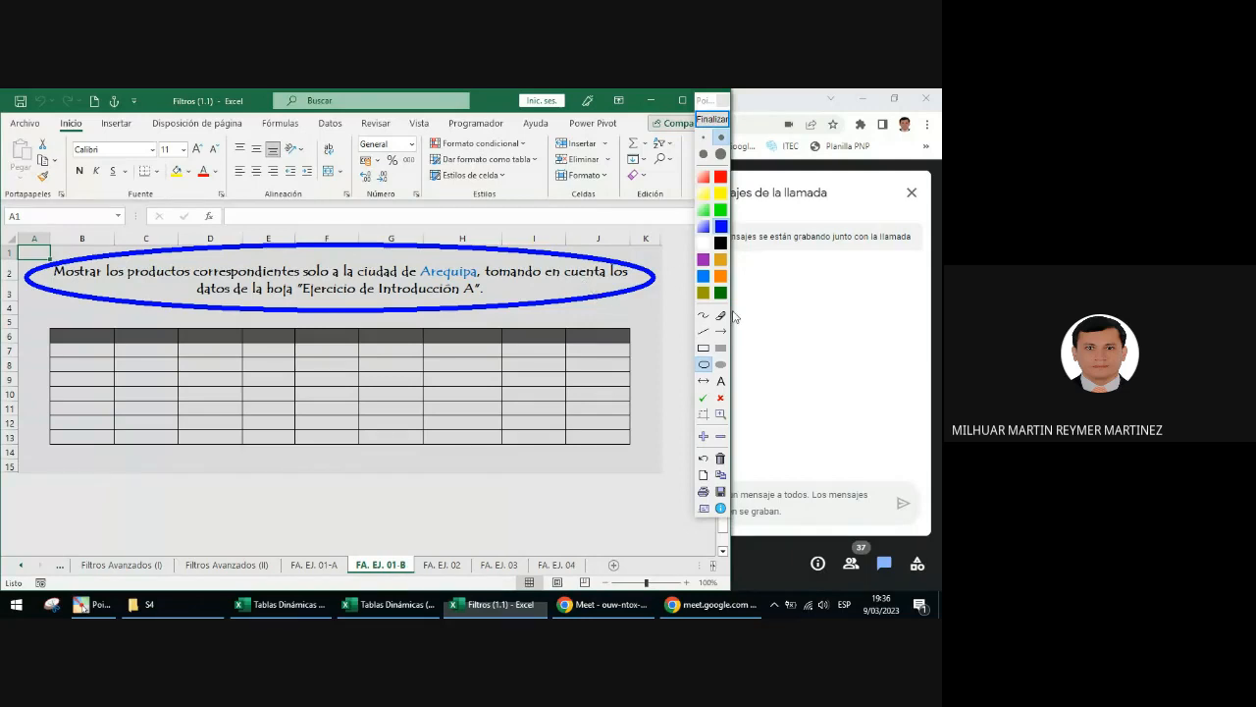
# - Underline "Ejercicio de Introducción A" in the instructions of sheet FA. EJ. 01-B with a straight green line, and end the annotation
pyautogui.click(703, 331)
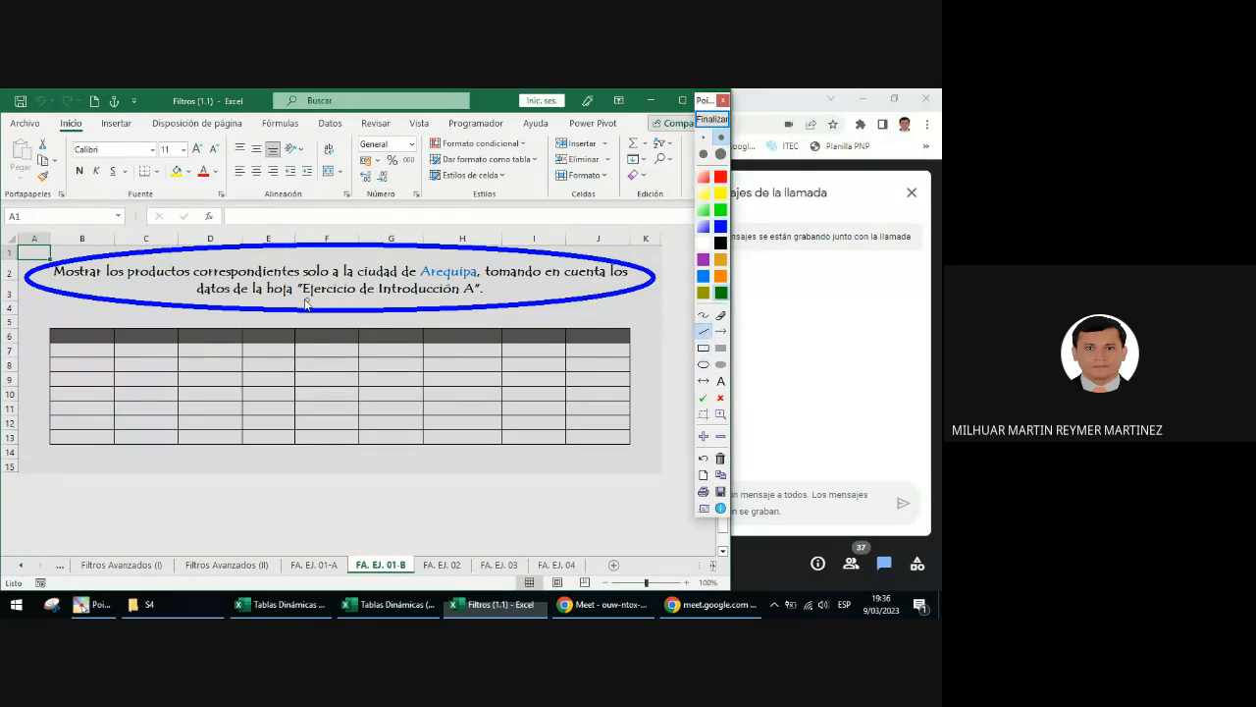
pyautogui.moveTo(301, 302); pyautogui.dragTo(478, 305)
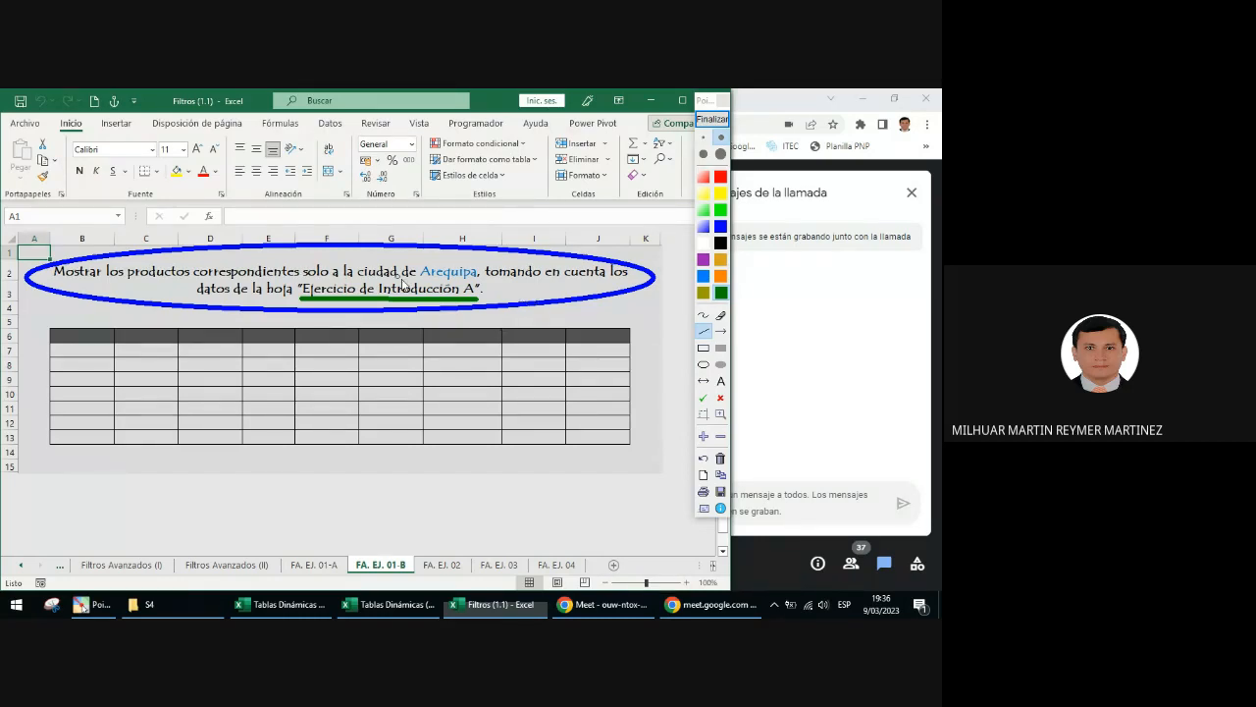
pyautogui.click(711, 119)
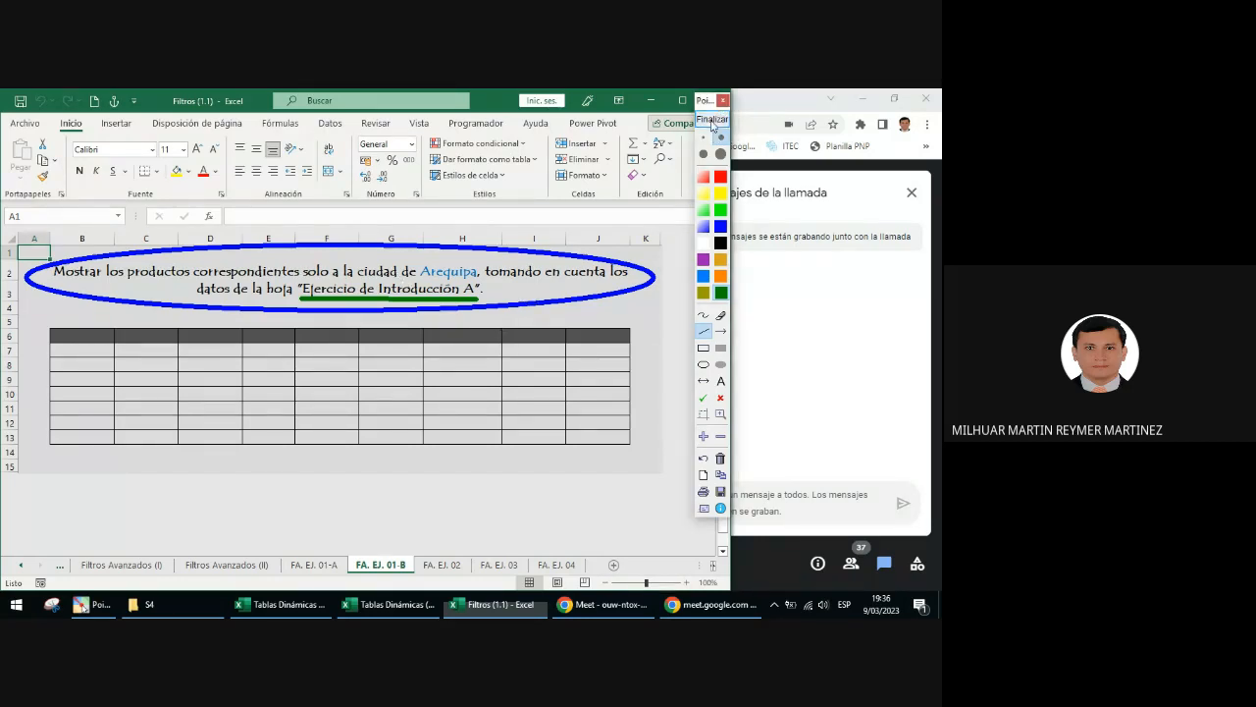
# - Compare sheets FA. EJ. 01-A and FA. EJ. 01-B, and select the Sucursal de Venta criteria range J2:J3 on FA. EJ. 01-A
pyautogui.click(342, 565)
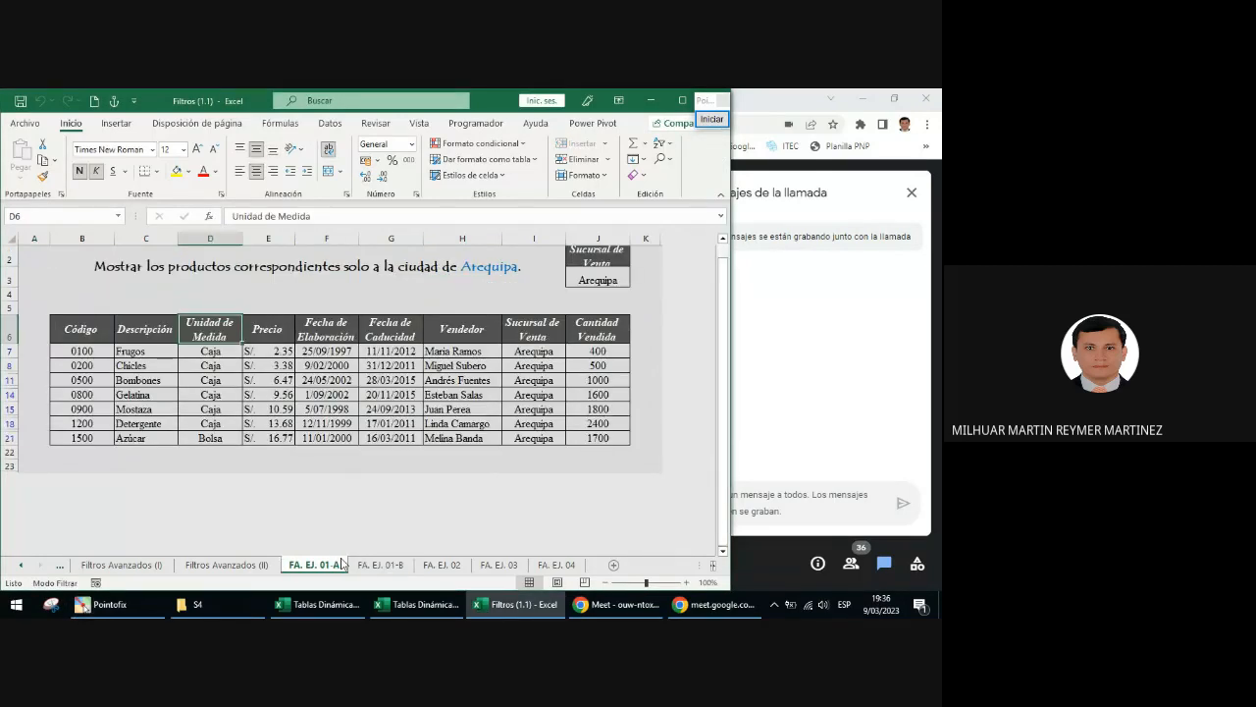
pyautogui.click(378, 565)
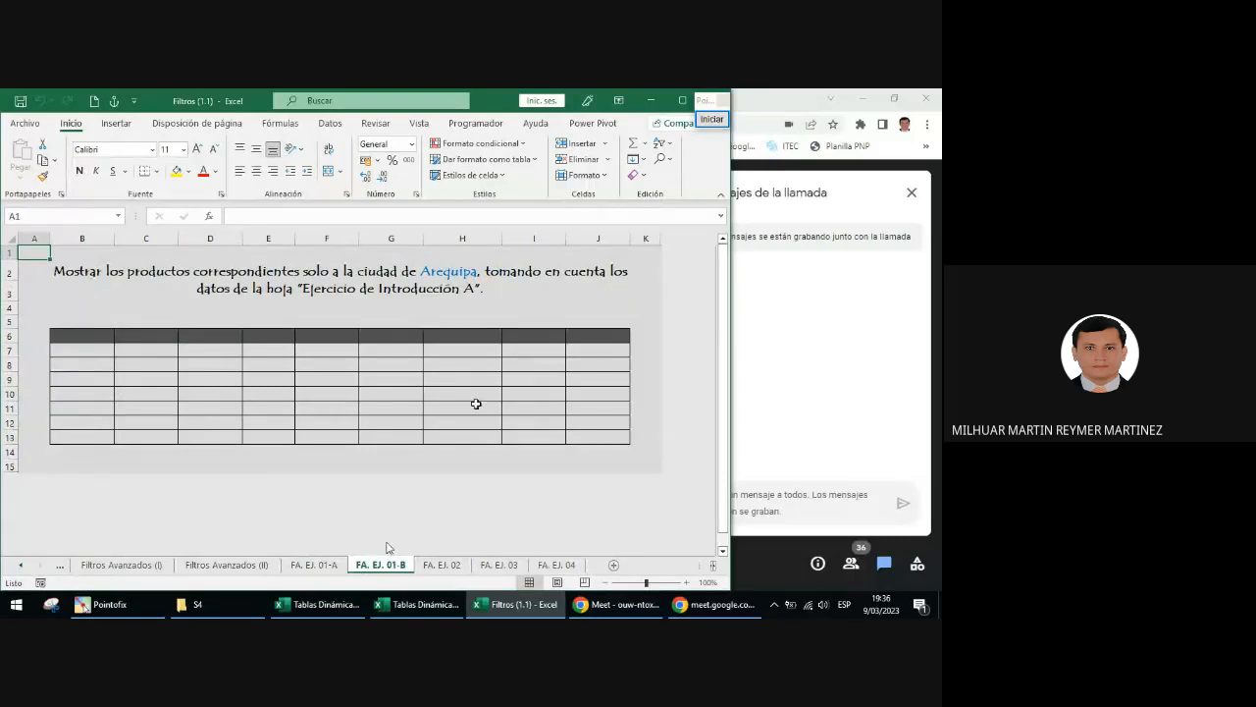
pyautogui.click(314, 566)
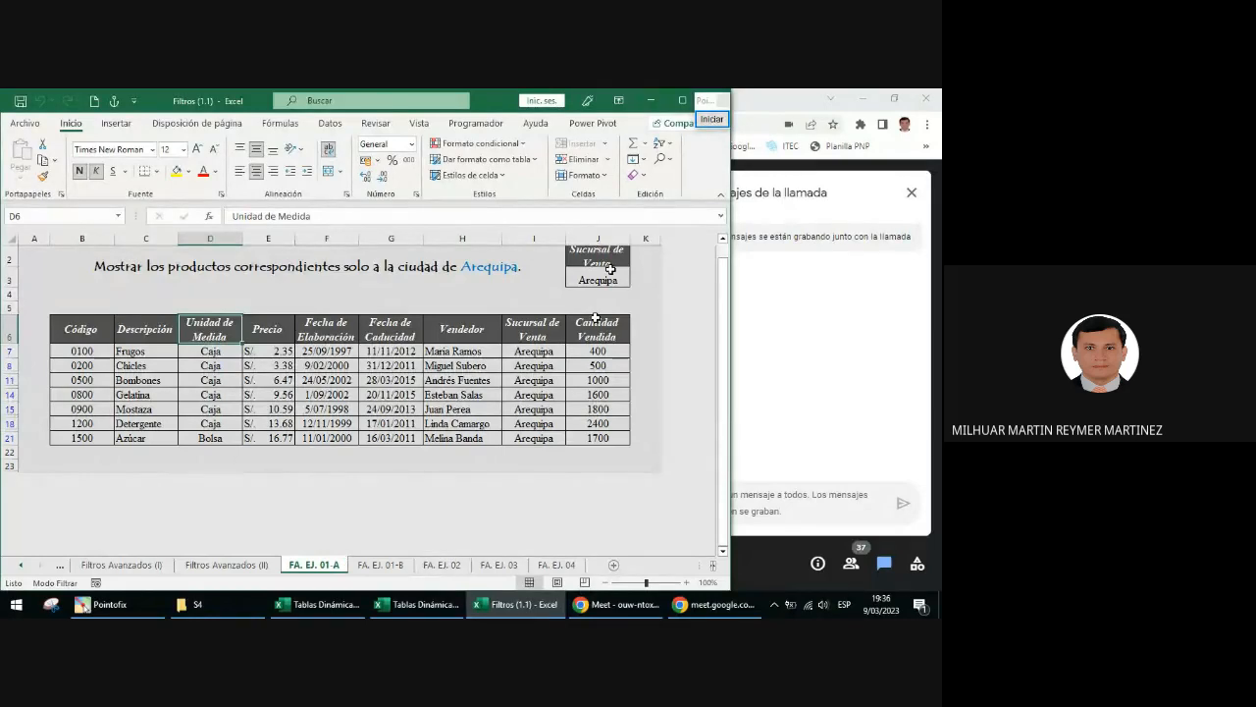
pyautogui.moveTo(601, 257); pyautogui.dragTo(600, 277)
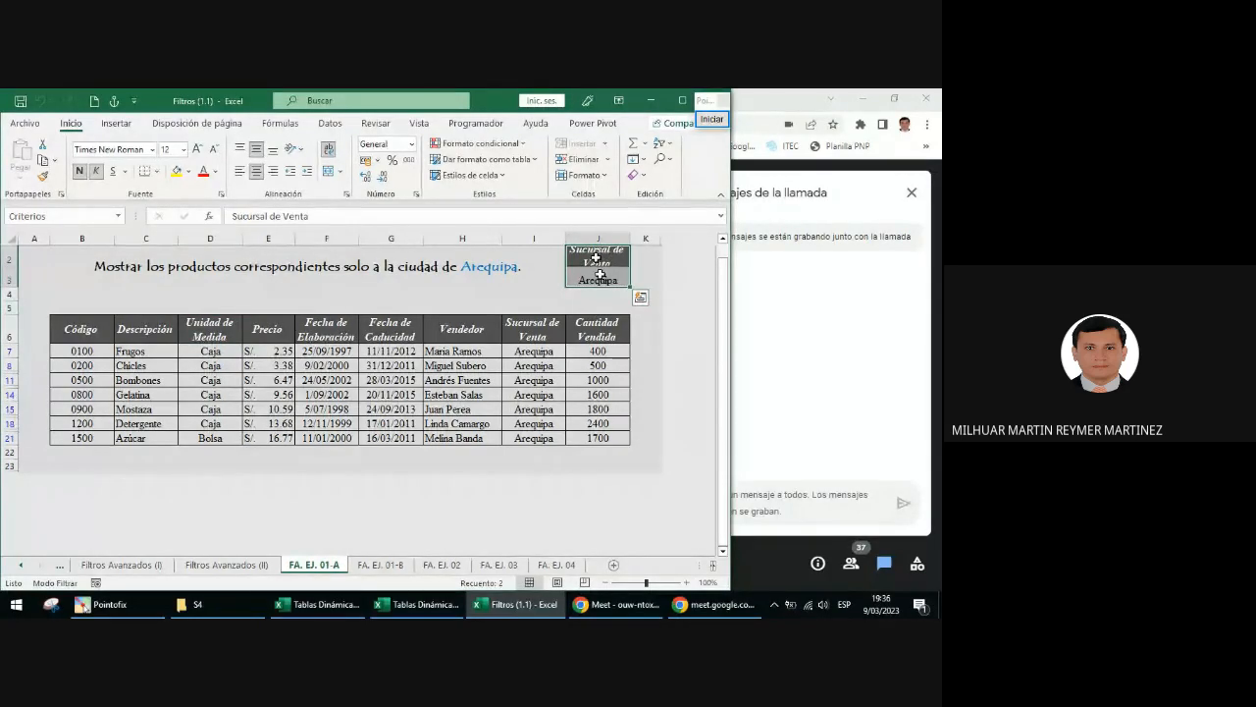
# - Annotate the Sucursal de Venta criteria cells with a green rectangle and an arrow pointing at them, and end the annotation
pyautogui.click(704, 123)
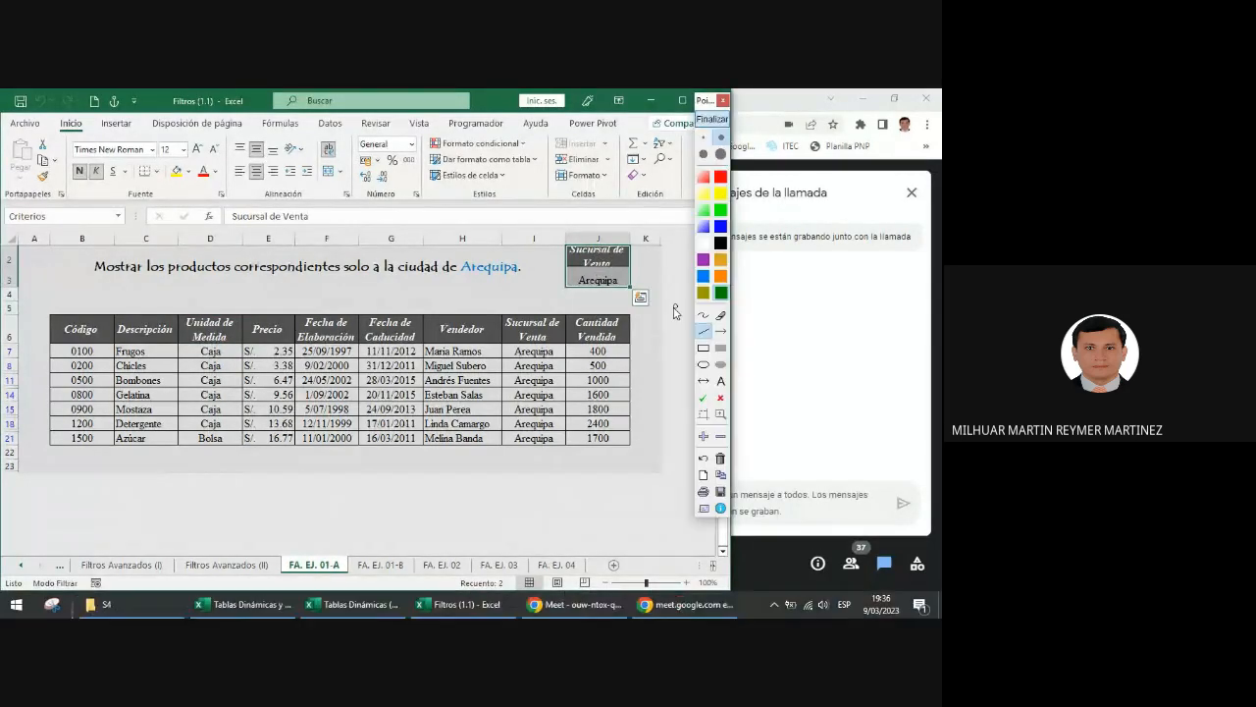
pyautogui.click(703, 347)
pyautogui.moveTo(556, 238); pyautogui.dragTo(645, 297)
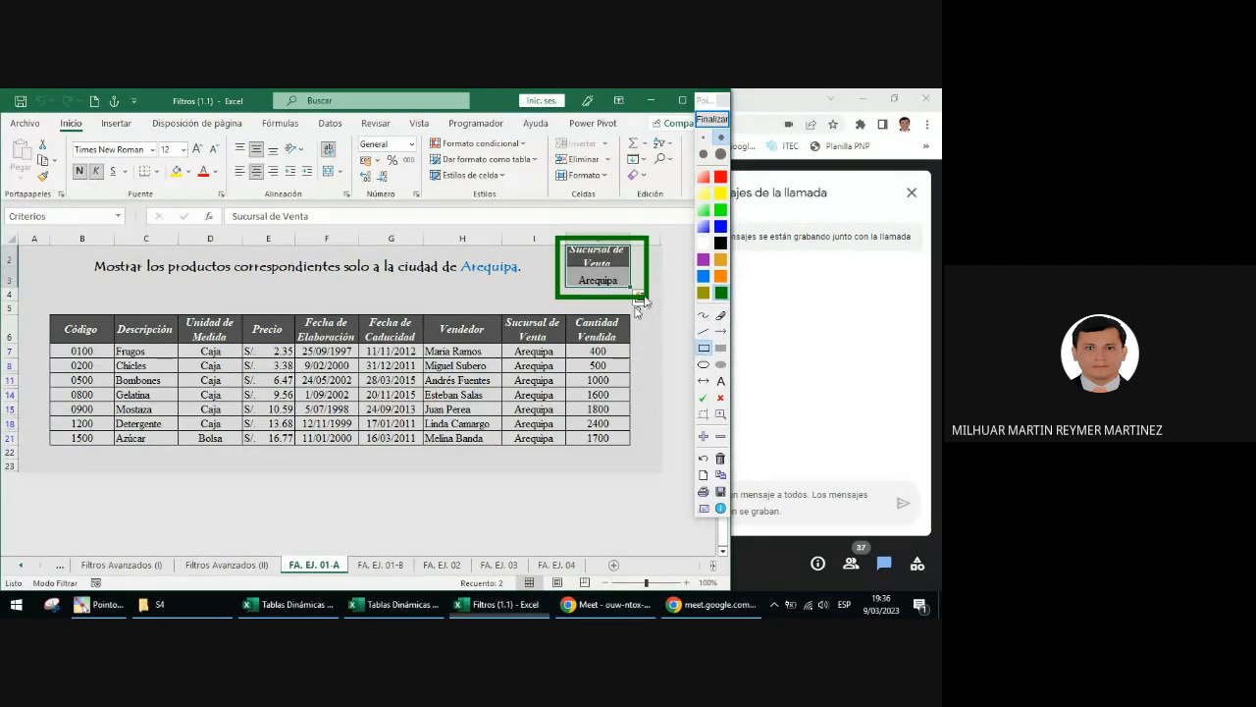
pyautogui.click(721, 331)
pyautogui.moveTo(413, 305); pyautogui.dragTo(549, 263)
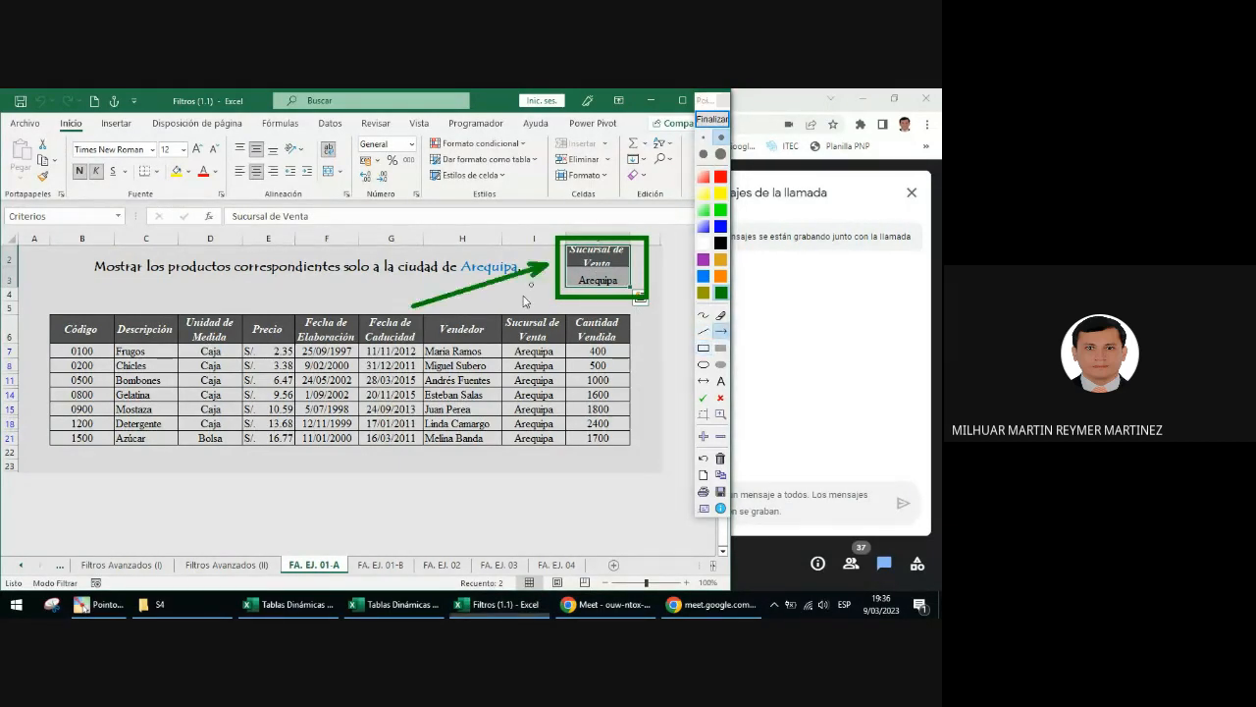
pyautogui.click(712, 120)
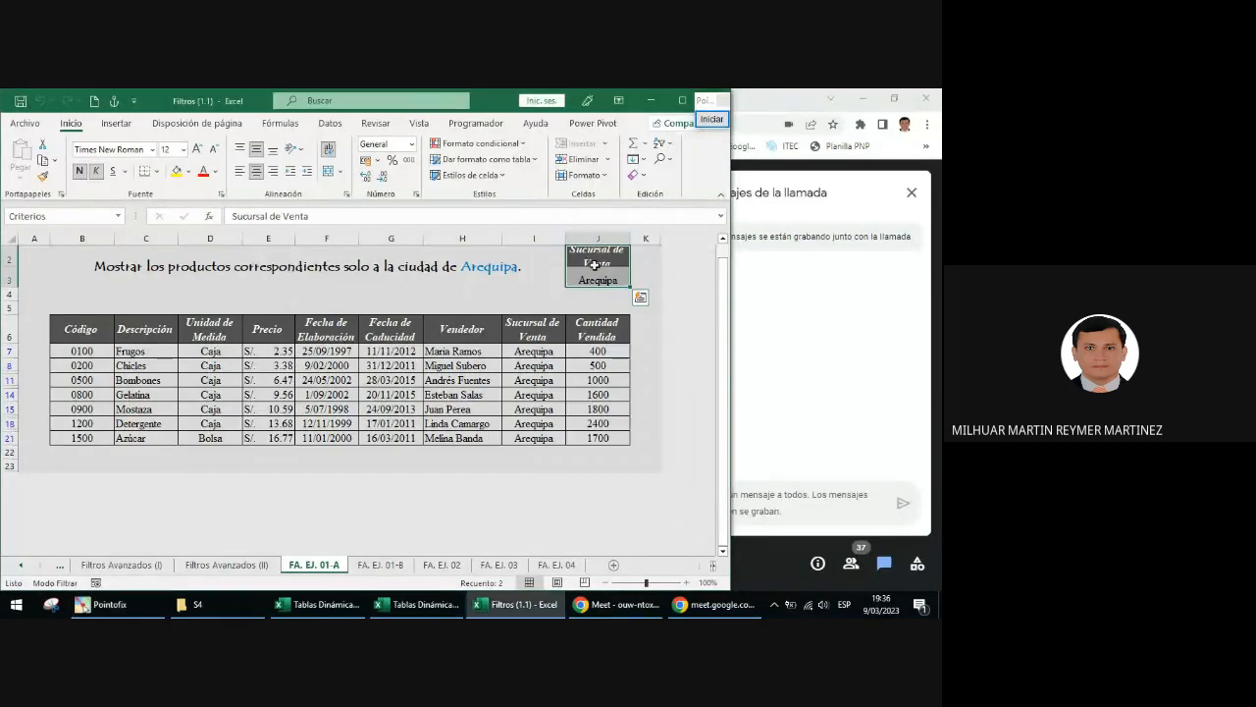
# - Copy the Sucursal de Venta criteria with Arequipa into sheet FA. EJ. 01-B, starting at cell J4
pyautogui.hotkey('ctrl', 'c')
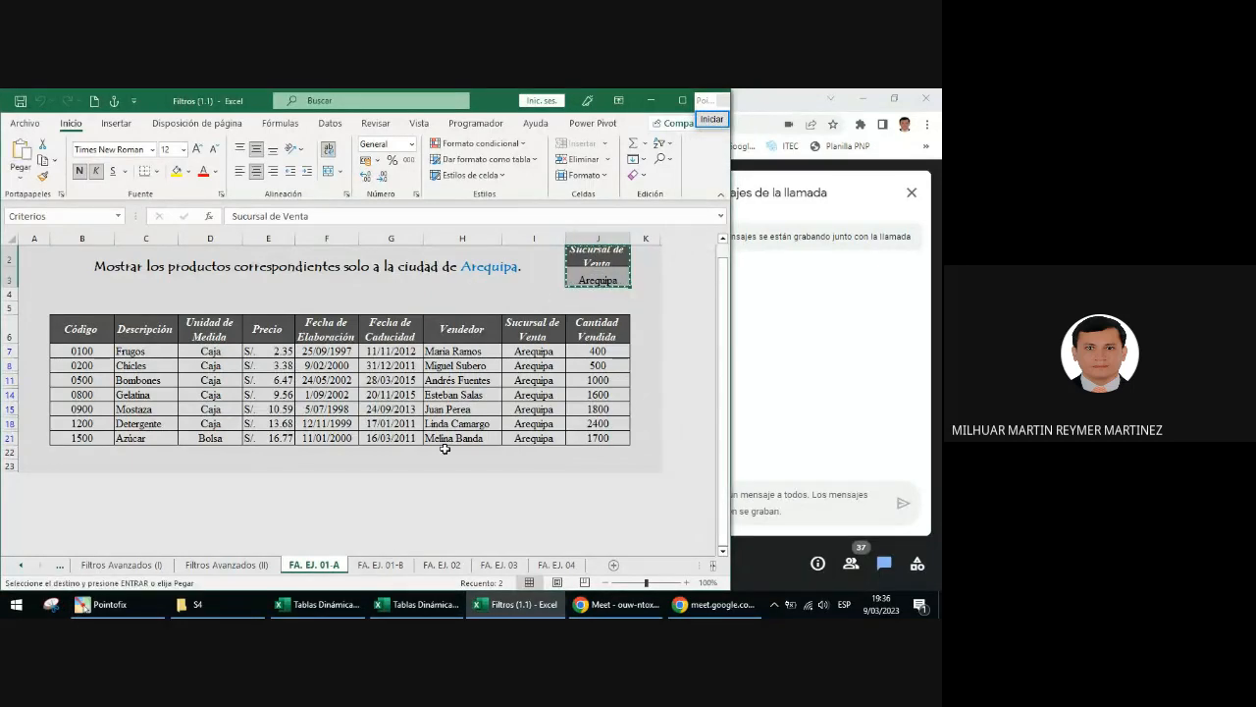
pyautogui.click(381, 565)
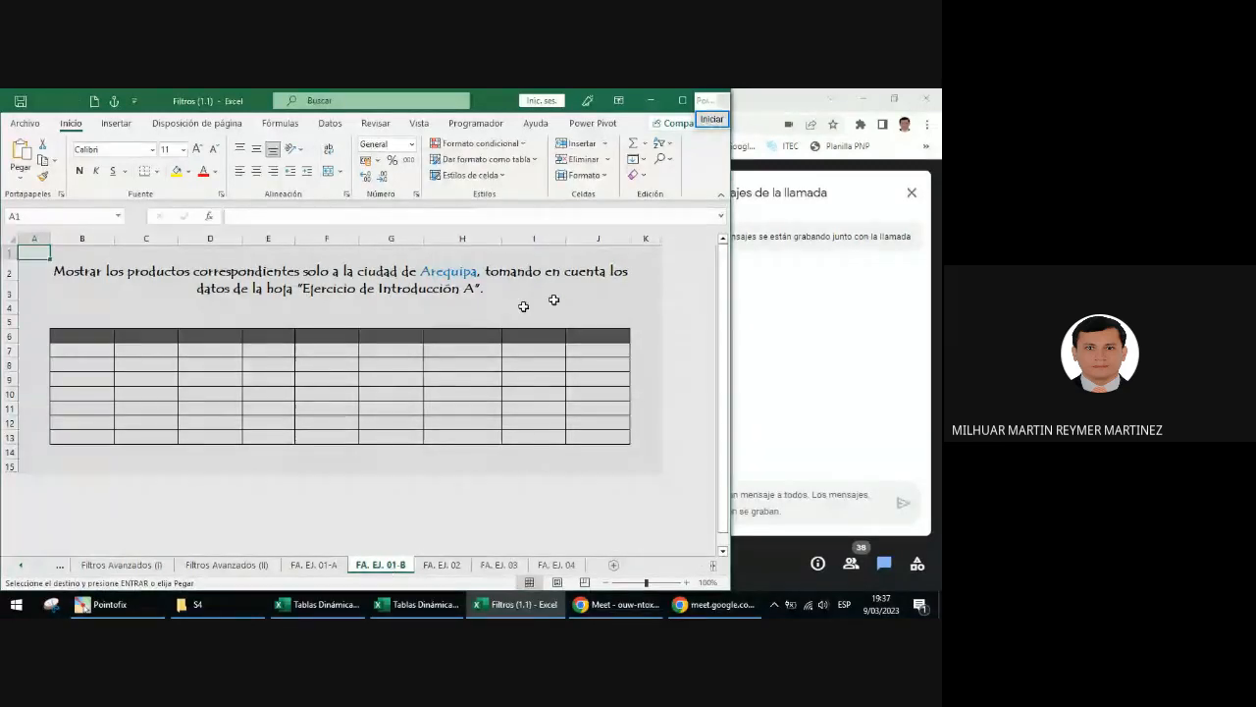
pyautogui.click(594, 293)
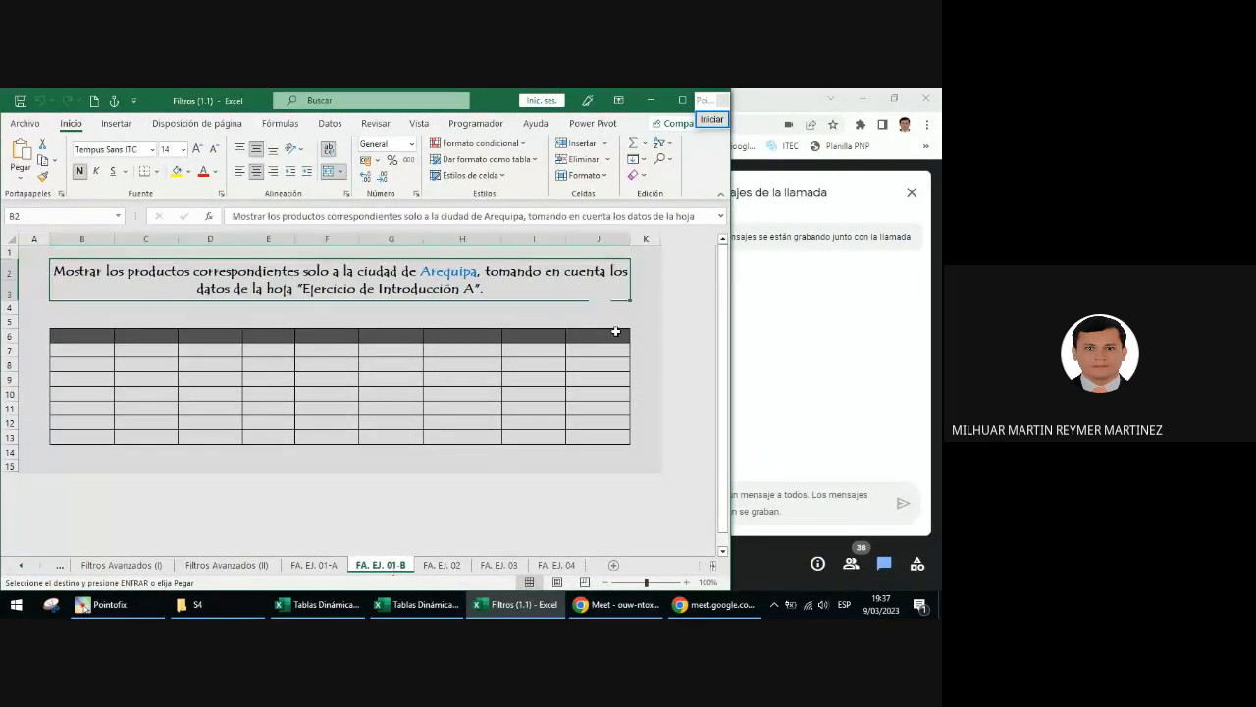
pyautogui.click(573, 307)
pyautogui.hotkey('ctrl', 'v')
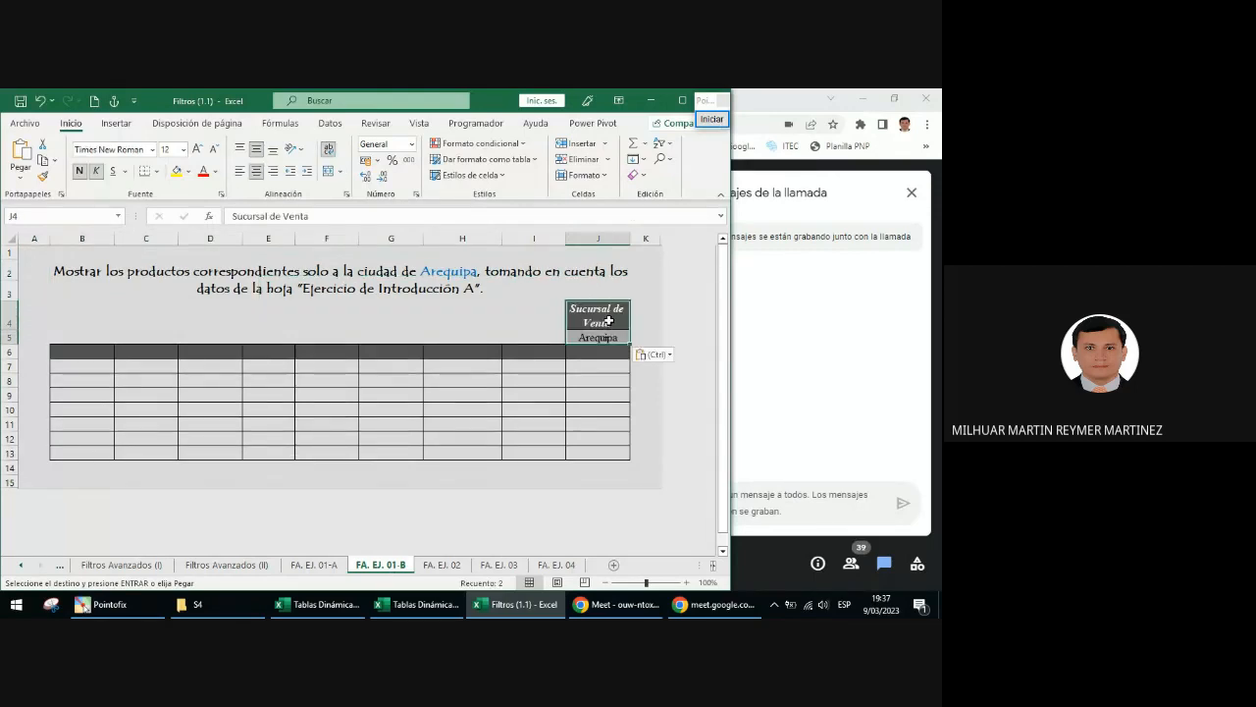
pyautogui.click(593, 371)
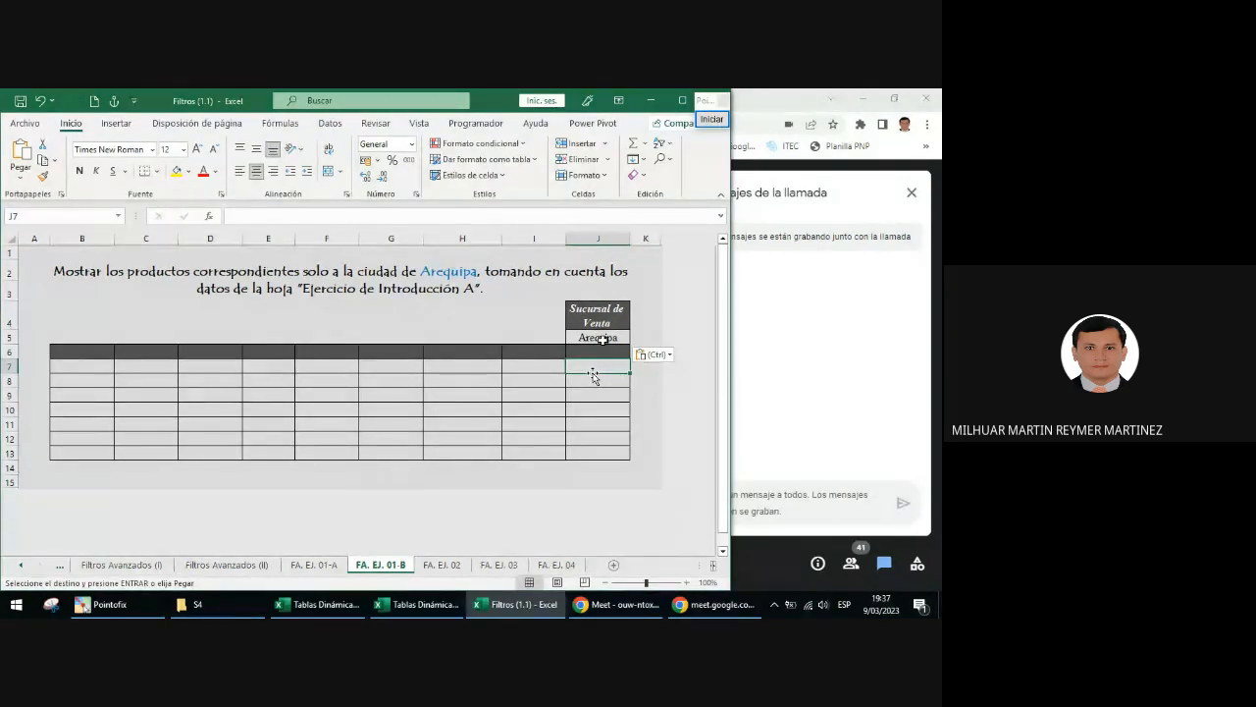
# - Frame the pasted criteria cells in J4:J5 with an annotation rectangle, and end the annotation
pyautogui.click(713, 120)
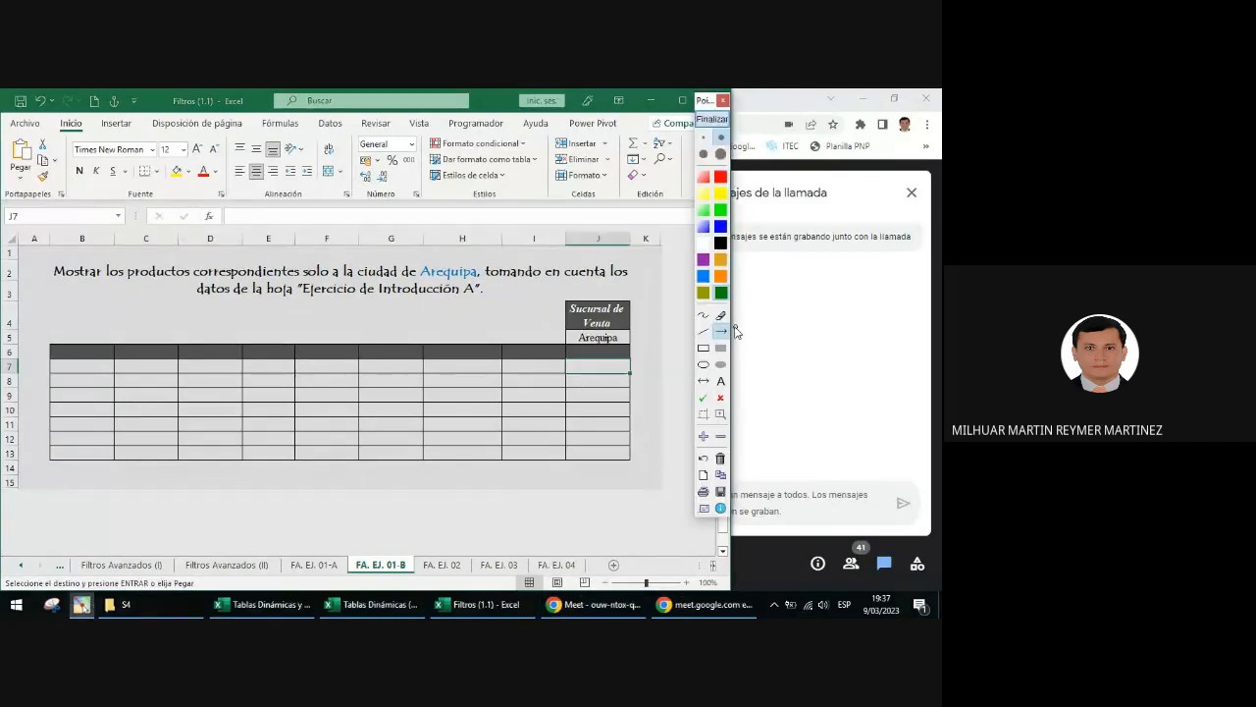
pyautogui.moveTo(583, 314); pyautogui.dragTo(638, 347)
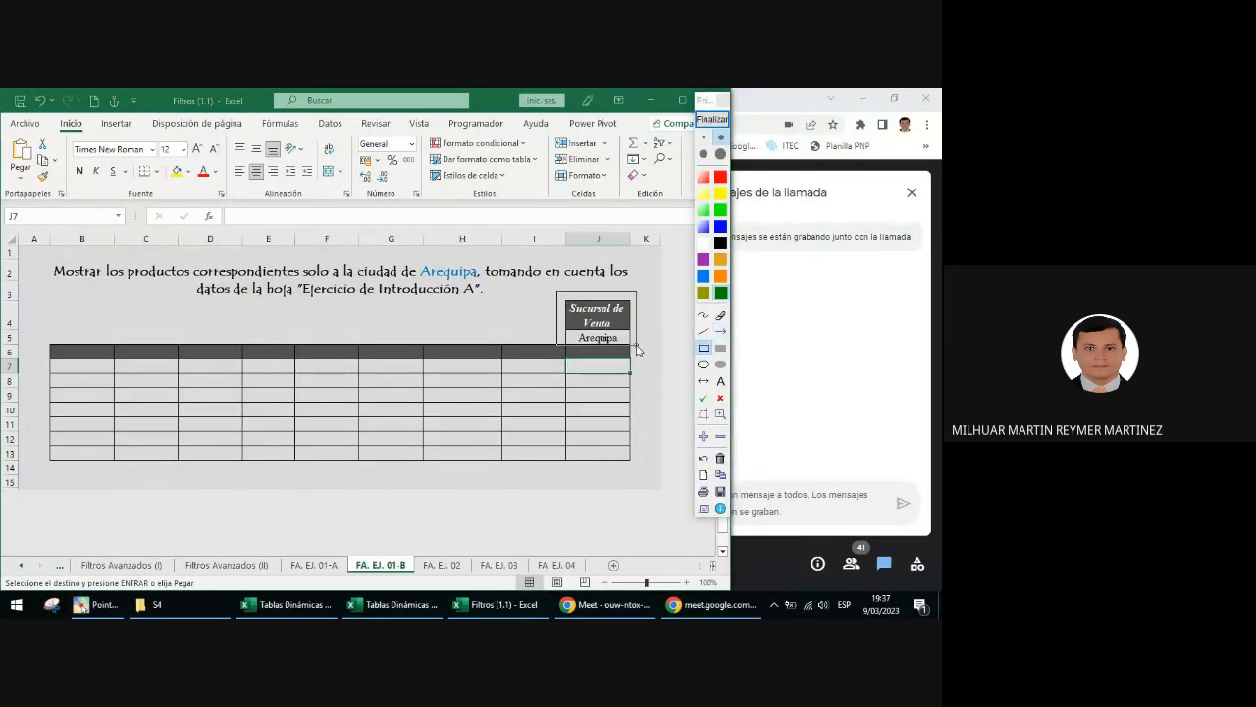
pyautogui.click(713, 119)
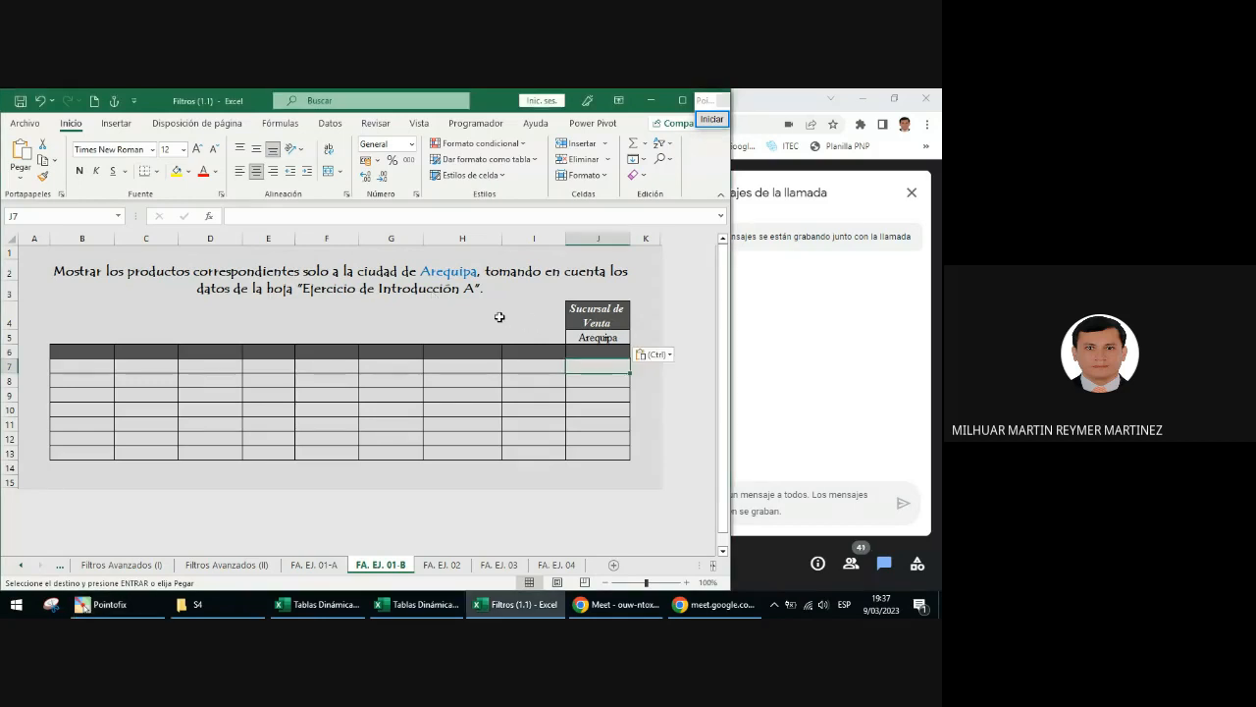
# - Undo the pasted criteria on sheet FA. EJ. 01-B, return to sheet FA. EJ. 01-A and cancel the pending copy
pyautogui.hotkey('ctrl', 'z')
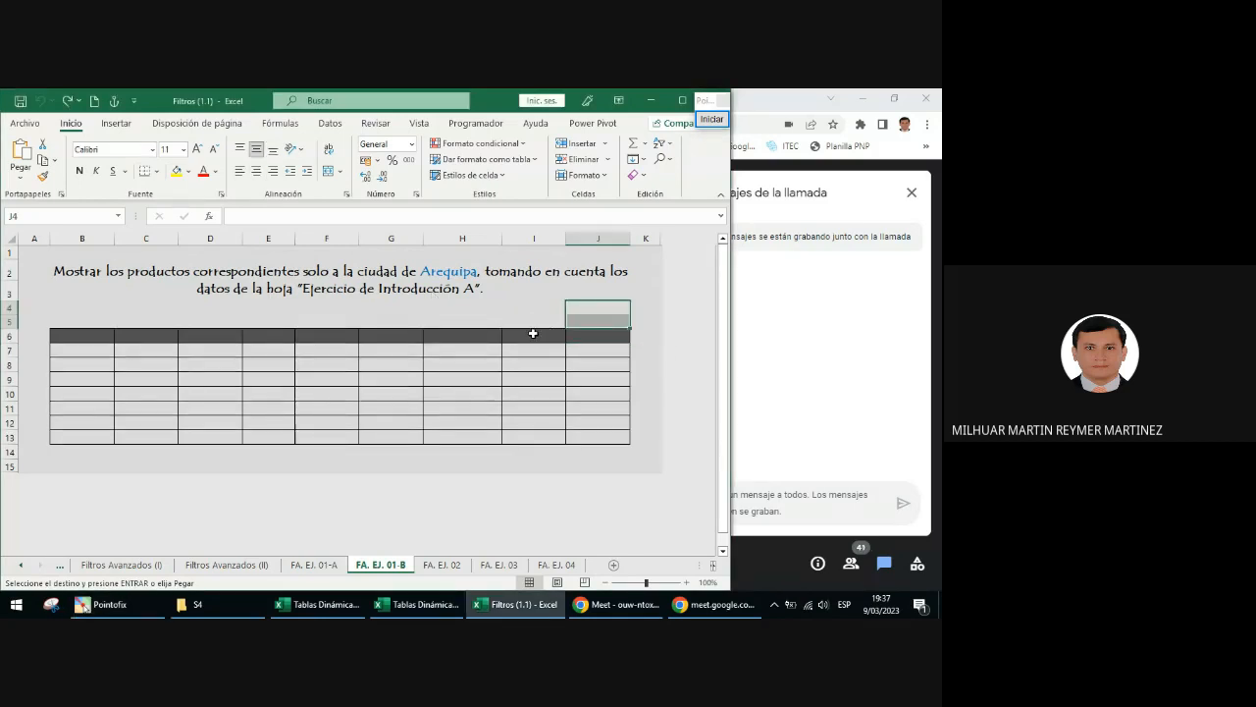
pyautogui.click(563, 337)
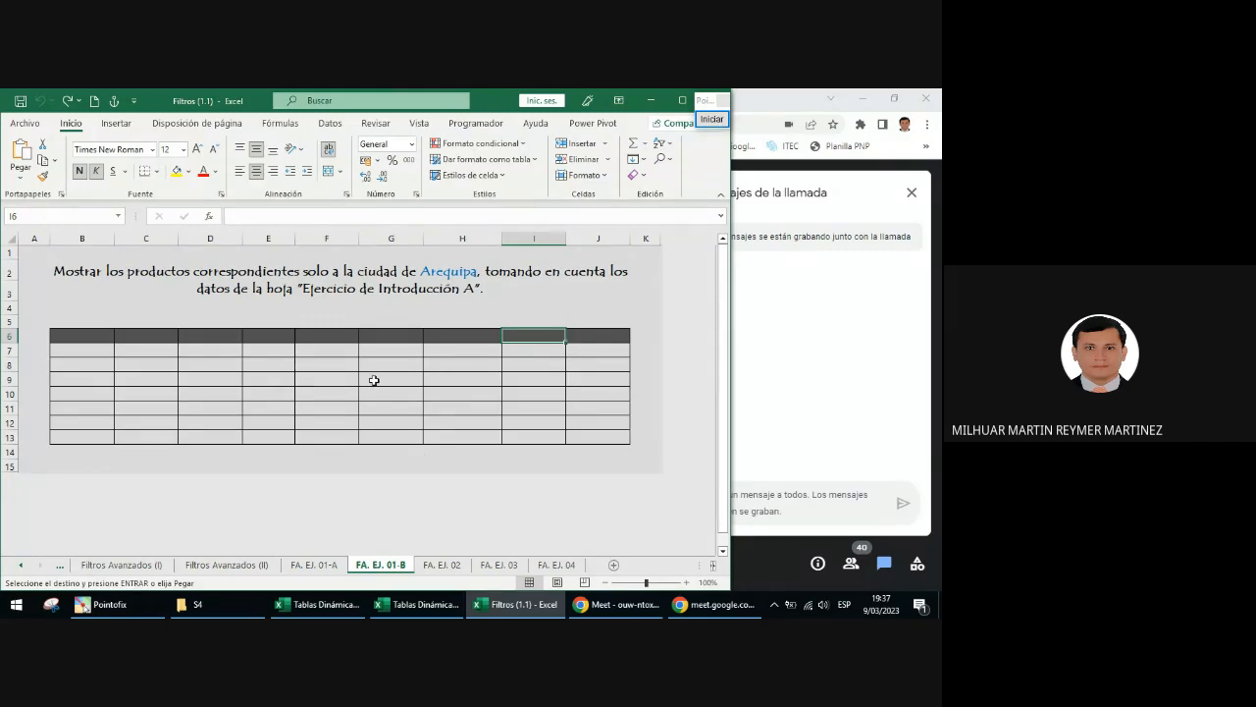
pyautogui.click(332, 567)
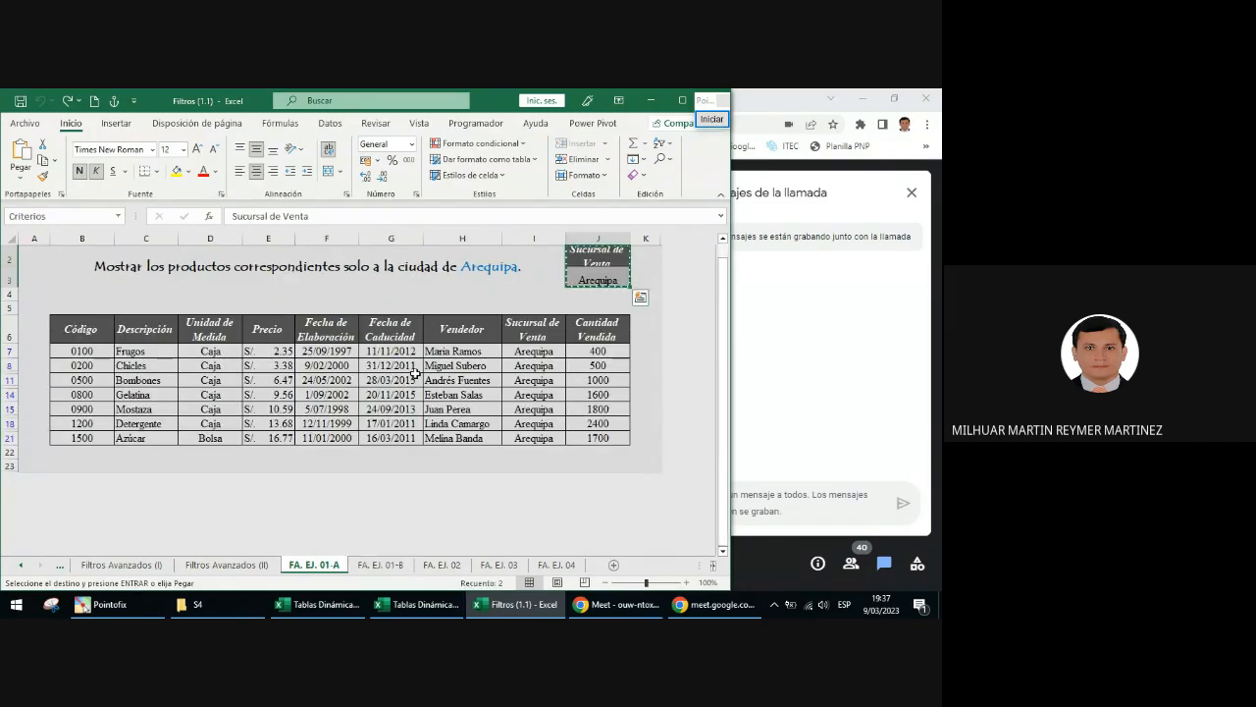
pyautogui.press('Escape')
# - Frame the whole filtered product table on sheet FA. EJ. 01-A with a green annotation rectangle, and end the annotation
pyautogui.click(475, 377)
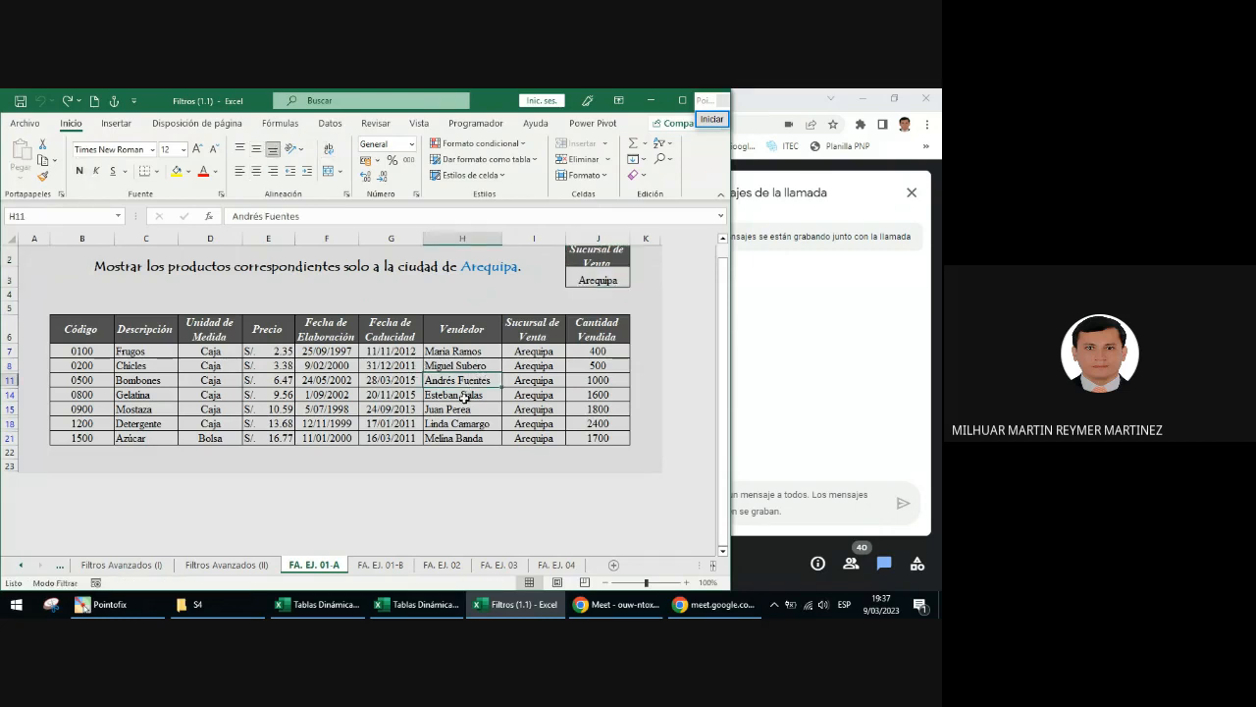
pyautogui.click(391, 328)
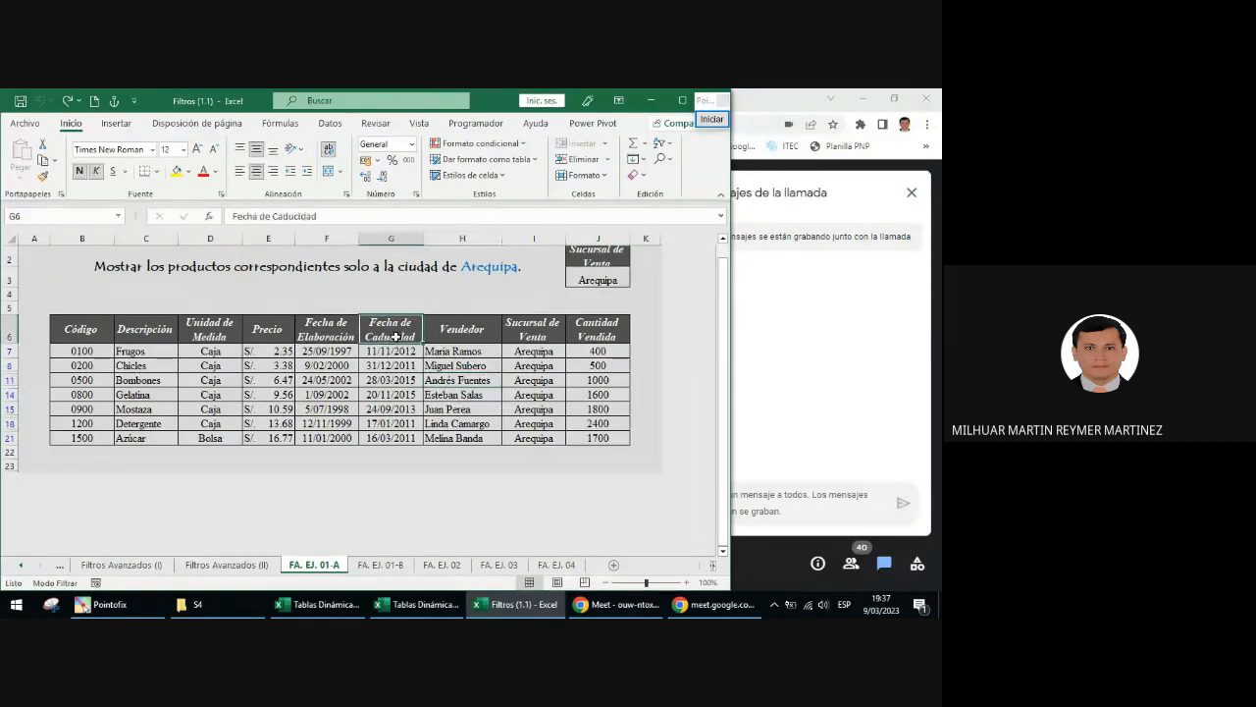
pyautogui.click(722, 119)
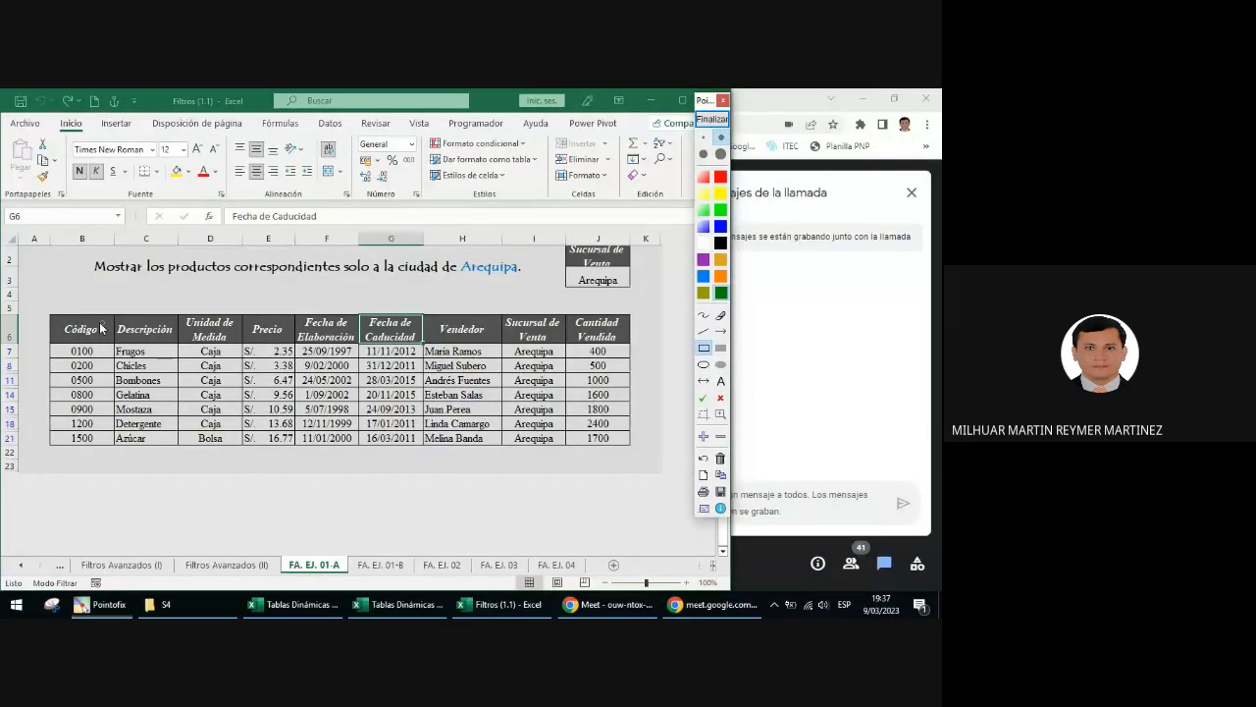
pyautogui.moveTo(45, 314)
pyautogui.mouseDown()
pyautogui.moveTo(550, 441)
pyautogui.moveTo(639, 448)
pyautogui.mouseUp()
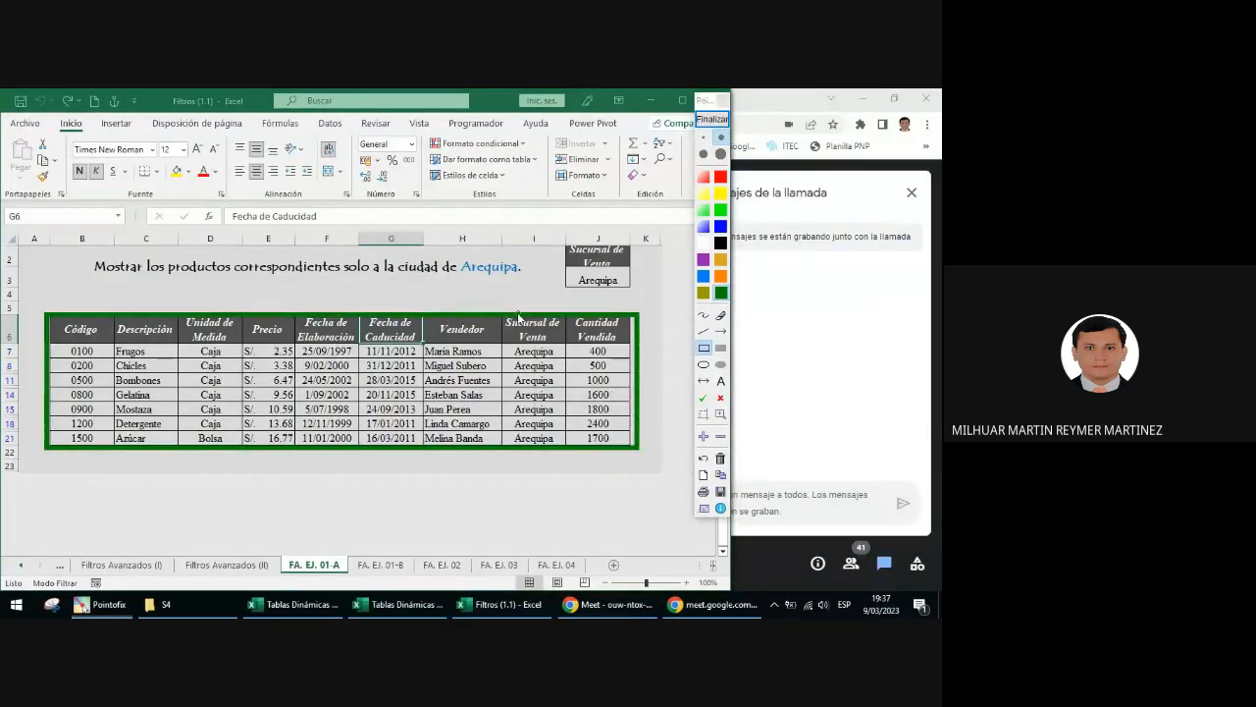
pyautogui.click(714, 120)
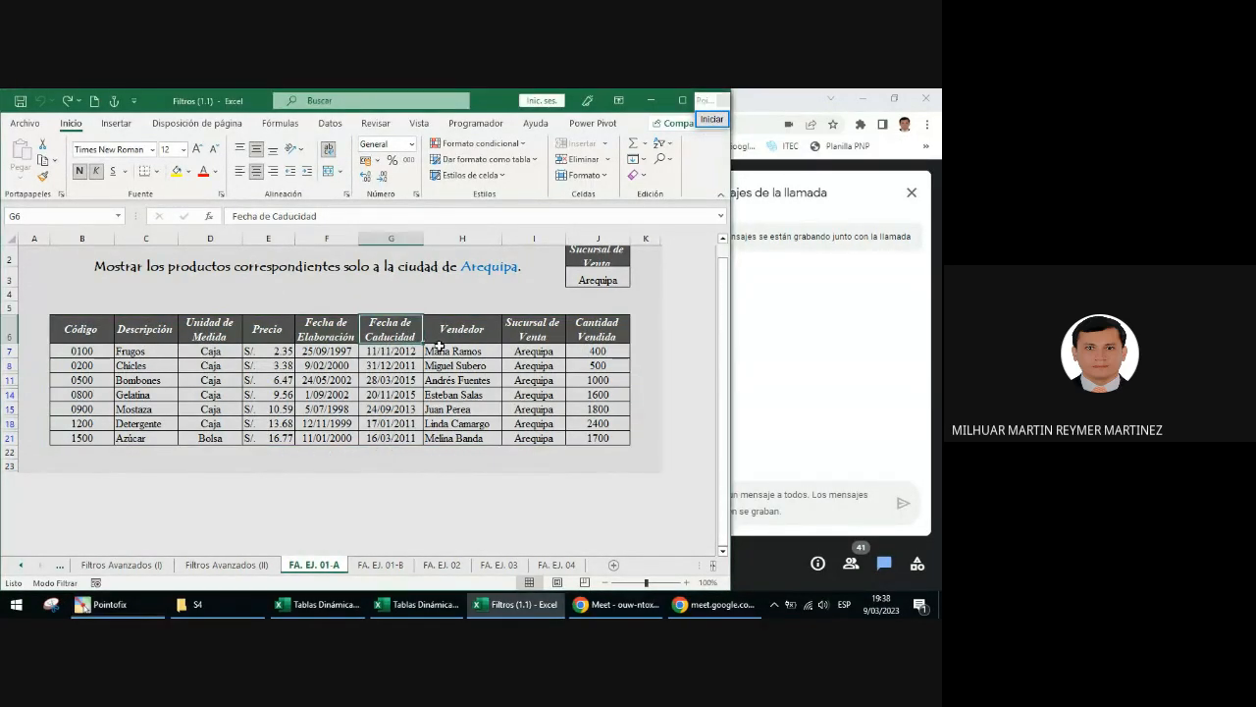
# - Select the Cantidad Vendida header, show the Datos commands, and mark Datos with a green arrow and Ordenar y filtrar with a rectangle
pyautogui.click(325, 336)
pyautogui.click(467, 336)
pyautogui.click(587, 332)
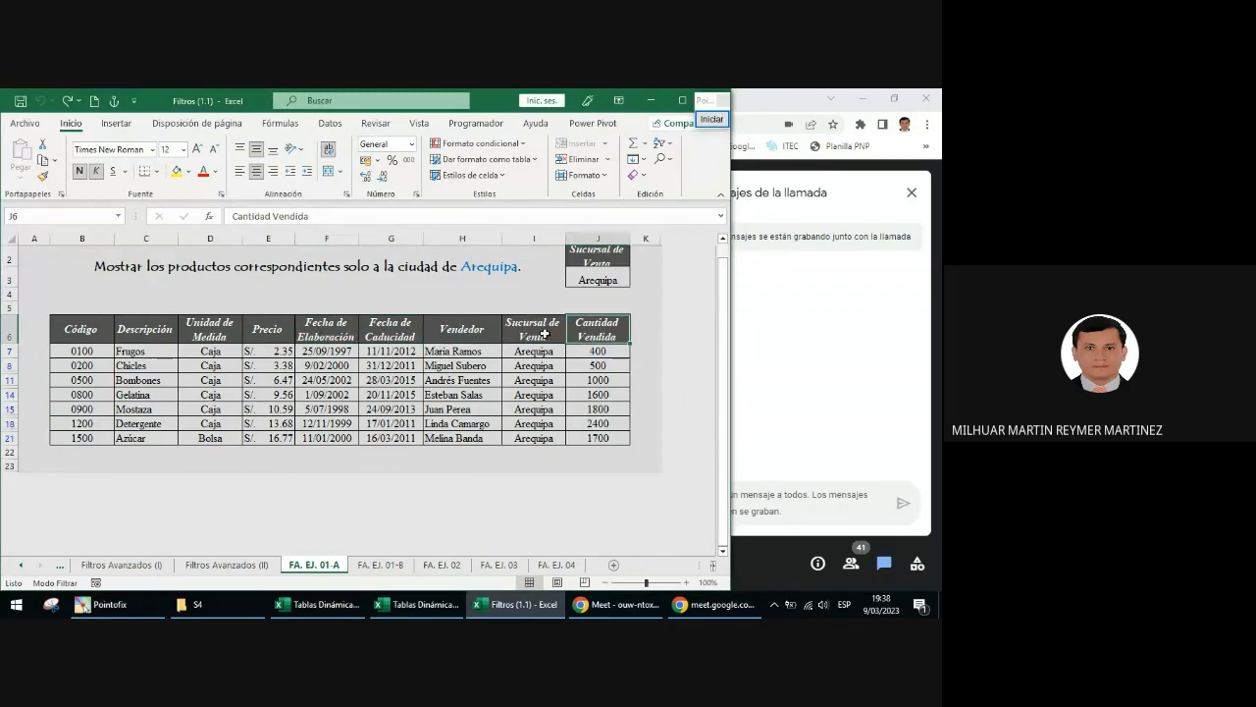
pyautogui.click(330, 123)
pyautogui.click(711, 119)
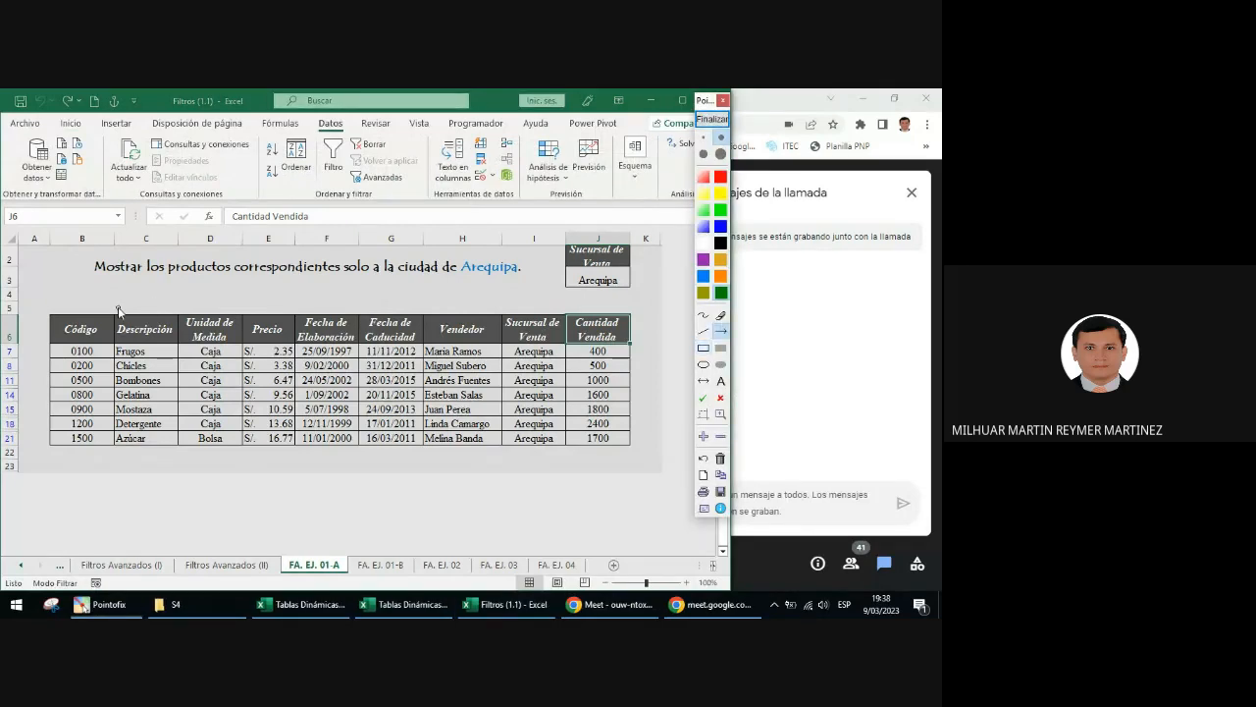
pyautogui.moveTo(117, 310)
pyautogui.mouseDown()
pyautogui.moveTo(260, 161)
pyautogui.moveTo(319, 122)
pyautogui.mouseUp()
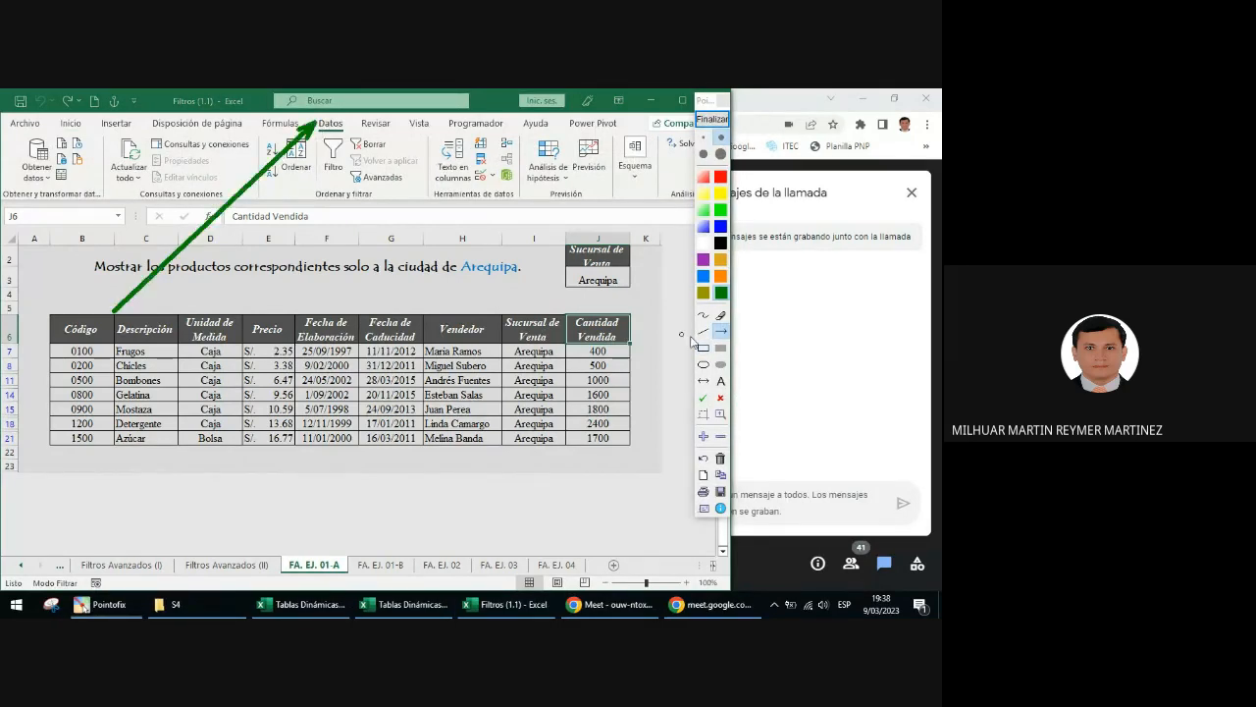
pyautogui.click(703, 347)
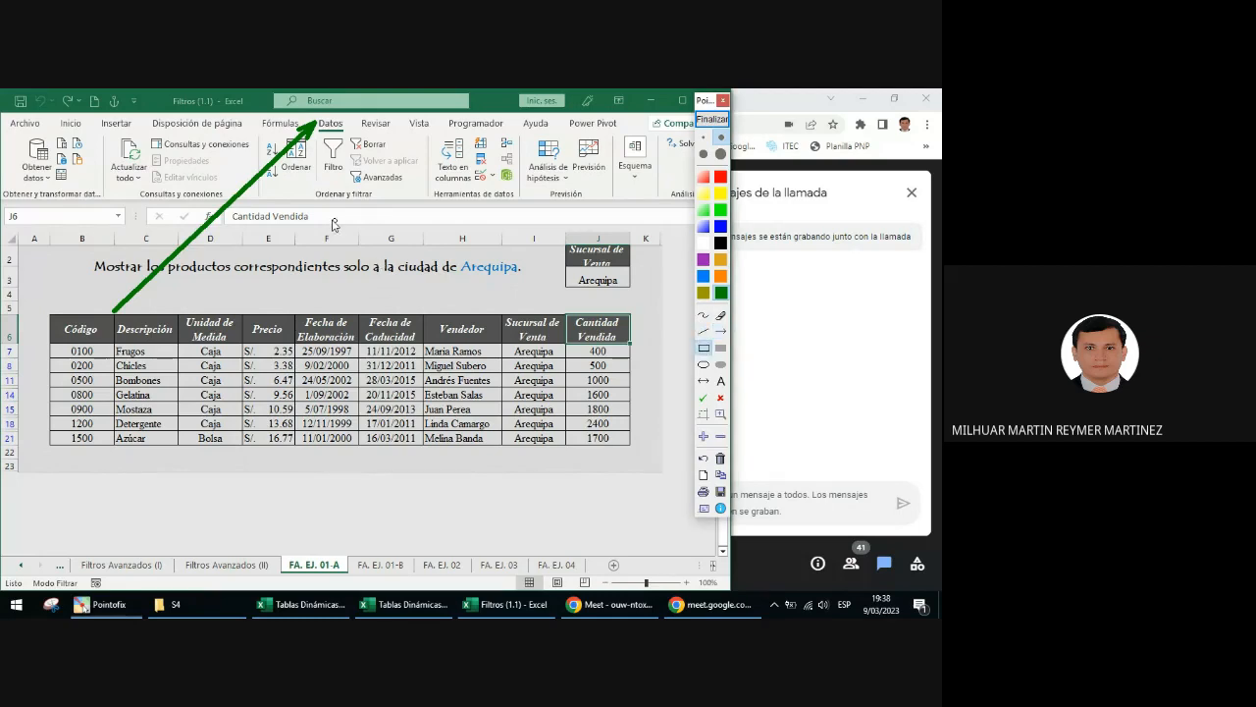
pyautogui.moveTo(312, 204); pyautogui.dragTo(373, 203)
# - Circle Borrar in orange, end the annotation, and clear the advanced filter from the product table on sheet FA. EJ. 01-A
pyautogui.click(703, 364)
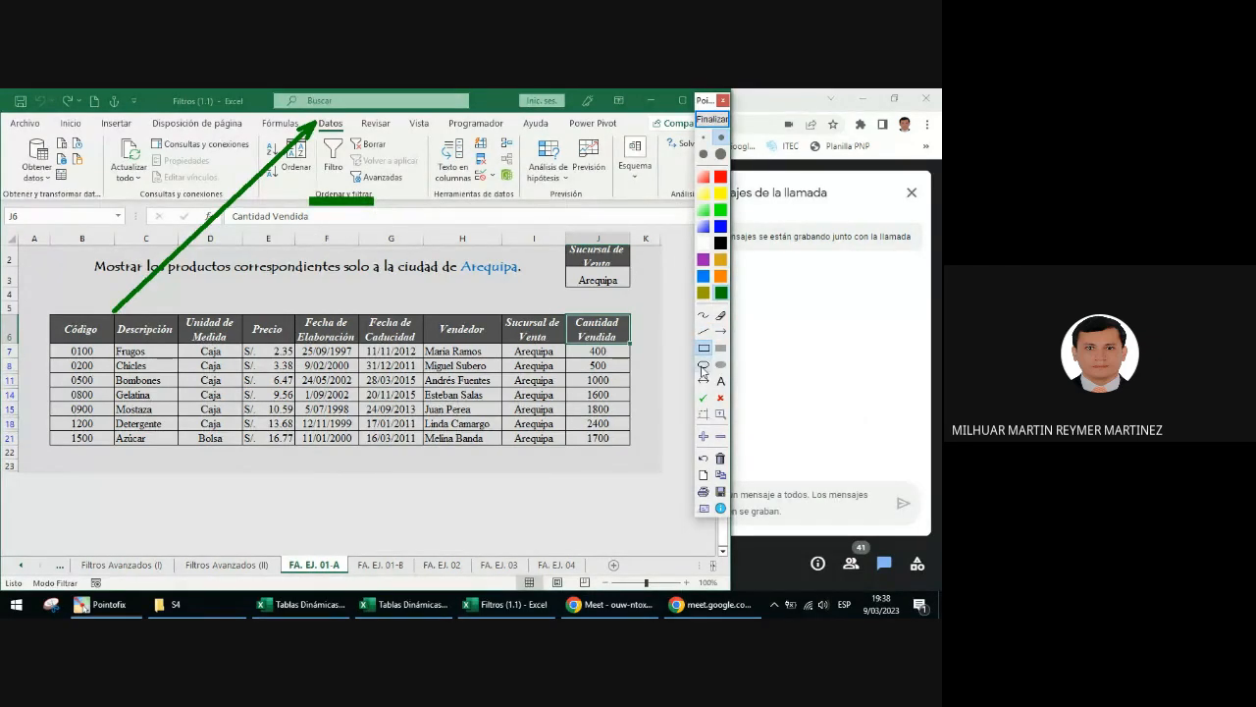
pyautogui.click(721, 276)
pyautogui.moveTo(346, 134); pyautogui.dragTo(392, 155)
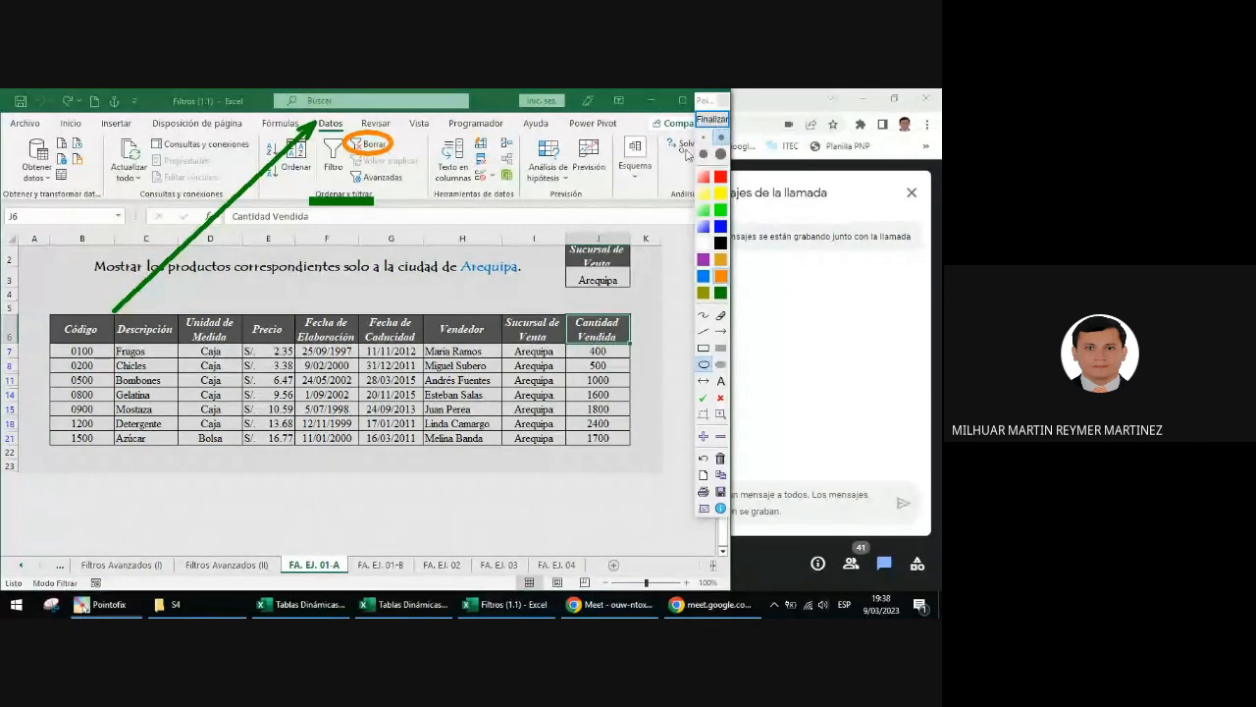
pyautogui.click(716, 125)
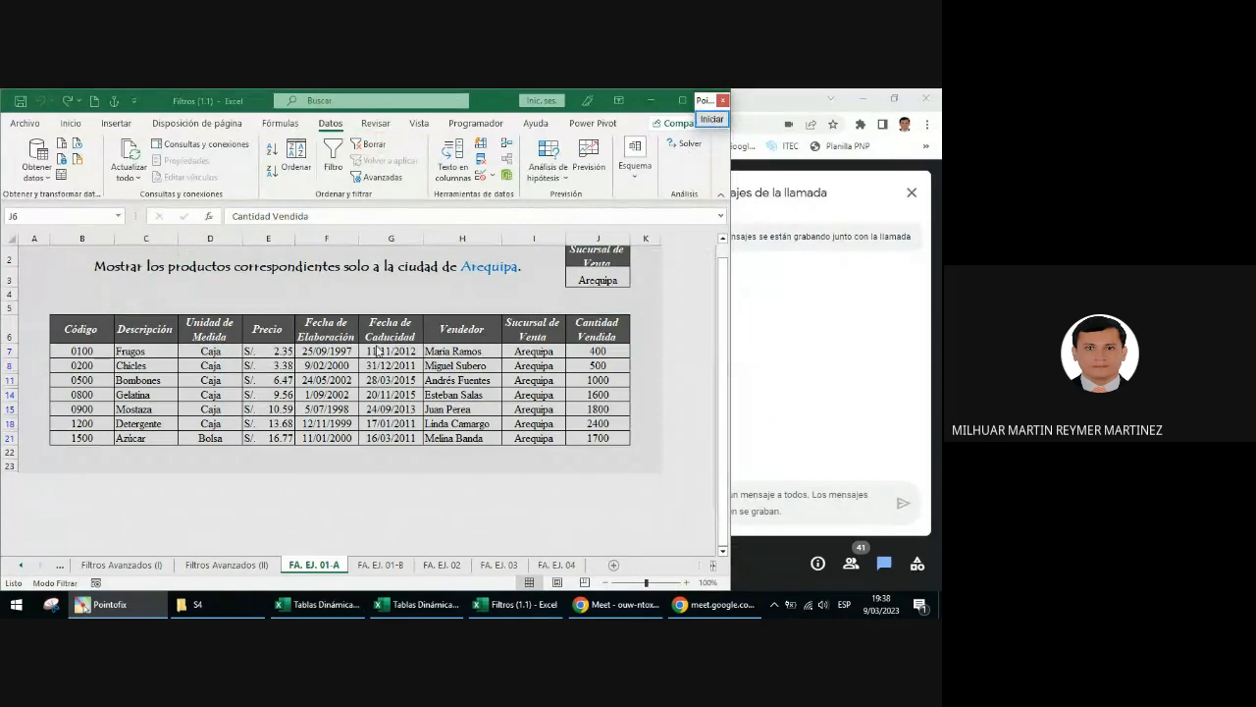
pyautogui.click(375, 147)
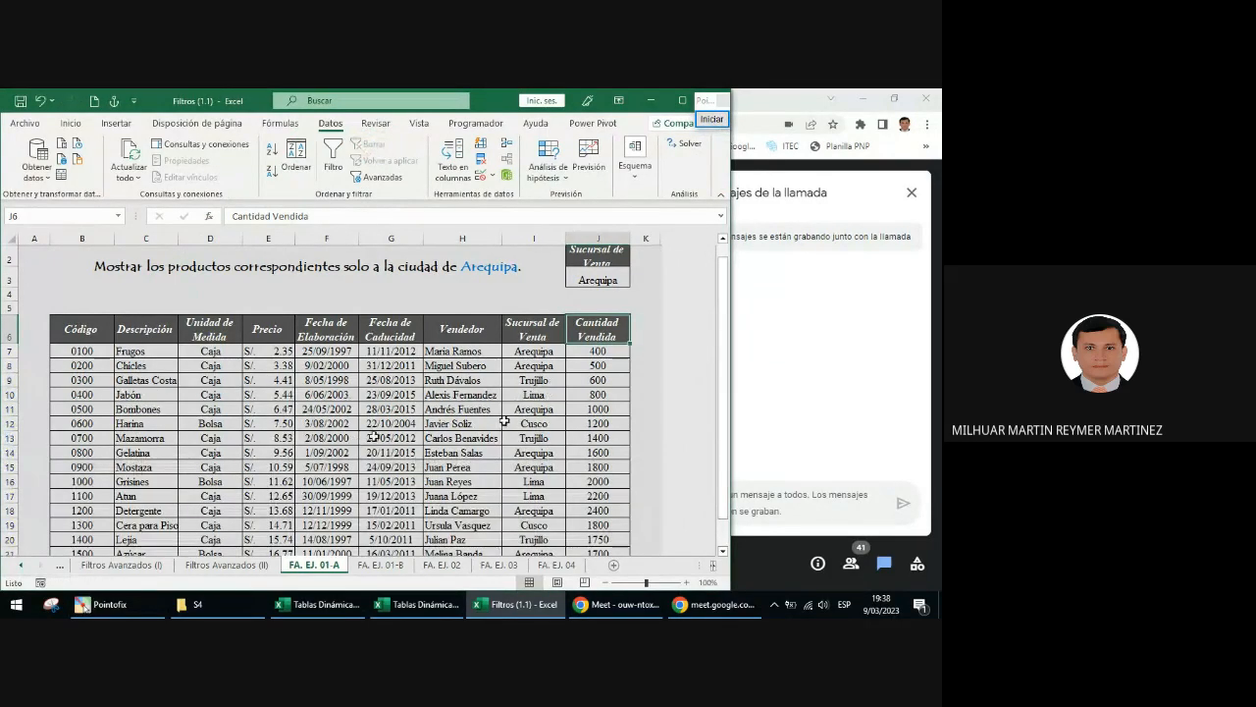
# - Select the Vendedor header, point from it to Borrar with an orange annotation arrow, and end the annotation
pyautogui.scroll(-4, 374, 441)
pyautogui.scroll(4, 373, 440)
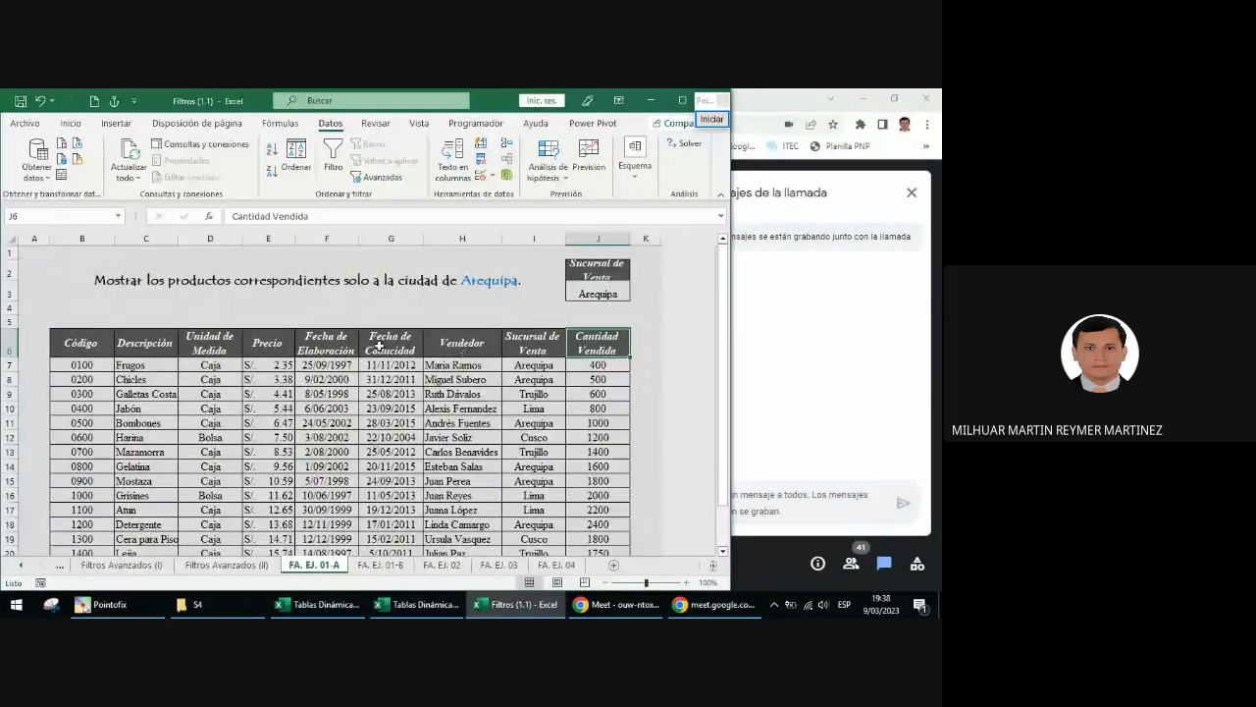
pyautogui.click(438, 347)
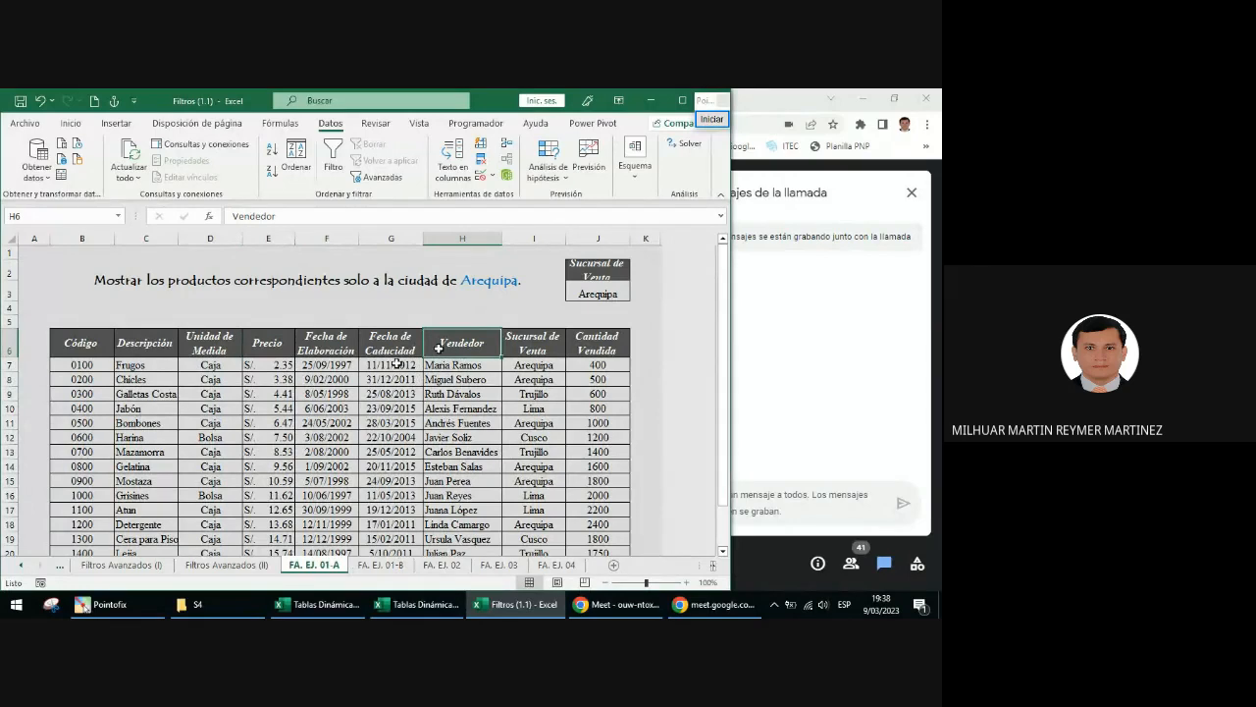
pyautogui.click(704, 118)
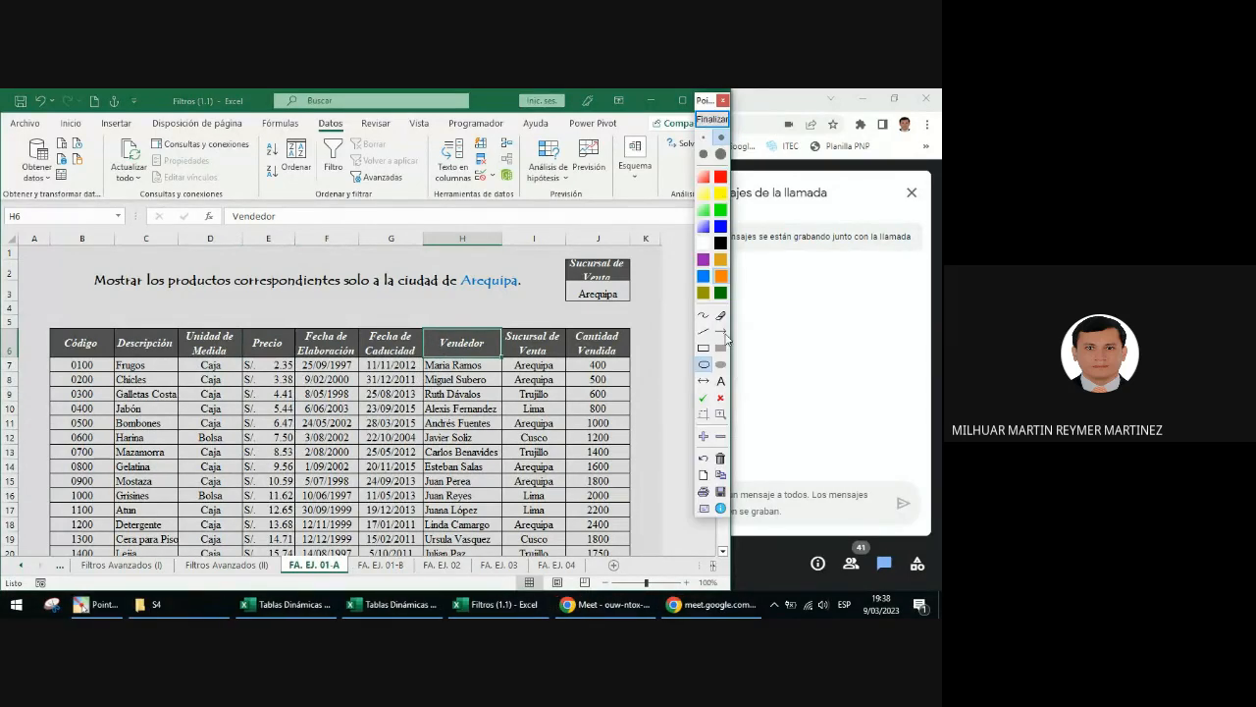
pyautogui.click(720, 331)
pyautogui.moveTo(473, 332); pyautogui.dragTo(378, 149)
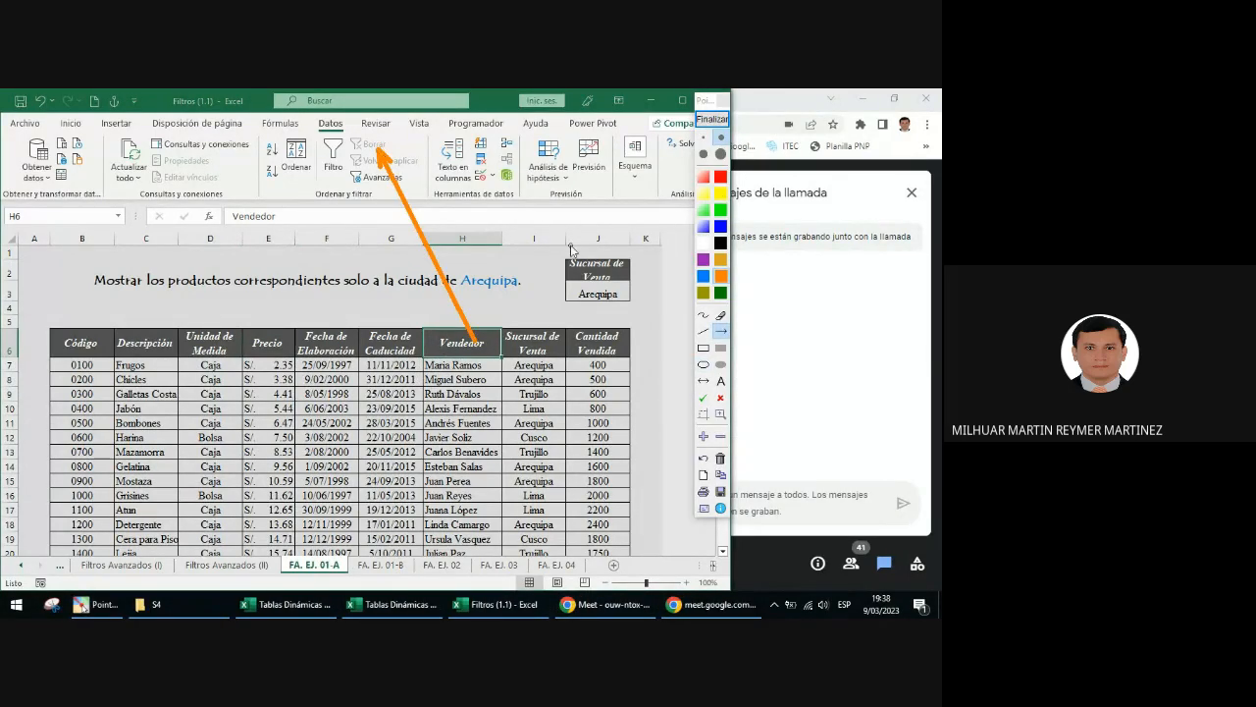
pyautogui.click(713, 119)
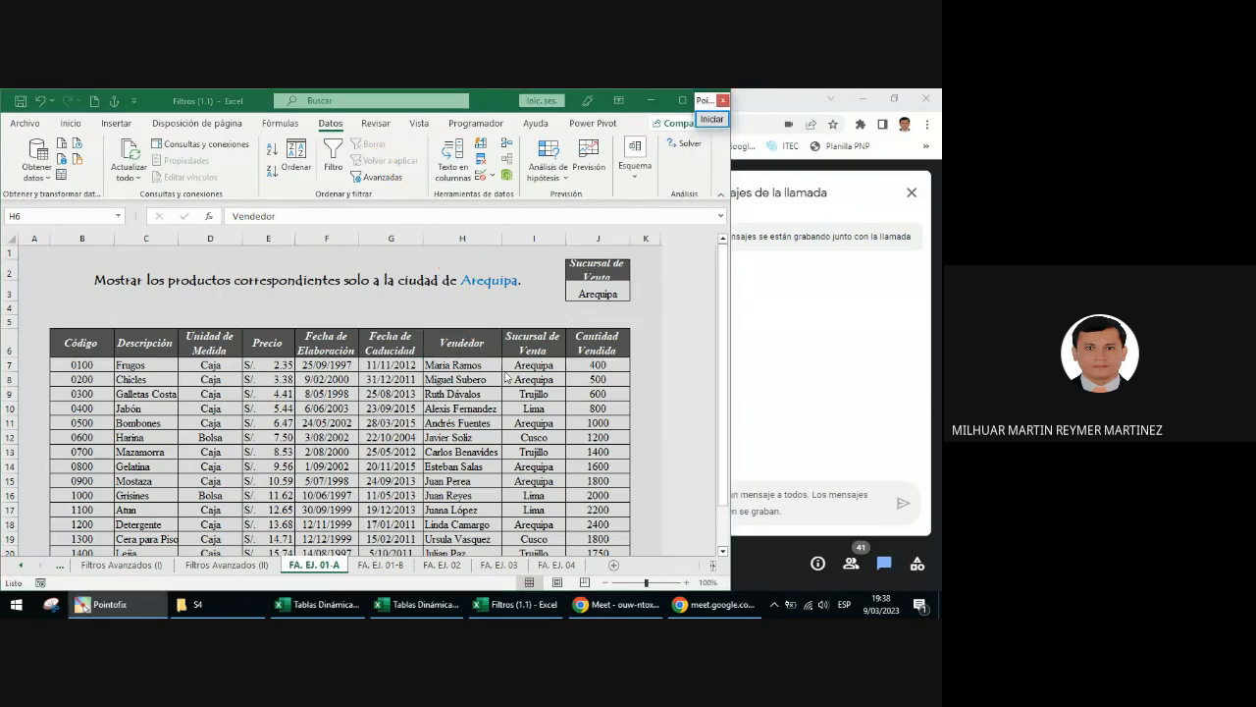
# - Select criteria range J2:J3, point from it to the name Criterios with an orange arrow, circle that name, and end the annotation
pyautogui.click(599, 271)
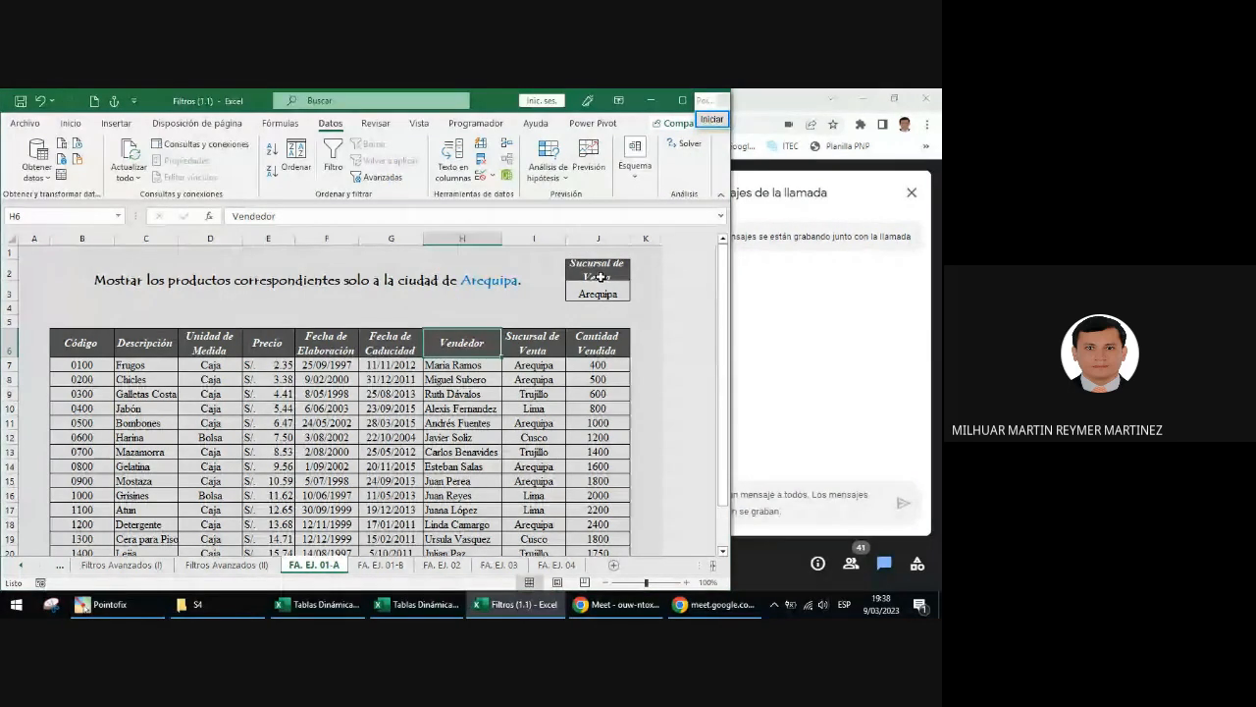
pyautogui.moveTo(600, 271); pyautogui.dragTo(601, 294)
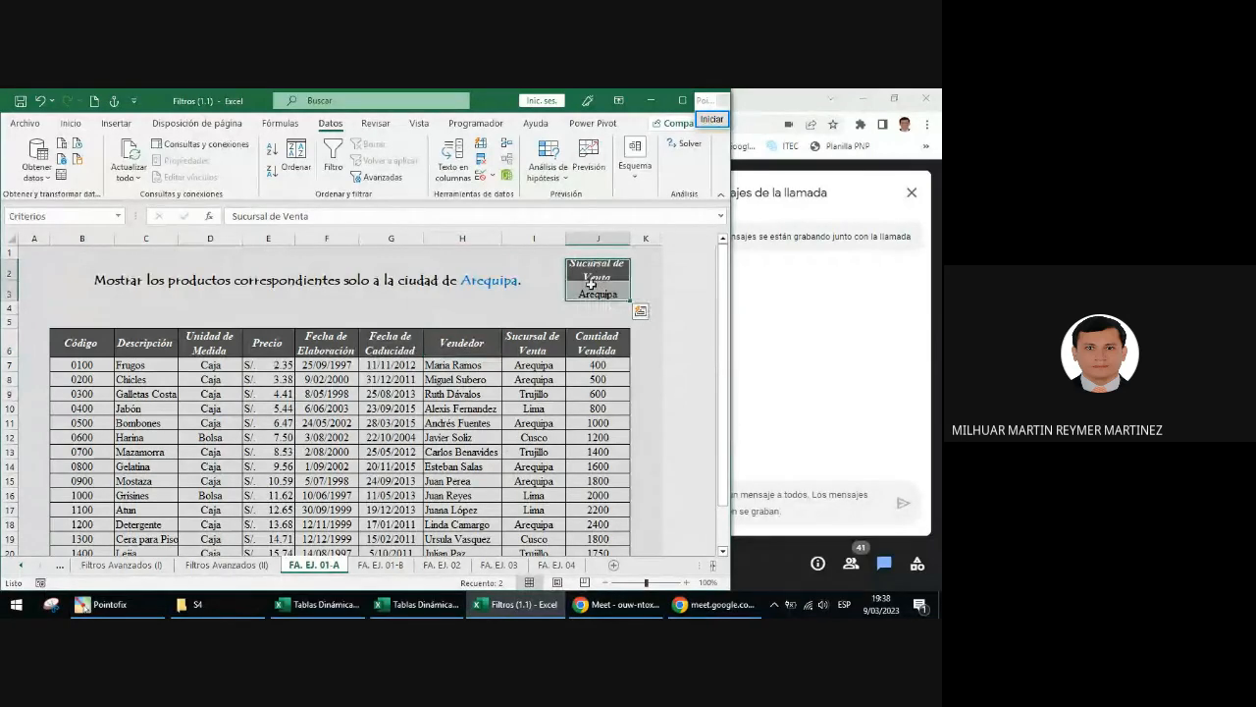
pyautogui.click(714, 119)
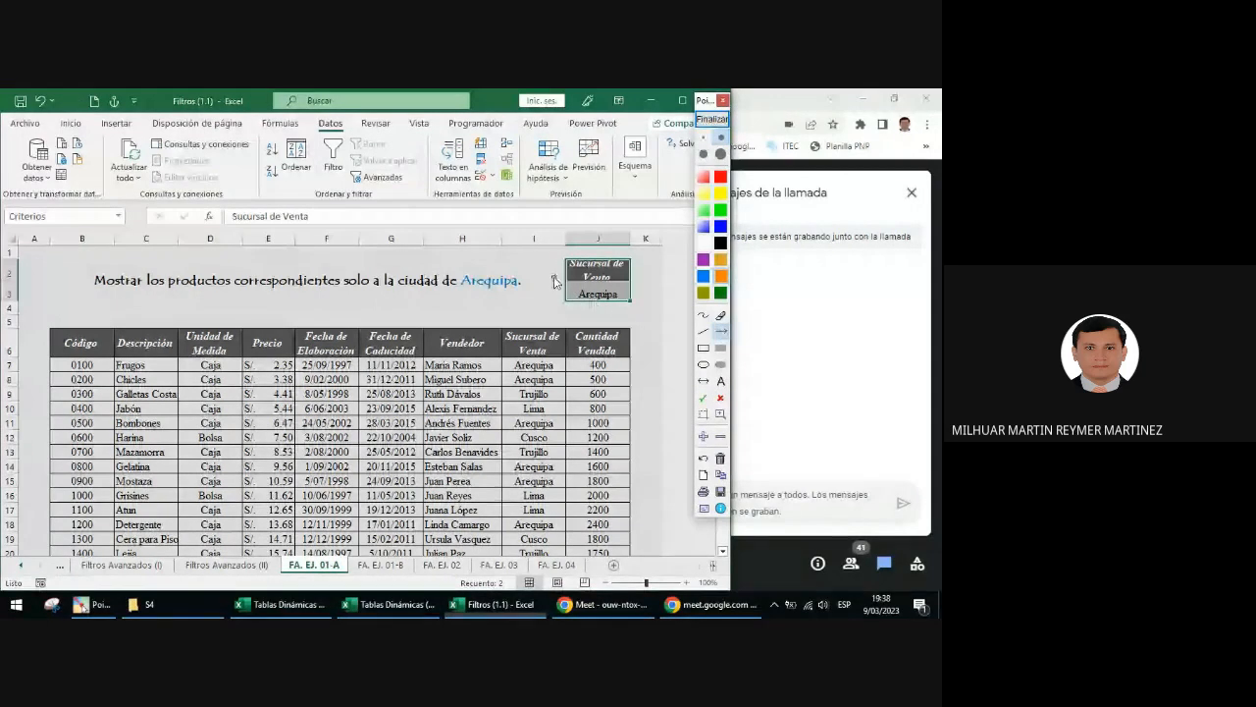
pyautogui.moveTo(565, 276)
pyautogui.mouseDown()
pyautogui.moveTo(216, 246)
pyautogui.moveTo(76, 218)
pyautogui.mouseUp()
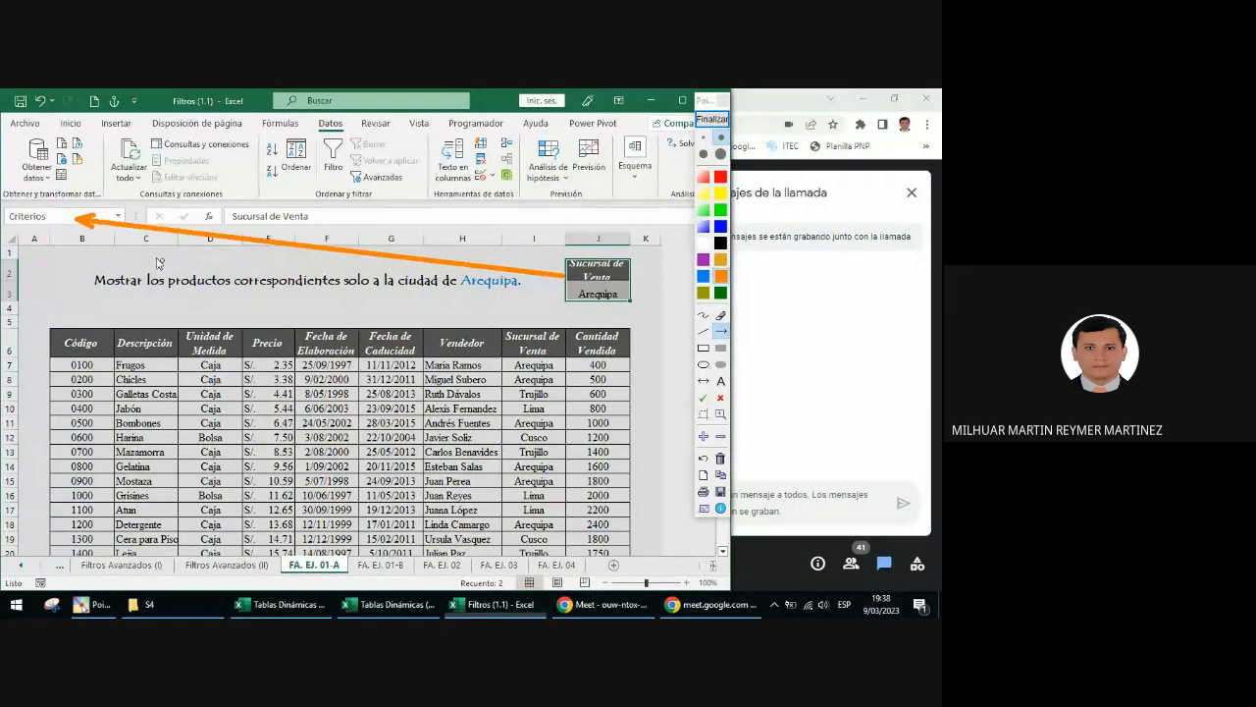
pyautogui.click(704, 365)
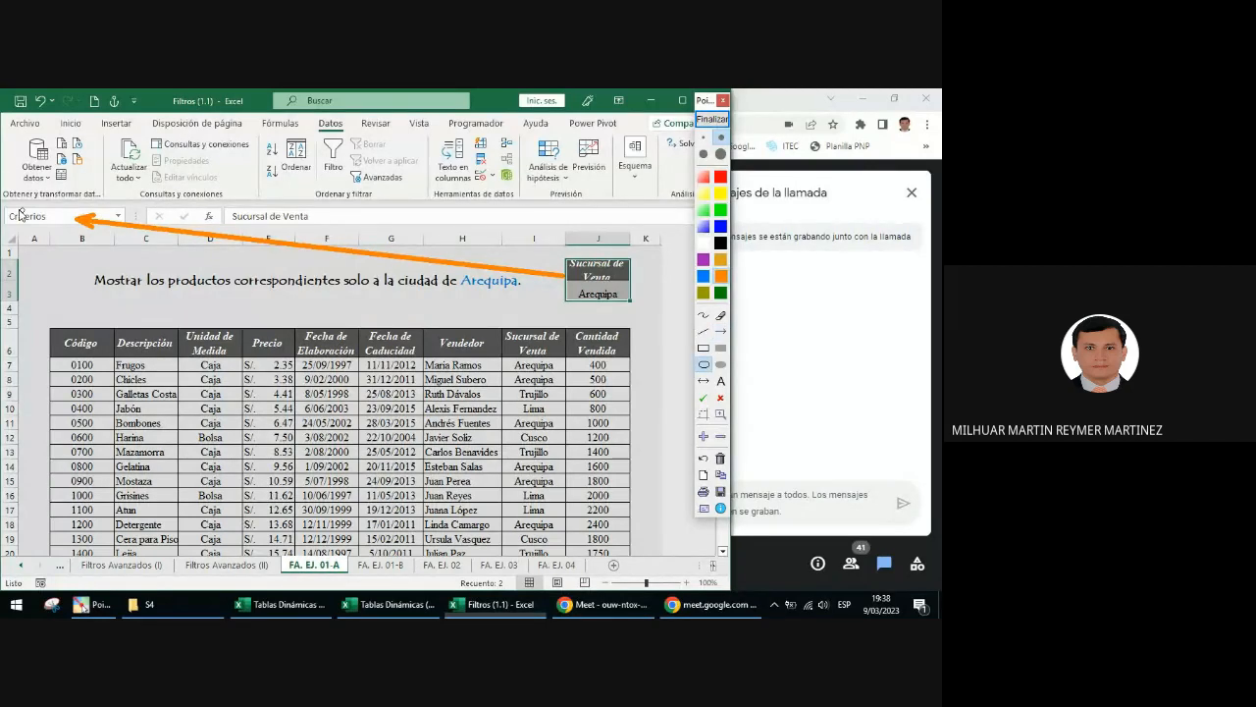
pyautogui.moveTo(3, 201); pyautogui.dragTo(56, 235)
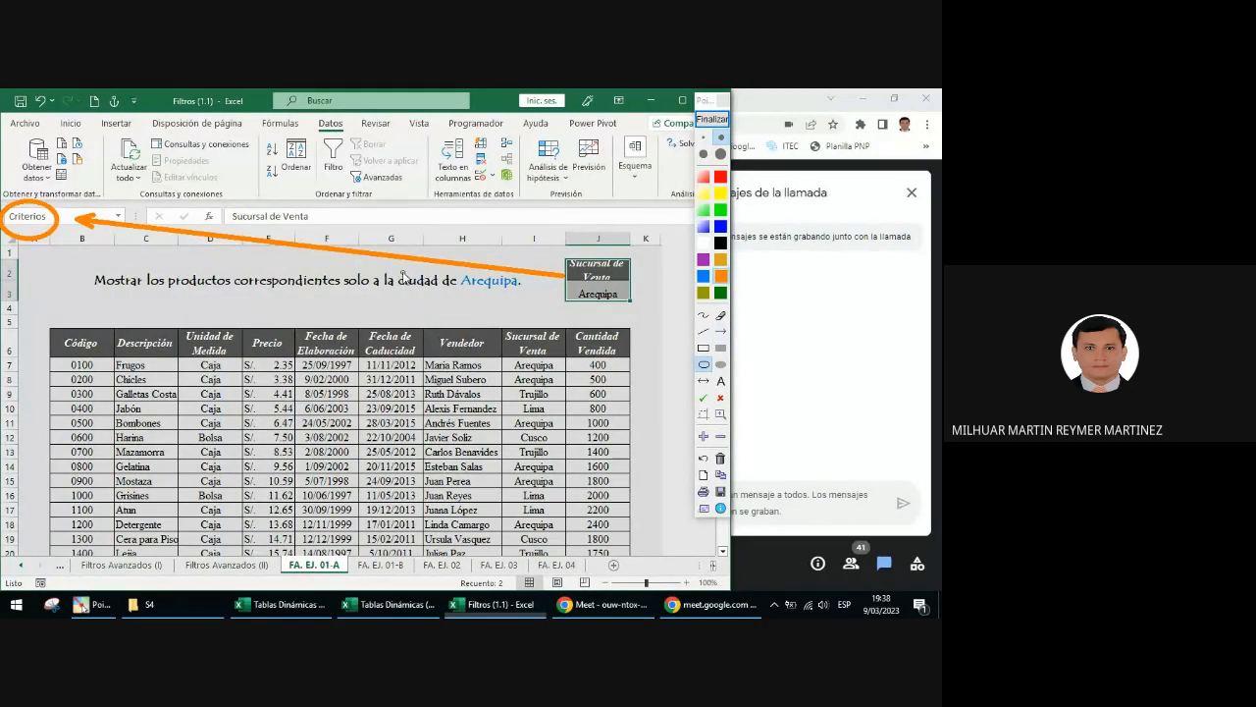
pyautogui.click(712, 119)
# - Reselect criteria range J2:J3, point once more to its name Criterios with only an orange arrow, and end the annotation
pyautogui.moveTo(597, 269); pyautogui.dragTo(601, 291)
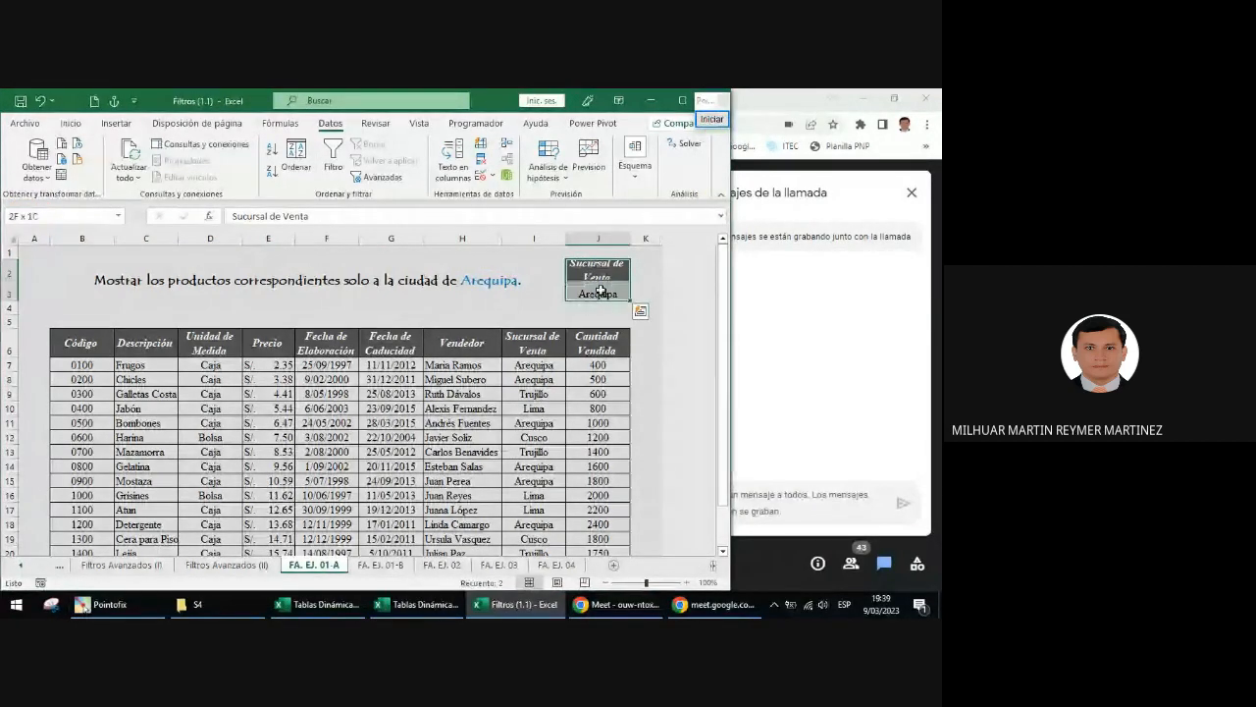
pyautogui.click(712, 119)
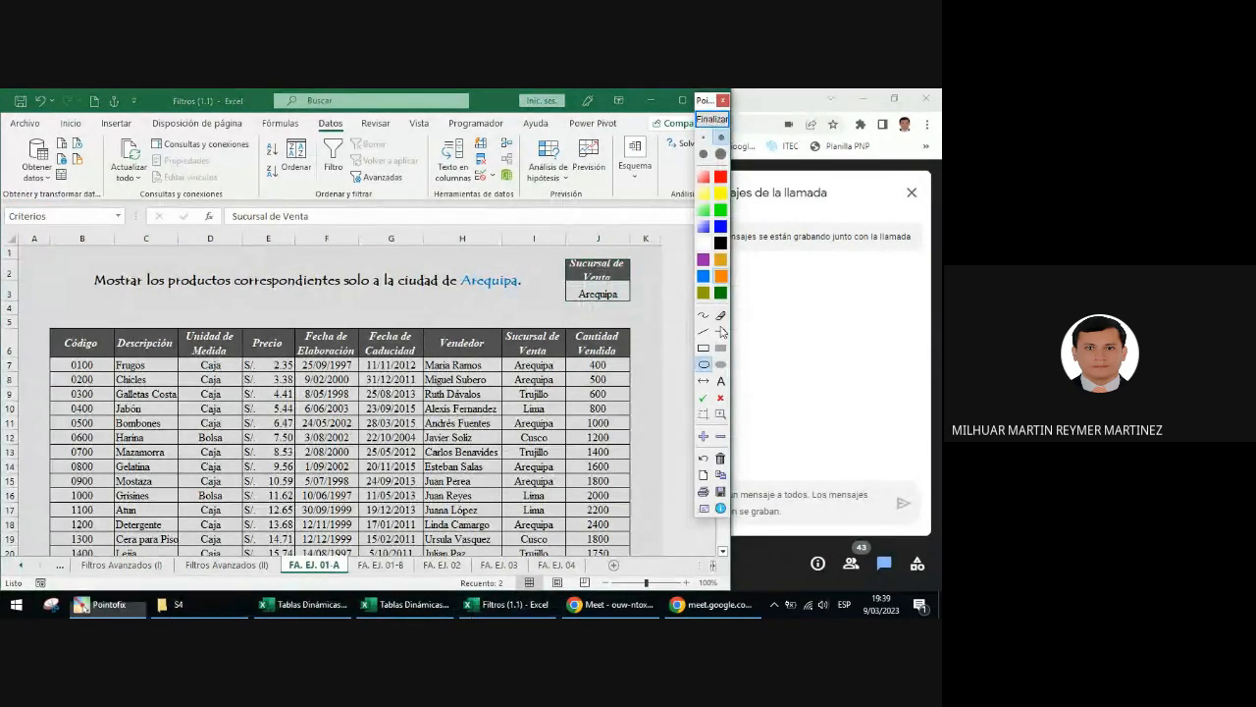
pyautogui.click(721, 332)
pyautogui.moveTo(566, 280); pyautogui.dragTo(96, 215)
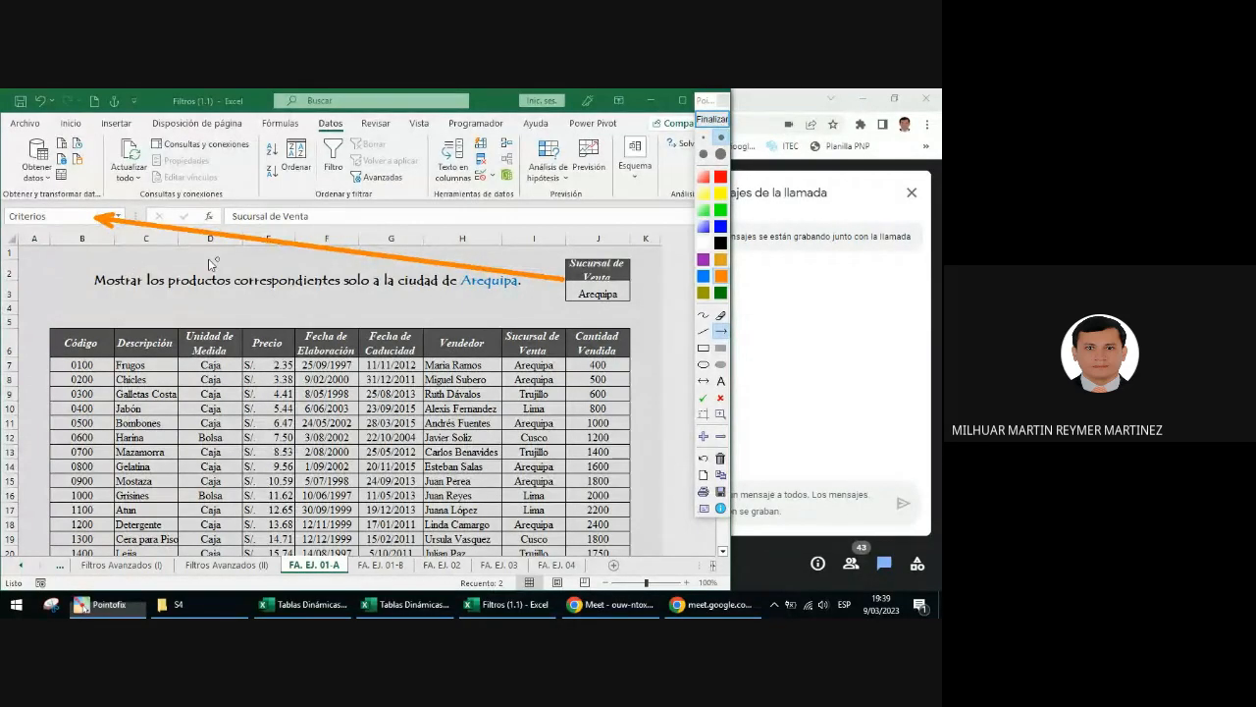
pyautogui.click(712, 119)
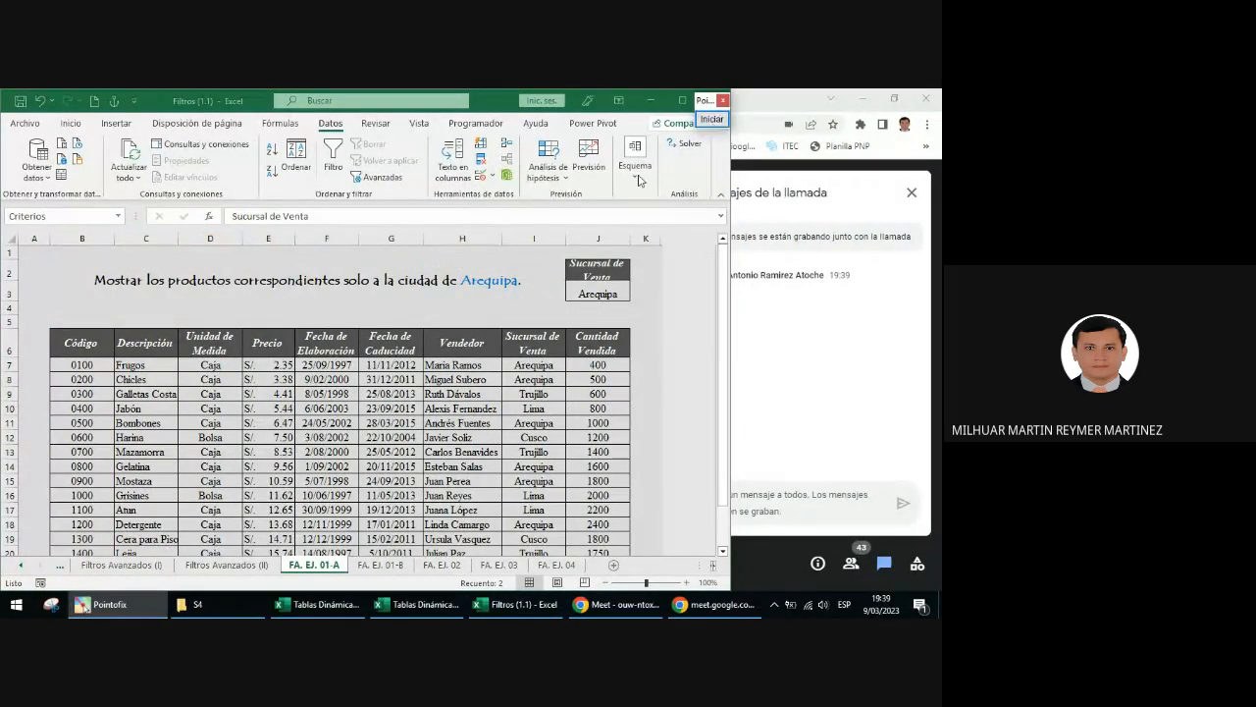
# - Narrow the Excel window slightly to uncover the call messages beside it
pyautogui.moveTo(730, 314); pyautogui.dragTo(694, 313)
pyautogui.moveTo(700, 313); pyautogui.dragTo(702, 313)
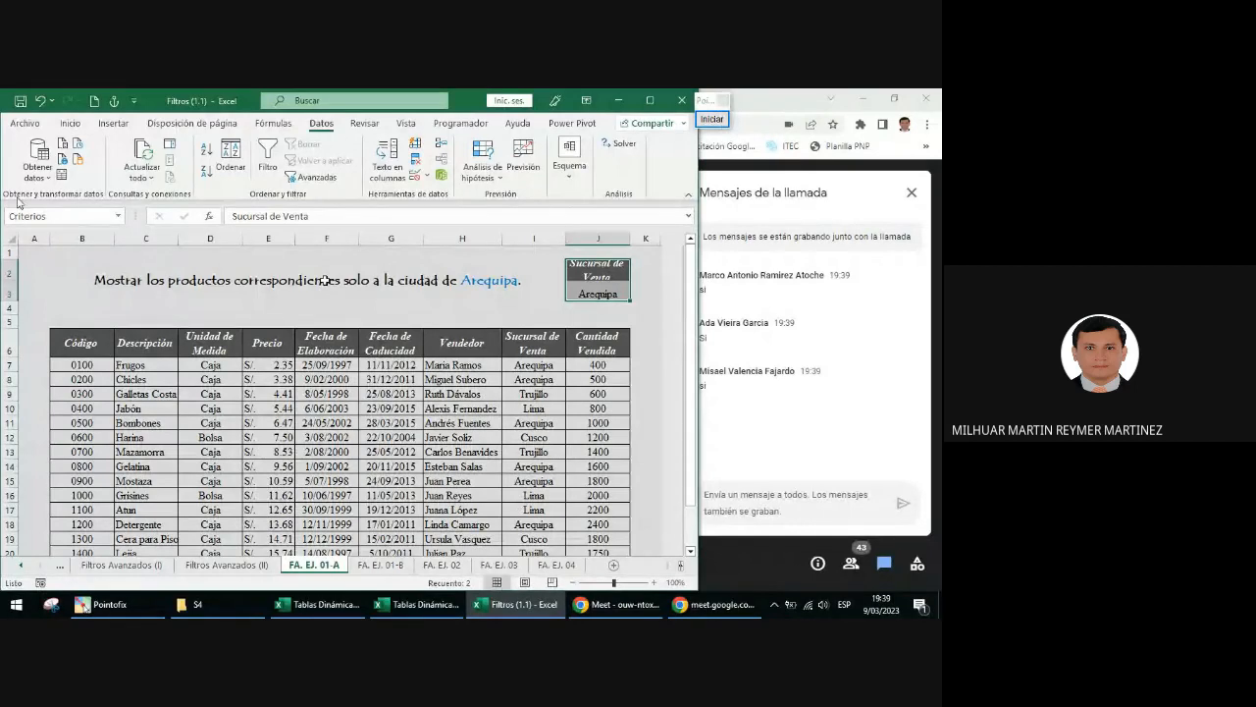
pyautogui.click(61, 236)
# - Mark the Código header with a short orange annotation arrow, and end the annotation
pyautogui.click(712, 119)
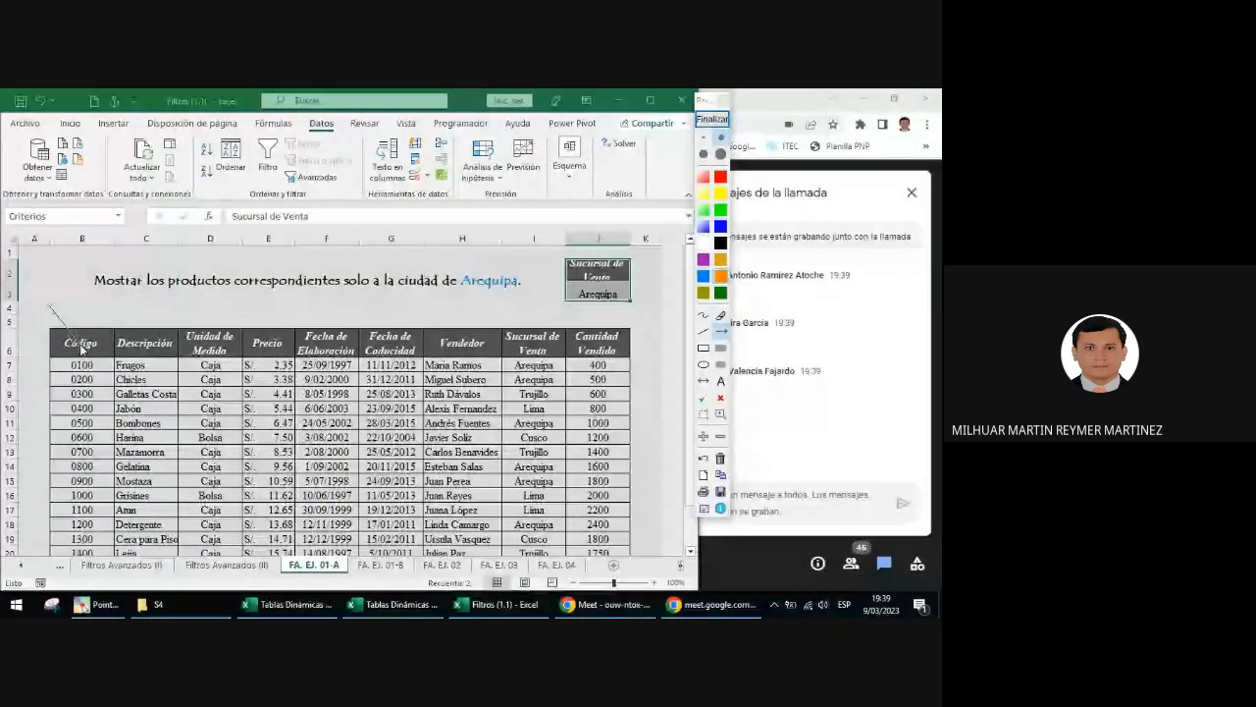
pyautogui.moveTo(81, 348); pyautogui.dragTo(79, 344)
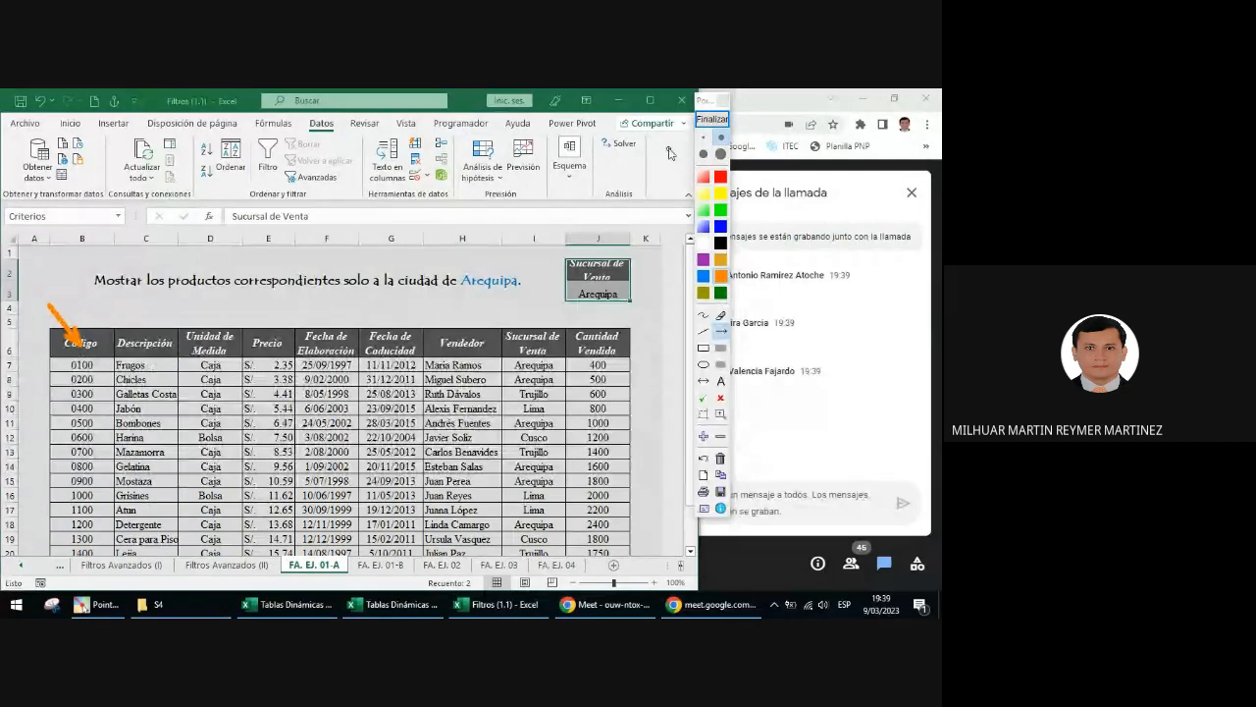
pyautogui.click(712, 119)
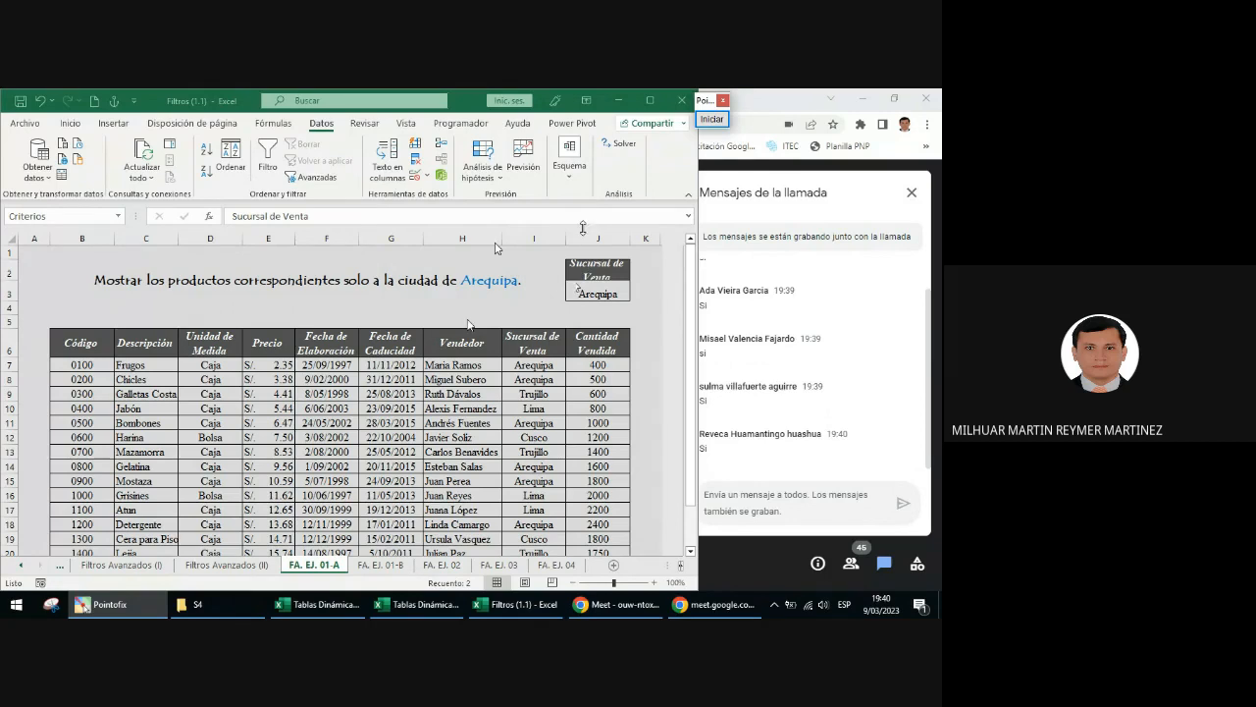
# - Point from the Unidad de Medida header to Fórmulas with an orange arrow, end the annotation, and show the Fórmulas commands
pyautogui.click(724, 123)
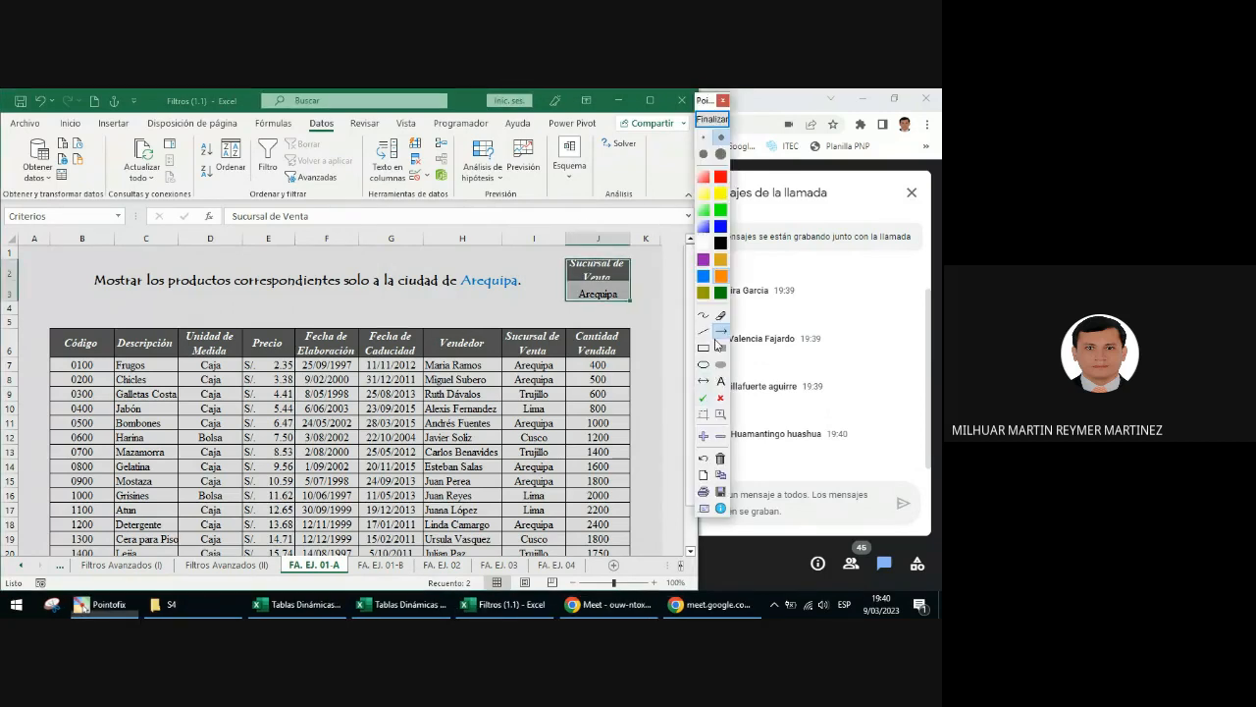
pyautogui.moveTo(212, 342); pyautogui.dragTo(268, 129)
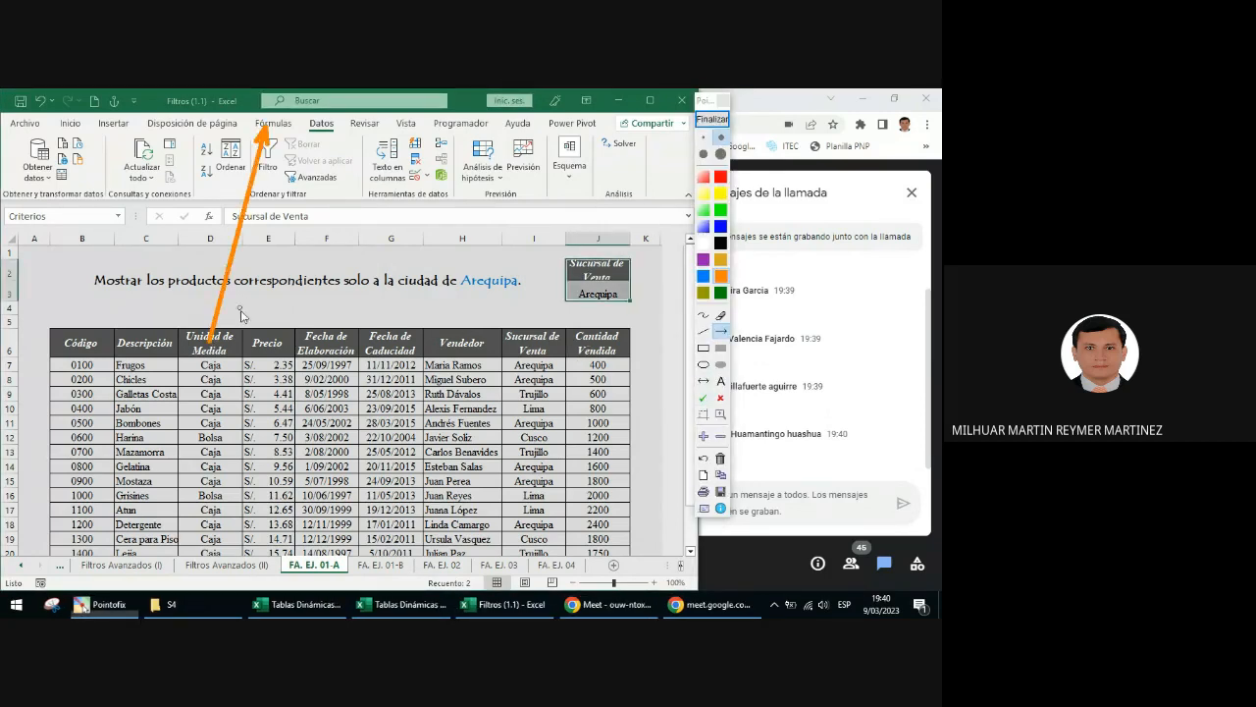
pyautogui.click(711, 119)
pyautogui.click(316, 128)
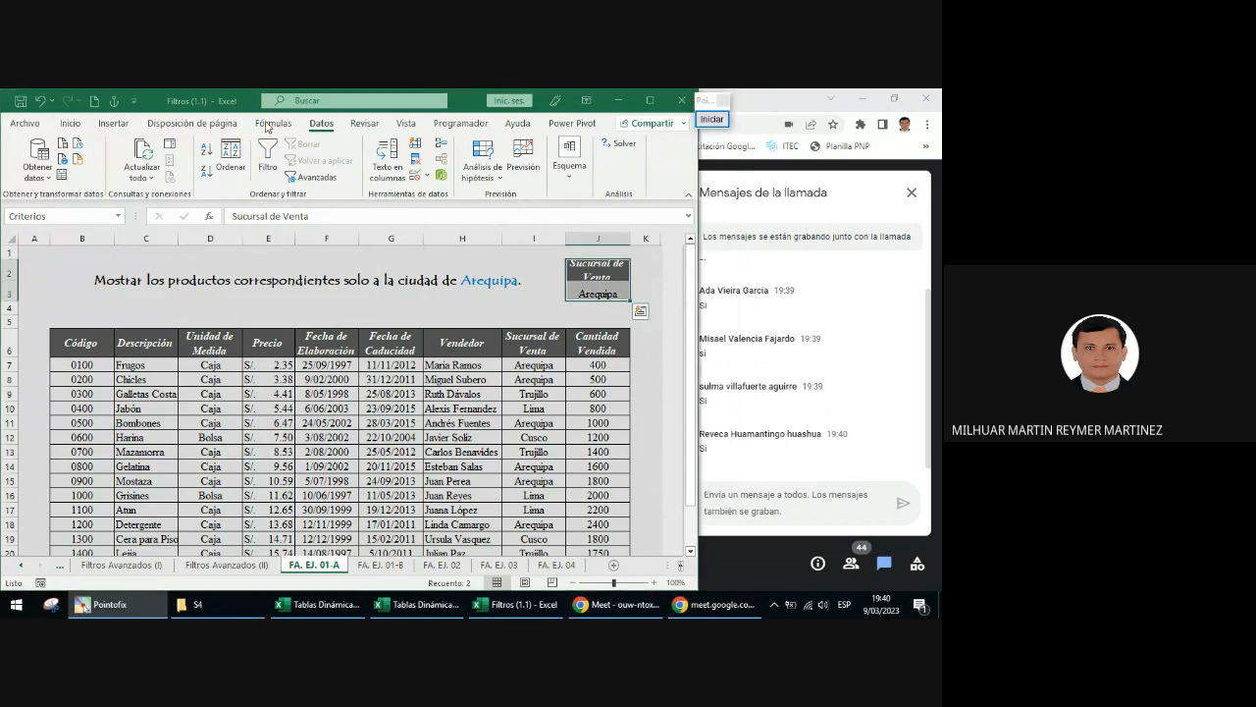
pyautogui.click(270, 125)
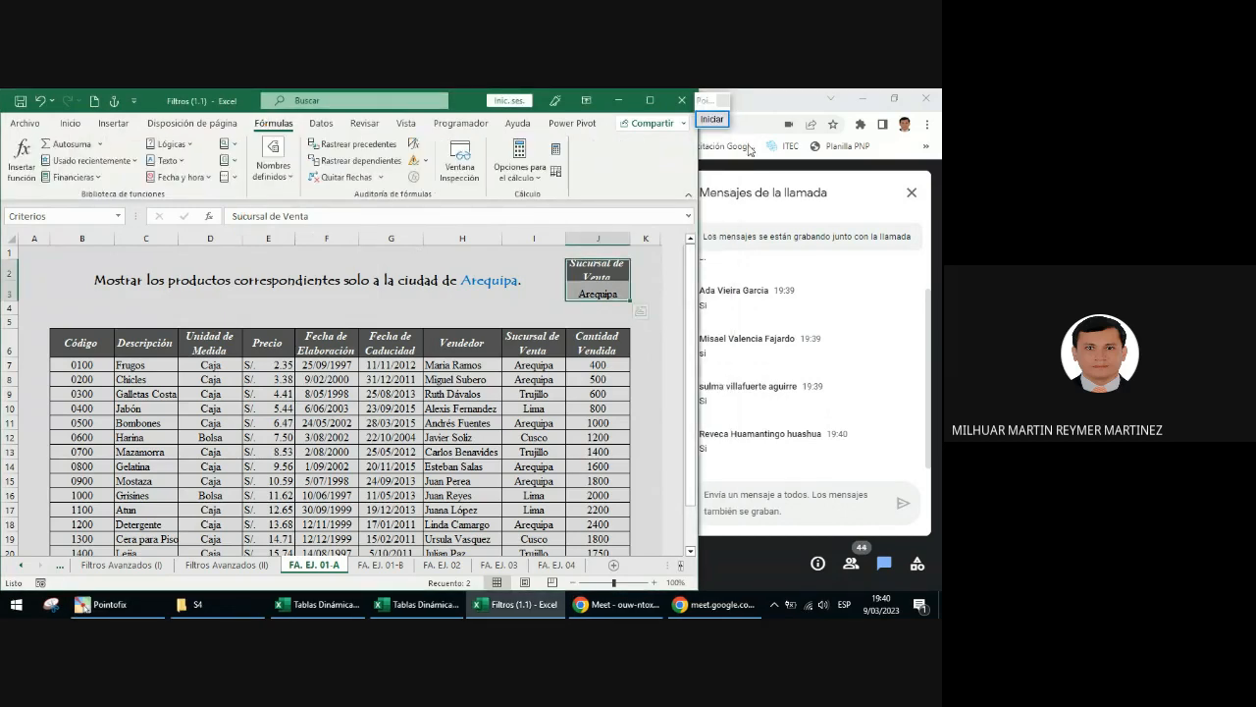
# - Frame Nombres definidos with an orange annotation rectangle, end the annotation, and open the Administrador de nombres
pyautogui.click(723, 120)
pyautogui.click(703, 348)
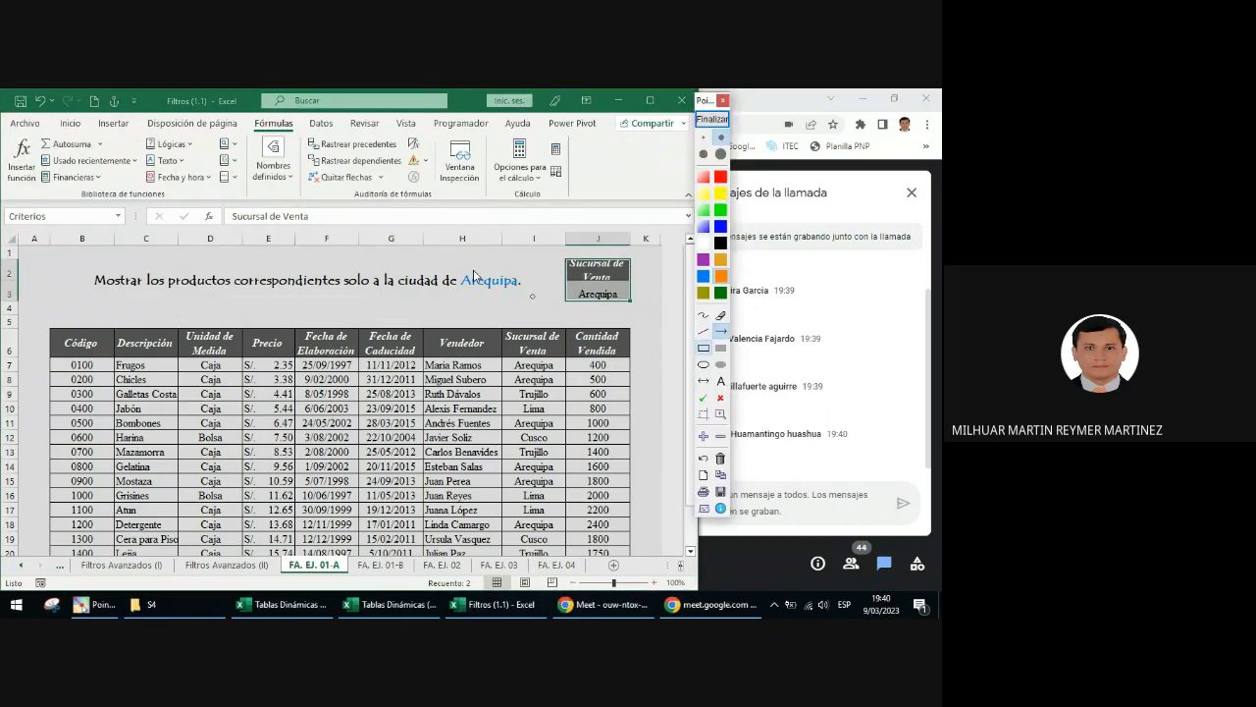
pyautogui.moveTo(245, 134)
pyautogui.mouseDown()
pyautogui.moveTo(316, 212)
pyautogui.moveTo(302, 203)
pyautogui.mouseUp()
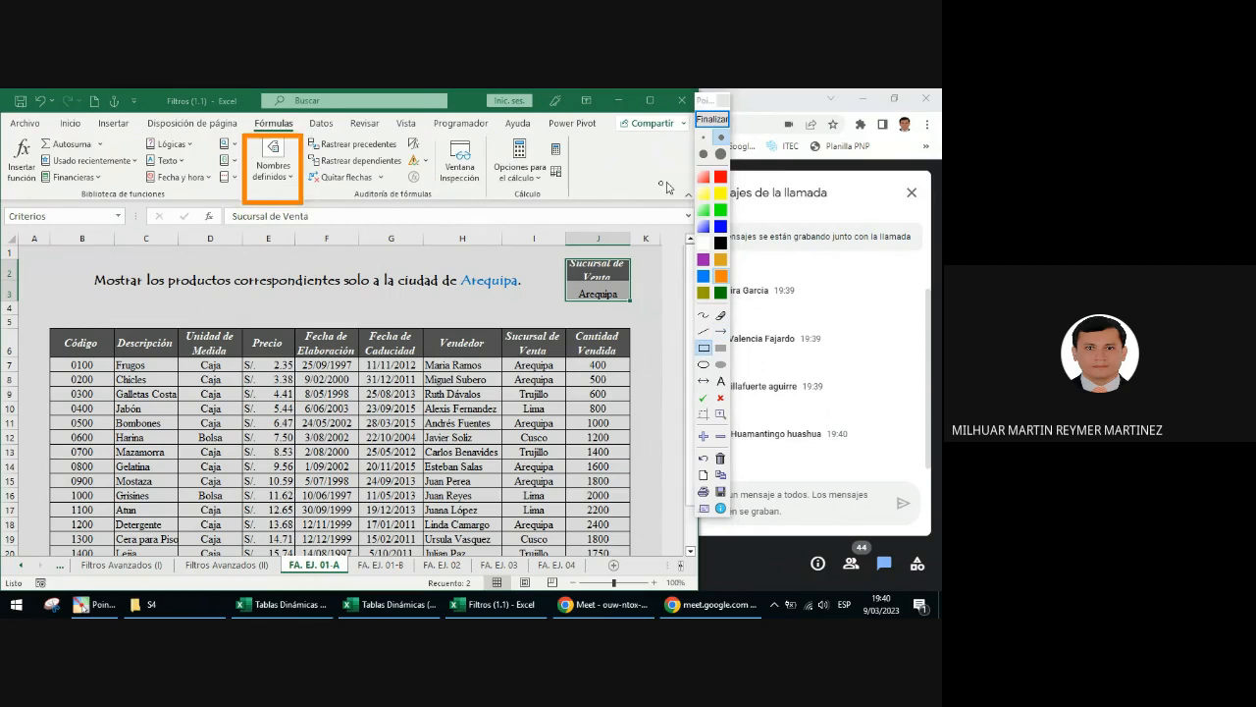
pyautogui.click(718, 123)
pyautogui.click(274, 187)
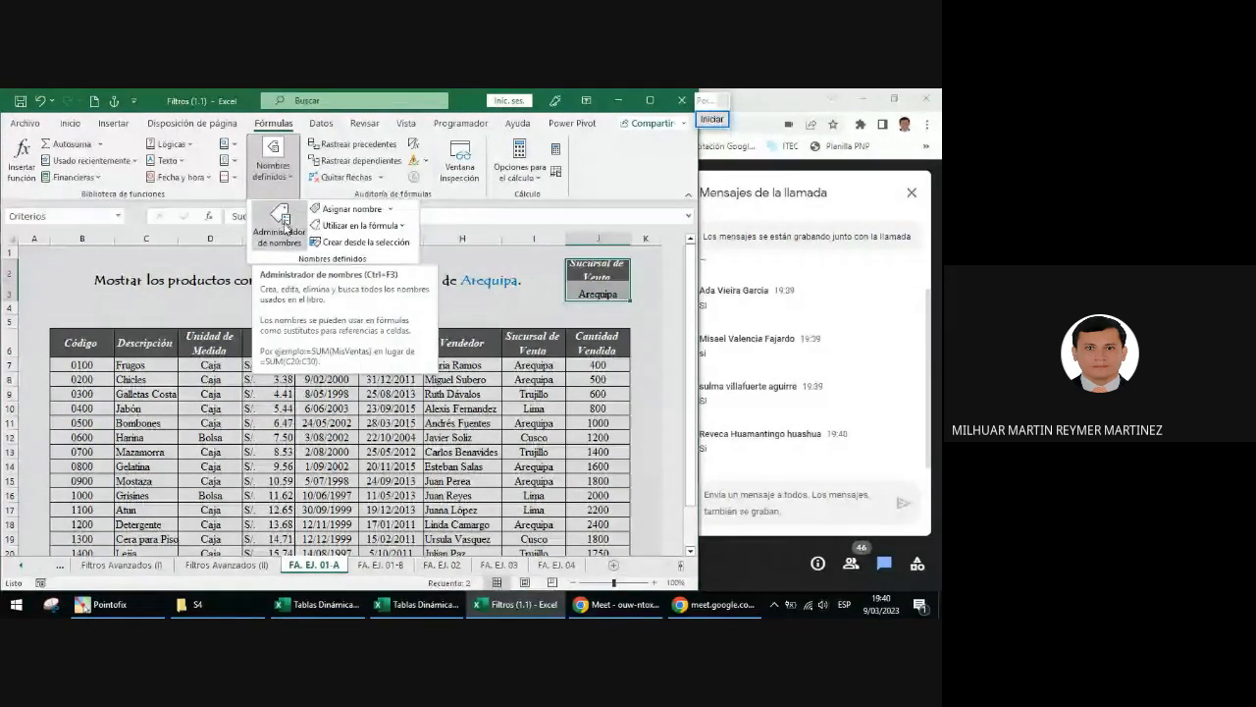
pyautogui.click(284, 222)
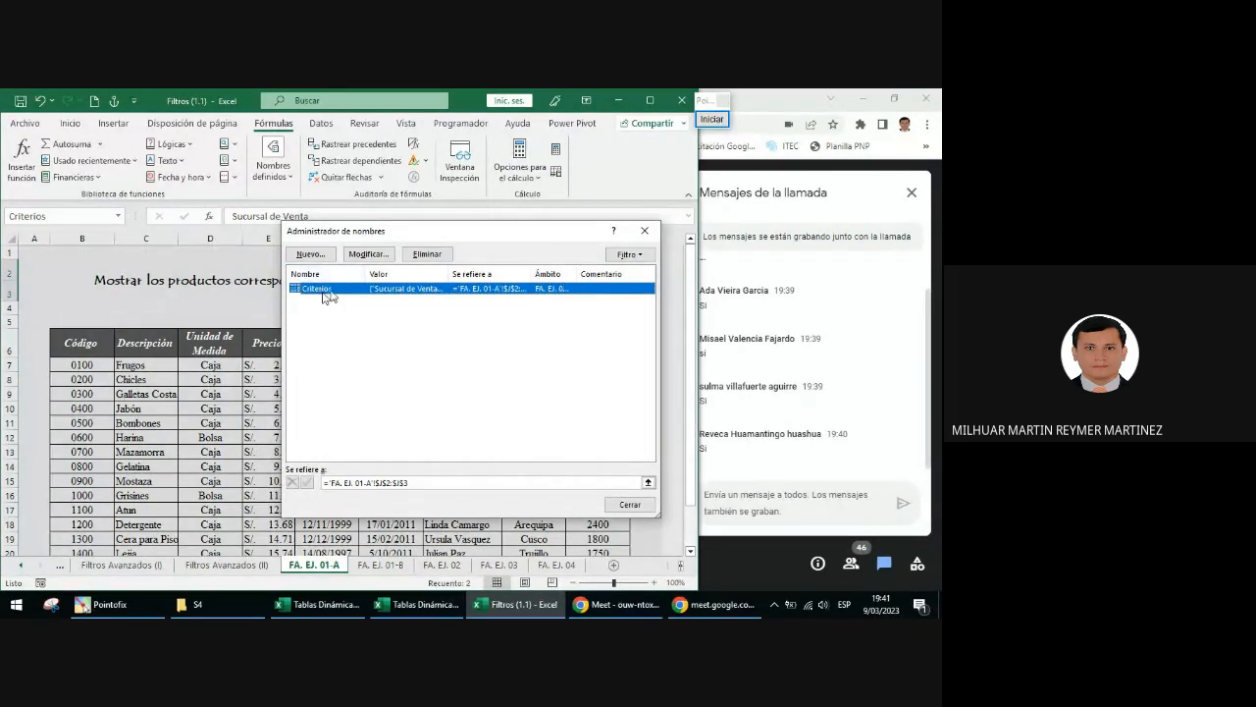
# - Draw orange arrows from the name Criterios to Nuevo, Modificar and Eliminar, put a green check mark on Eliminar, and end the annotation
pyautogui.click(721, 119)
pyautogui.moveTo(323, 292); pyautogui.dragTo(360, 256)
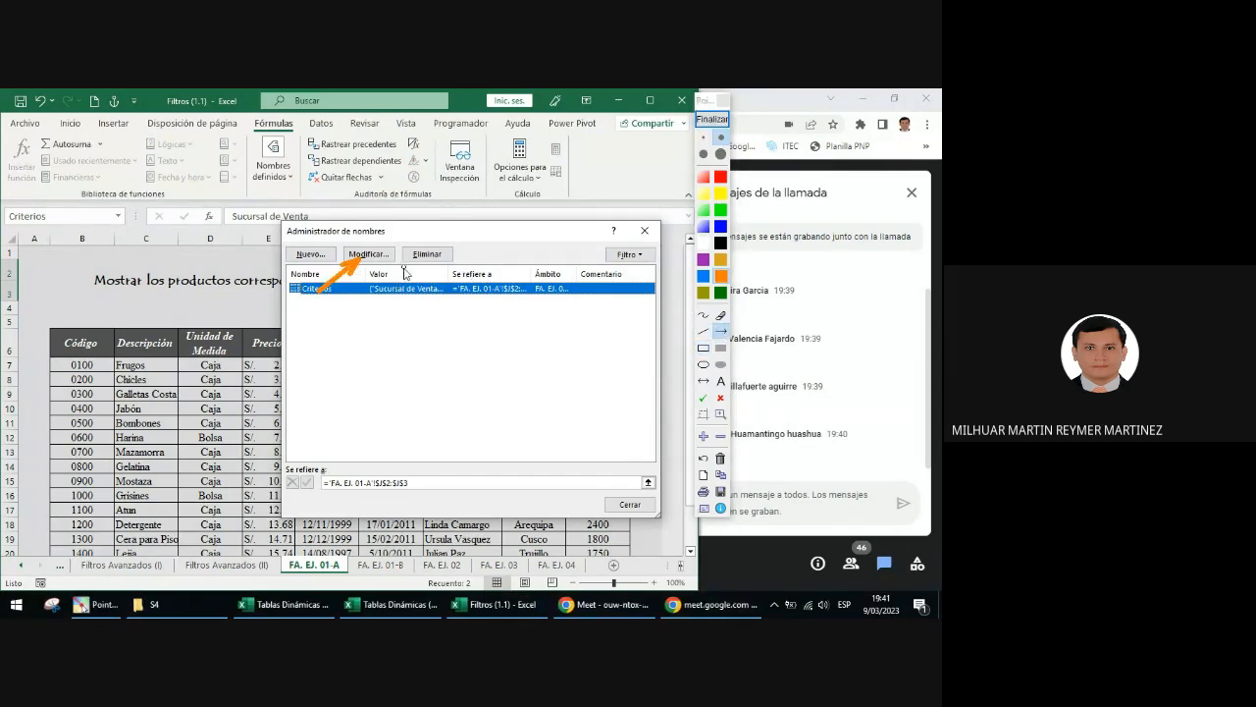
pyautogui.moveTo(324, 293)
pyautogui.mouseDown()
pyautogui.moveTo(312, 258)
pyautogui.moveTo(397, 265)
pyautogui.mouseUp()
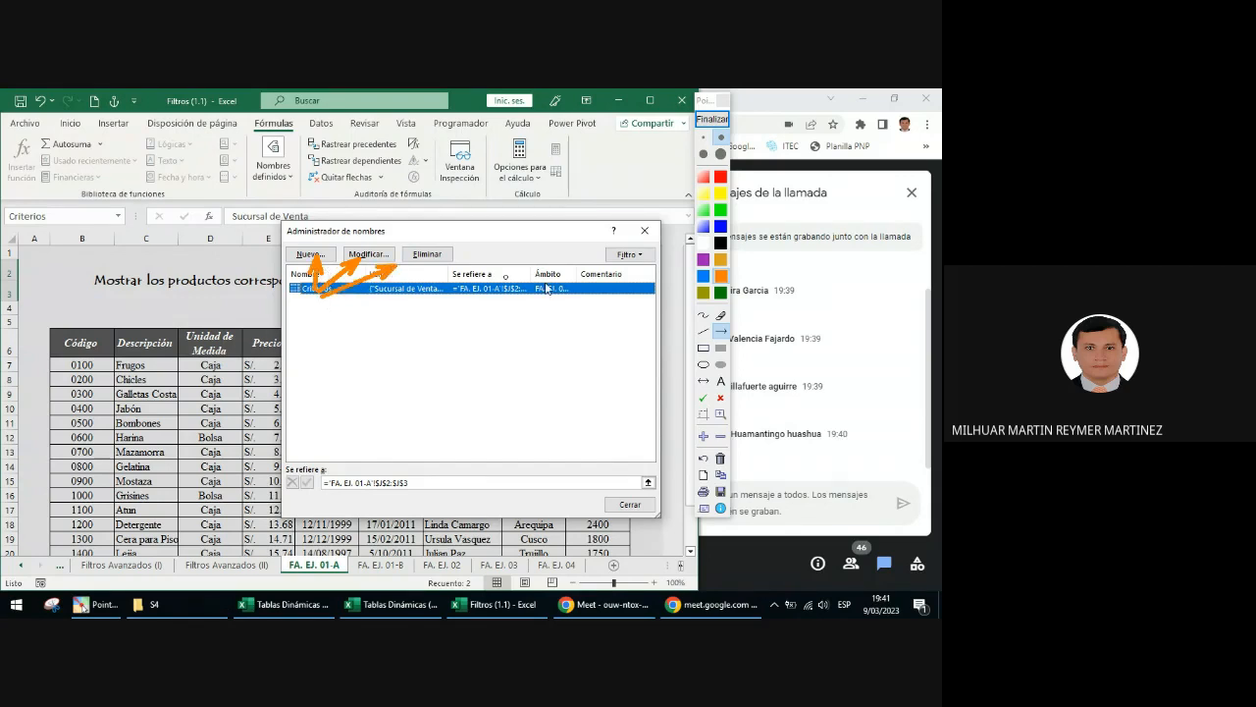
pyautogui.click(703, 397)
pyautogui.click(432, 259)
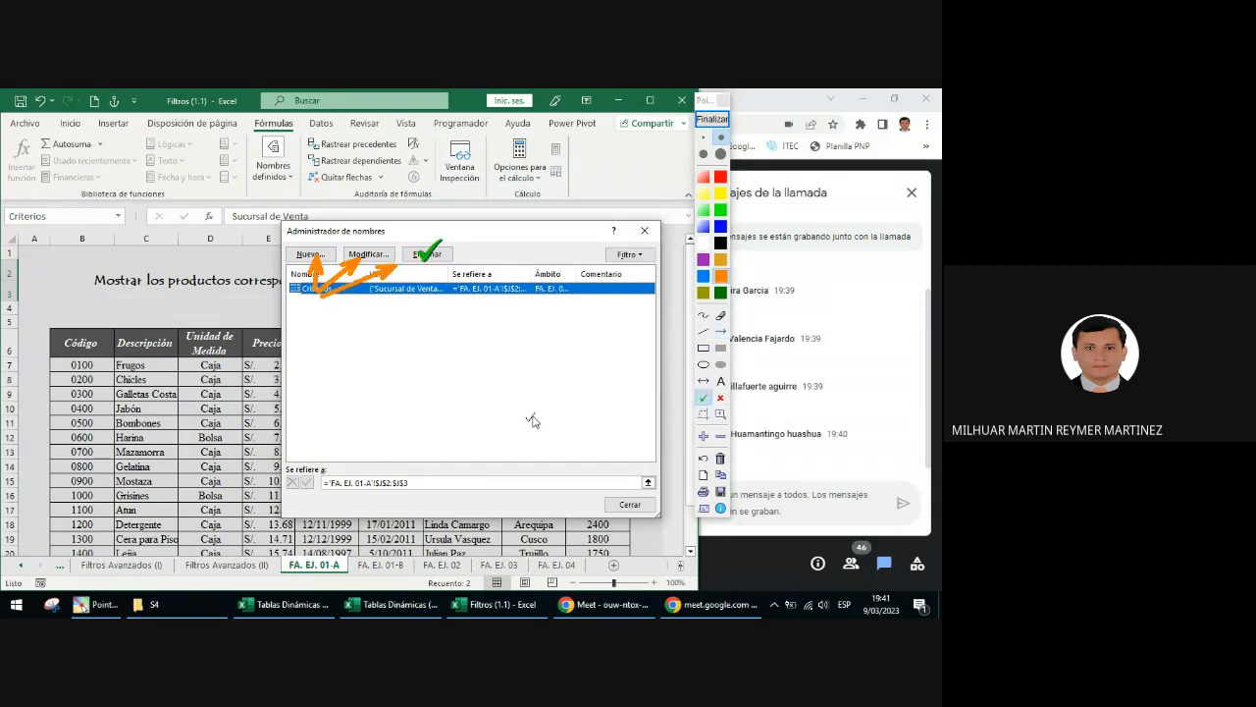
pyautogui.click(711, 119)
# - Delete the defined name Criterios, close the Administrador de nombres, and reopen it to check the list of names
pyautogui.click(438, 257)
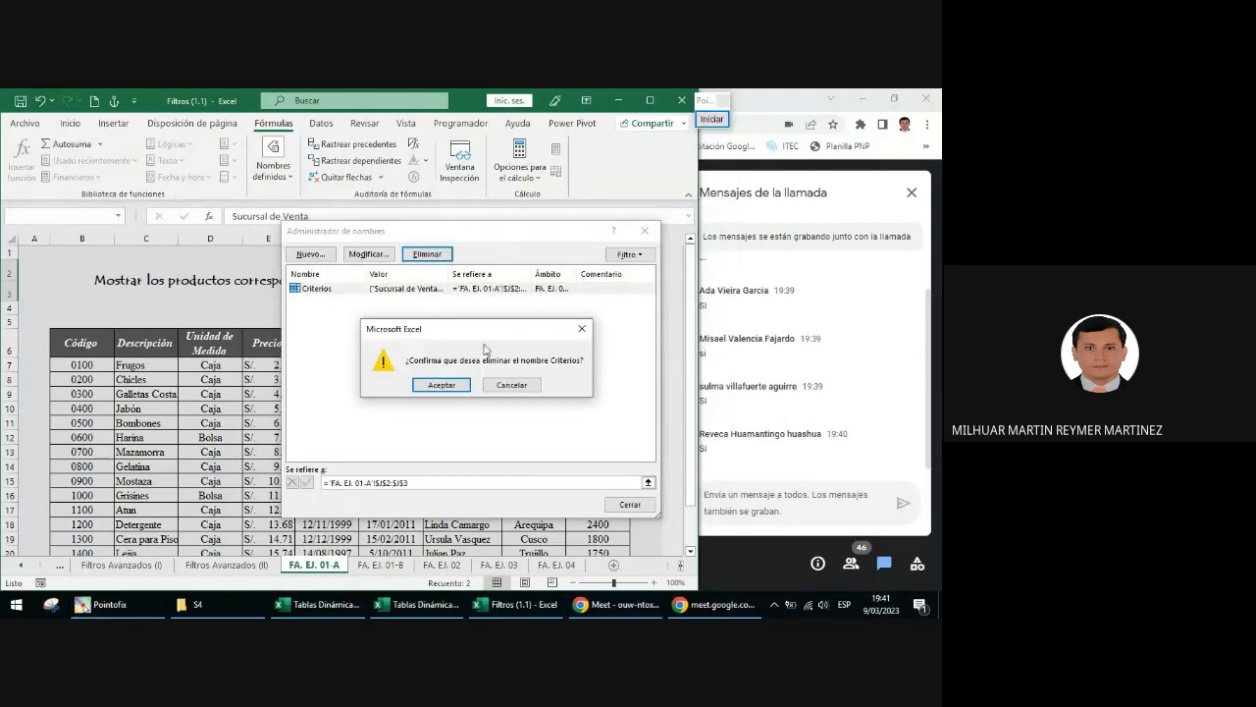
pyautogui.click(442, 385)
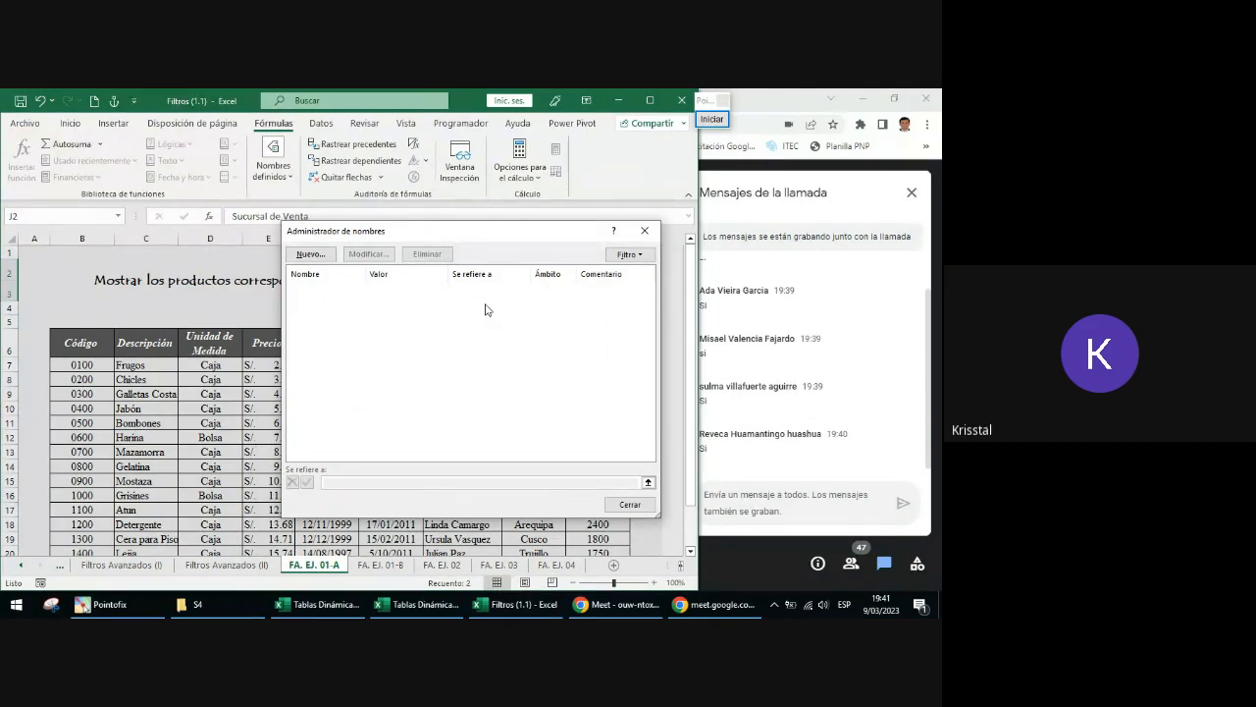
pyautogui.click(644, 231)
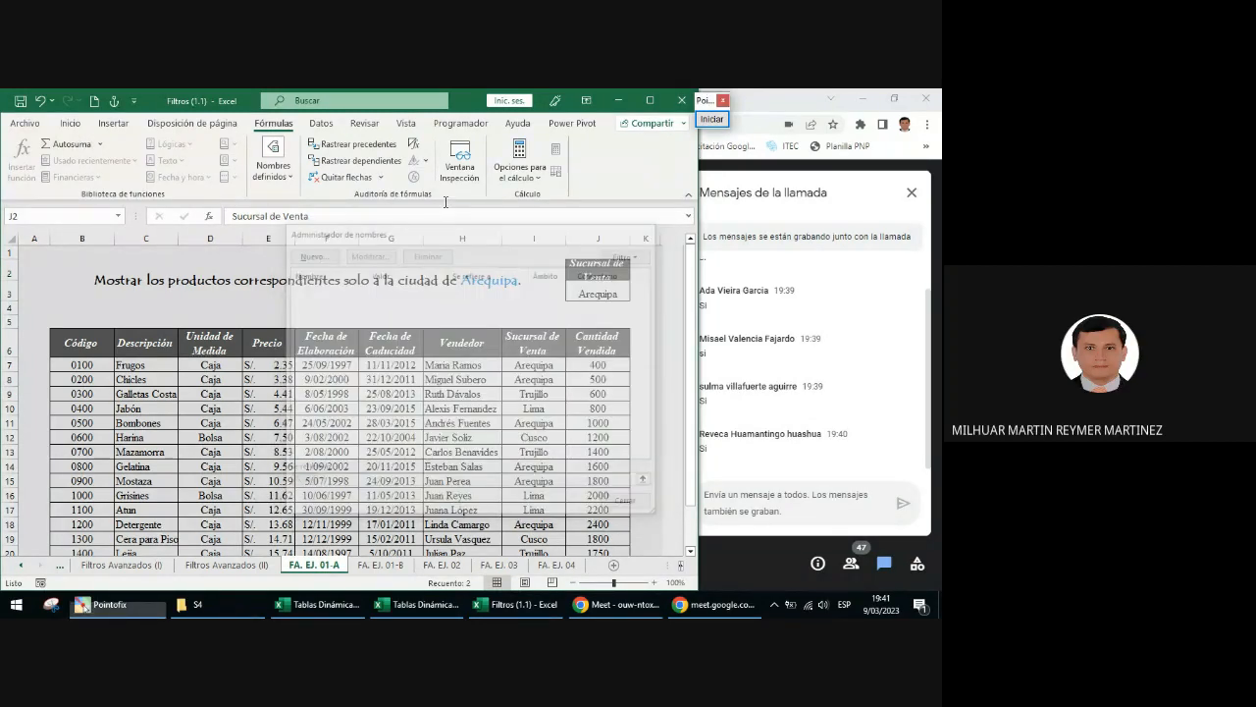
pyautogui.click(276, 170)
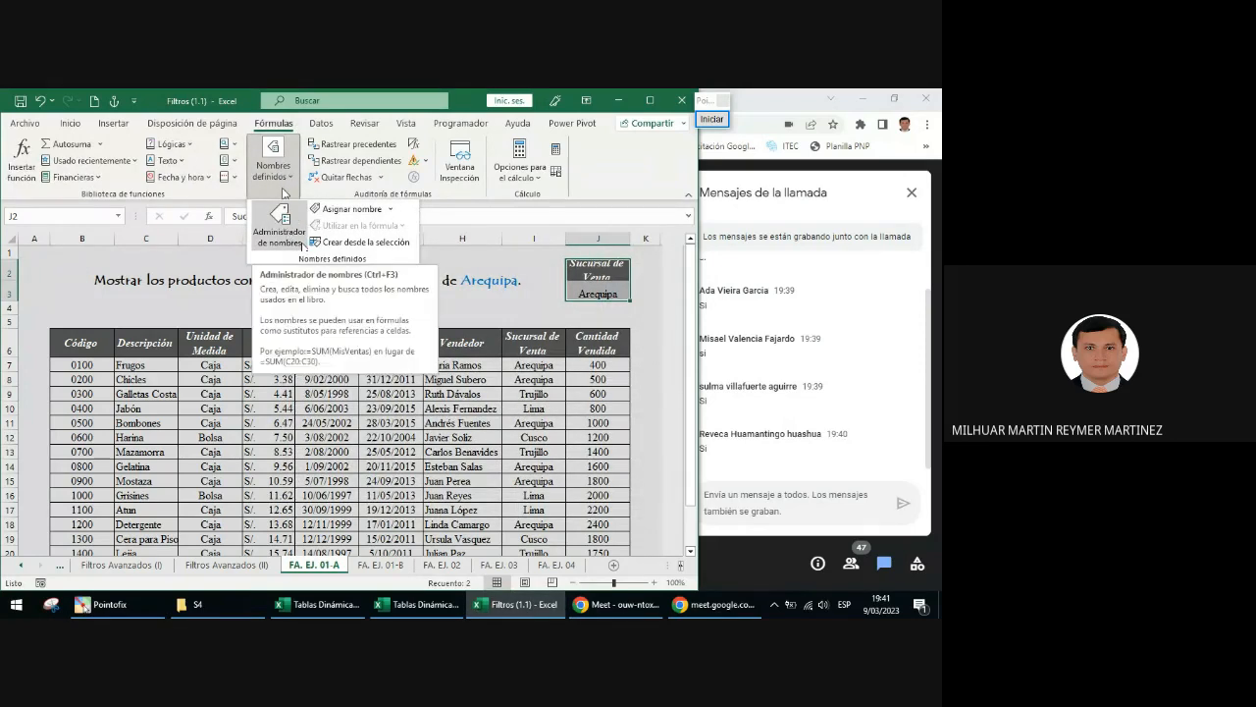
pyautogui.click(282, 234)
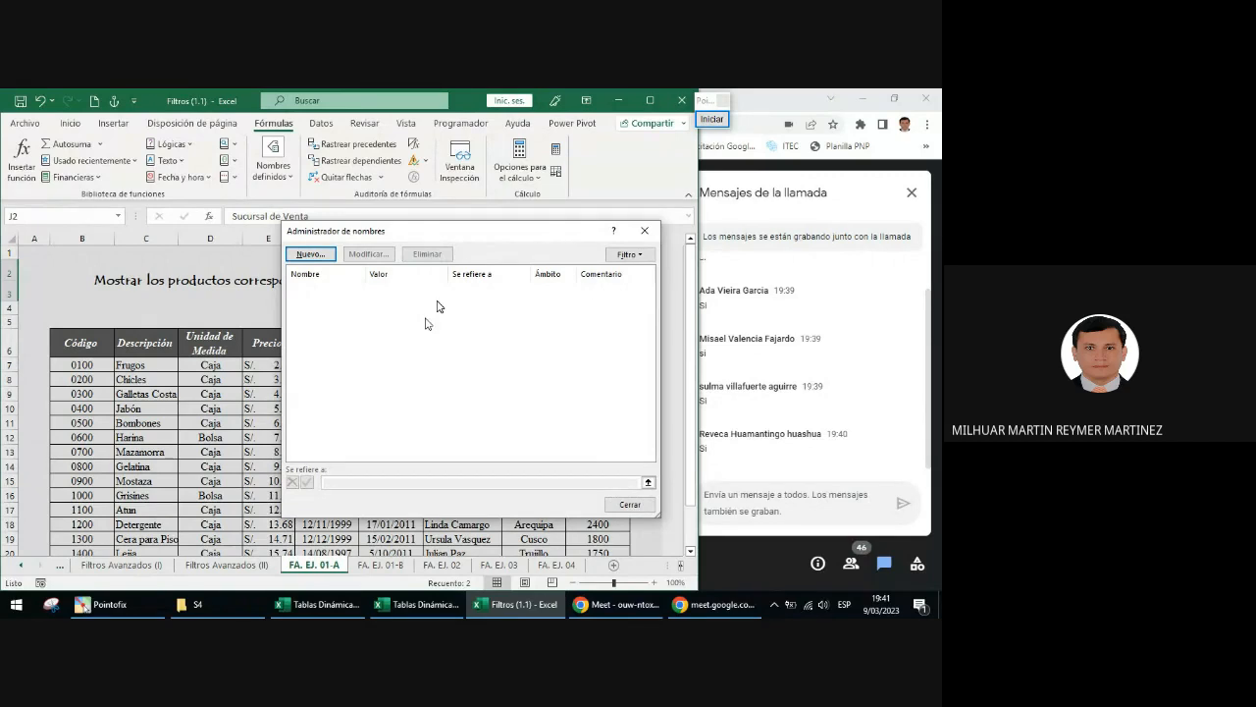
# - Close the Administrador de nombres and select the criteria range J2:J3 with Sucursal de Venta and Arequipa
pyautogui.click(644, 230)
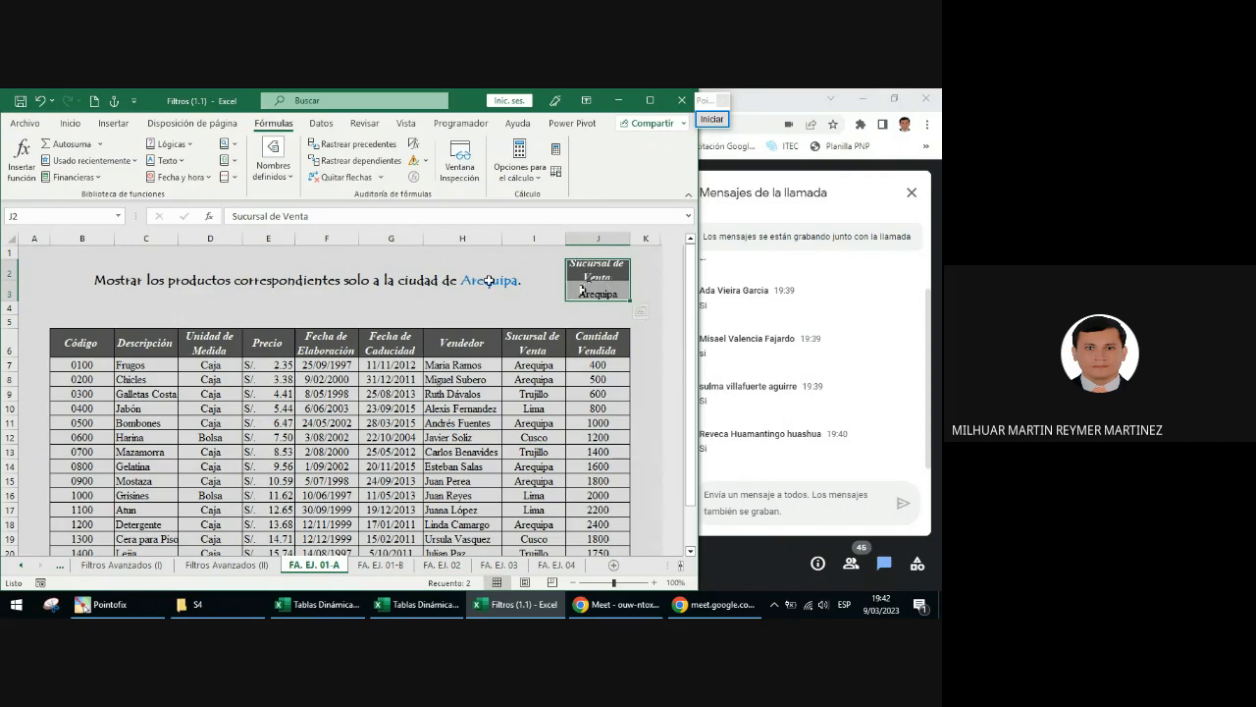
pyautogui.write('Sucursal de Venta Arequipa')
pyautogui.moveTo(606, 293); pyautogui.dragTo(610, 288)
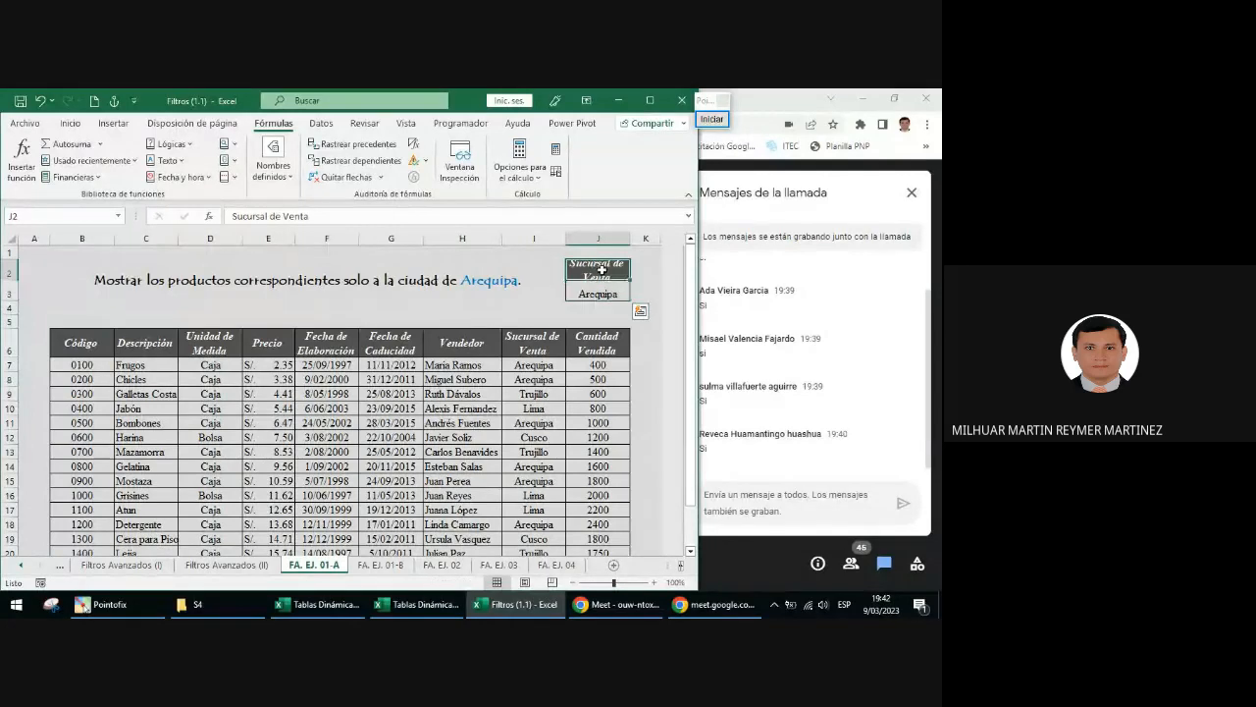
# - Draw an orange arrow from the criteria range to the Name Box, circle the reference J2 in orange, and end the annotation
pyautogui.click(714, 121)
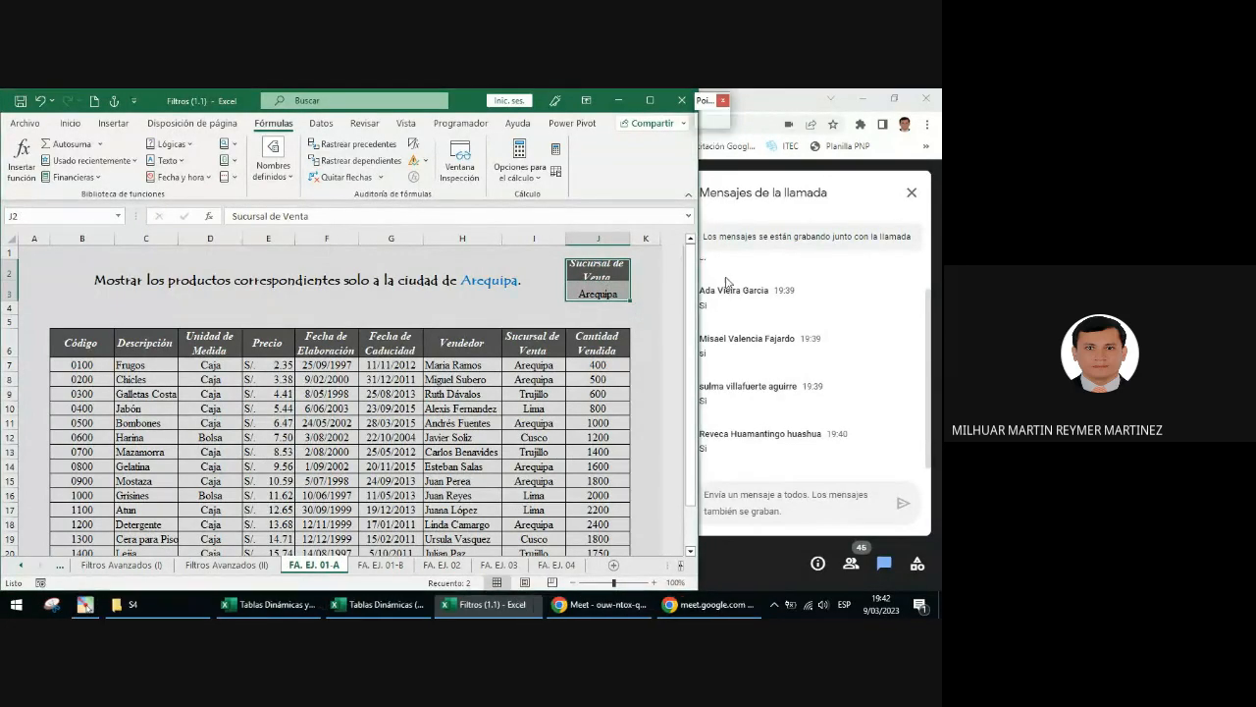
pyautogui.moveTo(566, 279); pyautogui.dragTo(90, 221)
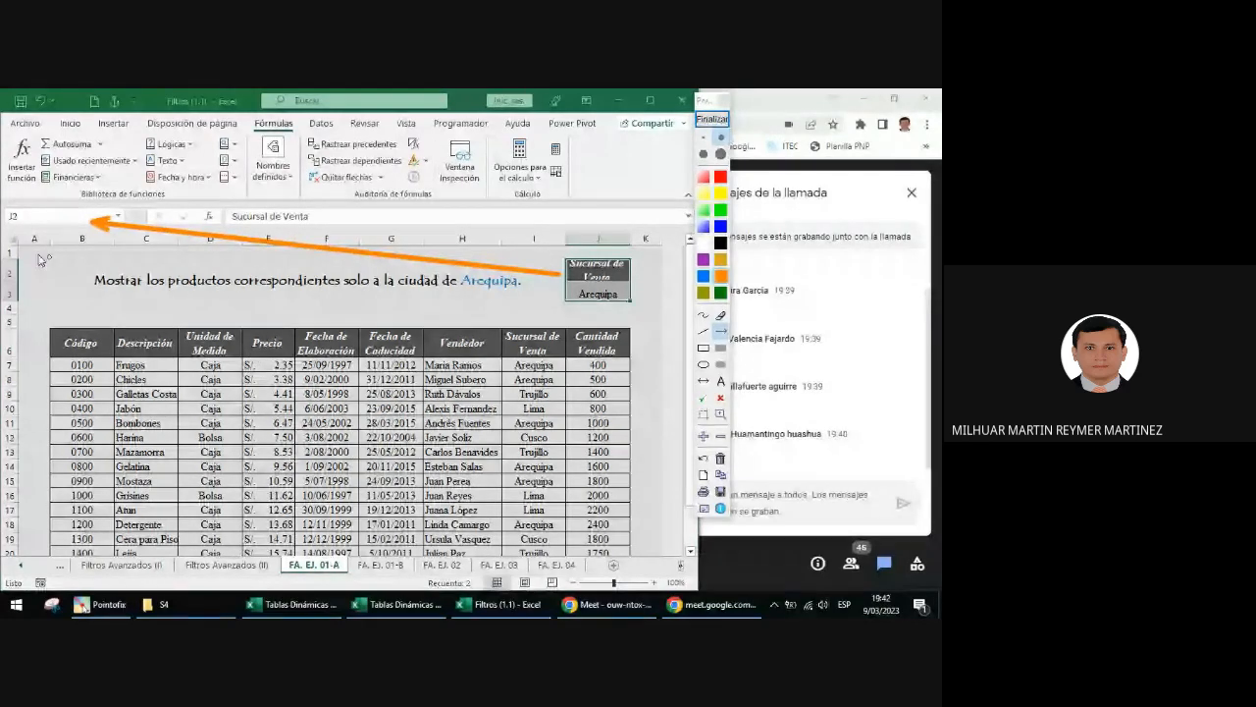
pyautogui.click(703, 365)
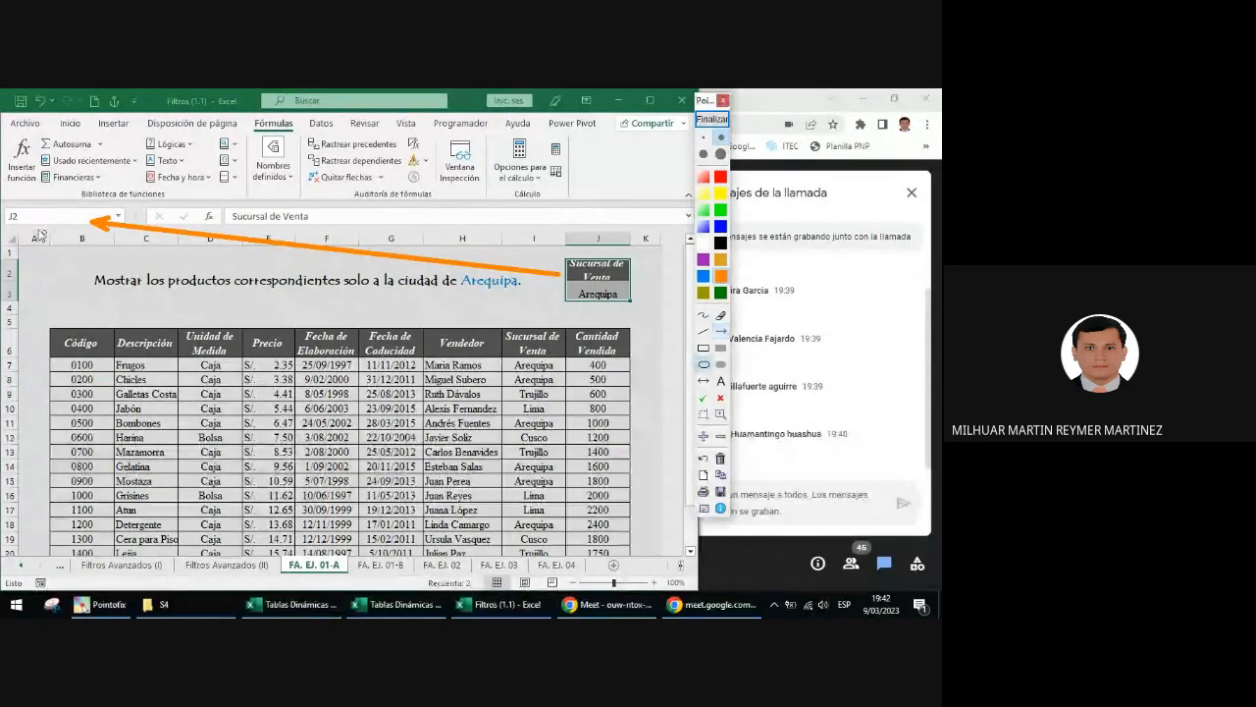
pyautogui.moveTo(3, 203); pyautogui.dragTo(41, 228)
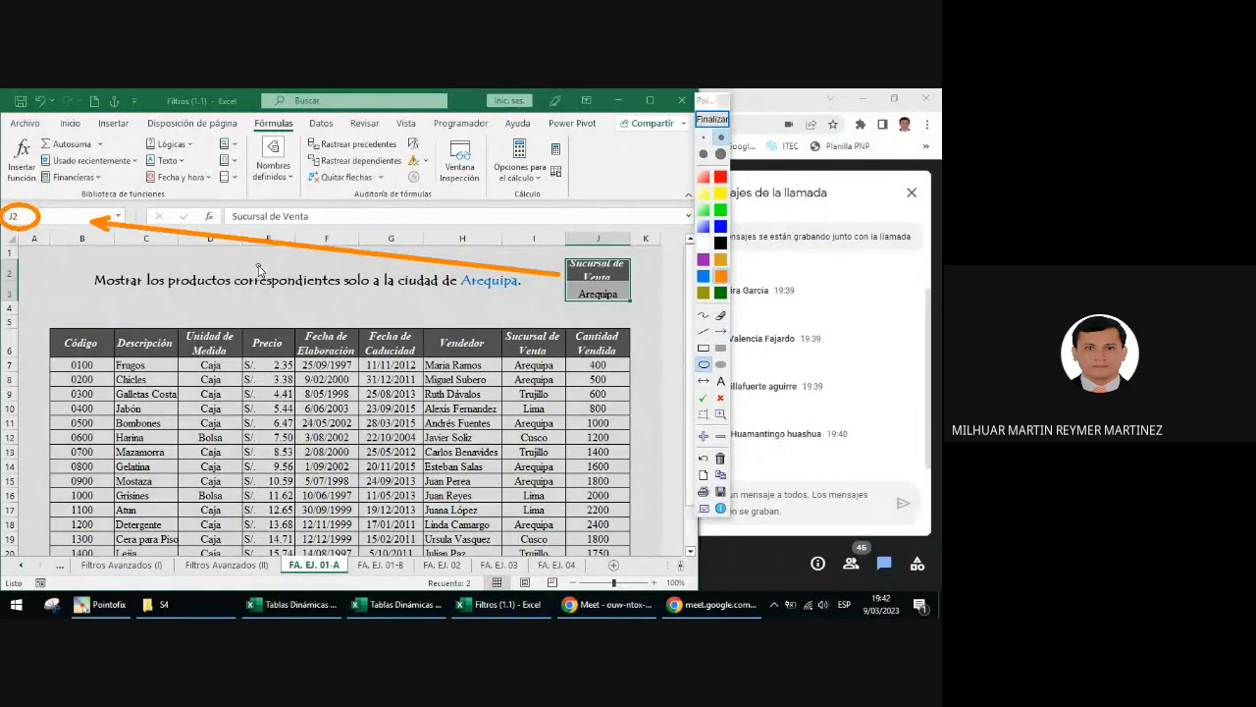
pyautogui.click(713, 120)
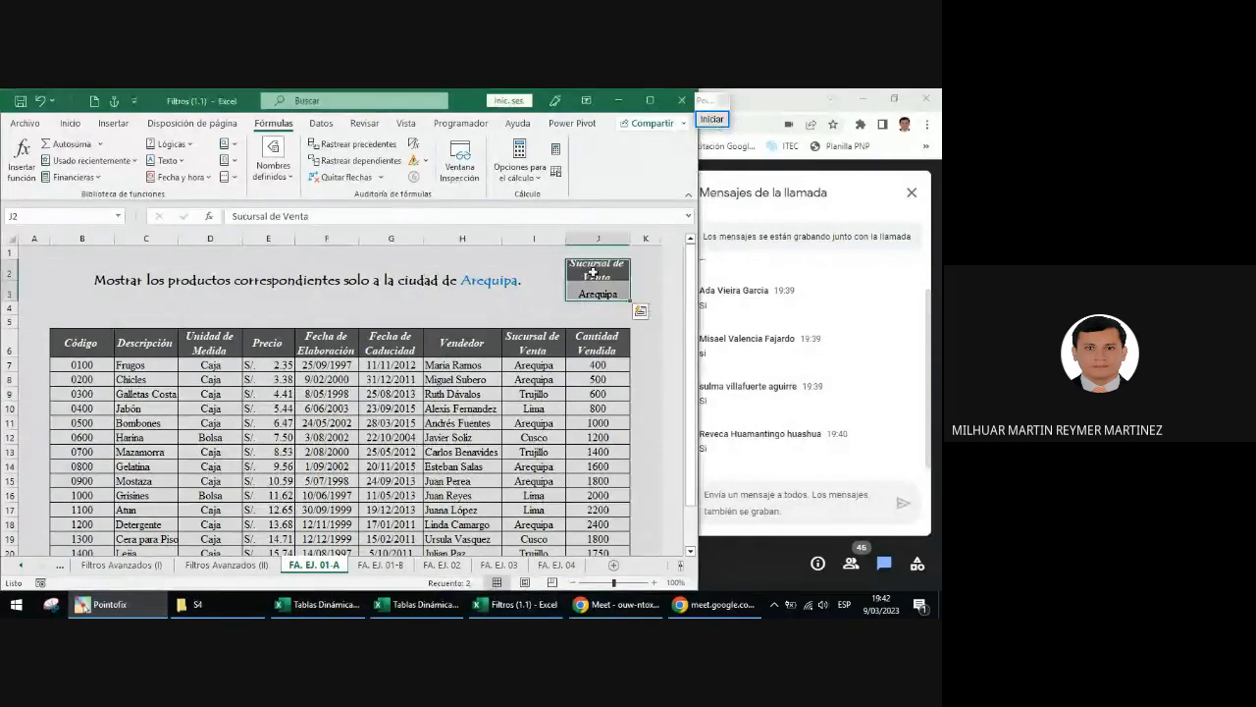
# - Select the criteria range J2:J3, check the Administrador de nombres for existing names, and close it without making changes
pyautogui.moveTo(597, 274); pyautogui.dragTo(593, 295)
pyautogui.click(256, 171)
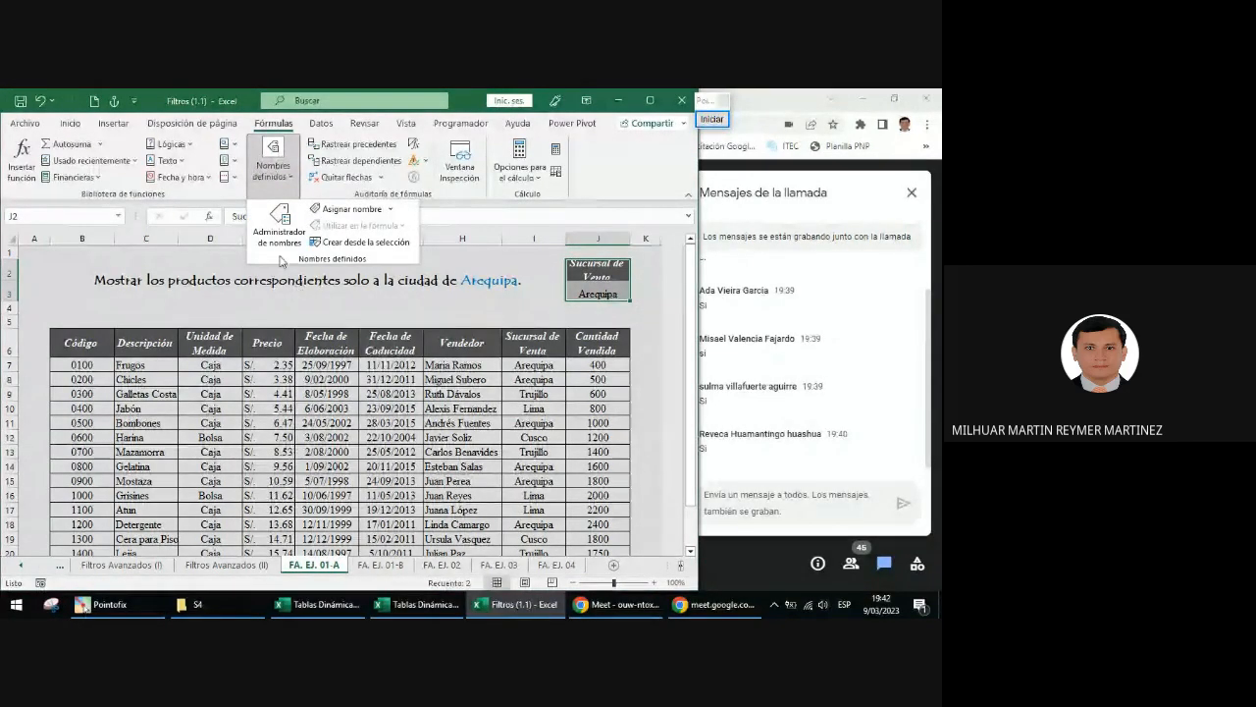
pyautogui.click(277, 230)
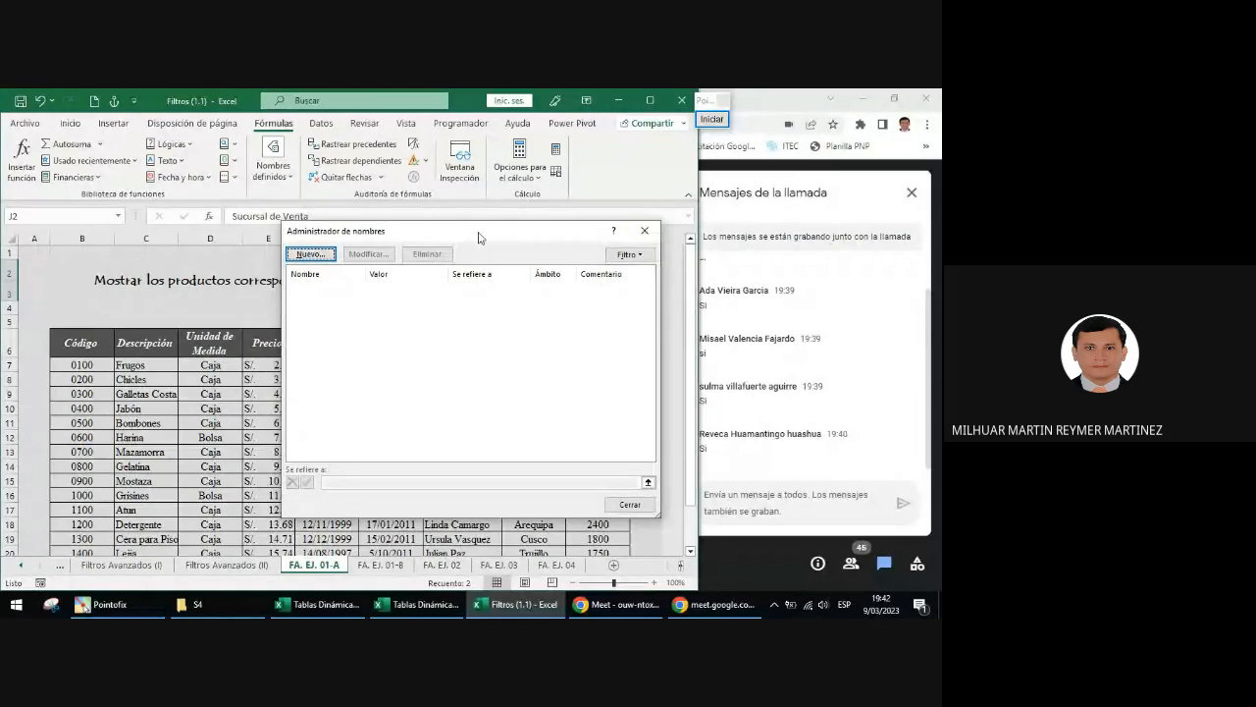
pyautogui.click(636, 237)
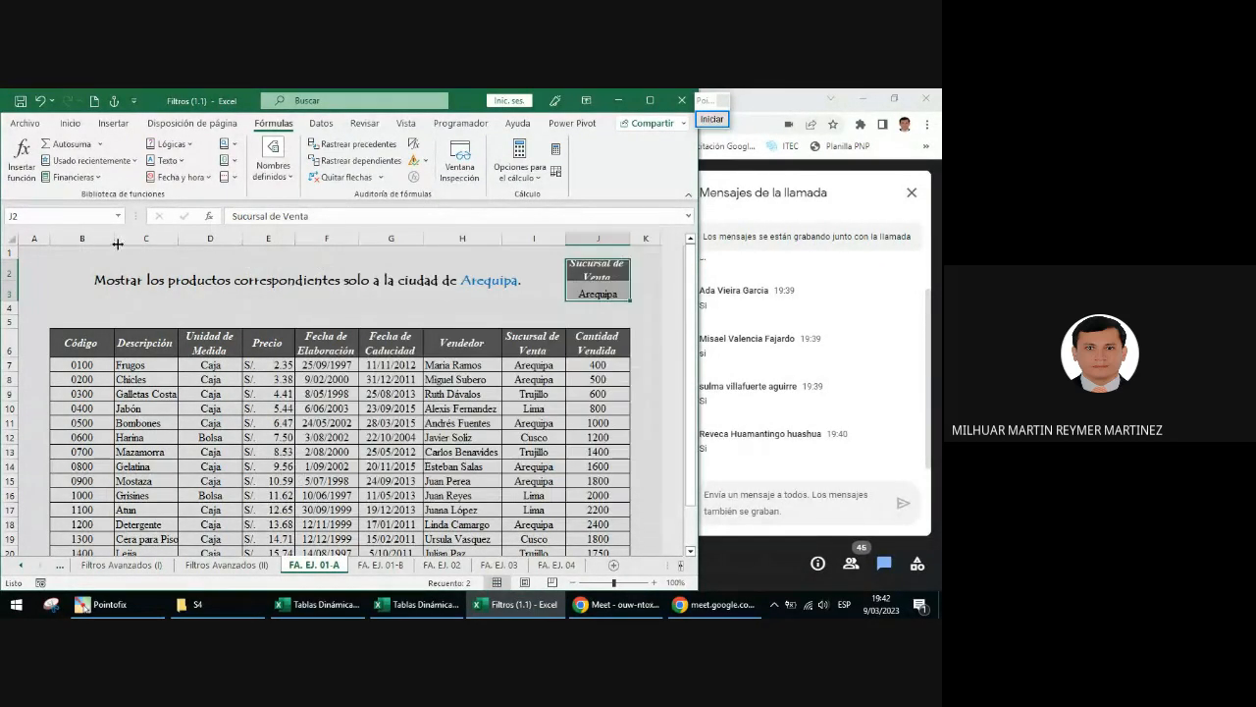
pyautogui.click(56, 219)
pyautogui.press('Escape')
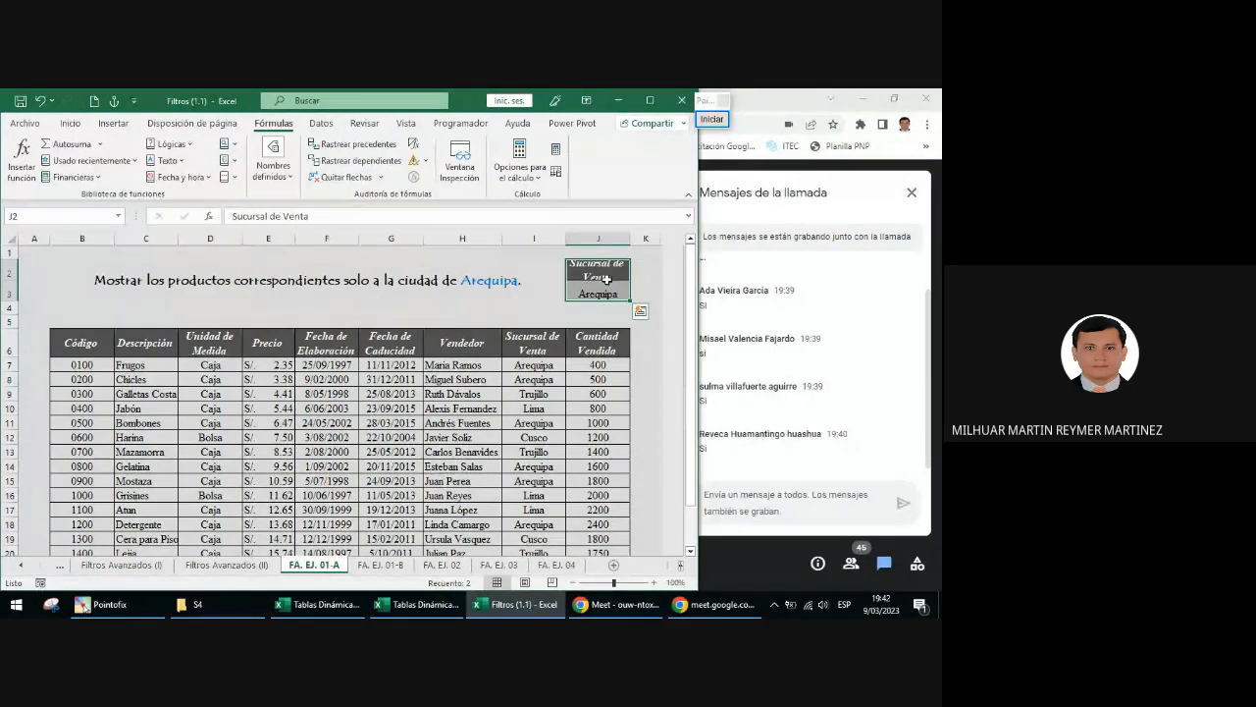
# - Point from the Sucursal de Venta criteria header to the Name Box reference with an orange arrow, and end the annotation
pyautogui.click(603, 274)
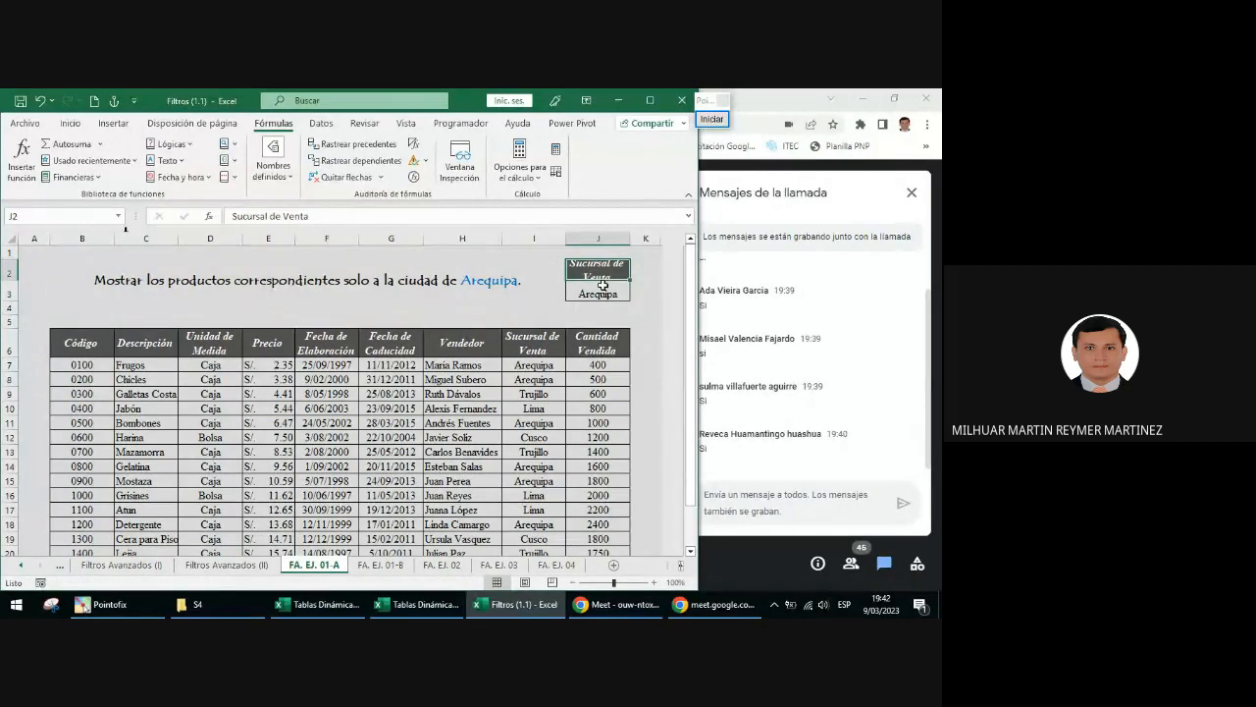
pyautogui.moveTo(603, 284); pyautogui.dragTo(602, 293)
pyautogui.click(714, 119)
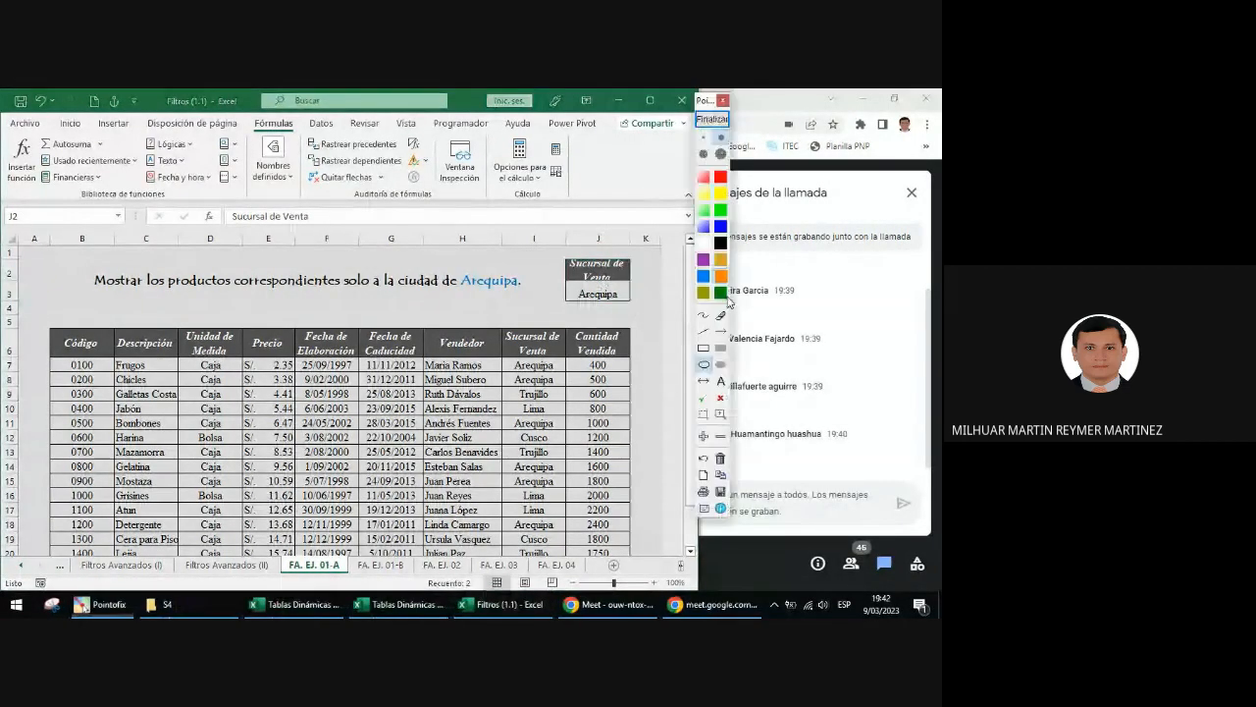
pyautogui.click(720, 330)
pyautogui.moveTo(562, 272)
pyautogui.mouseDown()
pyautogui.moveTo(266, 291)
pyautogui.moveTo(45, 222)
pyautogui.mouseUp()
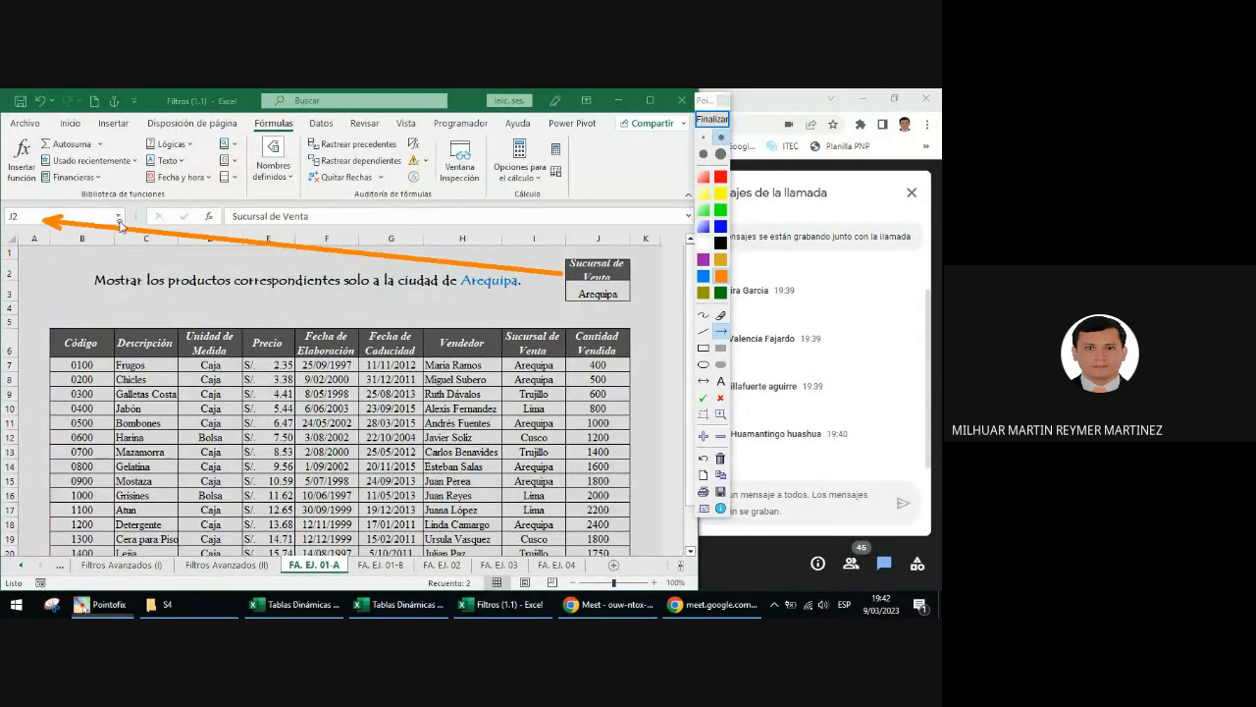
pyautogui.click(713, 121)
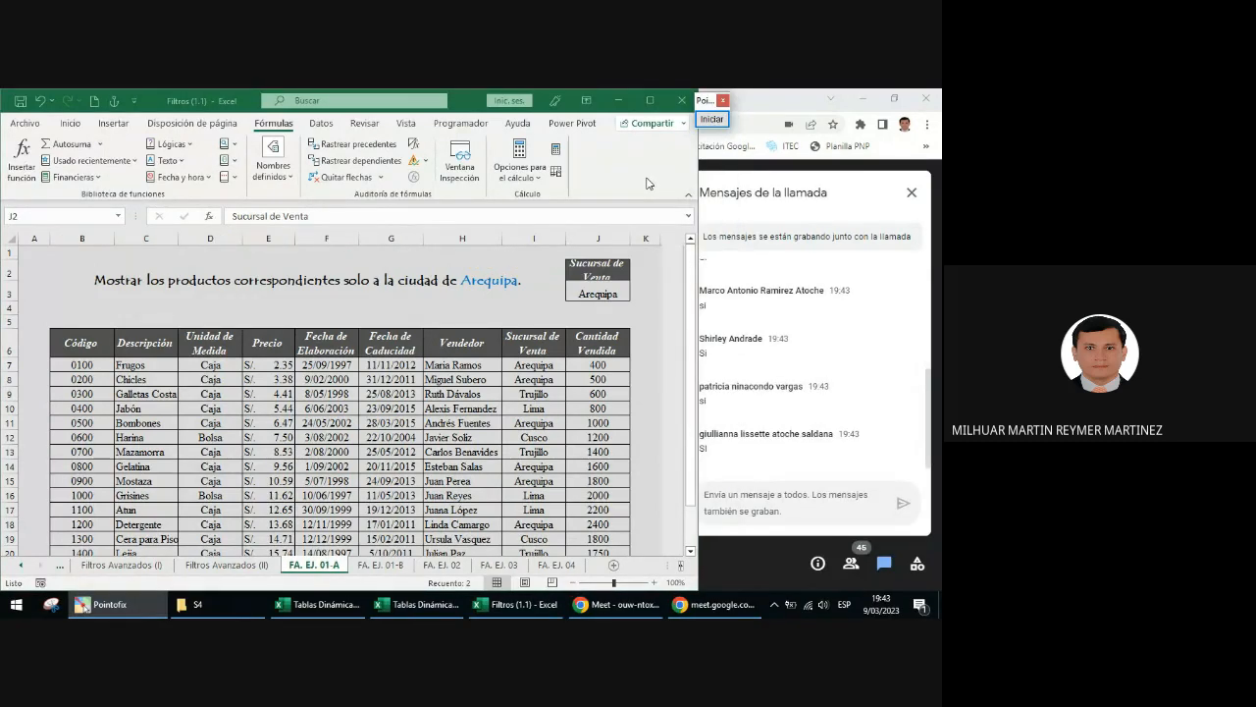
# - Assign the name TC_1A to the criteria range J2:J3
pyautogui.click(589, 266)
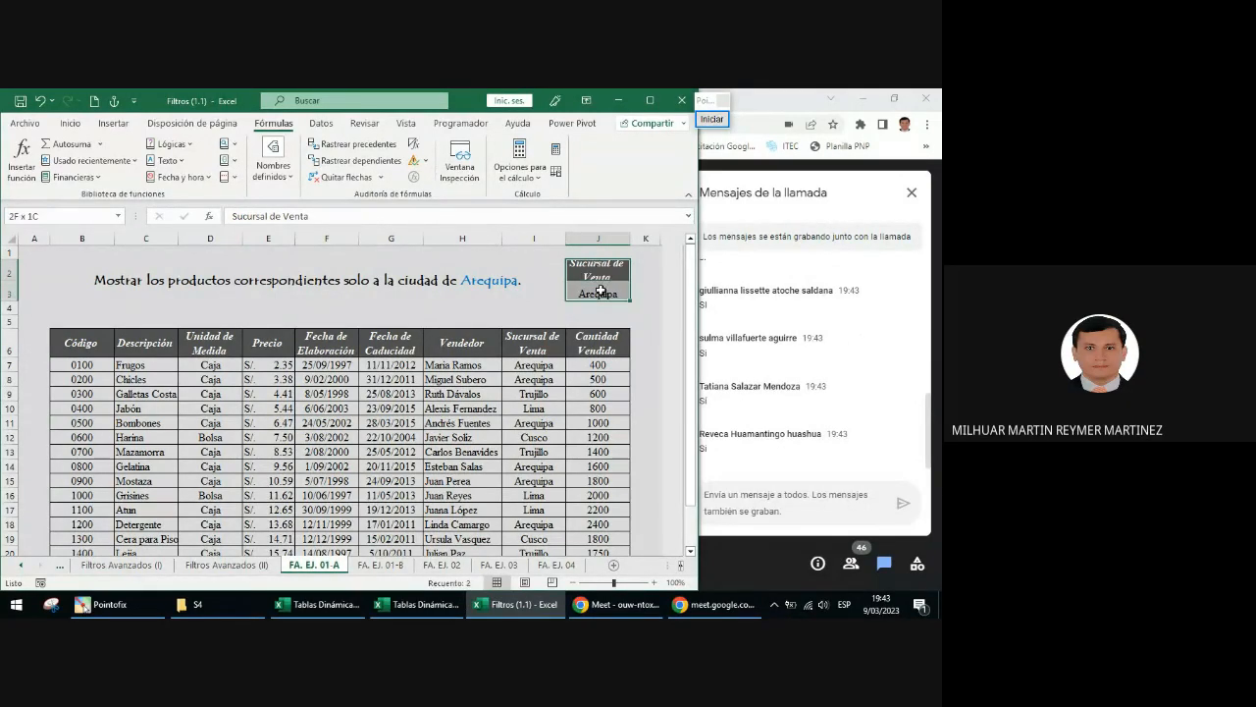
pyautogui.click(599, 274)
pyautogui.moveTo(599, 274); pyautogui.dragTo(603, 293)
pyautogui.click(39, 216)
pyautogui.write('TC_')
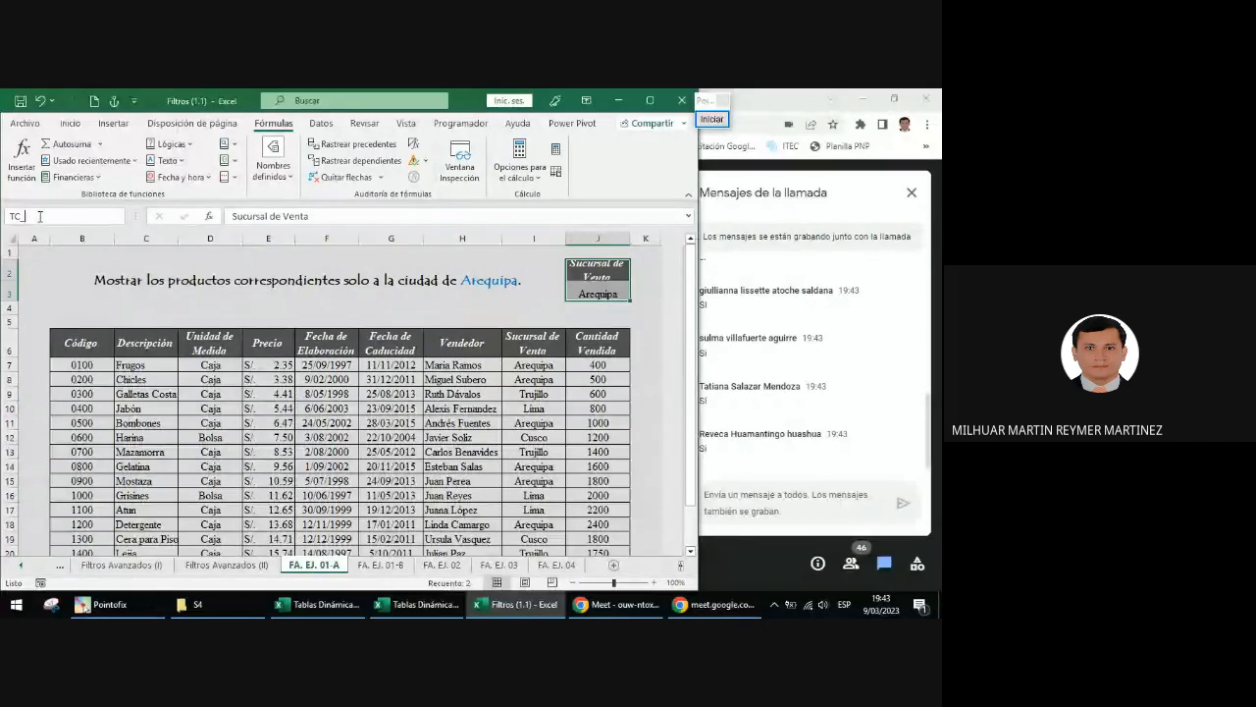
pyautogui.write('1A')
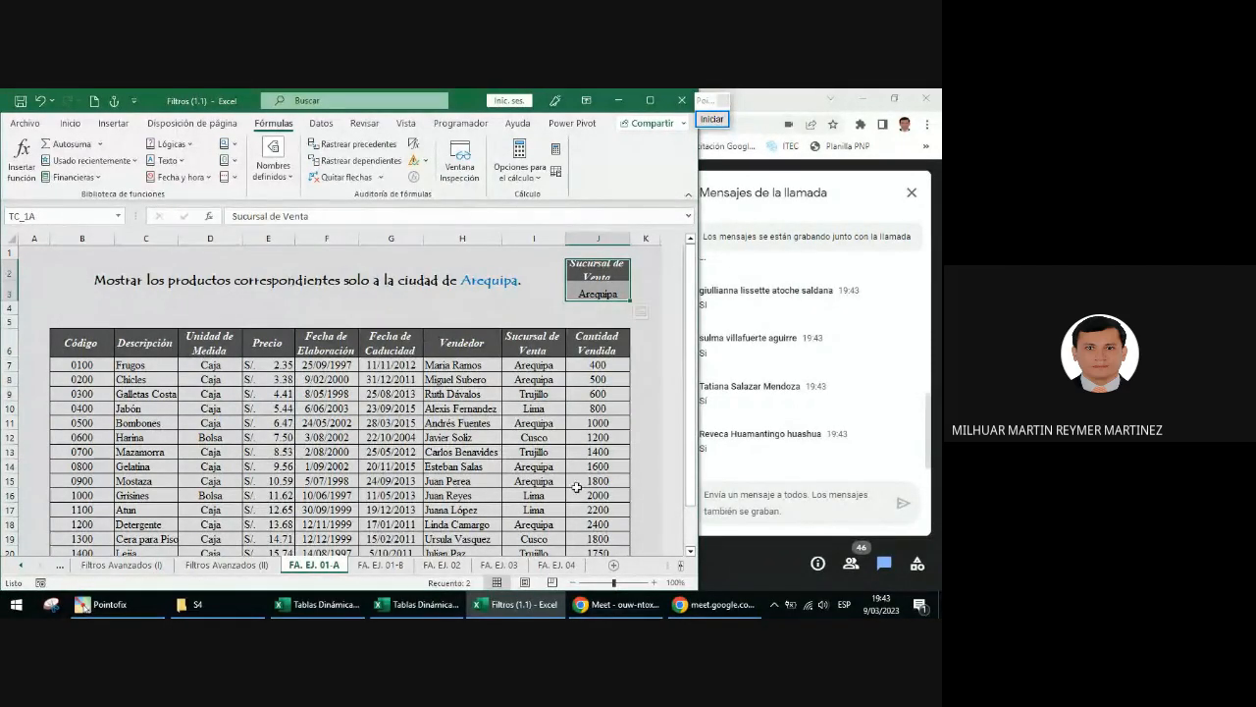
# - Send the message TC_1A in the Google Meet call chat, return to the Filtros (1.1) workbook, and hide the screen-sharing notice
pyautogui.click(752, 504)
pyautogui.write('TC')
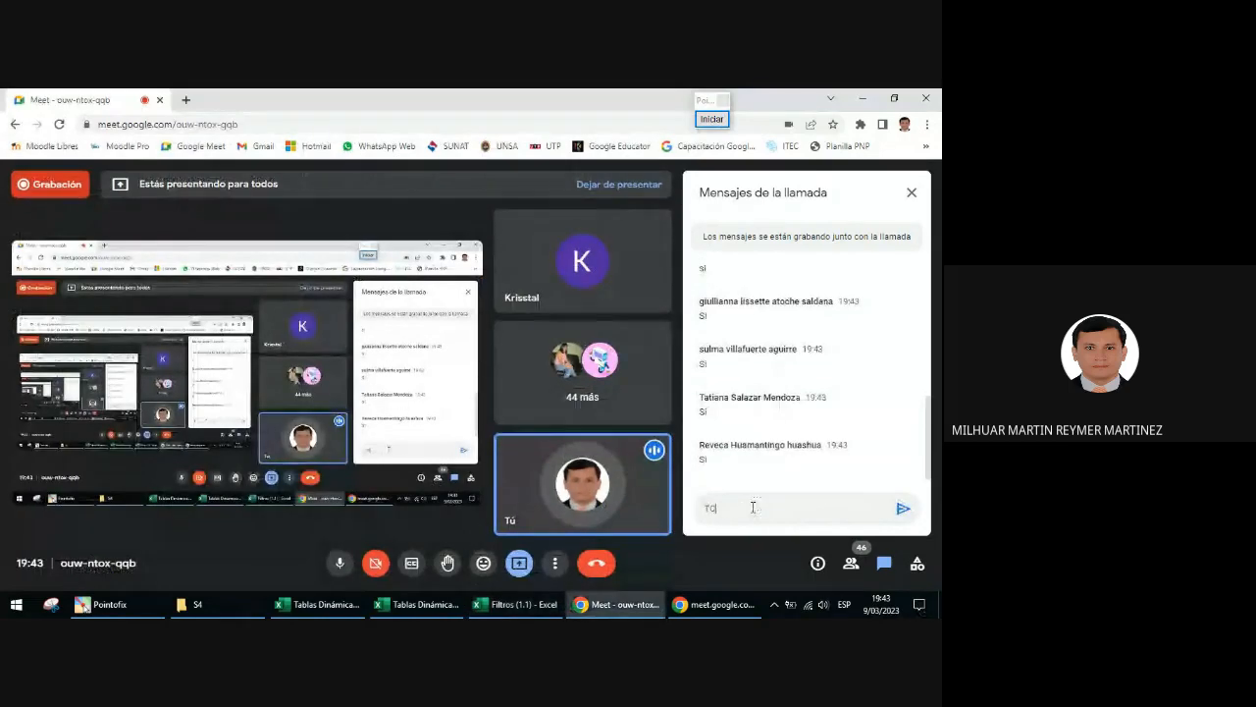
pyautogui.write('_1')
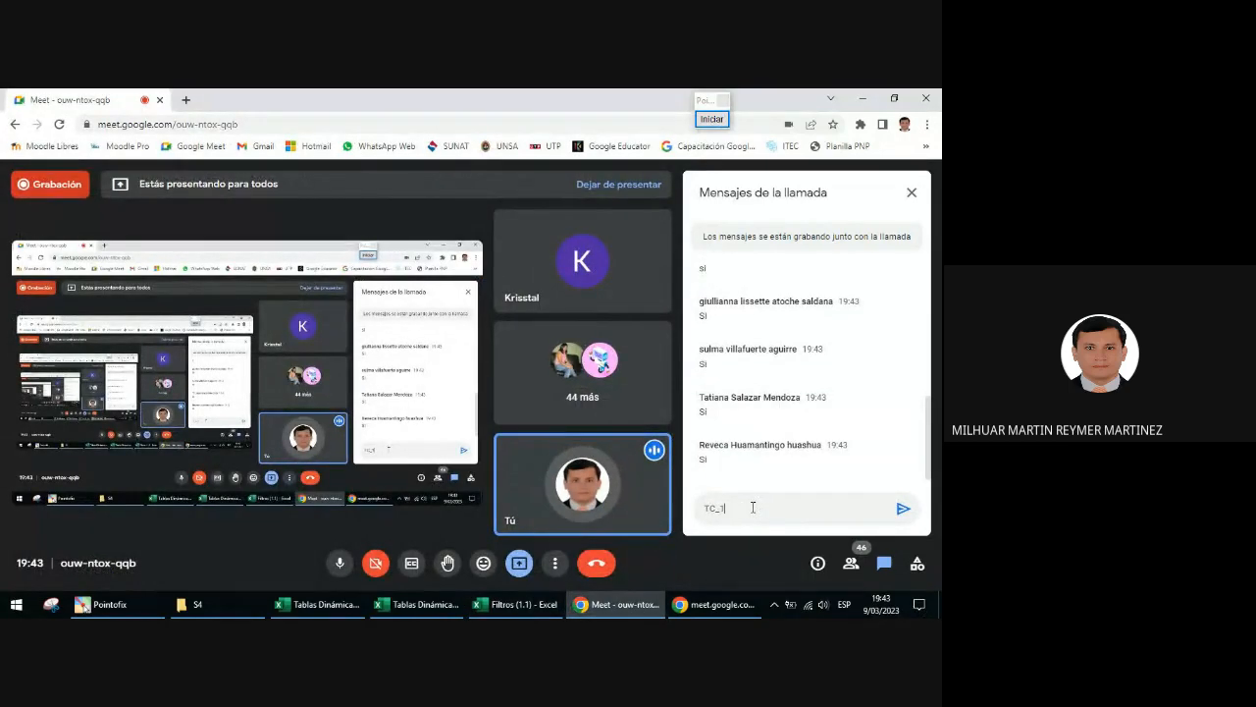
pyautogui.write('A')
pyautogui.press('Return')
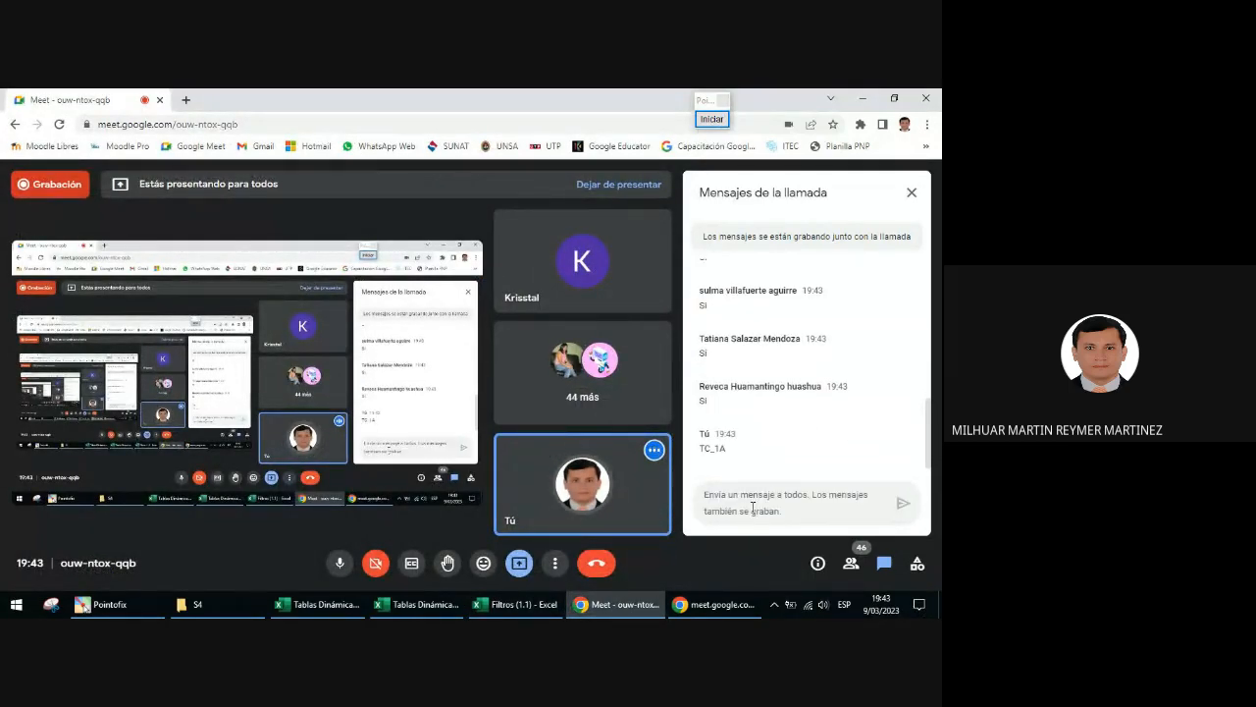
pyautogui.click(717, 603)
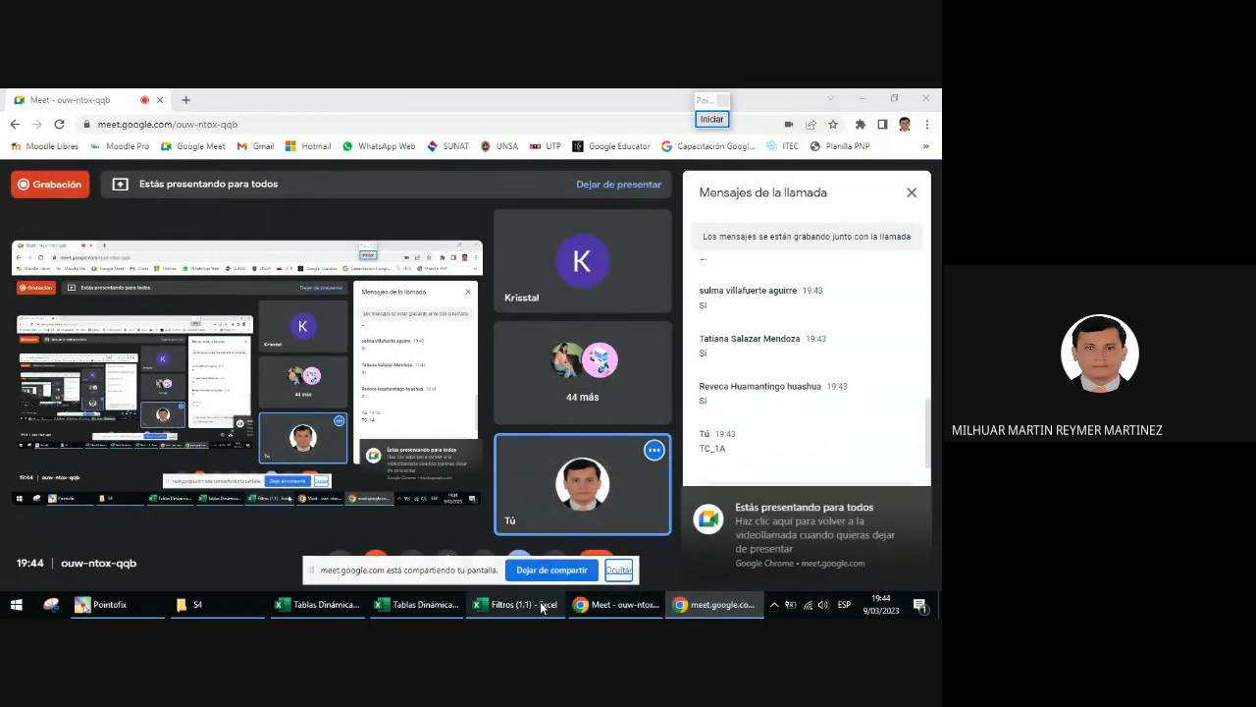
pyautogui.click(576, 604)
pyautogui.click(619, 570)
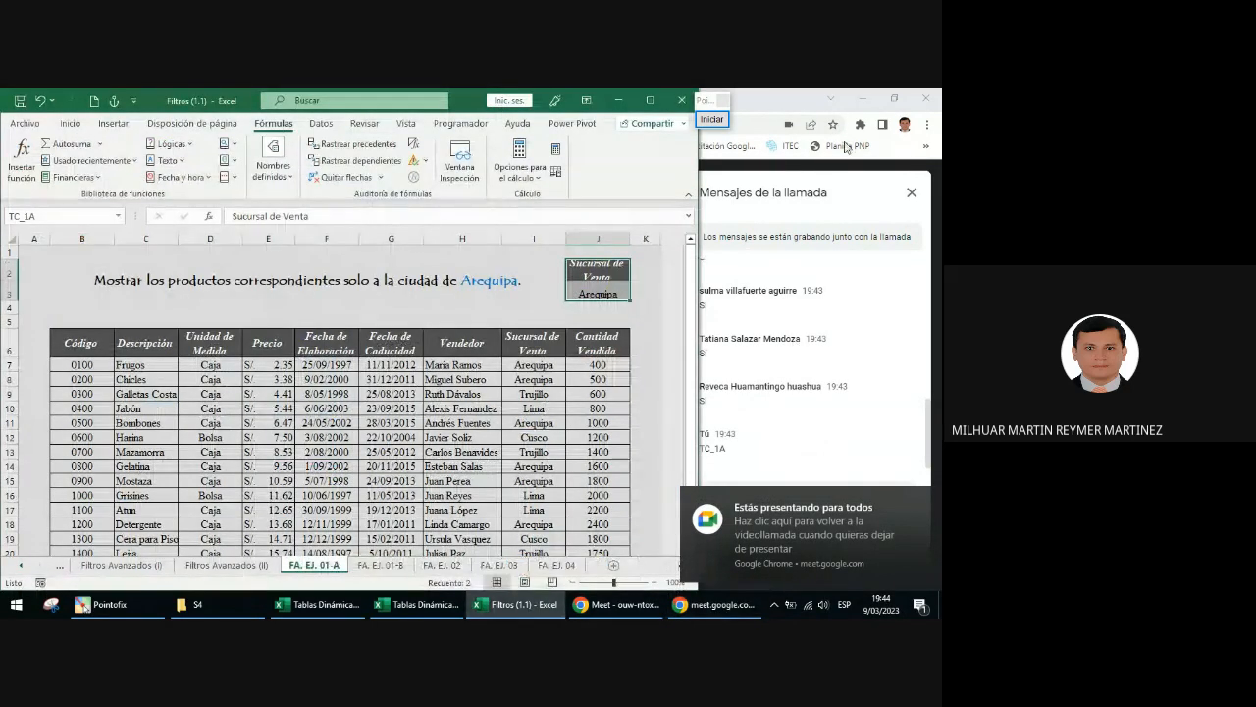
# - Circle the name TC_1A in the Name Box in orange, point to it with an orange arrow, and end the annotation
pyautogui.click(711, 118)
pyautogui.click(704, 366)
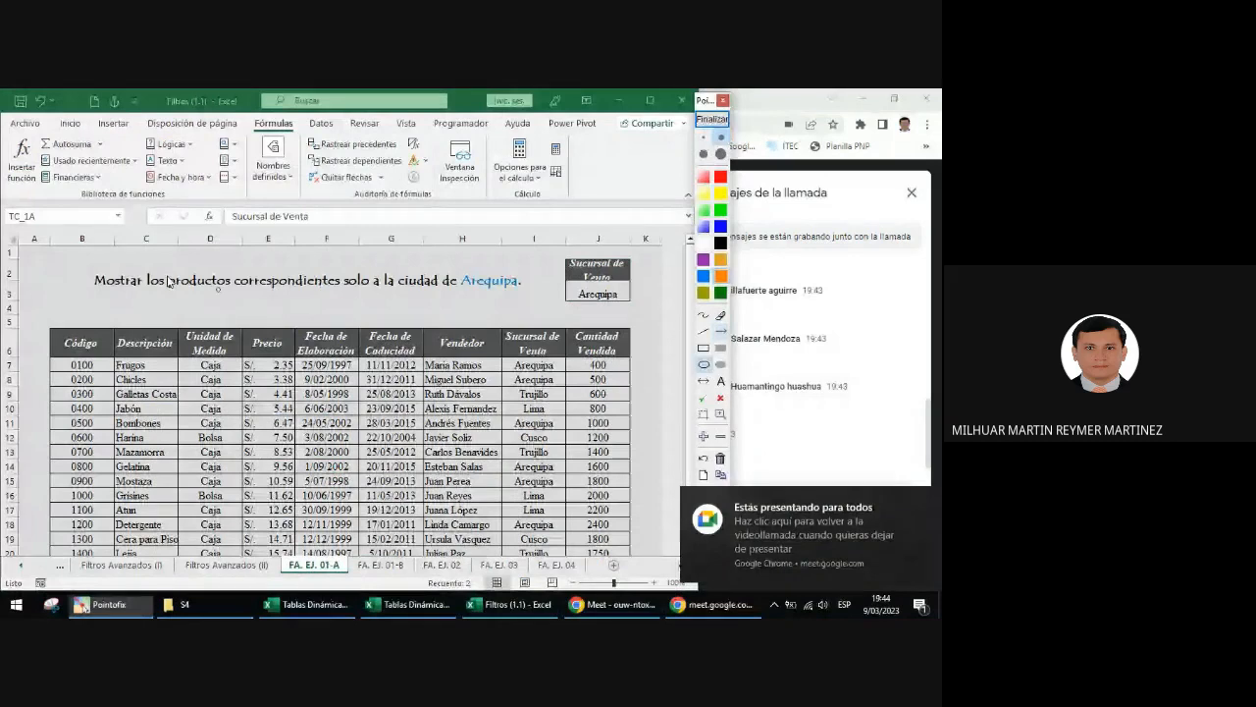
pyautogui.moveTo(3, 201); pyautogui.dragTo(52, 237)
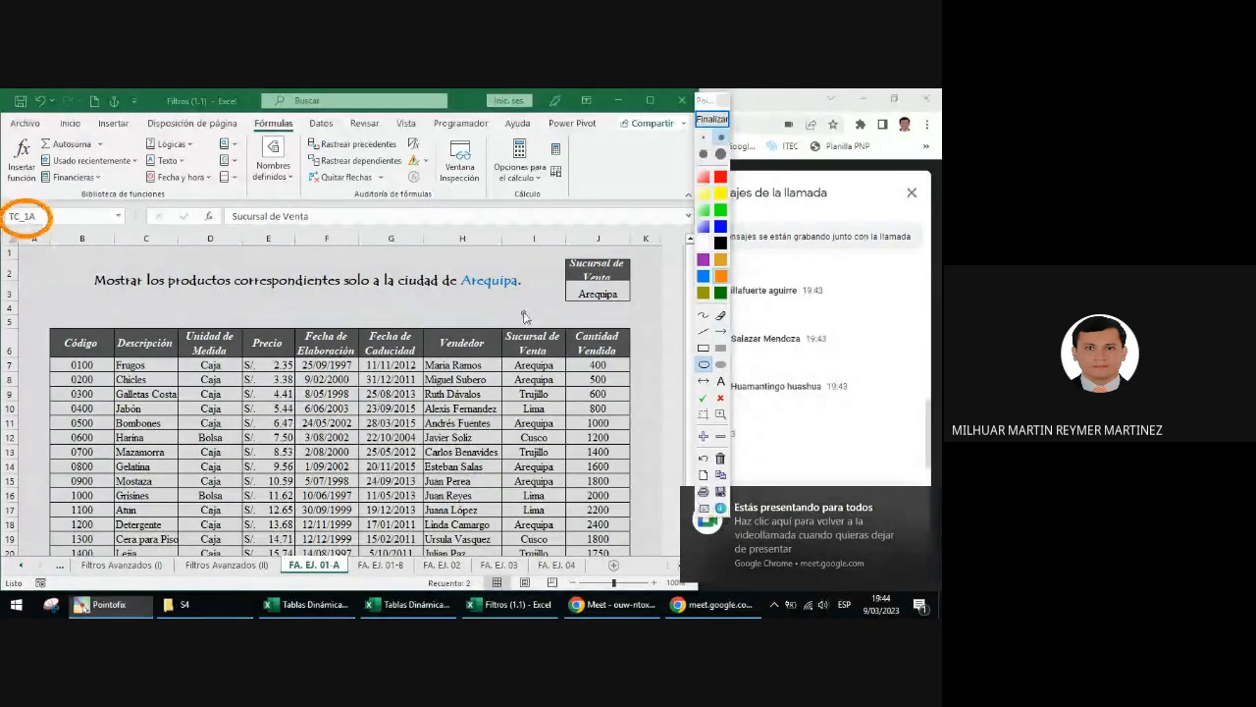
pyautogui.click(720, 332)
pyautogui.moveTo(142, 307); pyautogui.dragTo(49, 231)
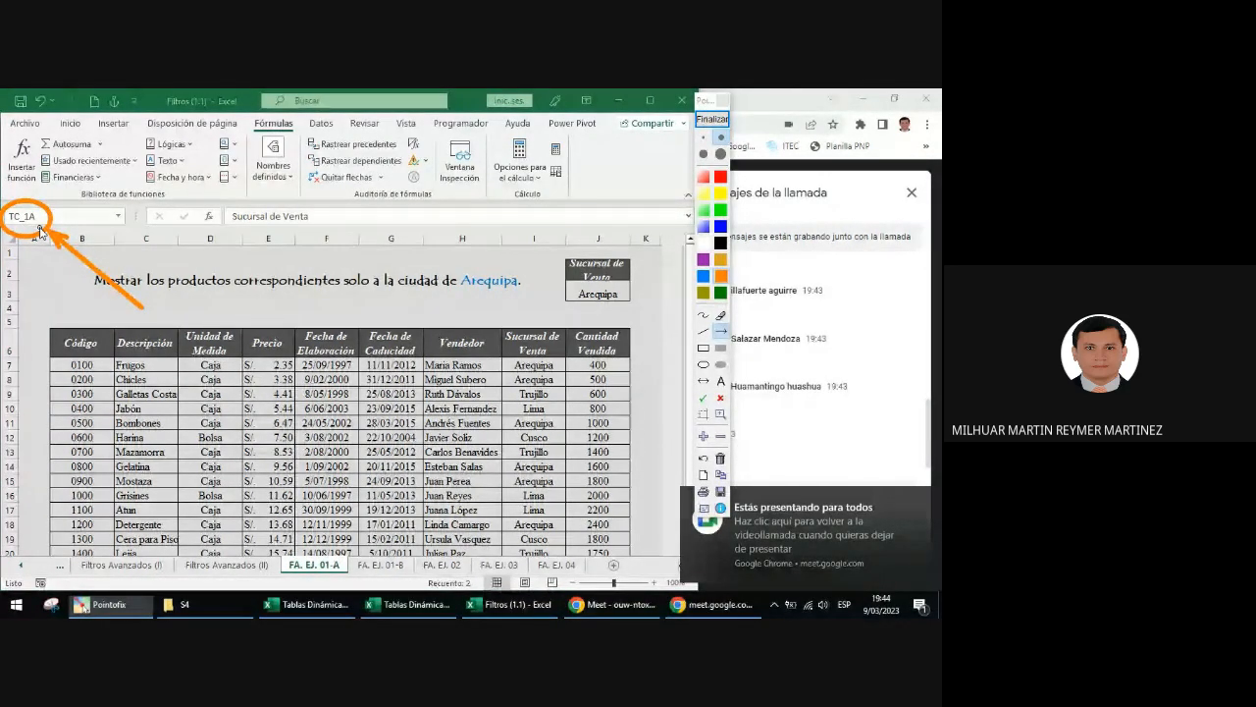
pyautogui.click(718, 123)
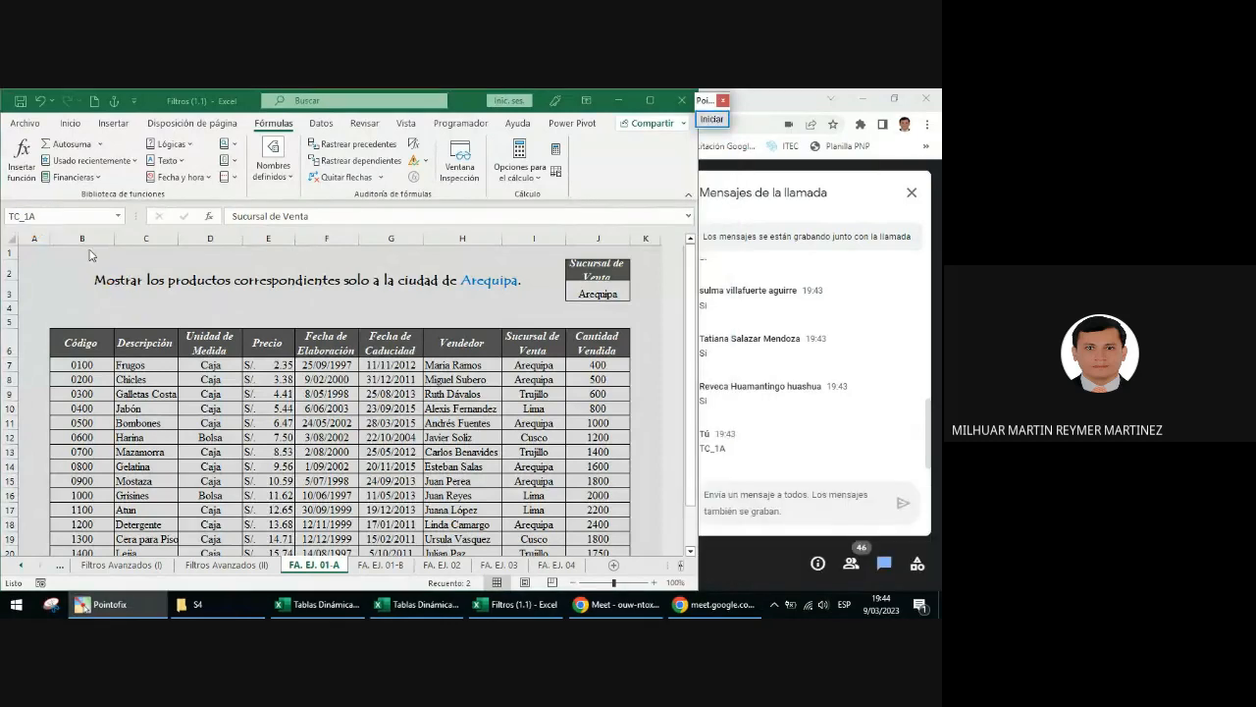
# - Show the workbook's list of defined names from the Name Box
pyautogui.click(36, 217)
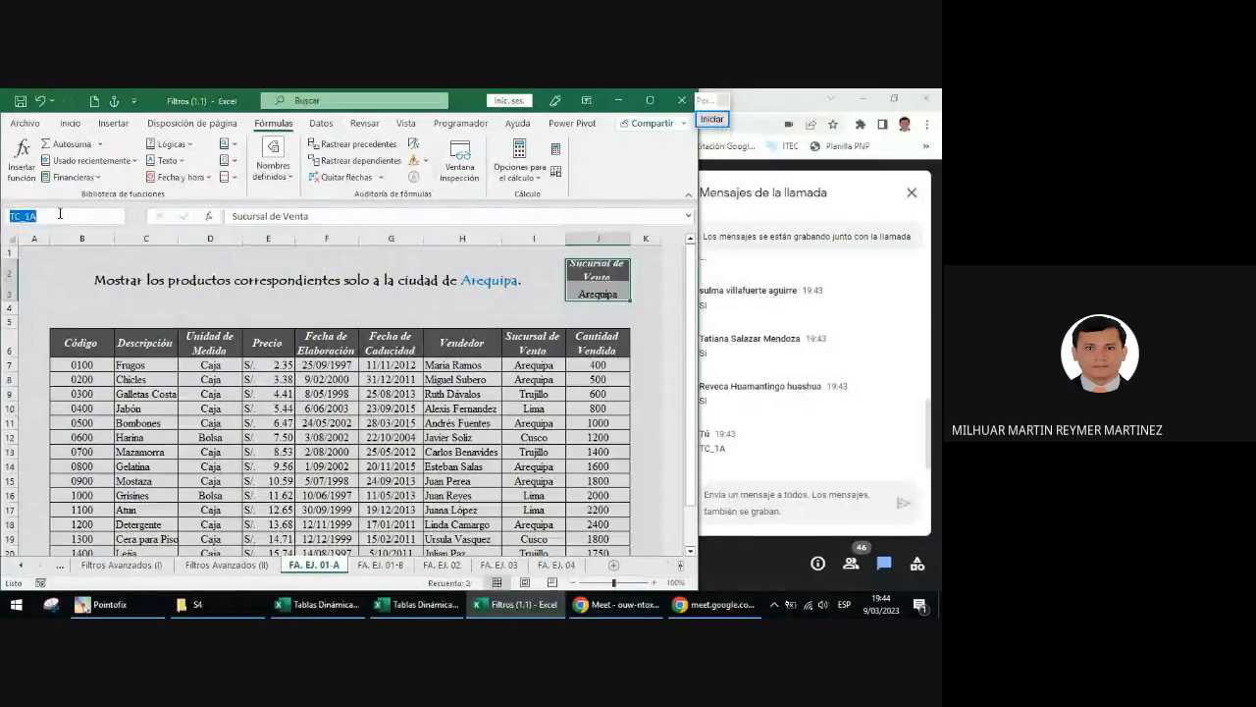
pyautogui.click(59, 213)
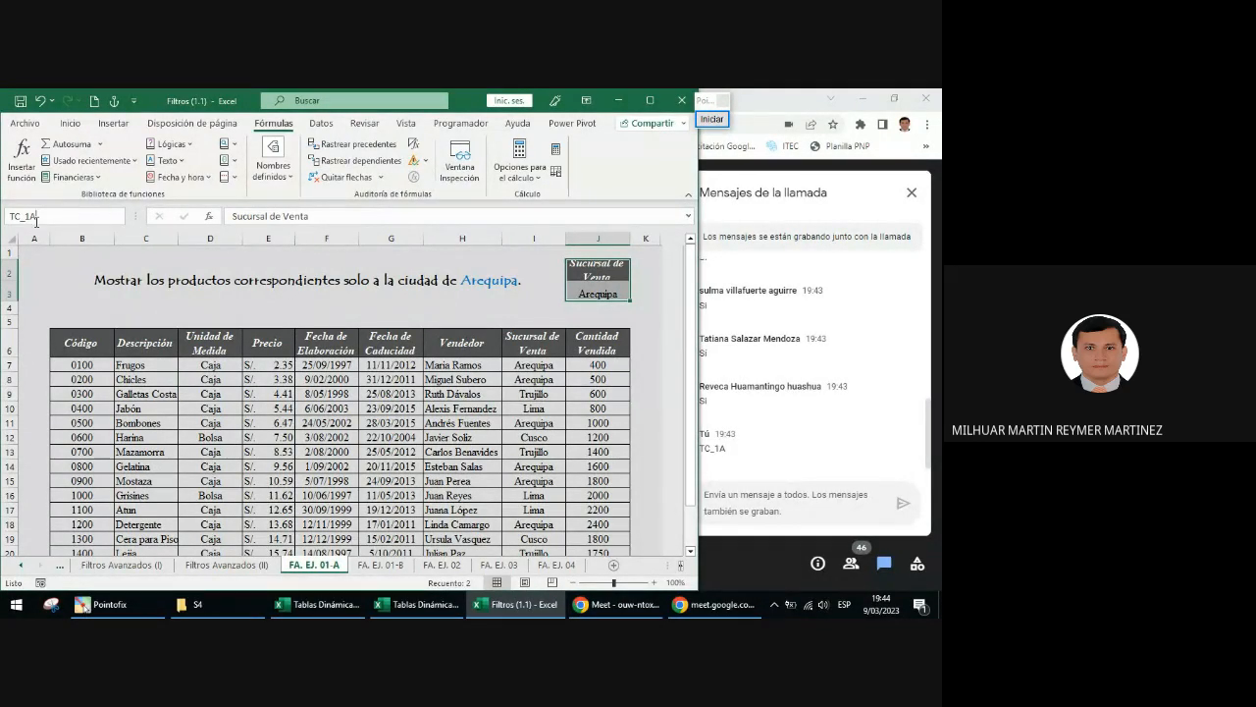
pyautogui.click(123, 222)
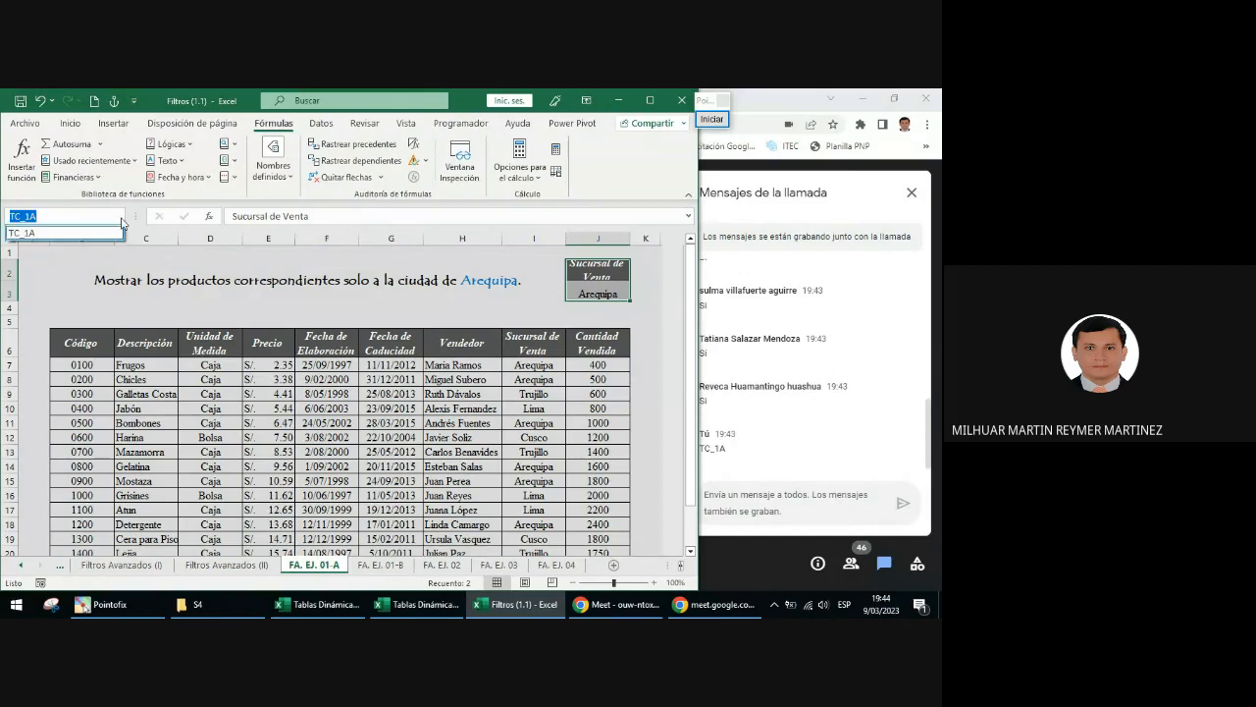
# - Point to the Name Box's list arrow with an orange arrow, circle it in orange, and end the annotation
pyautogui.click(715, 120)
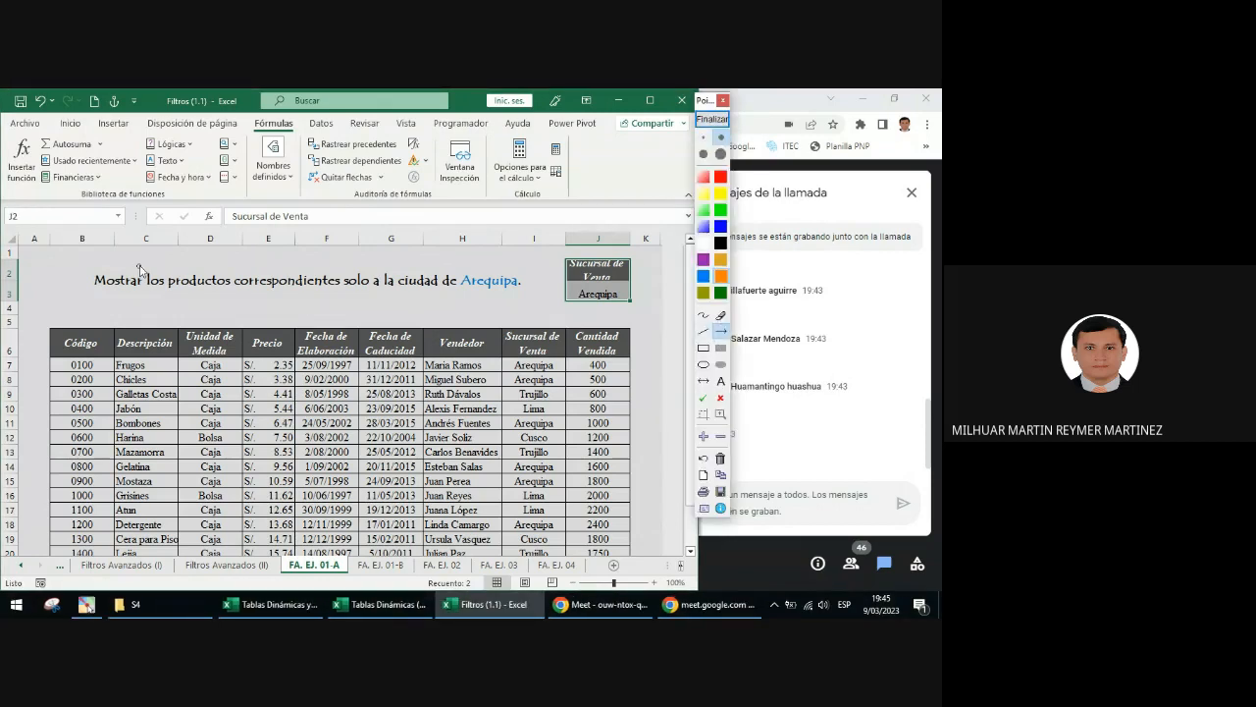
pyautogui.moveTo(141, 267)
pyautogui.mouseDown()
pyautogui.moveTo(124, 220)
pyautogui.moveTo(141, 228)
pyautogui.mouseUp()
pyautogui.click(702, 364)
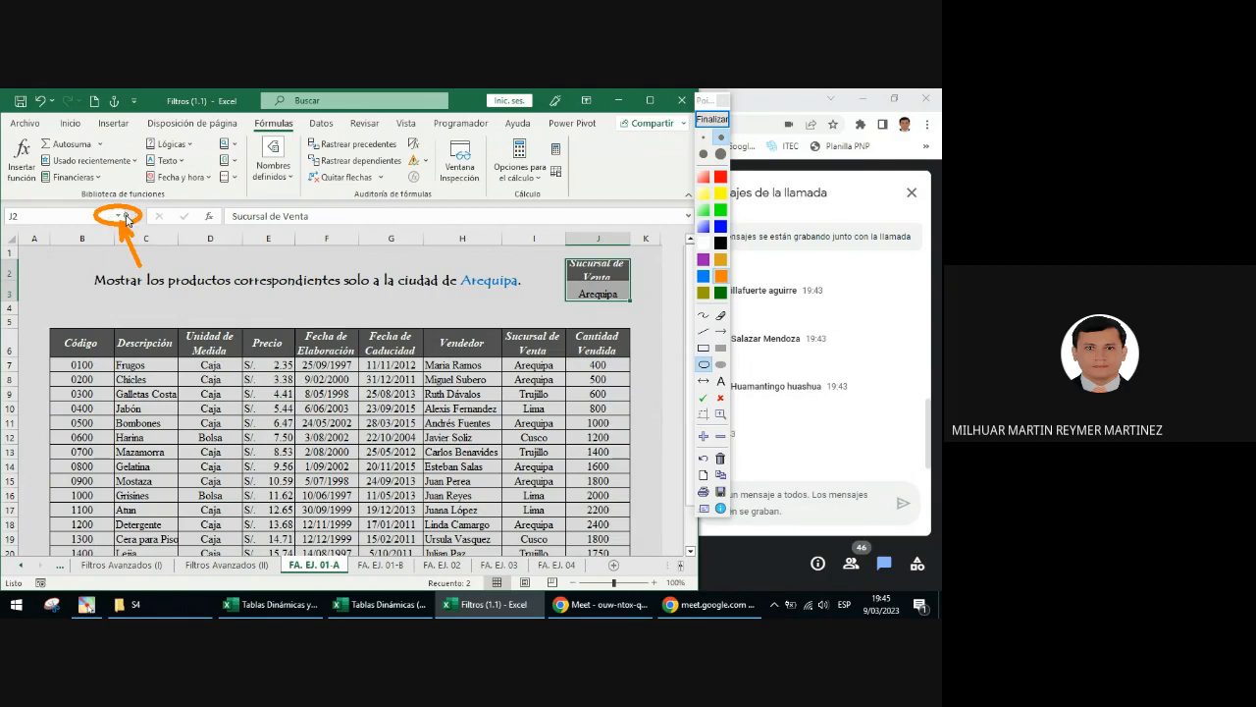
pyautogui.click(711, 119)
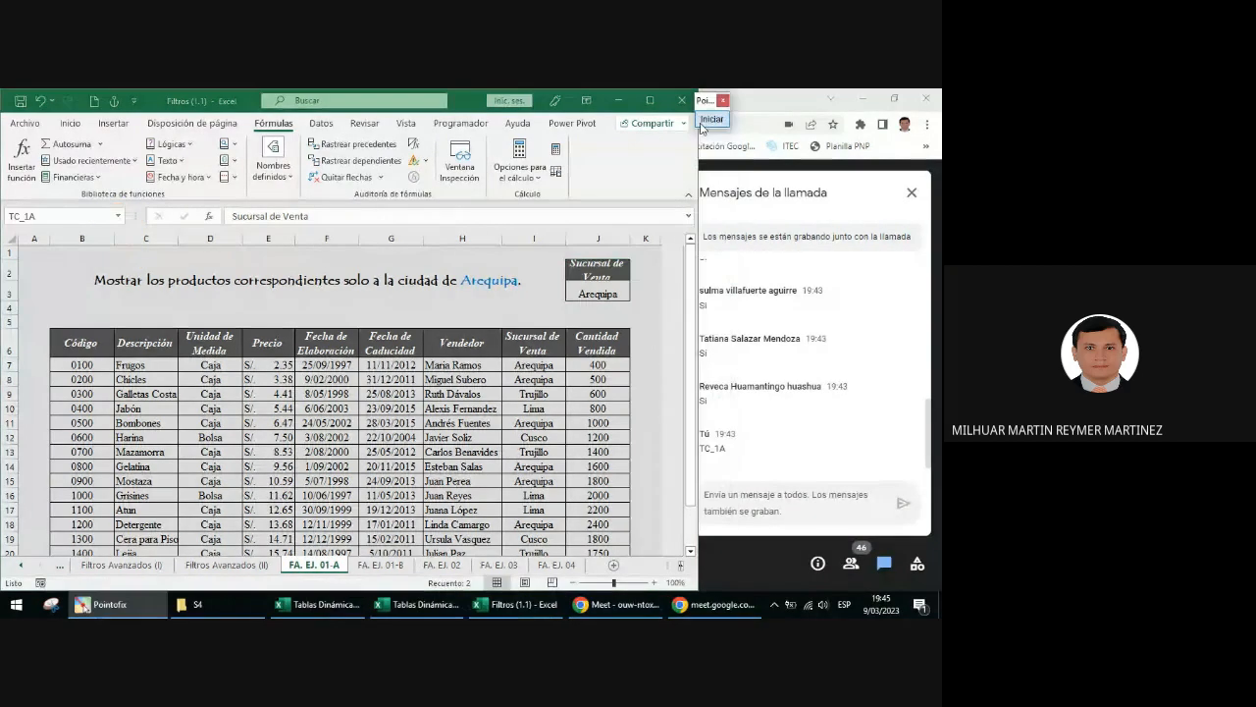
# - Review the defined names in the Name Box list again, close the list, and look over the product table's lower rows
pyautogui.click(117, 217)
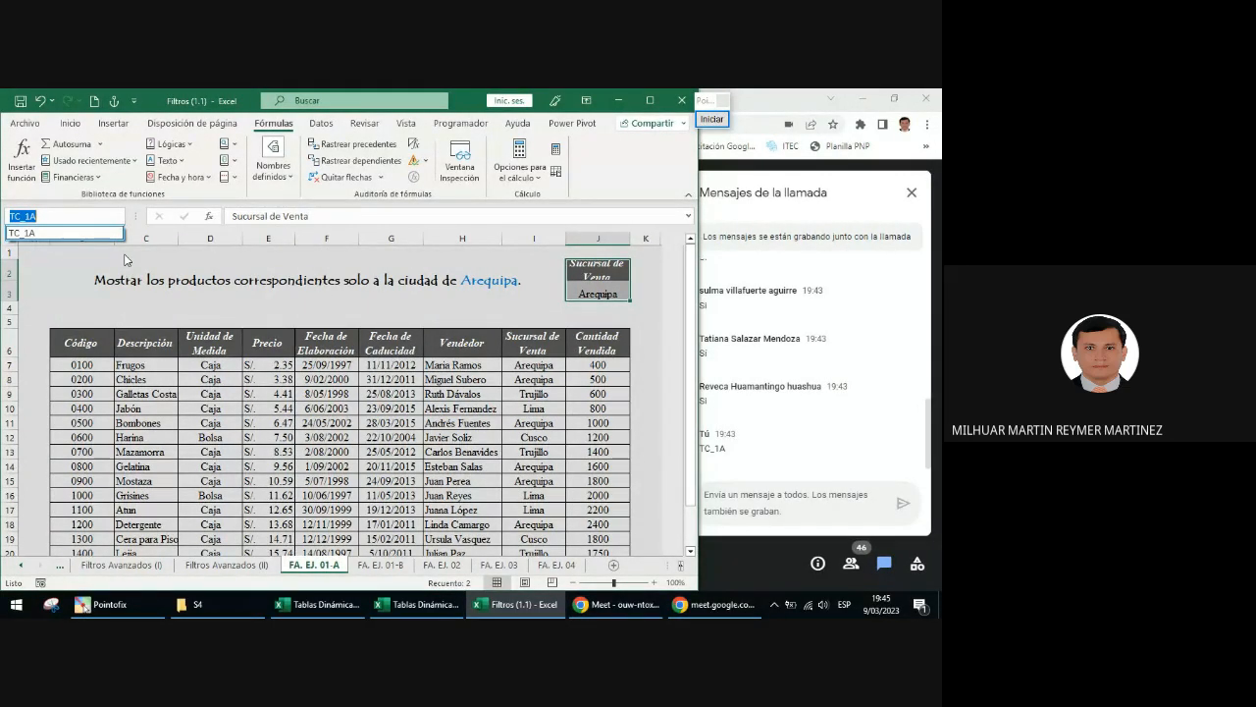
pyautogui.click(257, 375)
pyautogui.scroll(-1, 317, 378)
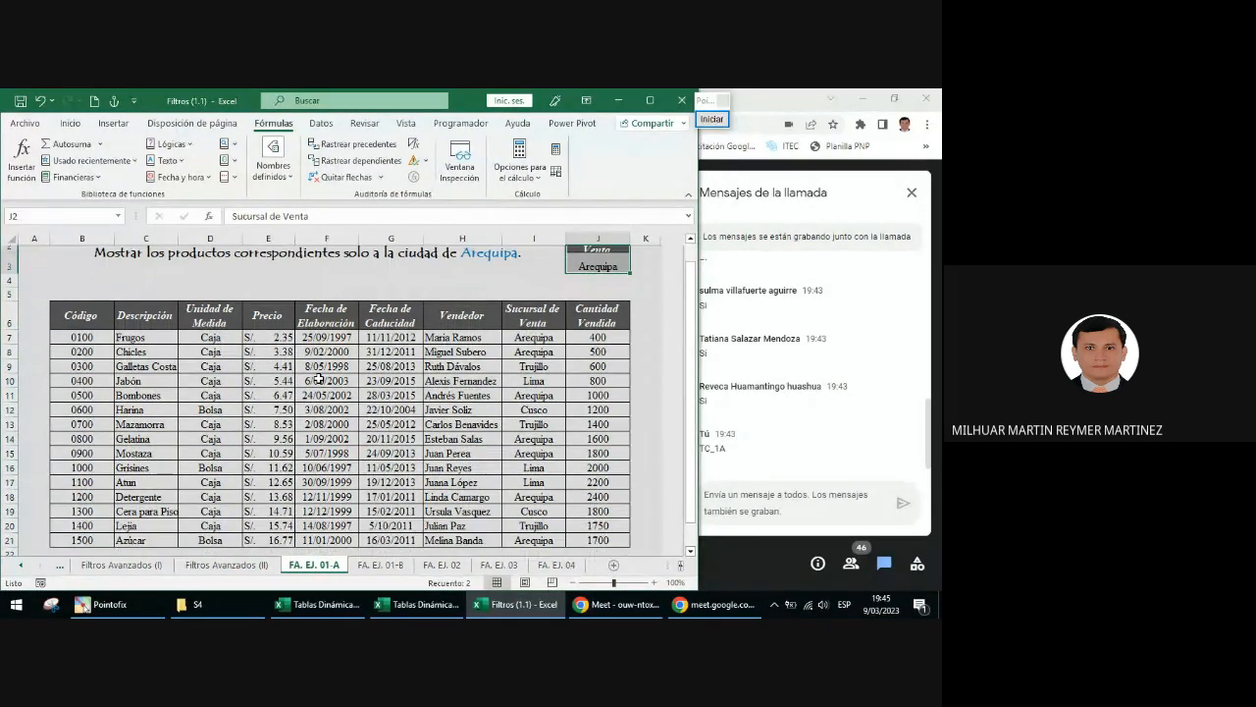
# - Select the product table B6:J21, point to the Name Box with an orange arrow, and name the range BD_1A
pyautogui.scroll(-1, 319, 378)
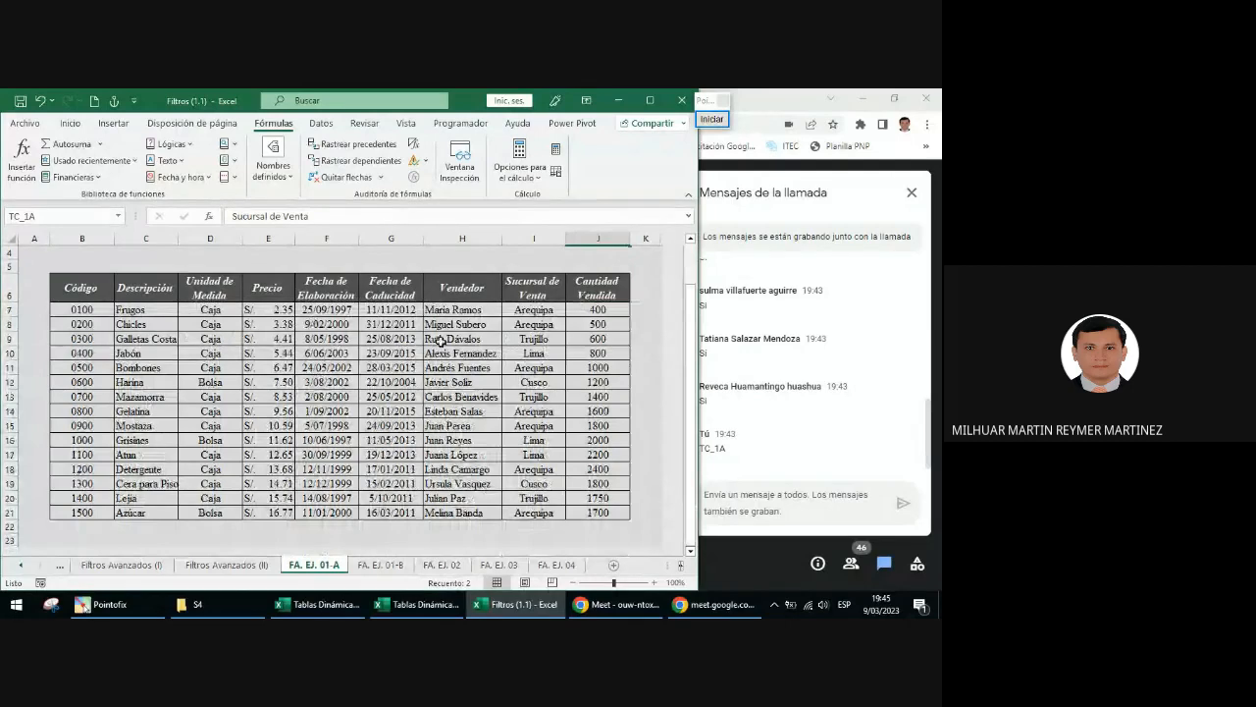
pyautogui.moveTo(110, 290); pyautogui.dragTo(591, 510)
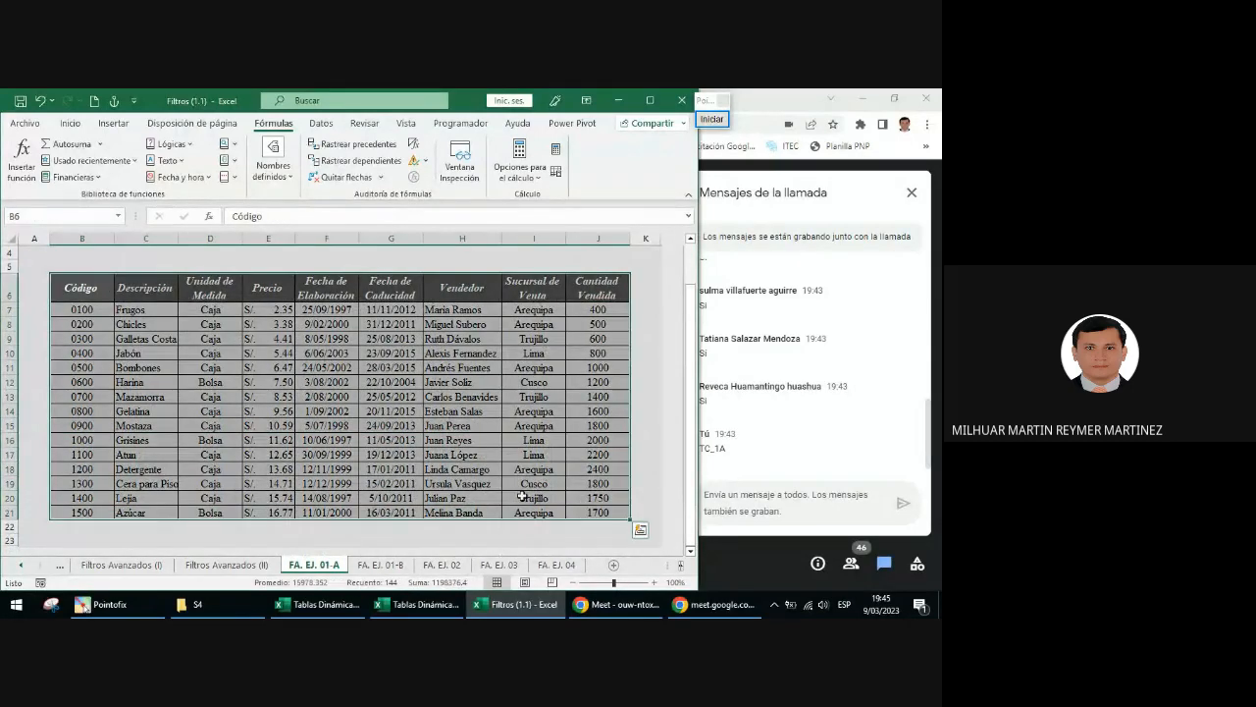
pyautogui.click(720, 122)
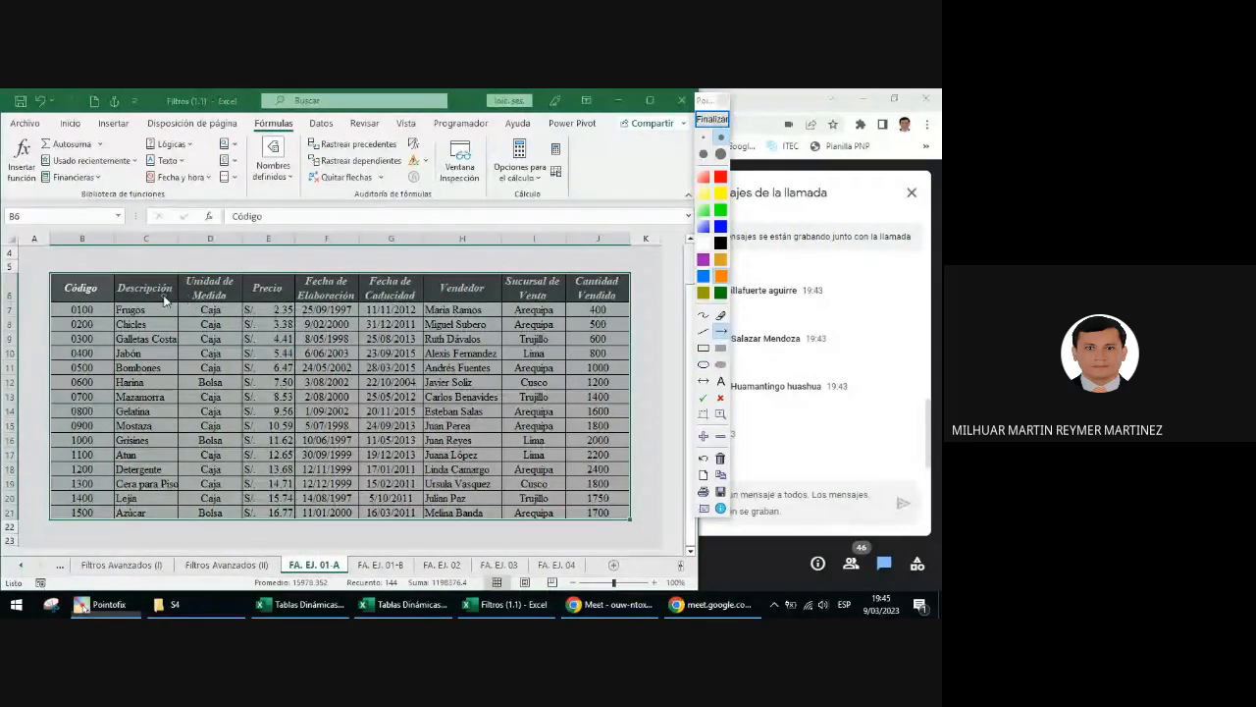
pyautogui.moveTo(164, 295); pyautogui.dragTo(97, 218)
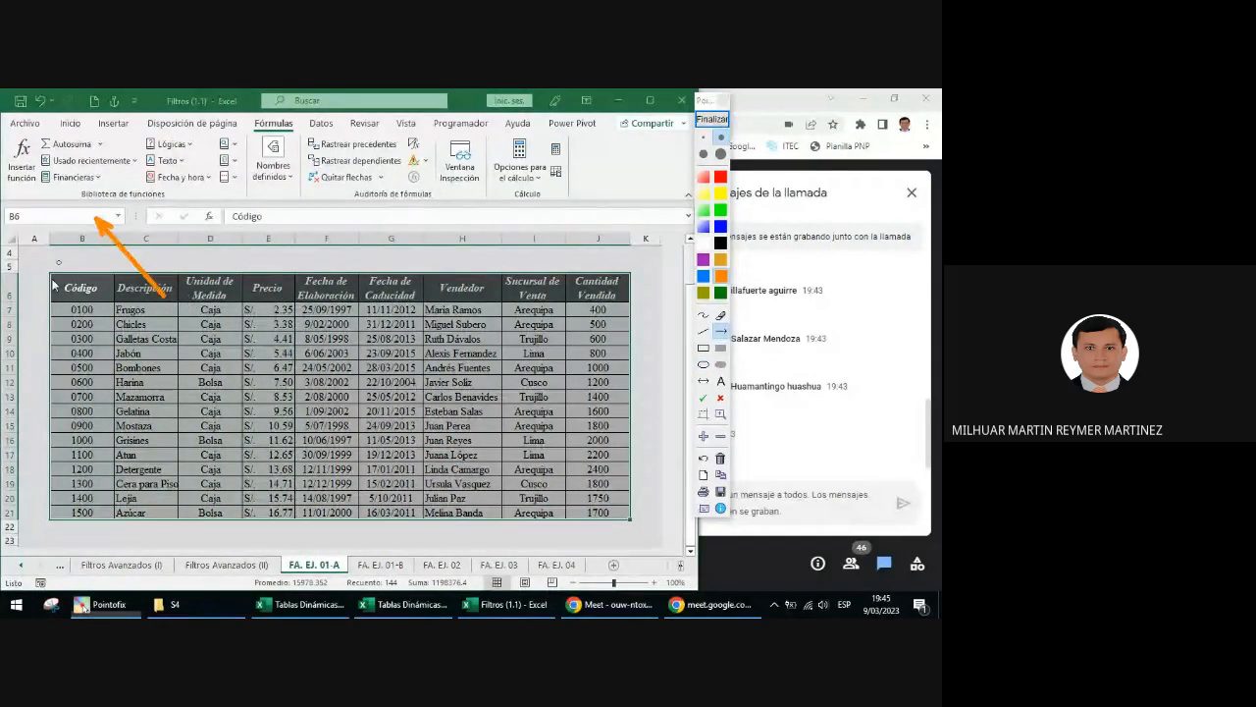
pyautogui.click(723, 121)
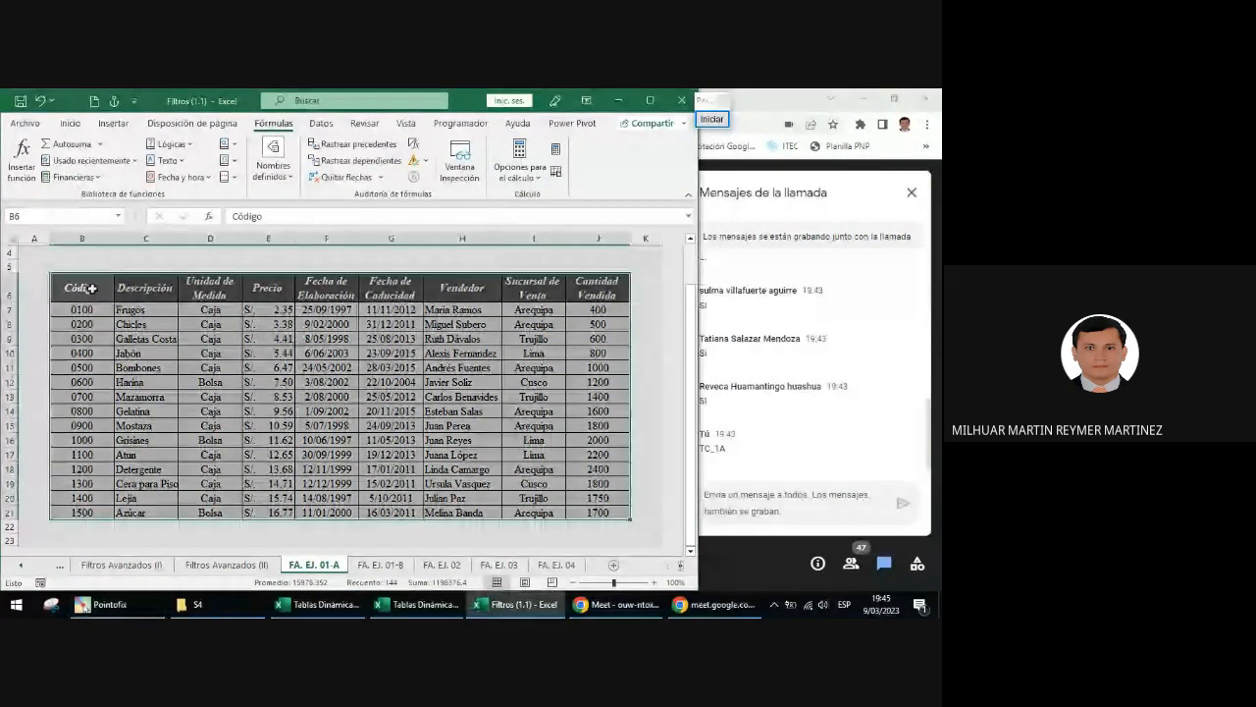
pyautogui.click(32, 218)
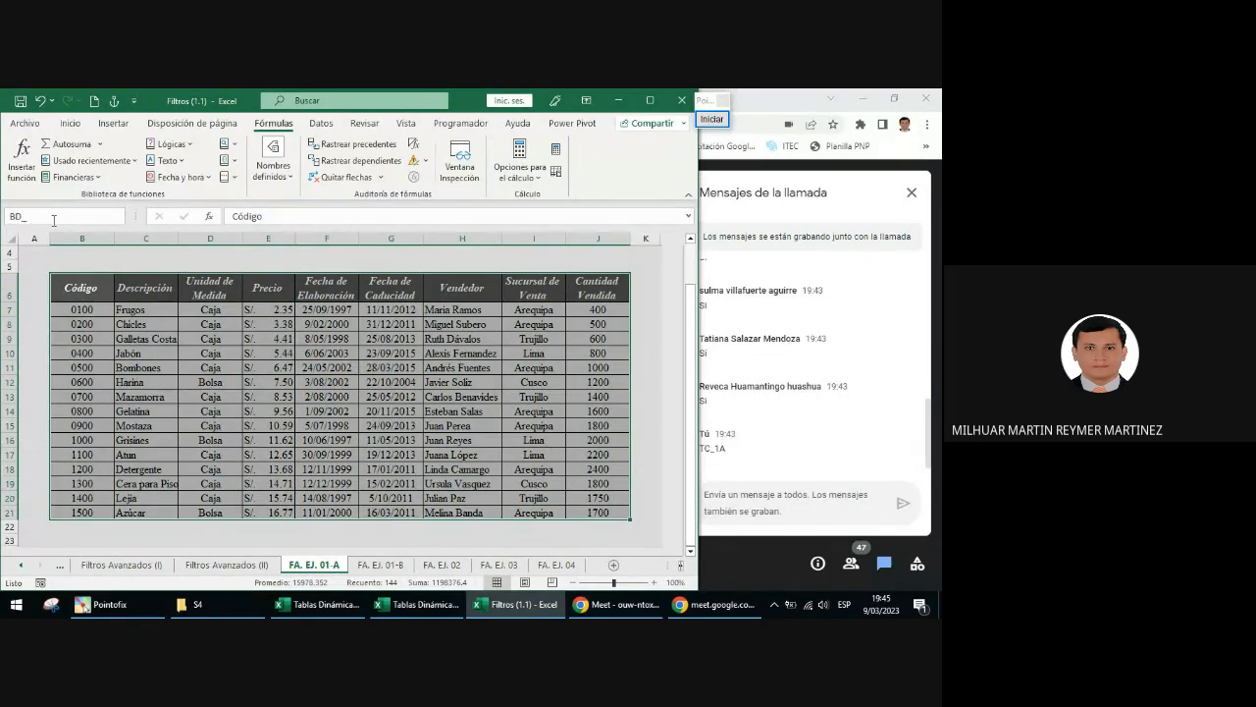
pyautogui.press('Return')
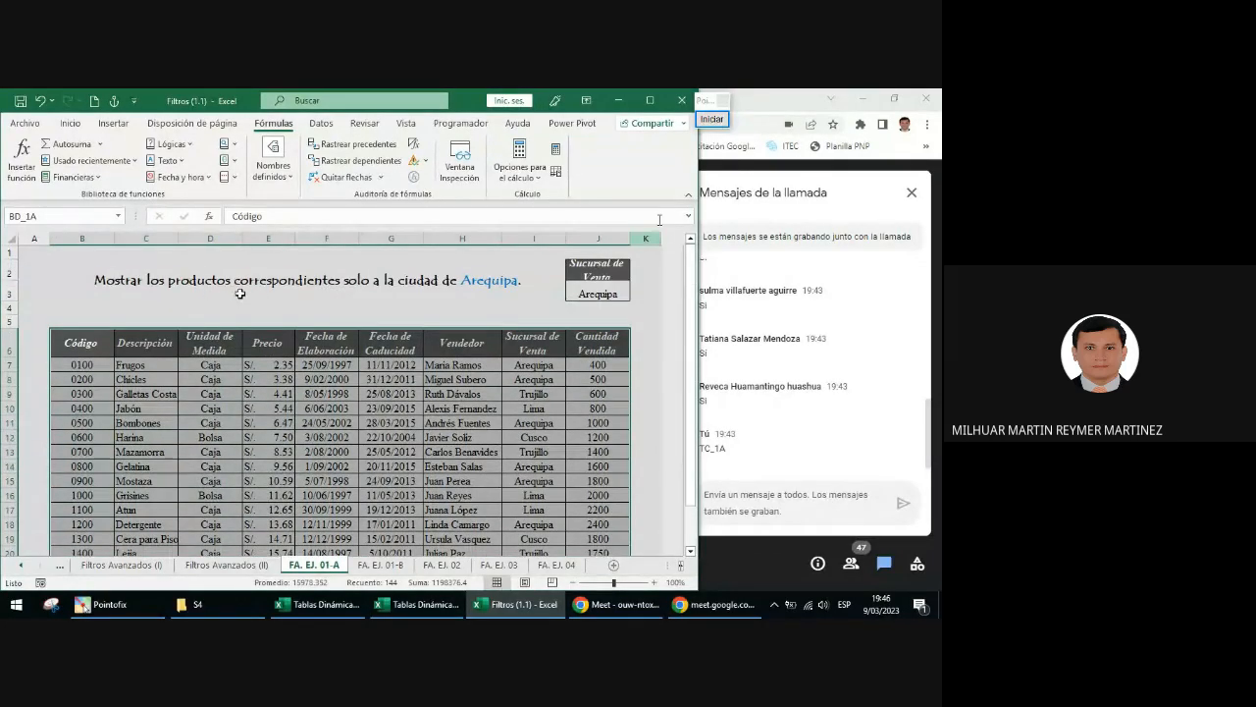
# - Annotate the screen with a large red text label BD just above the product table's Código header
pyautogui.click(712, 119)
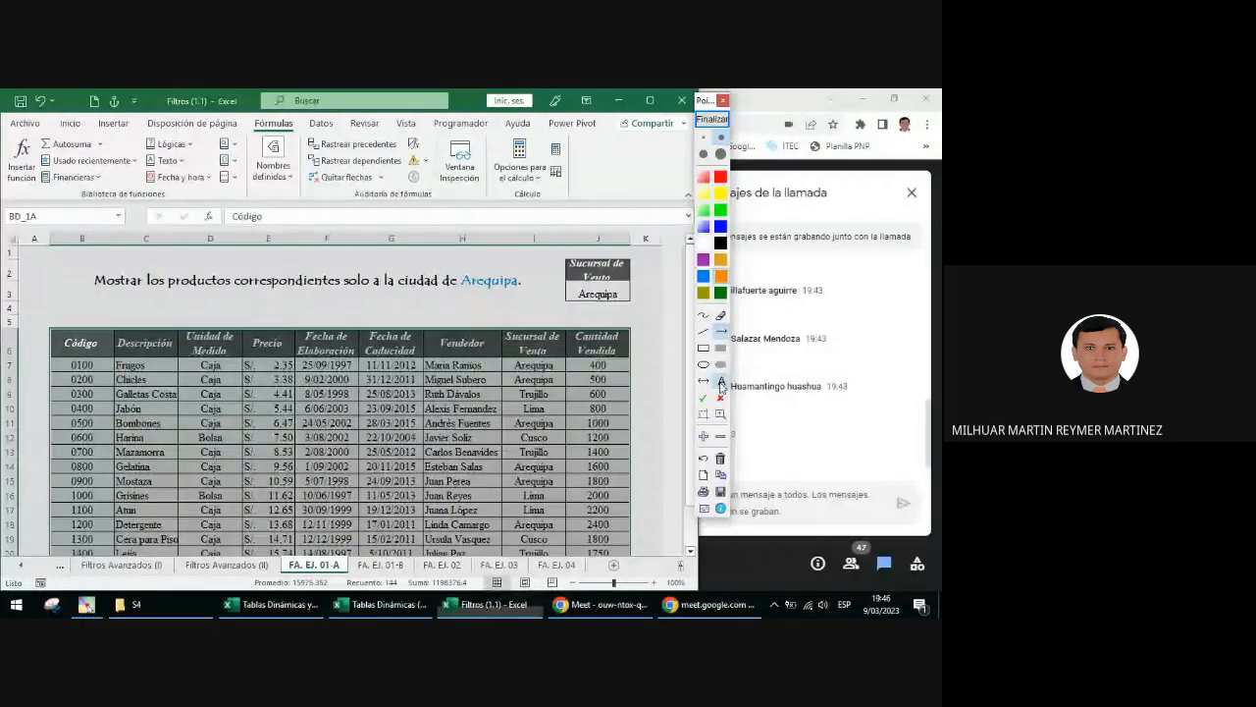
pyautogui.click(703, 315)
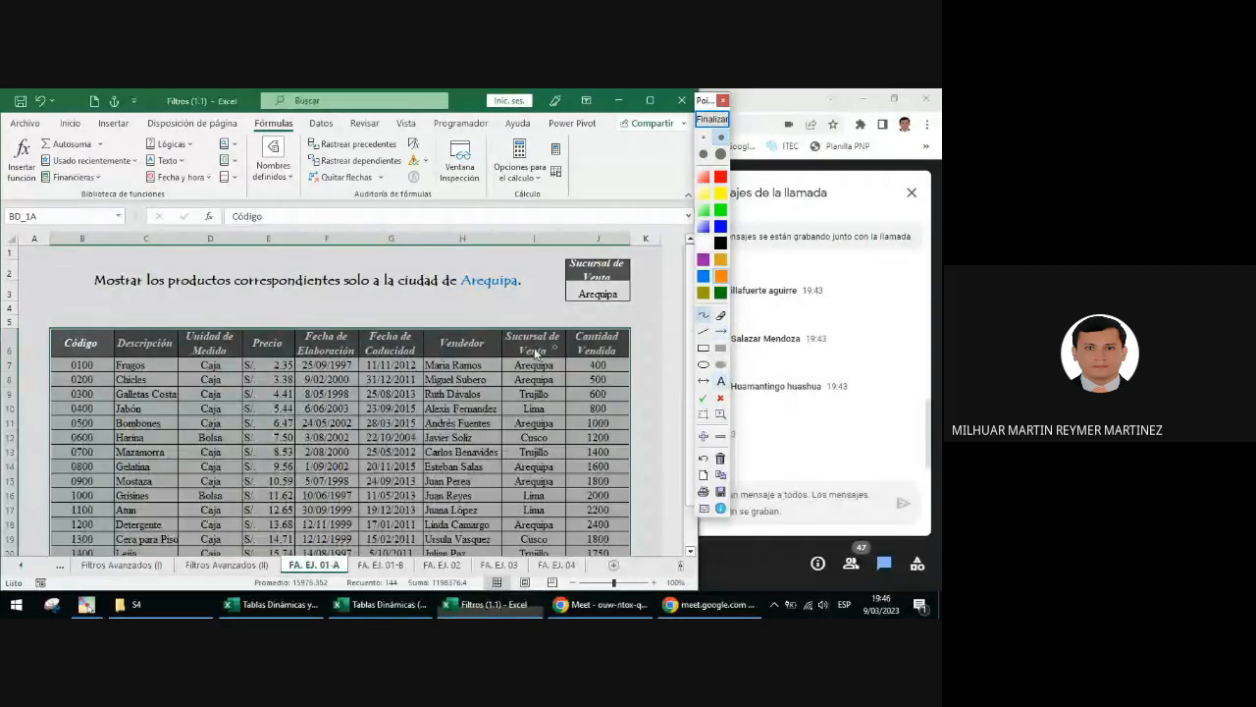
pyautogui.click(721, 381)
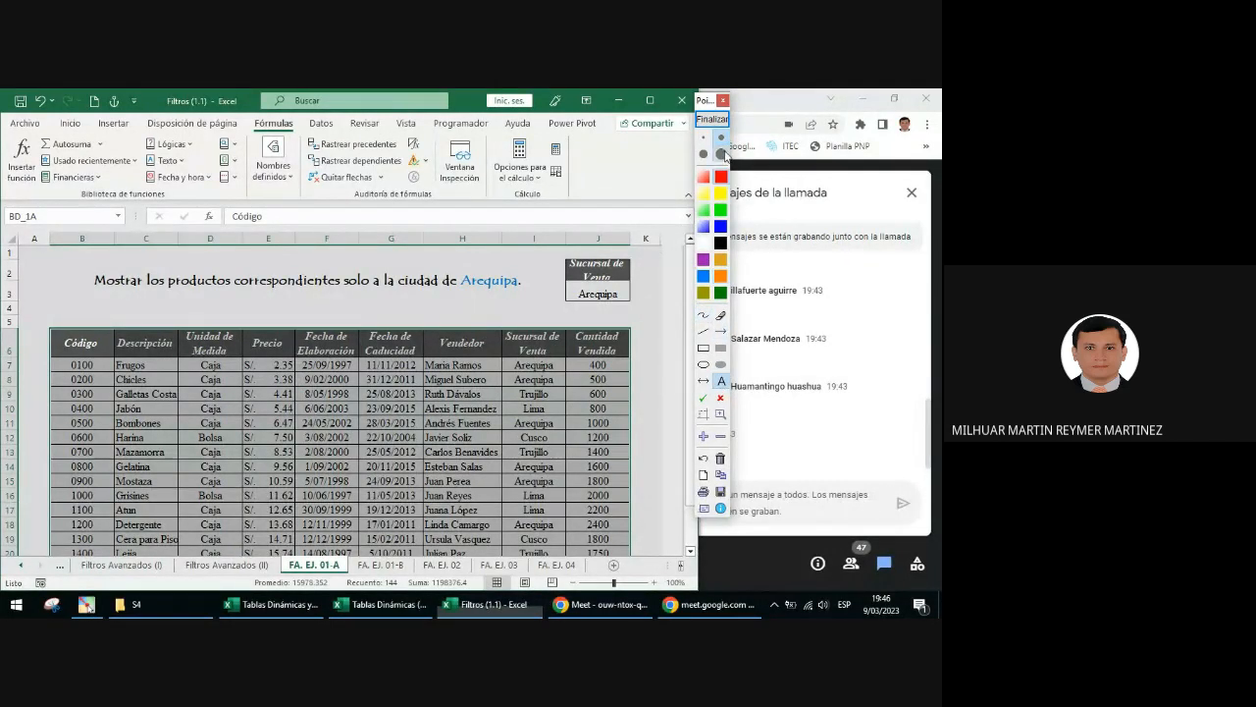
pyautogui.click(720, 154)
pyautogui.click(35, 331)
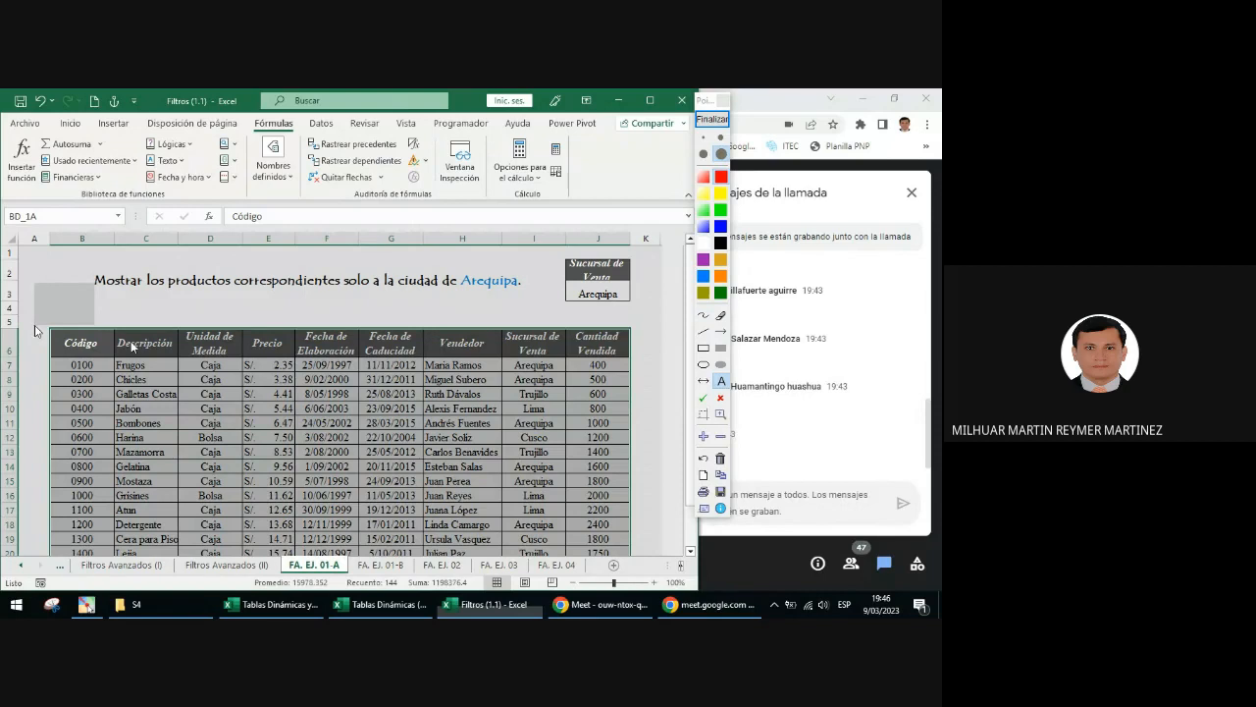
pyautogui.write('bd')
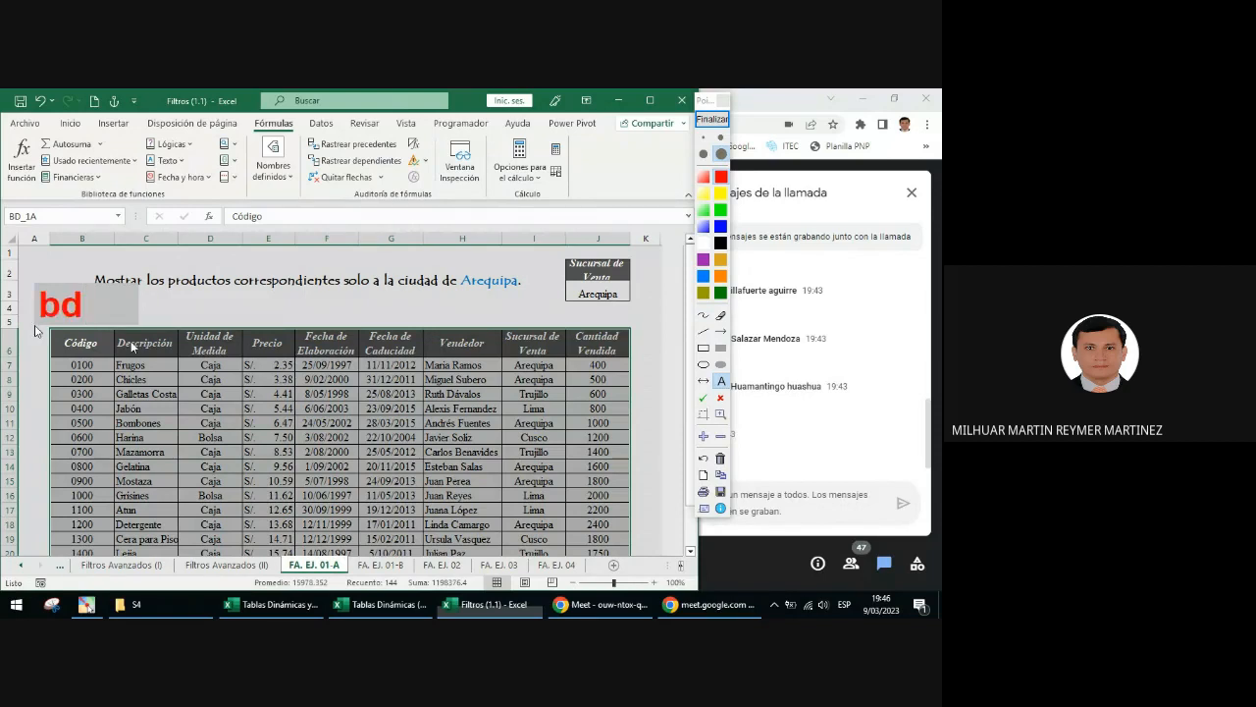
pyautogui.press('BackSpace')
pyautogui.press('BackSpace')
pyautogui.write('BD')
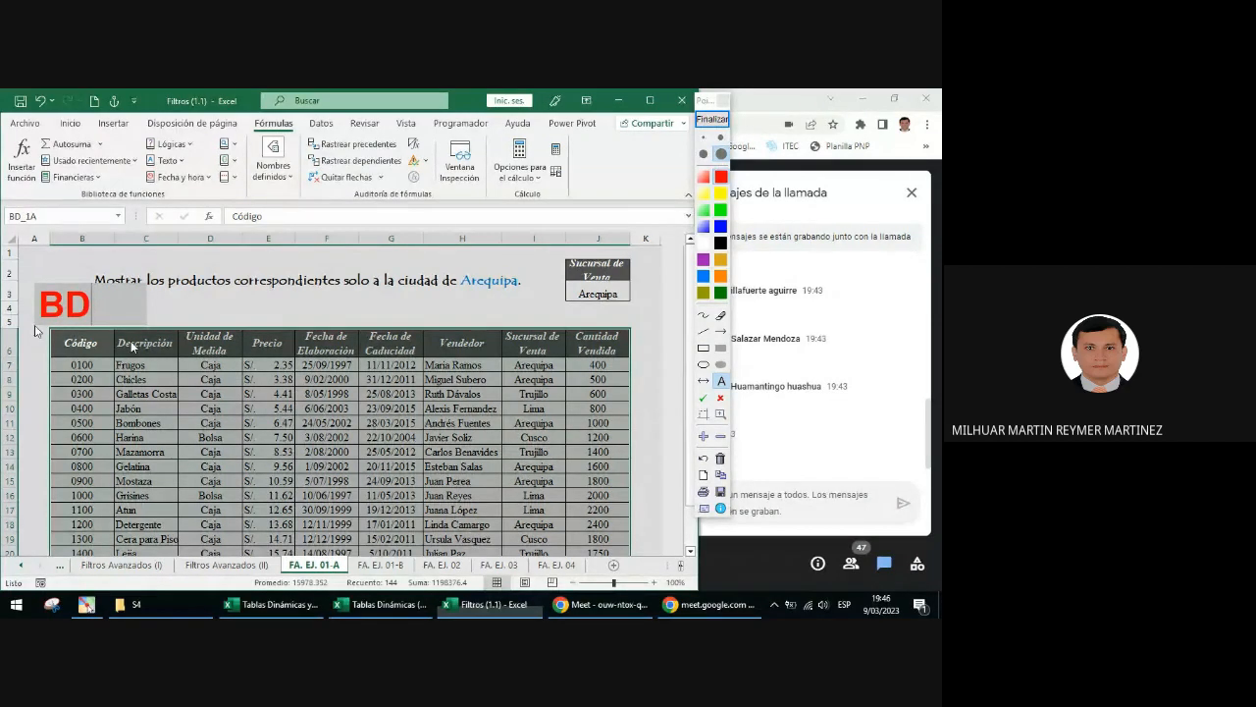
pyautogui.click(663, 332)
# - Add a large dark green text label TC beside the Sucursal de Venta criteria range, and end the annotation
pyautogui.click(720, 292)
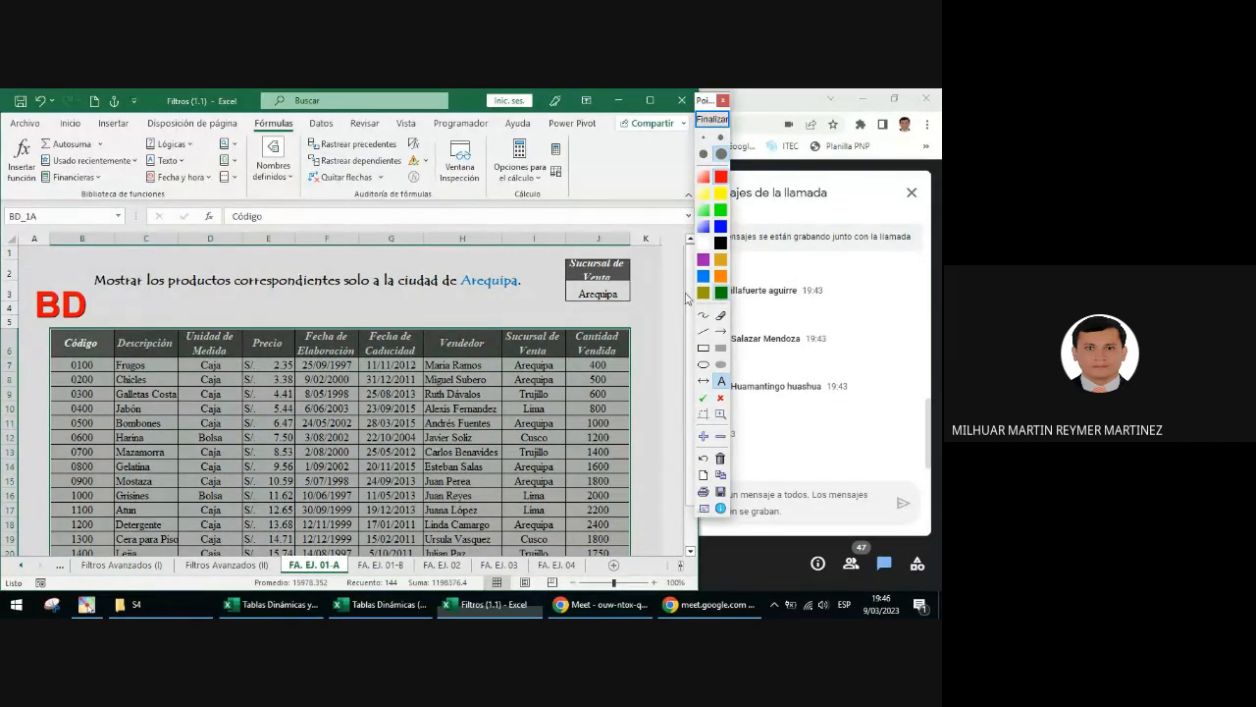
pyautogui.click(512, 295)
pyautogui.write('TC')
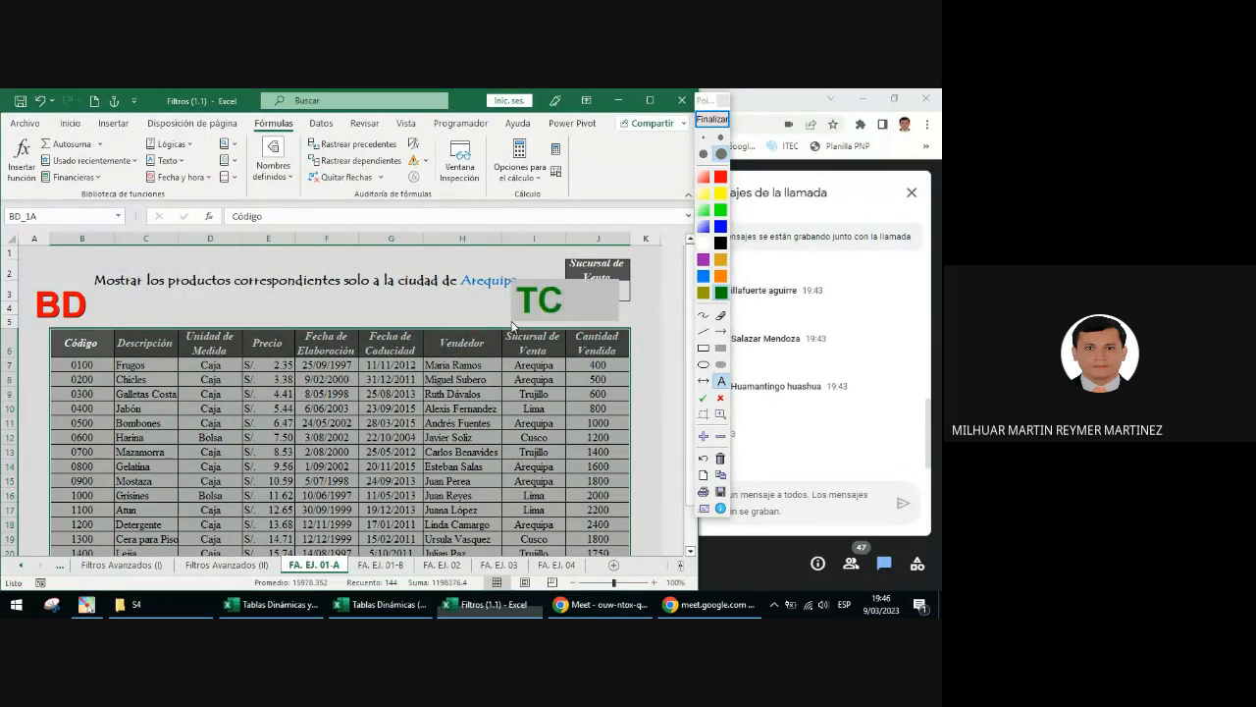
pyautogui.click(511, 323)
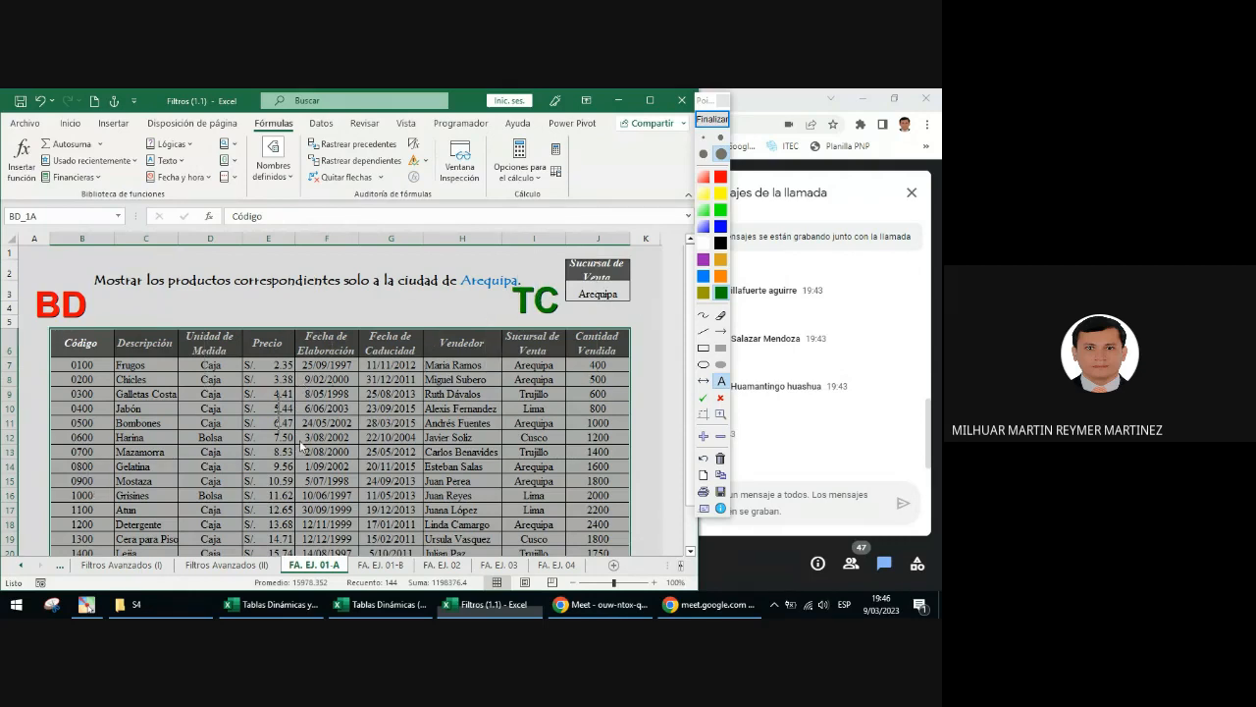
pyautogui.click(713, 120)
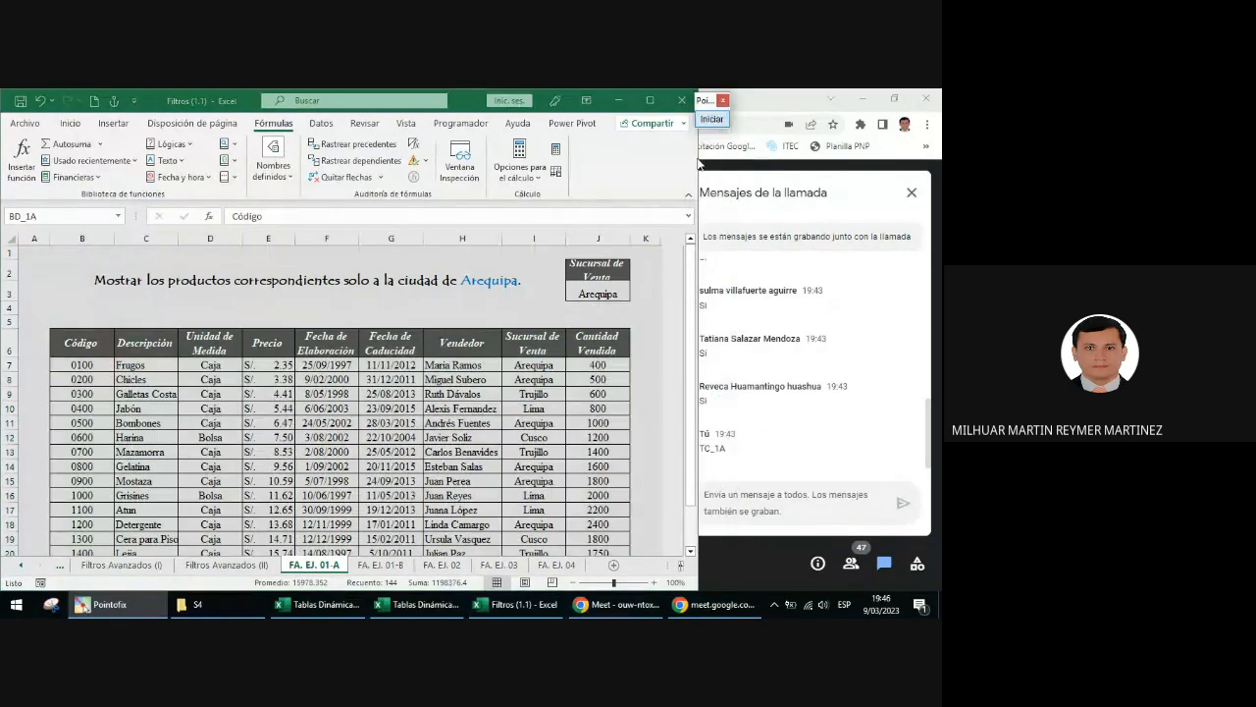
# - Review the defined names in the Name Box list, and select criteria range J2:J3 and product table B6:J21 to check their names
pyautogui.click(118, 216)
pyautogui.click(119, 225)
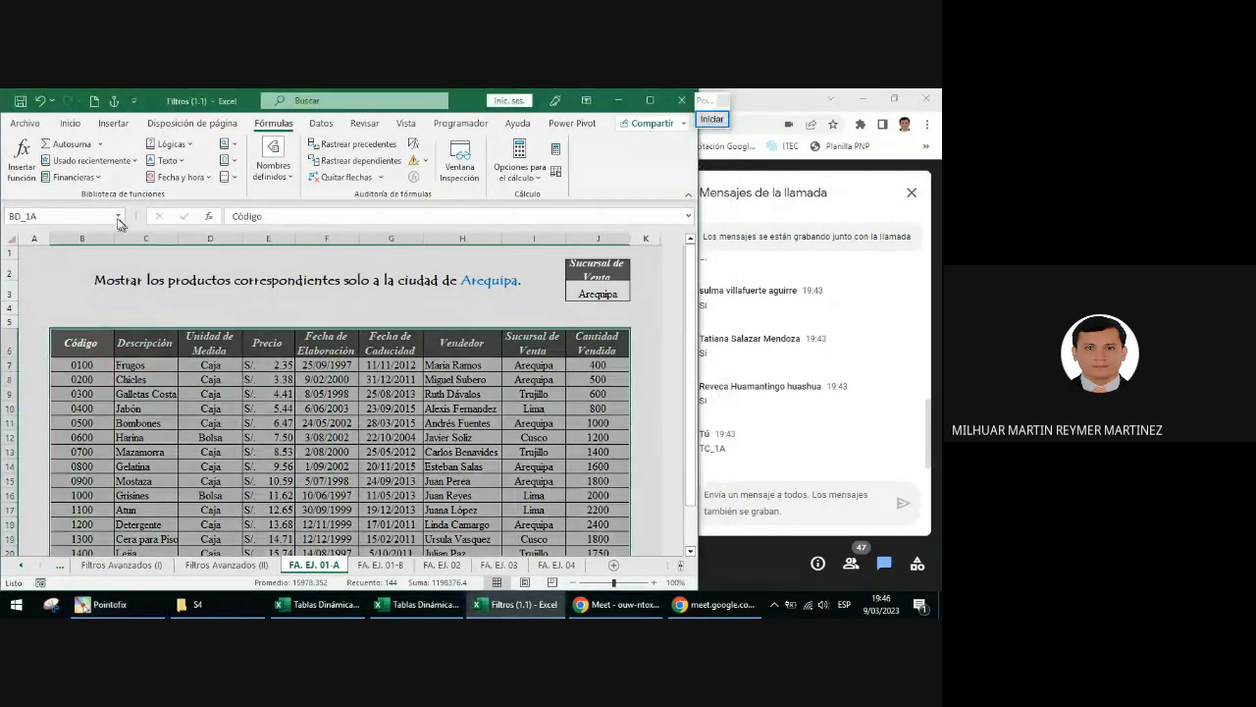
pyautogui.click(118, 218)
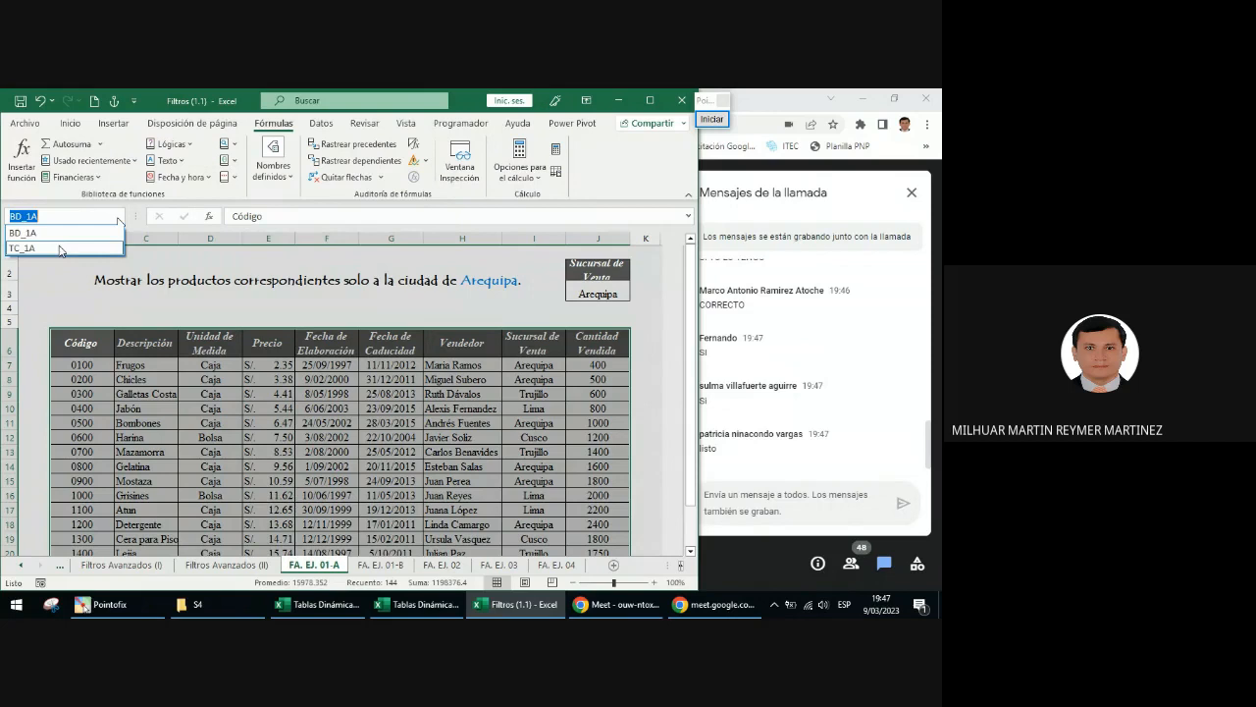
pyautogui.click(46, 215)
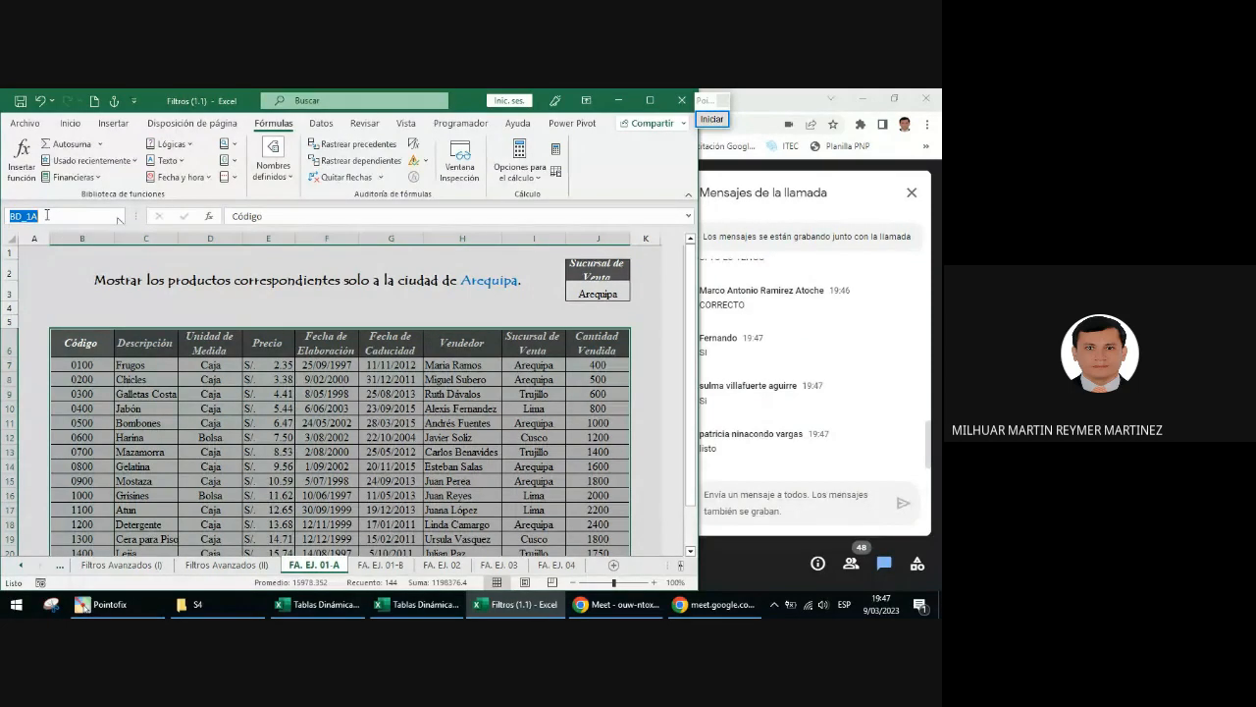
pyautogui.click(46, 215)
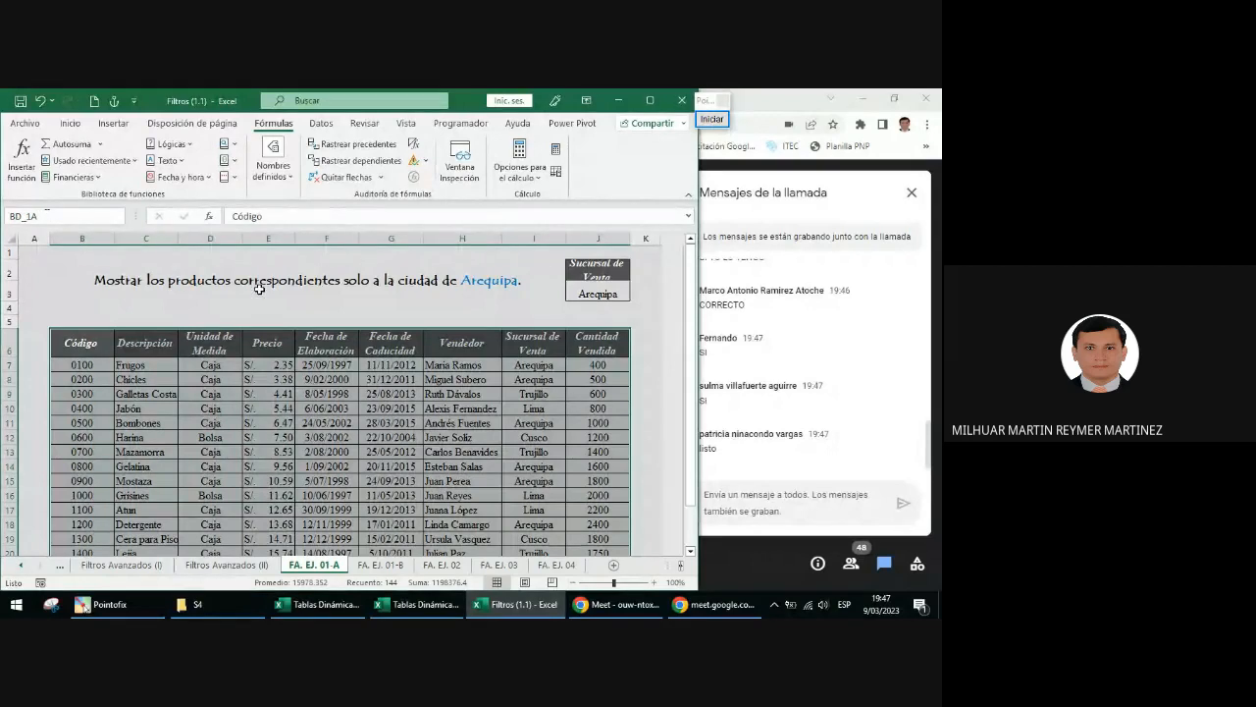
pyautogui.moveTo(593, 273); pyautogui.dragTo(595, 292)
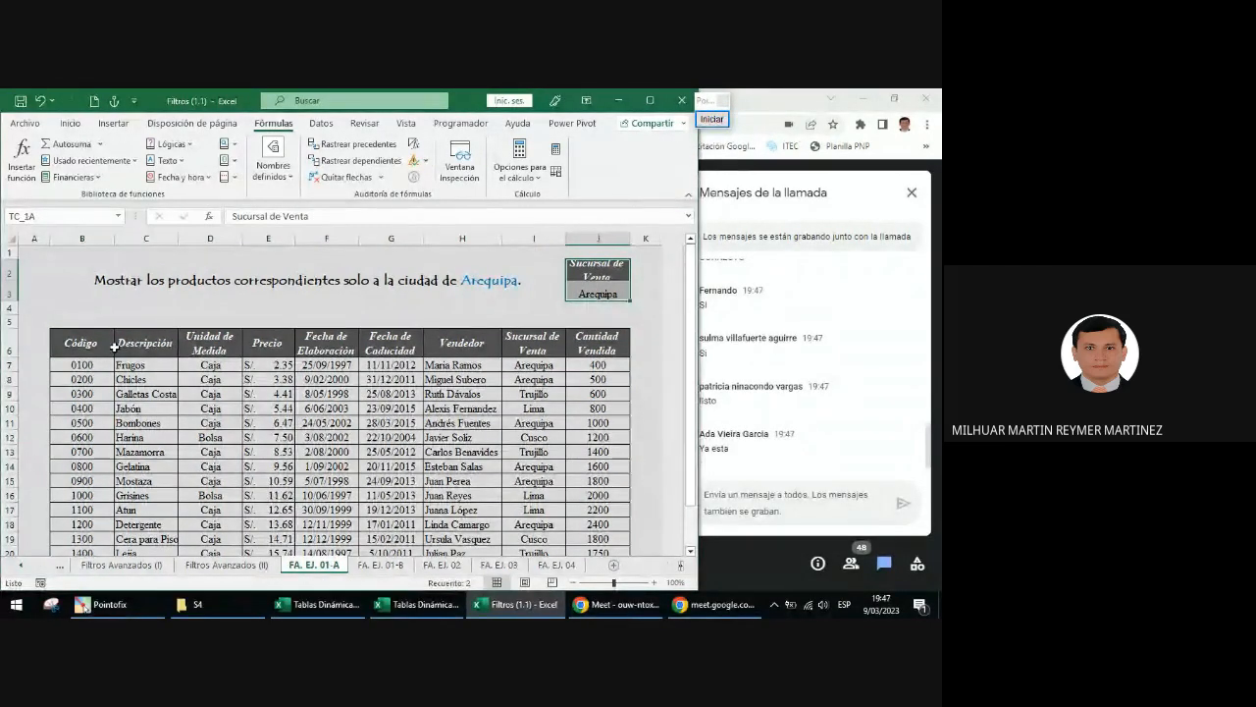
pyautogui.moveTo(108, 345); pyautogui.dragTo(599, 535)
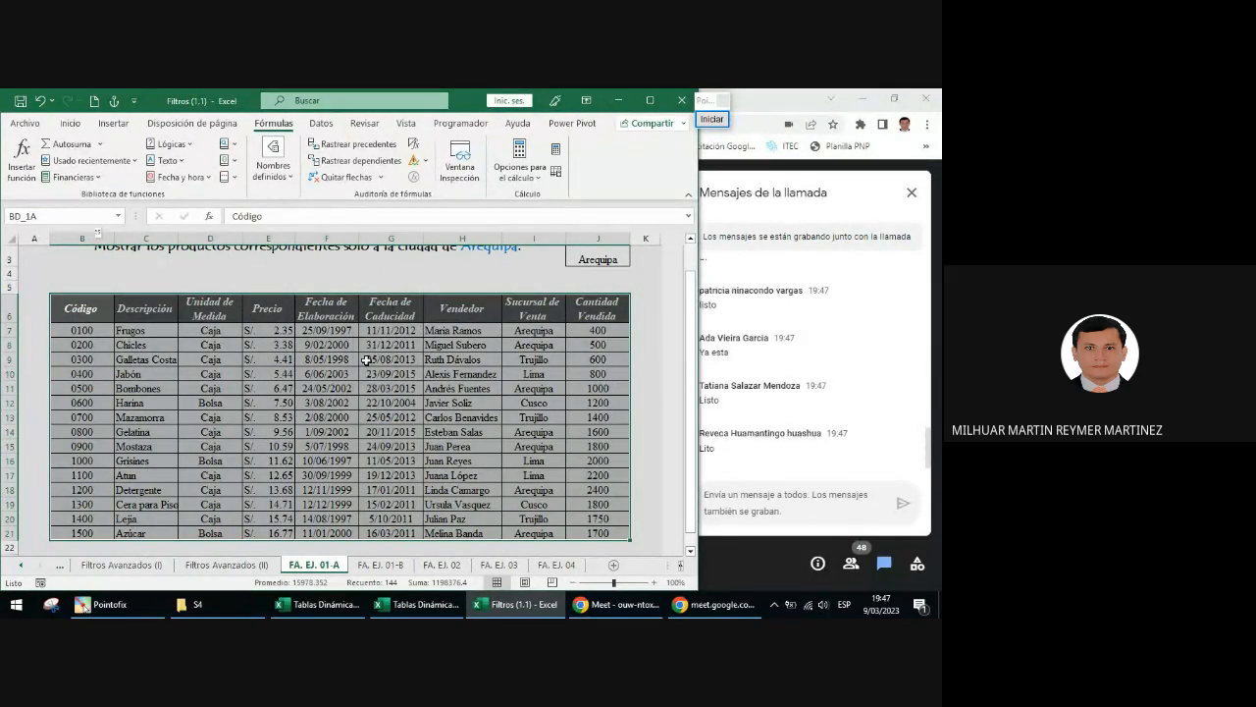
# - Select cell B6 on sheet FA. EJ. 01-B, point to it with a green arrow, and end the annotation
pyautogui.click(389, 567)
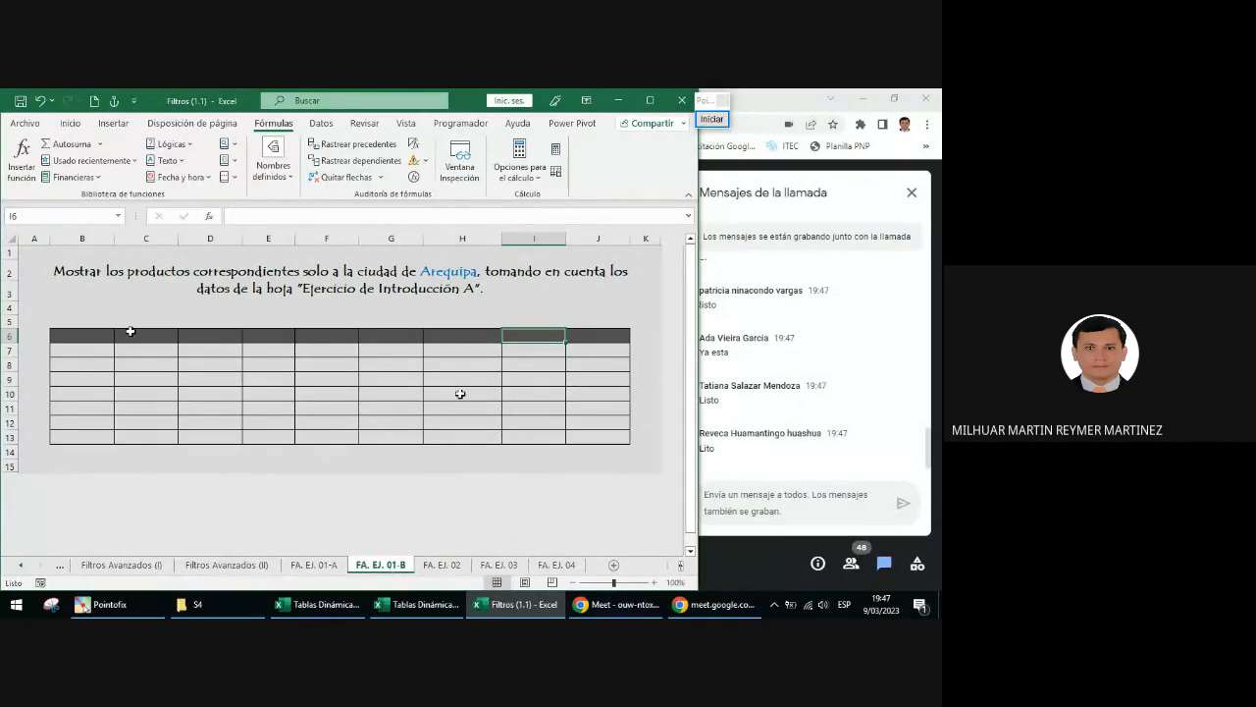
pyautogui.click(98, 335)
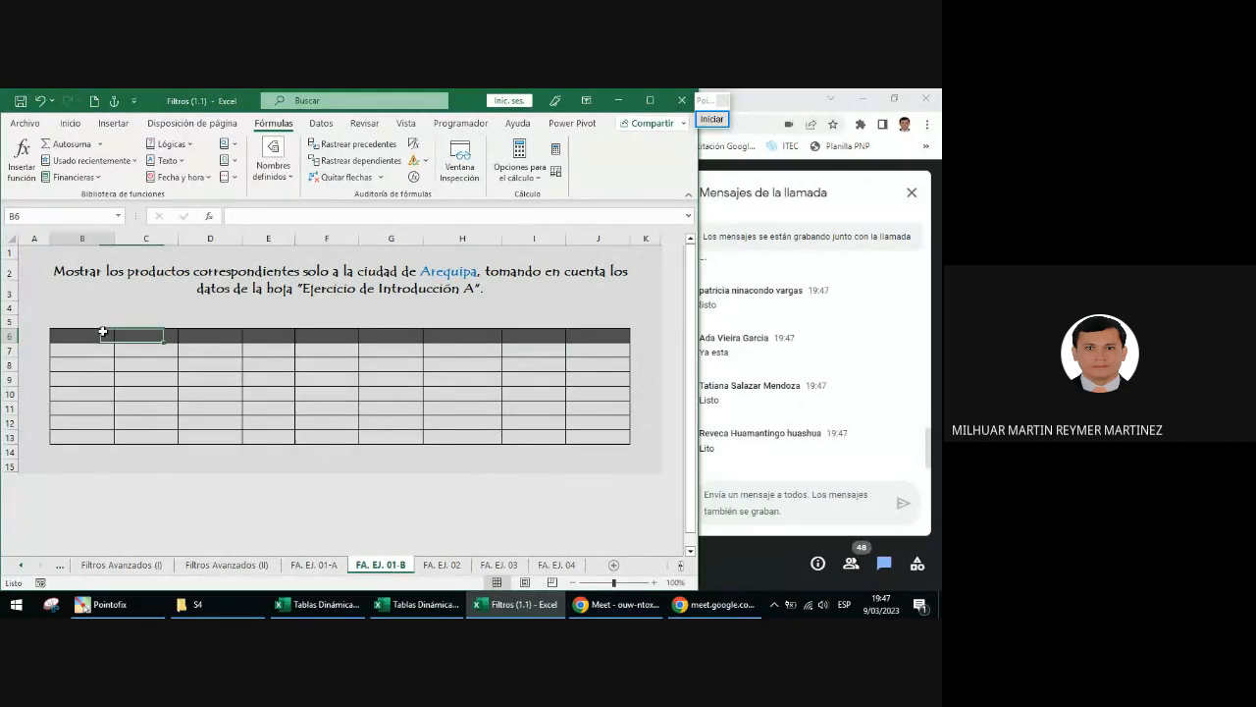
pyautogui.click(714, 124)
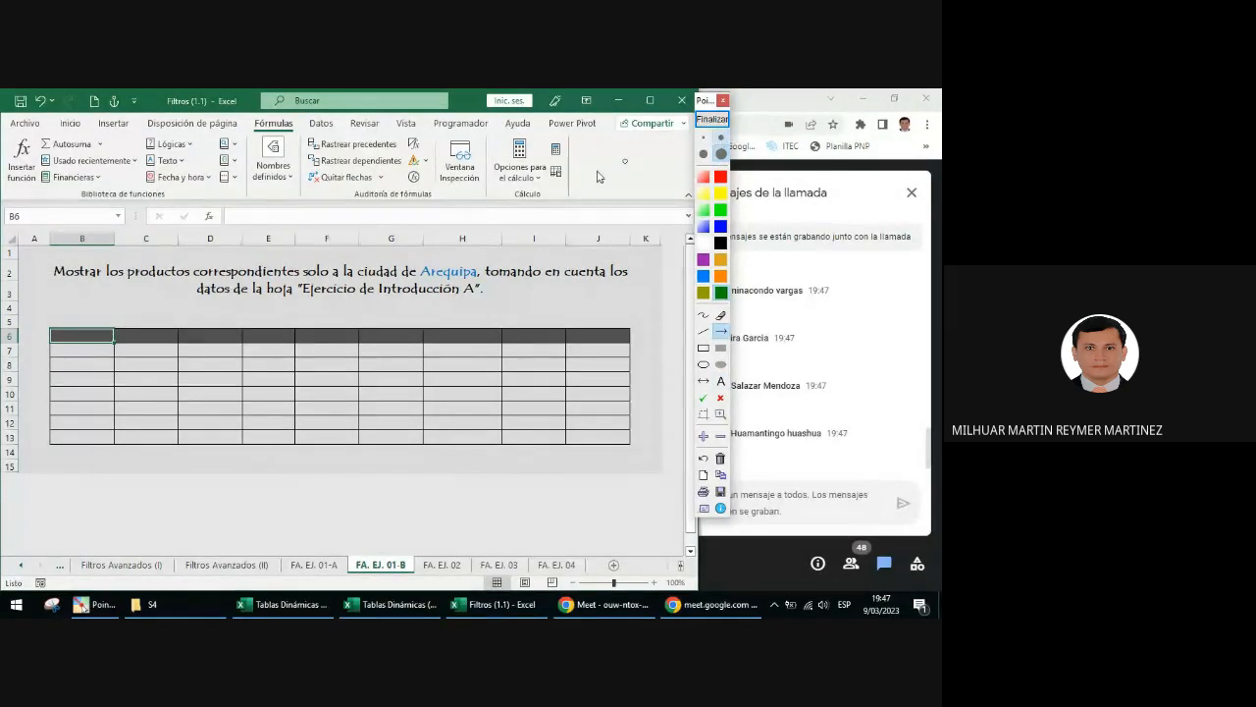
pyautogui.moveTo(22, 267); pyautogui.dragTo(52, 331)
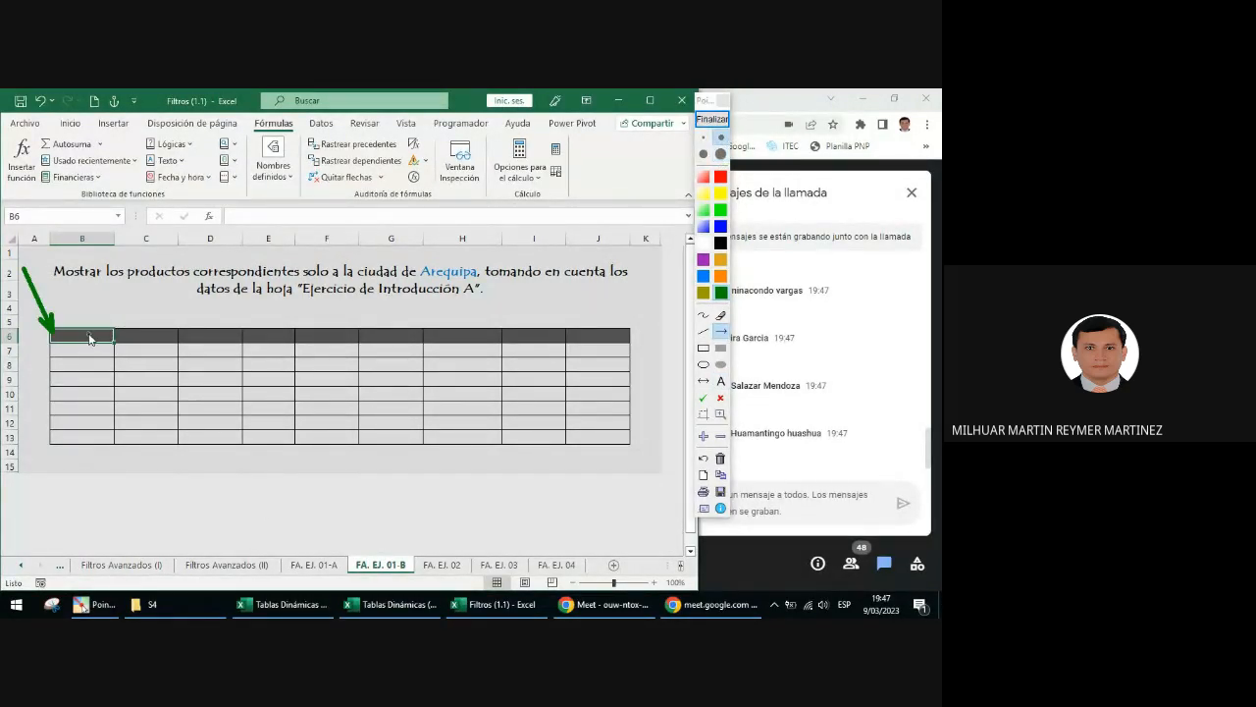
pyautogui.click(711, 119)
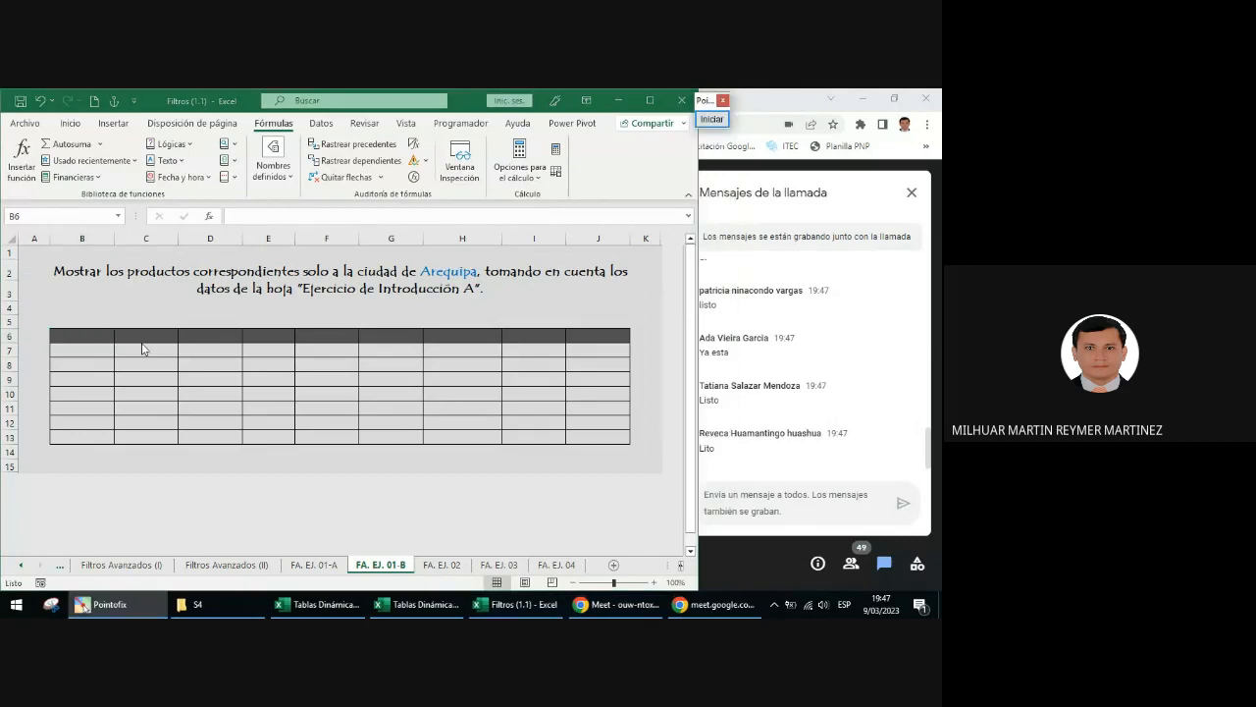
# - Open the advanced filter settings with cell B6 selected, and move the dialog up towards the exercise title
pyautogui.click(82, 343)
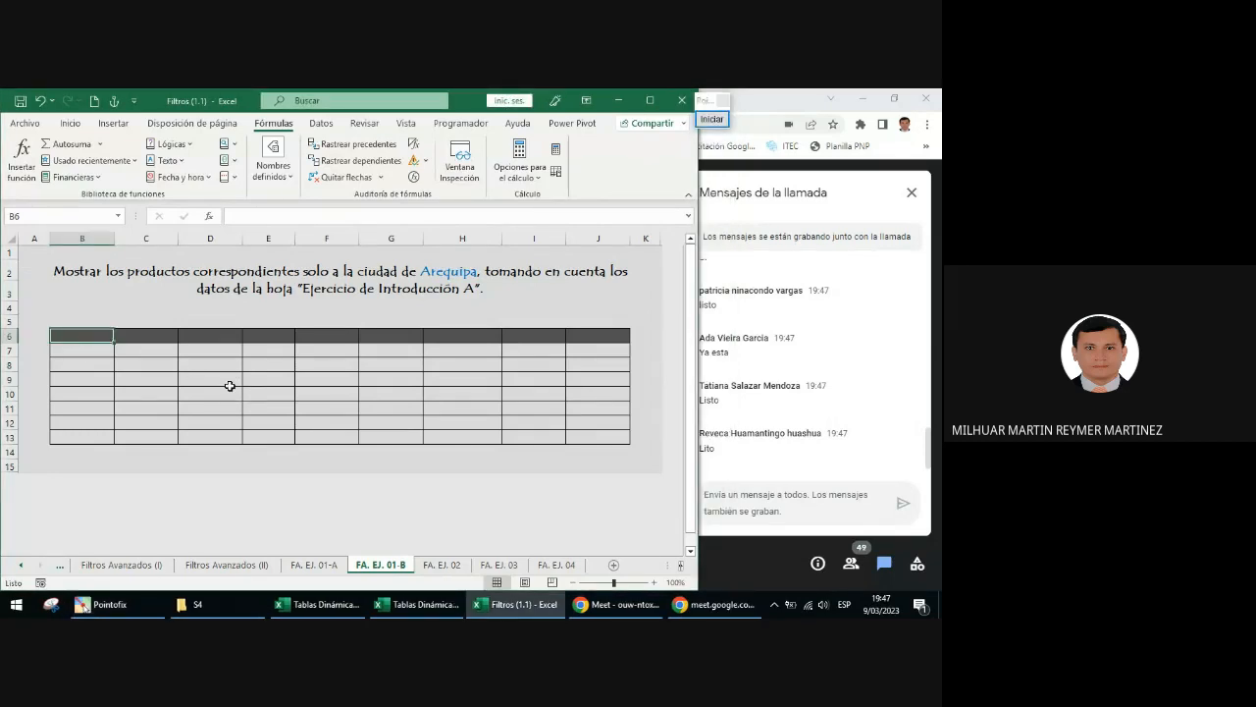
pyautogui.click(321, 123)
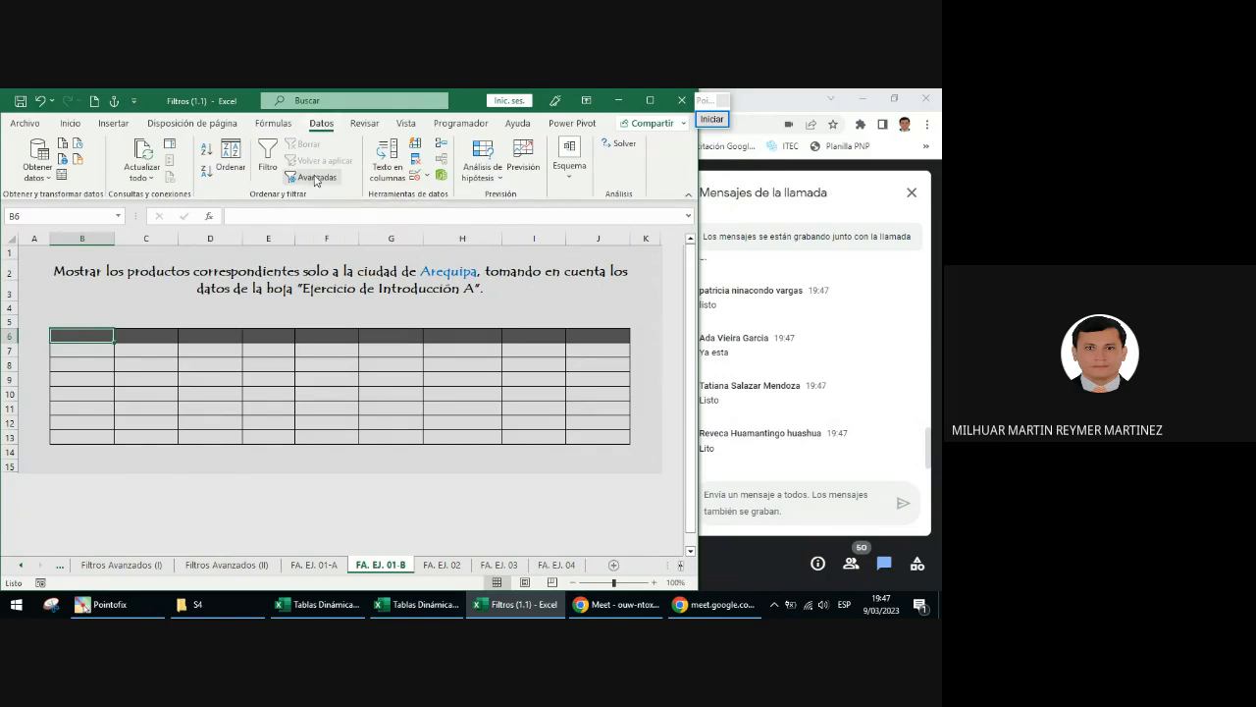
pyautogui.click(315, 178)
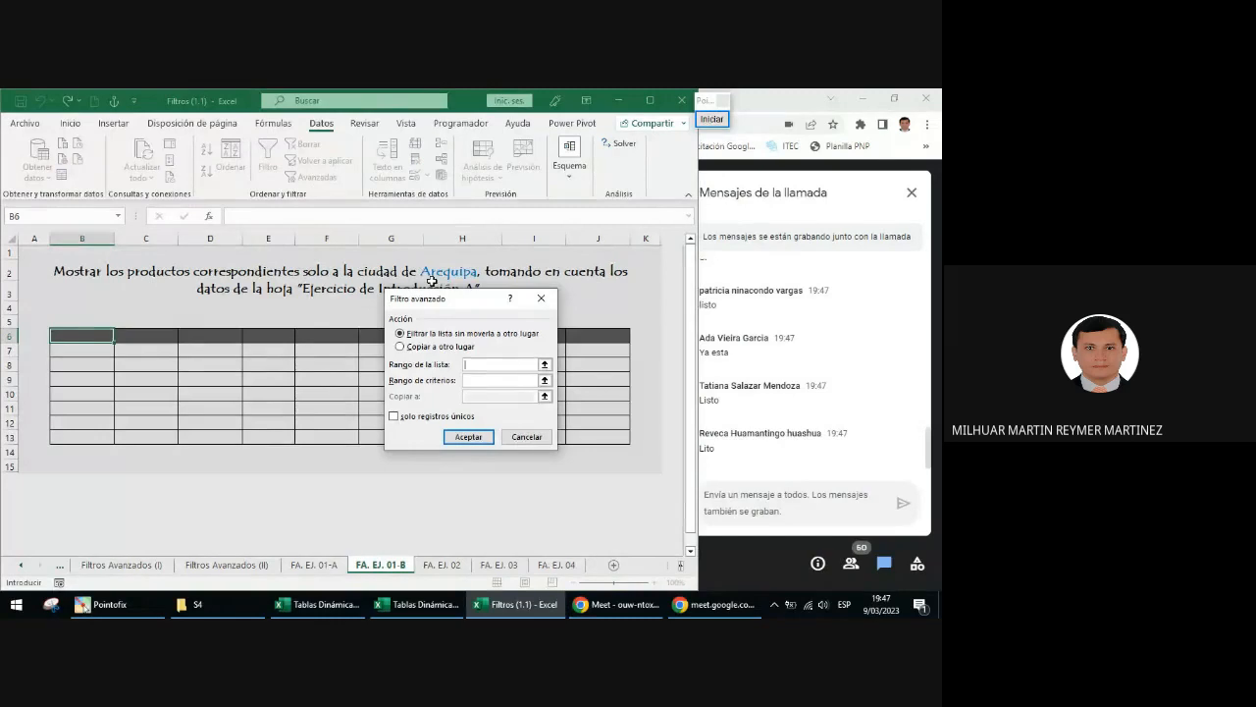
pyautogui.moveTo(432, 298); pyautogui.dragTo(352, 240)
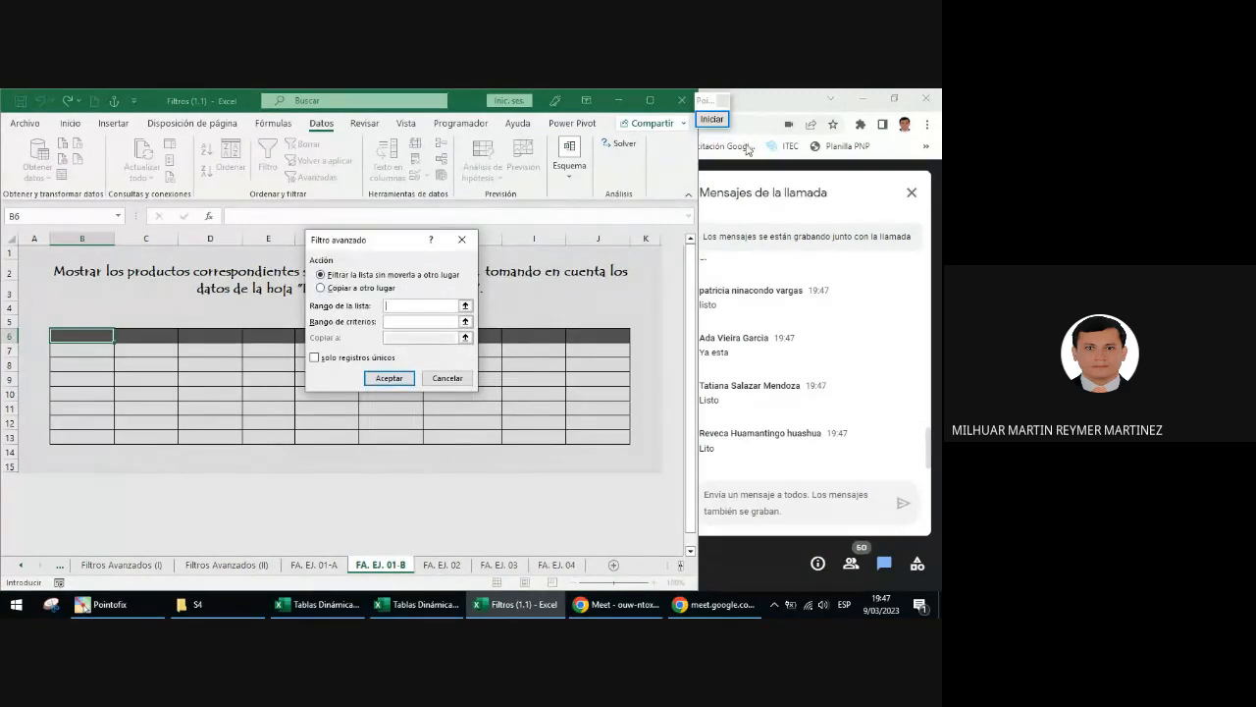
# - Frame the option "Filtrar la lista sin moverla a otro lugar" with a green rectangle, and end the annotation
pyautogui.click(711, 119)
pyautogui.click(704, 348)
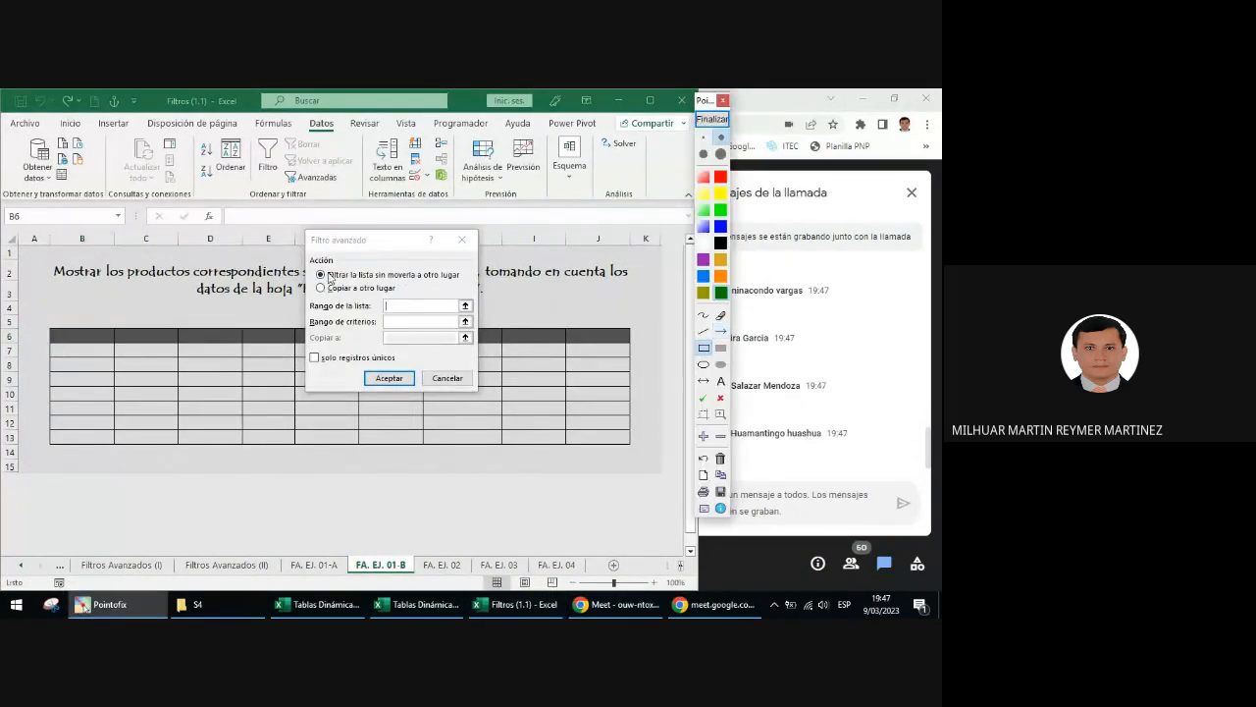
pyautogui.moveTo(311, 263); pyautogui.dragTo(462, 284)
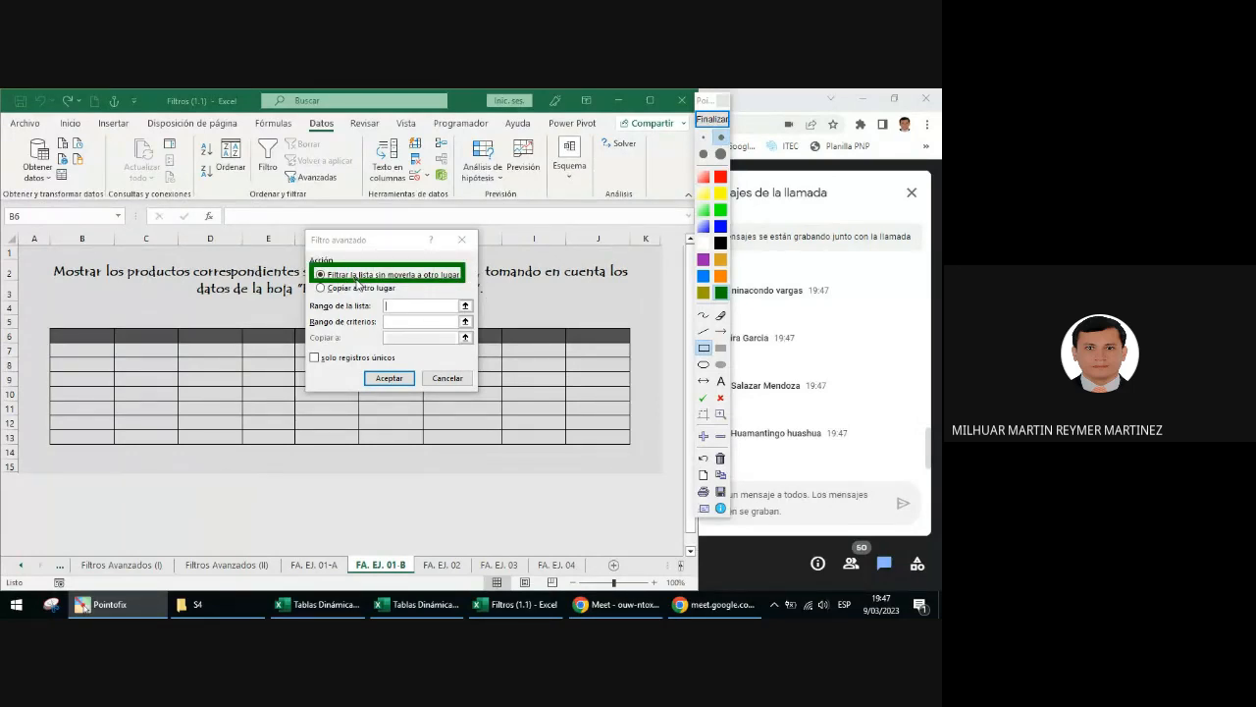
pyautogui.click(712, 121)
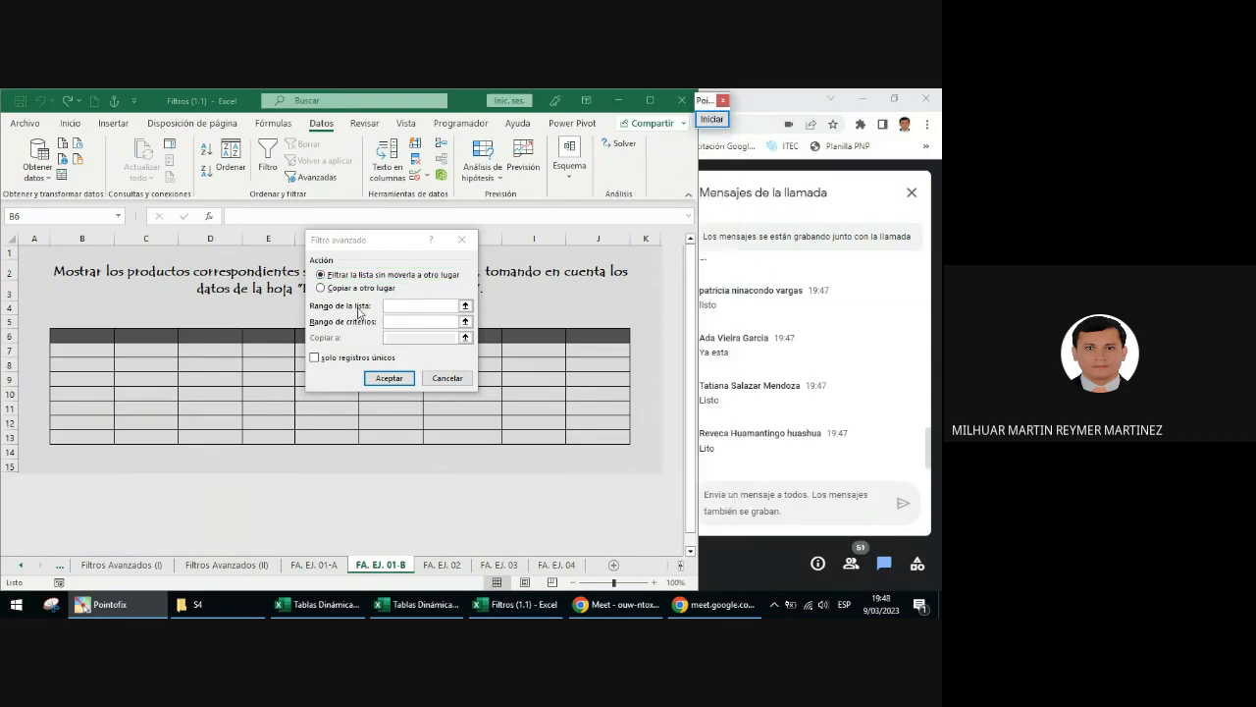
# - Set the advanced filter to copy elsewhere, with BD_1A as list range and TC_1A as criteria range, underlining the criteria range label
pyautogui.click(334, 290)
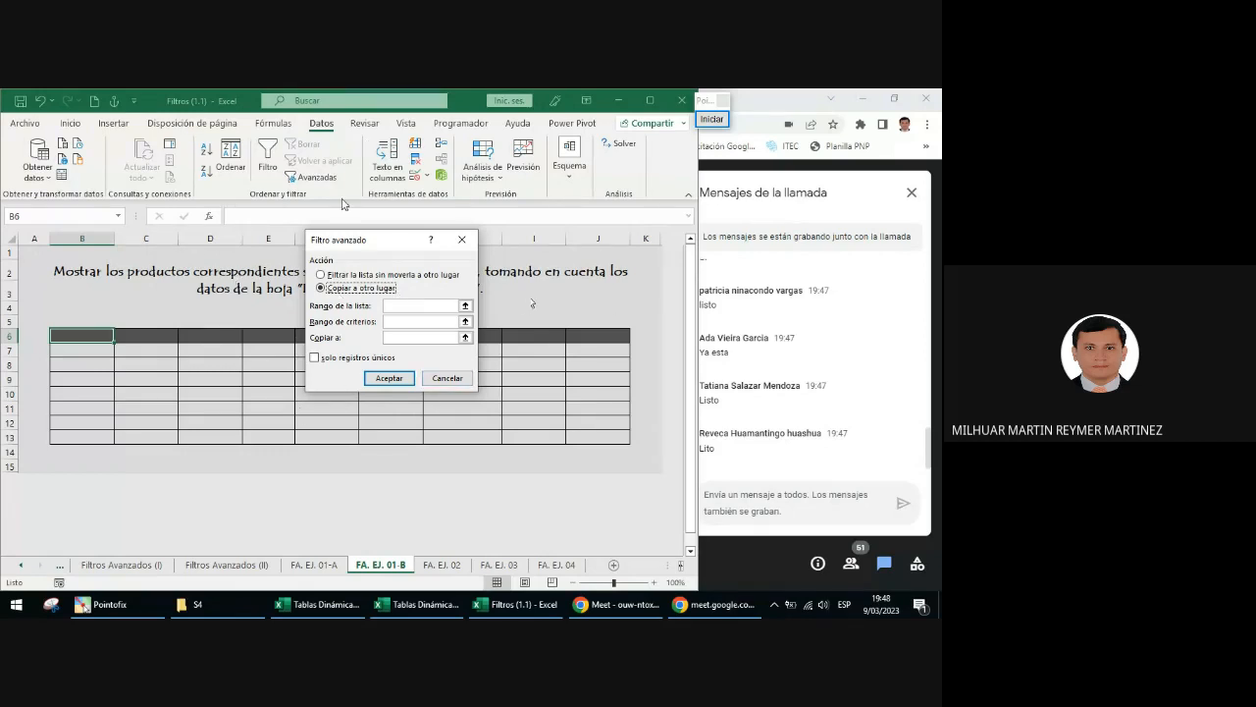
pyautogui.click(401, 305)
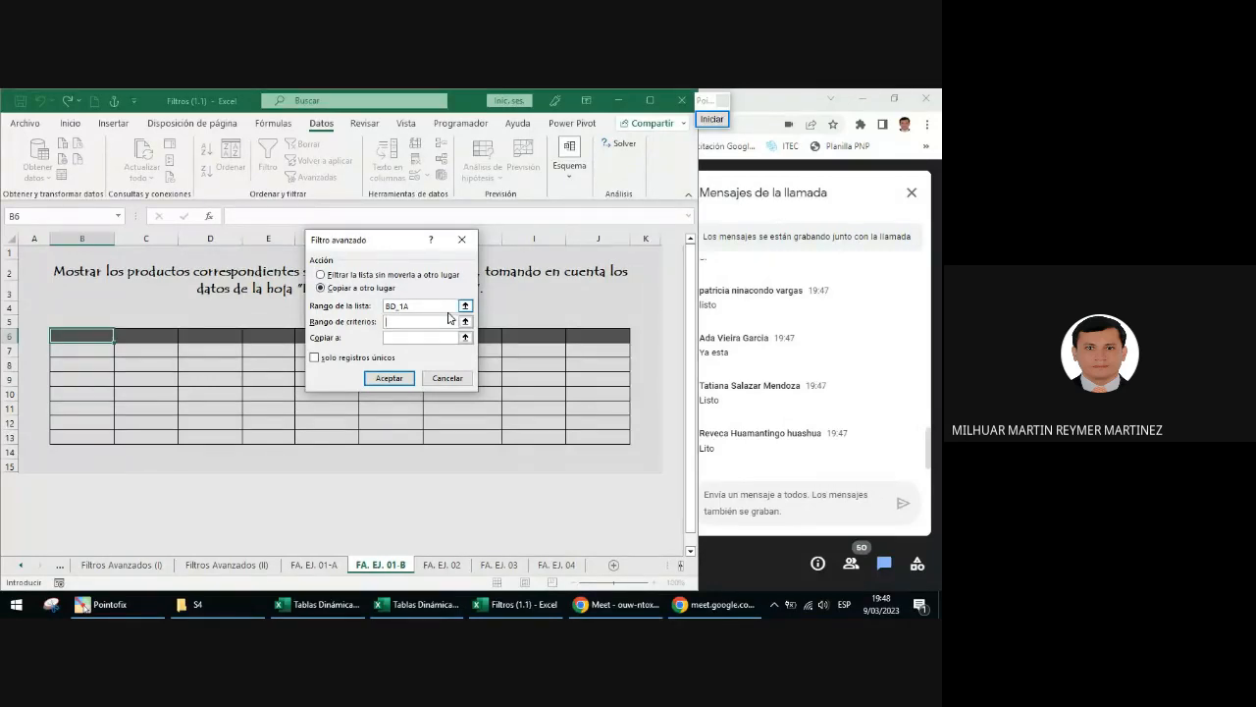
pyautogui.click(712, 119)
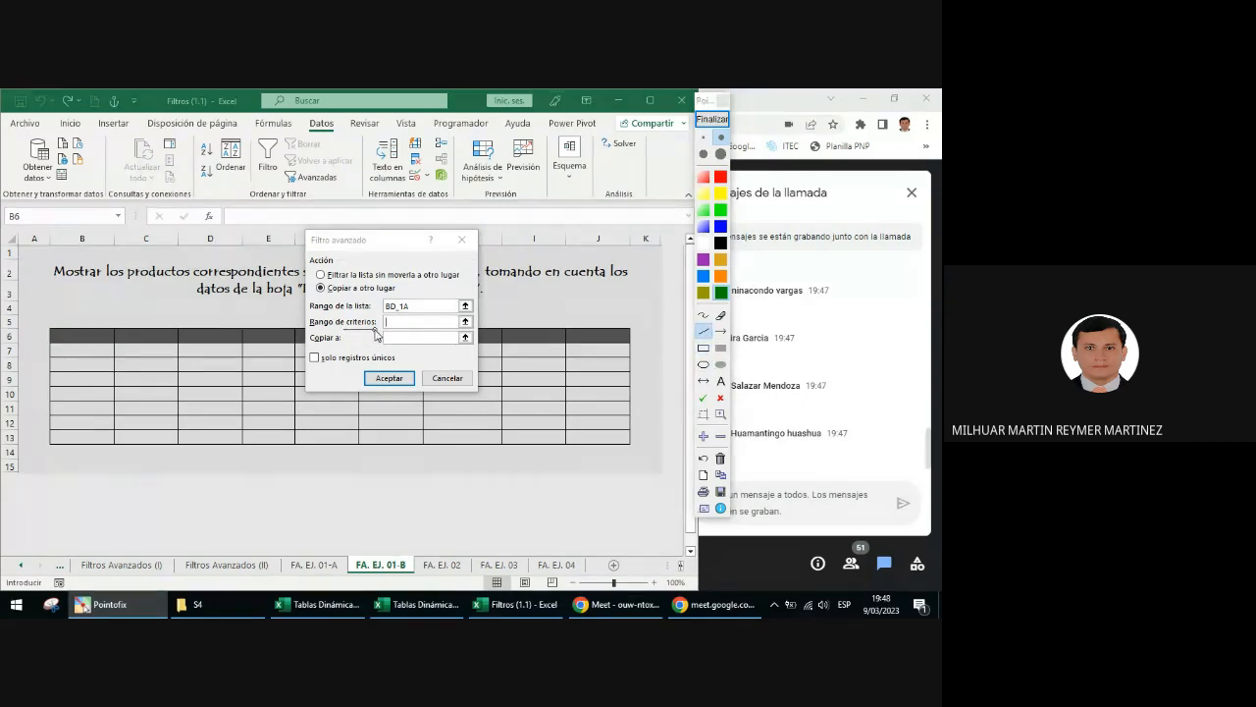
pyautogui.moveTo(343, 329); pyautogui.dragTo(377, 329)
pyautogui.click(713, 119)
pyautogui.click(411, 324)
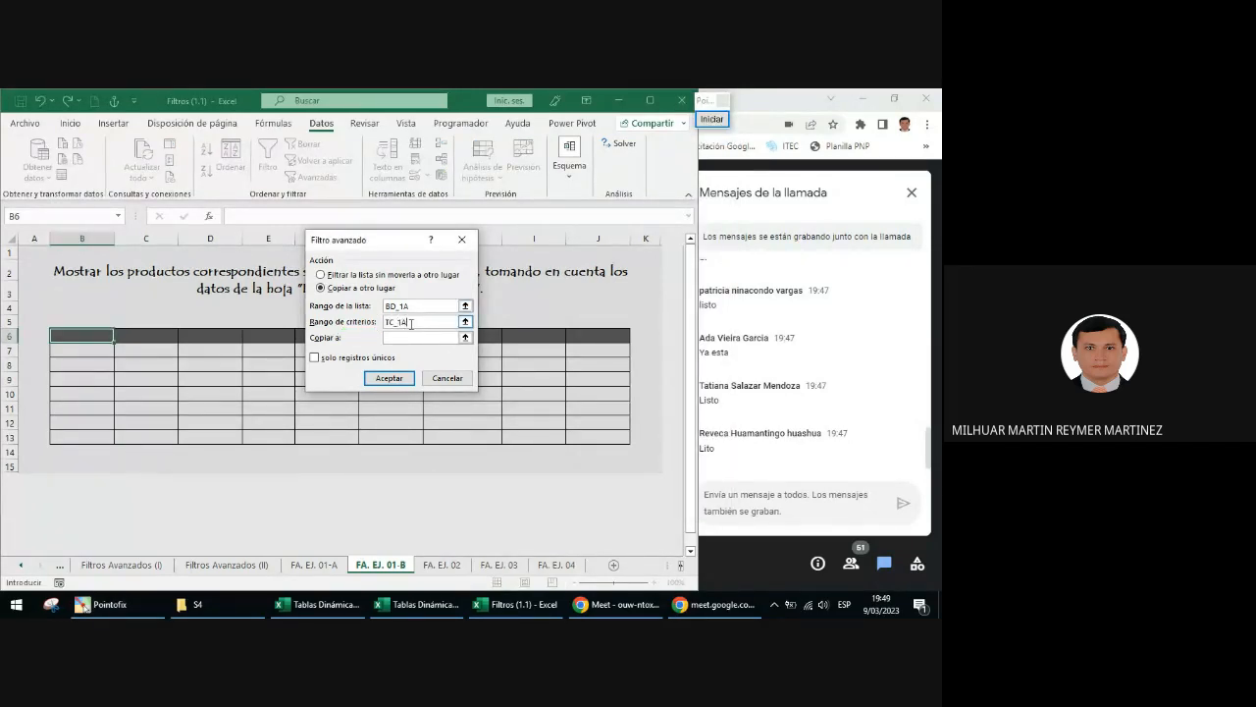
# - Point a green arrow from the copy destination to cell B6, set B6 as the destination, and cancel the advanced filter
pyautogui.click(412, 335)
pyautogui.click(711, 119)
pyautogui.click(721, 331)
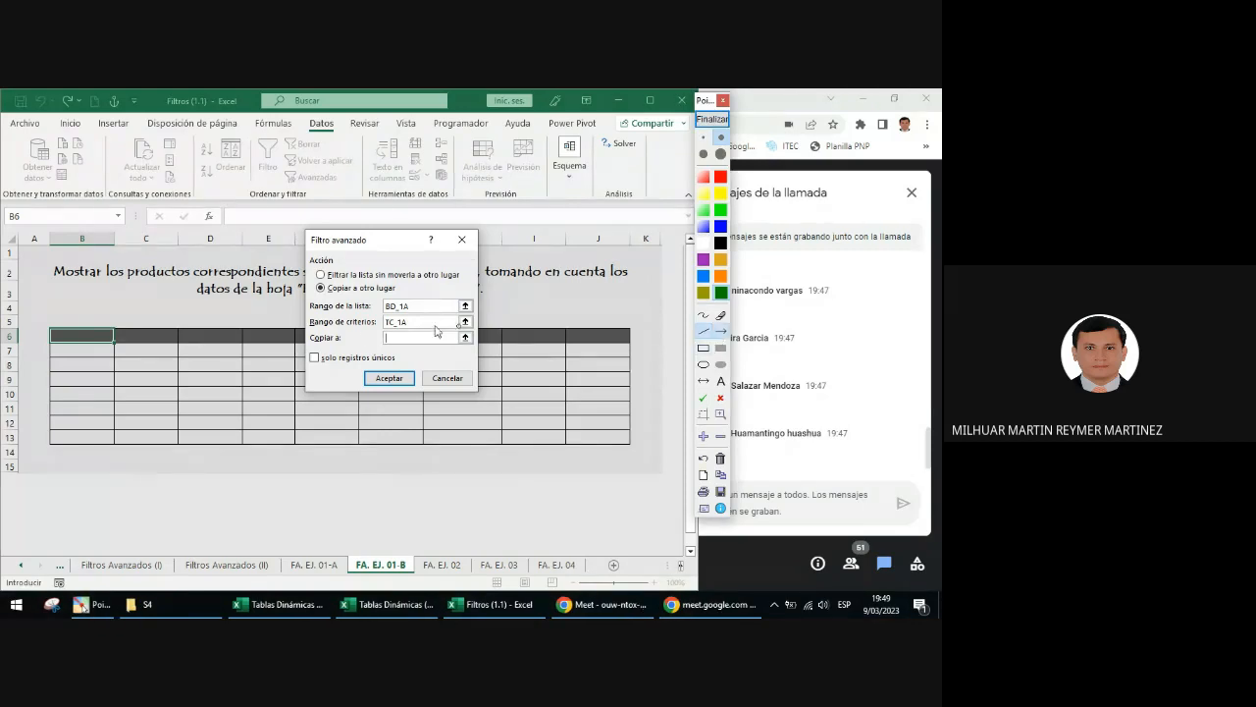
pyautogui.moveTo(392, 337); pyautogui.dragTo(106, 341)
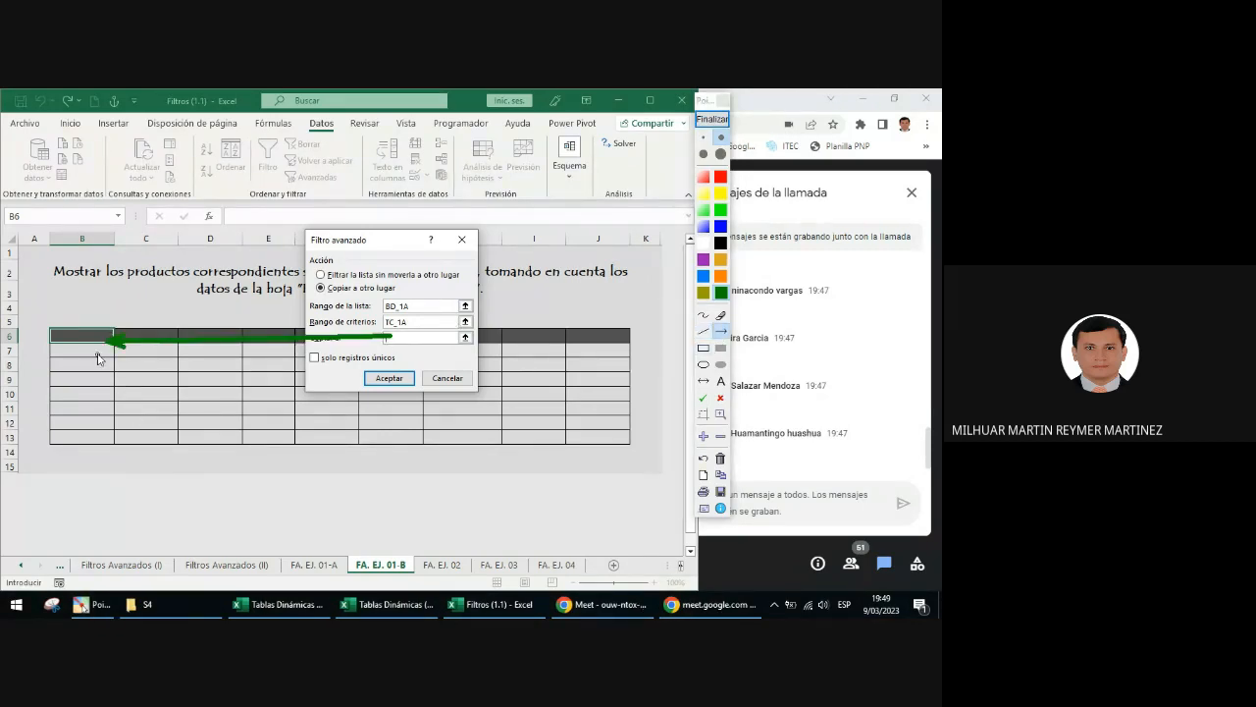
pyautogui.click(709, 121)
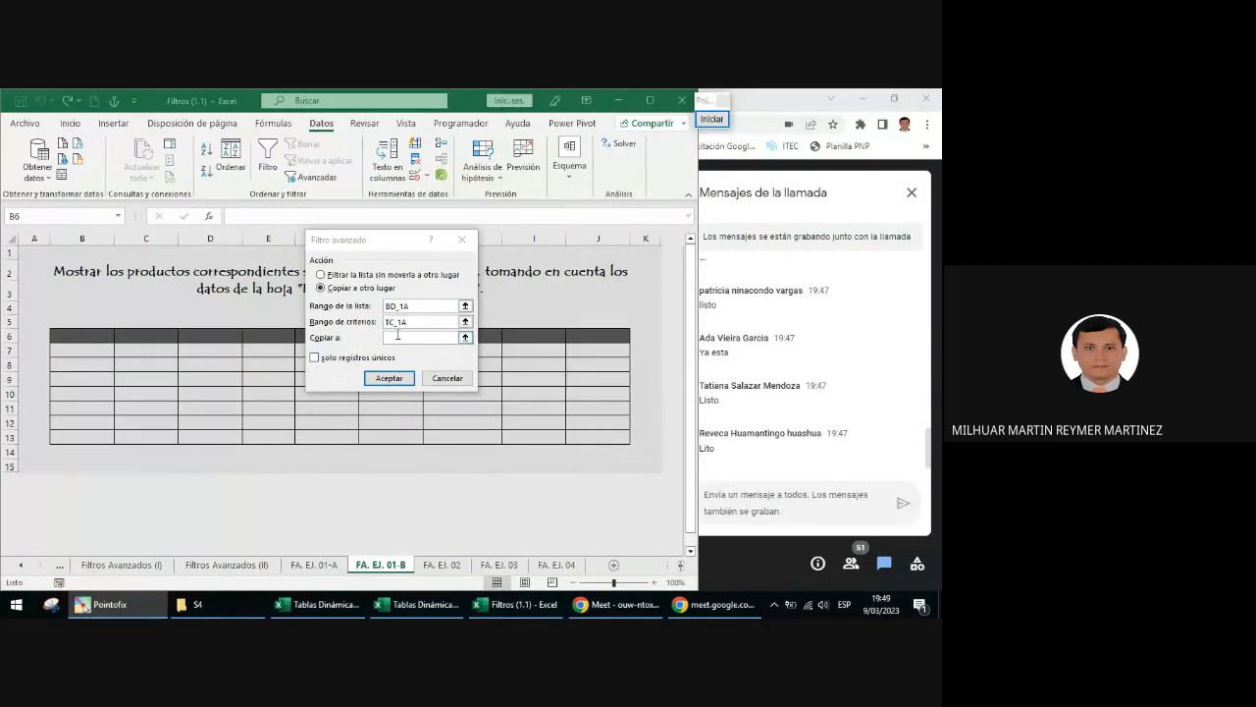
pyautogui.click(432, 338)
pyautogui.click(90, 334)
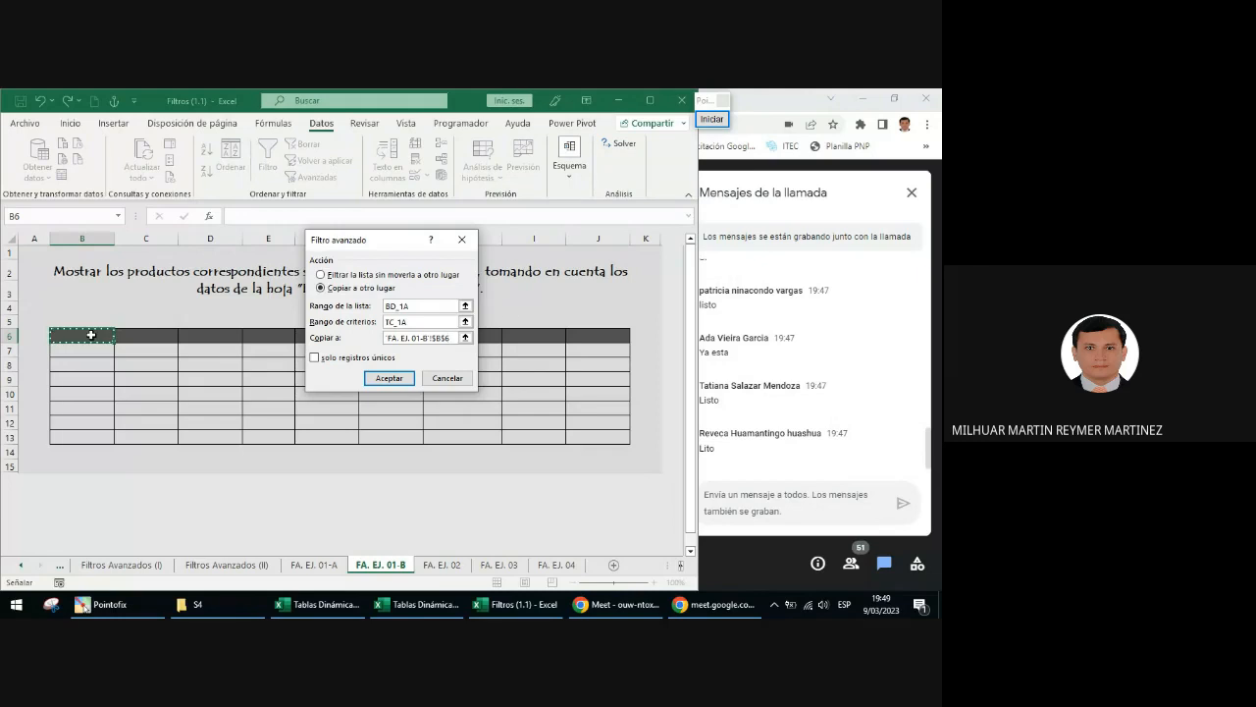
pyautogui.click(447, 379)
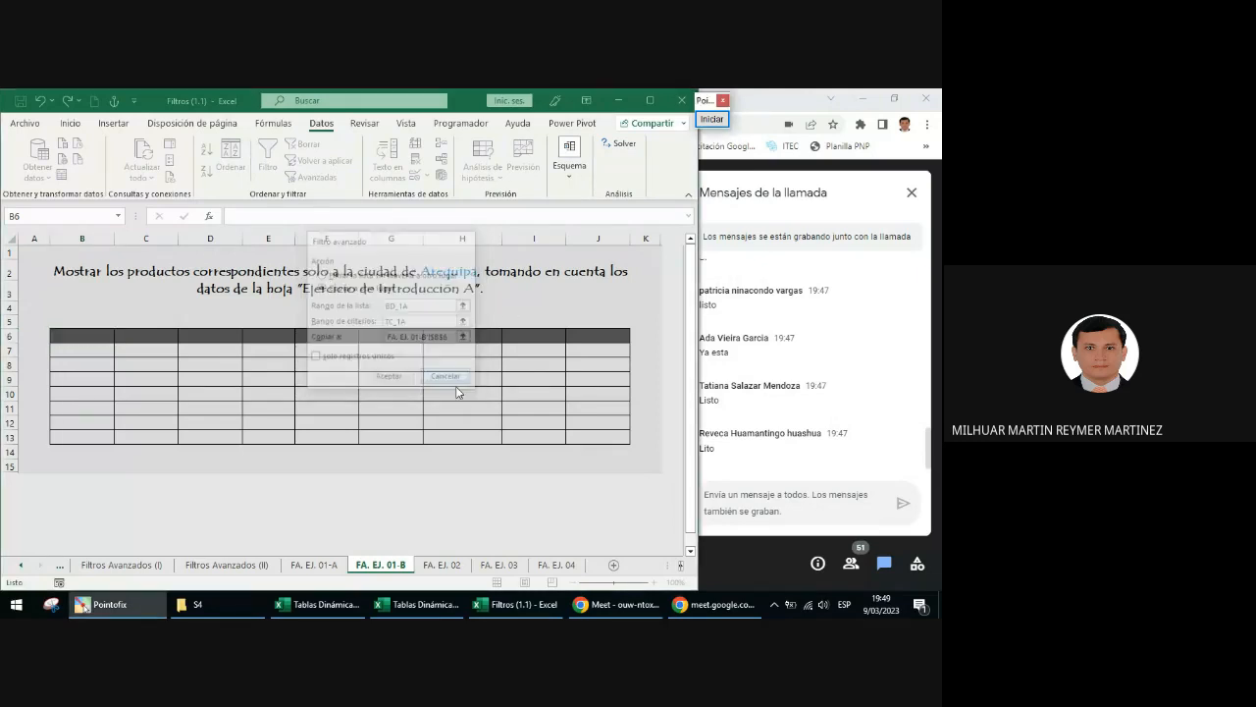
# - Run an advanced filter from cell B6 that copies to another location, with list range BD_1A, criteria range TC_1A and destination B6
pyautogui.click(99, 340)
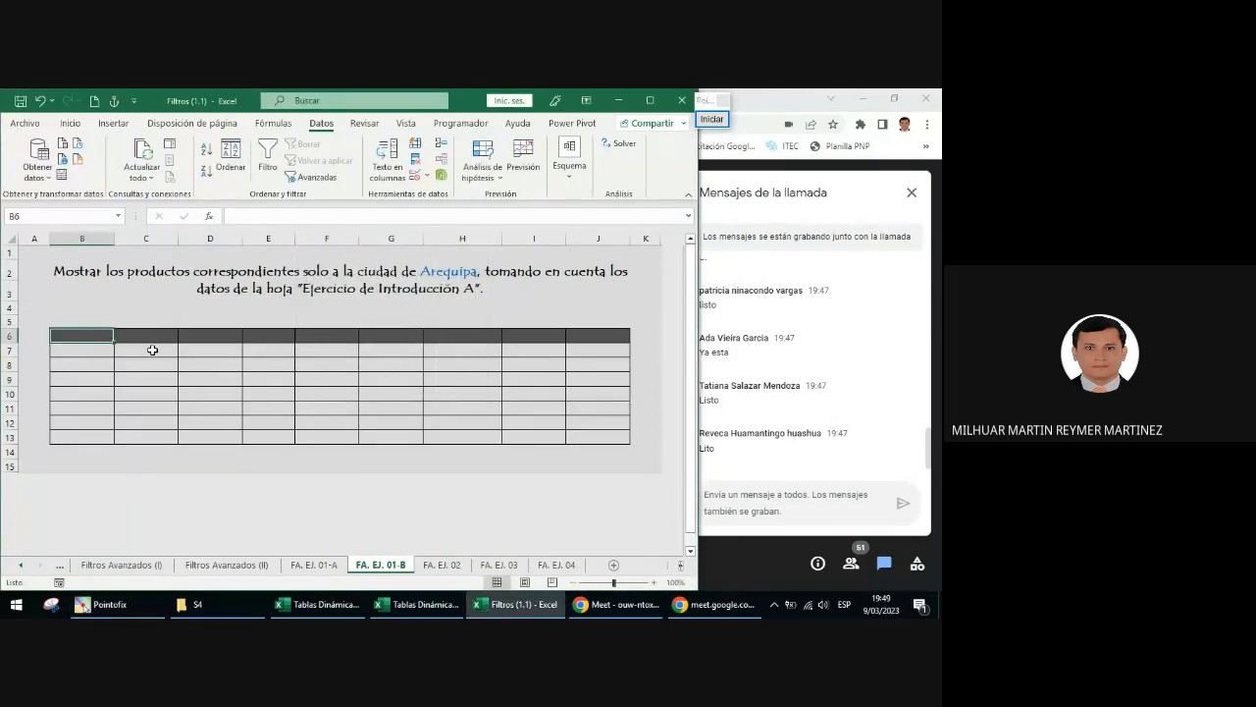
pyautogui.click(304, 187)
pyautogui.click(332, 288)
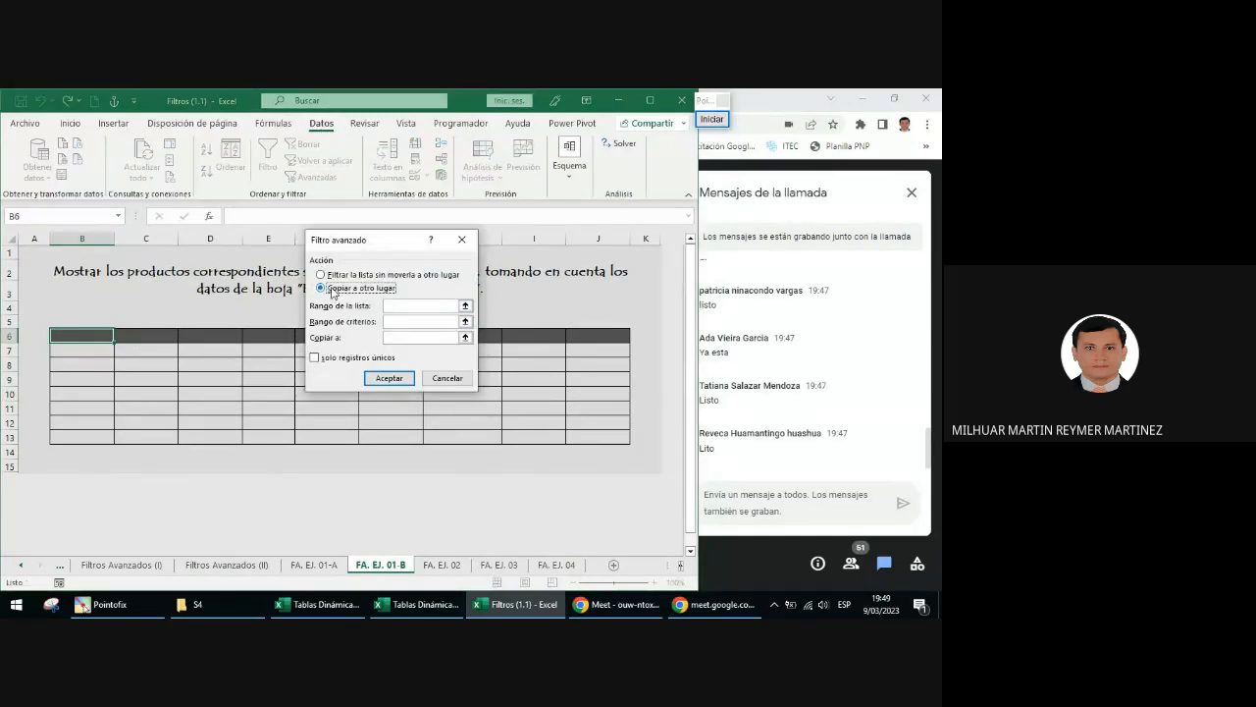
pyautogui.click(390, 307)
pyautogui.write('BD_1')
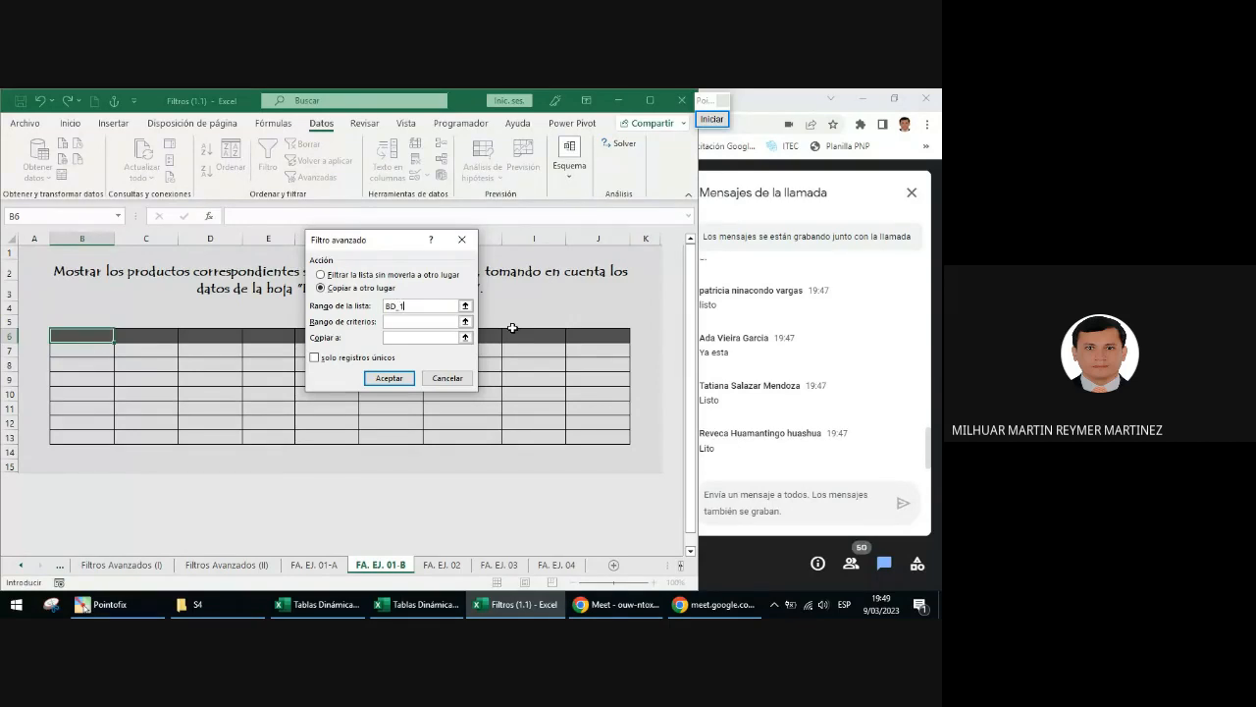
pyautogui.write('A')
pyautogui.press('Tab')
pyautogui.write('TC_1A')
pyautogui.click(395, 337)
pyautogui.click(98, 336)
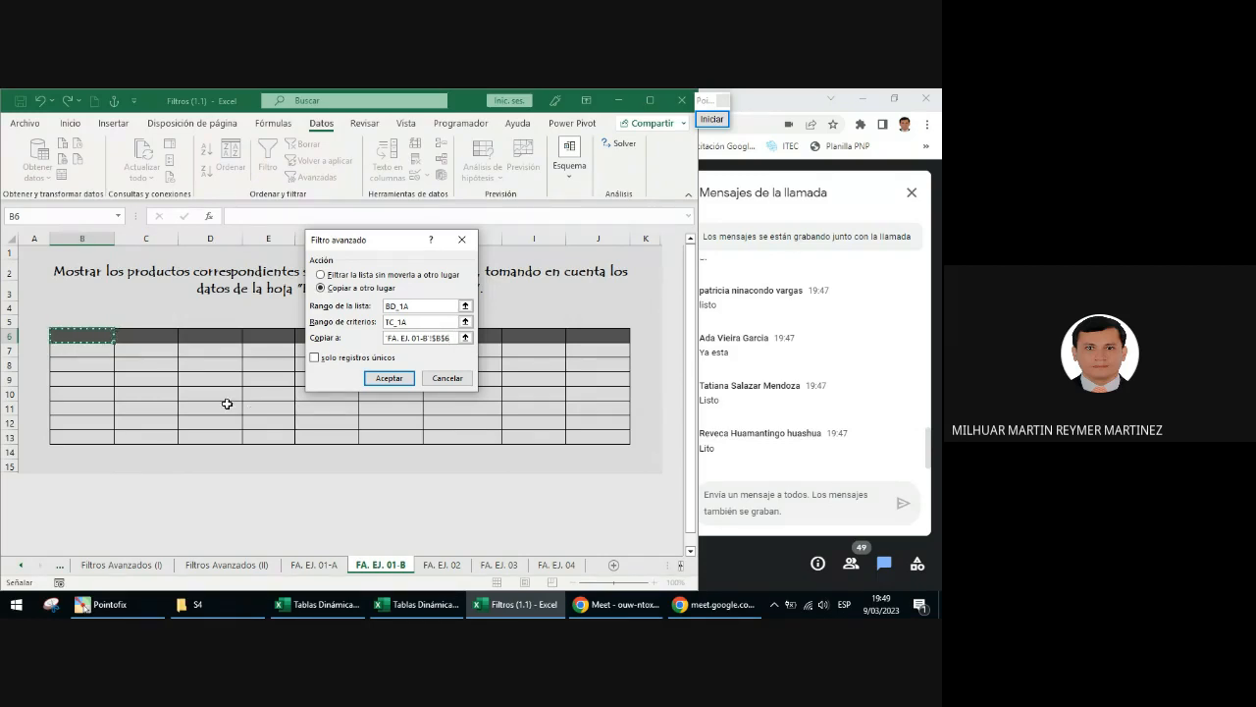
pyautogui.click(387, 379)
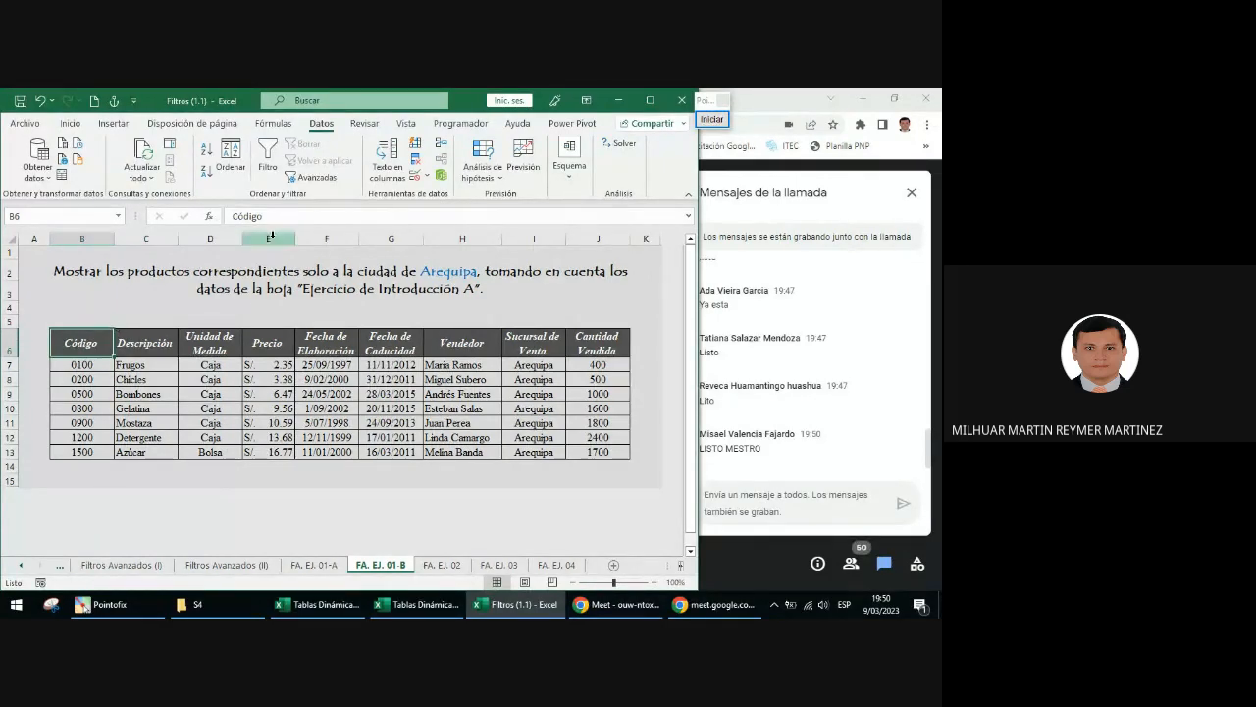
pyautogui.click(314, 187)
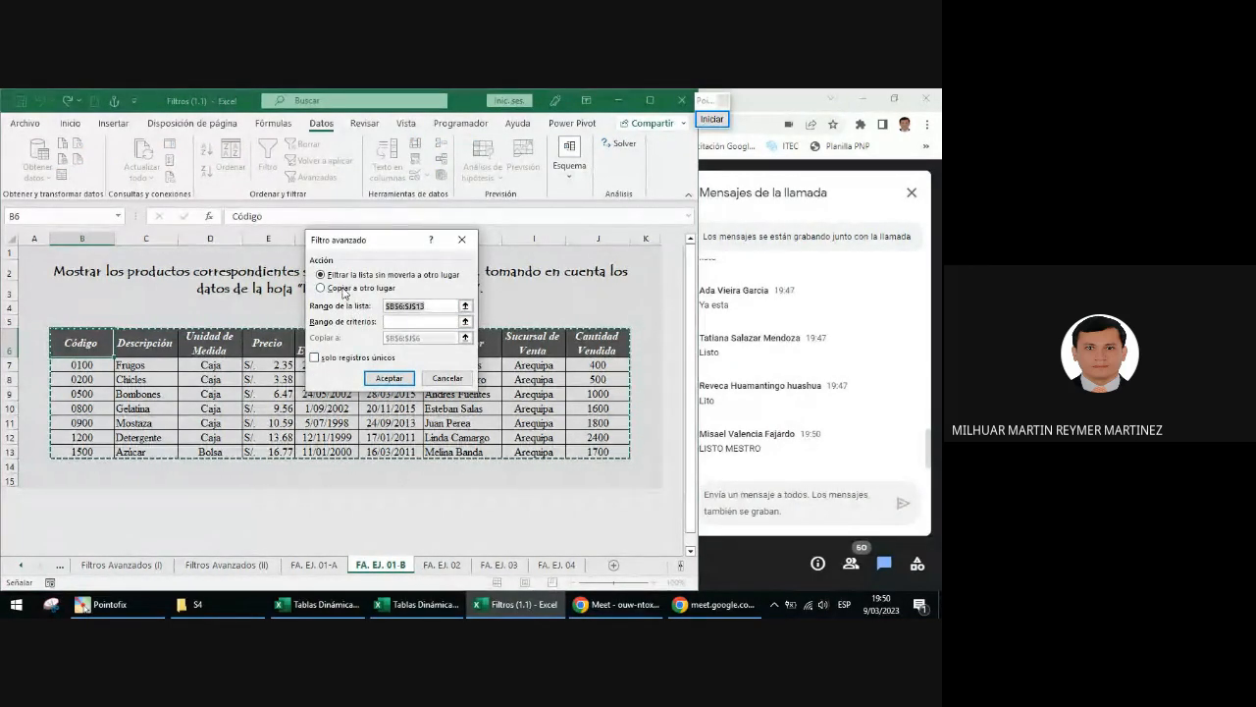
pyautogui.click(344, 289)
pyautogui.moveTo(434, 305); pyautogui.dragTo(368, 312)
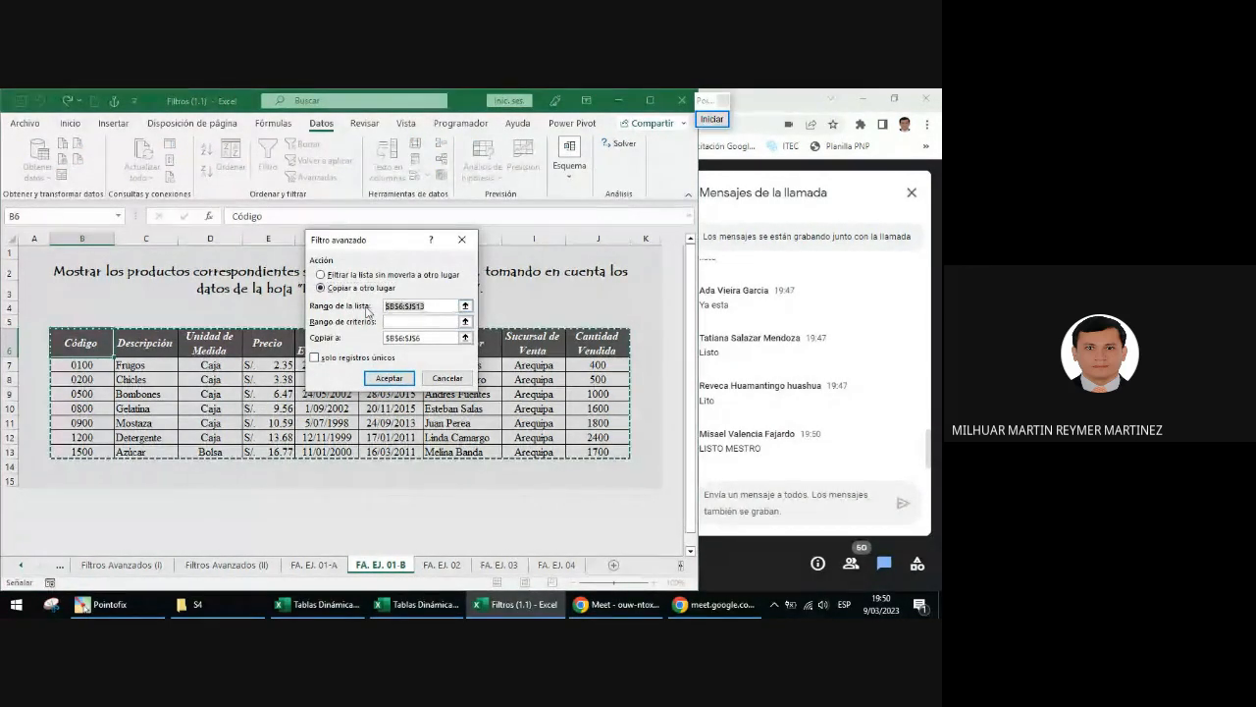
pyautogui.press('BackSpace')
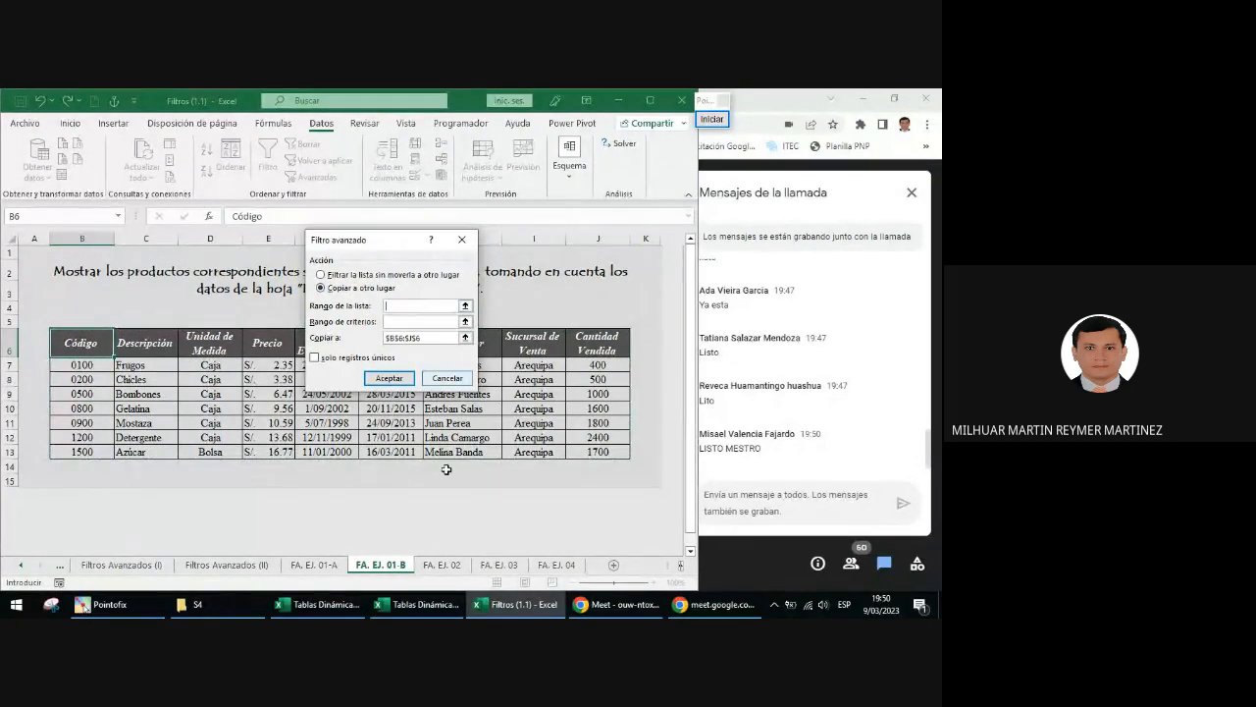
pyautogui.click(314, 568)
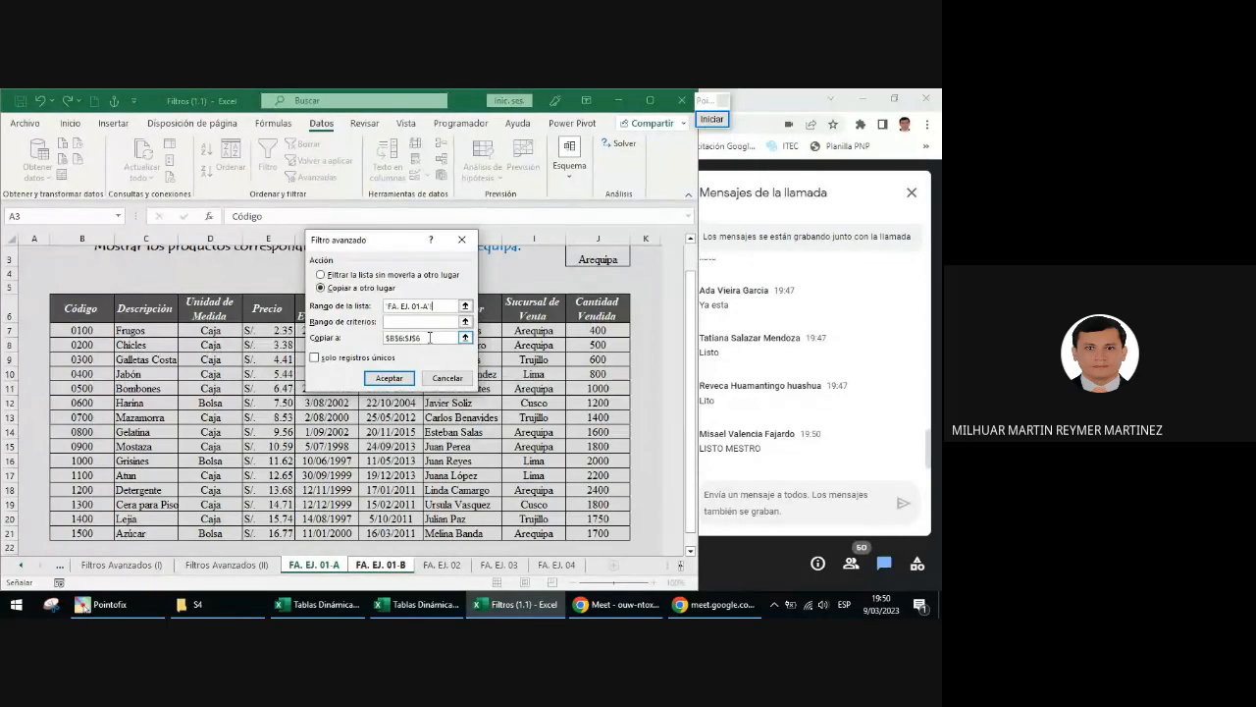
pyautogui.press('Return')
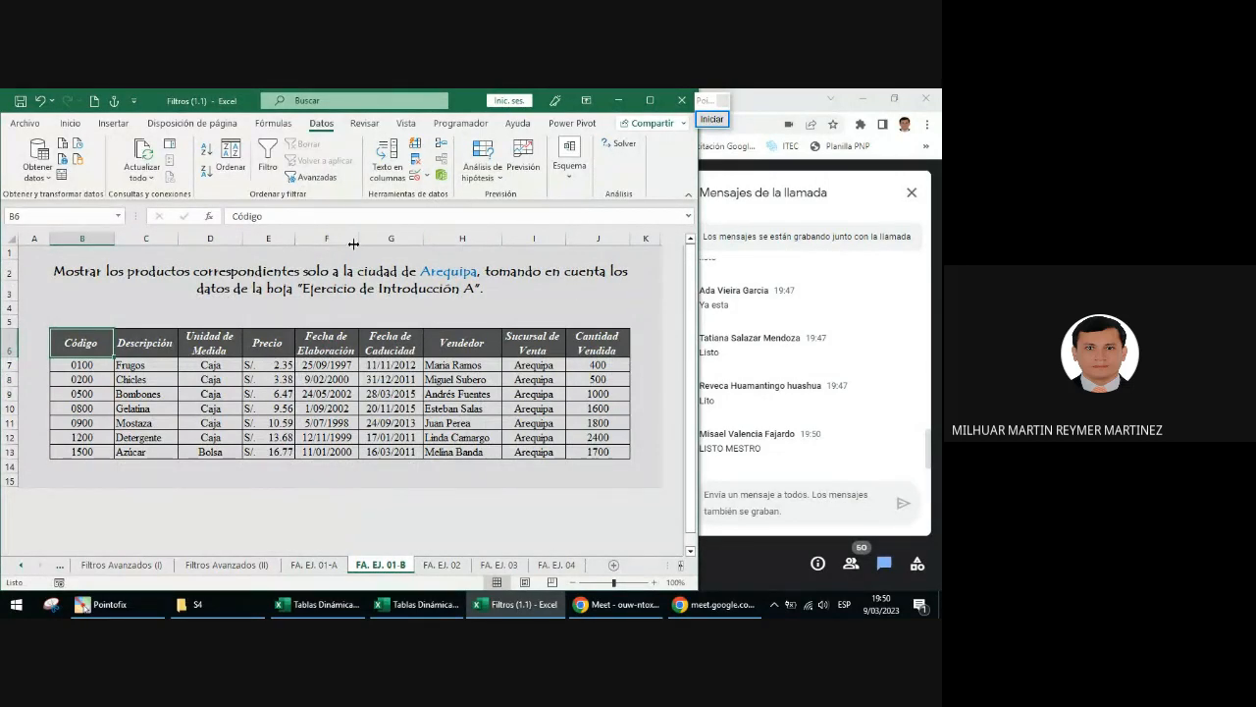
# - Select the criteria range J2:J3 and the product table B6:J21 on sheet FA. EJ. 01-A to check their range names
pyautogui.click(314, 564)
pyautogui.scroll(1, 581, 369)
pyautogui.moveTo(602, 271); pyautogui.dragTo(599, 293)
pyautogui.scroll(-1, 329, 412)
pyautogui.scroll(-1, 329, 412)
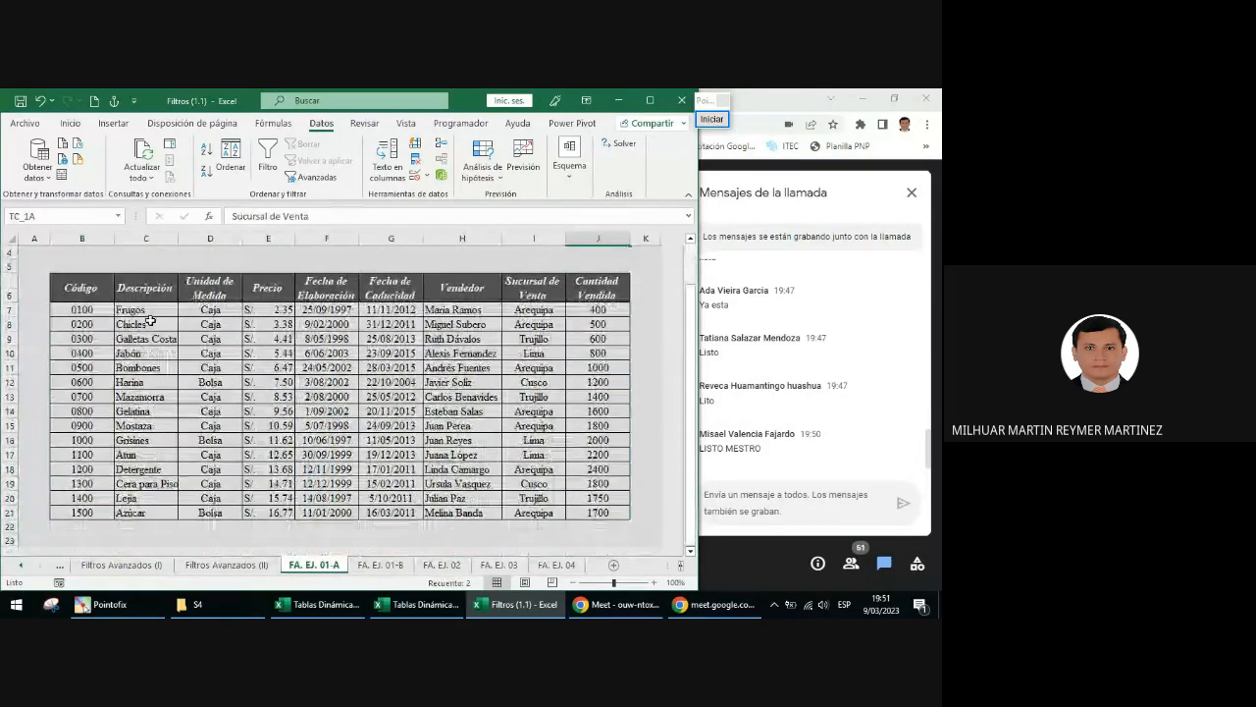
pyautogui.moveTo(82, 288); pyautogui.dragTo(589, 512)
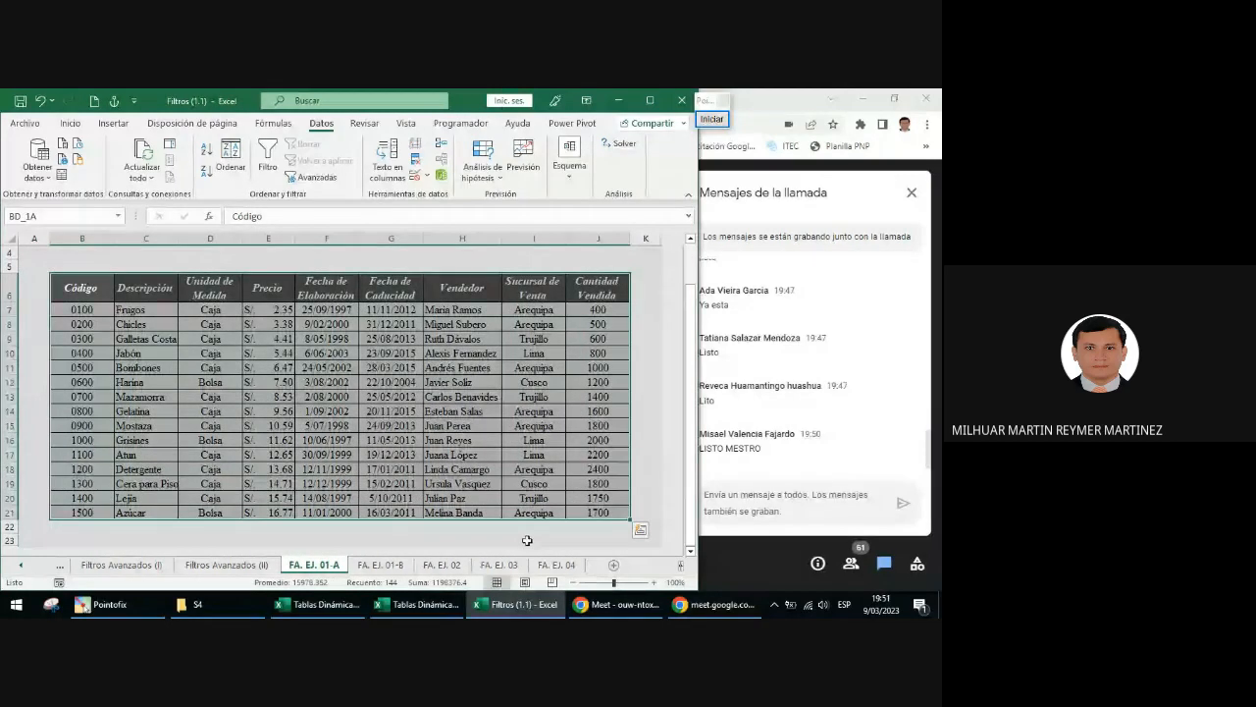
# - Rerun the advanced filter on sheet FA. EJ. 01-B with list range bd_1A and criteria range tc_1A, copying the results to cell B6
pyautogui.click(381, 565)
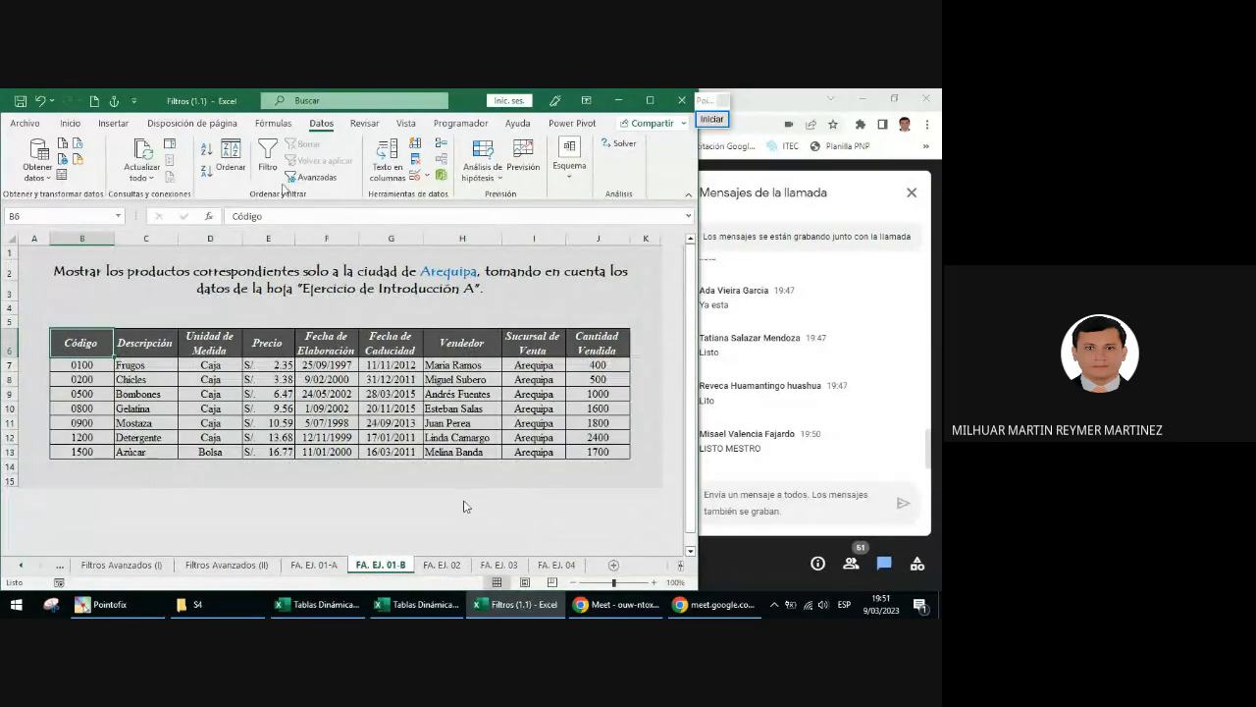
pyautogui.click(295, 179)
pyautogui.click(360, 288)
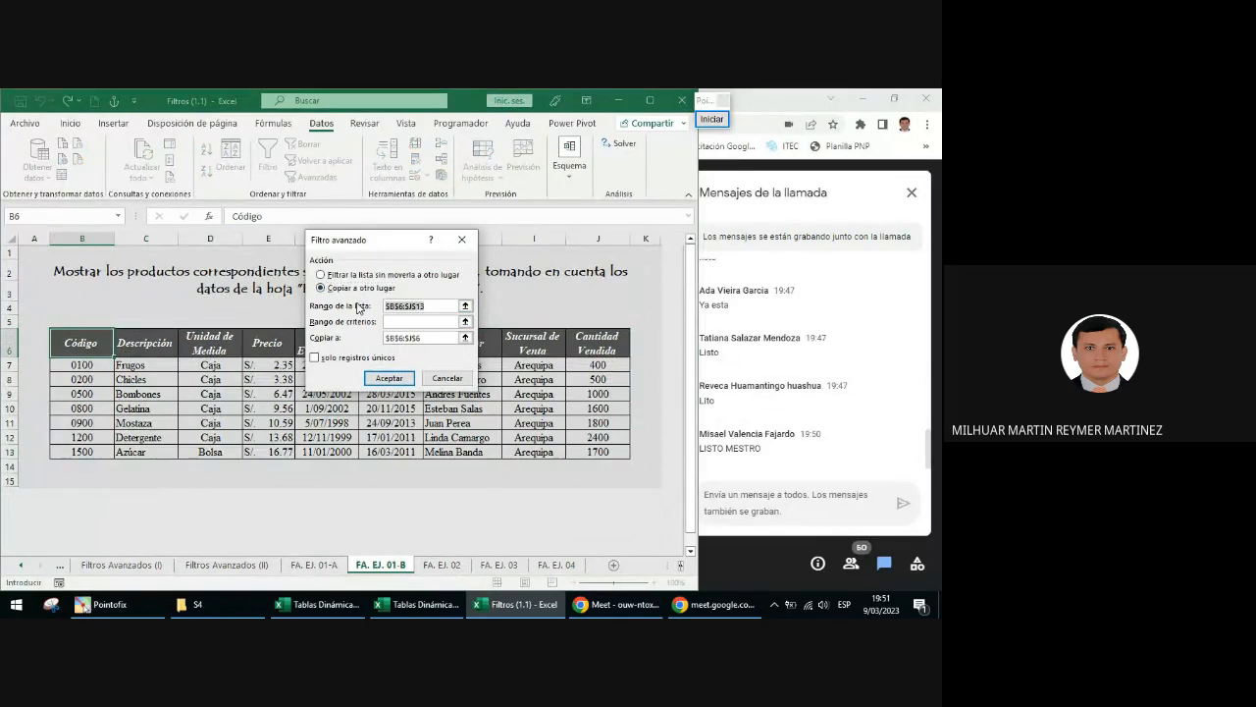
pyautogui.write('bd_1A')
pyautogui.press('Tab')
pyautogui.write('bc_1A')
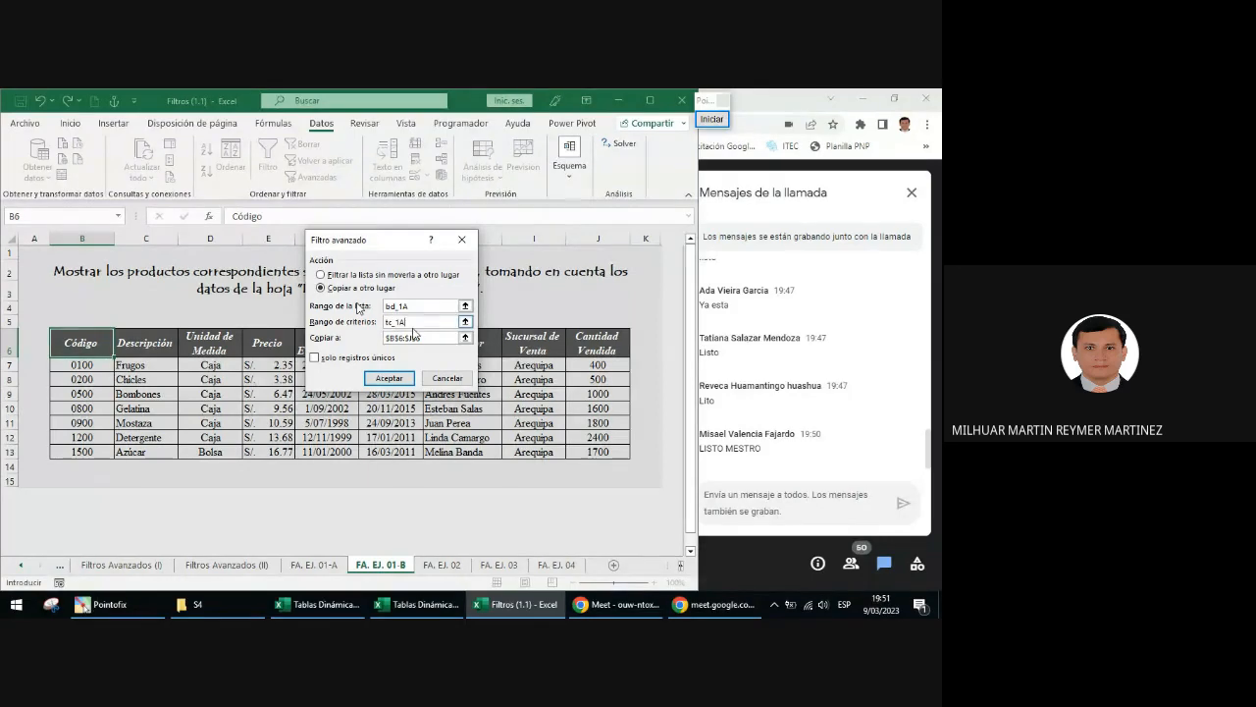
pyautogui.moveTo(421, 337); pyautogui.dragTo(385, 342)
pyautogui.click(86, 345)
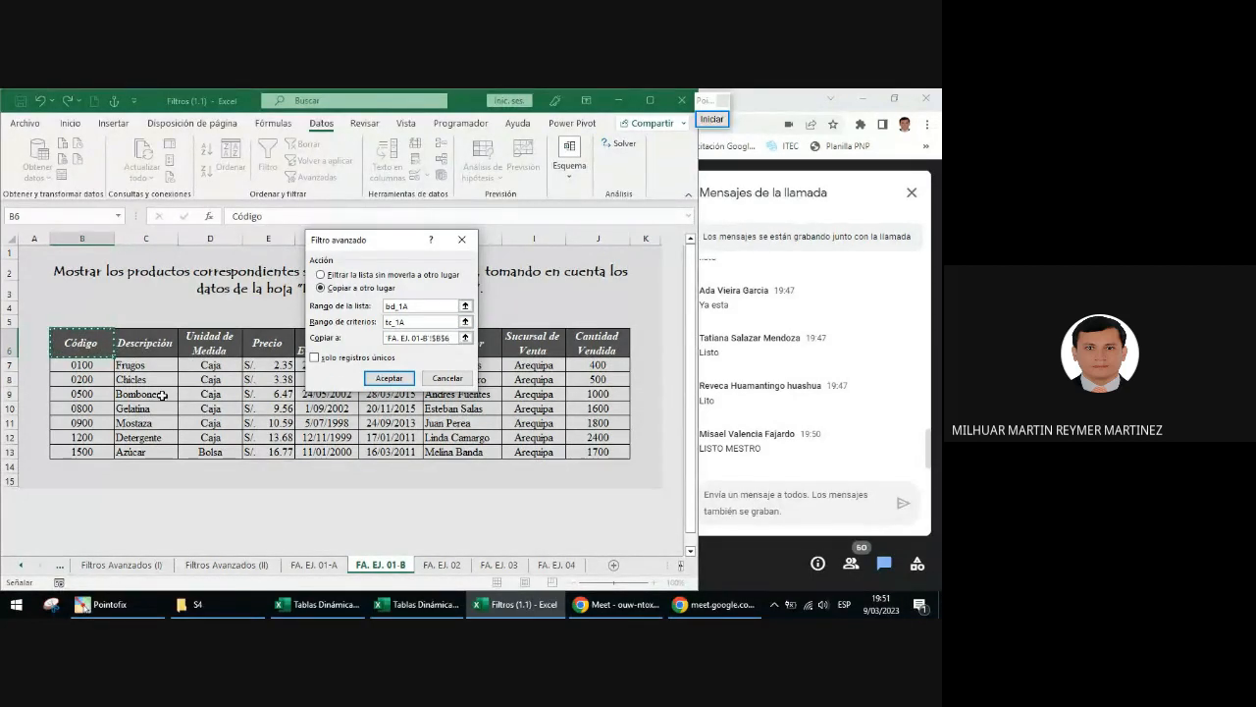
pyautogui.press('Return')
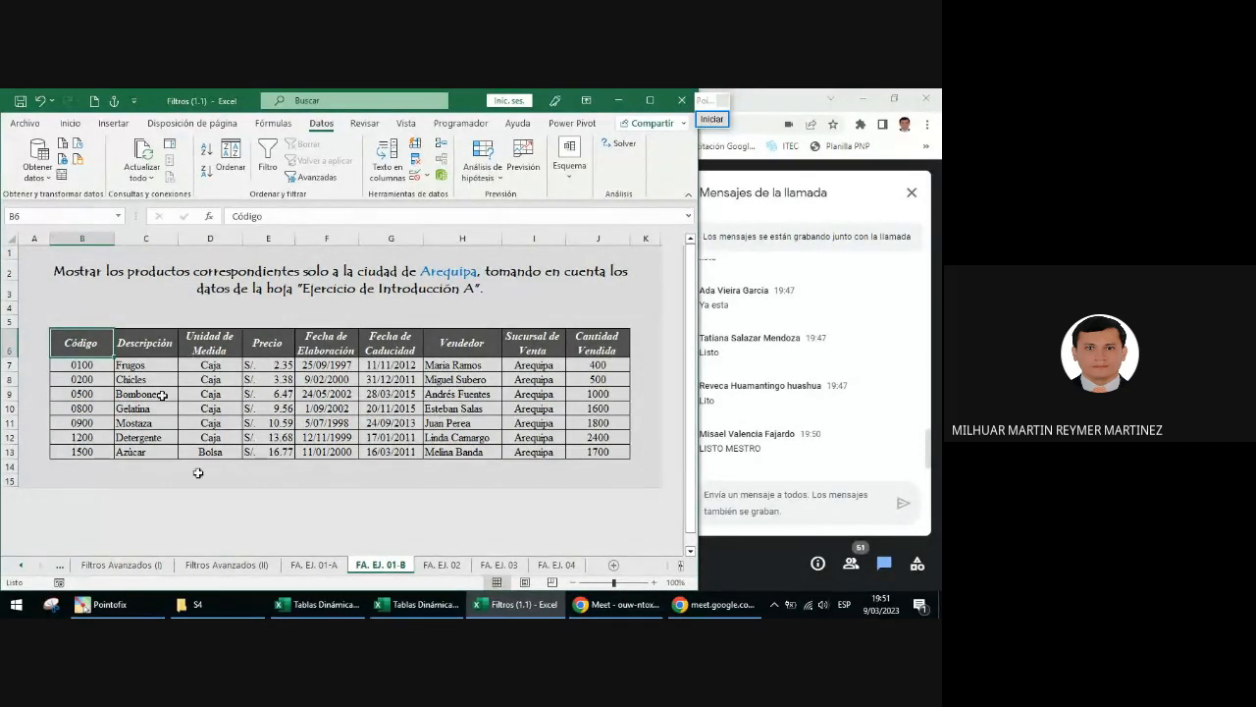
# - Compare the product table on sheet FA. EJ. 01-A with the filtered table B6:J13 on sheet FA. EJ. 01-B
pyautogui.click(318, 567)
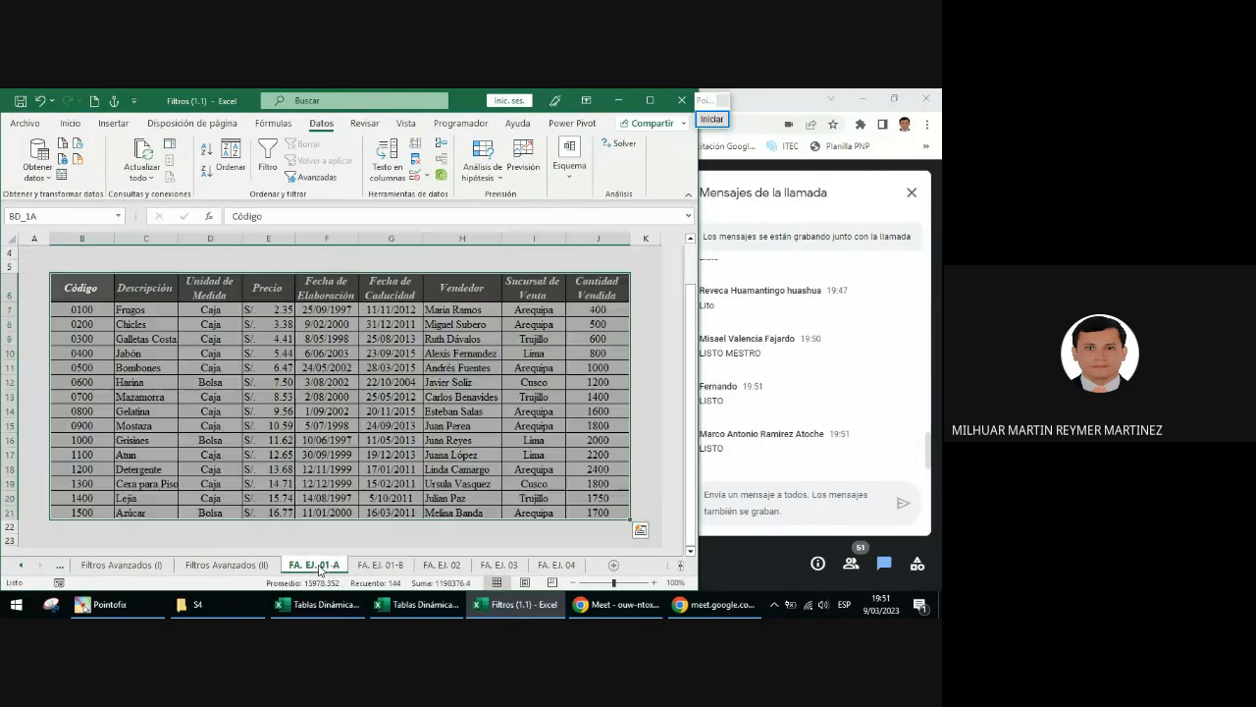
pyautogui.click(390, 309)
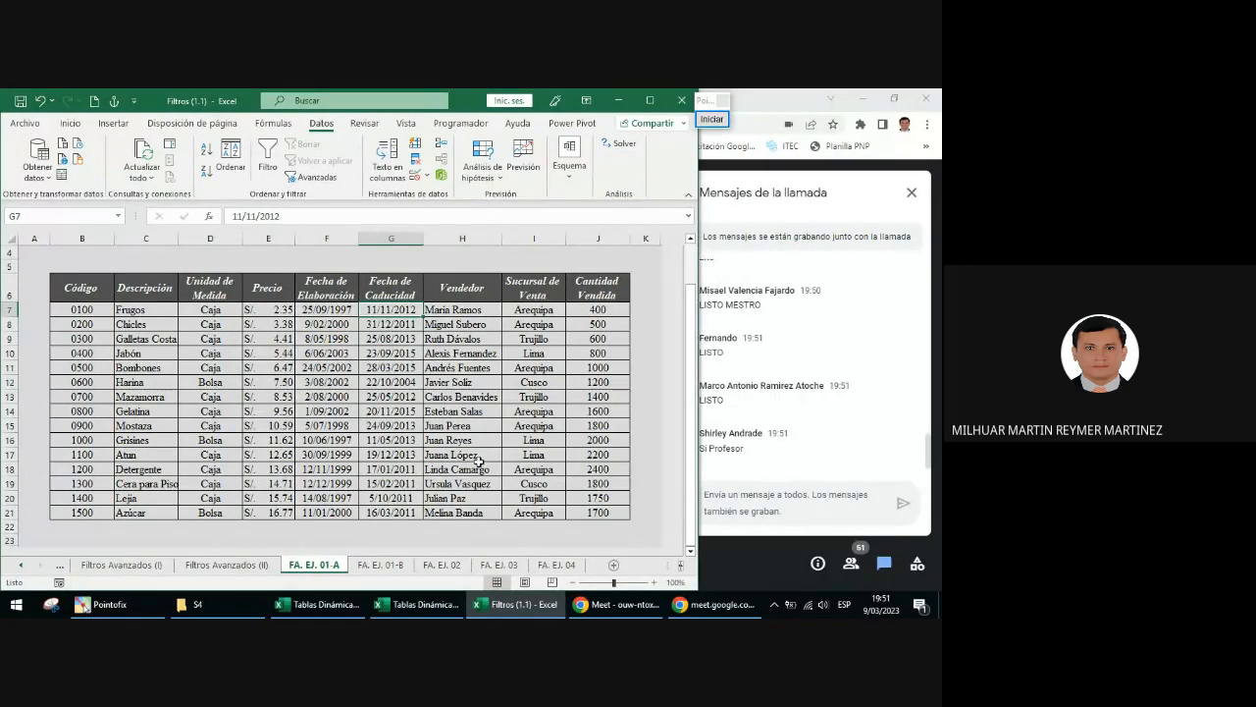
pyautogui.click(380, 564)
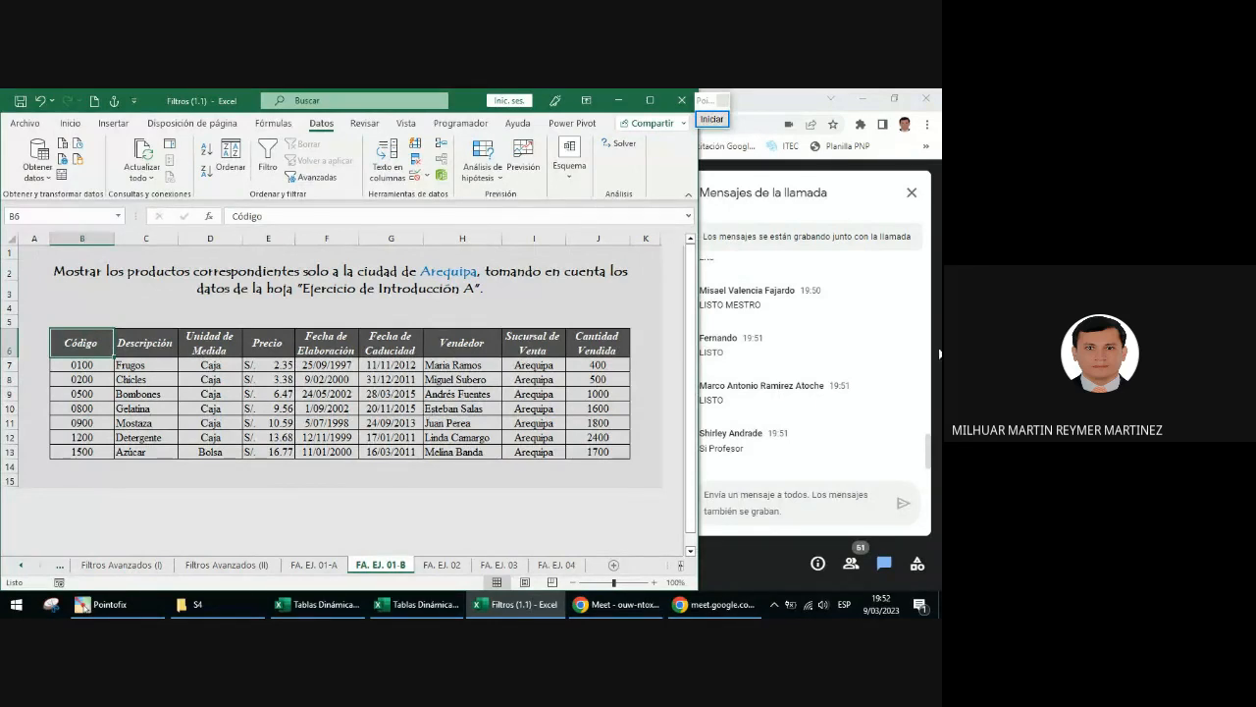
pyautogui.scroll(1, 850, 338)
pyautogui.scroll(1, 850, 338)
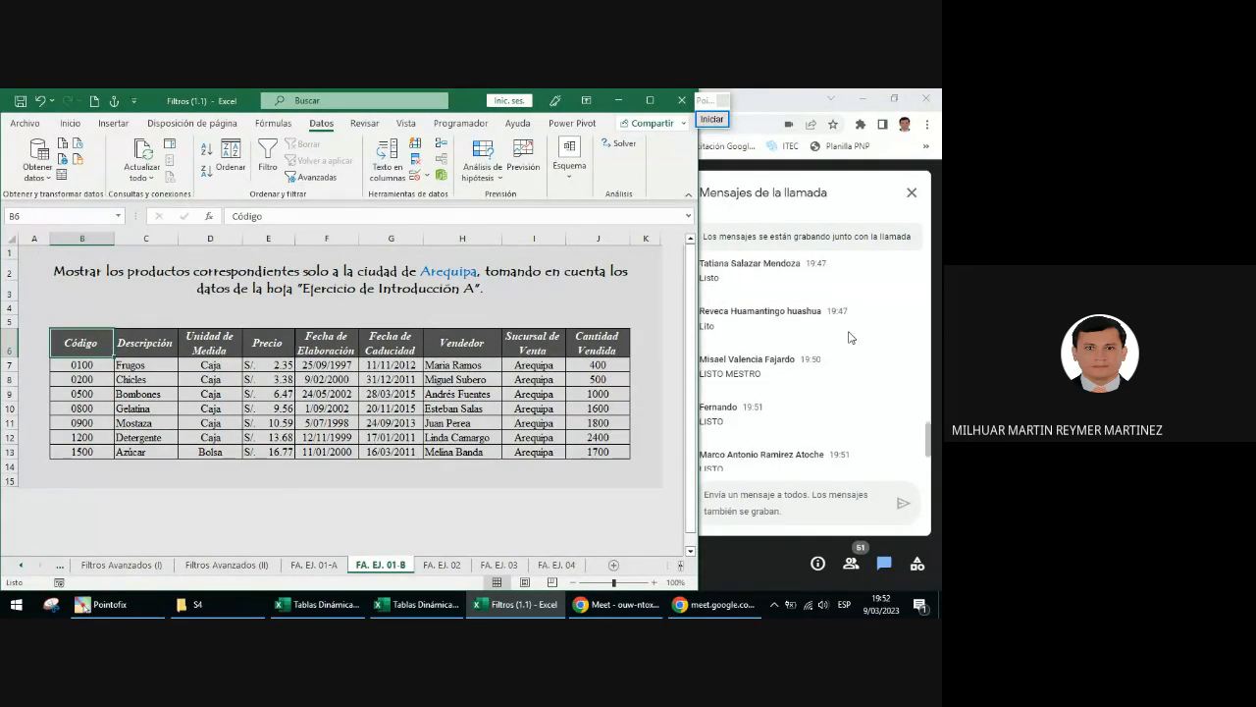
pyautogui.scroll(-2, 850, 337)
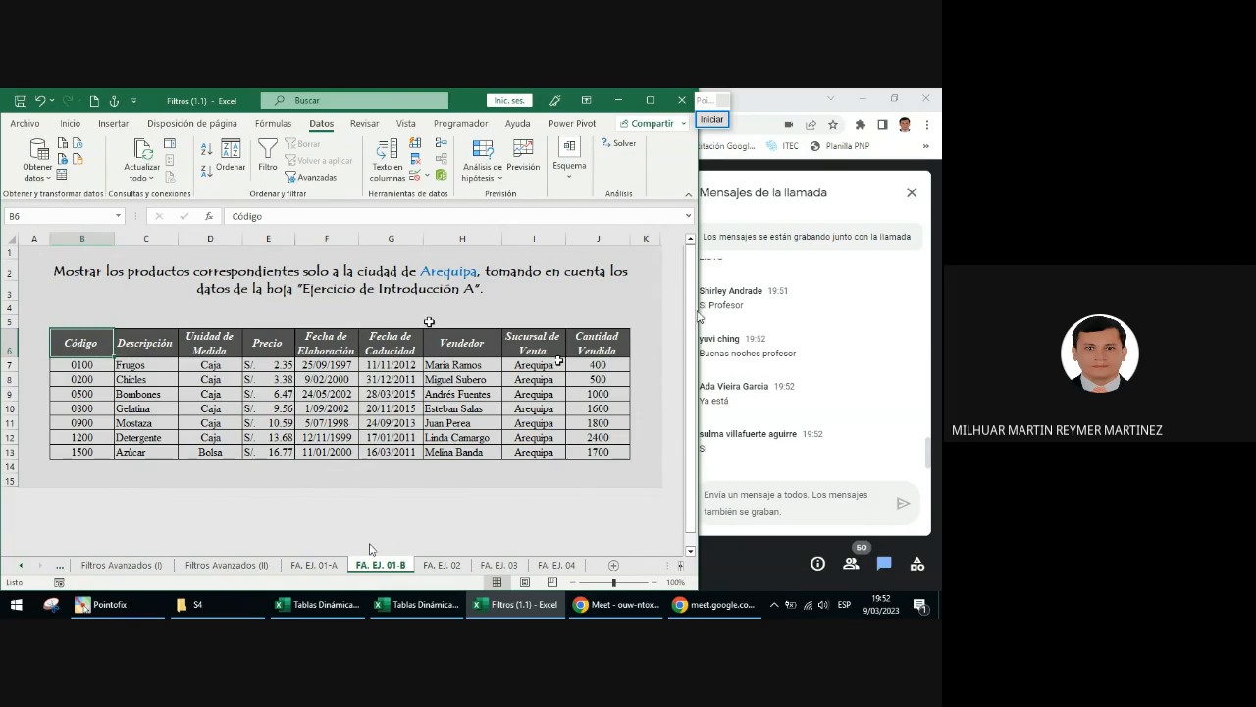
pyautogui.moveTo(81, 344); pyautogui.dragTo(598, 437)
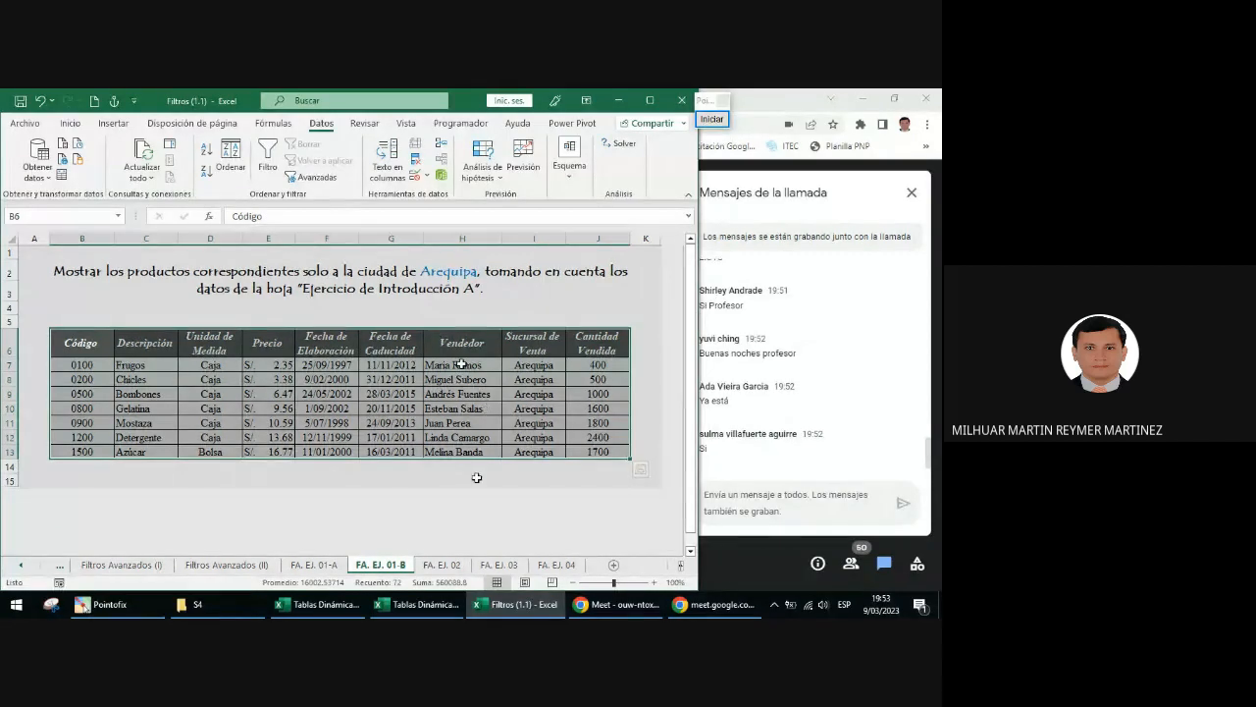
# - Open sheet FA. EJ. 02 and select the empty criteria grid K2:L4 beside the exercise title
pyautogui.click(443, 565)
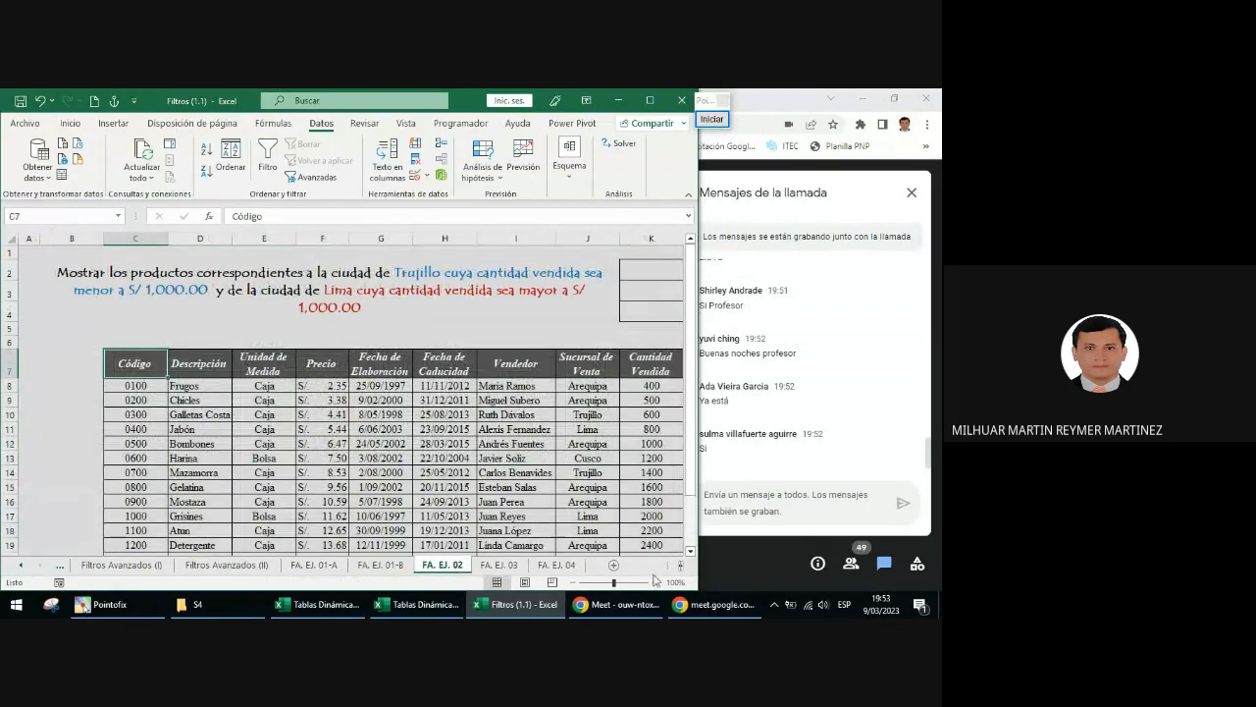
pyautogui.click(685, 567)
pyautogui.click(684, 567)
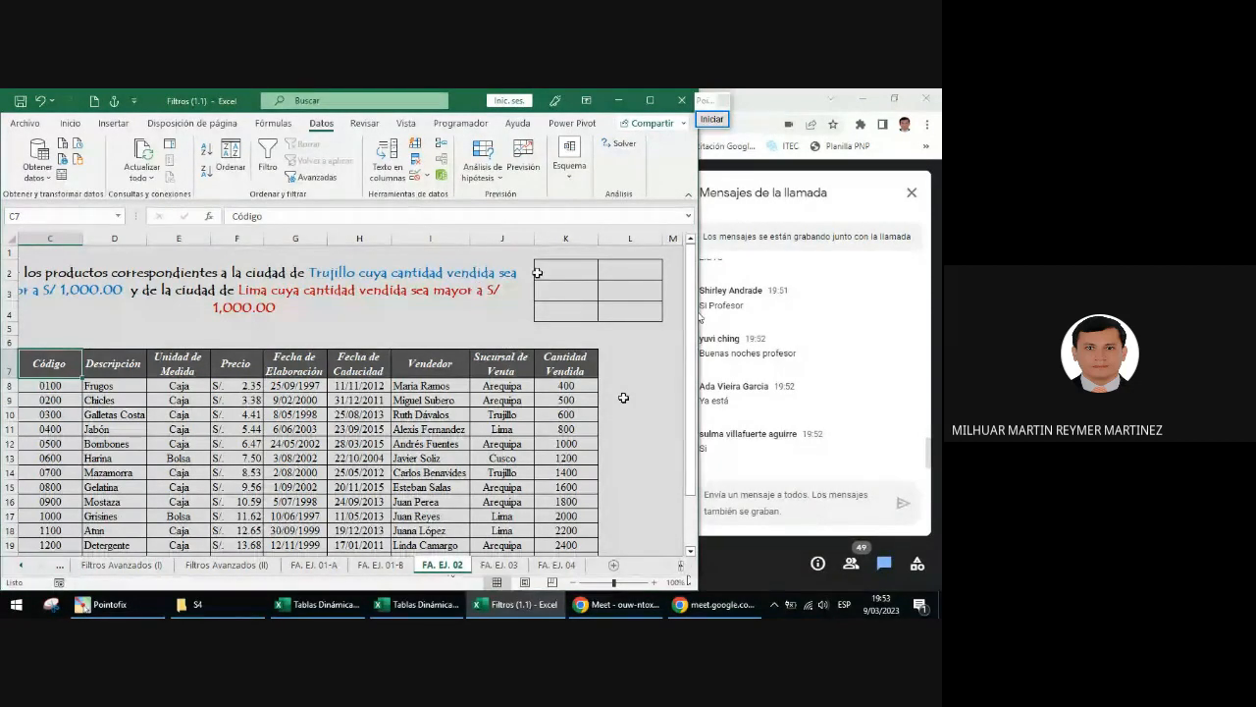
pyautogui.moveTo(579, 267); pyautogui.dragTo(603, 303)
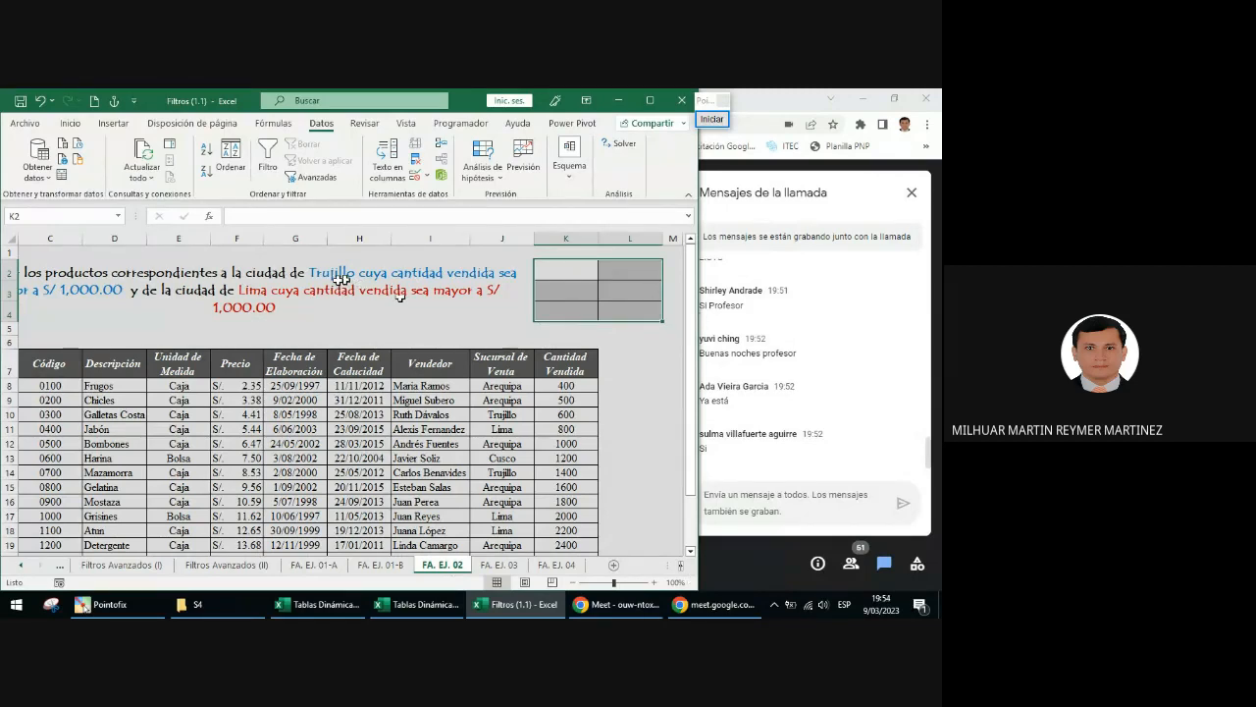
# - Outline the Sucursal de Venta header in green and the Cantidad Vendida header in orange with Pointofix, then end the annotation
pyautogui.click(711, 118)
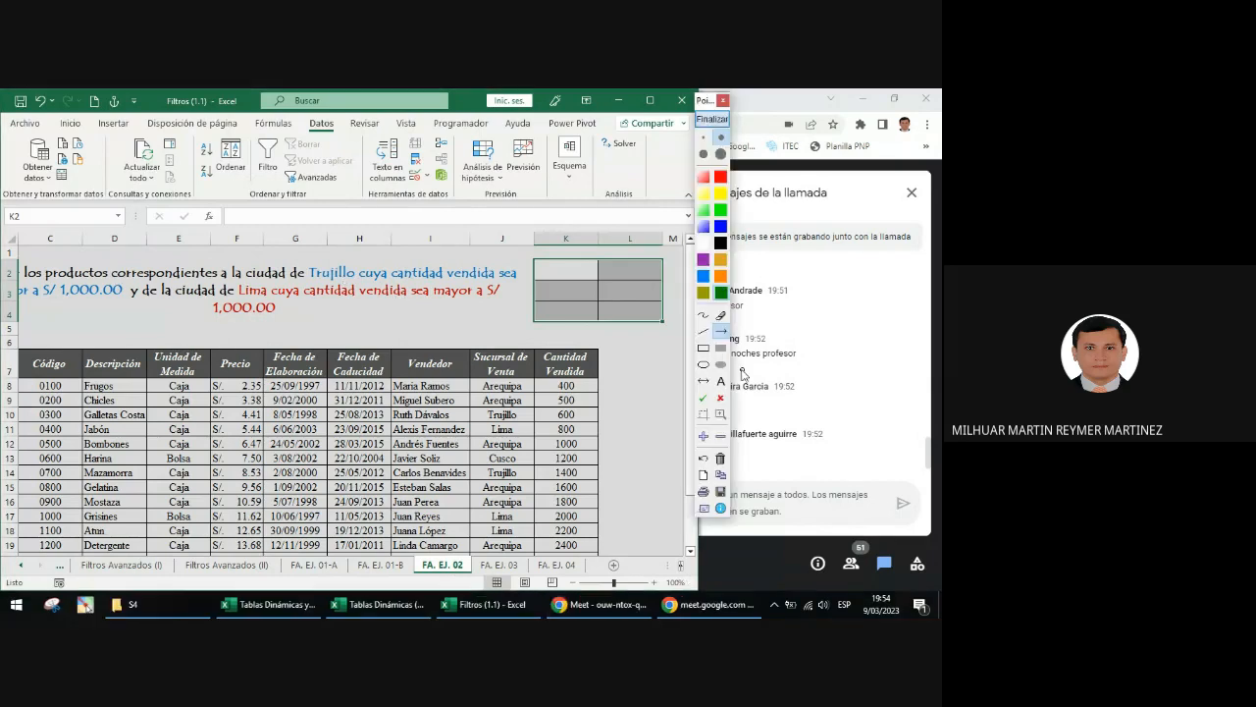
pyautogui.click(703, 347)
pyautogui.moveTo(462, 346); pyautogui.dragTo(531, 383)
pyautogui.click(720, 276)
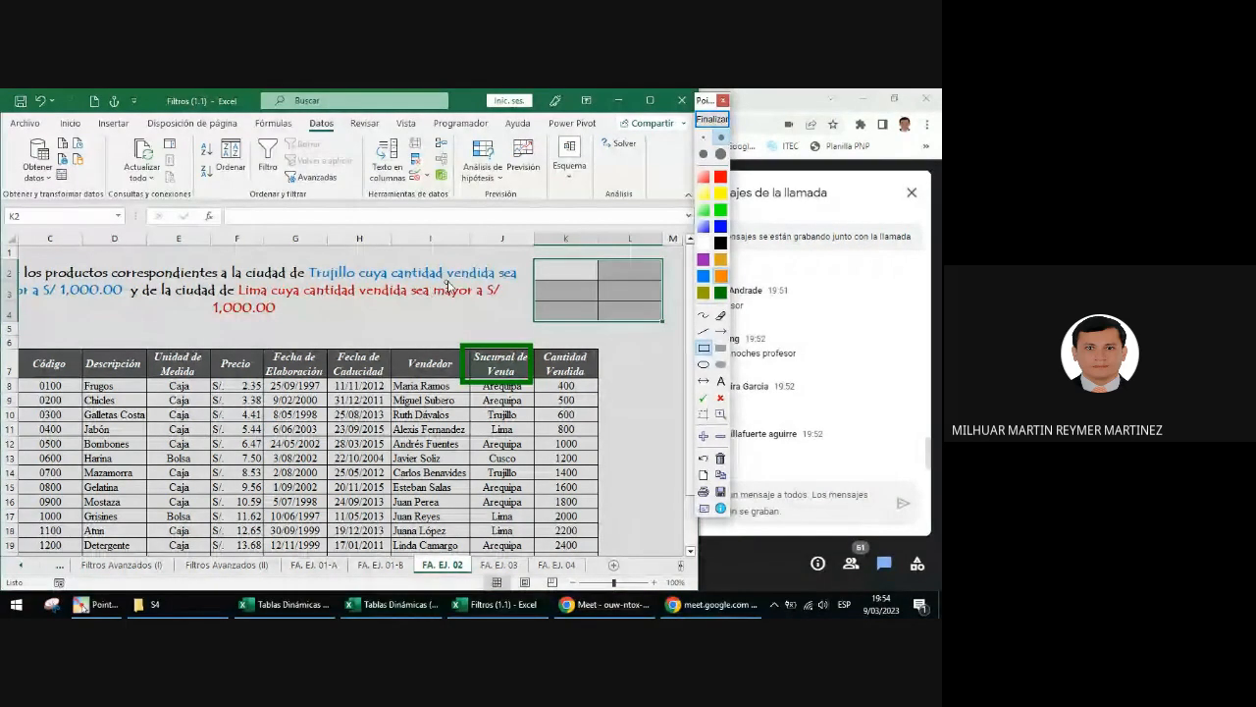
pyautogui.moveTo(538, 342); pyautogui.dragTo(594, 386)
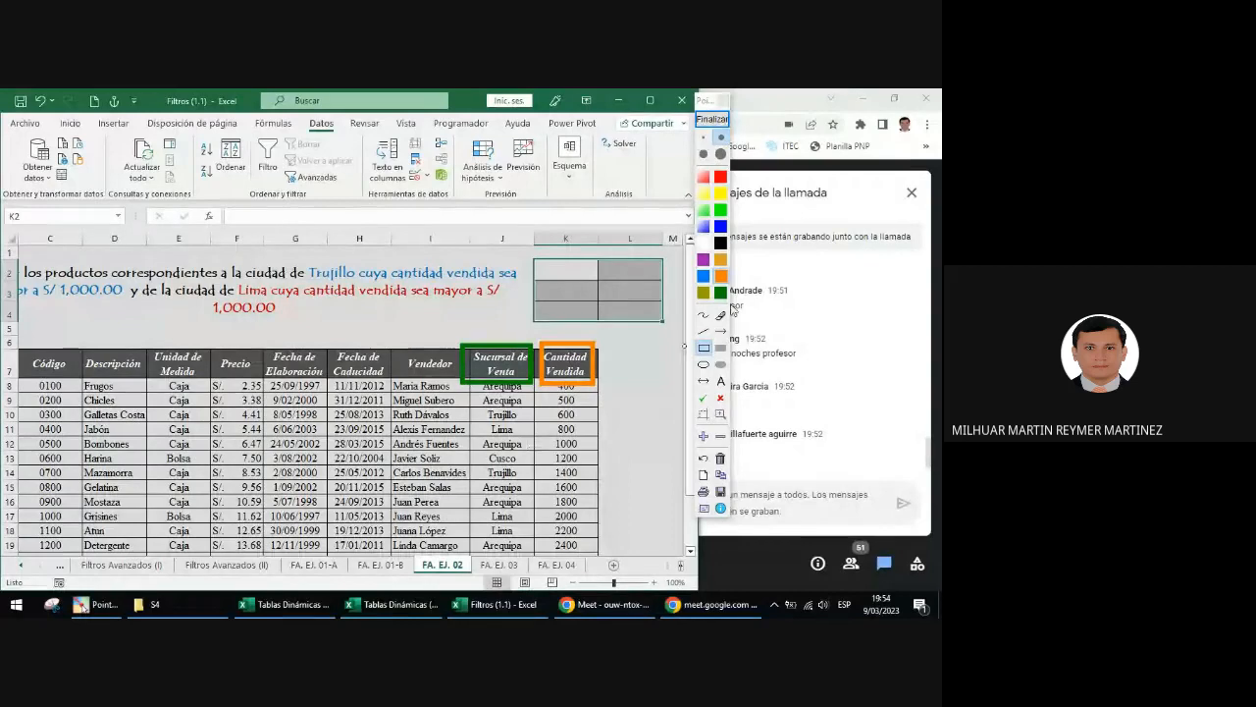
pyautogui.click(712, 119)
pyautogui.click(650, 270)
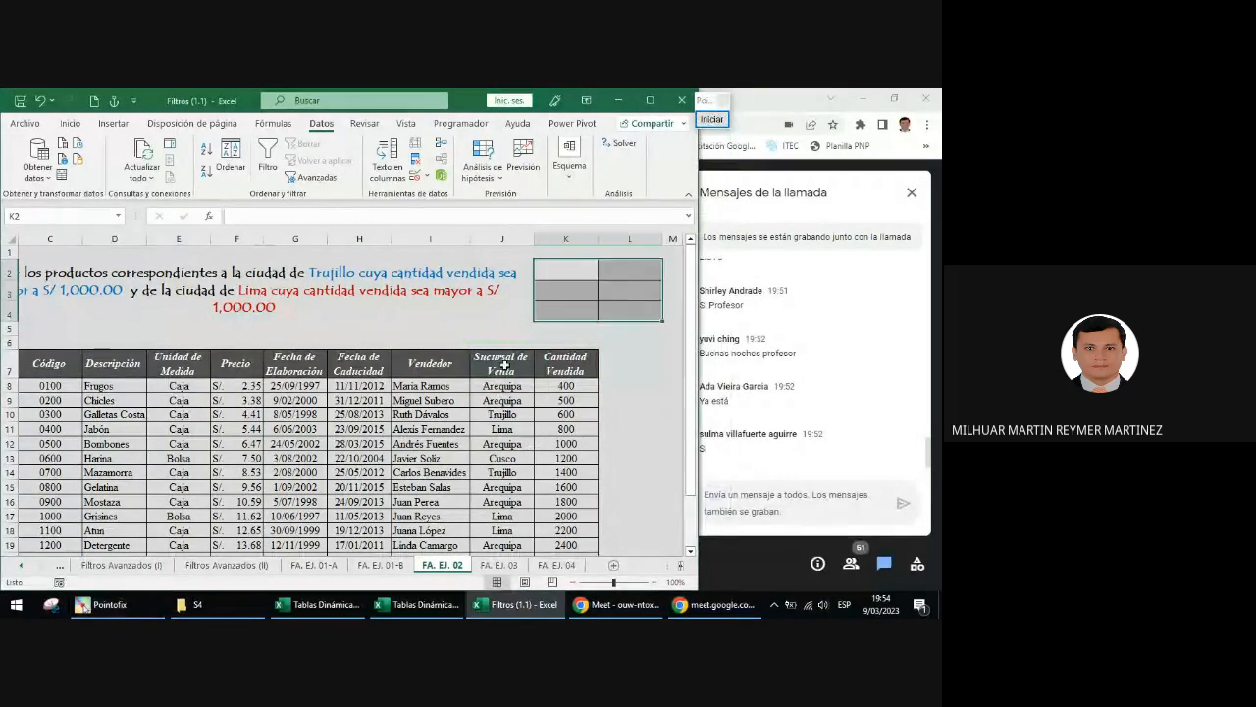
# - Copy the Sucursal de Venta and Cantidad Vendida headers from J7:K7 into K2:L2 of the criteria grid
pyautogui.moveTo(502, 364); pyautogui.dragTo(571, 373)
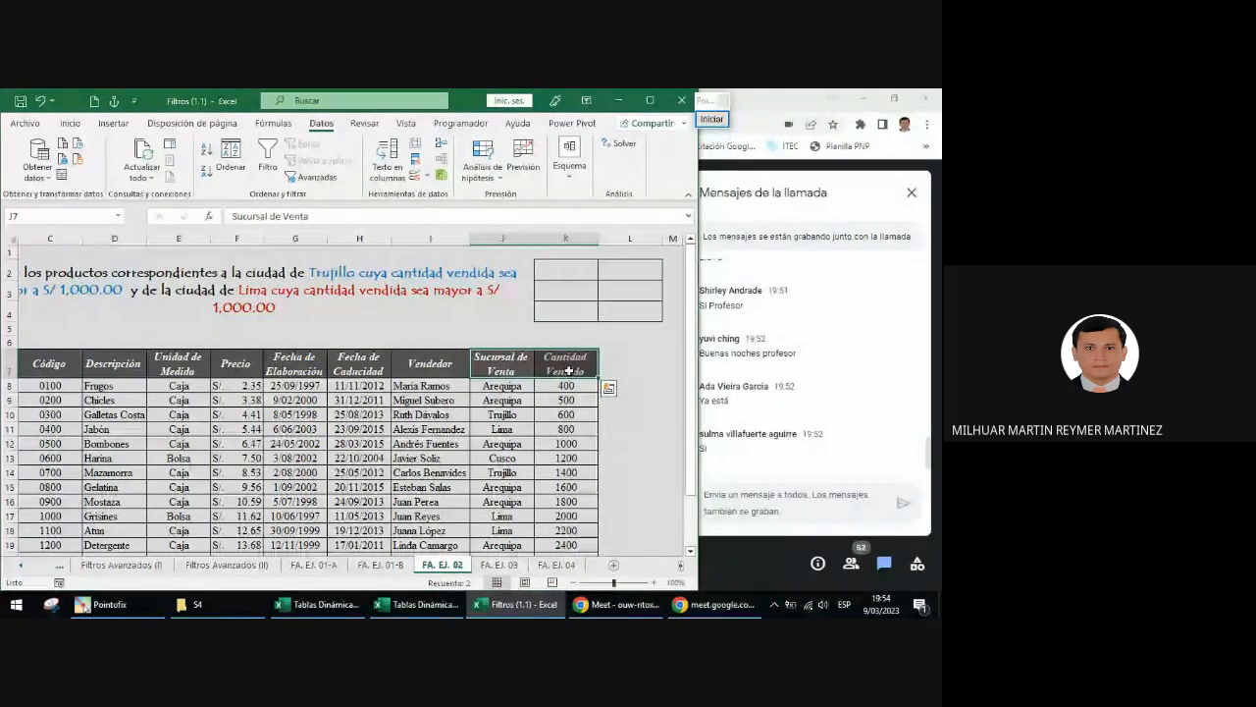
pyautogui.hotkey('ctrl', 'c')
pyautogui.click(580, 272)
pyautogui.hotkey('ctrl', 'v')
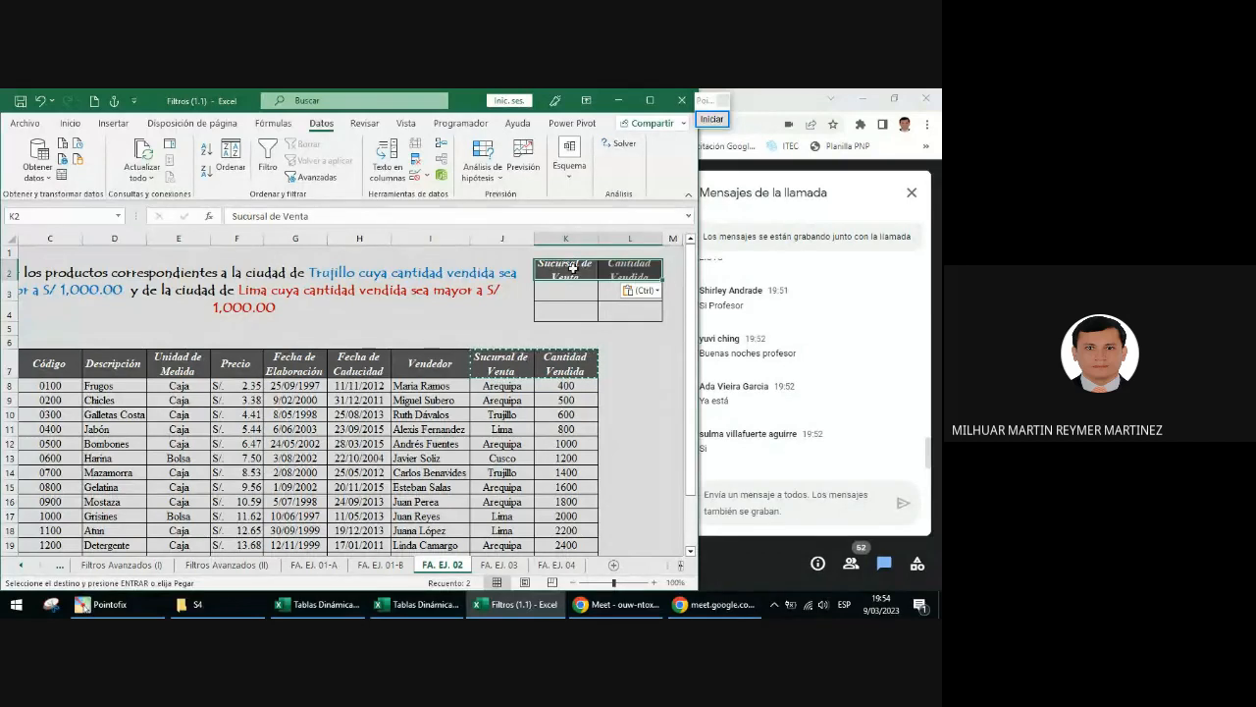
pyautogui.moveTo(505, 365); pyautogui.dragTo(561, 361)
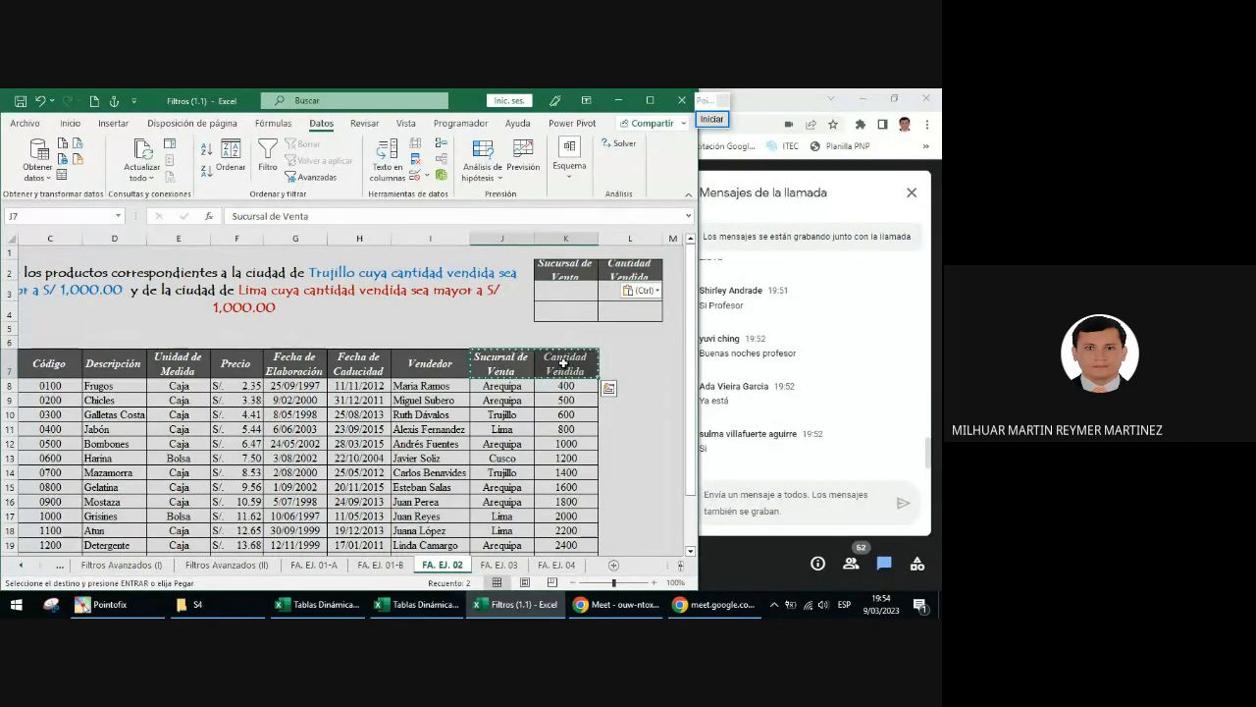
pyautogui.moveTo(583, 274); pyautogui.dragTo(628, 272)
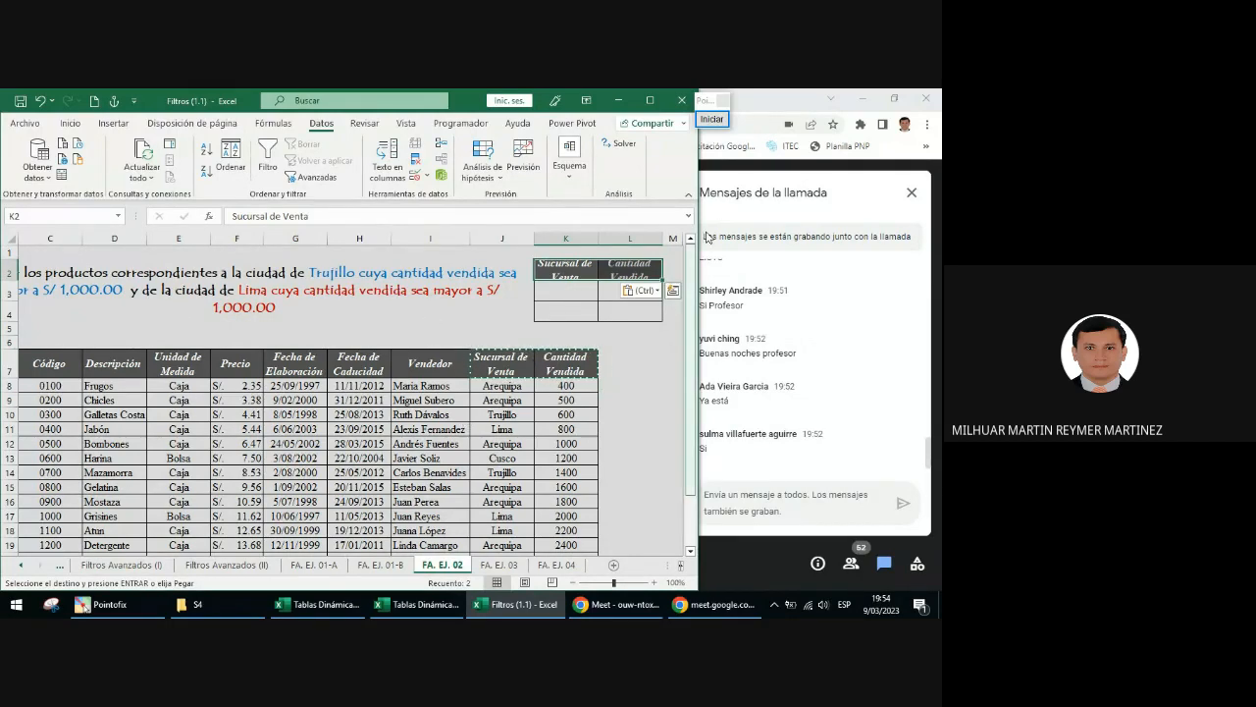
# - Circle the Trujillo and Lima cells J10:J11 with an orange Pointofix ellipse, then end the annotation
pyautogui.click(712, 119)
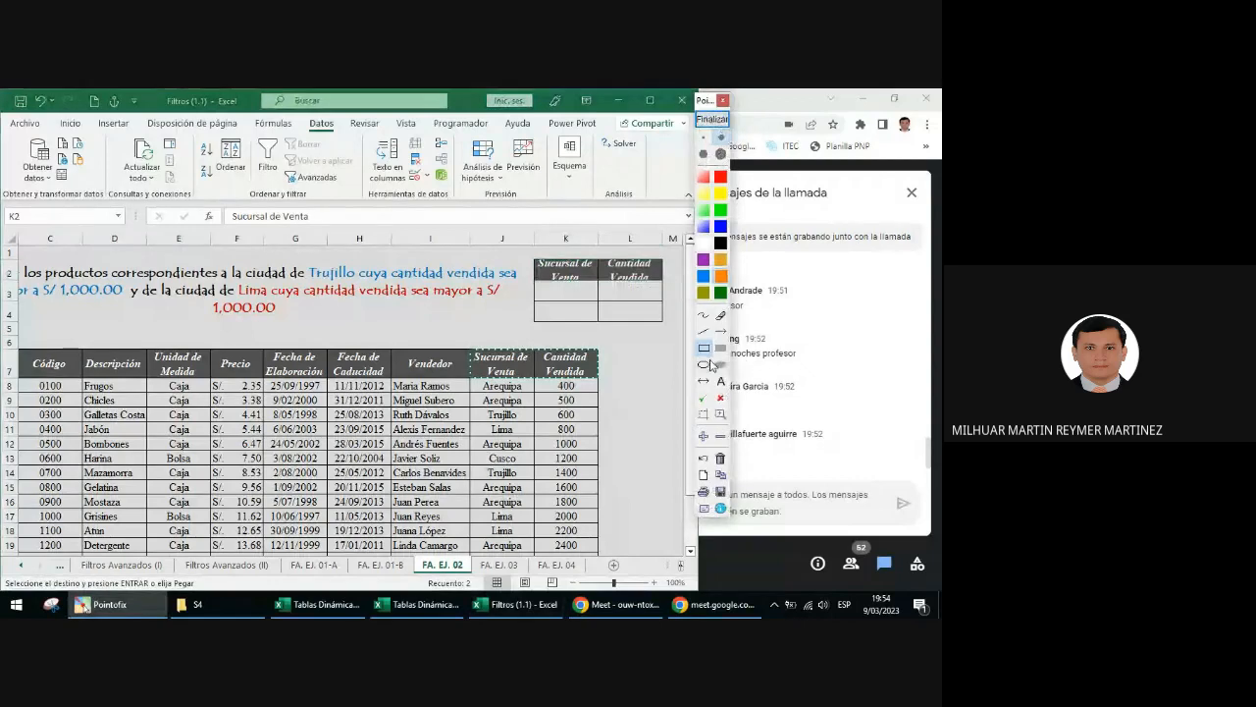
pyautogui.moveTo(473, 405); pyautogui.dragTo(535, 435)
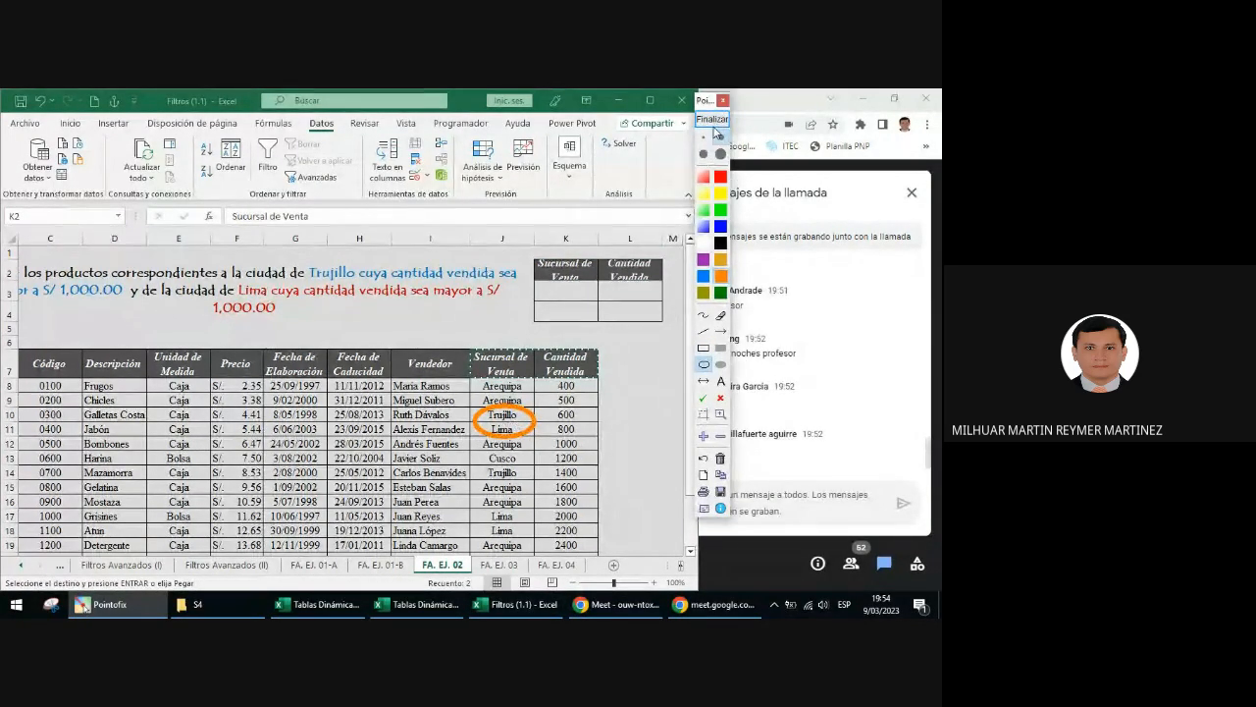
pyautogui.press('Escape')
# - Copy the cities Trujillo and Lima from J10:J11 into K3:K4 under the Sucursal de Venta criteria header
pyautogui.moveTo(501, 414); pyautogui.dragTo(501, 428)
pyautogui.hotkey('ctrl', 'c')
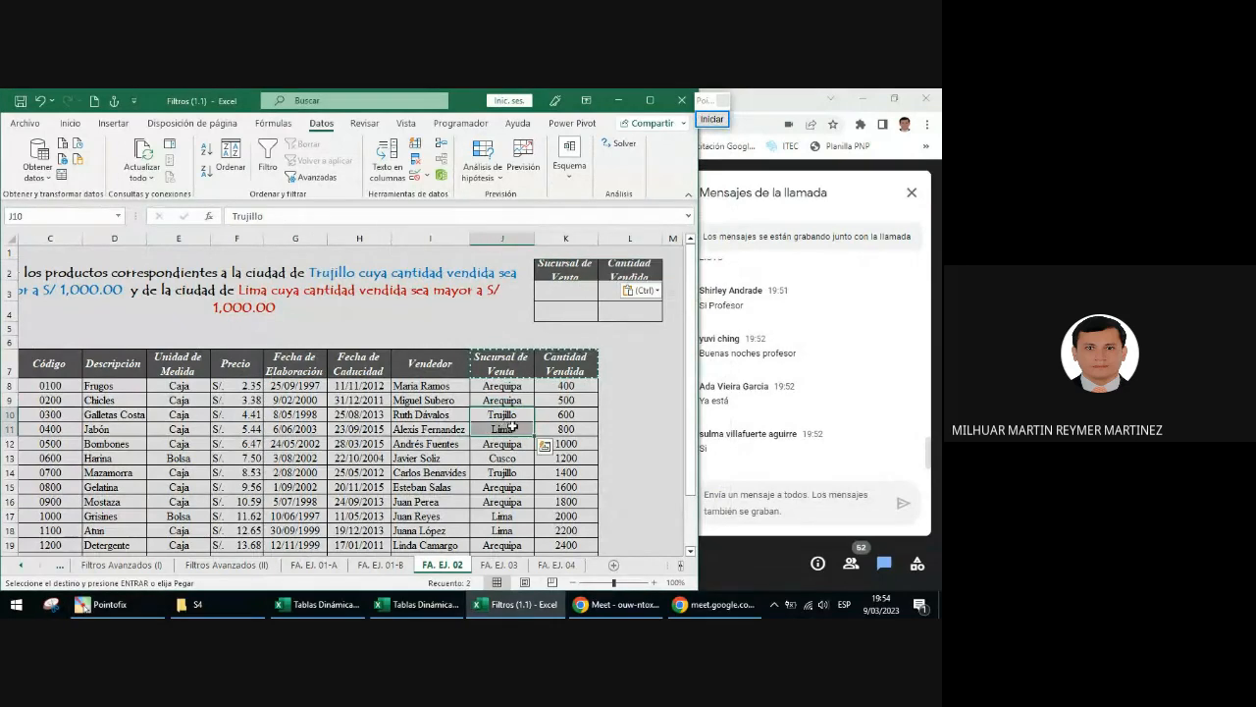
pyautogui.click(574, 297)
pyautogui.hotkey('ctrl', 'v')
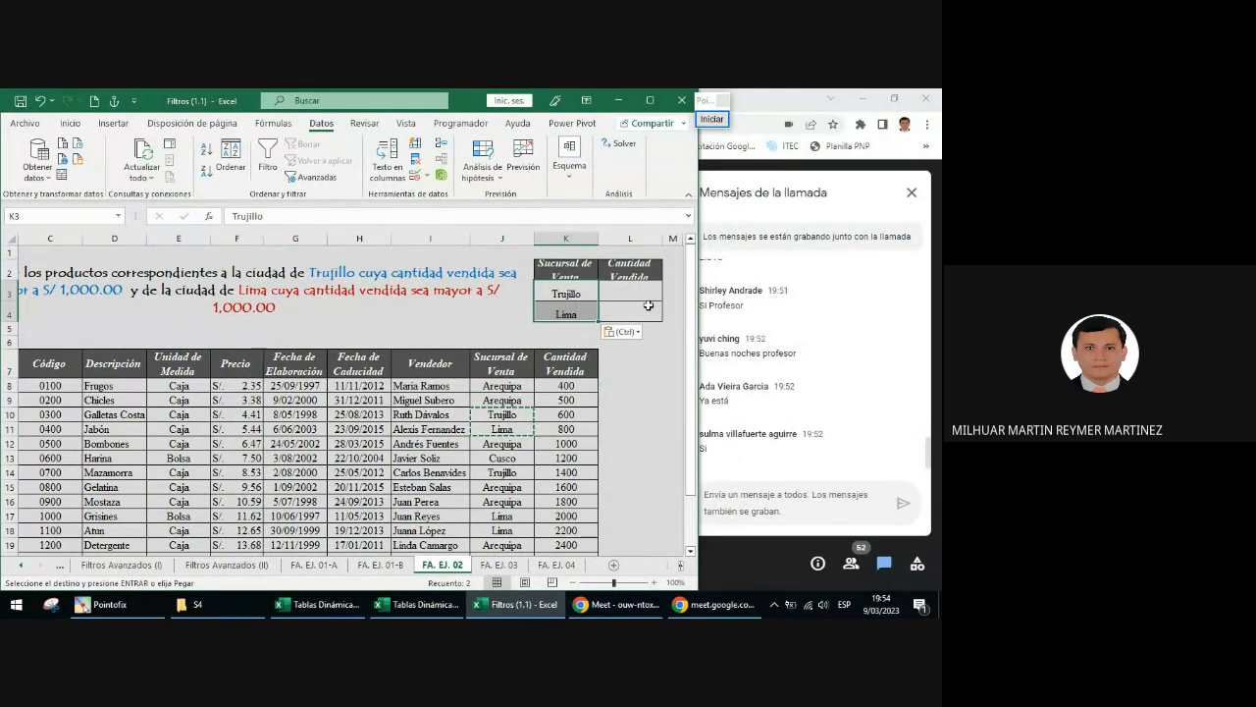
pyautogui.press('Escape')
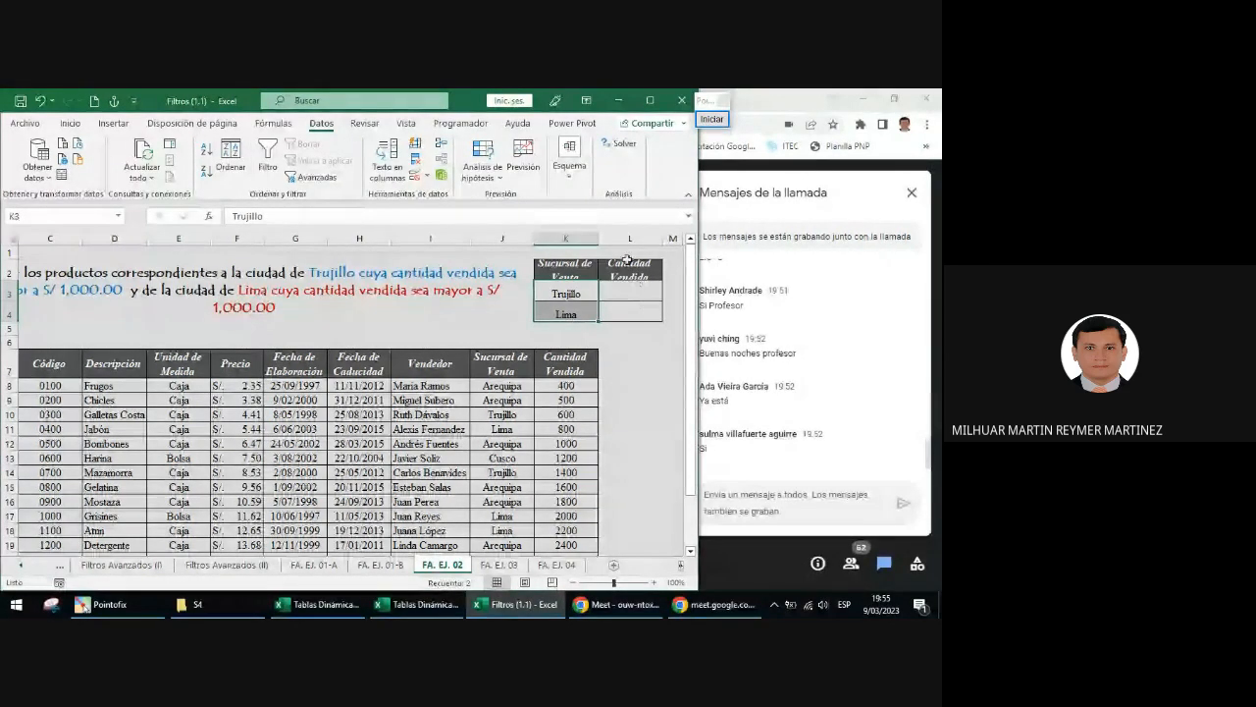
# - Enter the quantity criteria <1000 for Trujillo in L3 and >1000 for Lima in L4
pyautogui.click(630, 292)
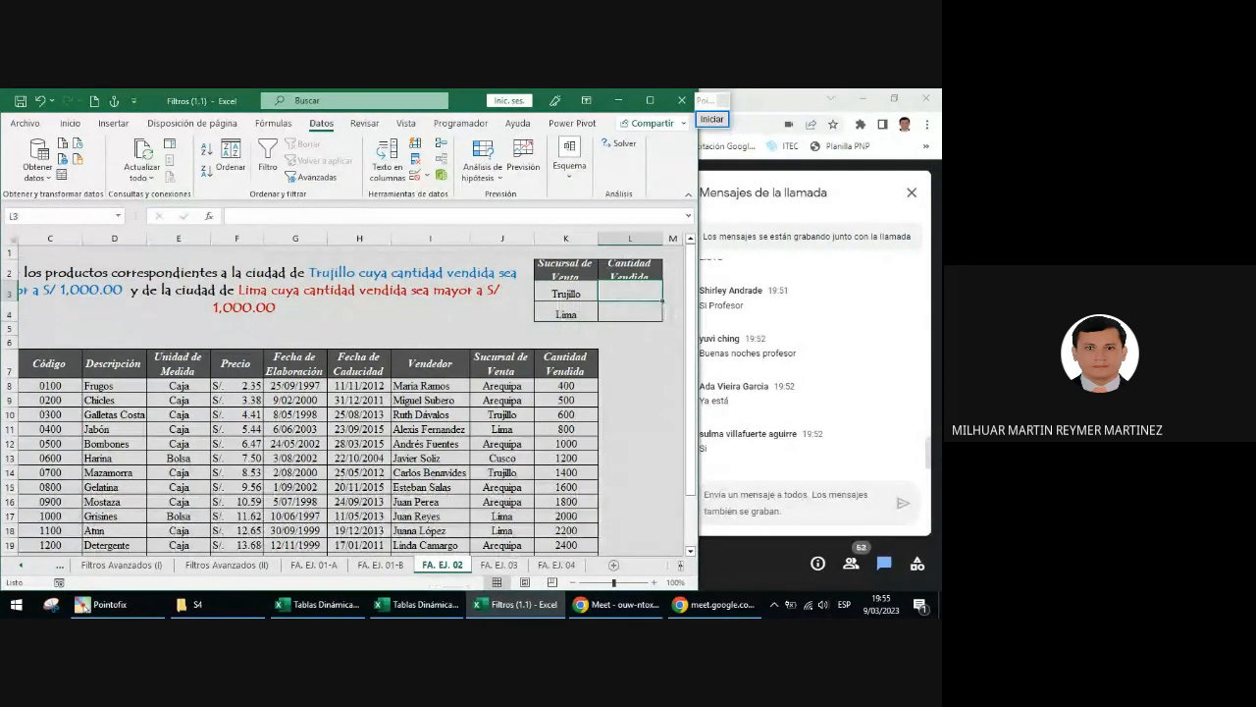
pyautogui.write('<')
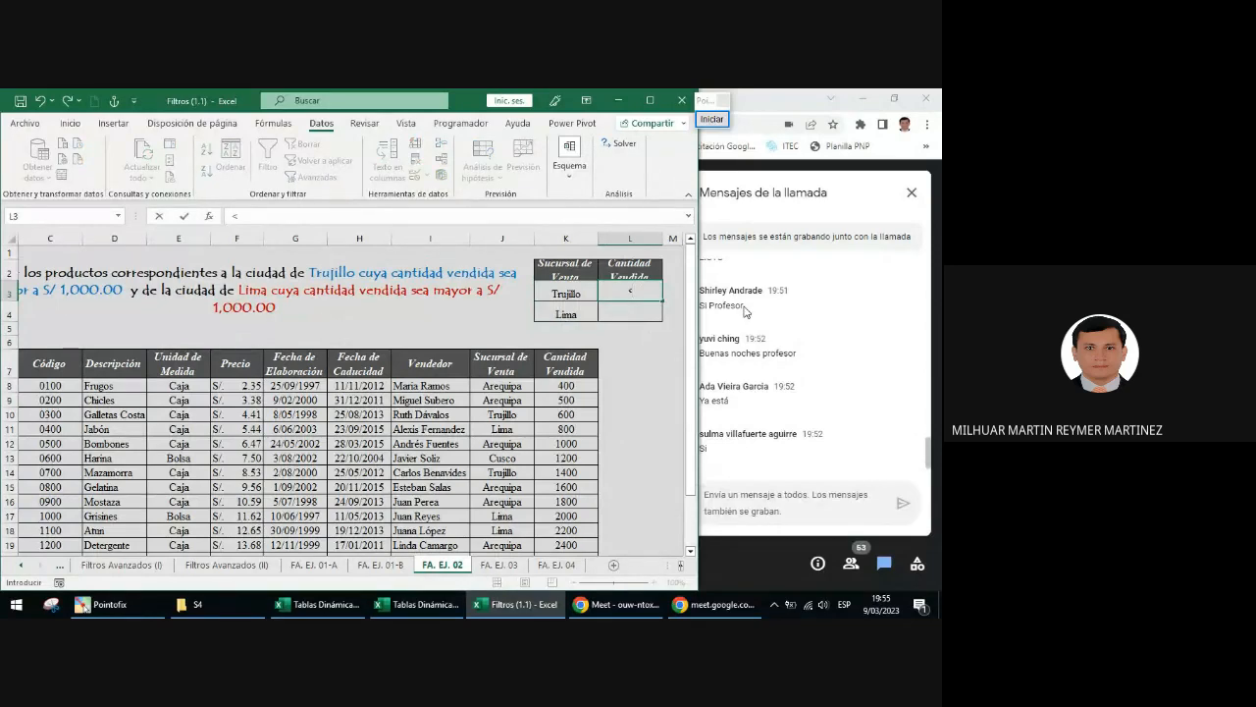
pyautogui.write('1000')
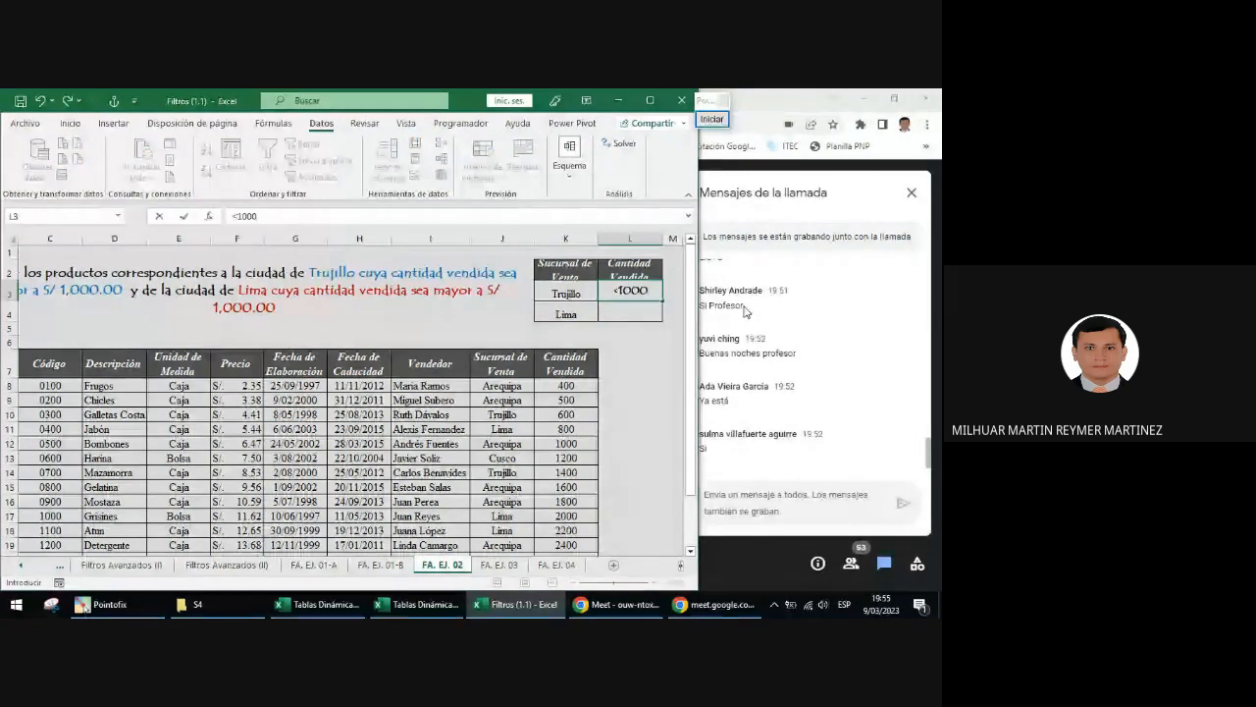
pyautogui.press('Return')
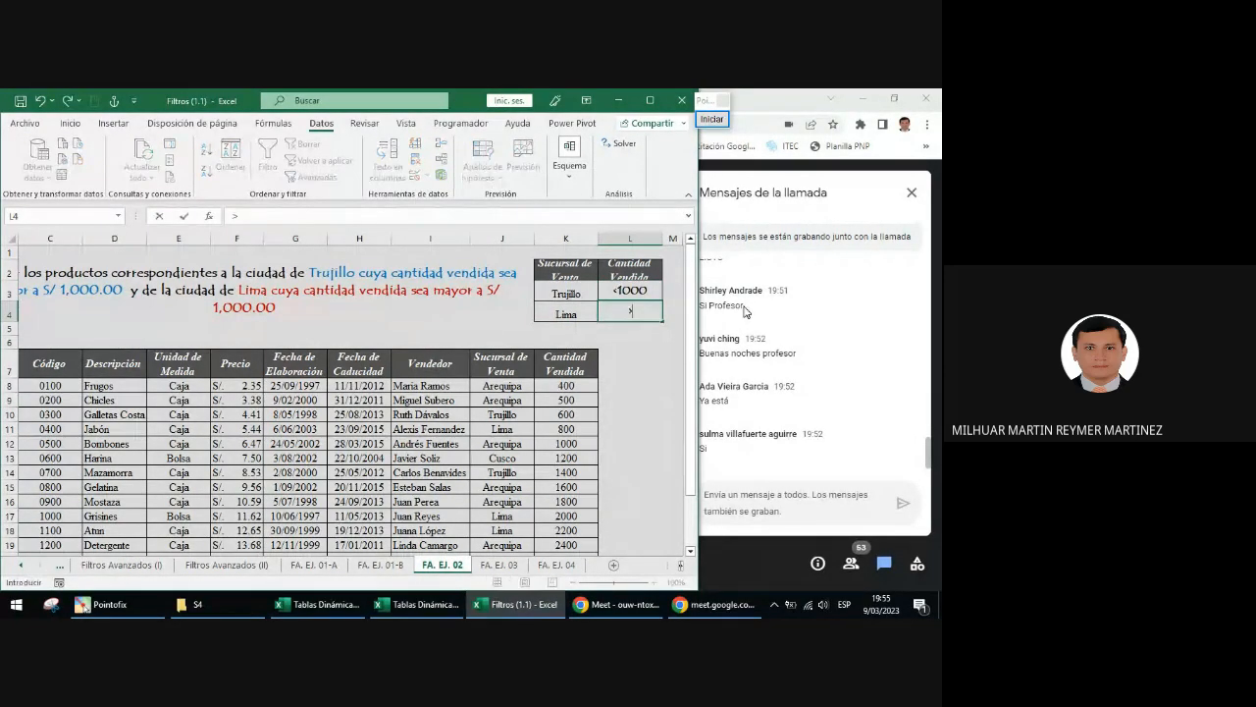
pyautogui.write('>1000')
pyautogui.click(670, 361)
# - Apply the cell formatting of K3 to the quantity criteria in L3:L4 with Format Painter
pyautogui.click(587, 293)
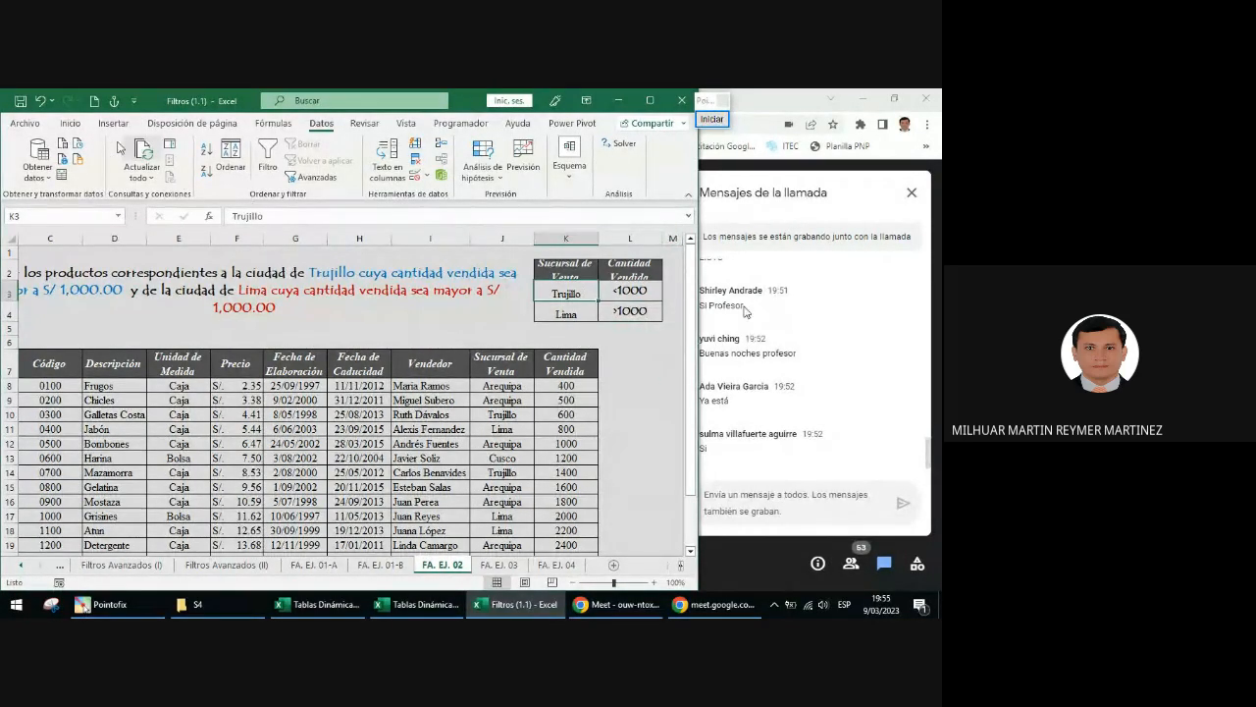
pyautogui.click(69, 123)
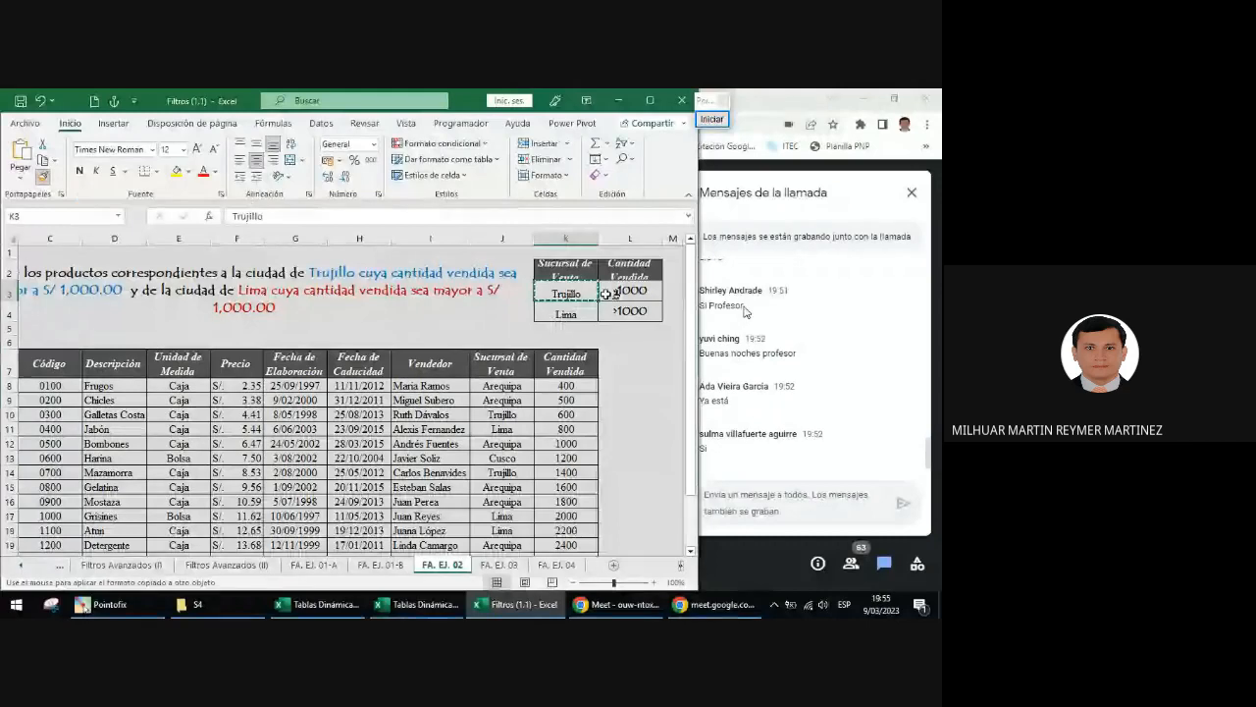
pyautogui.moveTo(630, 293); pyautogui.dragTo(630, 314)
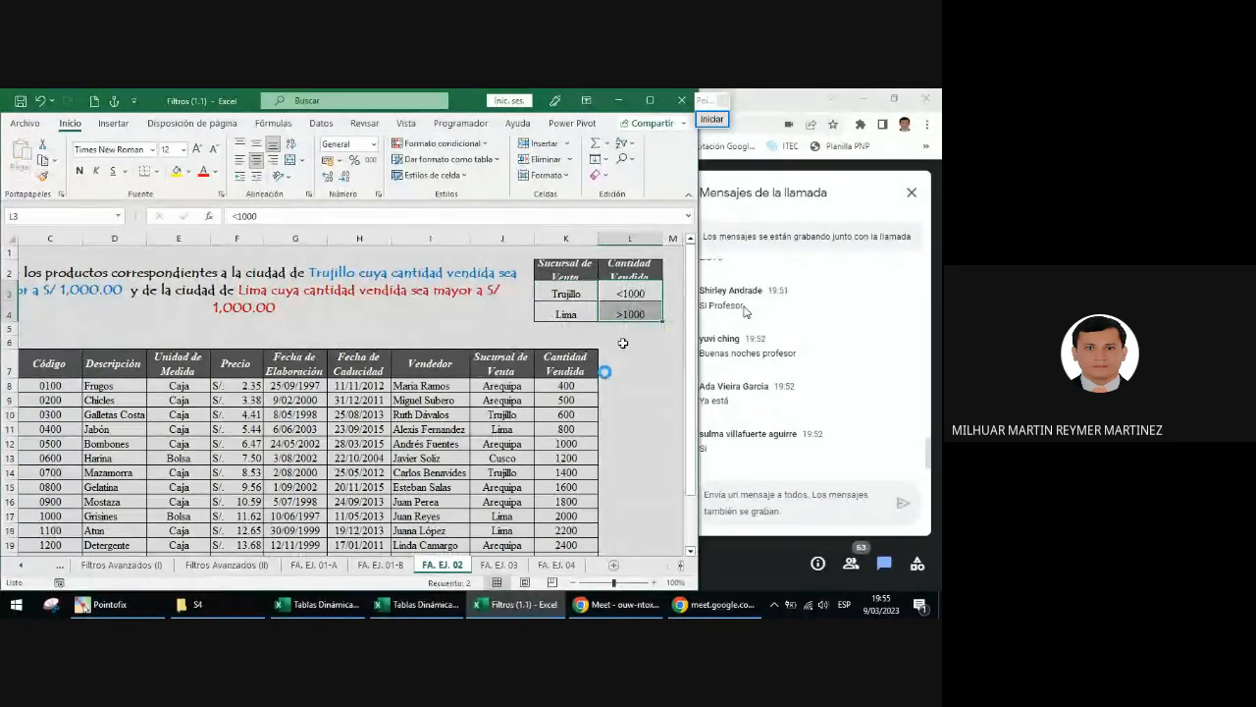
# - Circle the completed criteria range K2:L4 with an orange Pointofix ellipse, then end the annotation
pyautogui.scroll(6, 604, 375)
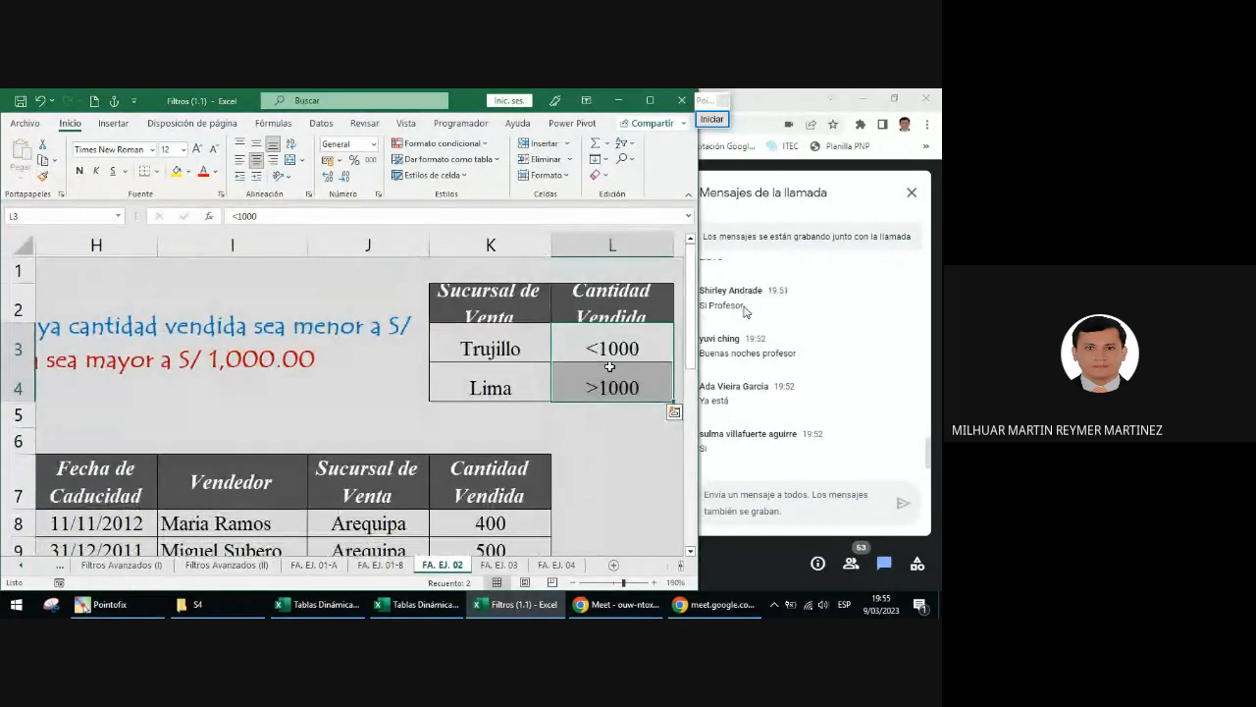
pyautogui.scroll(1, 608, 368)
pyautogui.scroll(1, 609, 367)
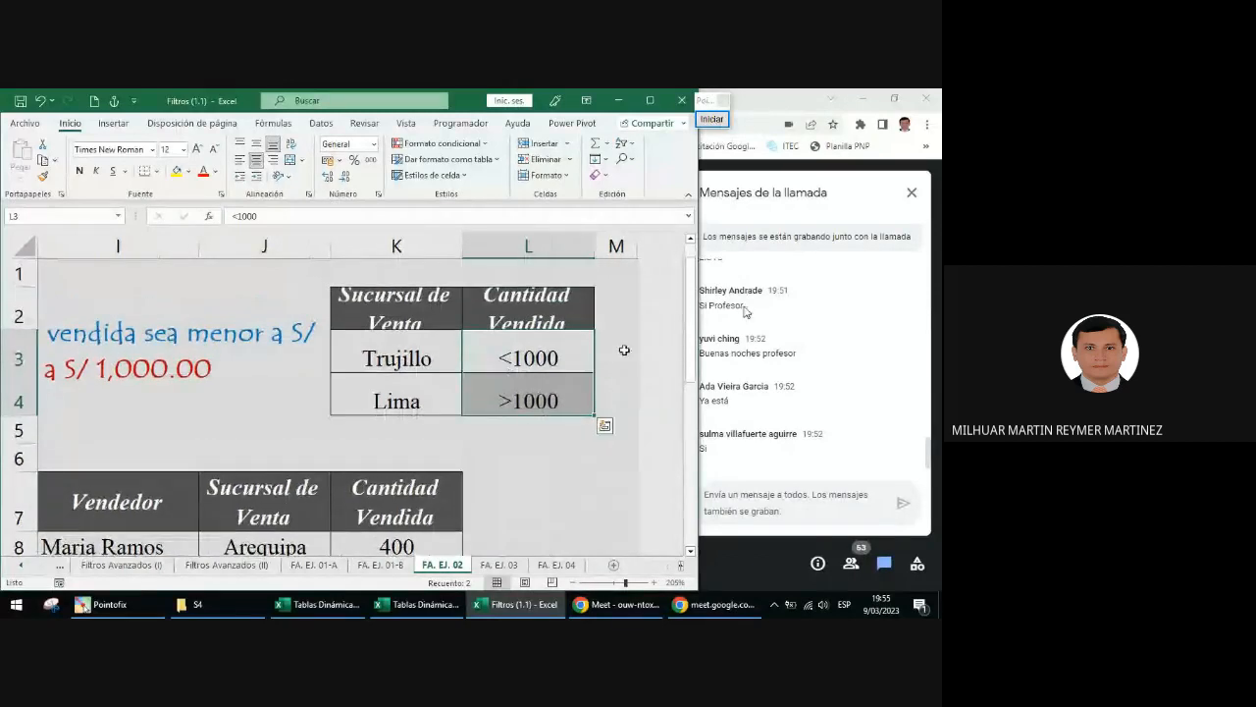
pyautogui.click(721, 121)
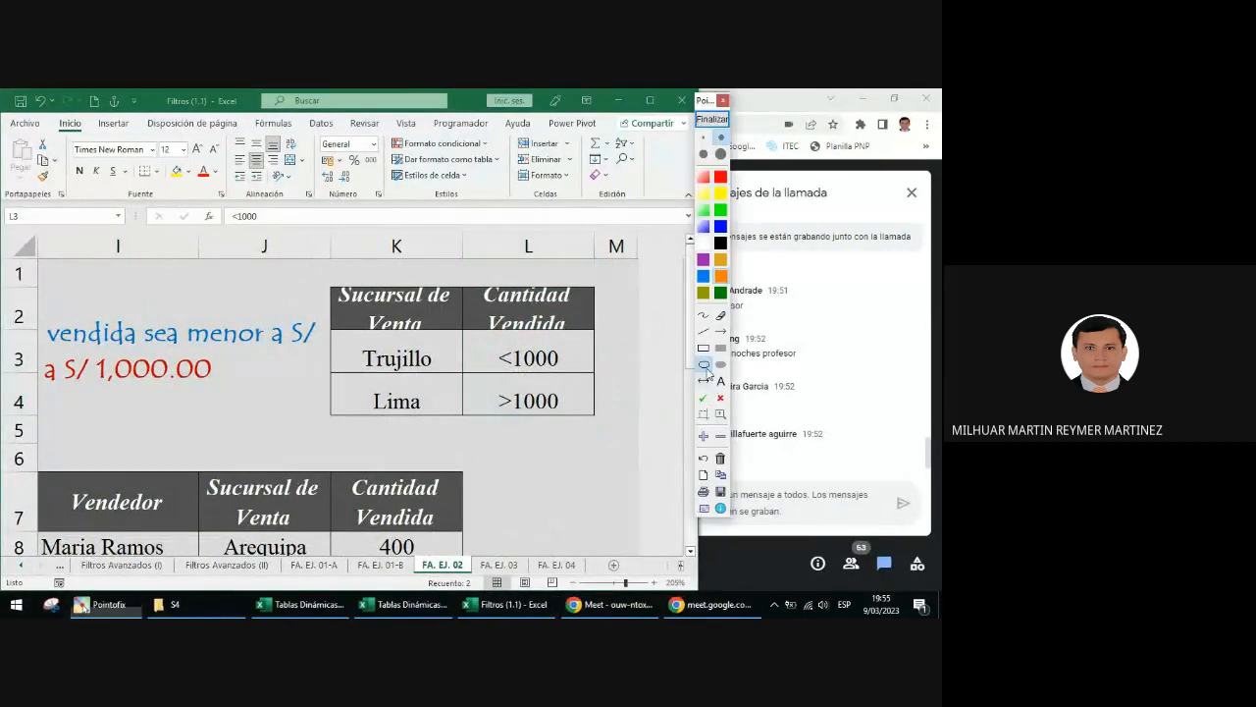
pyautogui.moveTo(305, 269); pyautogui.dragTo(613, 432)
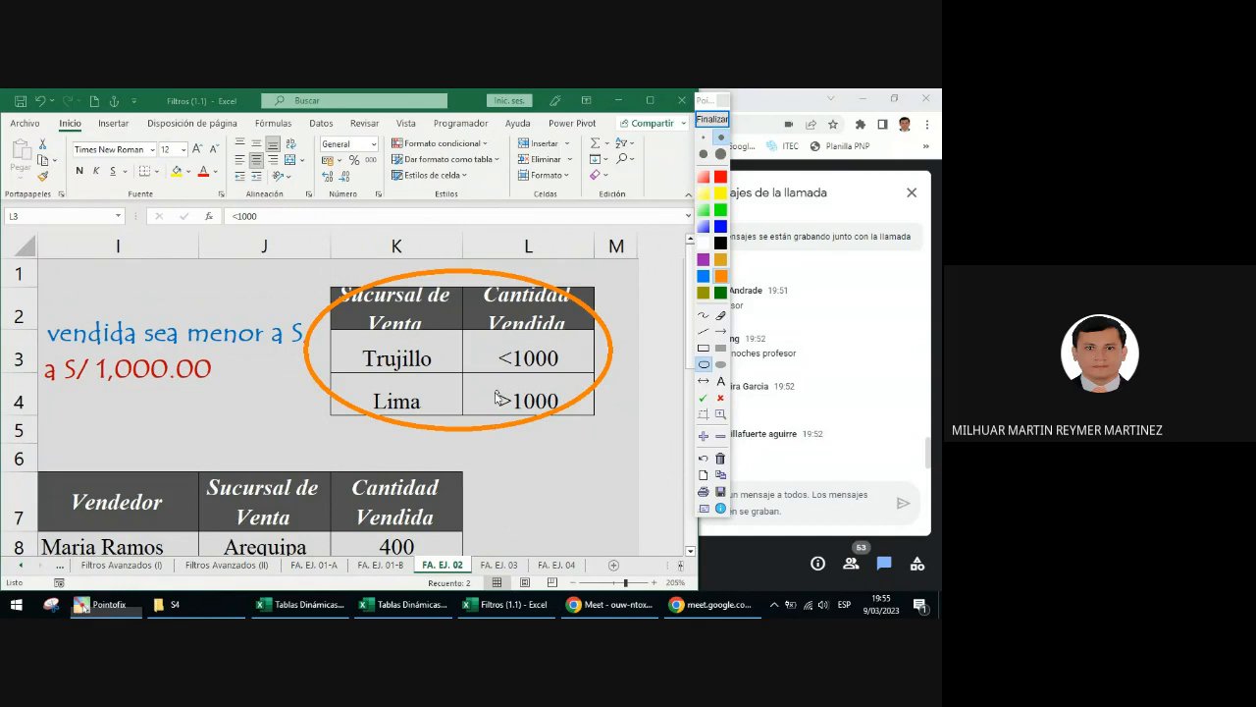
pyautogui.click(712, 118)
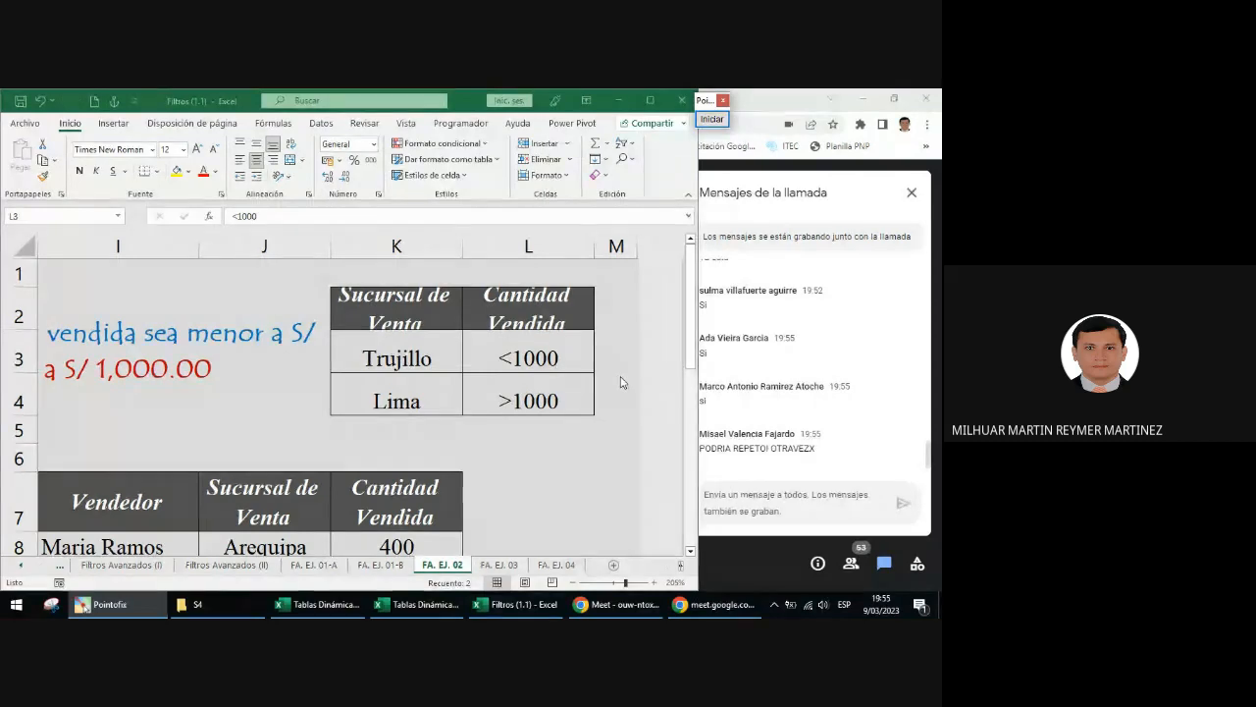
# - Compare the city and quantity criteria in K3:L4 with the Sucursal de Venta and Cantidad Vendida values in the product table
pyautogui.scroll(-1, 539, 424)
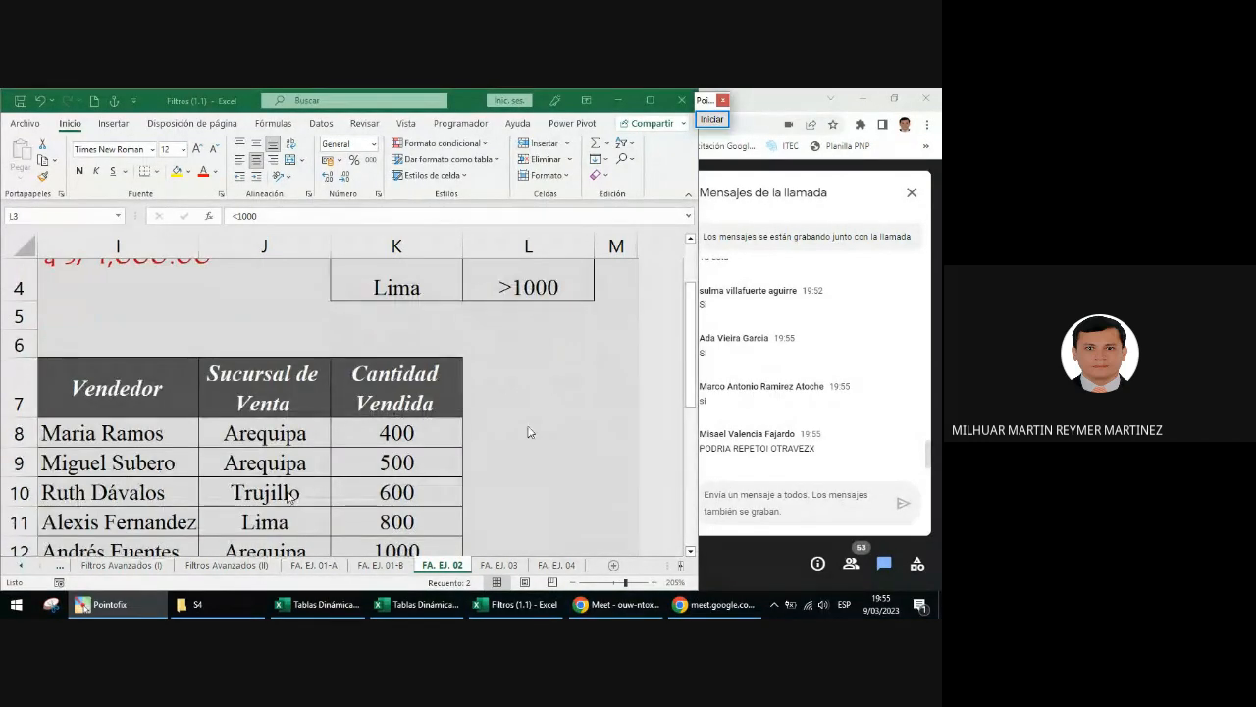
pyautogui.click(396, 388)
pyautogui.moveTo(265, 492); pyautogui.dragTo(291, 516)
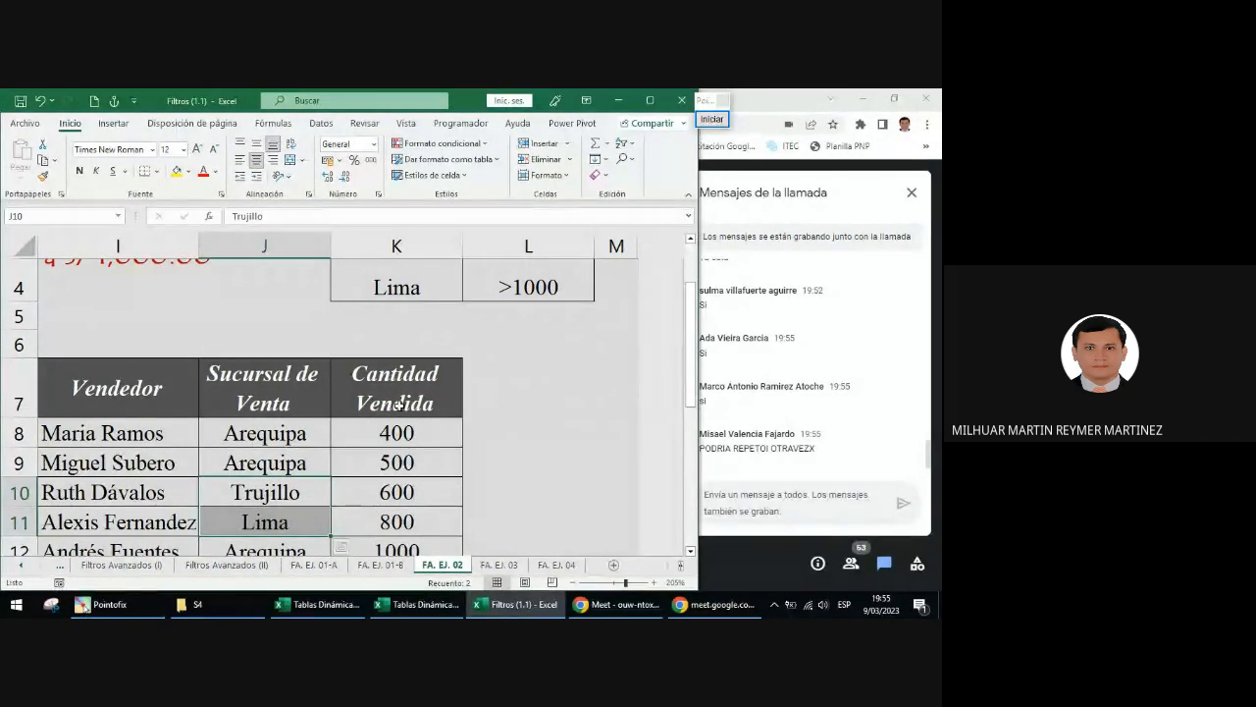
pyautogui.scroll(1, 397, 403)
pyautogui.click(416, 362)
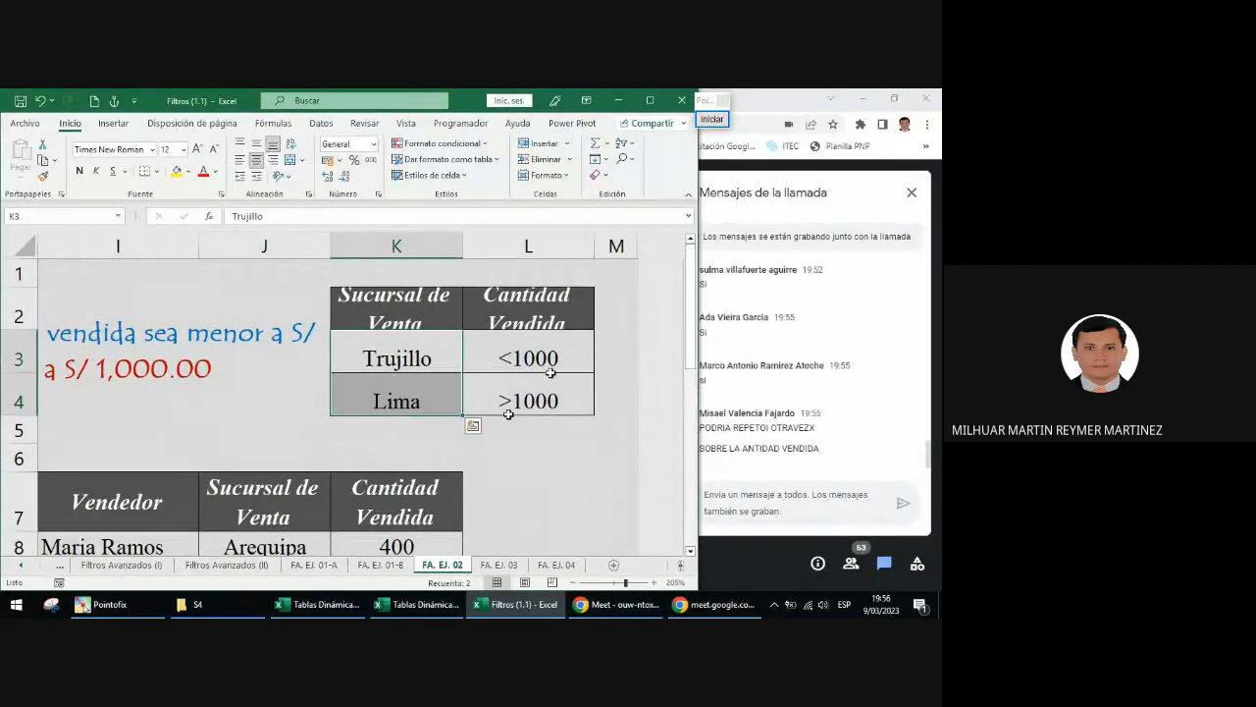
pyautogui.moveTo(541, 360); pyautogui.dragTo(541, 379)
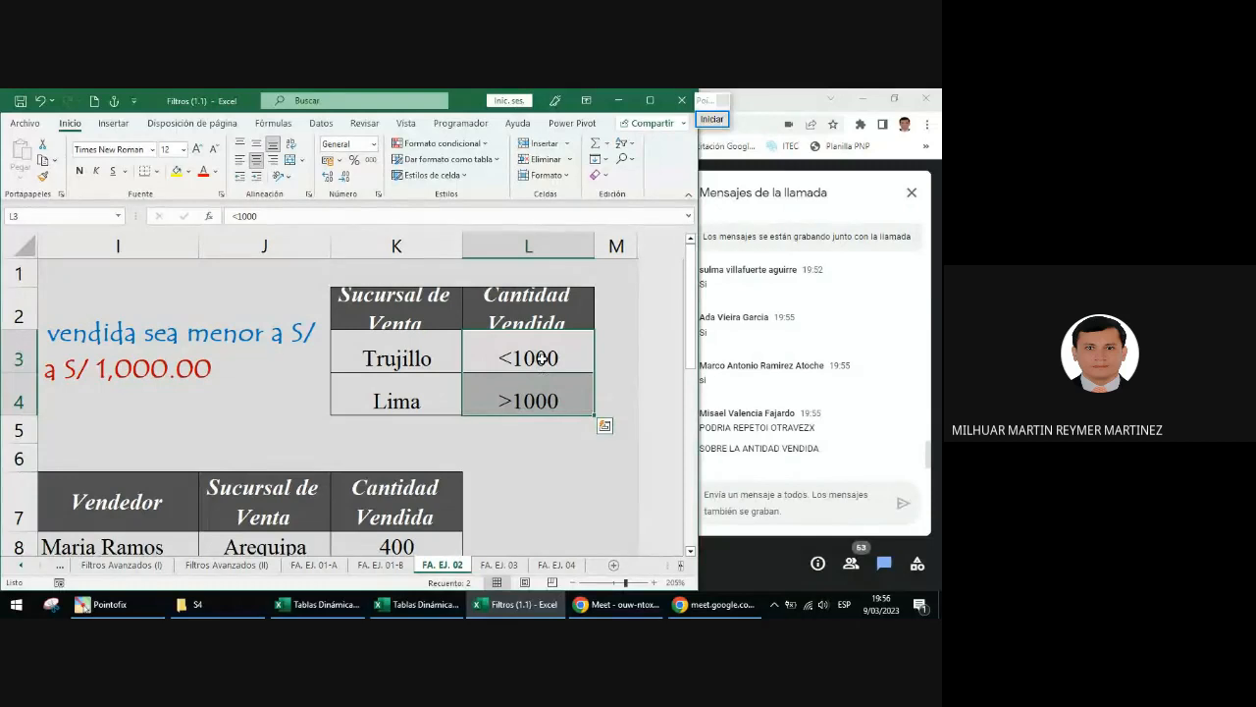
pyautogui.scroll(-2, 541, 358)
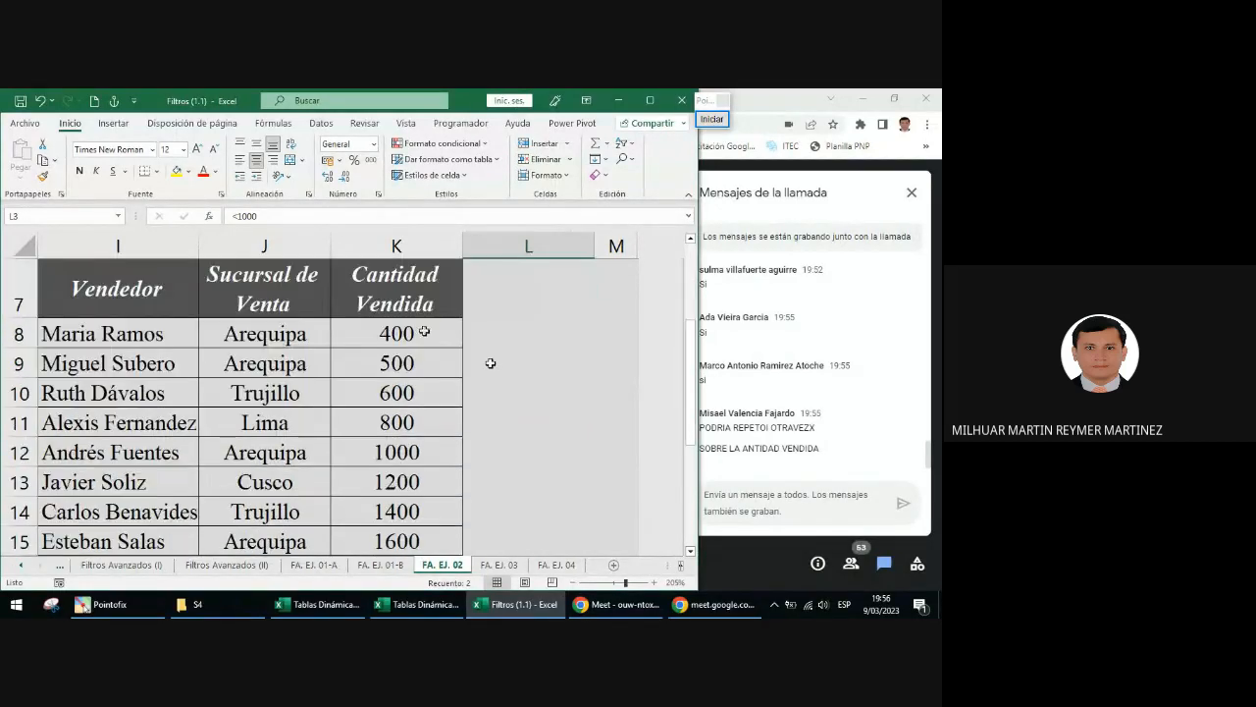
pyautogui.moveTo(418, 332); pyautogui.dragTo(415, 486)
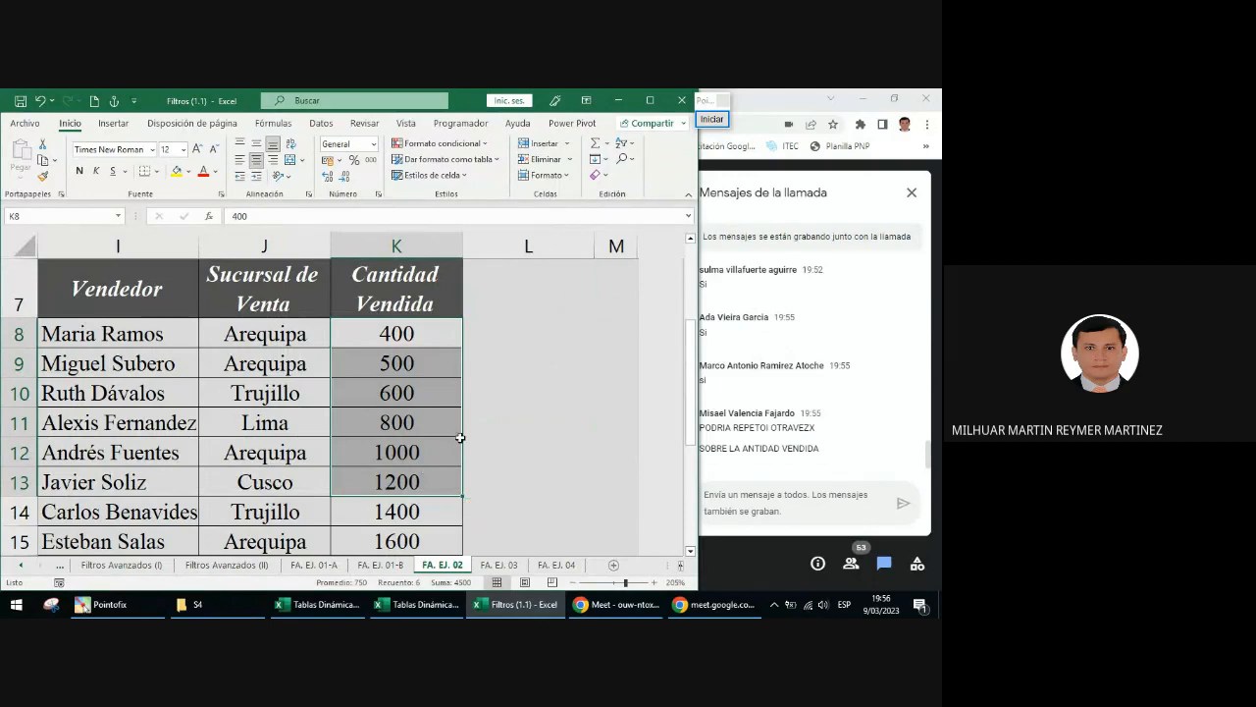
pyautogui.scroll(2, 460, 441)
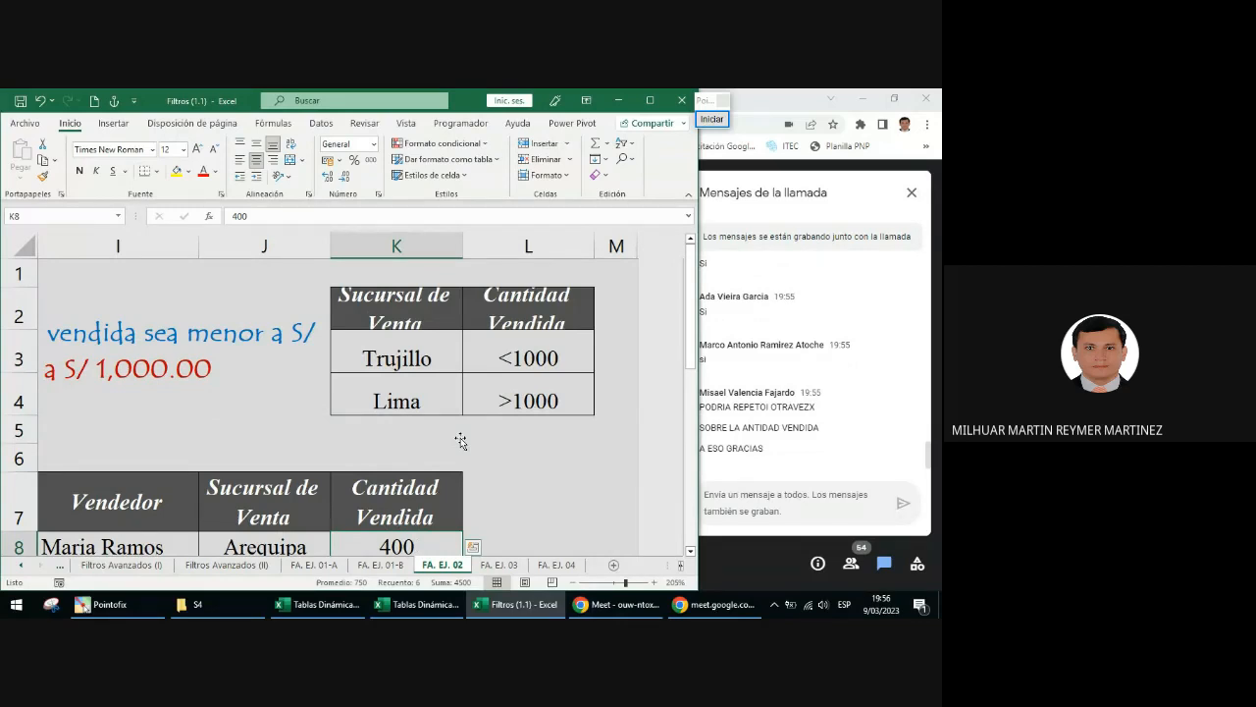
pyautogui.moveTo(523, 358); pyautogui.dragTo(573, 418)
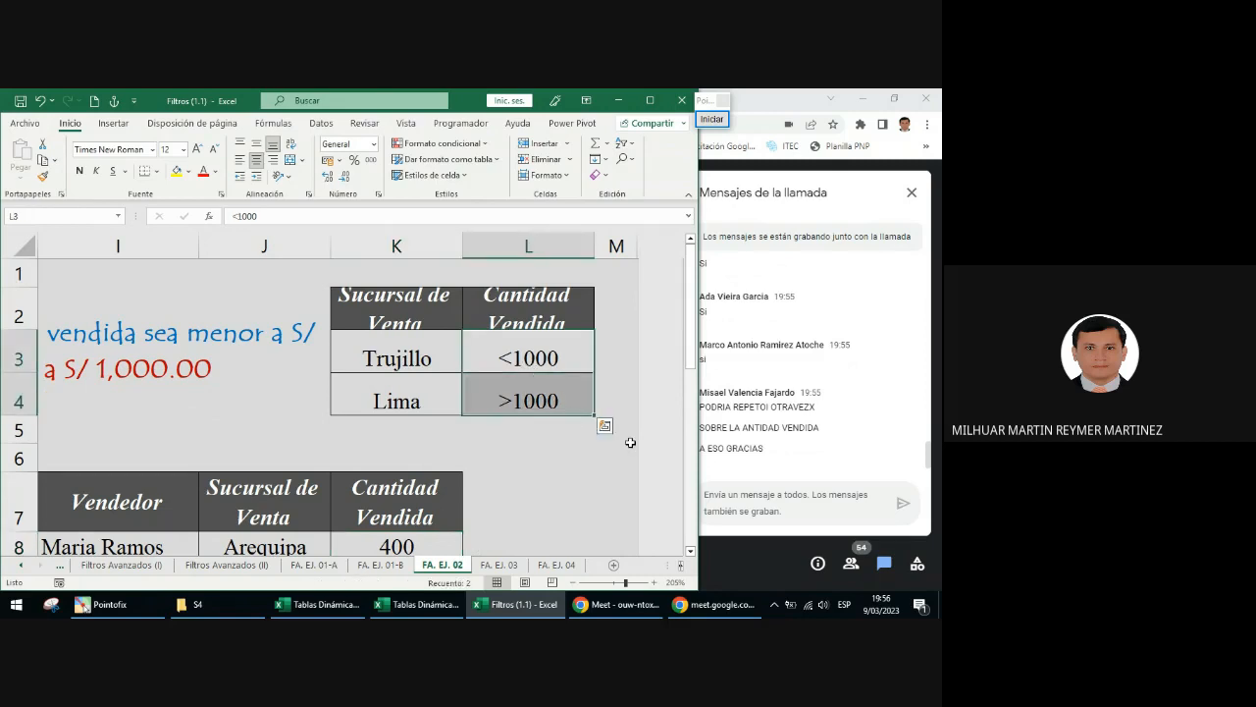
# - Change the Trujillo quantity criterion in L3 to <10000
pyautogui.doubleClick(566, 357)
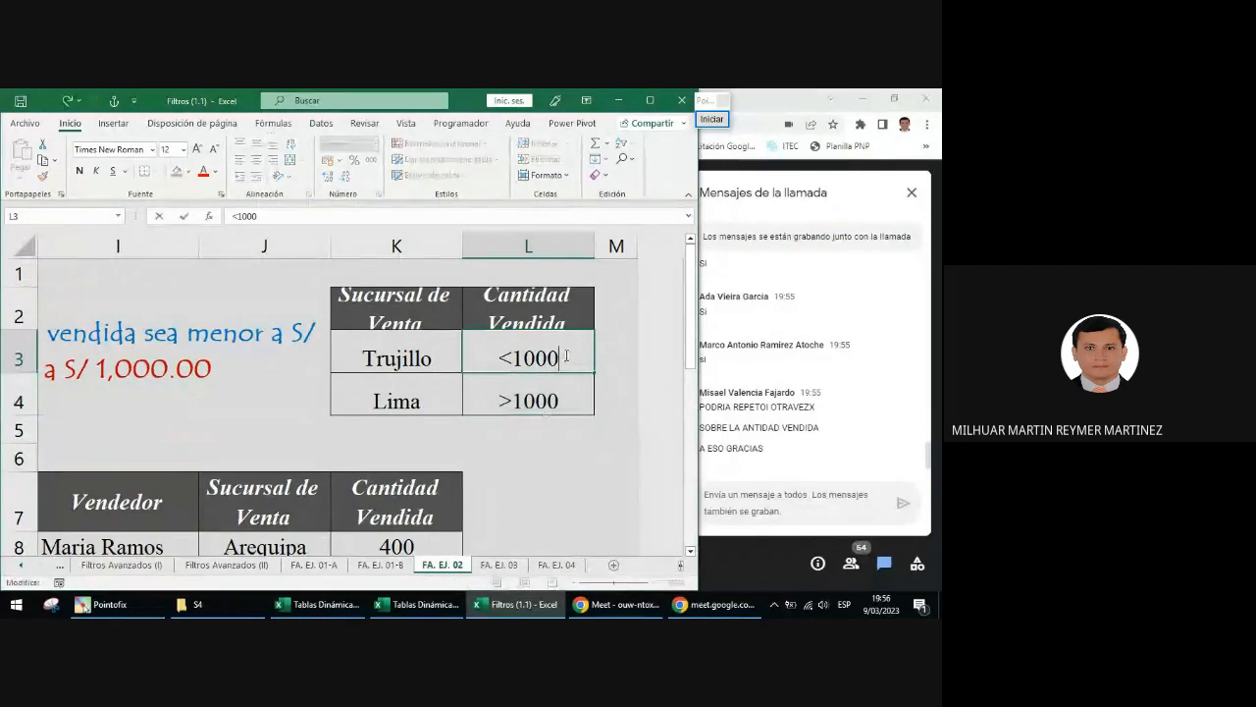
pyautogui.write('0')
pyautogui.press('Return')
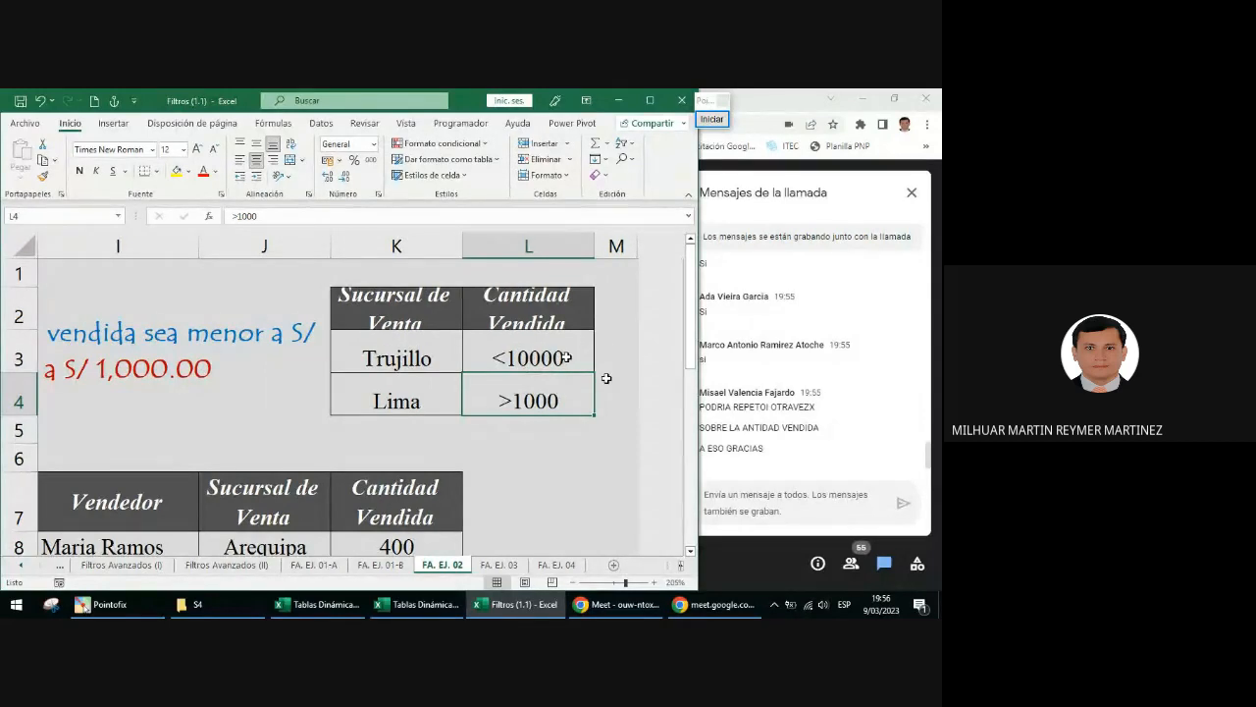
# - Correct the Trujillo quantity criterion in L3 to <1000
pyautogui.doubleClick(571, 357)
pyautogui.press('BackSpace')
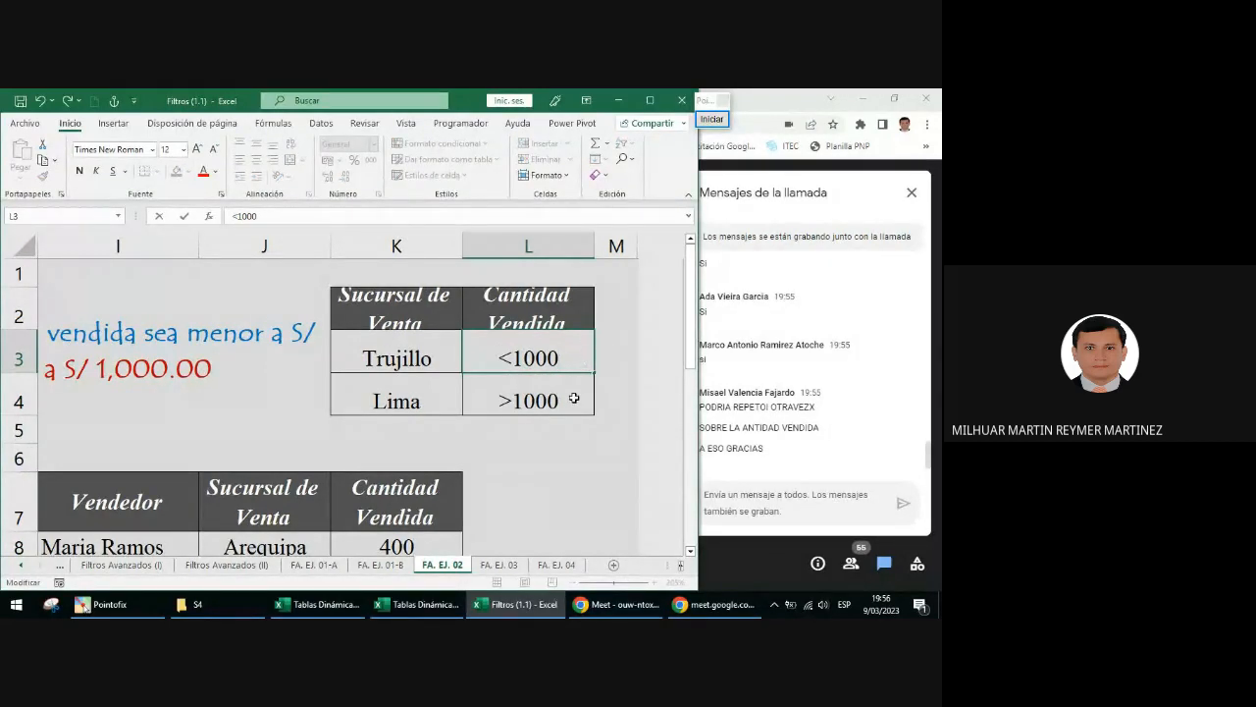
pyautogui.click(571, 400)
# - Open the Advanced Filter settings for the product table, starting from its Fecha de Elaboración header in G7
pyautogui.scroll(-4, 569, 415)
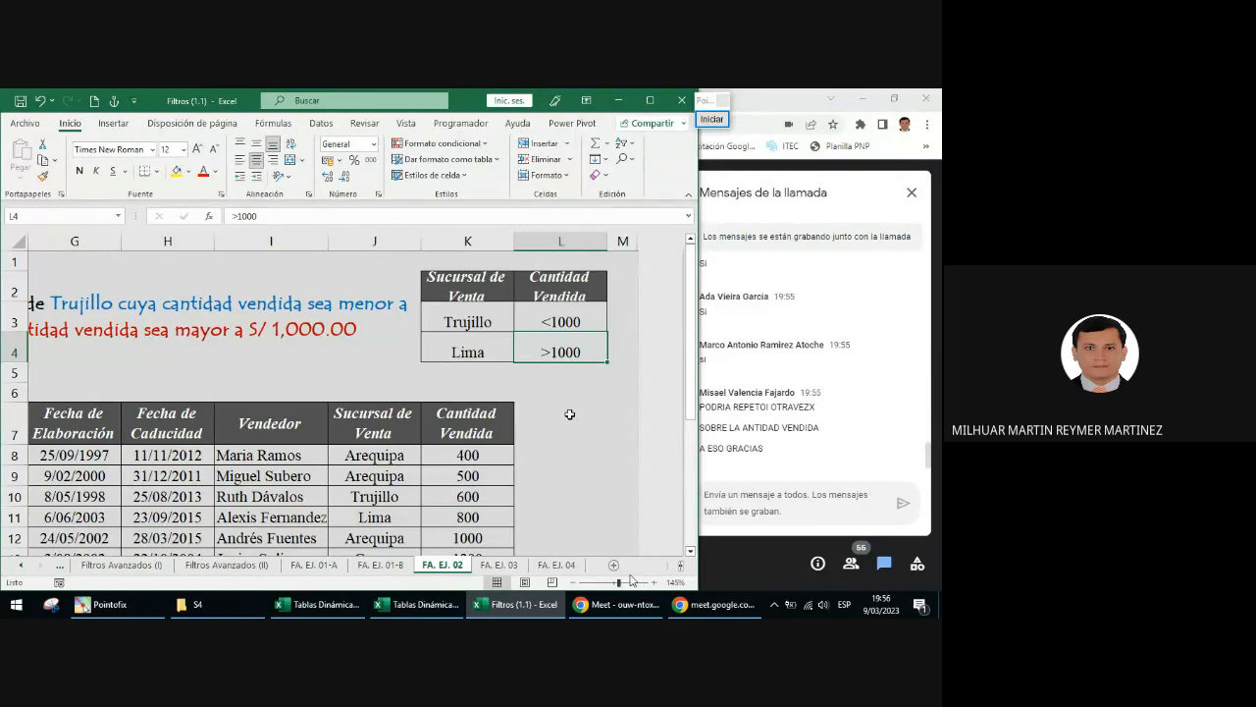
pyautogui.hscroll(-2, 683, 567)
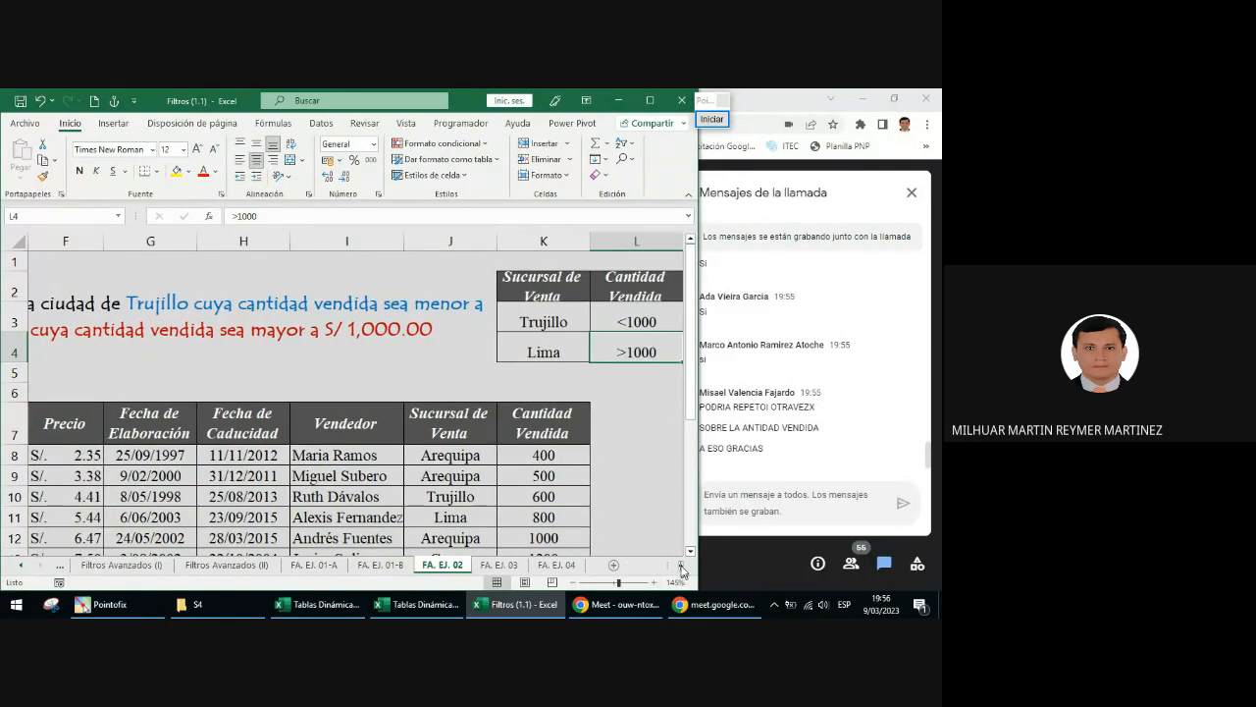
pyautogui.hscroll(-1, 683, 569)
pyautogui.hscroll(-1, 683, 569)
pyautogui.click(335, 423)
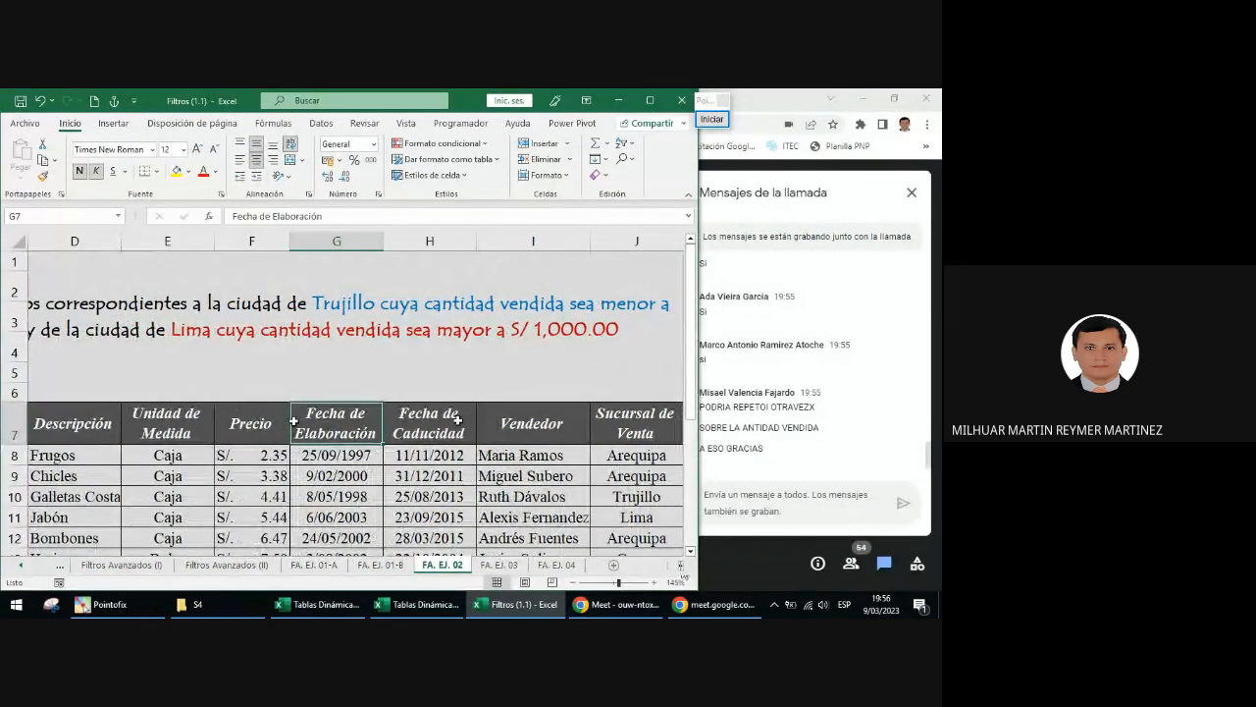
pyautogui.click(321, 123)
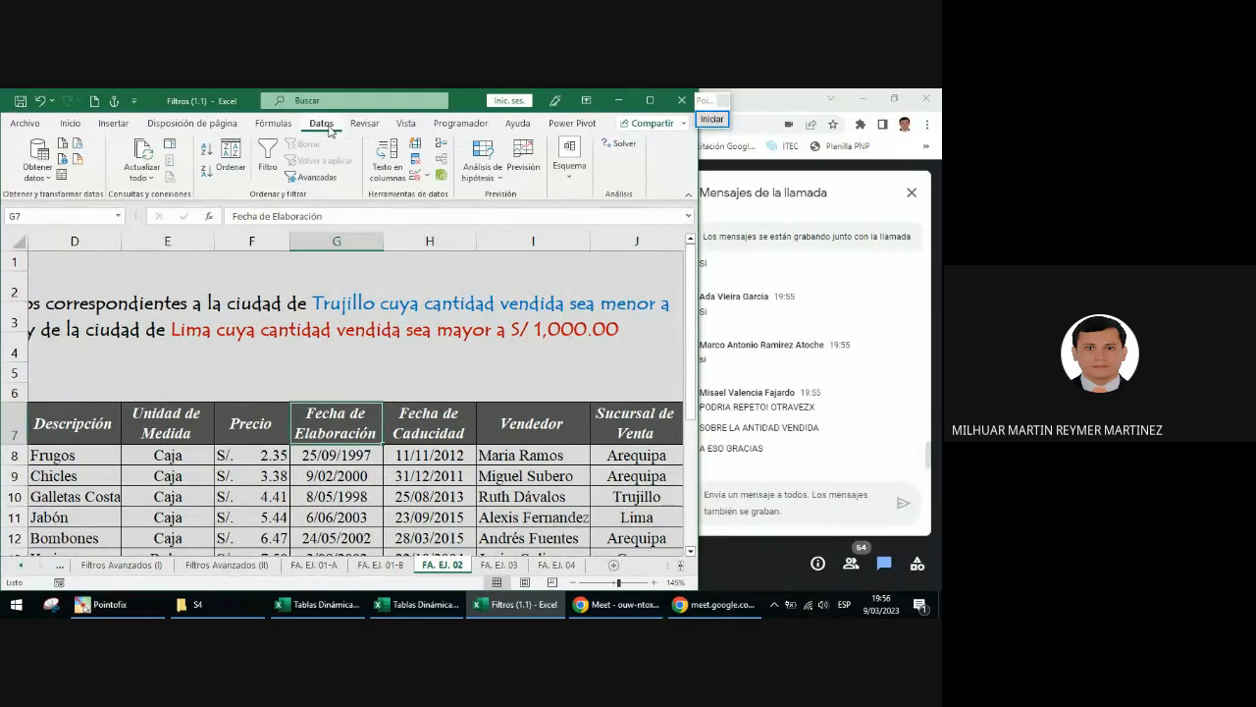
pyautogui.click(316, 178)
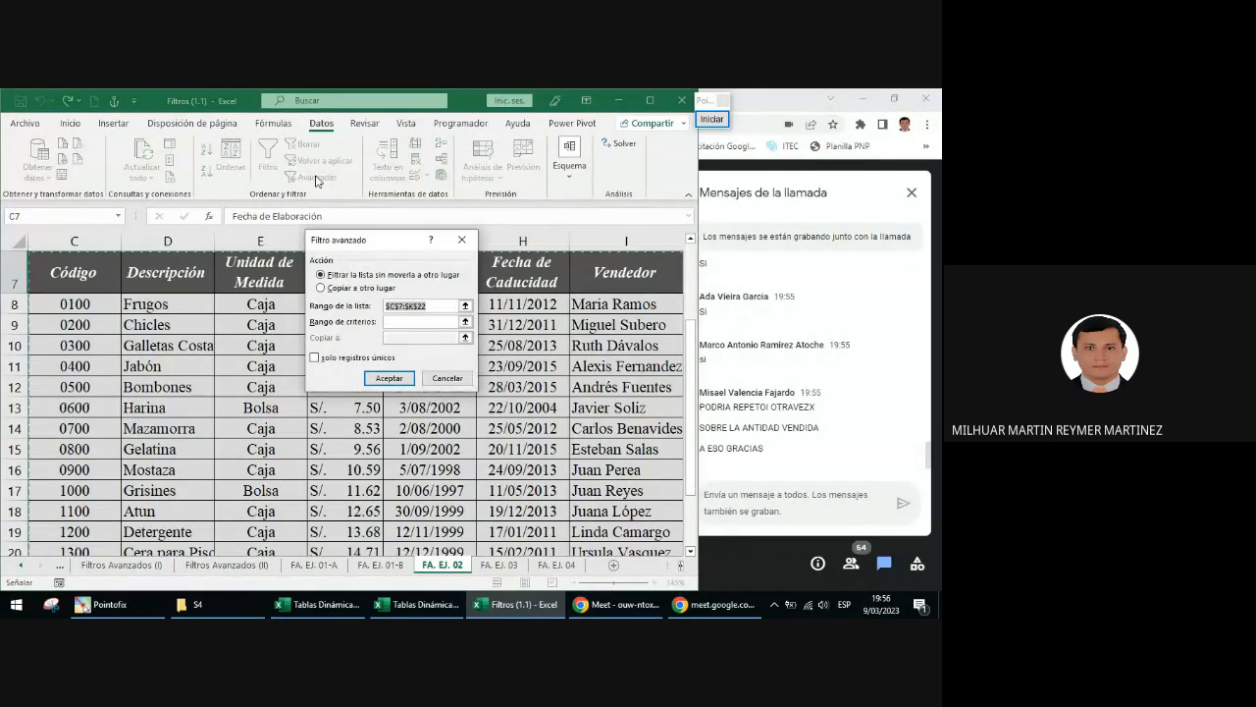
# - Frame the list range C7:K22 in the filter dialog with an orange Pointofix rectangle, add a green check mark, and end the annotation
pyautogui.click(711, 119)
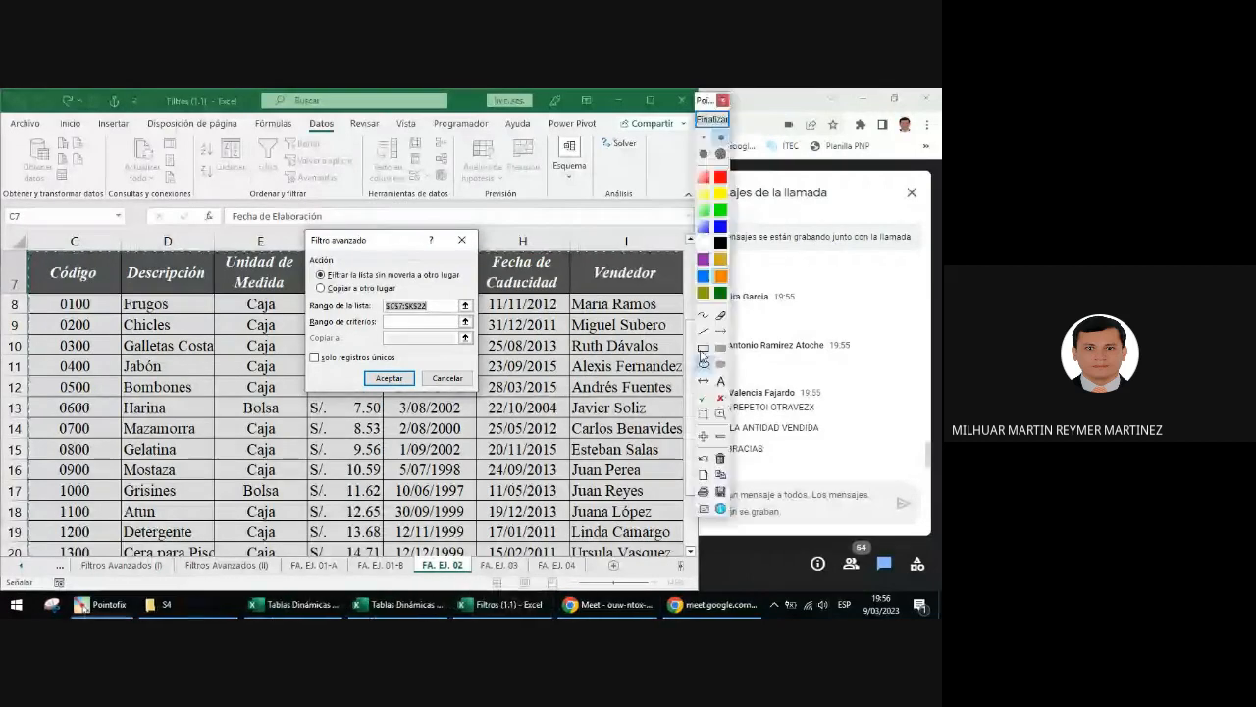
pyautogui.click(703, 349)
pyautogui.moveTo(373, 298); pyautogui.dragTo(439, 314)
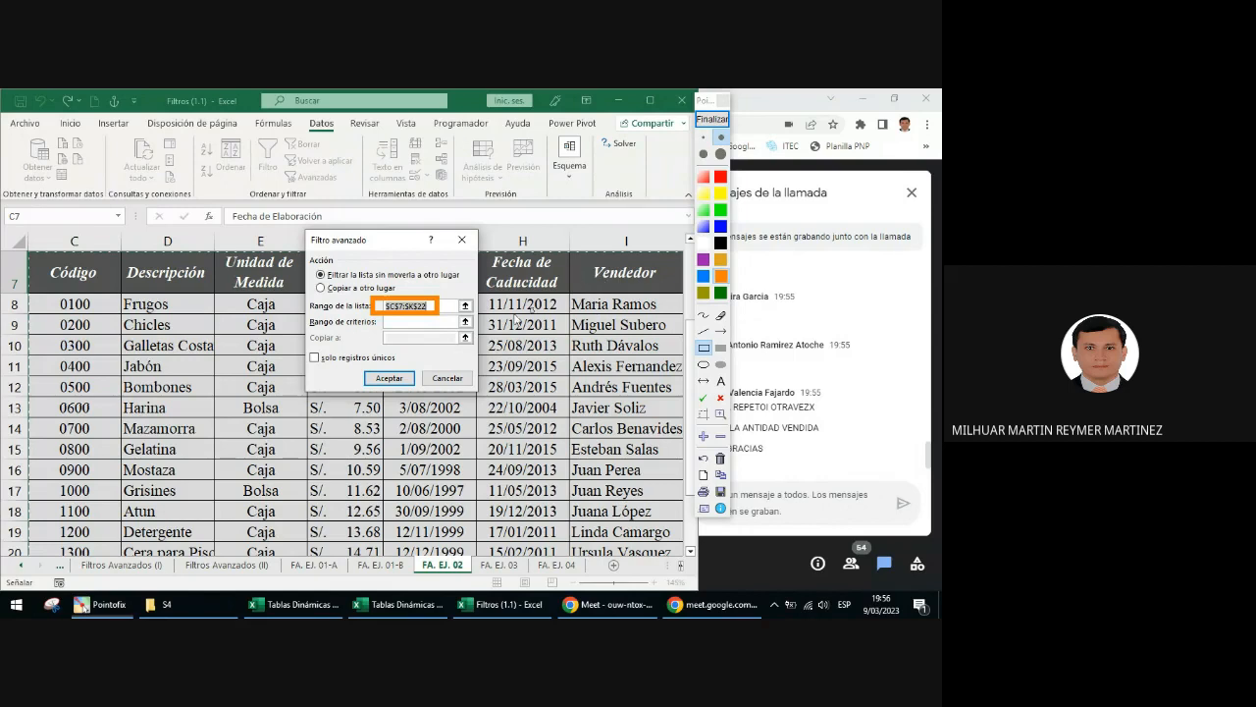
pyautogui.click(703, 398)
pyautogui.click(454, 293)
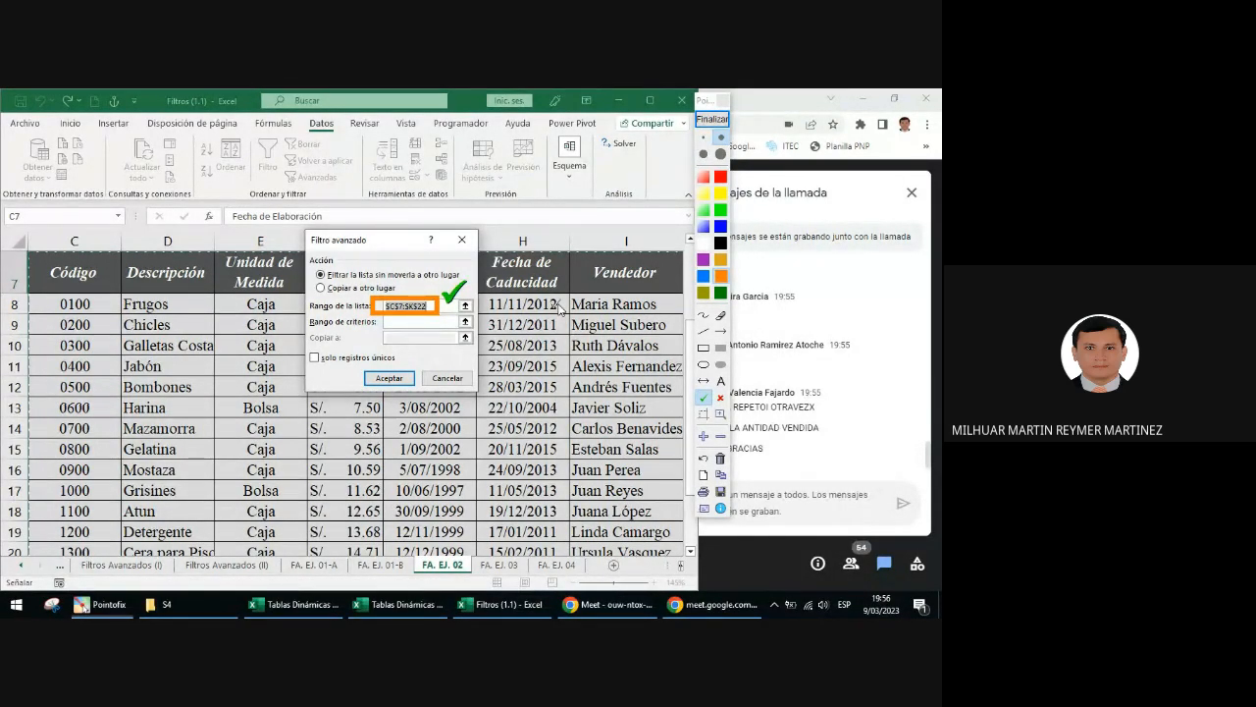
pyautogui.click(712, 119)
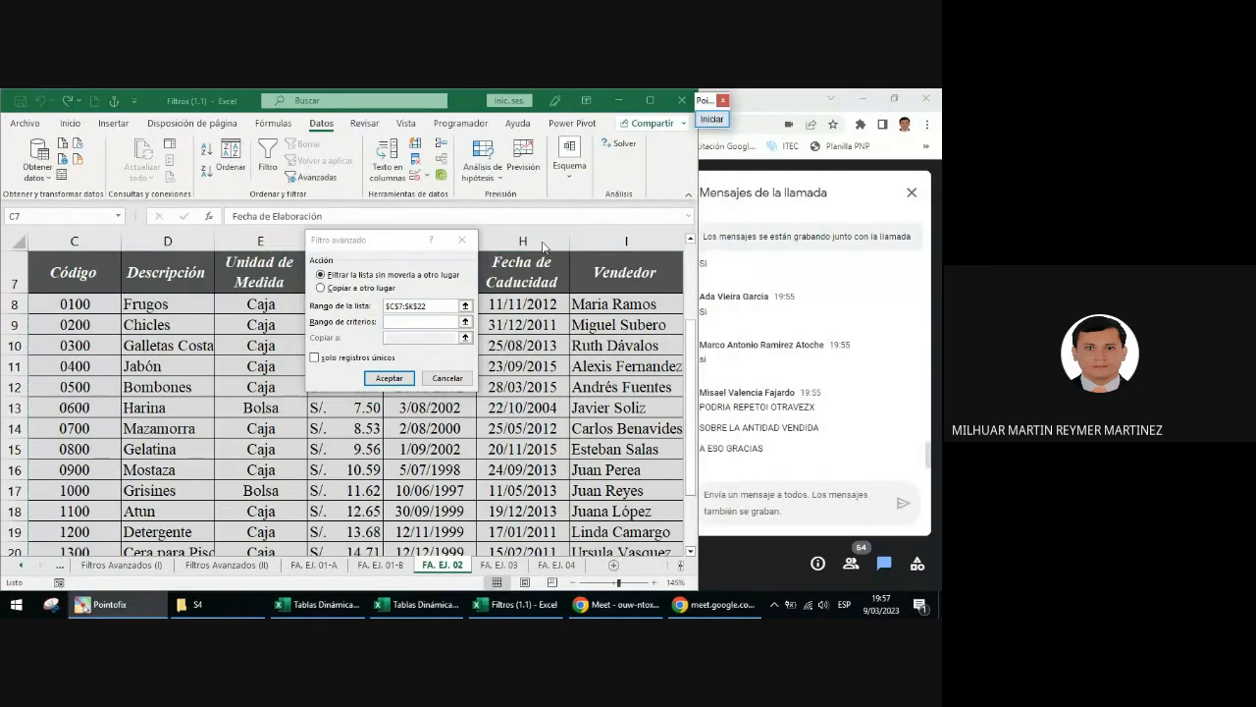
# - Try to filter the product table in place using K2:L4 as the criteria range
pyautogui.click(437, 324)
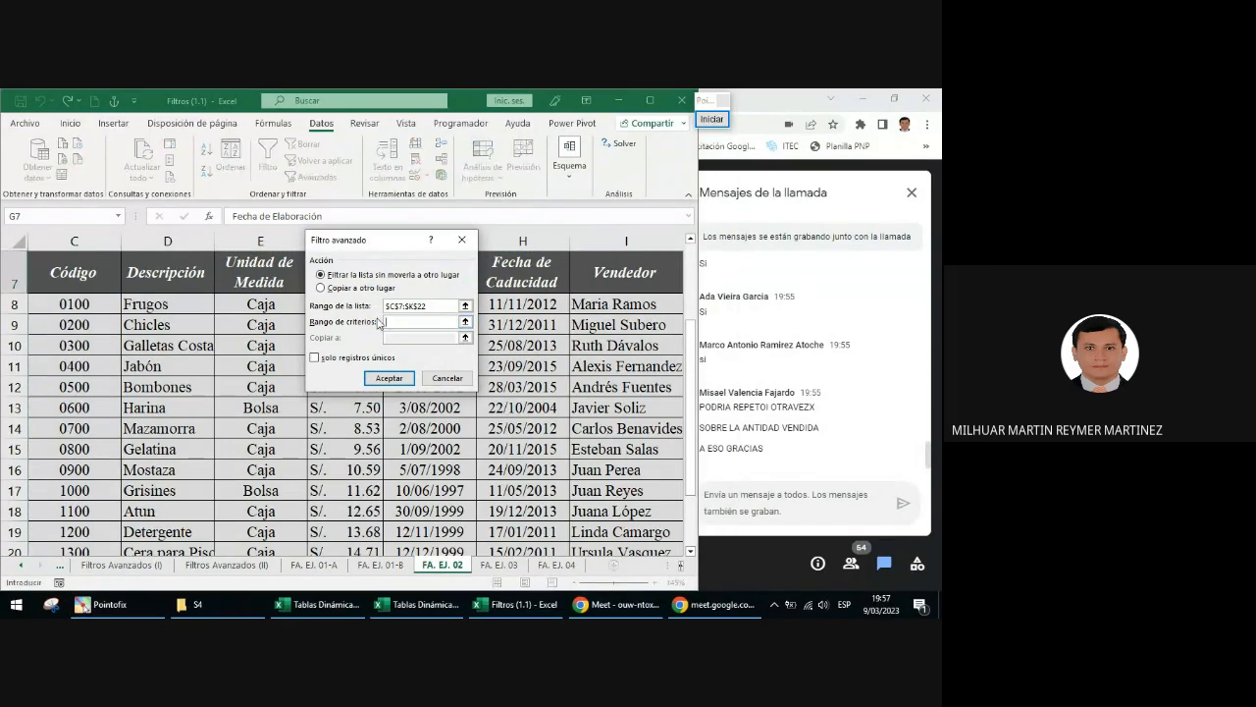
pyautogui.click(683, 567)
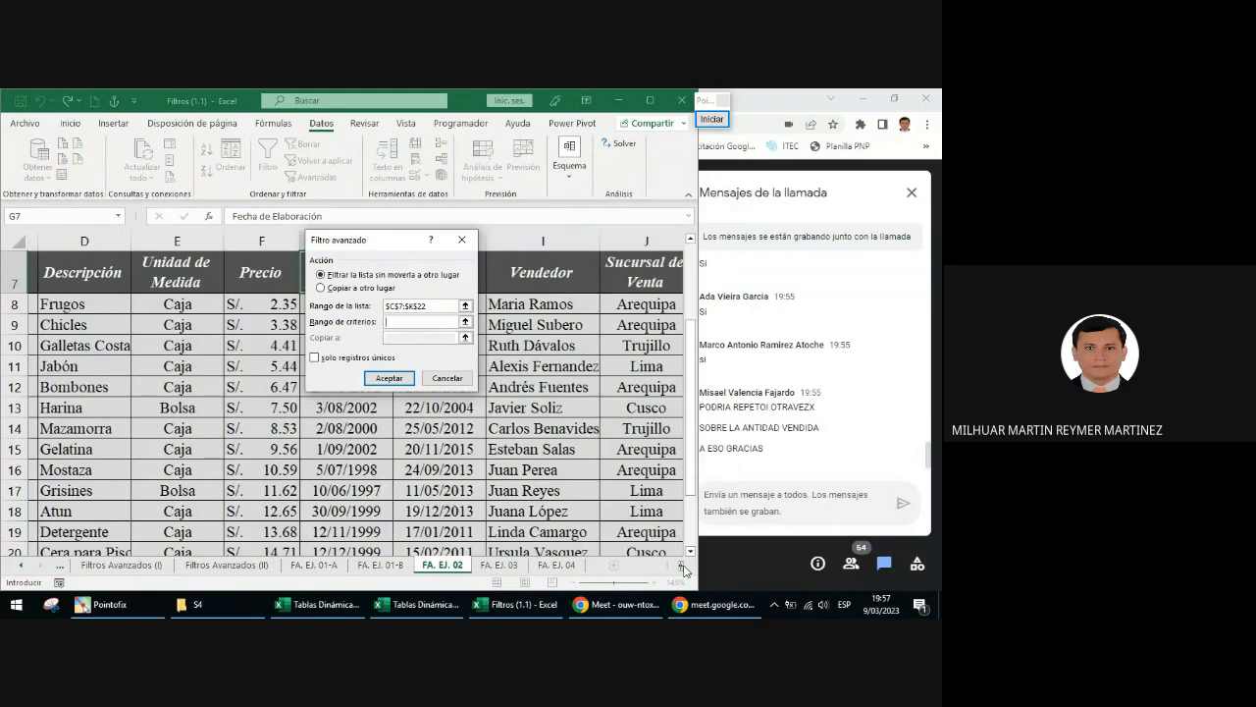
pyautogui.click(684, 567)
pyautogui.click(683, 567)
pyautogui.scroll(2, 645, 522)
pyautogui.scroll(-1, 642, 520)
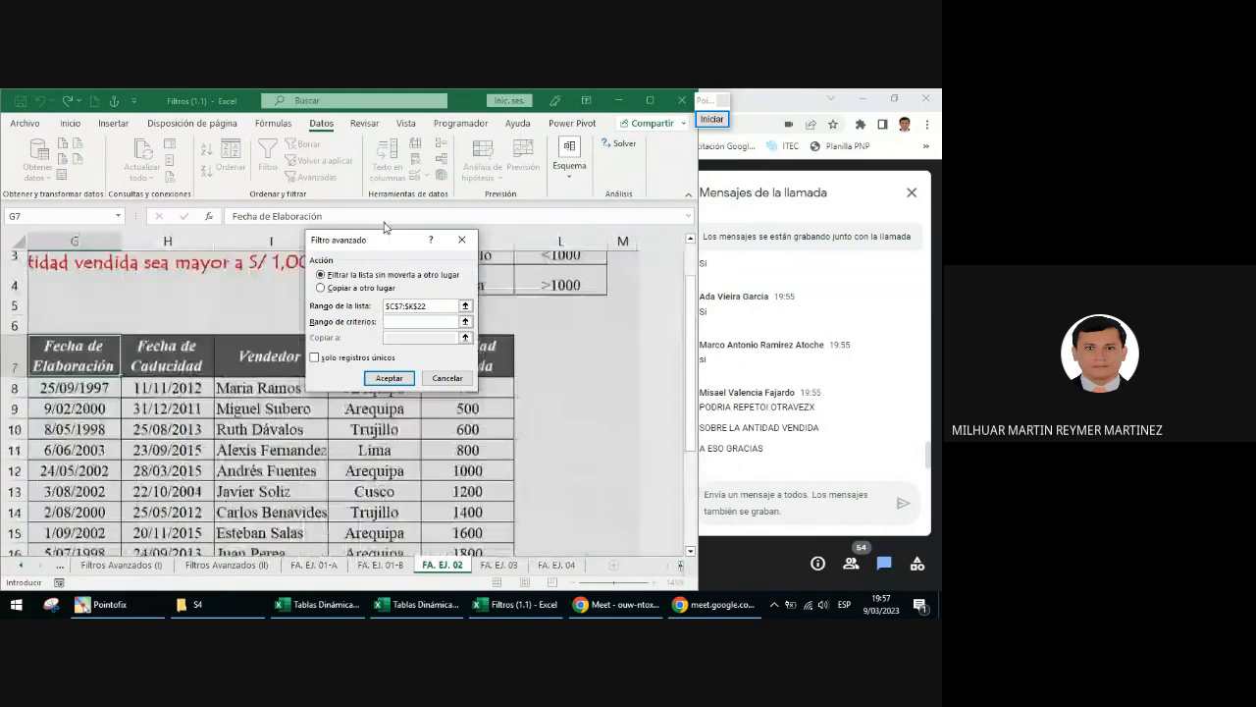
pyautogui.scroll(-1, 383, 232)
pyautogui.moveTo(375, 237); pyautogui.dragTo(294, 263)
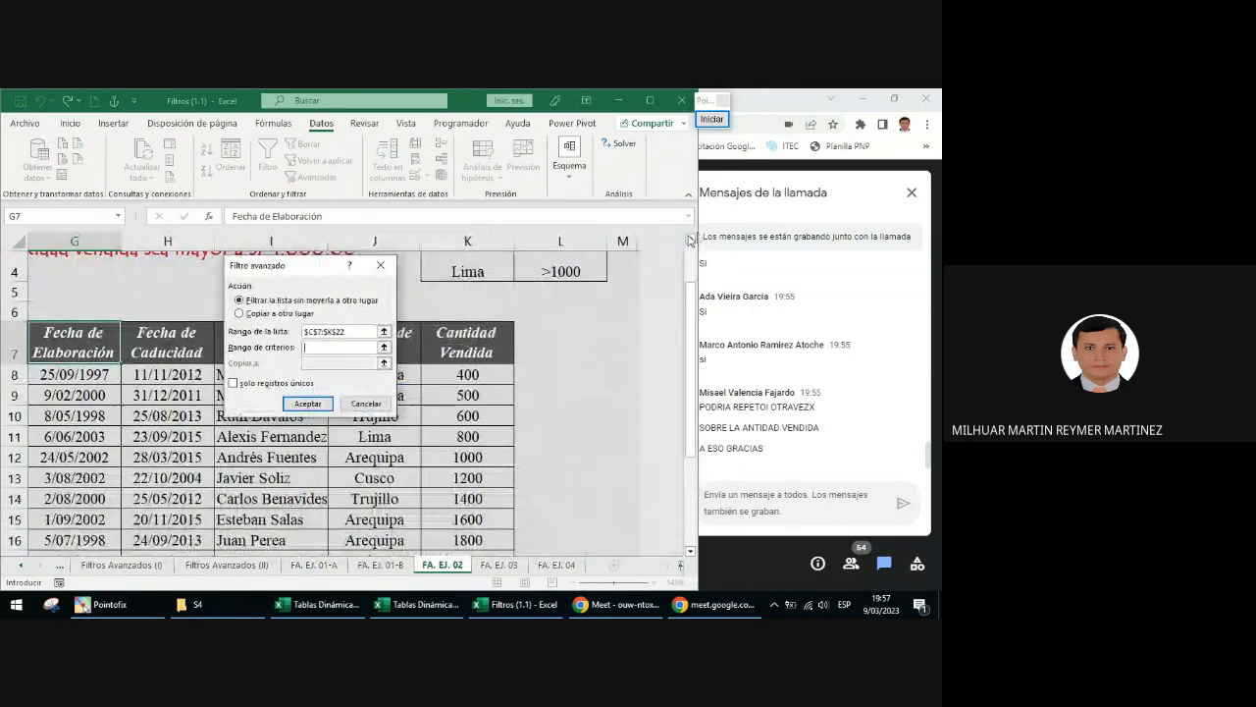
pyautogui.moveTo(691, 300); pyautogui.dragTo(691, 261)
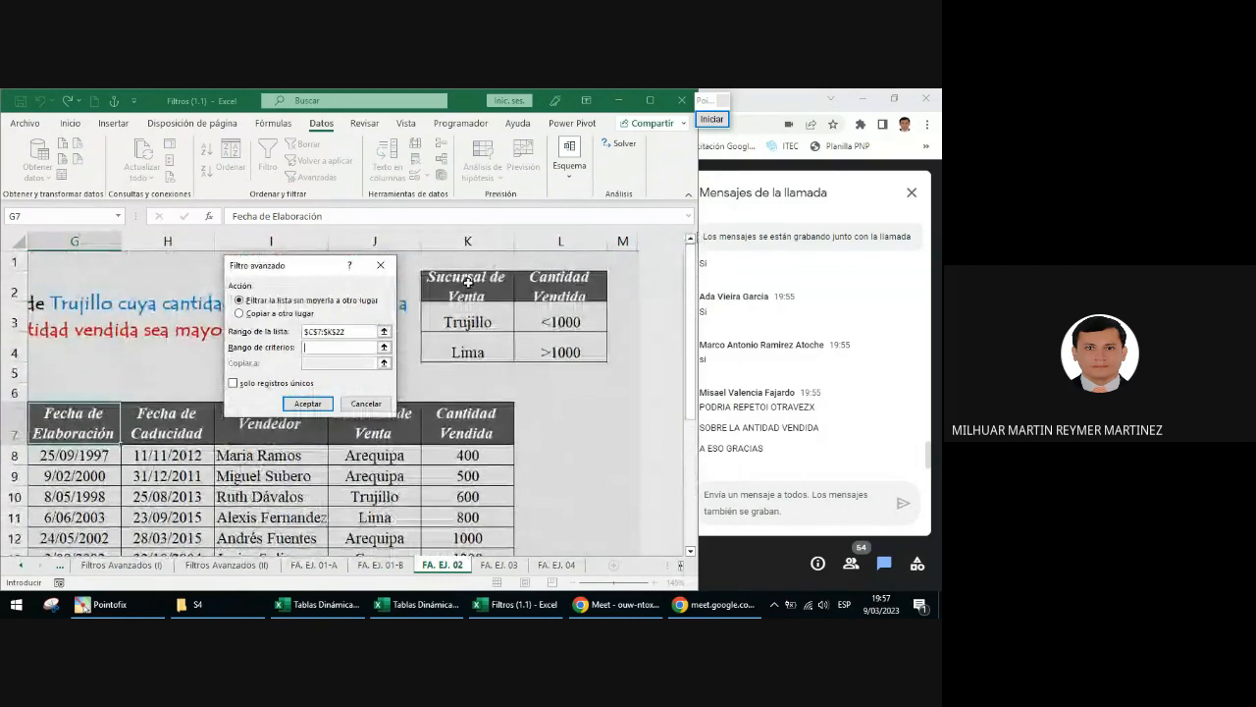
pyautogui.moveTo(467, 281); pyautogui.dragTo(565, 353)
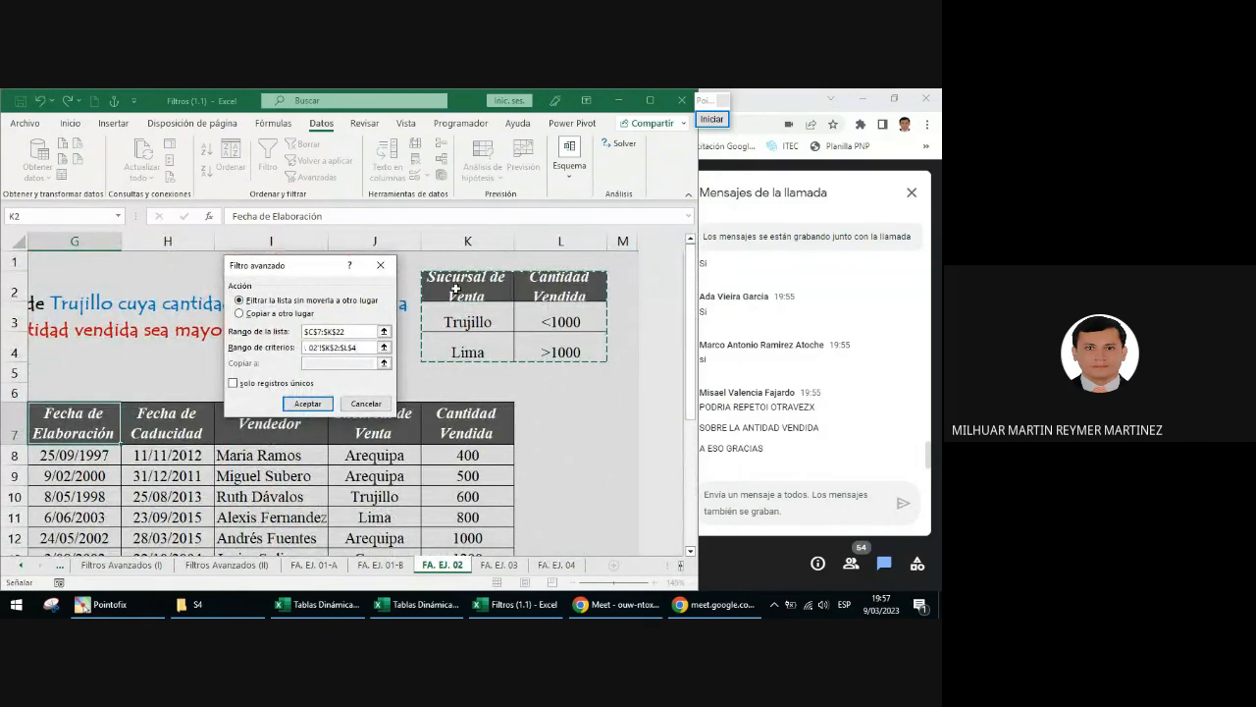
pyautogui.moveTo(475, 282); pyautogui.dragTo(536, 353)
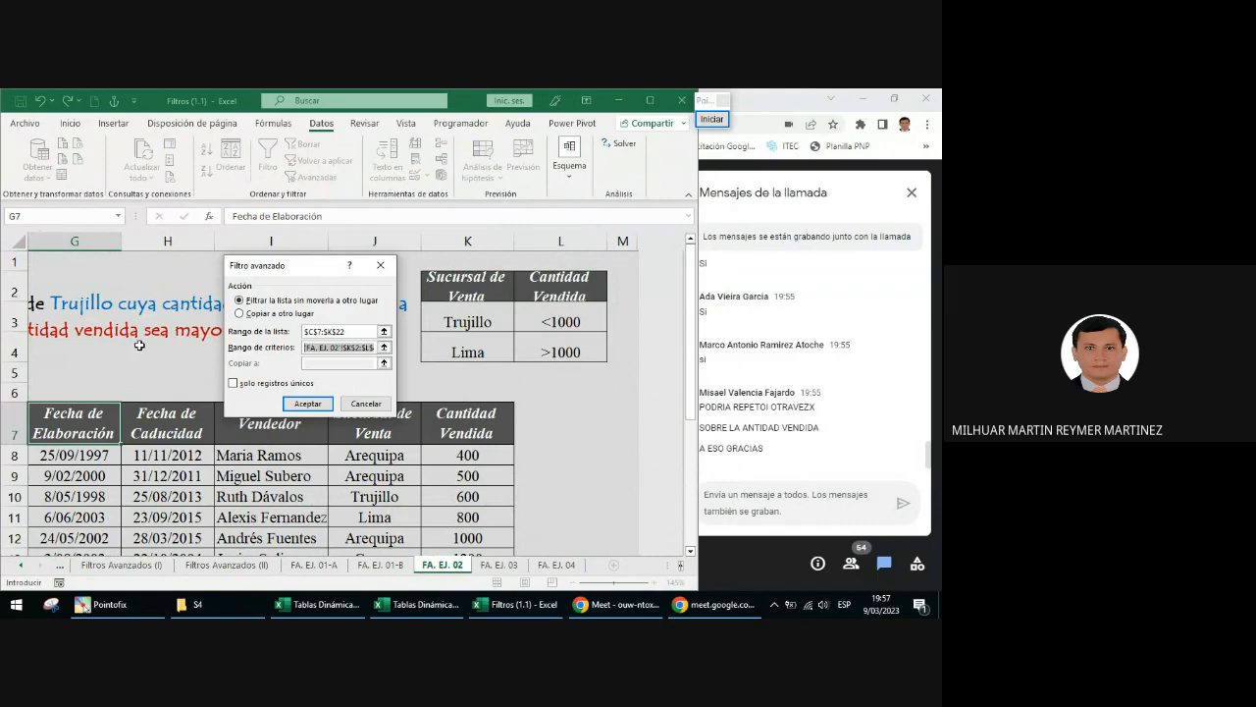
pyautogui.moveTo(459, 294); pyautogui.dragTo(538, 359)
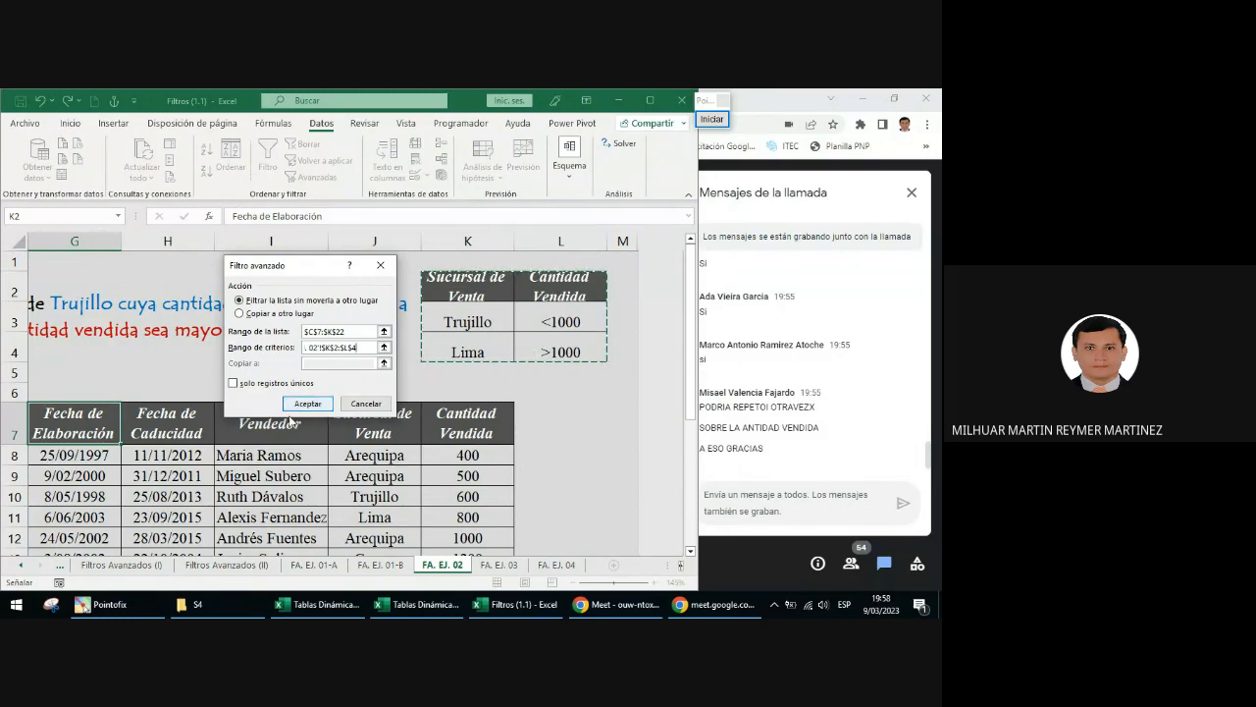
pyautogui.click(308, 404)
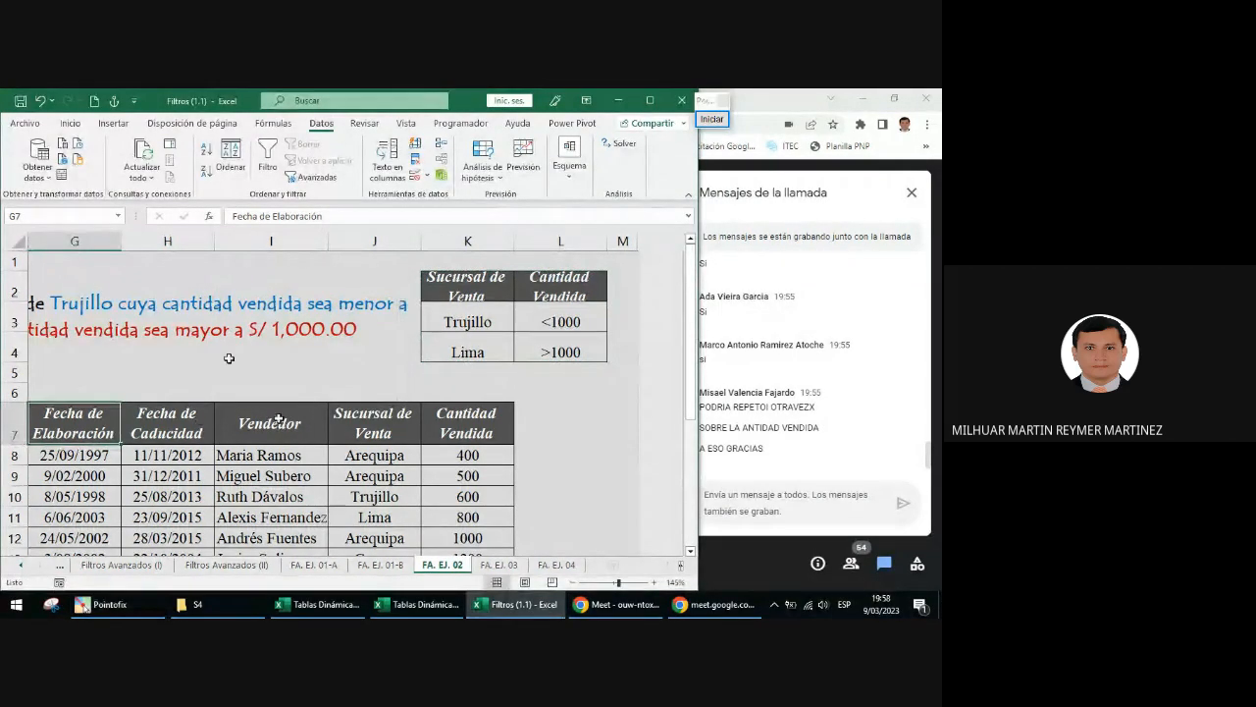
# - Run an in-place advanced filter on C7:K22 with criteria range K2:L4, and check the branch and quantity values of the Lima rows
pyautogui.click(311, 177)
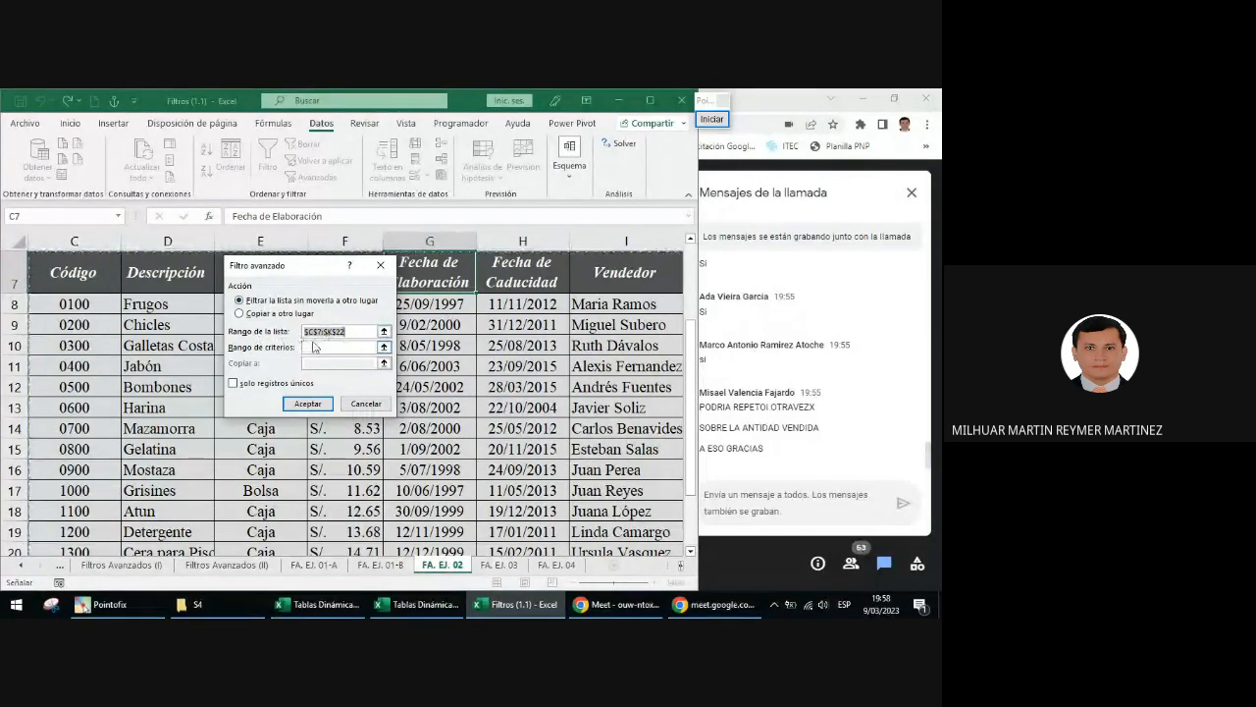
pyautogui.click(315, 345)
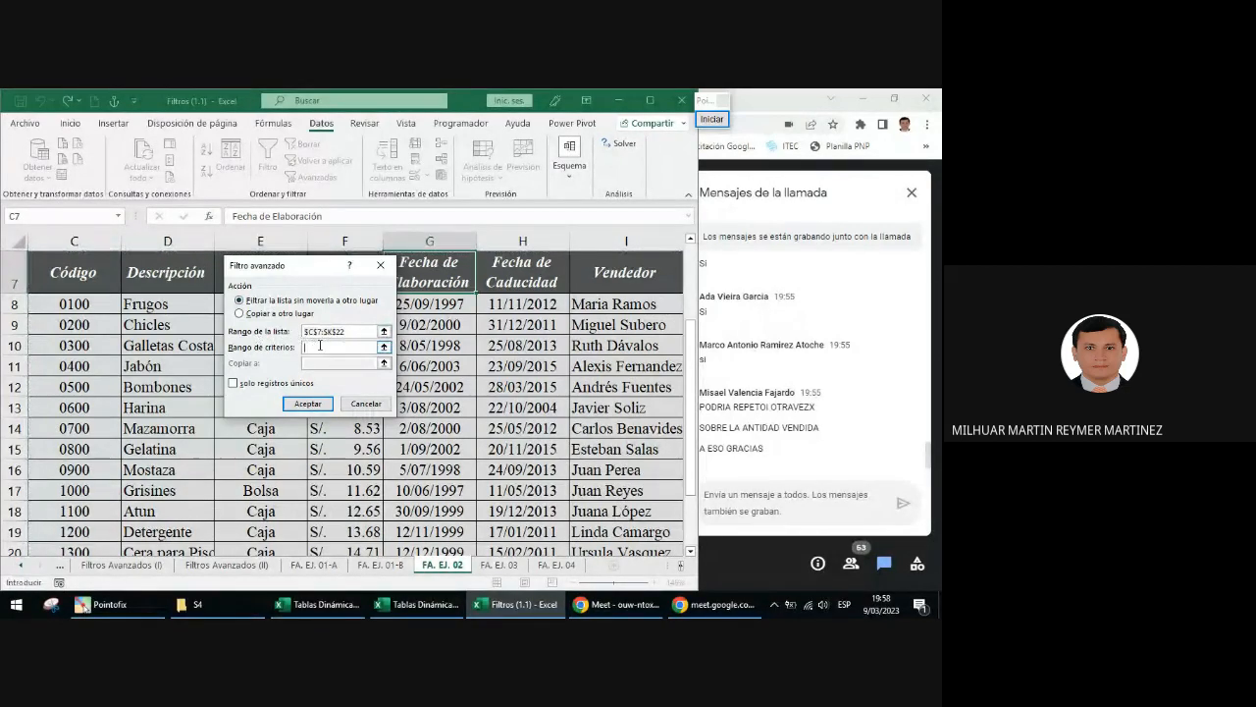
pyautogui.click(681, 567)
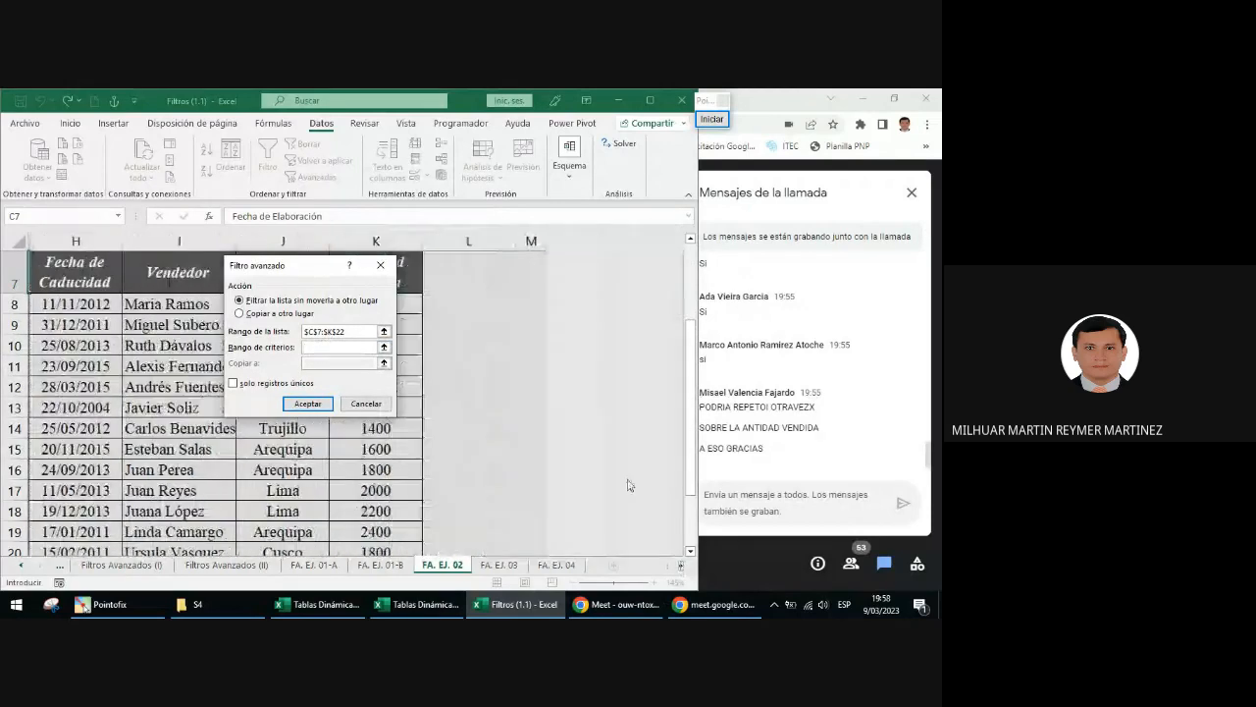
pyautogui.scroll(2, 488, 413)
pyautogui.moveTo(338, 265); pyautogui.dragTo(265, 261)
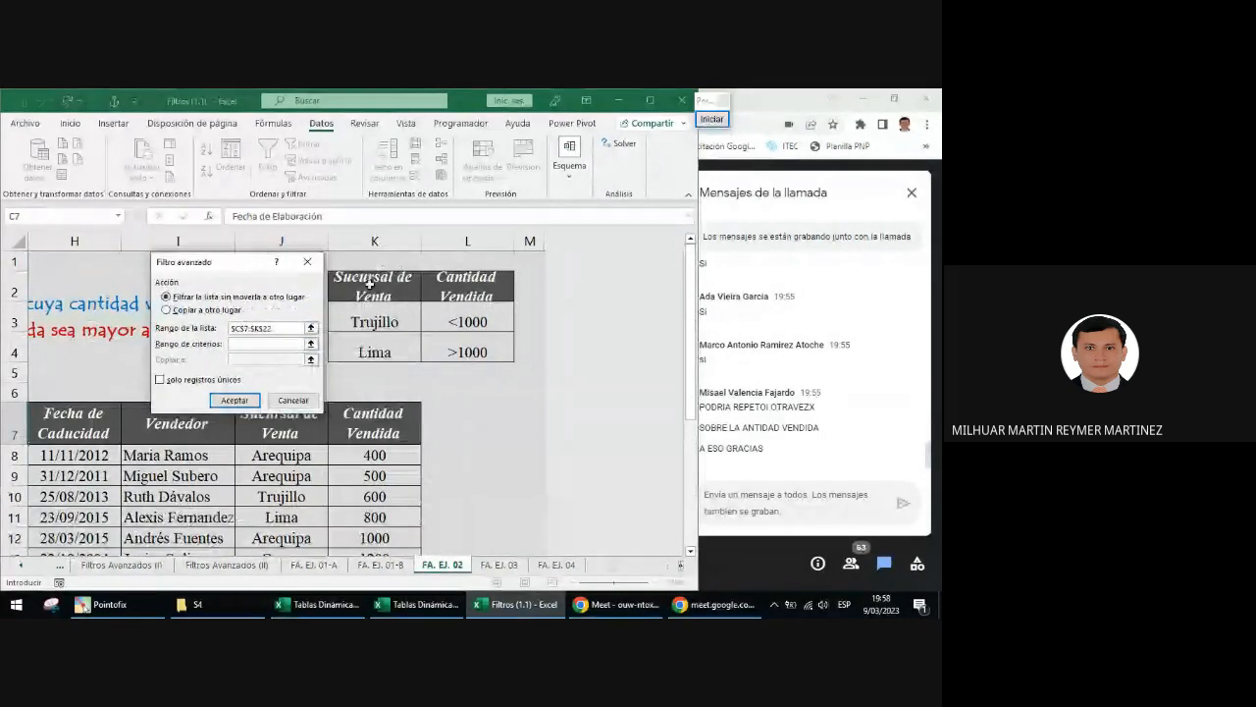
pyautogui.moveTo(369, 284); pyautogui.dragTo(463, 352)
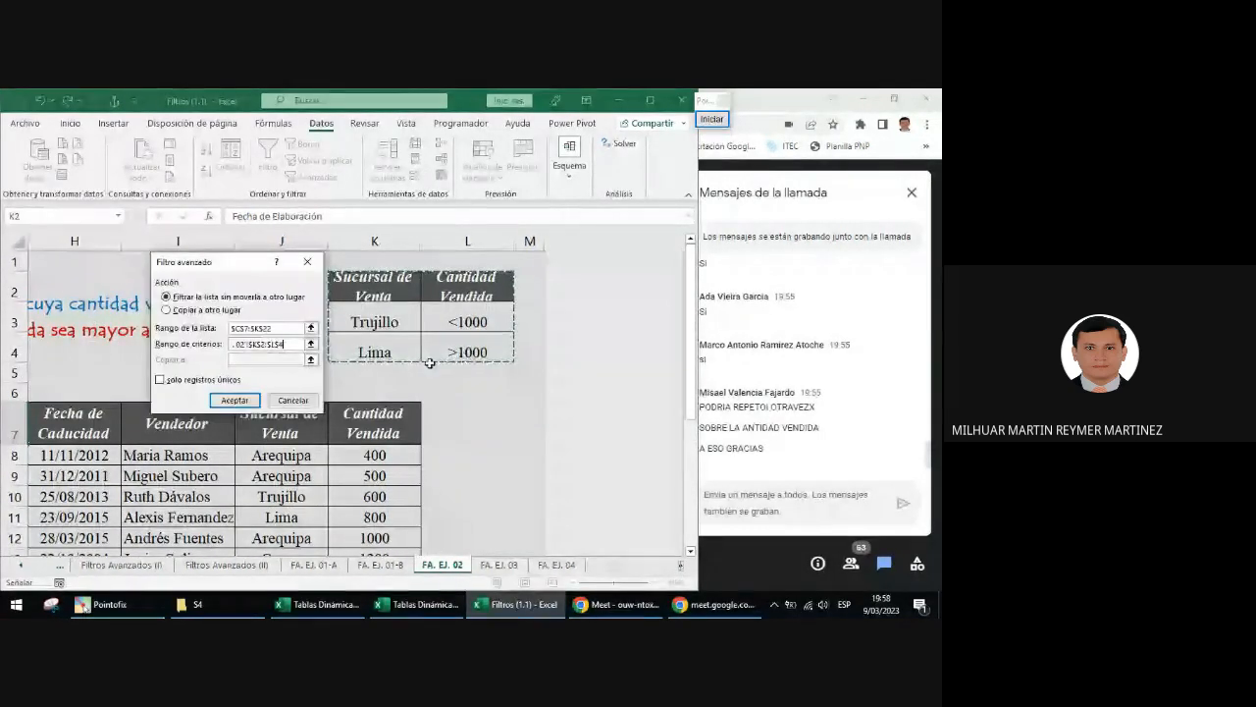
pyautogui.click(259, 402)
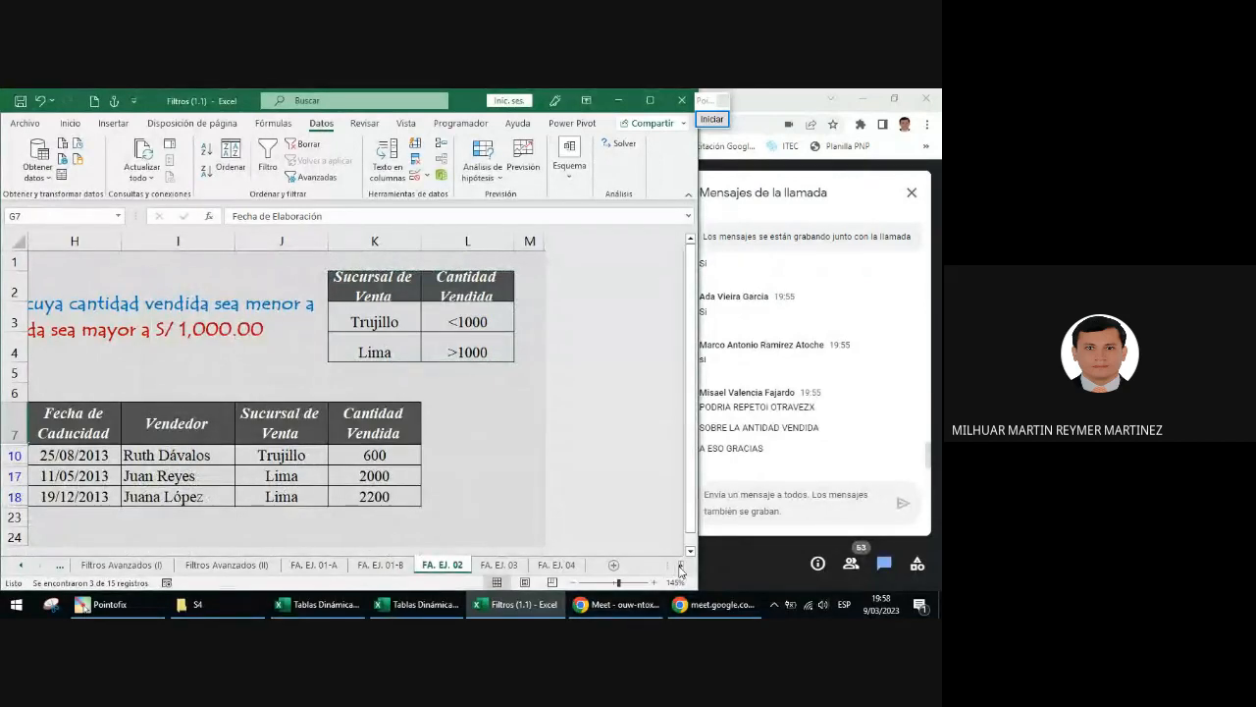
pyautogui.hscroll(-3, 680, 570)
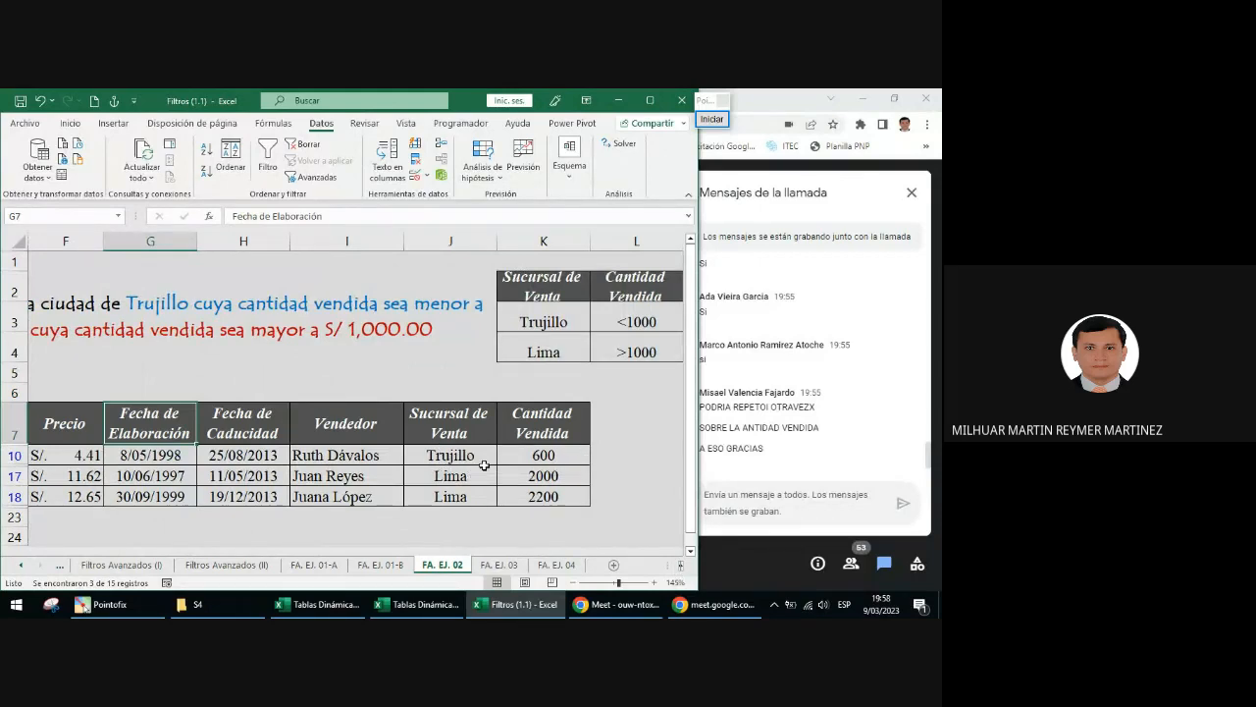
pyautogui.moveTo(483, 461); pyautogui.dragTo(530, 502)
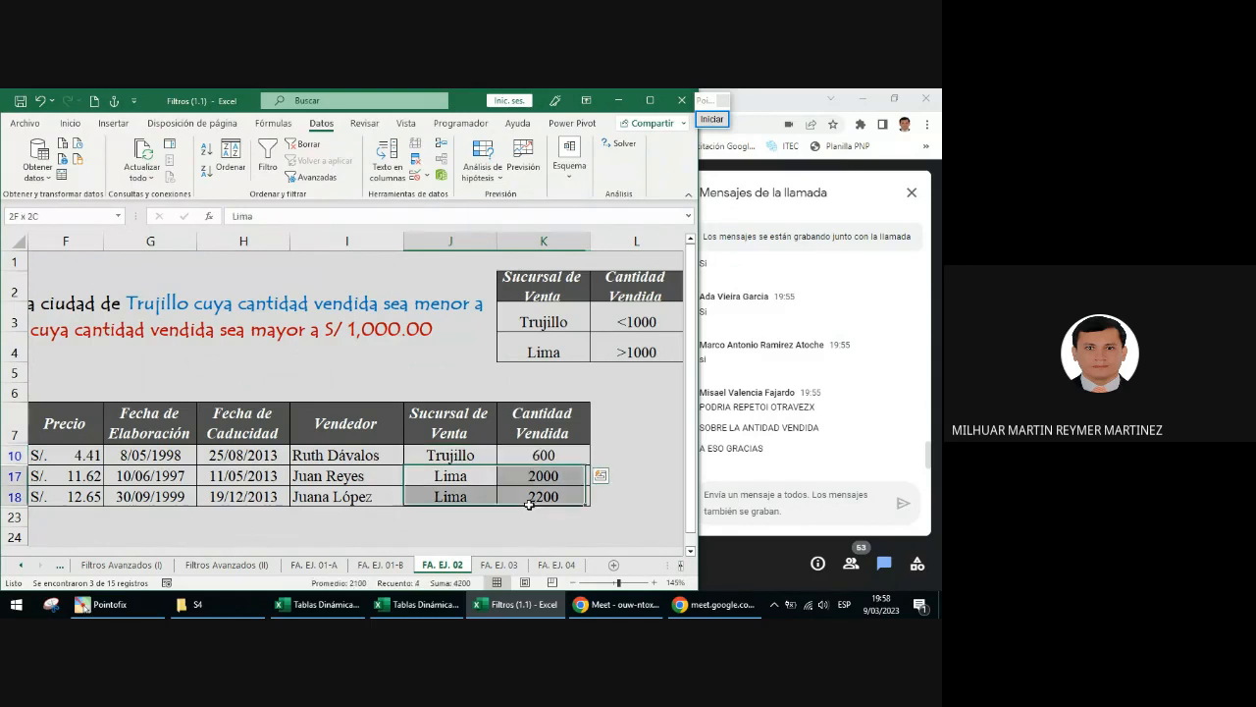
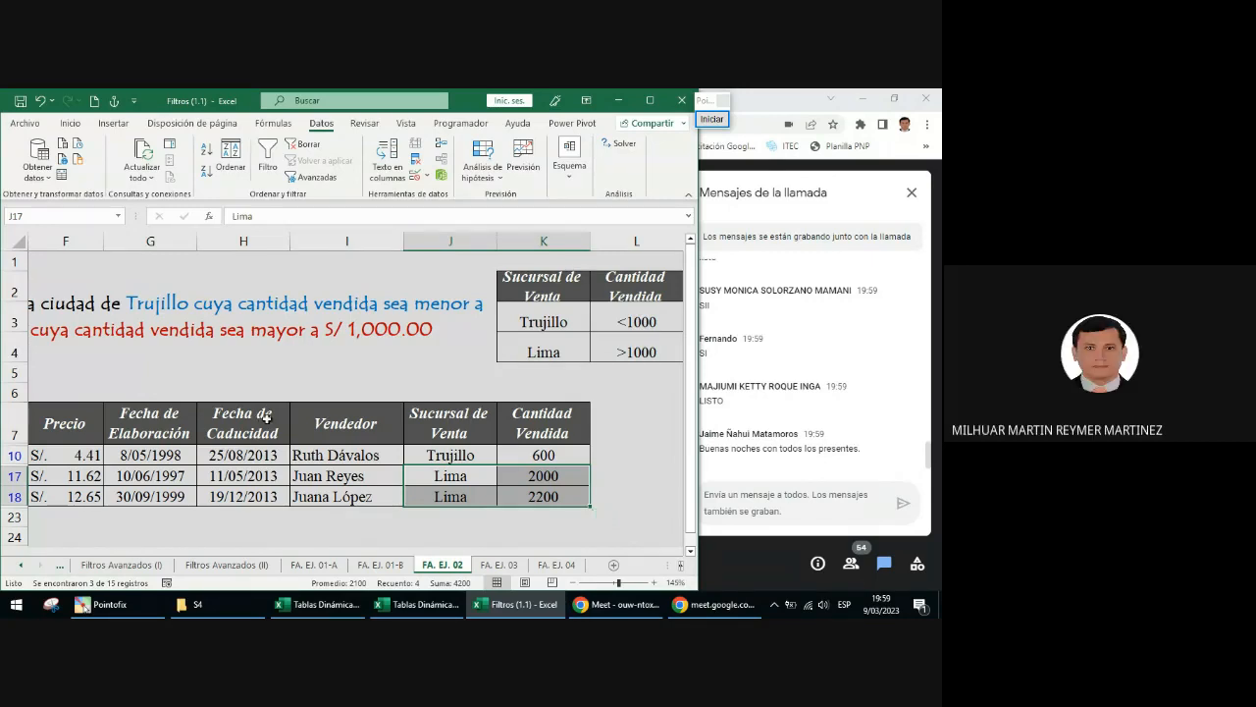
# - Reopen the advanced filter on the filtered product table, point out the criteria block K2:L4, and cancel the dialog
pyautogui.click(329, 420)
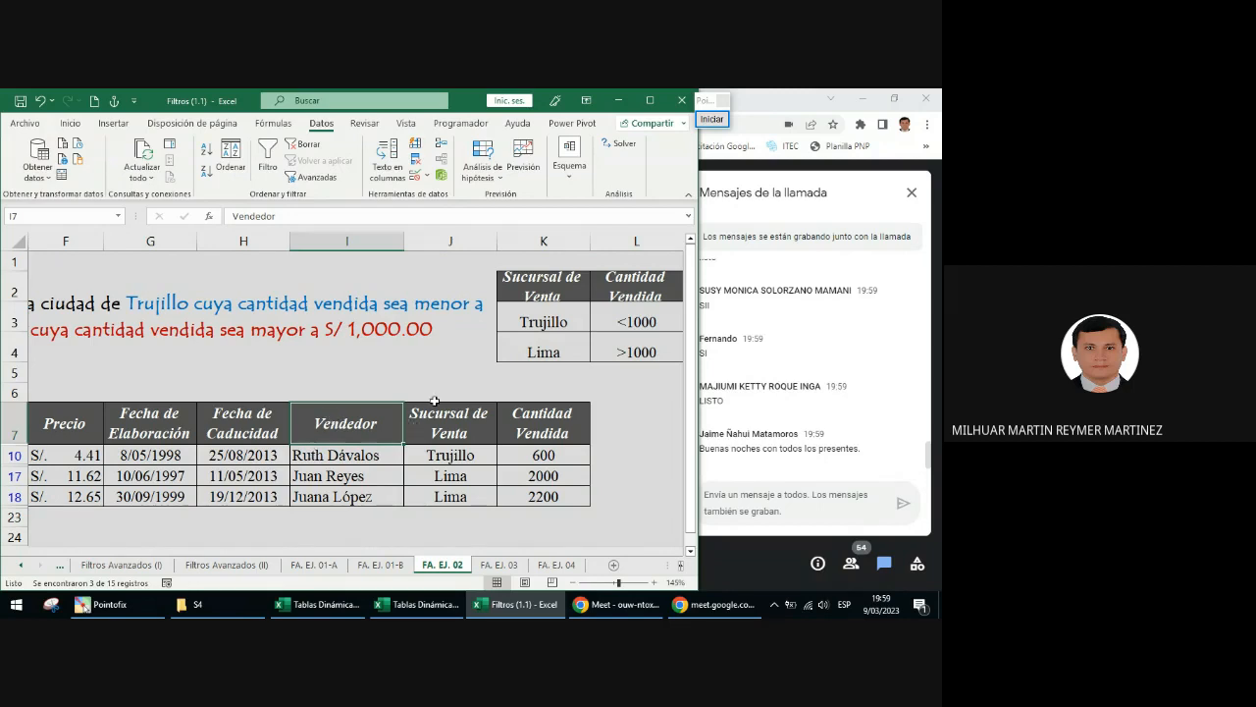
pyautogui.click(312, 177)
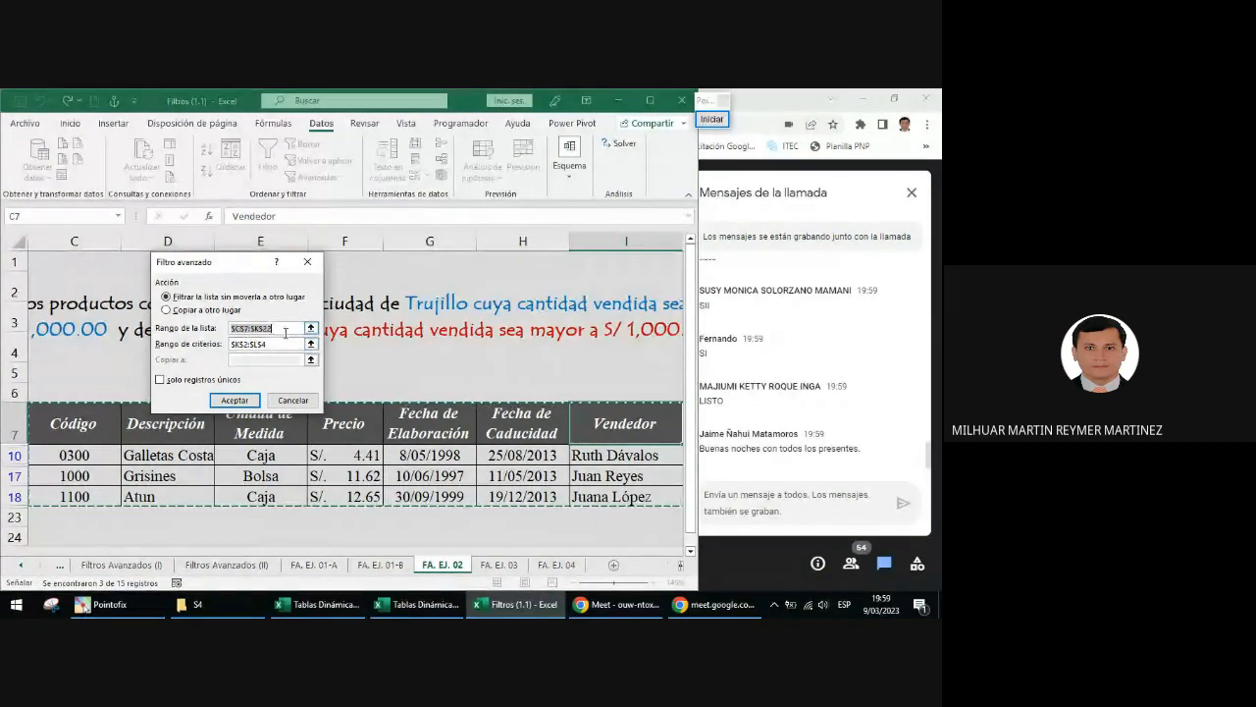
pyautogui.click(682, 566)
pyautogui.click(682, 567)
pyautogui.click(682, 567)
pyautogui.click(682, 567)
pyautogui.moveTo(478, 285); pyautogui.dragTo(554, 351)
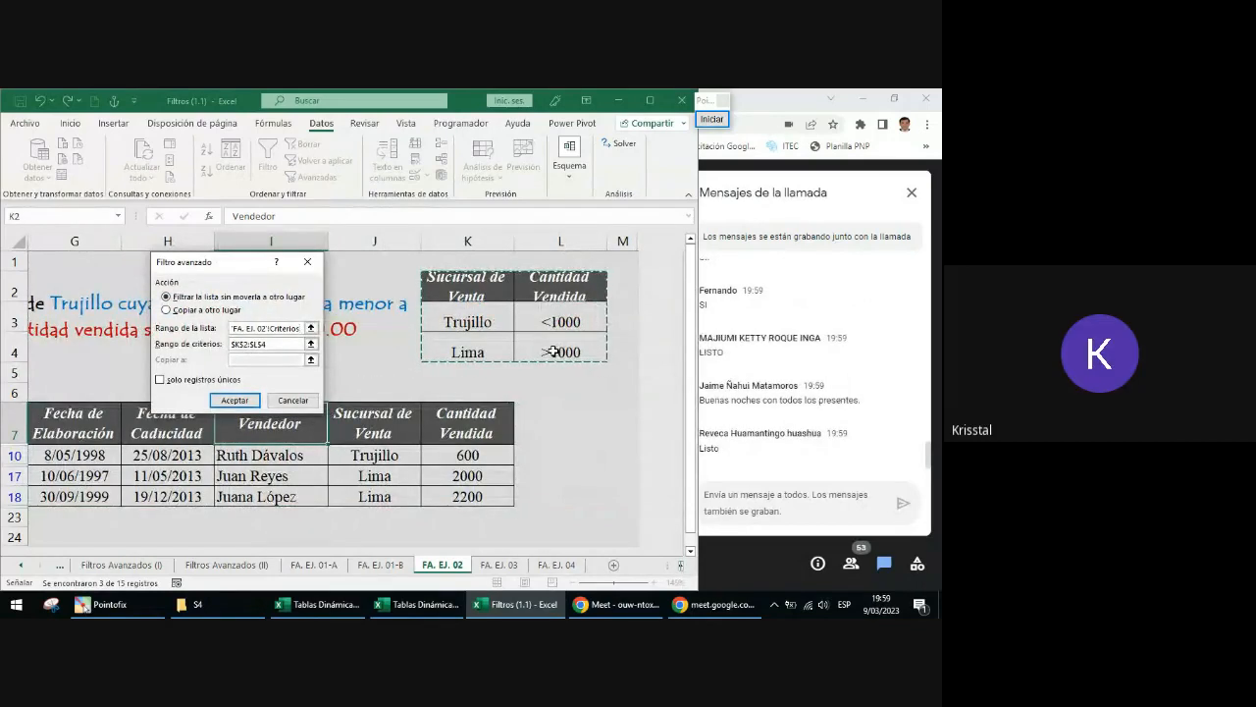
pyautogui.press('Escape')
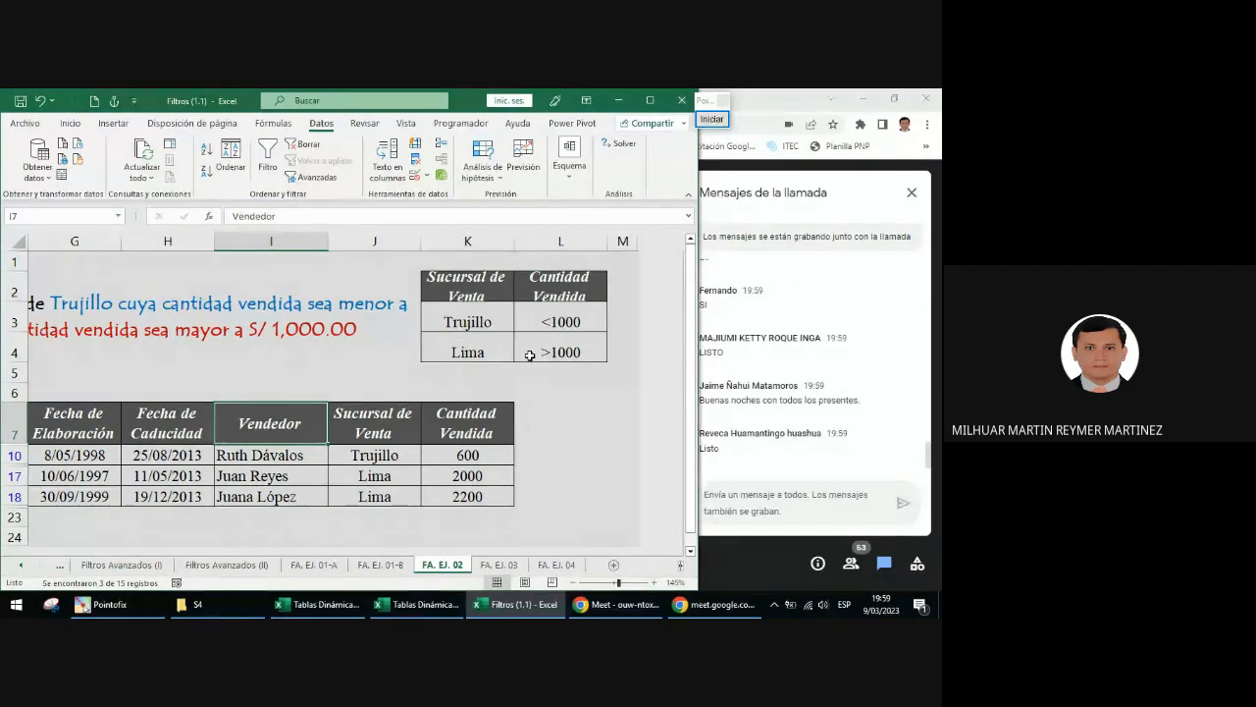
# - Go to sheet FA. EJ. 03 and examine the exercise statement, the worker table columns and the blank criteria grid
pyautogui.click(499, 565)
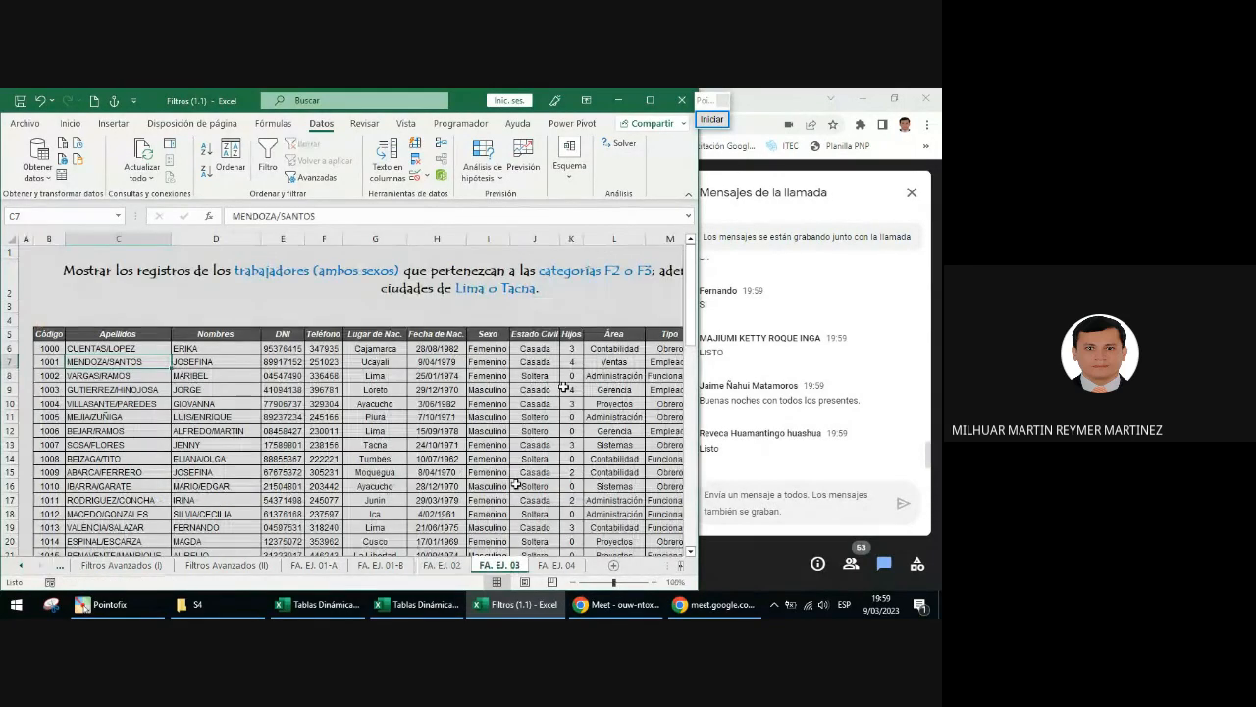
pyautogui.click(682, 566)
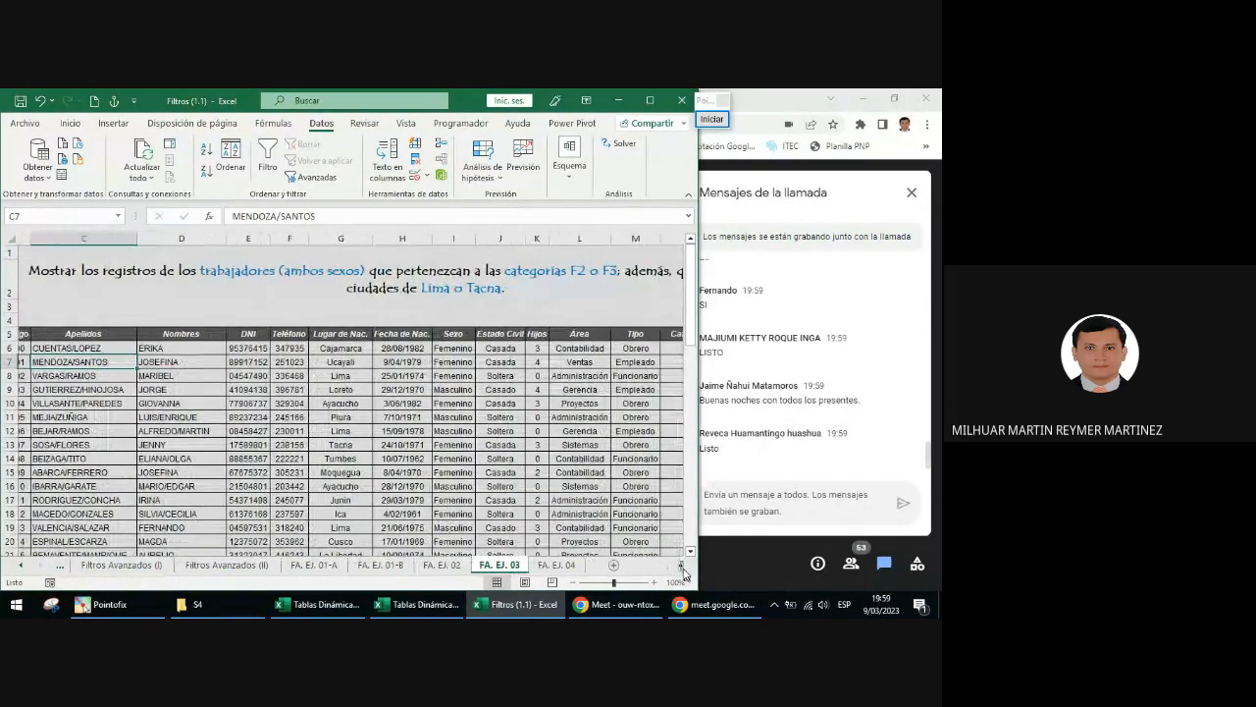
pyautogui.click(681, 566)
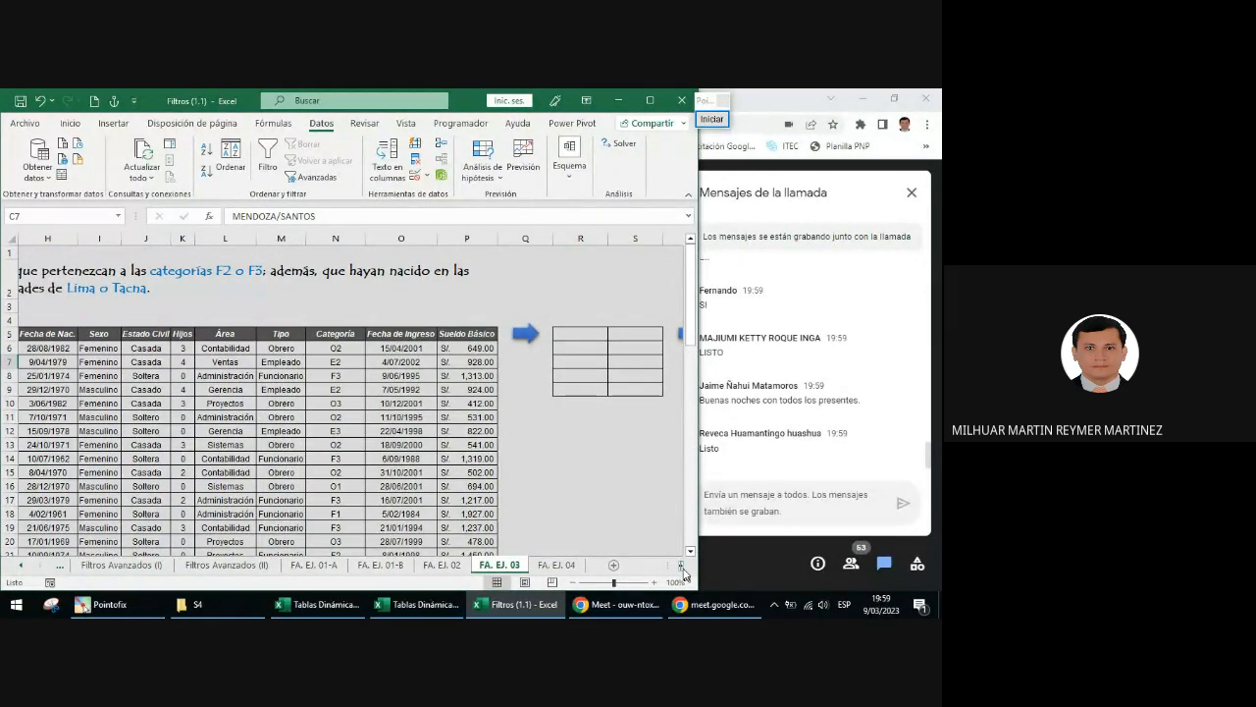
# - Examine the rest of sheet FA. EJ. 03 beyond the worker table: the blank criteria grid R5:S9 and the yellow output cell
pyautogui.click(682, 568)
pyautogui.click(682, 567)
pyautogui.click(682, 568)
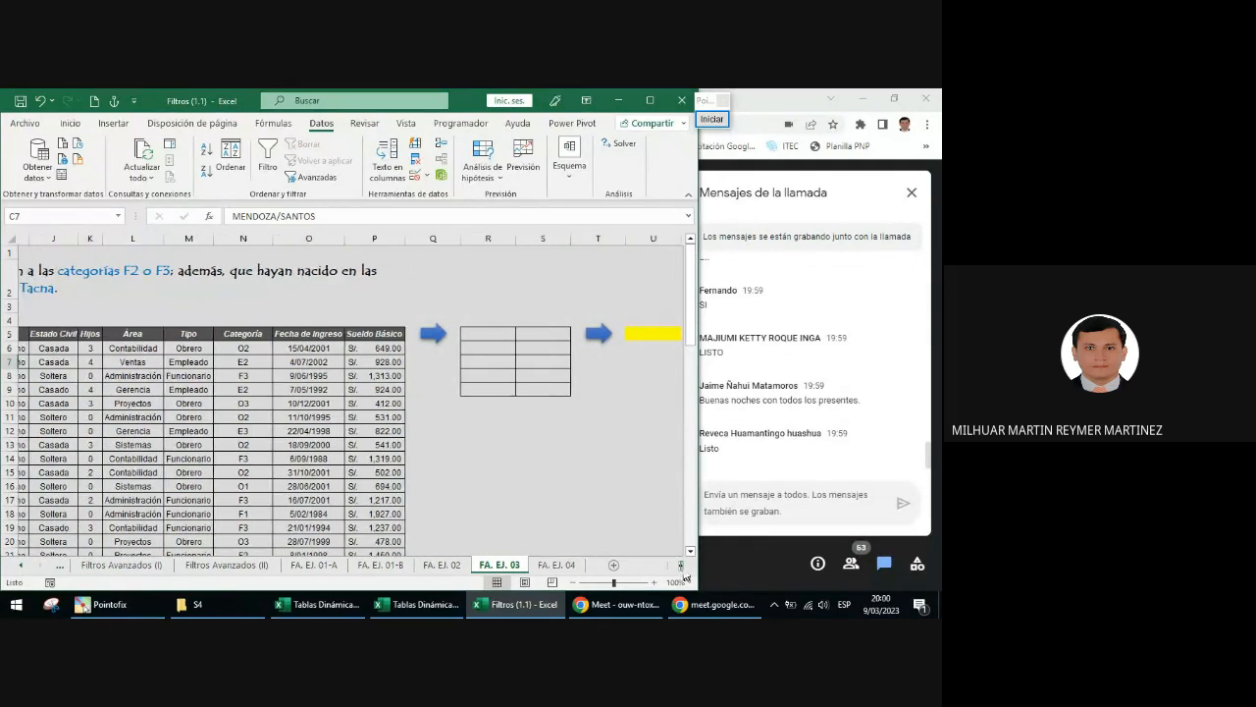
pyautogui.click(682, 567)
pyautogui.click(682, 567)
pyautogui.click(682, 567)
pyautogui.click(682, 568)
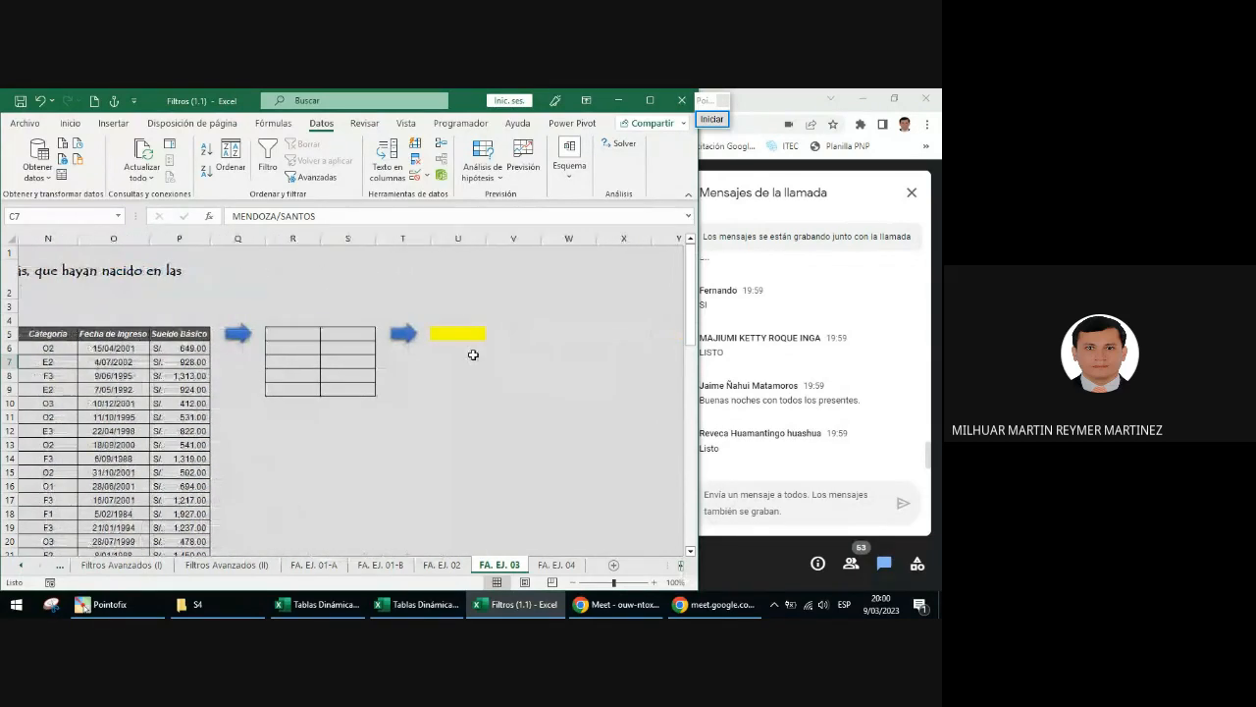
pyautogui.click(682, 567)
pyautogui.click(681, 566)
pyautogui.click(681, 567)
pyautogui.click(681, 567)
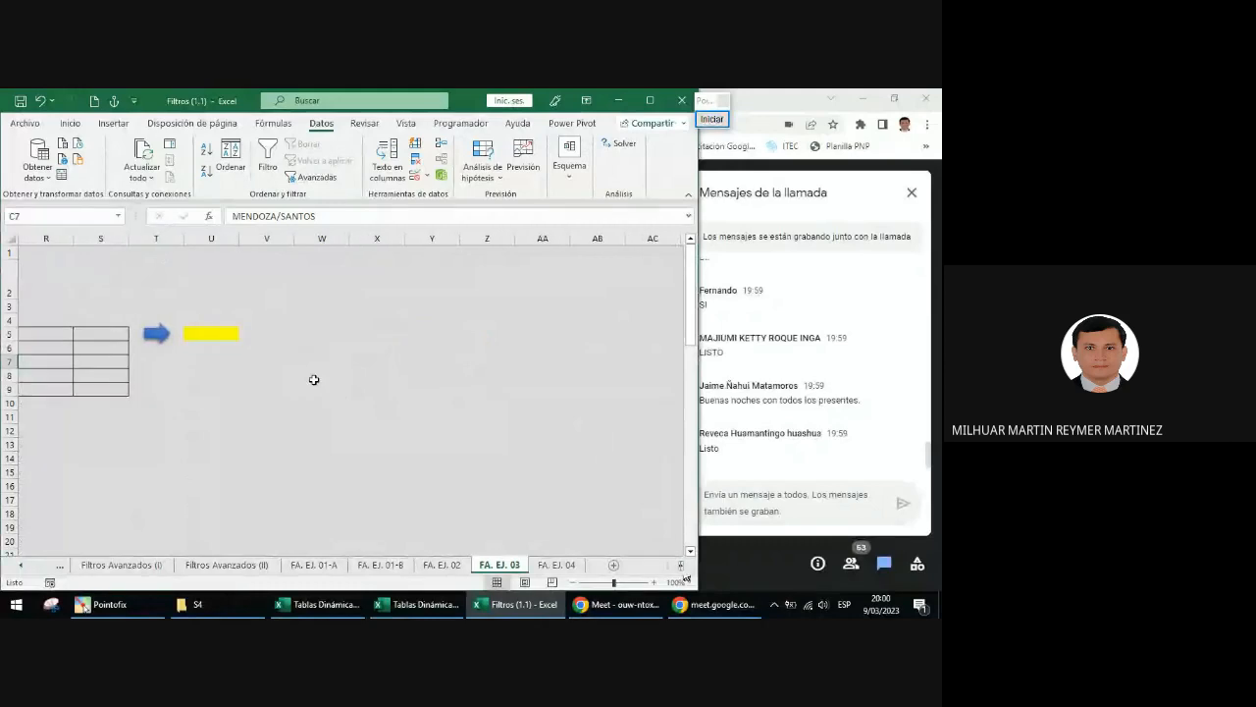
# - Go back to sheet FA. EJ. 02 and circle the column M area beside the filtered table in orange, then end the annotation
pyautogui.click(442, 564)
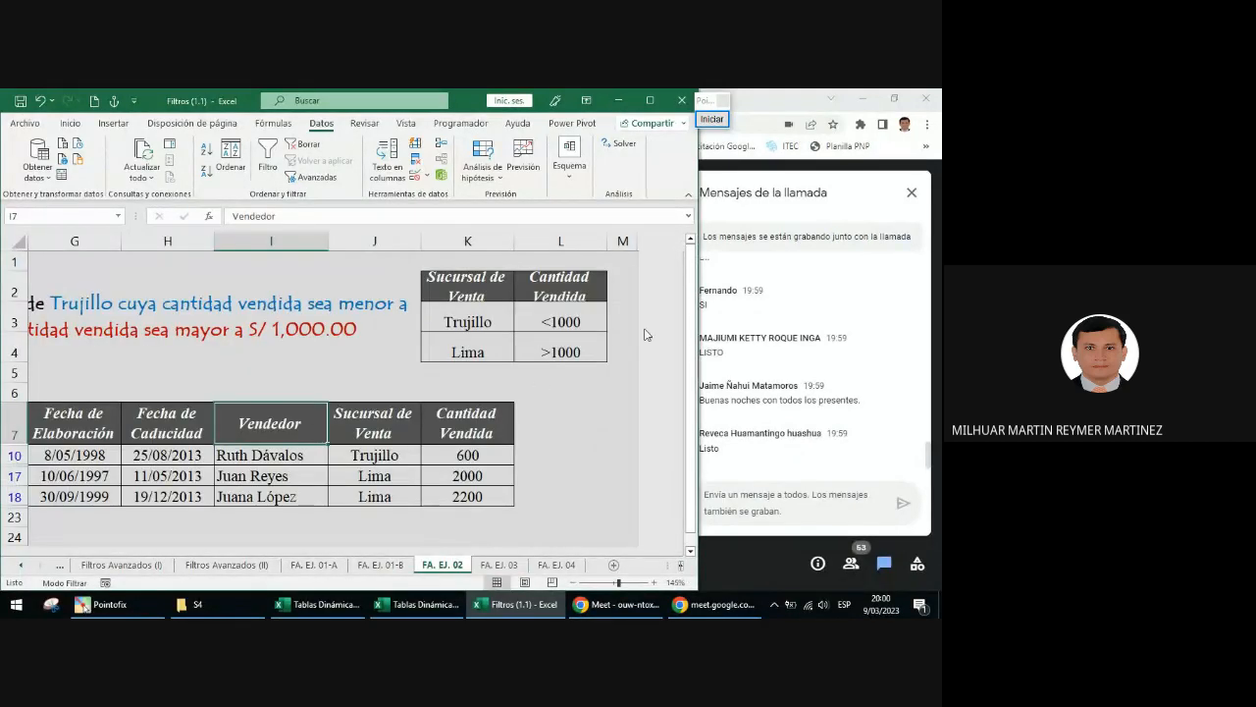
pyautogui.click(712, 119)
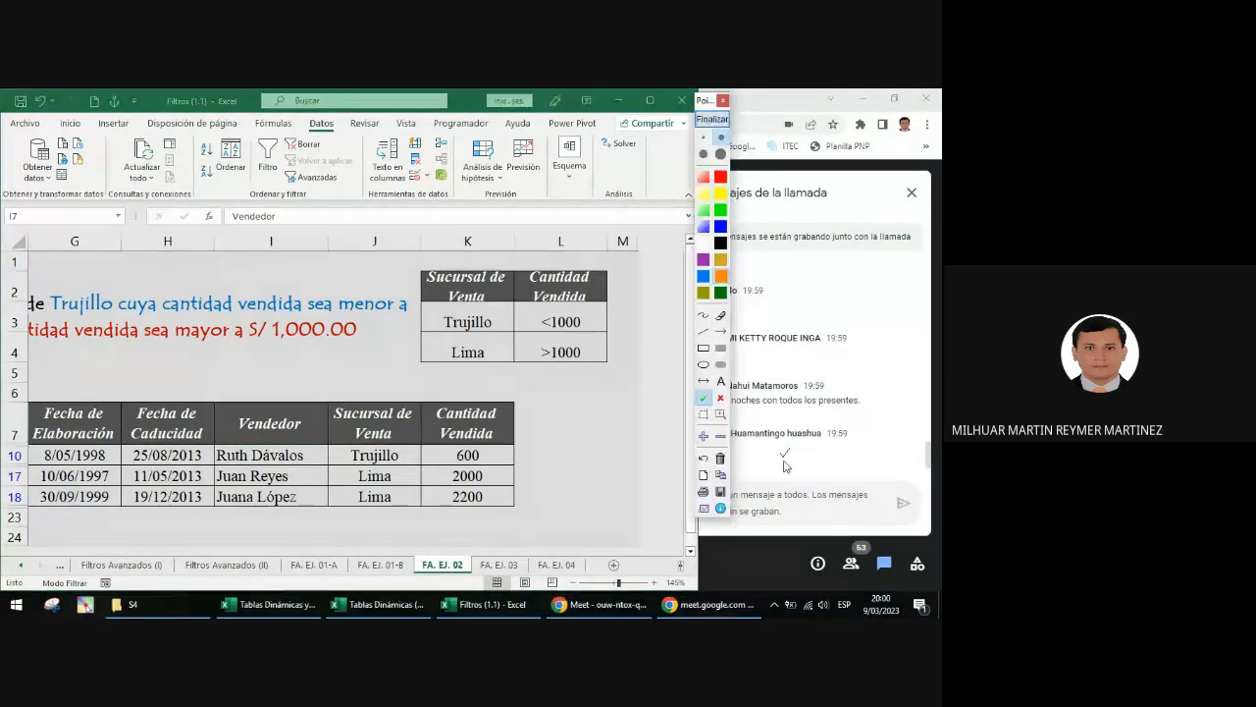
pyautogui.click(703, 364)
pyautogui.moveTo(602, 221); pyautogui.dragTo(675, 564)
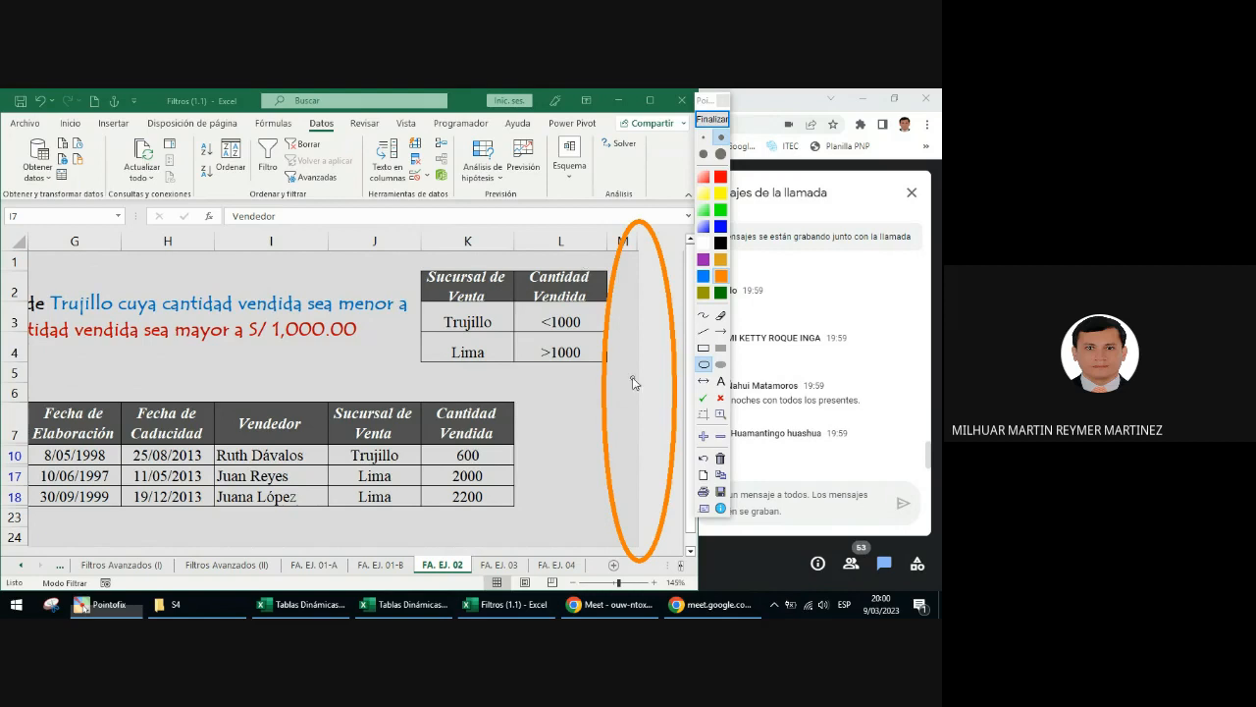
pyautogui.click(712, 119)
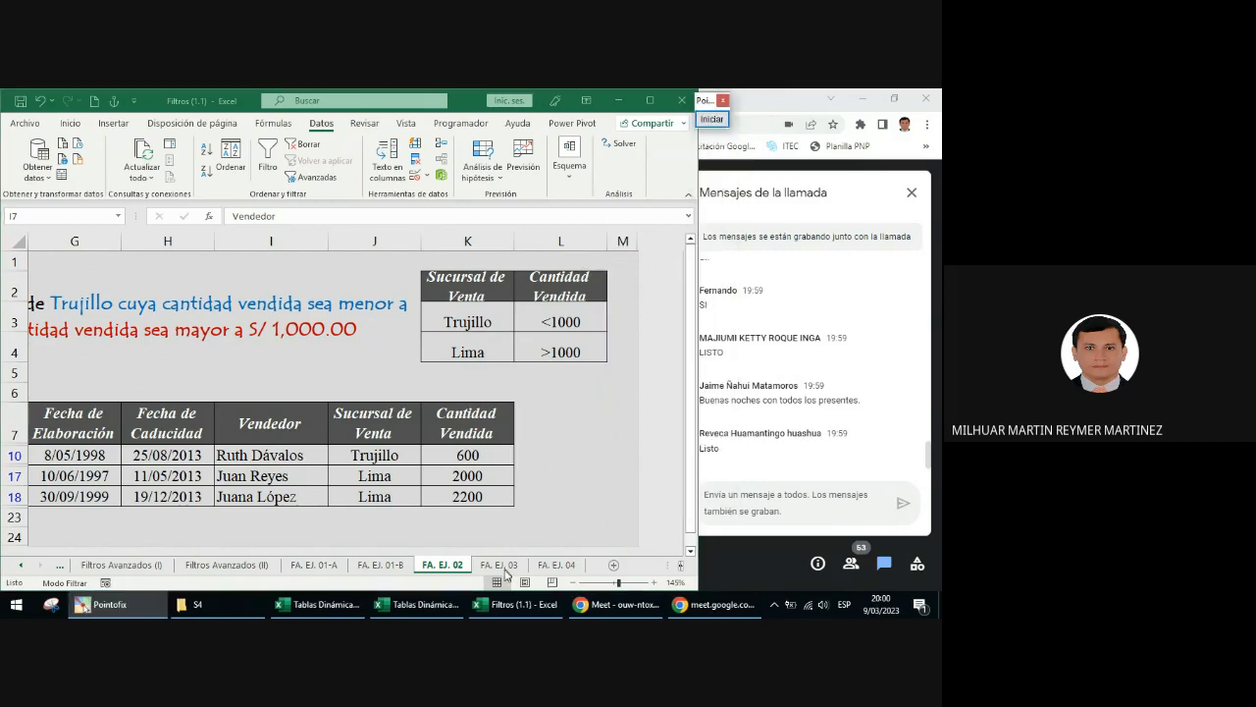
# - Return to sheet FA. EJ. 03 and select the yellow output cell U5 beyond the blank criteria grid
pyautogui.click(496, 566)
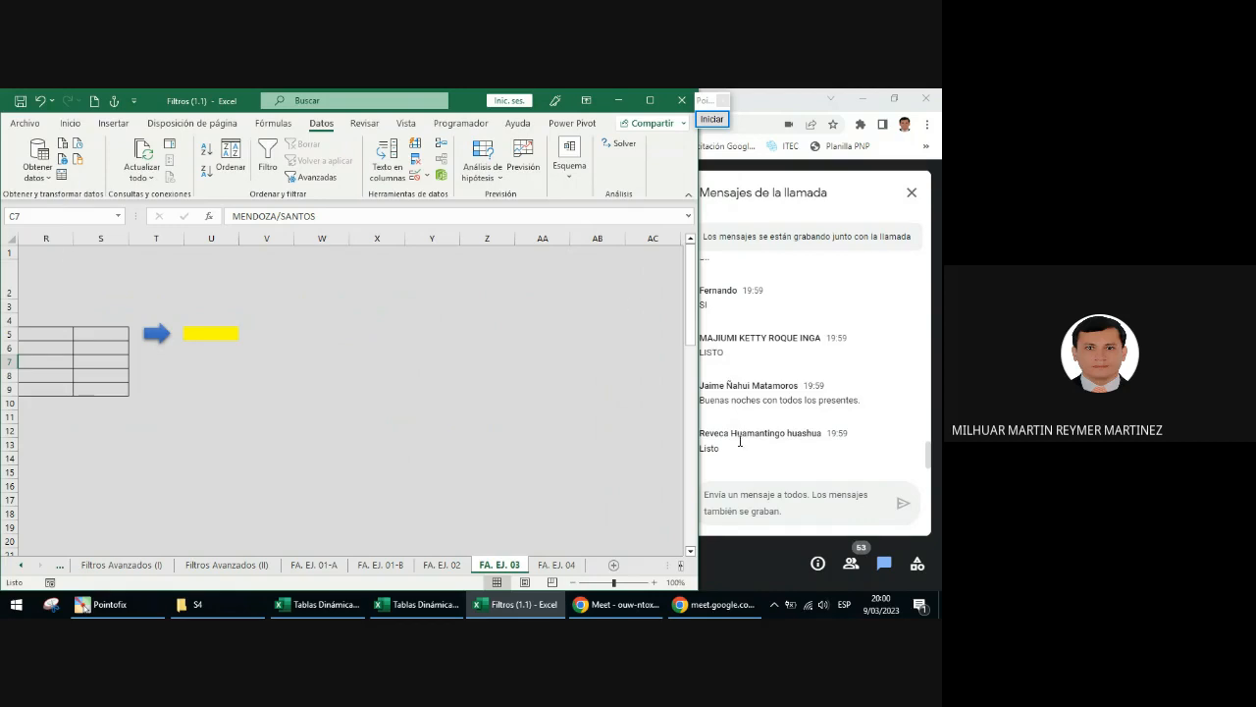
pyautogui.hscroll(-3, 682, 568)
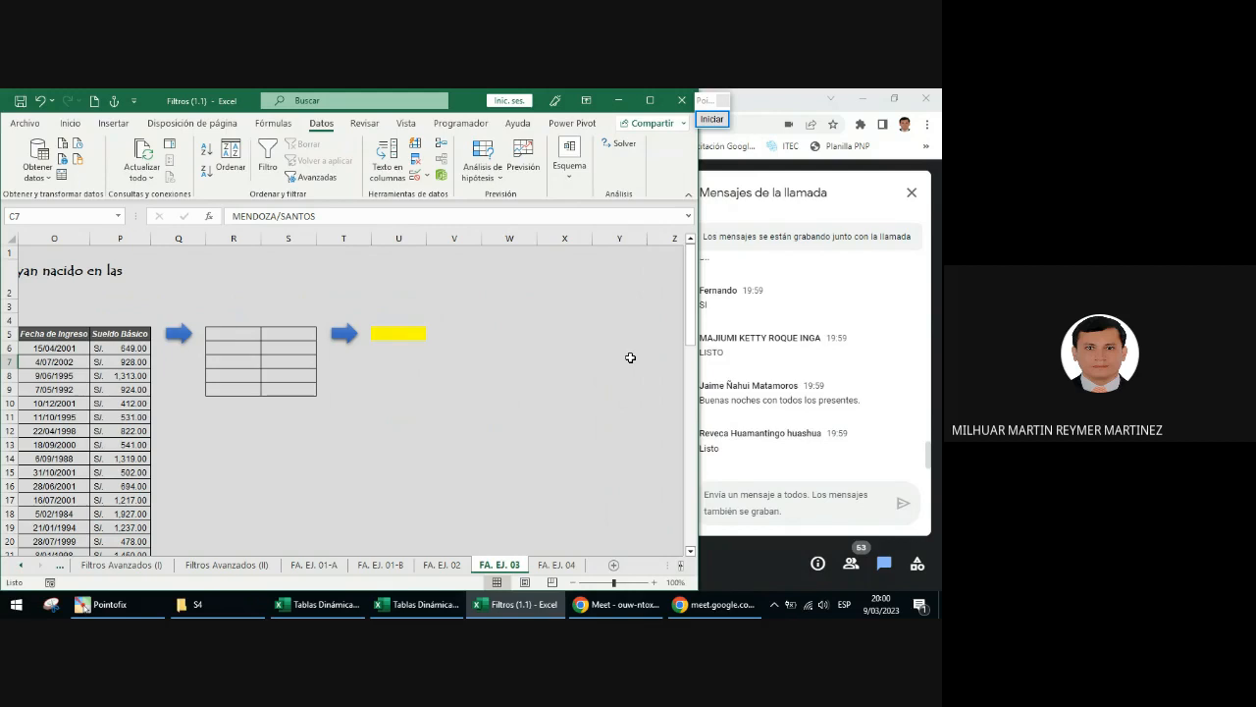
pyautogui.click(428, 336)
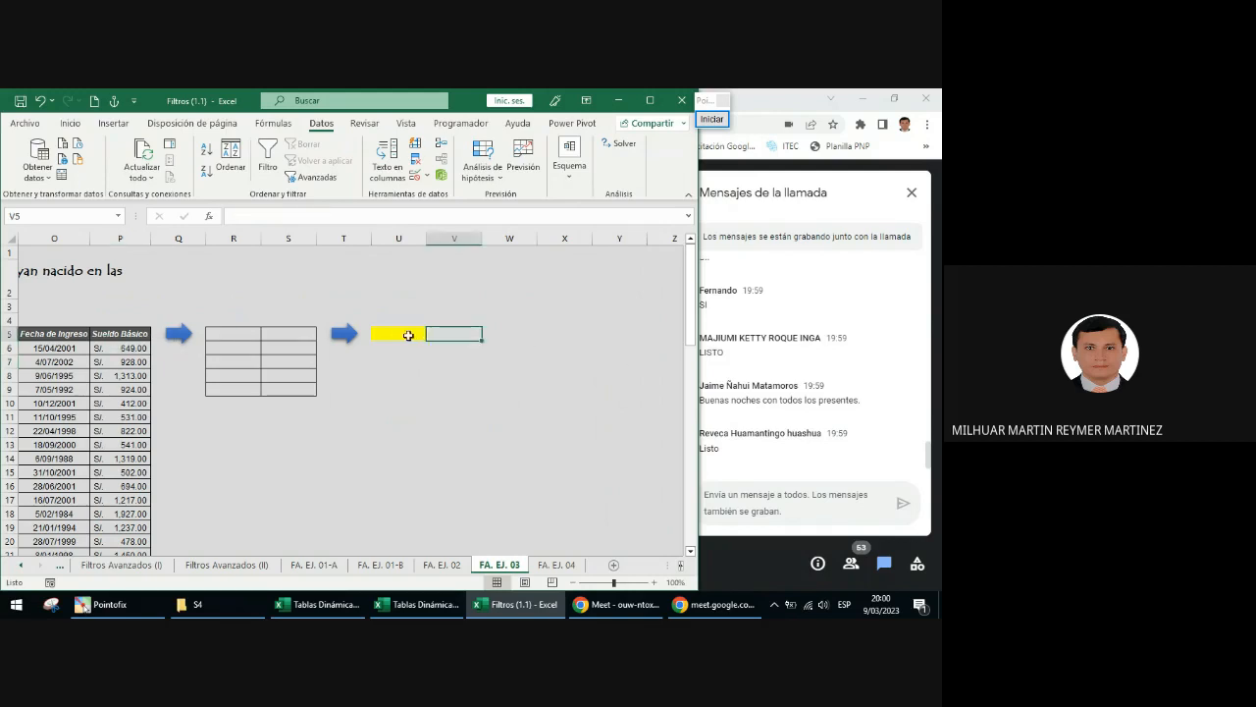
pyautogui.click(408, 336)
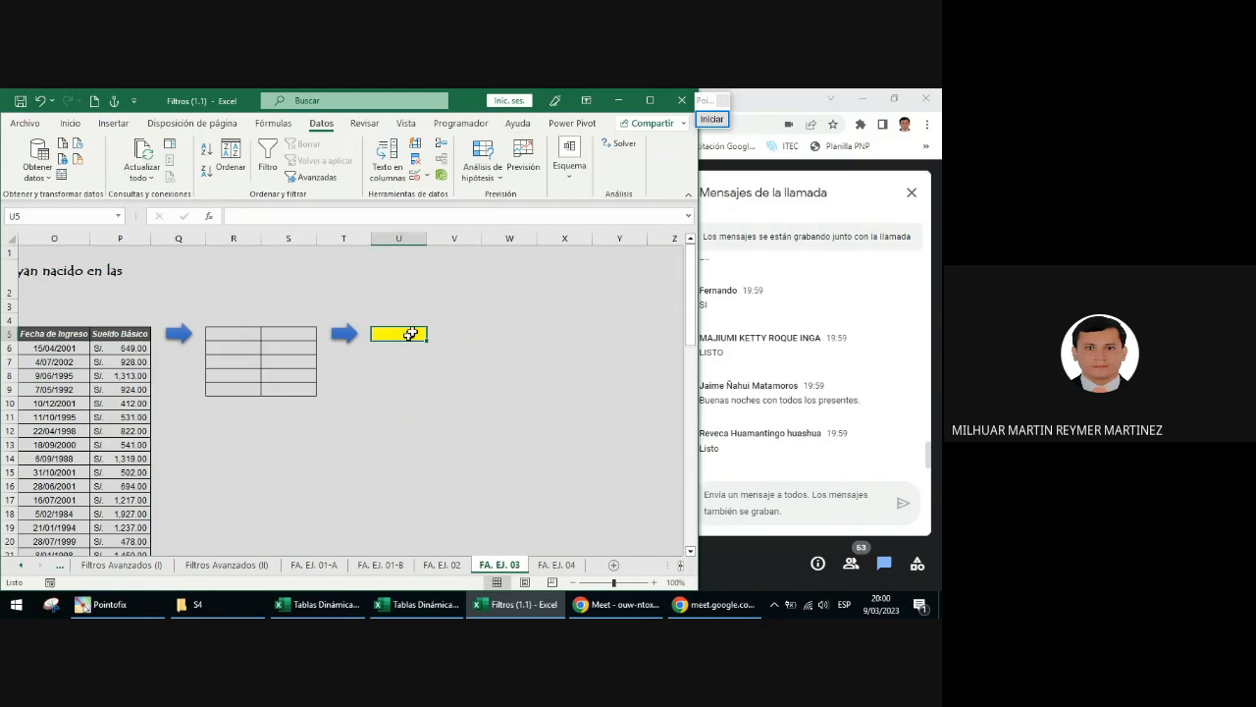
pyautogui.hscroll(-5, 681, 571)
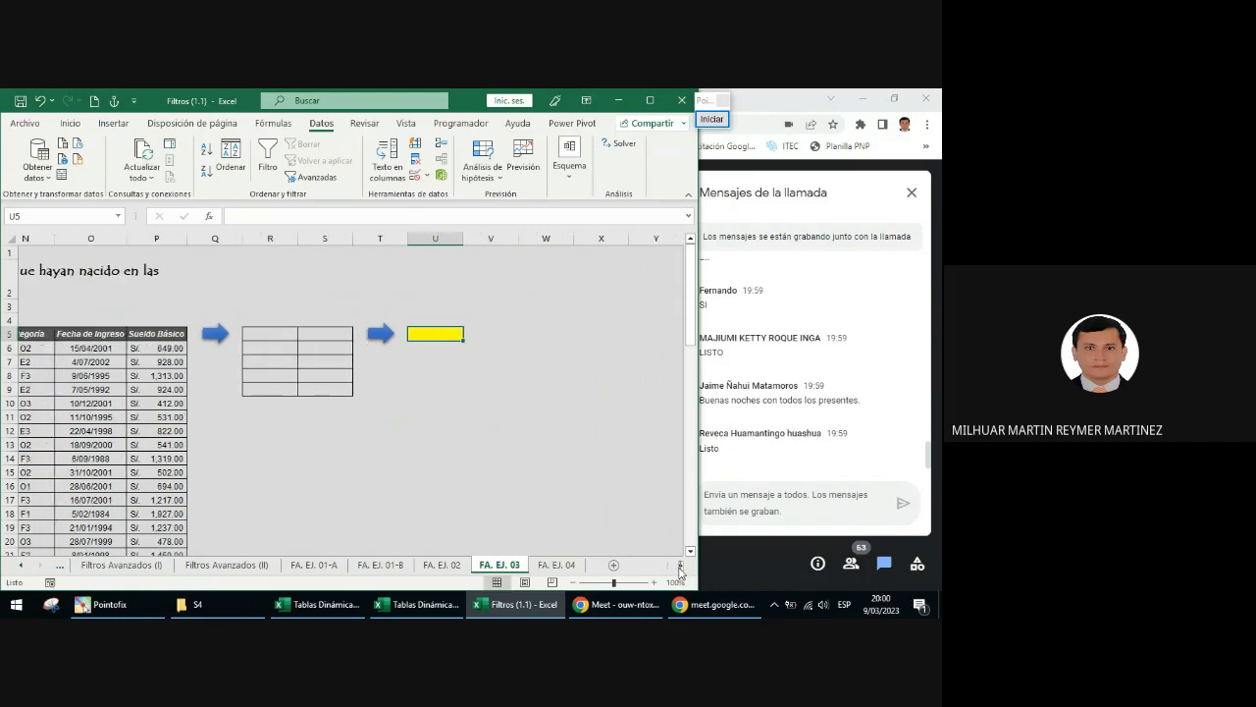
pyautogui.hscroll(-4, 681, 571)
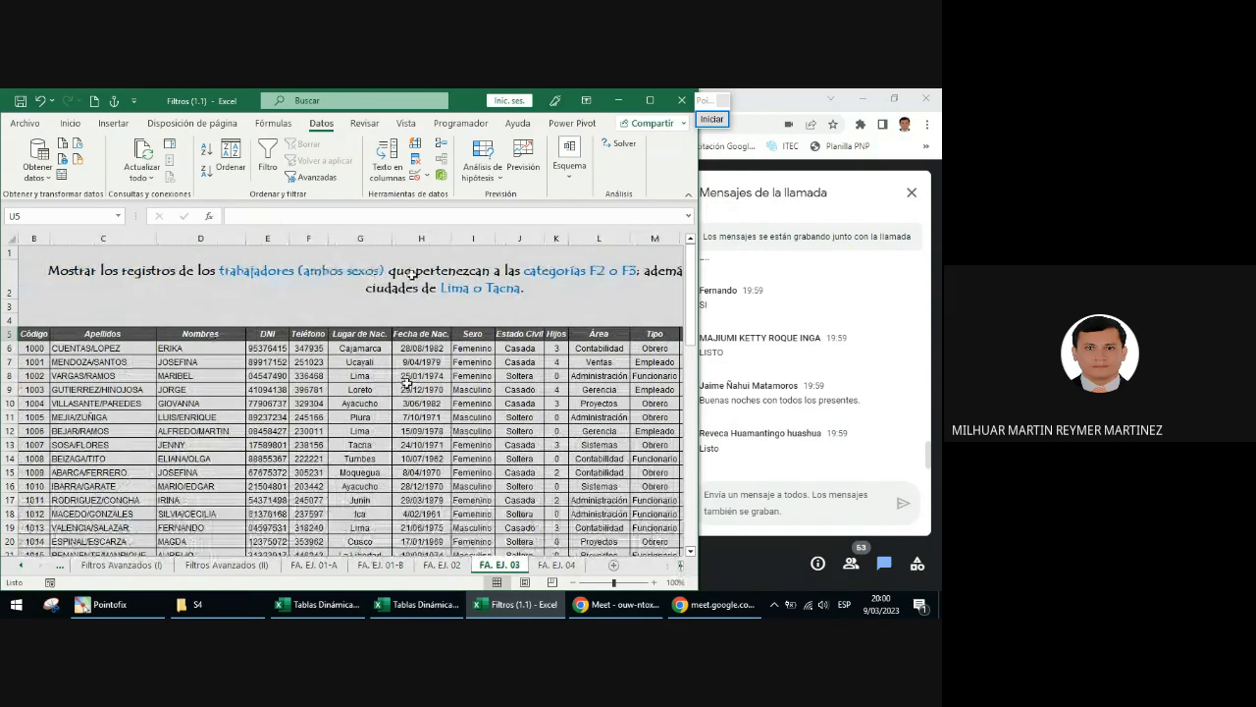
# - Frame the phrase "trabajadores (ambos sexos)" in the exercise statement with an orange annotation rectangle, then end the annotation
pyautogui.click(716, 120)
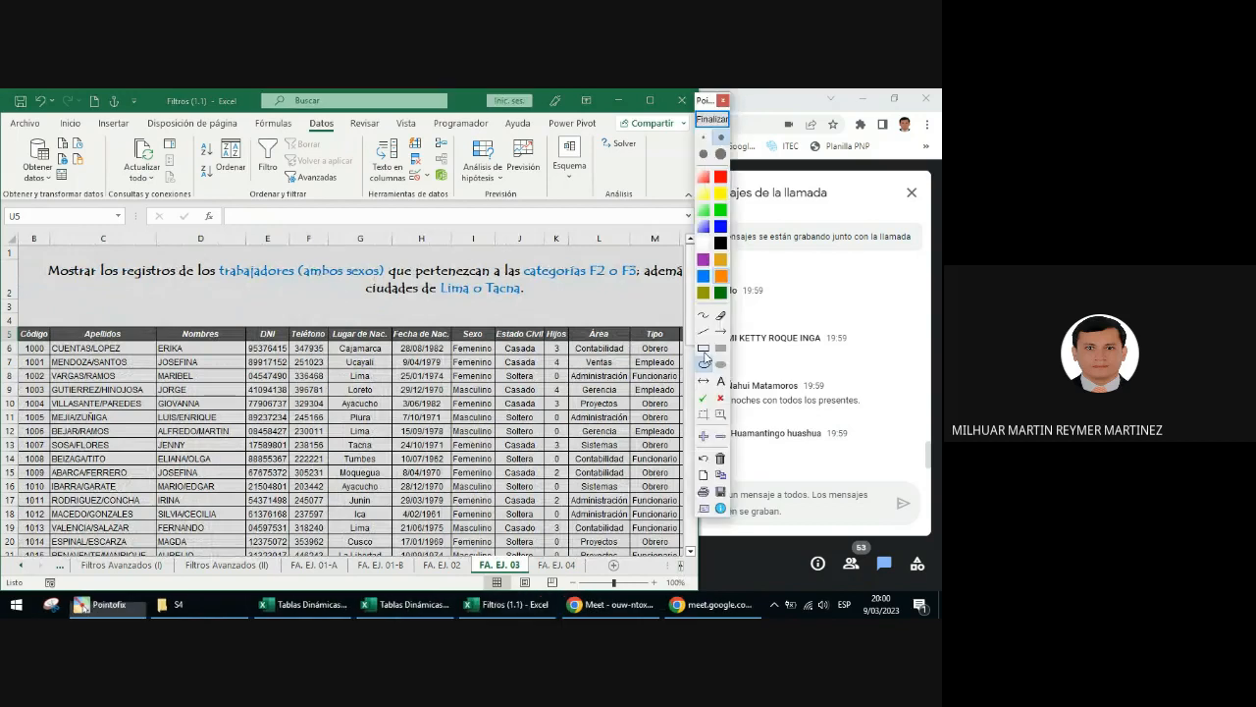
pyautogui.click(704, 348)
pyautogui.moveTo(213, 257); pyautogui.dragTo(379, 290)
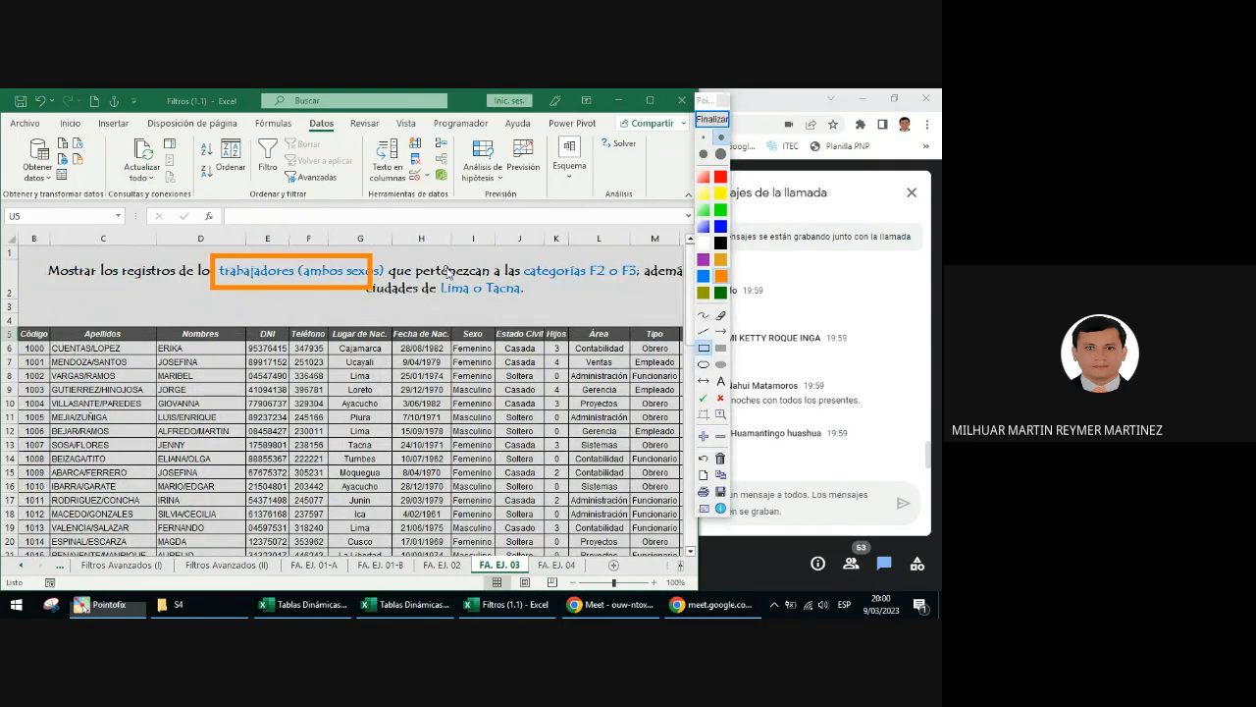
pyautogui.click(712, 119)
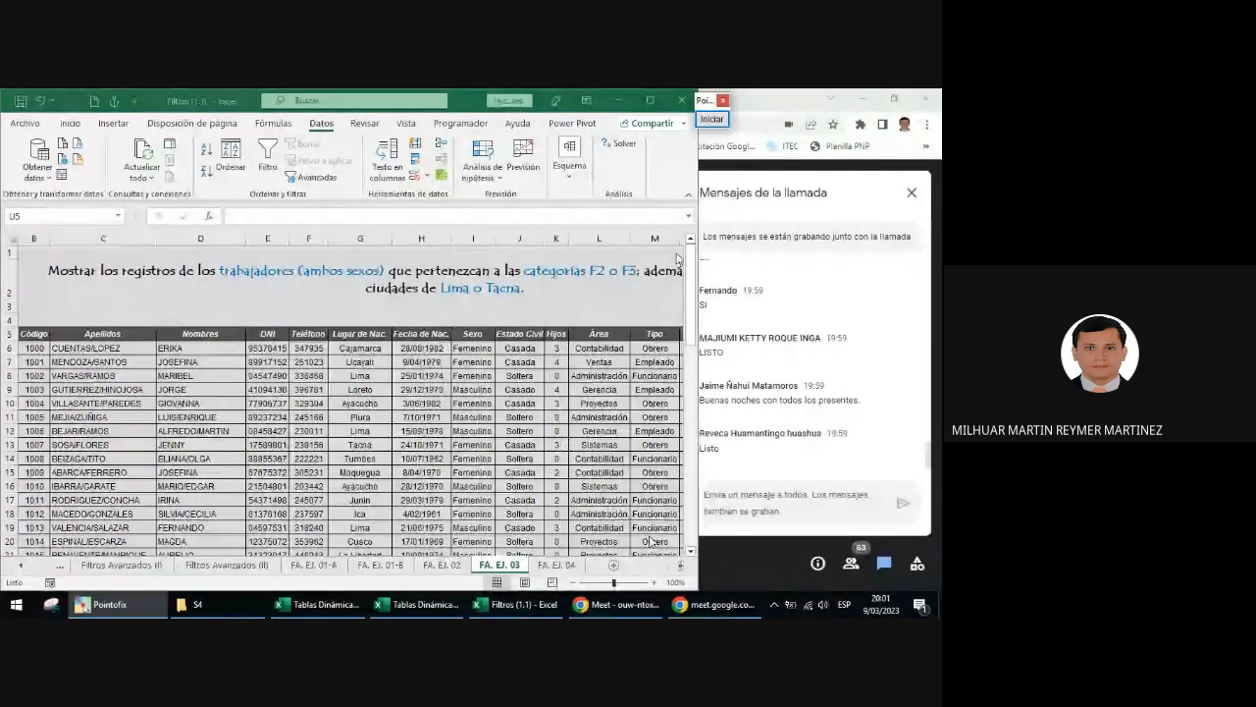
# - Write the category labels F2 in blue and F3 in green as large annotation text below the blank criteria grid
pyautogui.click(683, 568)
pyautogui.click(683, 566)
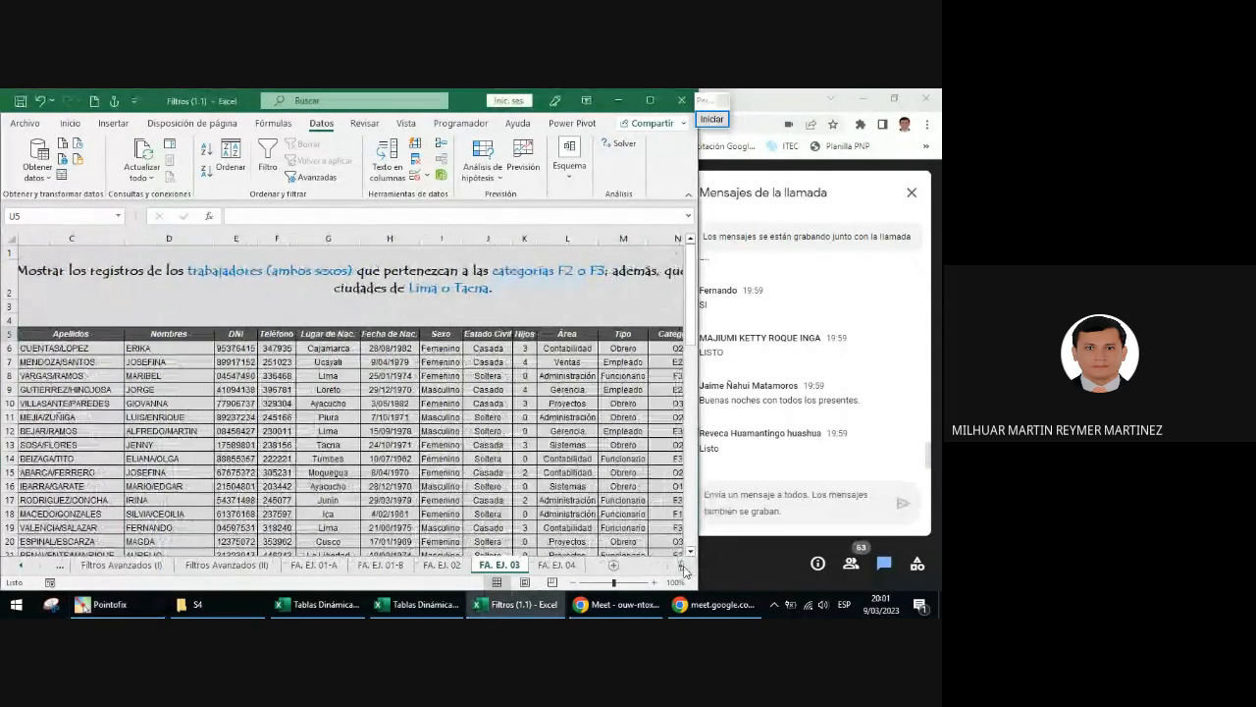
pyautogui.click(683, 565)
pyautogui.click(683, 565)
pyautogui.click(683, 566)
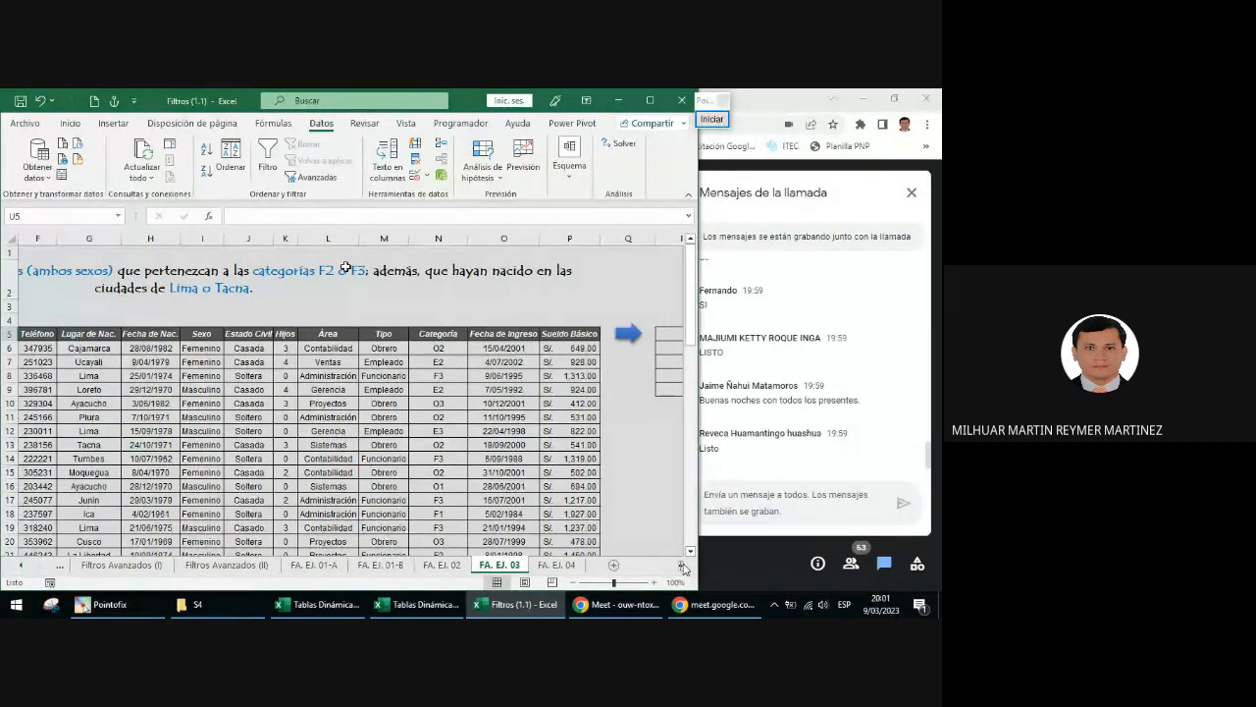
pyautogui.hscroll(3, 353, 442)
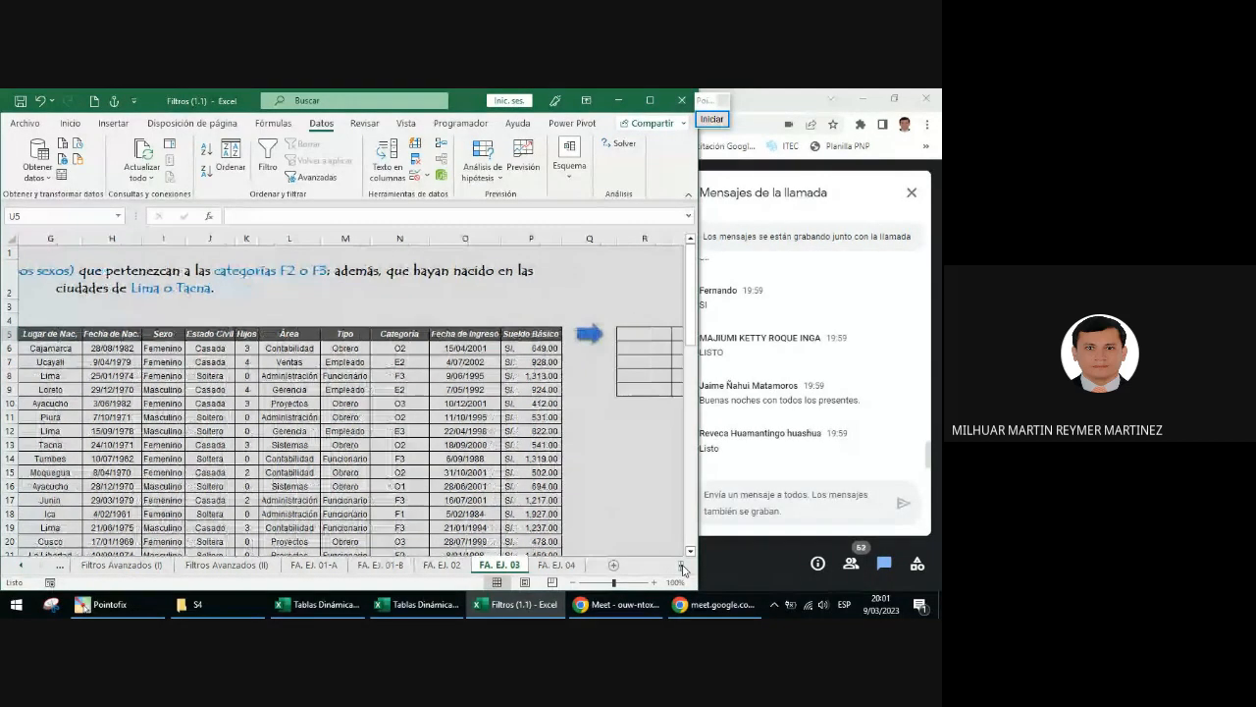
pyautogui.click(712, 119)
pyautogui.click(721, 381)
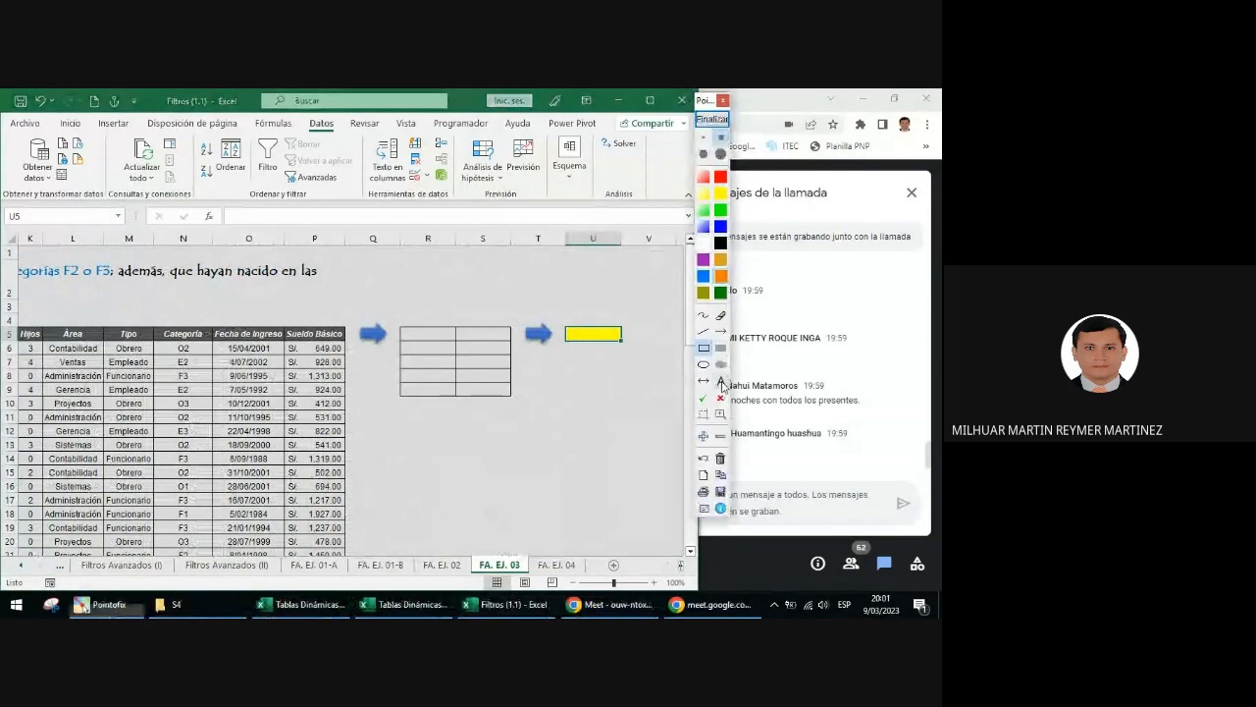
pyautogui.click(703, 153)
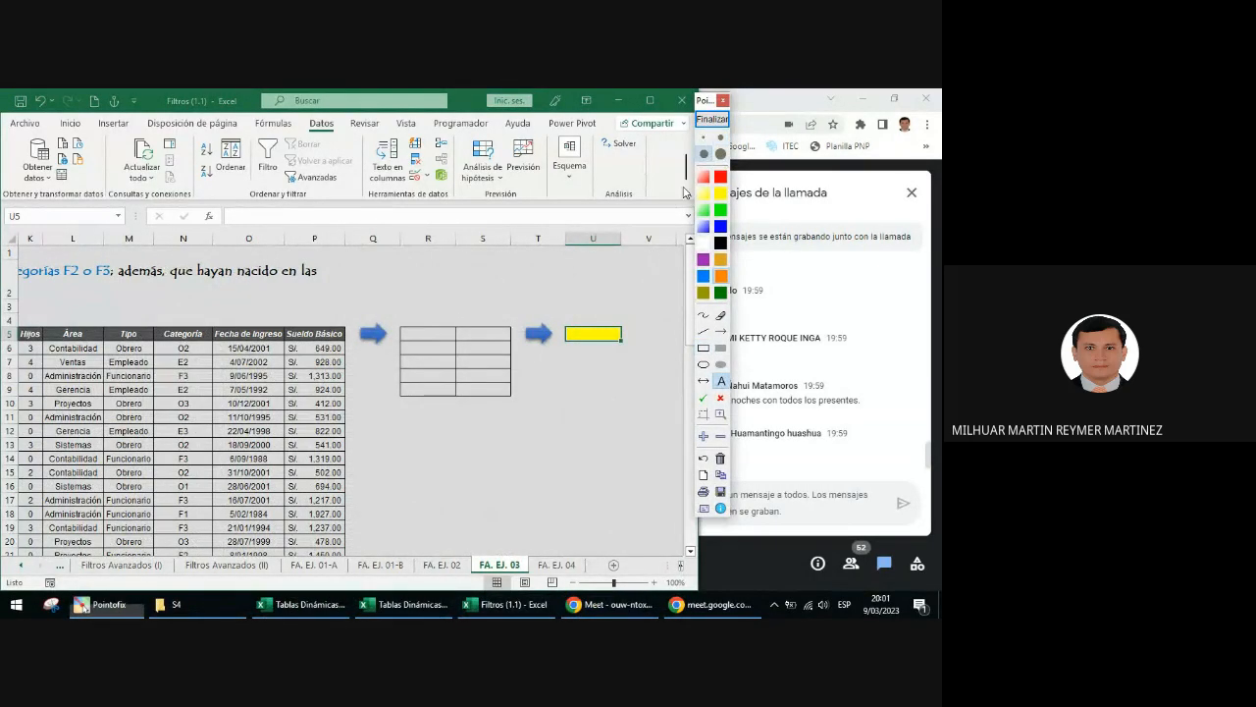
pyautogui.click(595, 356)
pyautogui.click(402, 446)
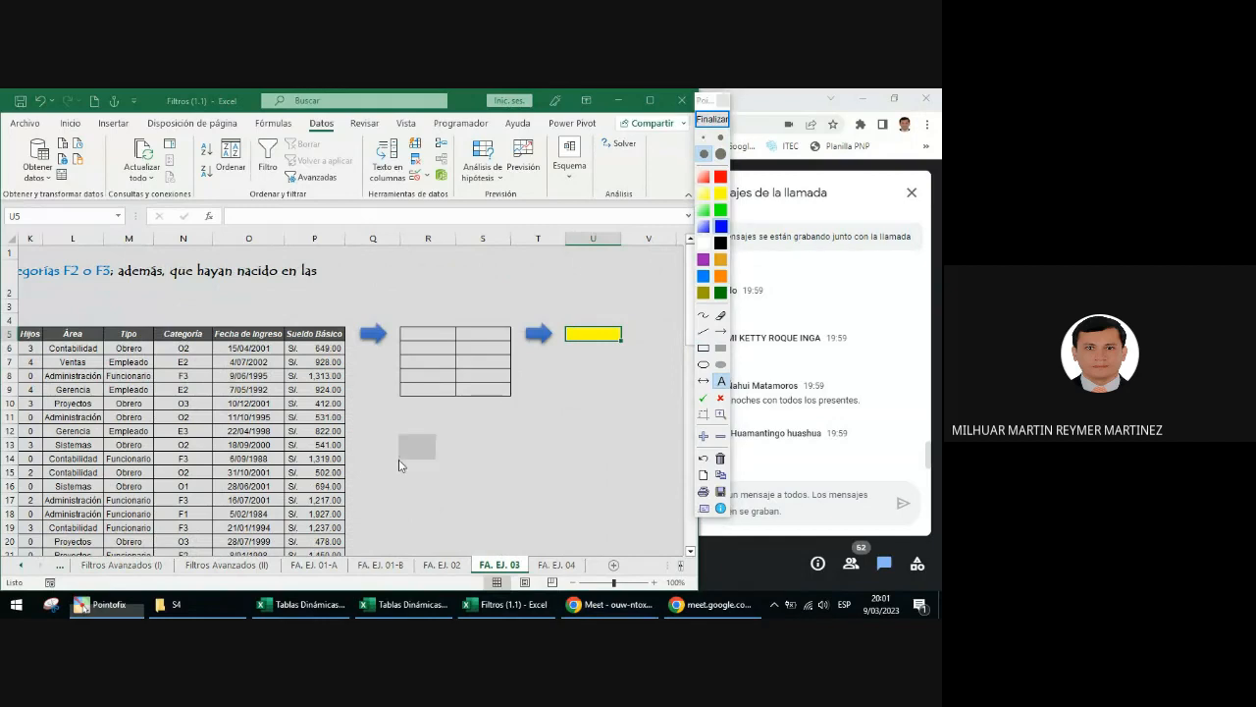
pyautogui.write('F2')
pyautogui.press('Return')
pyautogui.click(405, 509)
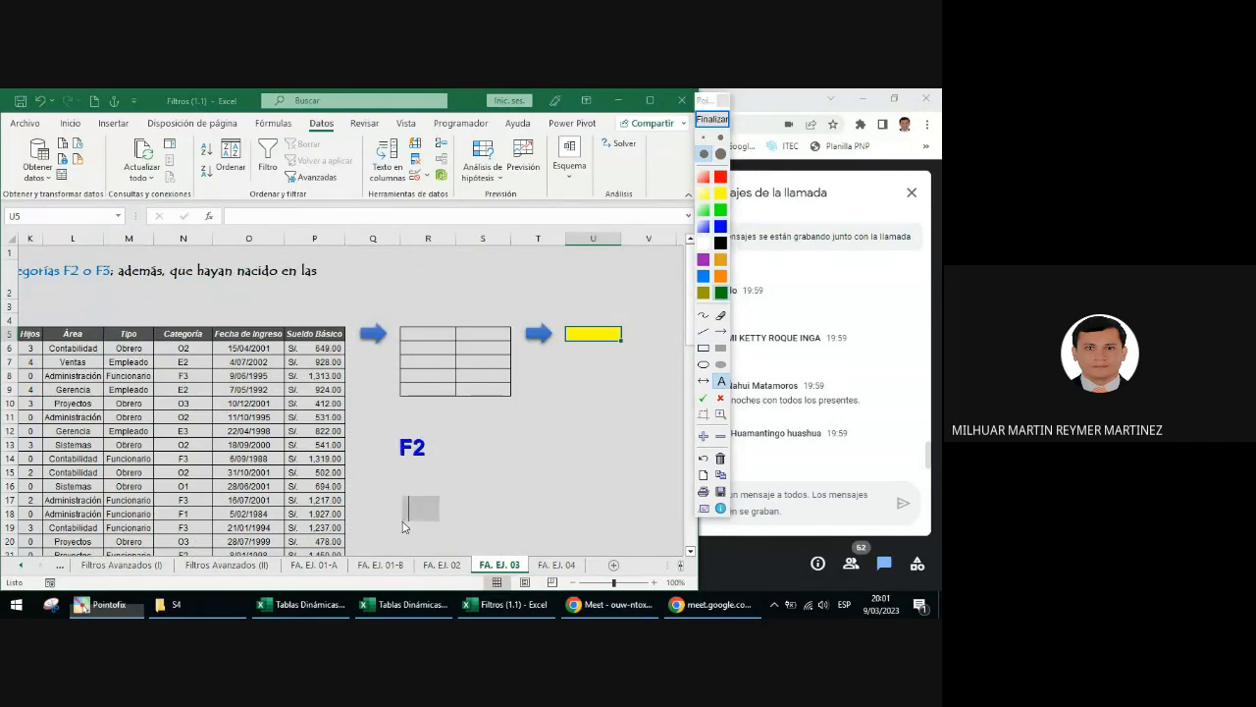
pyautogui.write('F3')
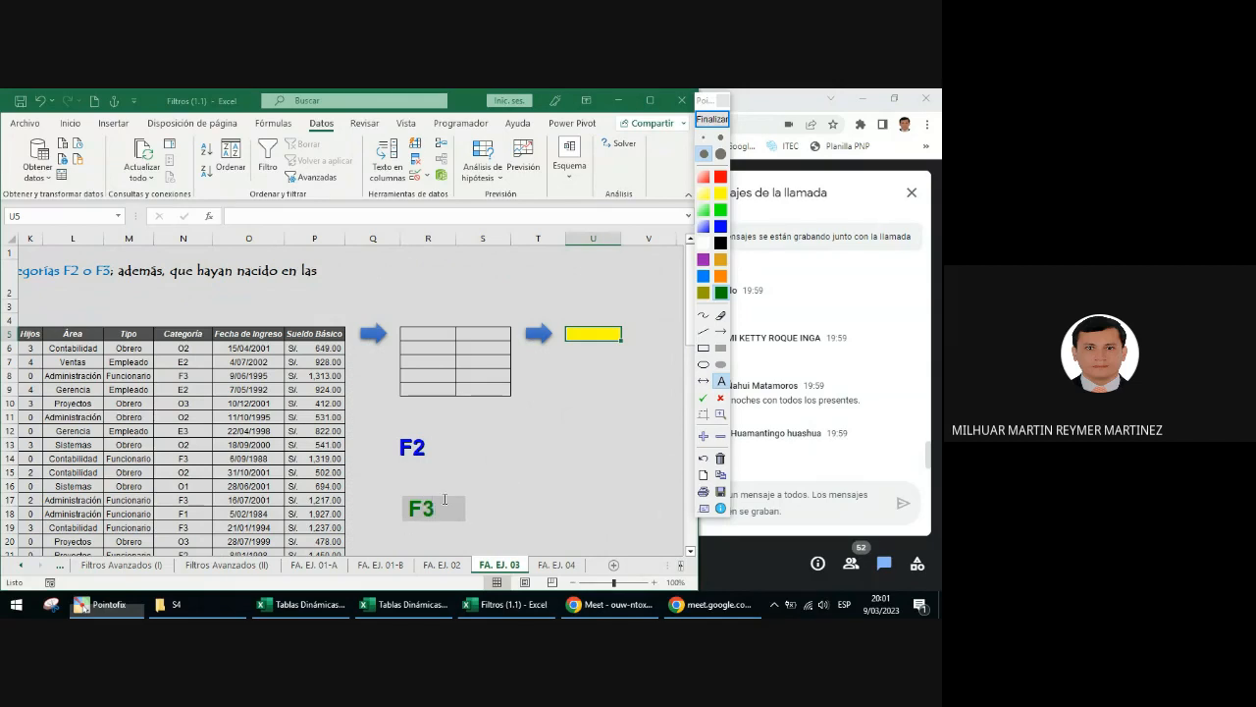
pyautogui.press('Return')
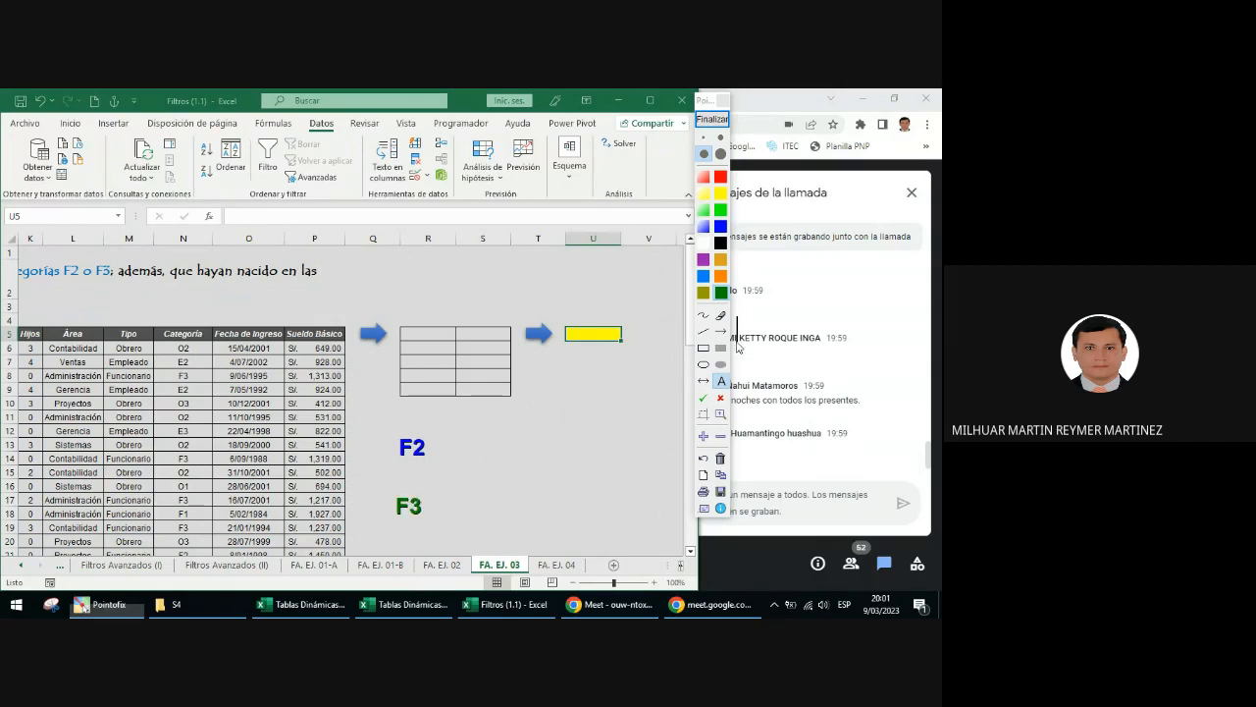
# - Write the birthplace label Lima in black annotation text beside the F2 and F3 labels
pyautogui.click(721, 244)
pyautogui.click(498, 477)
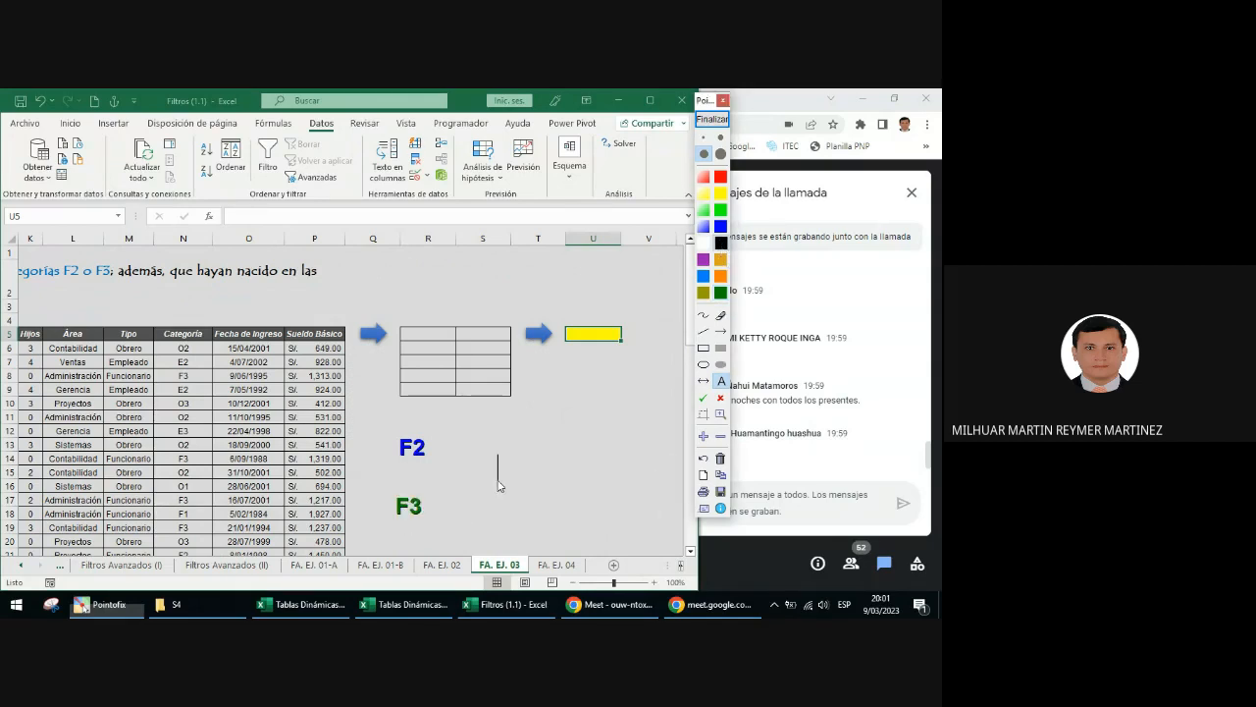
pyautogui.click(478, 481)
pyautogui.click(476, 486)
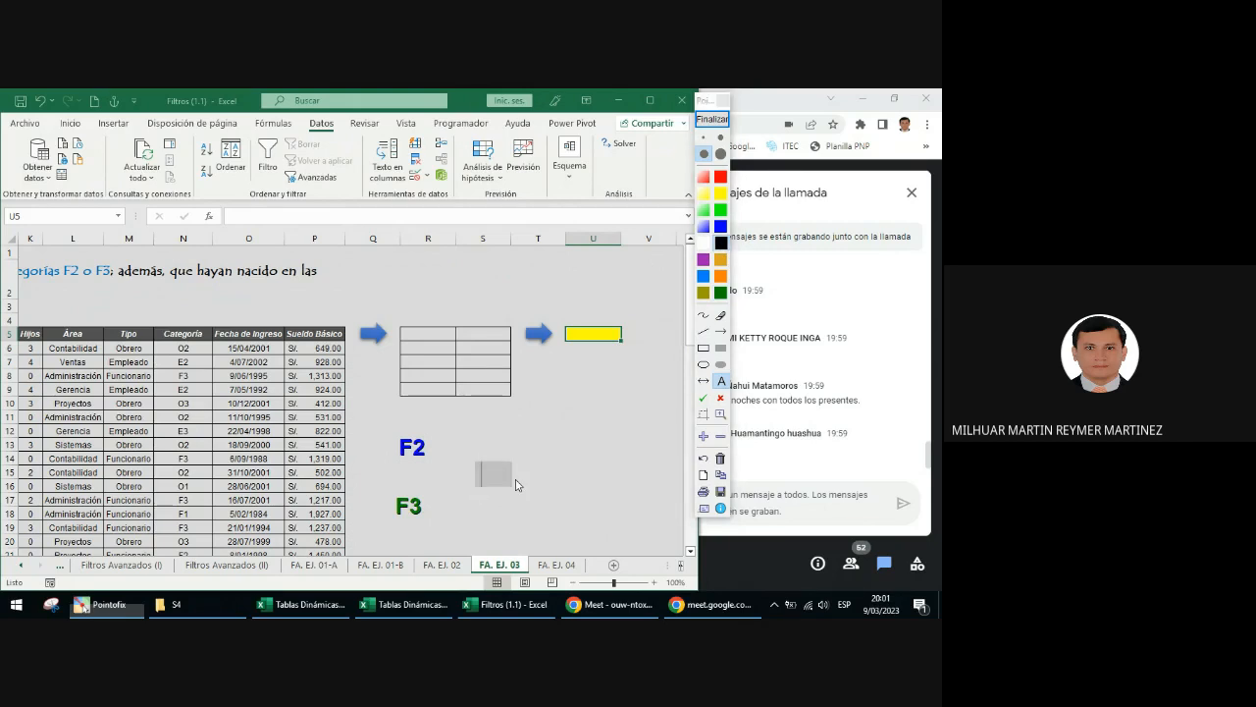
pyautogui.write('lIM')
pyautogui.press('BackSpace')
pyautogui.press('BackSpace')
pyautogui.press('BackSpace')
pyautogui.write('Li')
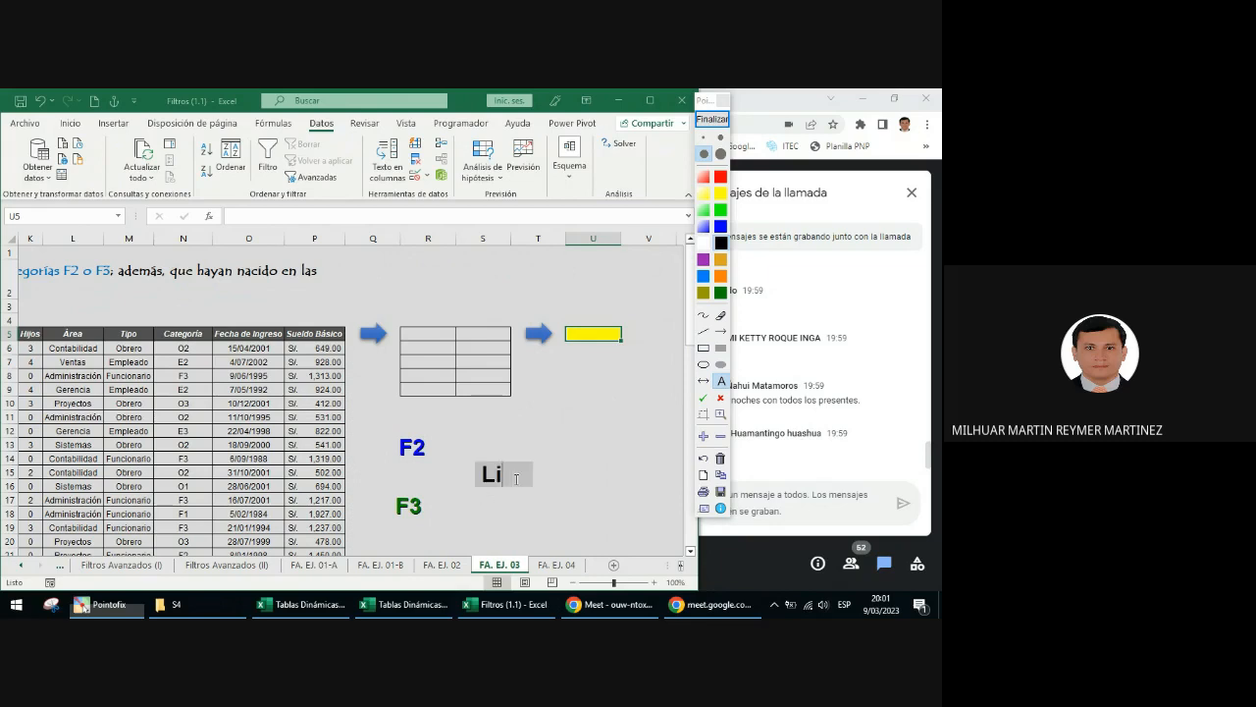
pyautogui.write('ma')
pyautogui.click(703, 399)
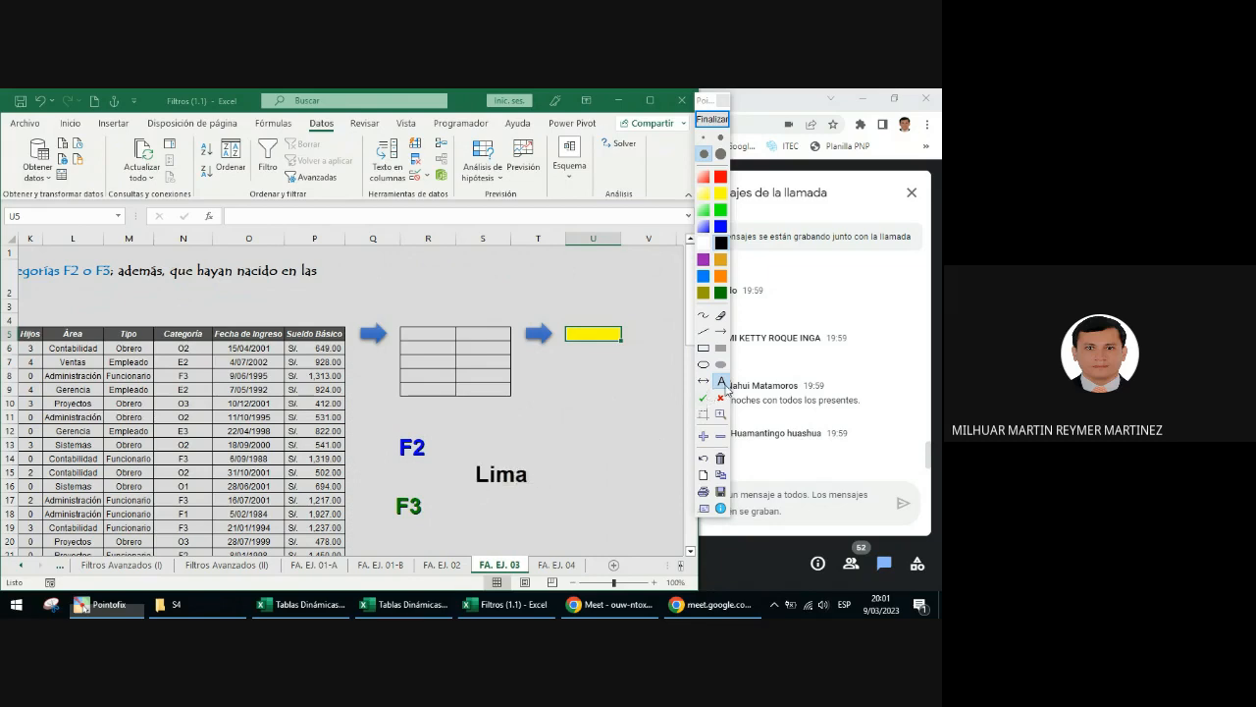
# - Add the label Tacna in black directly beneath the Lima annotation and adjust its position
pyautogui.click(483, 502)
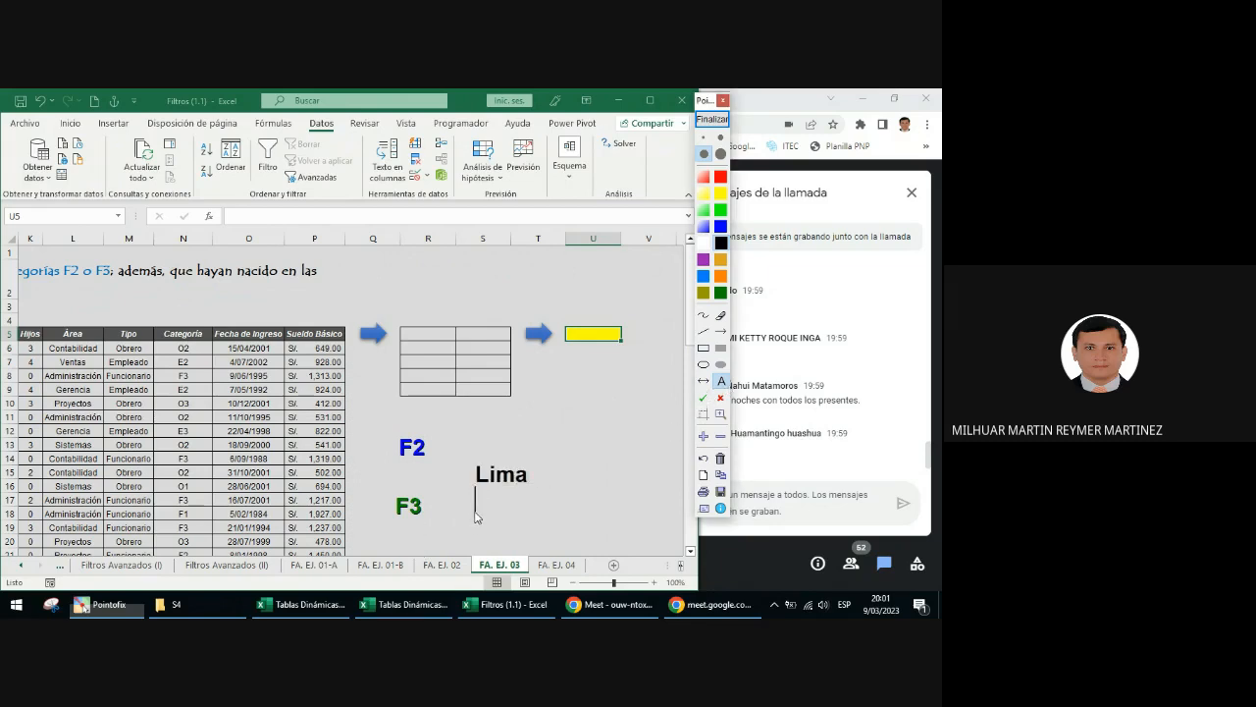
pyautogui.write('Tacna')
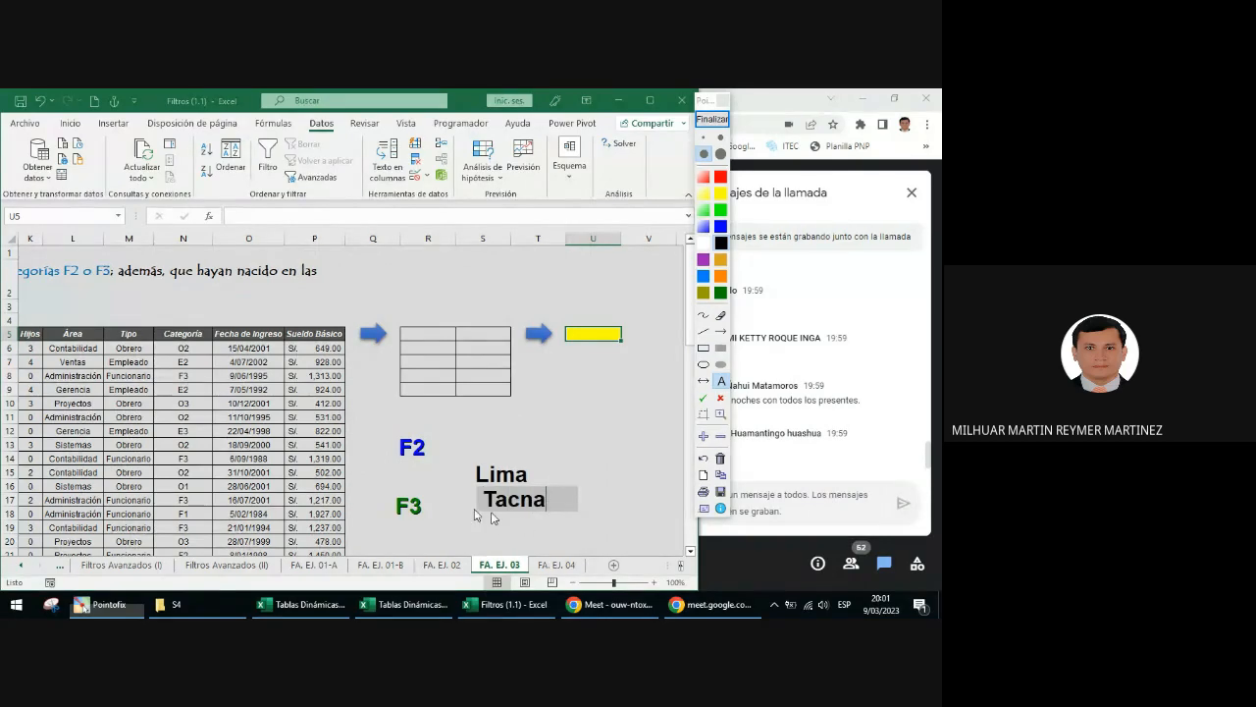
pyautogui.moveTo(482, 511); pyautogui.dragTo(468, 512)
pyautogui.click(712, 402)
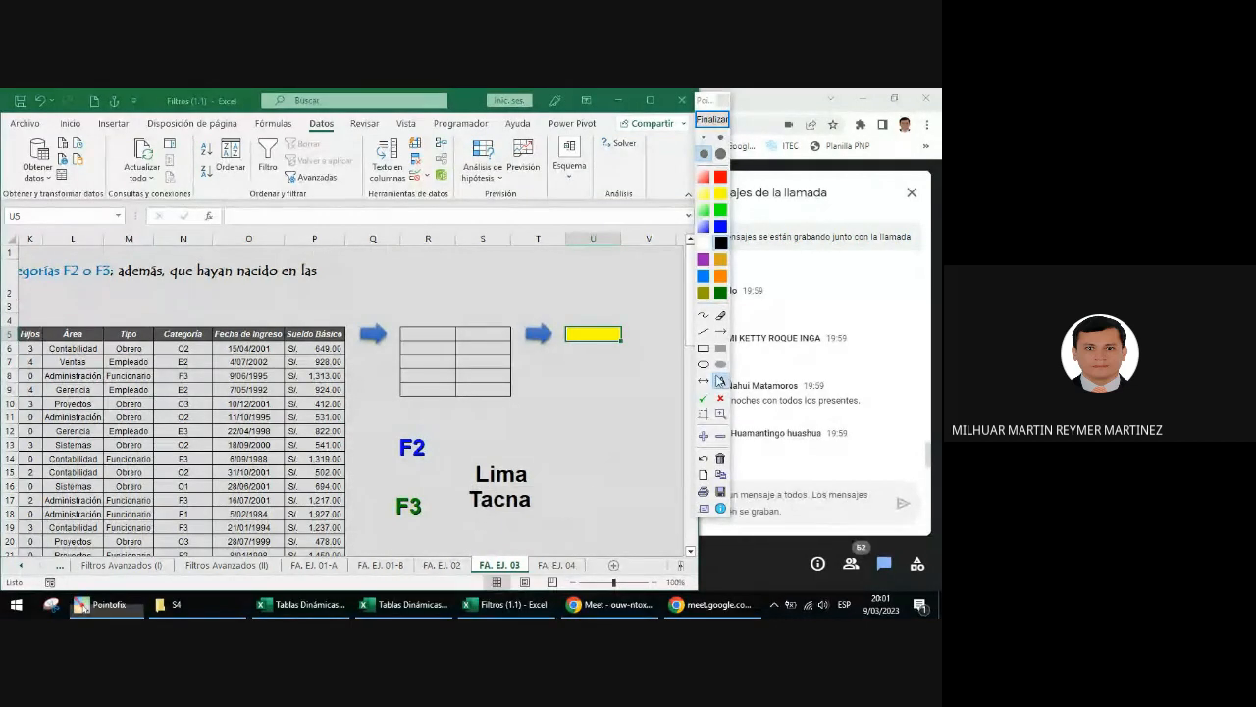
# - Draw blue arrows from F2 to Lima and Tacna and green arrows from F3 to both cities, then end the annotation
pyautogui.click(720, 381)
pyautogui.click(722, 331)
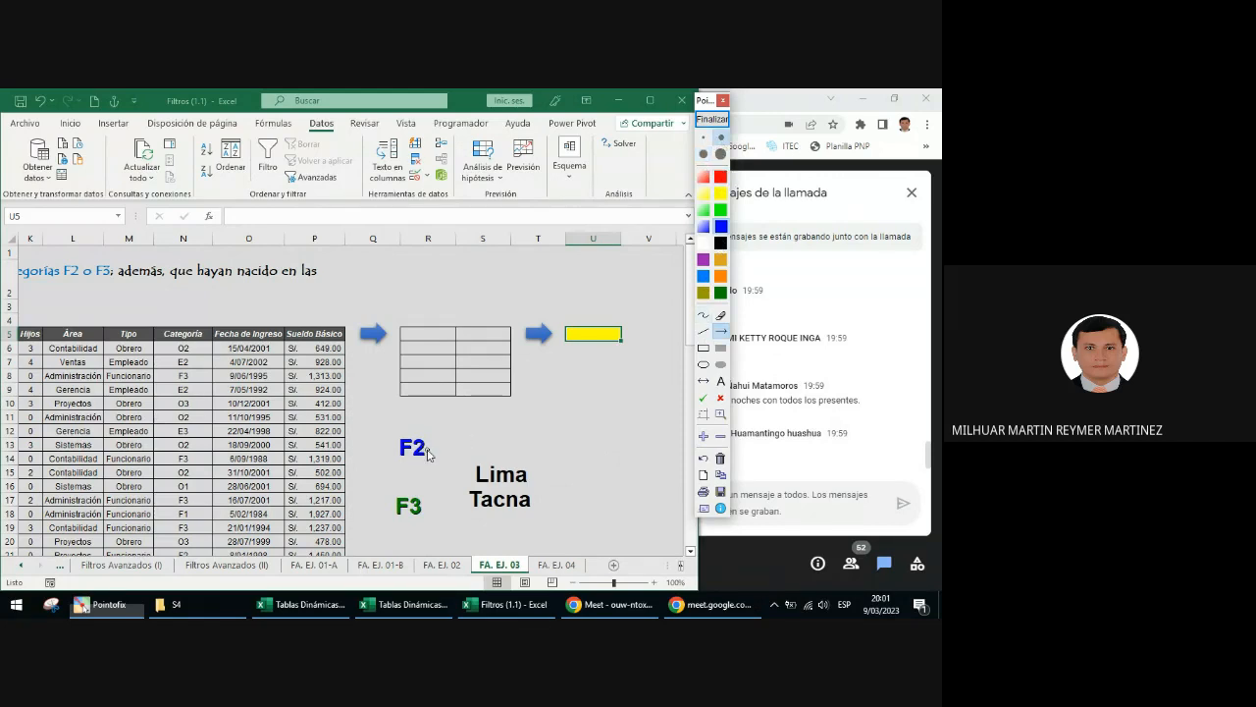
pyautogui.moveTo(427, 449)
pyautogui.mouseDown()
pyautogui.moveTo(476, 470)
pyautogui.moveTo(448, 477)
pyautogui.moveTo(467, 501)
pyautogui.mouseUp()
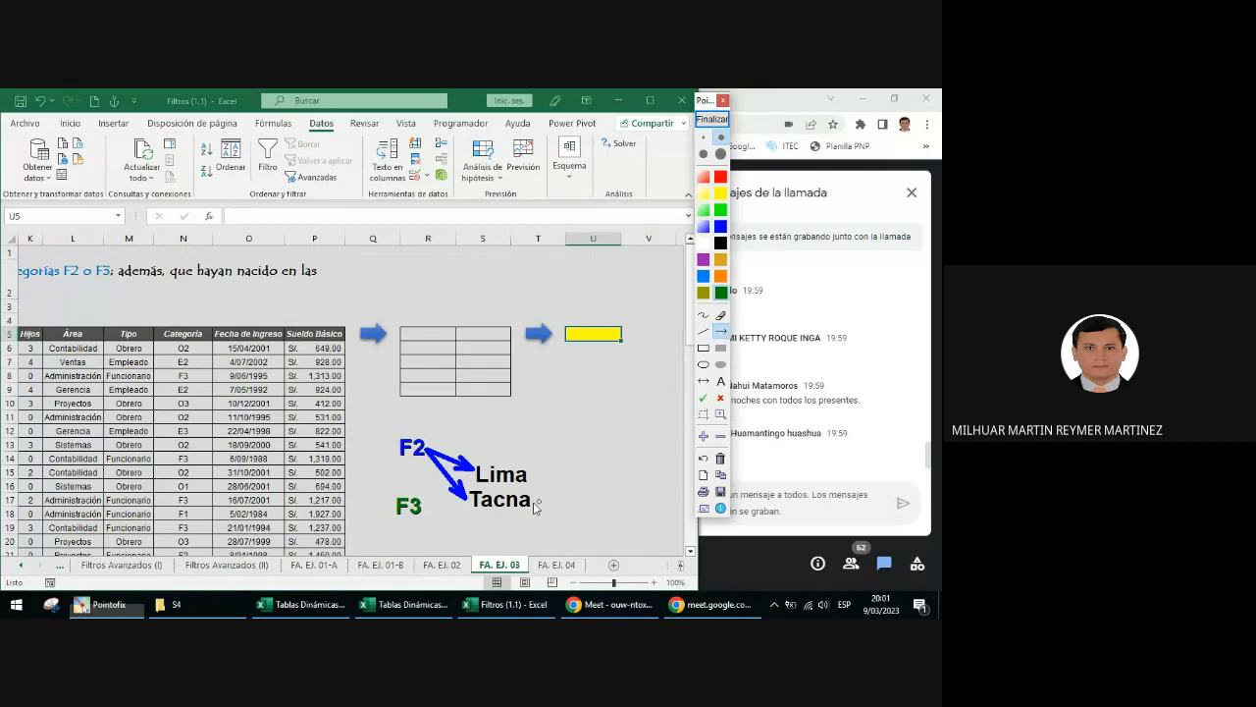
pyautogui.moveTo(428, 512); pyautogui.dragTo(477, 474)
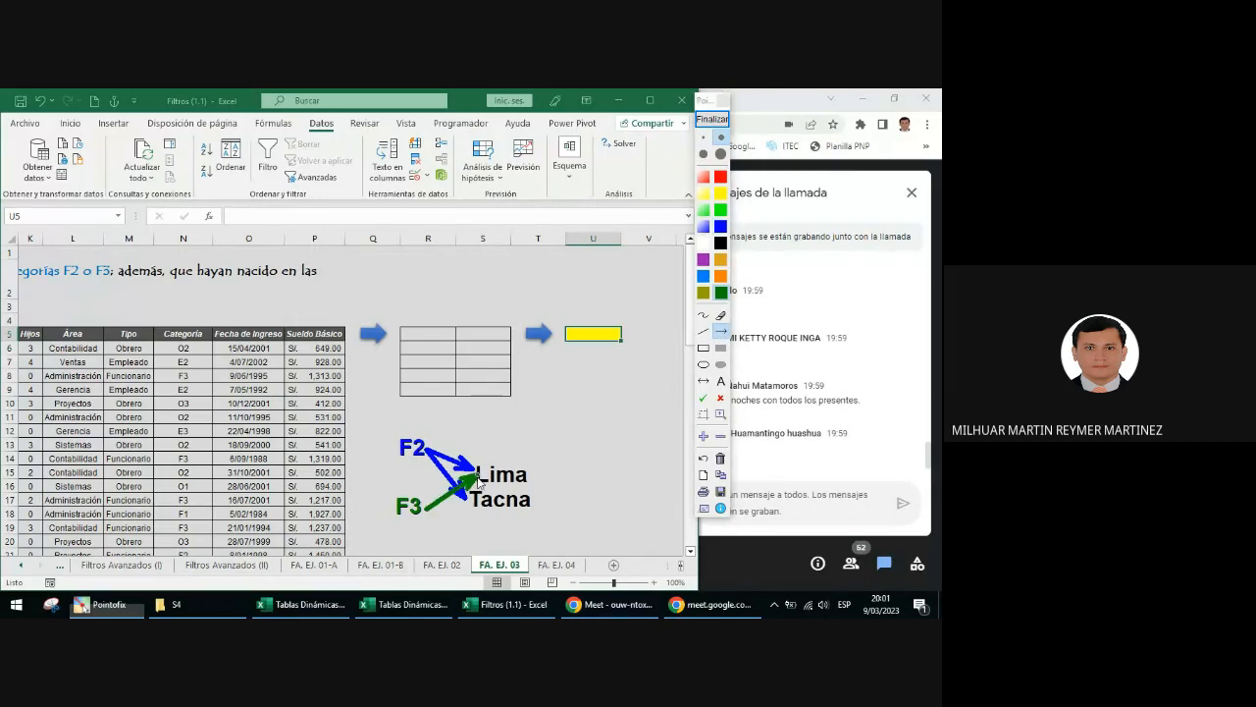
pyautogui.moveTo(427, 512); pyautogui.dragTo(477, 501)
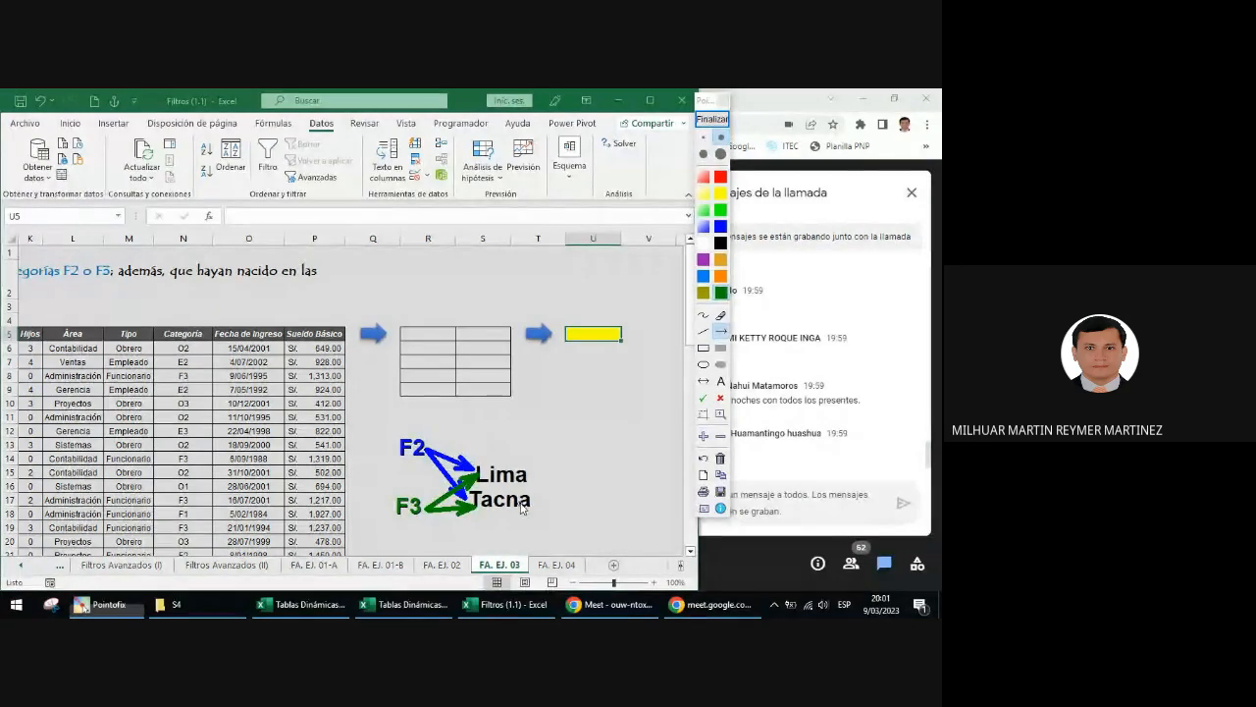
pyautogui.click(712, 119)
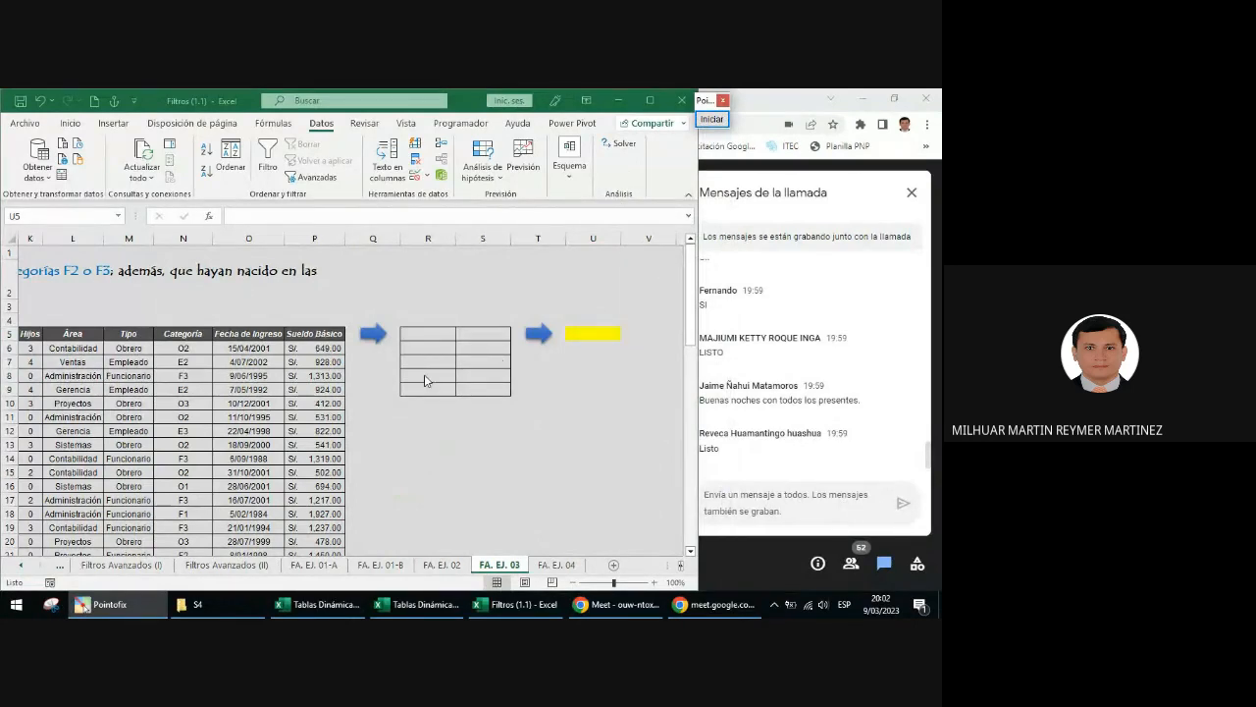
# - Copy the Categoría header from the data table into cell R5 as the first heading of the criteria grid
pyautogui.click(184, 337)
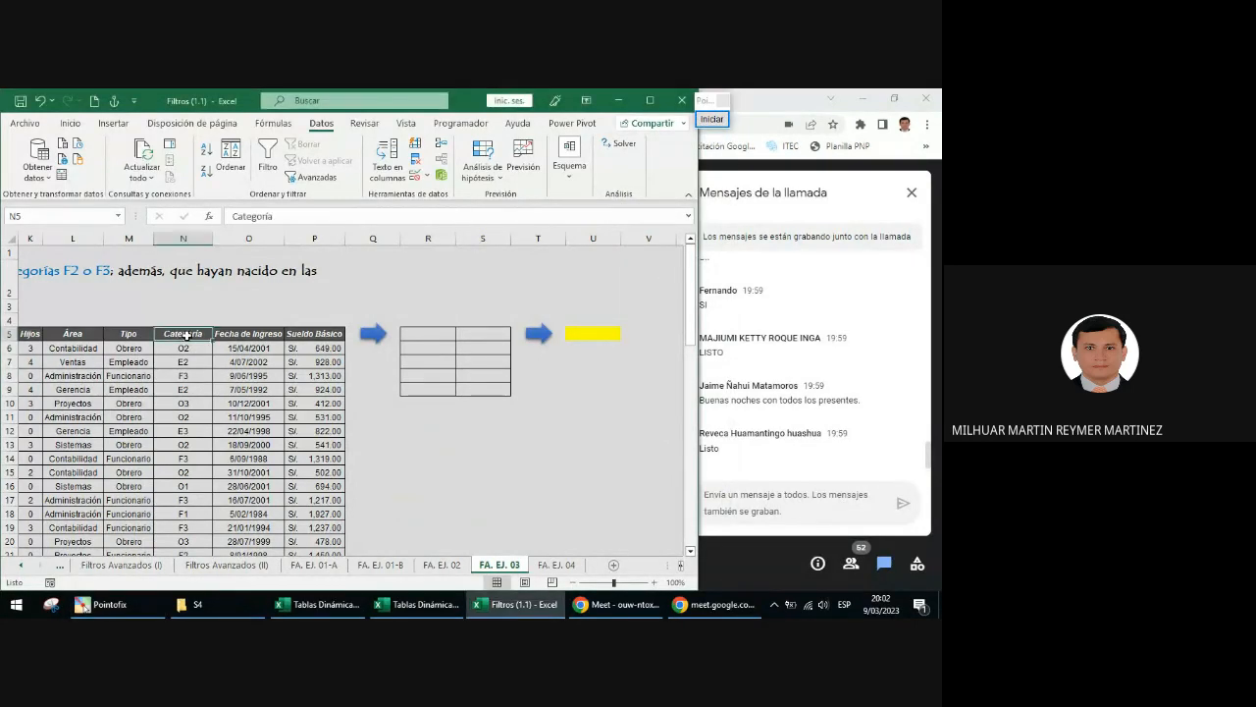
pyautogui.hotkey('ctrl', 'c')
pyautogui.hotkey('ctrl', 'v')
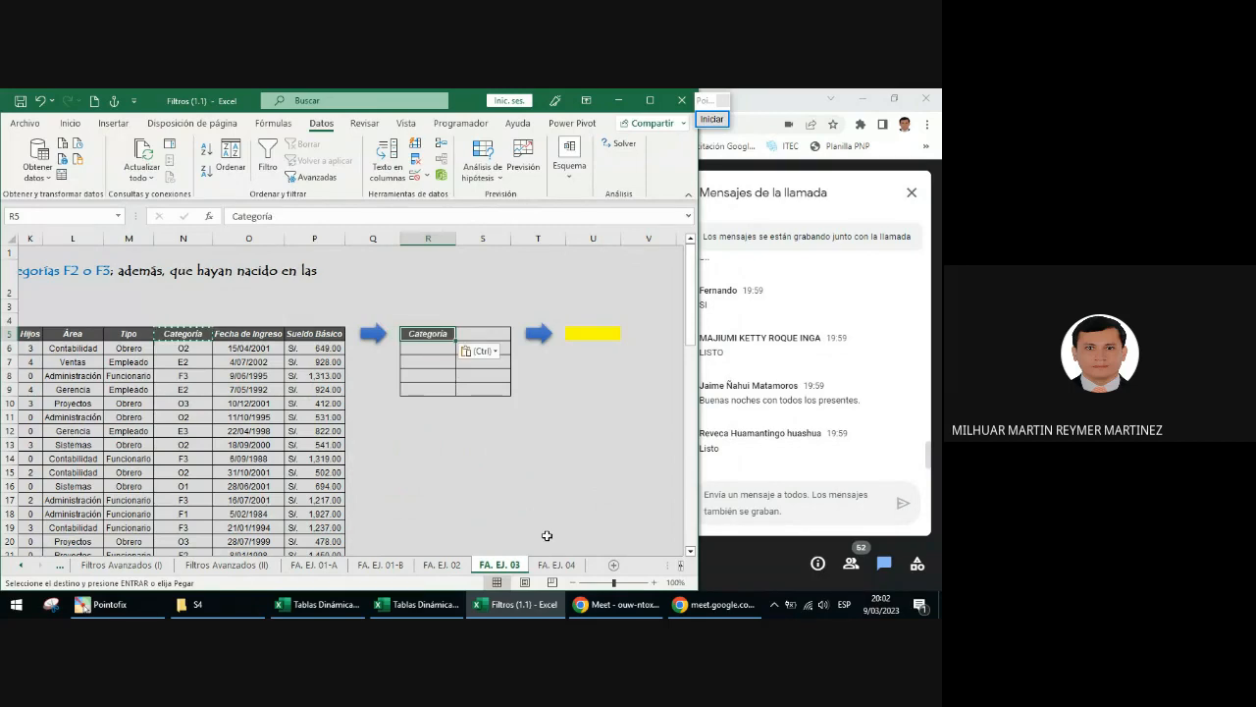
# - Copy the Lugar de Nac. header from the data table into cell S5 as the second heading of the criteria grid
pyautogui.click(681, 566)
pyautogui.click(681, 567)
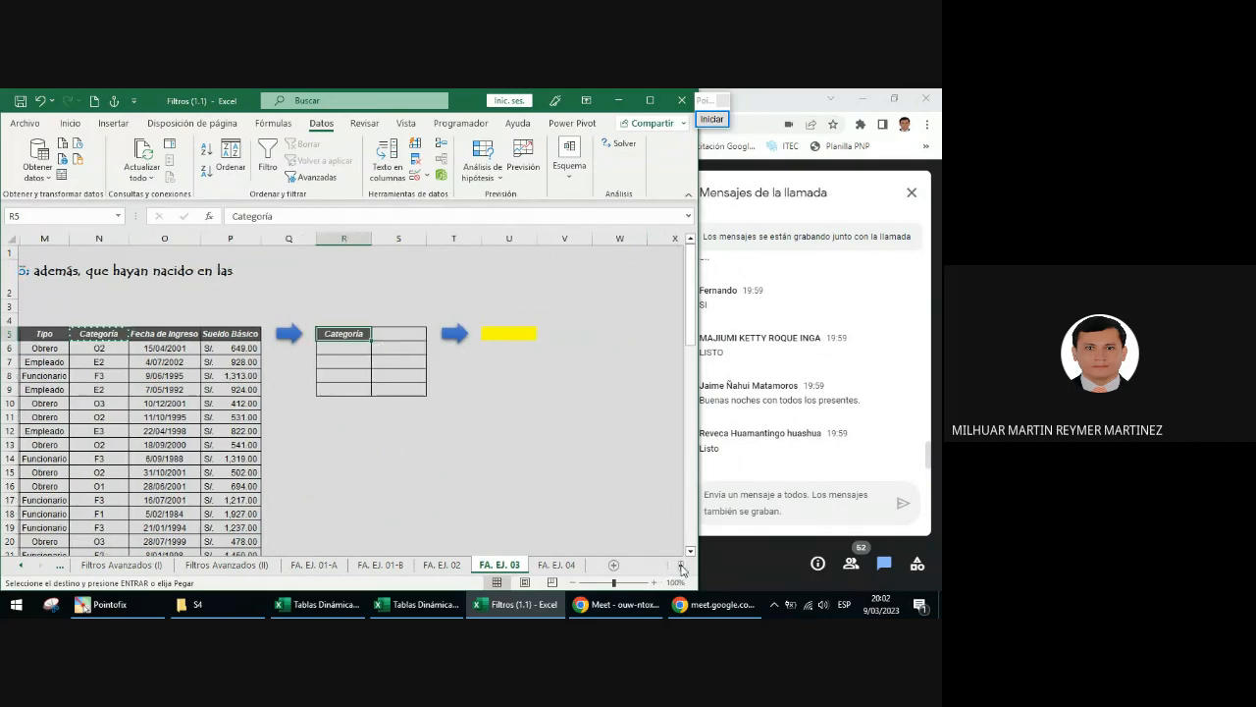
pyautogui.click(677, 566)
pyautogui.click(679, 568)
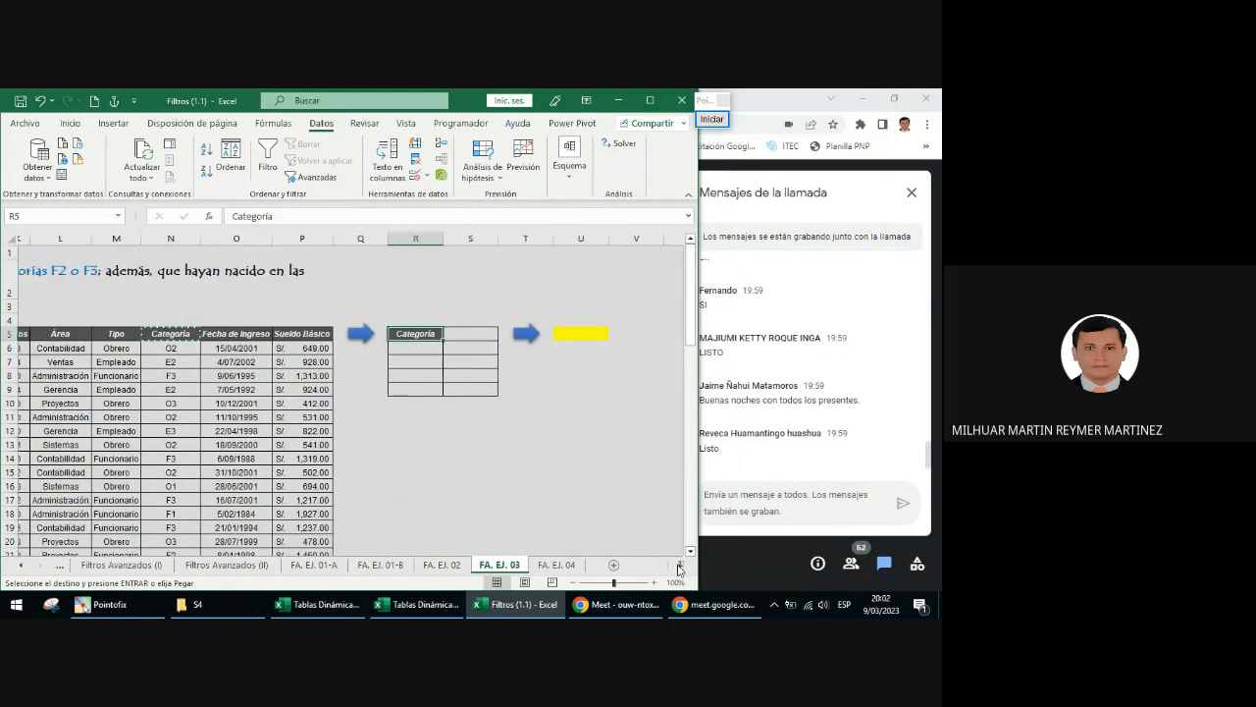
pyautogui.click(679, 568)
pyautogui.click(679, 568)
pyautogui.click(680, 568)
pyautogui.click(680, 567)
pyautogui.click(680, 568)
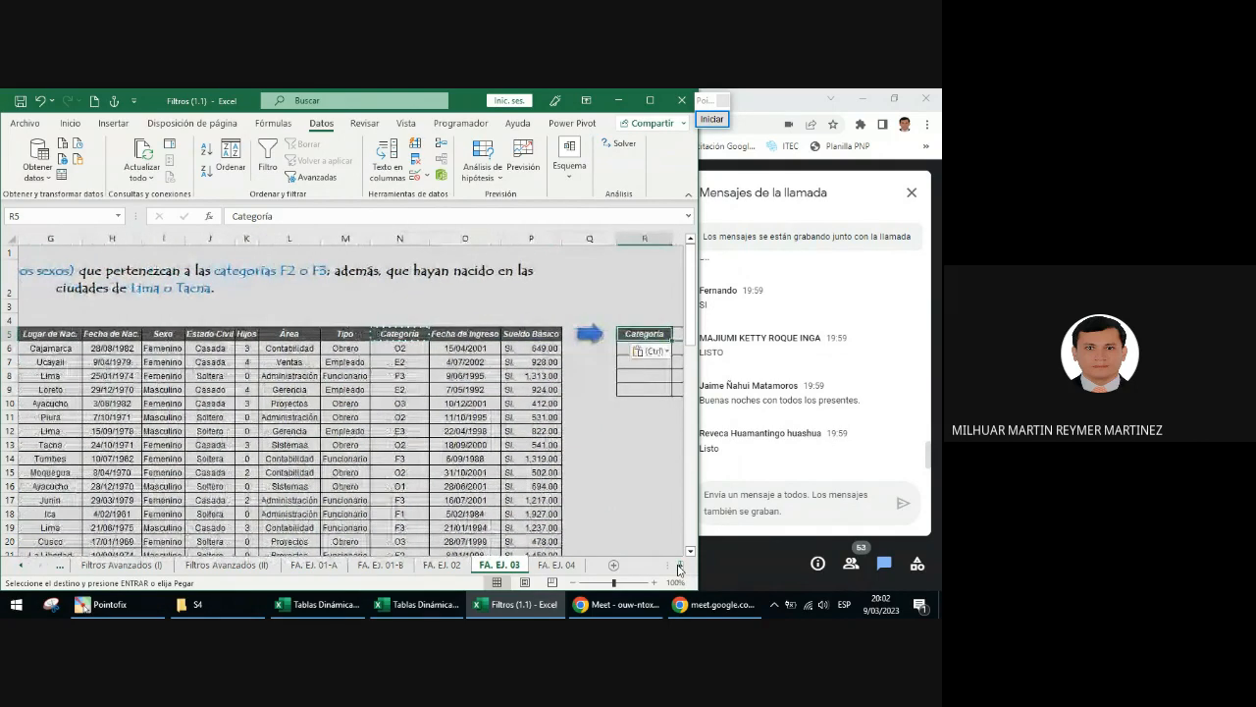
pyautogui.click(59, 333)
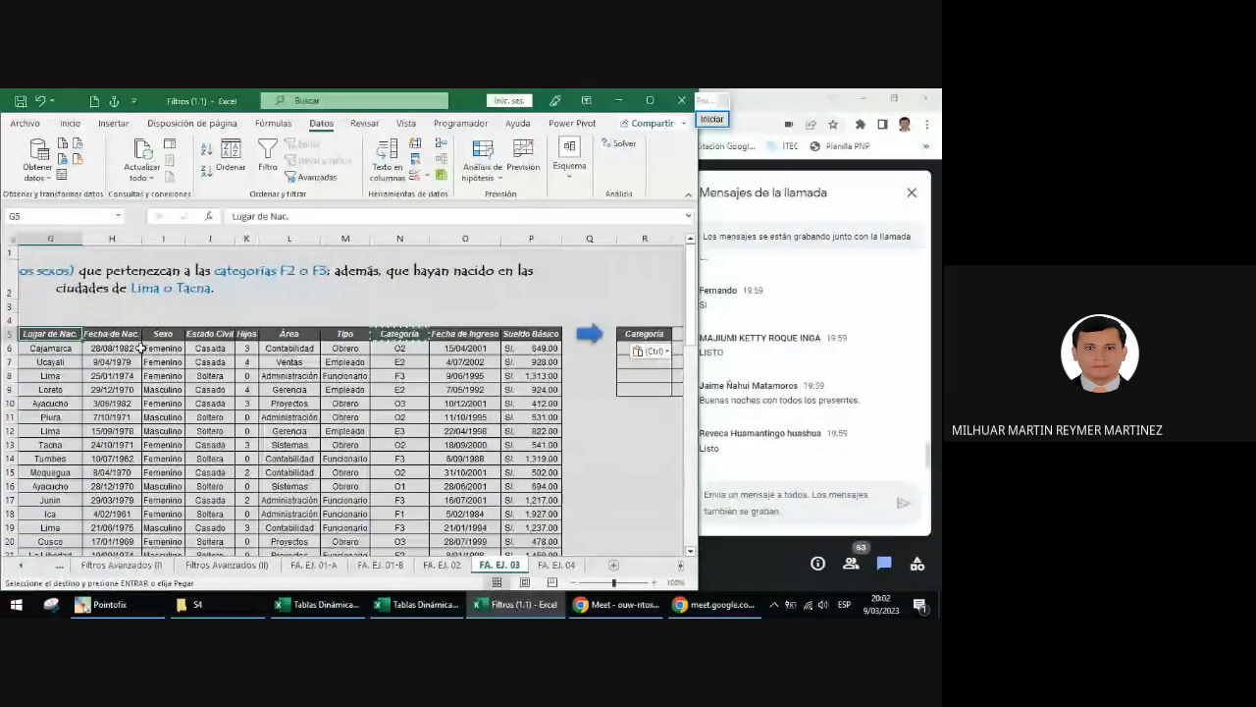
pyautogui.hotkey('ctrl', 'c')
pyautogui.click(675, 335)
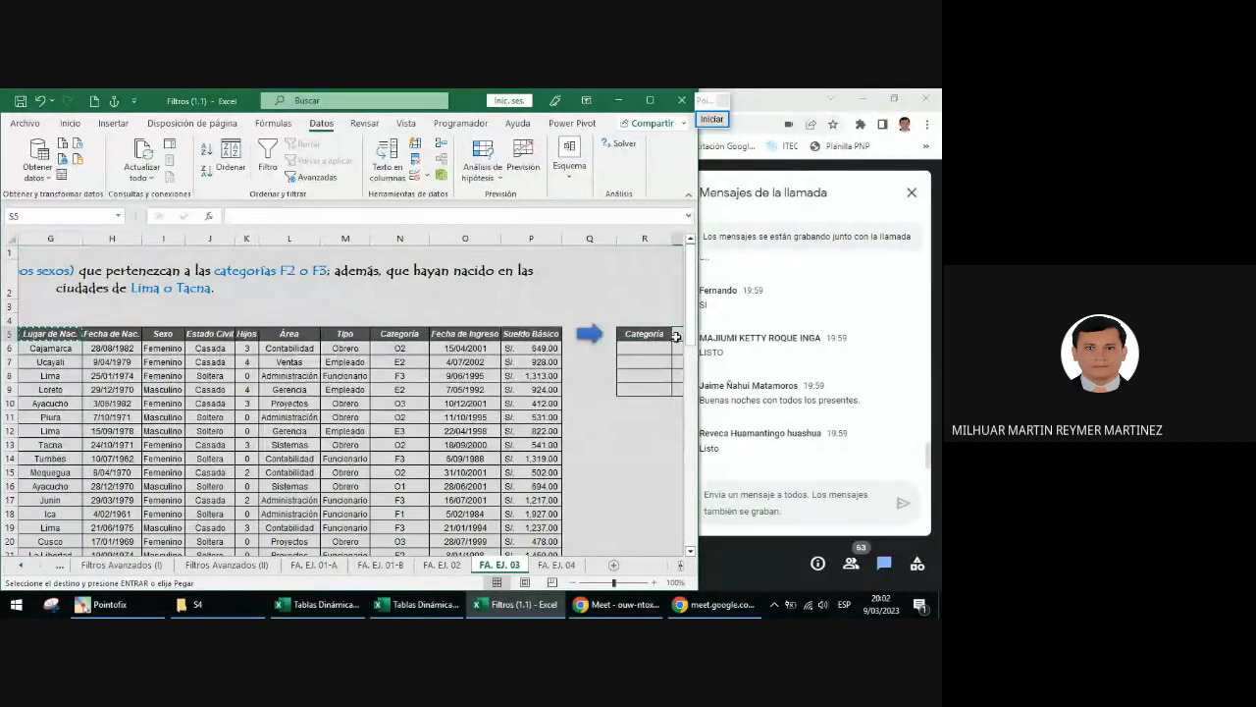
pyautogui.hotkey('ctrl', 'v')
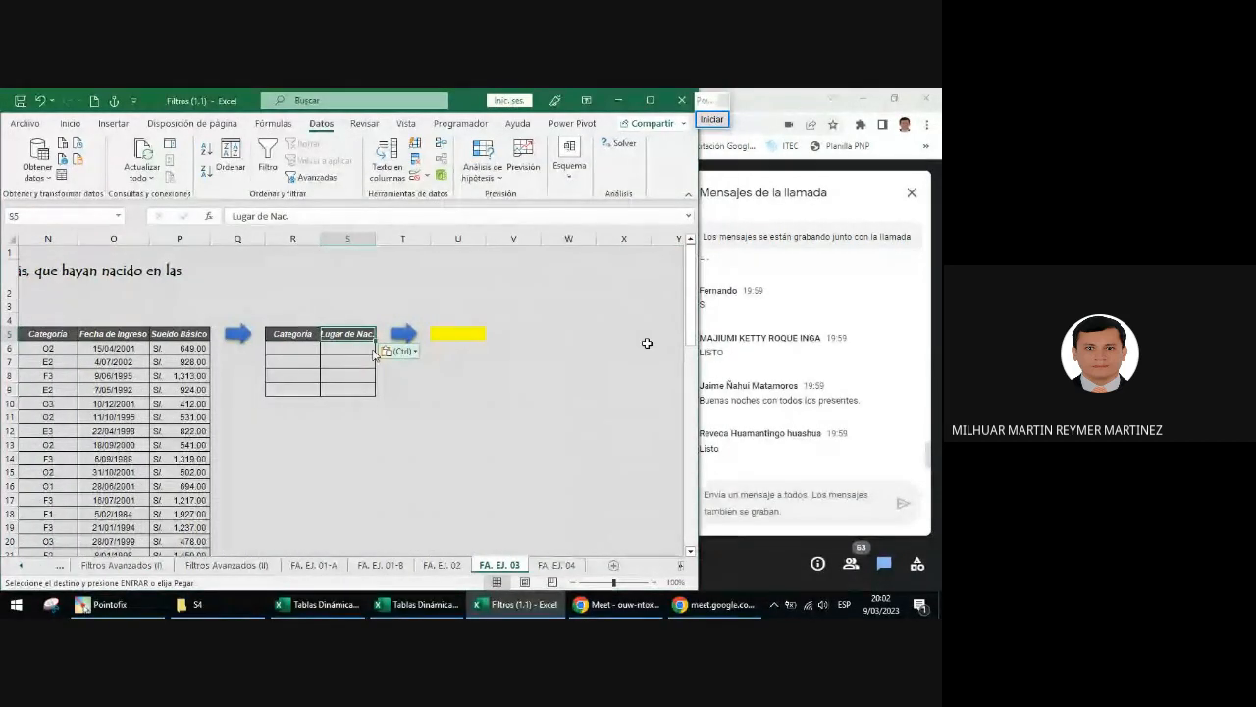
# - Enter F2 and F3 in the first two rows under Categoría in the criteria table, cells R6 and R7
pyautogui.click(287, 348)
pyautogui.write('F')
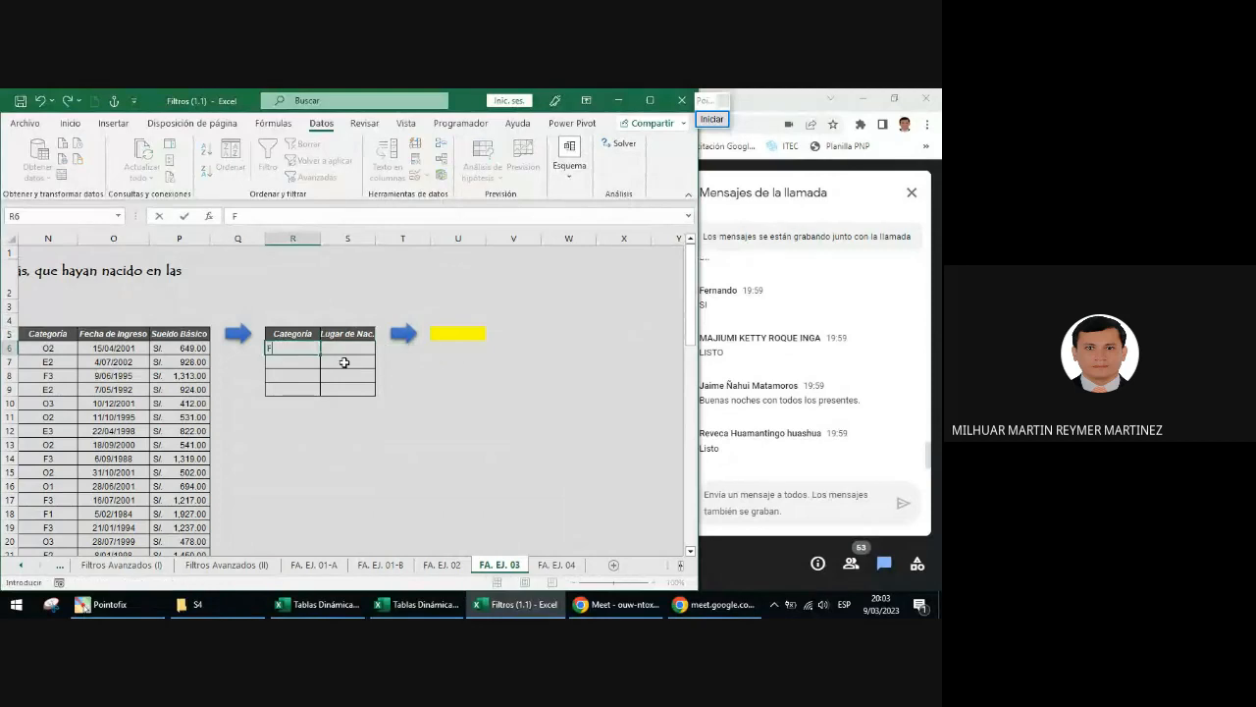
pyautogui.write('2')
pyautogui.press('Return')
pyautogui.write('F3')
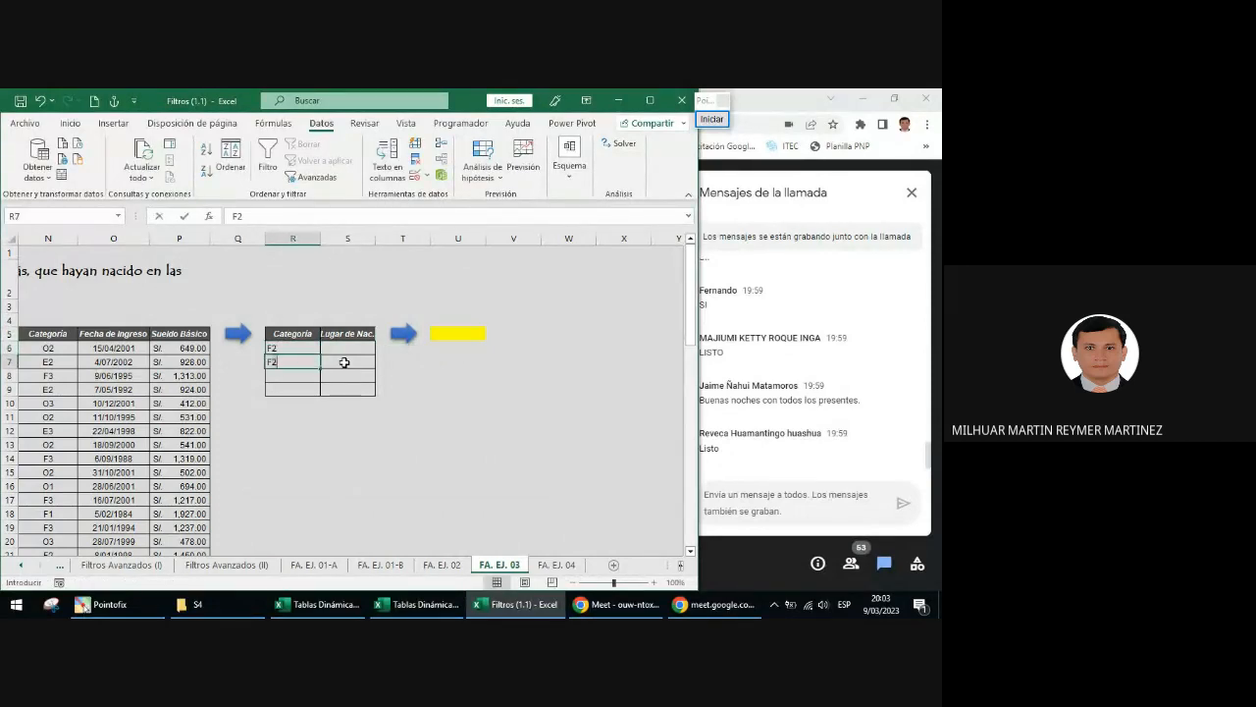
pyautogui.press('Return')
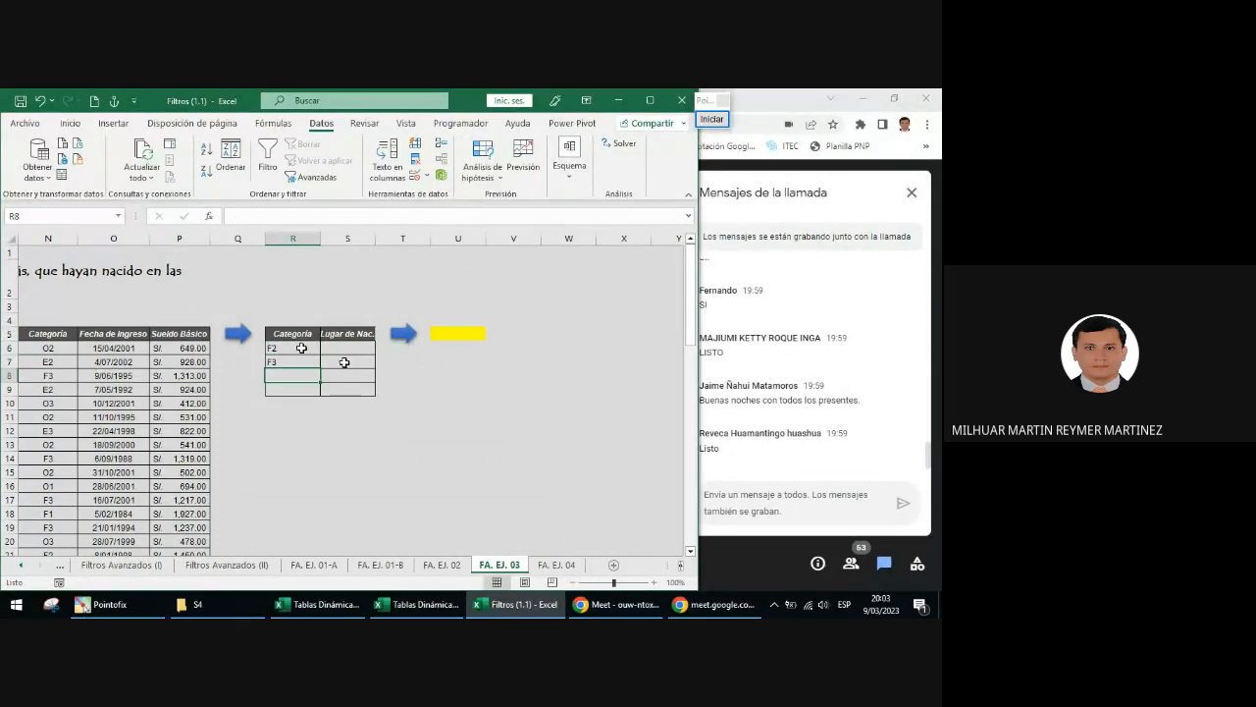
# - Copy the F2 and F3 criteria from R6:R7 into the two rows below, R8:R9
pyautogui.click(301, 350)
pyautogui.moveTo(307, 350); pyautogui.dragTo(307, 363)
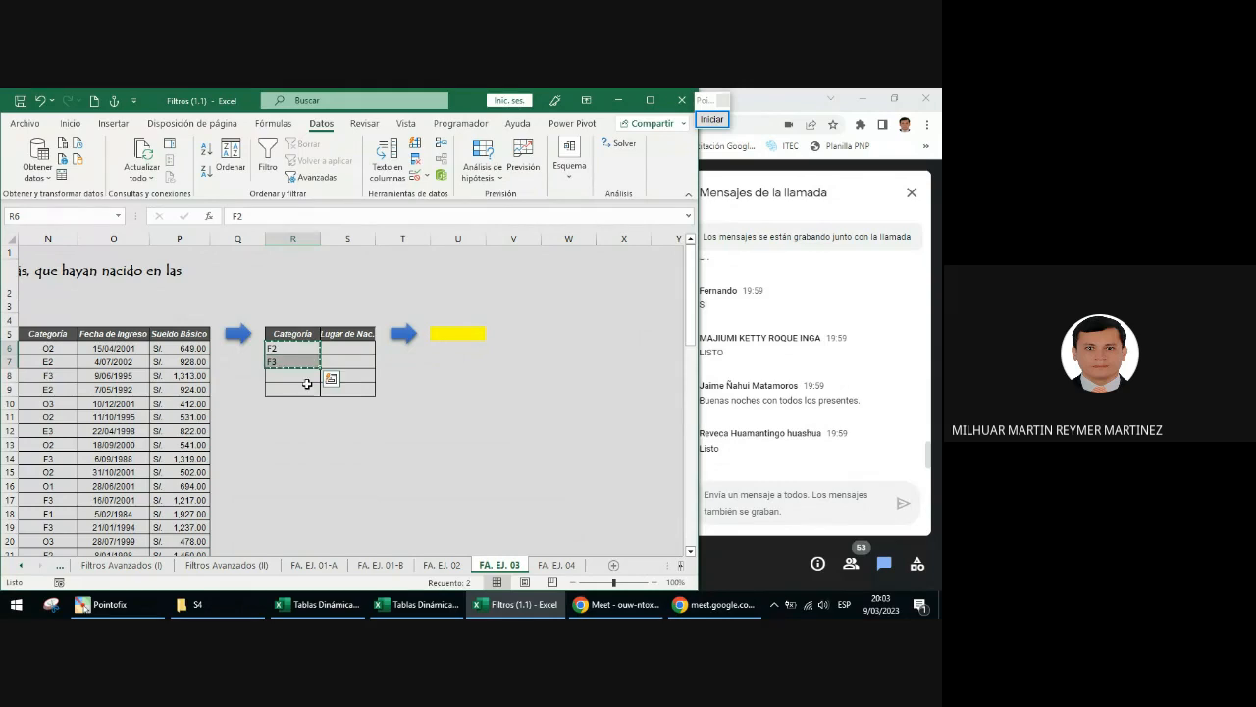
pyautogui.hotkey('ctrl', 'c')
pyautogui.click(311, 376)
pyautogui.hotkey('ctrl', 'v')
pyautogui.keyDown('ctrl'); pyautogui.scroll(5, 441, 393); pyautogui.keyUp('ctrl')
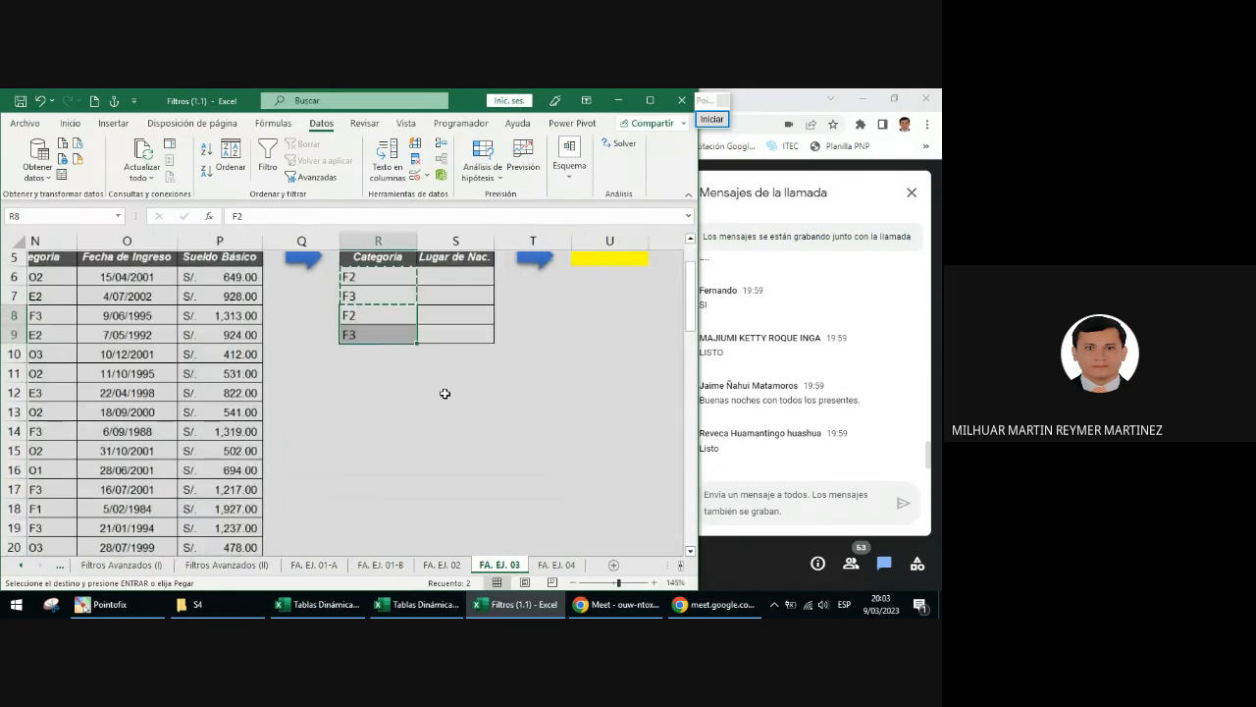
pyautogui.click(544, 386)
pyautogui.scroll(2, 471, 412)
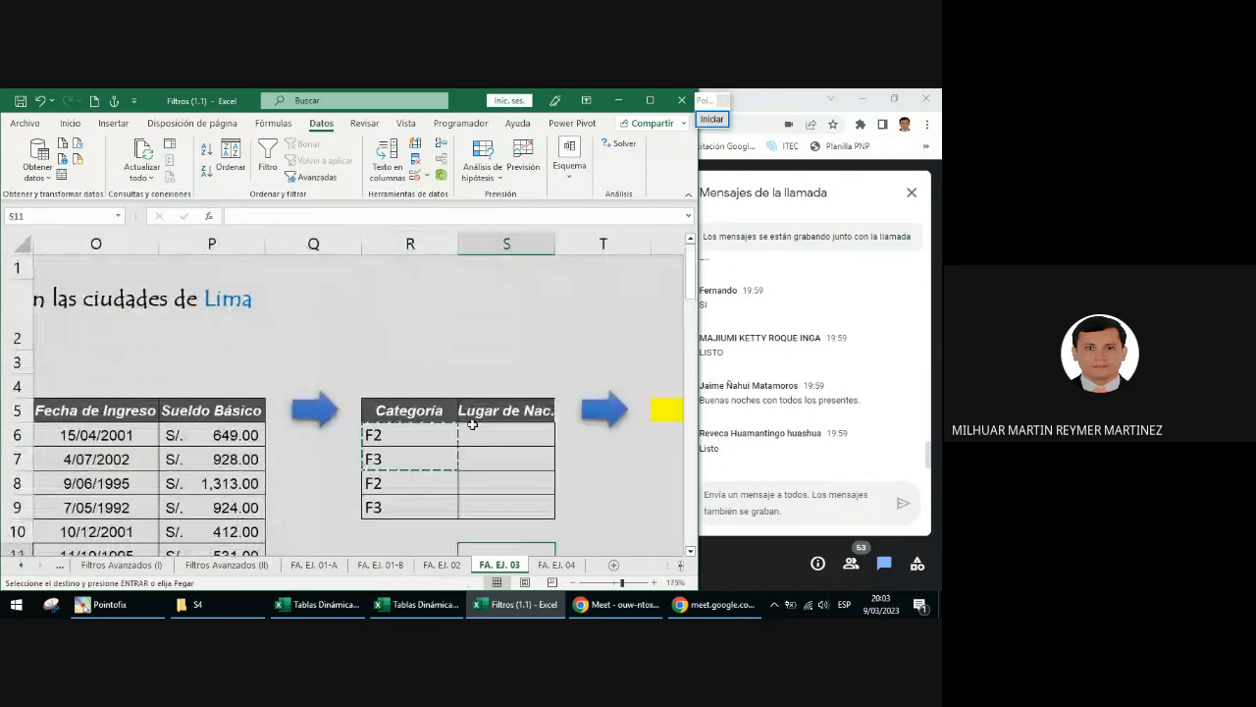
# - Enter Lima under Lugar de Nac. for the first F2 and F3 rows, cells S6 and S7
pyautogui.click(481, 433)
pyautogui.press('Escape')
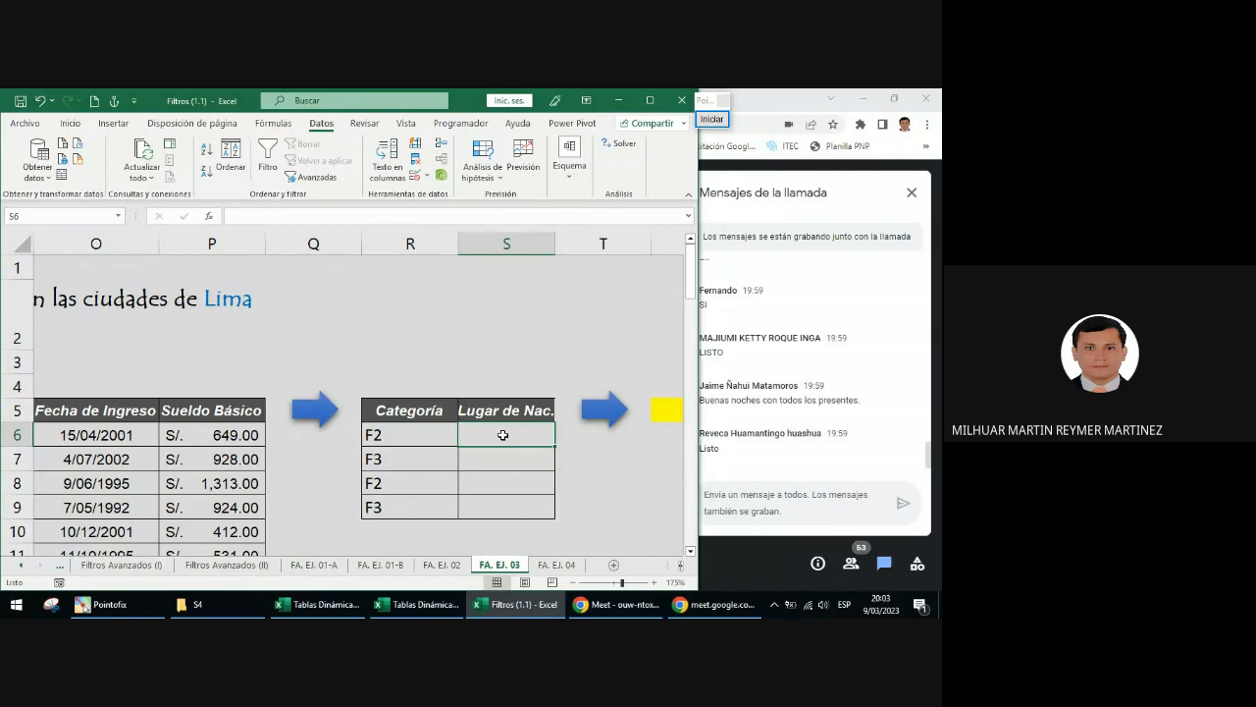
pyautogui.write('LIma')
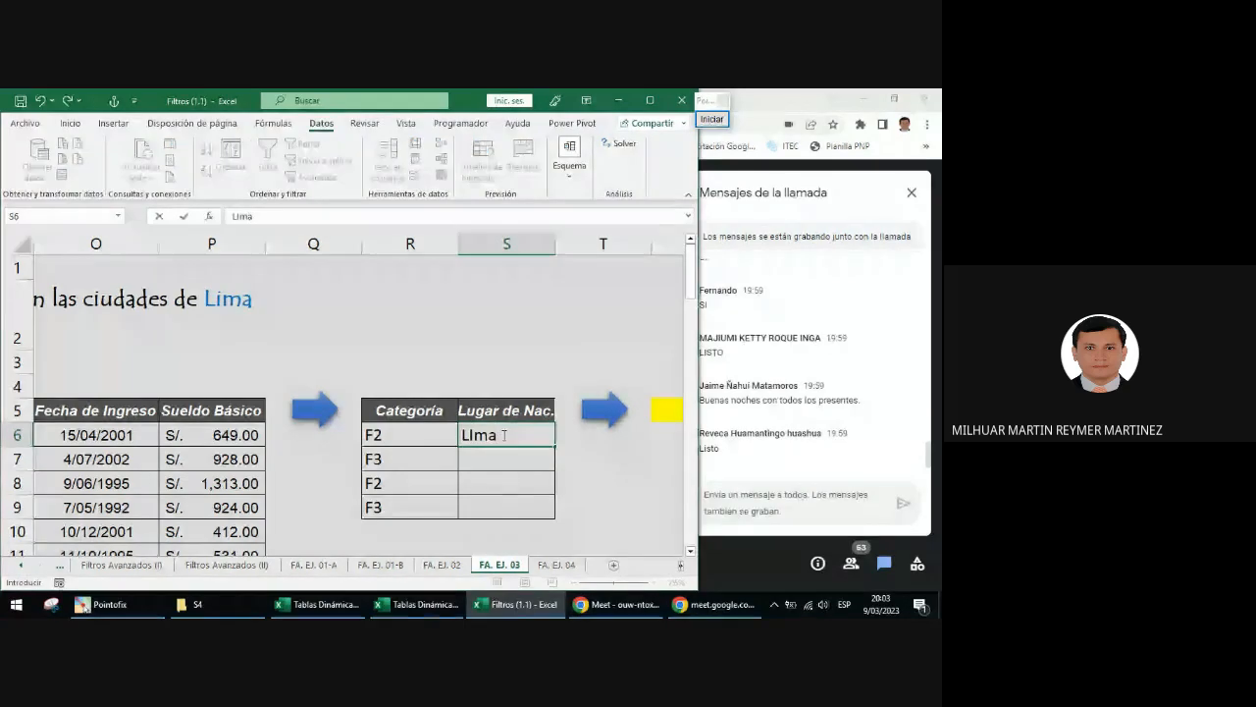
pyautogui.press('BackSpace')
pyautogui.press('BackSpace')
pyautogui.press('BackSpace')
pyautogui.write('ima')
pyautogui.press('Return')
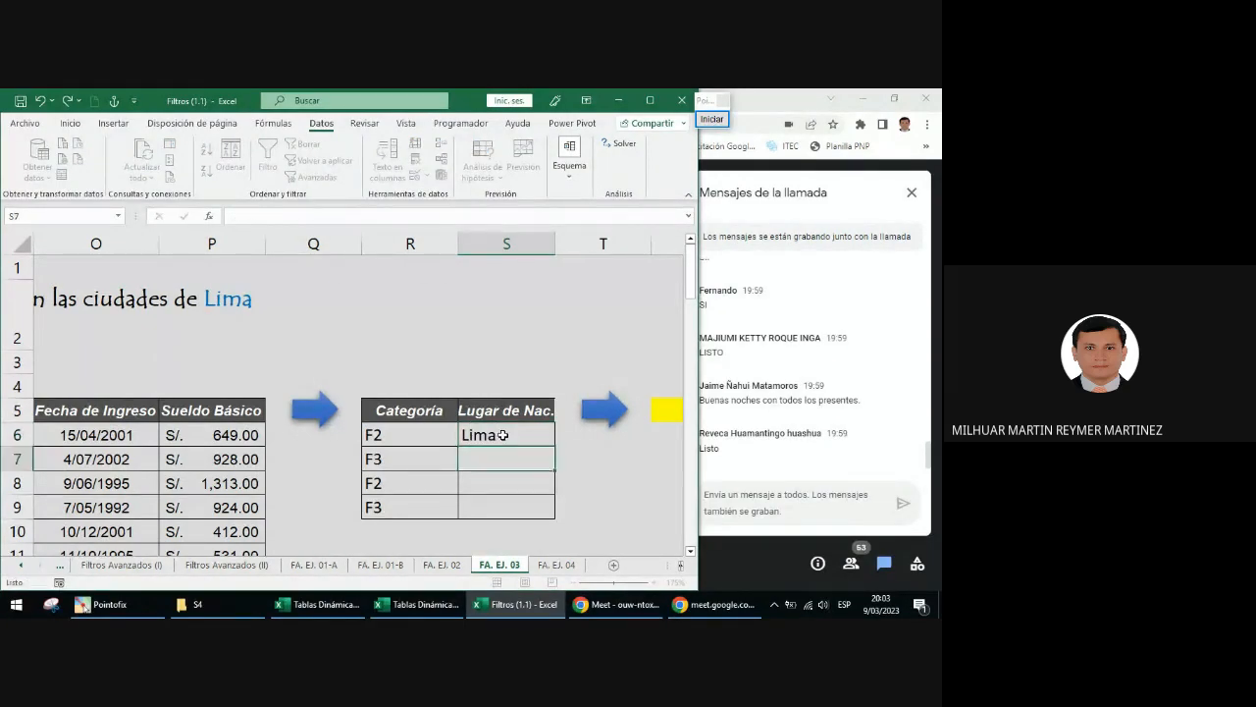
pyautogui.write('Lima')
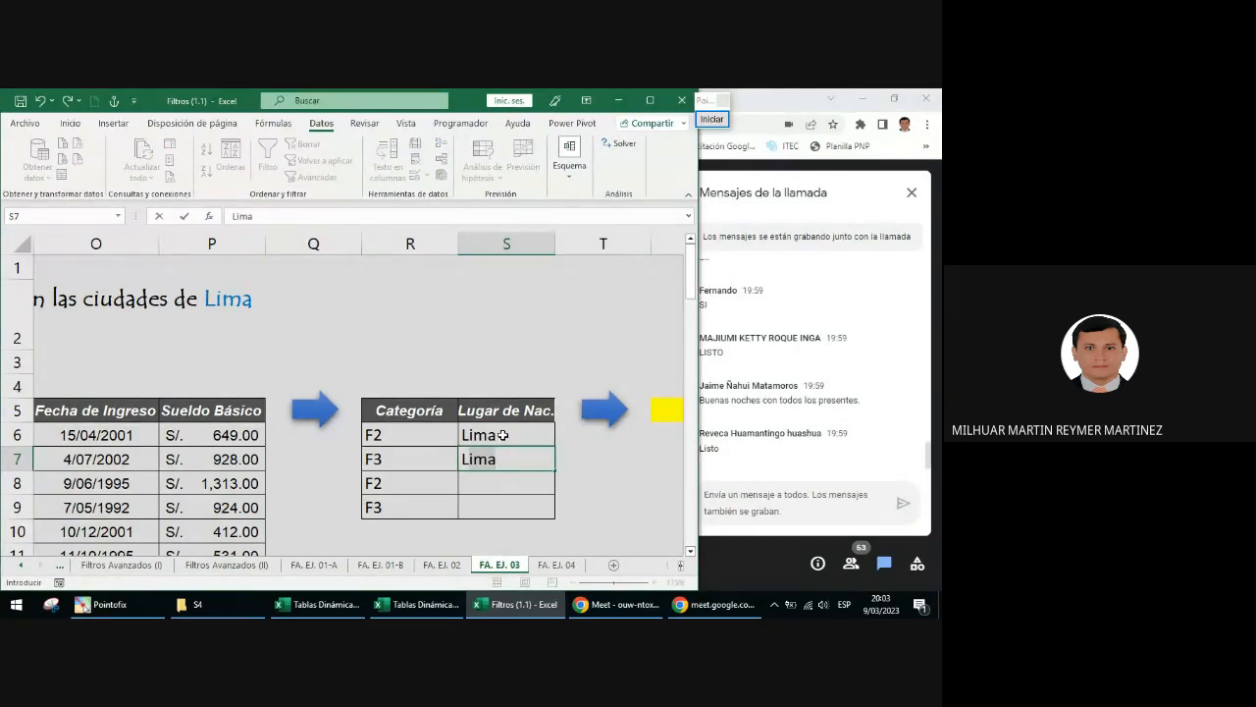
pyautogui.press('Return')
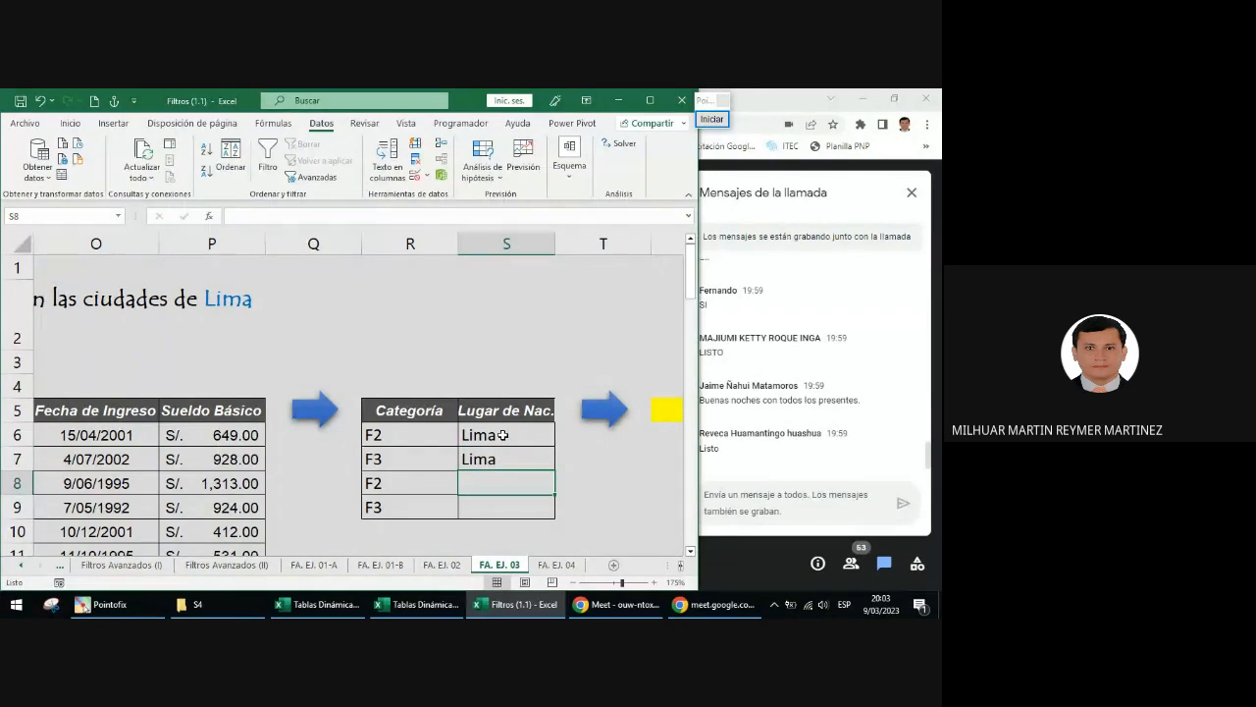
# - Enter Tacna under Lugar de Nac. for the second F2 and F3 rows, cells S8 and S9
pyautogui.write('Tac')
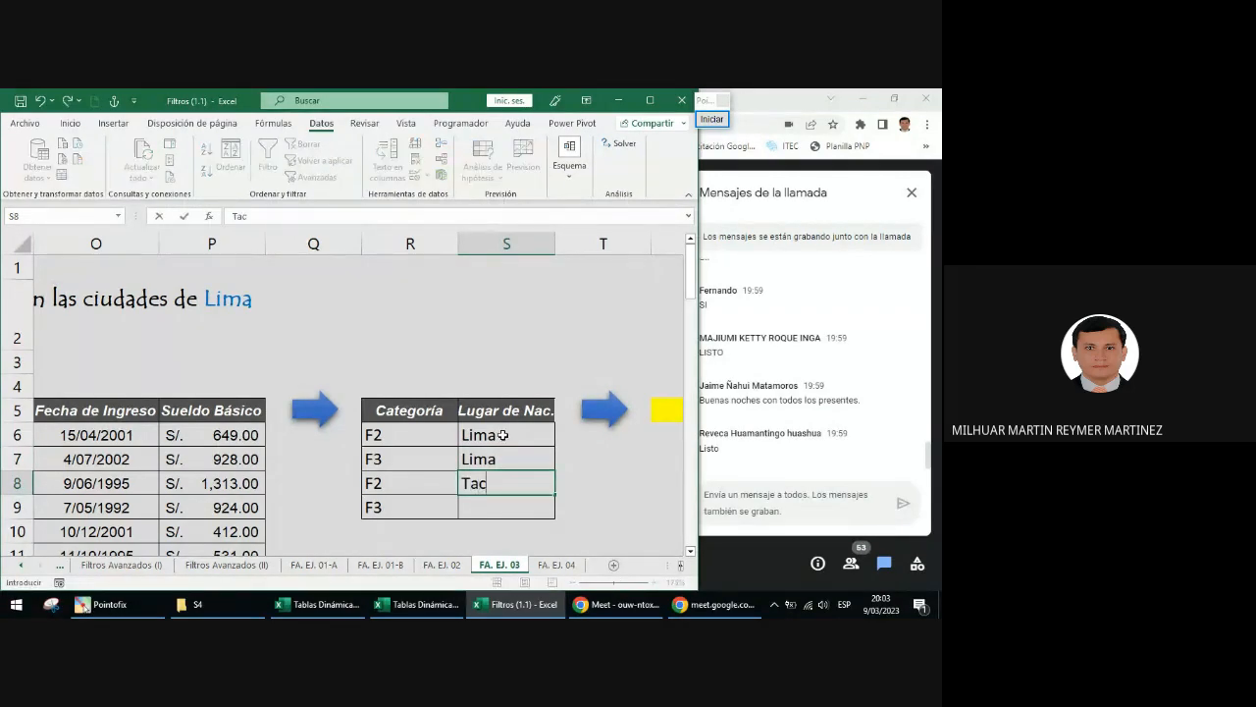
pyautogui.write('na')
pyautogui.press('Return')
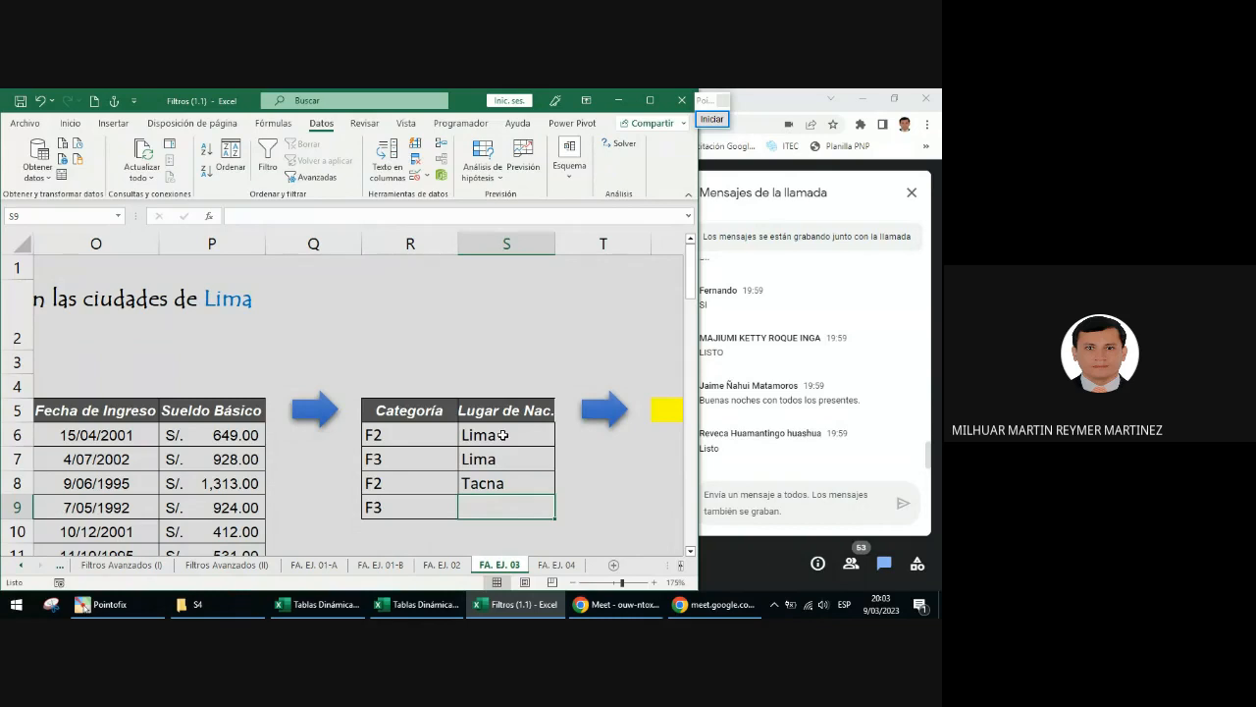
pyautogui.write('Tacna')
pyautogui.press('Return')
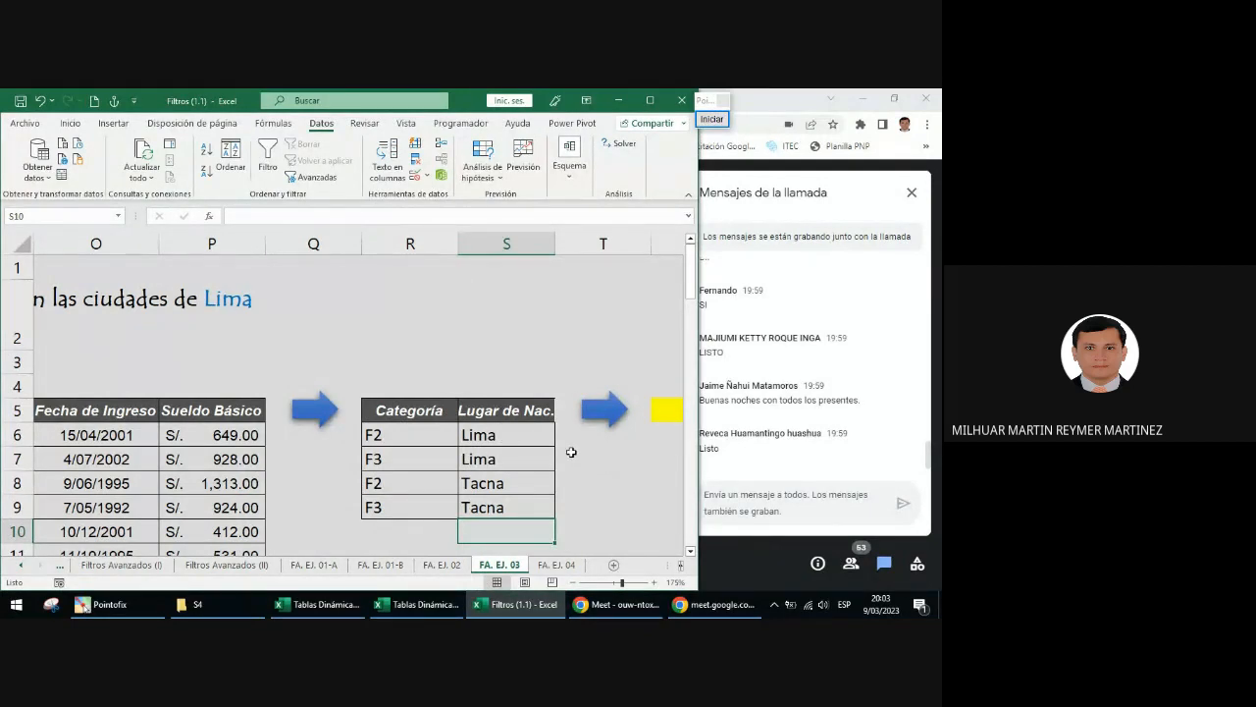
# - Try clearing the Lugar de Nac. criteria of both F3 rows, cells S7 and S9
pyautogui.click(521, 454)
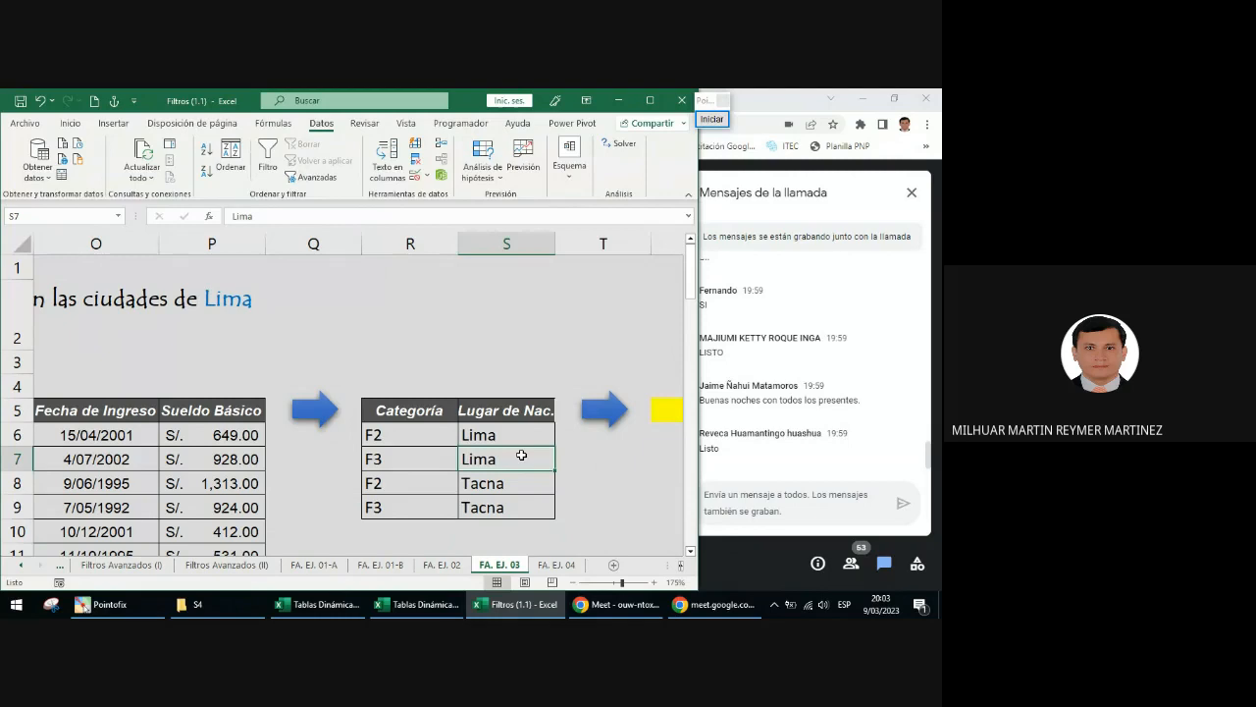
pyautogui.keyDown('ctrl'); pyautogui.click(518, 504); pyautogui.keyUp('ctrl')
pyautogui.press('Delete')
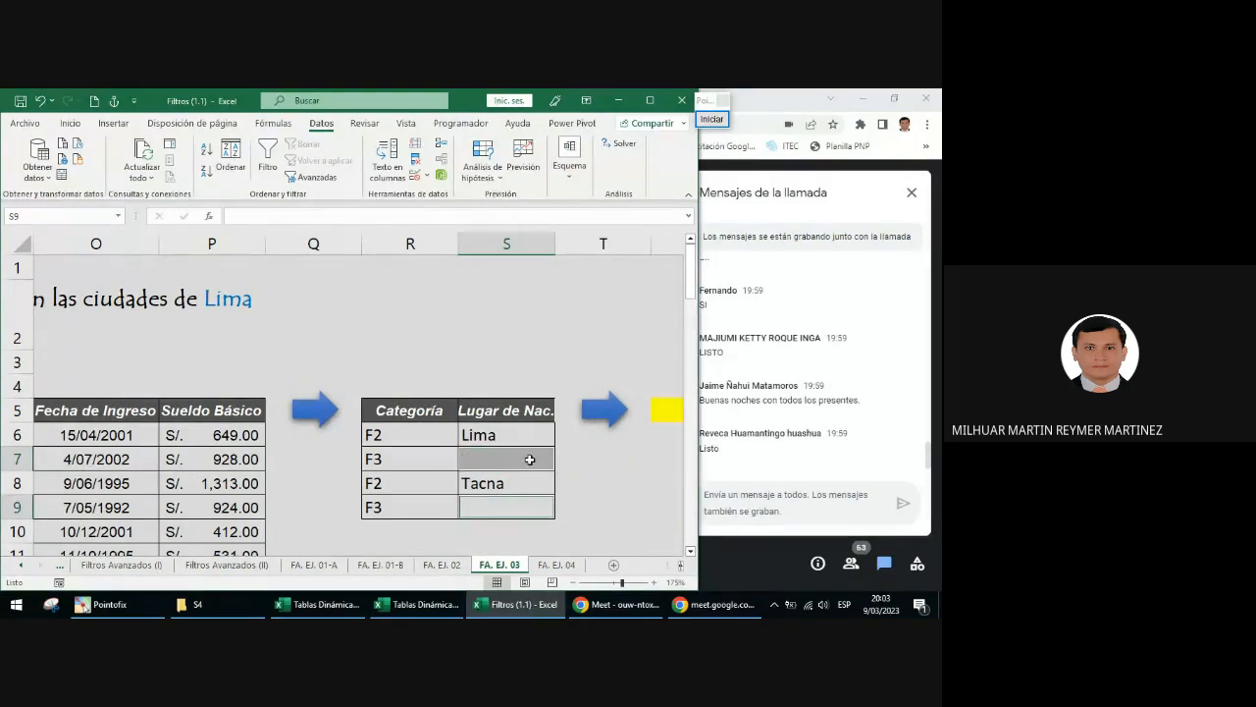
pyautogui.click(527, 457)
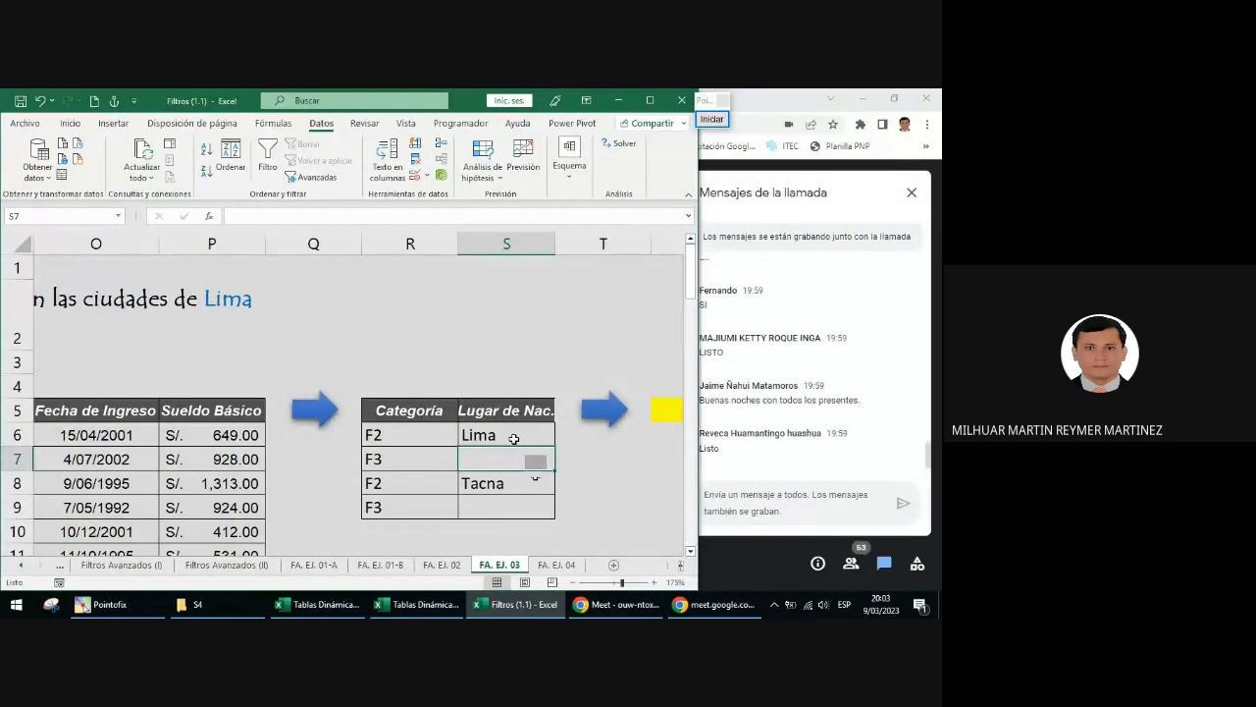
pyautogui.click(433, 444)
pyautogui.moveTo(433, 445); pyautogui.dragTo(434, 451)
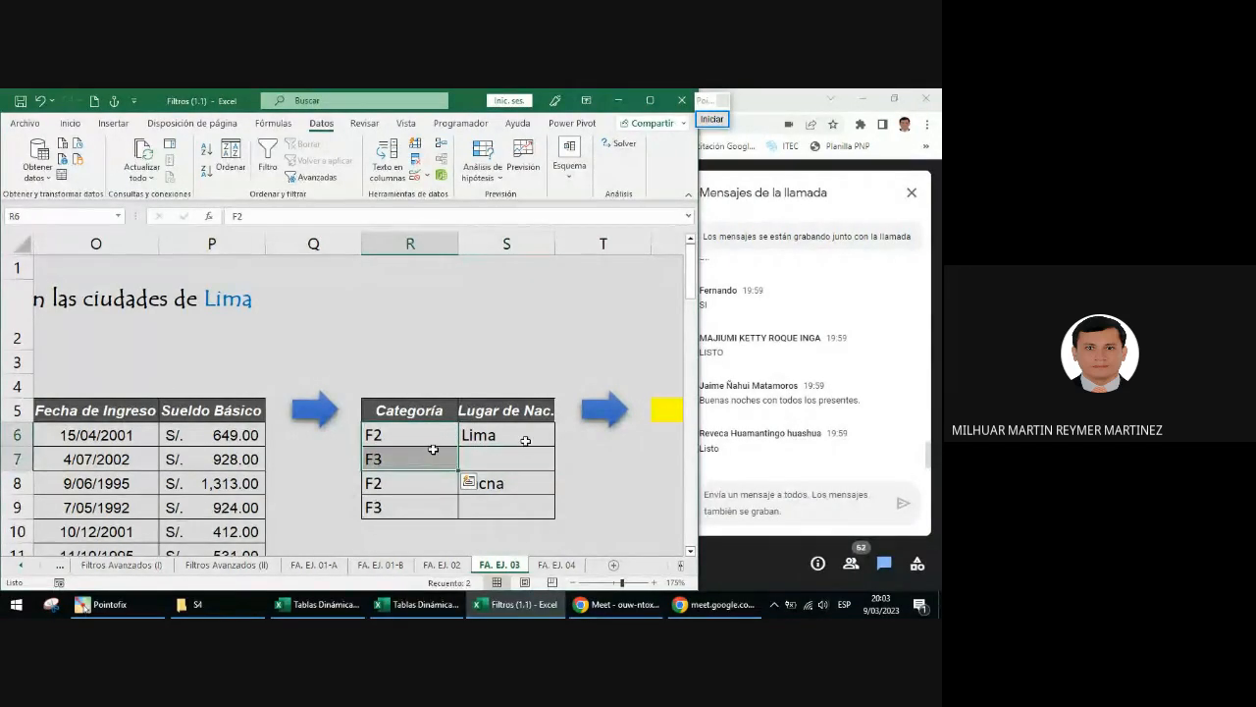
pyautogui.moveTo(525, 437); pyautogui.dragTo(524, 448)
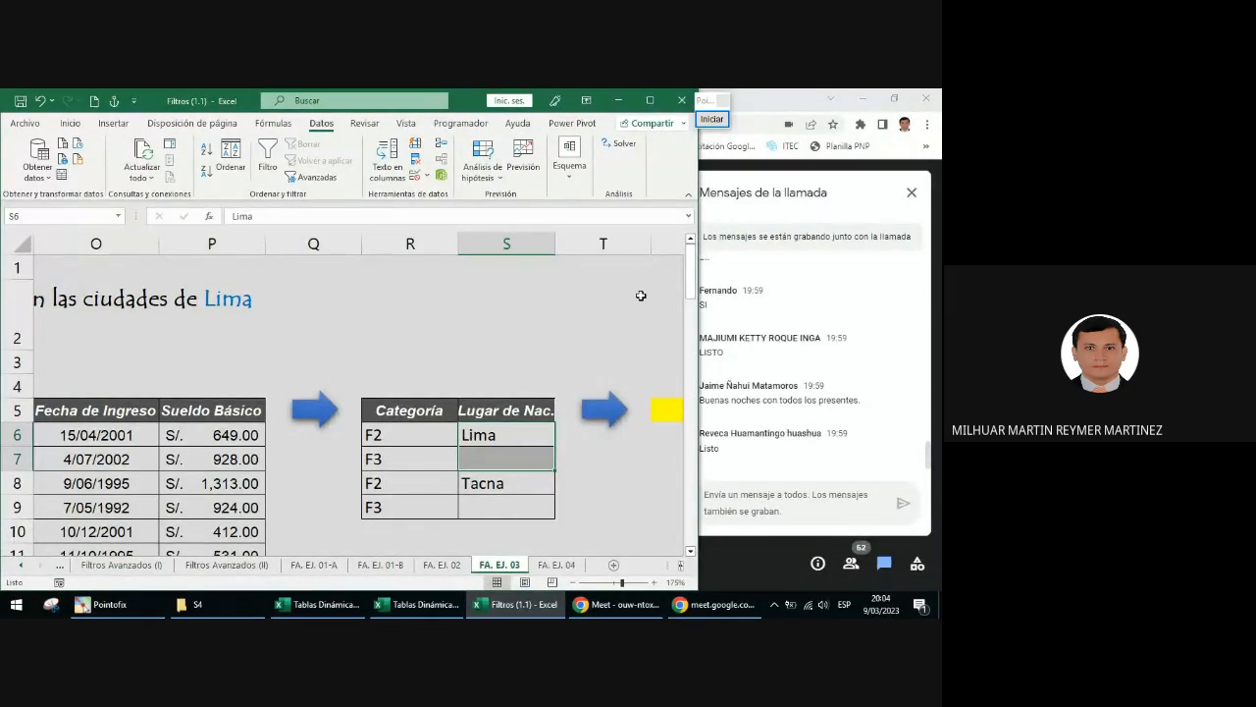
# - Annotate the screen in Pointofix with an orange "y" below the criteria table and a blue "o" beside it, and end the annotation
pyautogui.click(711, 119)
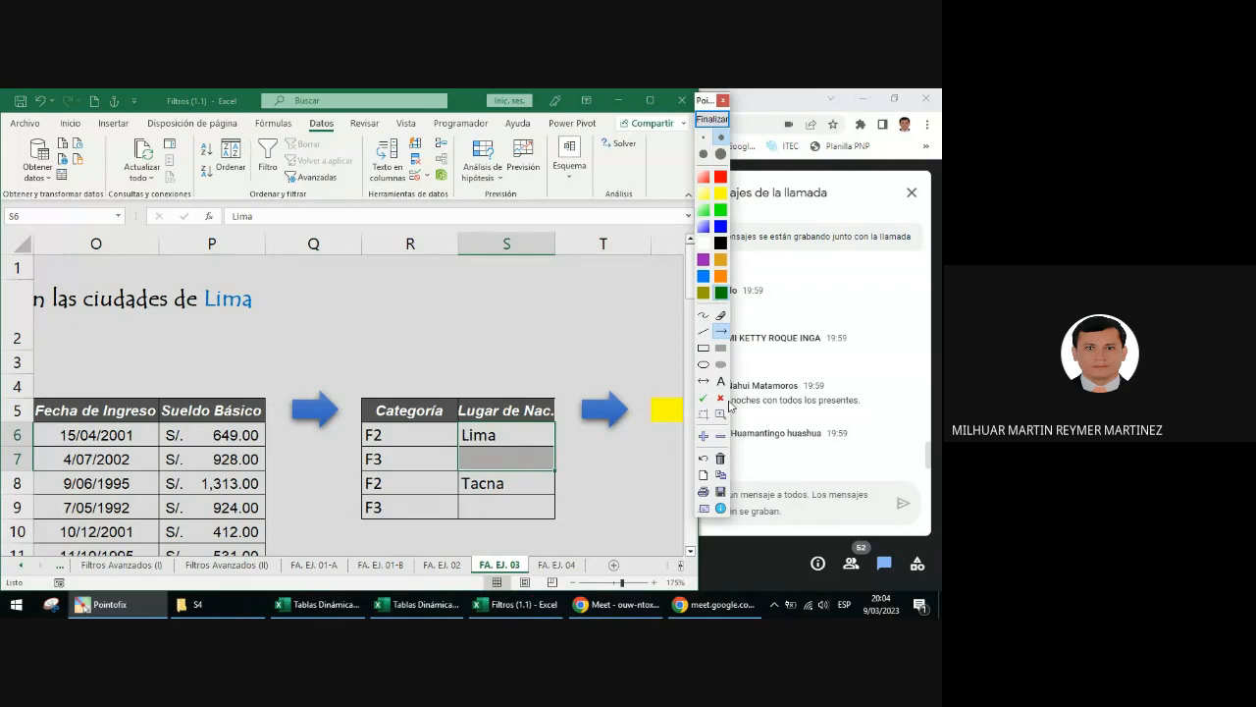
pyautogui.click(442, 538)
pyautogui.write('y')
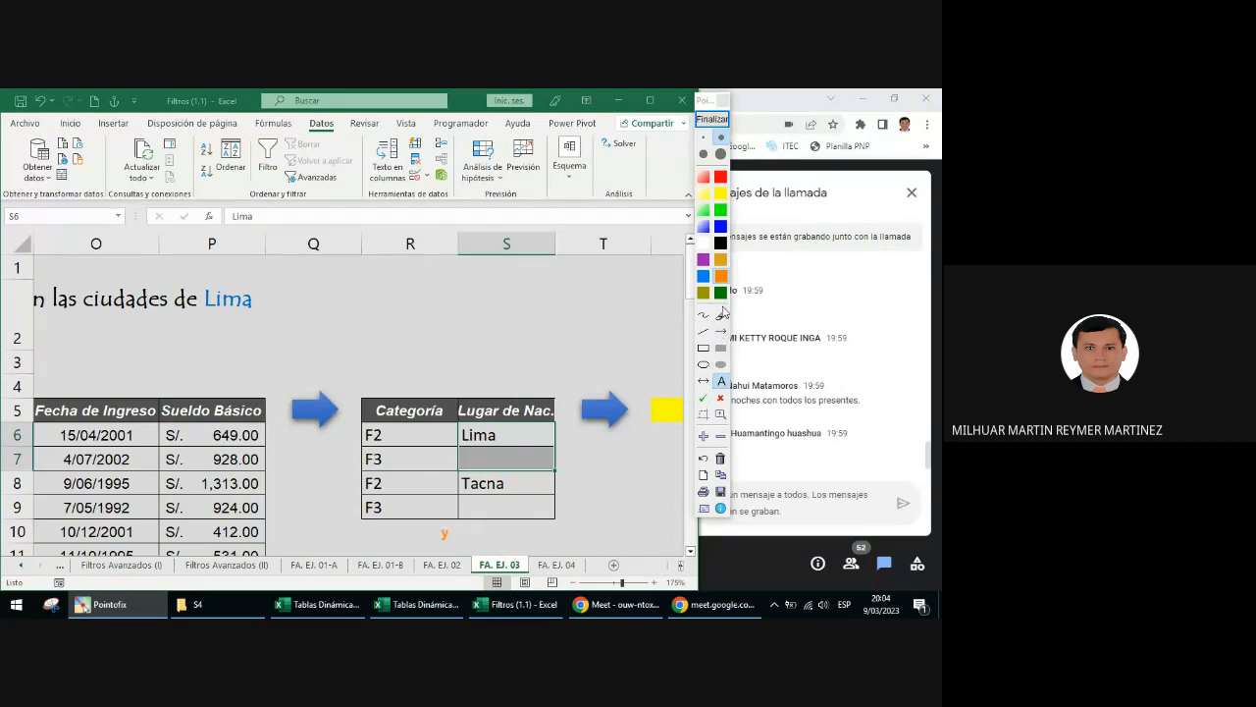
pyautogui.click(704, 278)
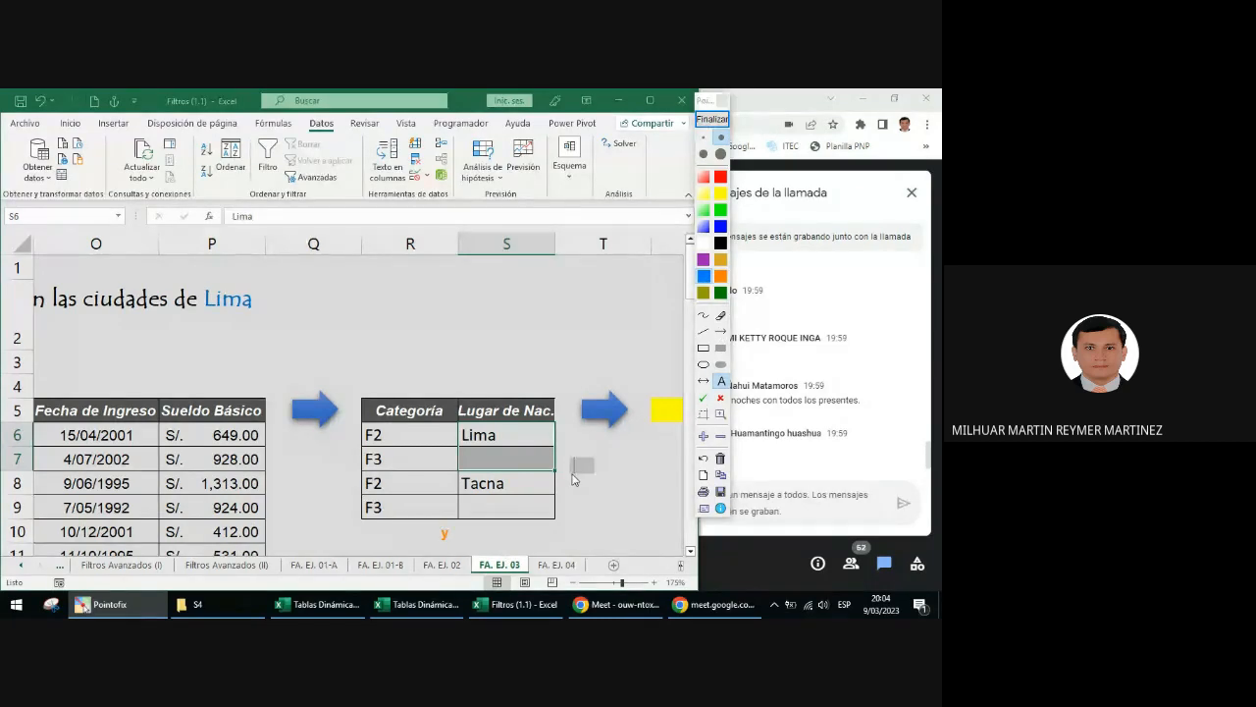
pyautogui.write('o')
pyautogui.click(713, 119)
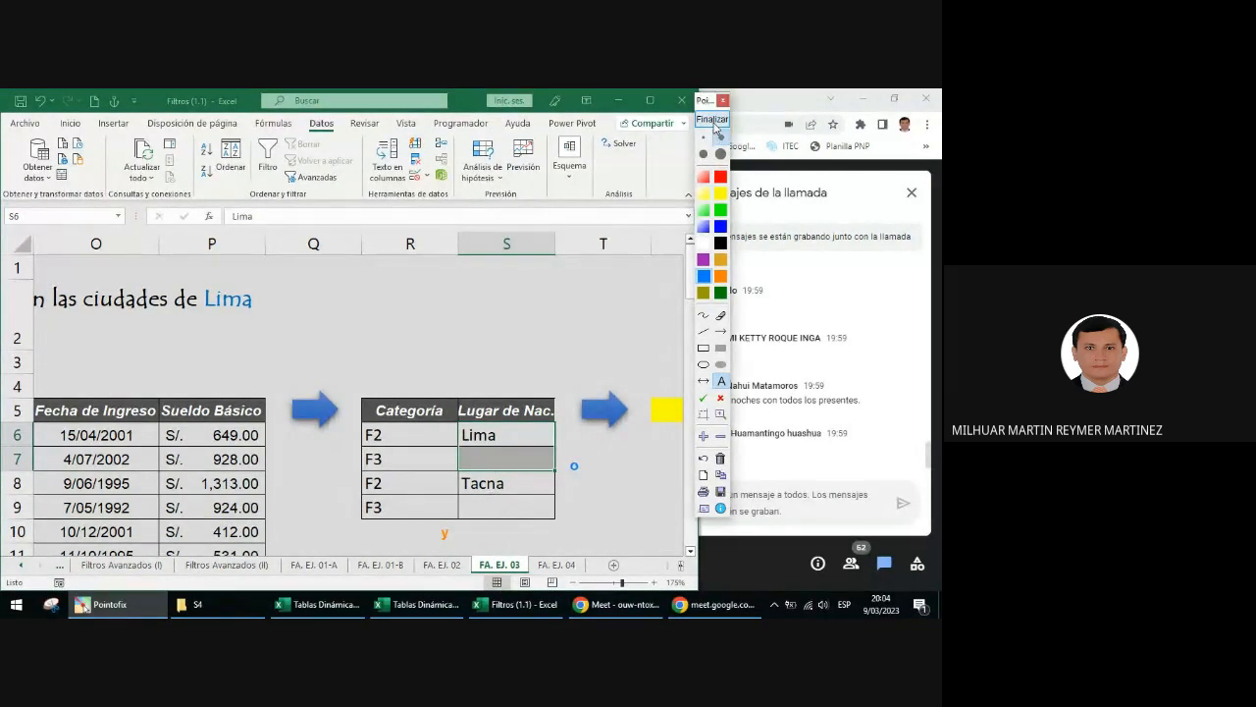
# - Undo the clearing of the Lugar de Nac. cells in the F3 rows
pyautogui.click(530, 509)
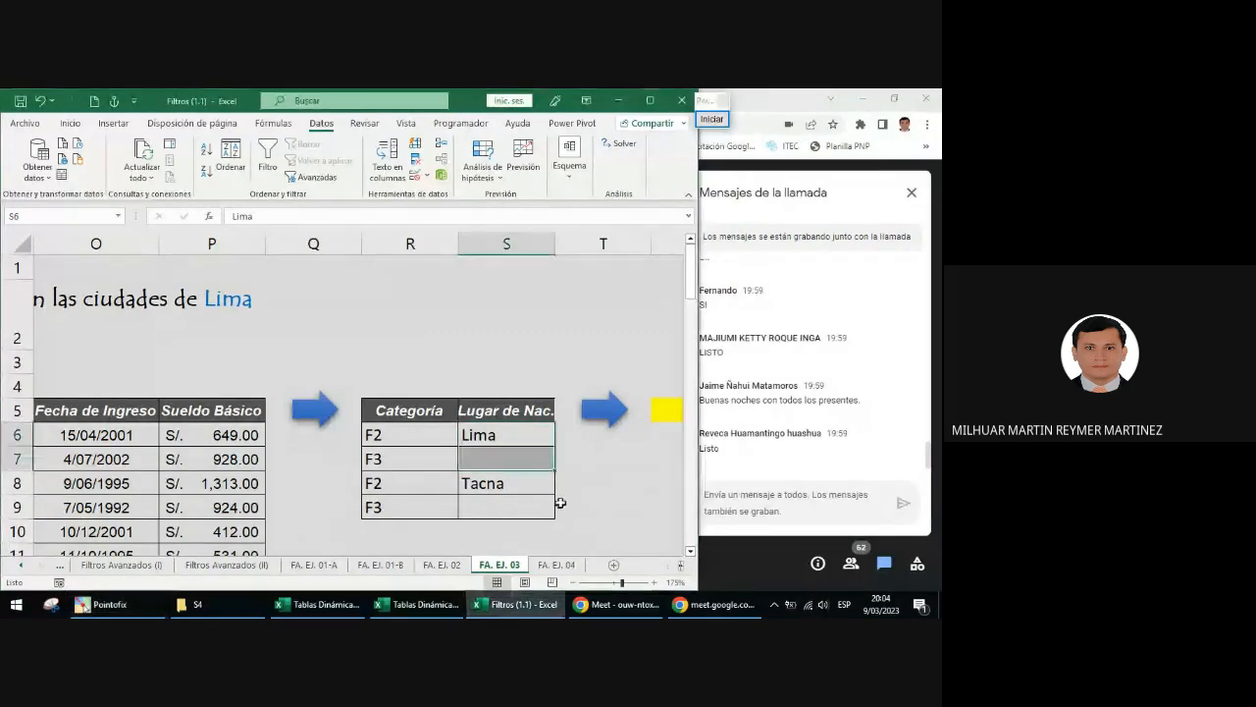
pyautogui.hotkey('ctrl', 'z')
pyautogui.click(585, 491)
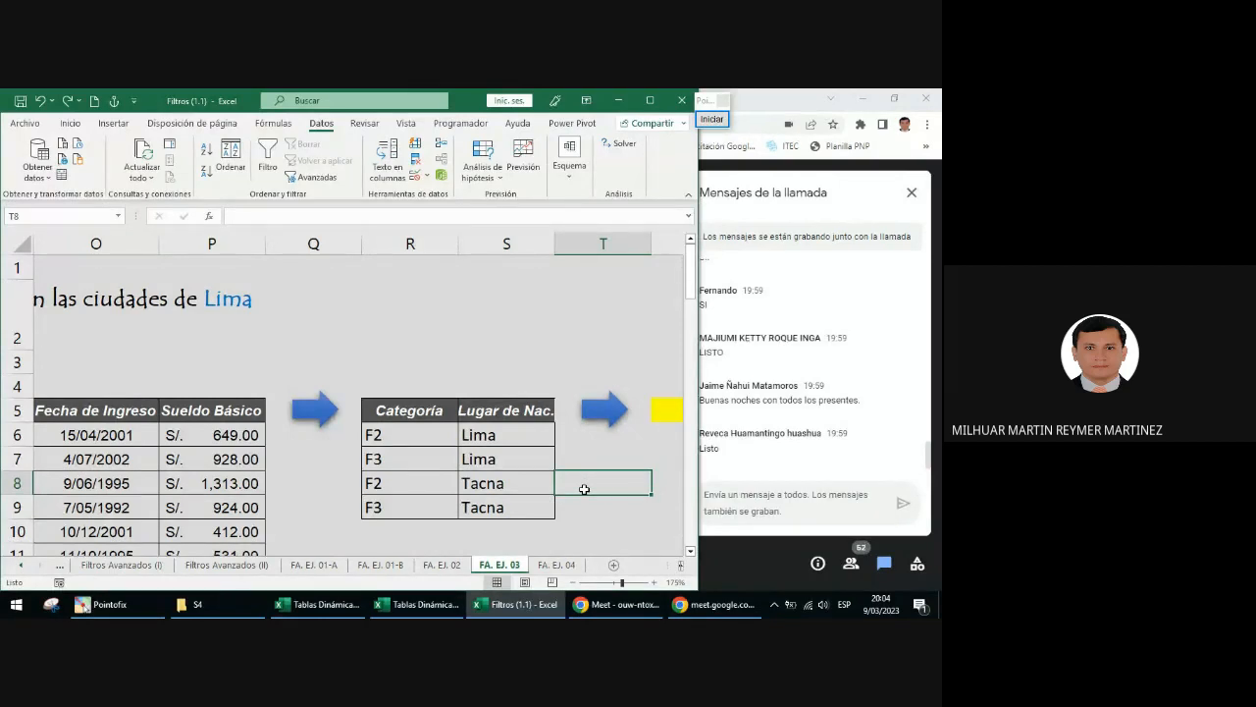
# - Select the complete criteria range R5:S9 and view the yellow output cell U5 beside it
pyautogui.click(425, 414)
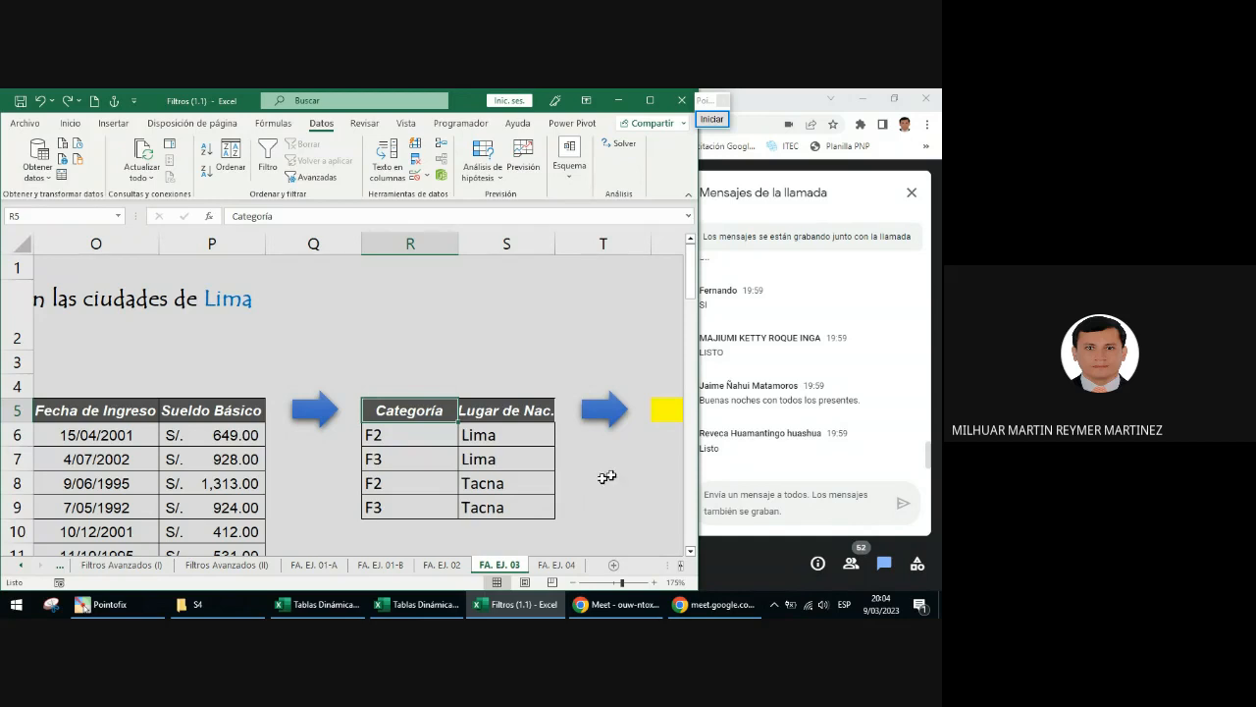
pyautogui.moveTo(410, 410); pyautogui.dragTo(514, 512)
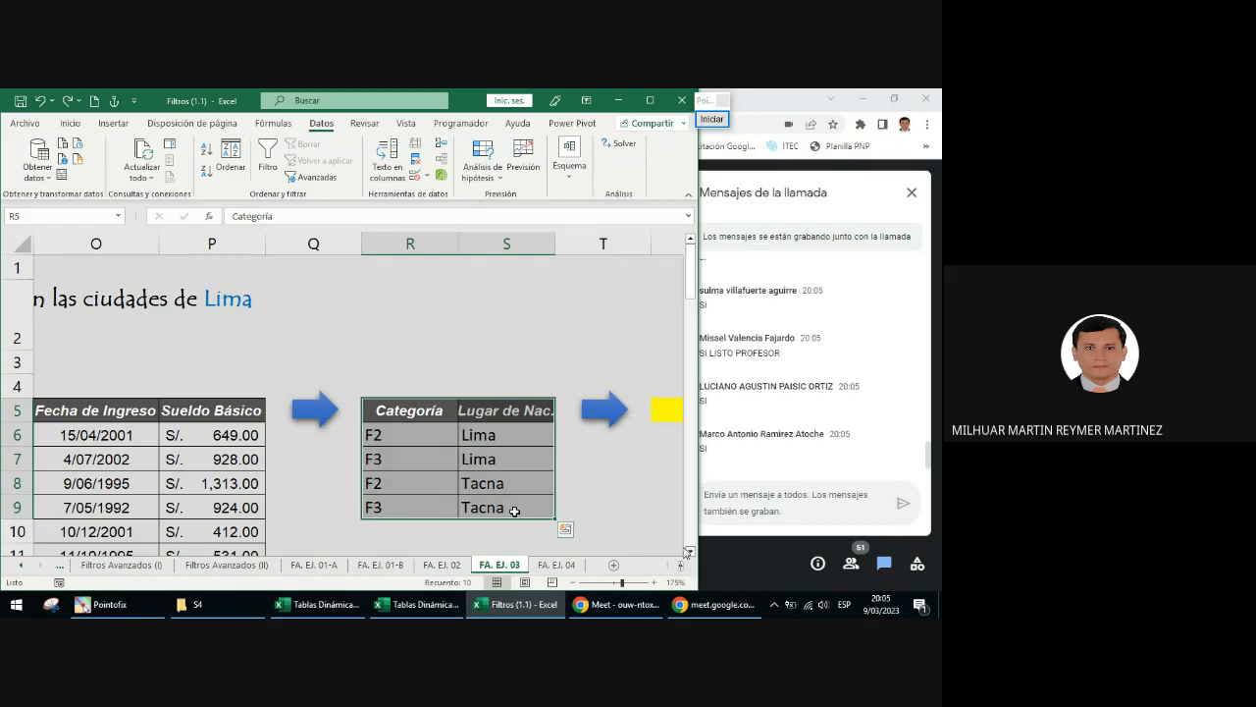
pyautogui.hscroll(2, 482, 406)
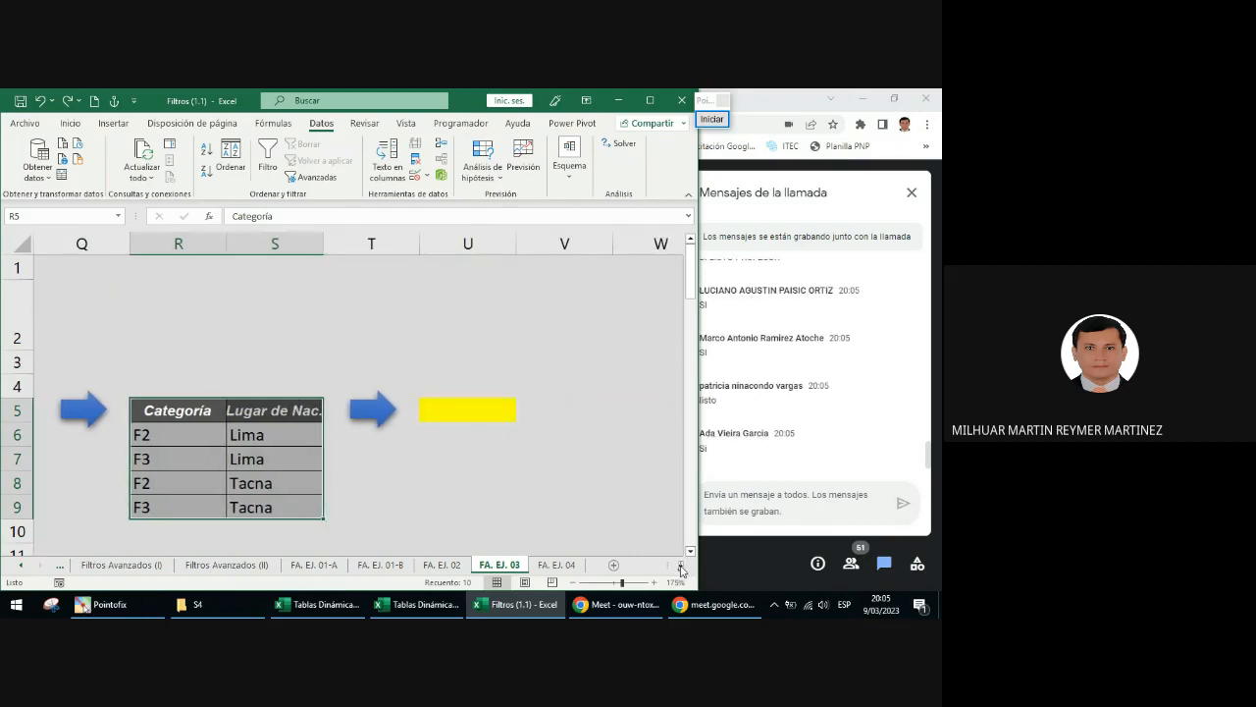
pyautogui.hscroll(-2, 682, 569)
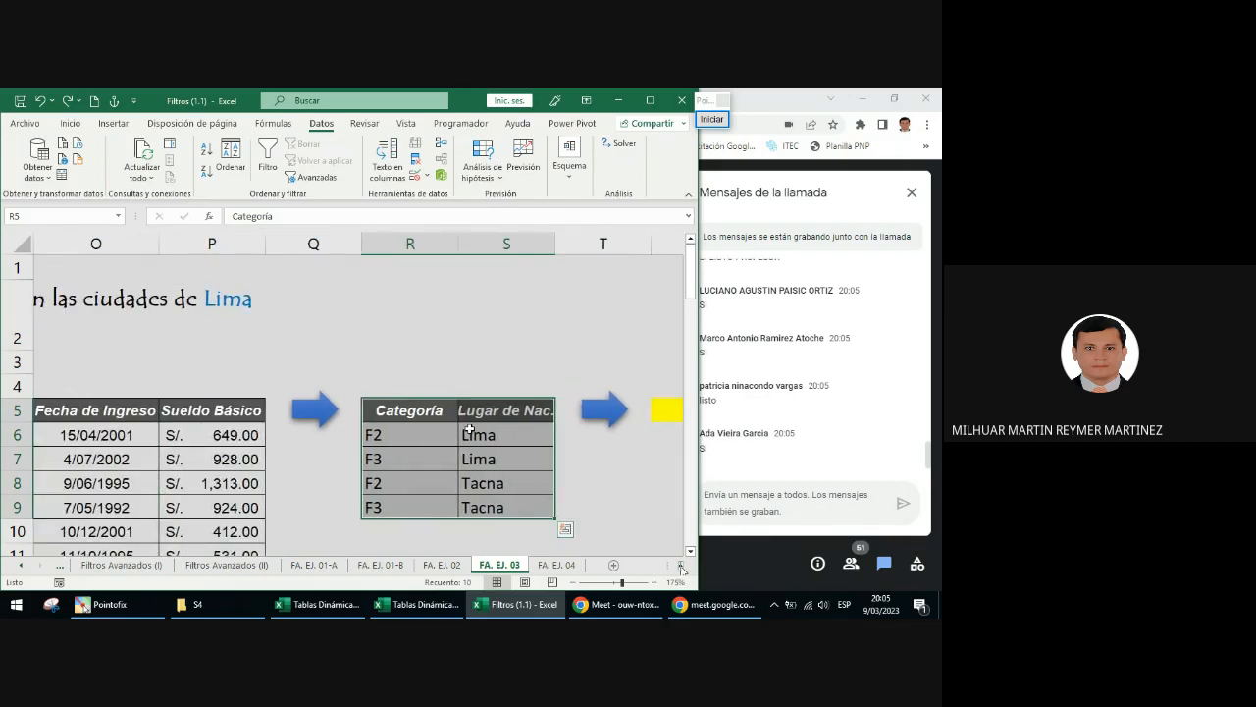
# - Review the exercise statement and the worker table down to its last record
pyautogui.scroll(-2, 469, 422)
pyautogui.scroll(-3, 469, 422)
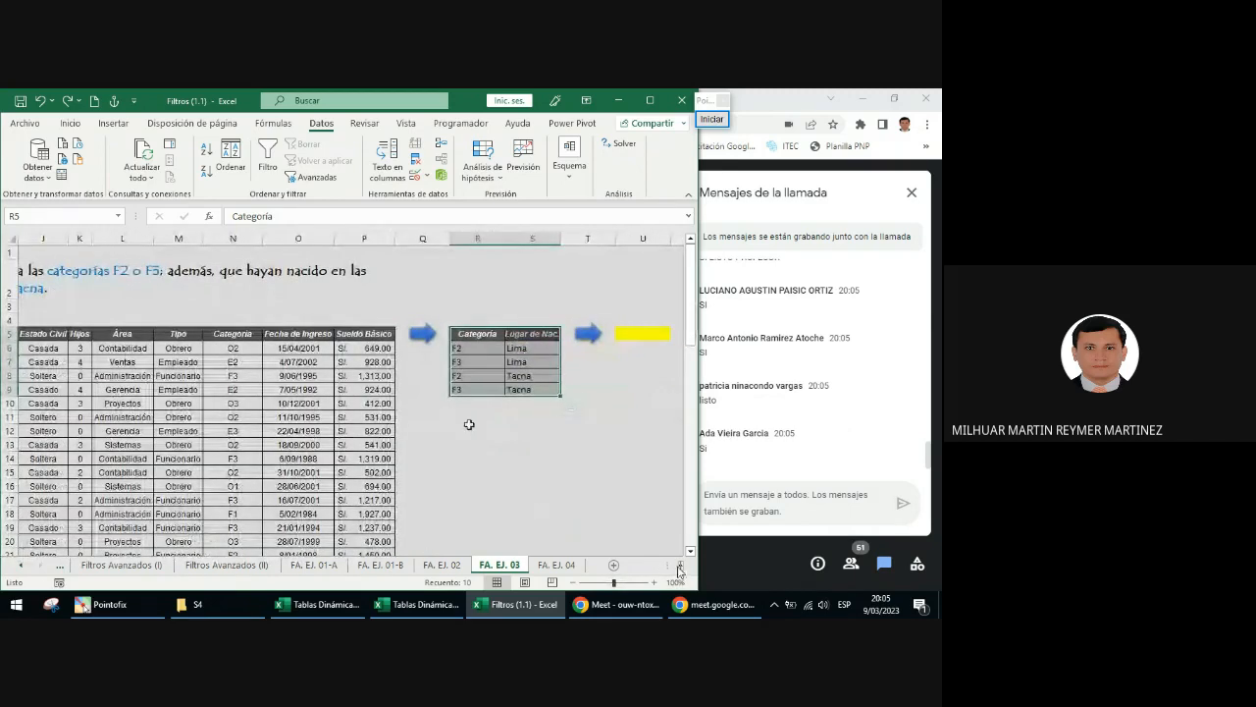
pyautogui.hscroll(-3, 680, 569)
pyautogui.hscroll(-2, 680, 569)
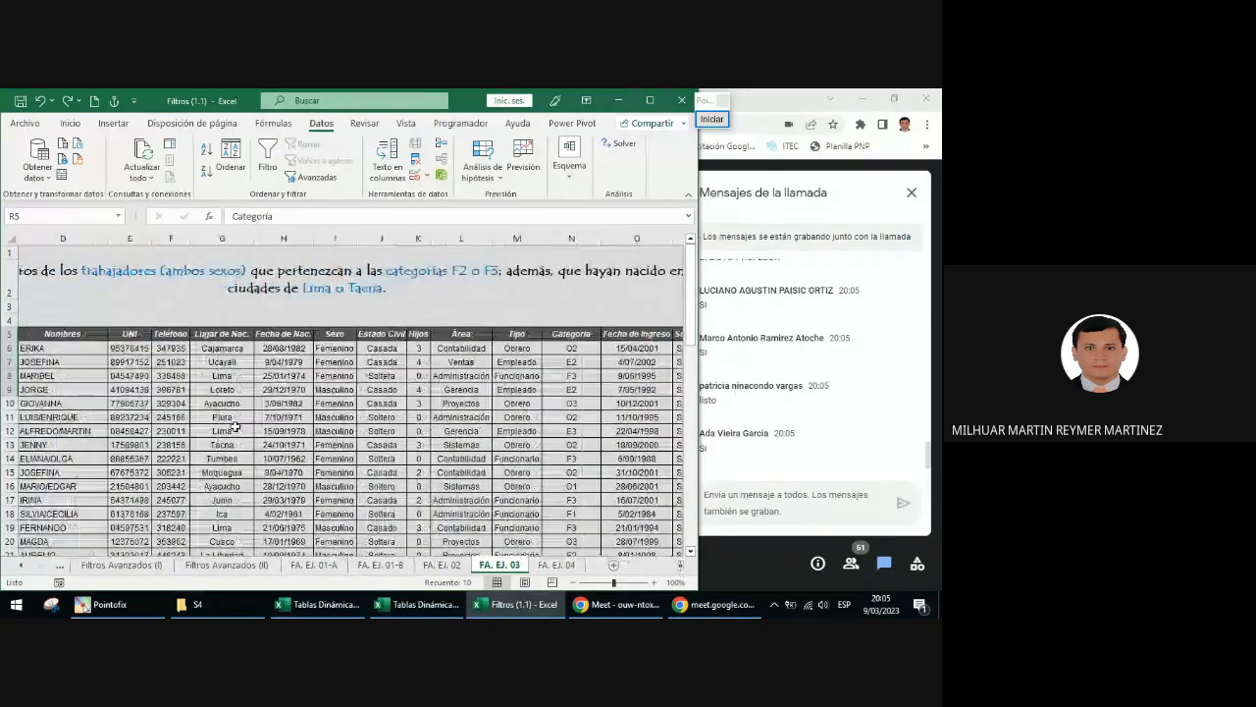
pyautogui.scroll(-14, 203, 429)
pyautogui.scroll(-3, 203, 429)
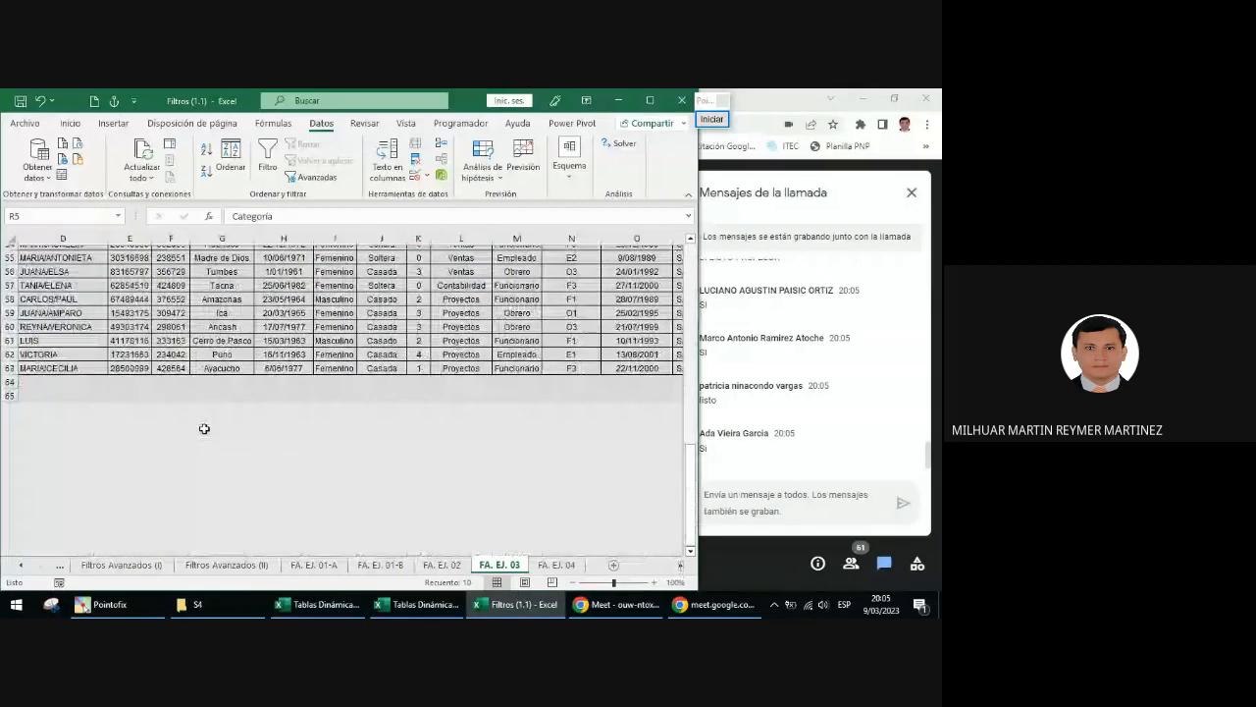
pyautogui.scroll(18, 203, 429)
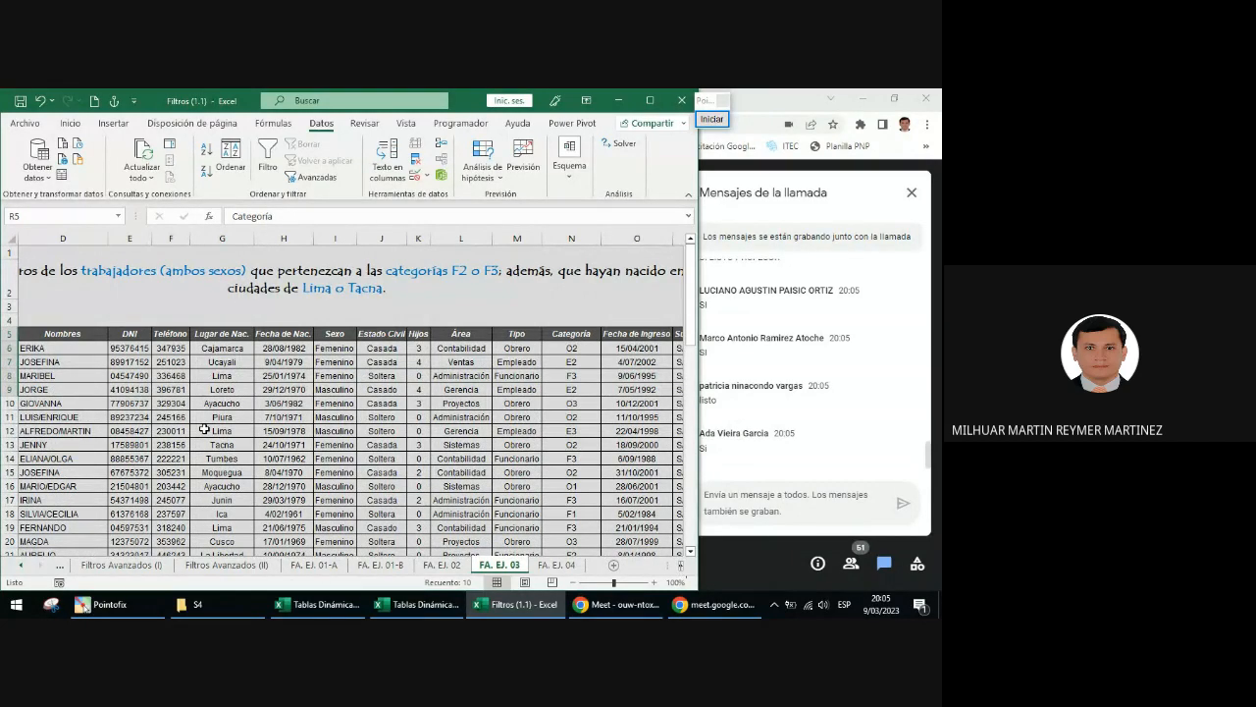
# - Draw a pointing annotation in Pointofix toward the start of the worker table, and end the annotation
pyautogui.click(712, 119)
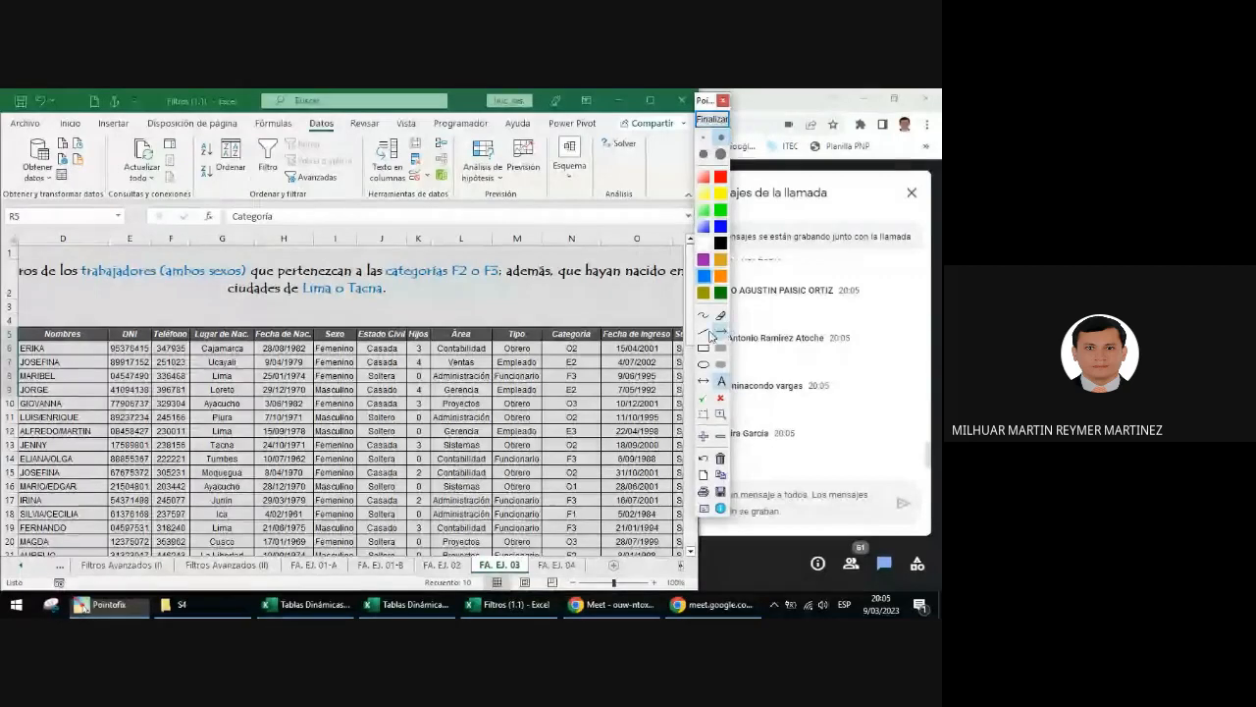
pyautogui.moveTo(104, 288); pyautogui.dragTo(41, 342)
pyautogui.click(712, 119)
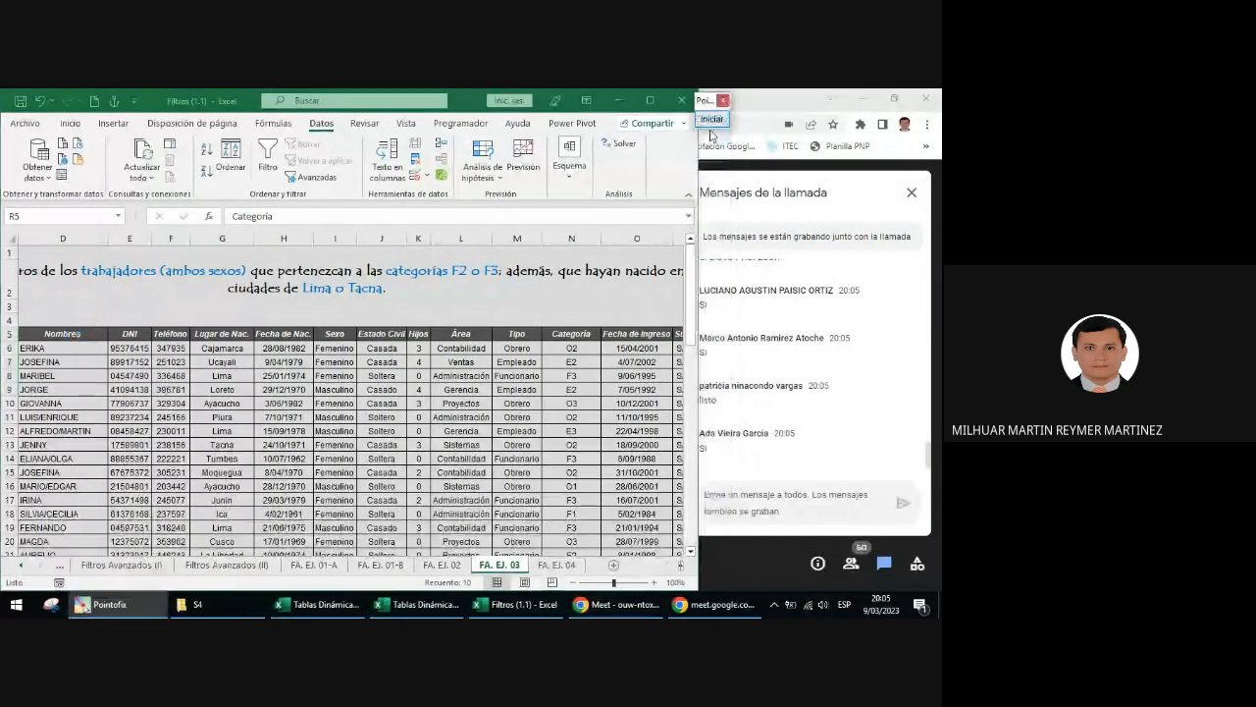
# - Draw a blue arrow annotation in Pointofix toward the Nombres header of the worker table, and end the annotation
pyautogui.click(681, 569)
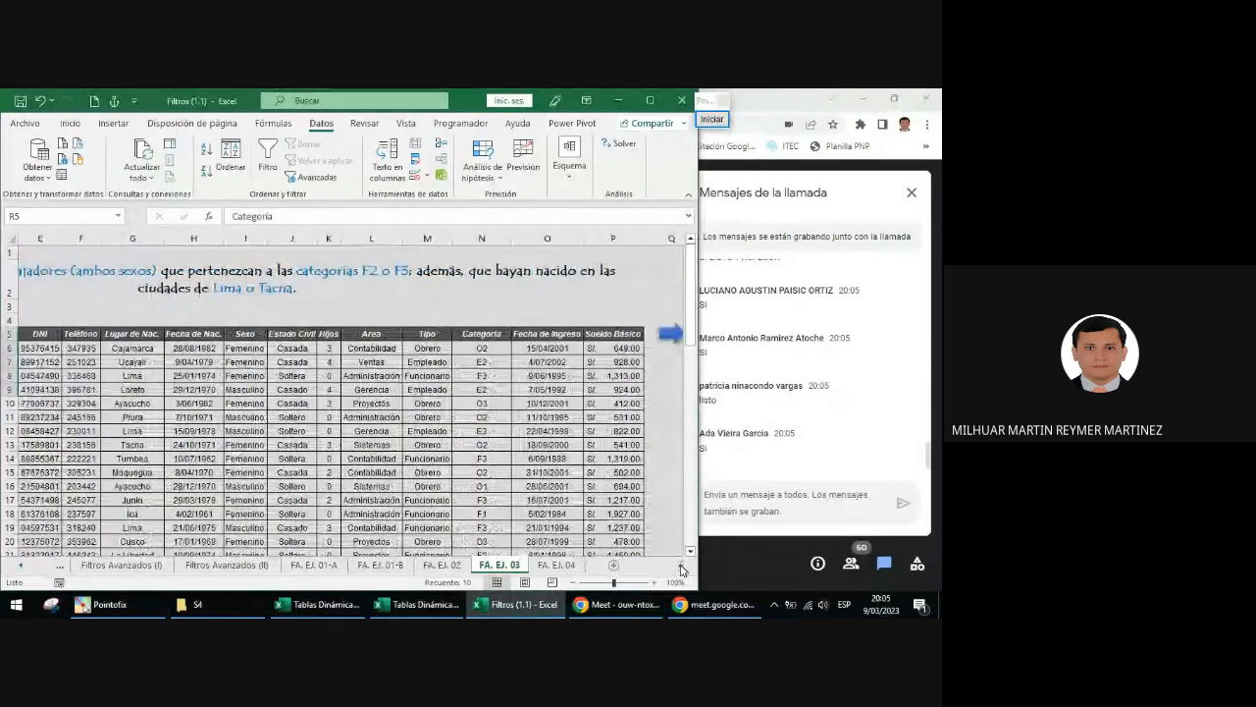
pyautogui.hscroll(-5, 682, 569)
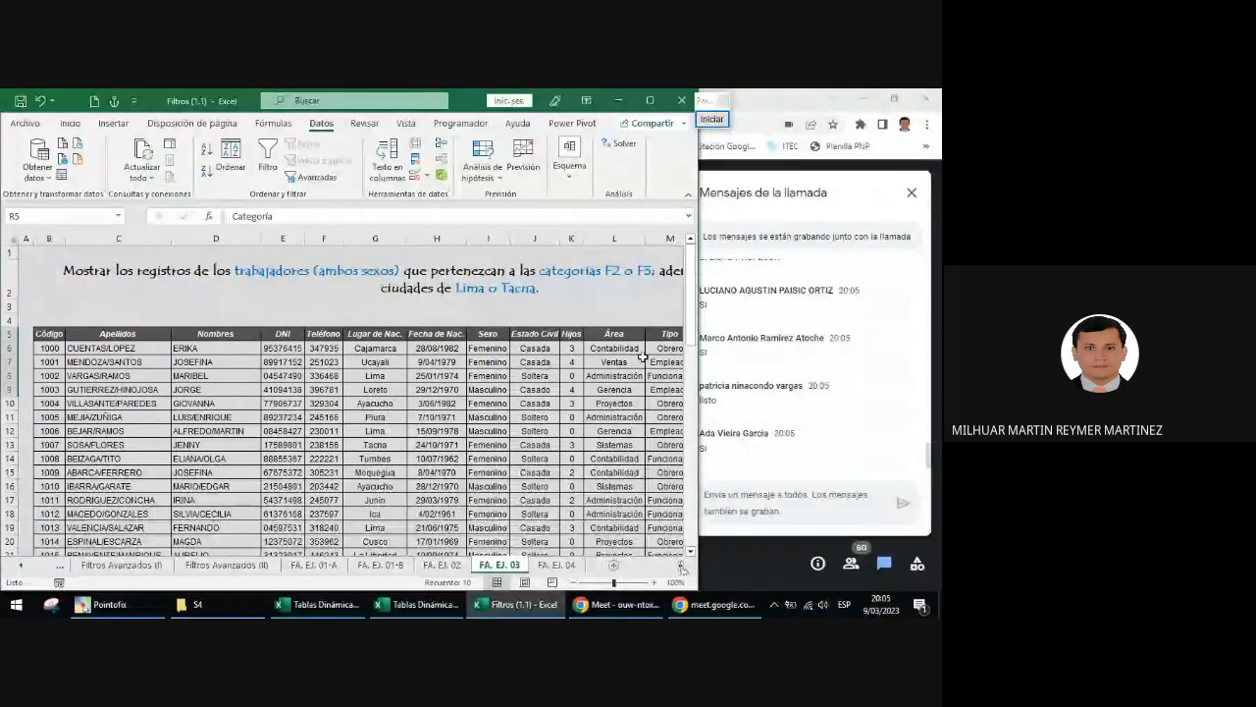
pyautogui.click(712, 119)
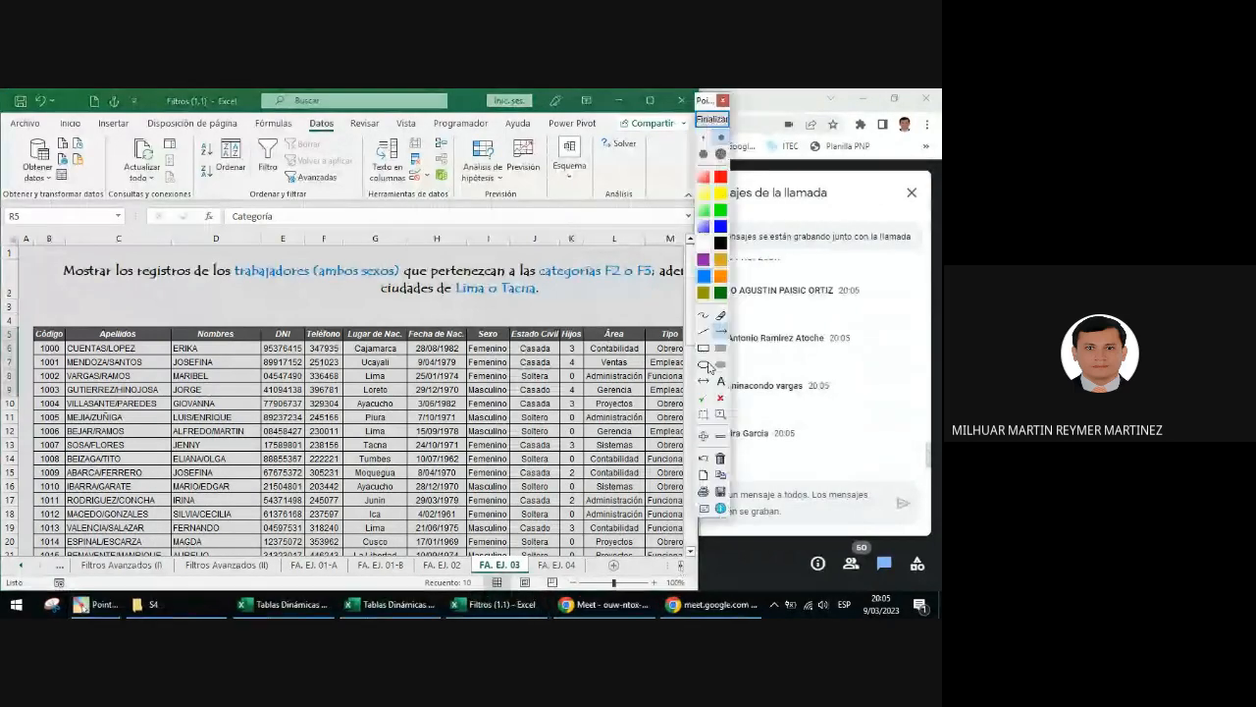
pyautogui.moveTo(224, 301); pyautogui.dragTo(241, 339)
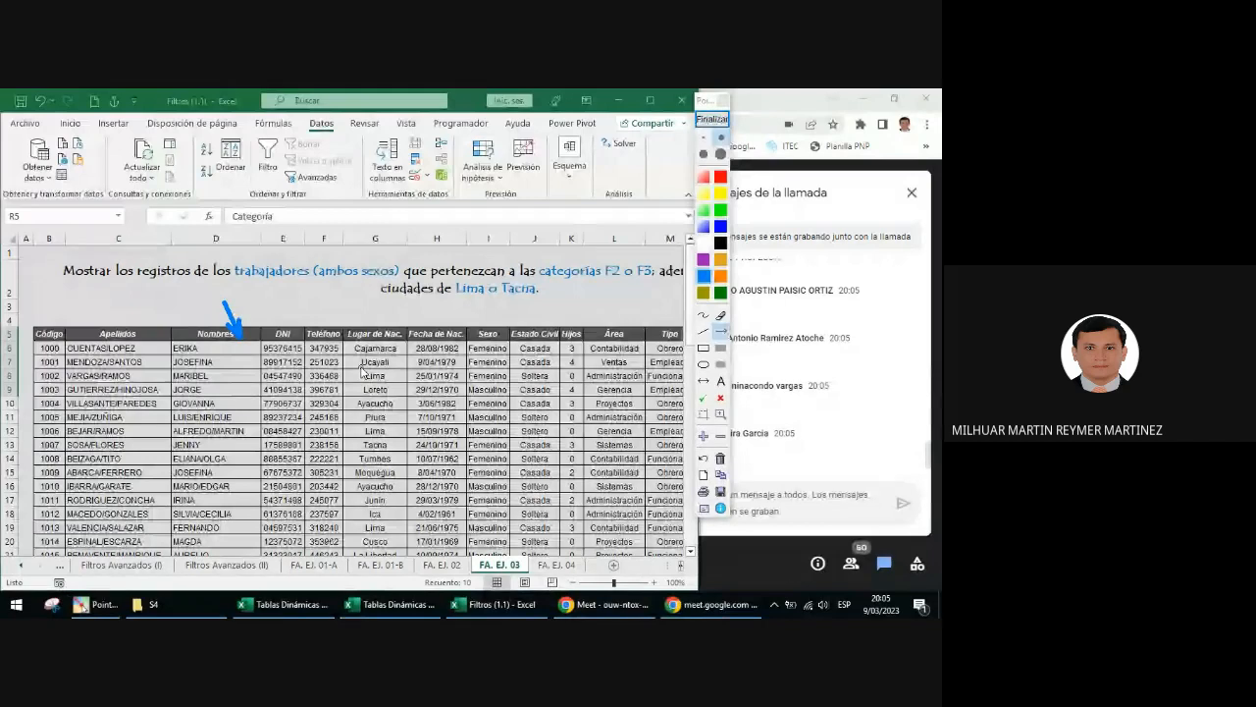
pyautogui.click(727, 116)
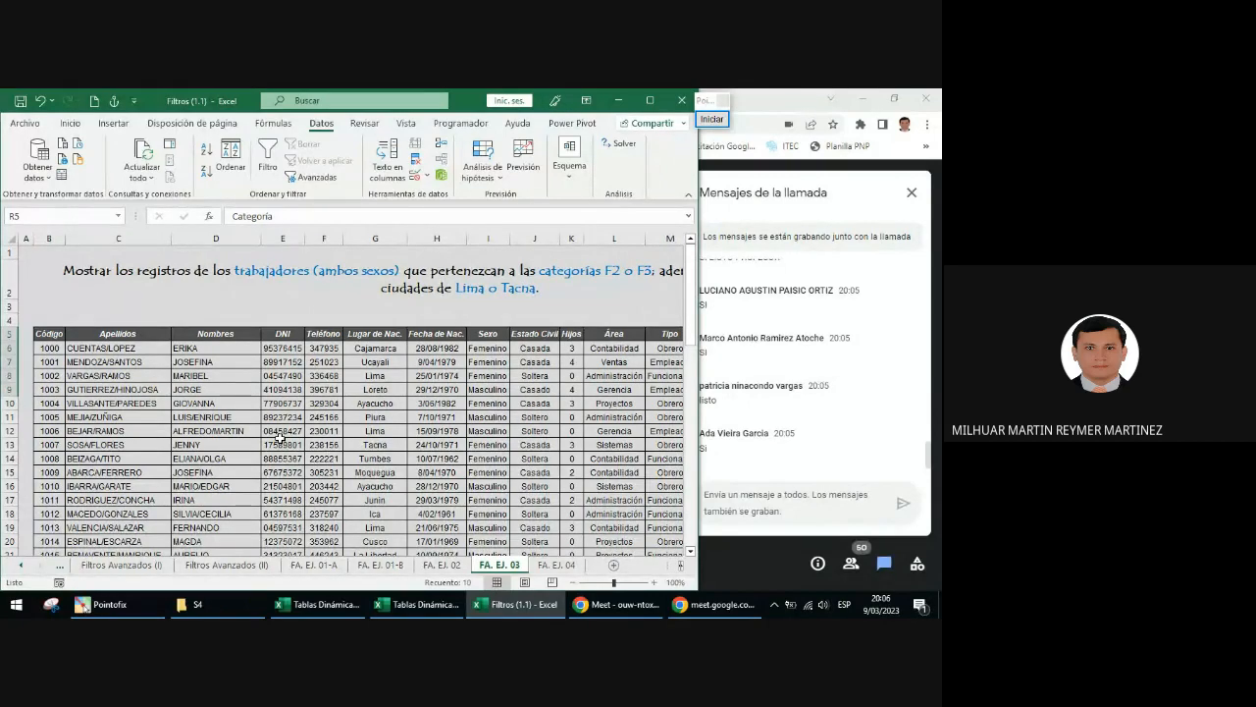
# - Select the entire worker table, including its header row, starting from a single cell in the Hijos column
pyautogui.hscroll(5, 281, 438)
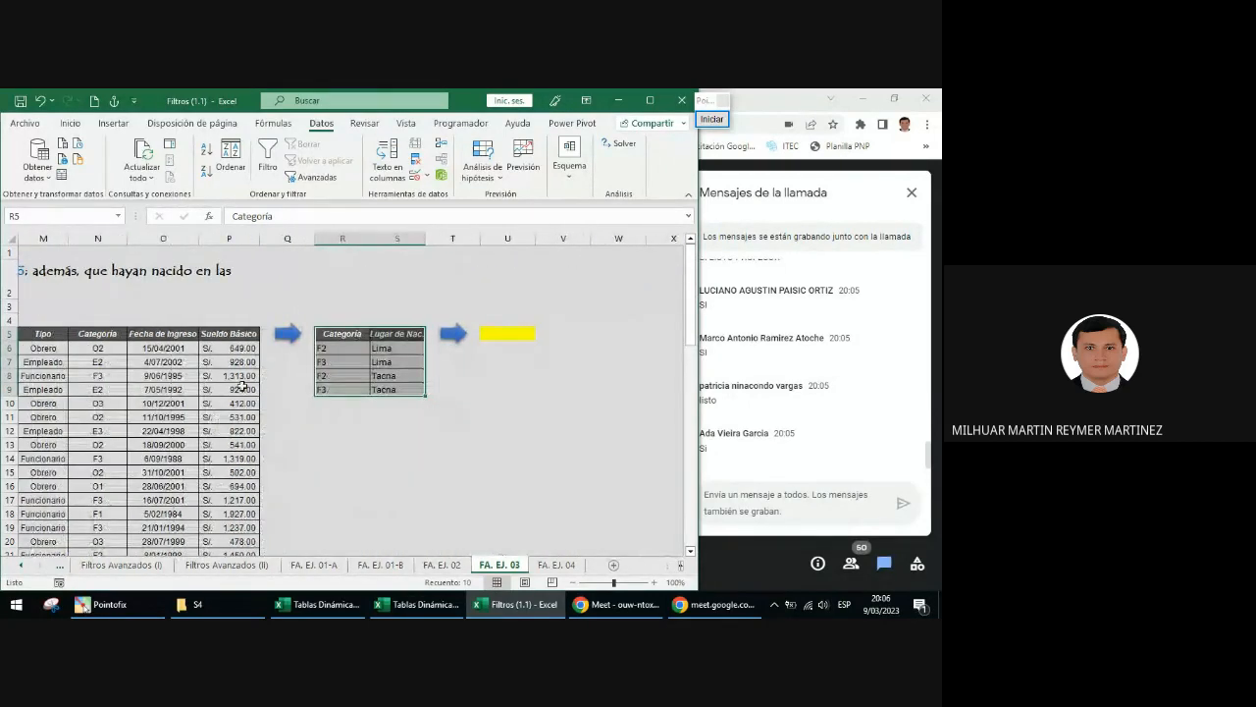
pyautogui.hscroll(-3, 682, 572)
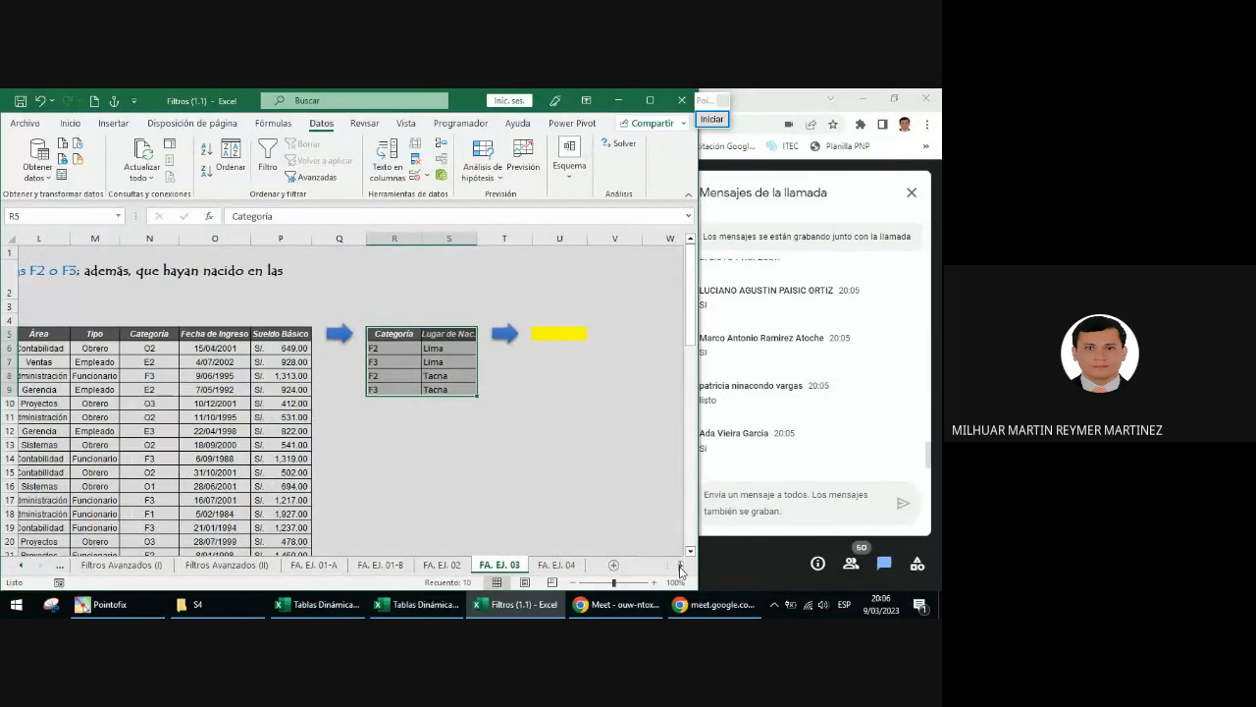
pyautogui.hscroll(-3, 682, 572)
pyautogui.click(331, 442)
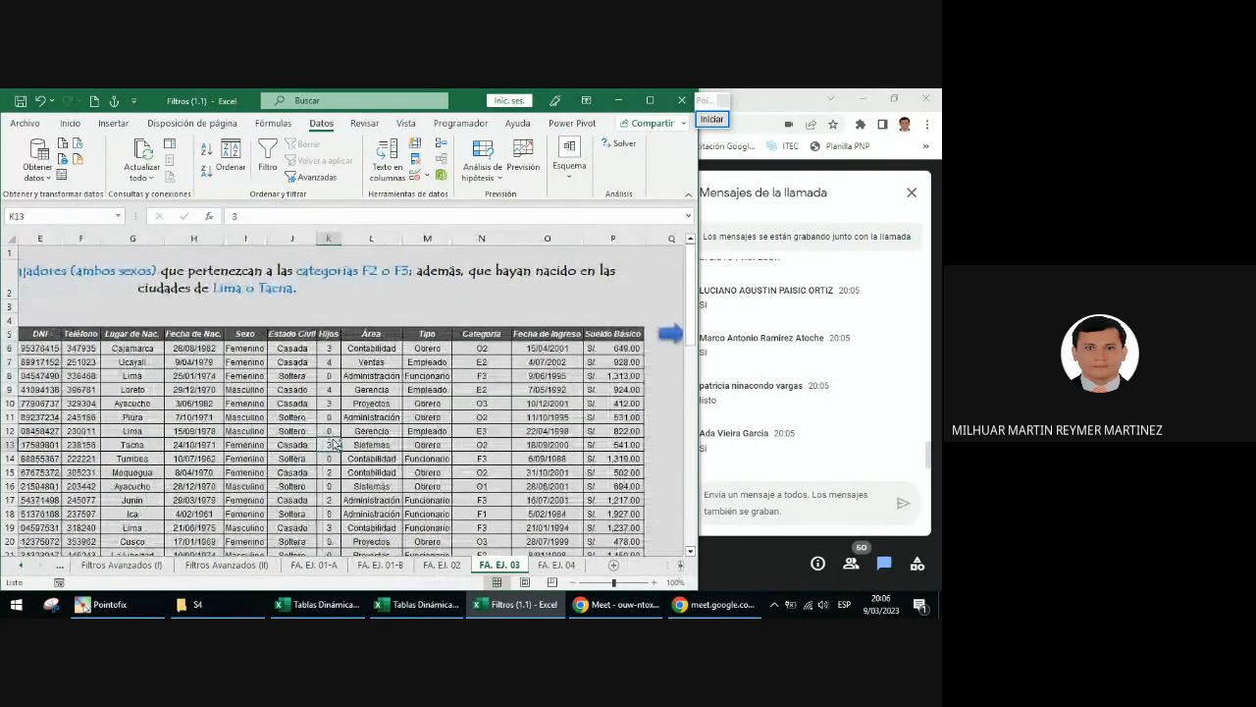
pyautogui.hotkey('ctrl', 'a')
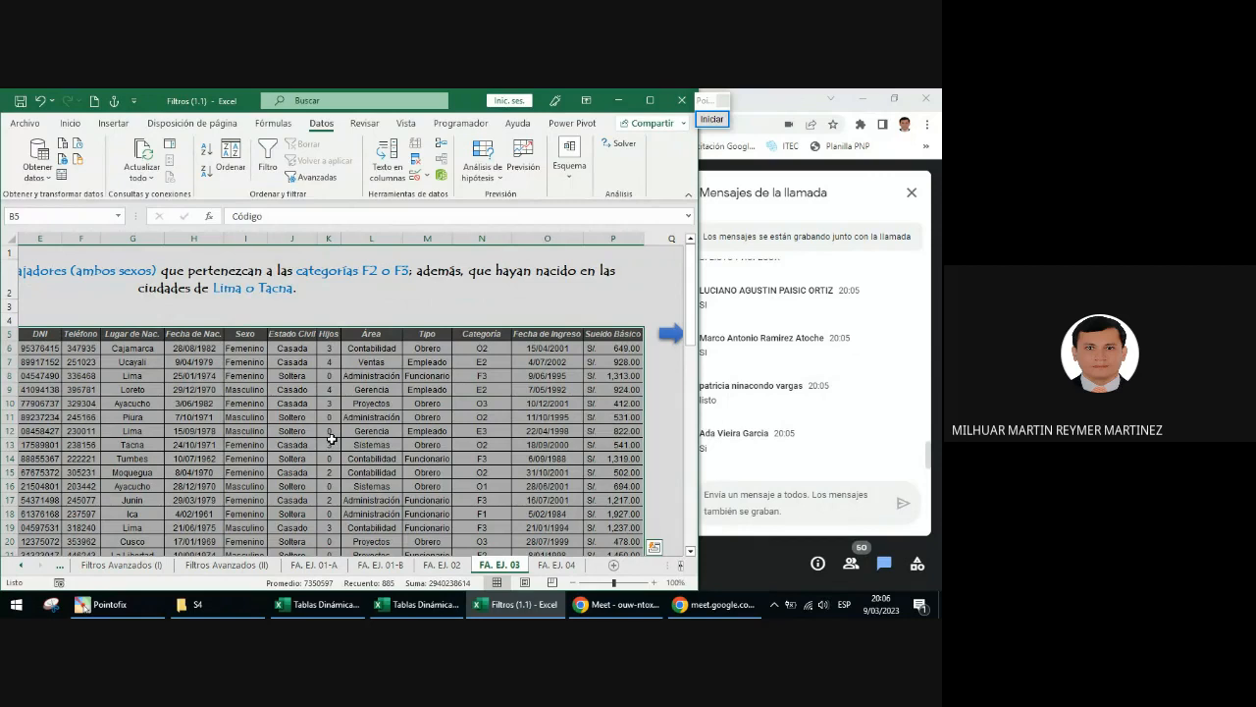
pyautogui.click(319, 350)
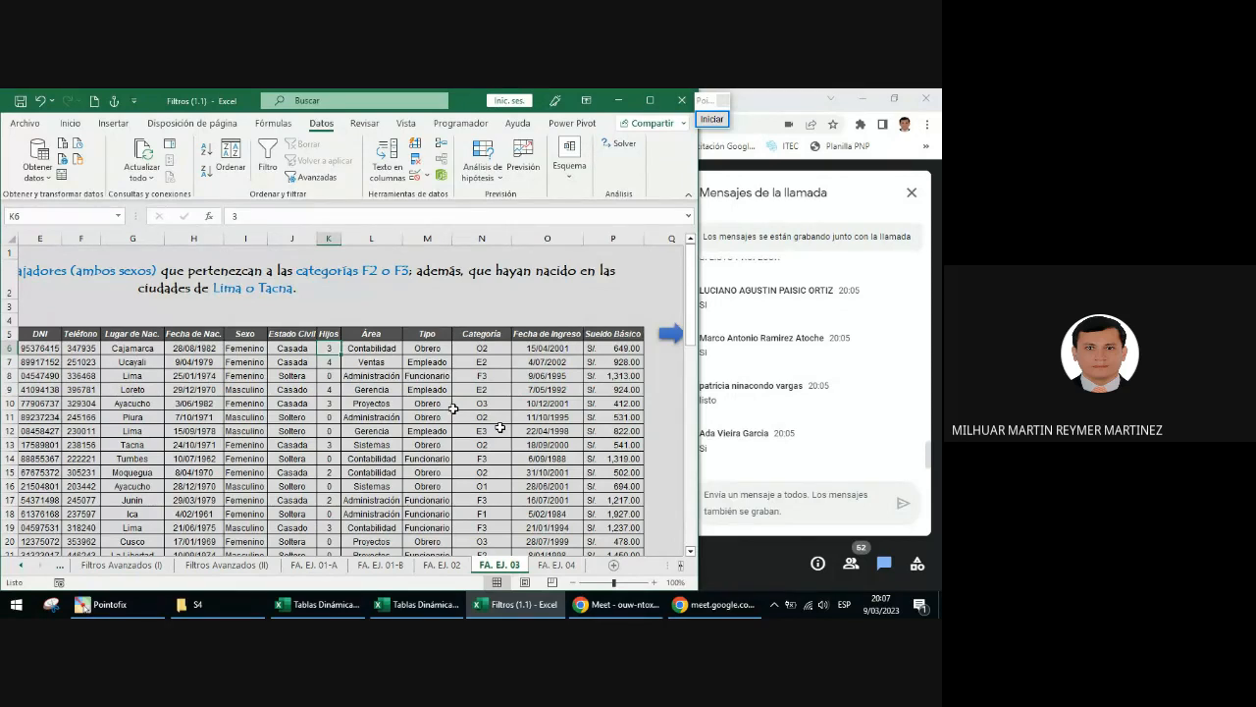
pyautogui.hotkey('ctrl', 'a')
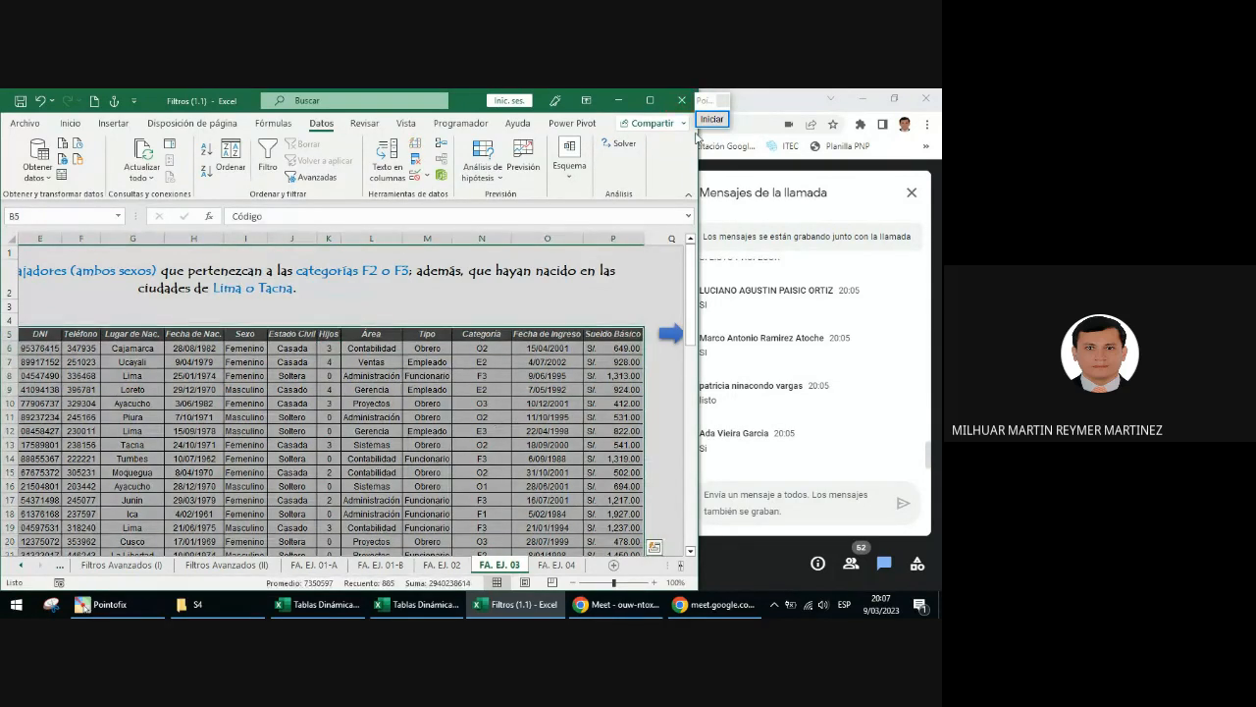
# - Write the green text annotation "ctrl + shift + (*)" above the worker table in Pointofix
pyautogui.click(711, 119)
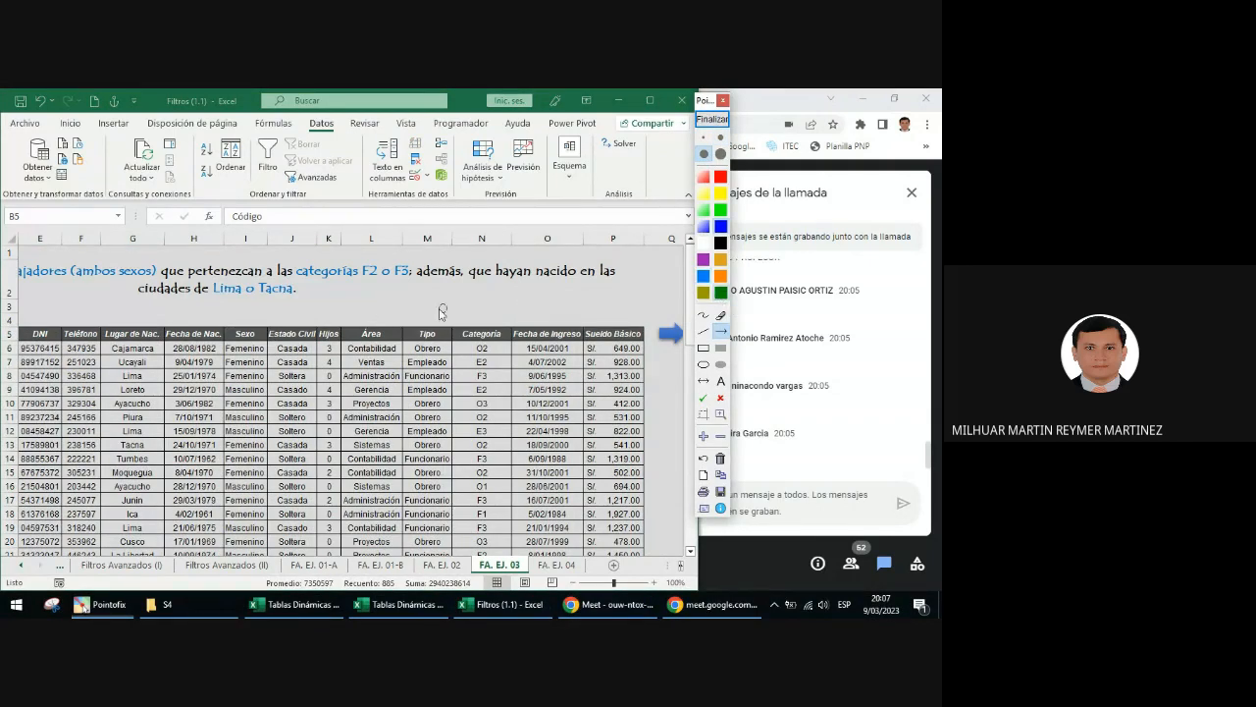
pyautogui.click(723, 381)
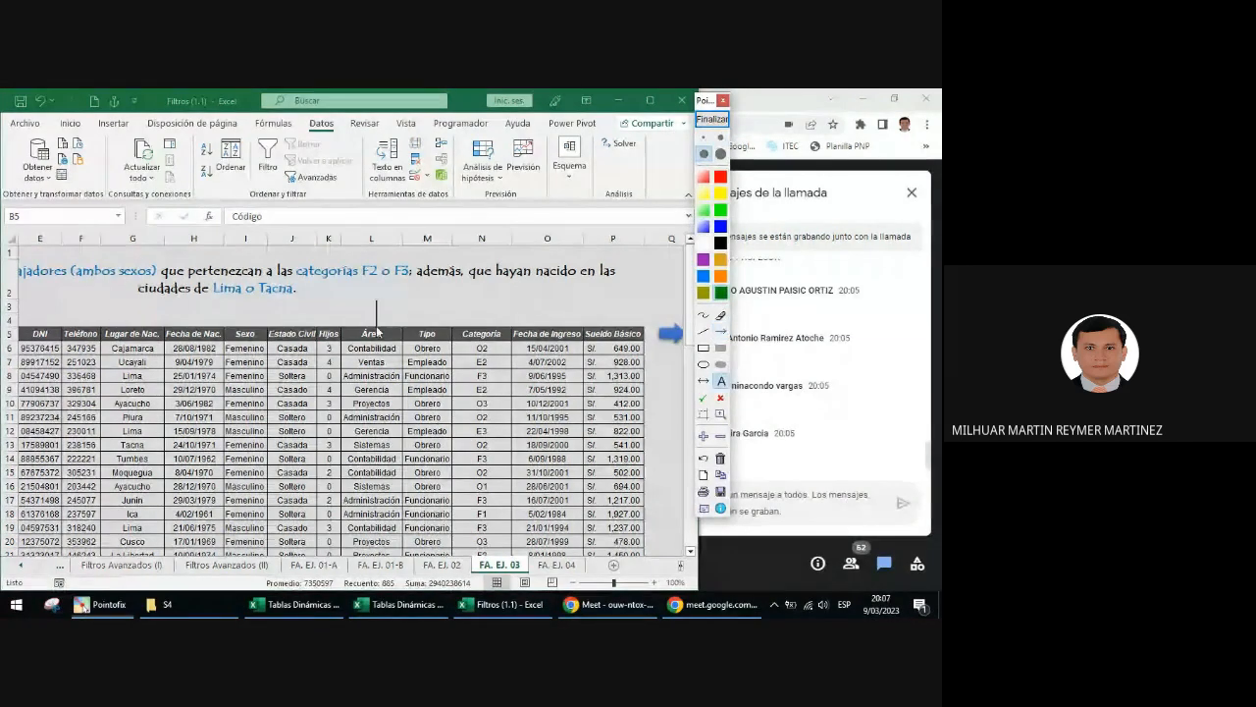
pyautogui.click(332, 306)
pyautogui.write('ctrl')
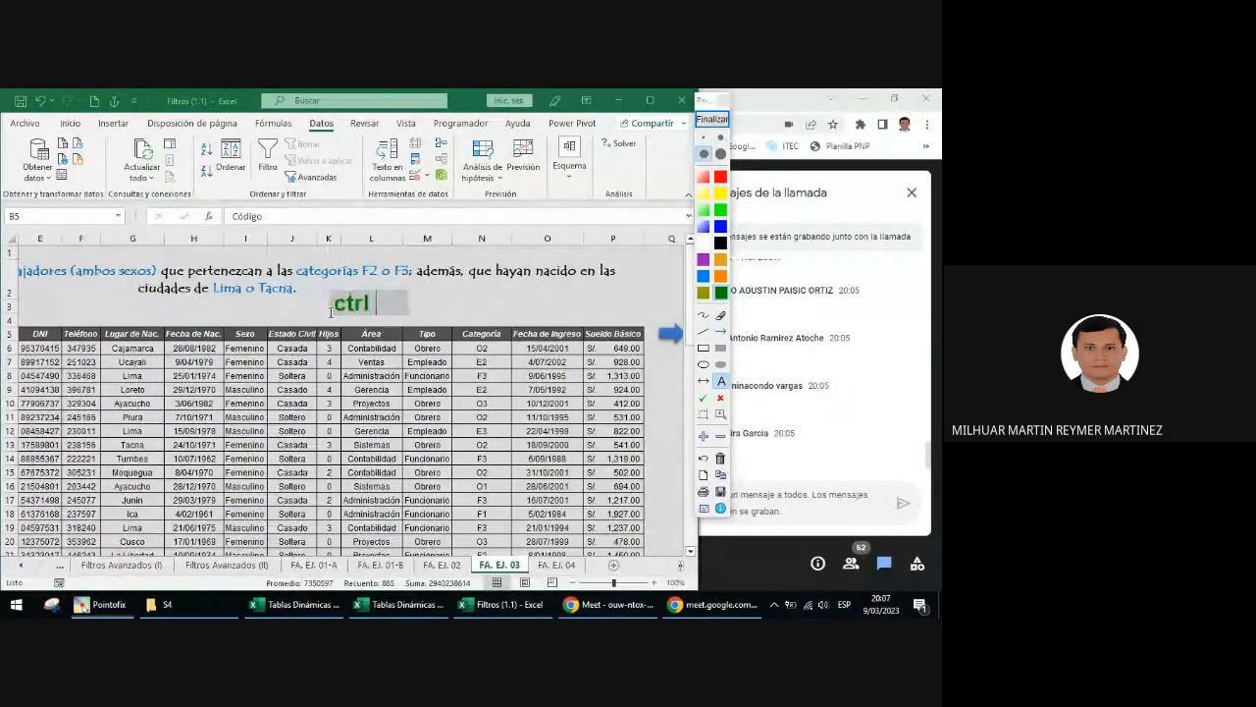
pyautogui.write(' + shift + ')
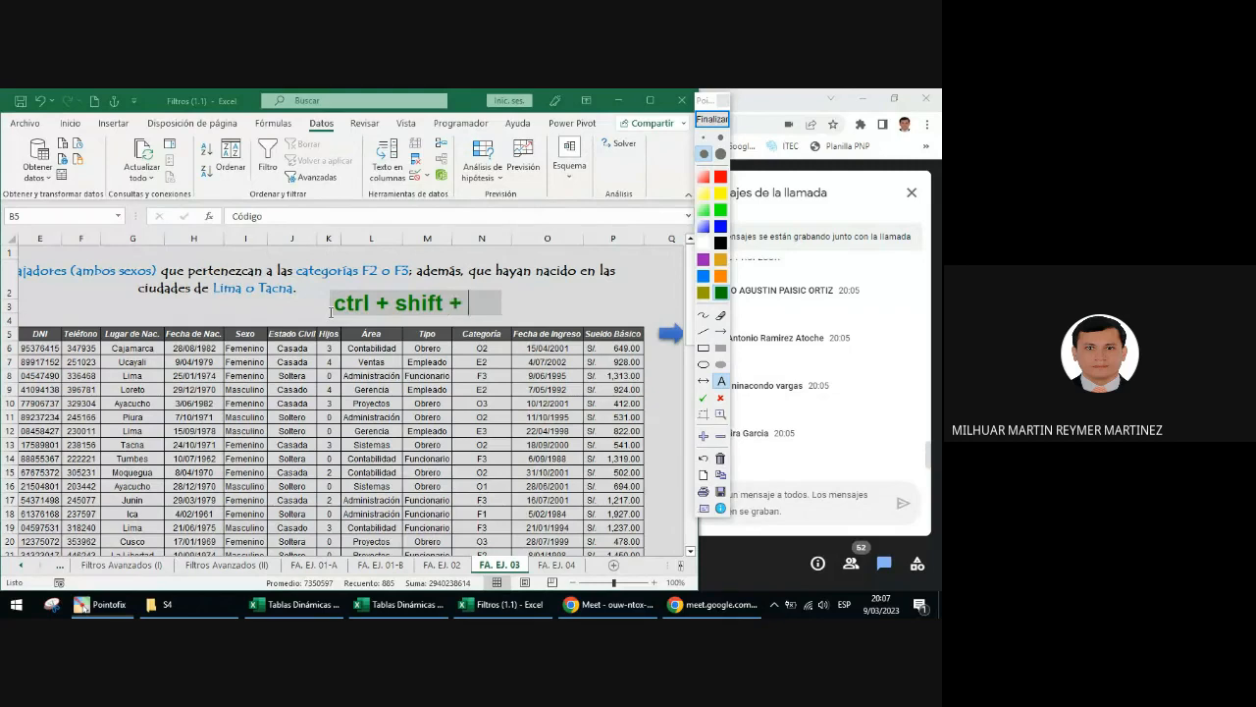
pyautogui.write('*')
pyautogui.press('Left')
pyautogui.write('(')
pyautogui.press('Right')
pyautogui.write(')')
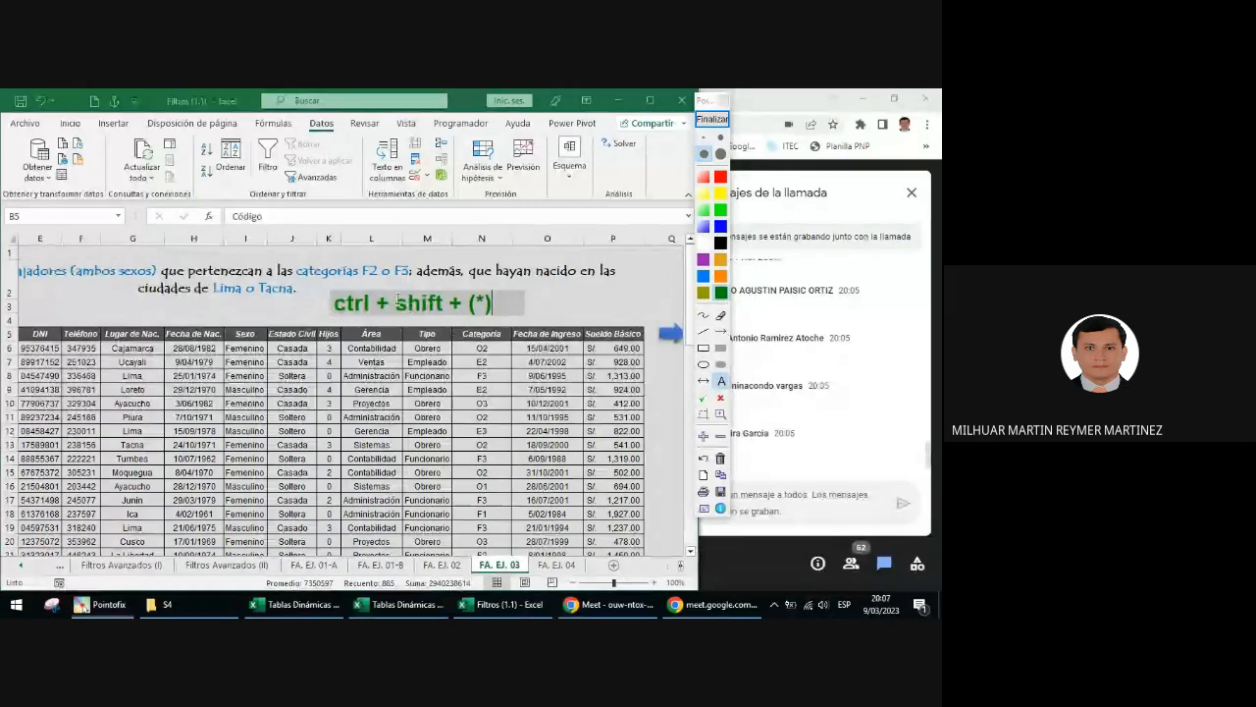
# - Underline the word "shift" in the text annotation with an orange line, and end the annotation
pyautogui.click(705, 332)
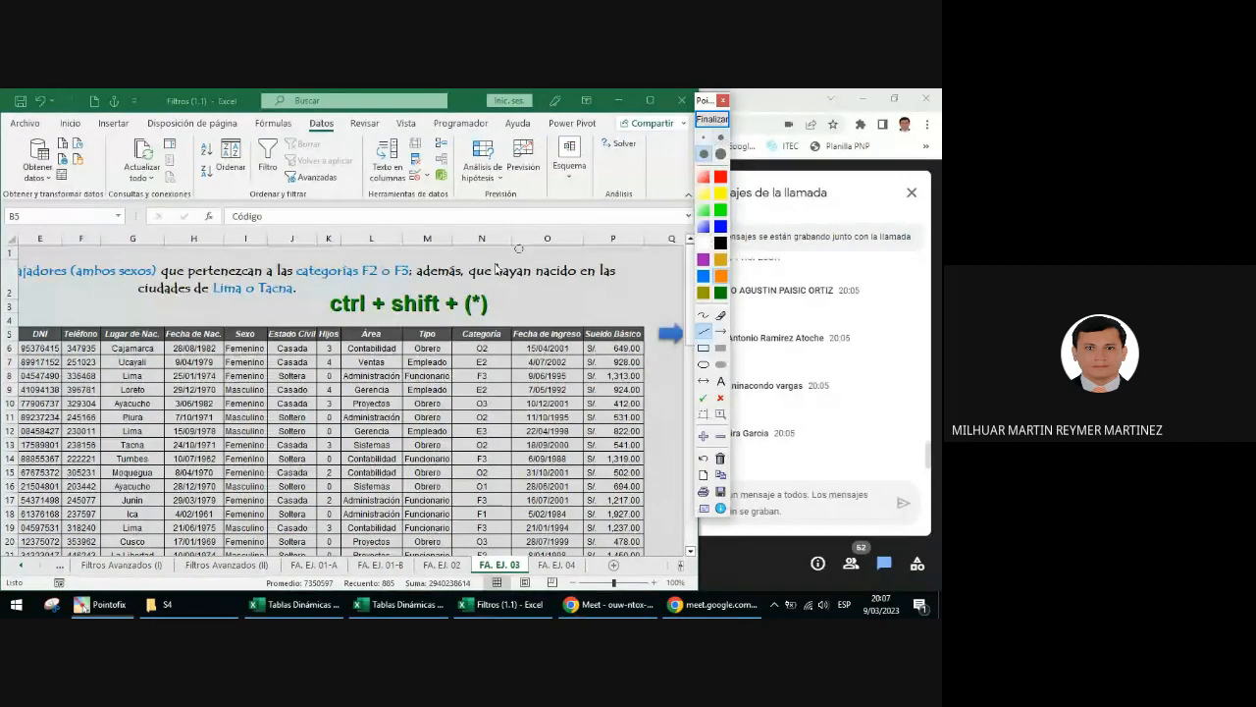
pyautogui.moveTo(390, 316); pyautogui.dragTo(447, 321)
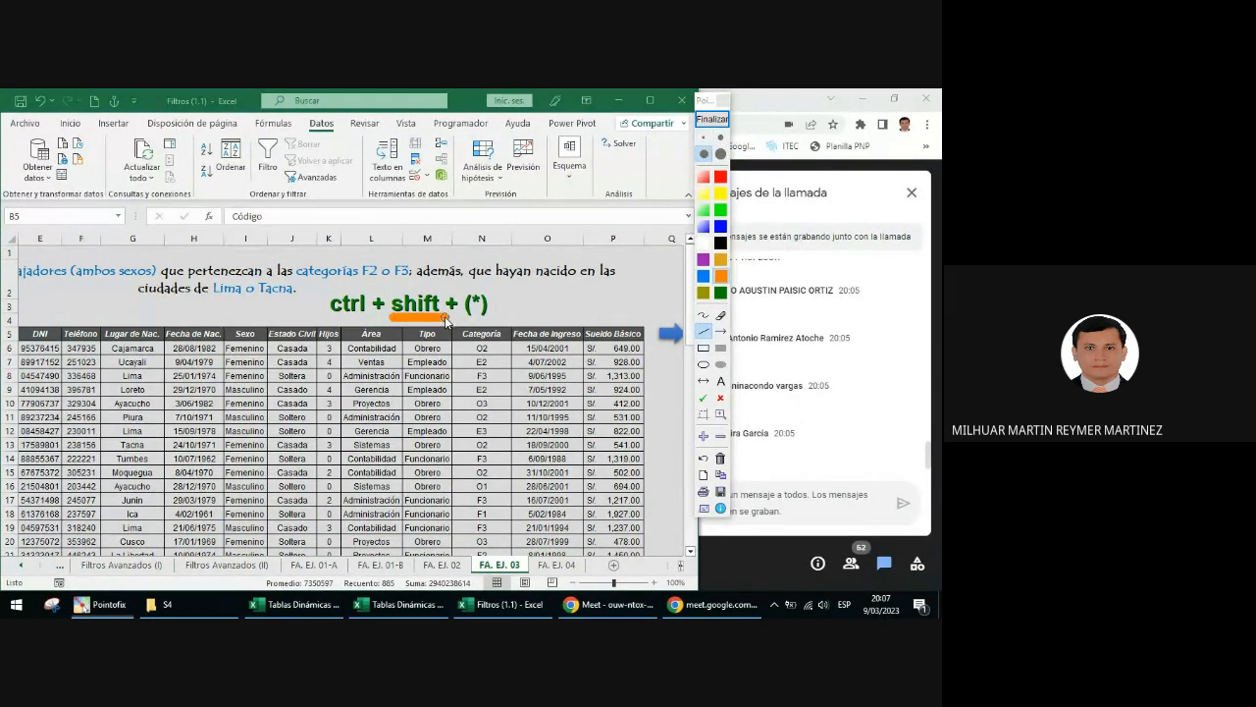
pyautogui.click(724, 124)
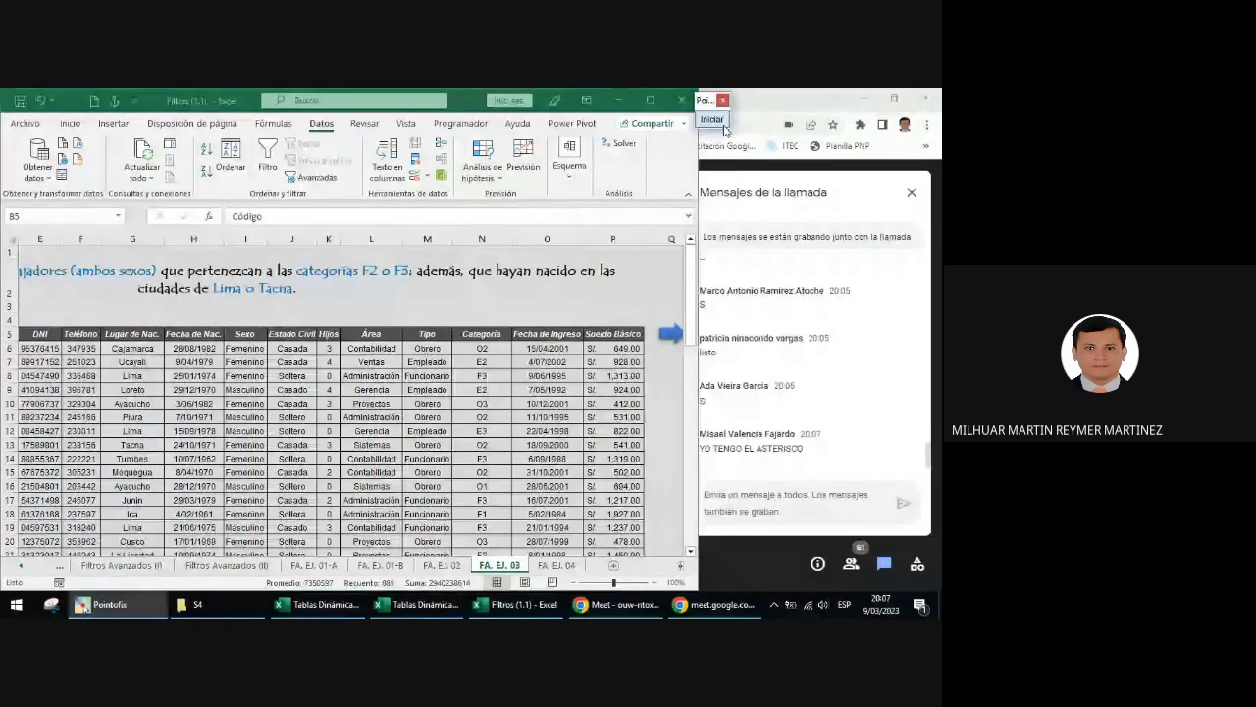
# - Select the entire worker table starting from cell M9, and check the selection down its rows and across to the Código column
pyautogui.click(427, 390)
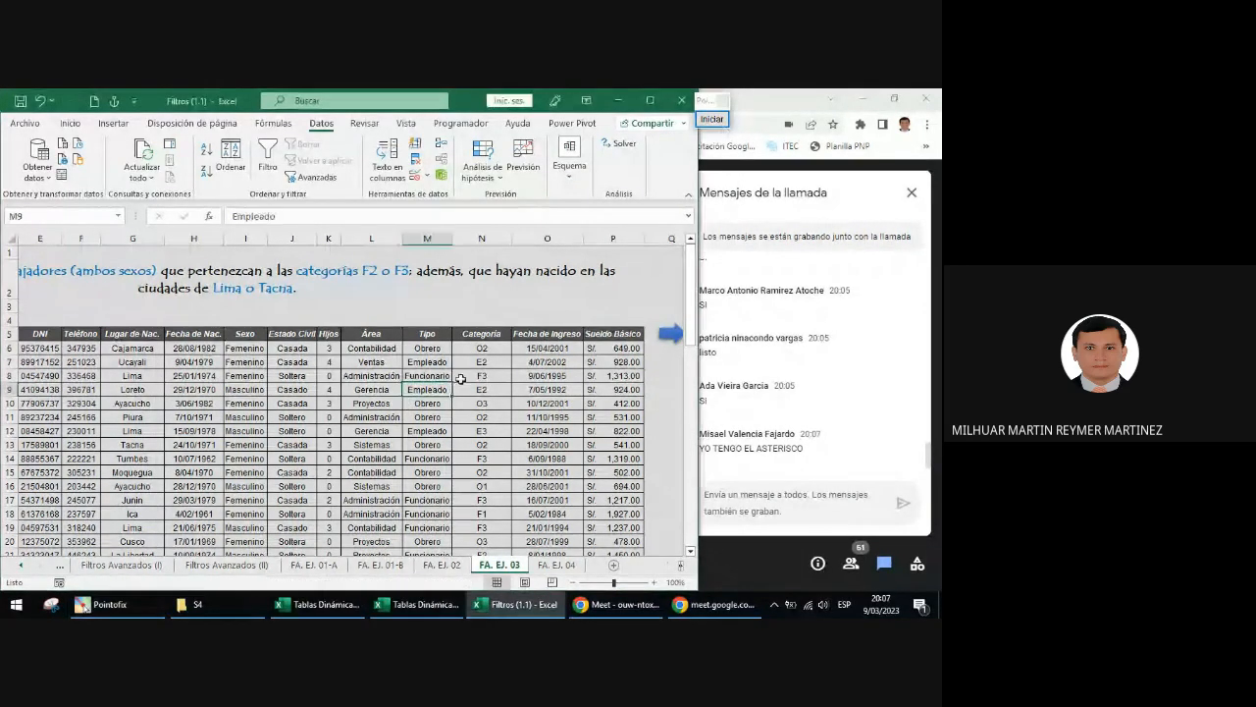
pyautogui.hotkey('ctrl', 'a')
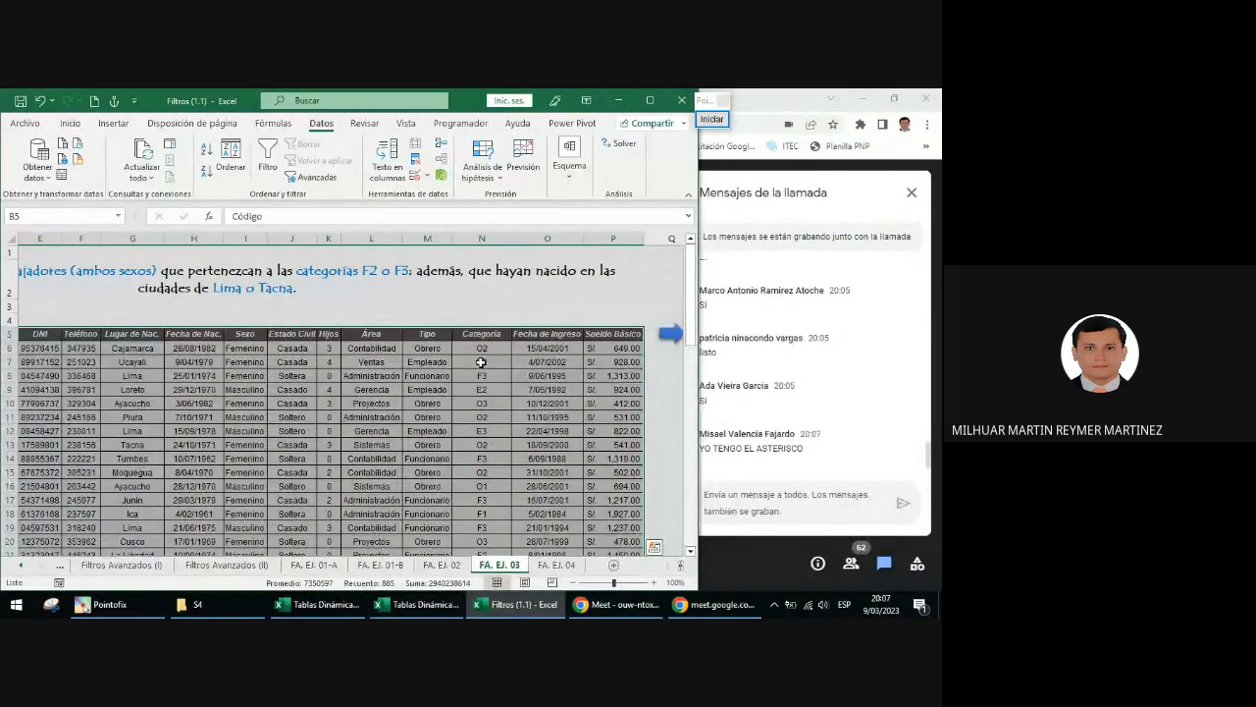
pyautogui.scroll(-10, 481, 362)
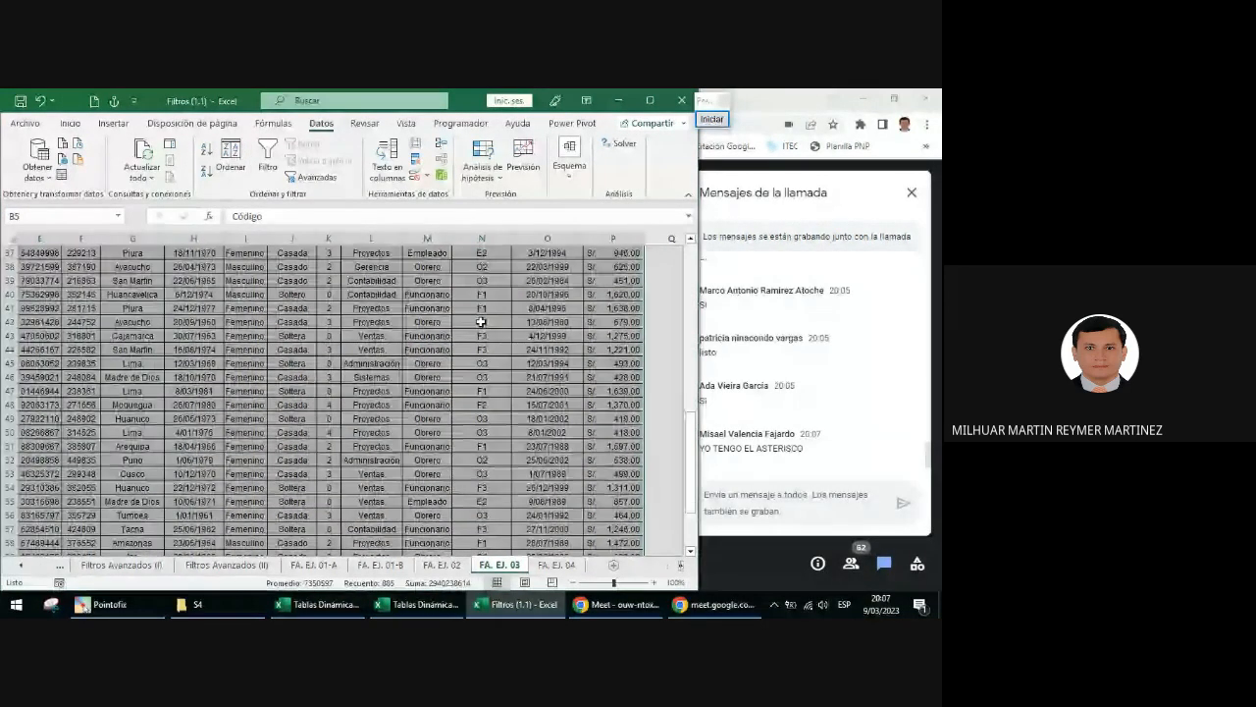
pyautogui.scroll(10, 481, 322)
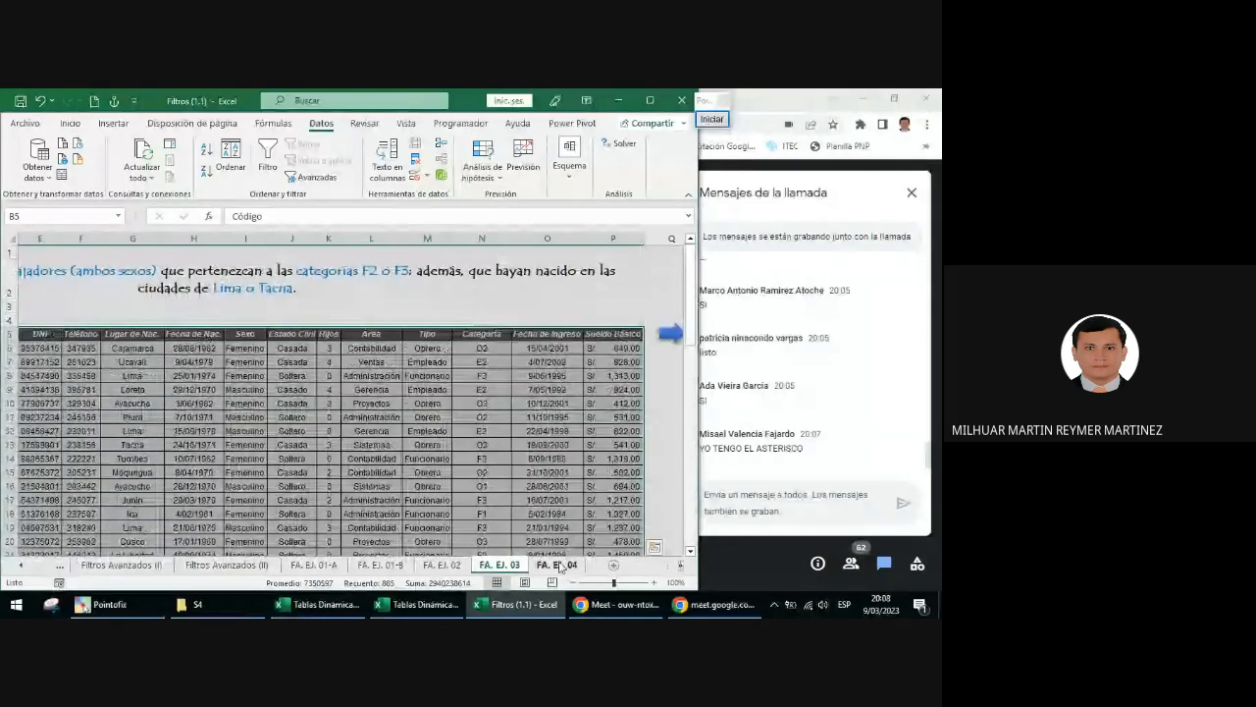
pyautogui.click(680, 566)
pyautogui.click(680, 567)
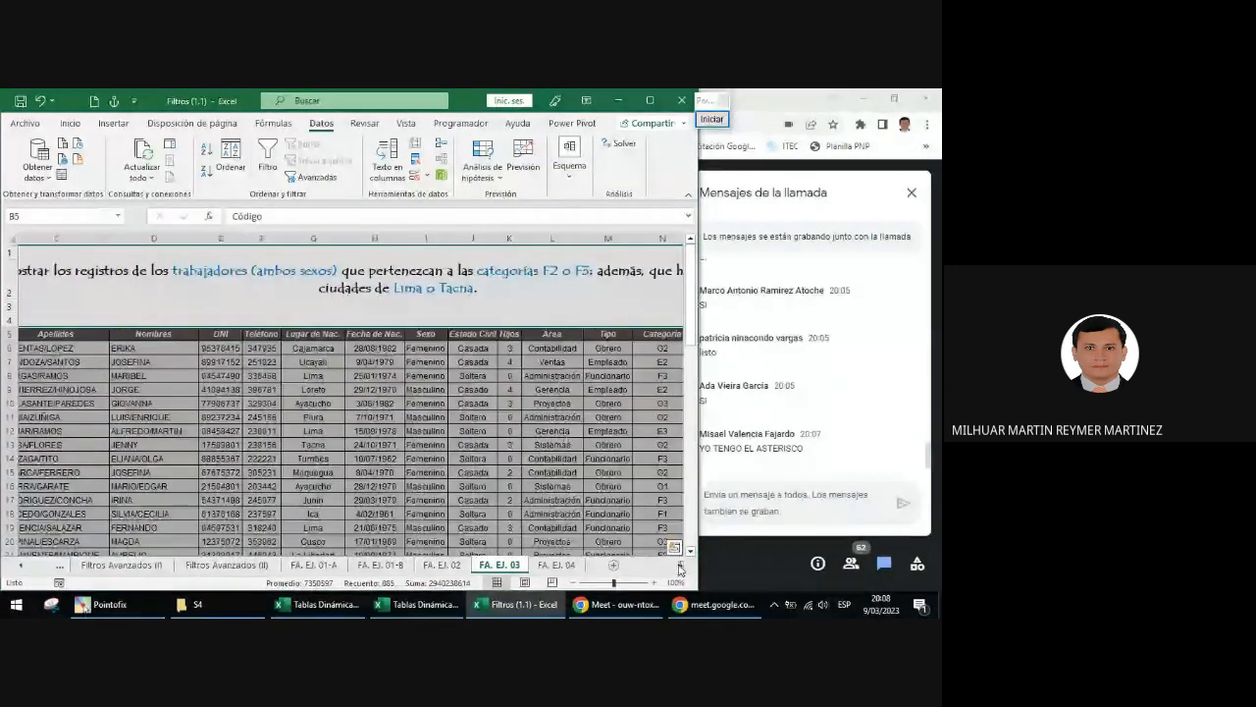
pyautogui.click(680, 567)
pyautogui.click(680, 567)
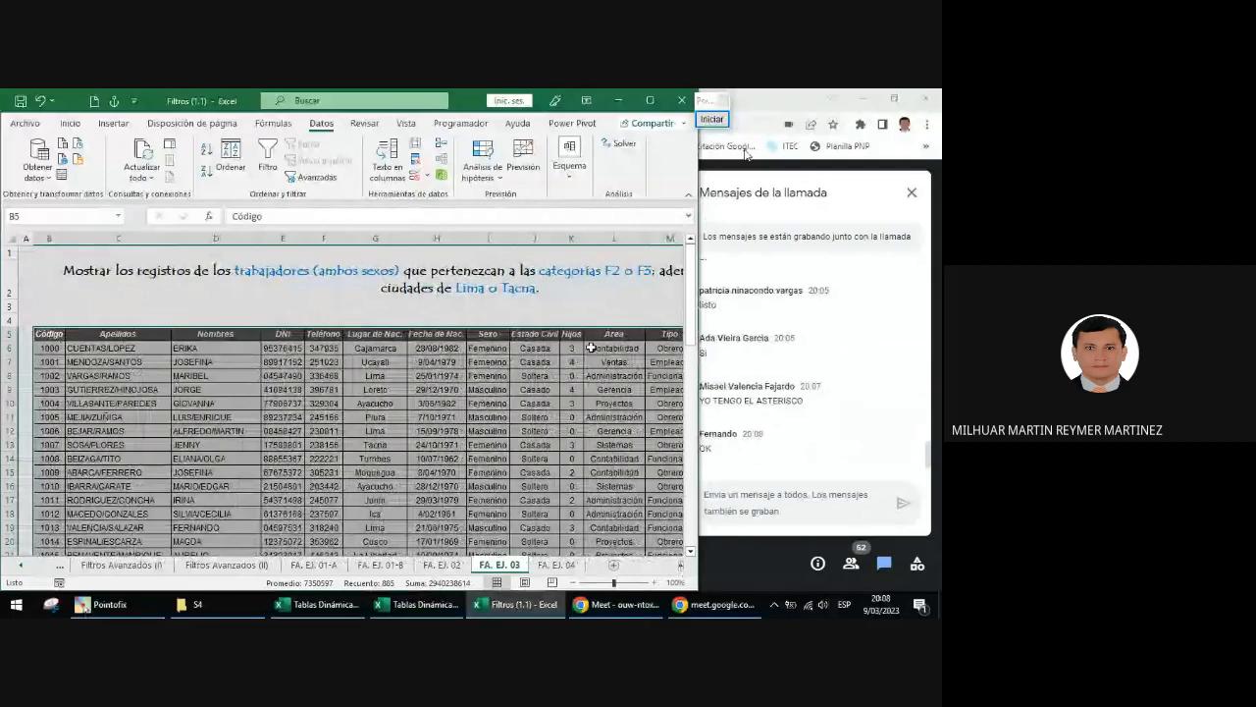
# - Draw an orange arrow annotation in Pointofix from the Nombres header toward Excel's Name Box, and end the annotation
pyautogui.click(720, 120)
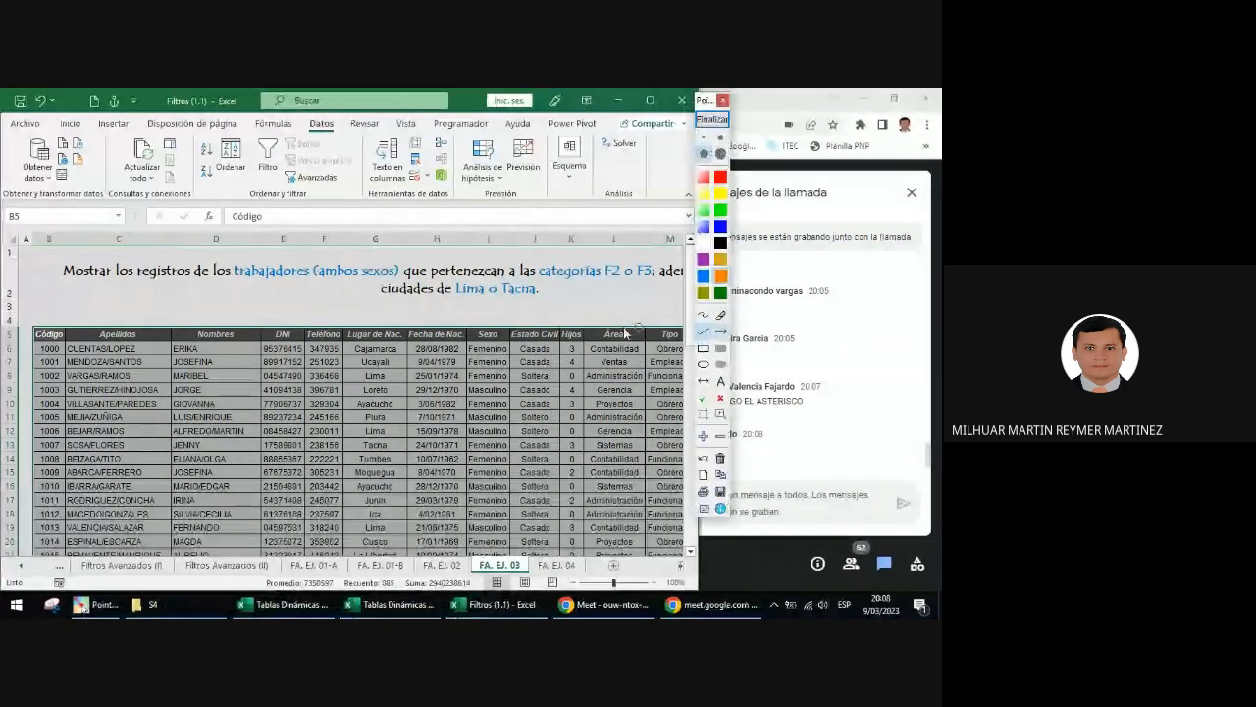
pyautogui.moveTo(80, 212); pyautogui.dragTo(203, 335)
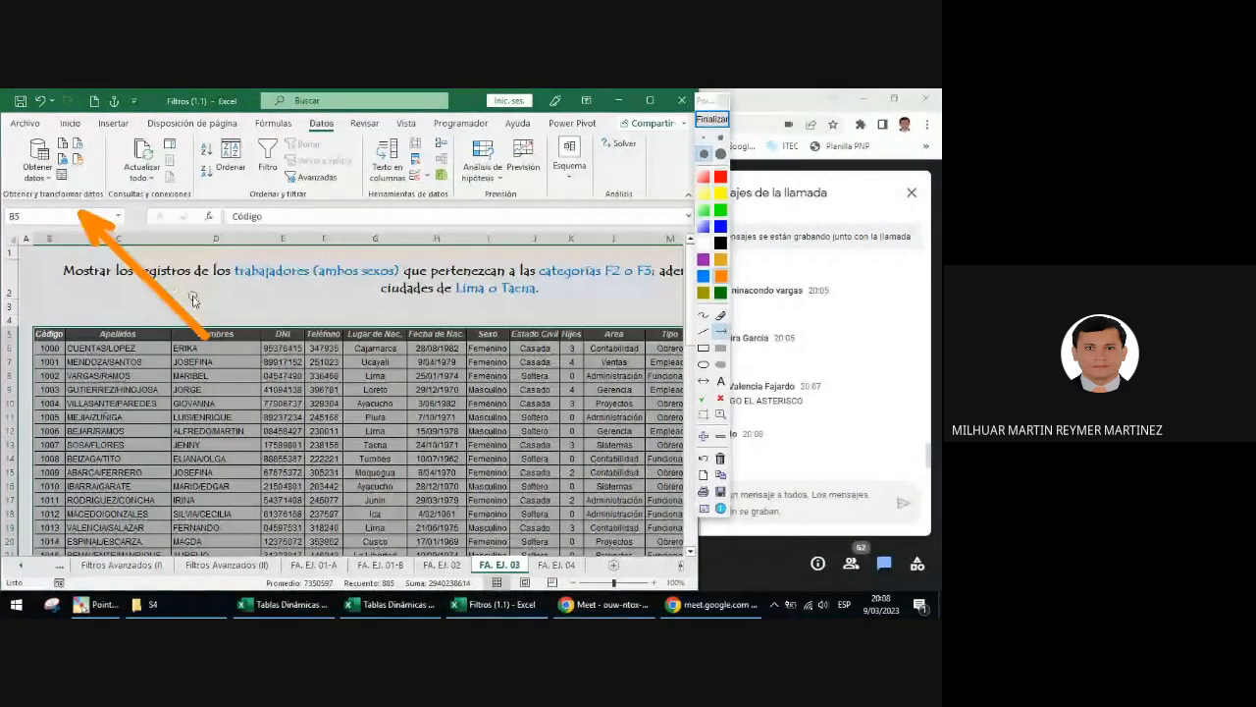
pyautogui.click(712, 119)
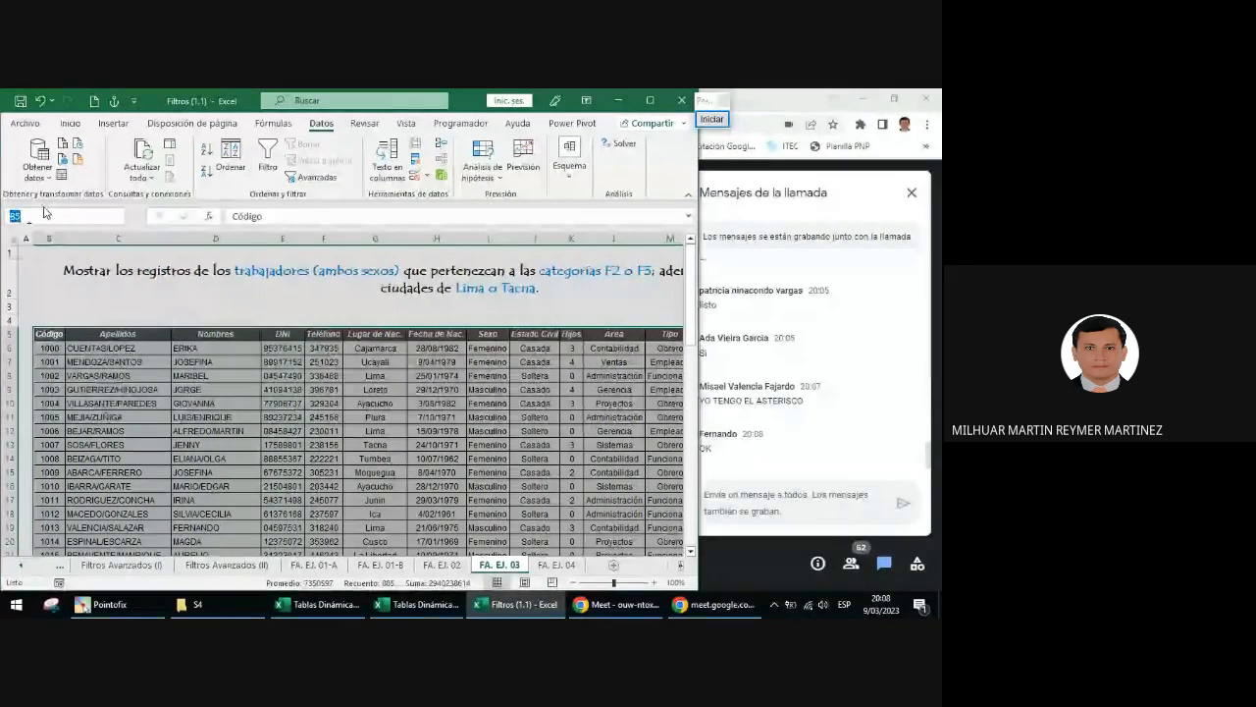
# - Name the selected worker table range BD_03
pyautogui.click(43, 212)
pyautogui.write('BD')
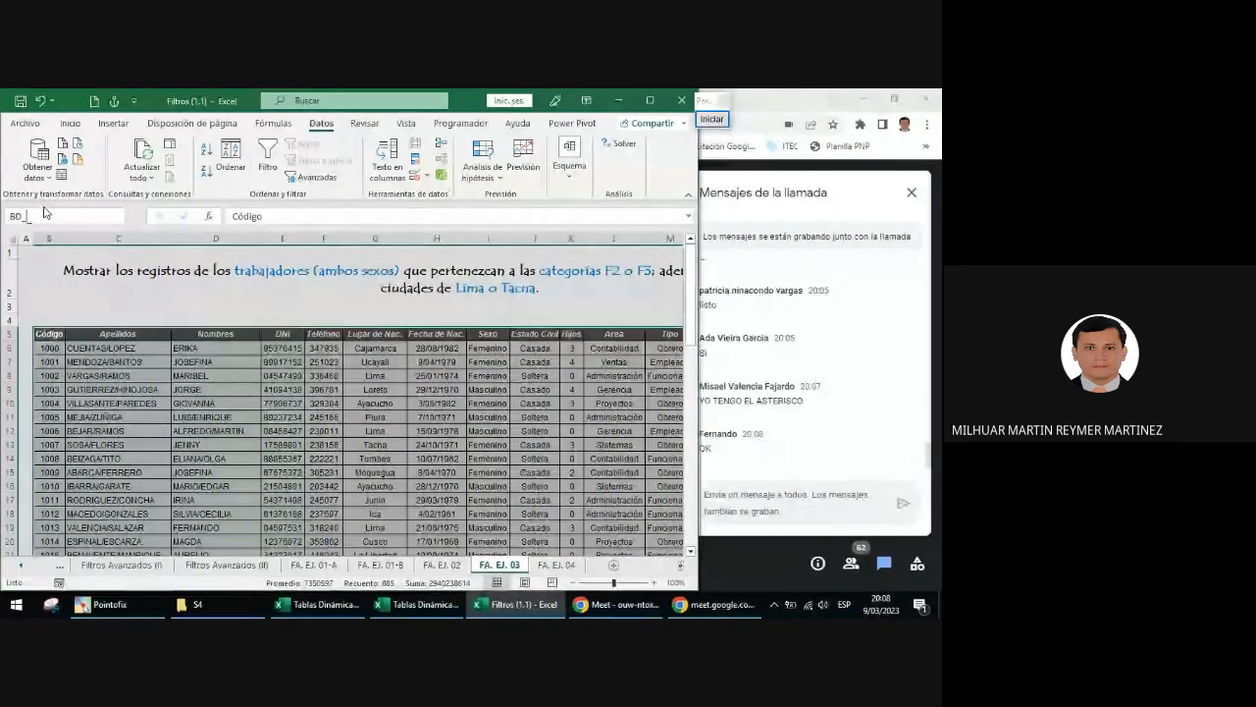
pyautogui.write('_03')
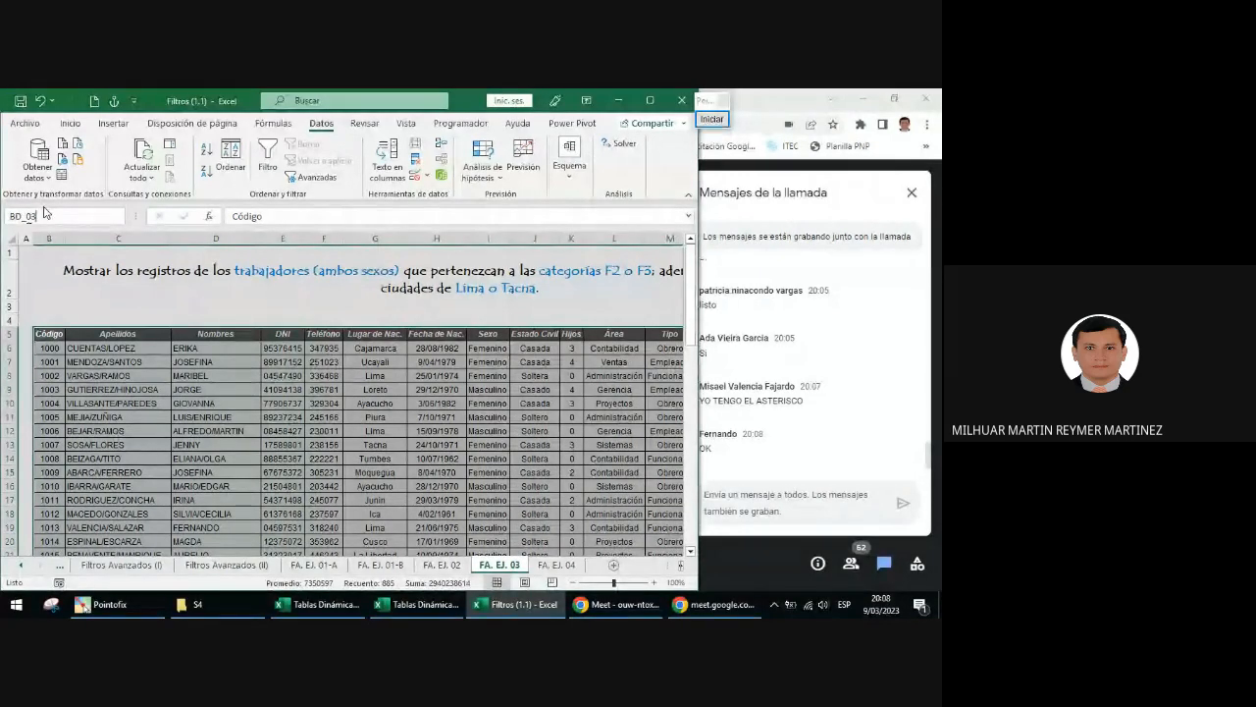
pyautogui.press('Return')
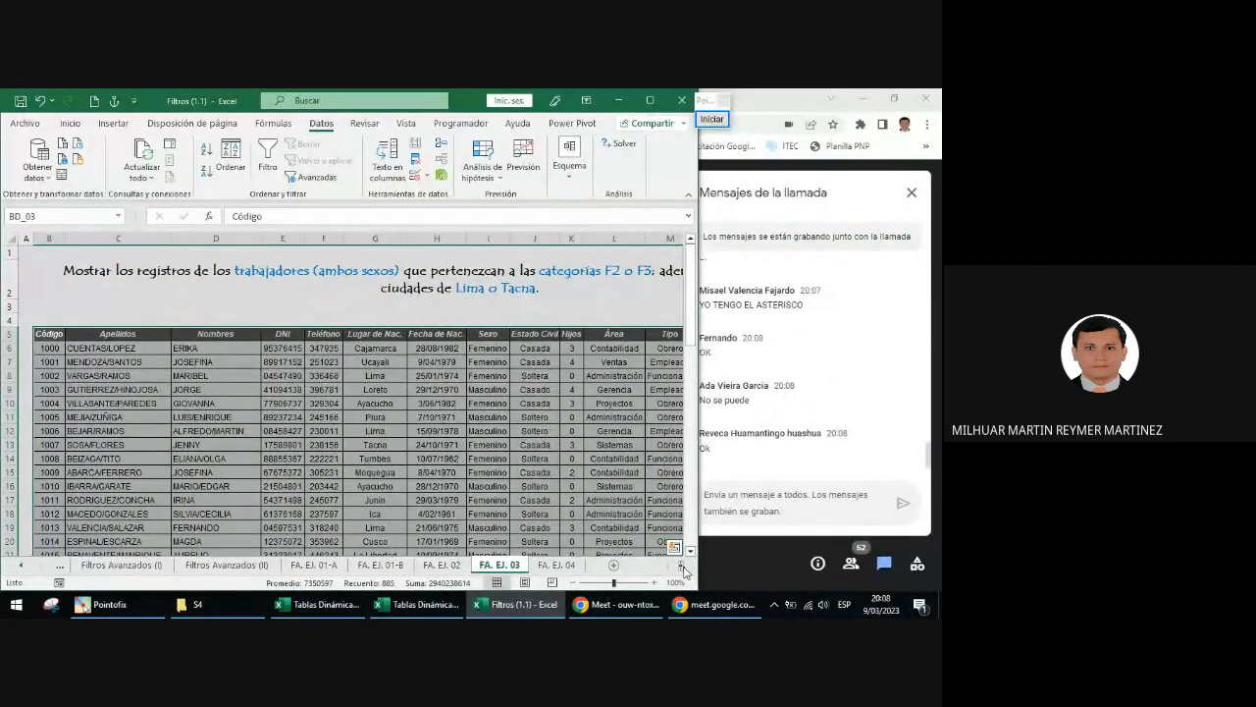
# - Draw an orange arrow annotation in Pointofix from the Categoría header toward Excel's Name Box, and end the annotation
pyautogui.click(683, 567)
pyautogui.click(683, 568)
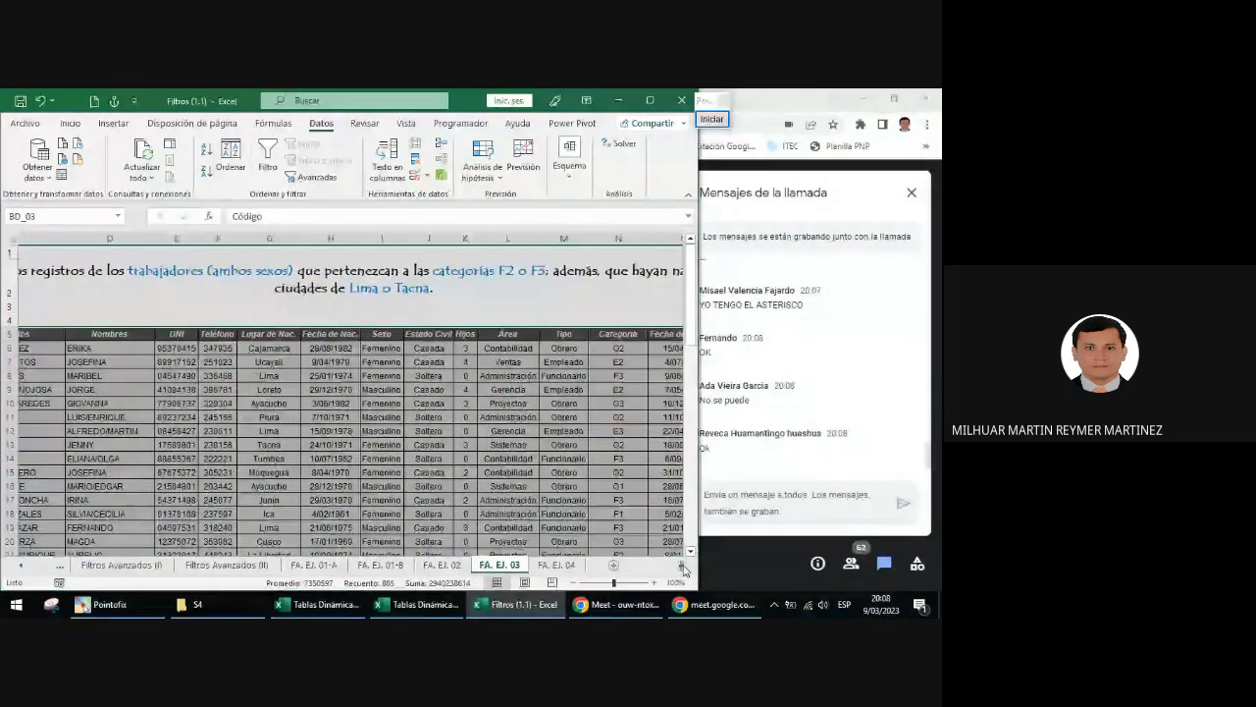
pyautogui.click(683, 567)
pyautogui.click(684, 568)
pyautogui.click(684, 567)
pyautogui.click(683, 567)
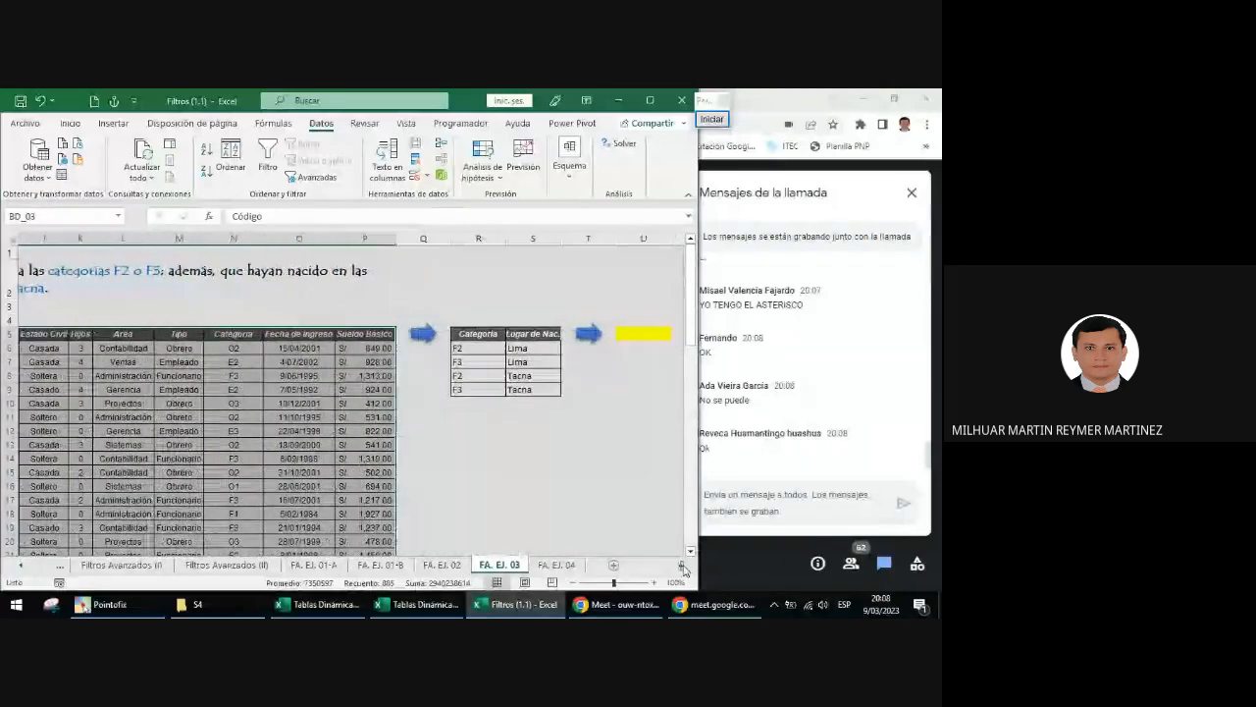
pyautogui.click(683, 567)
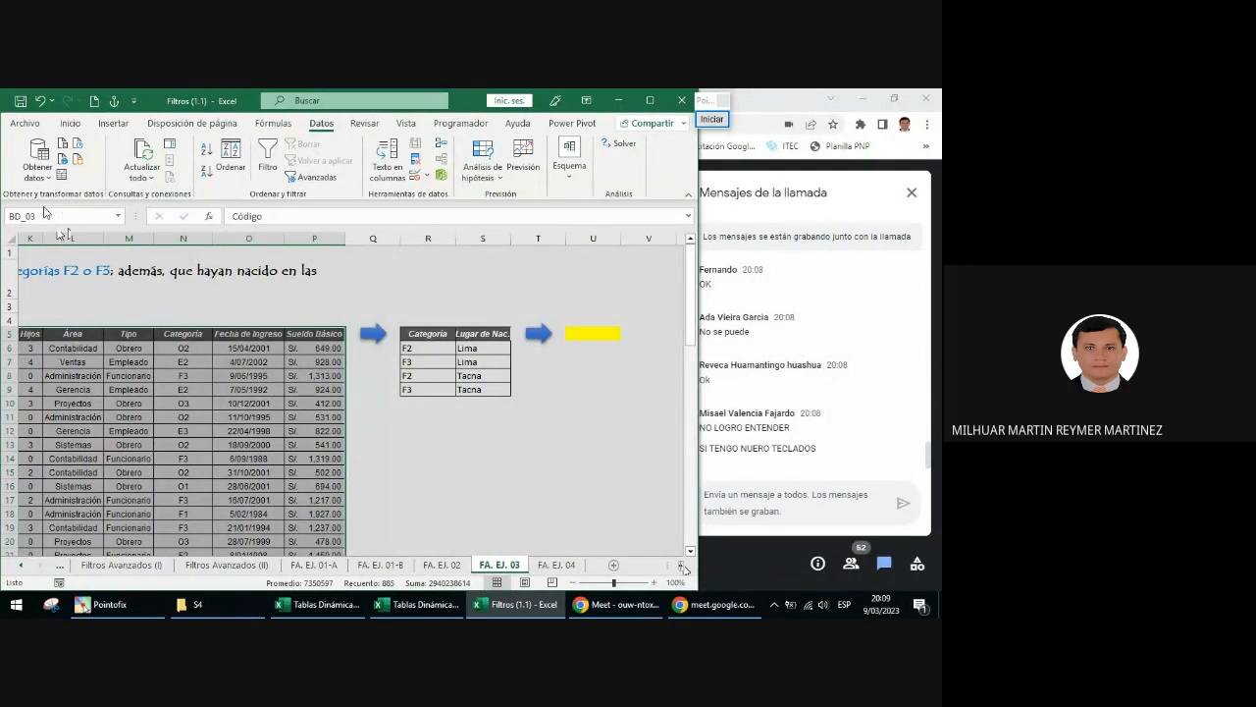
pyautogui.click(712, 119)
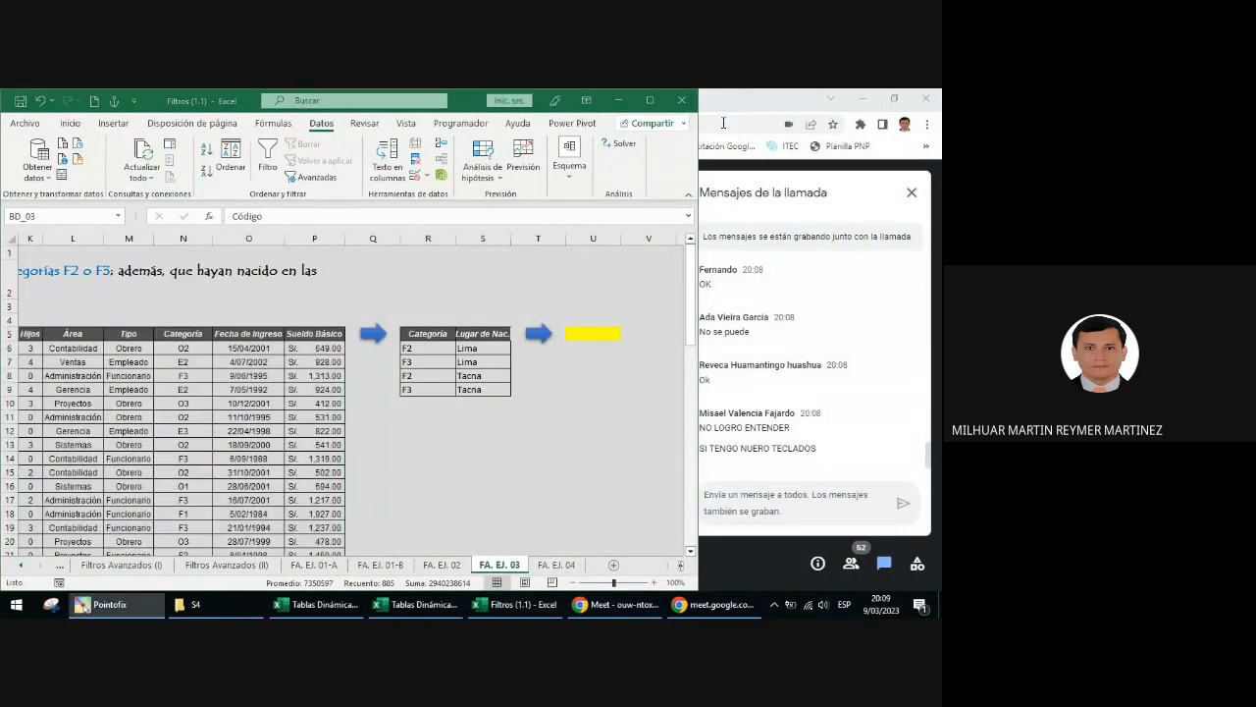
pyautogui.moveTo(180, 339)
pyautogui.mouseDown()
pyautogui.moveTo(56, 212)
pyautogui.moveTo(32, 224)
pyautogui.mouseUp()
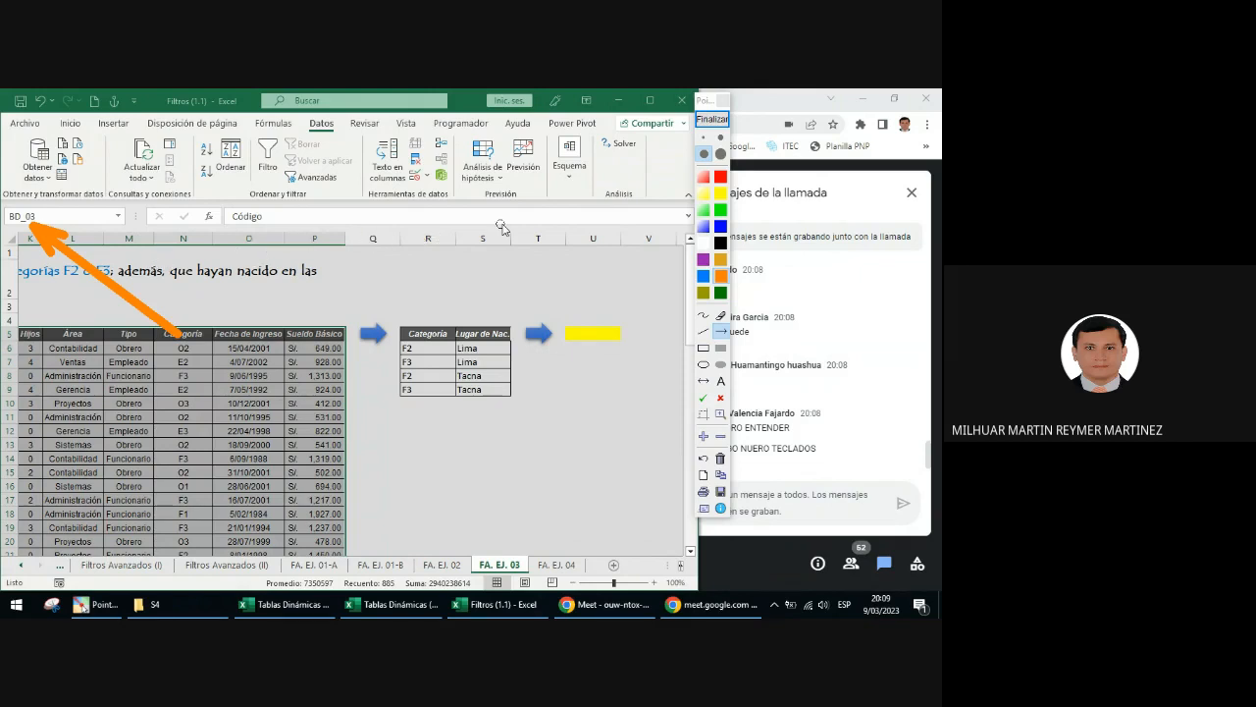
pyautogui.click(722, 121)
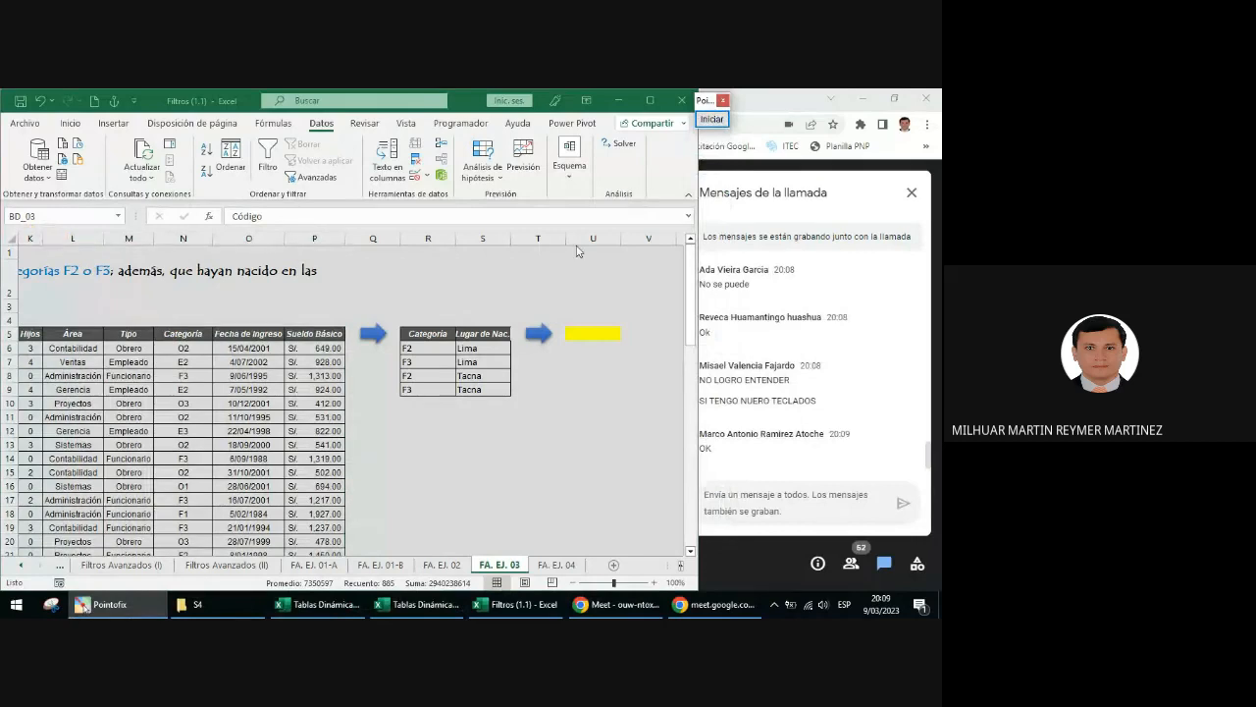
# - Select the criteria table R5:S9 to check its extent, and then select the yellow output cell U5
pyautogui.moveTo(436, 336); pyautogui.dragTo(477, 388)
pyautogui.keyDown('shift'); pyautogui.click(468, 382); pyautogui.keyUp('shift')
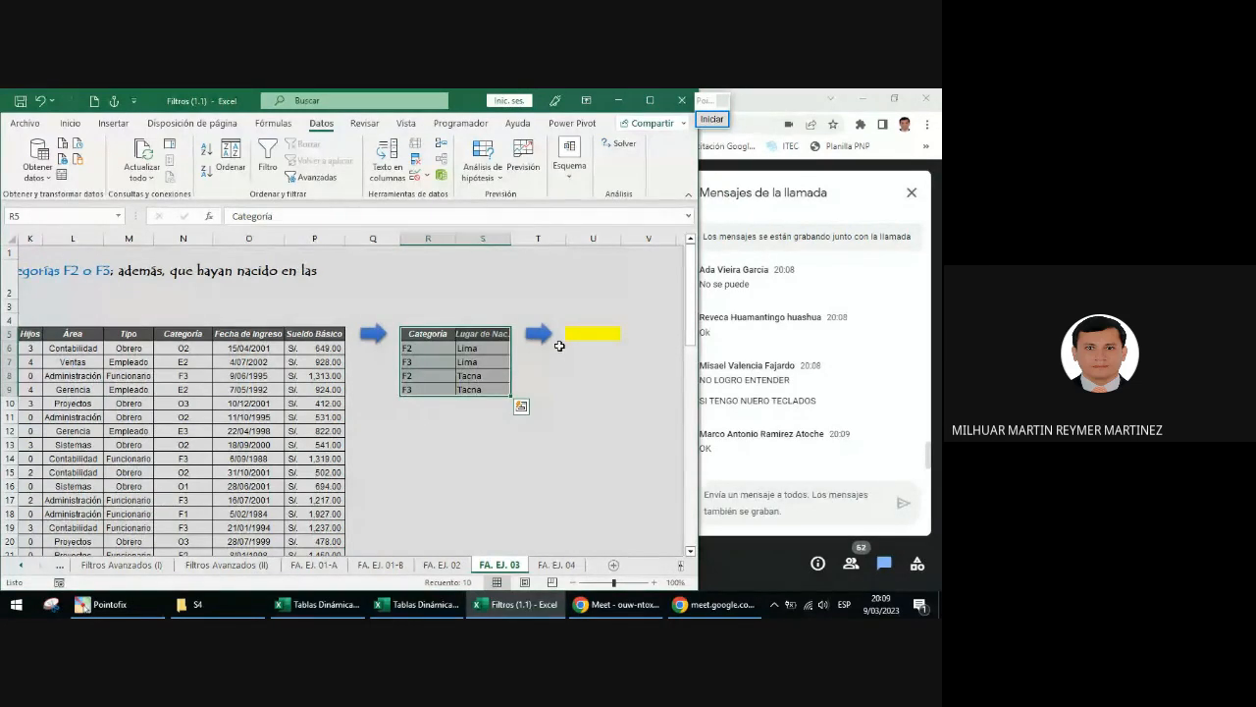
pyautogui.click(600, 337)
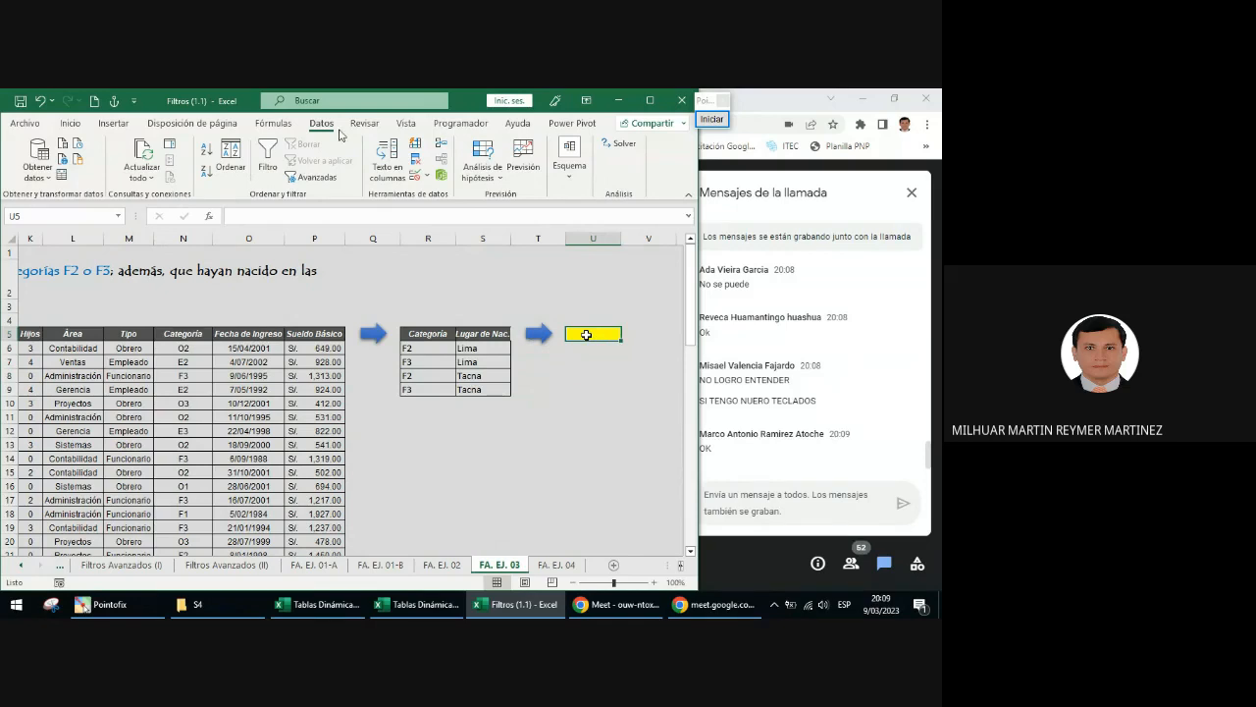
# - Start an advanced filter that copies to another location, with BD_03 as the list range
pyautogui.click(314, 175)
pyautogui.click(200, 310)
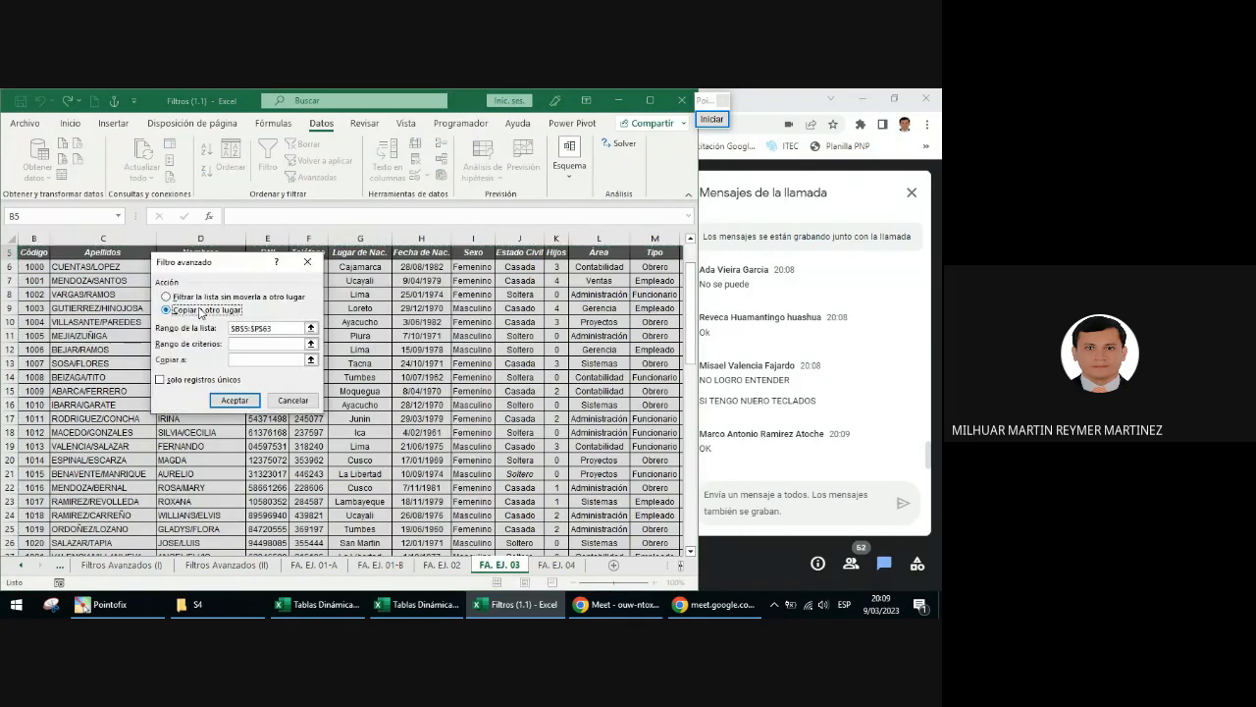
pyautogui.moveTo(281, 328); pyautogui.dragTo(220, 330)
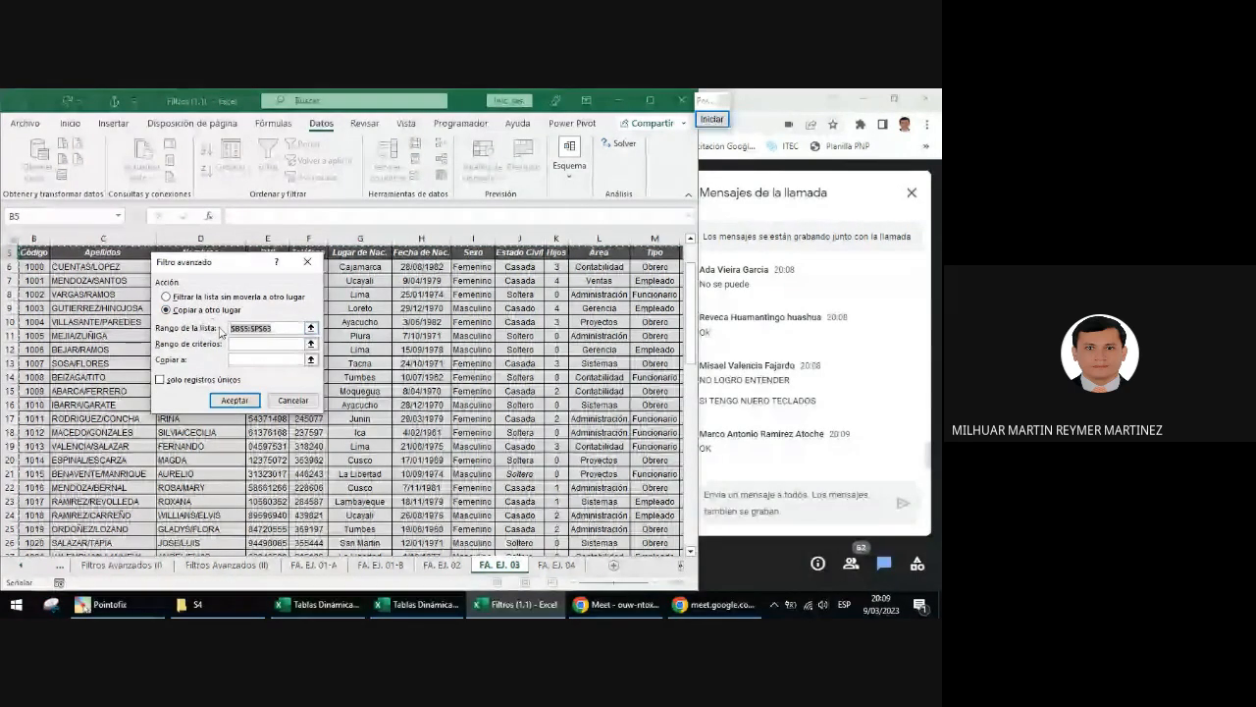
pyautogui.press('Delete')
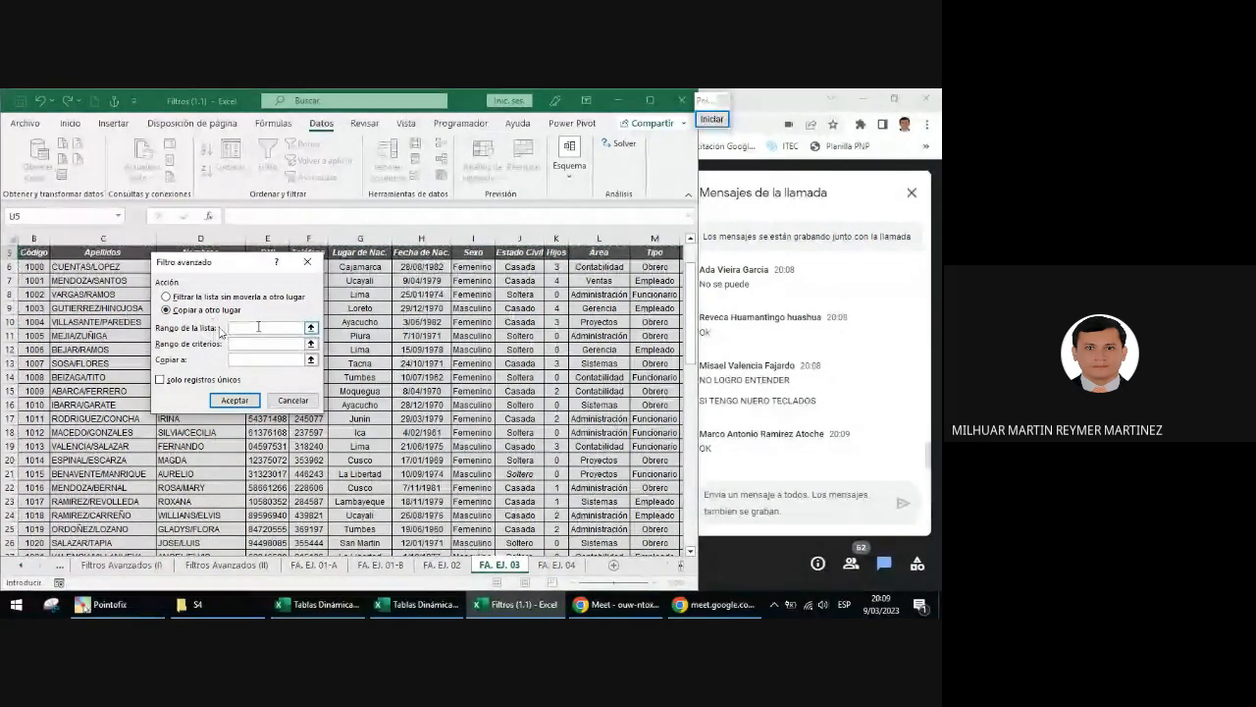
pyautogui.write('BD_03')
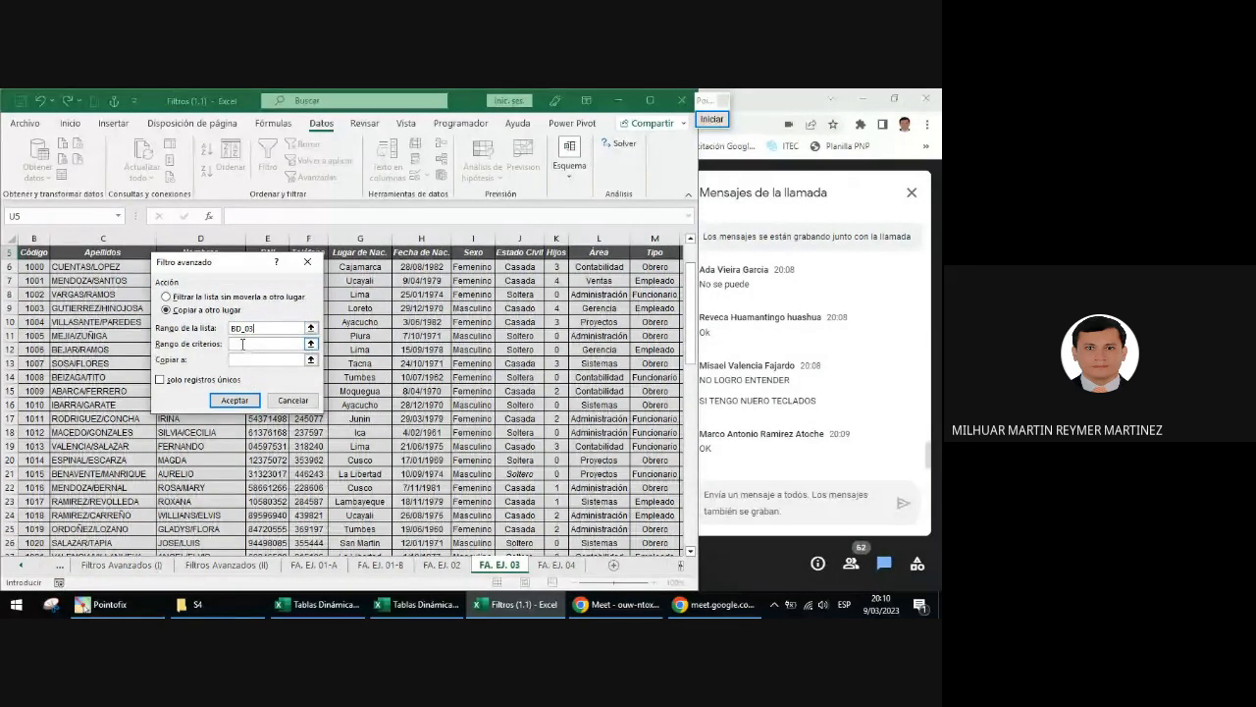
# - Set the advanced filter's criteria range to the Categoría and Lugar de Nac. table R5:S9, and its copy destination to U5
pyautogui.click(683, 568)
pyautogui.click(682, 567)
pyautogui.click(682, 567)
pyautogui.click(682, 568)
pyautogui.click(682, 567)
pyautogui.click(682, 567)
pyautogui.click(682, 567)
pyautogui.click(682, 567)
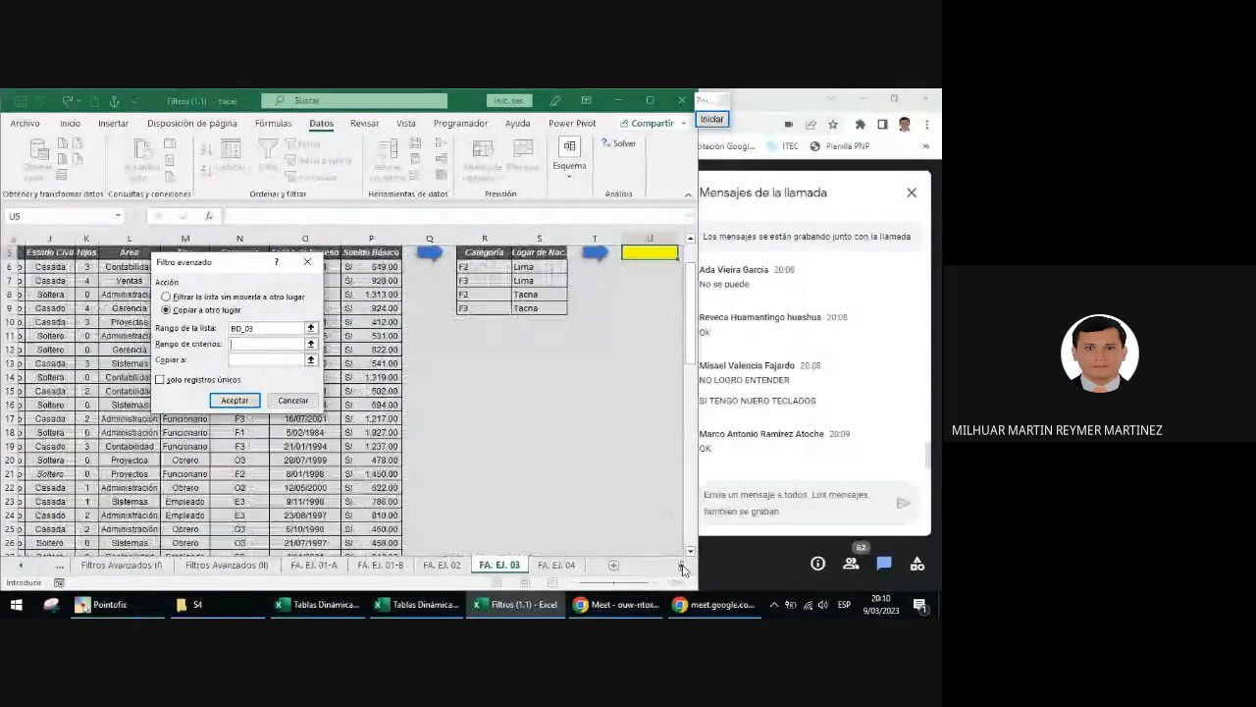
pyautogui.click(682, 567)
pyautogui.moveTo(428, 308); pyautogui.dragTo(476, 258)
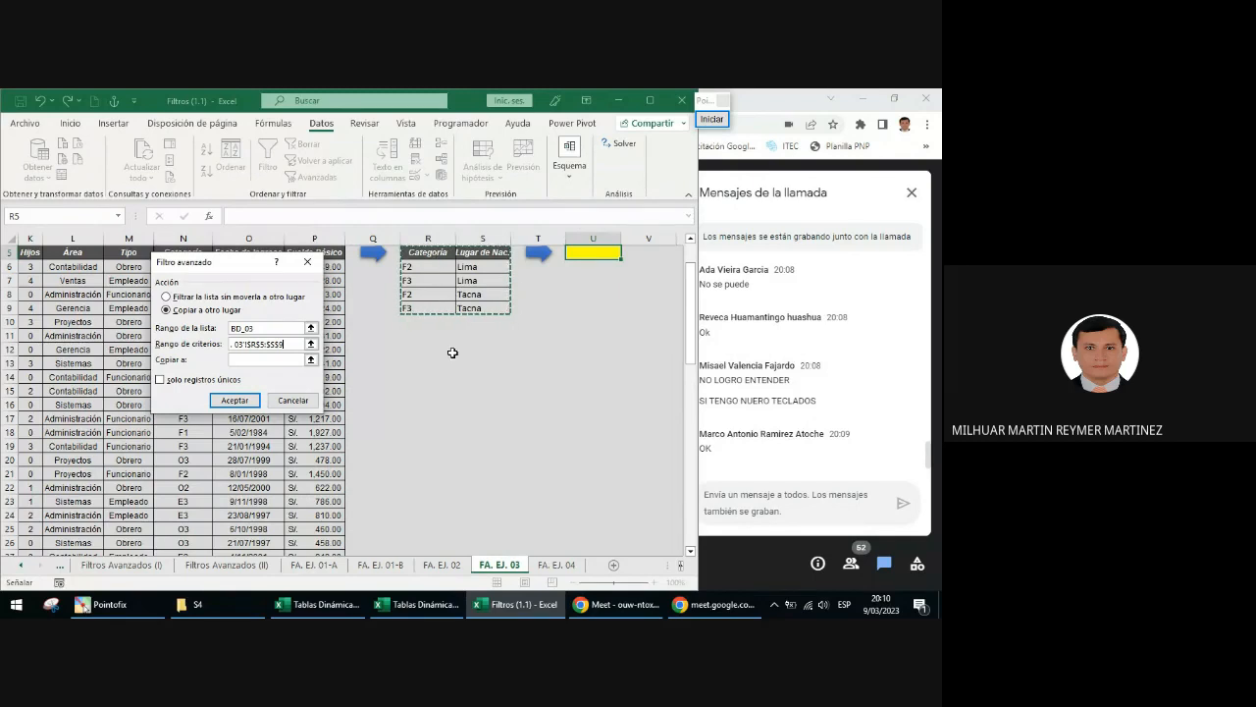
pyautogui.click(262, 360)
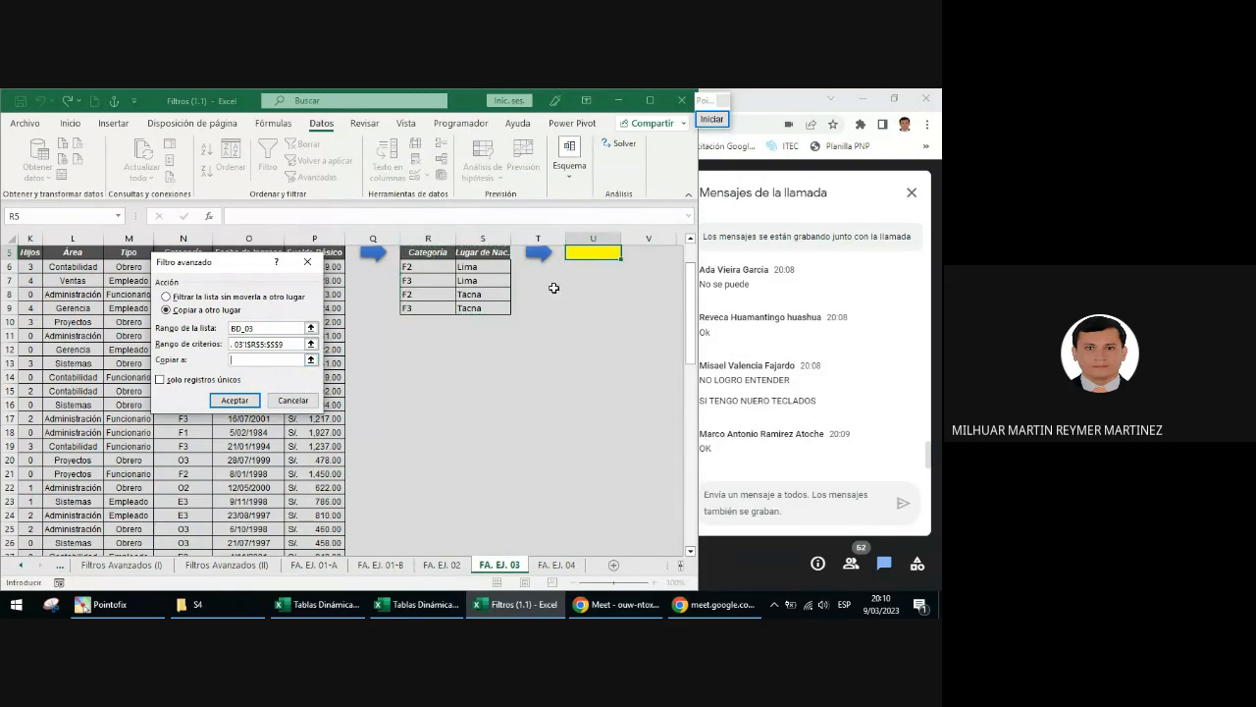
pyautogui.click(593, 251)
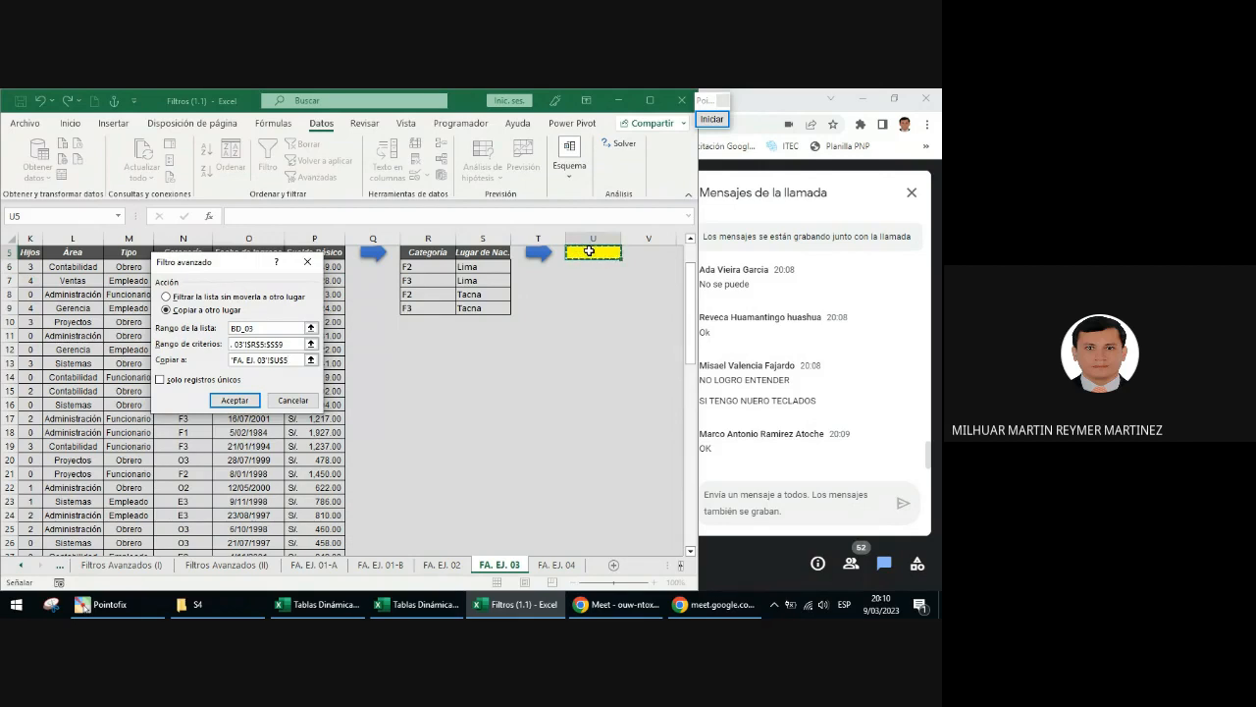
# - Clear the criteria range, reselect R5:S9 for it, and run the advanced filter
pyautogui.click(180, 311)
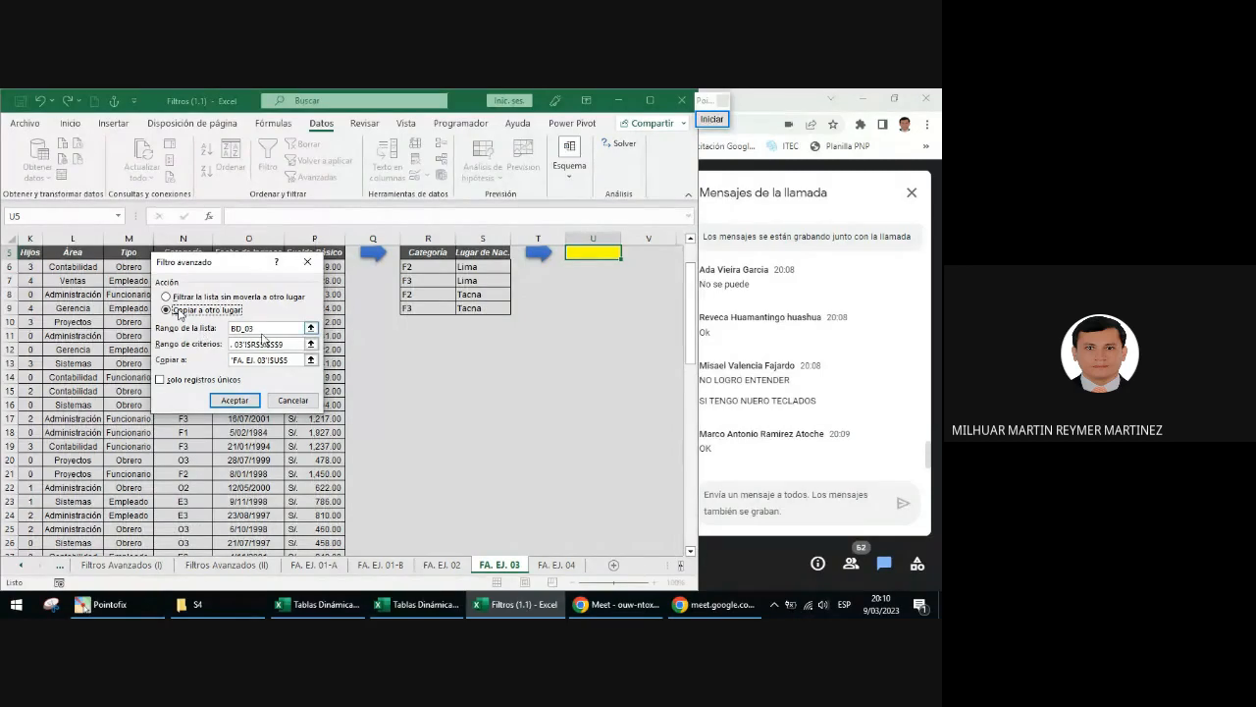
pyautogui.click(233, 328)
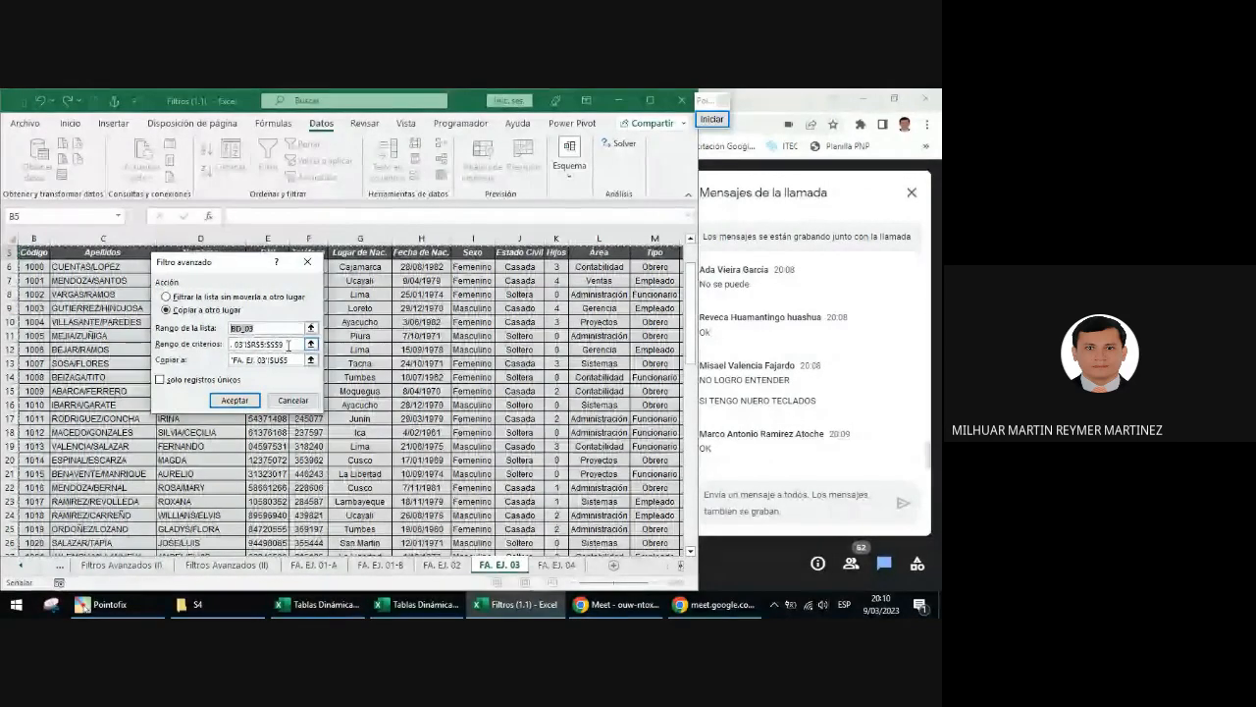
pyautogui.moveTo(289, 345); pyautogui.dragTo(148, 344)
pyautogui.press('BackSpace')
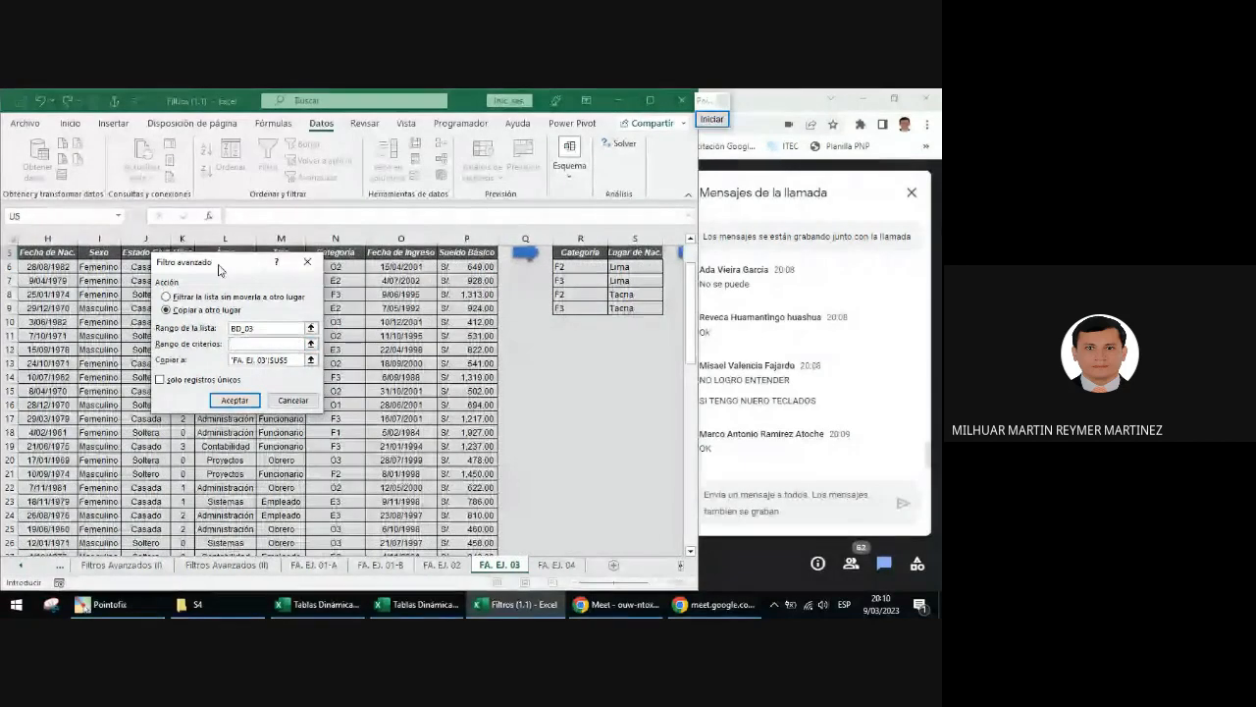
pyautogui.moveTo(217, 263); pyautogui.dragTo(505, 370)
pyautogui.moveTo(579, 253); pyautogui.dragTo(631, 308)
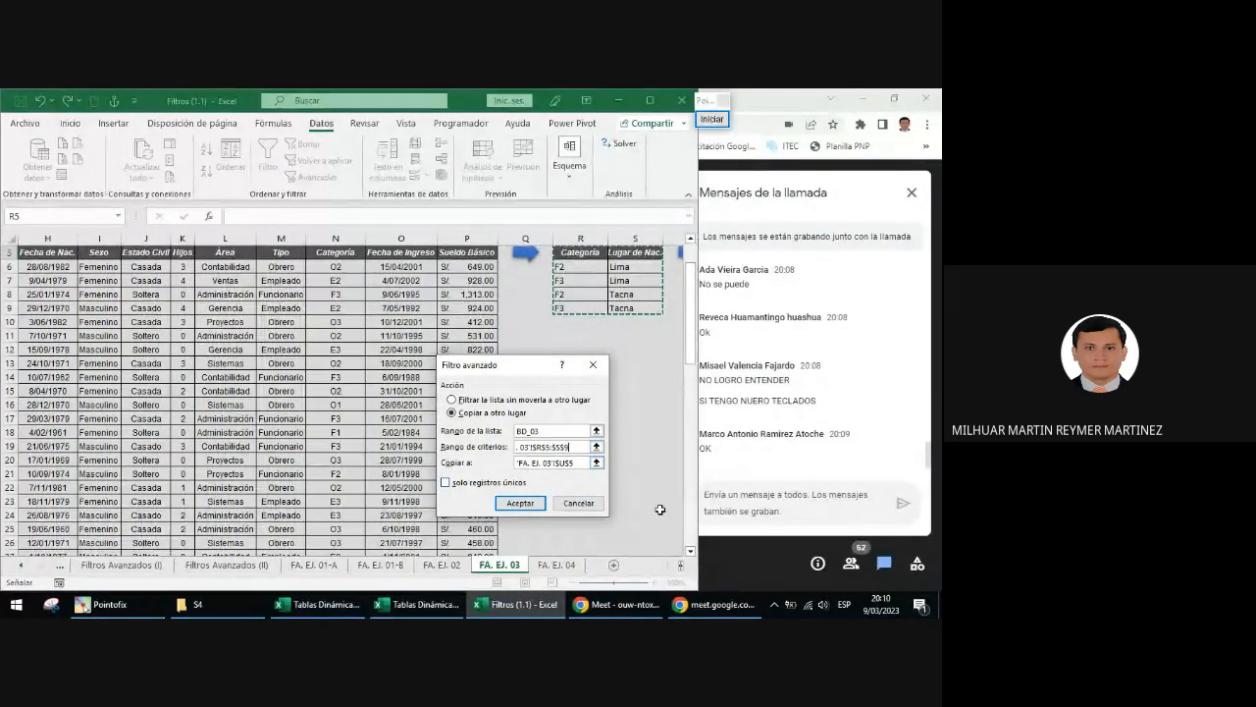
pyautogui.hscroll(2, 684, 569)
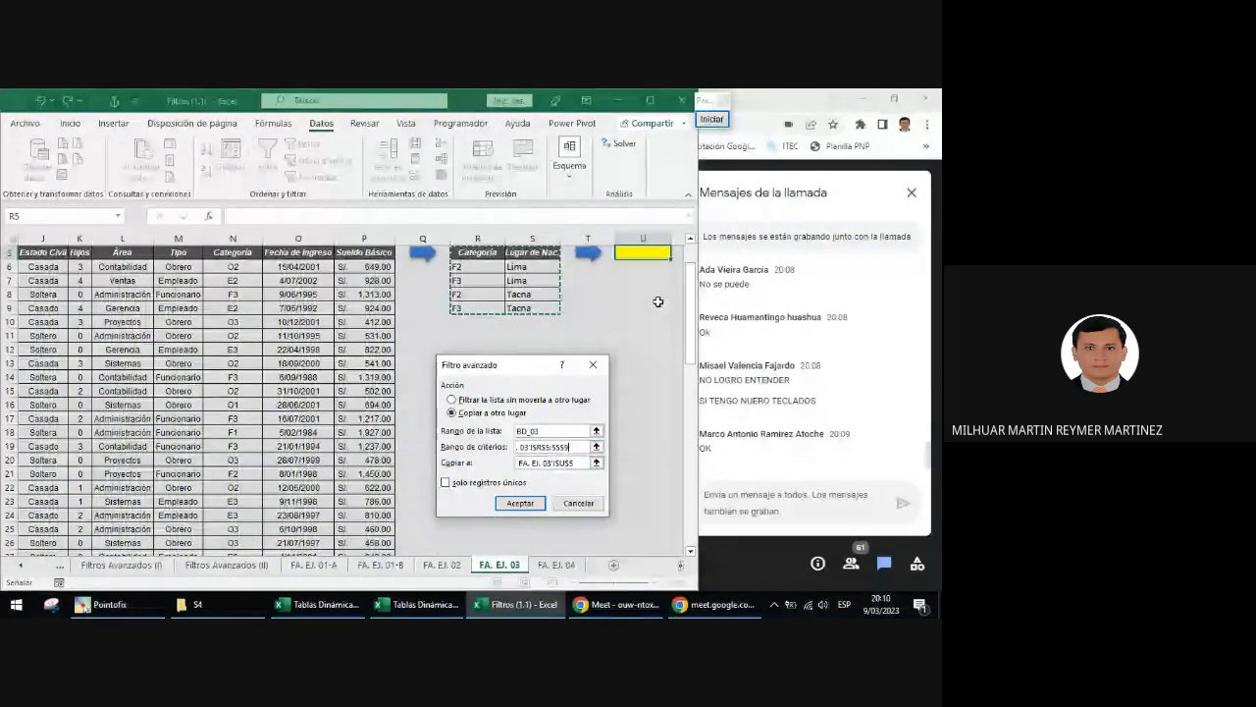
pyautogui.click(519, 503)
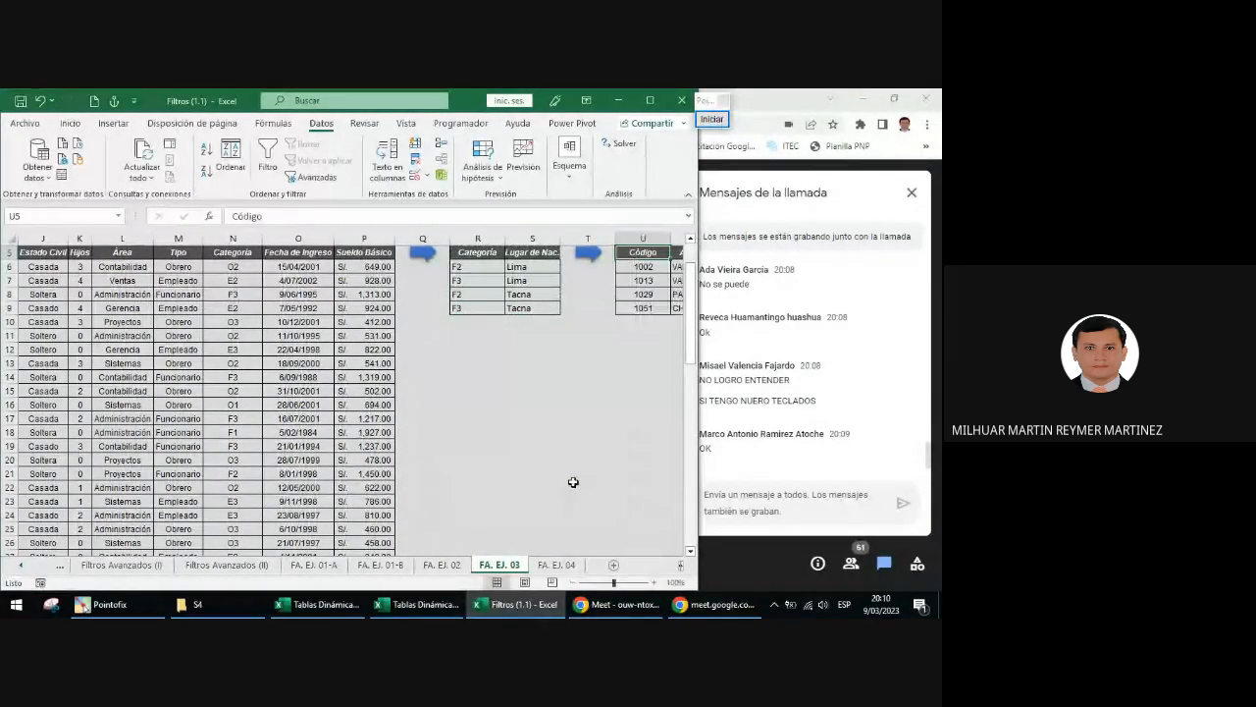
# - Examine the extracted records' Sexo, Lugar de Nac. and Categoría columns against the filter criteria
pyautogui.hscroll(8, 684, 569)
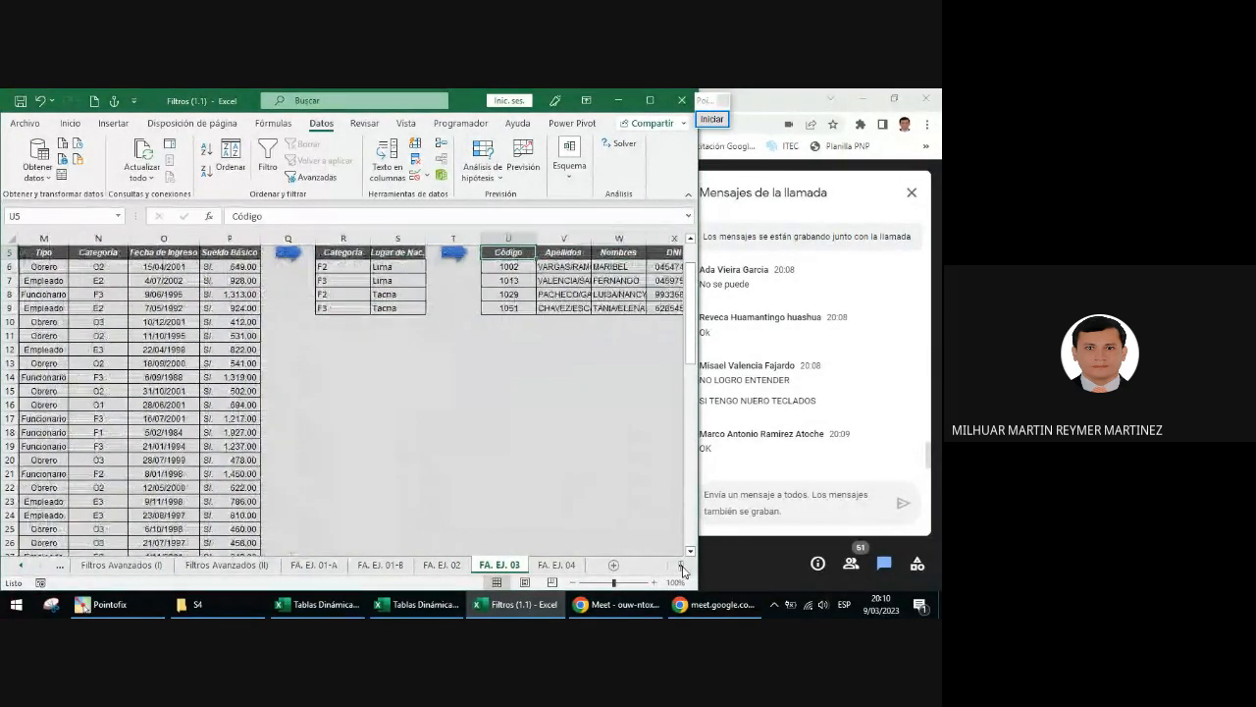
pyautogui.hscroll(3, 685, 570)
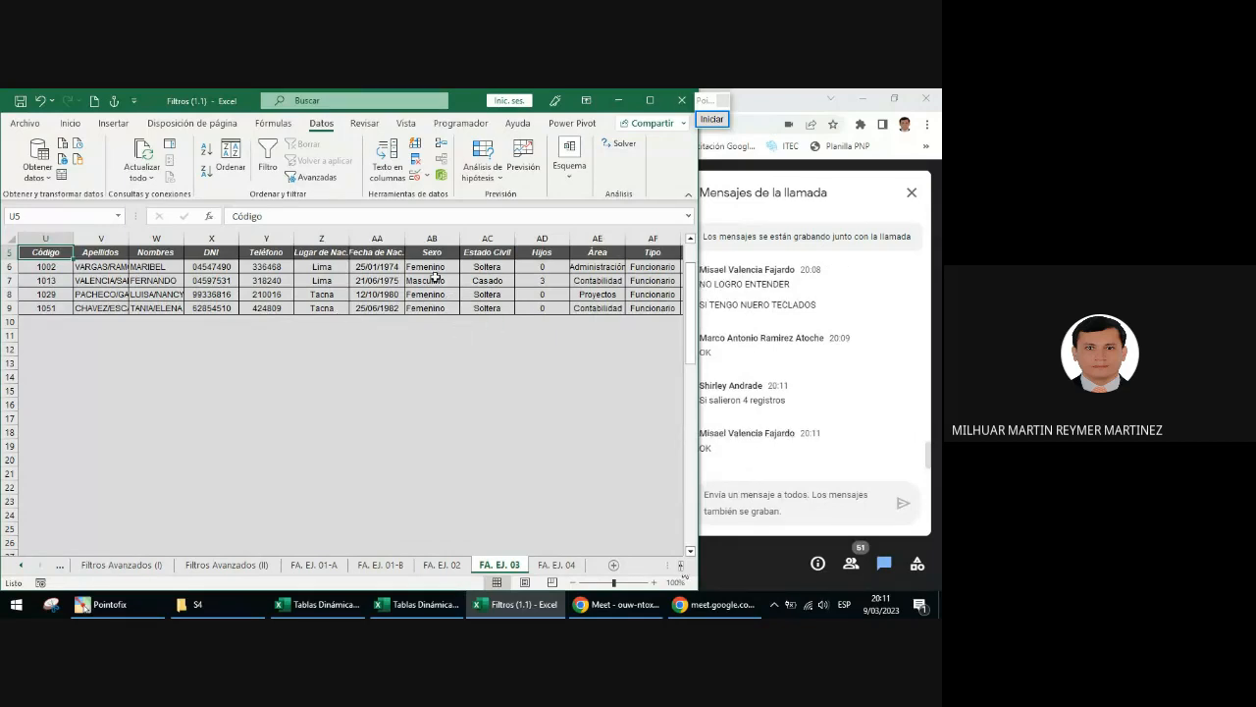
pyautogui.moveTo(434, 268); pyautogui.dragTo(437, 308)
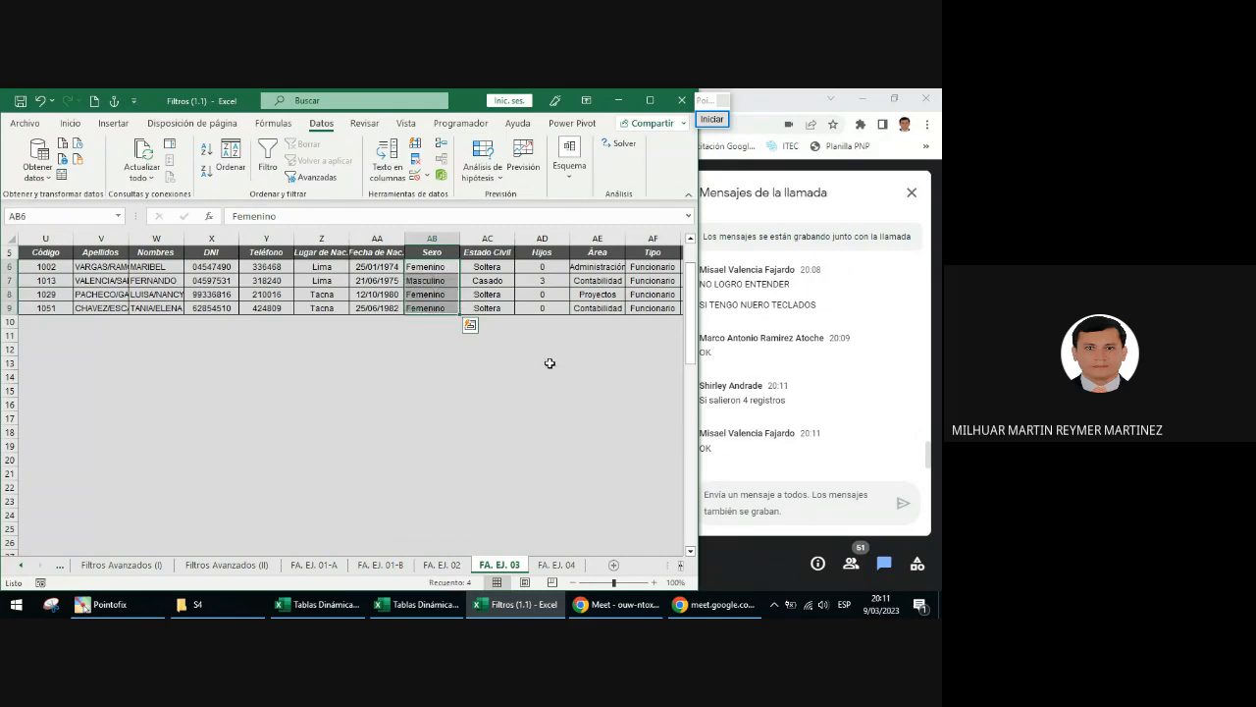
pyautogui.hscroll(1, 435, 324)
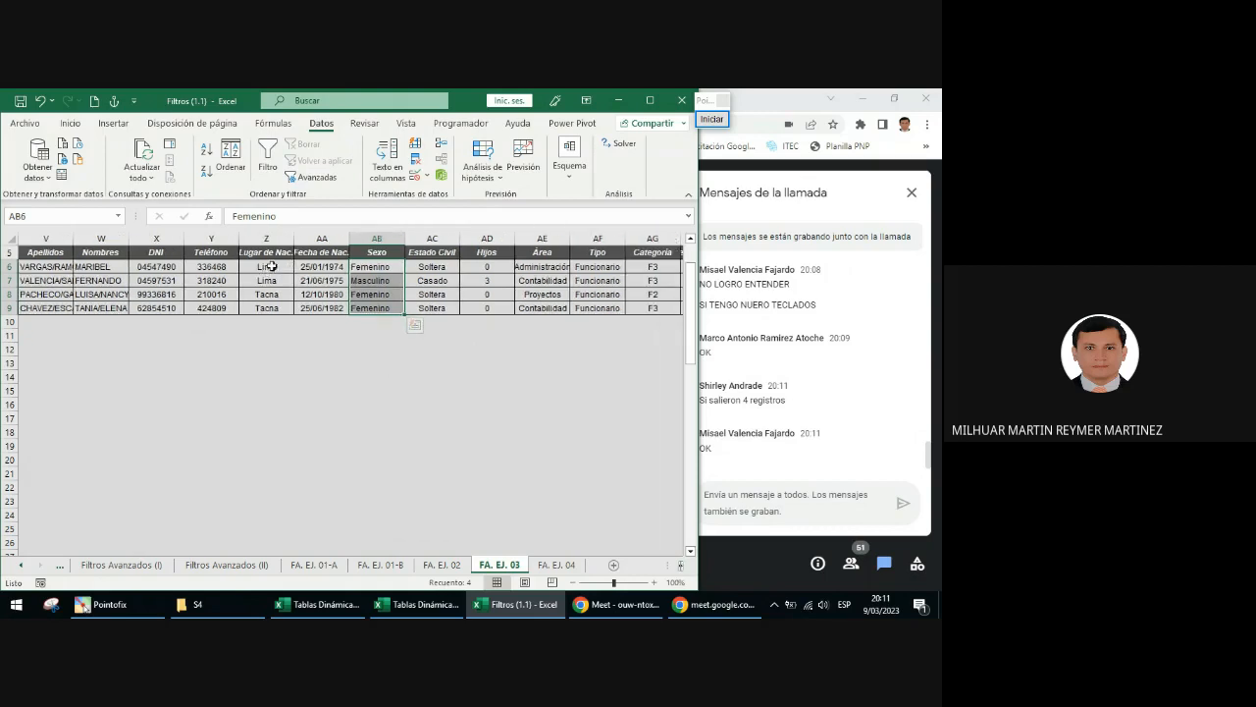
pyautogui.moveTo(269, 267)
pyautogui.mouseDown()
pyautogui.moveTo(270, 307)
pyautogui.moveTo(268, 281)
pyautogui.mouseUp()
pyautogui.moveTo(649, 267); pyautogui.dragTo(652, 280)
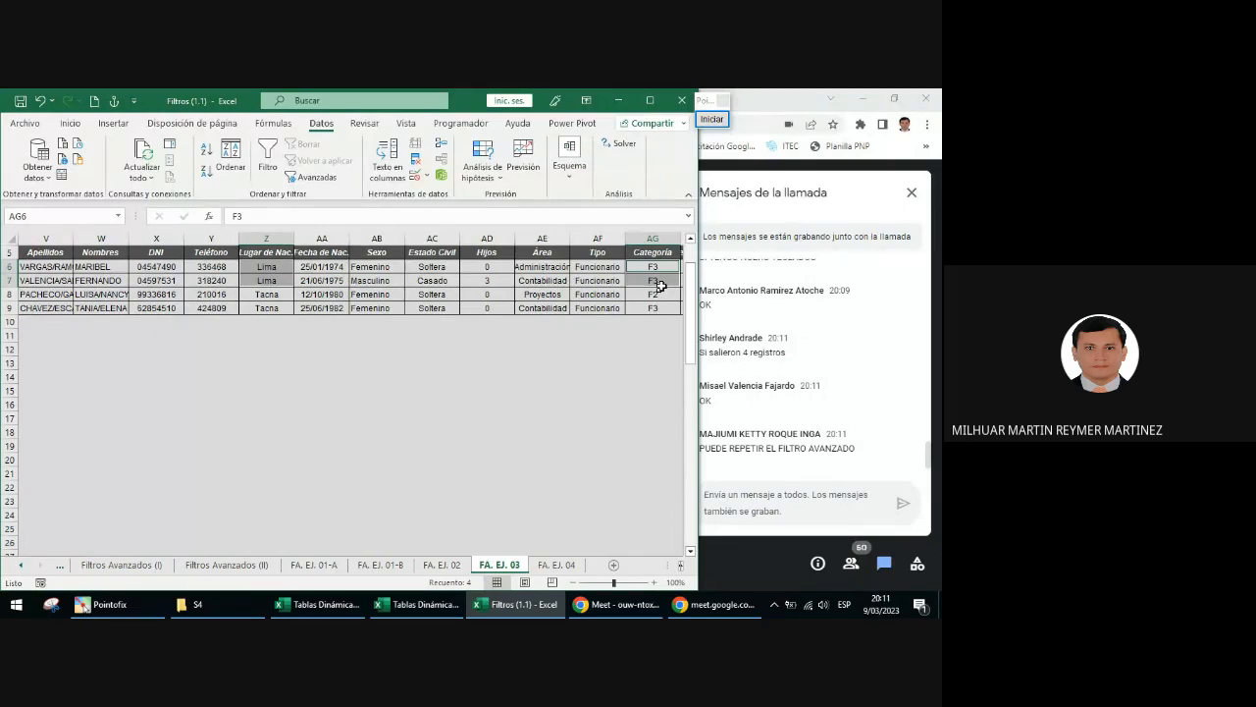
pyautogui.click(661, 293)
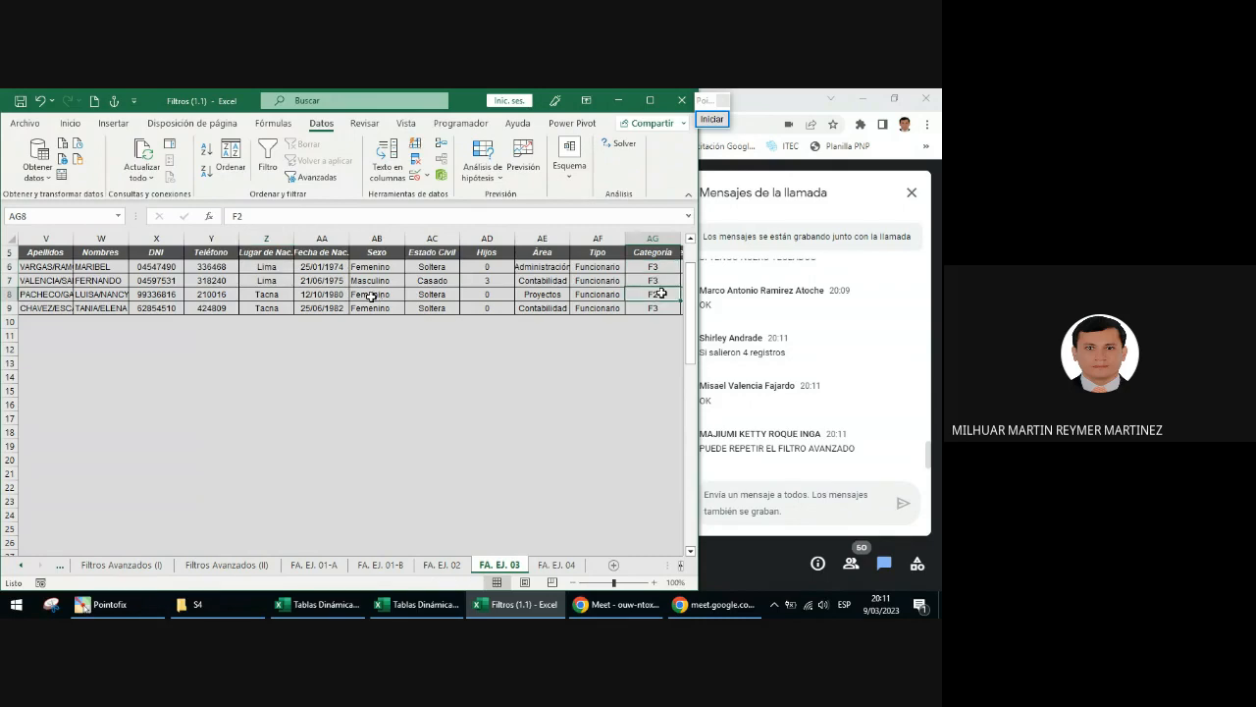
pyautogui.click(645, 310)
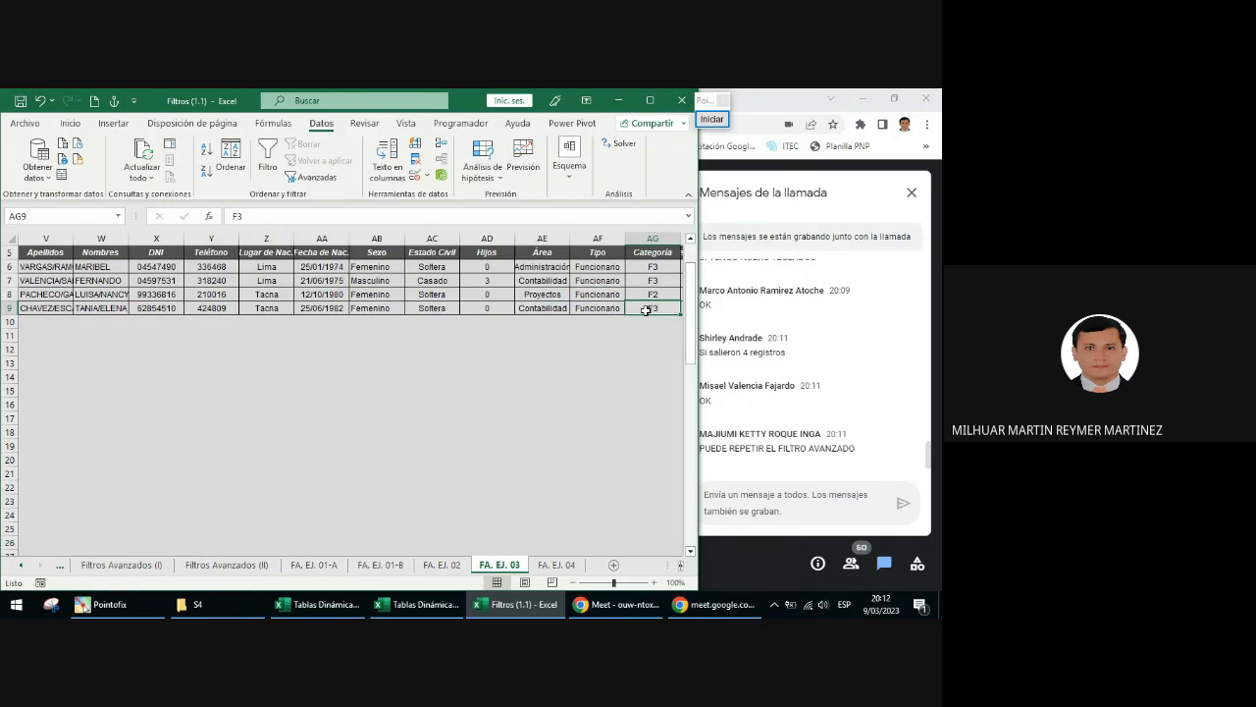
pyautogui.click(437, 282)
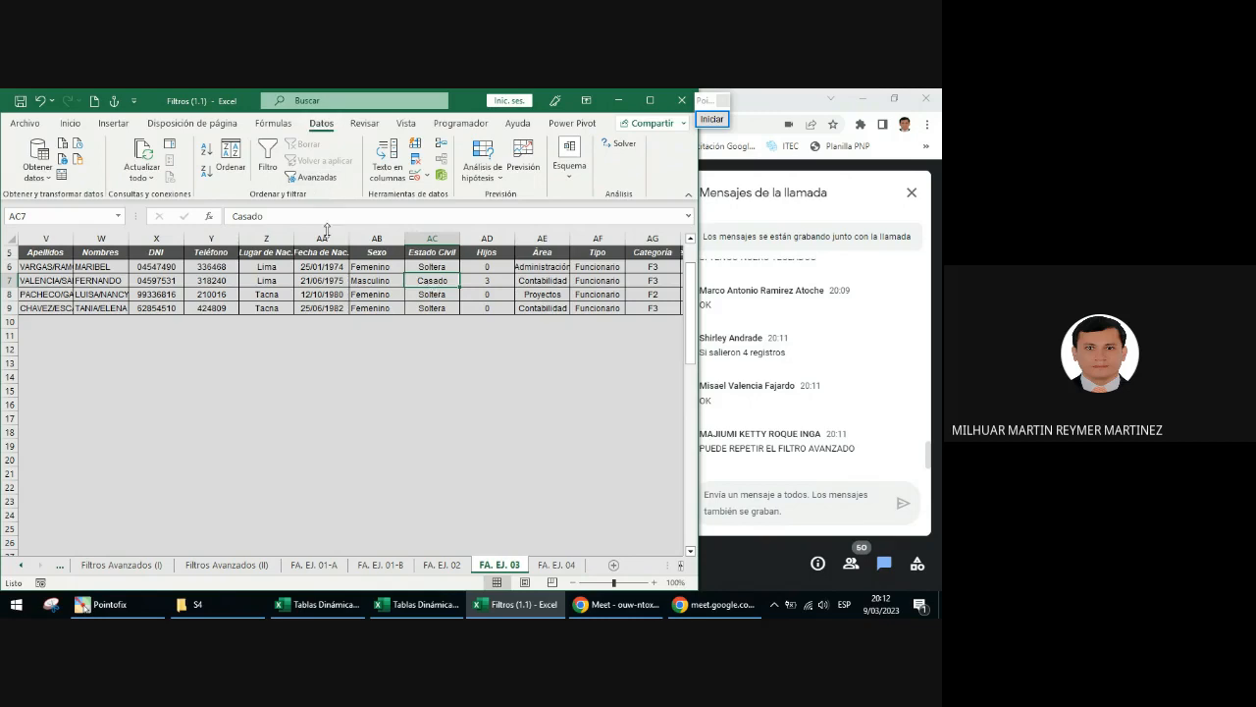
# - Reopen the advanced filter, choose copying to another location, and enter BD_03 as the list range
pyautogui.click(314, 179)
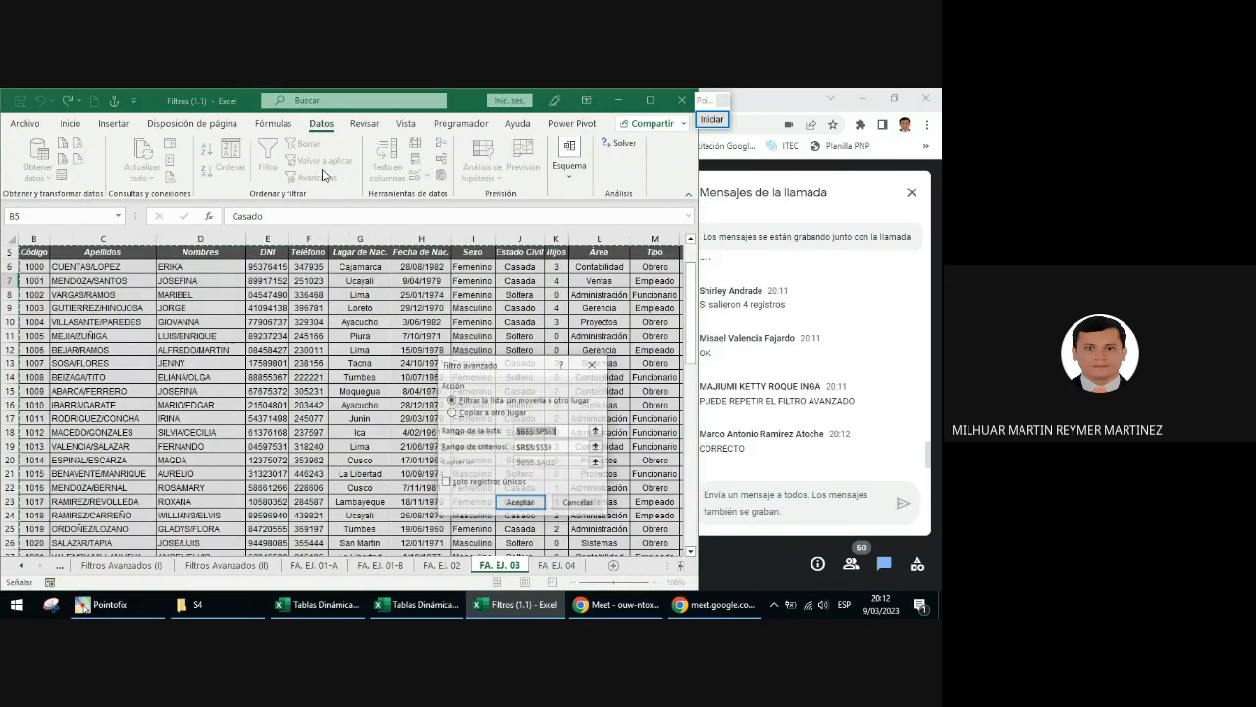
pyautogui.click(501, 413)
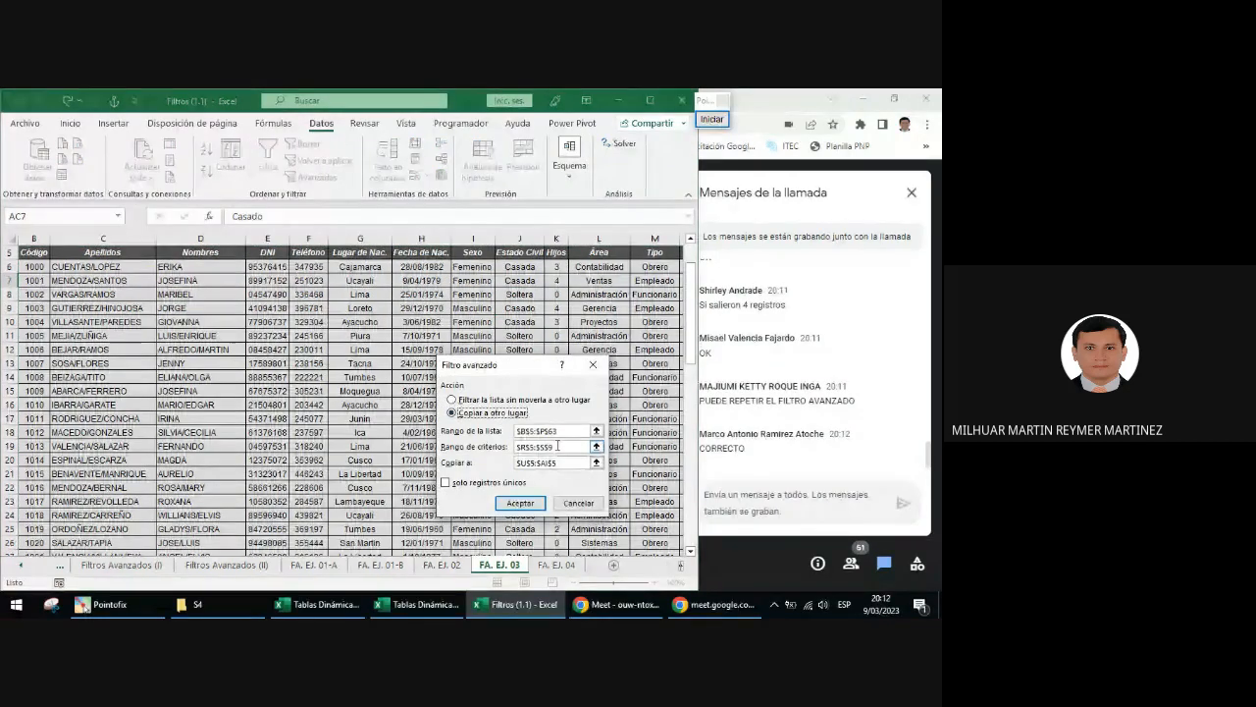
pyautogui.write('BD_')
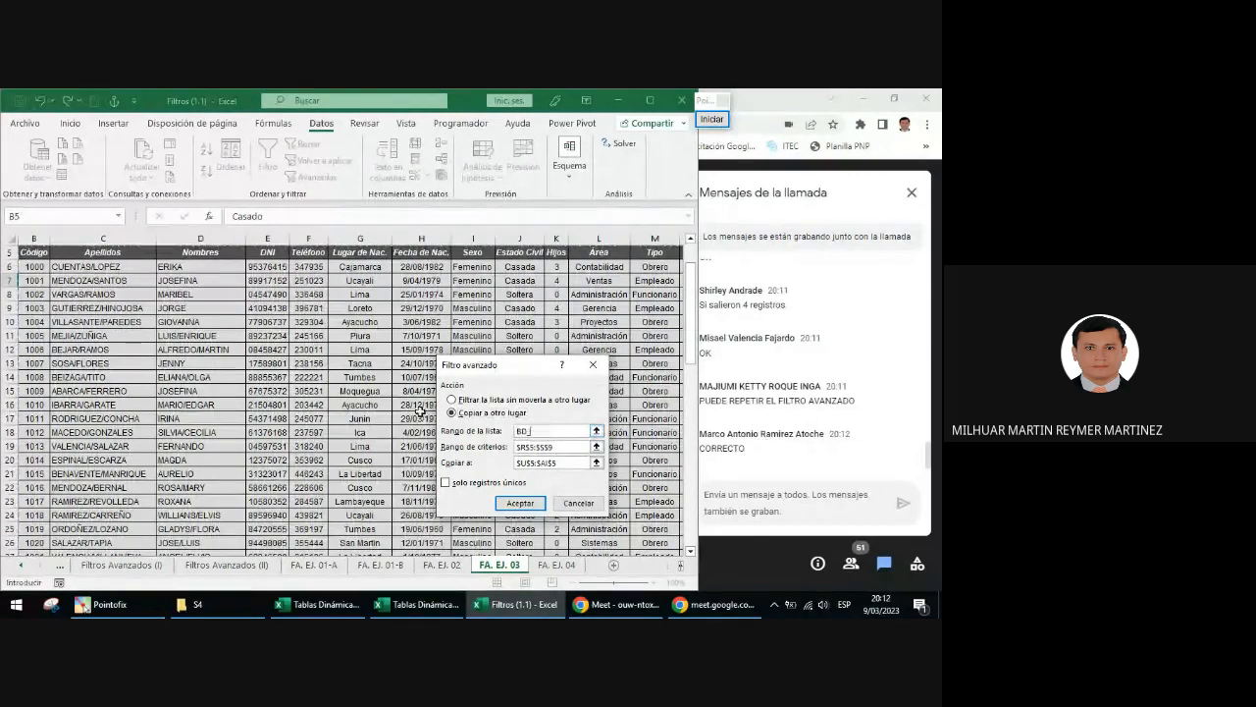
pyautogui.write('03')
# - Set the advanced filter's criteria range to R5:S9 and its copy destination to U5, and run the filter
pyautogui.click(559, 447)
pyautogui.moveTo(579, 254); pyautogui.dragTo(628, 310)
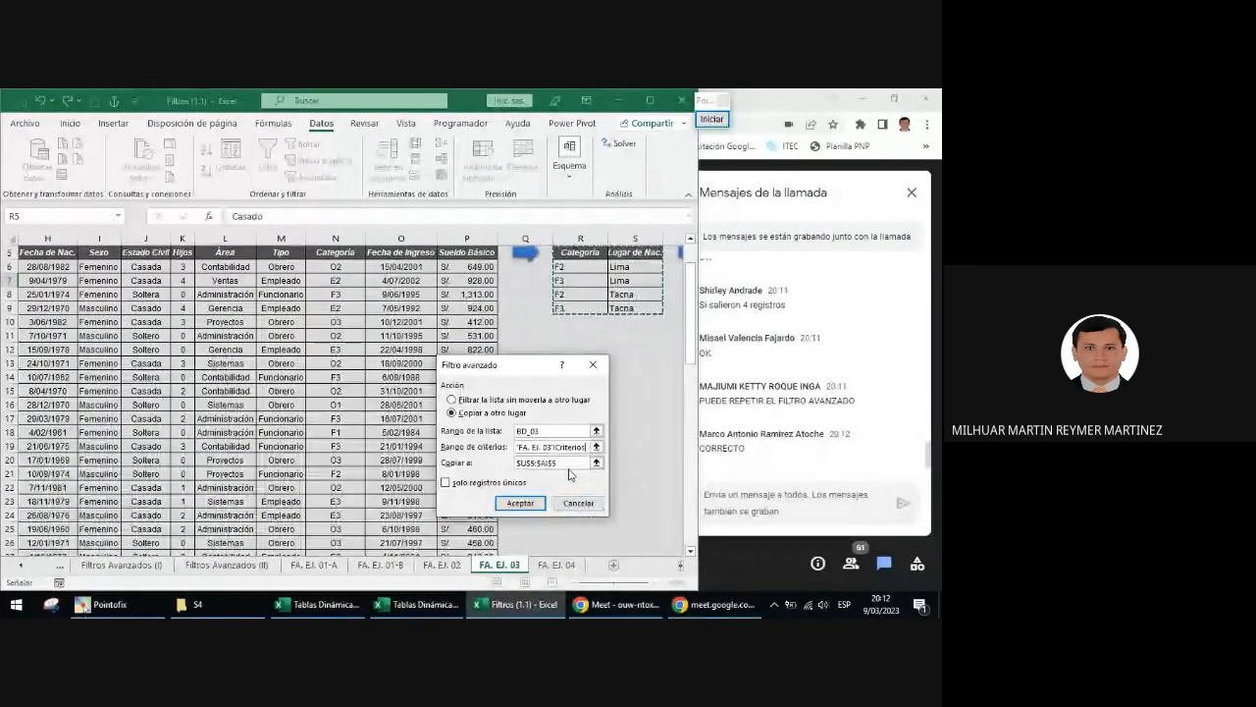
pyautogui.click(456, 463)
pyautogui.moveTo(566, 462); pyautogui.dragTo(493, 467)
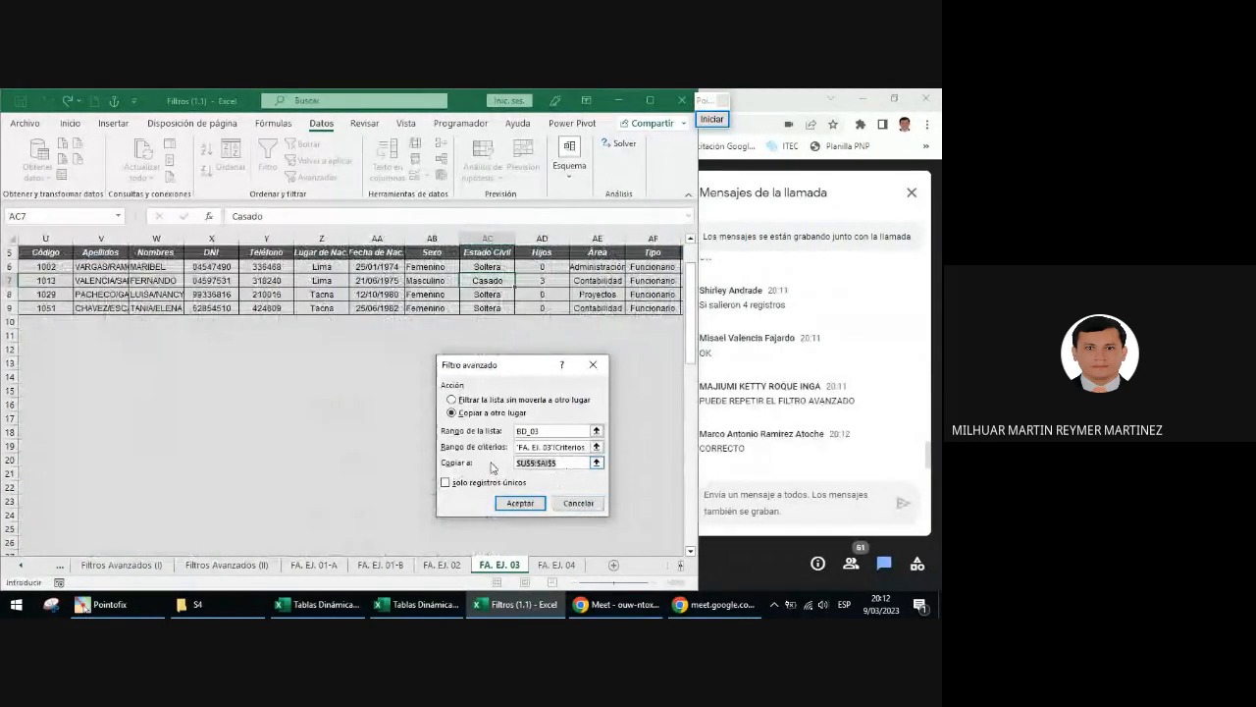
pyautogui.press('Delete')
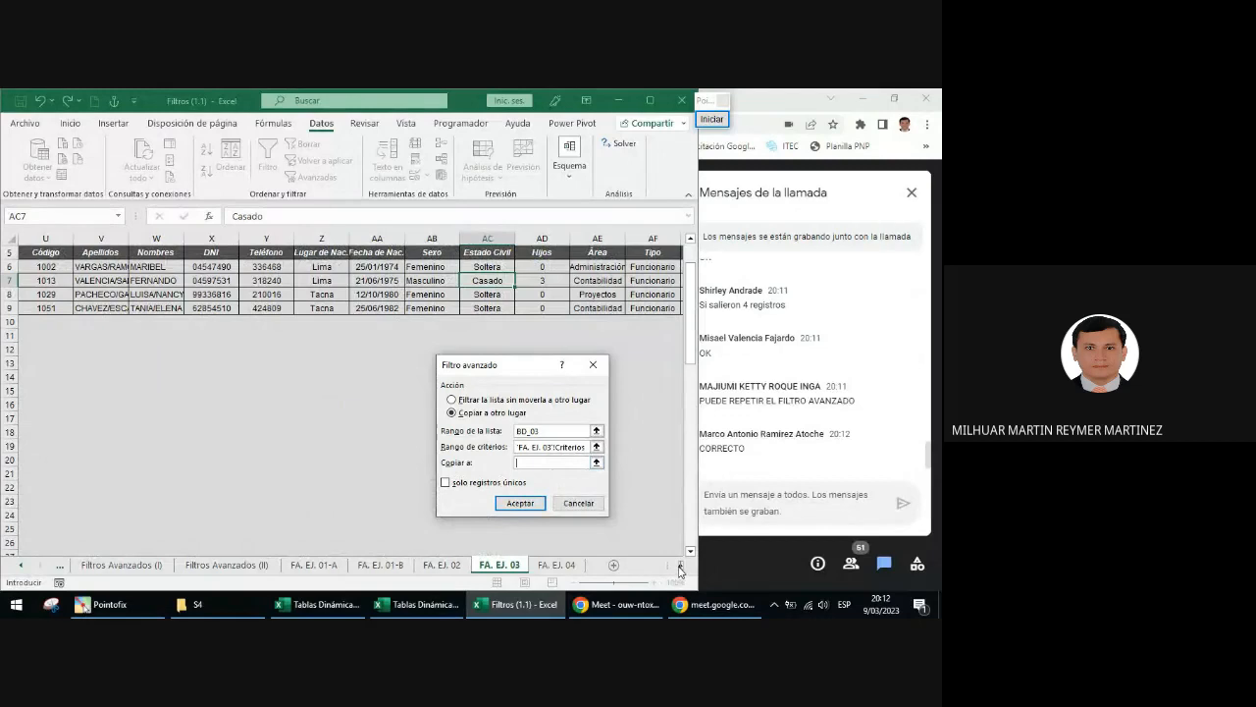
pyautogui.click(678, 567)
pyautogui.click(678, 567)
pyautogui.click(149, 253)
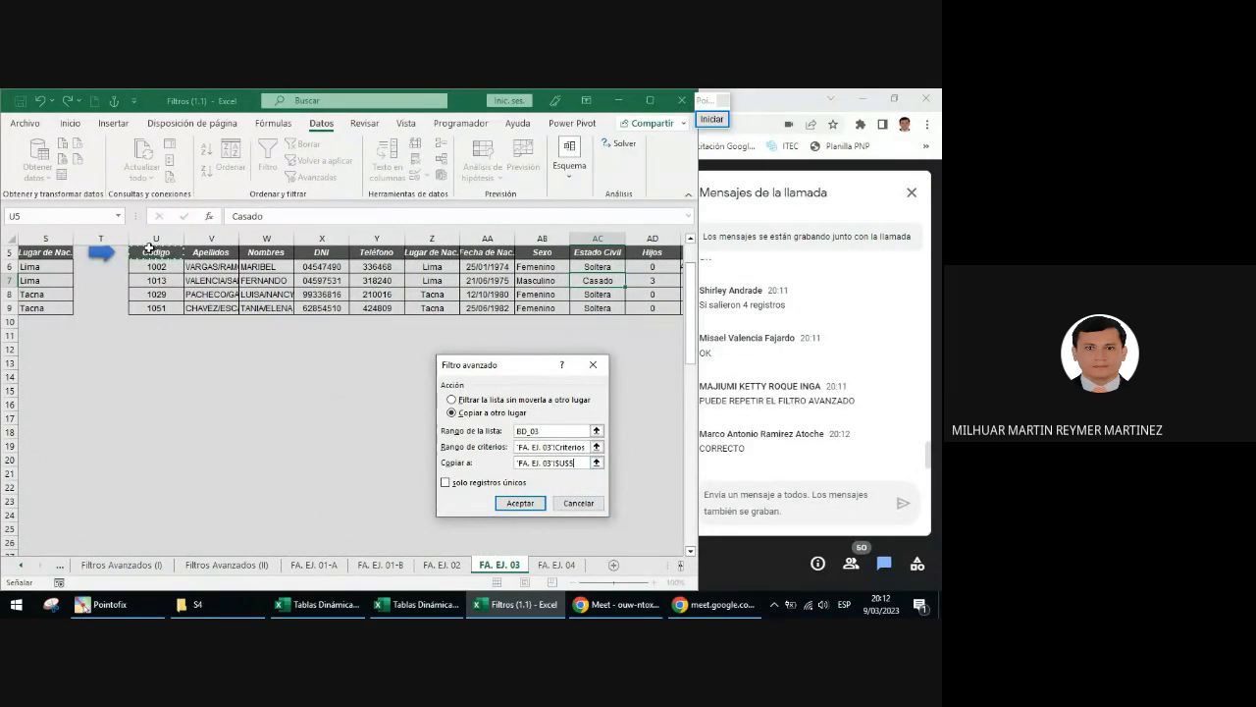
pyautogui.press('Return')
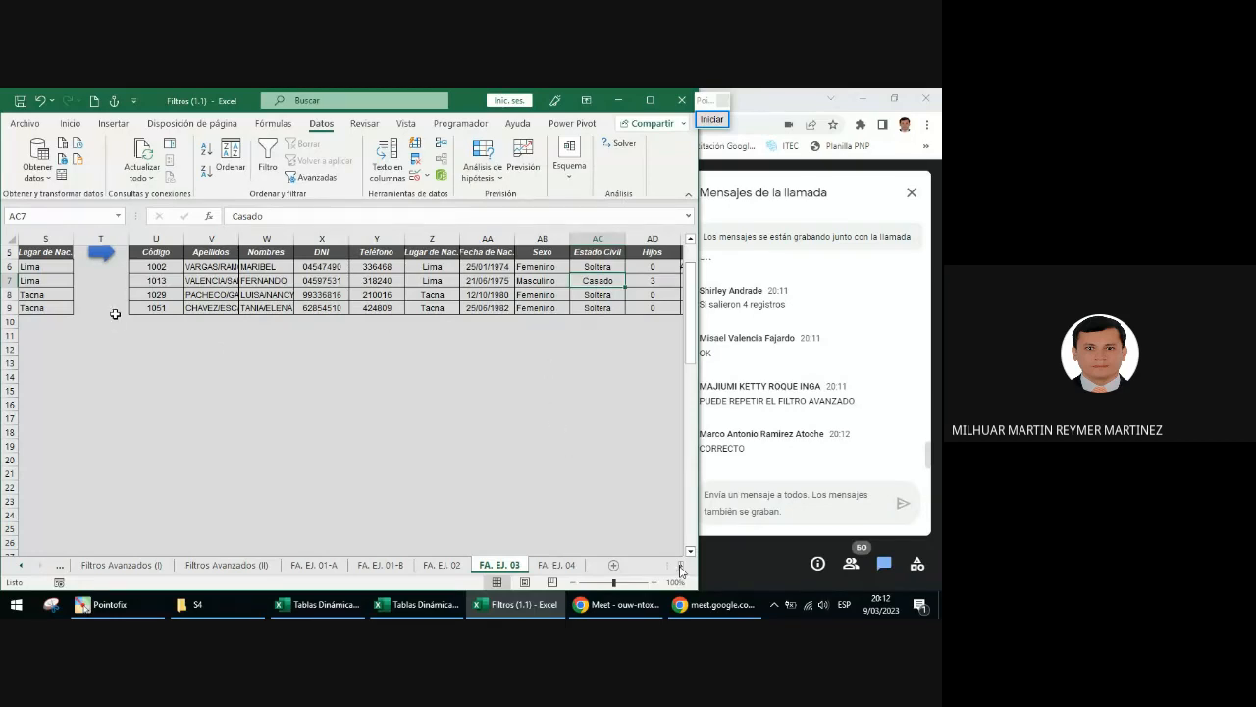
# - Review the Categoría and Lugar de Nac. criteria table R5:S9 beside the extracted records
pyautogui.hscroll(-3, 115, 313)
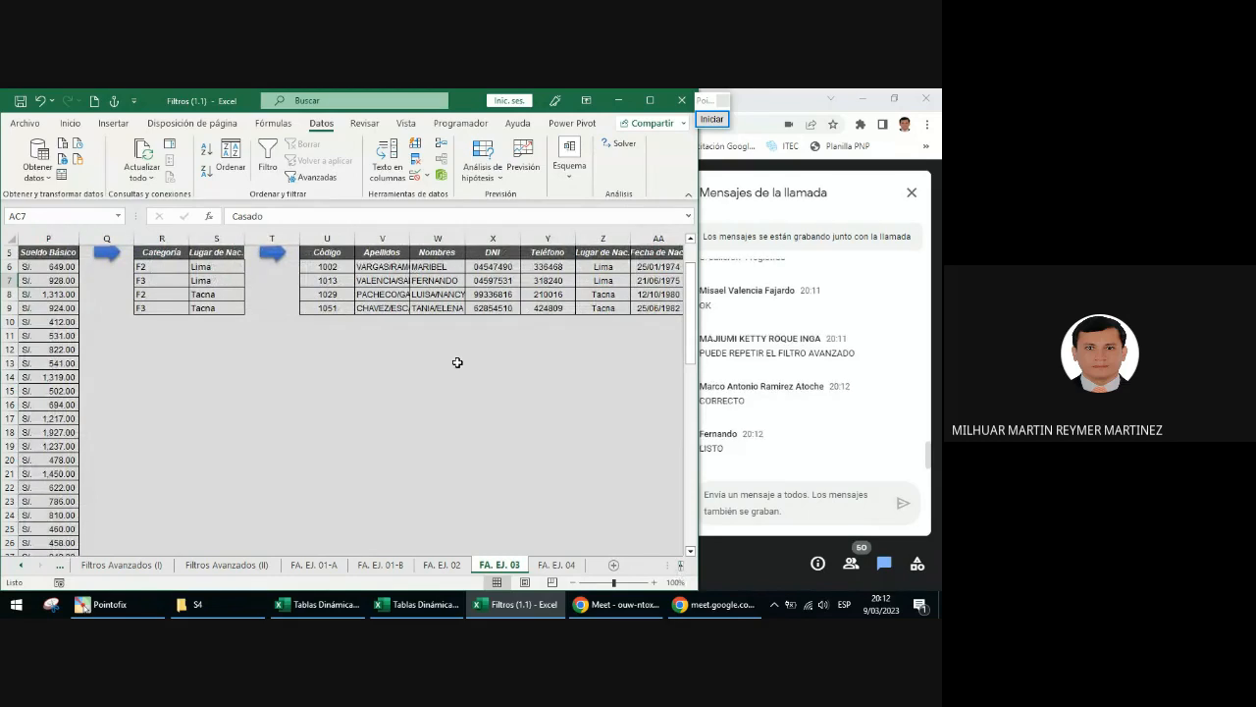
pyautogui.moveTo(162, 257); pyautogui.dragTo(204, 307)
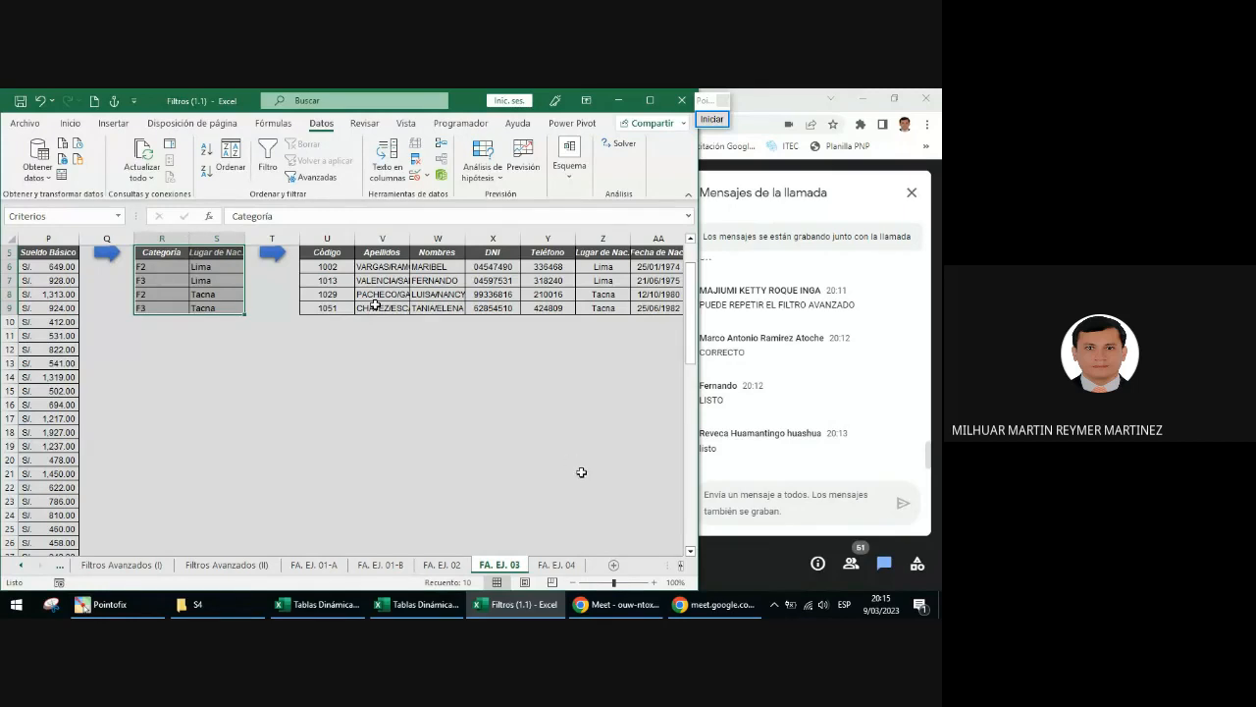
# - Open the FA. EJ. 04 sheet and select its empty criteria table R5:T8
pyautogui.click(558, 566)
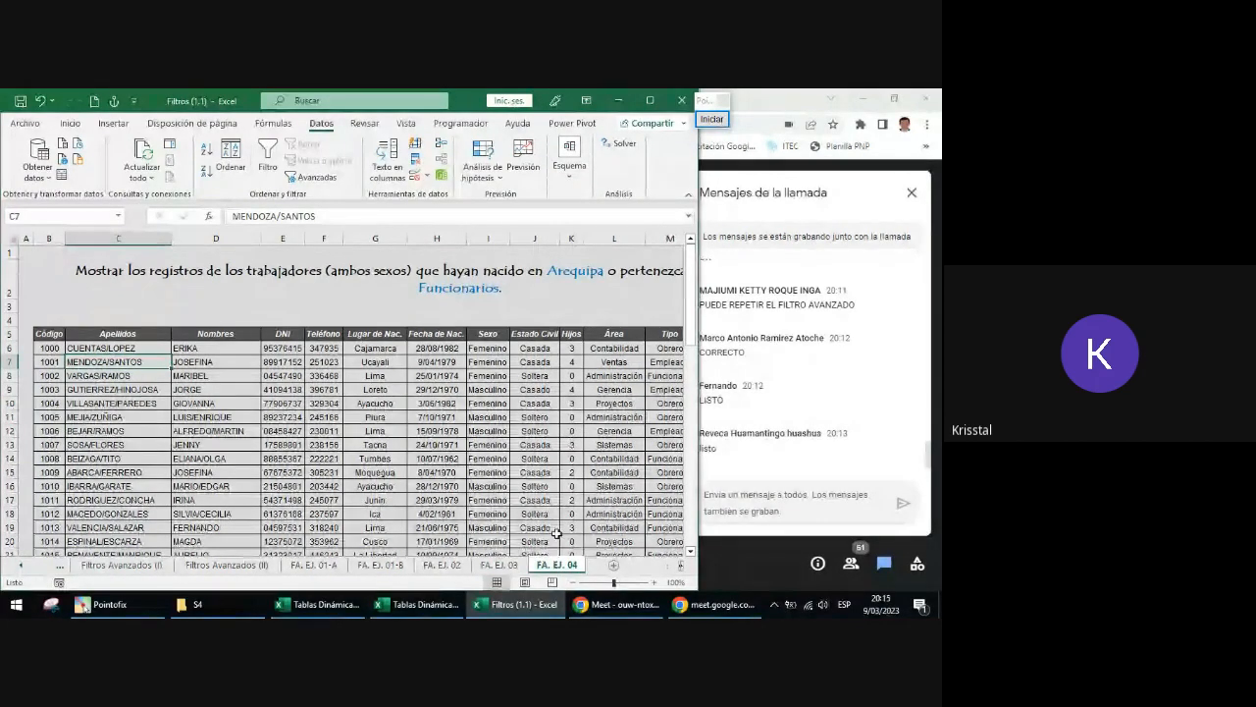
pyautogui.click(541, 338)
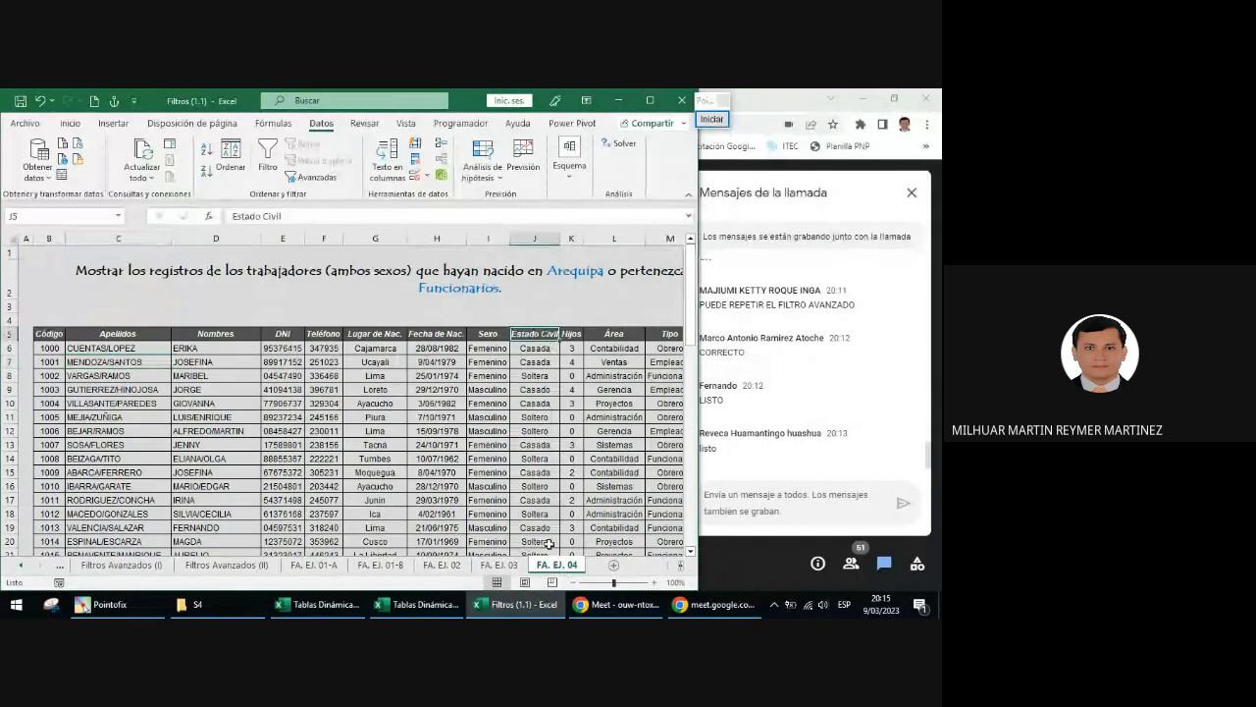
pyautogui.click(683, 566)
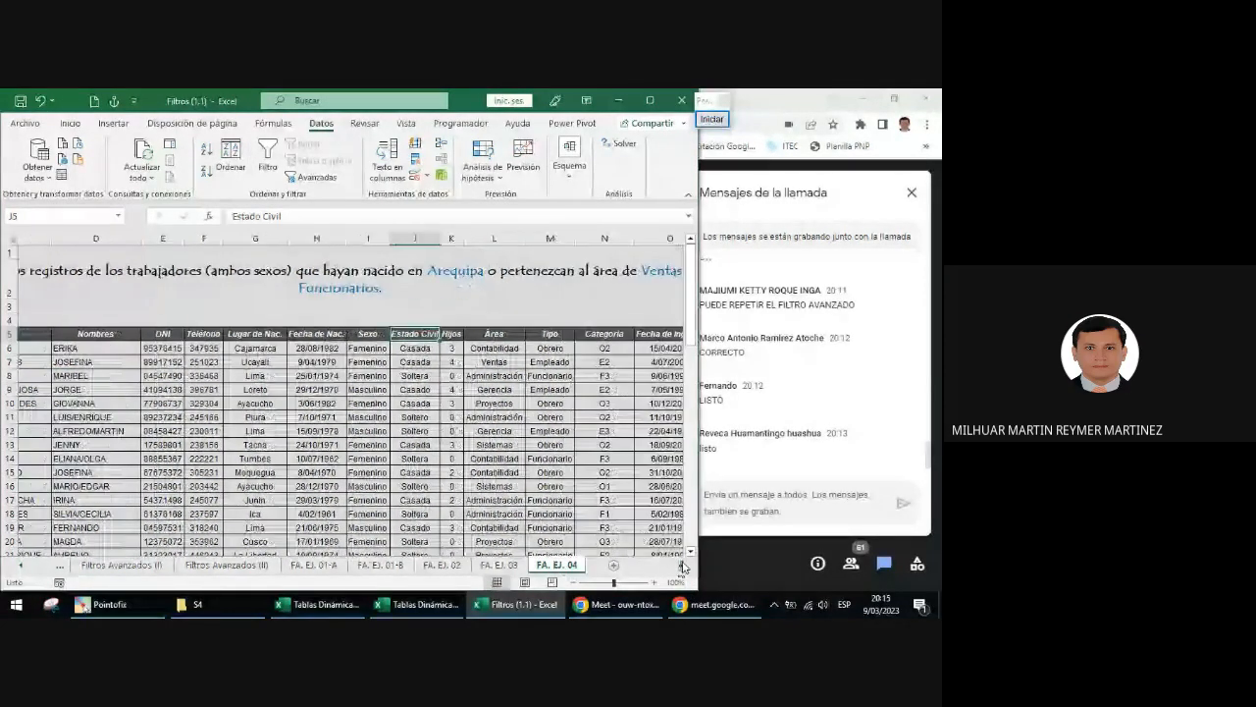
pyautogui.click(683, 566)
pyautogui.click(683, 565)
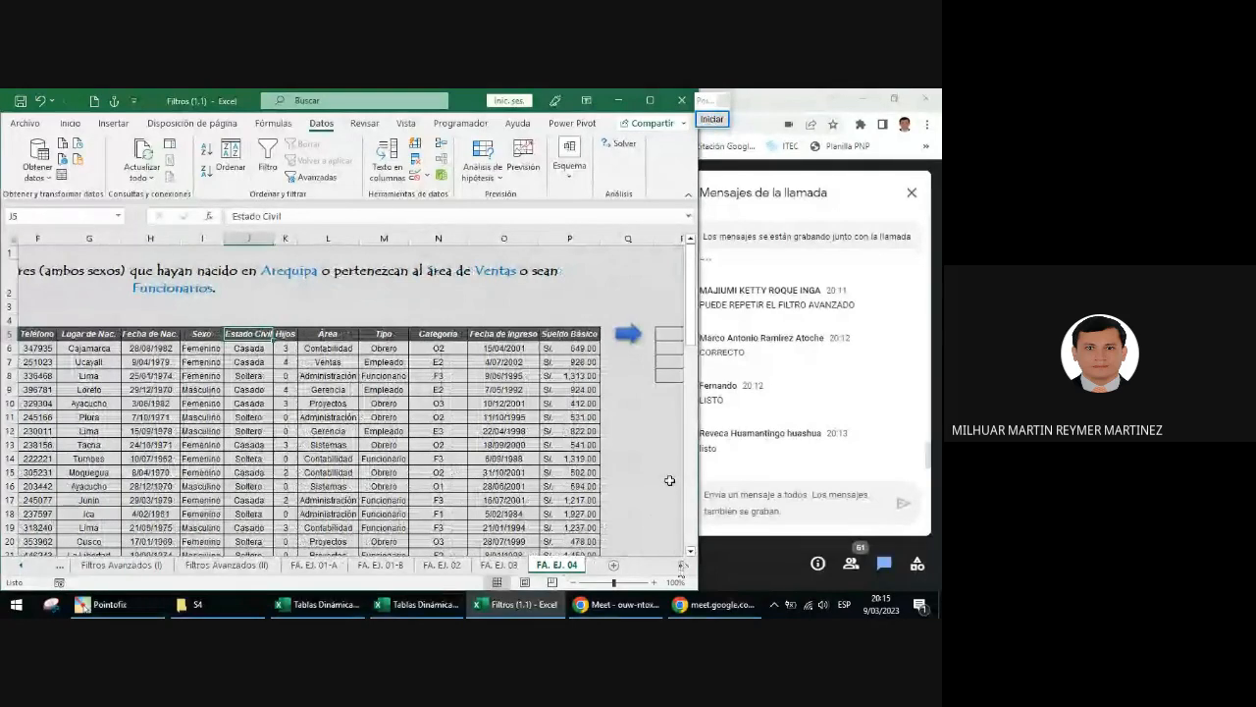
pyautogui.click(682, 567)
pyautogui.click(682, 567)
pyautogui.click(683, 567)
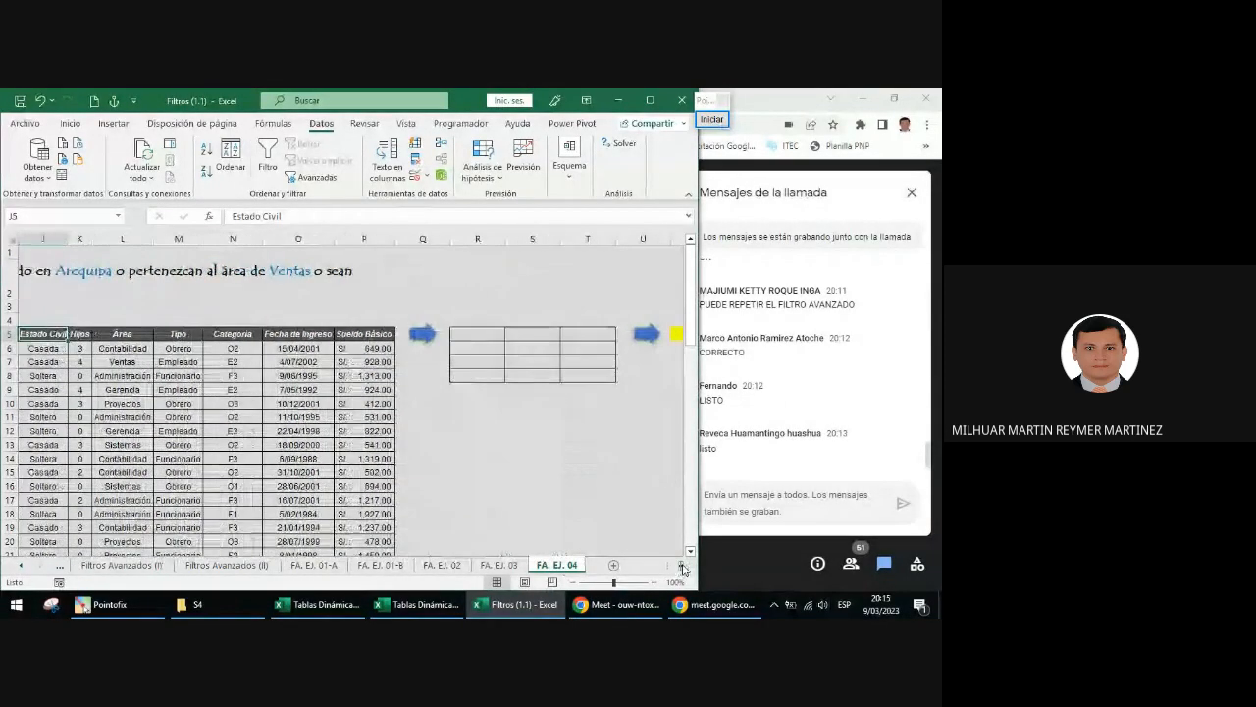
pyautogui.click(682, 567)
pyautogui.moveTo(426, 337); pyautogui.dragTo(532, 381)
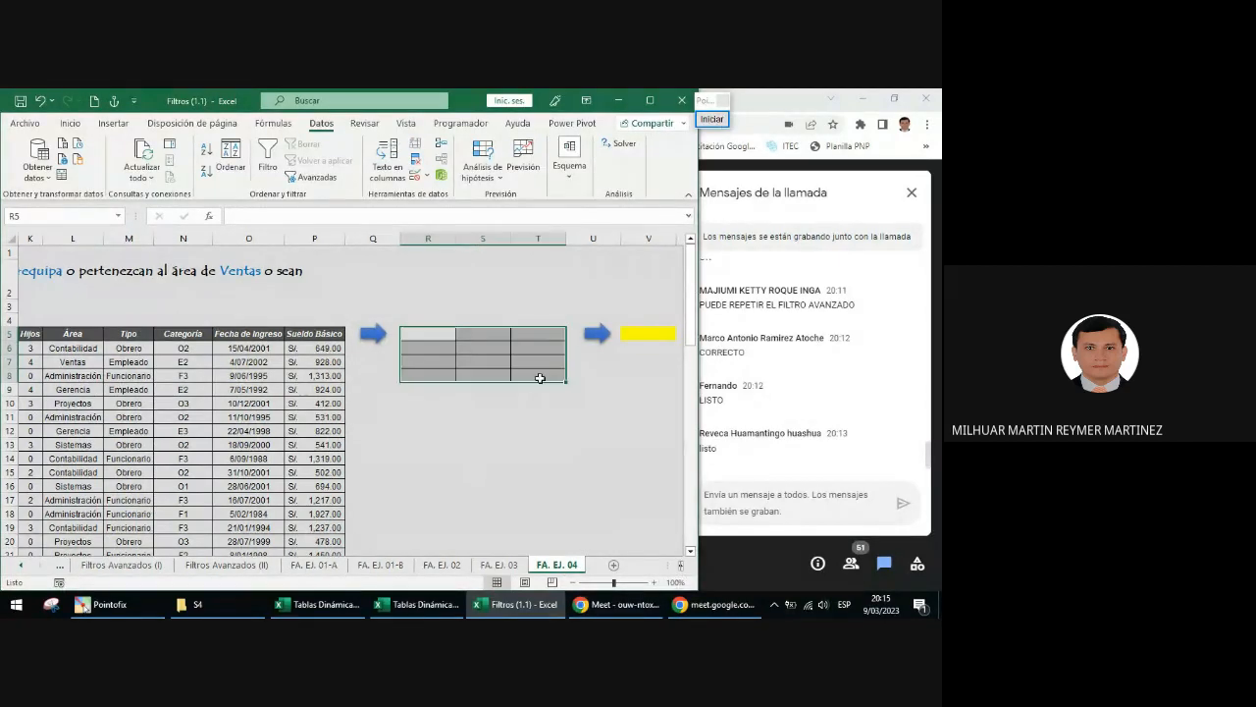
pyautogui.moveTo(443, 334); pyautogui.dragTo(545, 387)
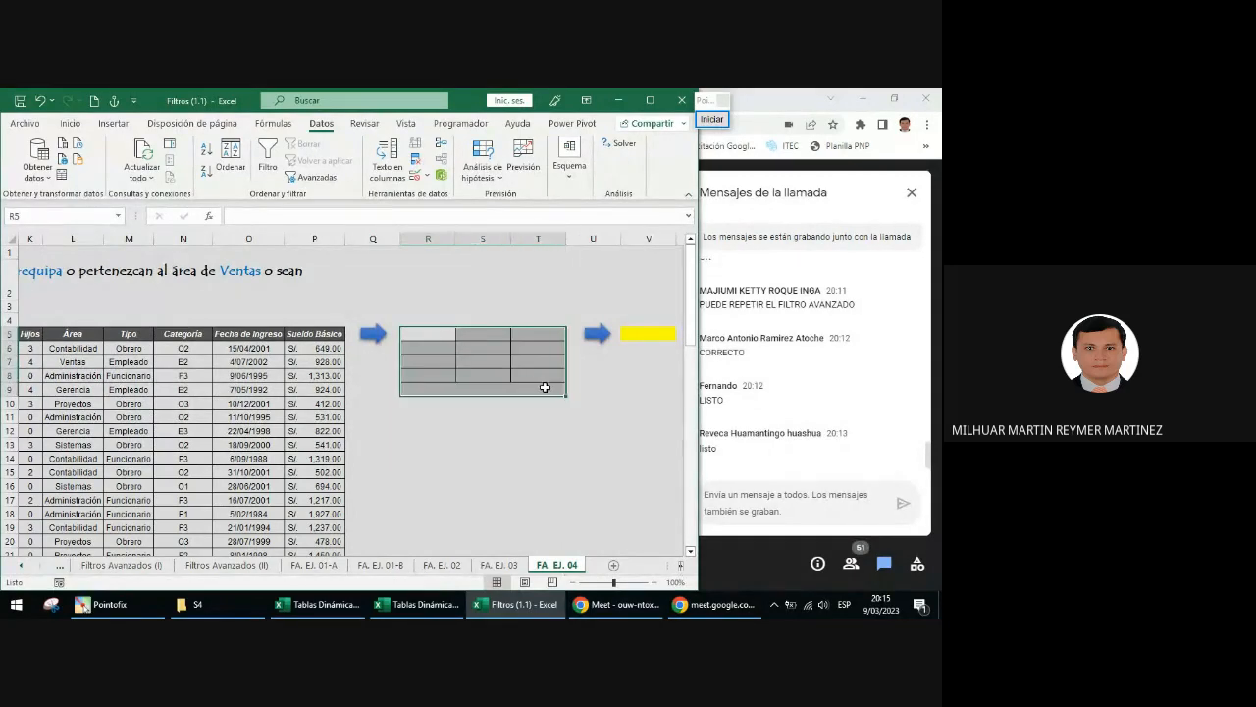
pyautogui.moveTo(428, 334); pyautogui.dragTo(539, 369)
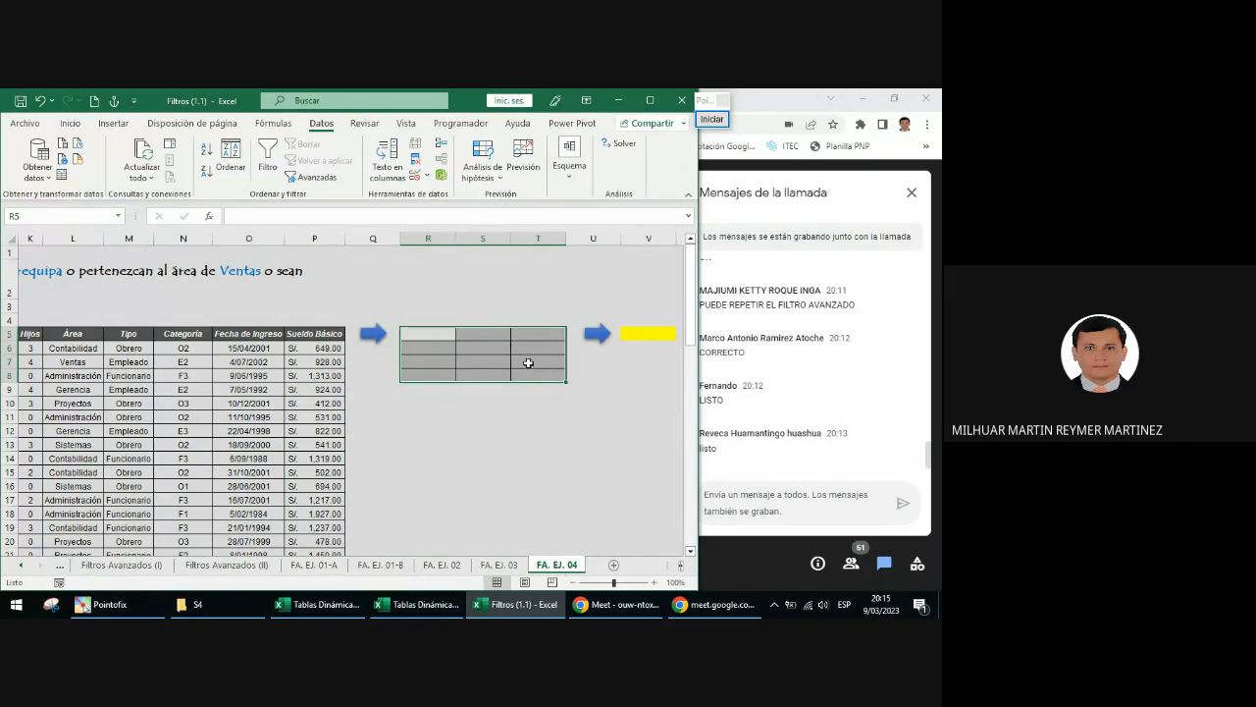
# - Using Pointofix, circle Arequipa in blue, Ventas in red and Funcionarios in orange in the exercise statement, and end the annotation
pyautogui.hscroll(-6, 681, 571)
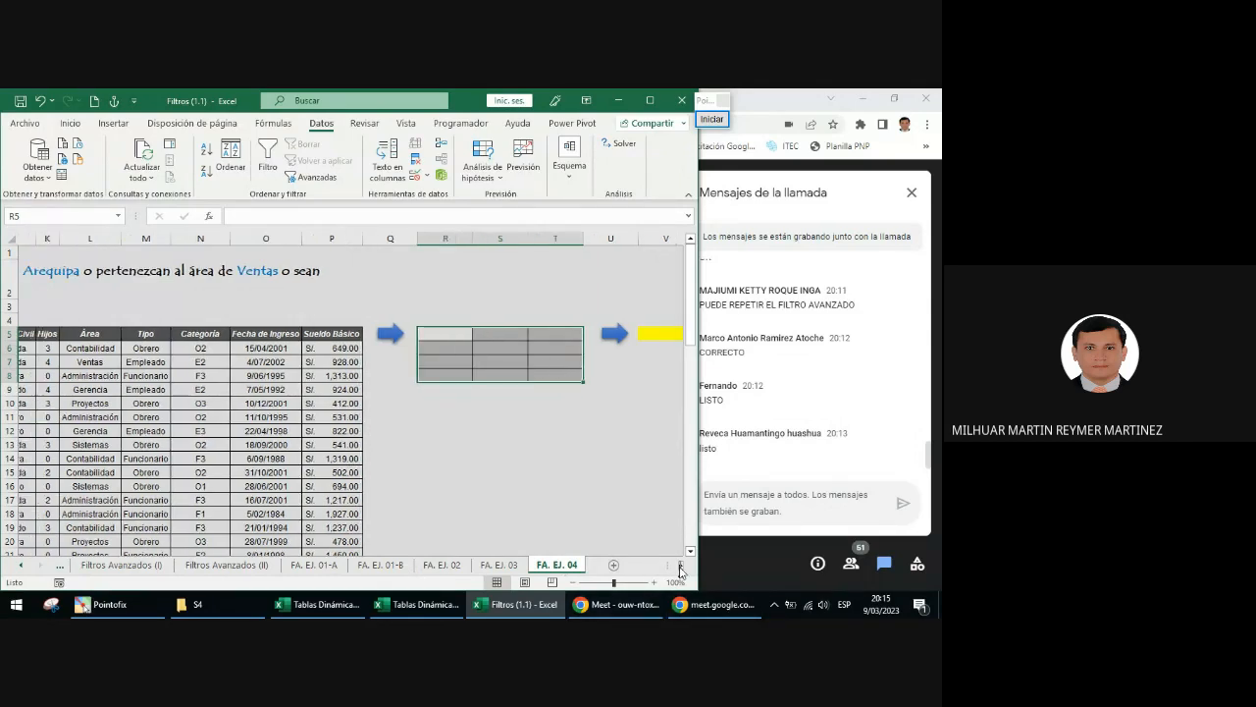
pyautogui.hscroll(-2, 682, 571)
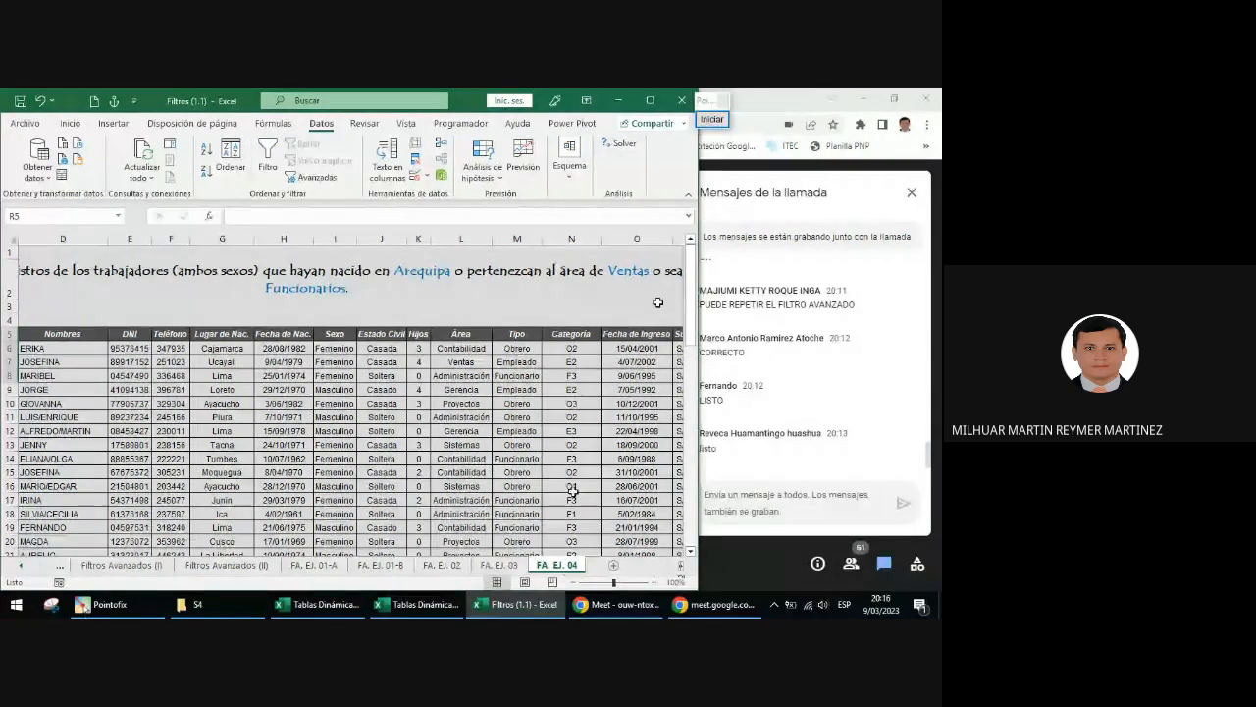
pyautogui.click(683, 565)
pyautogui.click(683, 566)
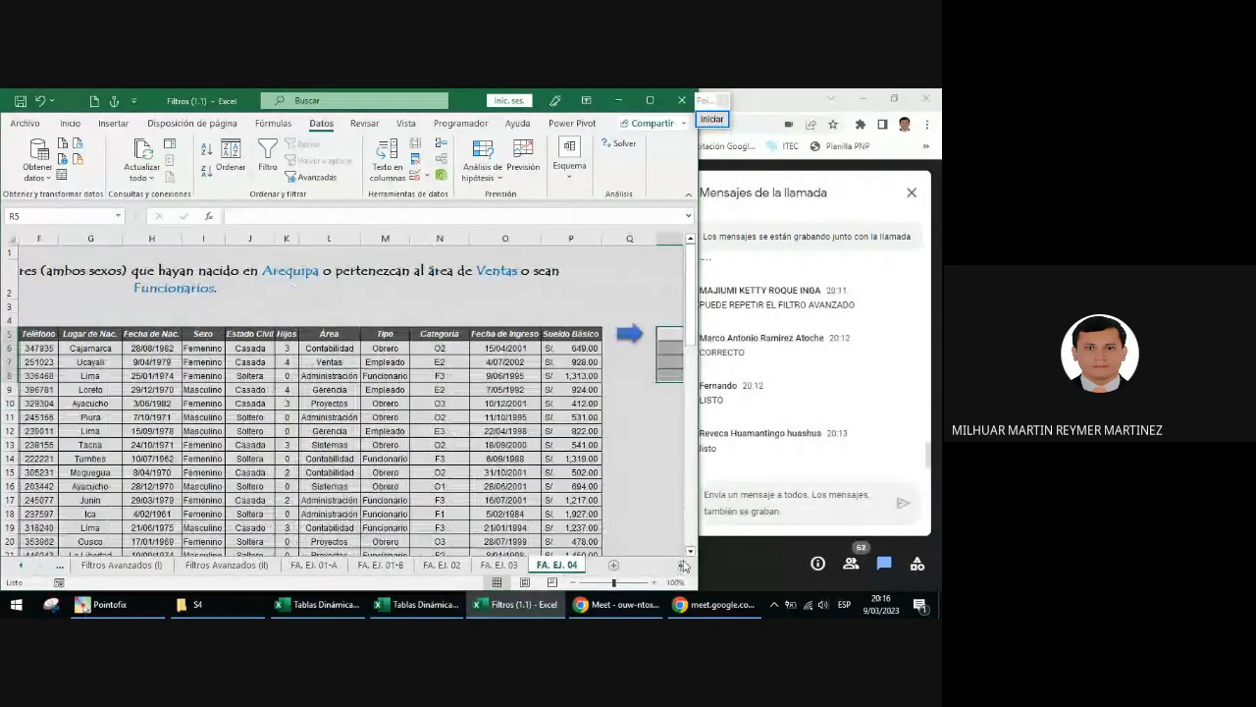
pyautogui.click(719, 119)
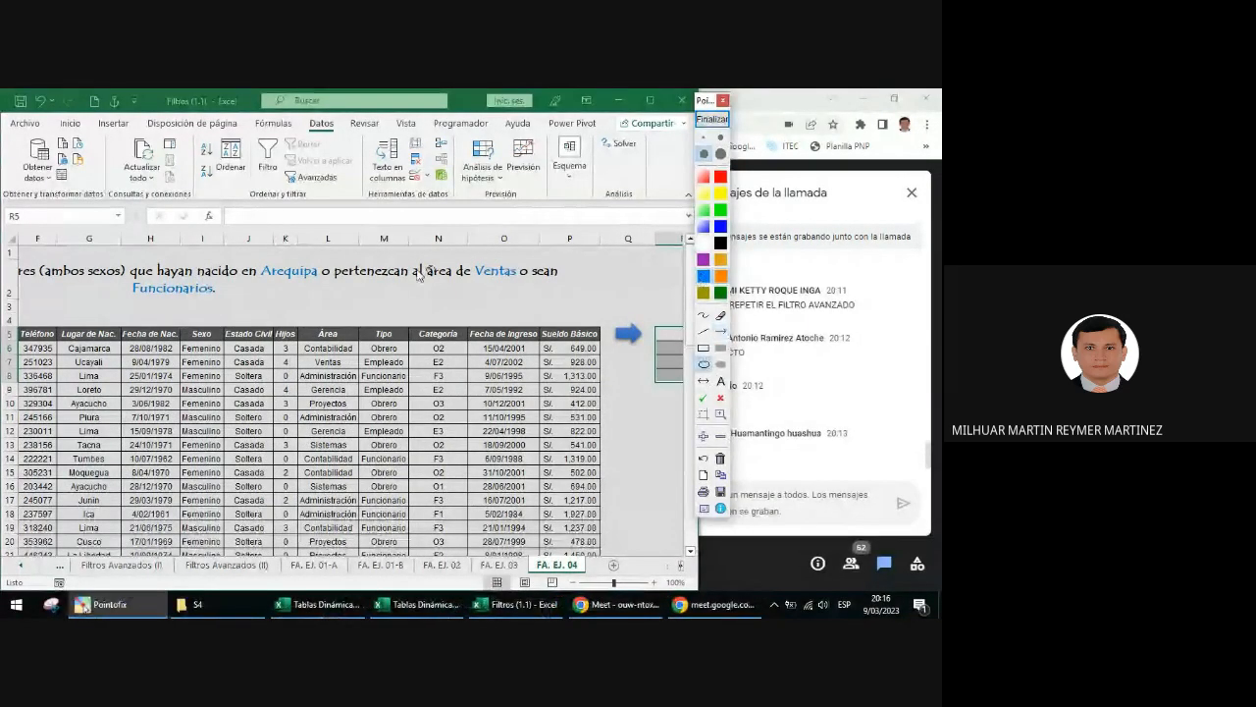
pyautogui.moveTo(244, 253)
pyautogui.mouseDown()
pyautogui.moveTo(301, 292)
pyautogui.moveTo(330, 293)
pyautogui.mouseUp()
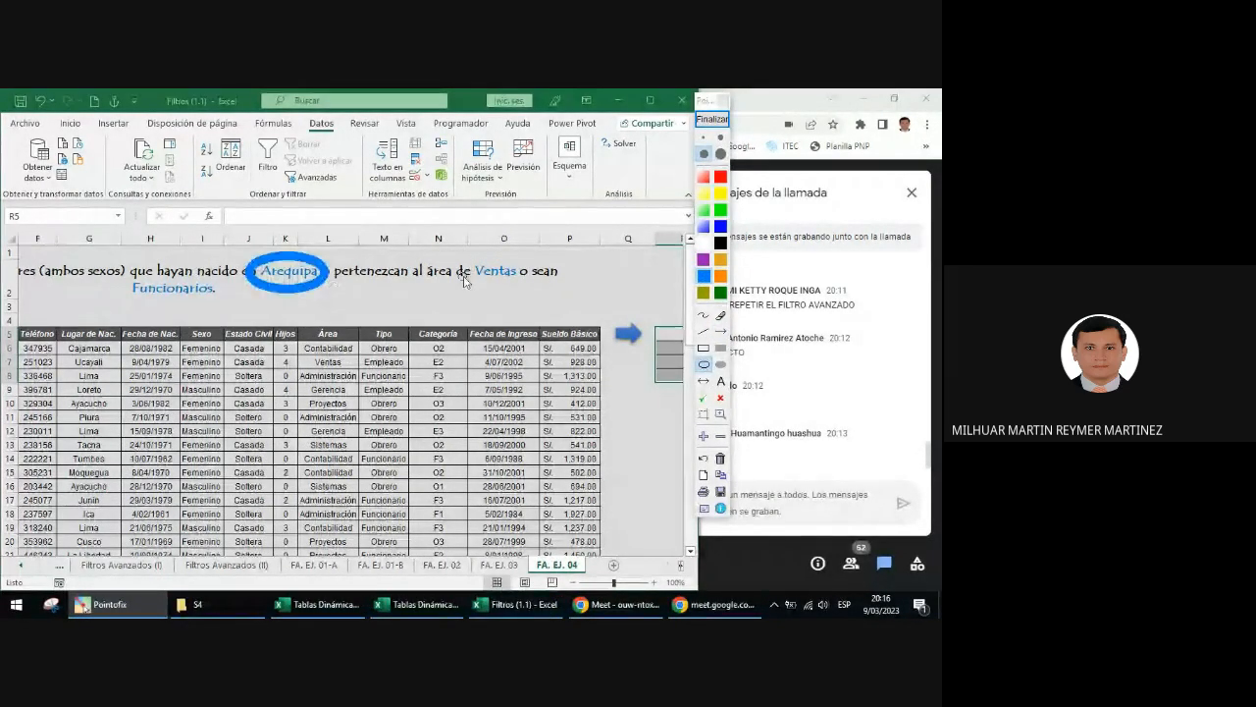
pyautogui.click(720, 177)
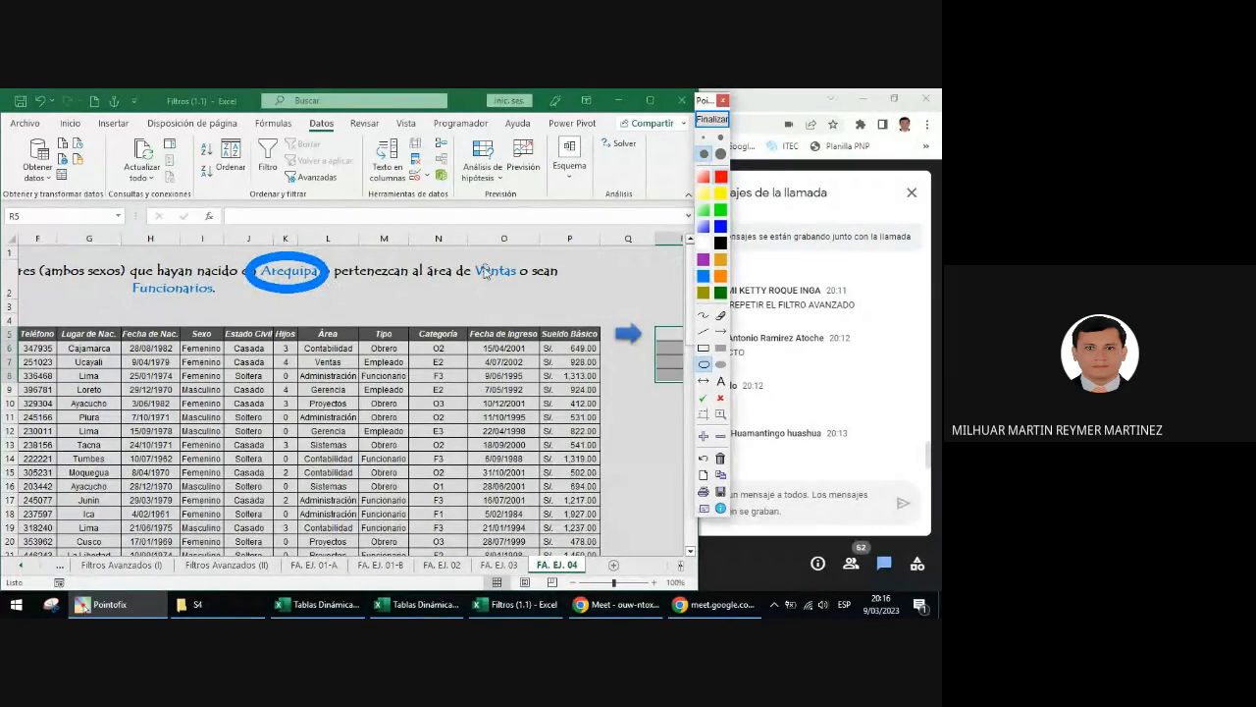
pyautogui.moveTo(460, 250); pyautogui.dragTo(528, 293)
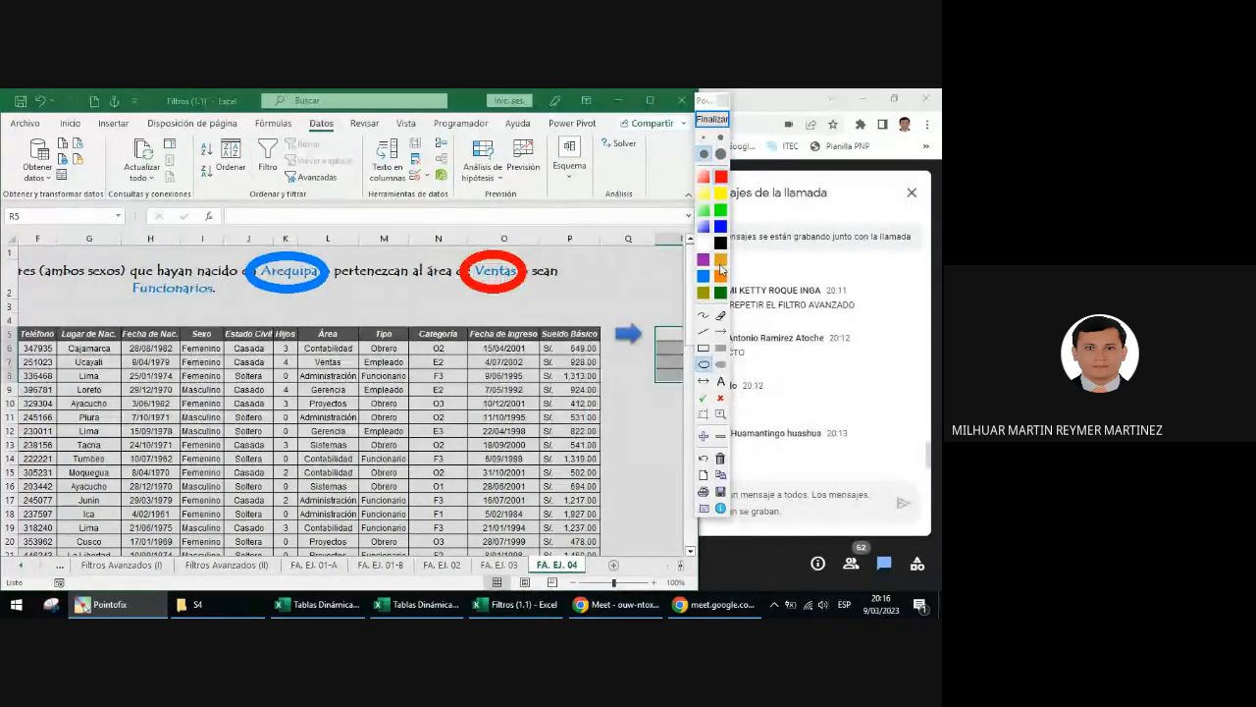
pyautogui.moveTo(125, 275); pyautogui.dragTo(227, 310)
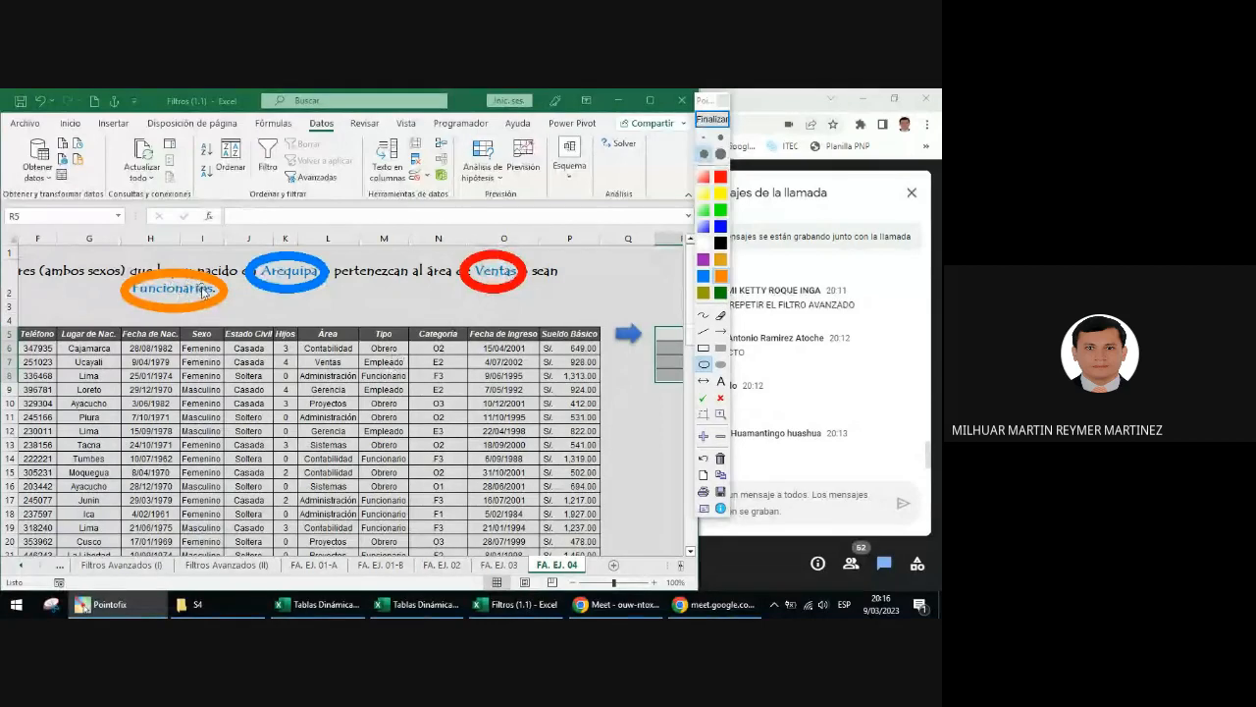
pyautogui.click(711, 119)
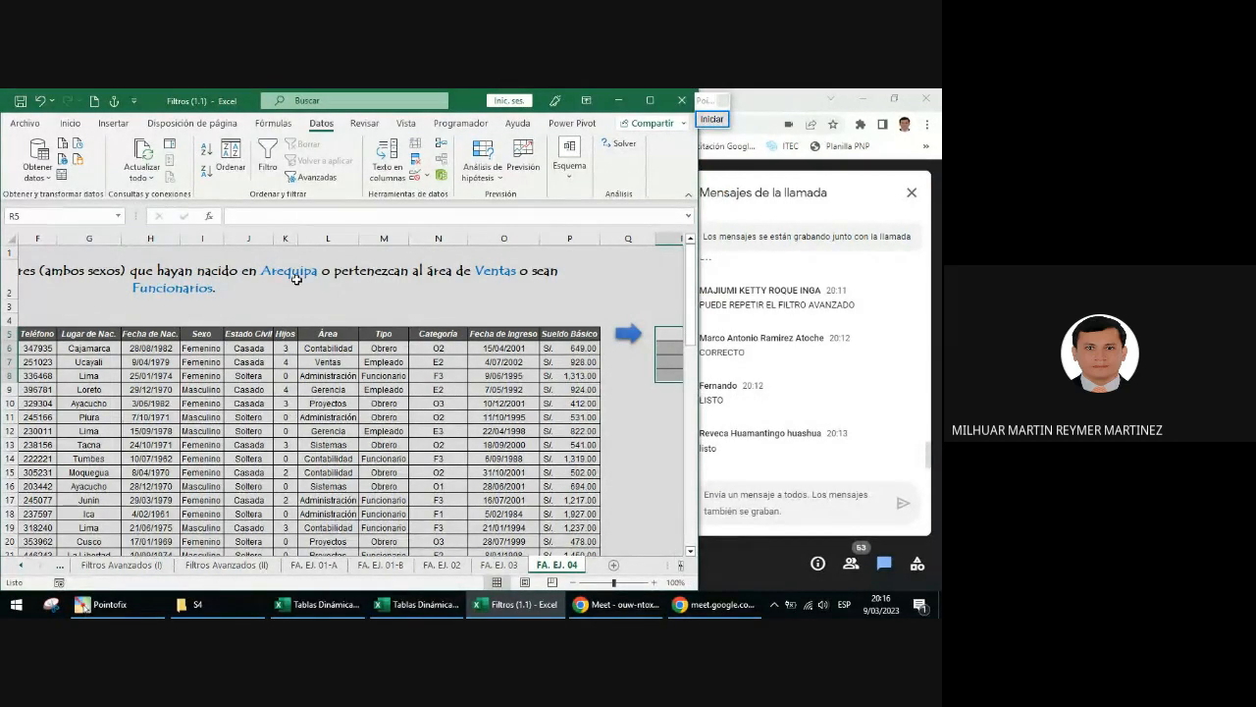
# - Copy the Lugar de Nac. header from the data table into cell R5 of the criteria table
pyautogui.click(98, 335)
pyautogui.hotkey('ctrl', 'c')
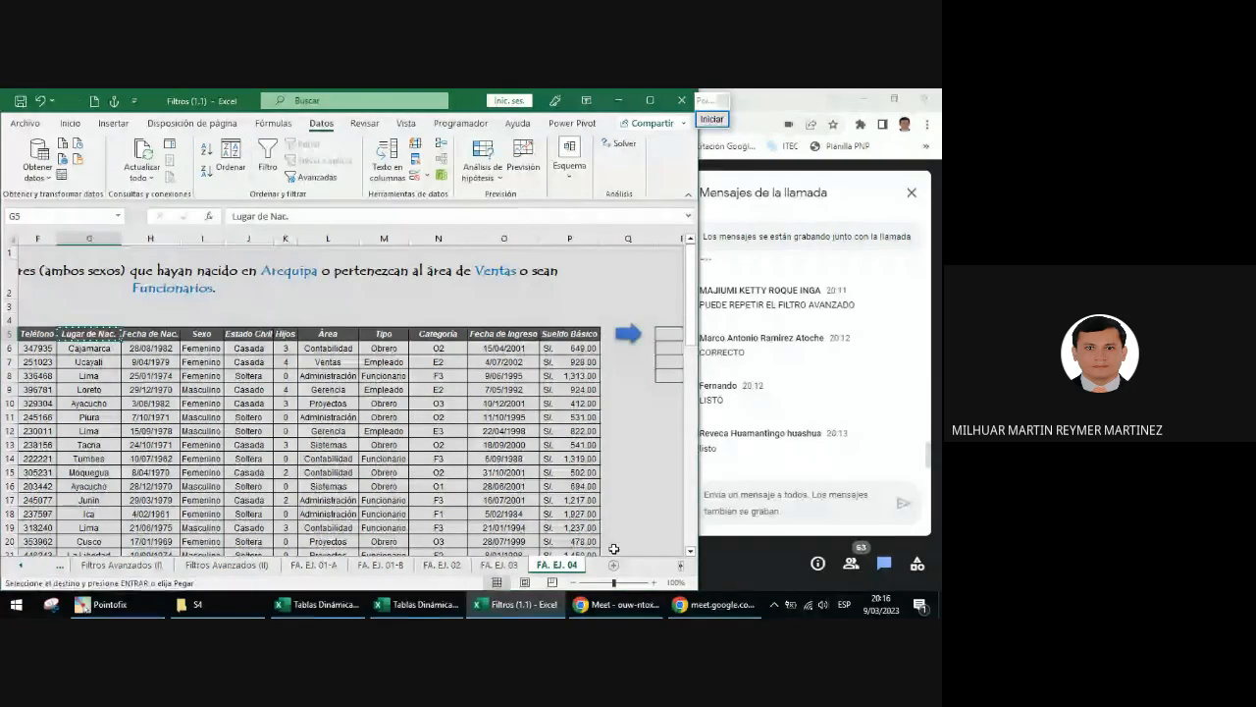
pyautogui.click(684, 566)
pyautogui.click(644, 334)
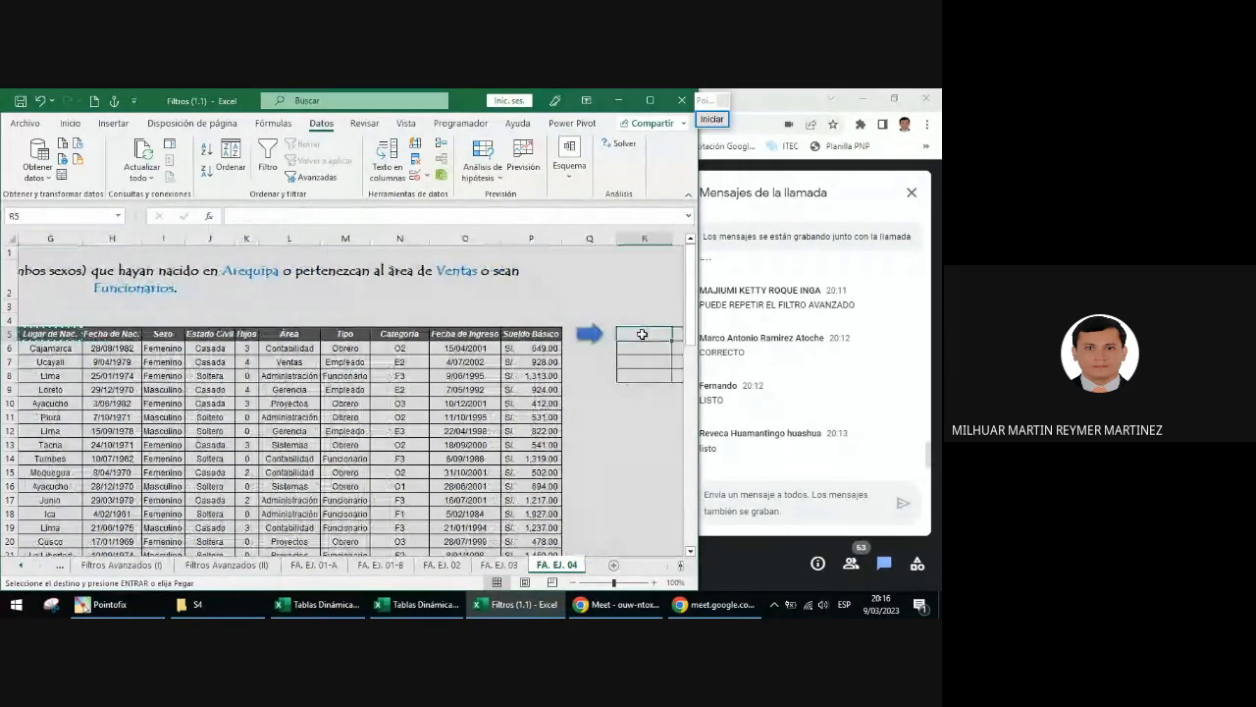
pyautogui.hotkey('ctrl', 'v')
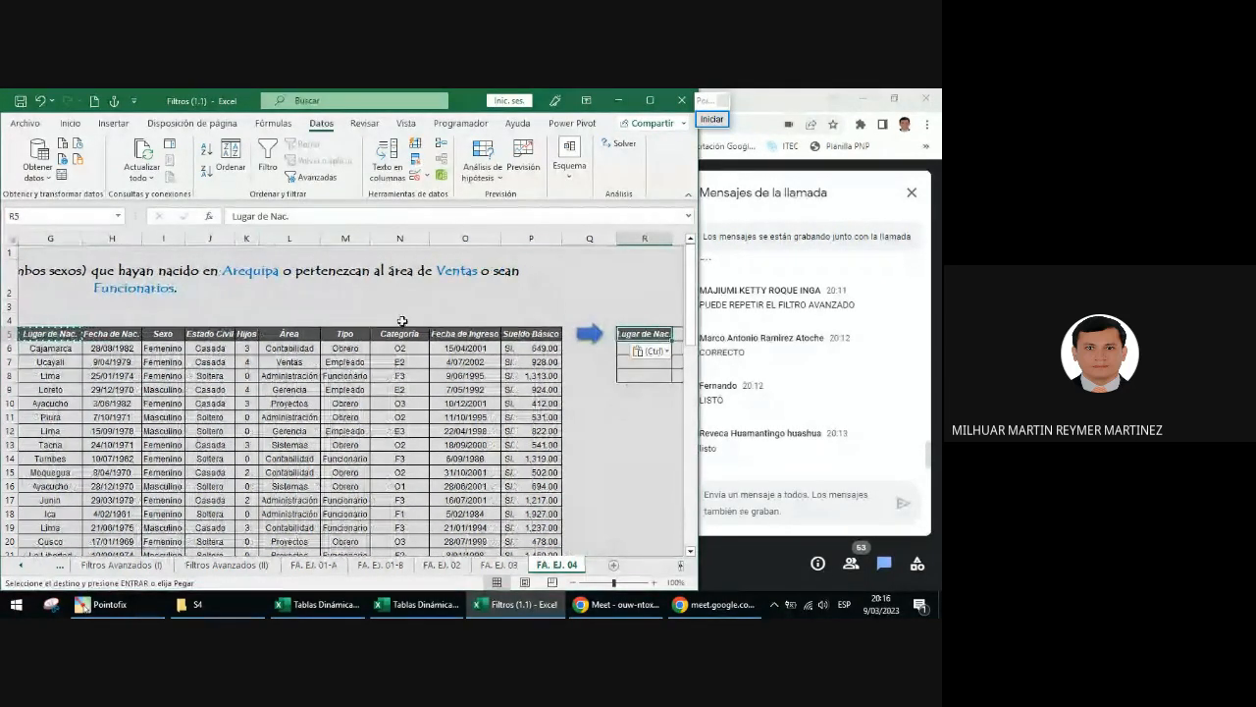
# - Copy the Área header from the data table into cell S5 of the criteria table
pyautogui.click(295, 338)
pyautogui.hotkey('ctrl', 'c')
pyautogui.click(677, 334)
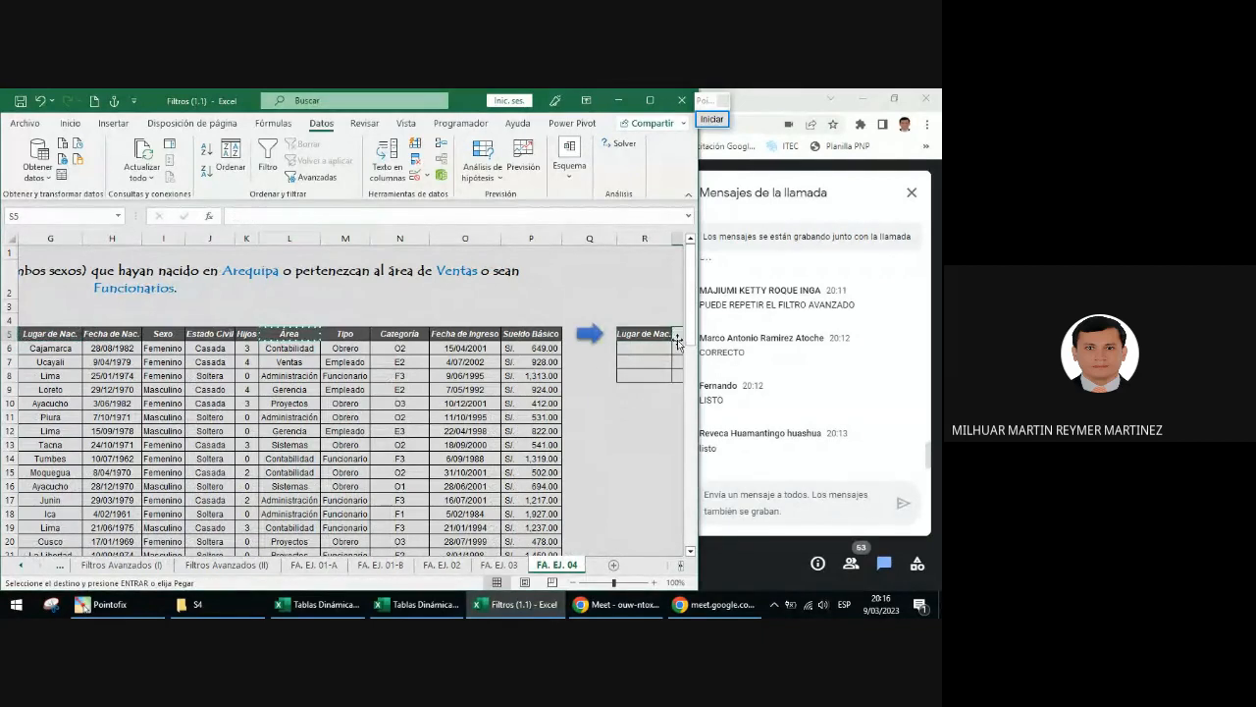
pyautogui.hotkey('ctrl', 'v')
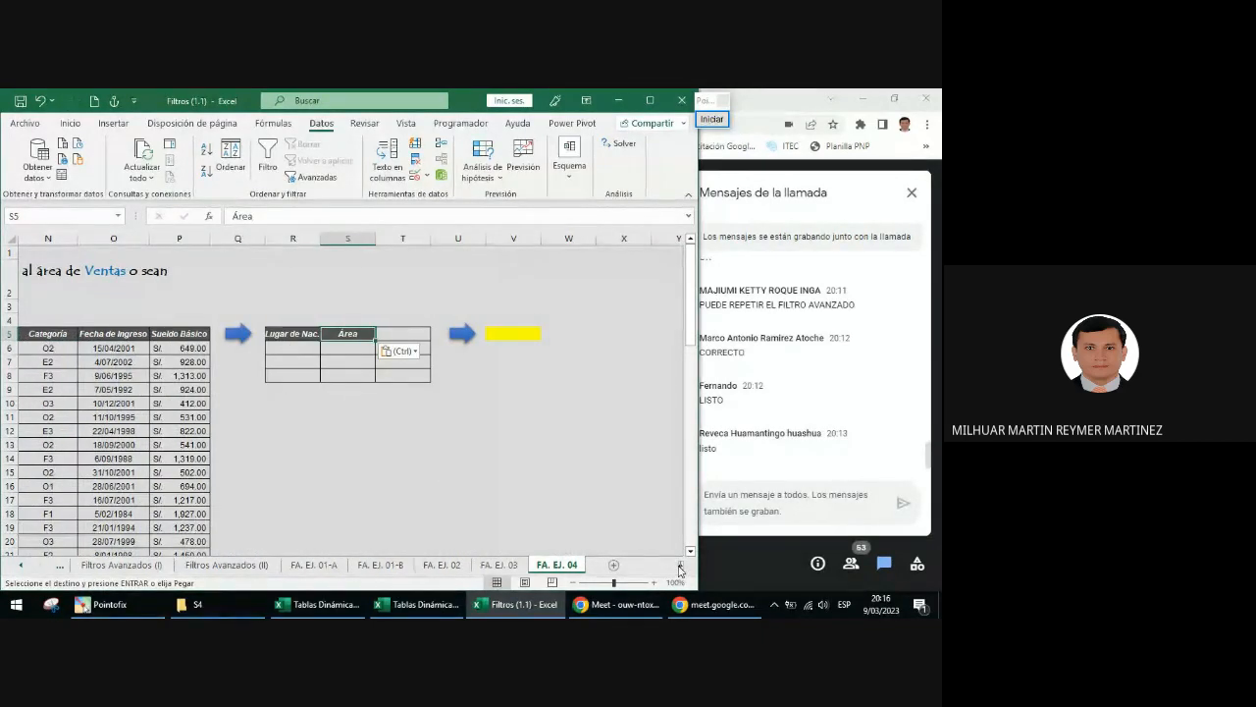
# - Copy the Tipo header from the data table into cell T5 of the criteria table
pyautogui.hscroll(-5, 680, 569)
pyautogui.hscroll(-2, 680, 569)
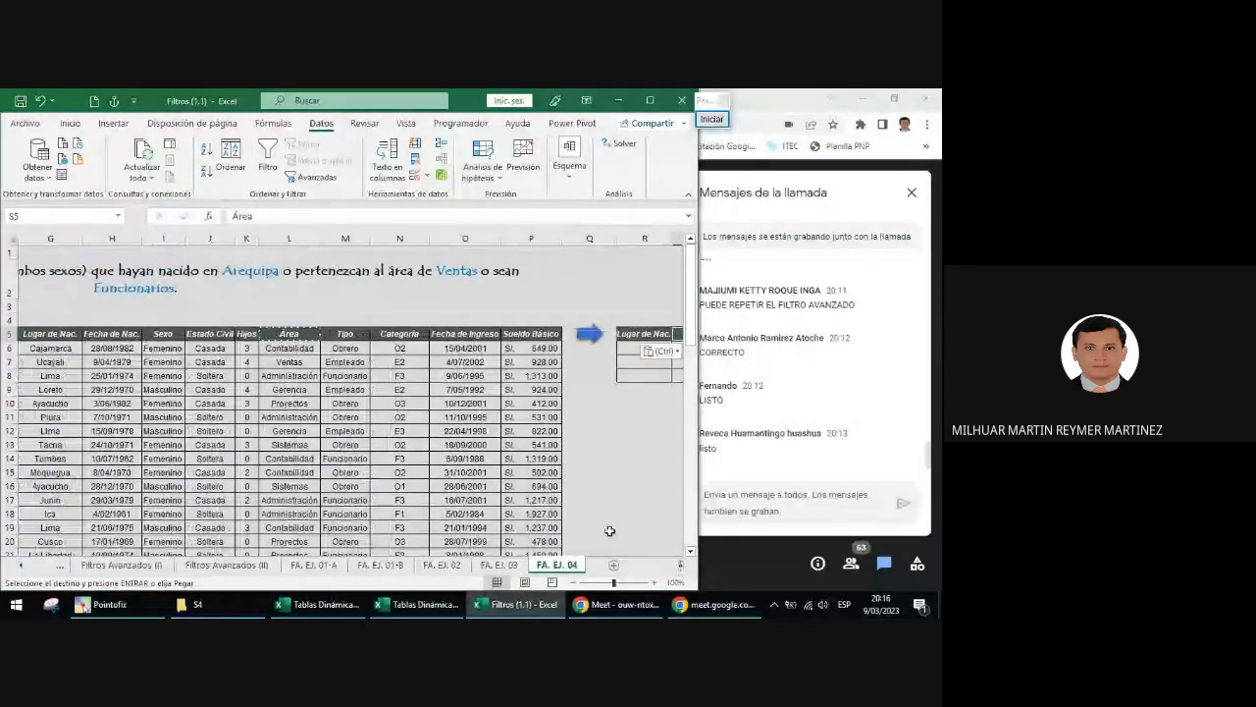
pyautogui.click(344, 334)
pyautogui.hotkey('ctrl', 'c')
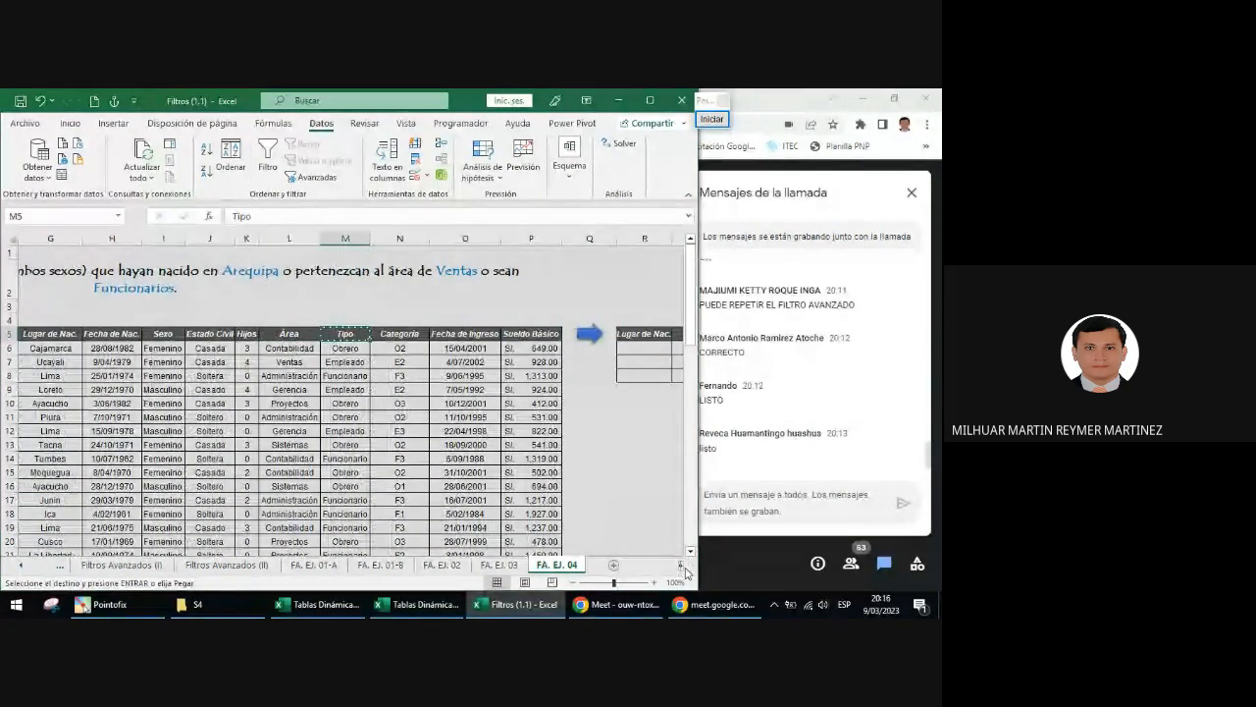
pyautogui.hscroll(2, 682, 569)
pyautogui.hscroll(1, 682, 569)
pyautogui.click(588, 333)
pyautogui.hotkey('ctrl', 'v')
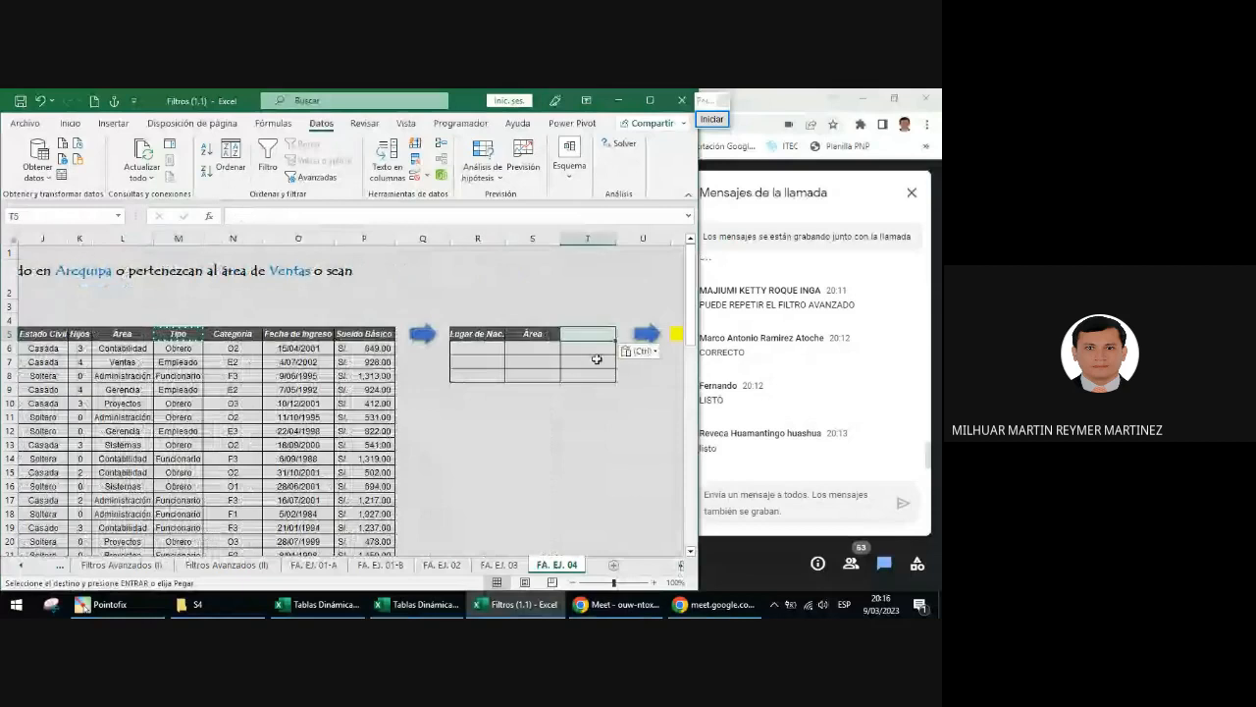
pyautogui.click(553, 371)
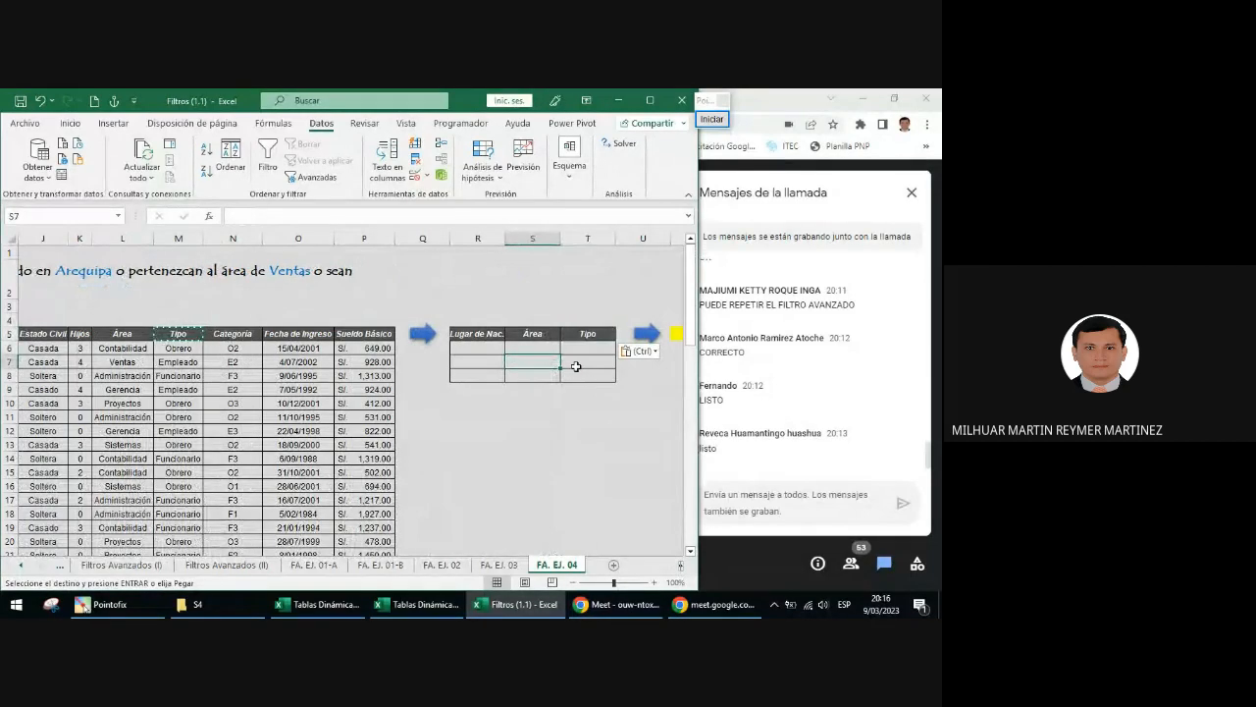
pyautogui.press('Escape')
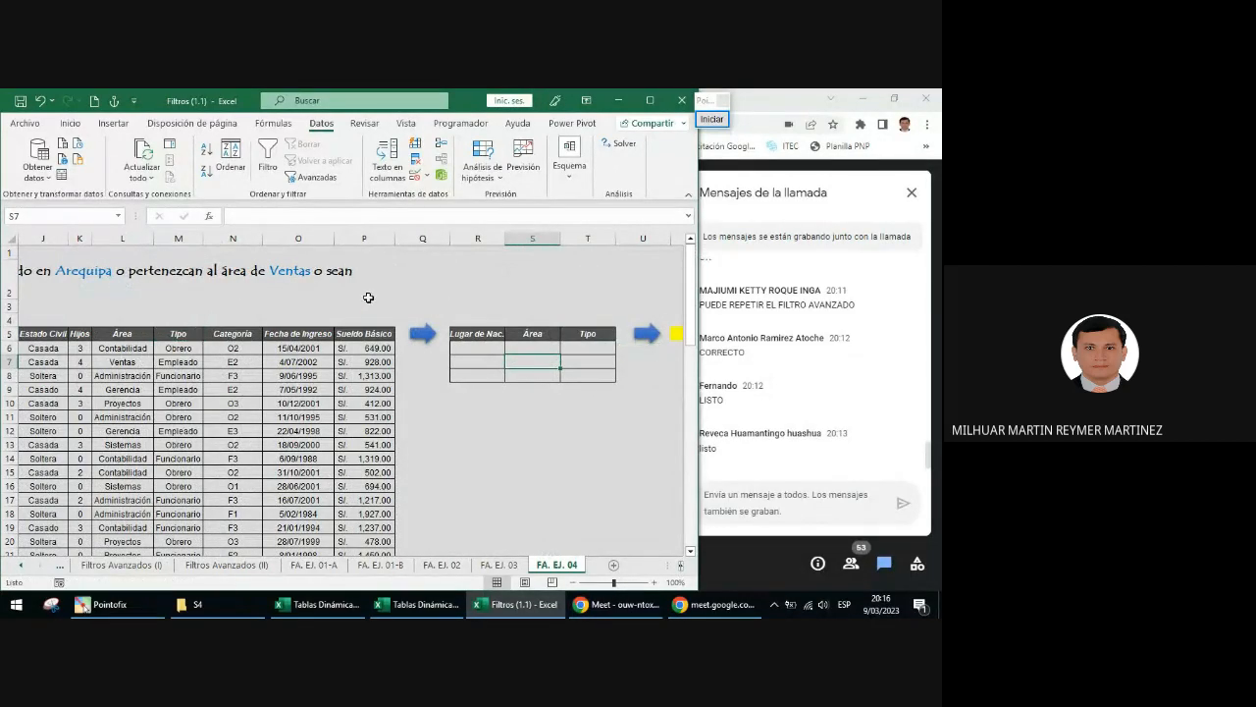
# - Using Pointofix, draw two orange arrows pointing to the "o" connectors after Arequipa and Ventas in the exercise statement, and end the annotation
pyautogui.press('F9')
pyautogui.click(722, 332)
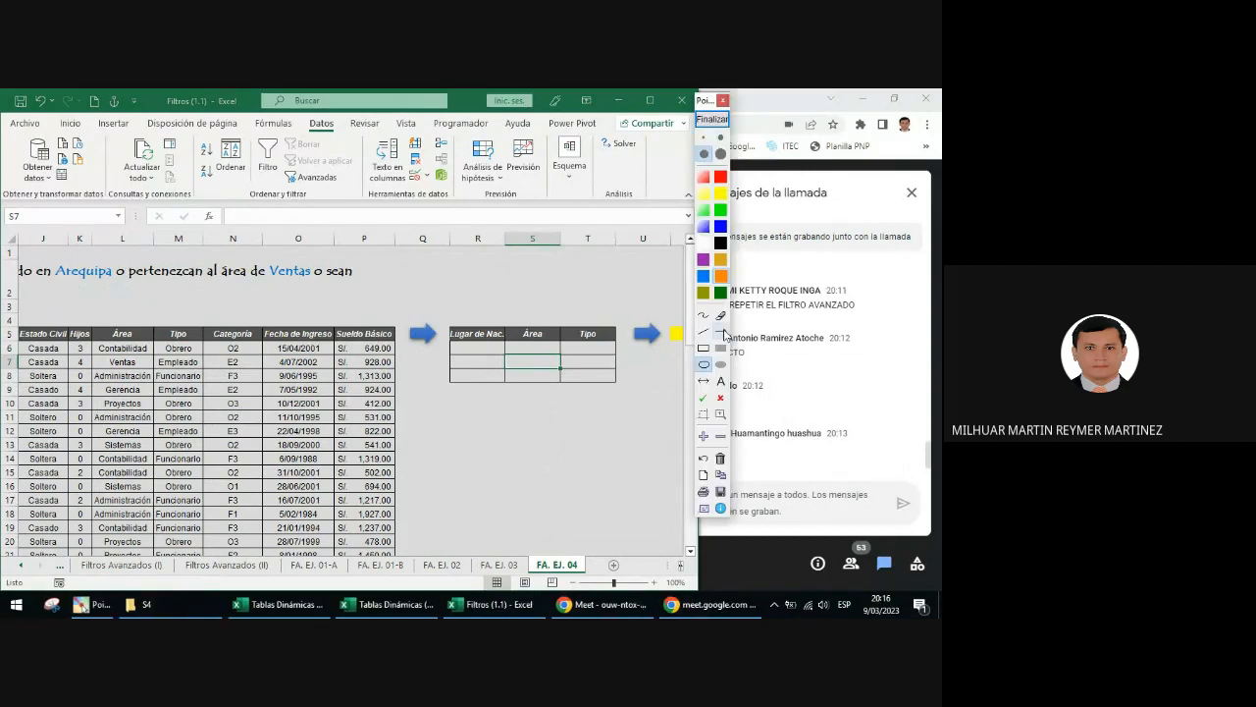
pyautogui.moveTo(196, 332); pyautogui.dragTo(125, 281)
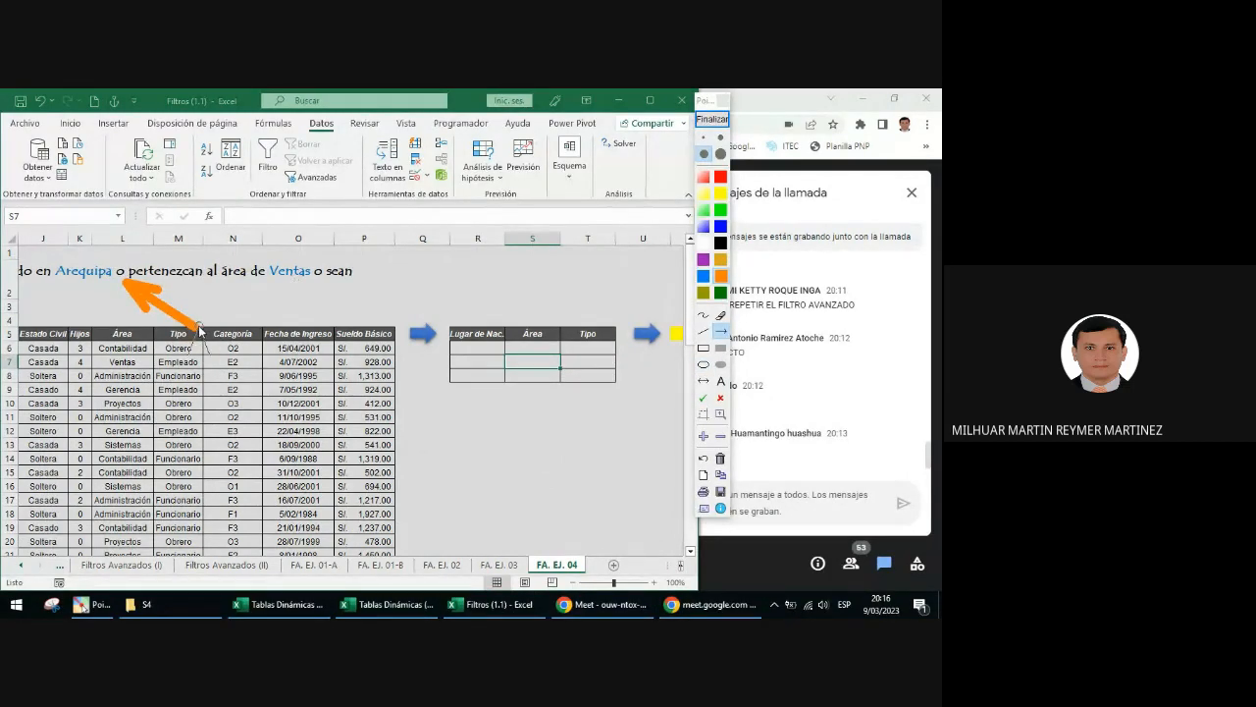
pyautogui.moveTo(199, 327); pyautogui.dragTo(320, 279)
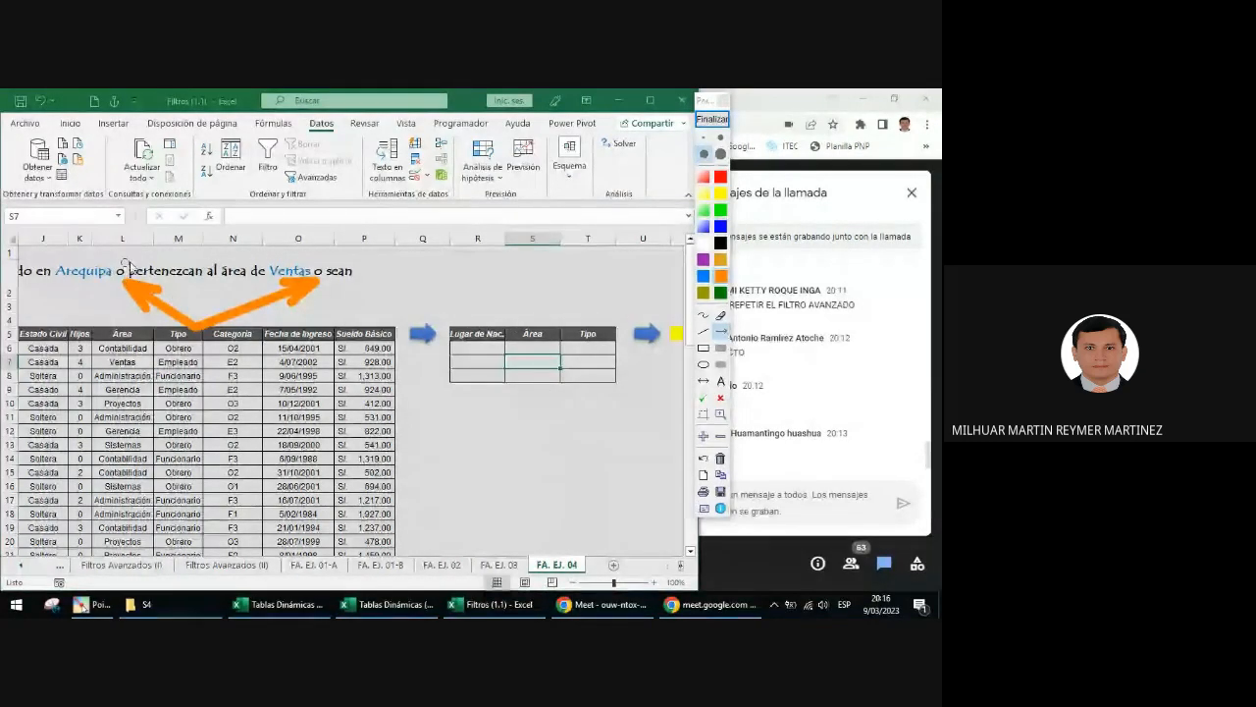
pyautogui.click(713, 119)
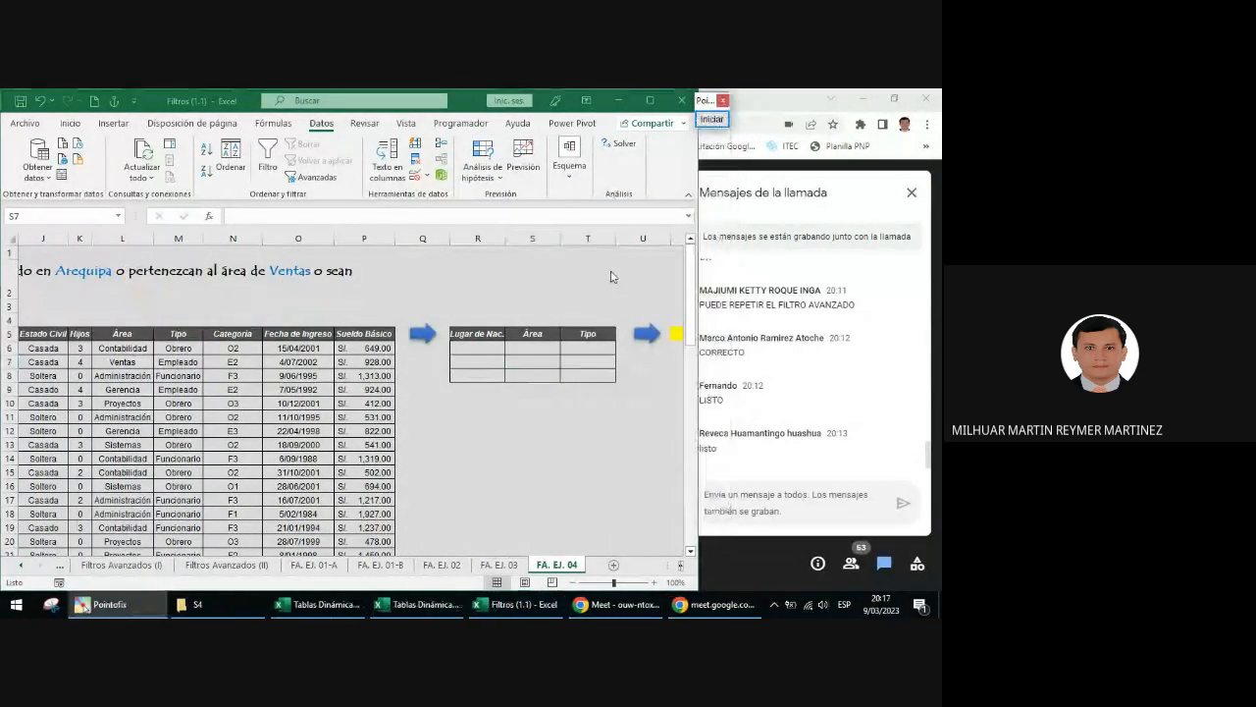
# - Using Pointofix, write a blue "o" beside the criteria table and end the annotation
pyautogui.click(726, 117)
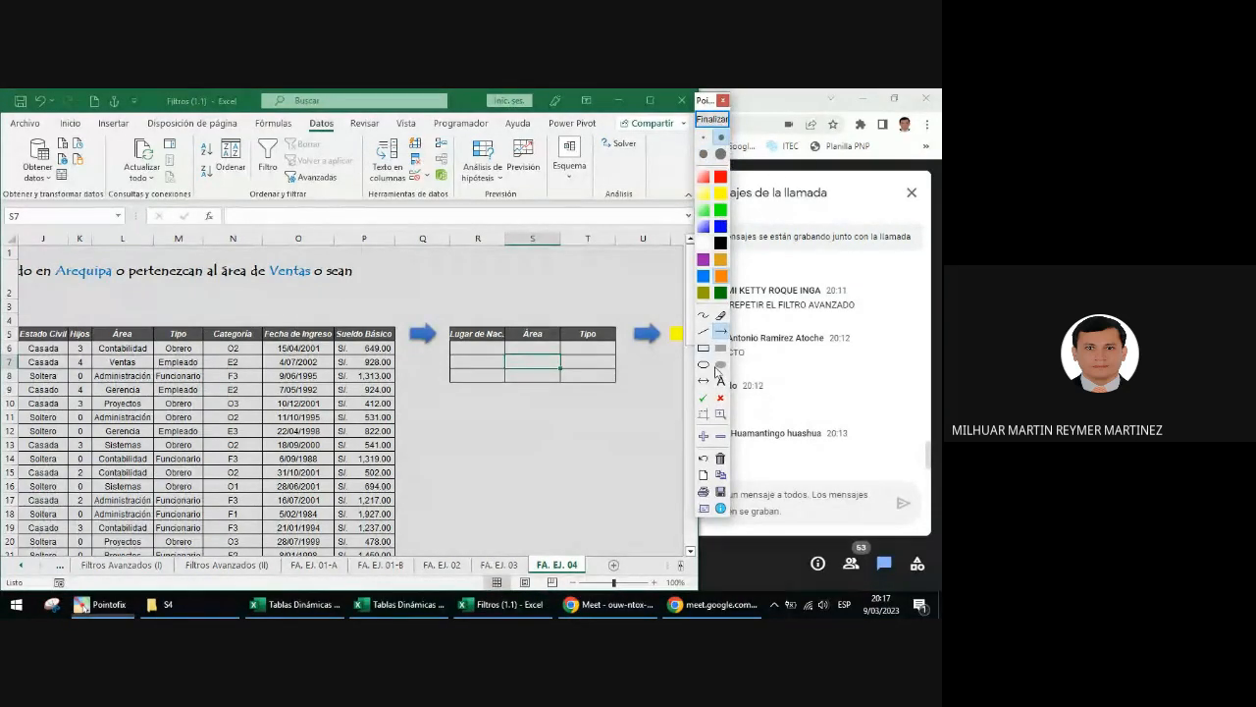
pyautogui.click(720, 381)
pyautogui.click(703, 276)
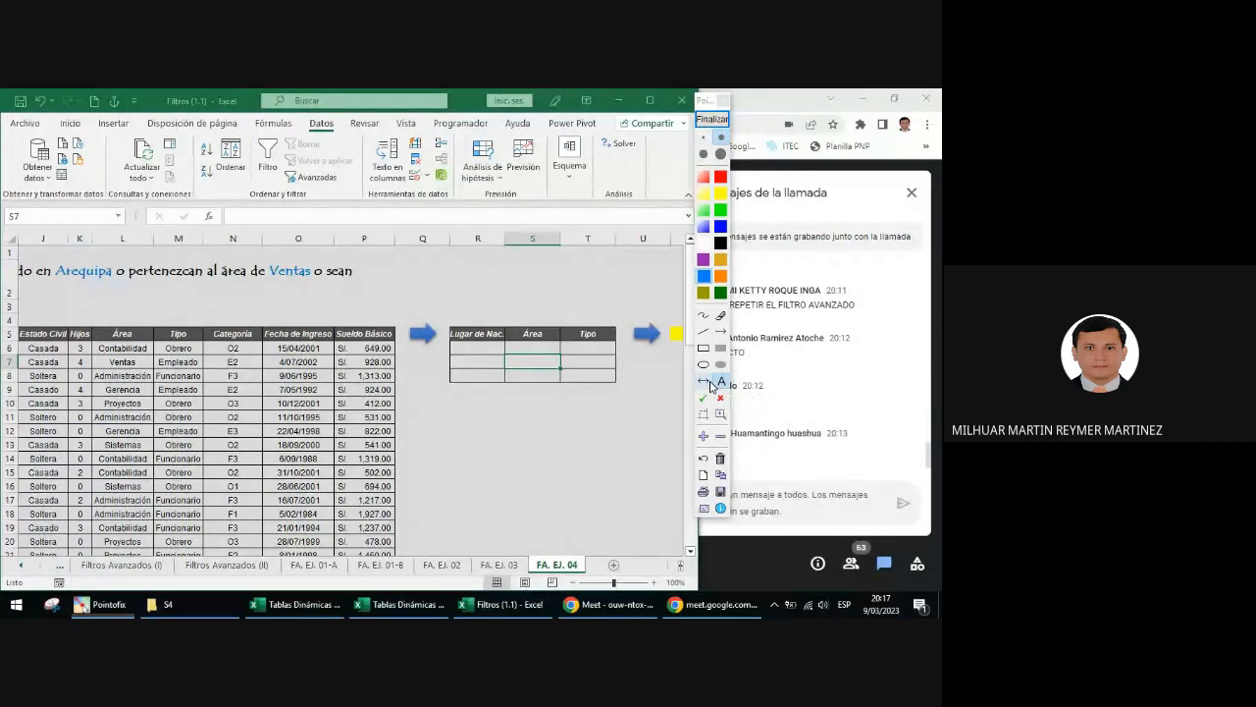
pyautogui.click(623, 367)
pyautogui.write('o')
pyautogui.press('Return')
pyautogui.click(712, 118)
# - Enter Arequipa in R6, Ventas in S6 and Funcionario in T6 on the same row of the criteria table
pyautogui.click(482, 347)
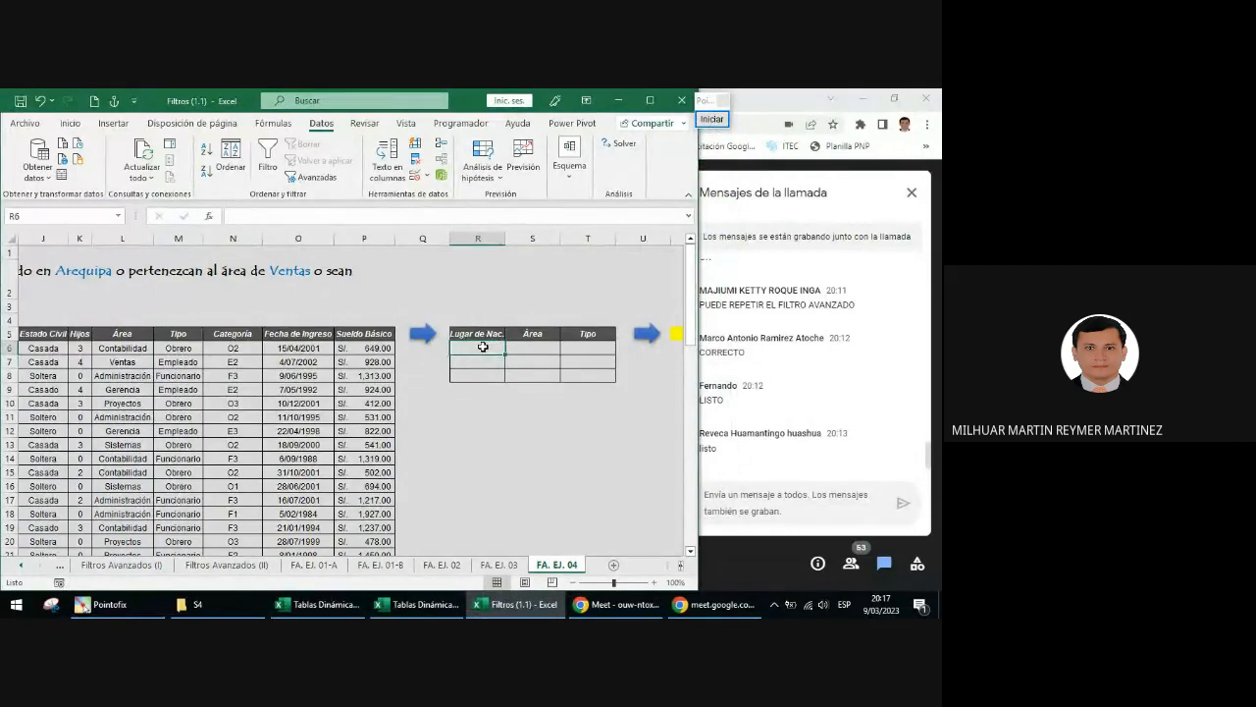
pyautogui.write('Arequipa')
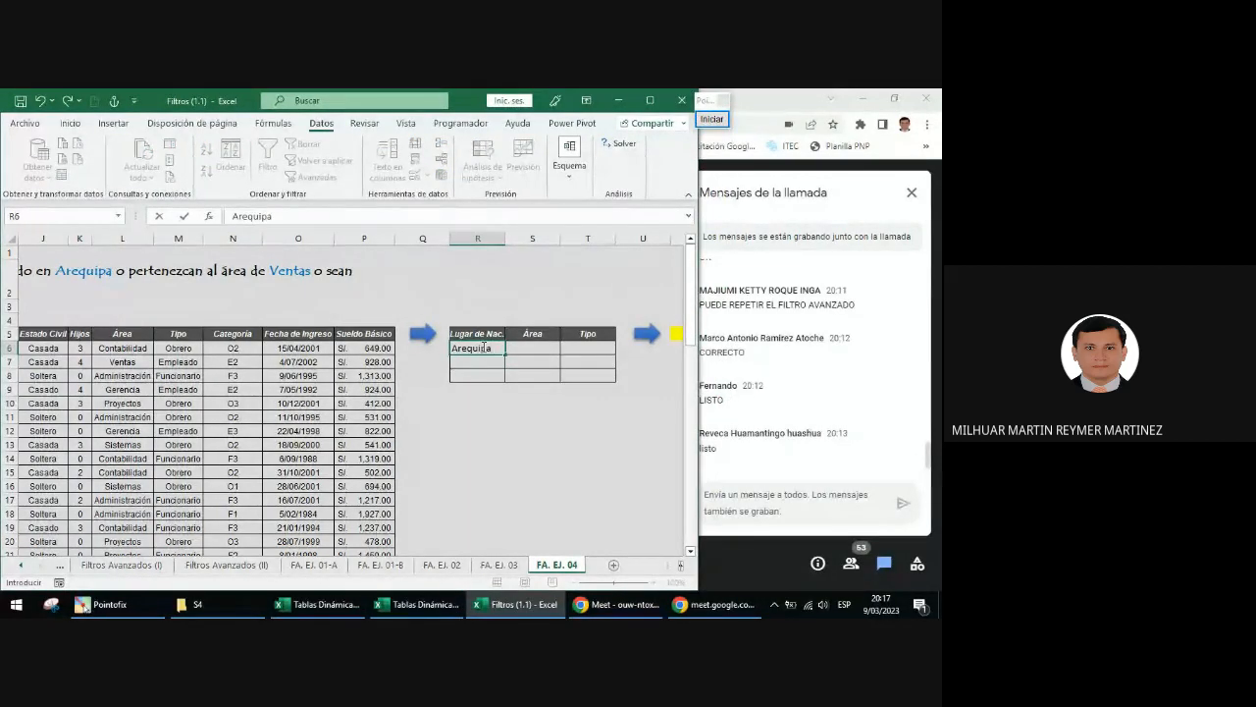
pyautogui.press('Tab')
pyautogui.write('VEn')
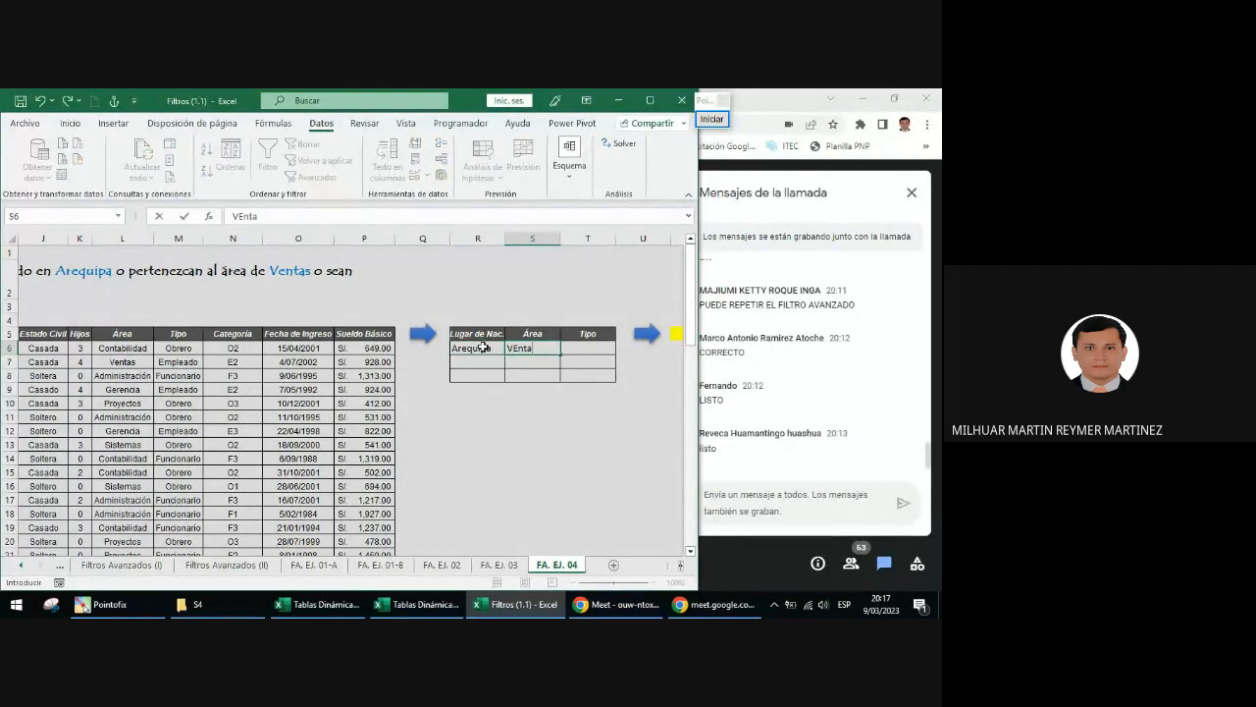
pyautogui.write('ntas')
pyautogui.press('Tab')
pyautogui.write('Fu')
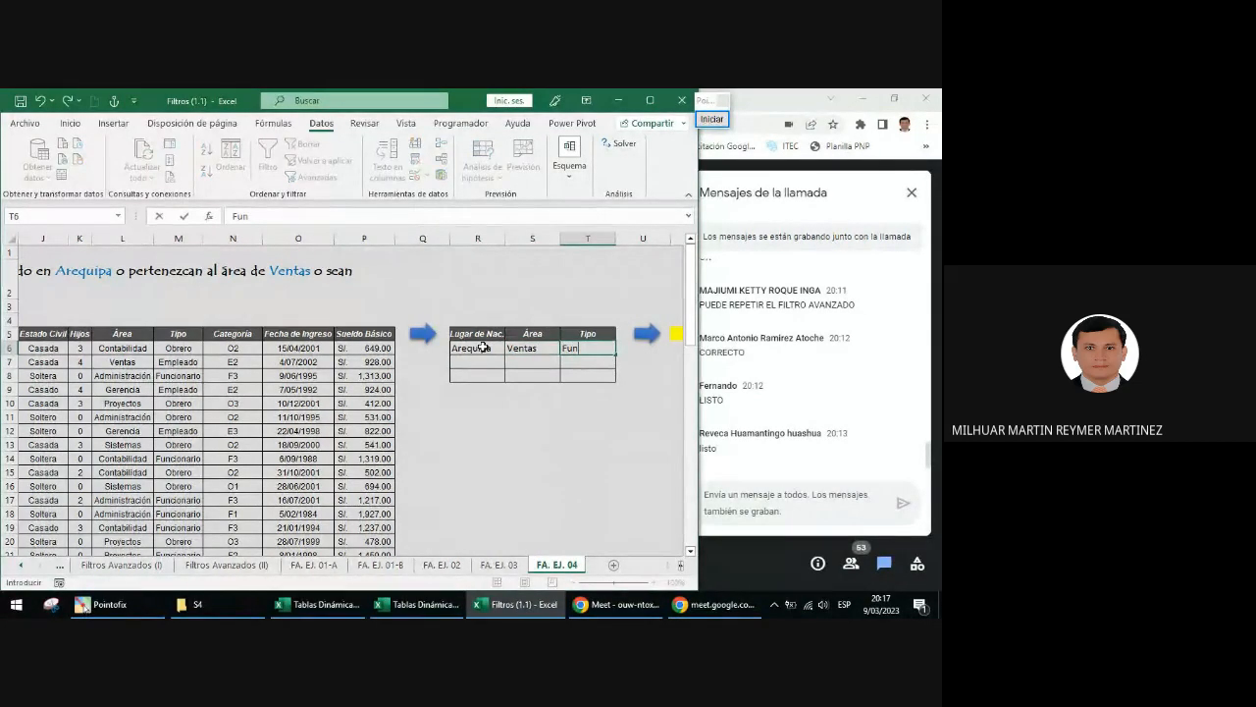
pyautogui.write('ncionario')
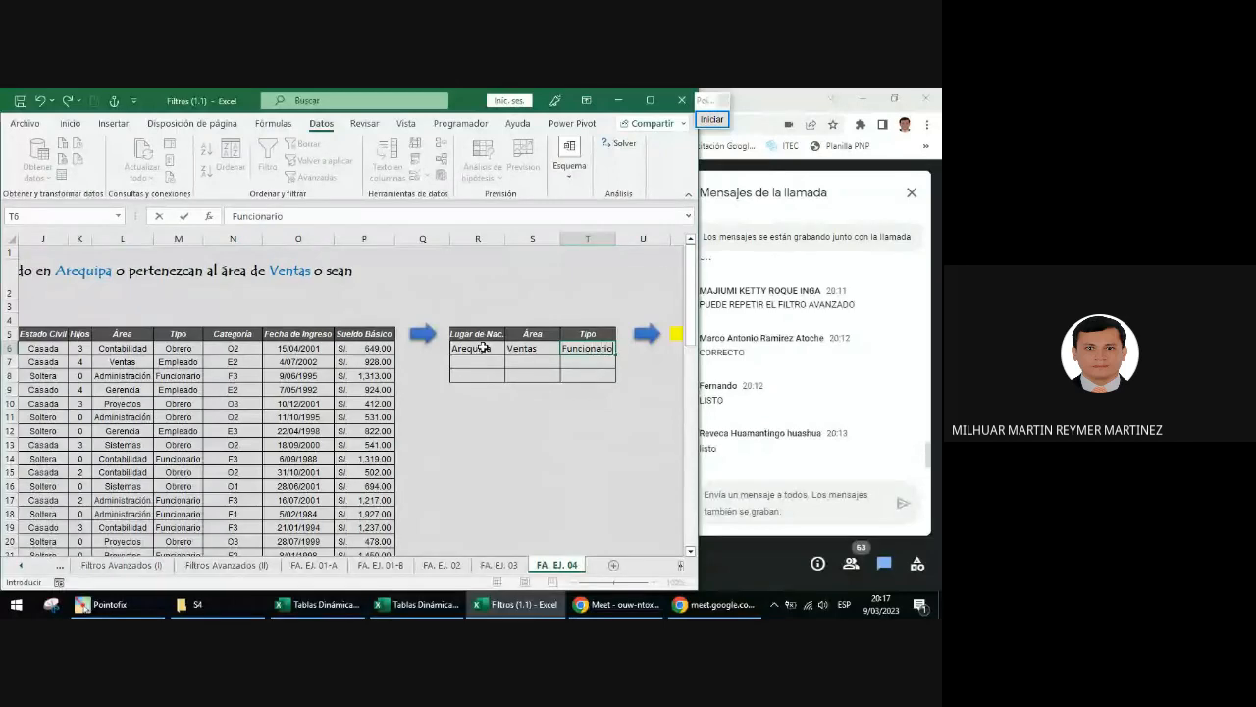
pyautogui.press('Return')
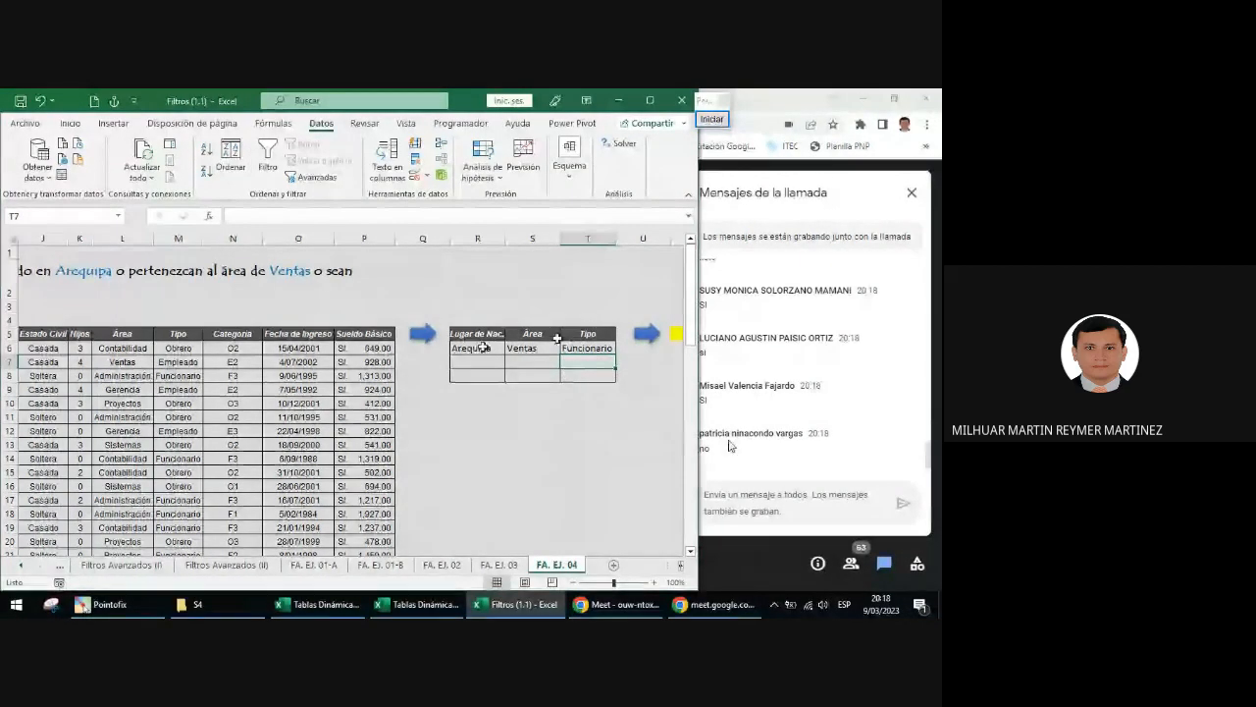
# - Using Pointofix, mark criteria row 6 with a red cross, add a "y" above a purple arrow below the table, and end the annotation
pyautogui.moveTo(481, 348); pyautogui.dragTo(588, 347)
pyautogui.click(716, 119)
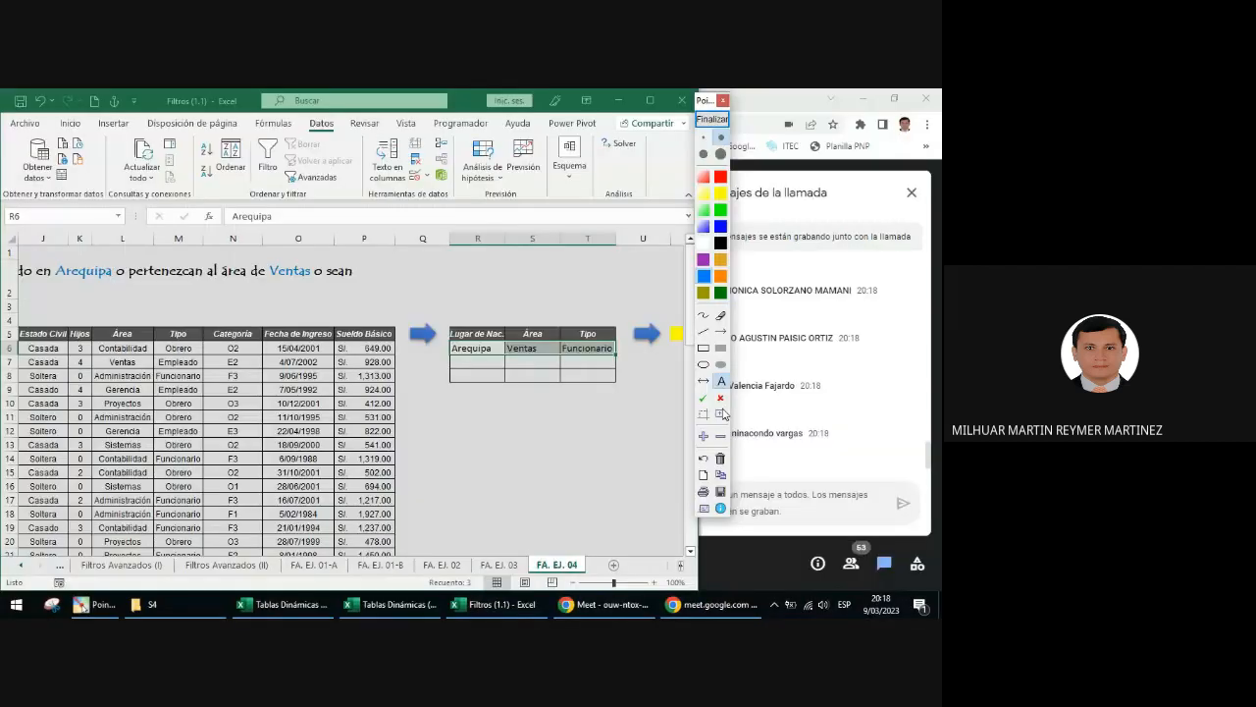
pyautogui.click(720, 397)
pyautogui.click(439, 350)
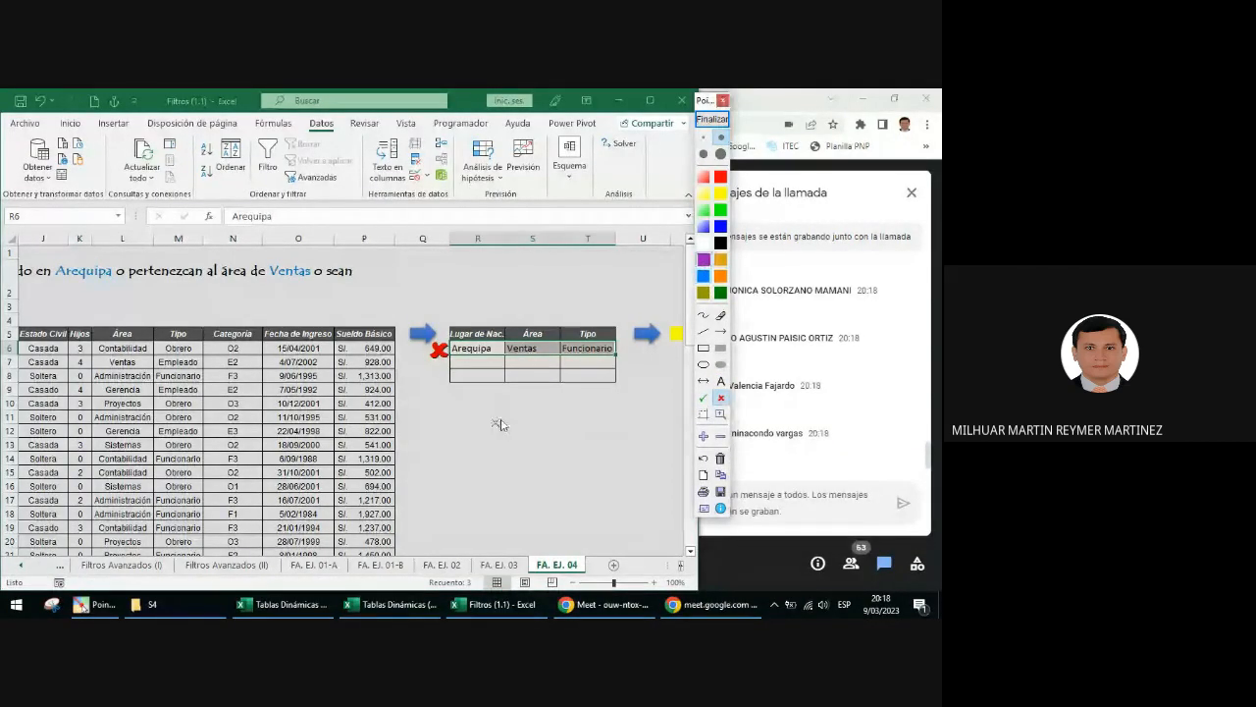
pyautogui.click(720, 381)
pyautogui.click(524, 412)
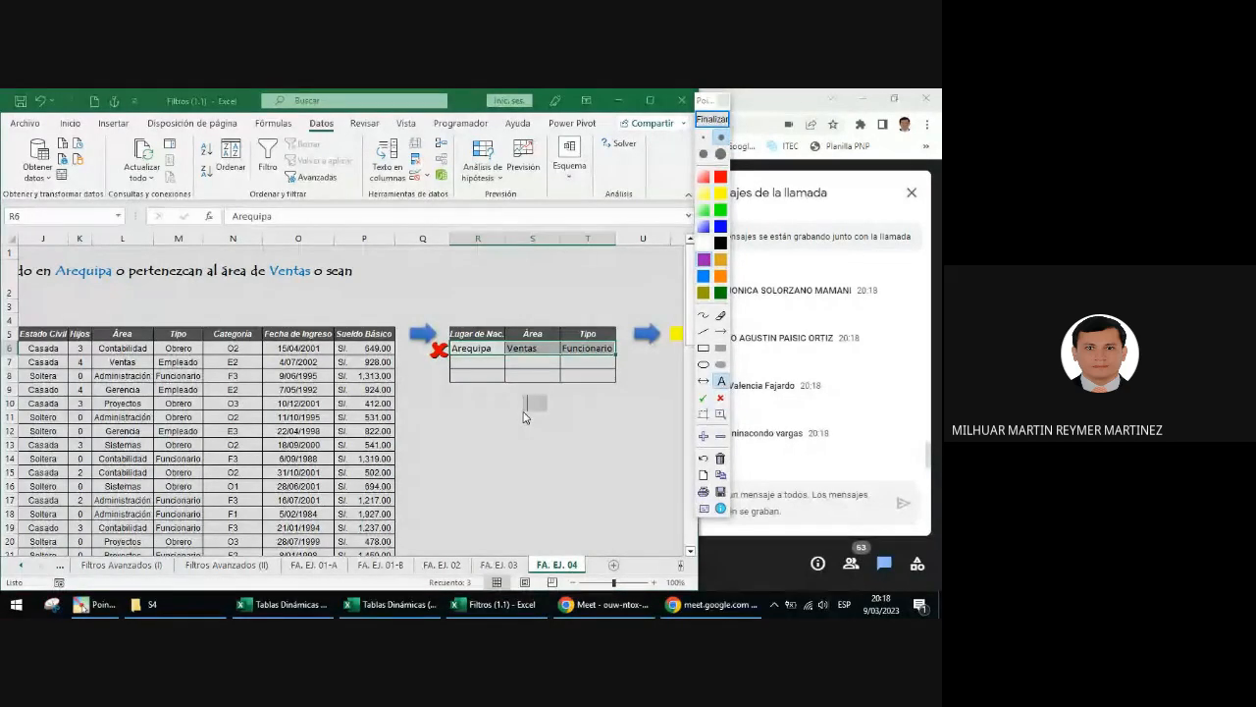
pyautogui.write('y')
pyautogui.press('Return')
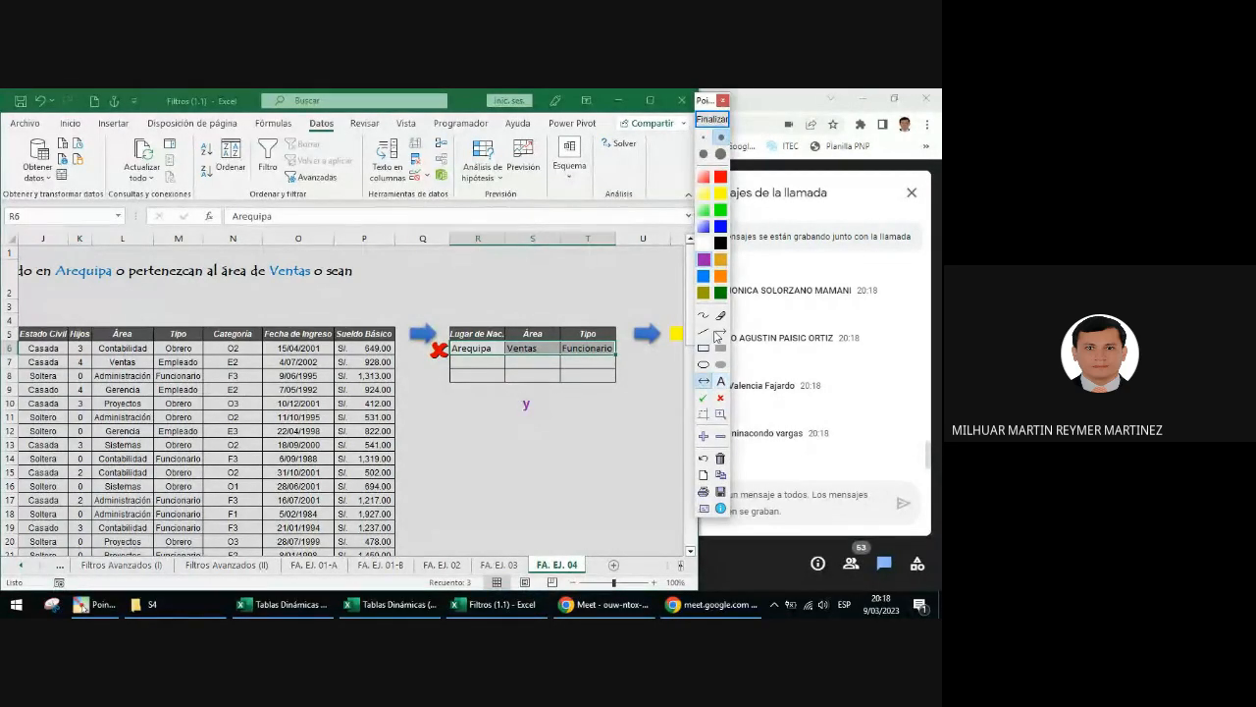
pyautogui.moveTo(457, 422); pyautogui.dragTo(616, 423)
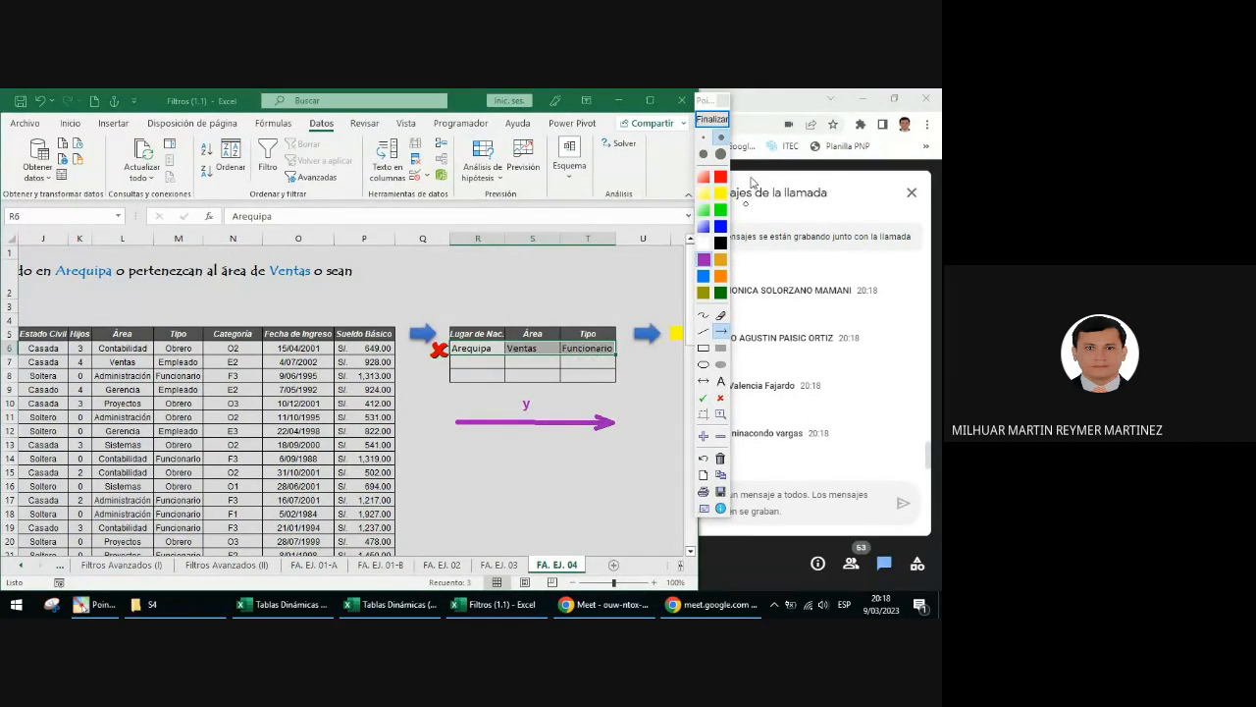
pyautogui.click(712, 119)
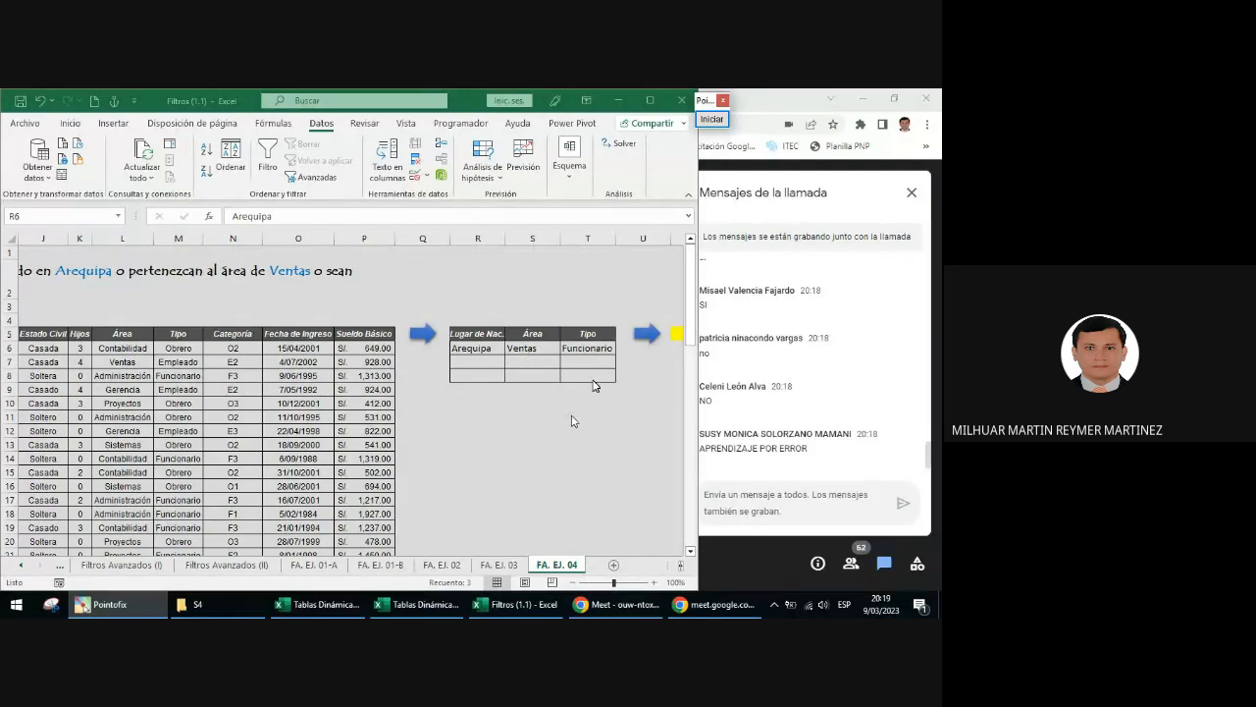
# - Clear Ventas and Funcionario from cells S6:T6, keeping Arequipa in R6
pyautogui.click(545, 350)
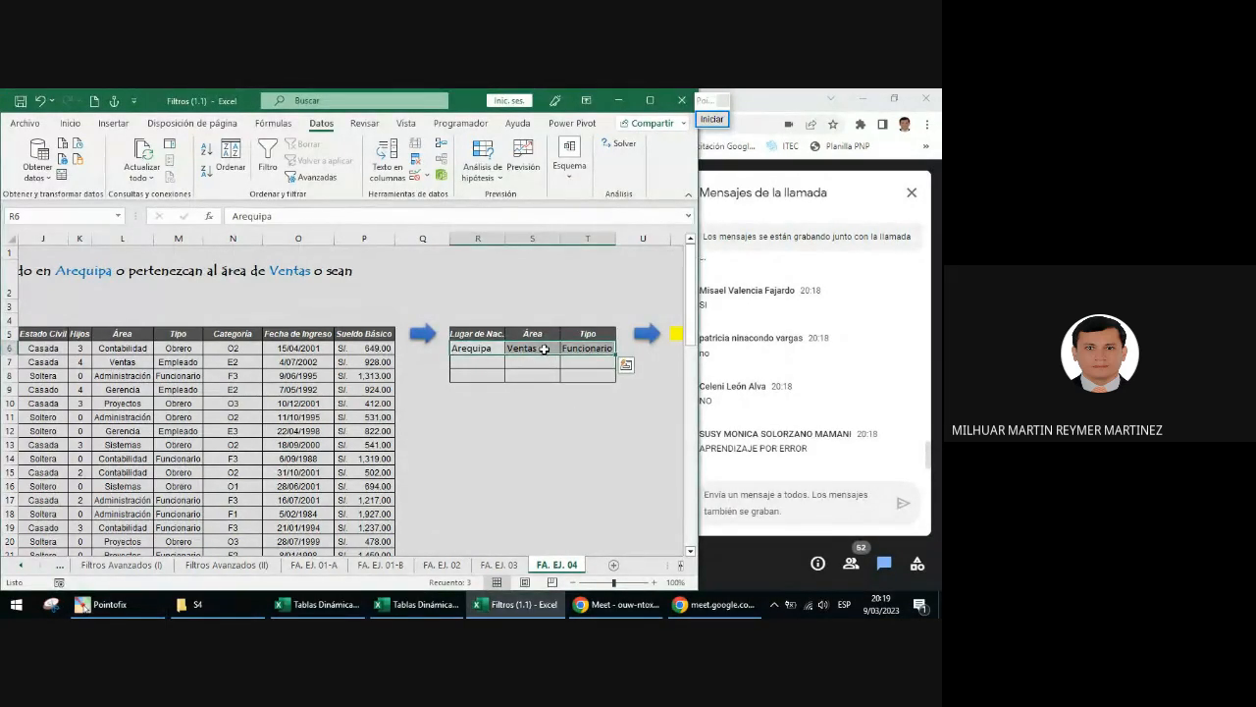
pyautogui.press('Delete')
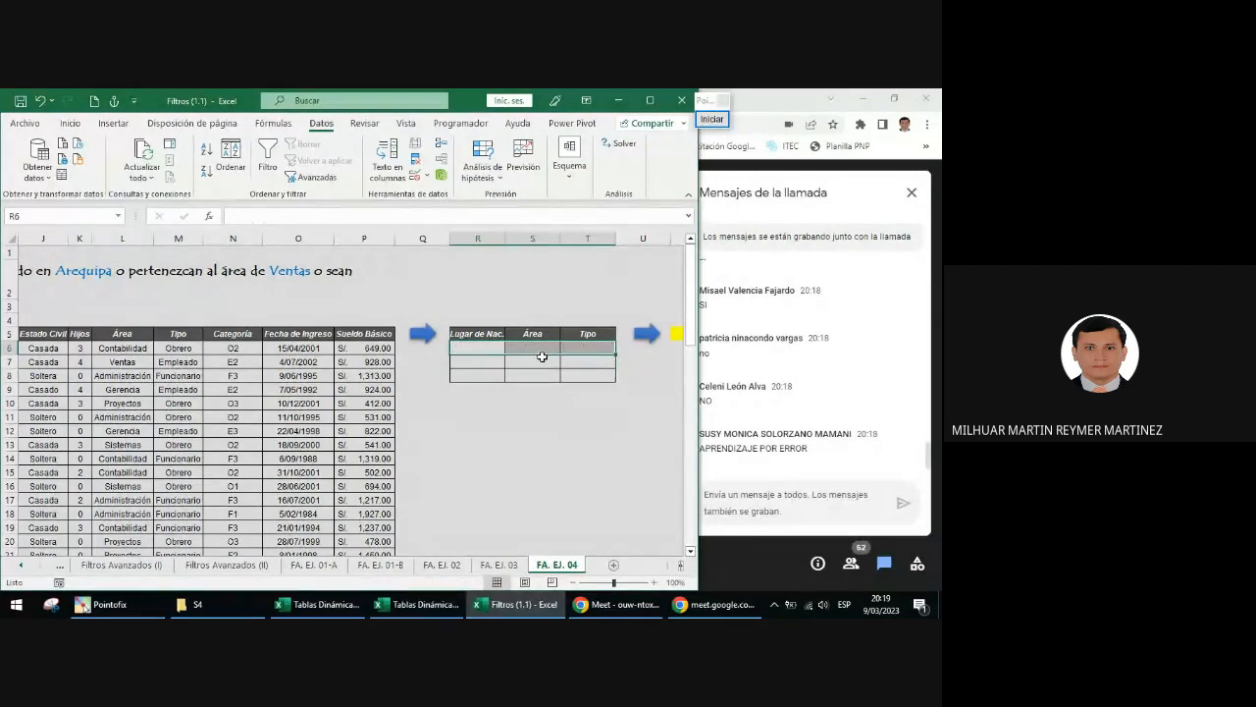
pyautogui.hotkey('ctrl', 'z')
pyautogui.moveTo(539, 346); pyautogui.dragTo(571, 344)
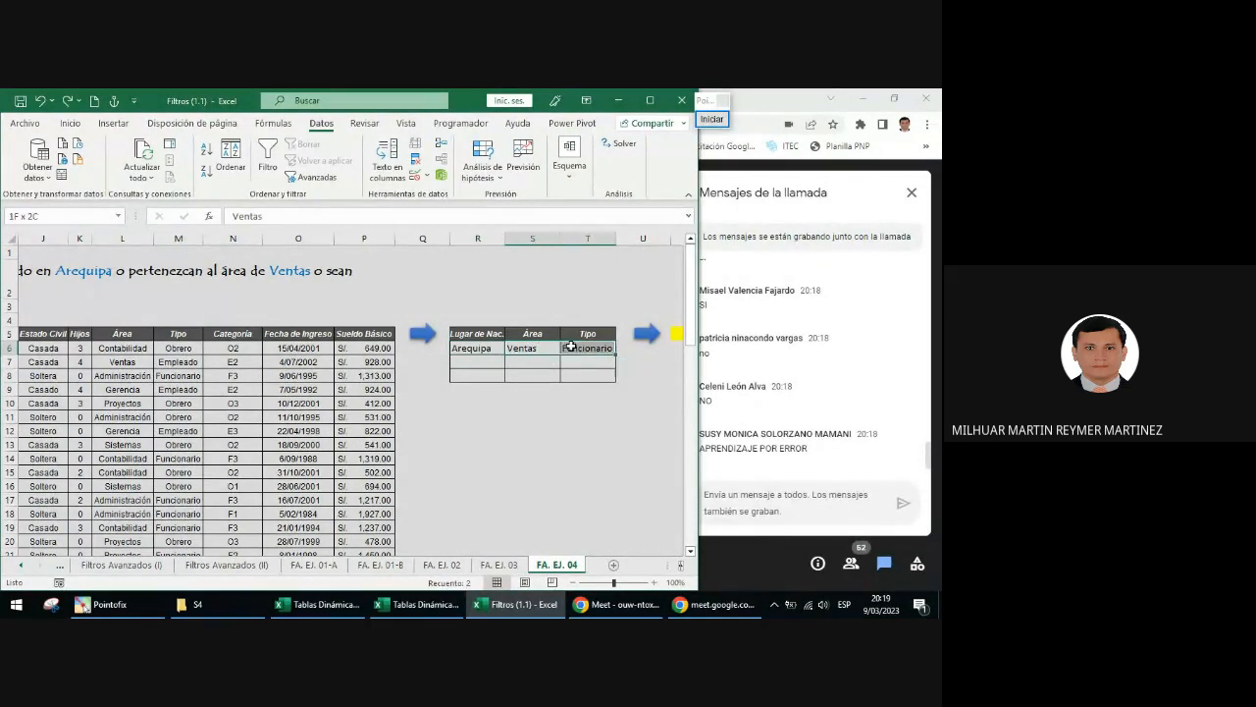
pyautogui.press('Delete')
# - Enter Ventas in S7 and Funcionario in T8 so each criterion has its own row
pyautogui.click(541, 362)
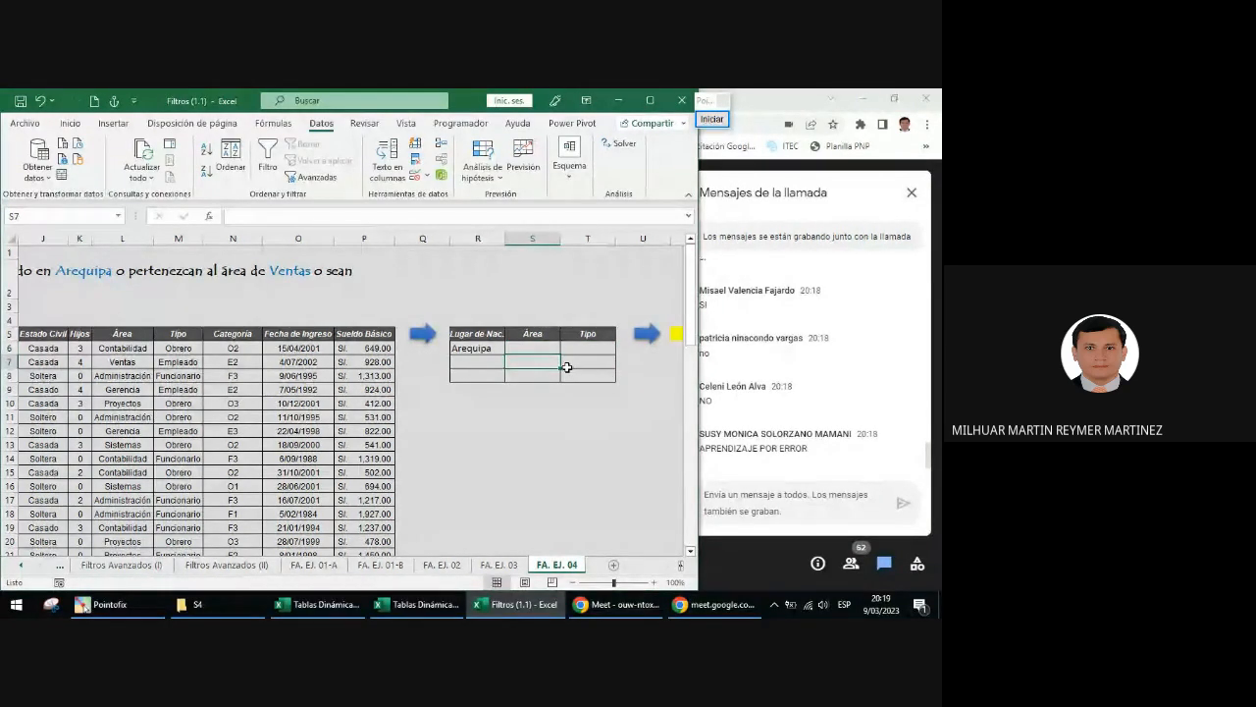
pyautogui.write('Ventas')
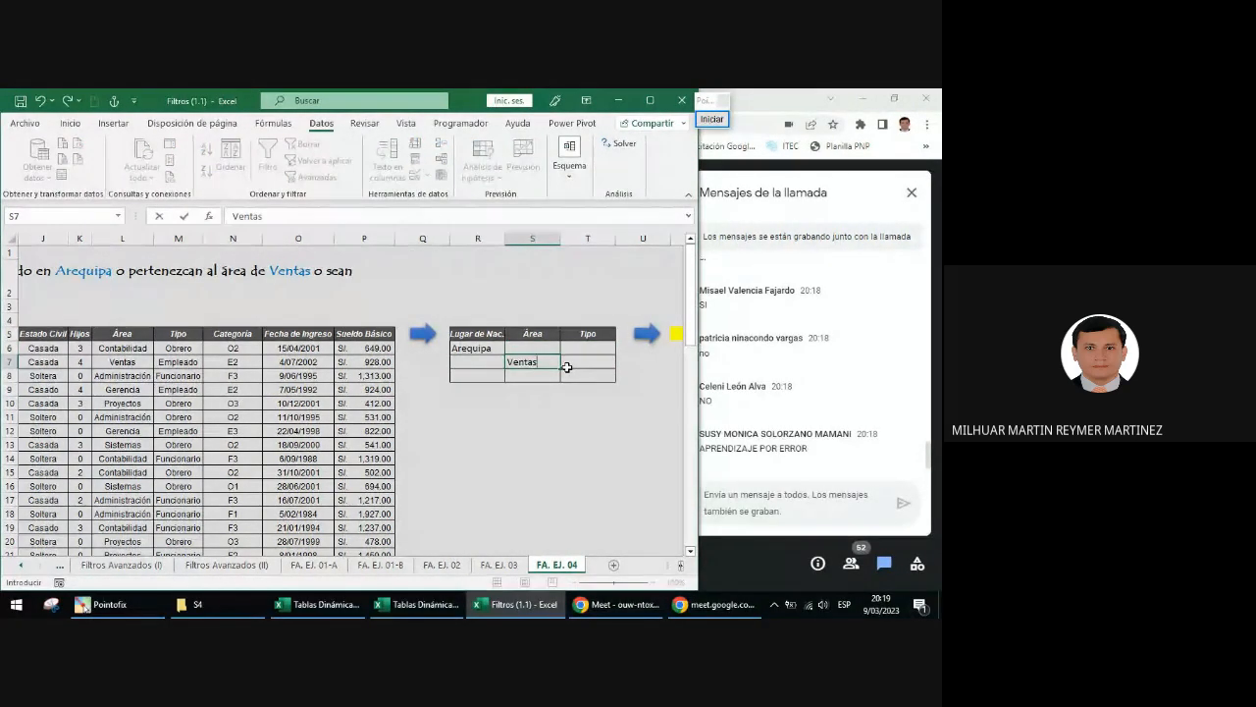
pyautogui.click(567, 371)
pyautogui.write('Funcionario')
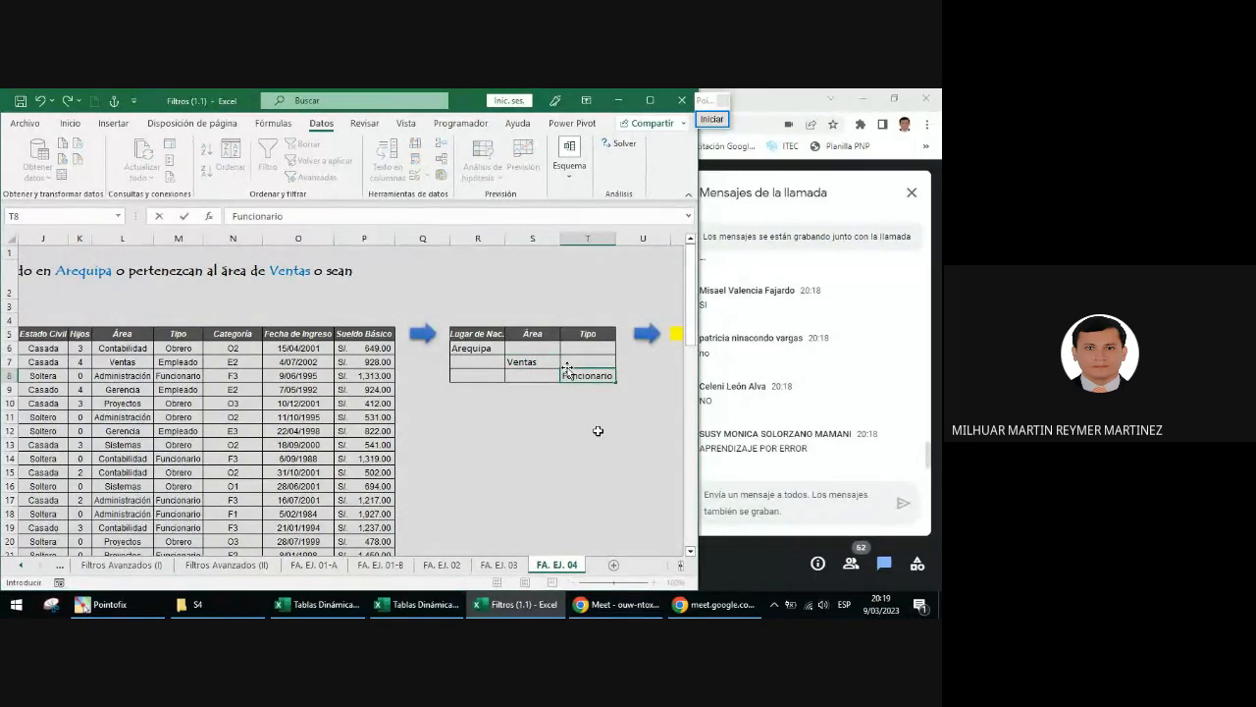
pyautogui.press('Return')
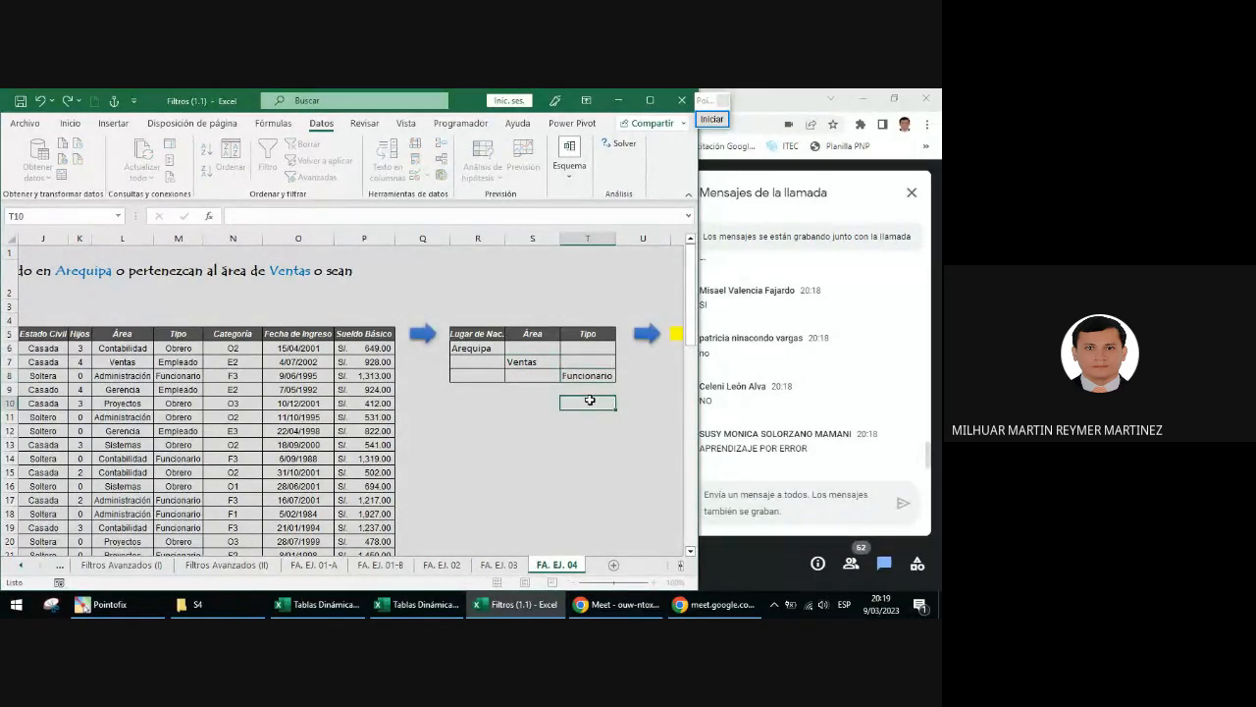
# - Fill the empty criteria cells S6:T6, T7, R7:R8 and S8 with blue
pyautogui.moveTo(530, 348); pyautogui.dragTo(571, 347)
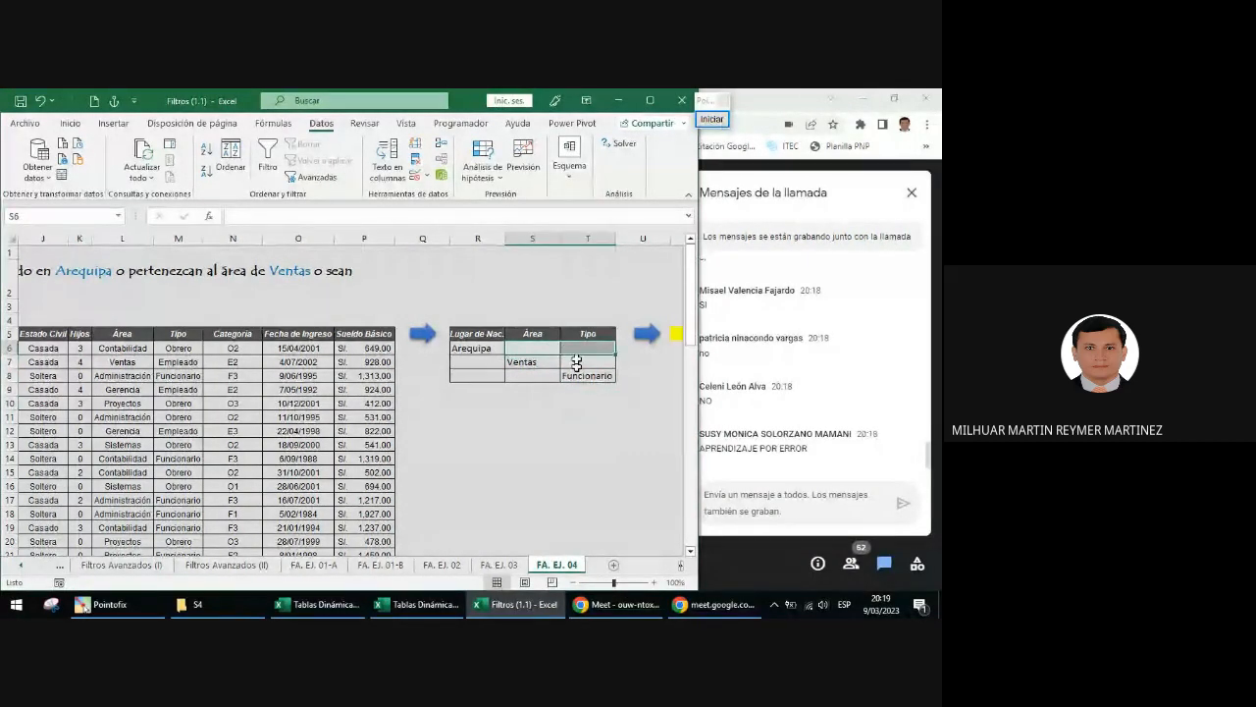
pyautogui.keyDown('ctrl'); pyautogui.click(575, 362); pyautogui.keyUp('ctrl')
pyautogui.moveTo(471, 362); pyautogui.dragTo(474, 373)
pyautogui.keyDown('ctrl'); pyautogui.click(511, 374); pyautogui.keyUp('ctrl')
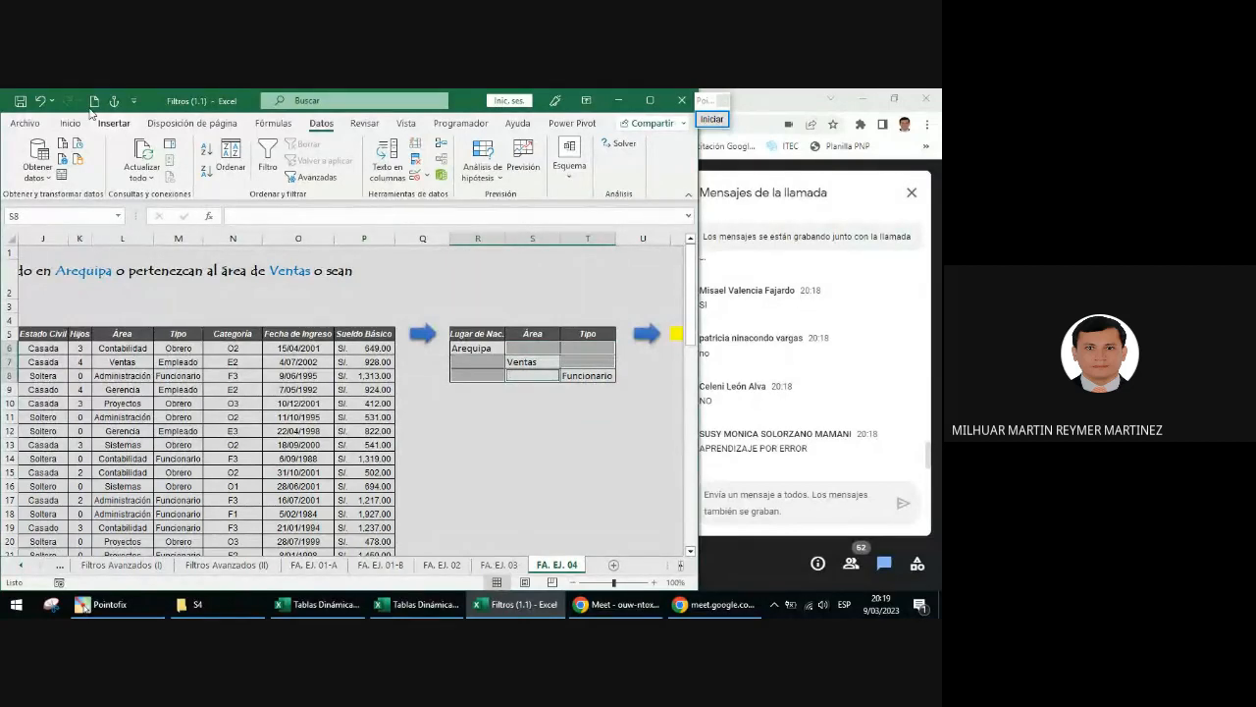
pyautogui.click(70, 122)
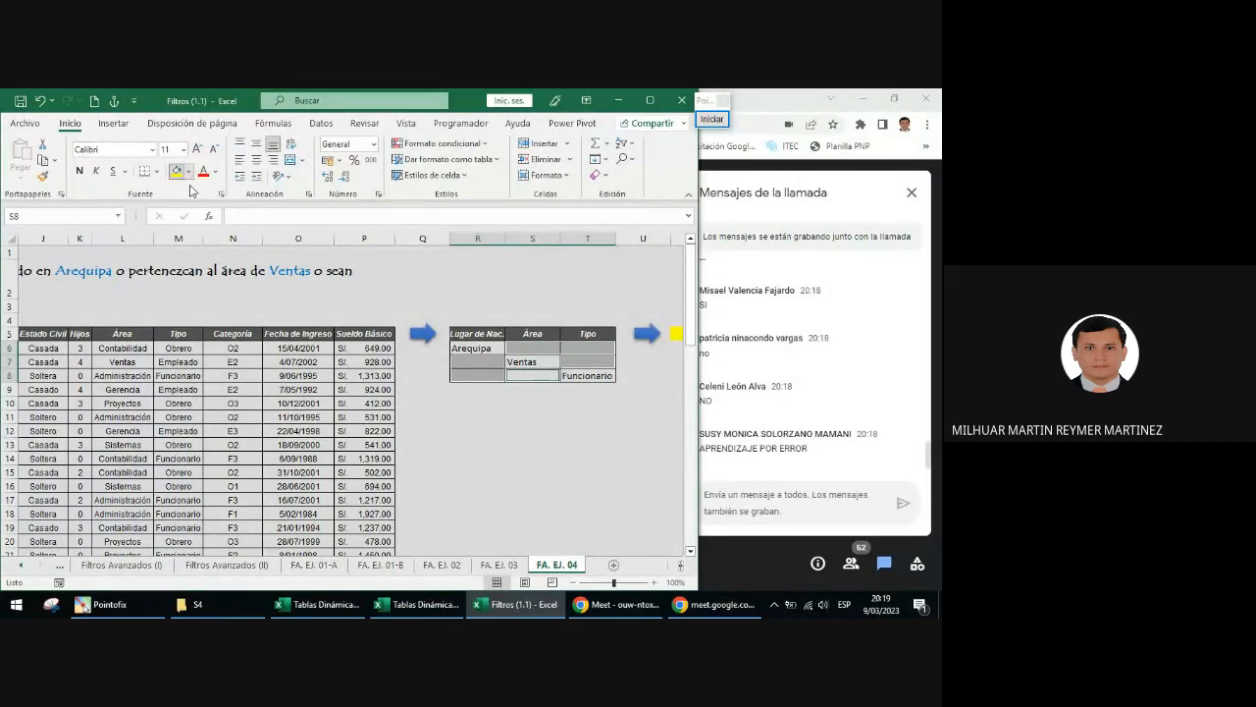
pyautogui.click(192, 173)
pyautogui.click(228, 216)
pyautogui.click(513, 416)
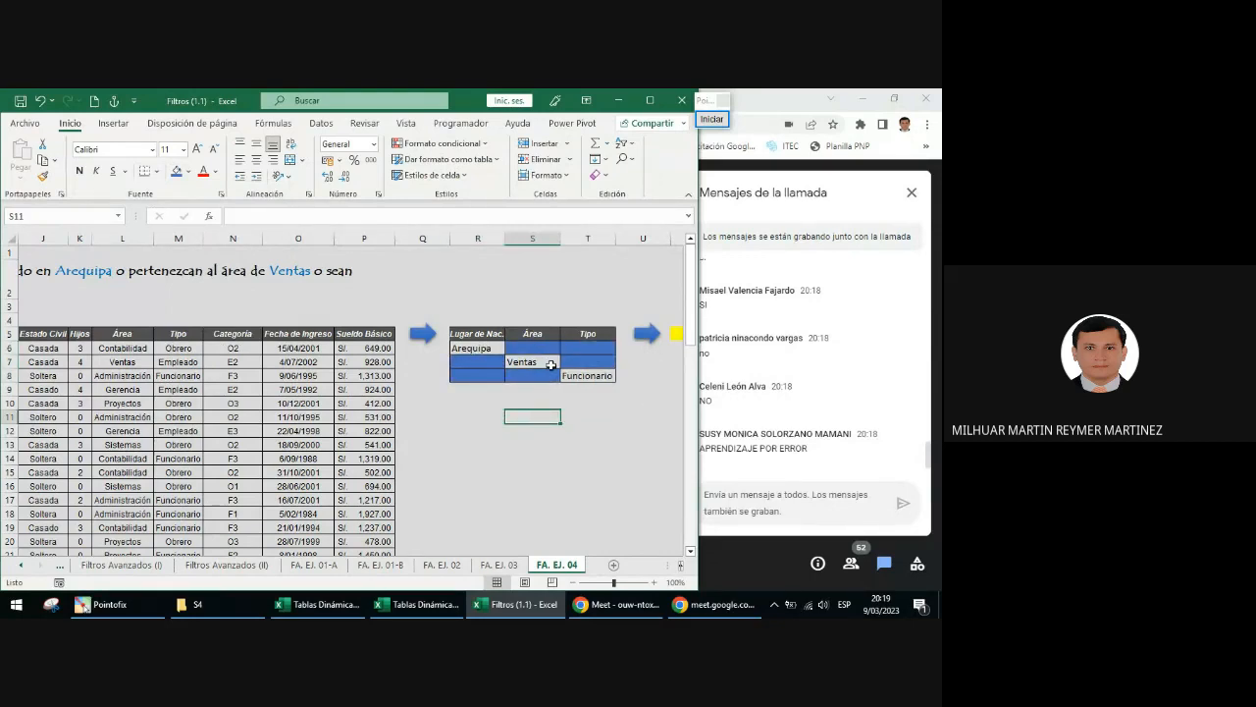
# - Using Pointofix, place green check marks on the blank blue cells of the criteria table and end the annotation
pyautogui.moveTo(546, 349); pyautogui.dragTo(580, 349)
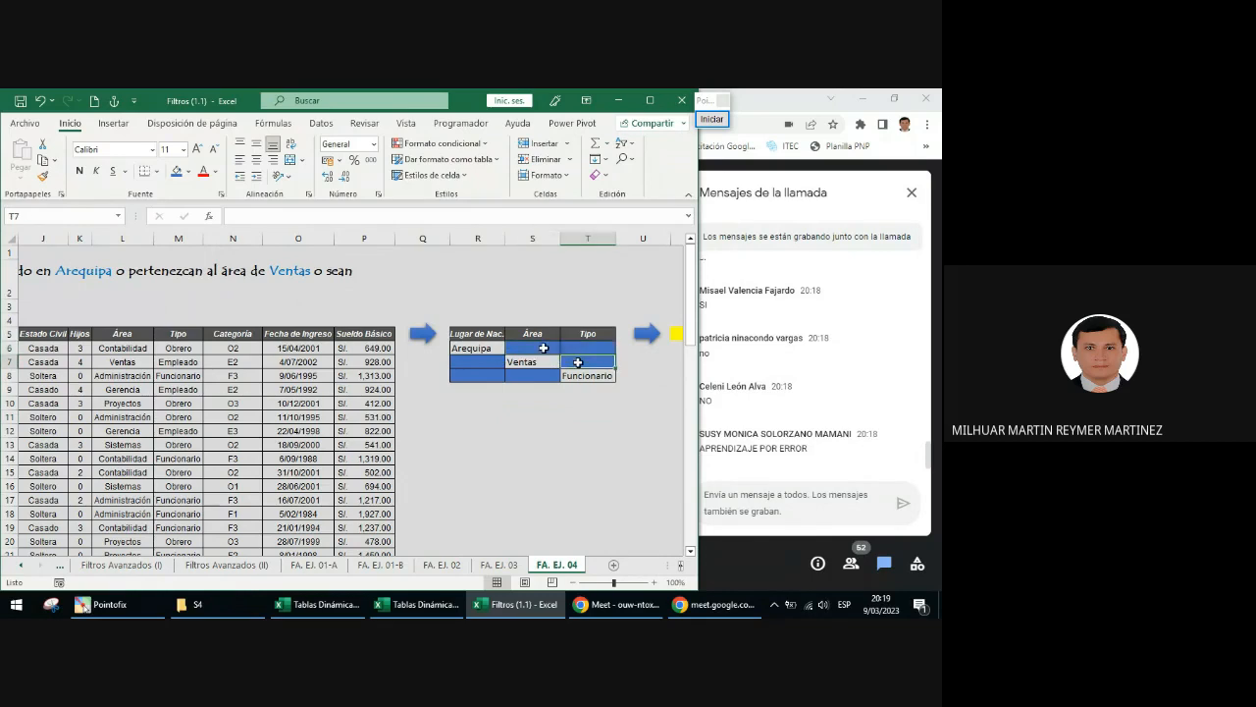
pyautogui.click(712, 119)
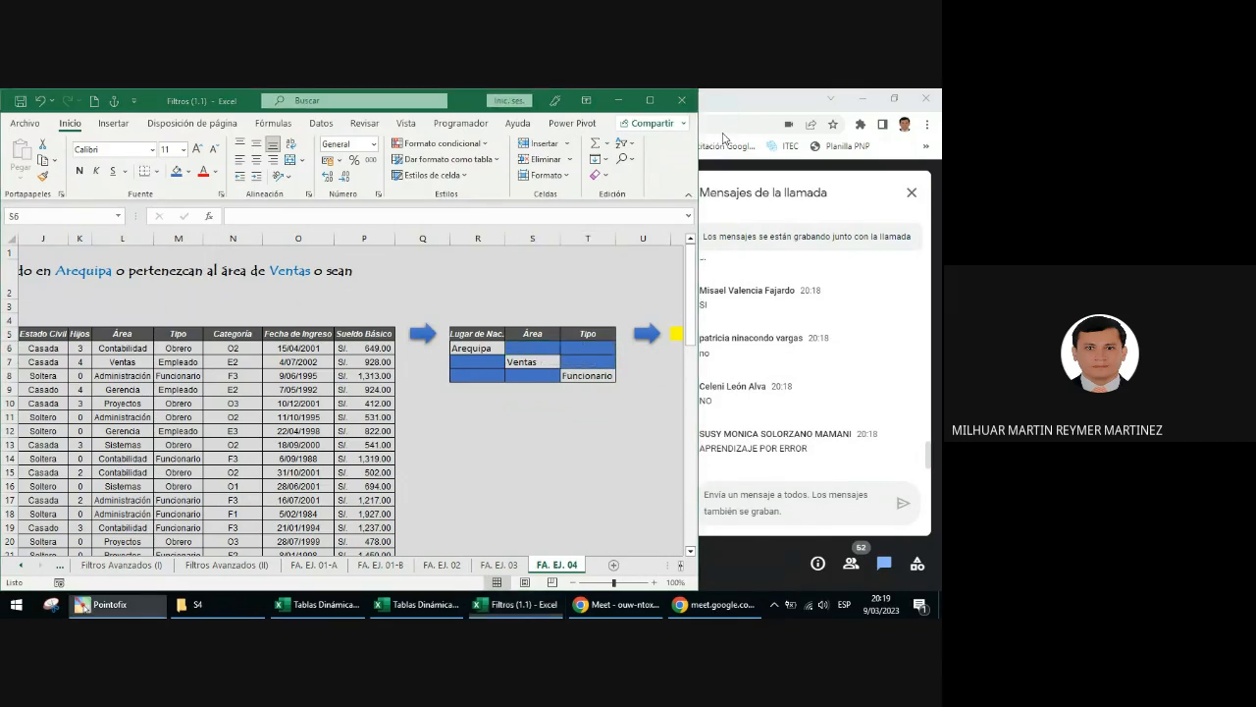
pyautogui.click(703, 398)
pyautogui.click(593, 351)
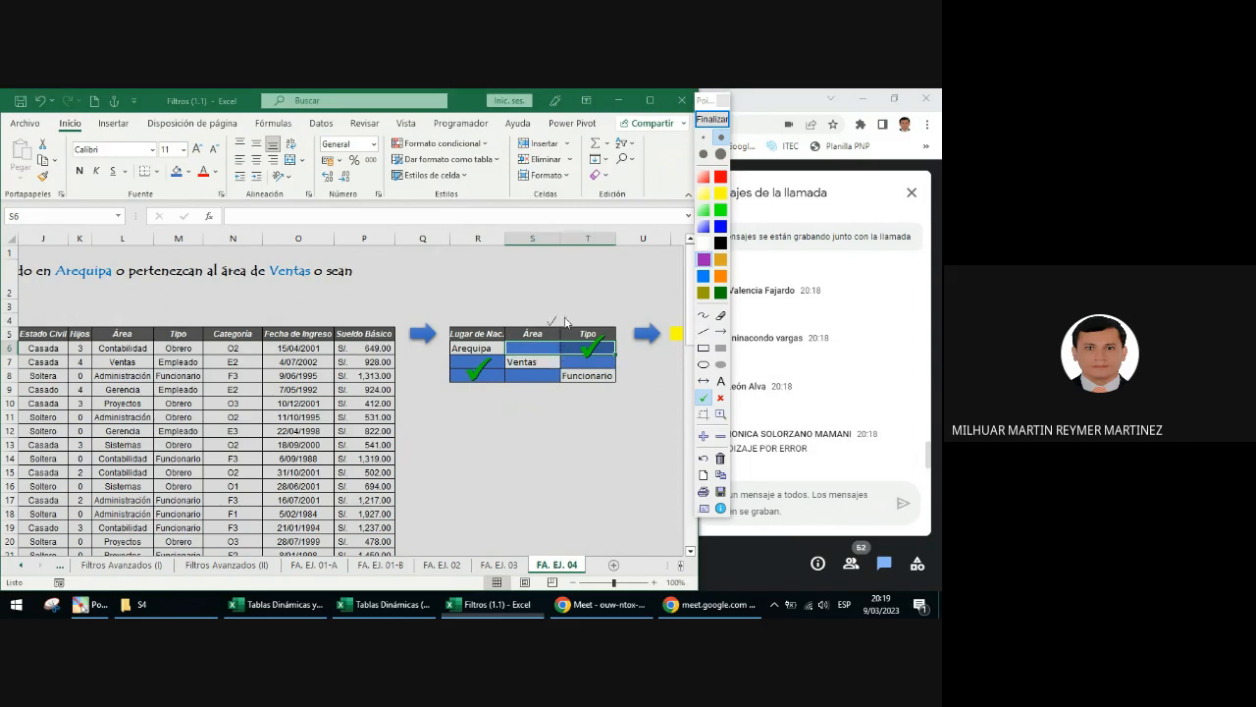
pyautogui.click(711, 120)
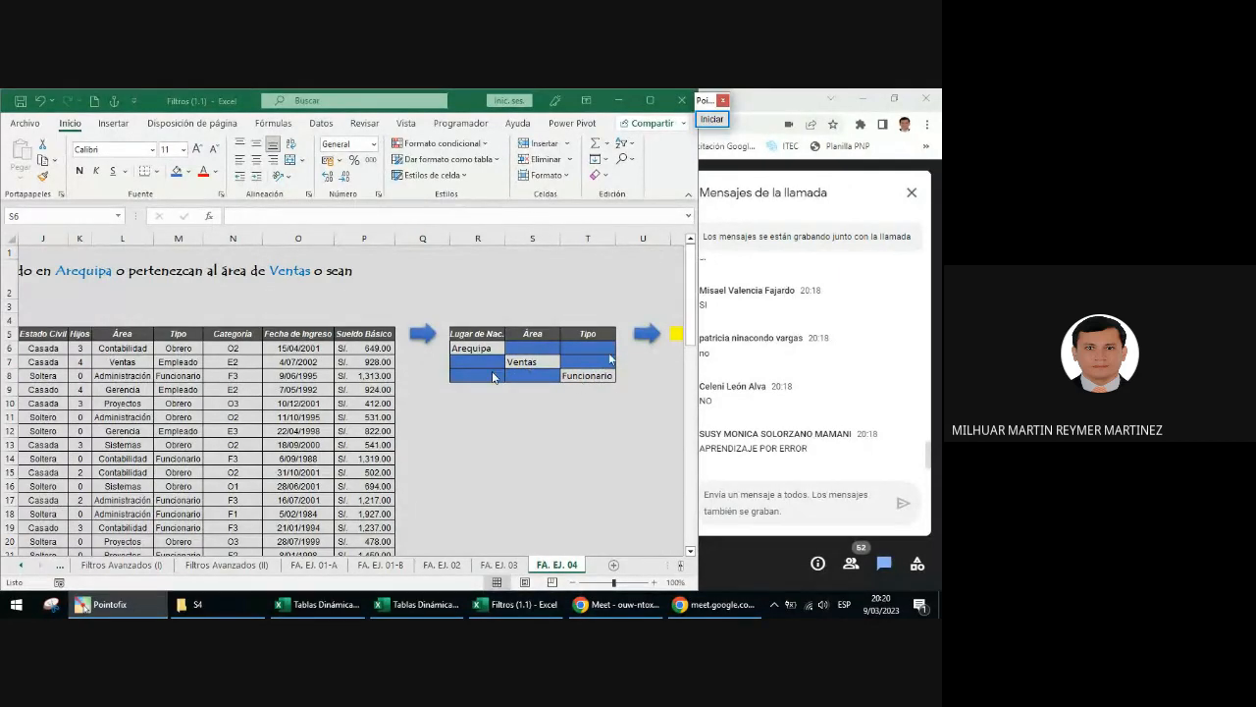
pyautogui.press('Escape')
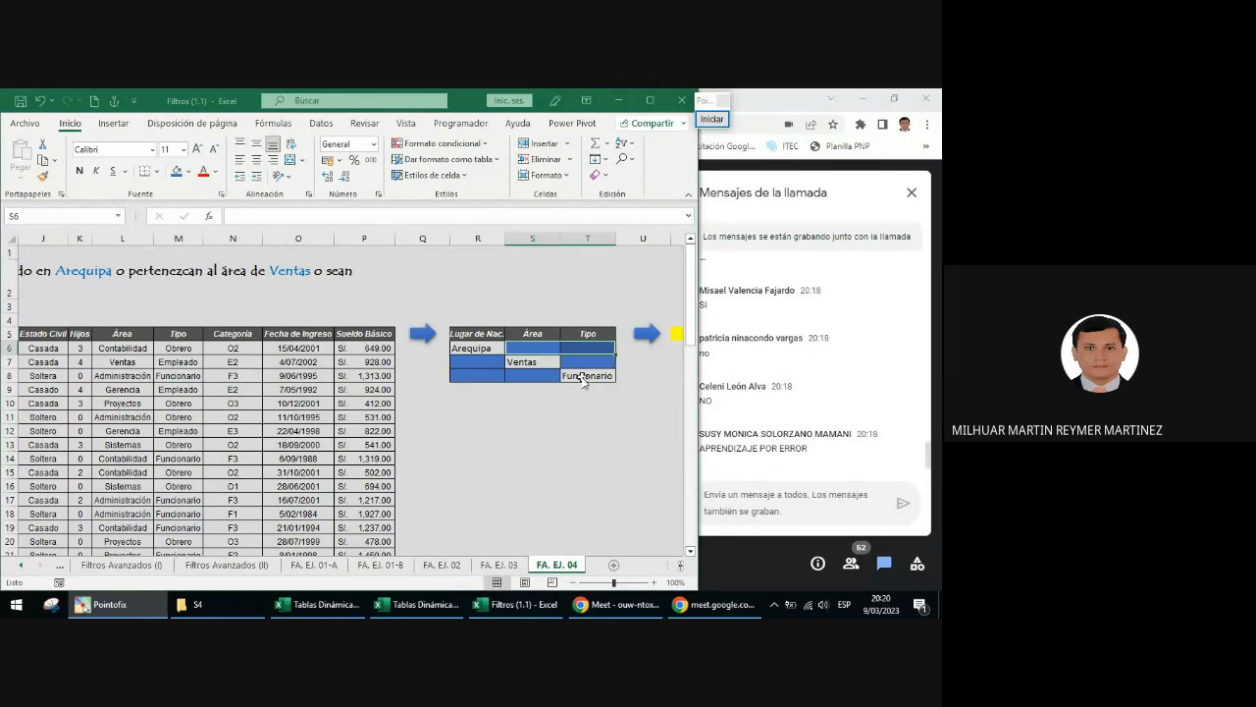
# - Highlight the criteria range R5:T8 and its blank cells S6:T6 to show what the filter evaluates
pyautogui.moveTo(478, 334); pyautogui.dragTo(579, 376)
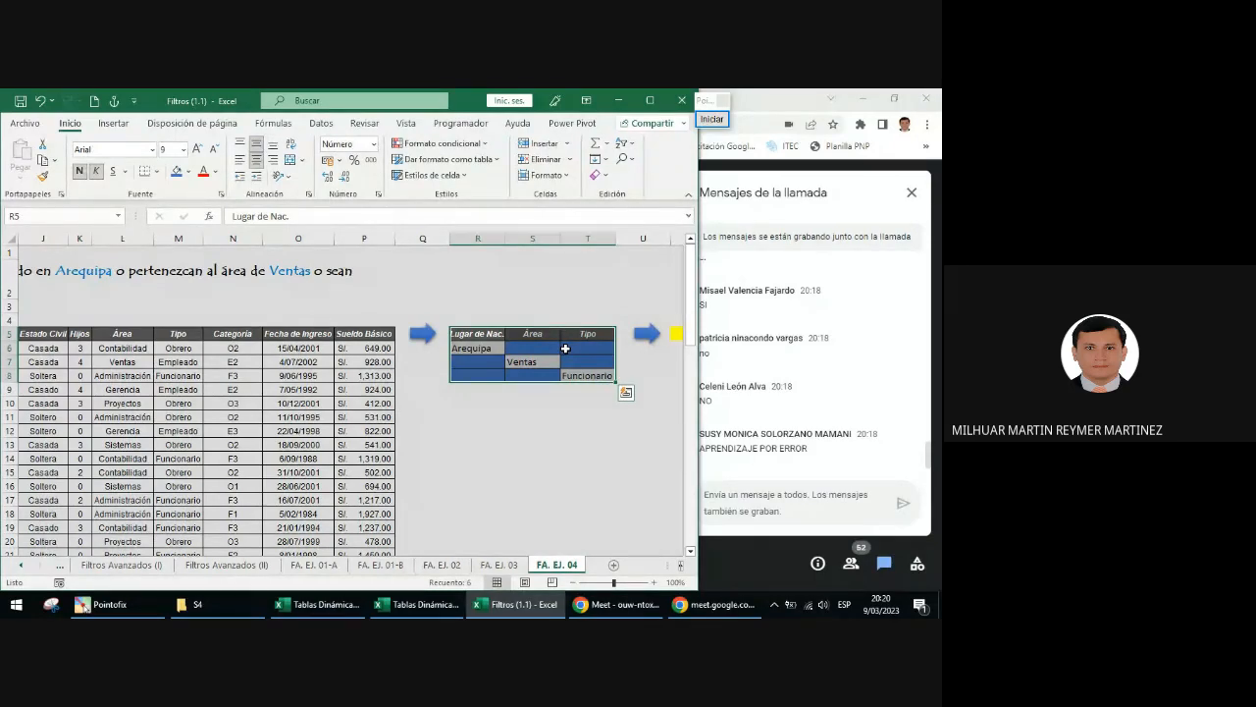
pyautogui.click(518, 404)
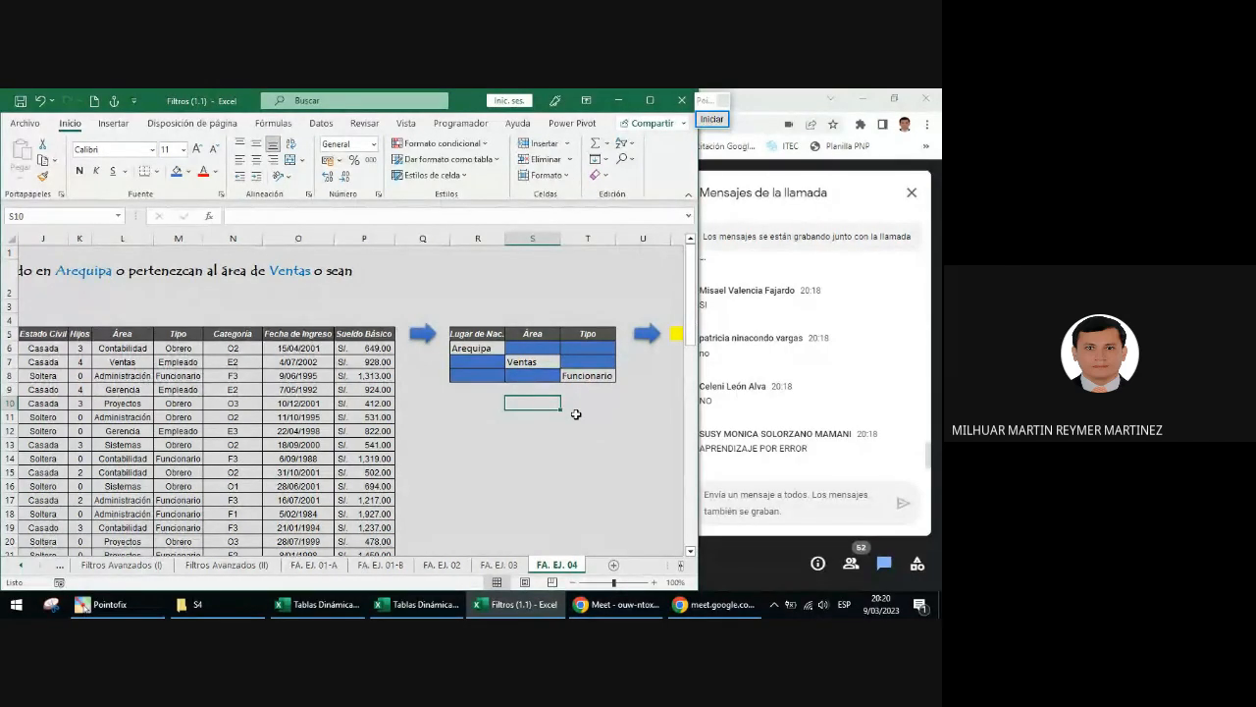
pyautogui.moveTo(476, 334); pyautogui.dragTo(589, 375)
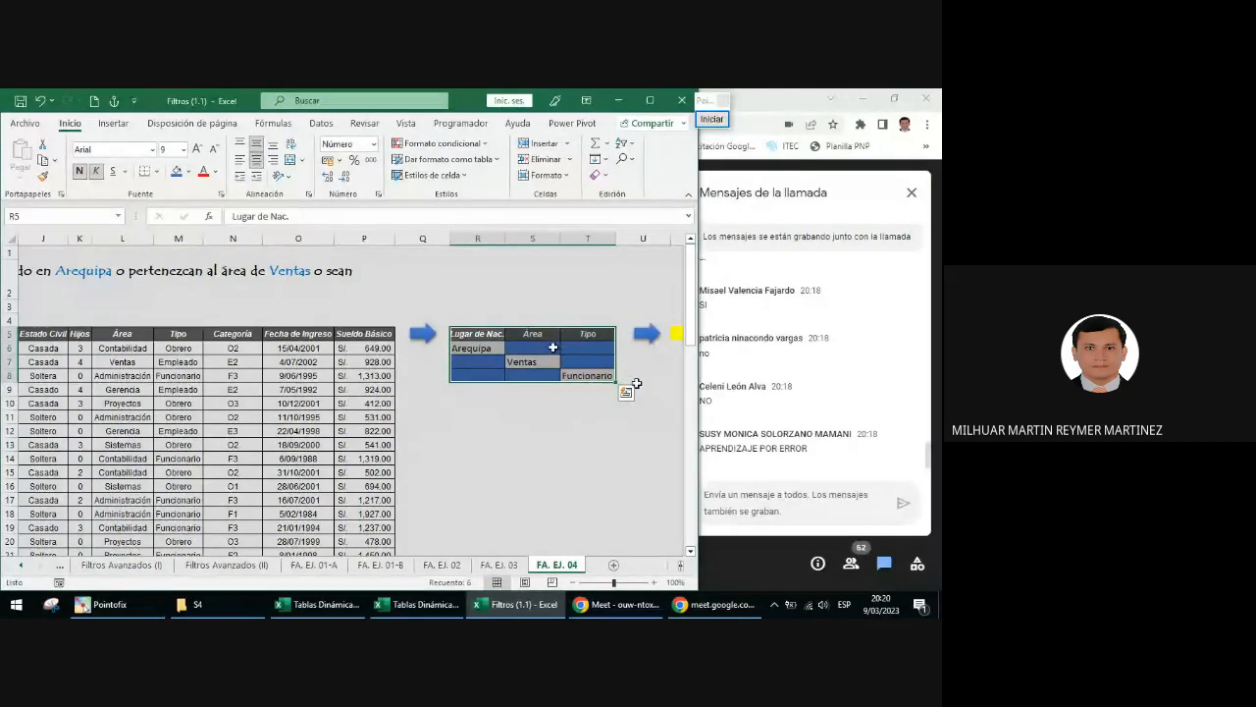
pyautogui.moveTo(533, 348); pyautogui.dragTo(587, 350)
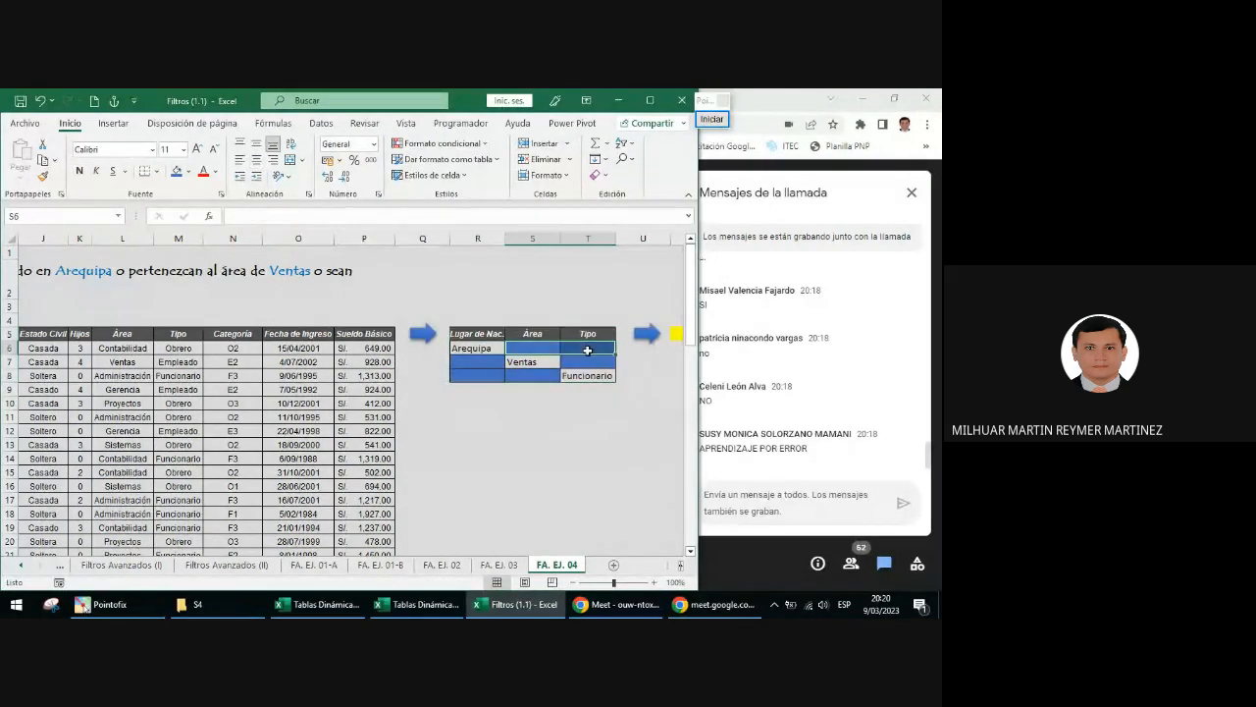
# - Using Pointofix, circle the Tipo criteria header in purple, point an arrow at it and end the annotation
pyautogui.click(711, 119)
pyautogui.click(703, 364)
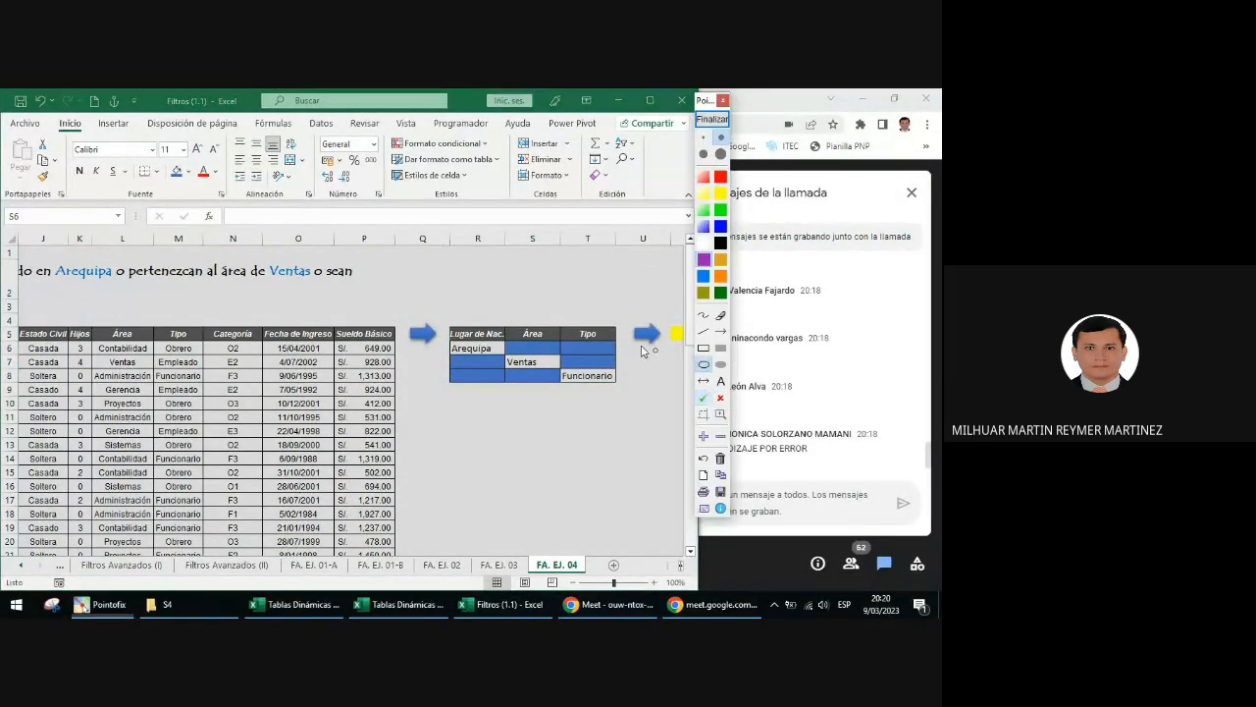
pyautogui.moveTo(567, 317); pyautogui.dragTo(609, 355)
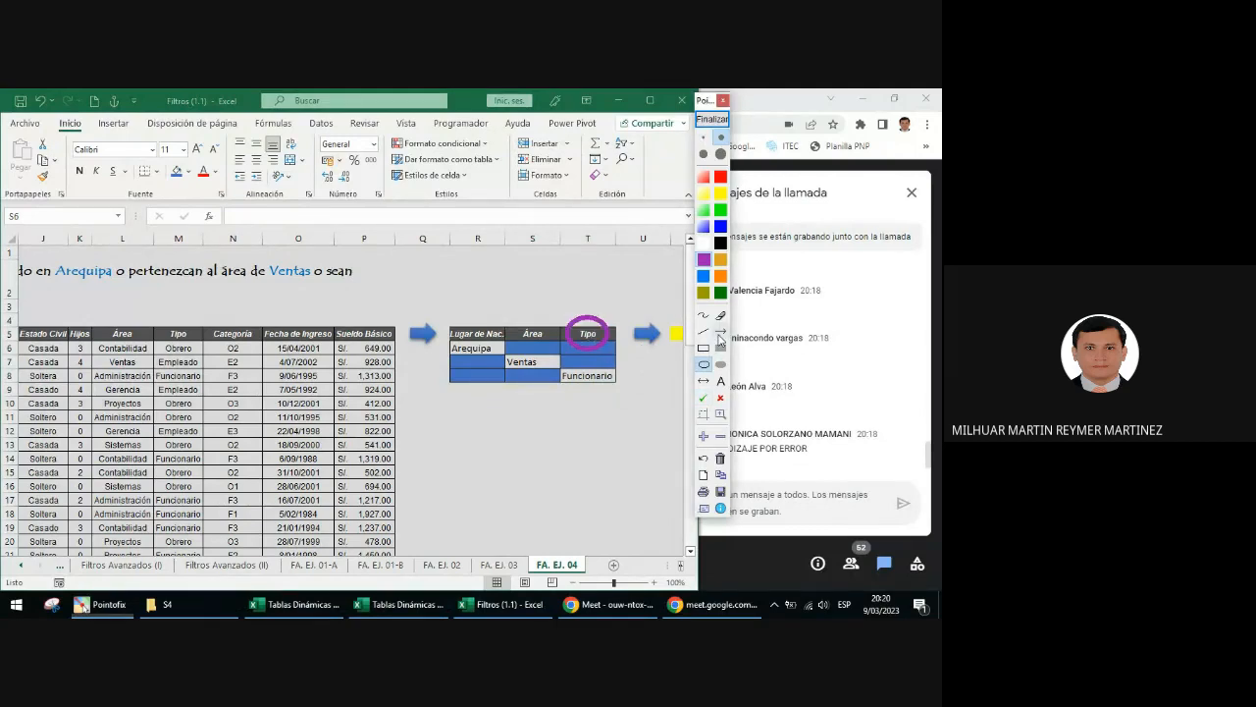
pyautogui.click(721, 331)
pyautogui.moveTo(621, 303); pyautogui.dragTo(606, 320)
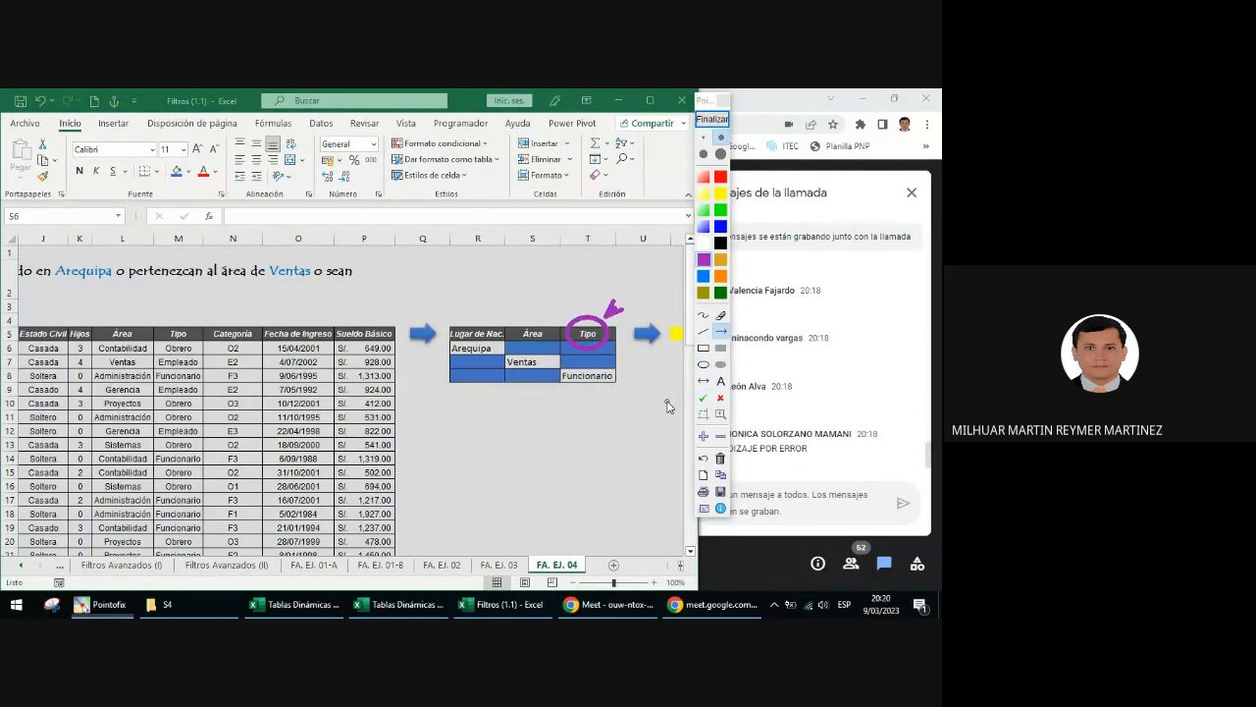
pyautogui.click(711, 123)
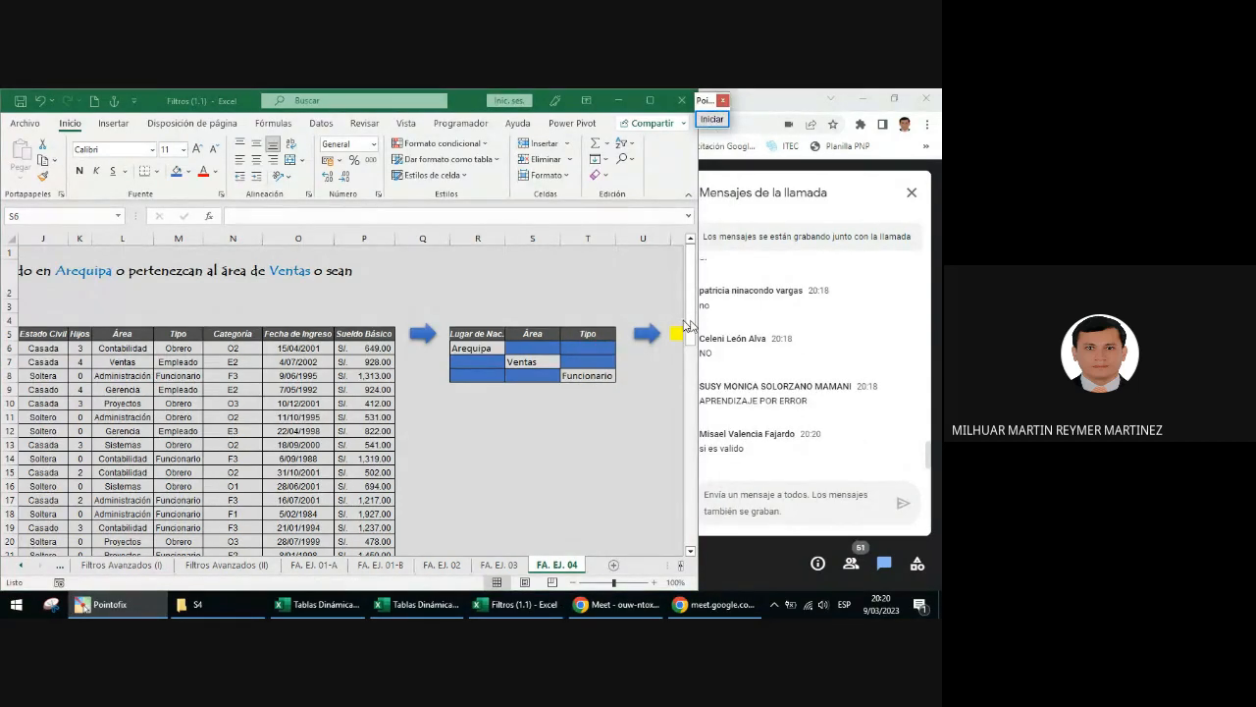
# - In Pointofix, outline the criteria header row R5:T5 in purple and draw a rectangle over the cells below Lugar de Nac
pyautogui.click(725, 121)
pyautogui.click(704, 348)
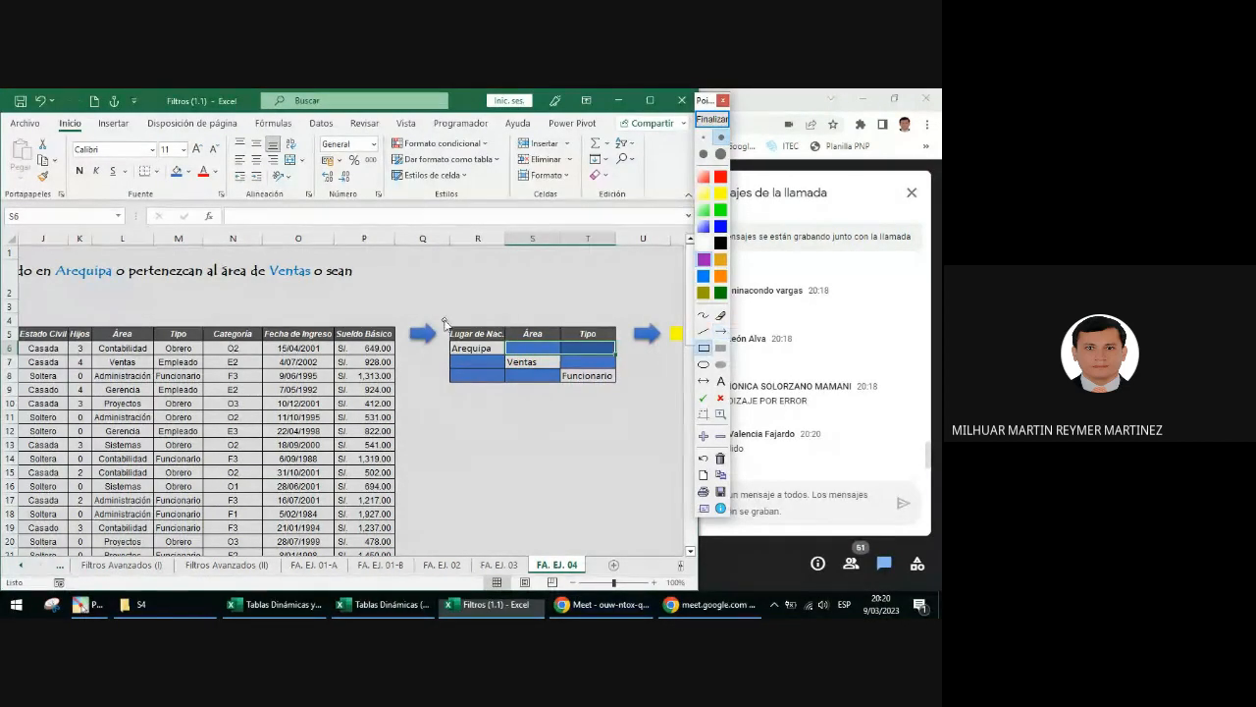
pyautogui.moveTo(445, 320); pyautogui.dragTo(616, 343)
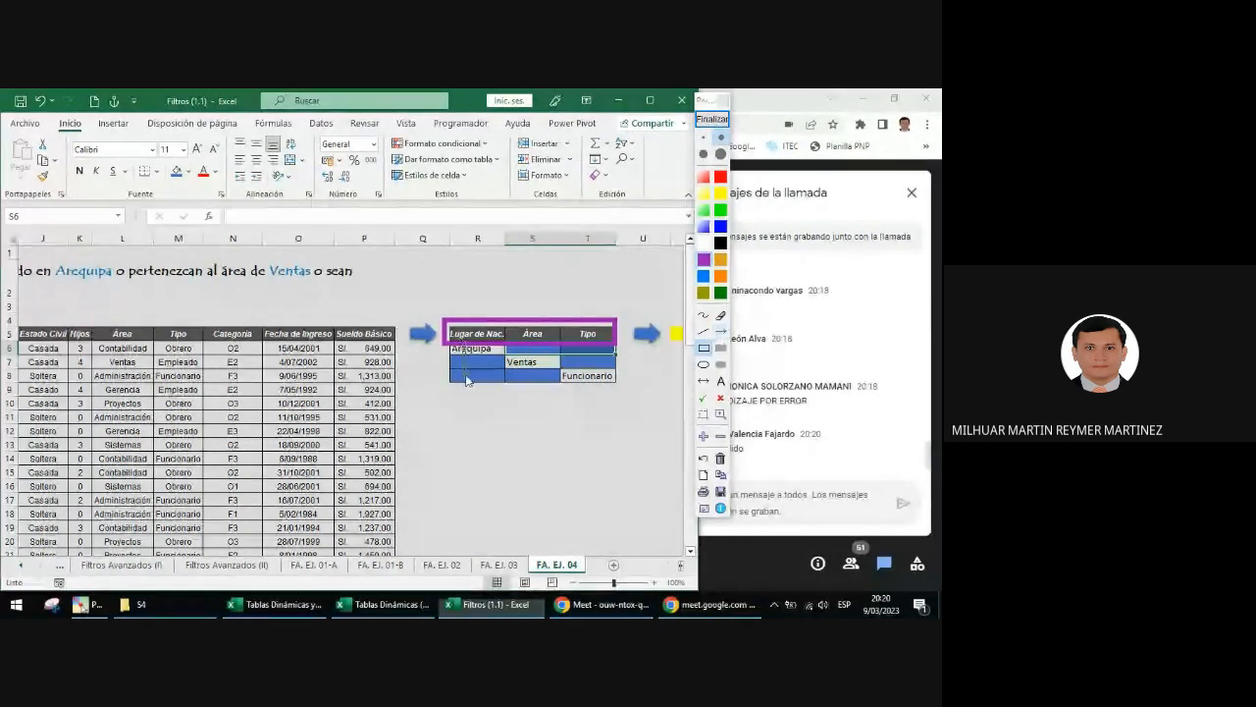
pyautogui.moveTo(453, 343)
pyautogui.mouseDown()
pyautogui.moveTo(468, 363)
pyautogui.moveTo(461, 389)
pyautogui.moveTo(474, 351)
pyautogui.moveTo(478, 387)
pyautogui.mouseUp()
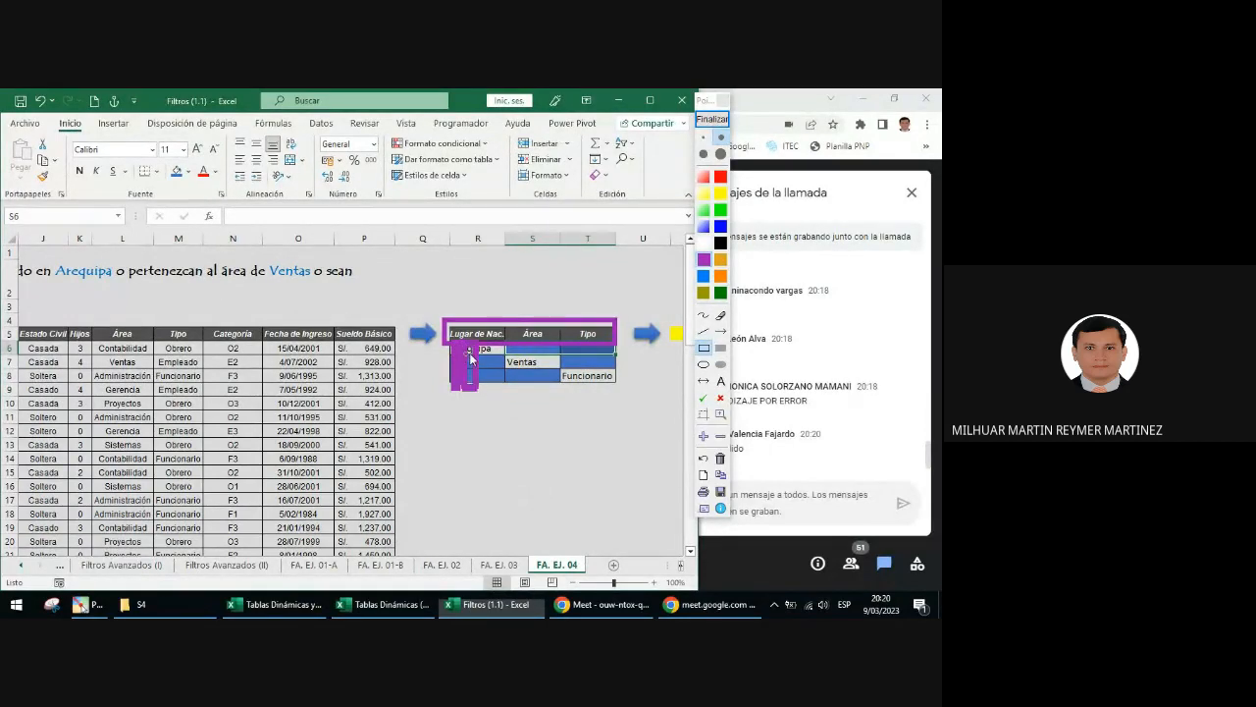
# - Cover cells R6:R8 with a filled purple rectangle, mark it with a cross and end the annotation
pyautogui.click(719, 351)
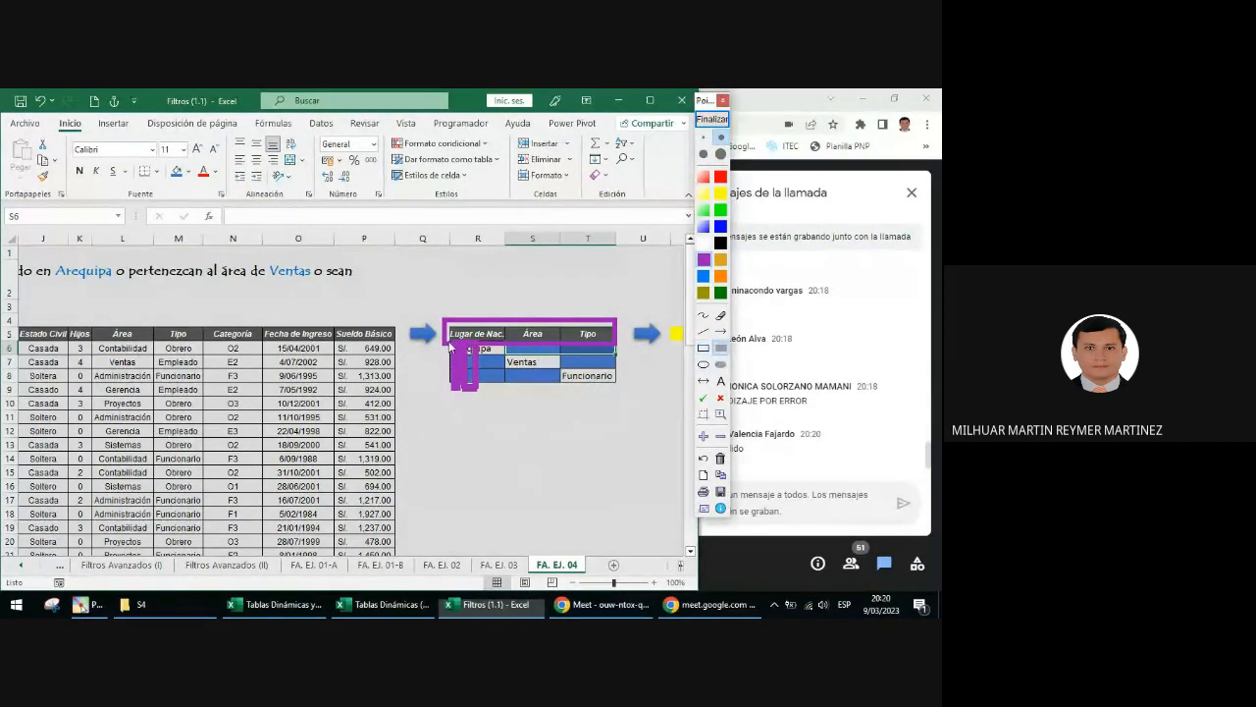
pyautogui.moveTo(450, 346); pyautogui.dragTo(505, 393)
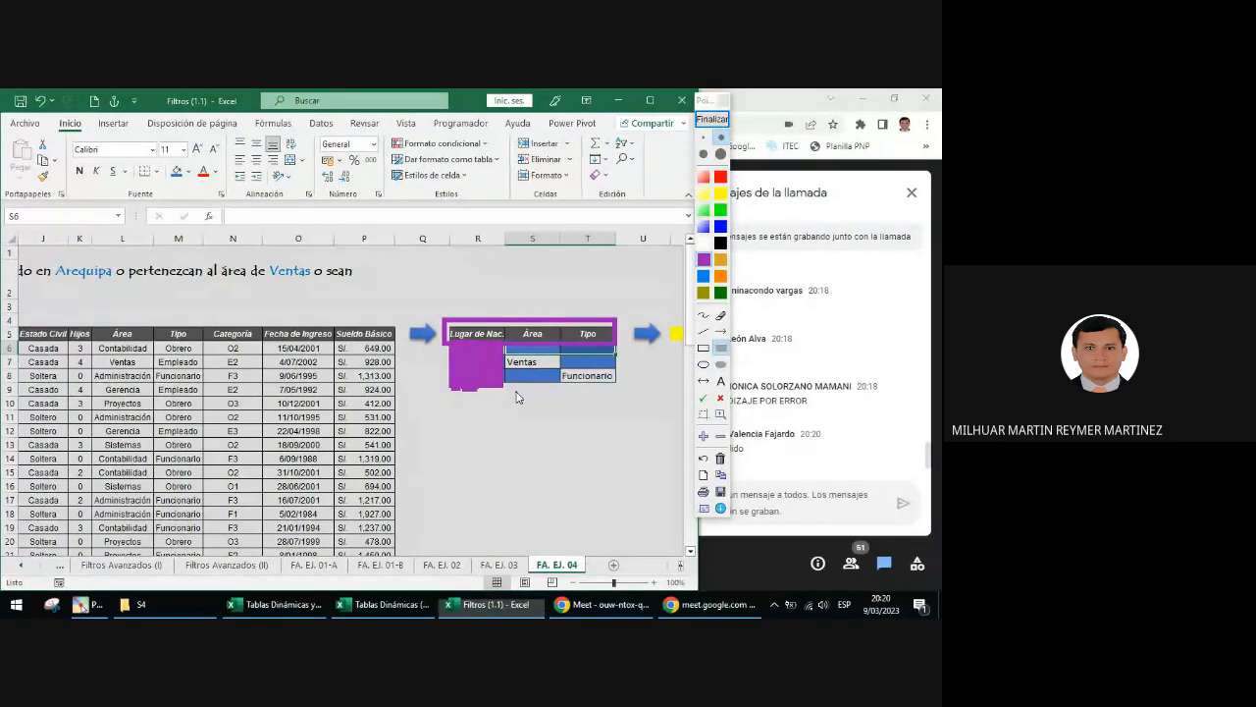
pyautogui.click(721, 398)
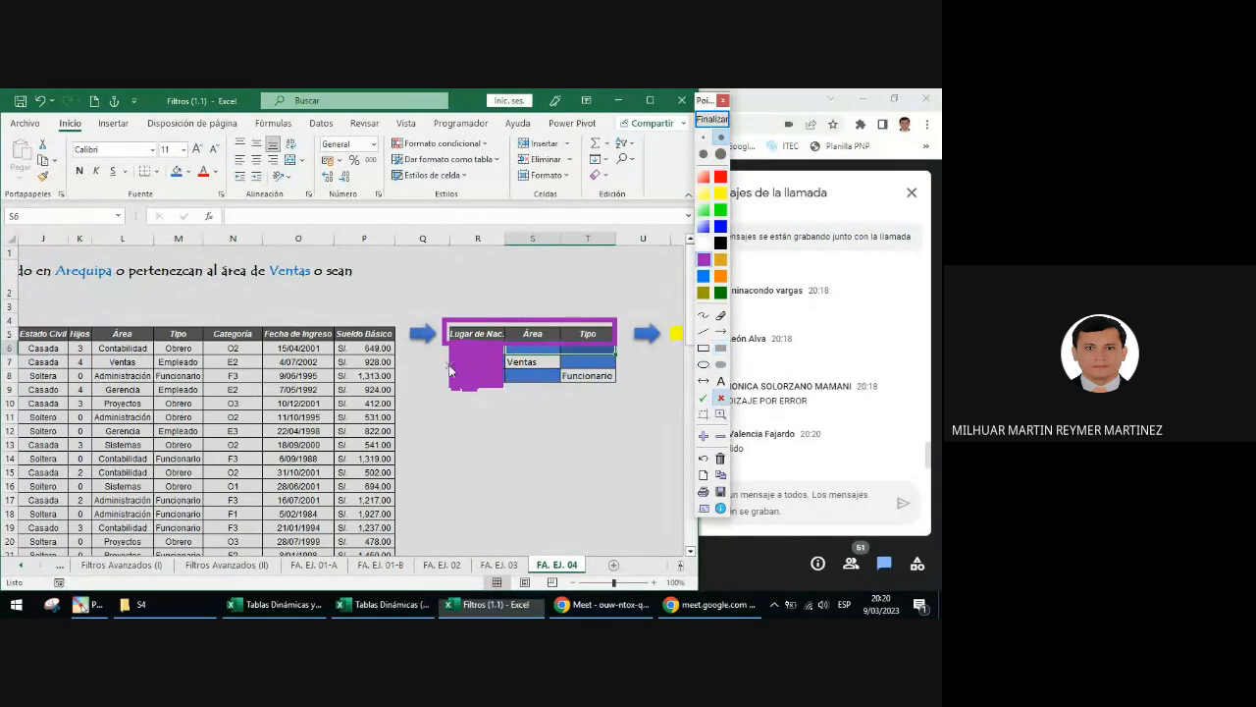
pyautogui.click(490, 362)
pyautogui.click(712, 119)
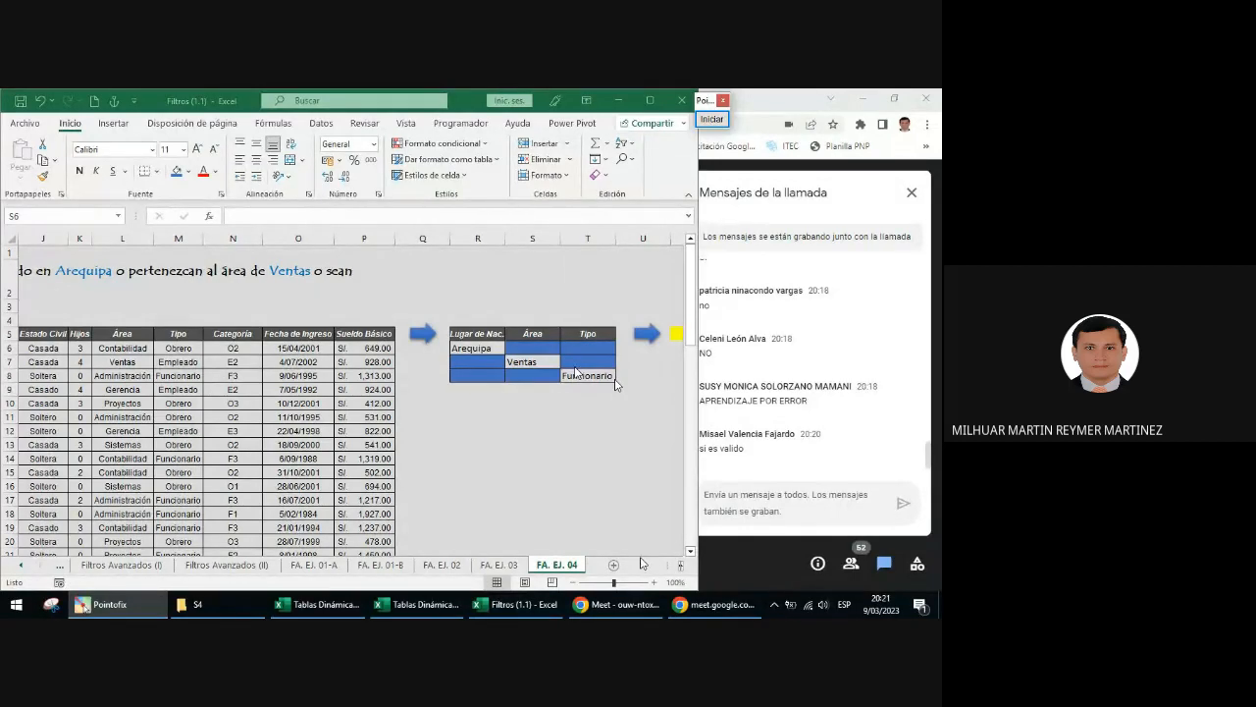
pyautogui.click(684, 570)
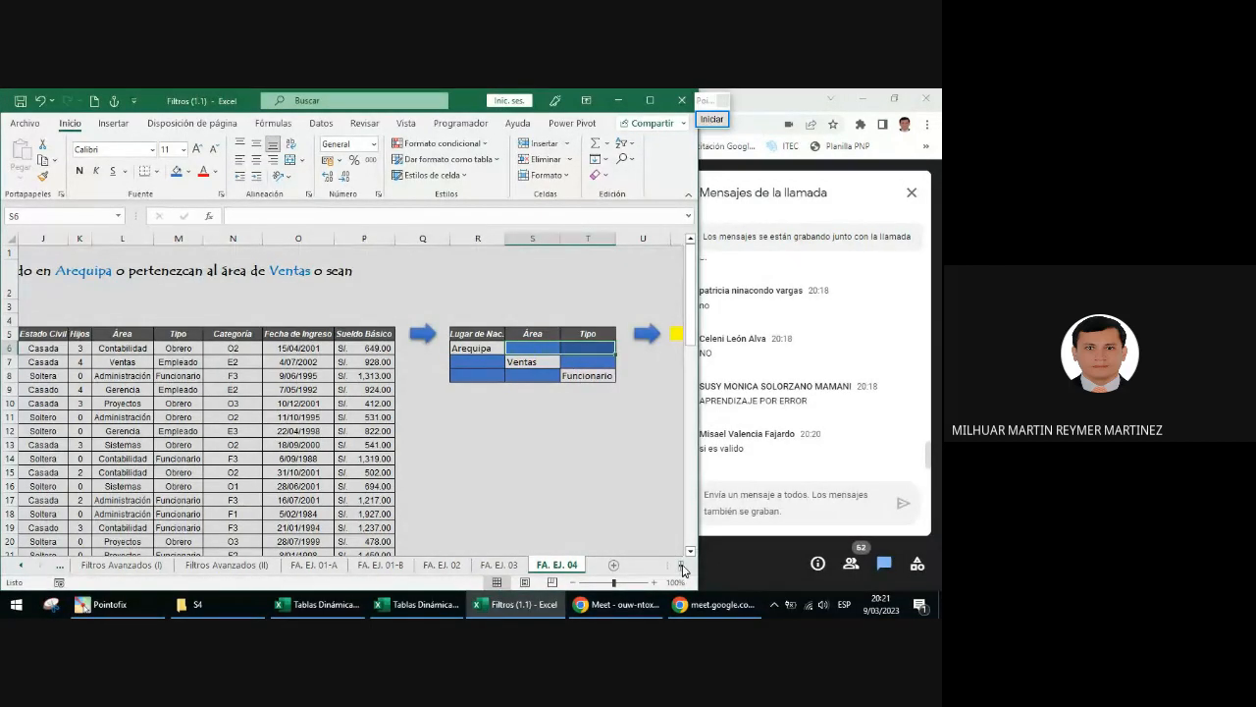
pyautogui.click(684, 570)
pyautogui.click(684, 570)
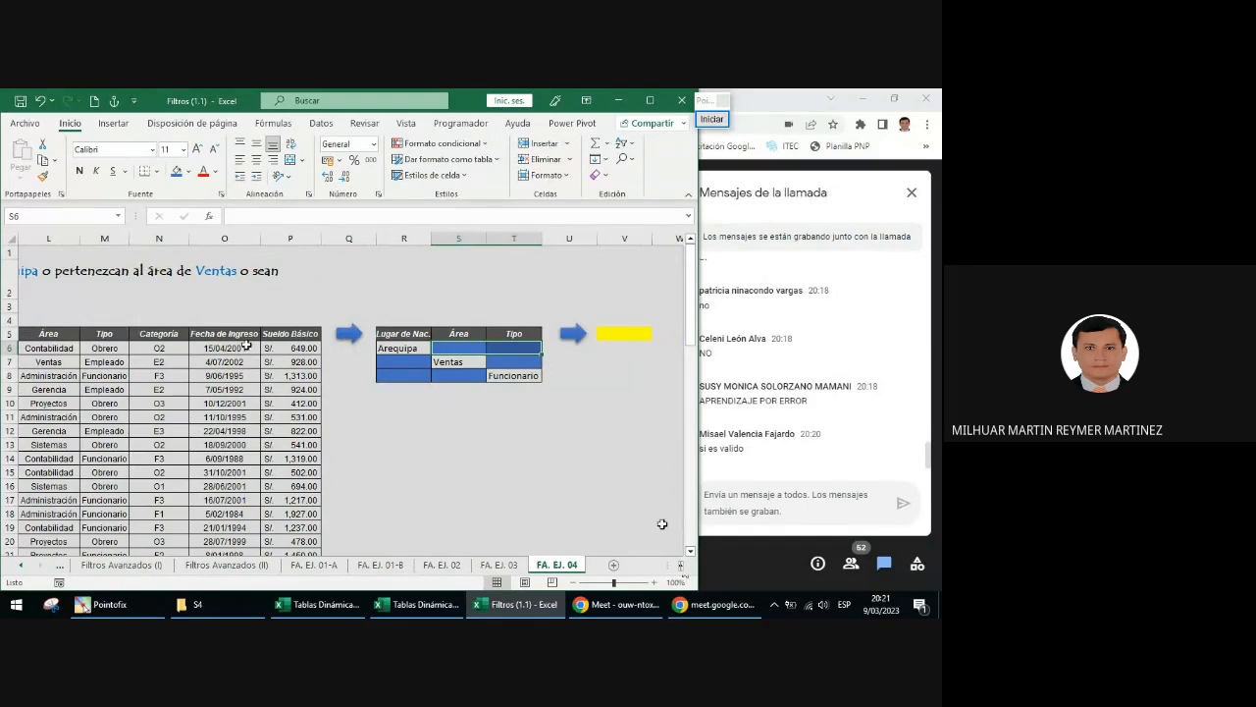
pyautogui.click(631, 334)
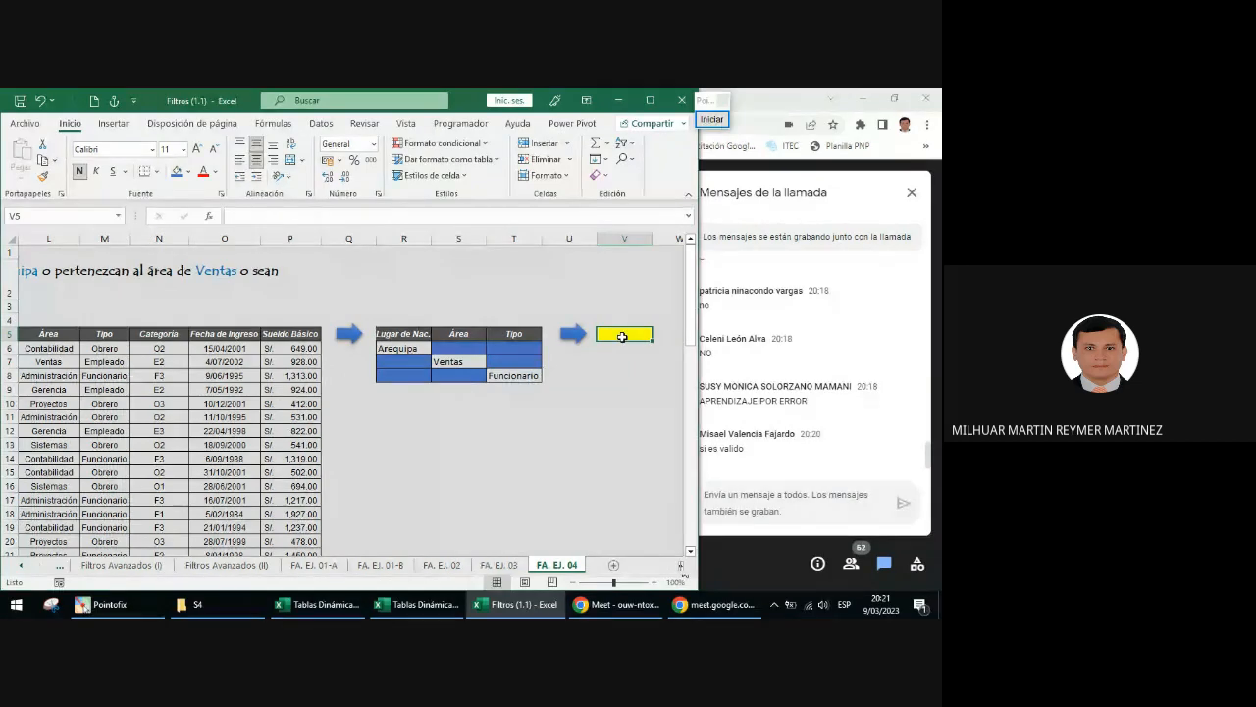
pyautogui.click(321, 123)
pyautogui.click(316, 177)
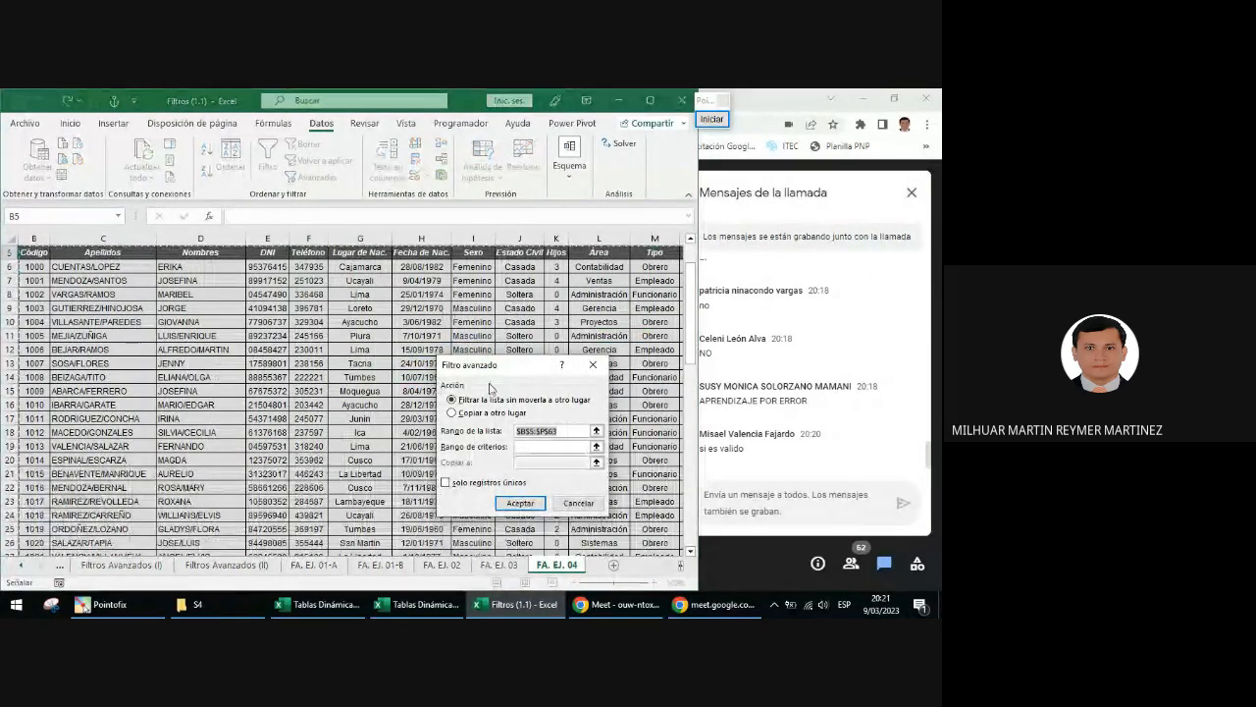
pyautogui.click(594, 366)
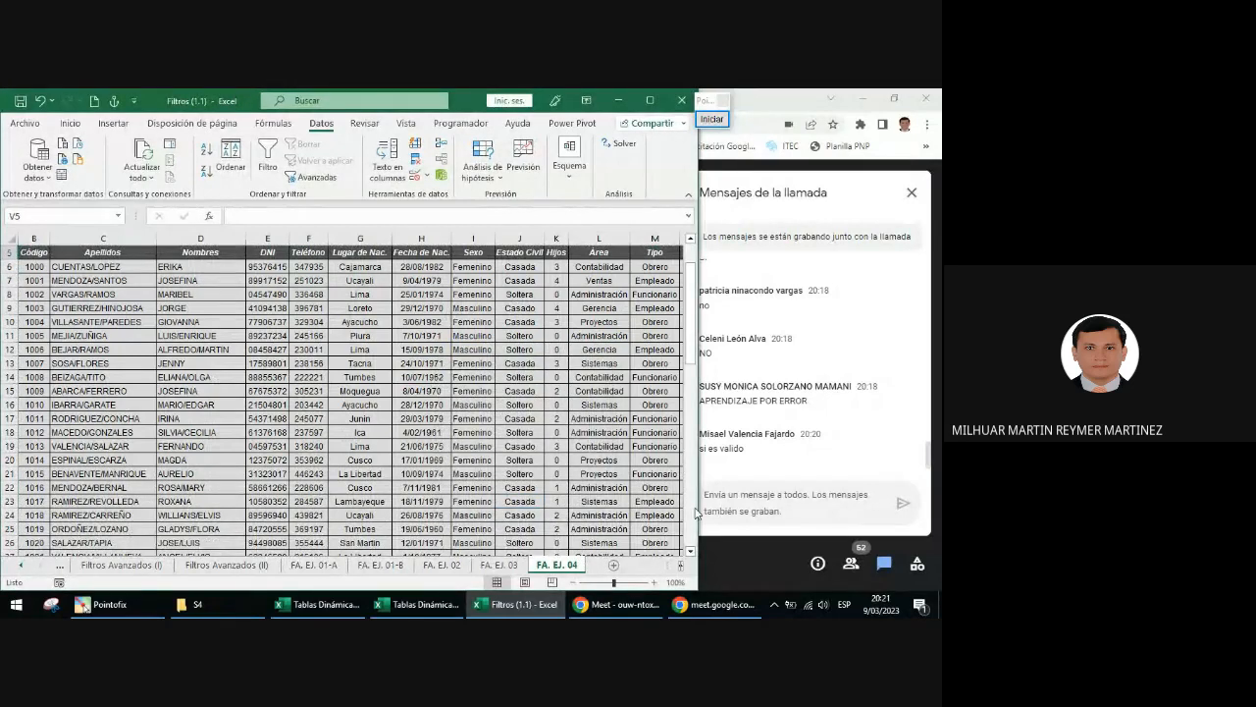
# - Start an advanced filter on the worker table from its Tipo header cell M5
pyautogui.click(682, 565)
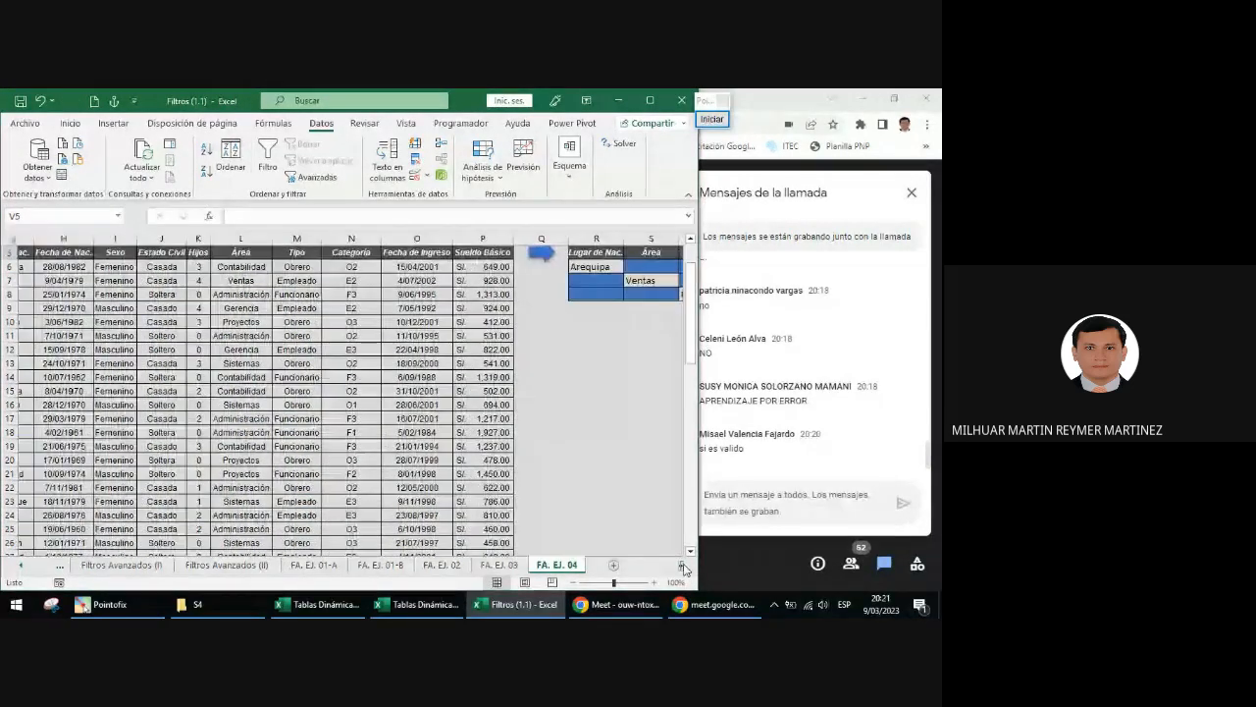
pyautogui.click(682, 567)
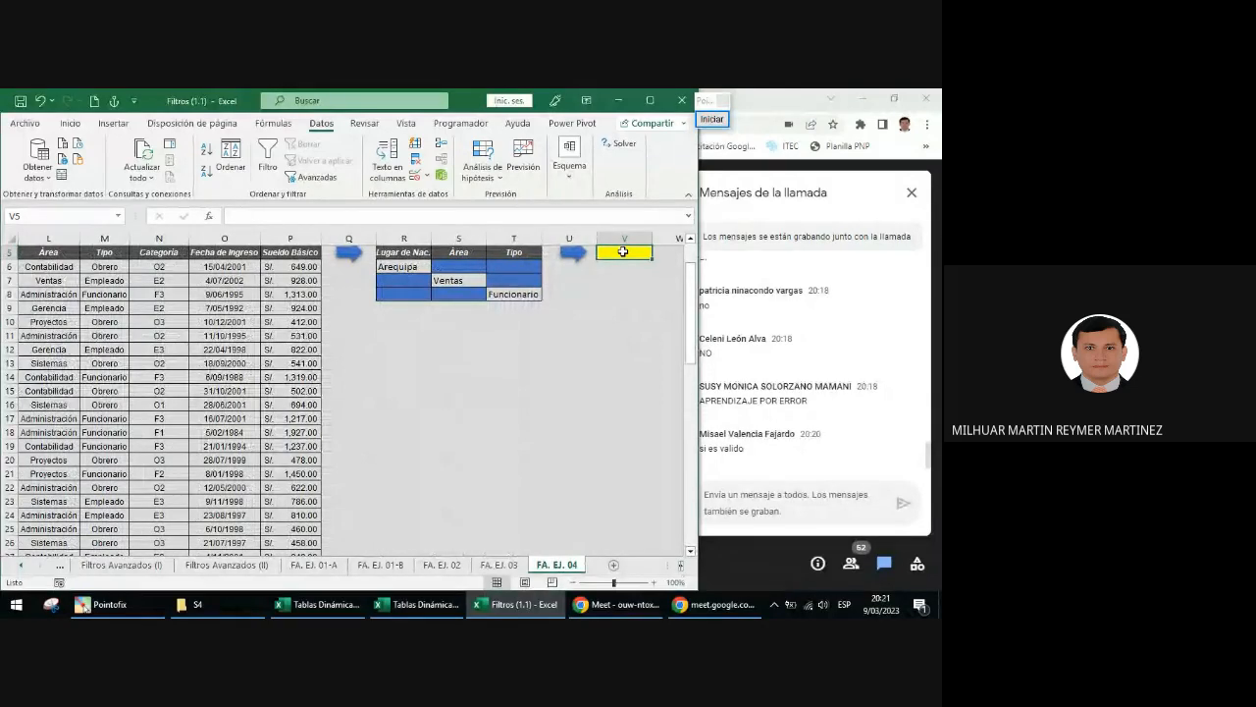
pyautogui.click(680, 566)
pyautogui.click(681, 568)
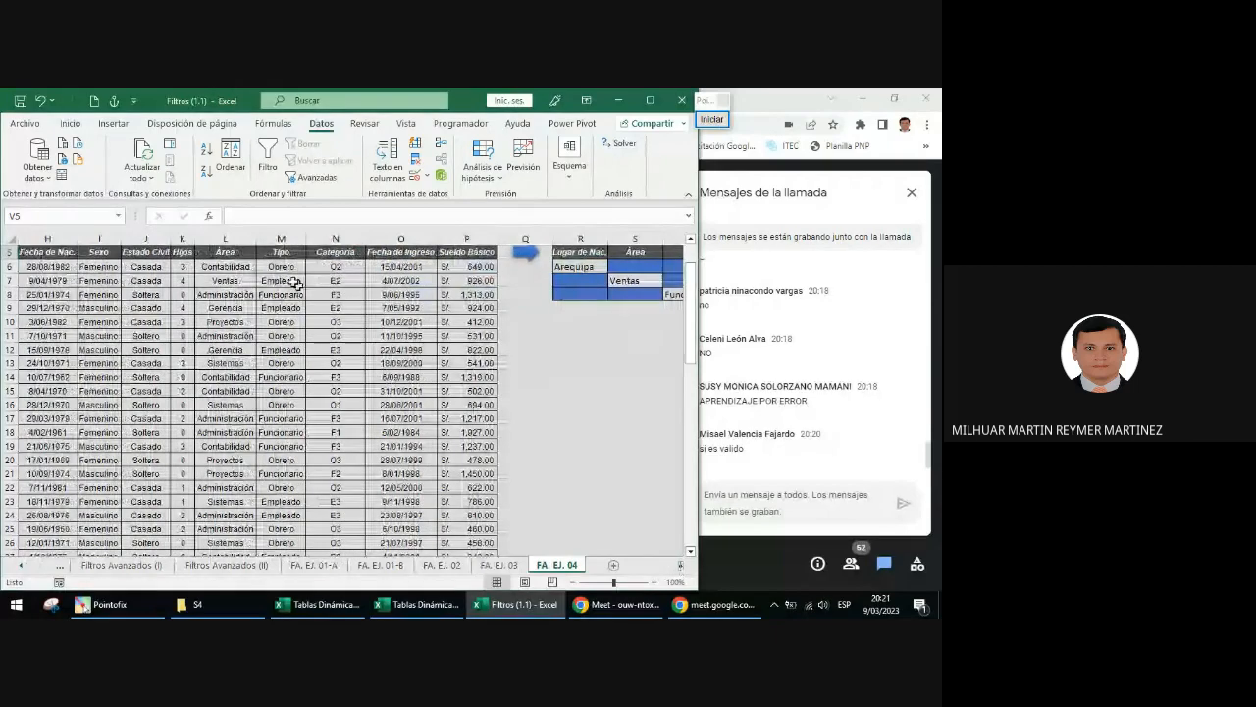
pyautogui.scroll(2, 285, 294)
pyautogui.click(267, 330)
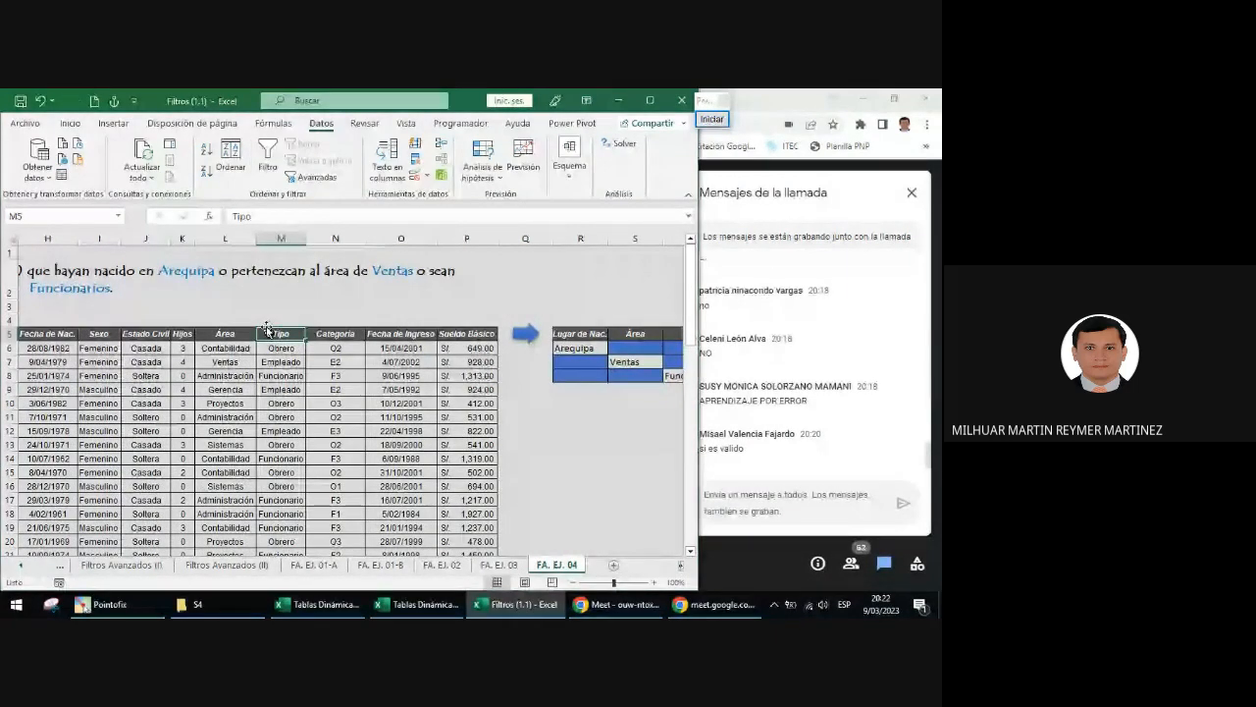
pyautogui.click(319, 177)
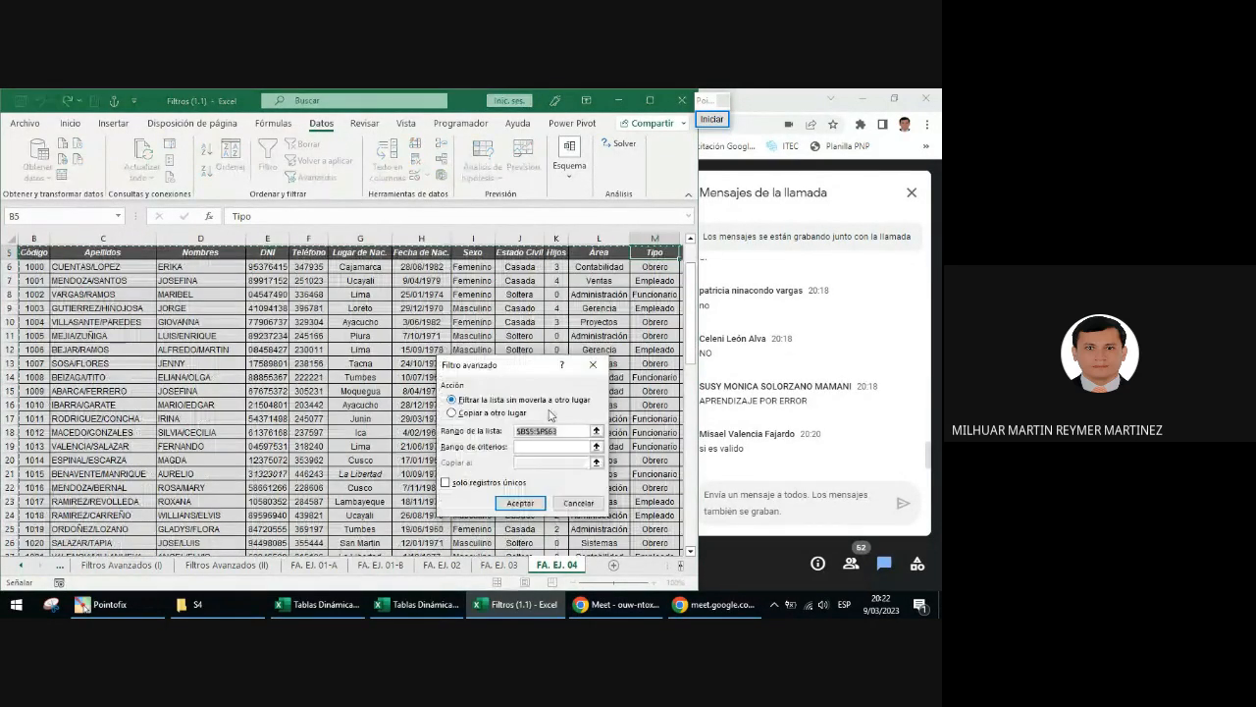
# - Using Pointofix, circle the list range in the advanced filter dialog, add a green check mark and end the annotation
pyautogui.click(711, 119)
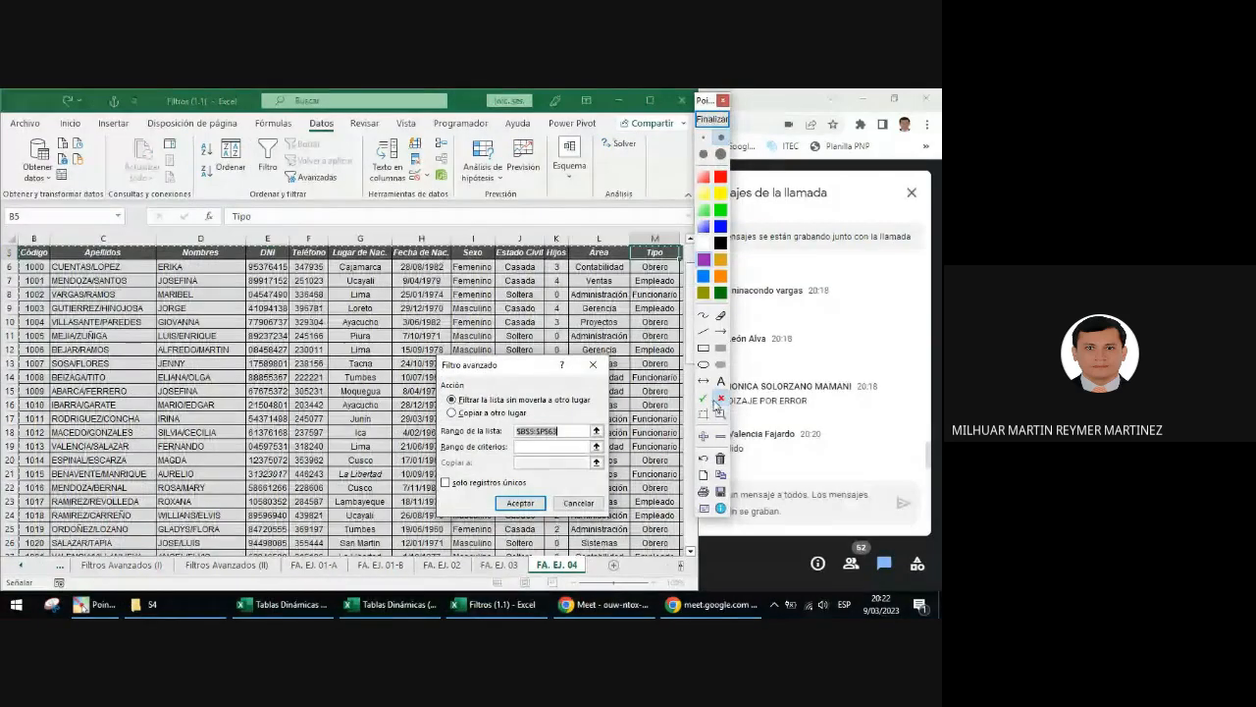
pyautogui.click(703, 364)
pyautogui.moveTo(506, 422); pyautogui.dragTo(567, 448)
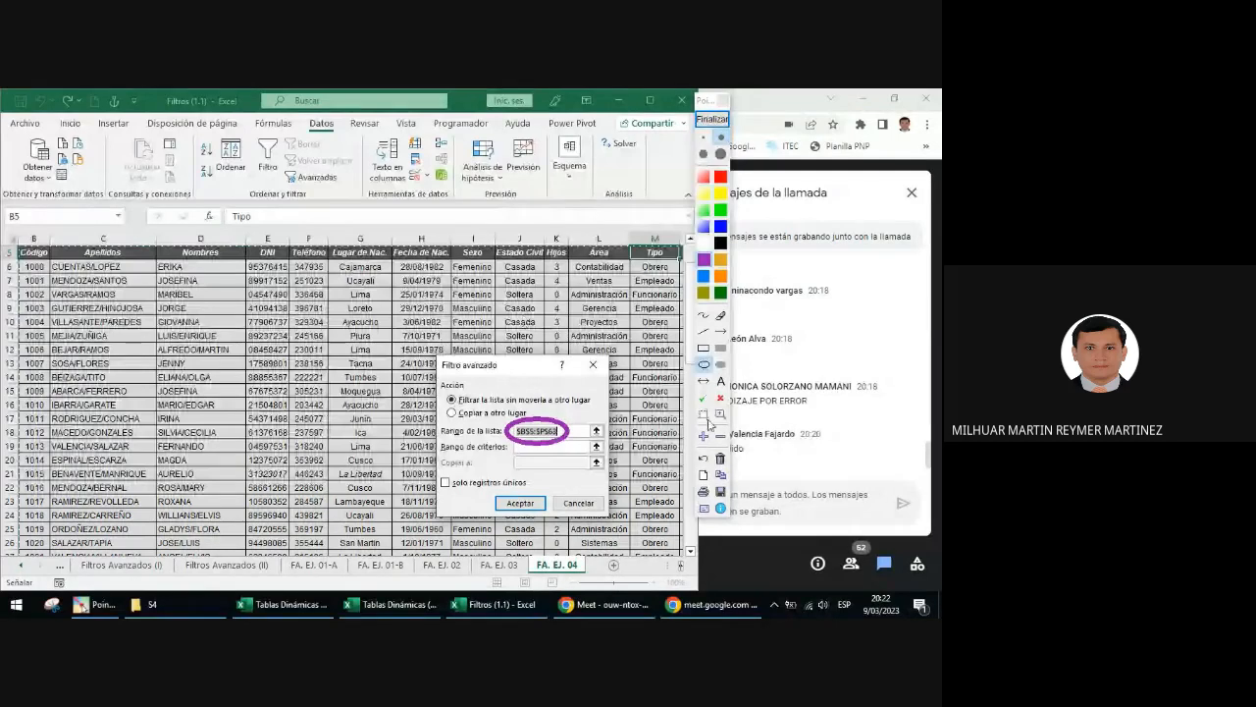
pyautogui.click(703, 398)
pyautogui.click(577, 421)
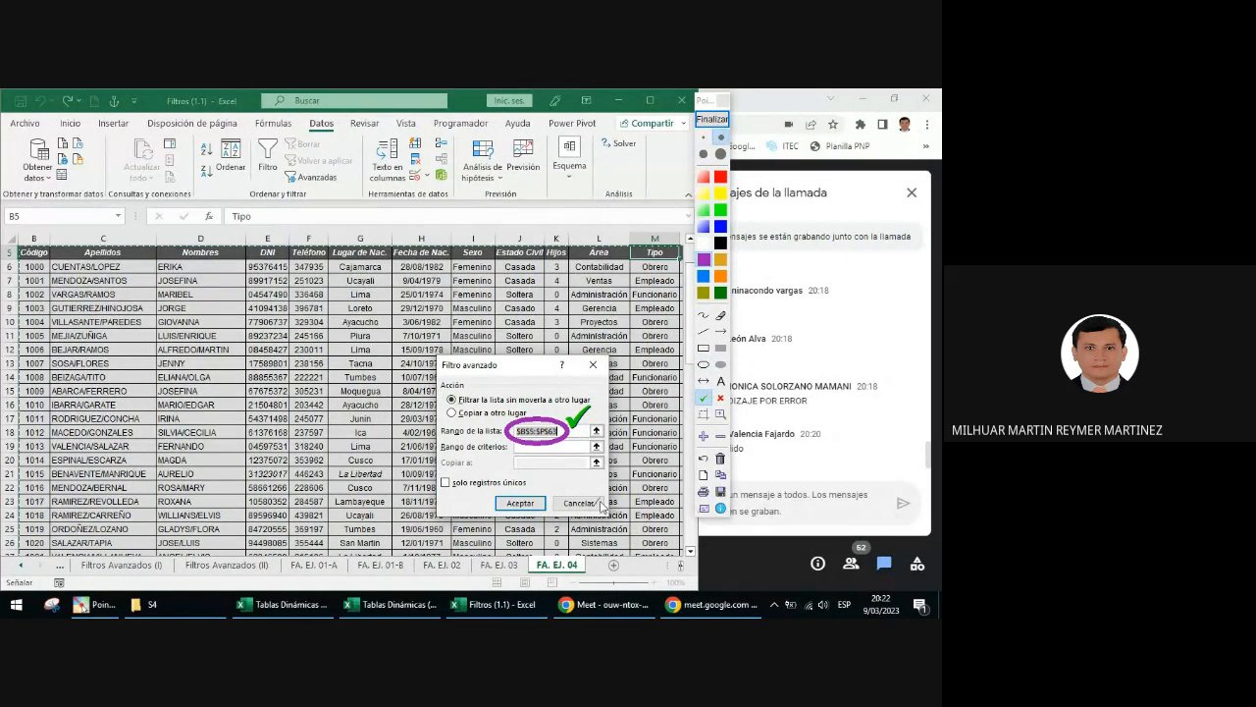
pyautogui.click(705, 121)
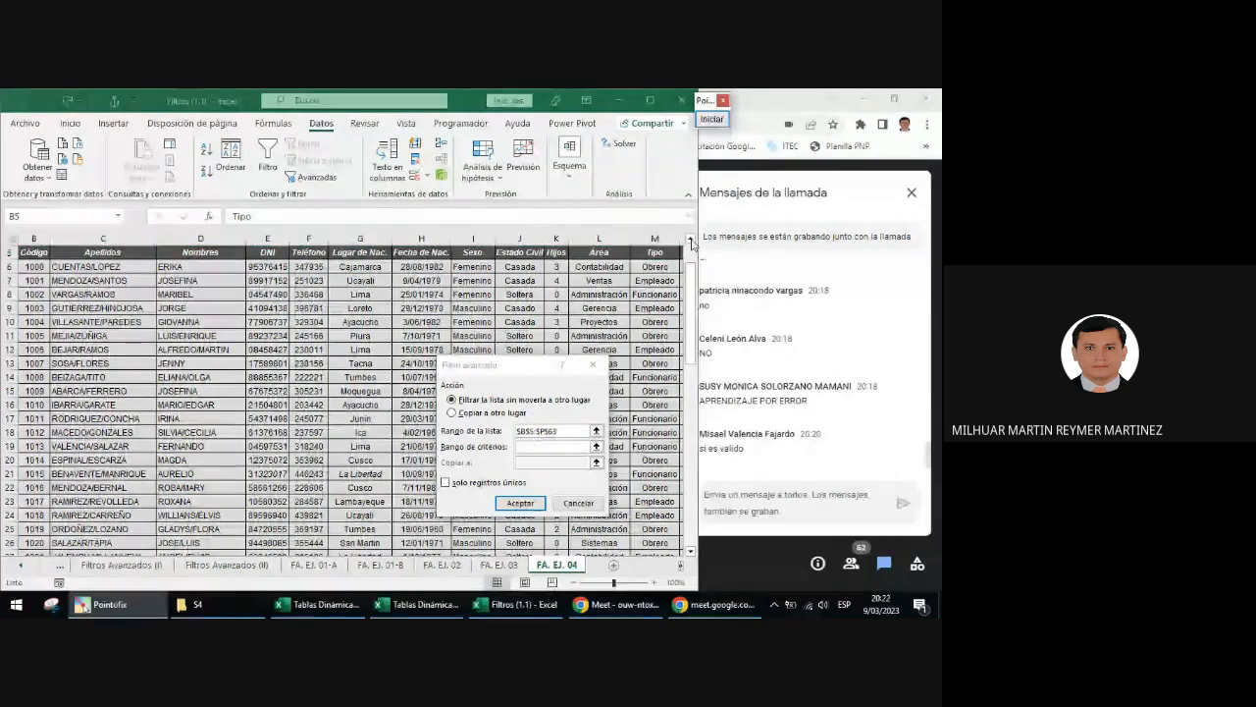
# - Set the advanced filter's criteria range to R5:T8 and choose to copy the results to another location
pyautogui.click(525, 446)
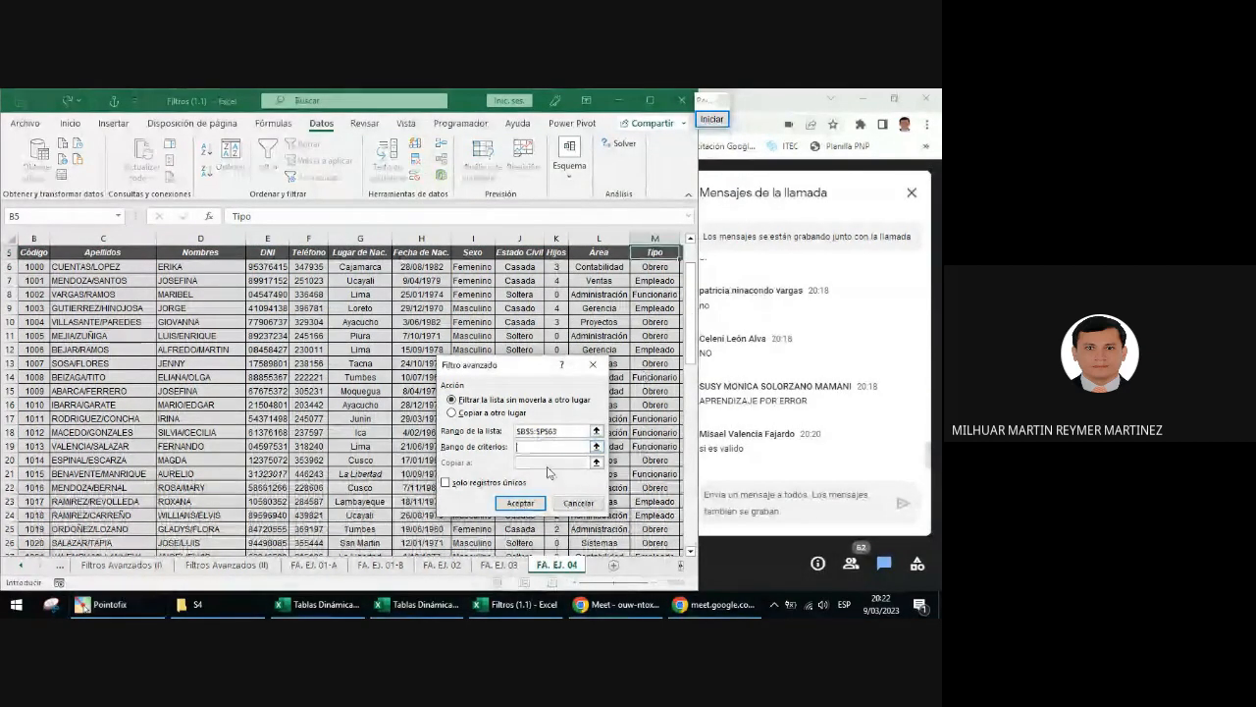
pyautogui.click(681, 567)
pyautogui.click(682, 567)
pyautogui.click(682, 567)
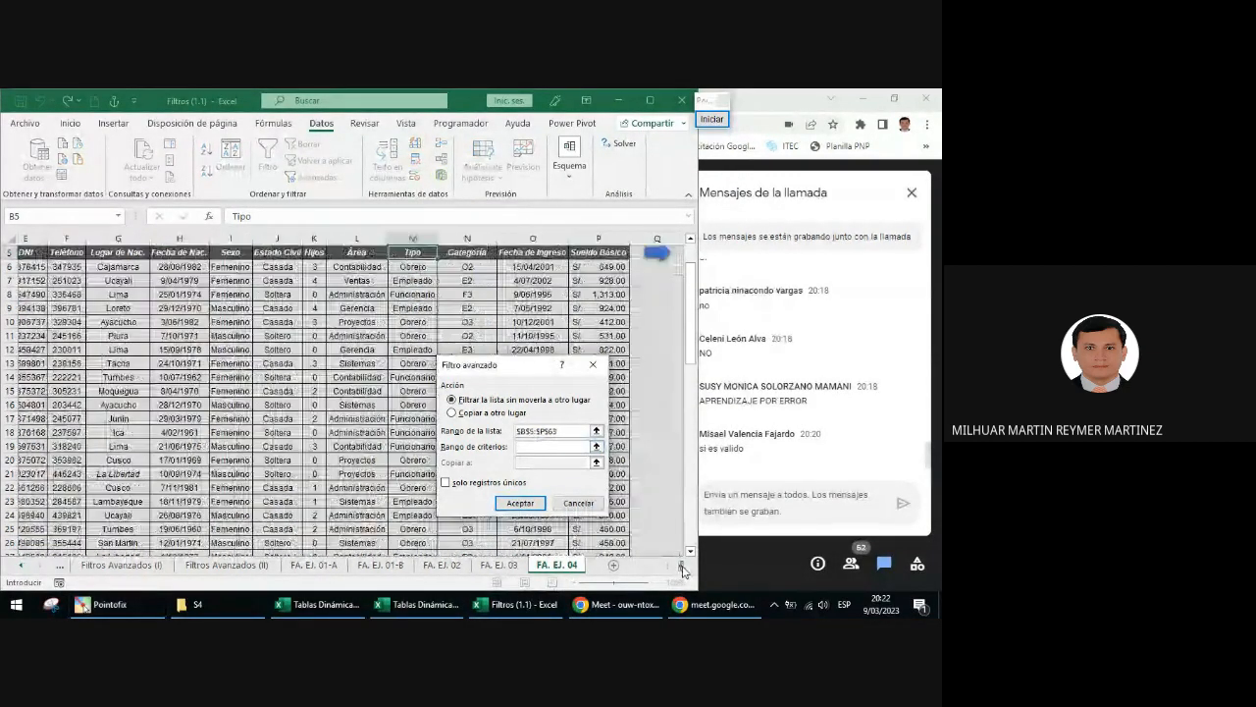
pyautogui.click(682, 568)
pyautogui.click(682, 568)
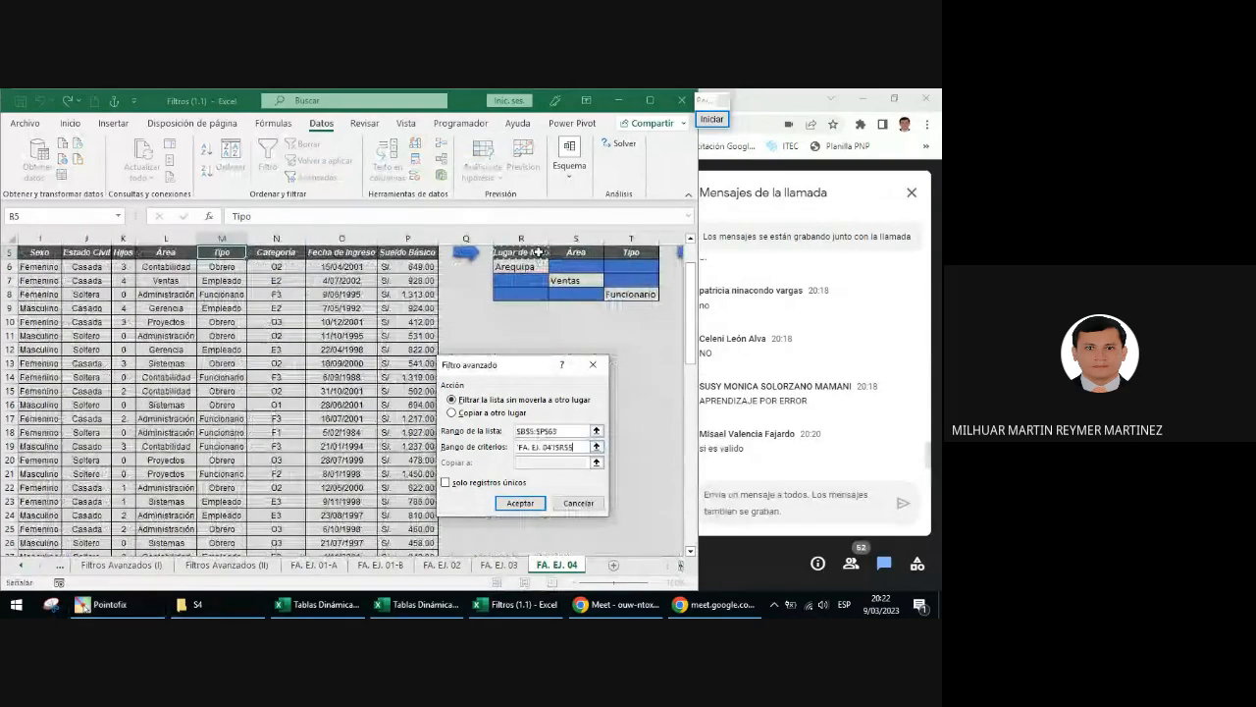
pyautogui.moveTo(538, 266); pyautogui.dragTo(647, 294)
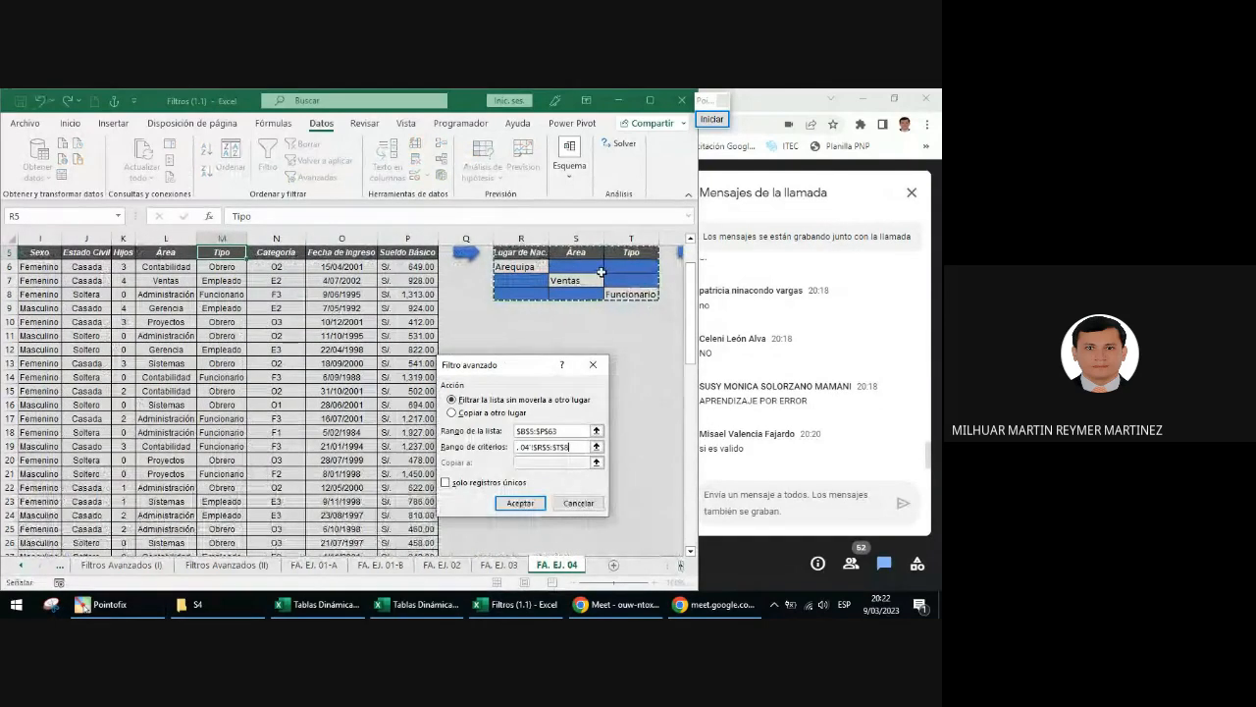
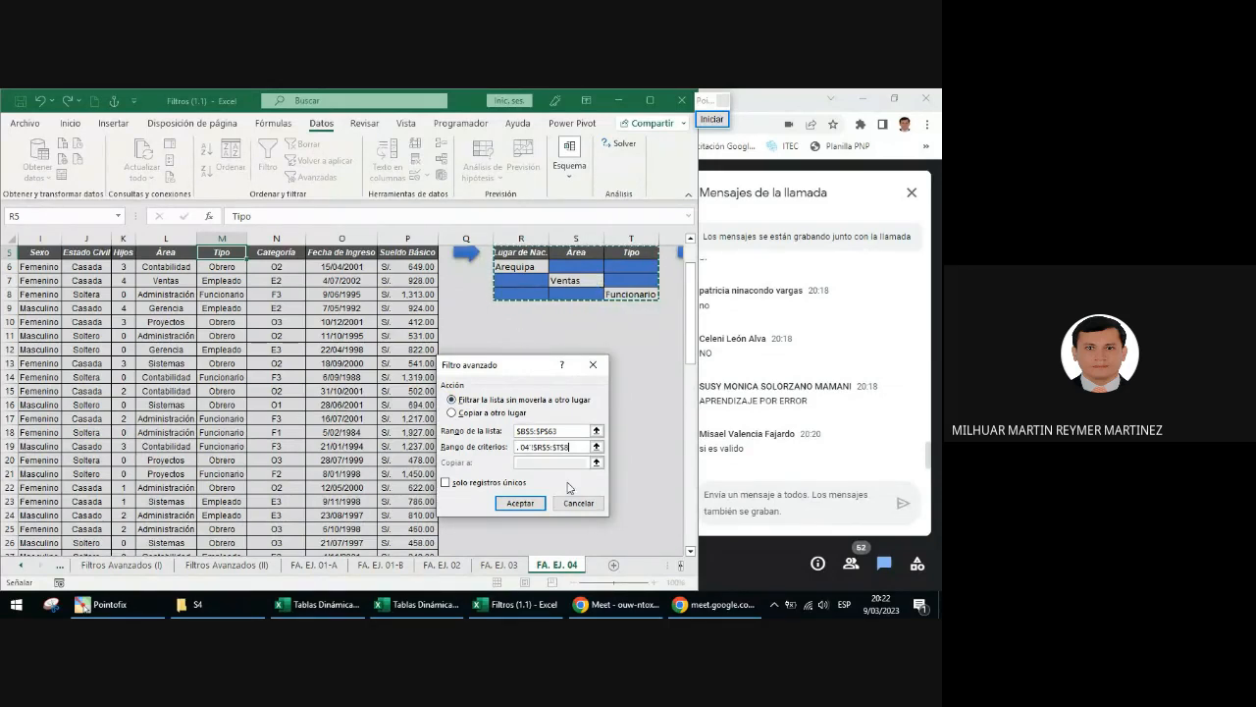
pyautogui.click(479, 416)
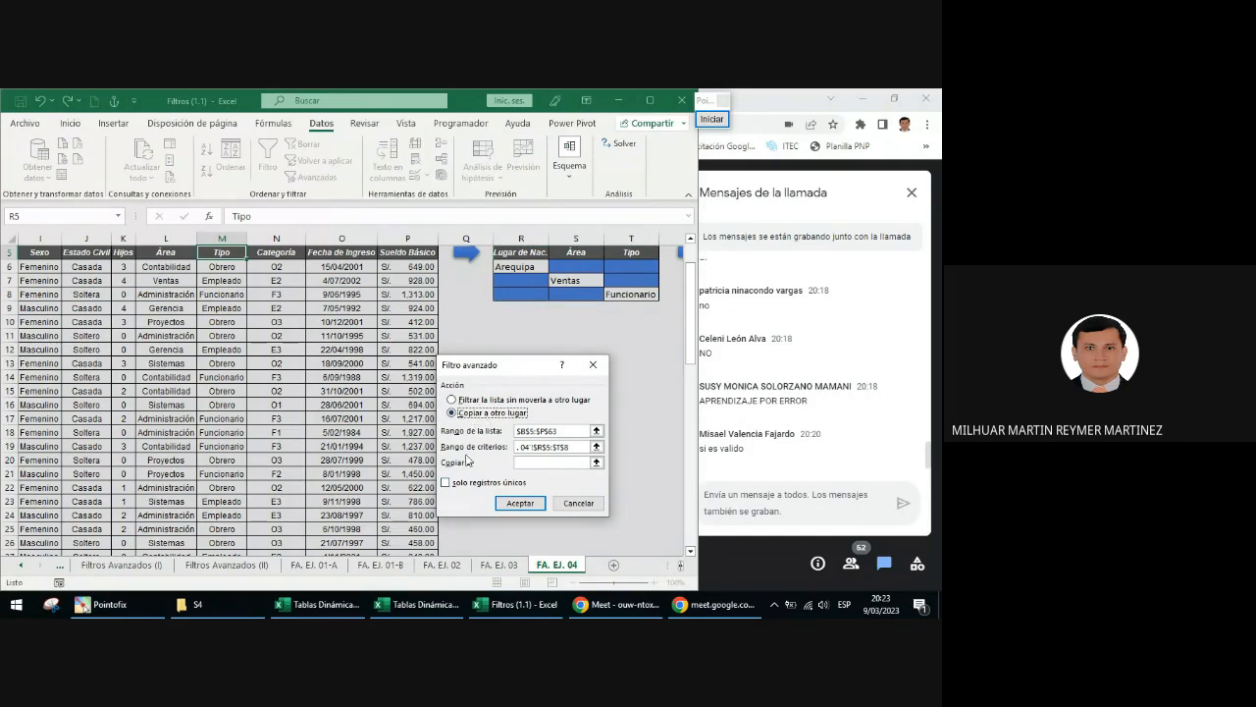
# - Set cell V5 as the copy destination of the advanced filter and run it
pyautogui.click(529, 464)
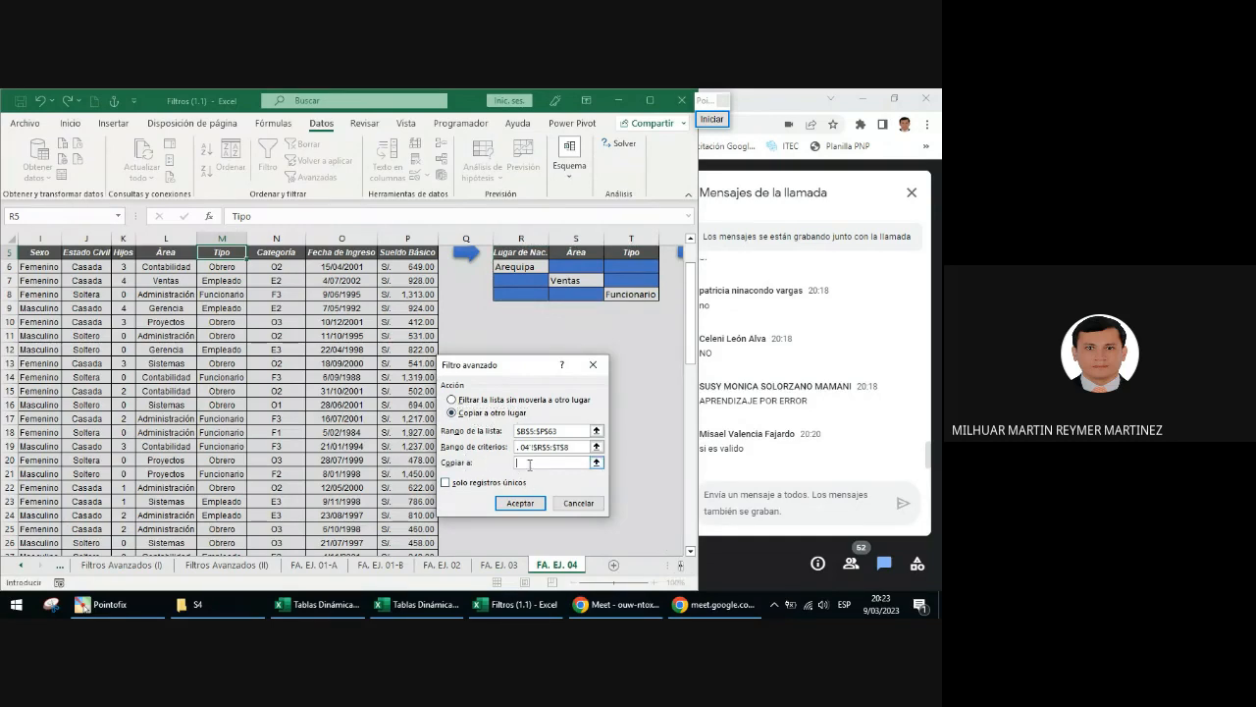
pyautogui.click(682, 567)
pyautogui.click(682, 567)
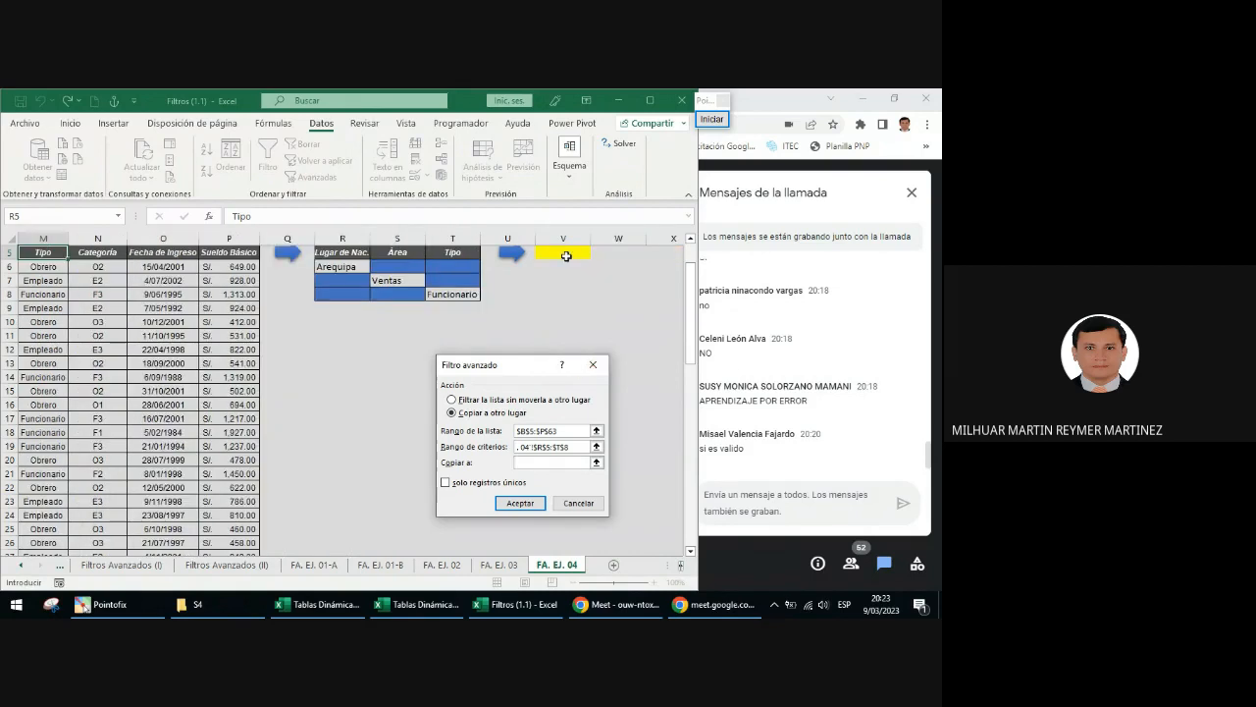
pyautogui.click(563, 252)
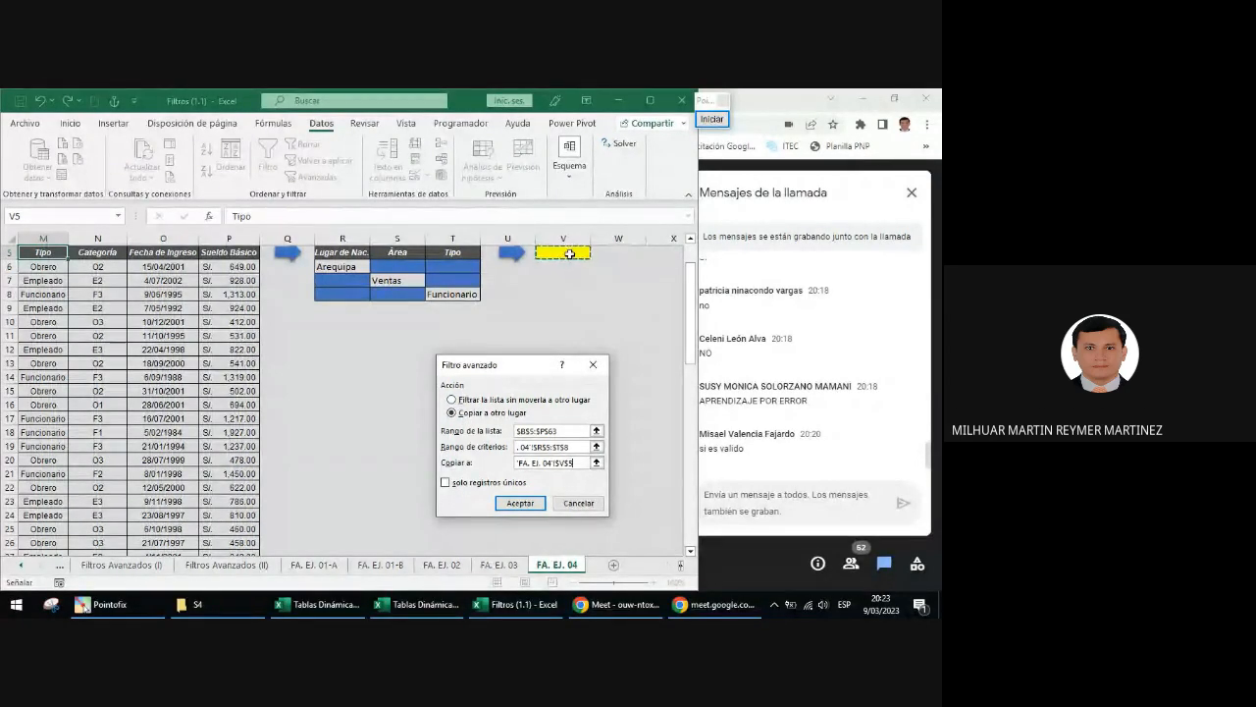
pyautogui.click(520, 502)
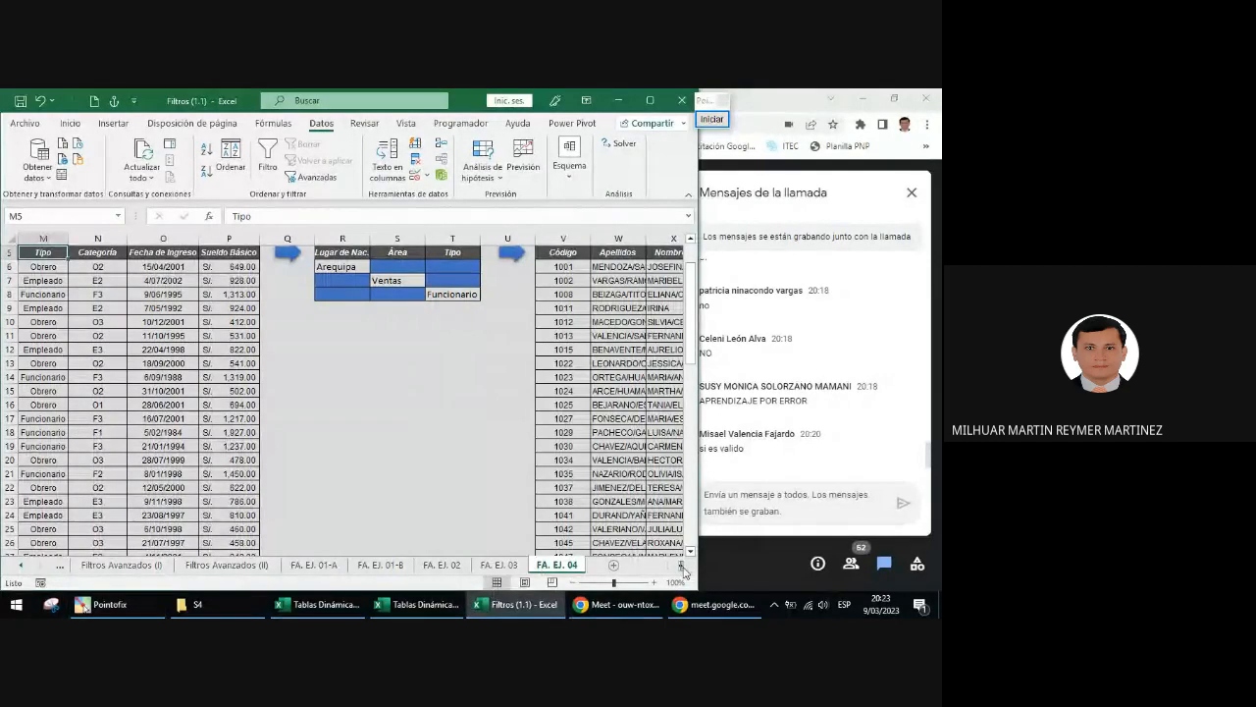
# - Select the Código values V6:V34 in the filtered results to count the records
pyautogui.hscroll(4, 660, 537)
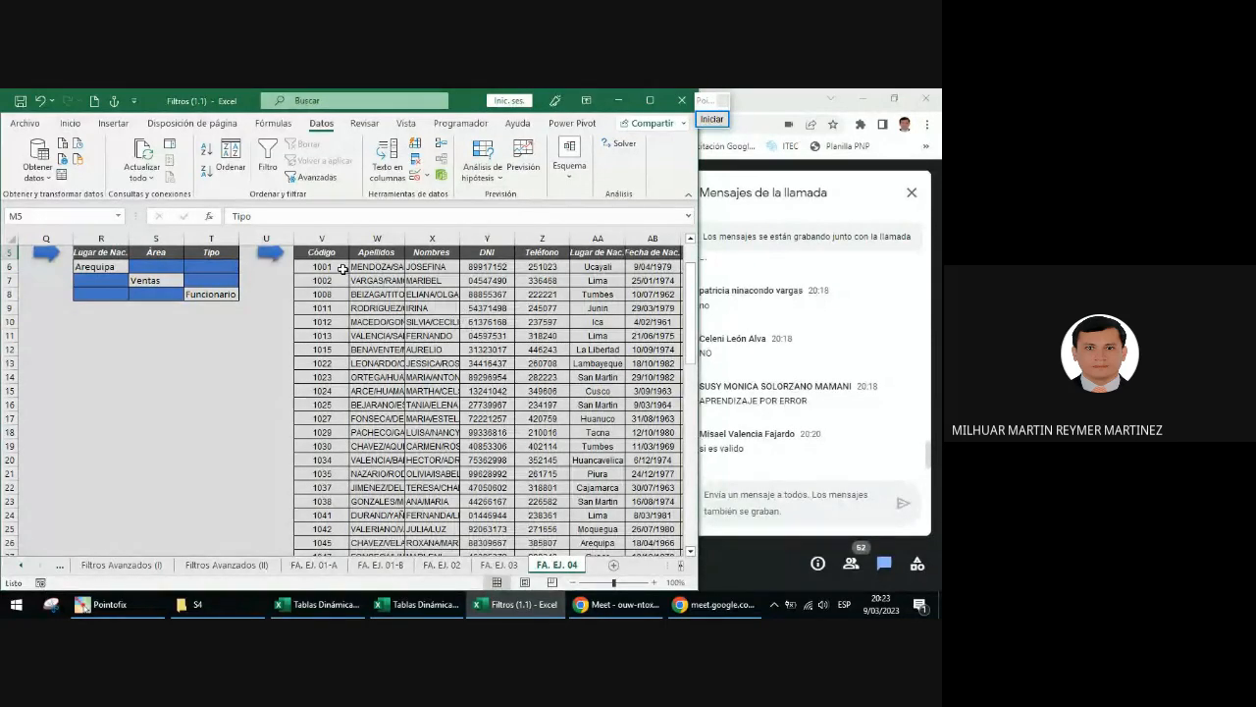
pyautogui.click(330, 266)
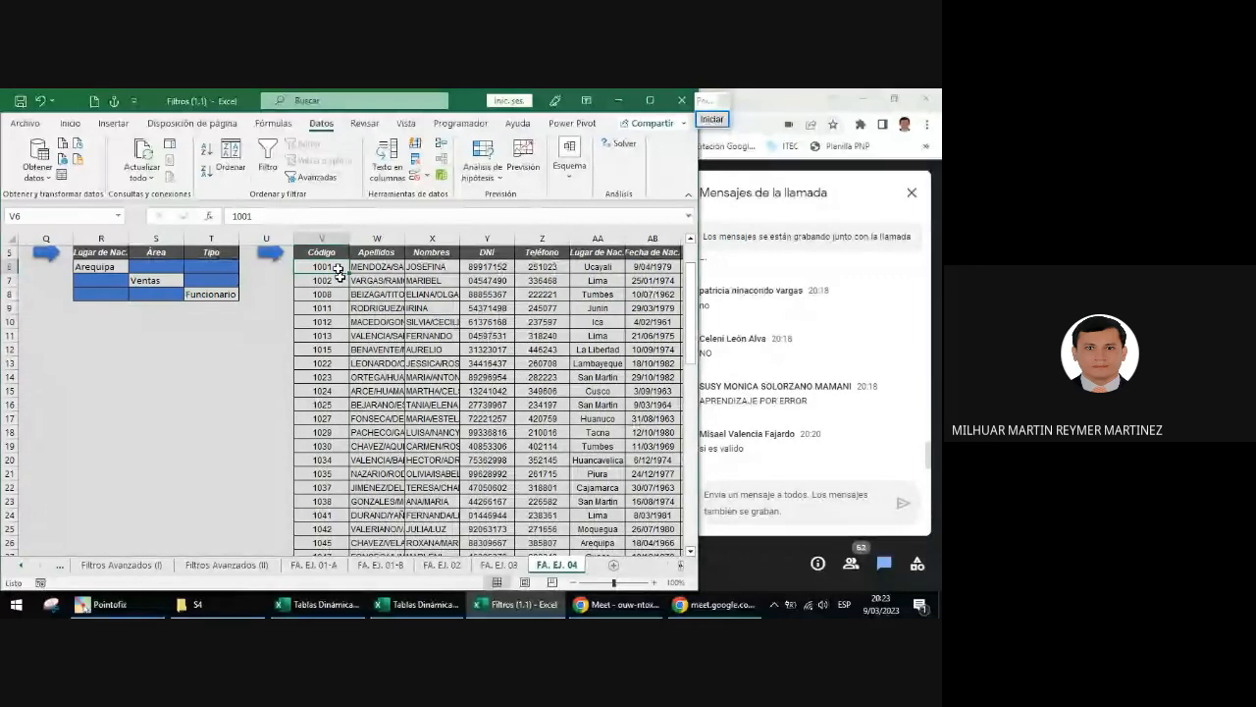
pyautogui.scroll(-1, 335, 267)
pyautogui.scroll(-5, 336, 268)
pyautogui.scroll(5, 336, 268)
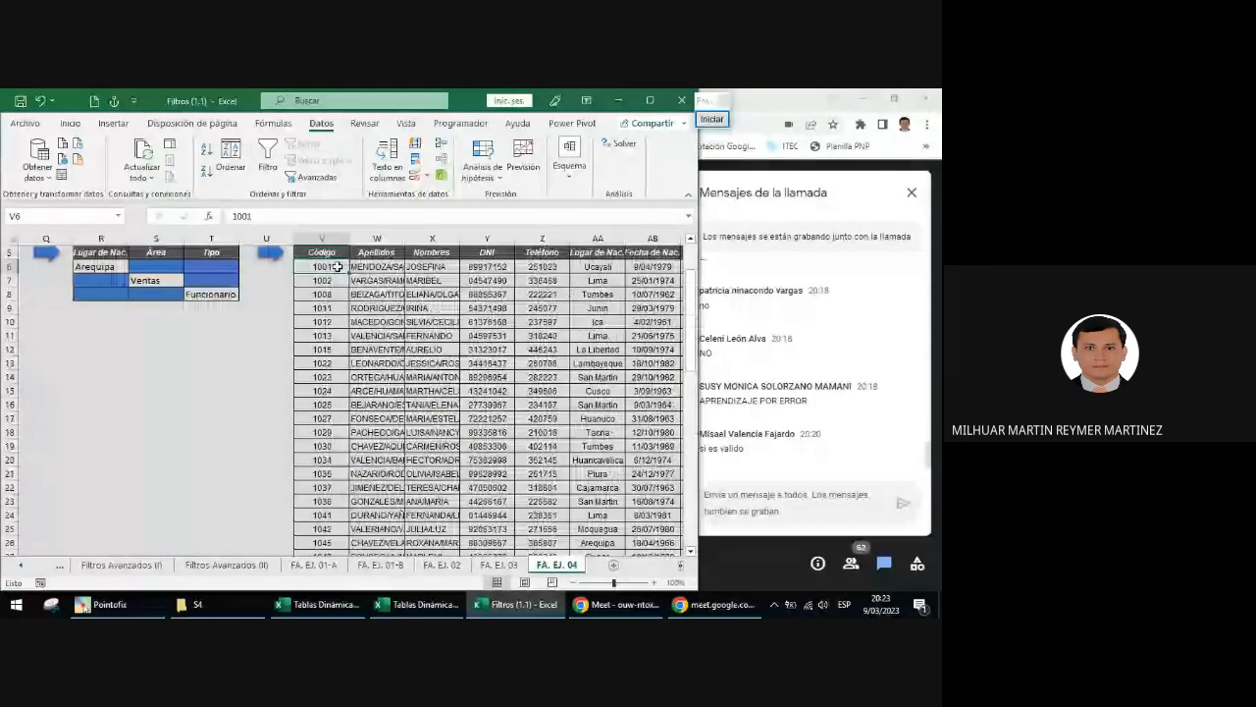
pyautogui.moveTo(330, 266); pyautogui.dragTo(333, 502)
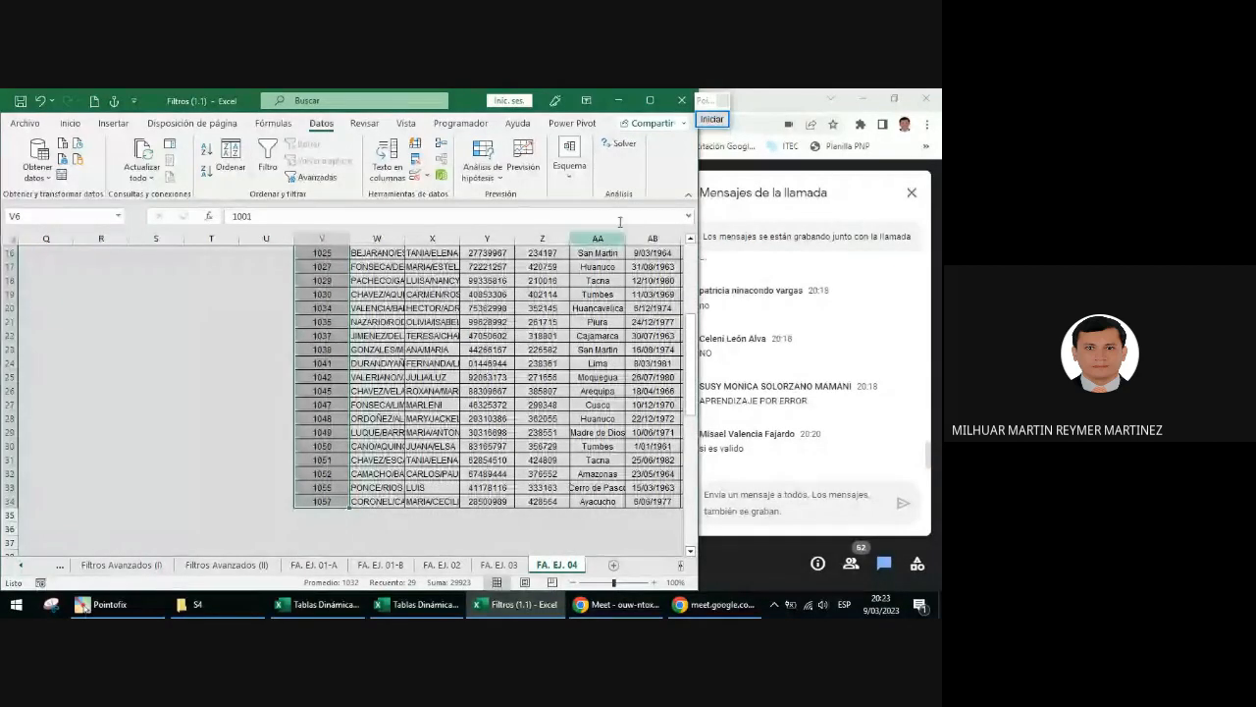
# - Using Pointofix, draw a purple arrow from the end of the Código column to the status bar's Recuento, try the magnifier and end the annotation
pyautogui.click(714, 121)
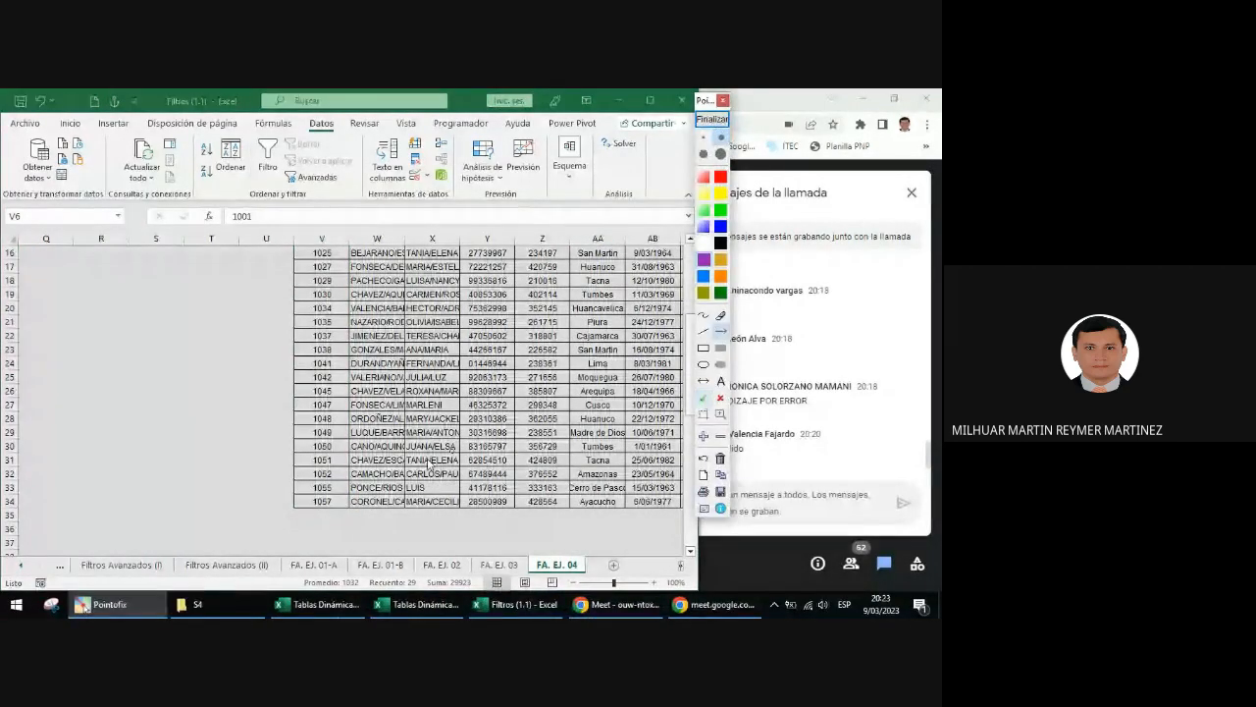
pyautogui.moveTo(341, 513); pyautogui.dragTo(398, 574)
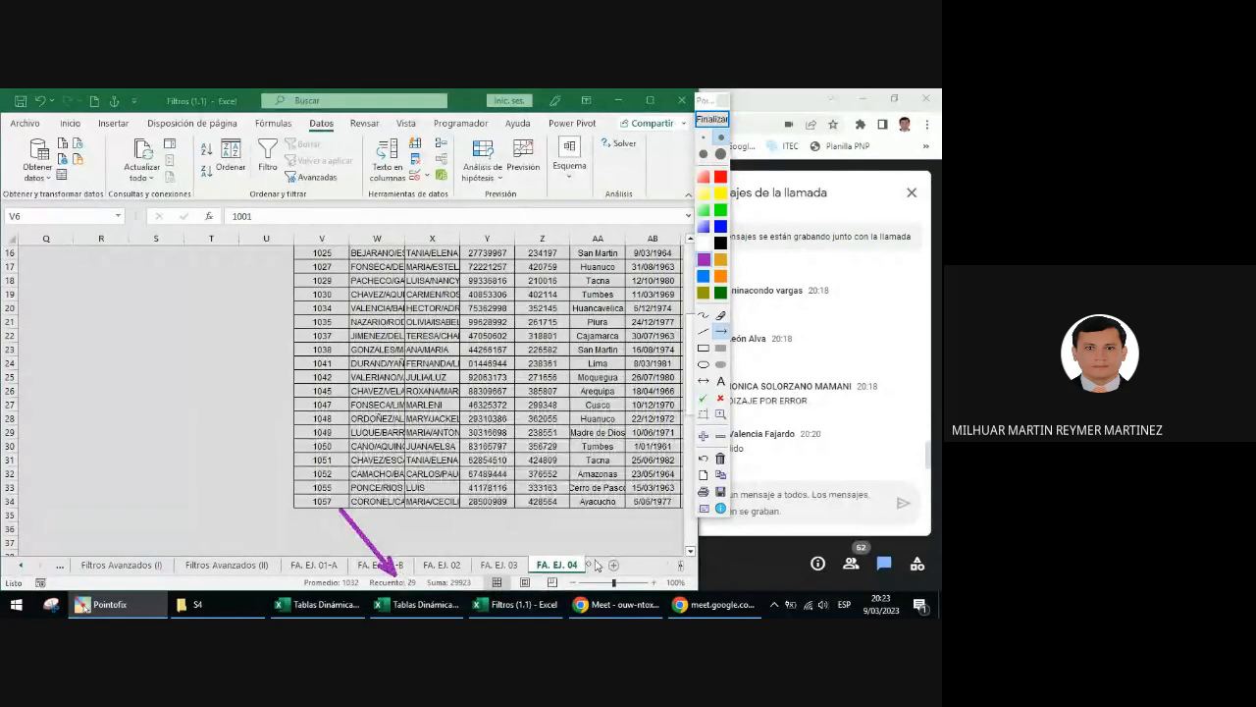
pyautogui.click(721, 413)
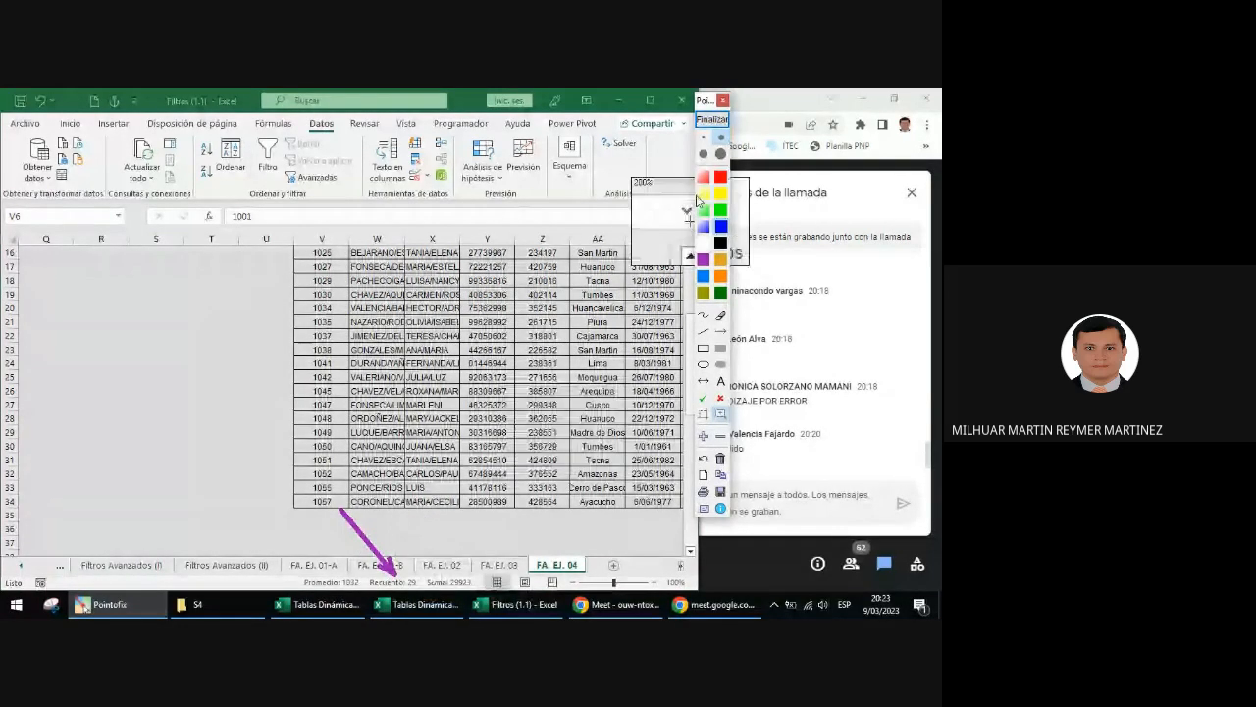
pyautogui.click(713, 121)
pyautogui.scroll(5, 507, 481)
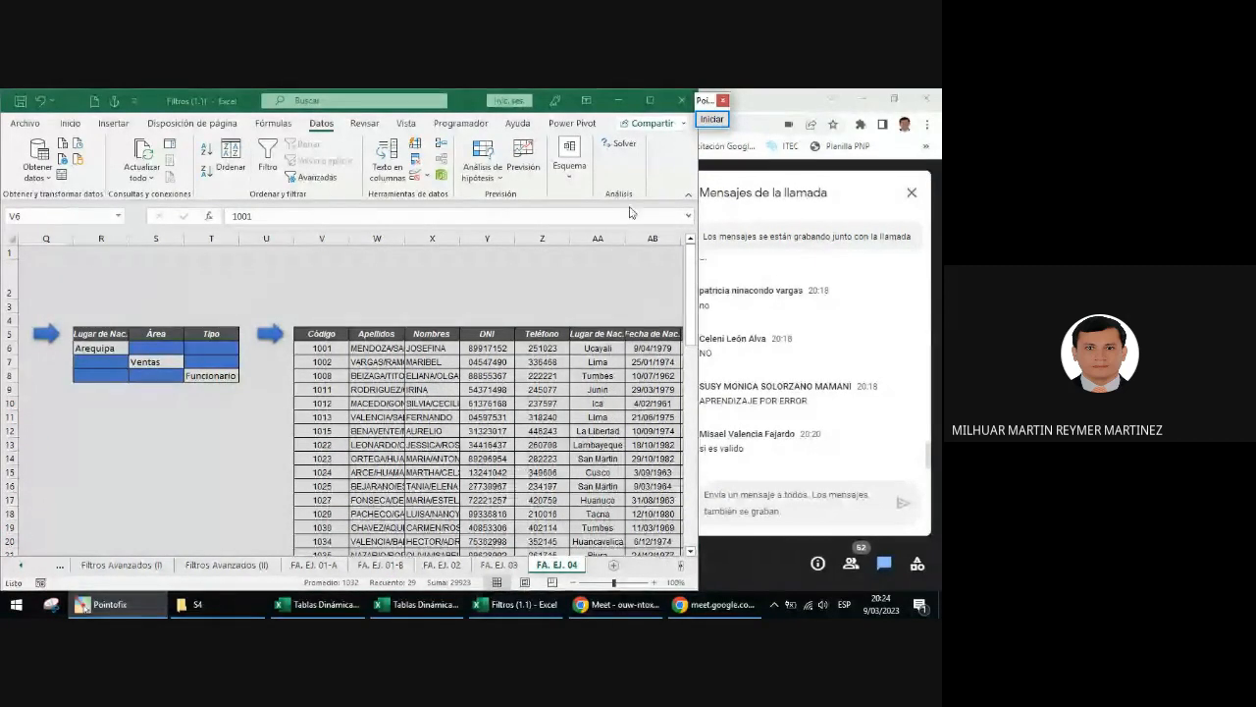
# - Using Pointofix, draw a long blue arrow from beside the Código results down to the start of the status bar and end the annotation
pyautogui.click(712, 118)
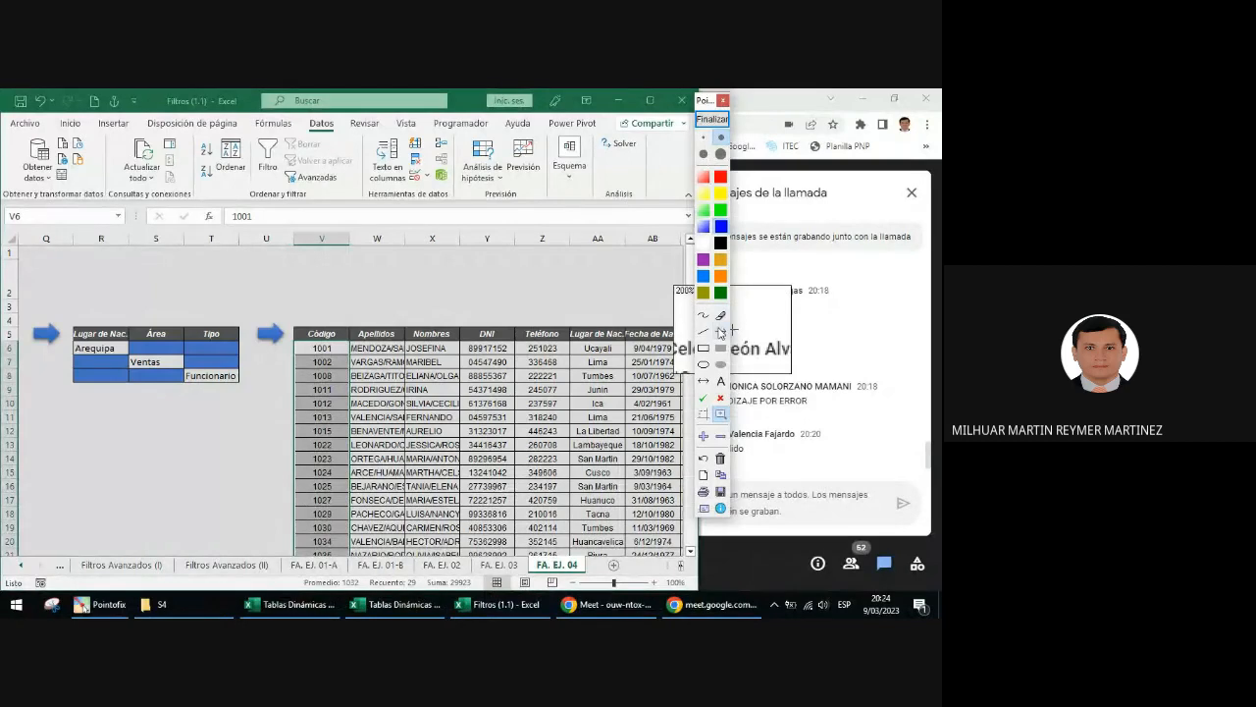
pyautogui.click(721, 332)
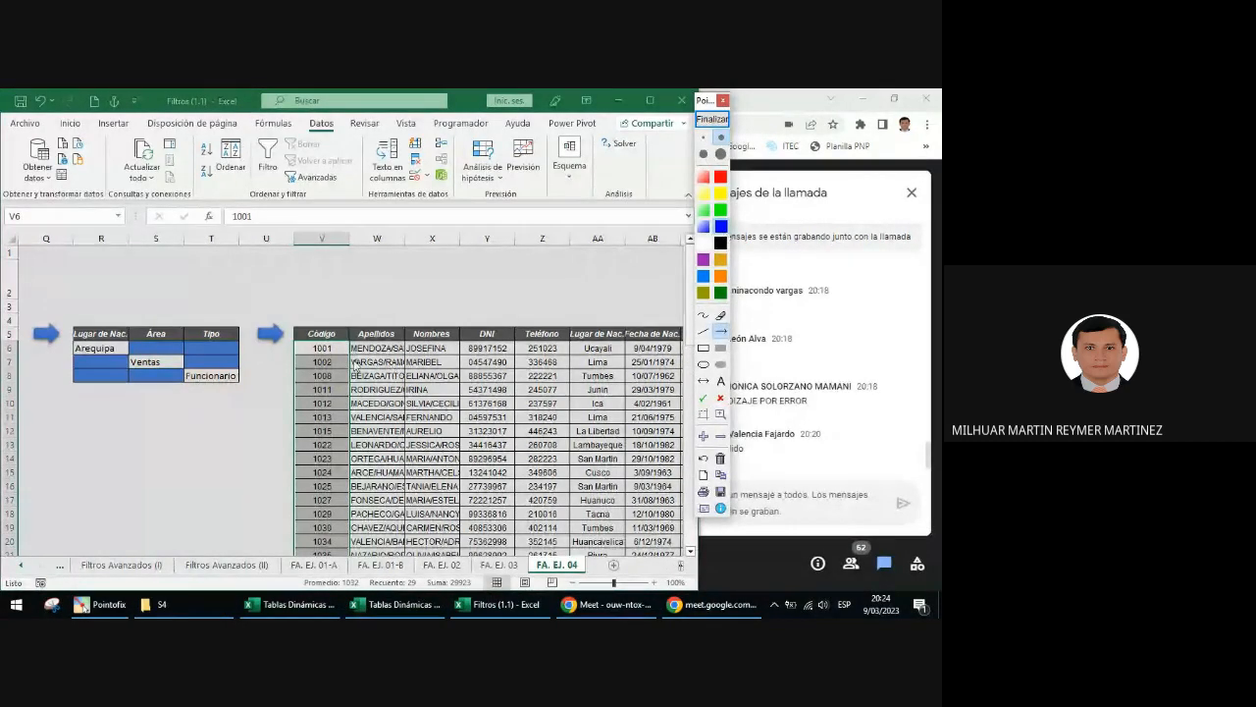
pyautogui.moveTo(288, 369); pyautogui.dragTo(62, 592)
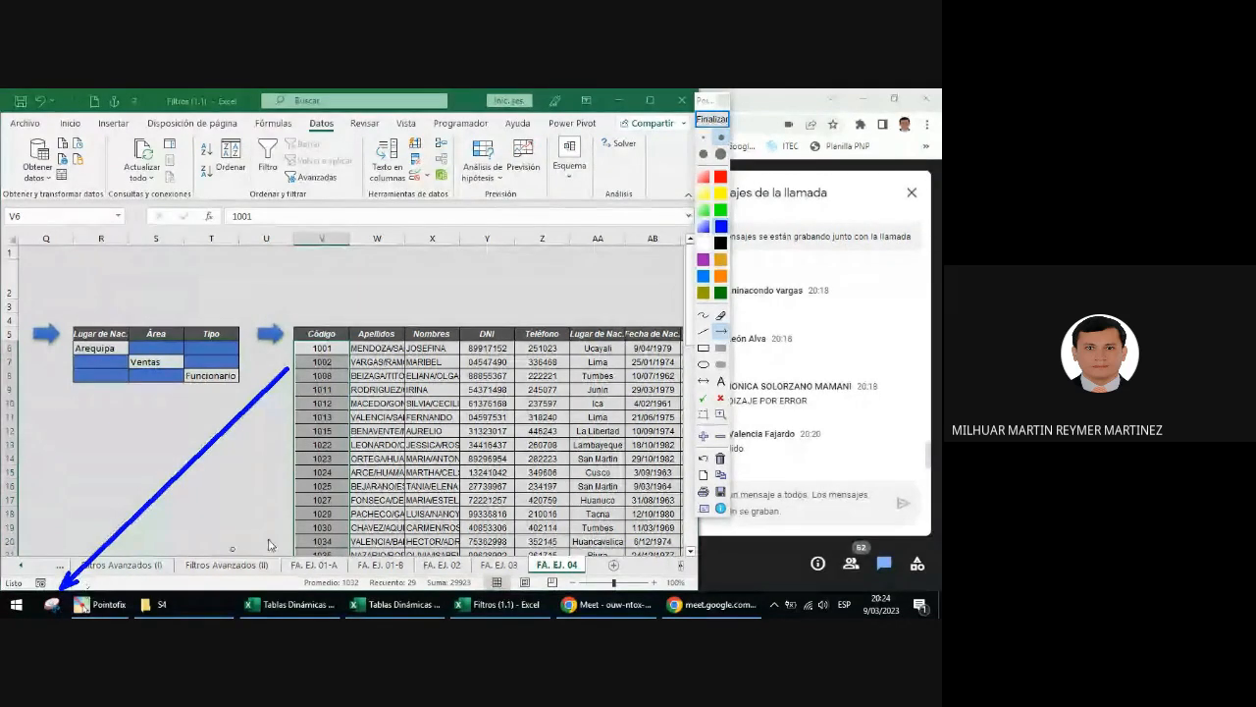
pyautogui.click(712, 119)
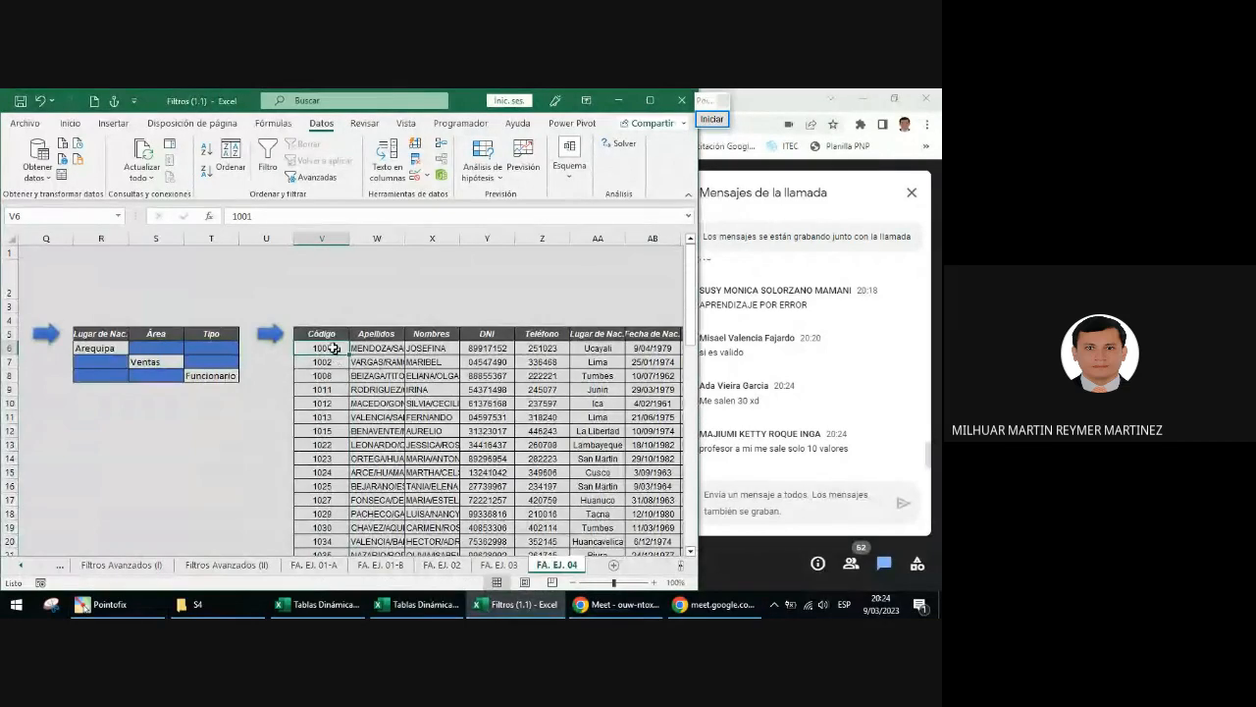
# - Reselect the Código values from V6 down to V34, without the header, to recheck the record count
pyautogui.moveTo(332, 351); pyautogui.dragTo(334, 528)
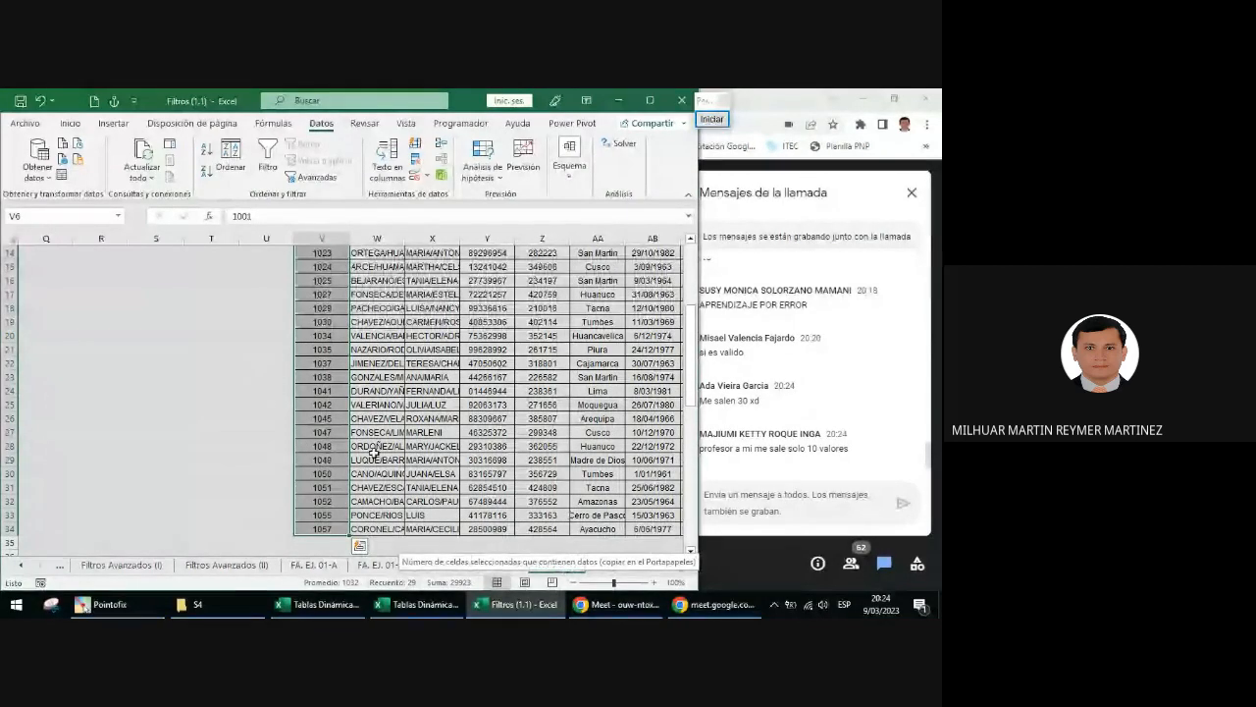
pyautogui.scroll(1, 372, 440)
pyautogui.scroll(4, 372, 440)
pyautogui.click(322, 350)
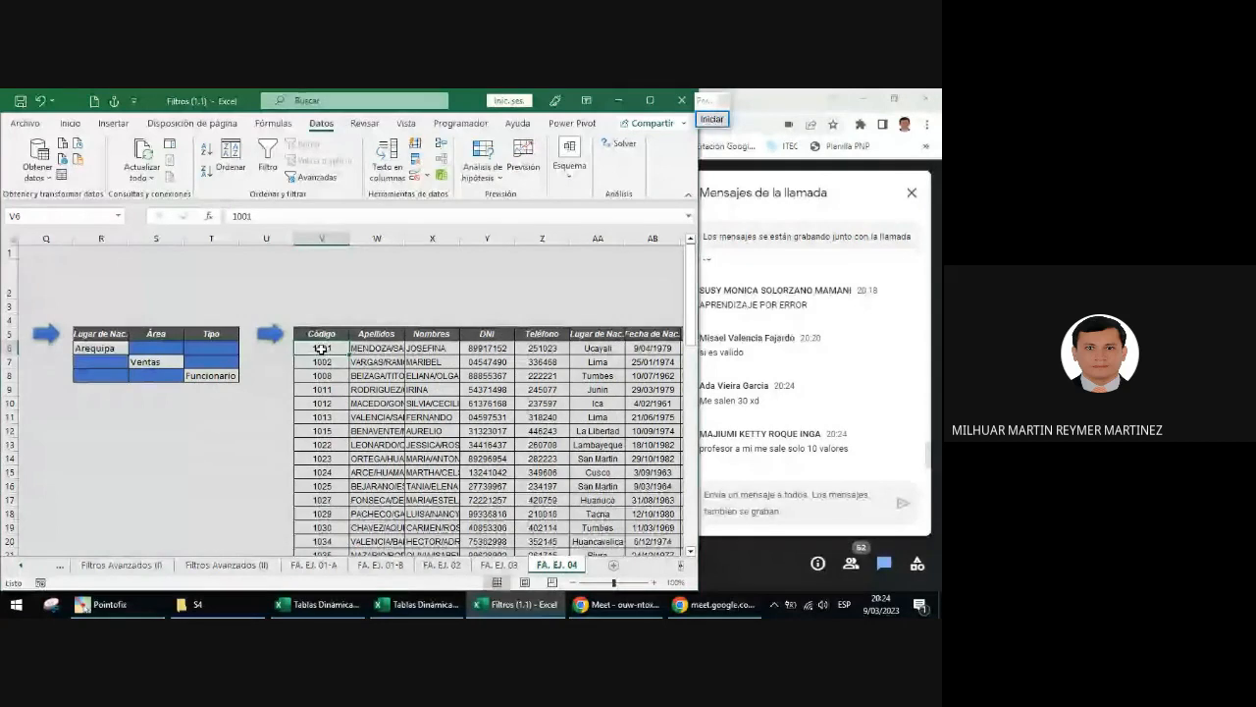
pyautogui.hotkey('ctrl', 'shift', 'Down')
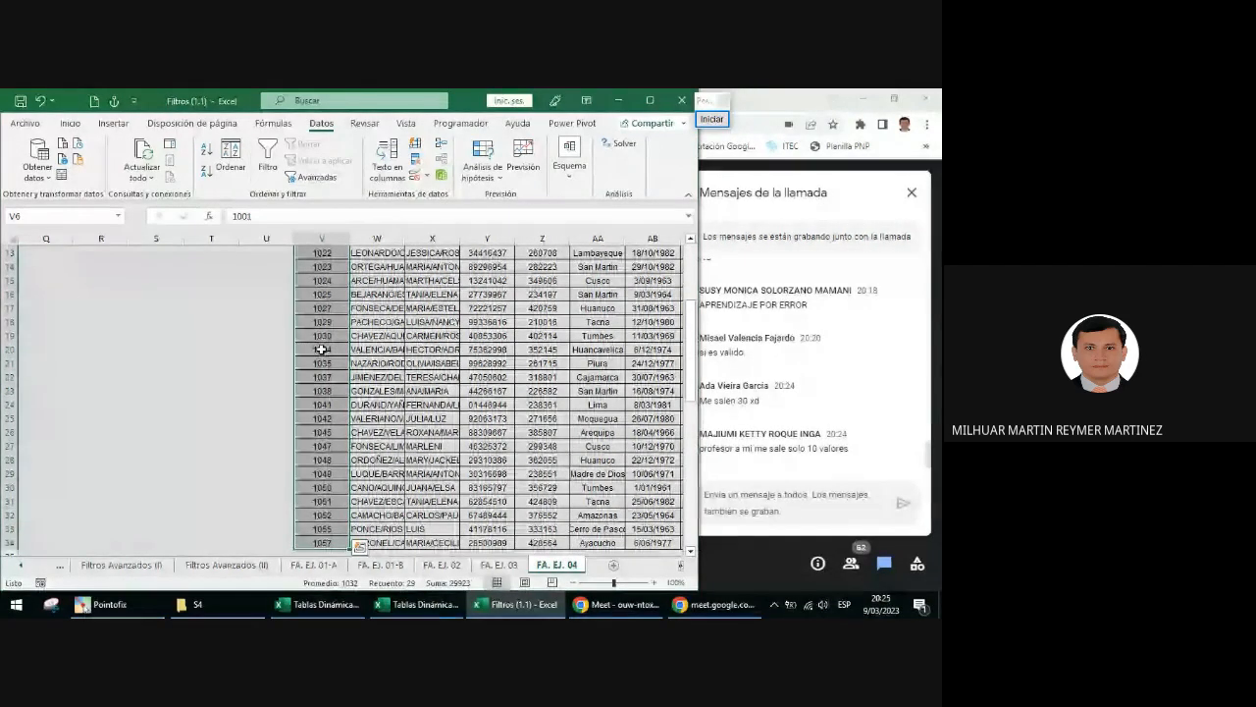
pyautogui.scroll(4, 321, 349)
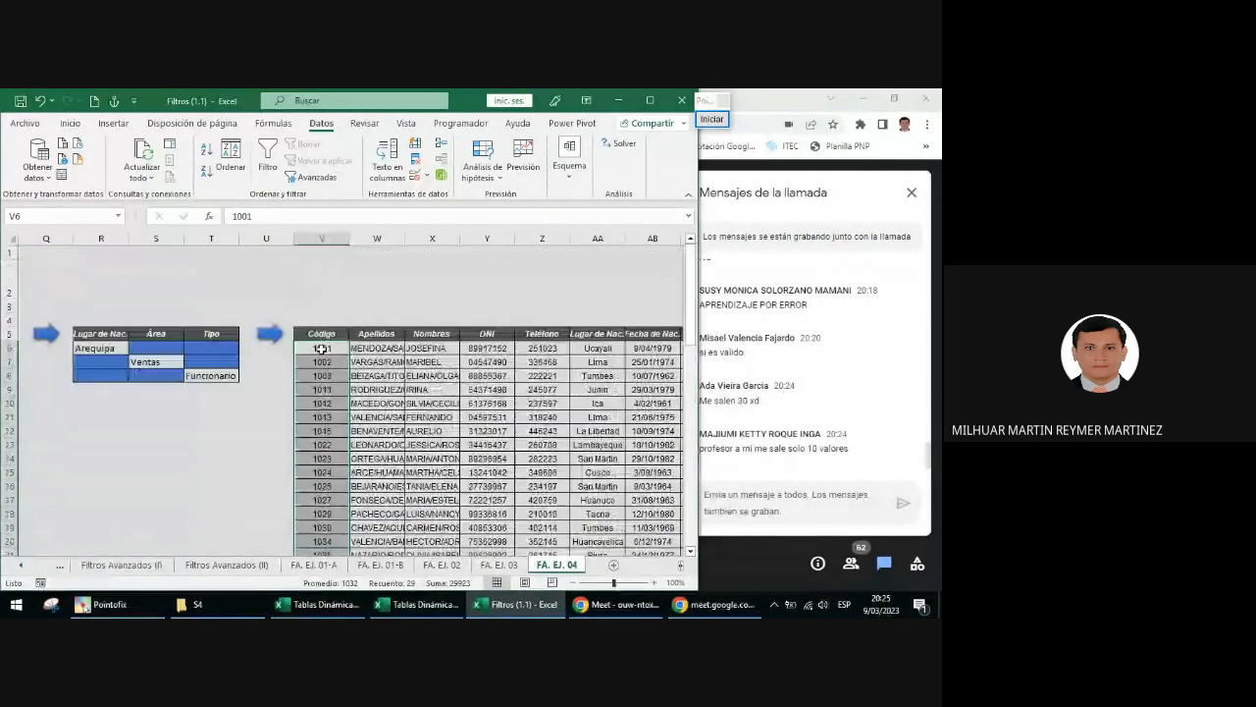
# - Select the Código column with its header, V5:V34, to compare the count when the header is included
pyautogui.click(334, 337)
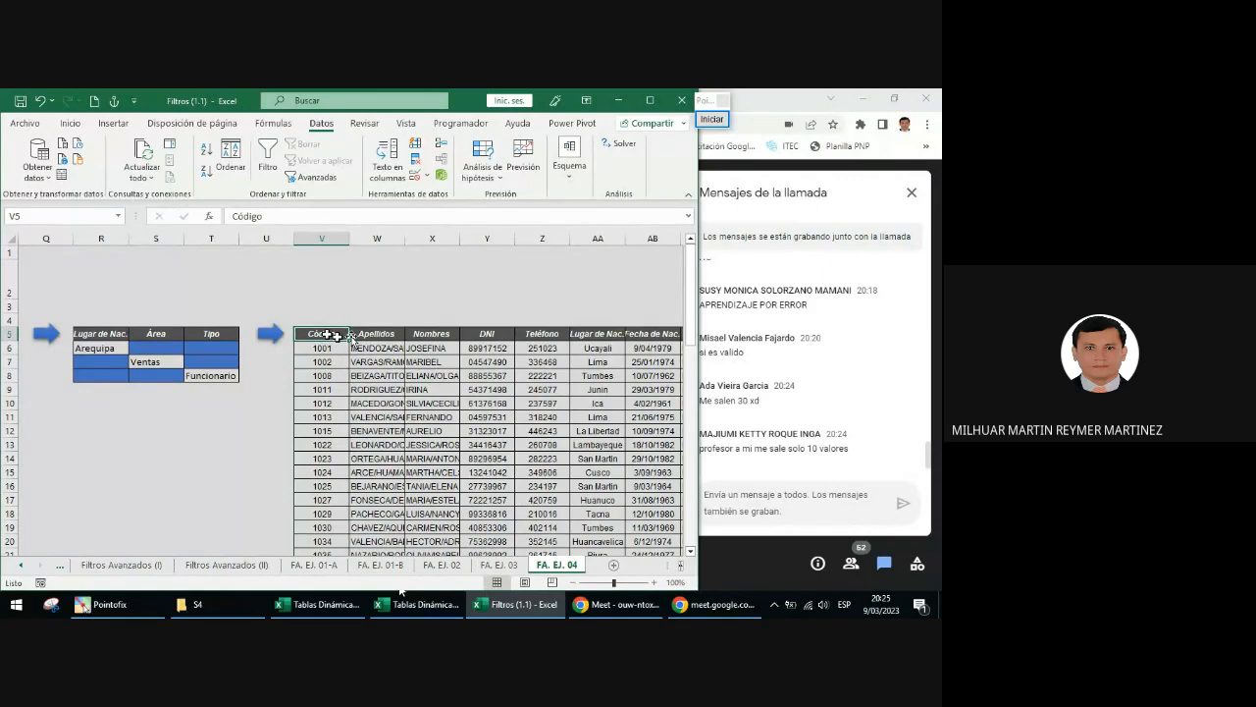
pyautogui.hotkey('ctrl', 'shift', 'Down')
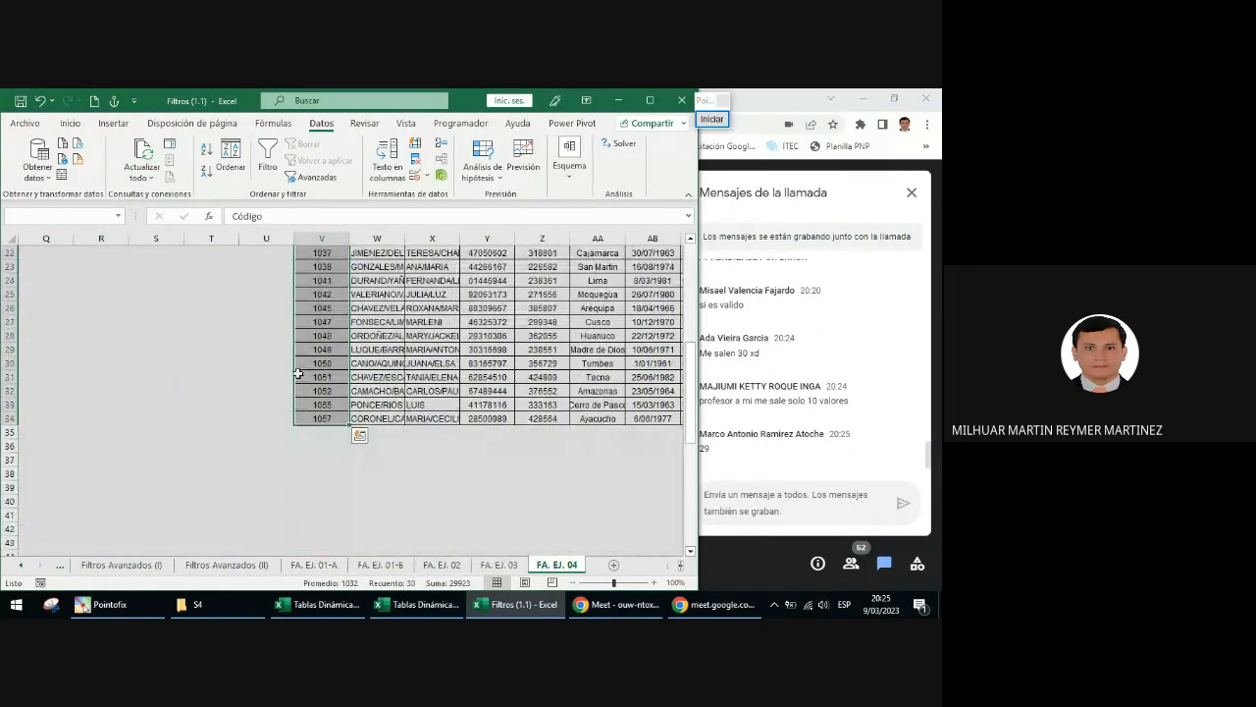
pyautogui.scroll(3, 399, 397)
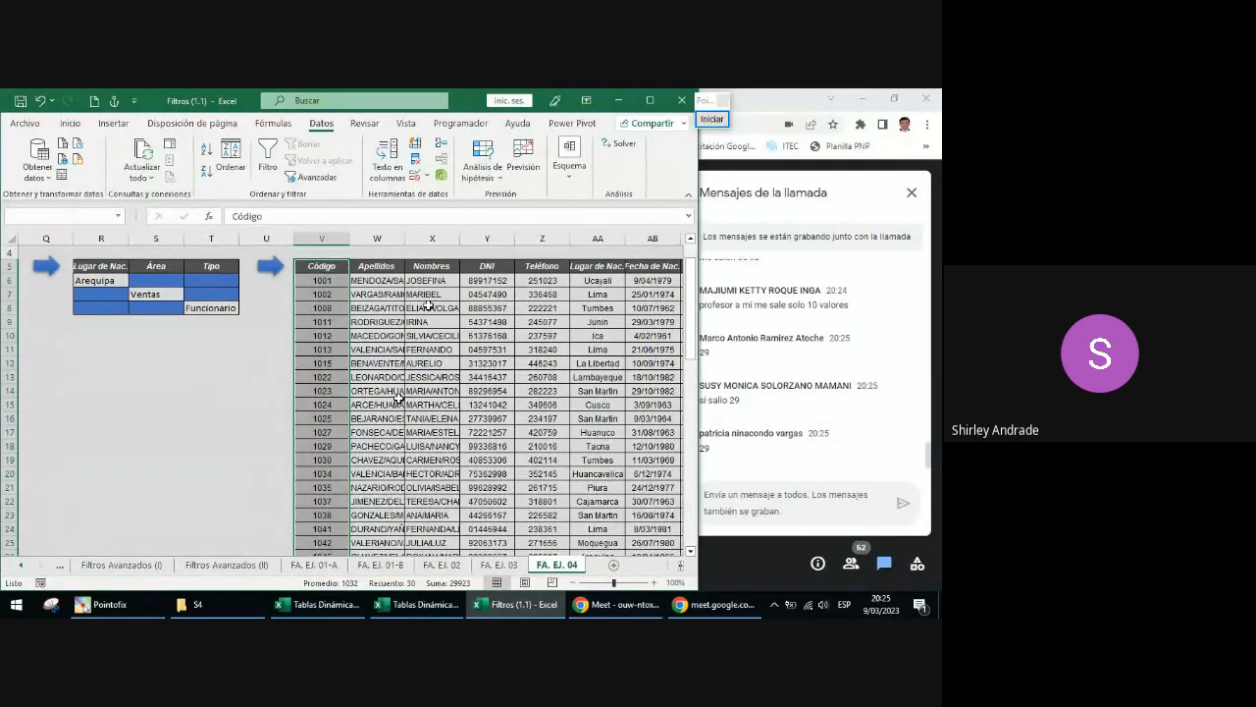
pyautogui.moveTo(699, 351); pyautogui.dragTo(693, 299)
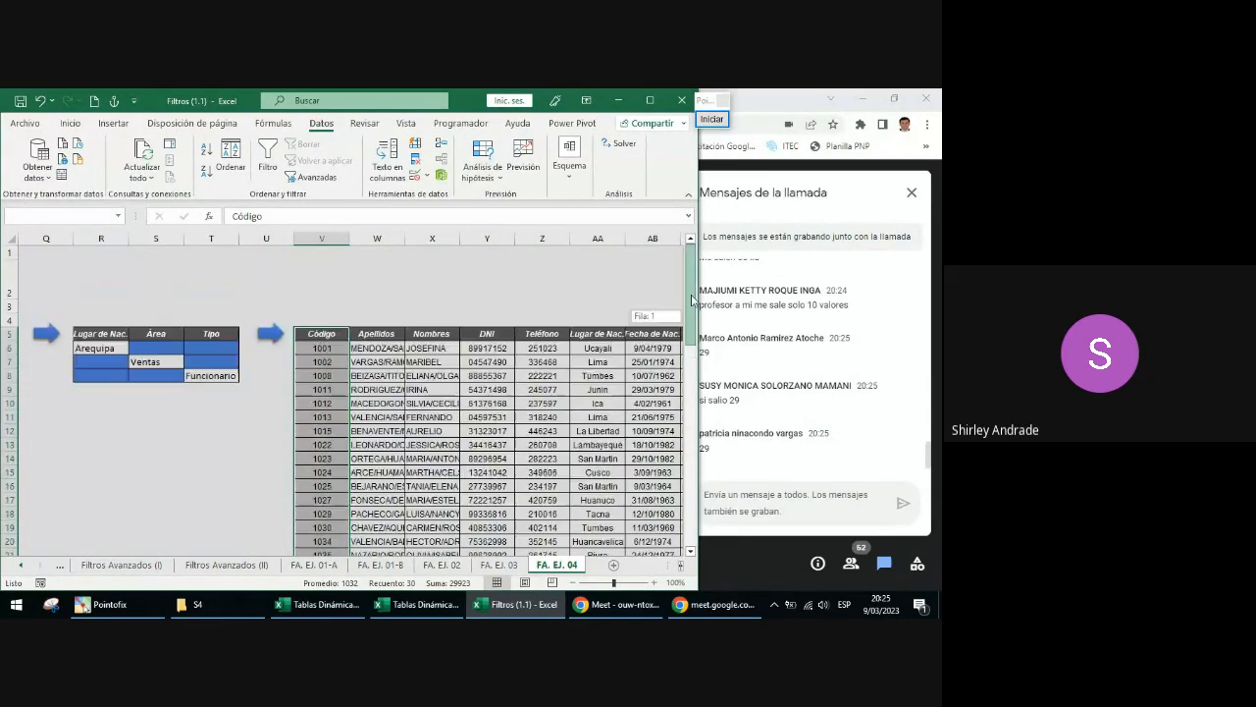
# - Highlight the Arequipa row R6:T6 of the criteria range
pyautogui.click(681, 568)
pyautogui.click(681, 567)
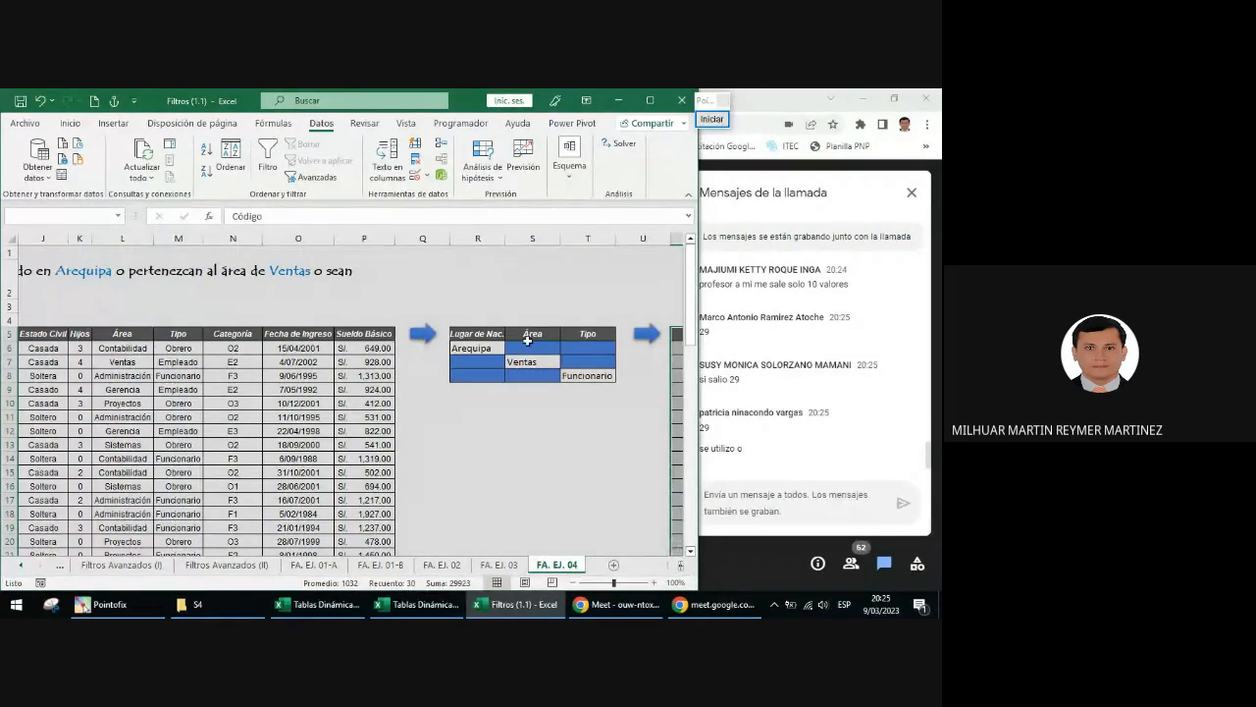
pyautogui.moveTo(499, 350); pyautogui.dragTo(595, 350)
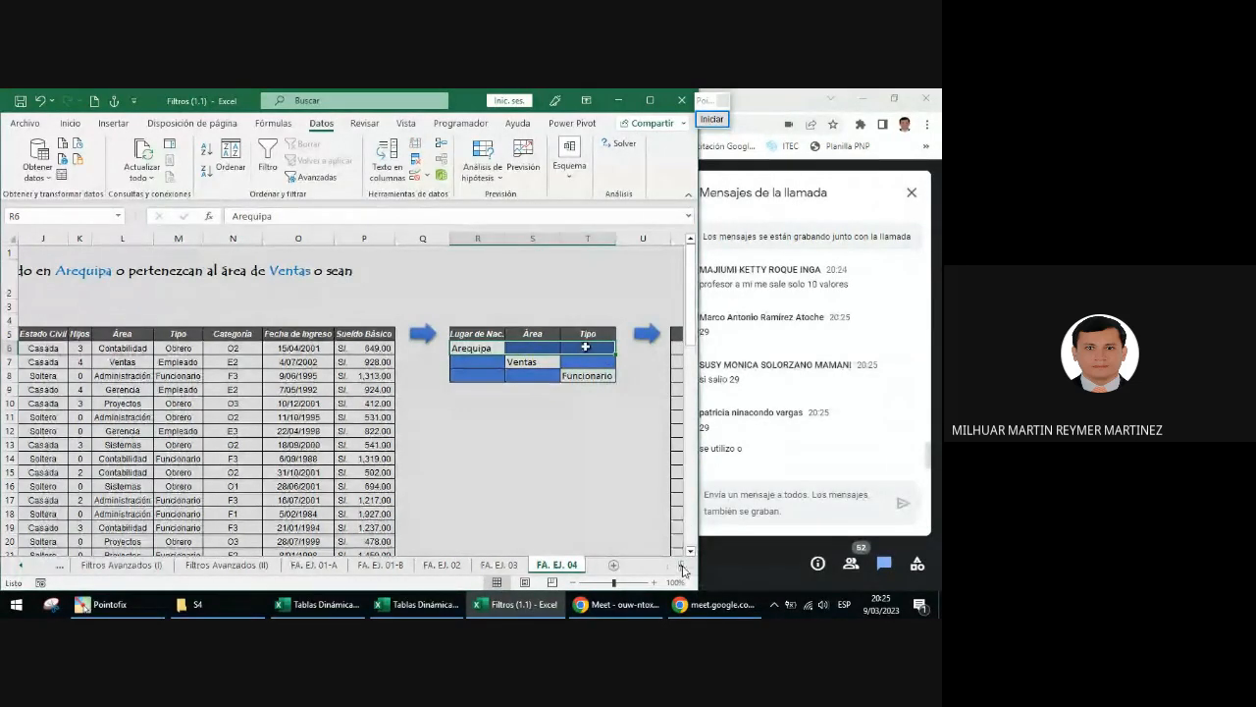
# - Examine the filtered results against the criteria, highlighting the Área column AF and the Tipo column AG
pyautogui.hscroll(5, 683, 570)
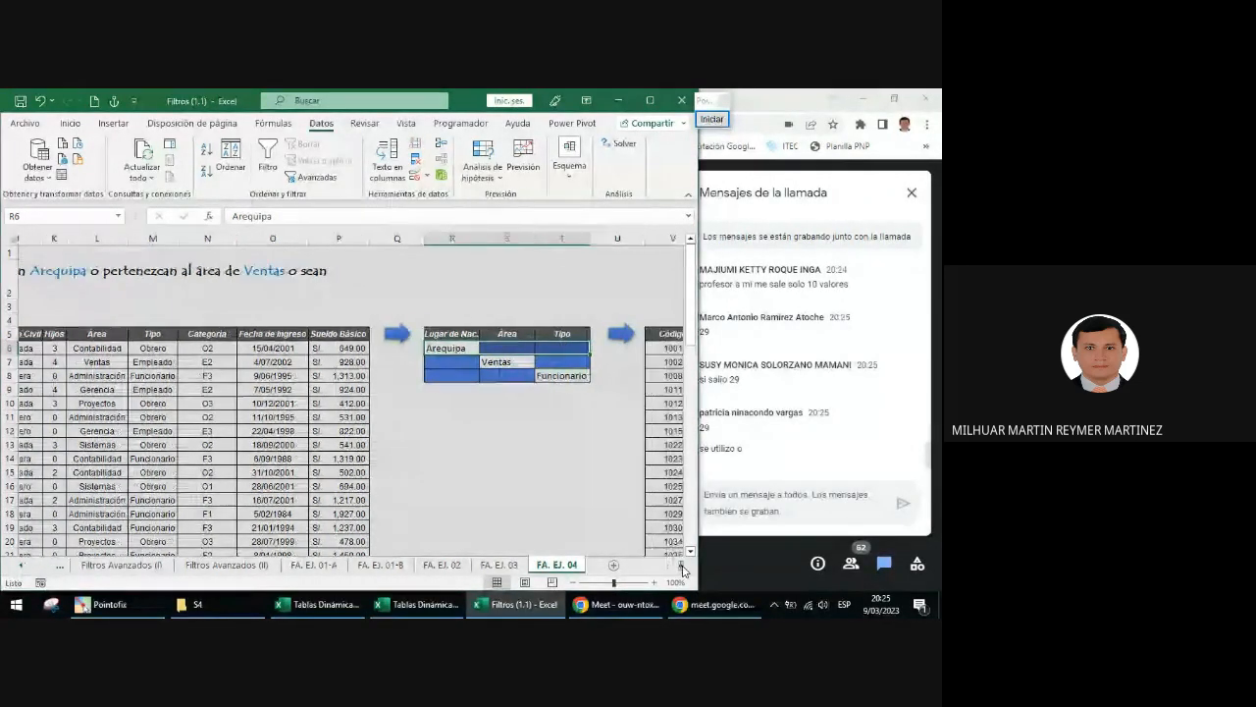
pyautogui.hscroll(5, 684, 571)
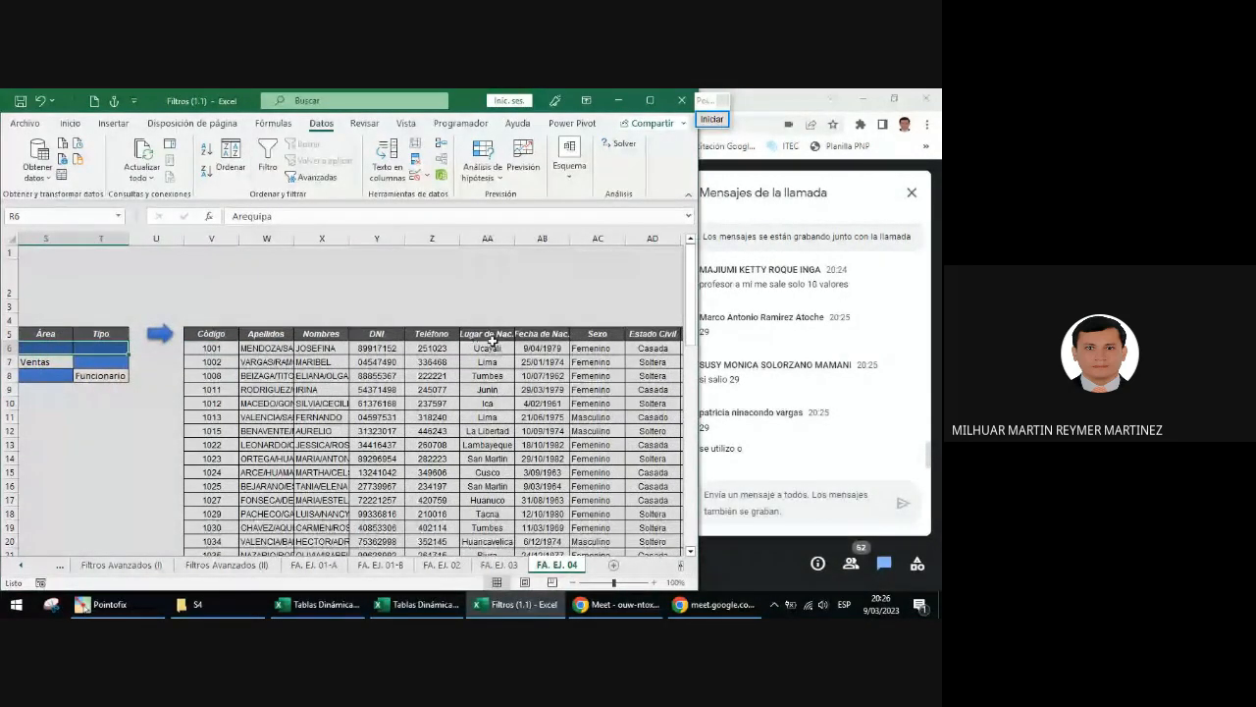
pyautogui.scroll(-1, 511, 407)
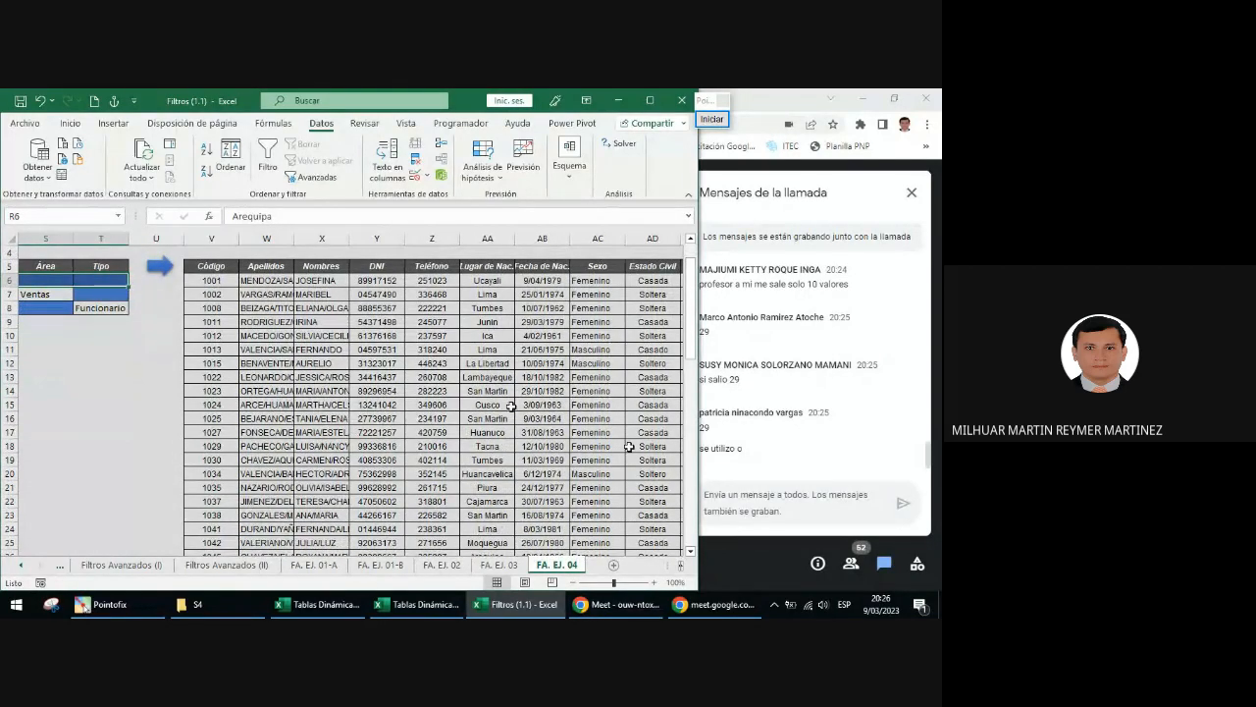
pyautogui.hscroll(2, 684, 571)
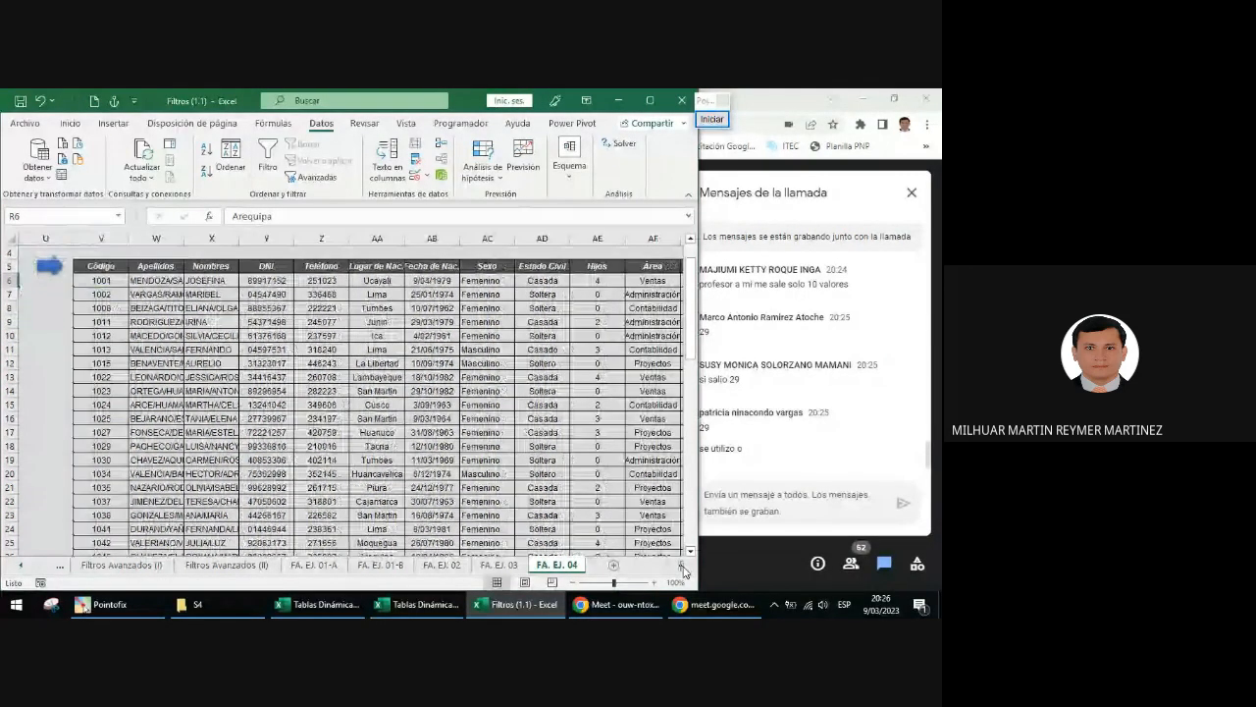
pyautogui.click(682, 566)
pyautogui.click(598, 237)
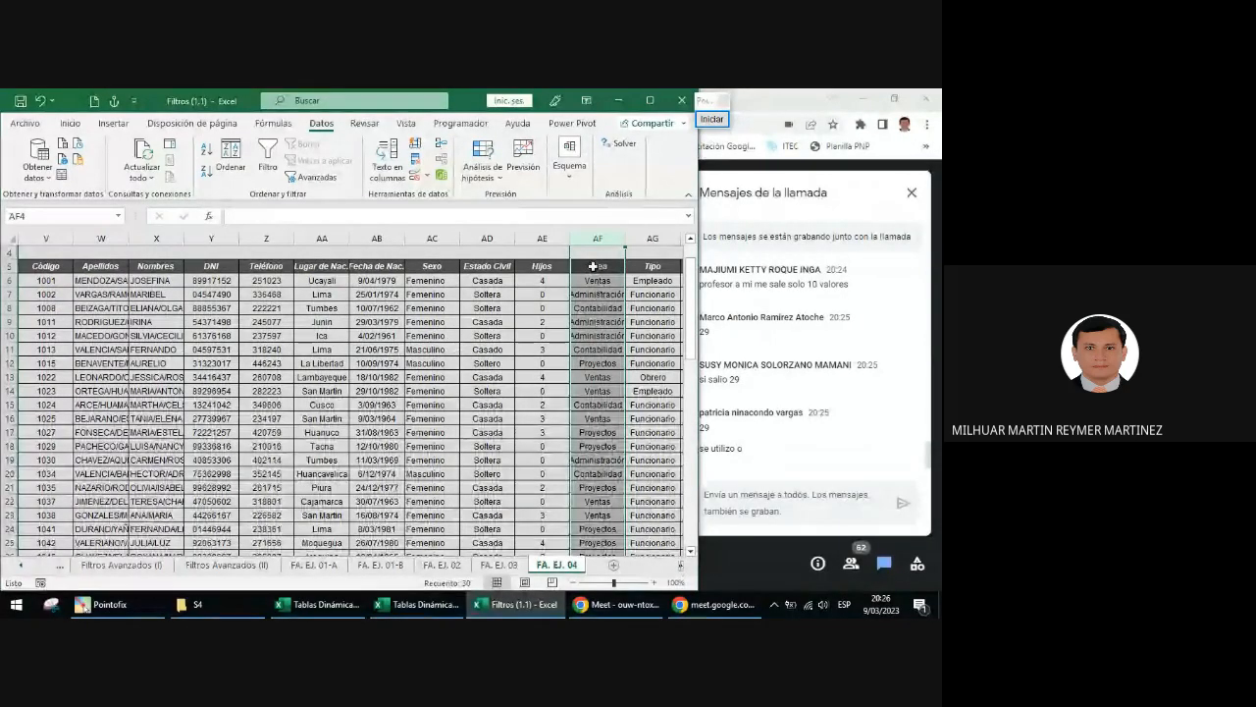
pyautogui.click(598, 296)
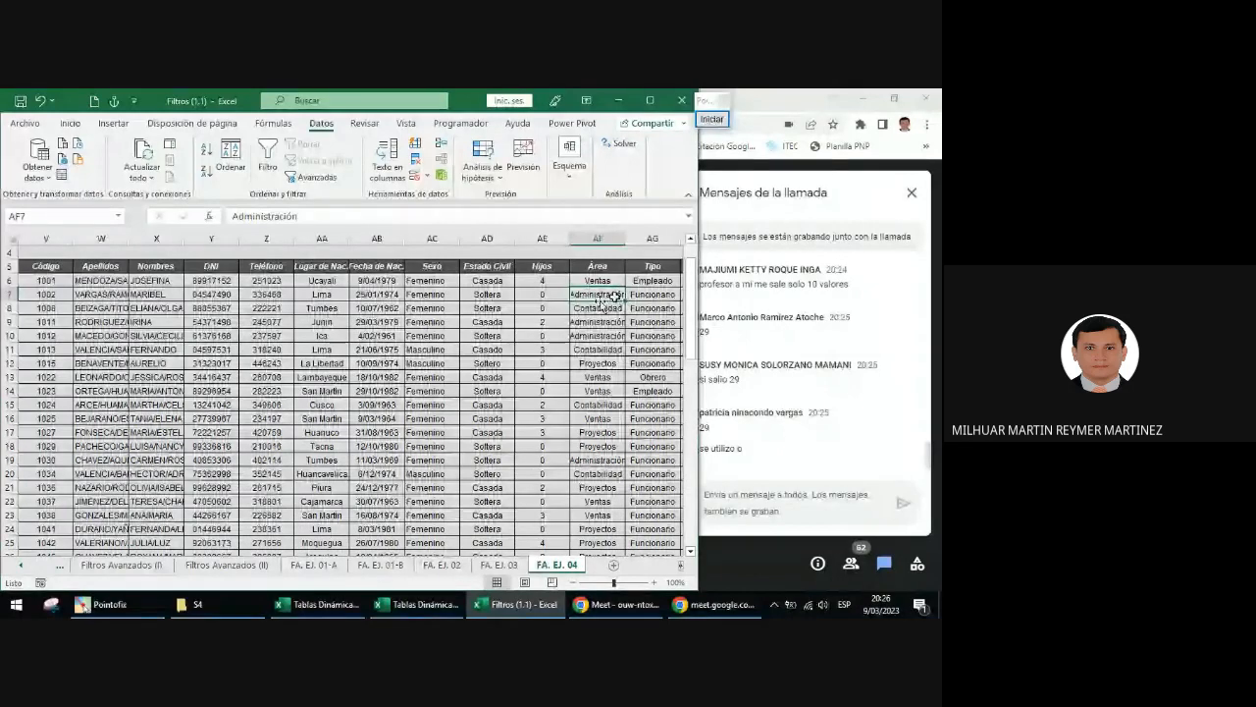
pyautogui.click(652, 239)
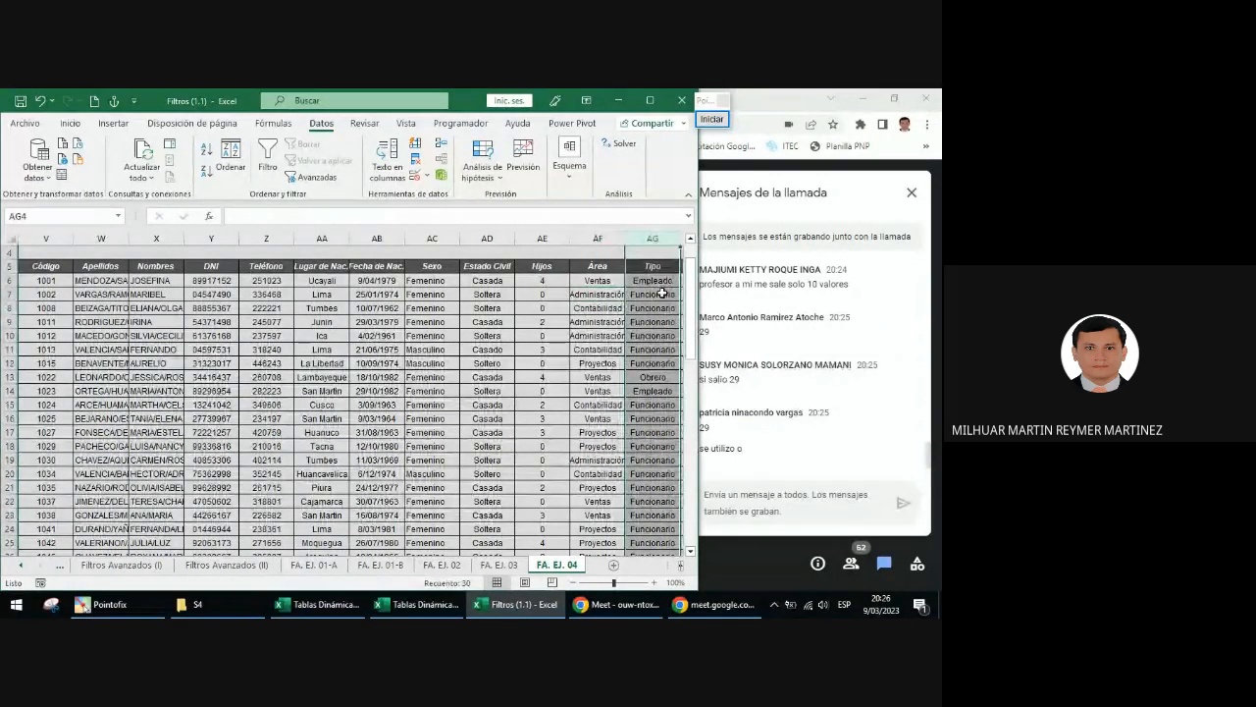
pyautogui.click(662, 294)
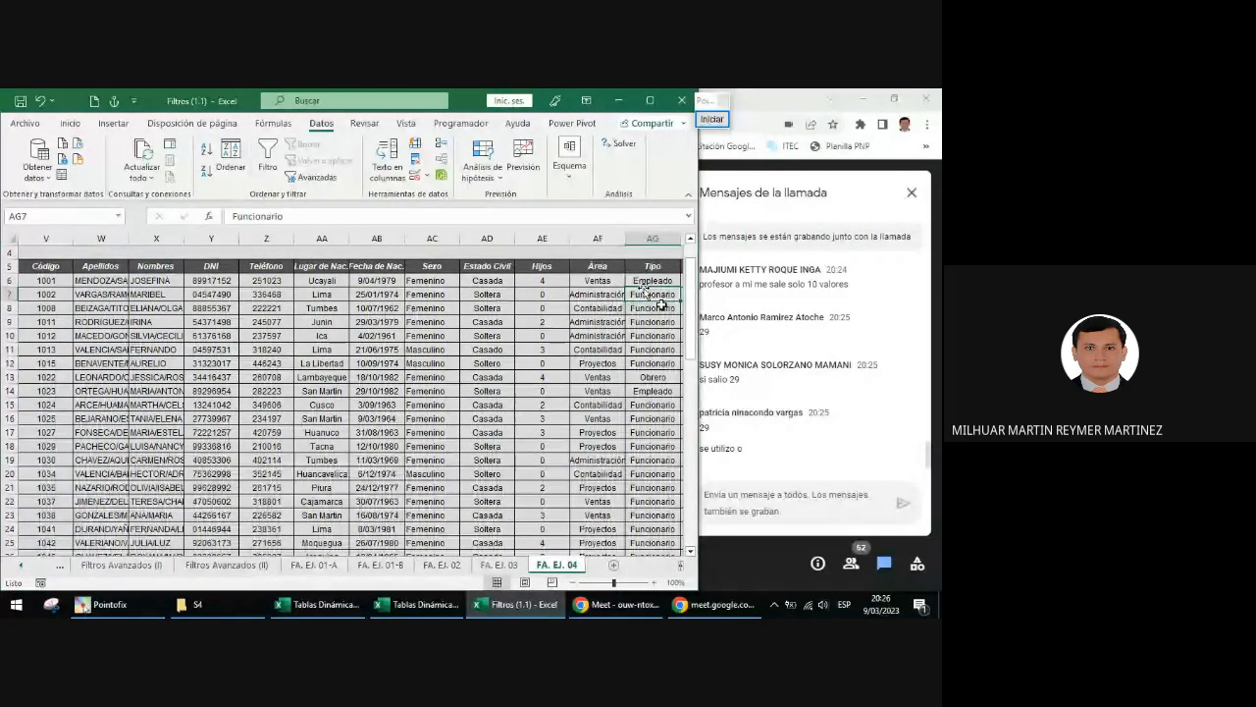
pyautogui.click(680, 566)
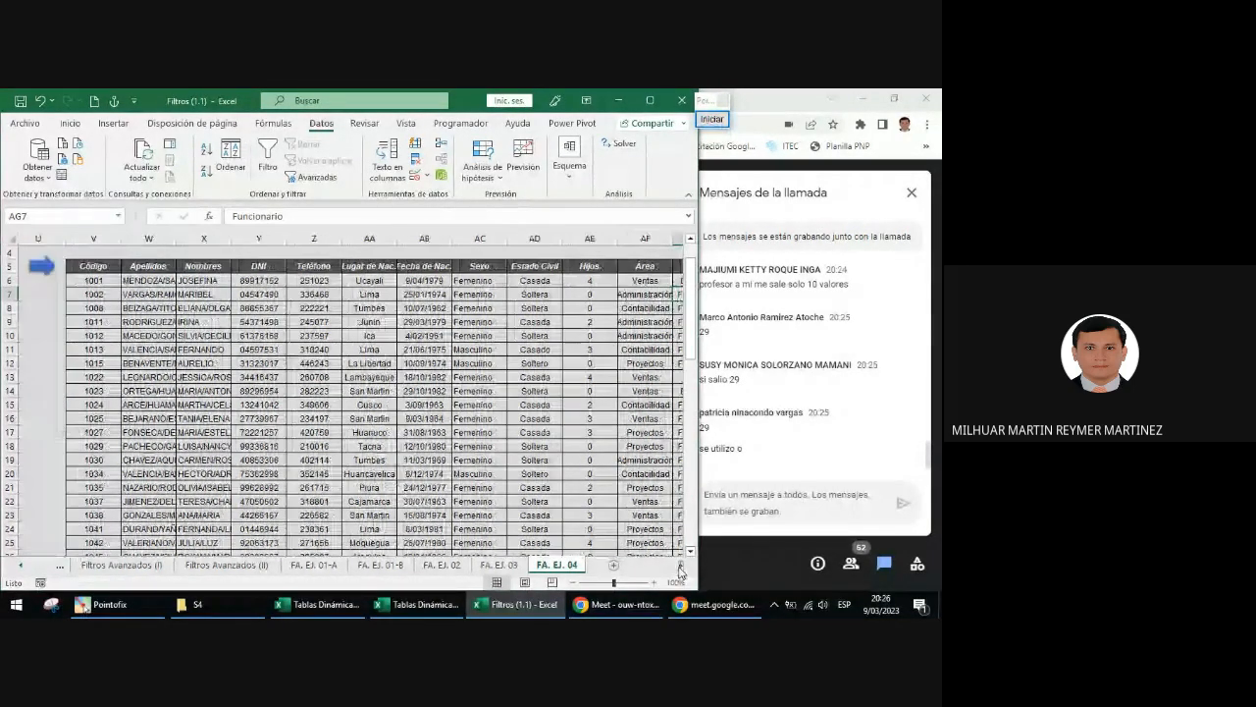
# - Review the filtered records against the criteria, highlighting the Lugar de Nac. column AA down to the last row
pyautogui.click(679, 566)
pyautogui.click(680, 566)
pyautogui.scroll(-2, 221, 360)
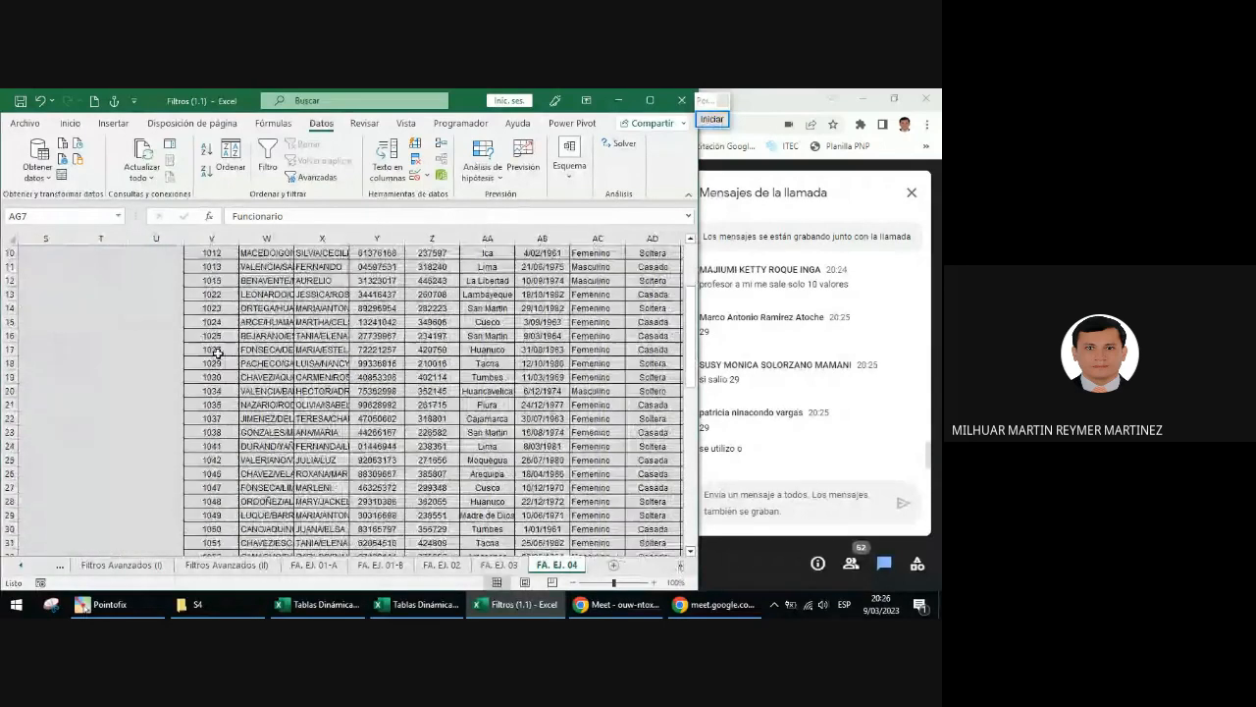
pyautogui.scroll(3, 244, 356)
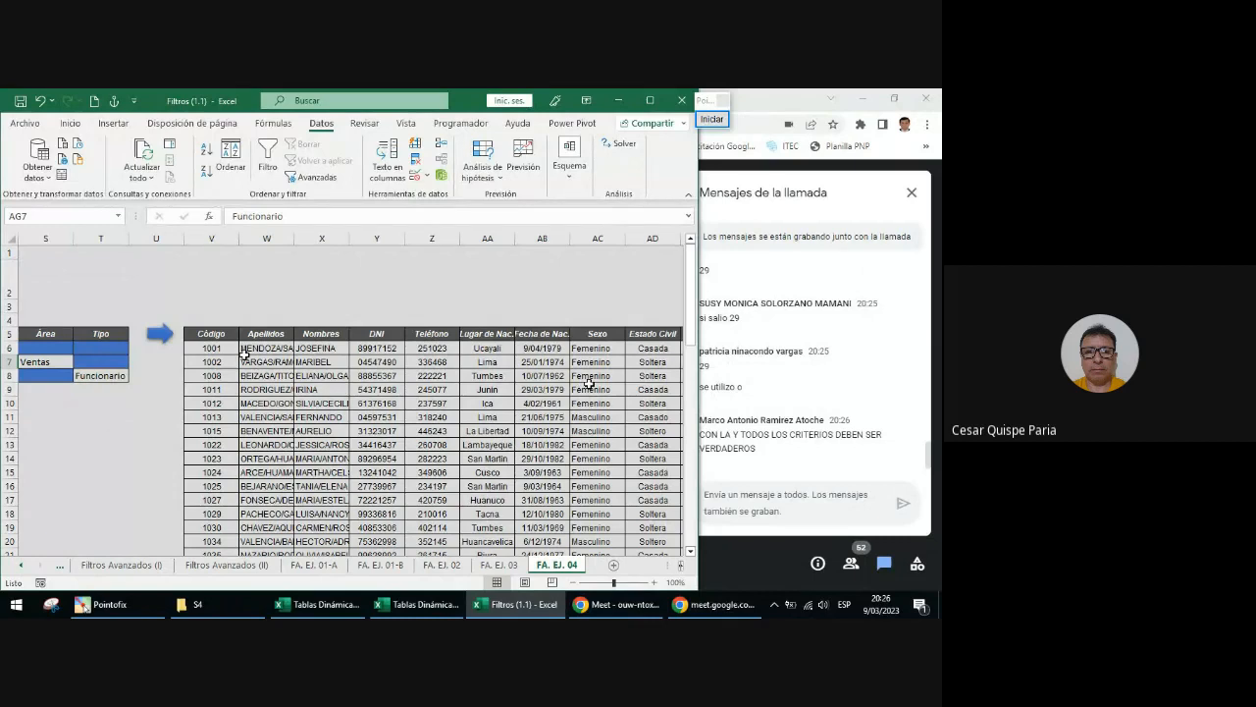
pyautogui.scroll(-1, 589, 383)
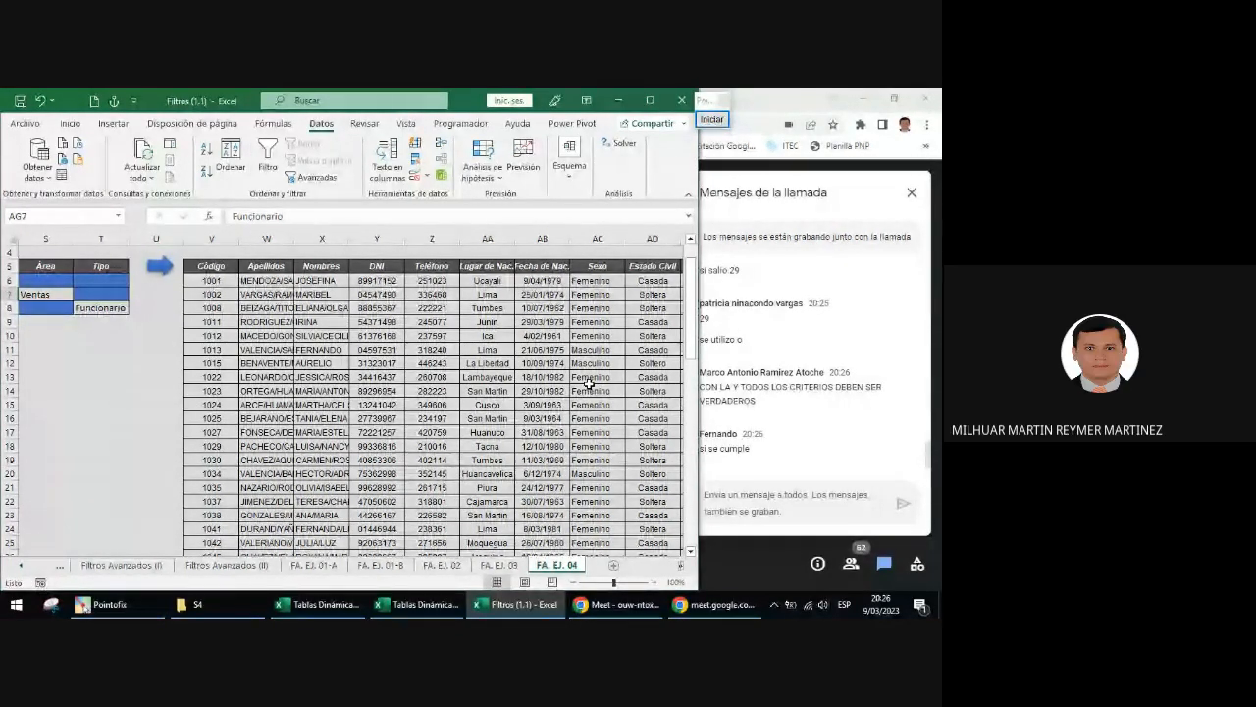
pyautogui.click(488, 238)
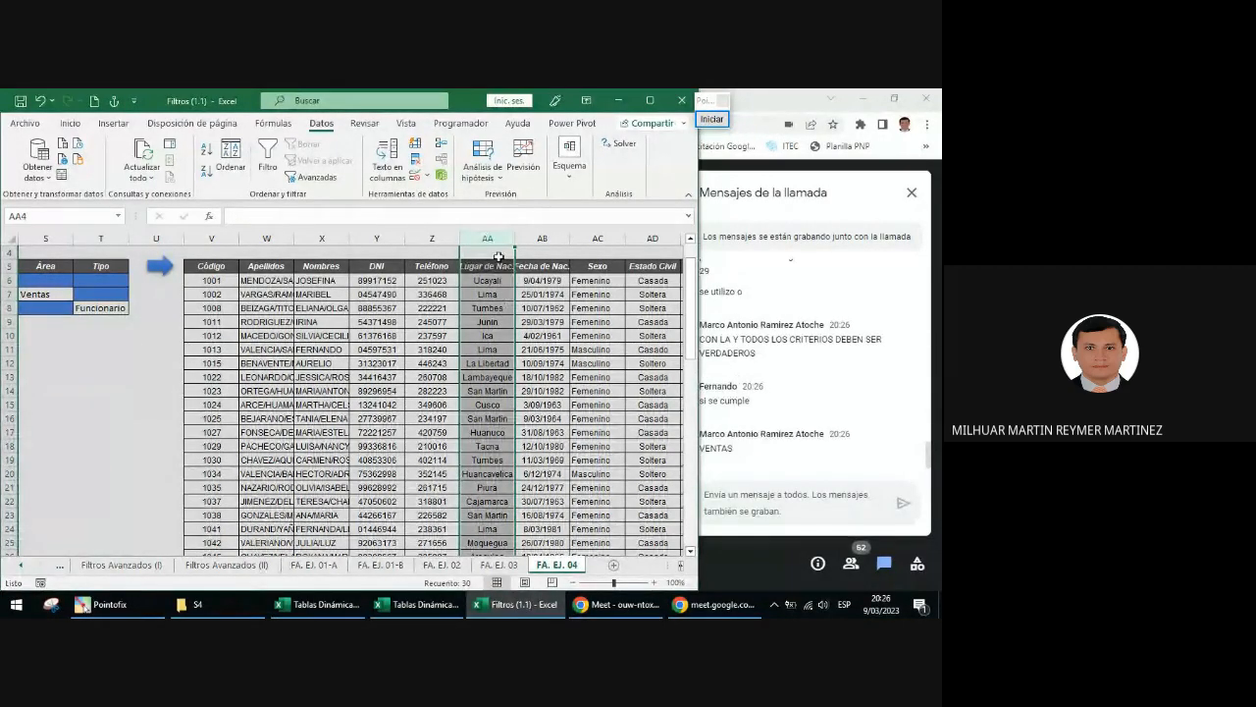
pyautogui.scroll(-4, 501, 362)
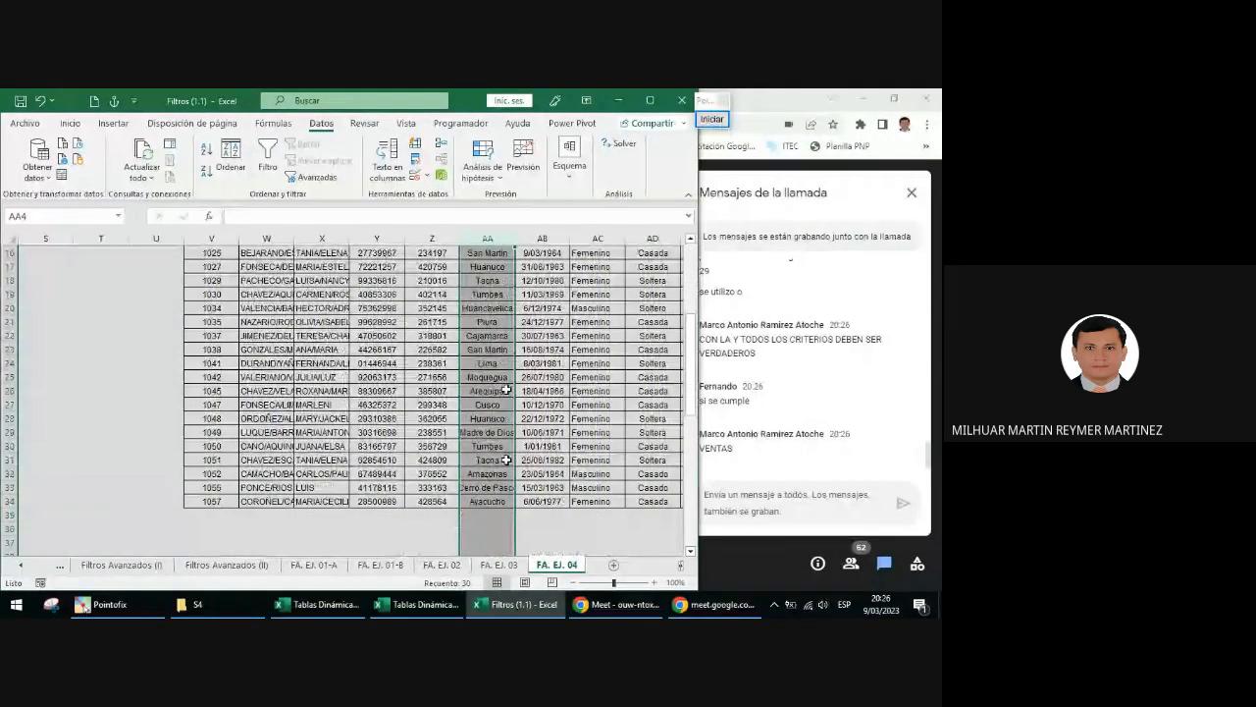
pyautogui.scroll(4, 575, 377)
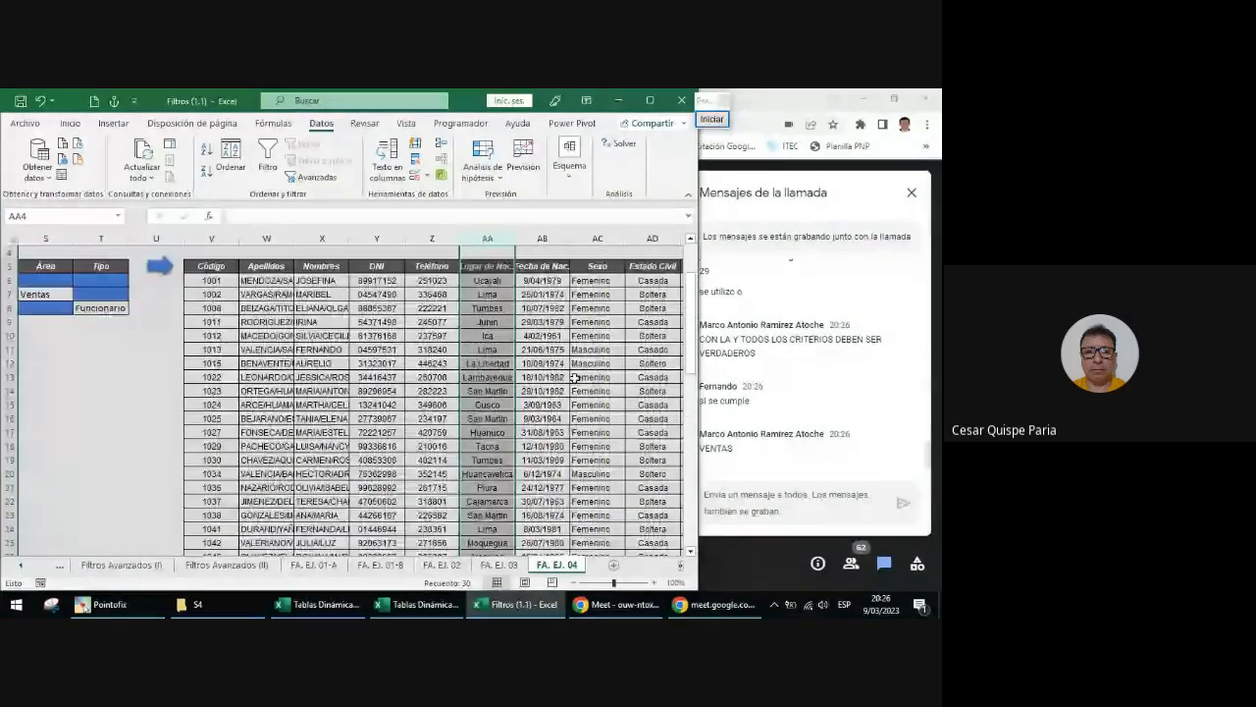
pyautogui.scroll(1, 579, 382)
# - Highlight the Área column AF and the Tipo column AG of the filtered results
pyautogui.click(682, 567)
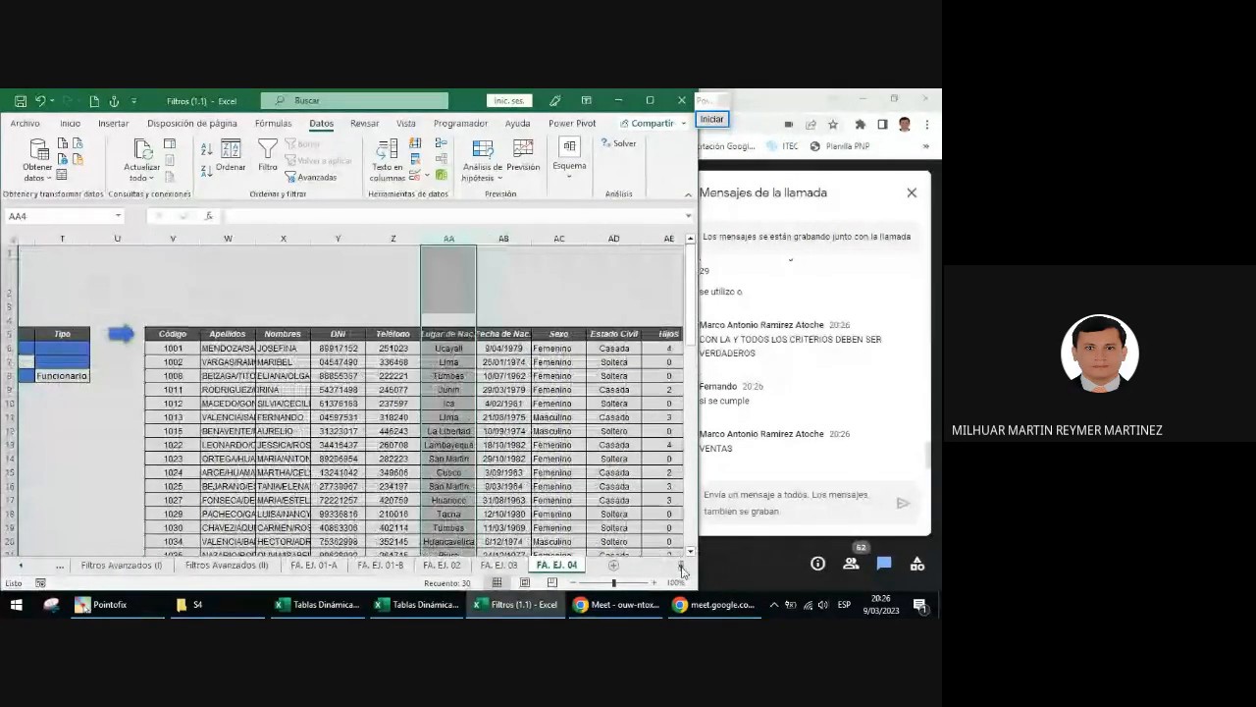
pyautogui.click(682, 568)
pyautogui.click(682, 567)
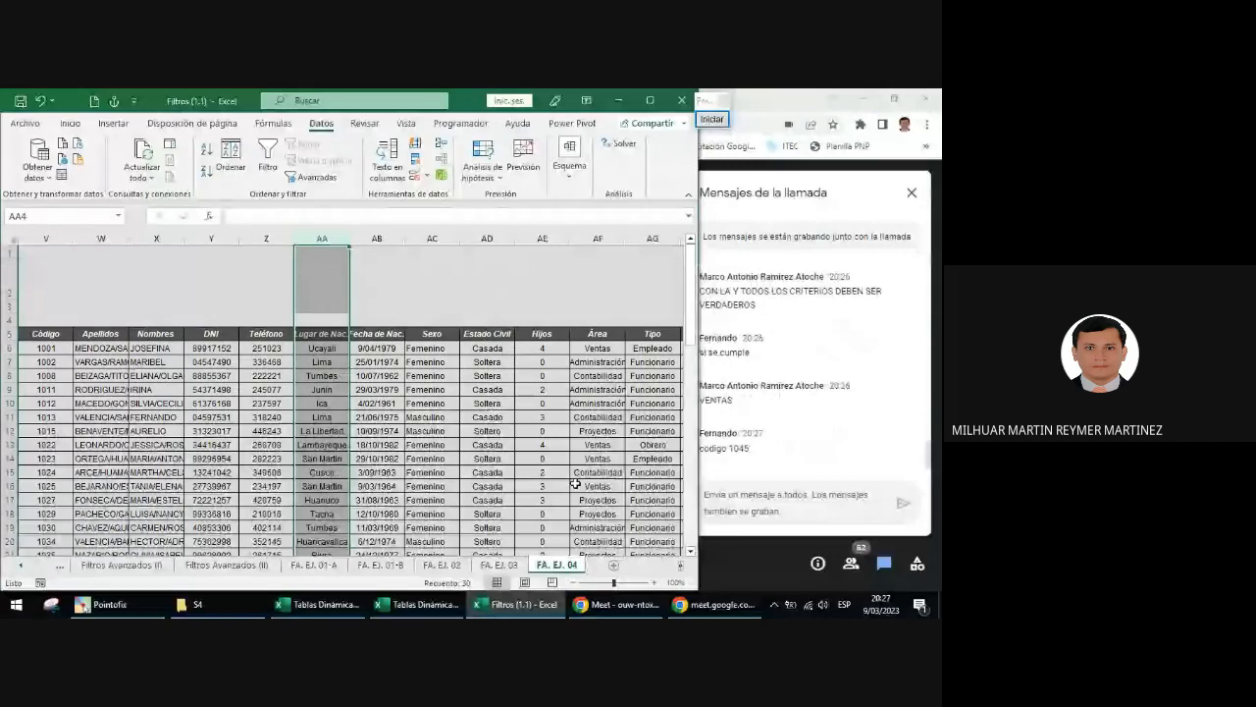
pyautogui.click(594, 238)
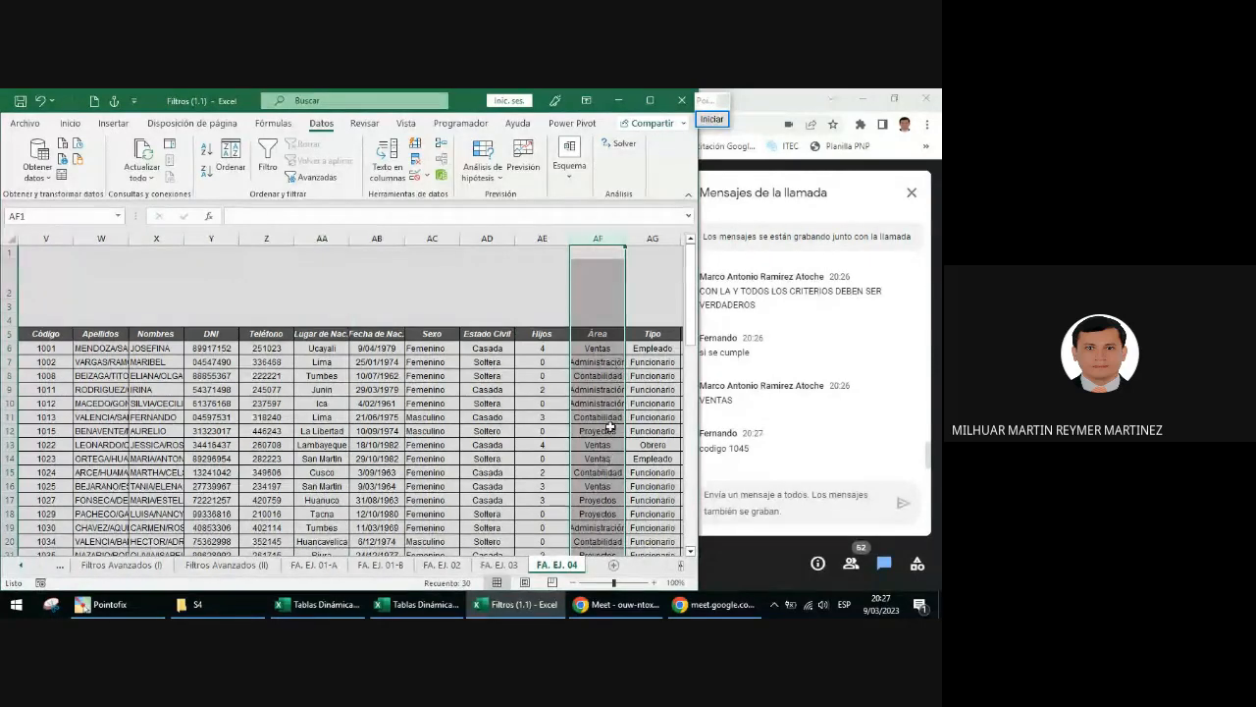
pyautogui.click(653, 239)
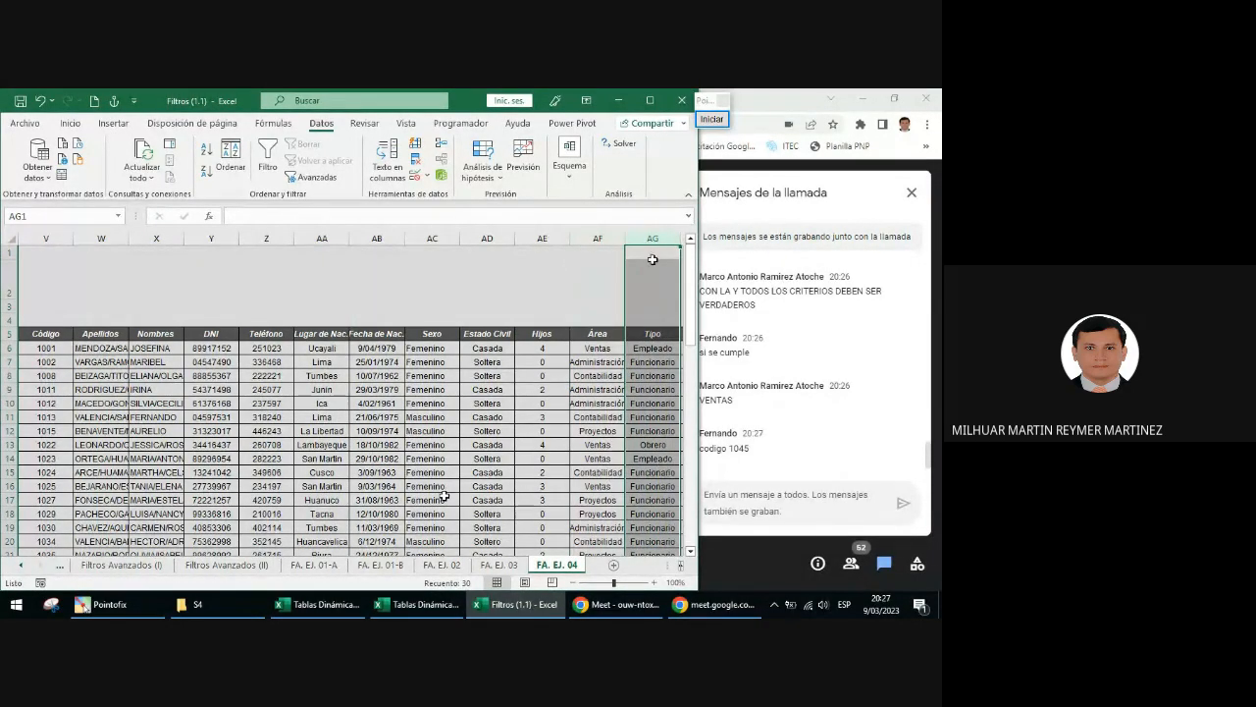
# - Highlight the Arequipa record in row 26 and check its birthplace and Tipo cells, plus the Área cell AF27
pyautogui.scroll(-2, 445, 495)
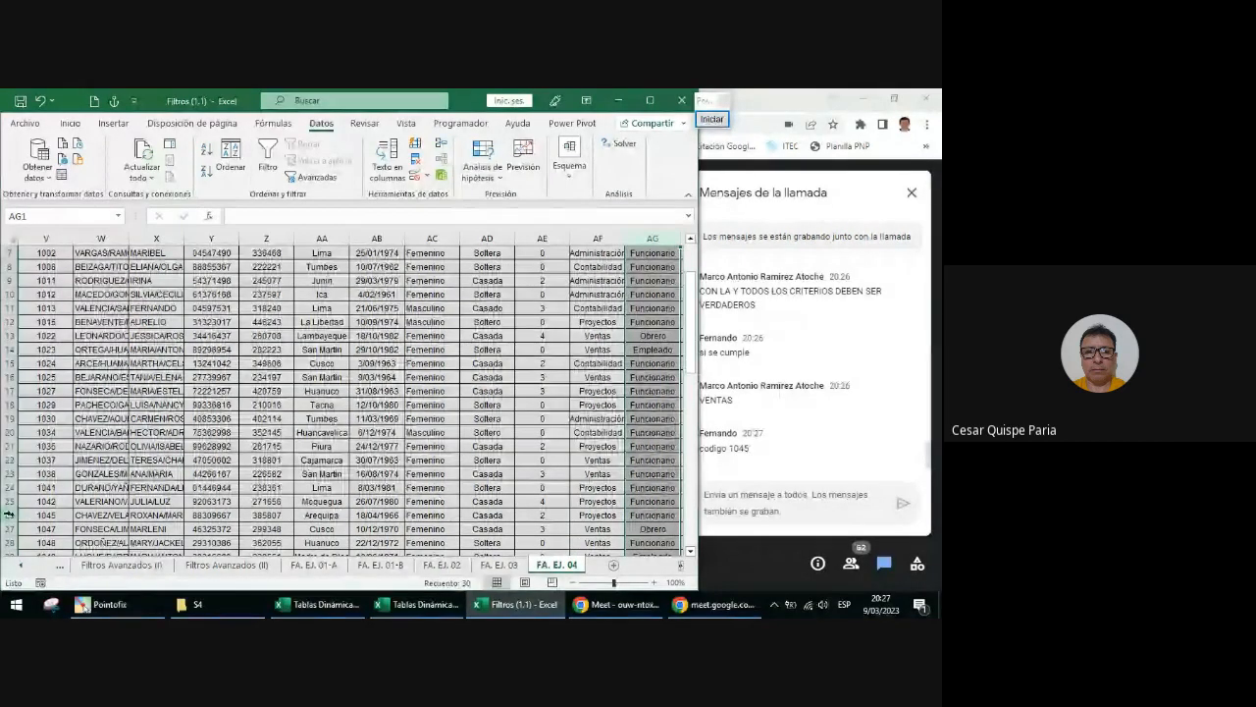
pyautogui.click(11, 515)
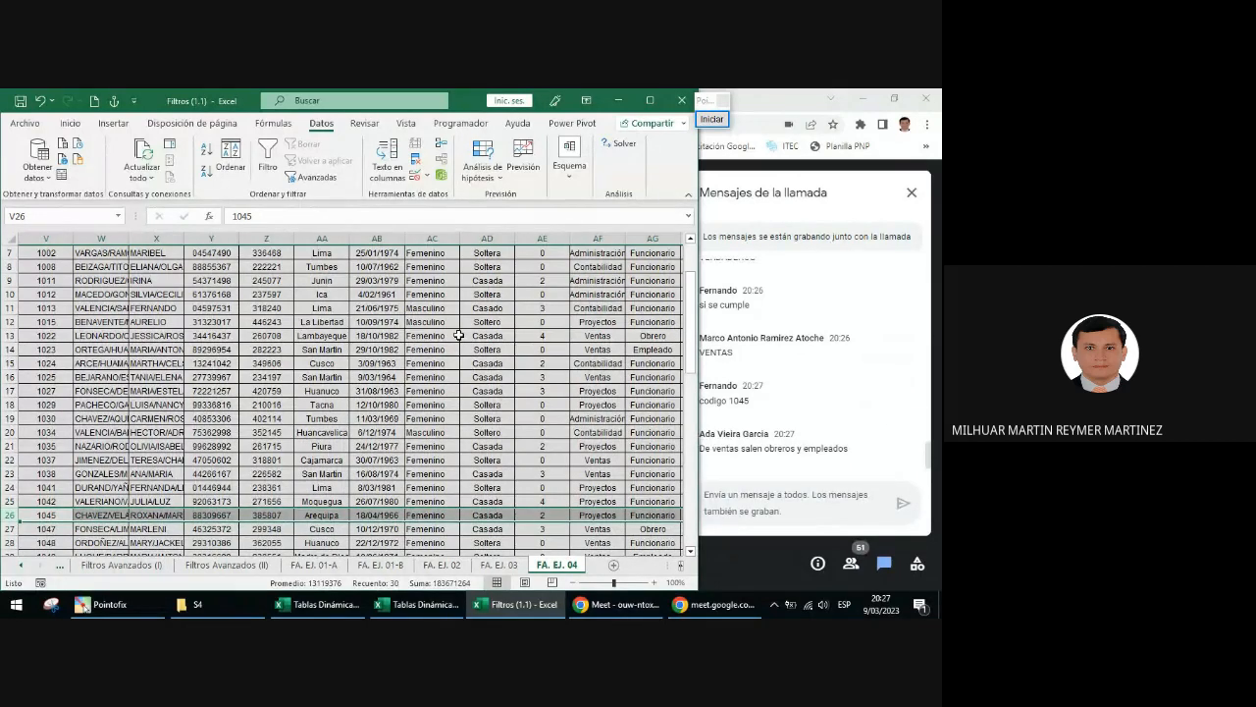
pyautogui.click(324, 514)
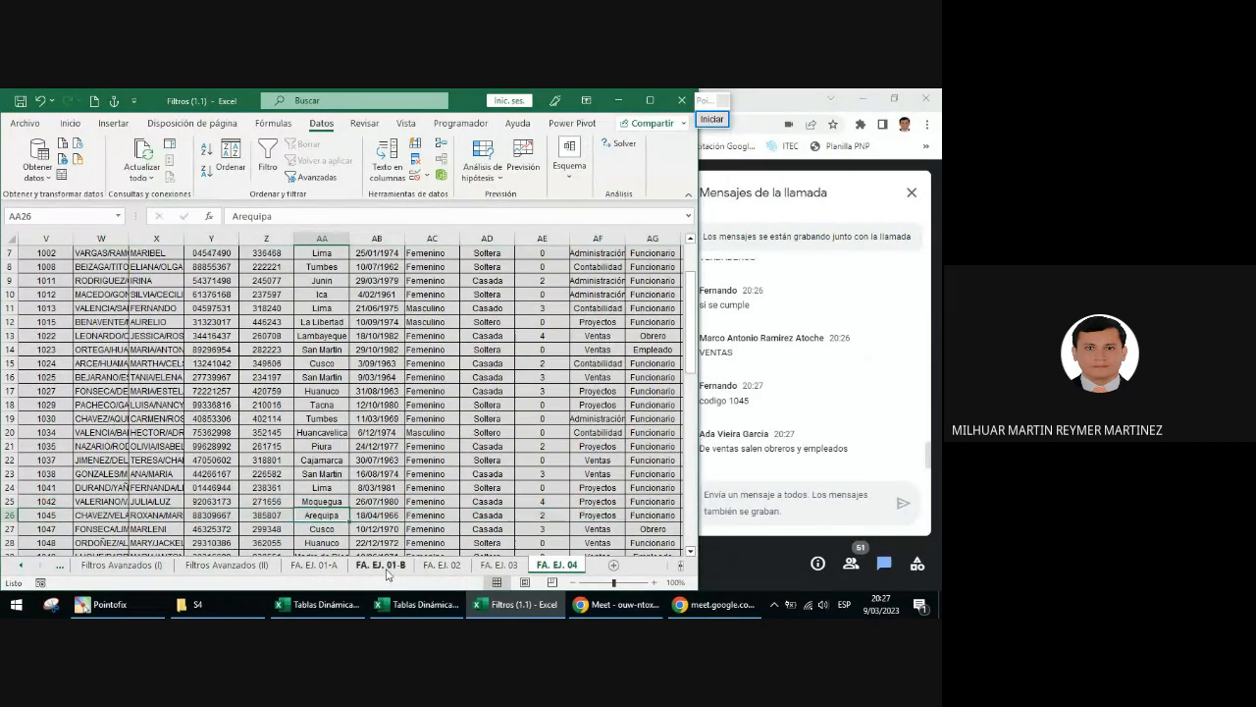
pyautogui.click(608, 532)
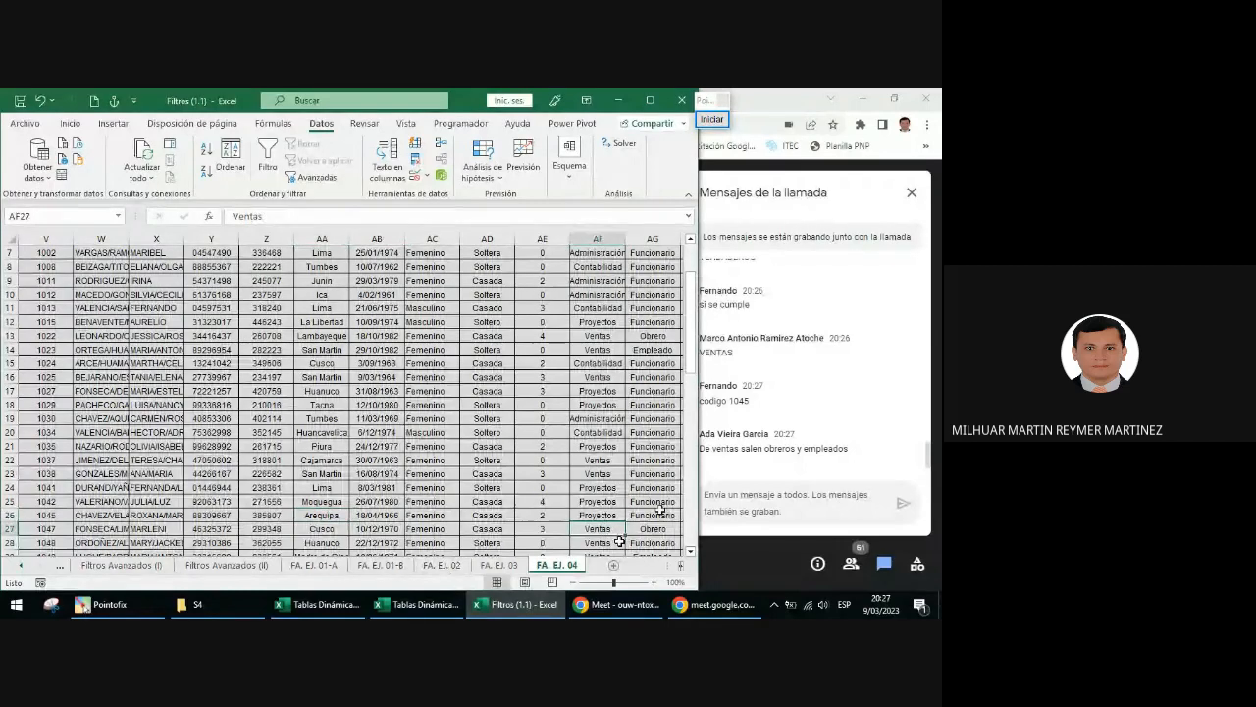
pyautogui.click(660, 517)
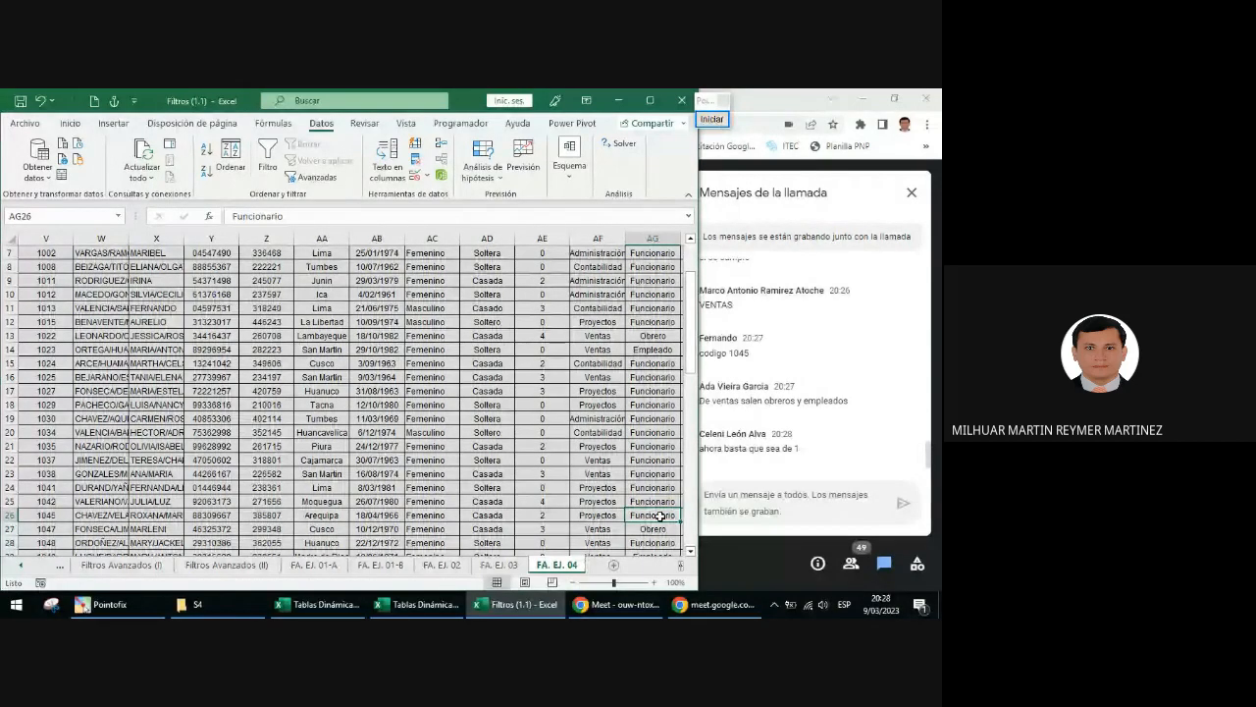
# - Return to the criteria range and highlight its three condition rows, R6:T8, to explain the O logic
pyautogui.scroll(1, 669, 462)
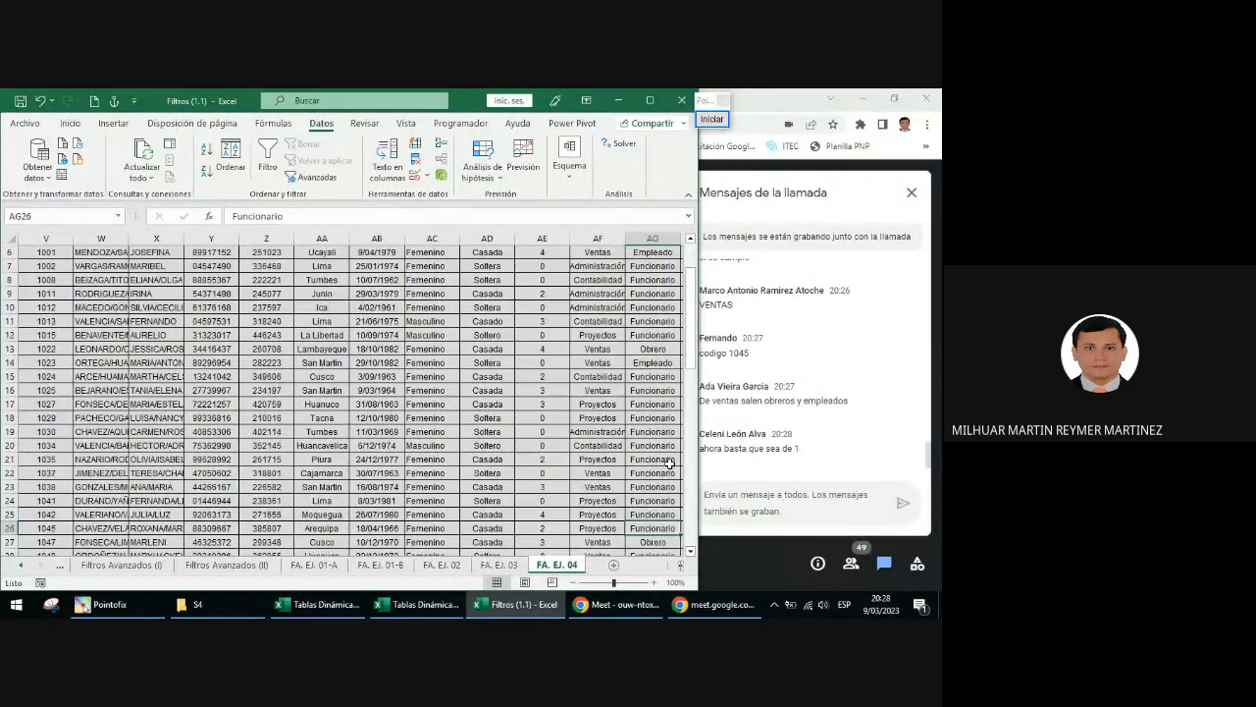
pyautogui.scroll(2, 670, 463)
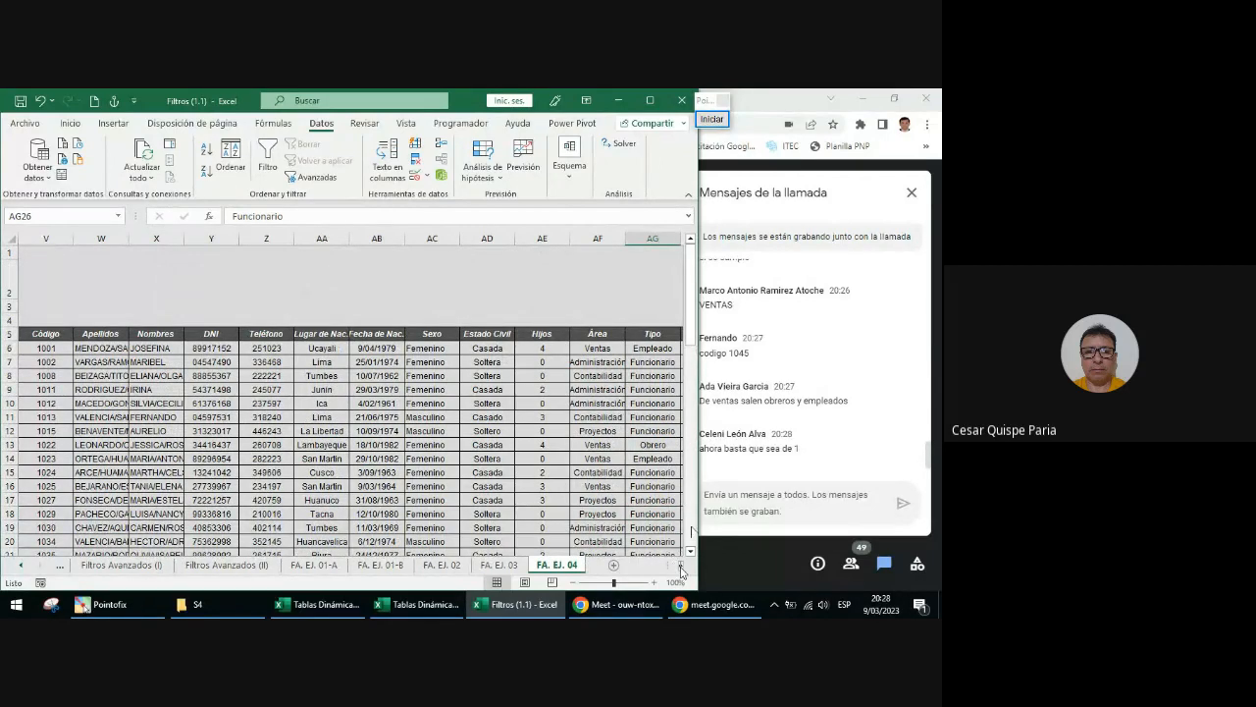
pyautogui.hscroll(-5, 682, 571)
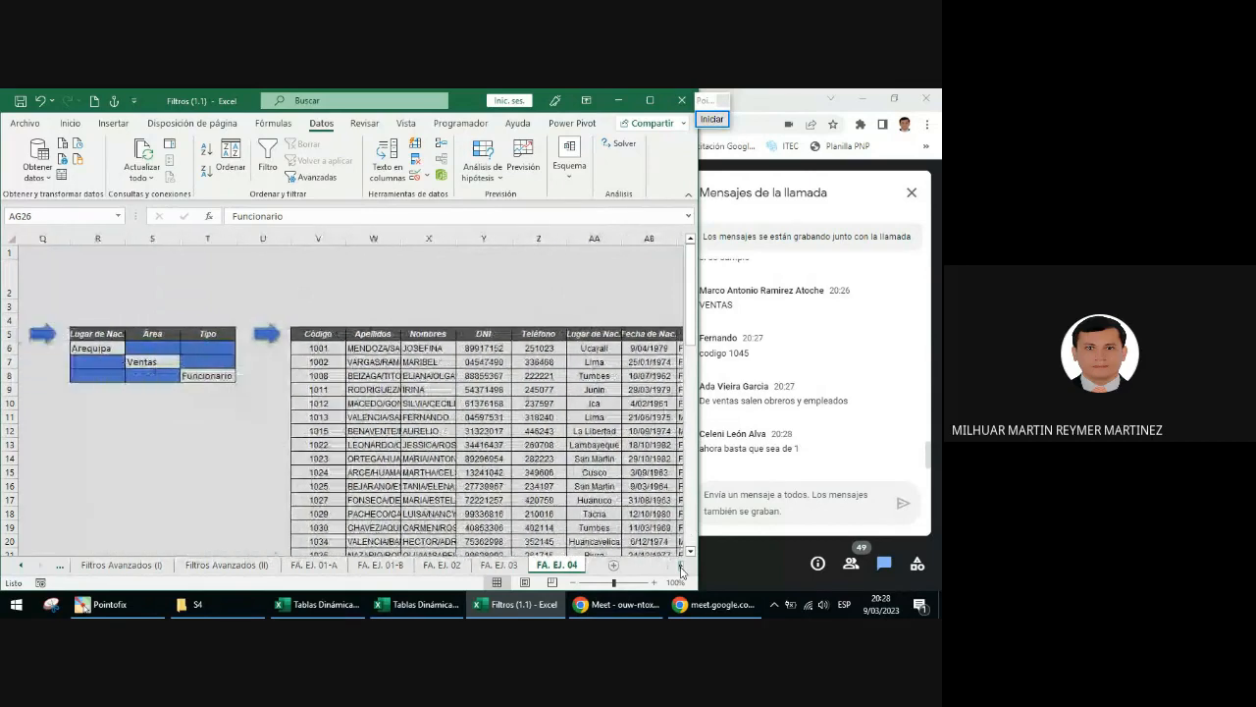
pyautogui.hscroll(-1, 683, 571)
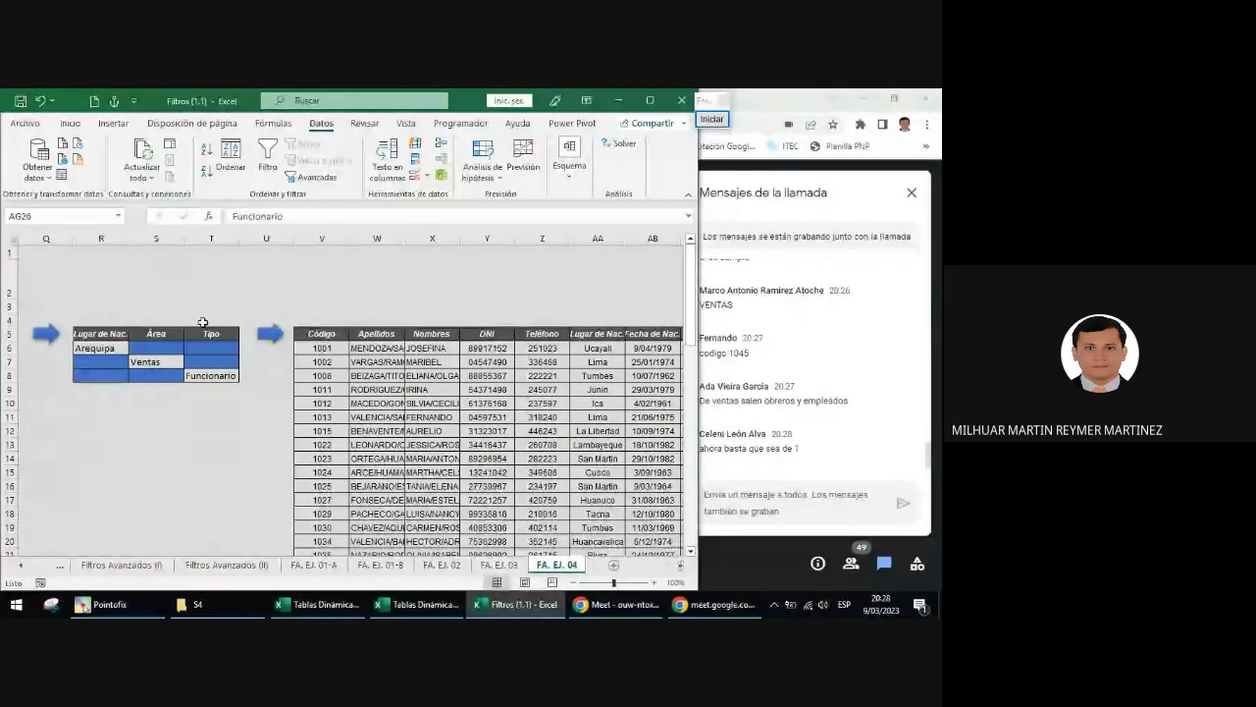
pyautogui.moveTo(98, 347); pyautogui.dragTo(210, 373)
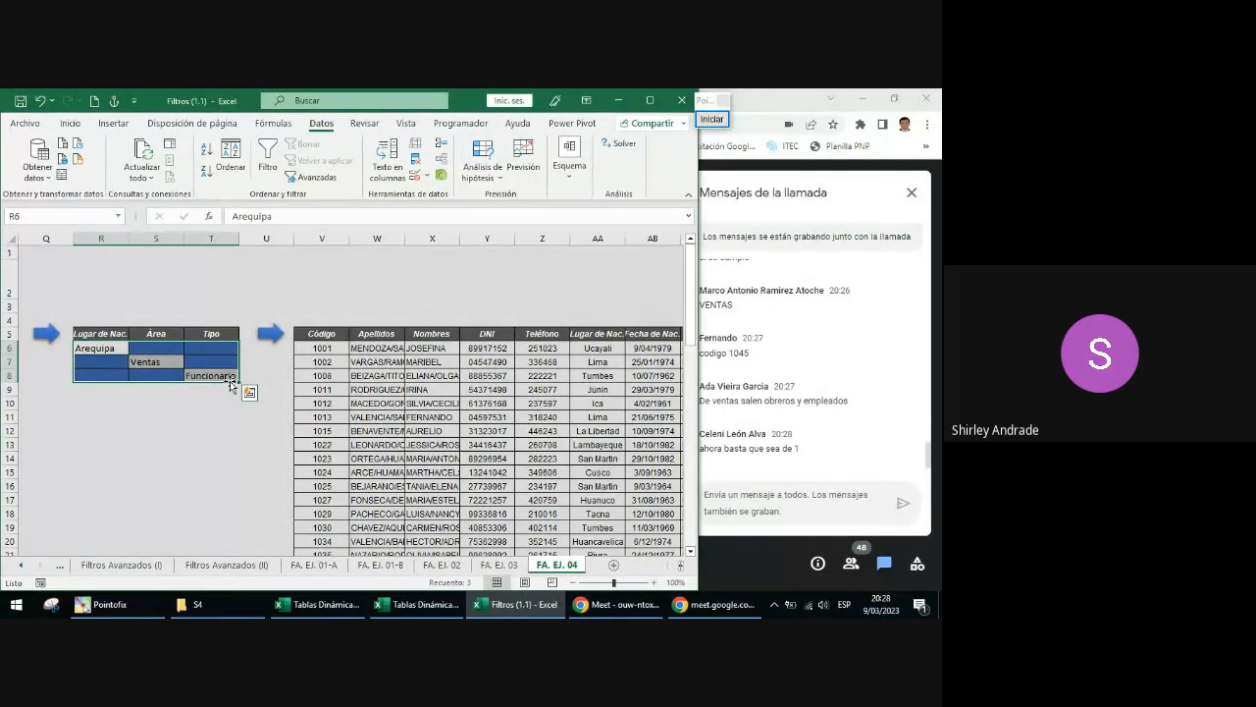
pyautogui.click(381, 375)
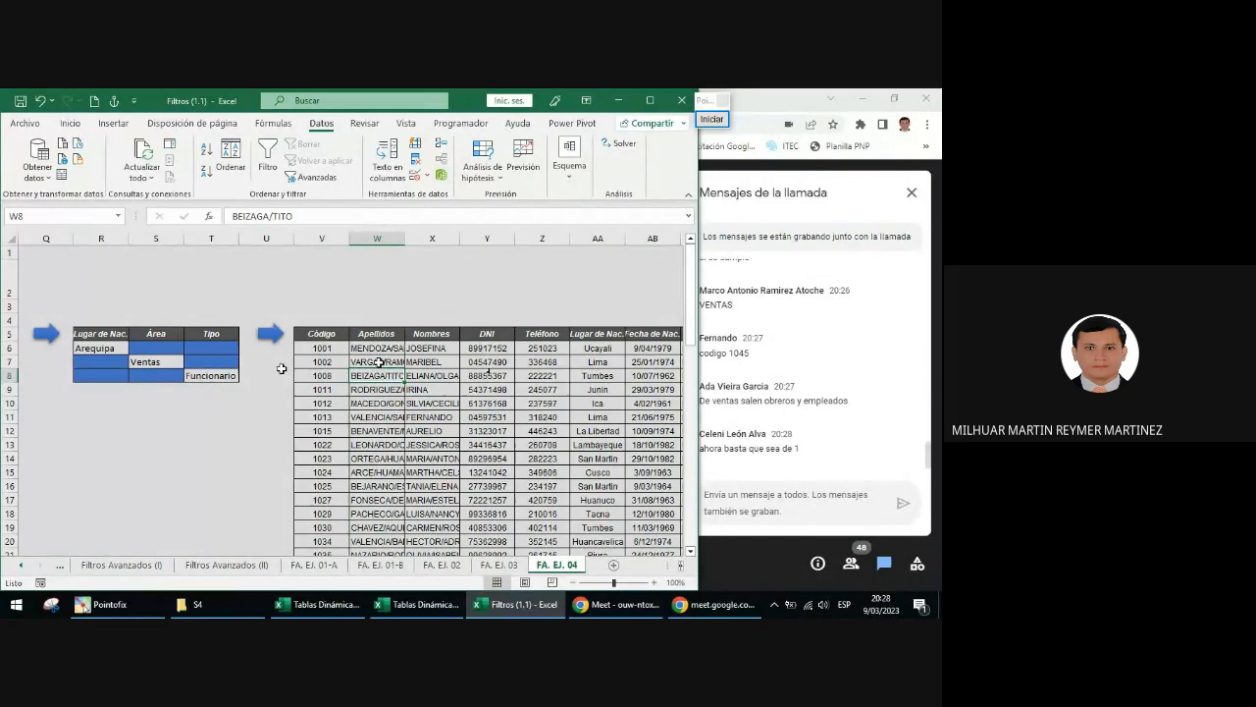
# - Point out the source table header O5, the full criteria range R5:T8 and the results' Código header V5
pyautogui.click(680, 568)
pyautogui.click(680, 568)
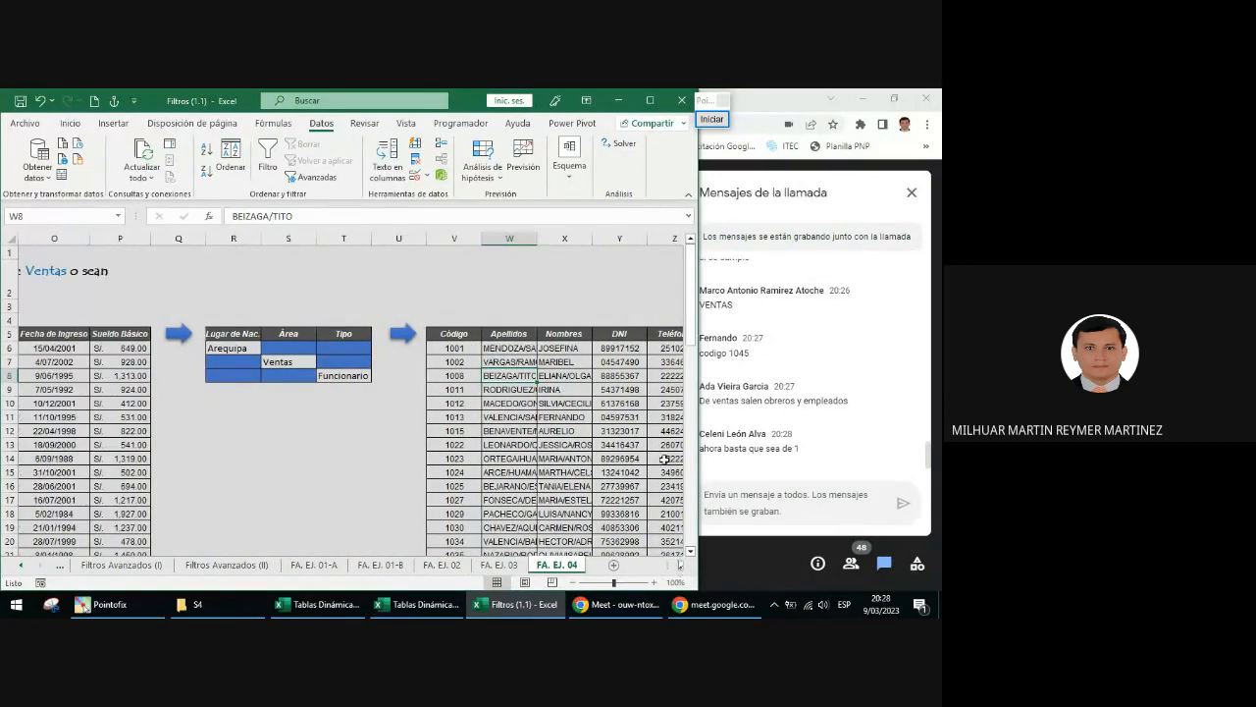
pyautogui.click(65, 334)
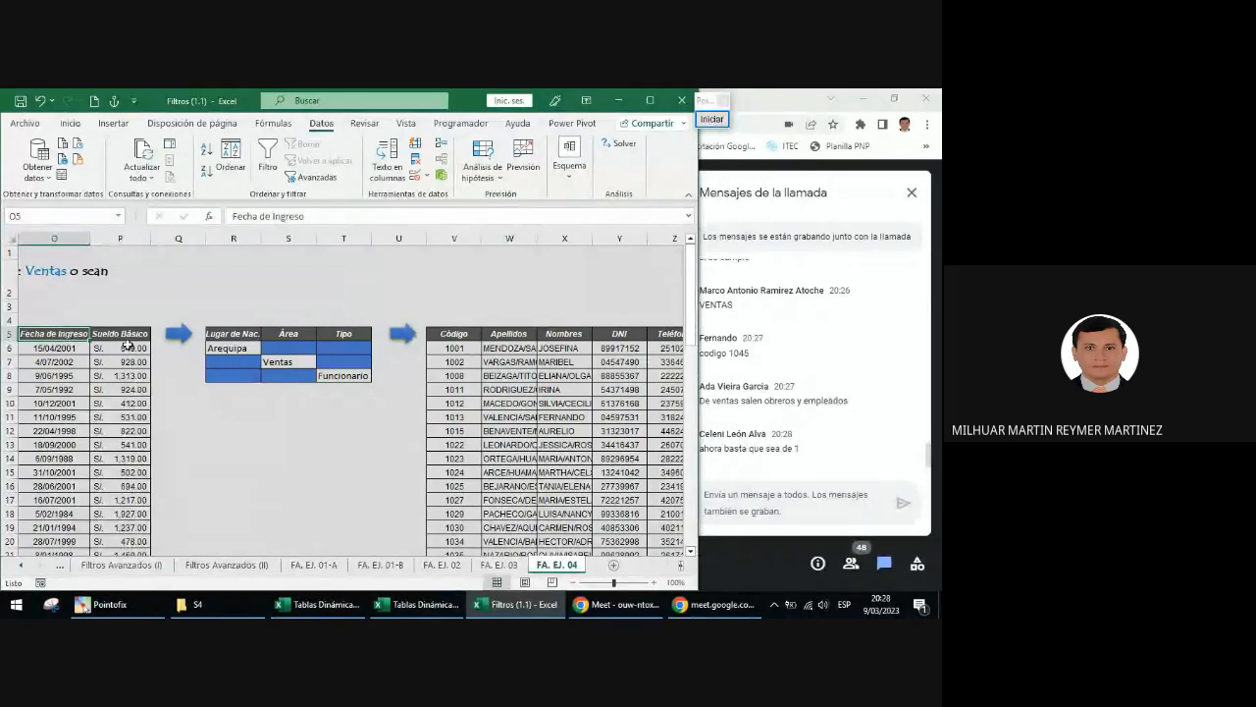
pyautogui.moveTo(233, 334); pyautogui.dragTo(330, 377)
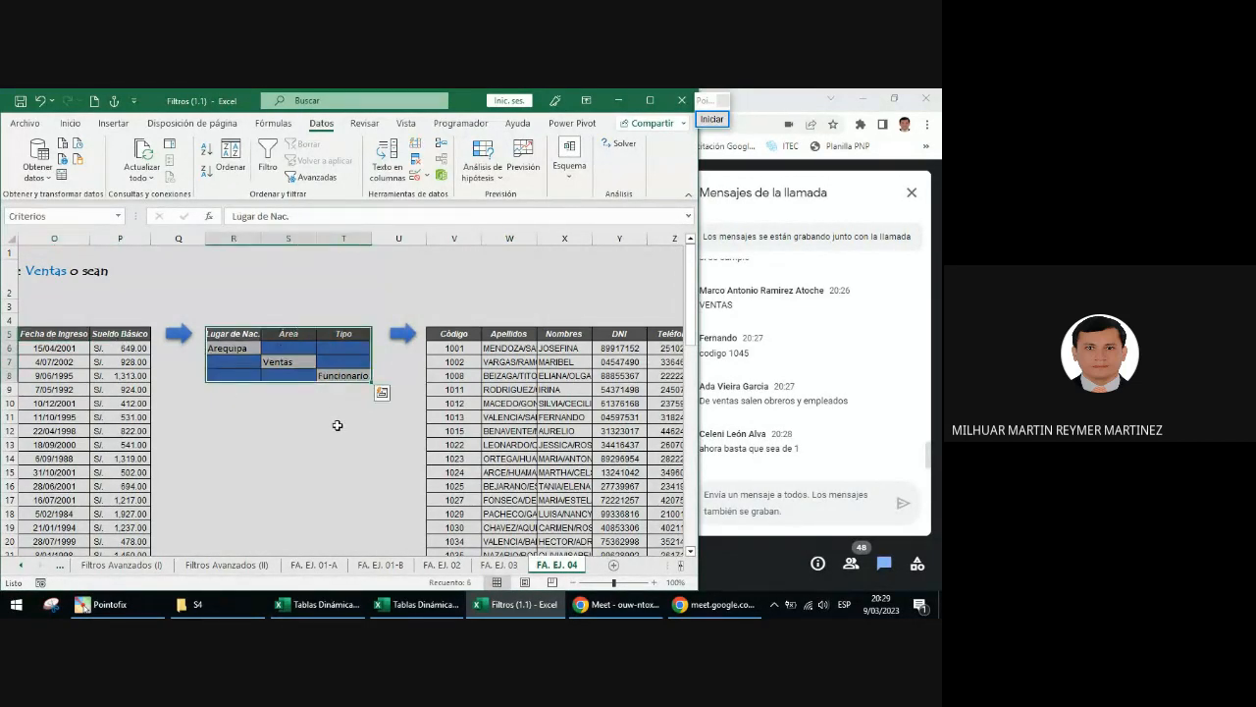
pyautogui.click(450, 335)
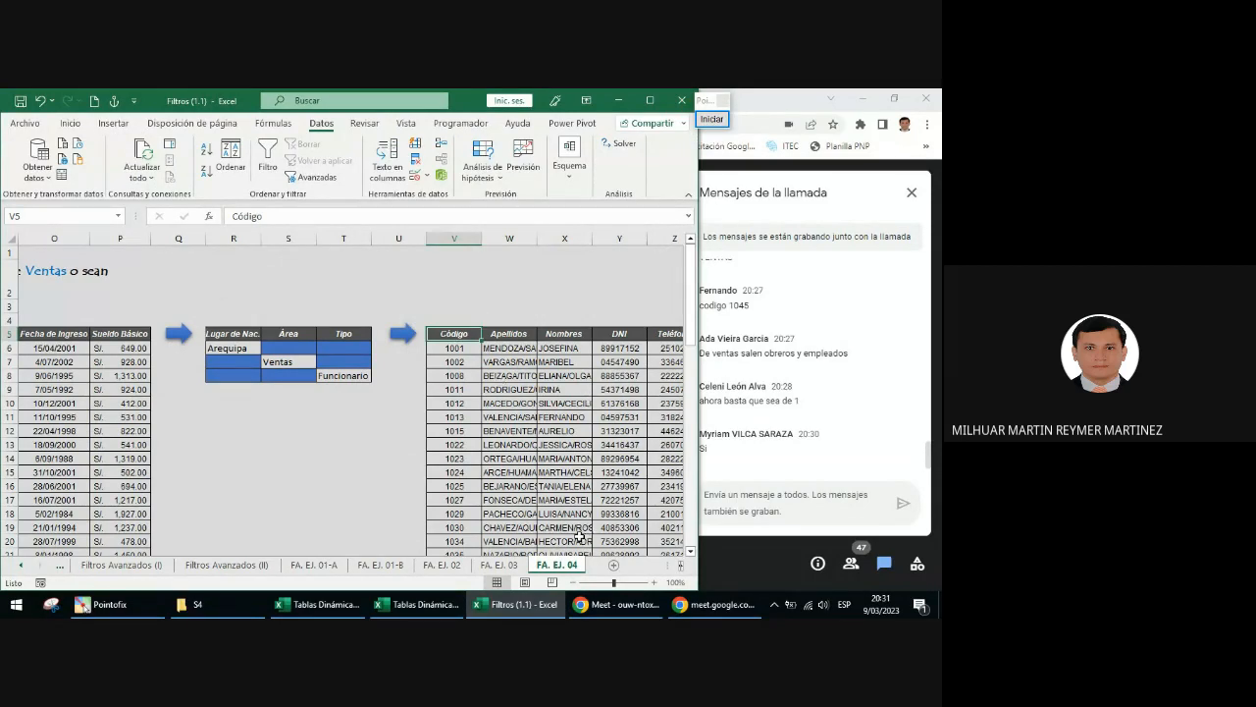
# - Switch to the Tablas Dinámicas (1.1) workbook and narrow its window to uncover the call chat
pyautogui.moveTo(353, 610)
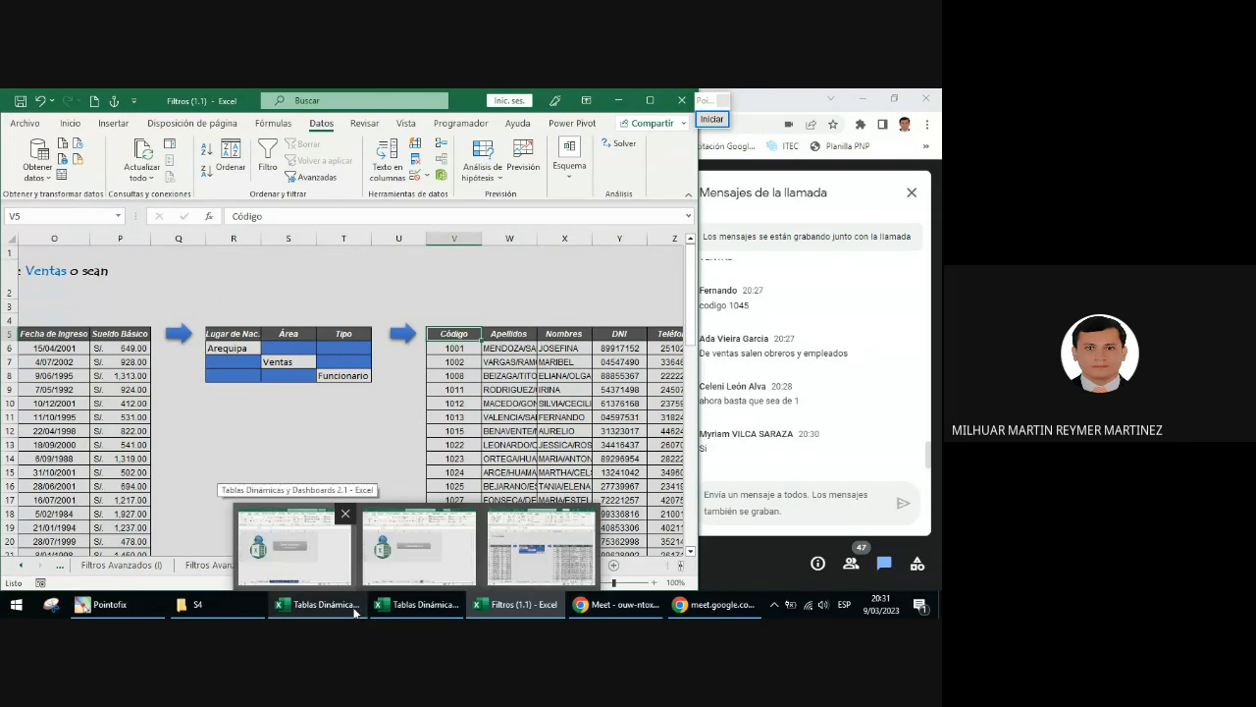
pyautogui.click(419, 545)
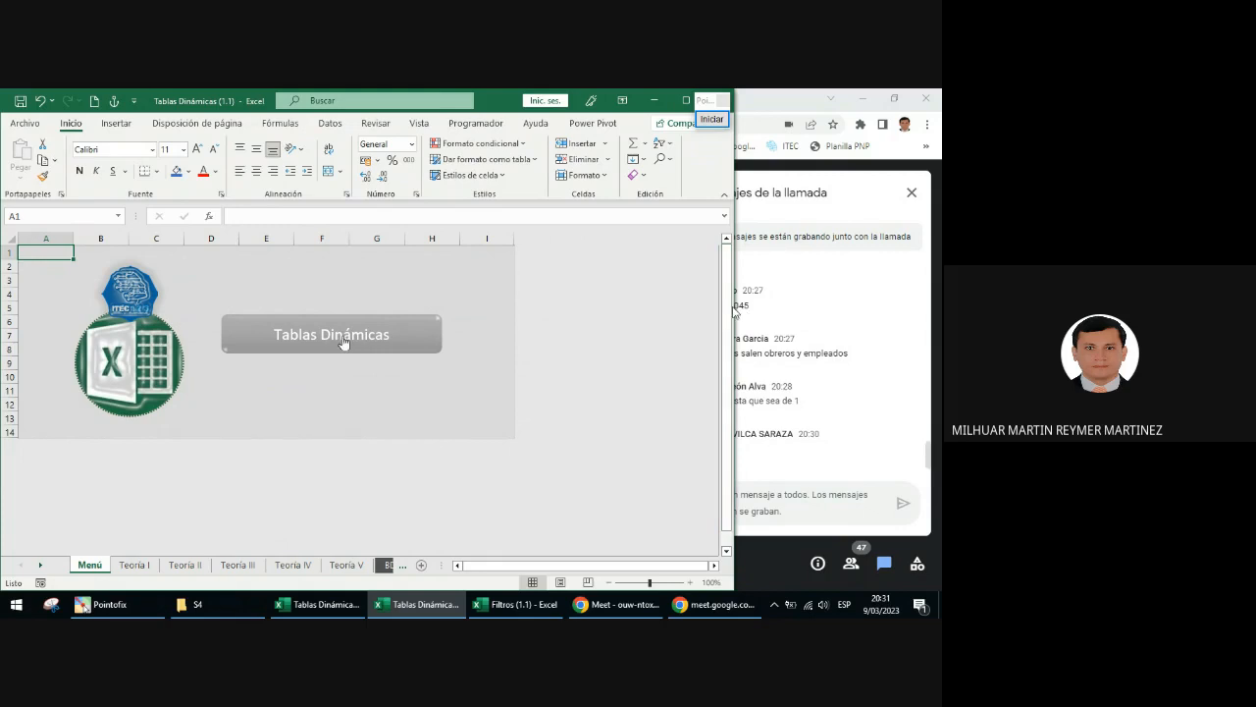
pyautogui.moveTo(726, 307); pyautogui.dragTo(696, 285)
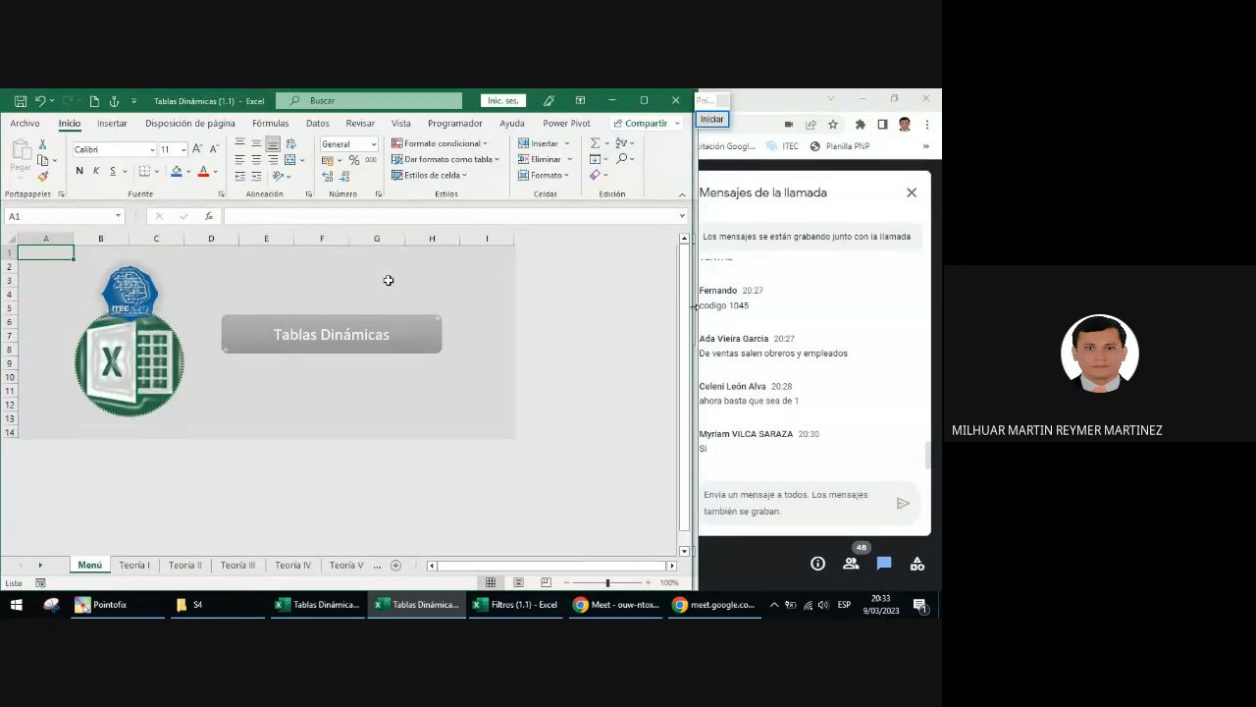
# - Open the Teoría I sheet and view the Tablas Dinámicas introduction with its Insertar diagram
pyautogui.click(137, 565)
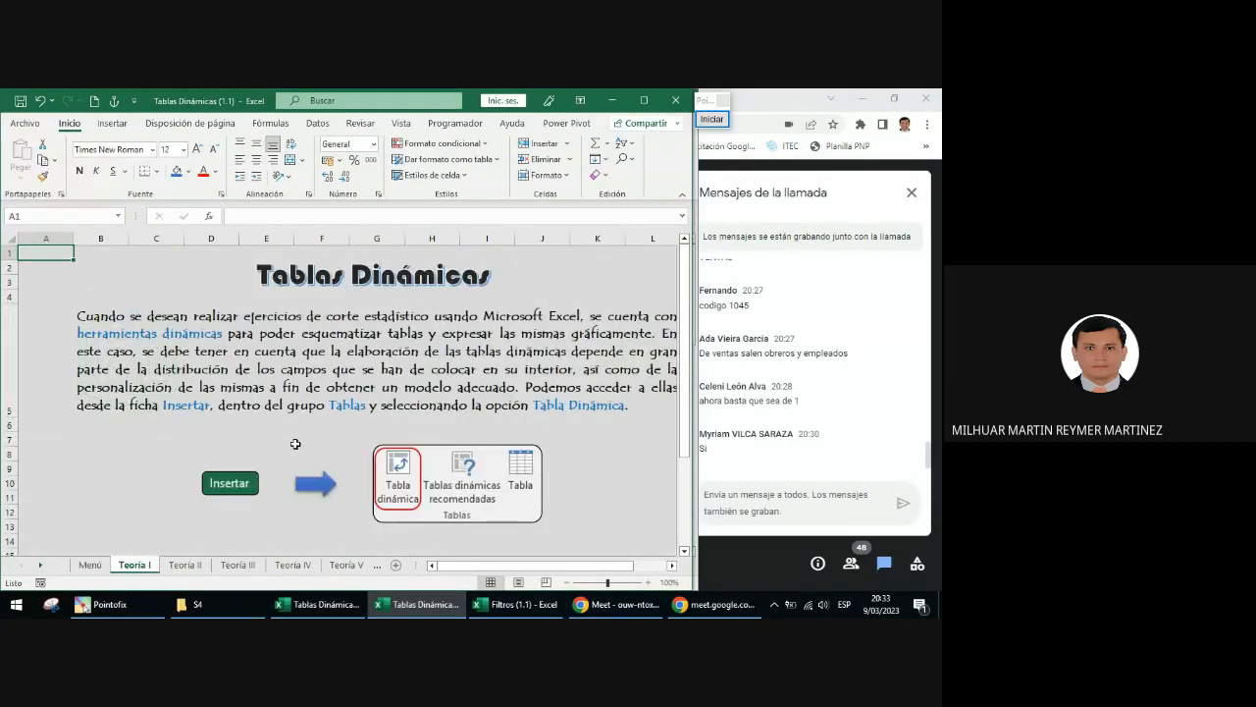
pyautogui.click(673, 566)
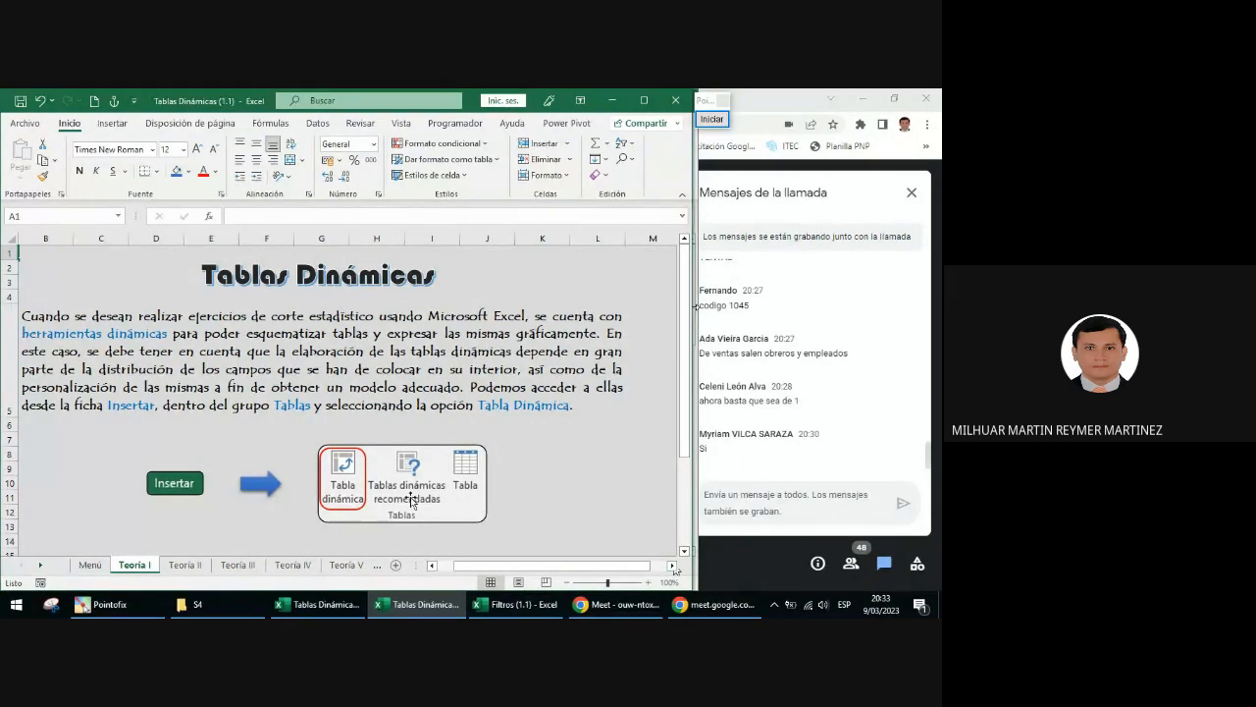
pyautogui.scroll(-1, 407, 492)
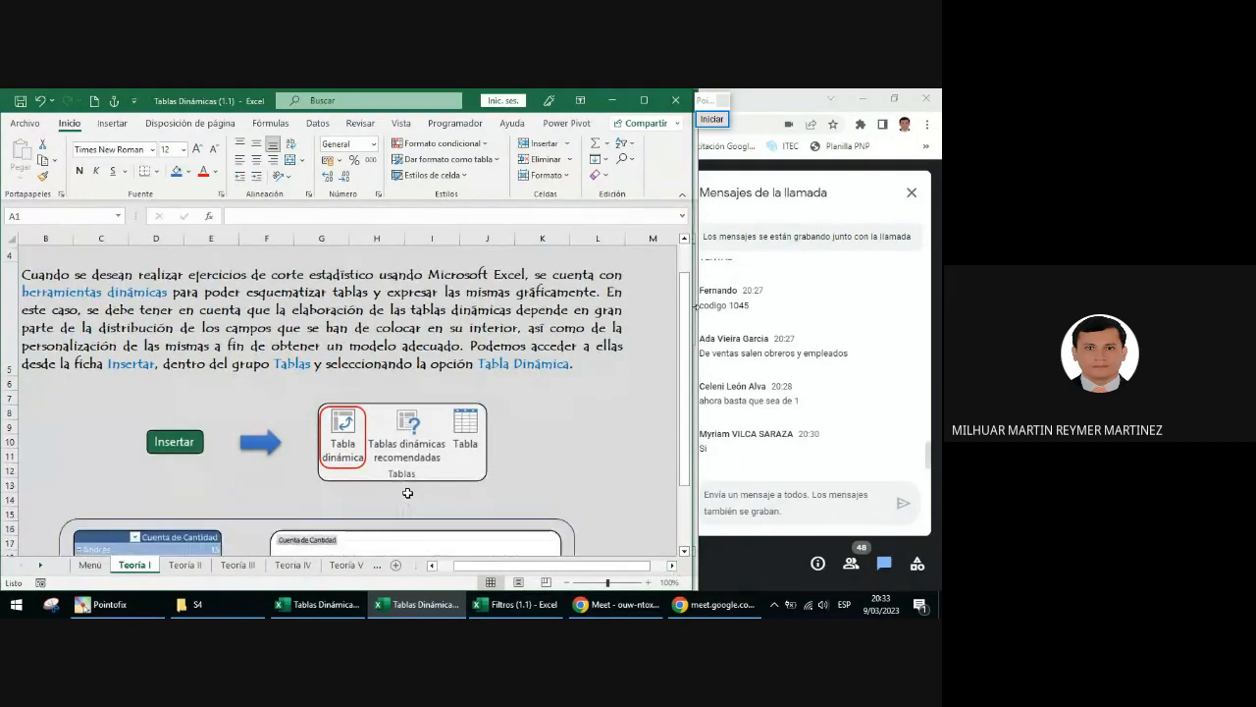
# - Mark Insertar and the Tablas group in the diagram with green check marks in Pointofix, and end the annotation
pyautogui.click(710, 120)
pyautogui.click(703, 398)
pyautogui.click(196, 414)
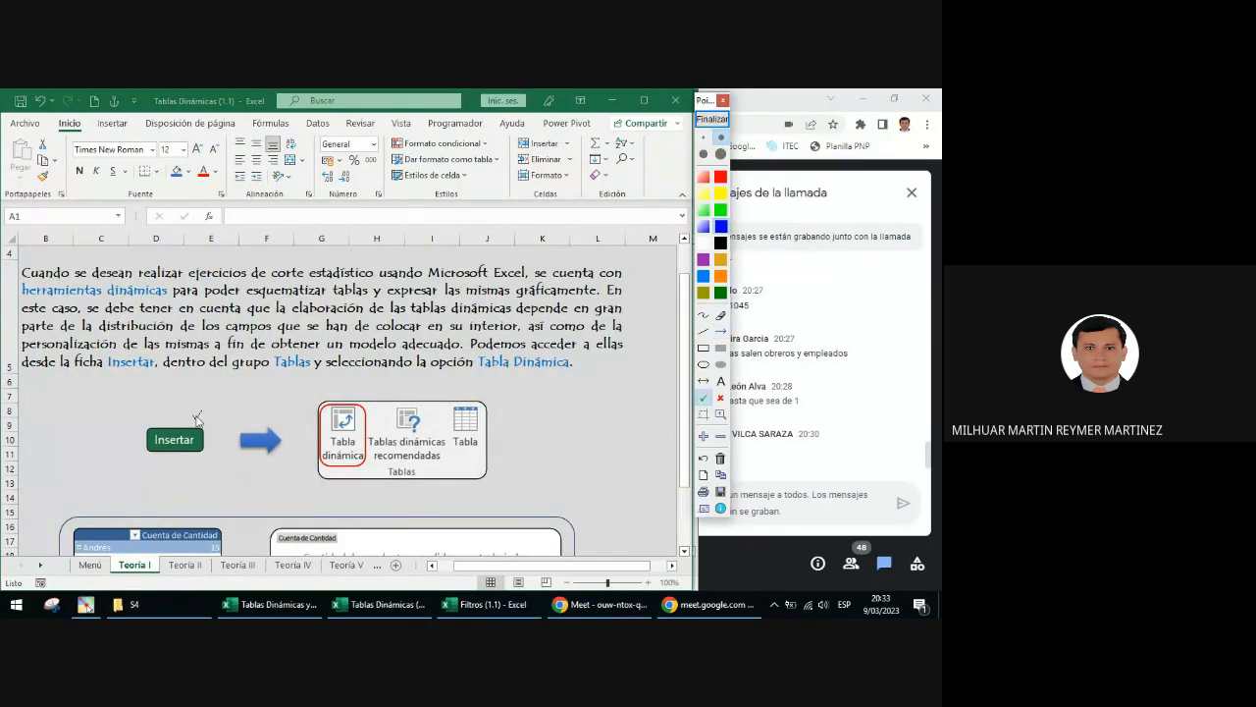
pyautogui.click(426, 472)
pyautogui.click(438, 467)
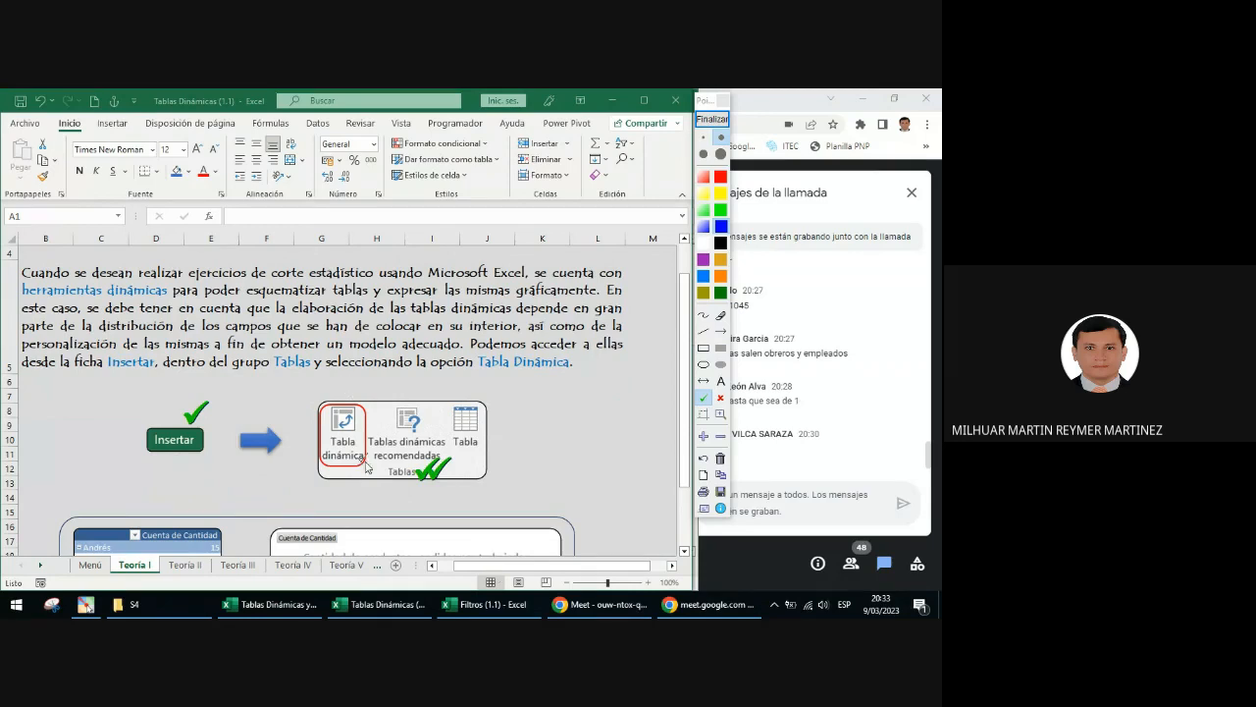
pyautogui.click(711, 119)
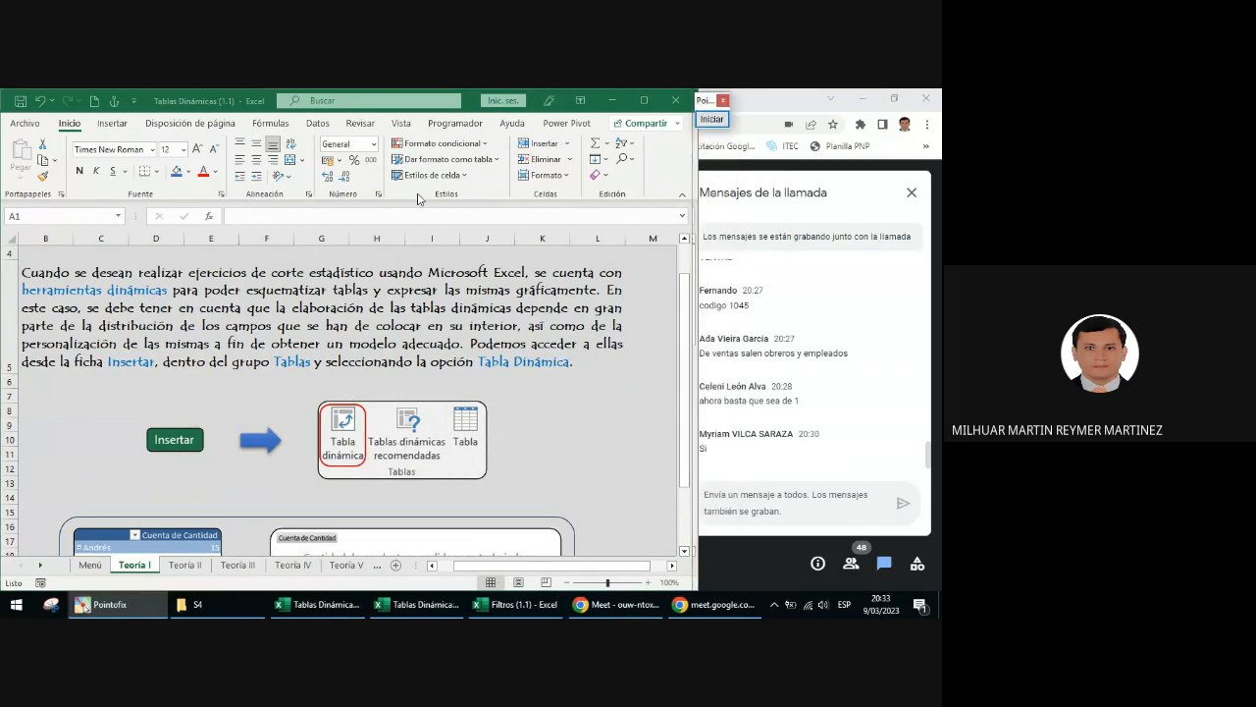
# - Display the Insertar commands to locate the Tablas group
pyautogui.click(115, 125)
pyautogui.click(117, 127)
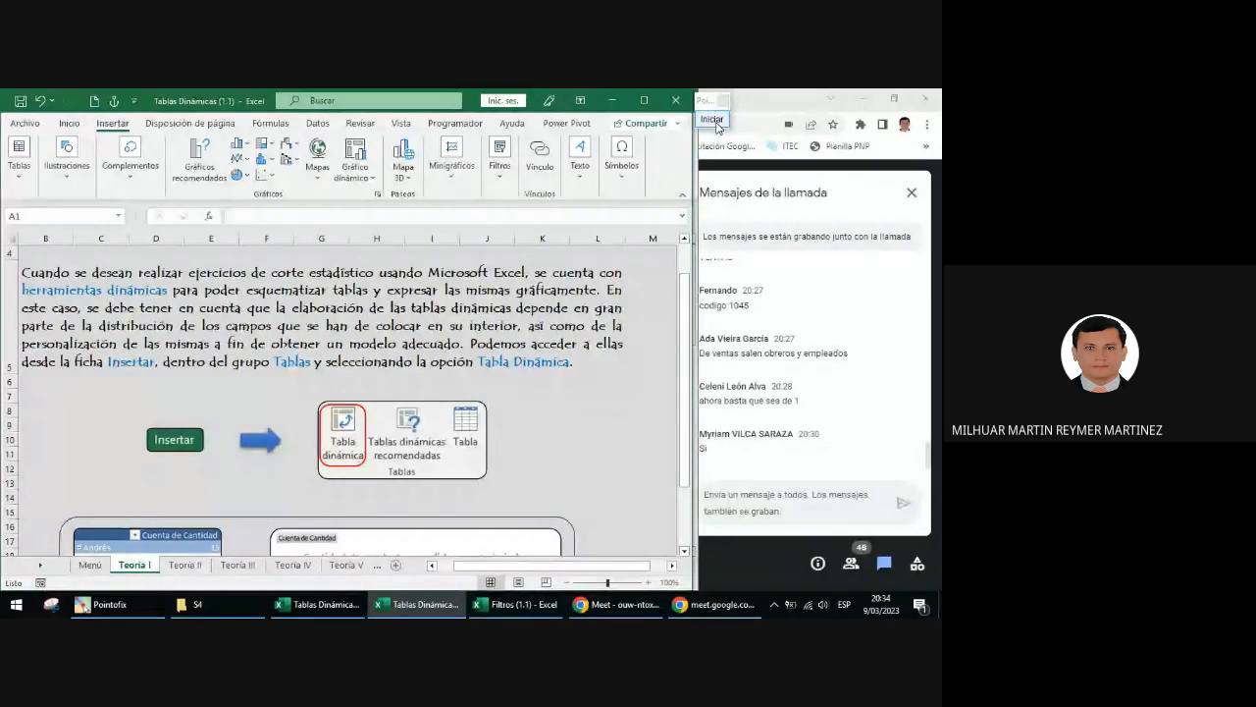
# - Link the diagram's Tabla dinámica option to the Tablas group with a blue double-headed arrow, end the annotation, and display the group's commands
pyautogui.click(714, 120)
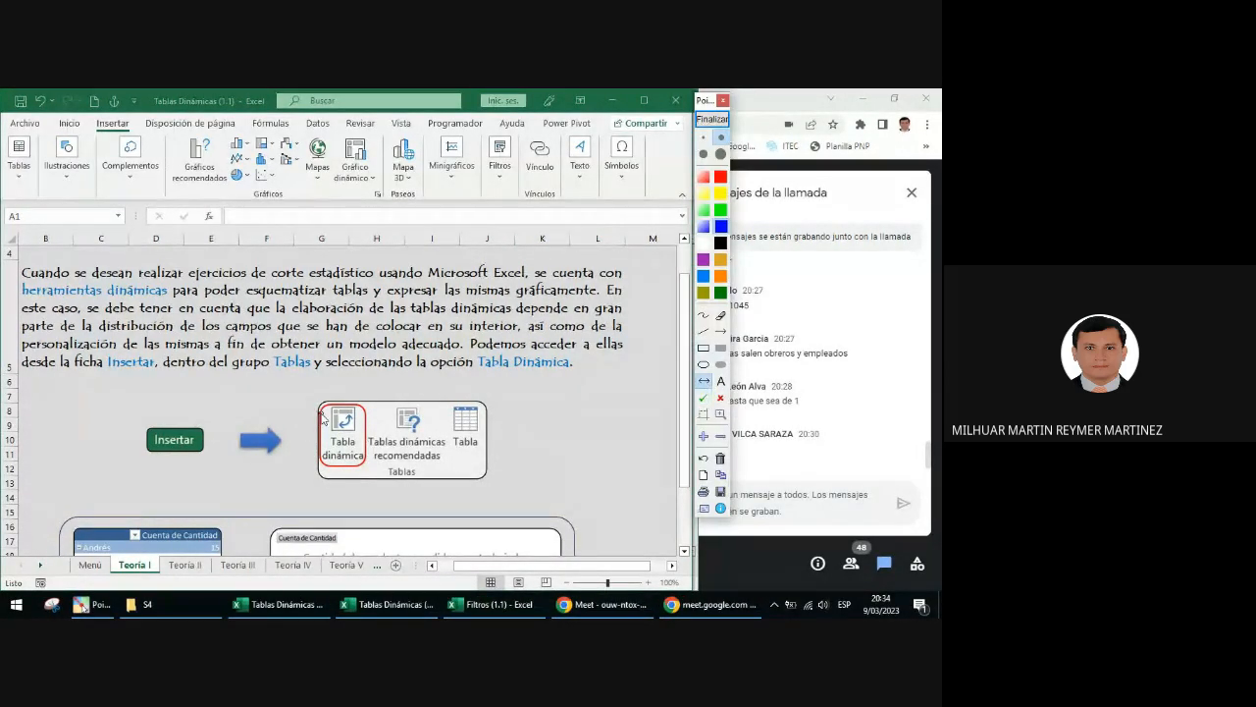
pyautogui.moveTo(322, 416)
pyautogui.mouseDown()
pyautogui.moveTo(157, 260)
pyautogui.moveTo(34, 193)
pyautogui.moveTo(42, 159)
pyautogui.mouseUp()
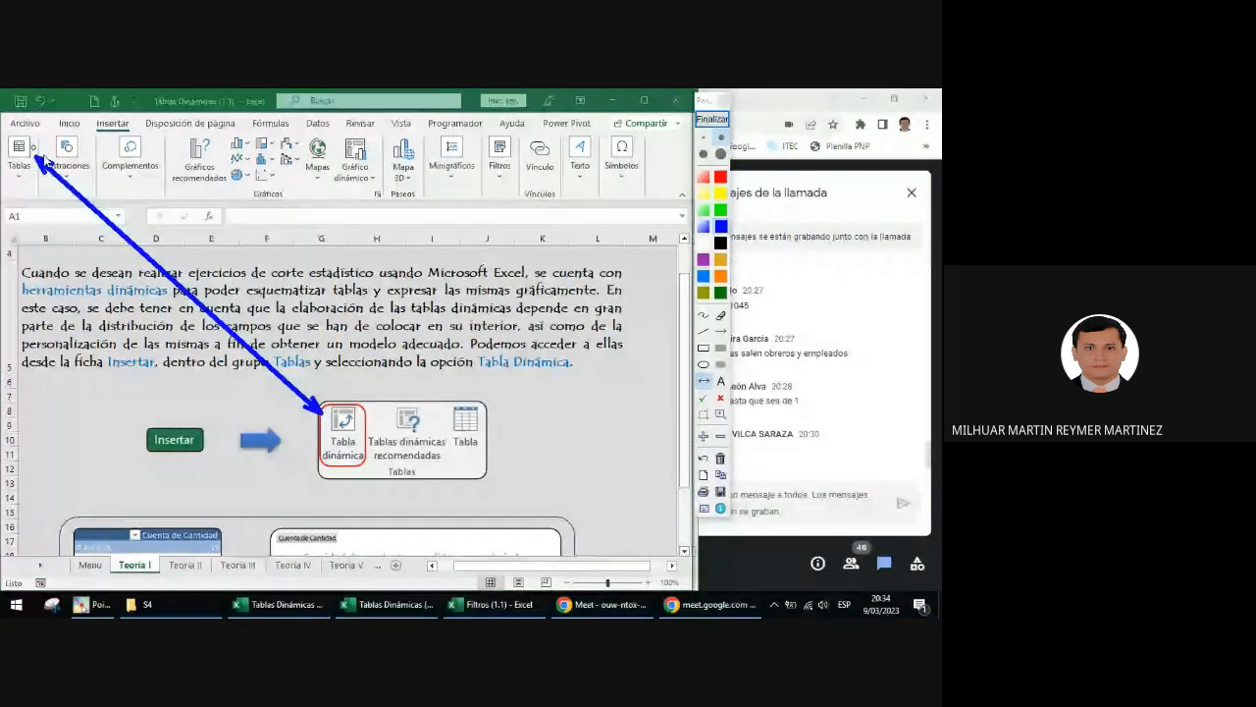
pyautogui.click(713, 119)
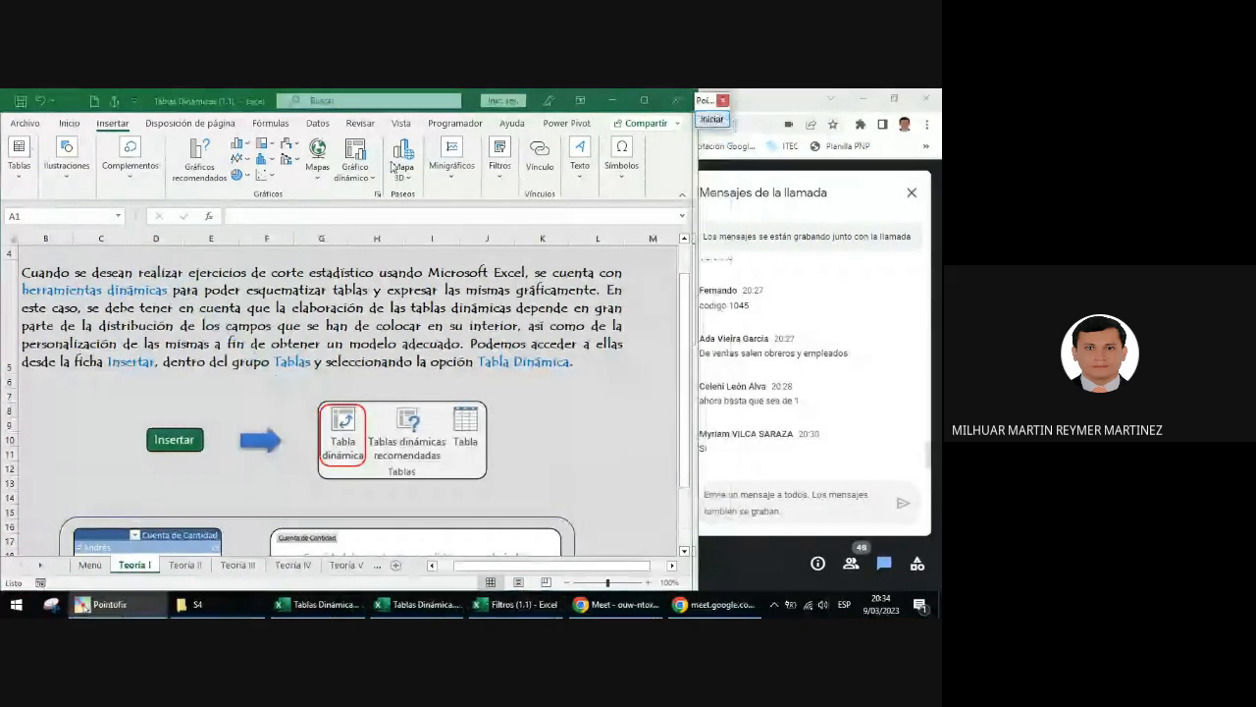
pyautogui.click(23, 176)
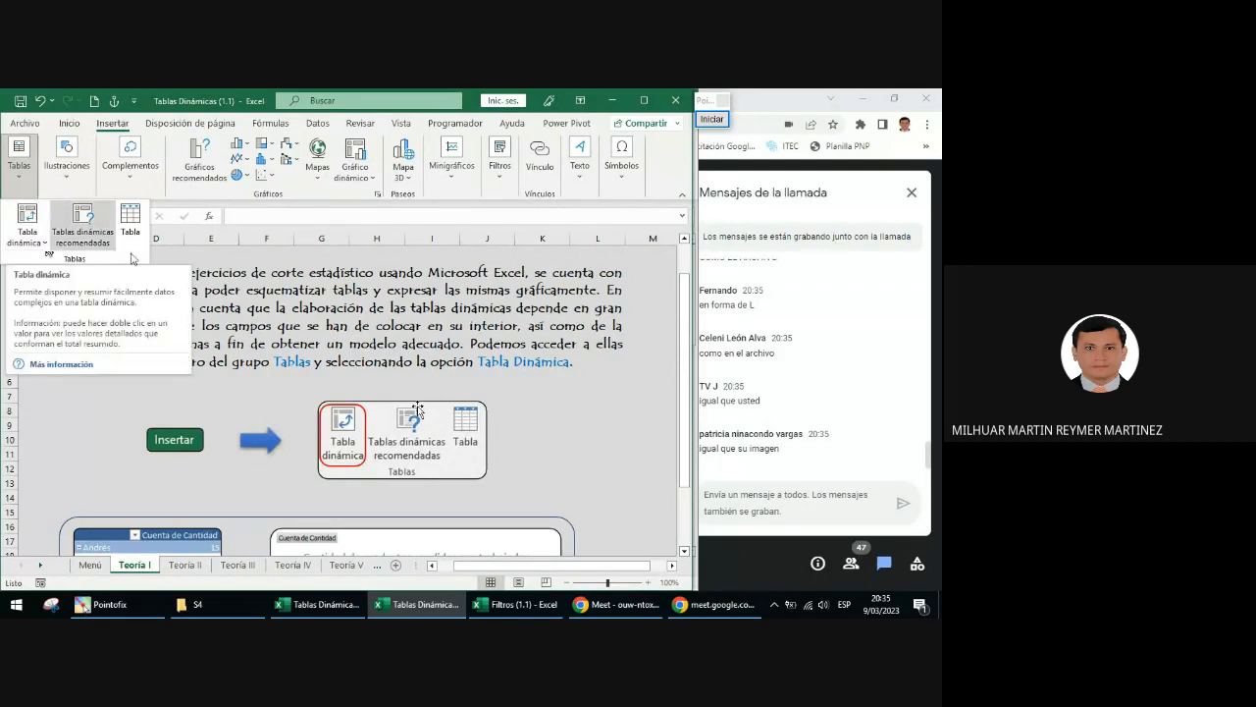
# - Point a blue arrow at the sample pivot table and a green arrow at its pivot chart on Teoría I in Pointofix
pyautogui.scroll(-3, 565, 405)
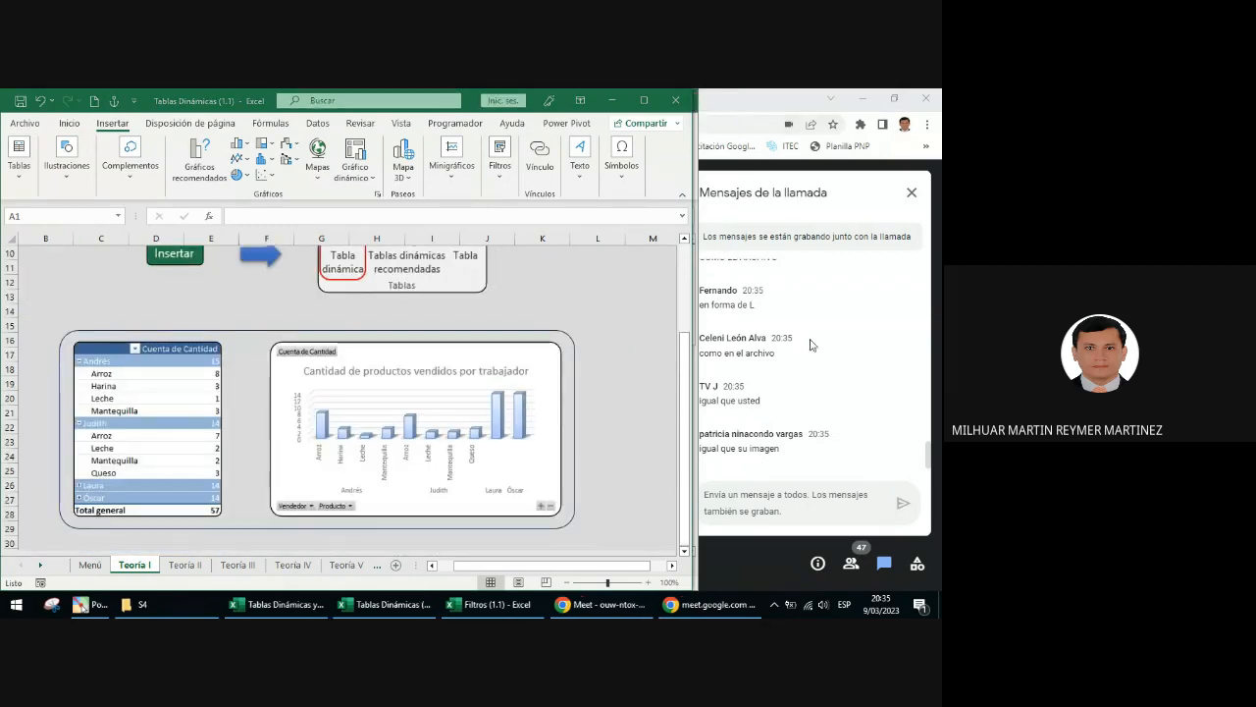
pyautogui.click(720, 332)
pyautogui.moveTo(30, 282); pyautogui.dragTo(90, 352)
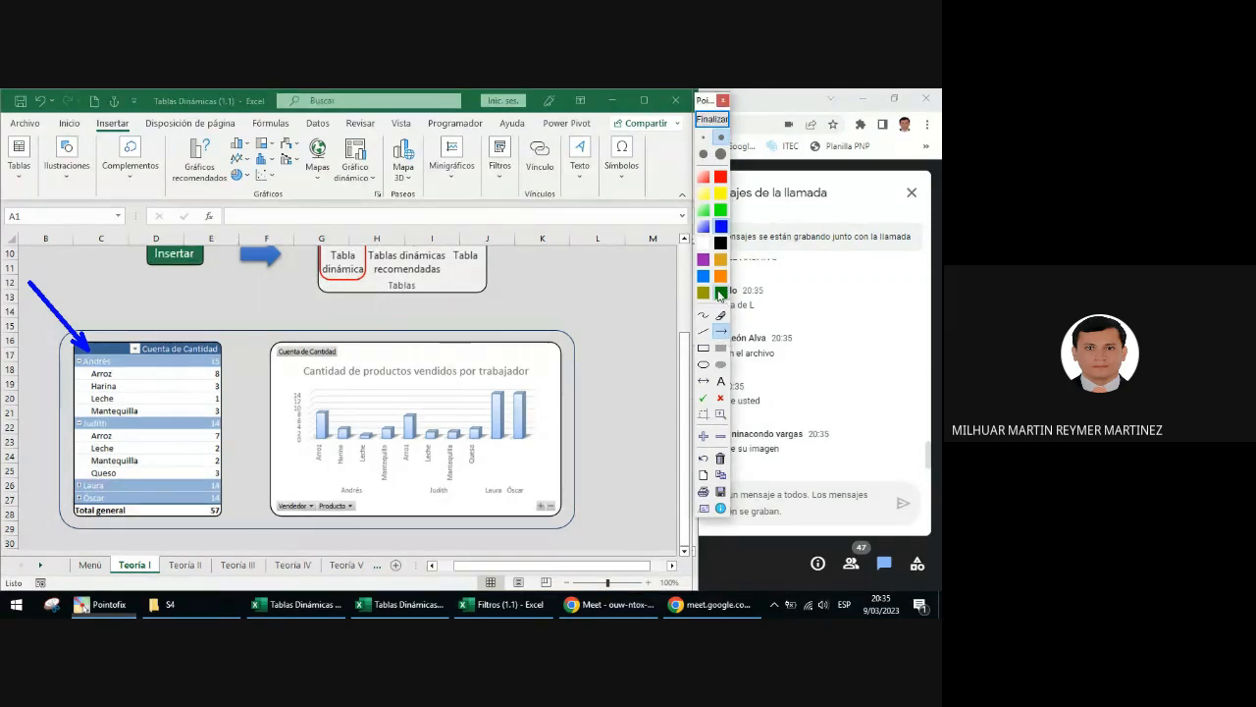
pyautogui.moveTo(604, 298); pyautogui.dragTo(546, 349)
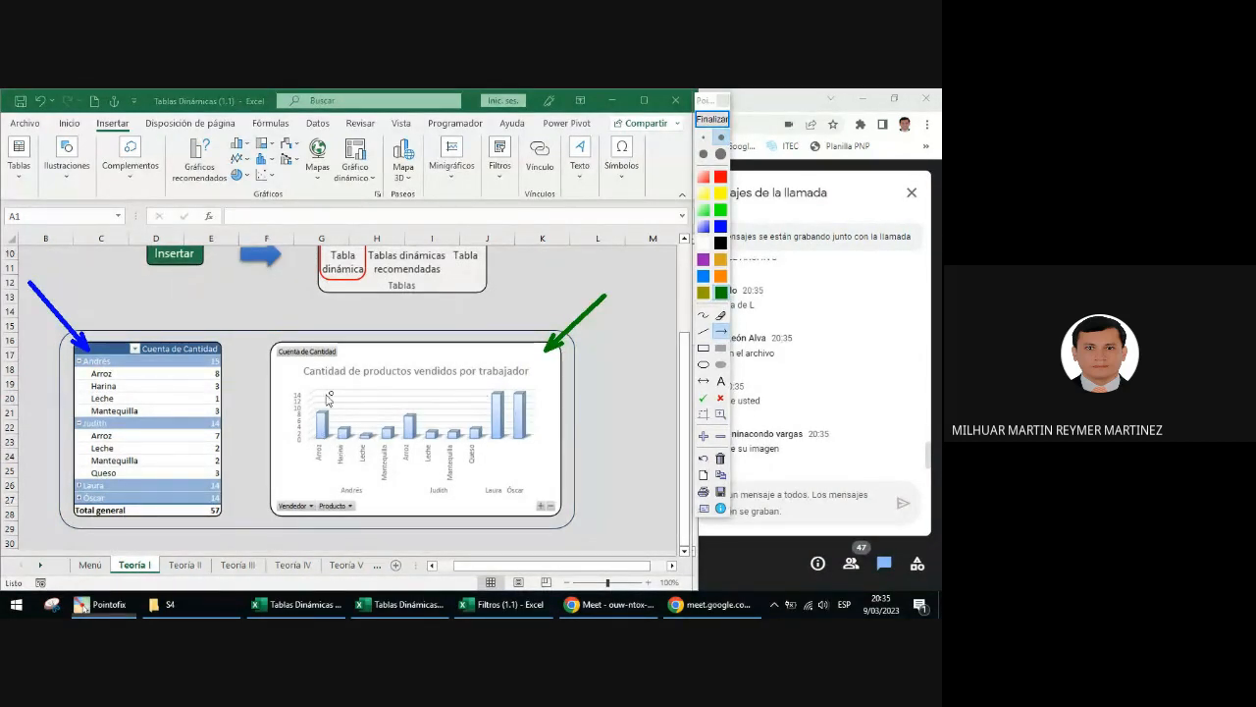
# - Outline the chart's Vendedor and Producto field buttons with a green rectangle and end the annotation
pyautogui.click(703, 348)
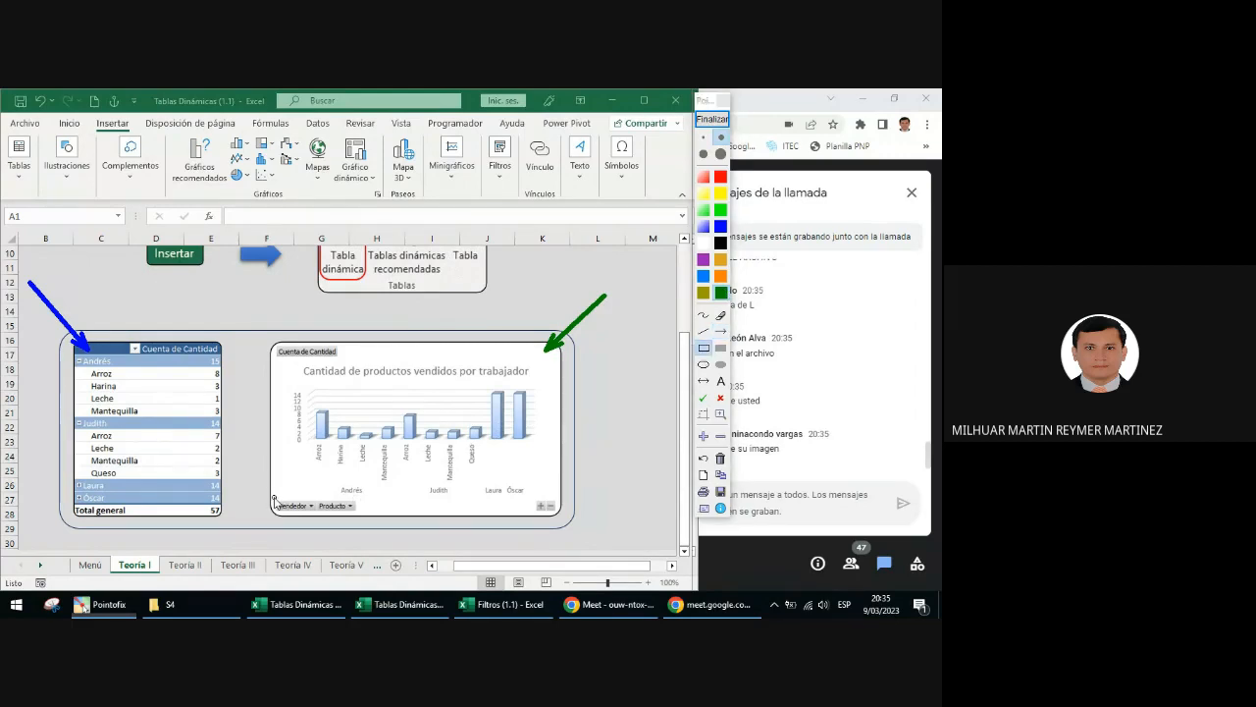
pyautogui.moveTo(273, 497); pyautogui.dragTo(360, 513)
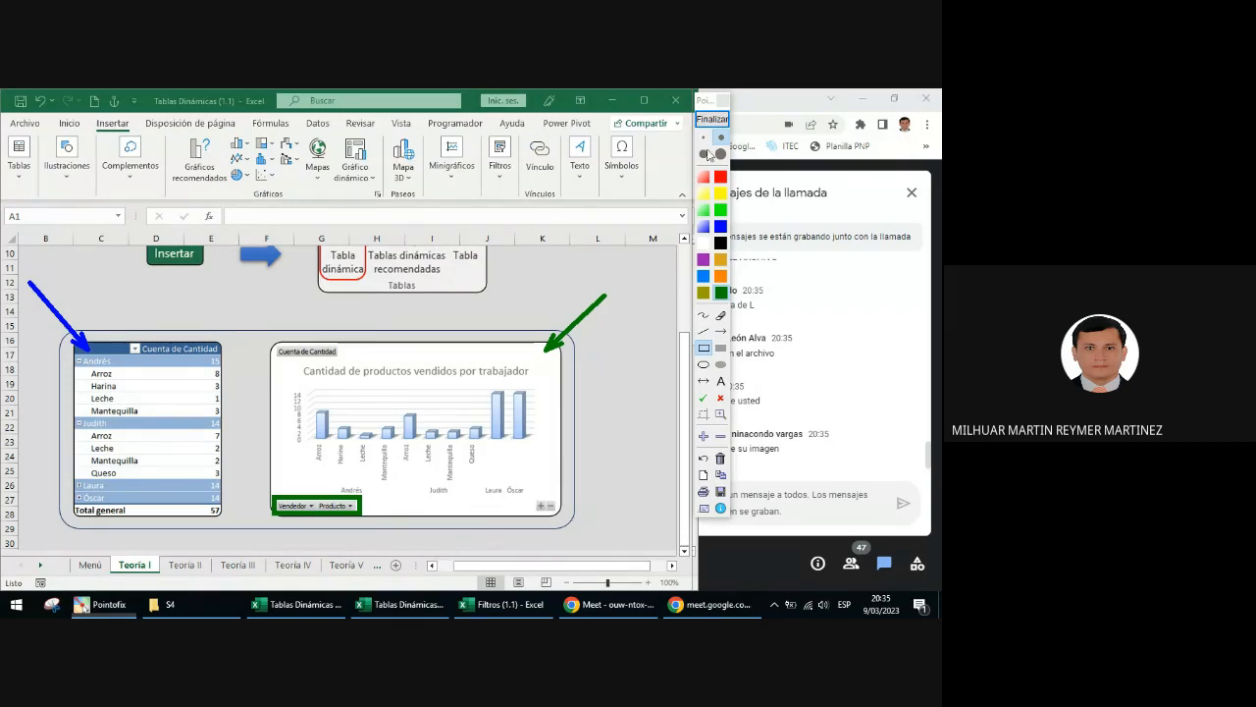
pyautogui.click(712, 119)
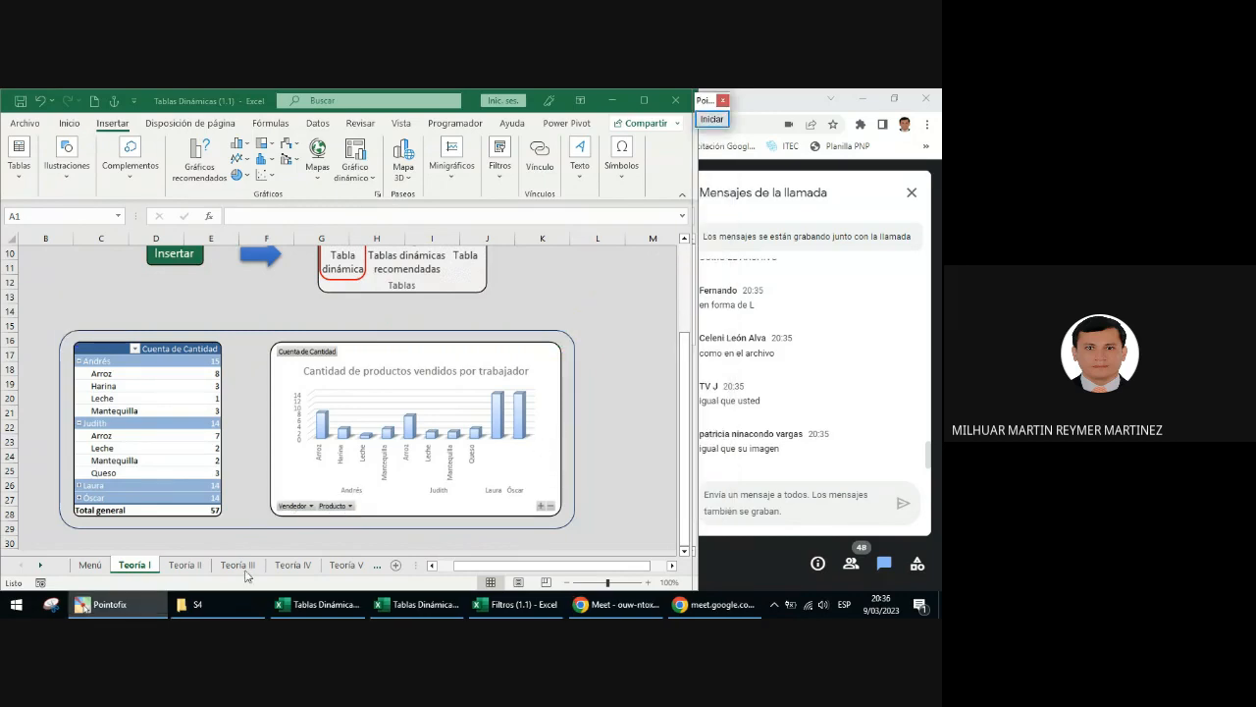
# - Open the Teoría II sheet and view the two sample images comparing a data range with a table
pyautogui.click(195, 570)
pyautogui.click(195, 567)
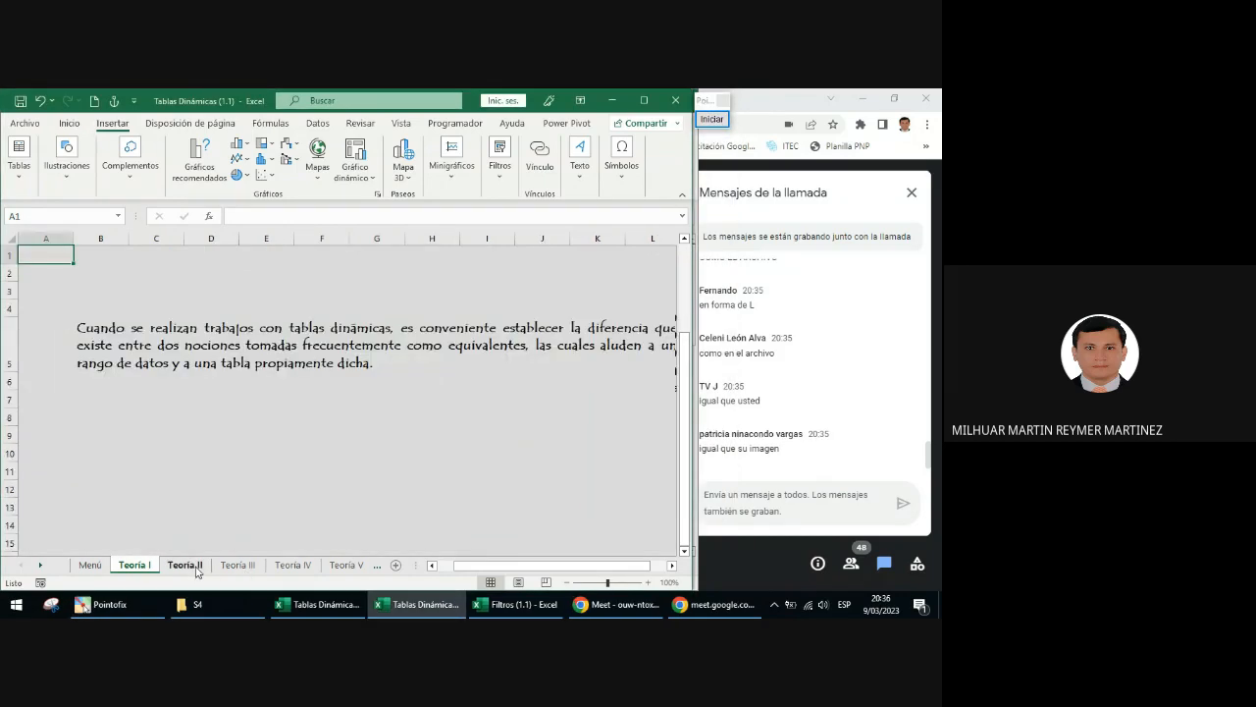
pyautogui.scroll(-1, 494, 475)
pyautogui.scroll(-2, 494, 475)
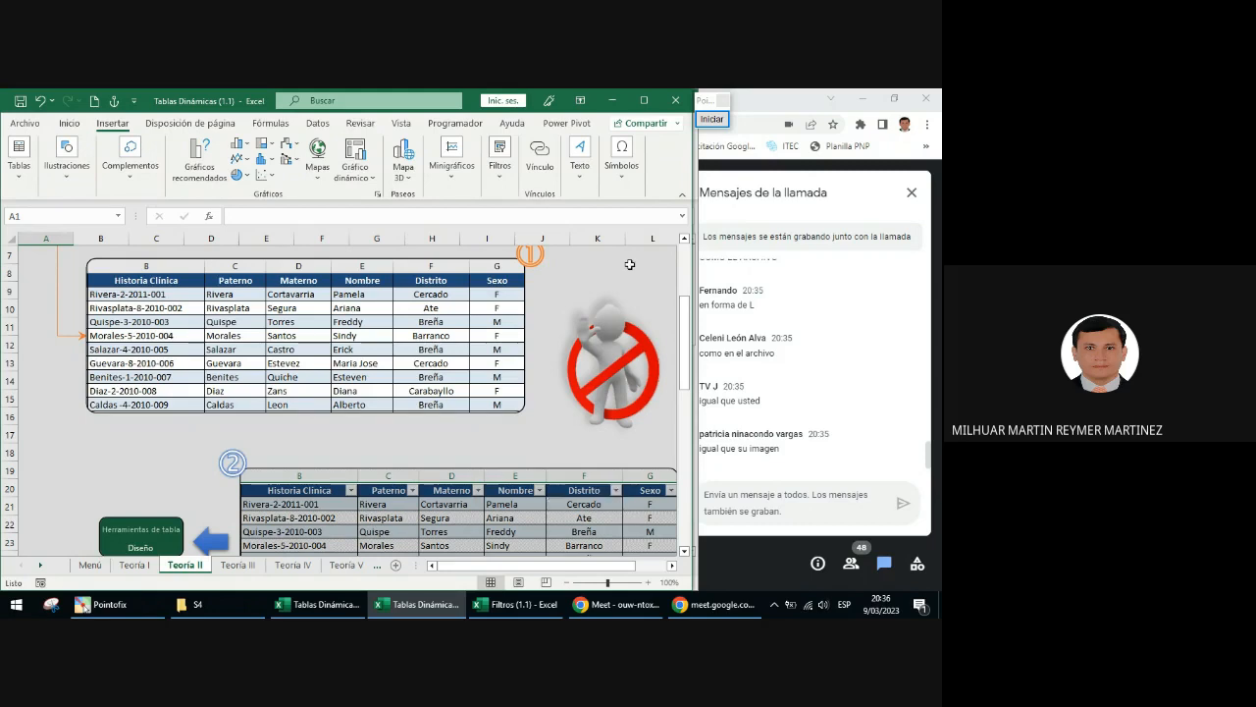
# - Outline the data range in image 1 in green, point green arrows at image 2 and the Diseño label, and end the annotation
pyautogui.click(711, 118)
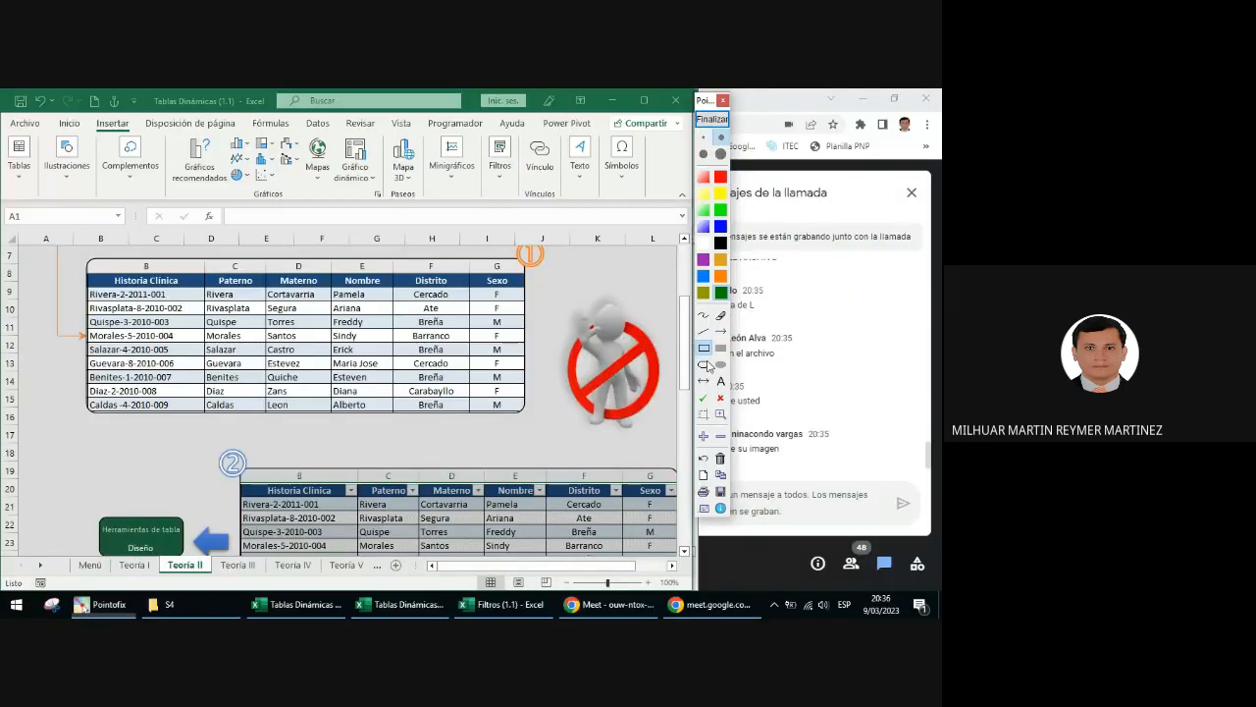
pyautogui.moveTo(88, 268)
pyautogui.mouseDown()
pyautogui.moveTo(520, 432)
pyautogui.moveTo(528, 418)
pyautogui.mouseUp()
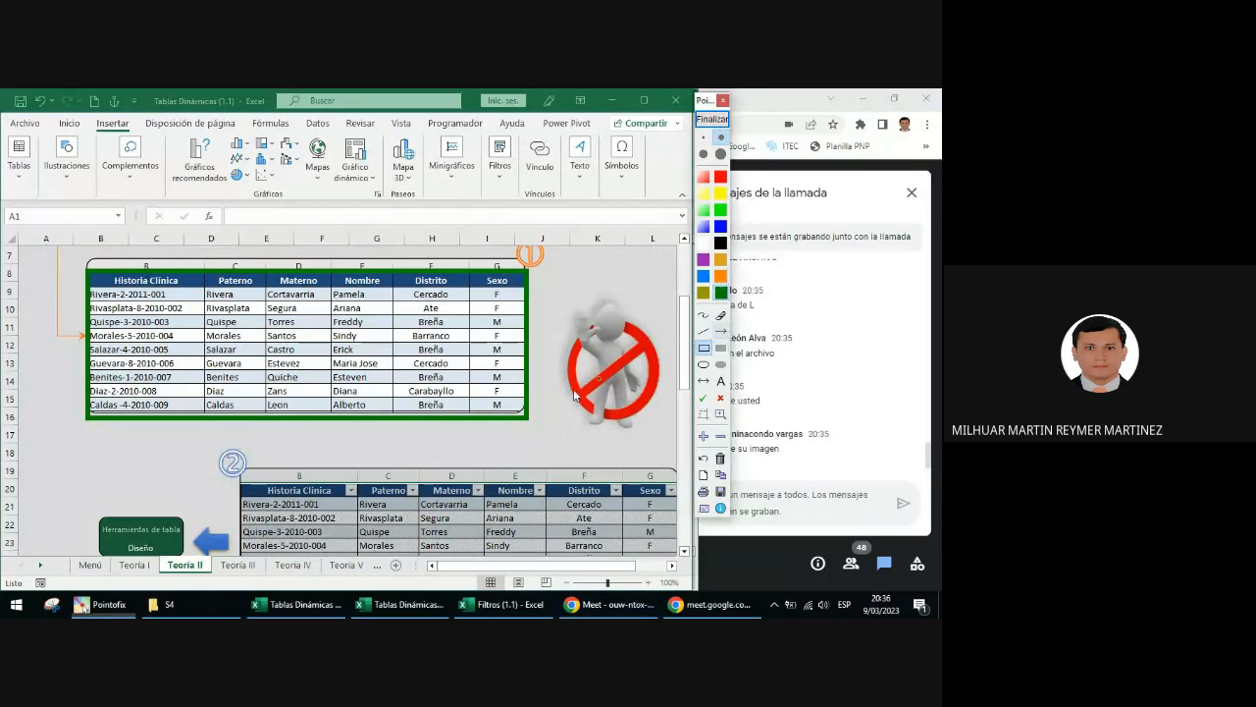
pyautogui.click(721, 331)
pyautogui.moveTo(409, 429); pyautogui.dragTo(433, 468)
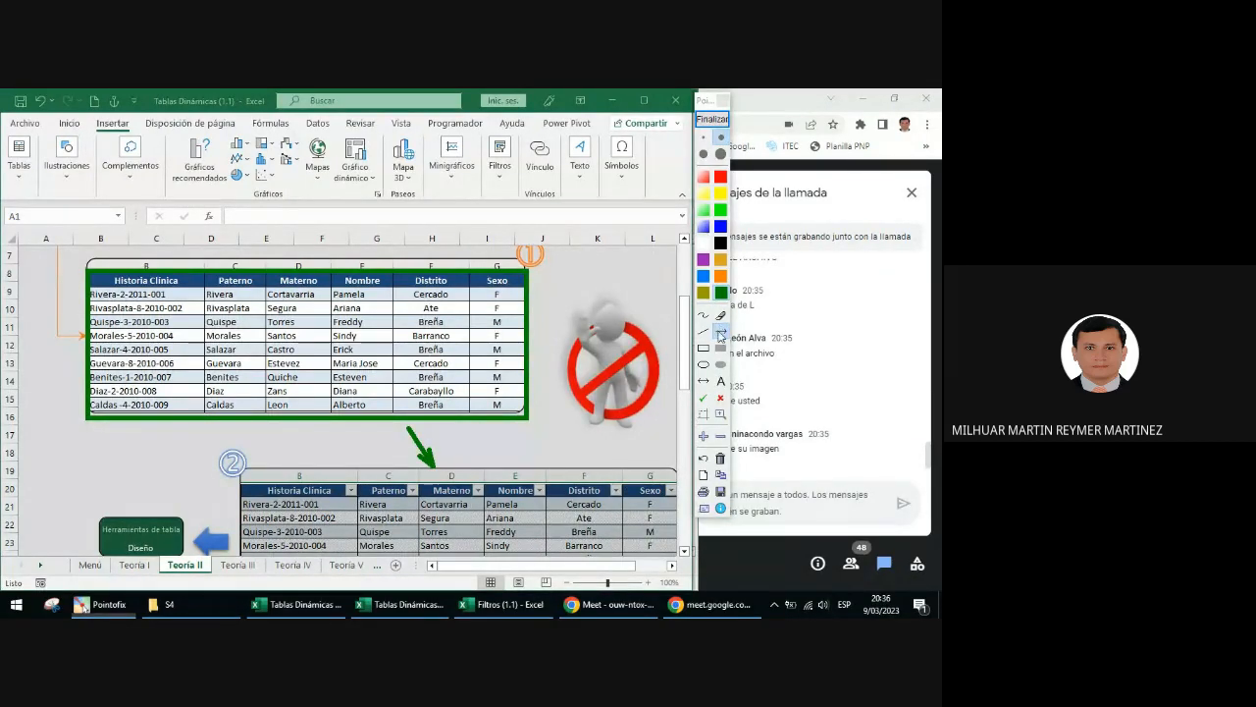
pyautogui.moveTo(164, 480); pyautogui.dragTo(149, 506)
pyautogui.click(711, 119)
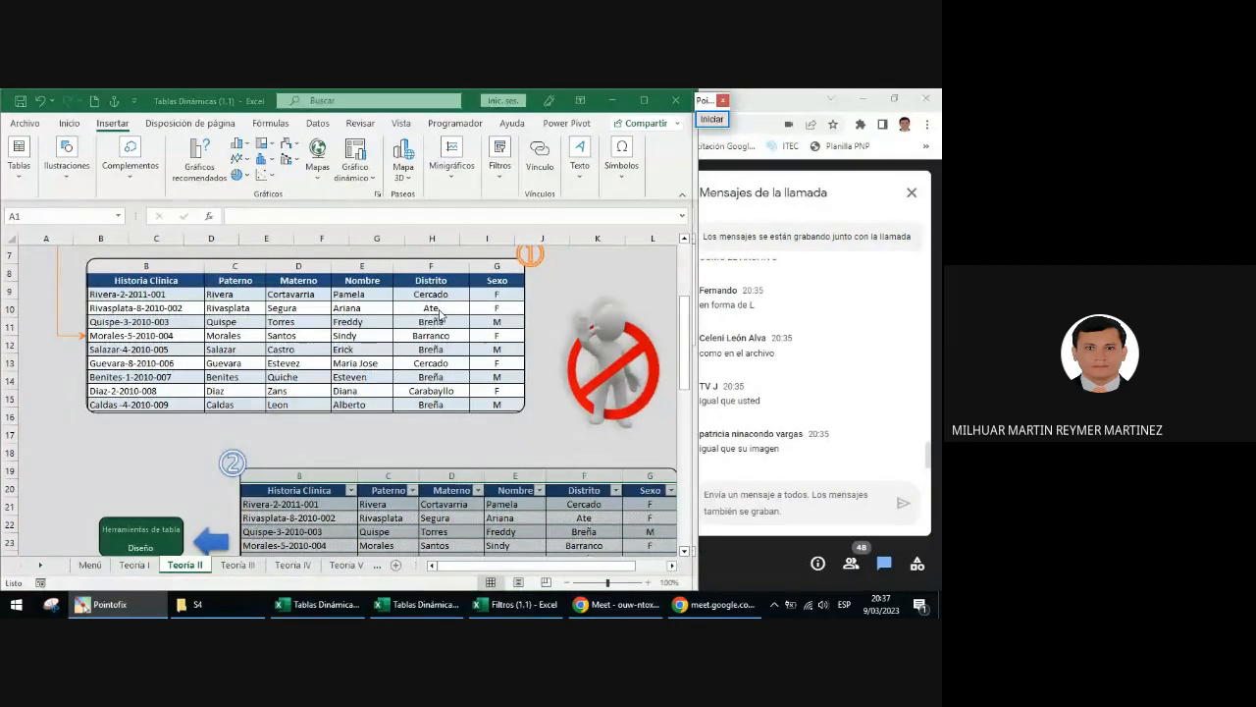
# - Review the Teoría II introduction, the table in image 2 and the notes on how a data range differs from a table
pyautogui.scroll(2, 439, 312)
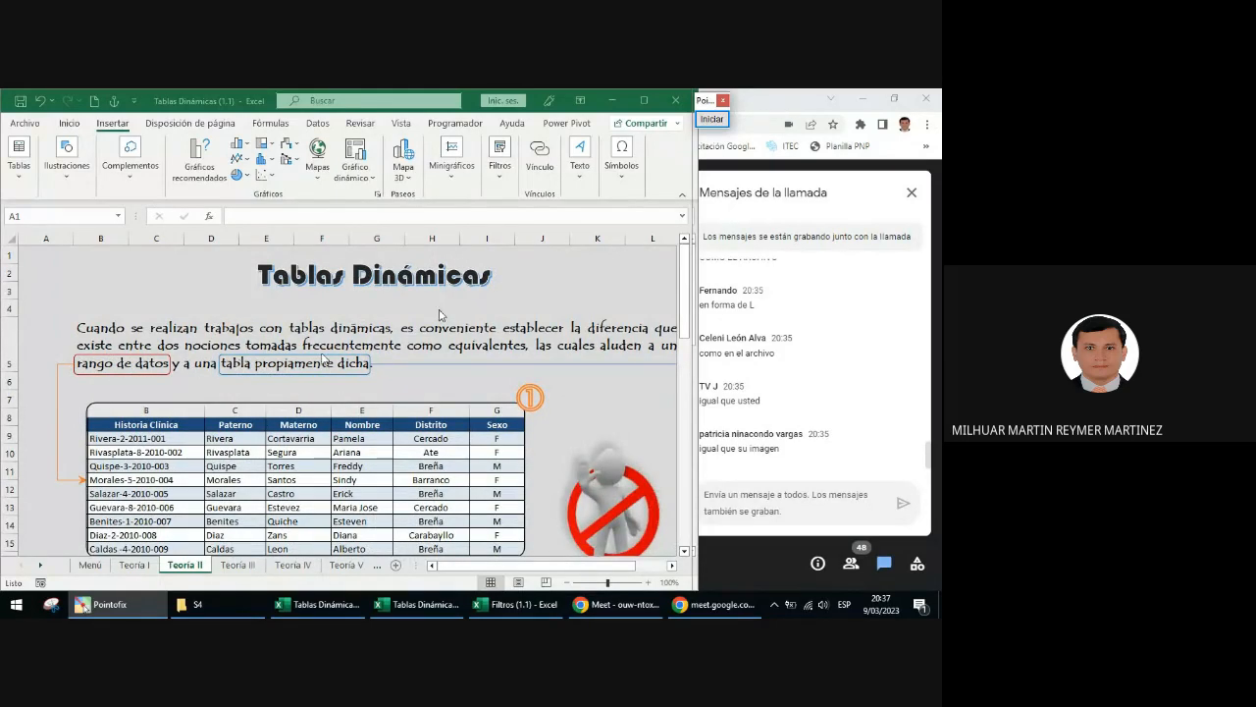
pyautogui.scroll(-5, 352, 361)
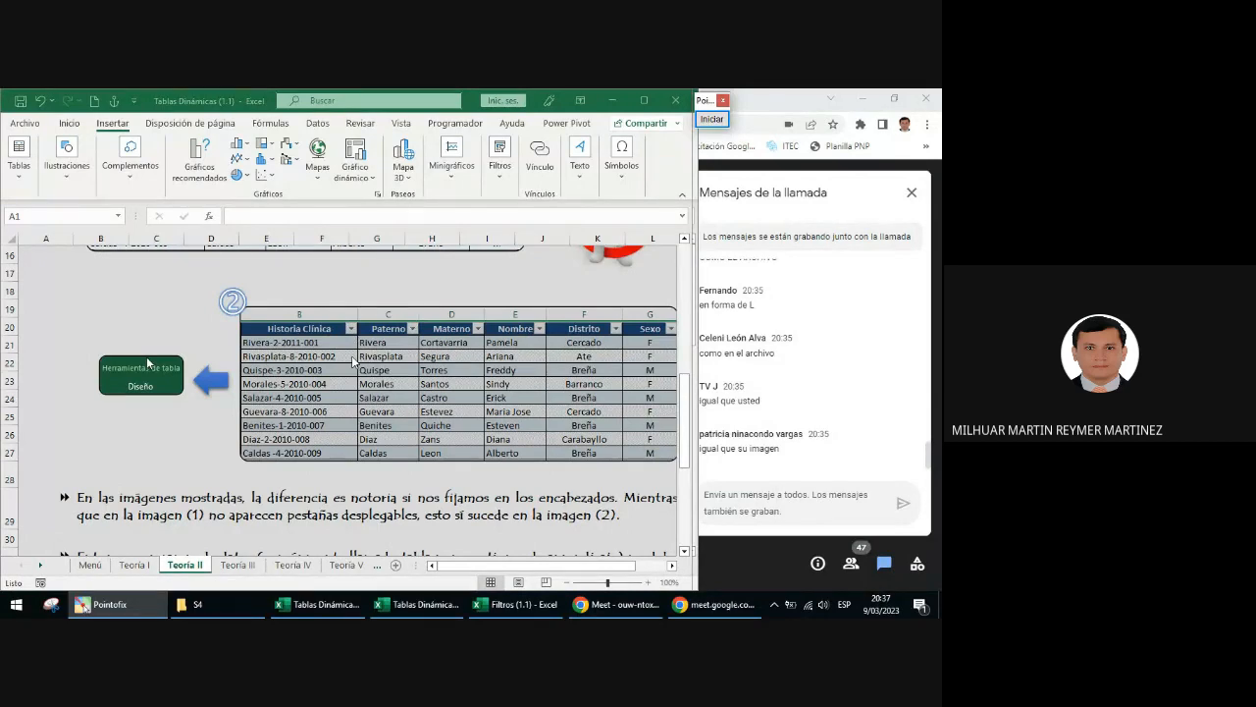
pyautogui.scroll(-2, 305, 370)
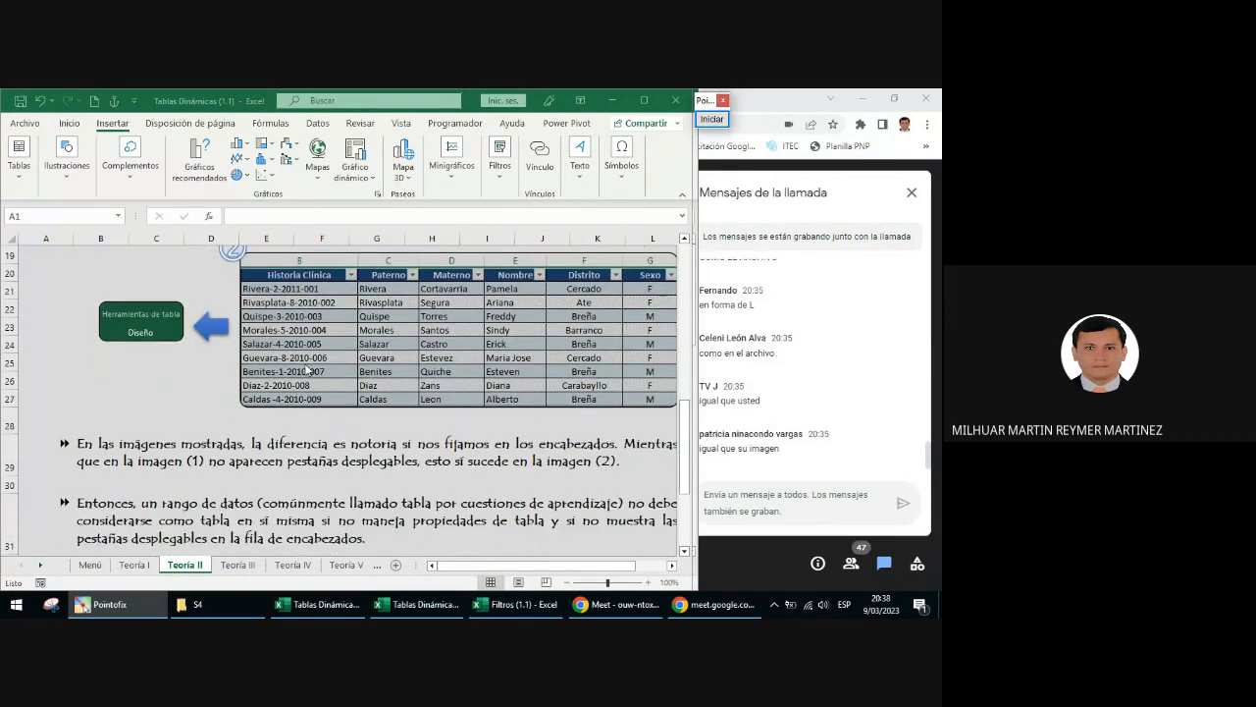
# - Review the comparison between a data range and a true table on the Teoría II sheet
pyautogui.scroll(-2, 371, 346)
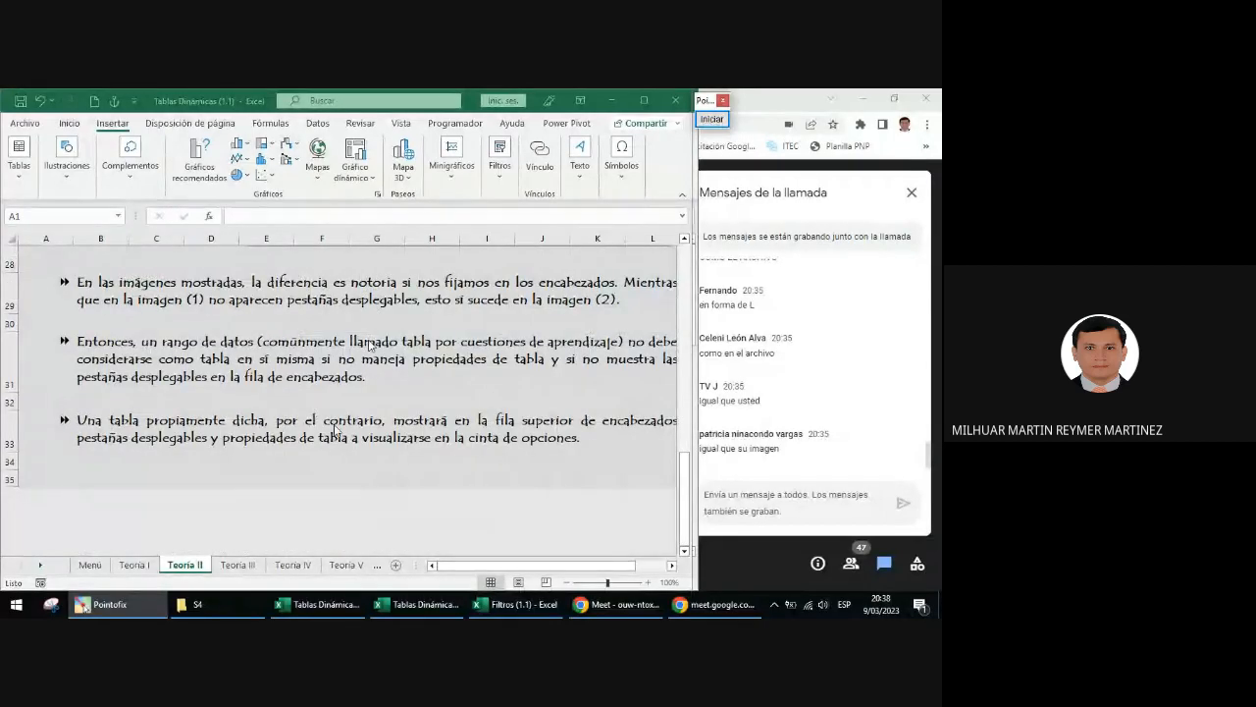
pyautogui.scroll(2, 364, 429)
pyautogui.scroll(3, 363, 429)
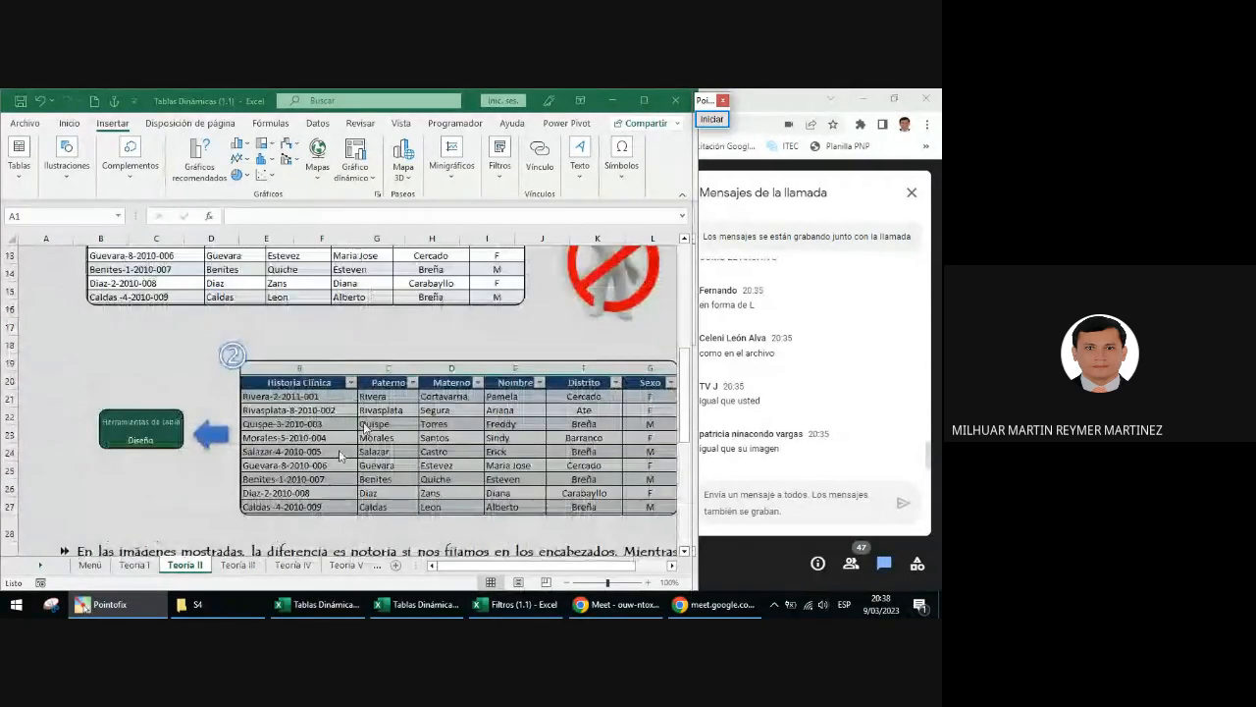
# - Open the Teoría III sheet, read the table creation procedure, and show the available table insertion options
pyautogui.click(239, 567)
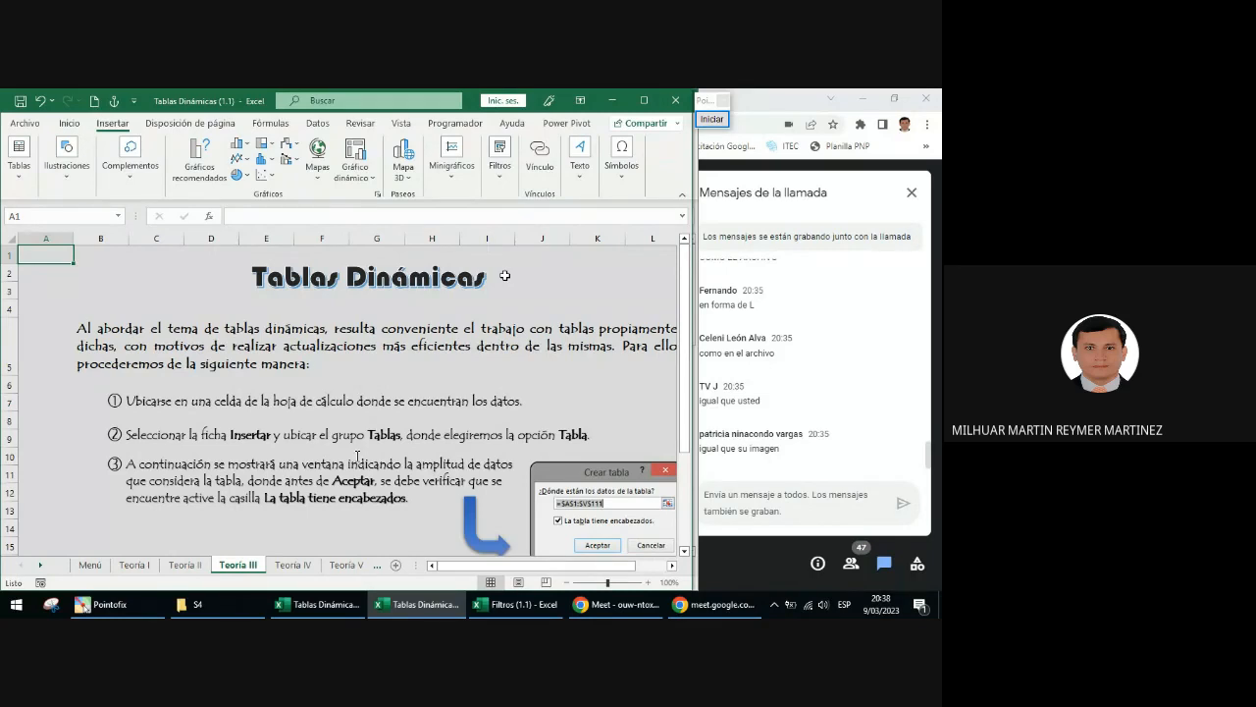
pyautogui.scroll(-1, 505, 275)
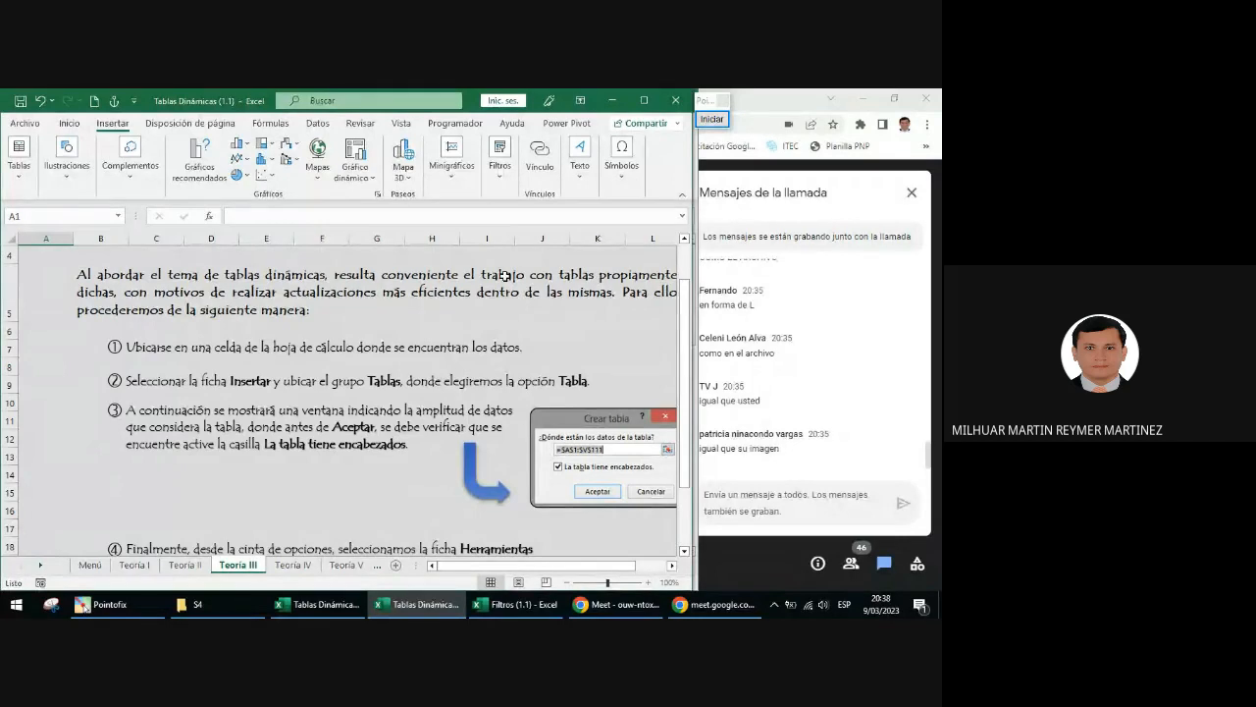
pyautogui.scroll(-1, 350, 350)
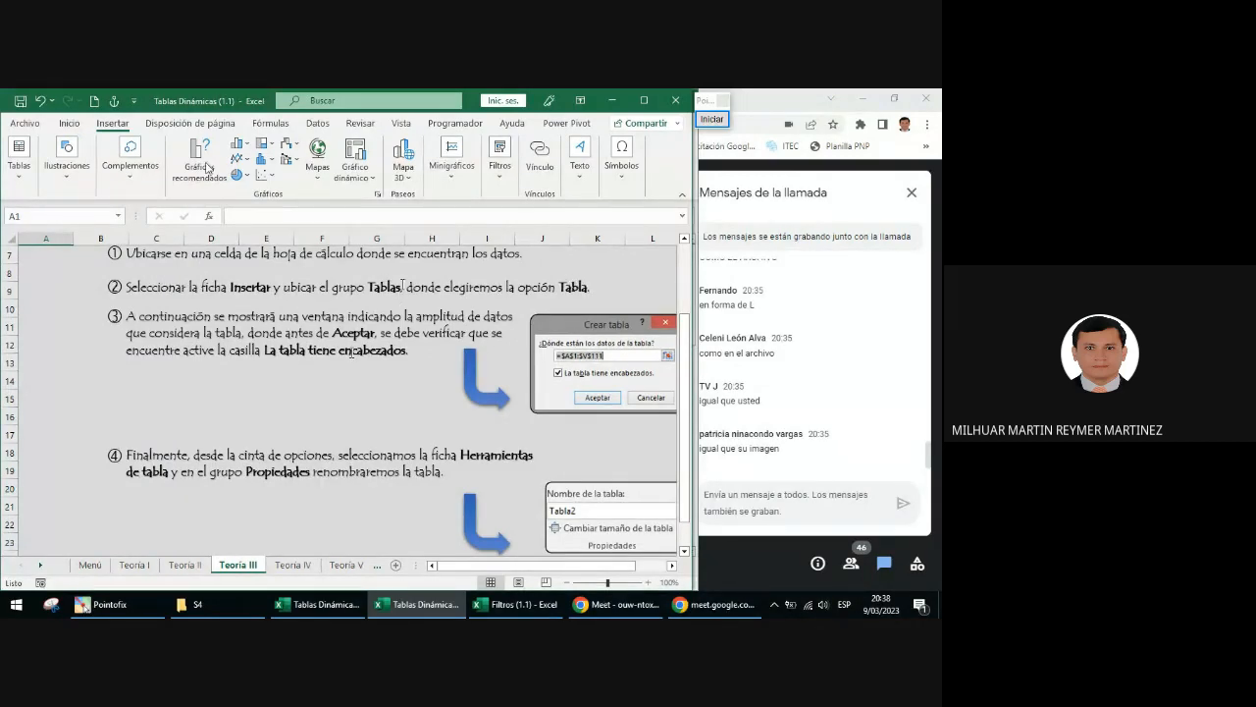
pyautogui.click(22, 169)
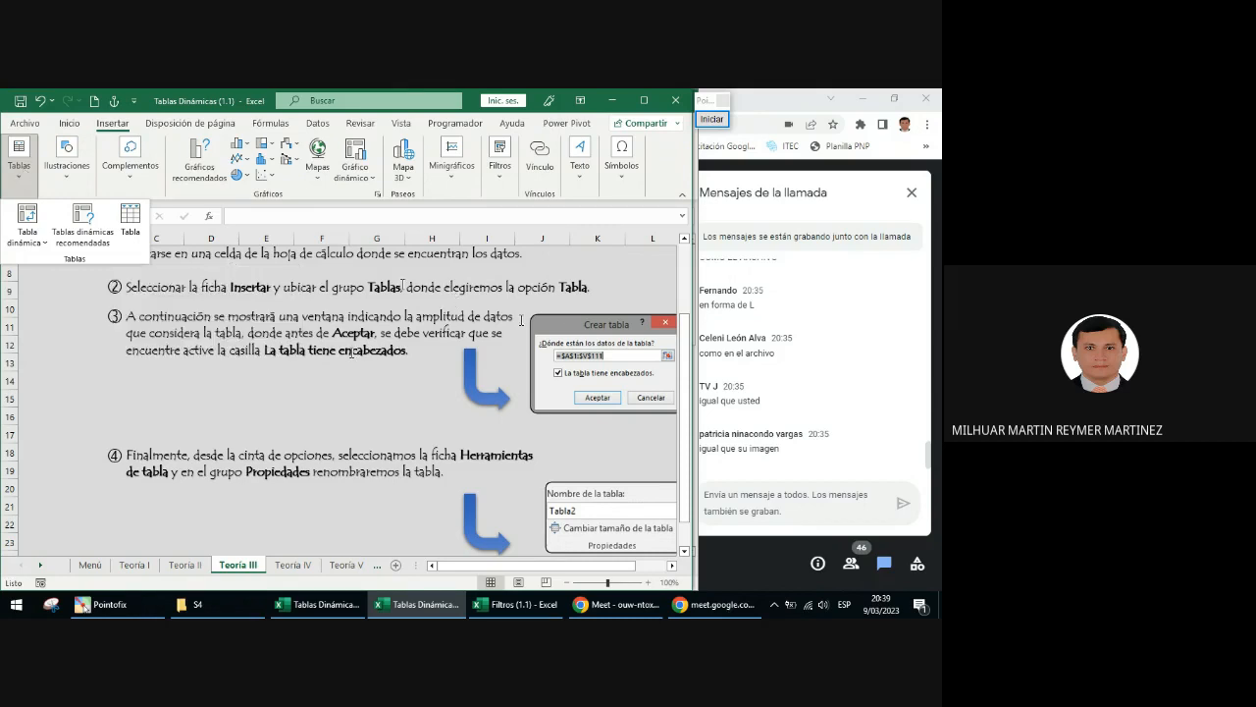
# - Start screen annotation and draw a green arrow pointing at the upper corner of the Crear tabla dialog picture
pyautogui.click(673, 566)
pyautogui.click(672, 567)
pyautogui.click(711, 119)
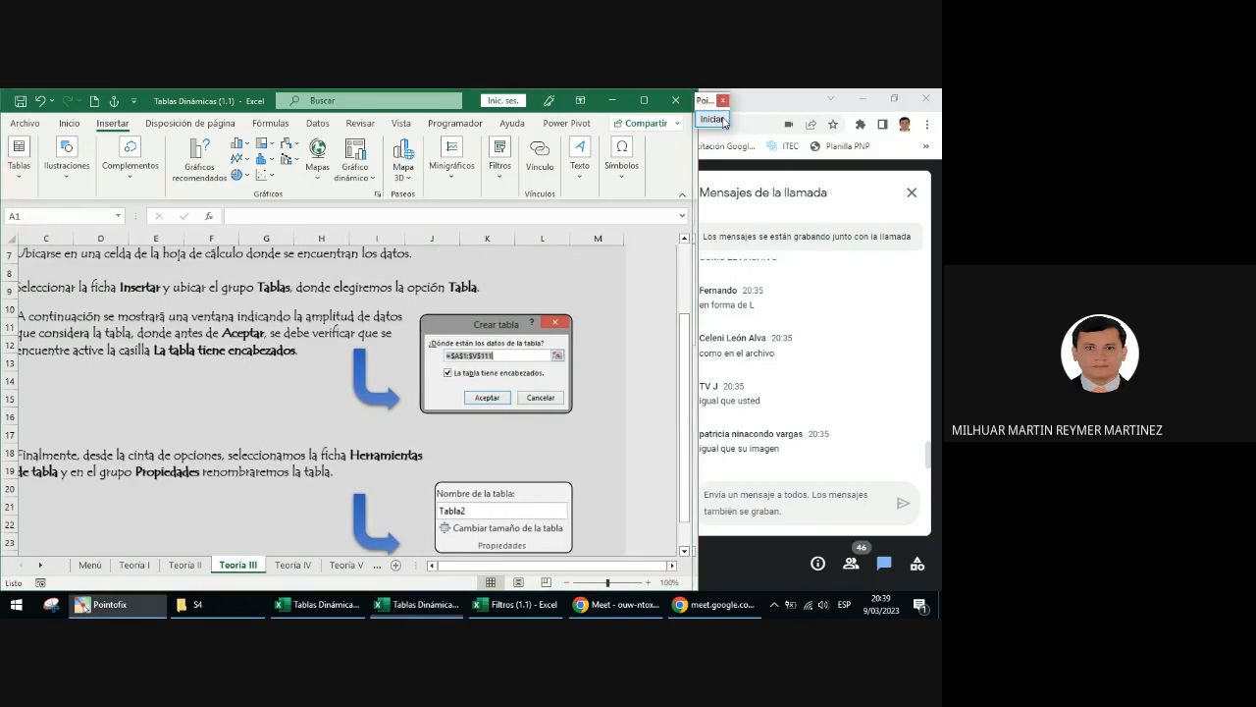
pyautogui.click(720, 334)
pyautogui.moveTo(621, 283); pyautogui.dragTo(573, 319)
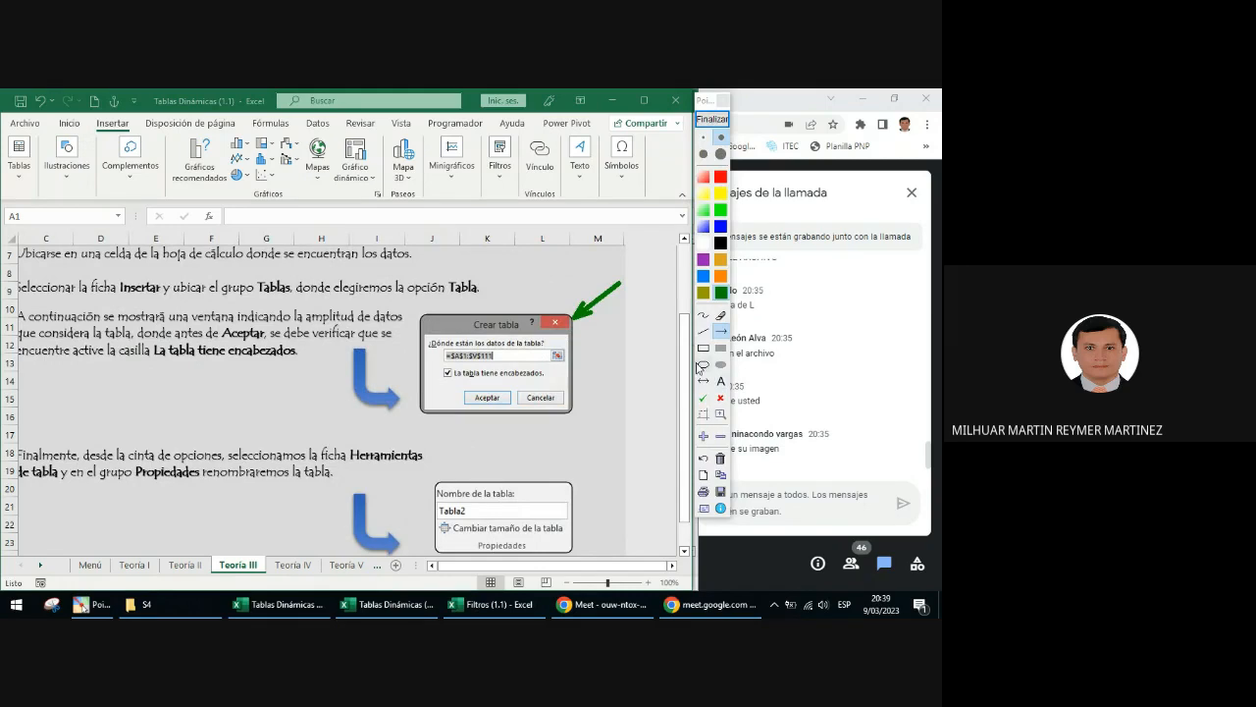
# - Circle the data range in the Crear tabla picture and place a green check mark beside it
pyautogui.click(703, 364)
pyautogui.moveTo(443, 349); pyautogui.dragTo(508, 377)
pyautogui.click(703, 397)
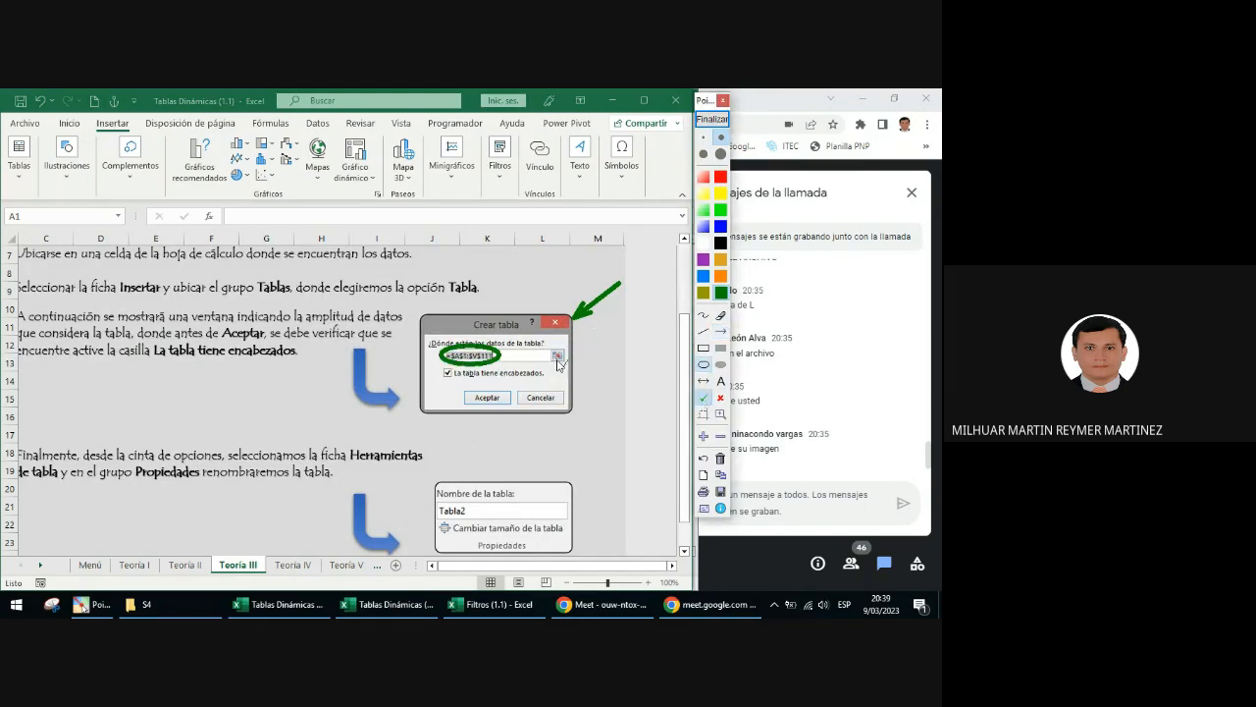
pyautogui.click(520, 352)
# - Underline the "La tabla tiene encabezados" option in the picture with a green line and end the annotation
pyautogui.click(703, 331)
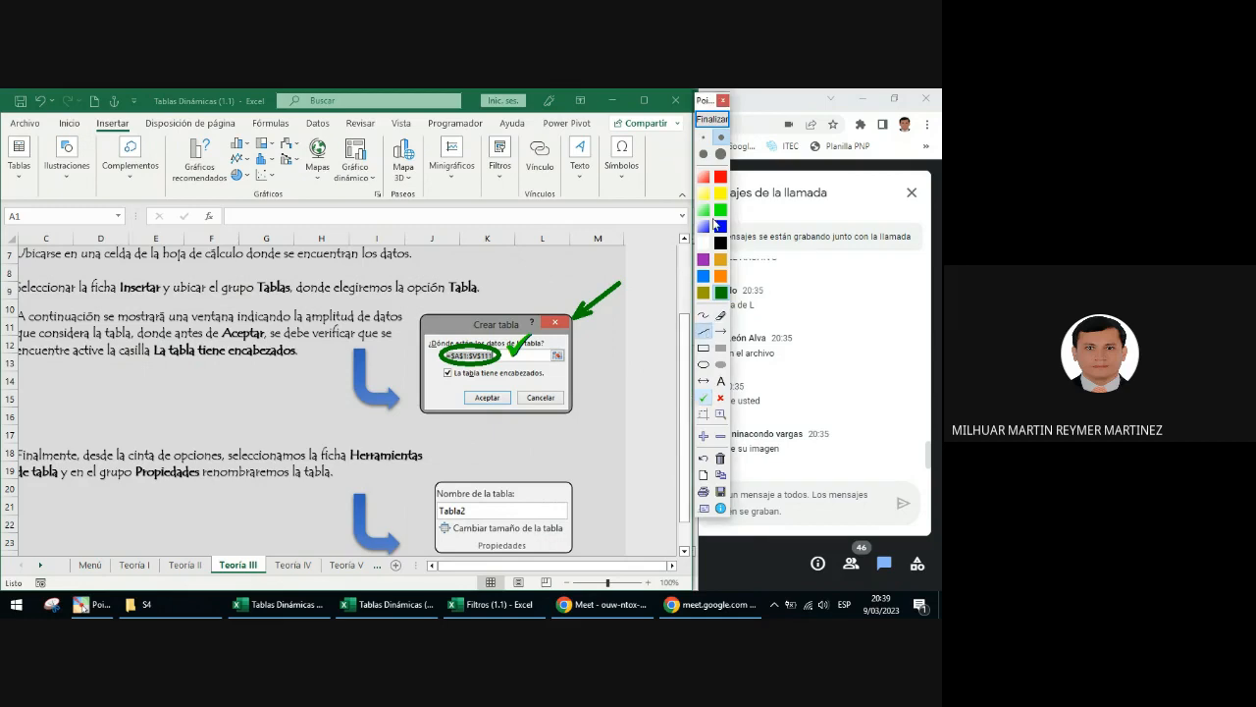
pyautogui.moveTo(498, 390); pyautogui.dragTo(541, 389)
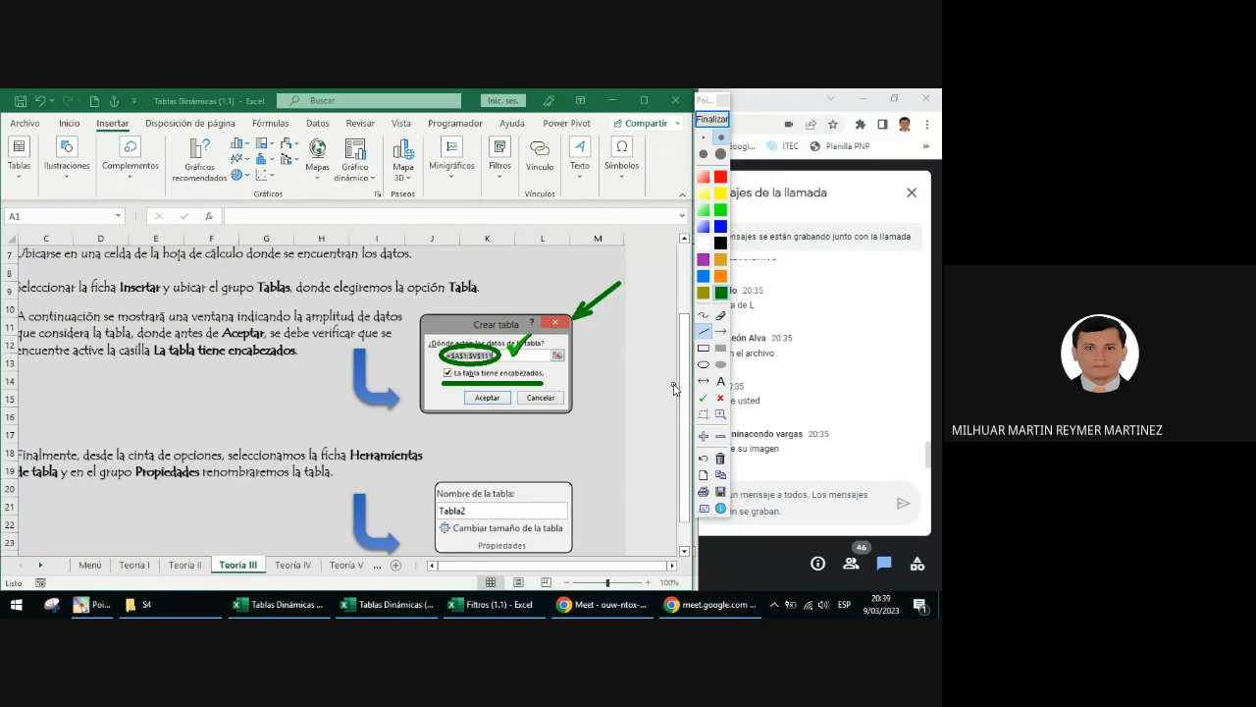
pyautogui.click(711, 119)
# - Read the final instruction about renaming the table, and open the BD Ejemplo de Introducción sheet
pyautogui.scroll(-1, 476, 355)
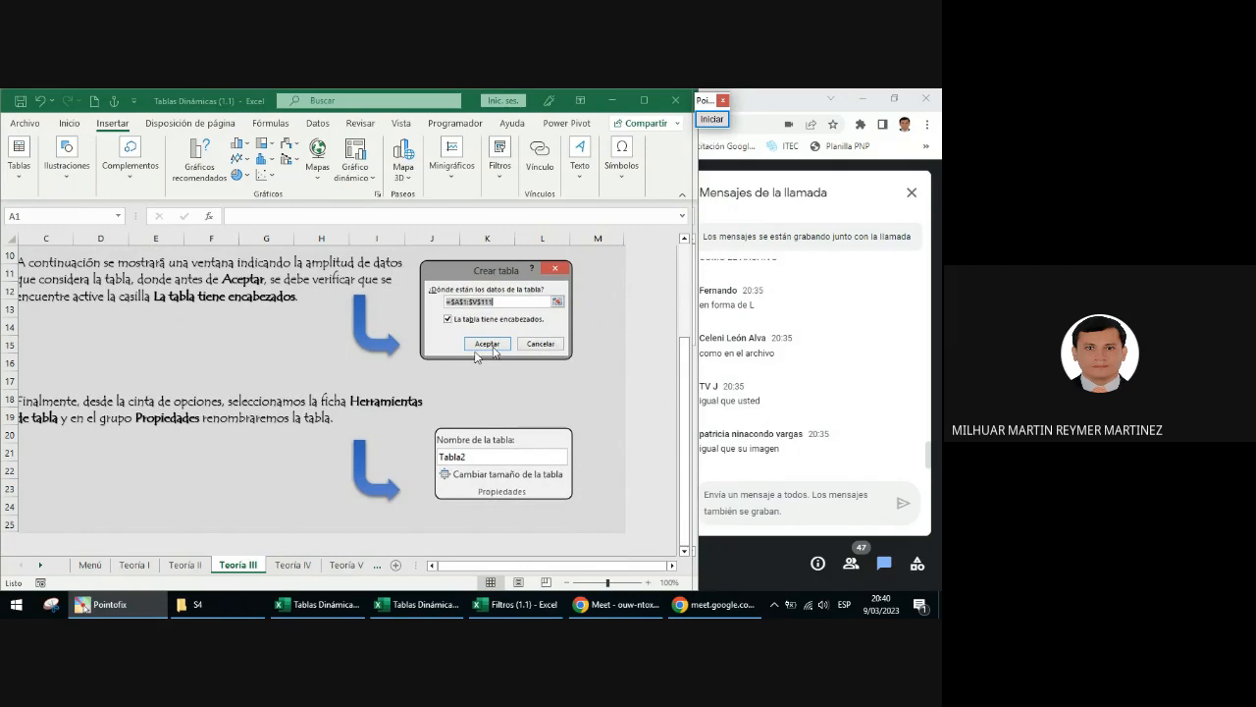
pyautogui.scroll(-1, 537, 428)
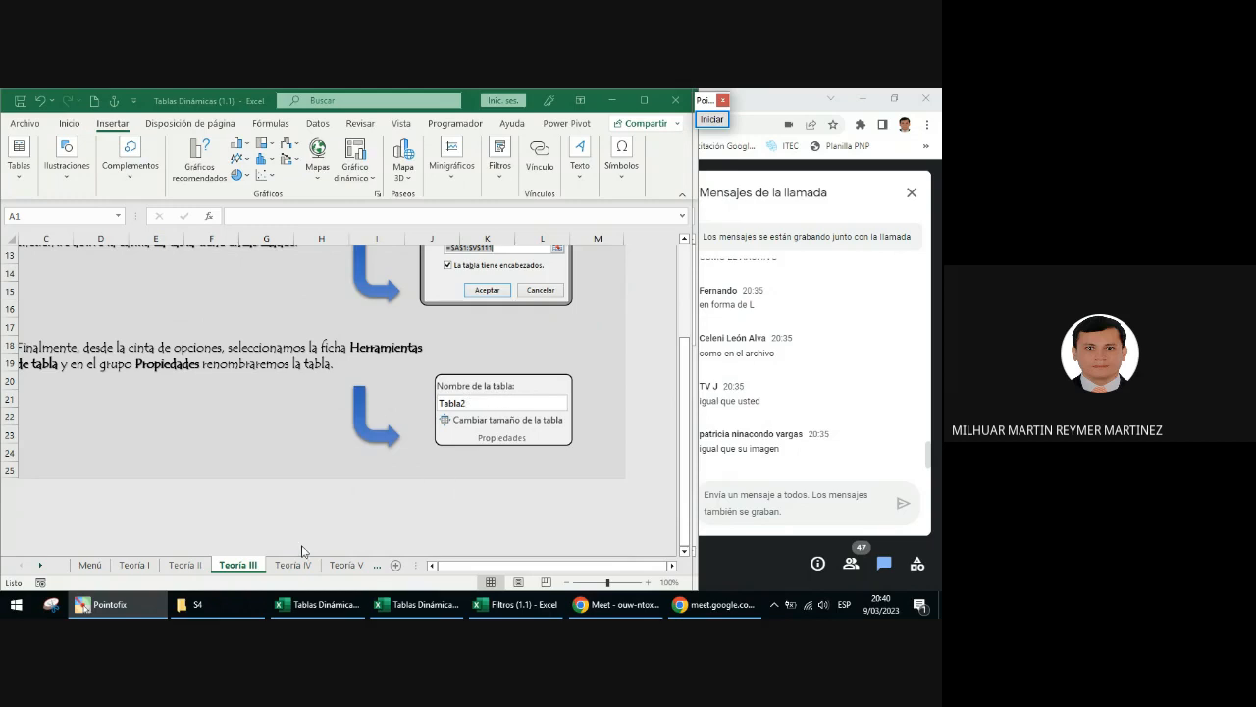
pyautogui.click(39, 564)
pyautogui.click(40, 564)
pyautogui.click(40, 564)
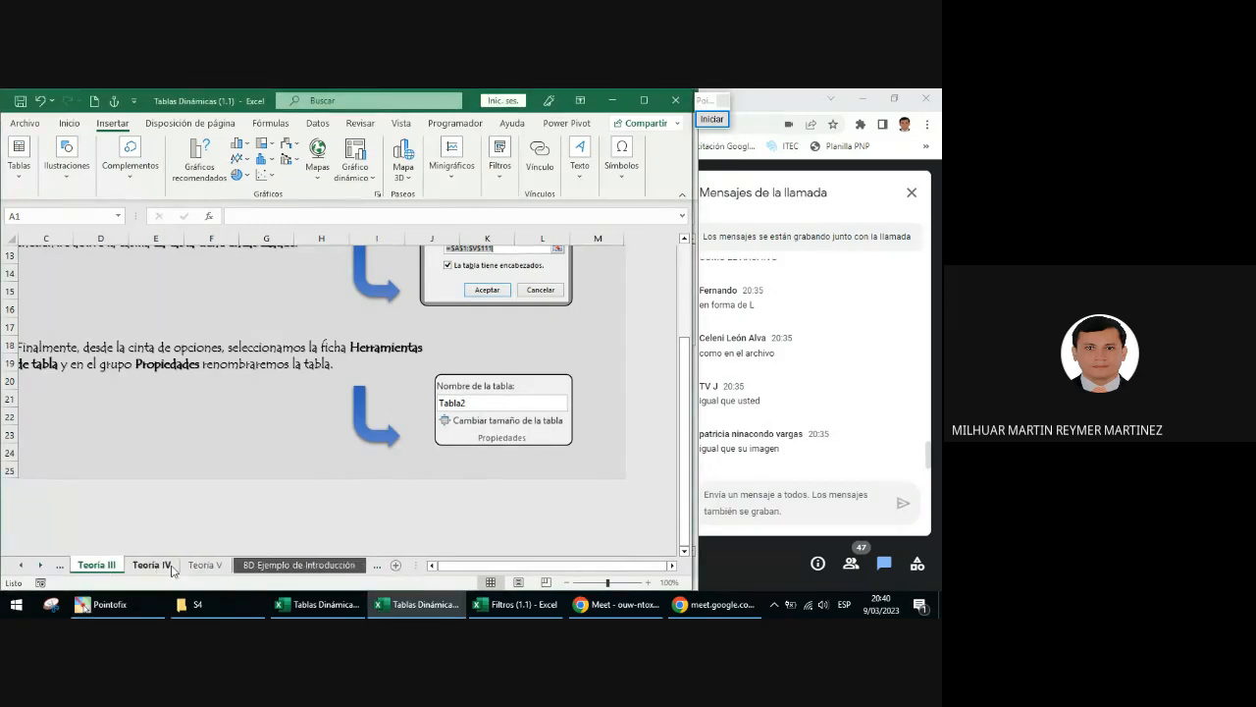
pyautogui.click(40, 564)
pyautogui.click(40, 564)
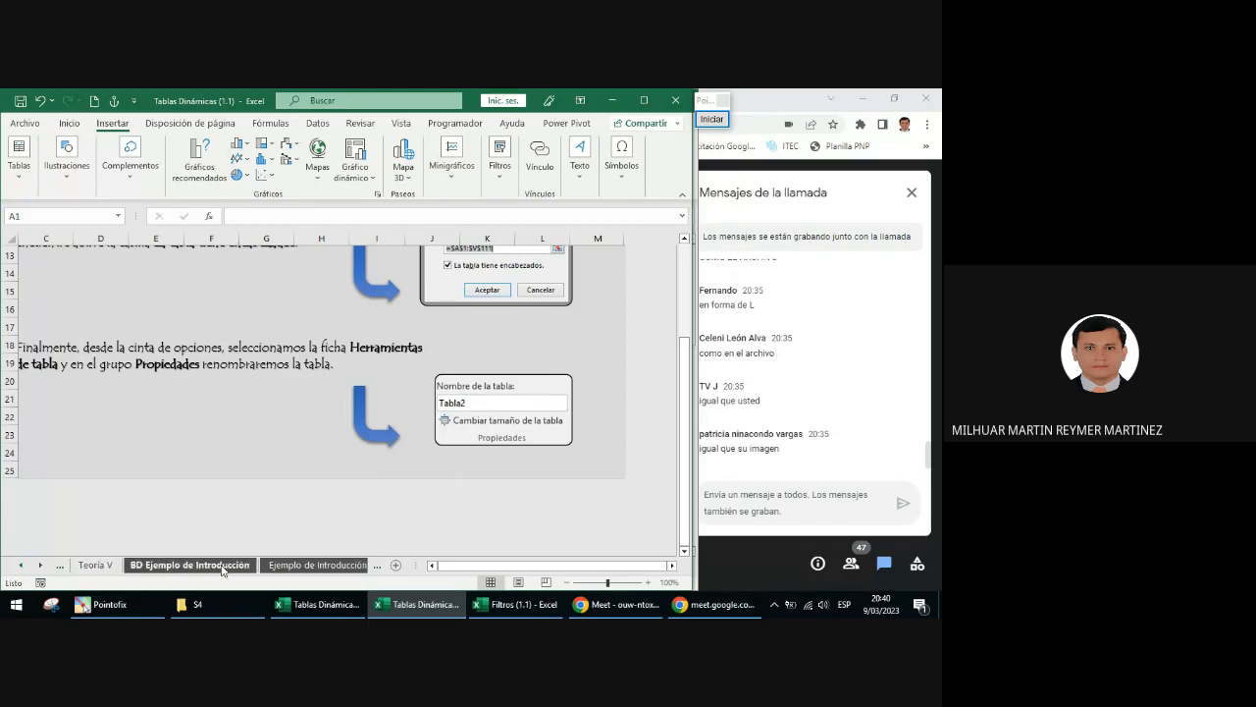
pyautogui.click(226, 565)
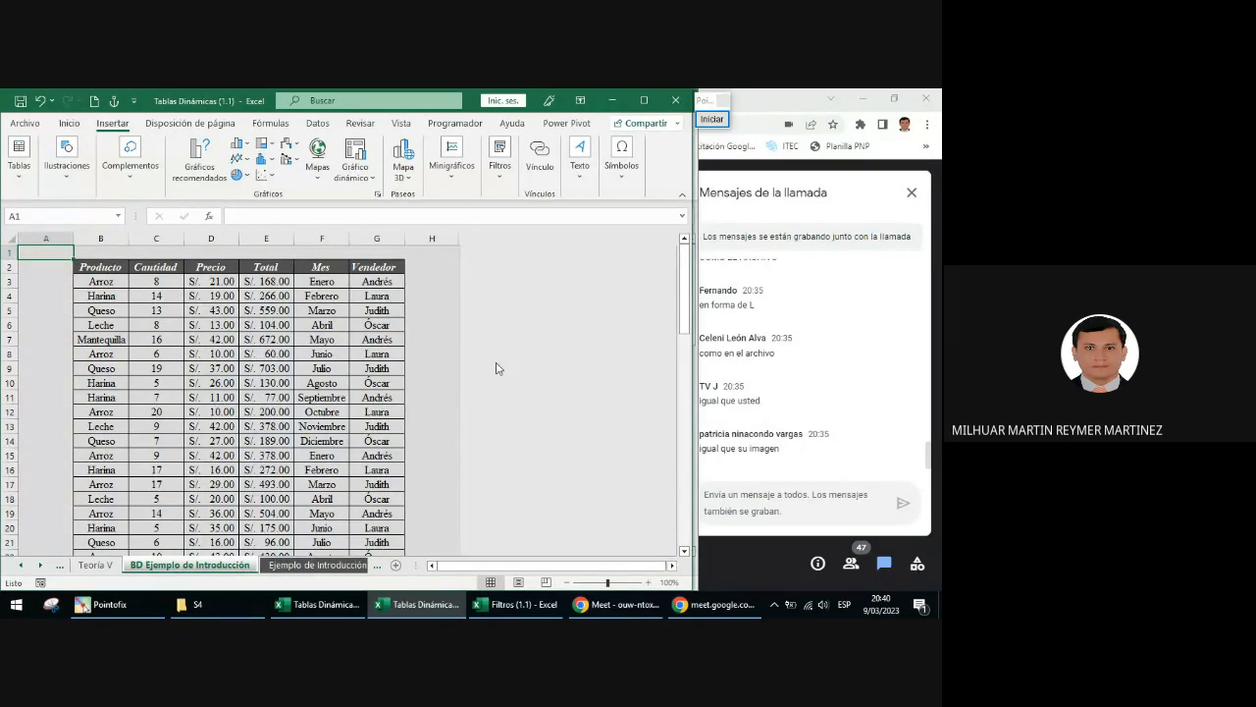
# - Inspect the sales data rows and the Producto and Precio headers to judge whether they form a range or a table
pyautogui.click(235, 310)
pyautogui.click(118, 268)
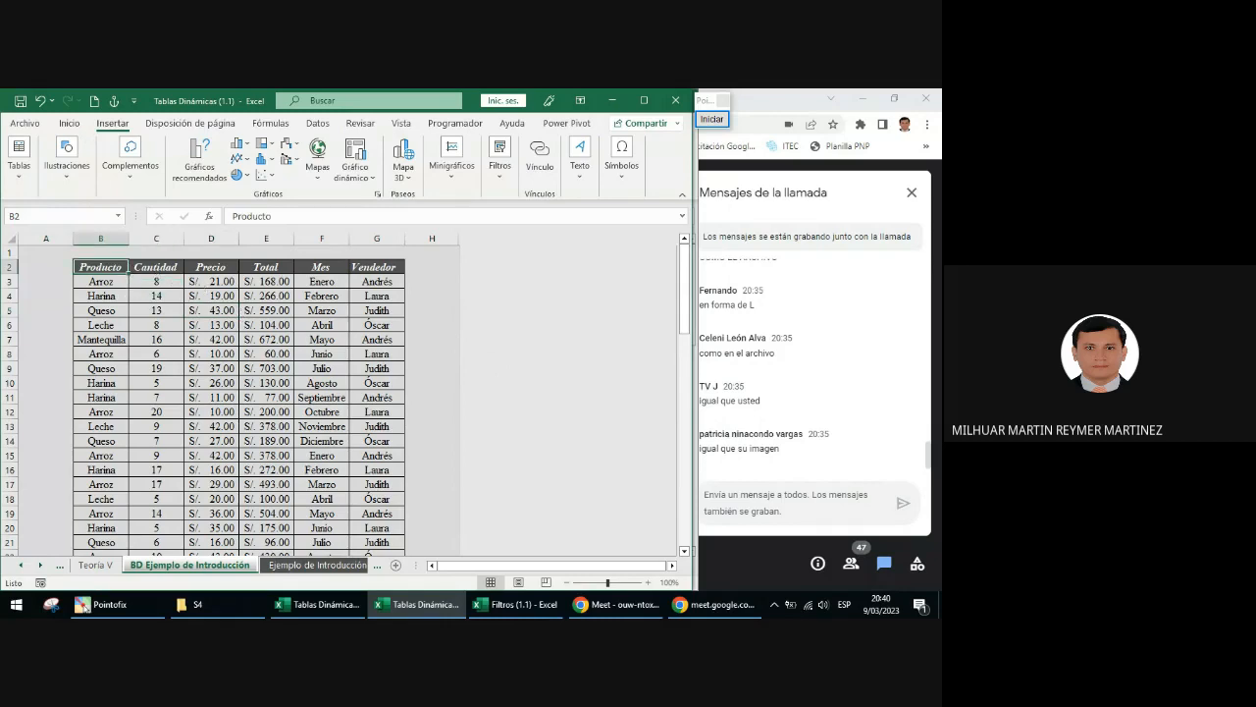
pyautogui.scroll(-5, 256, 364)
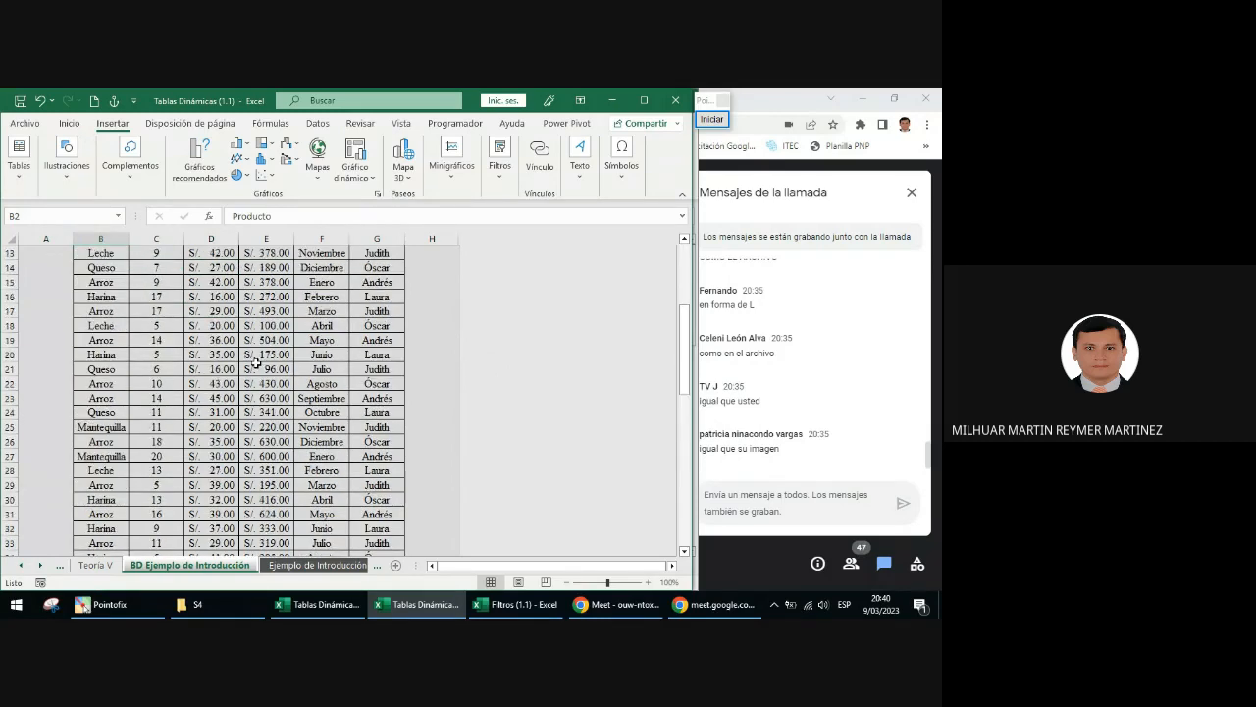
pyautogui.scroll(5, 256, 364)
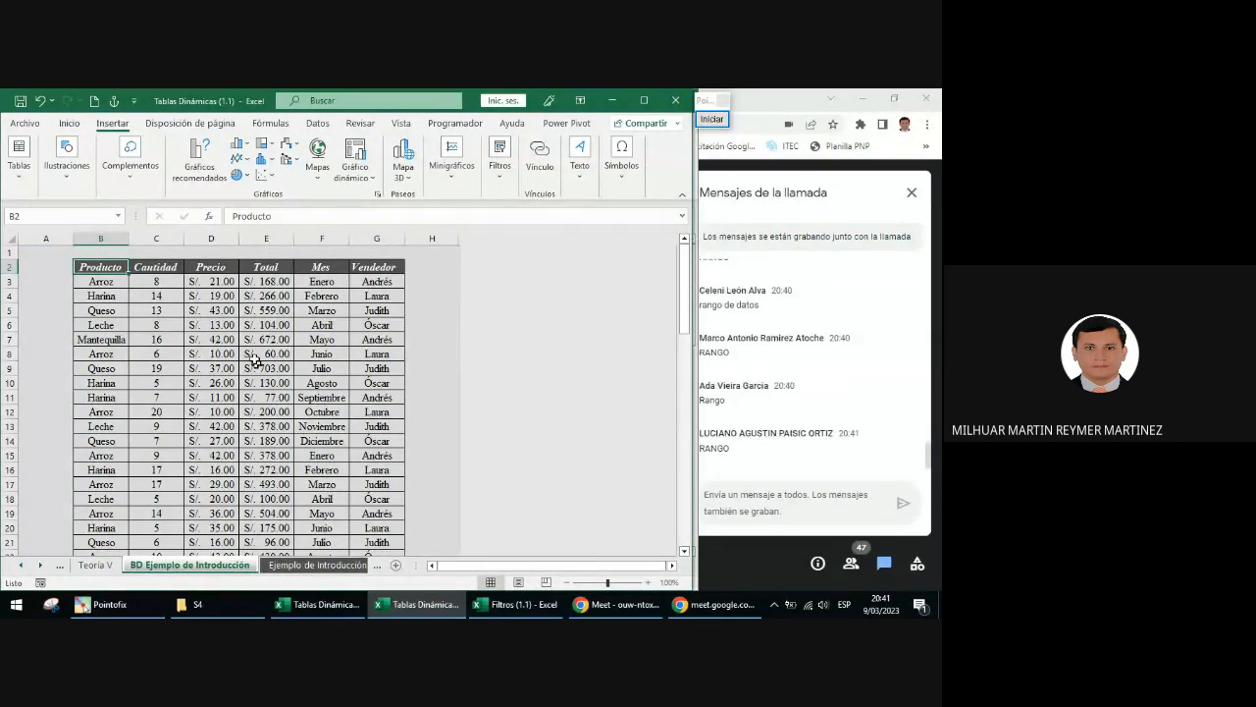
pyautogui.click(206, 268)
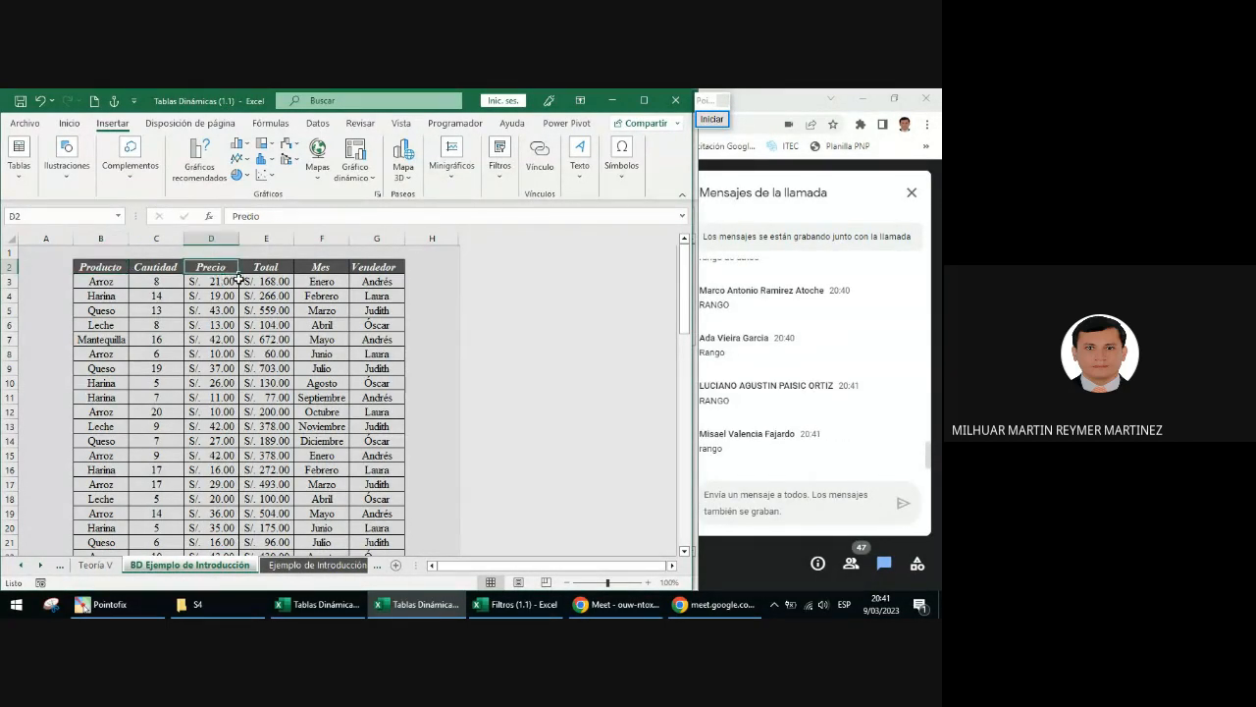
# - Draw a green annotation arrow from the Vendedor header up to the Power Pivot label, and end the annotation
pyautogui.click(712, 119)
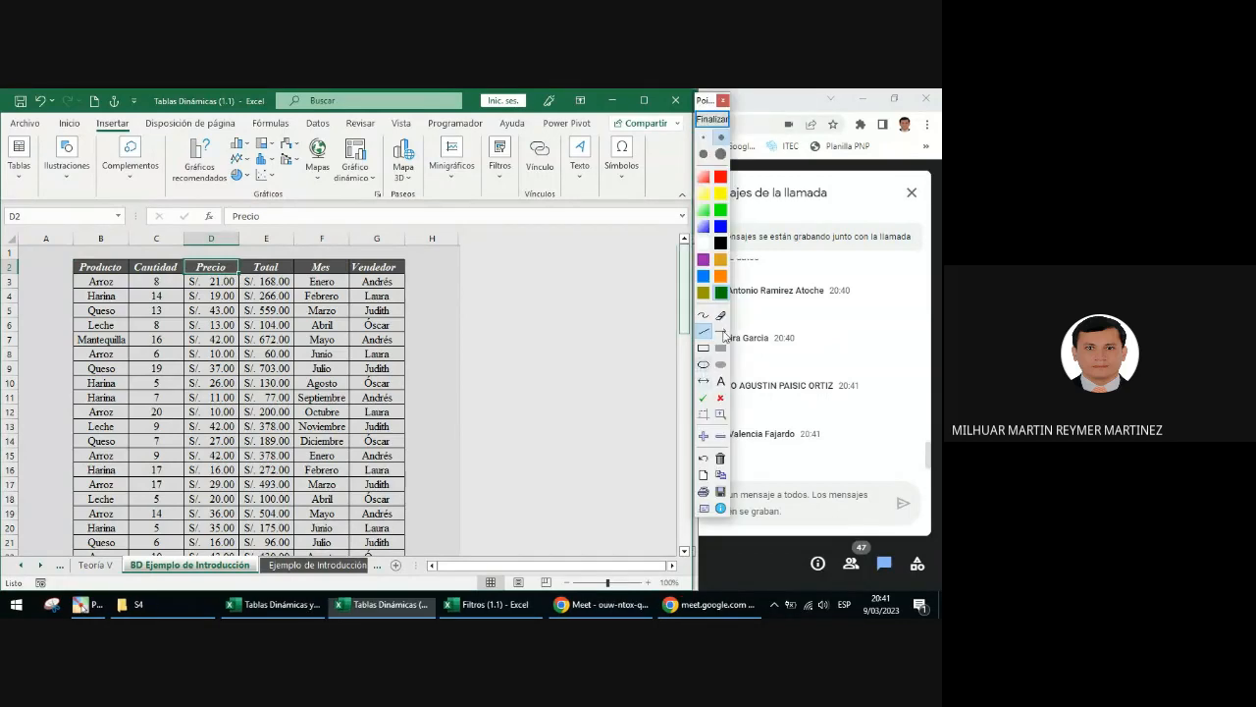
pyautogui.moveTo(360, 270); pyautogui.dragTo(552, 135)
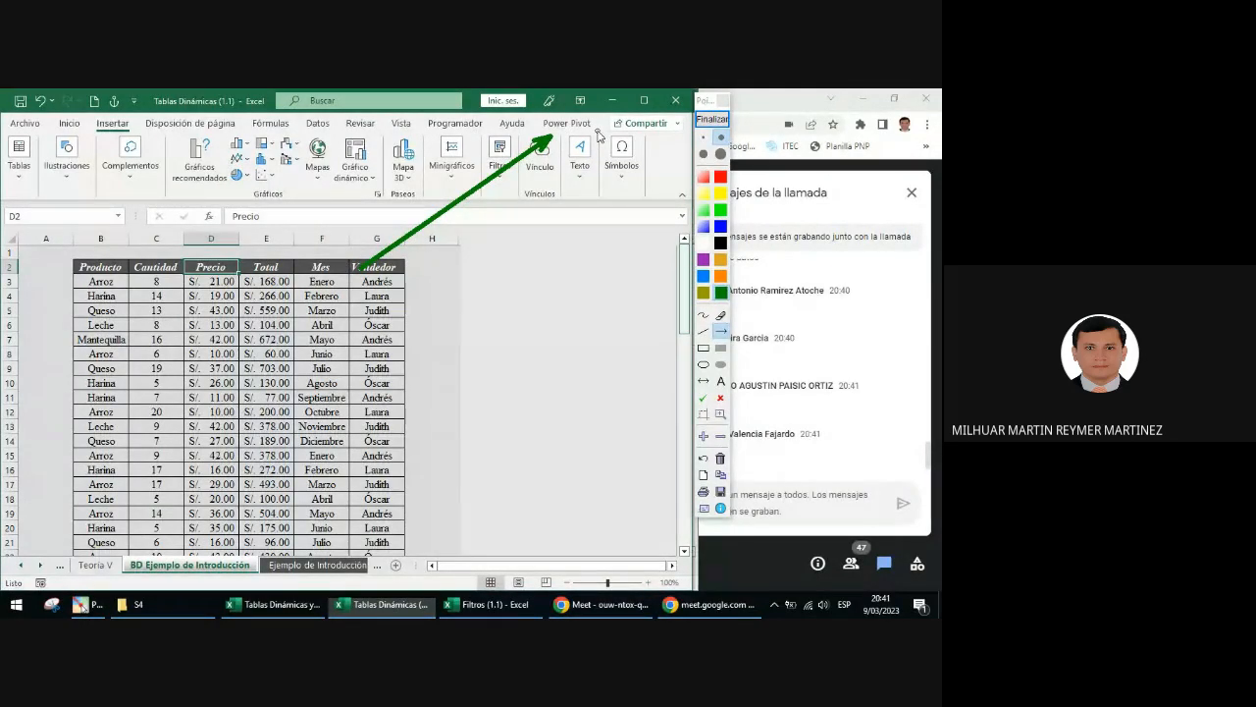
pyautogui.click(713, 119)
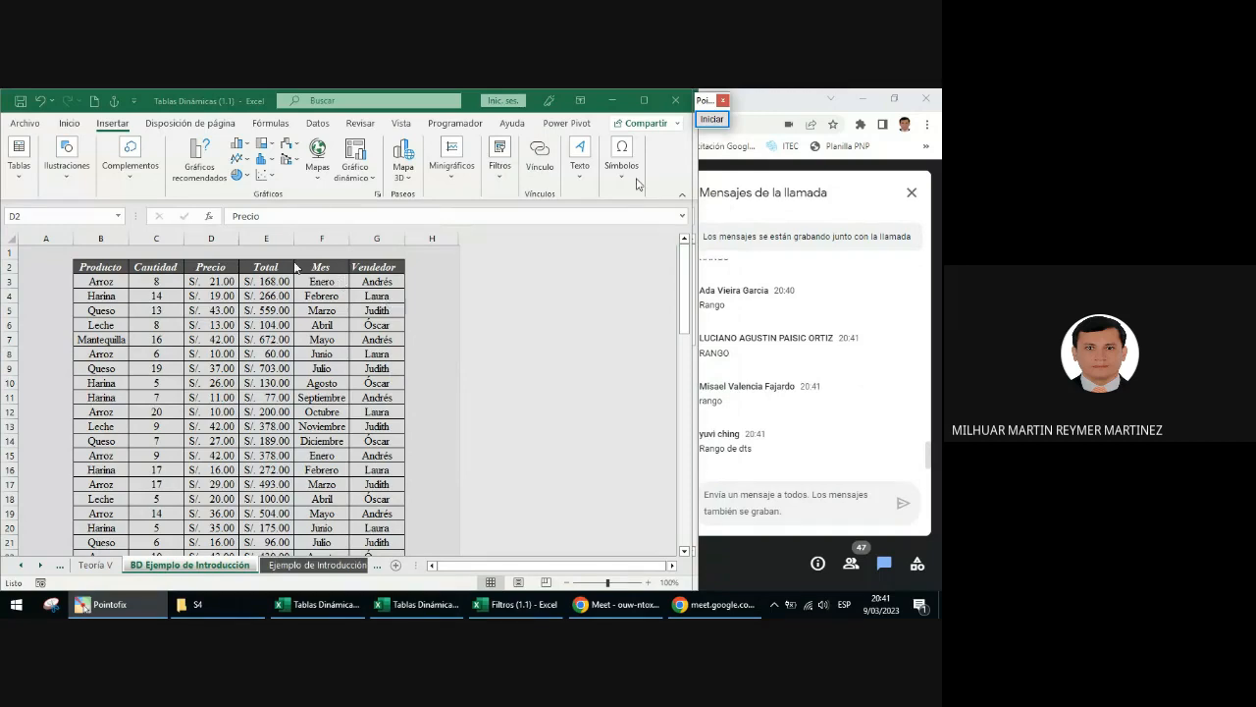
# - Check the Total and Mes headers and select cell D9 inside the sales data
pyautogui.click(245, 267)
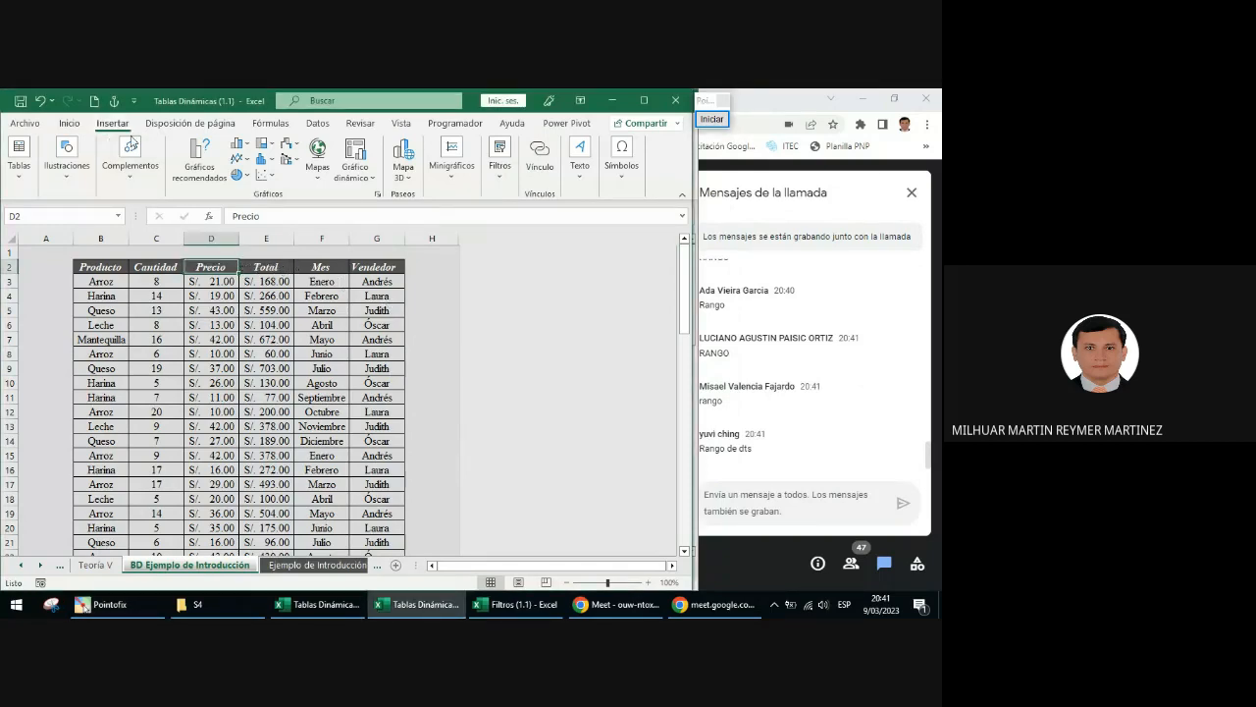
pyautogui.click(266, 267)
pyautogui.click(316, 266)
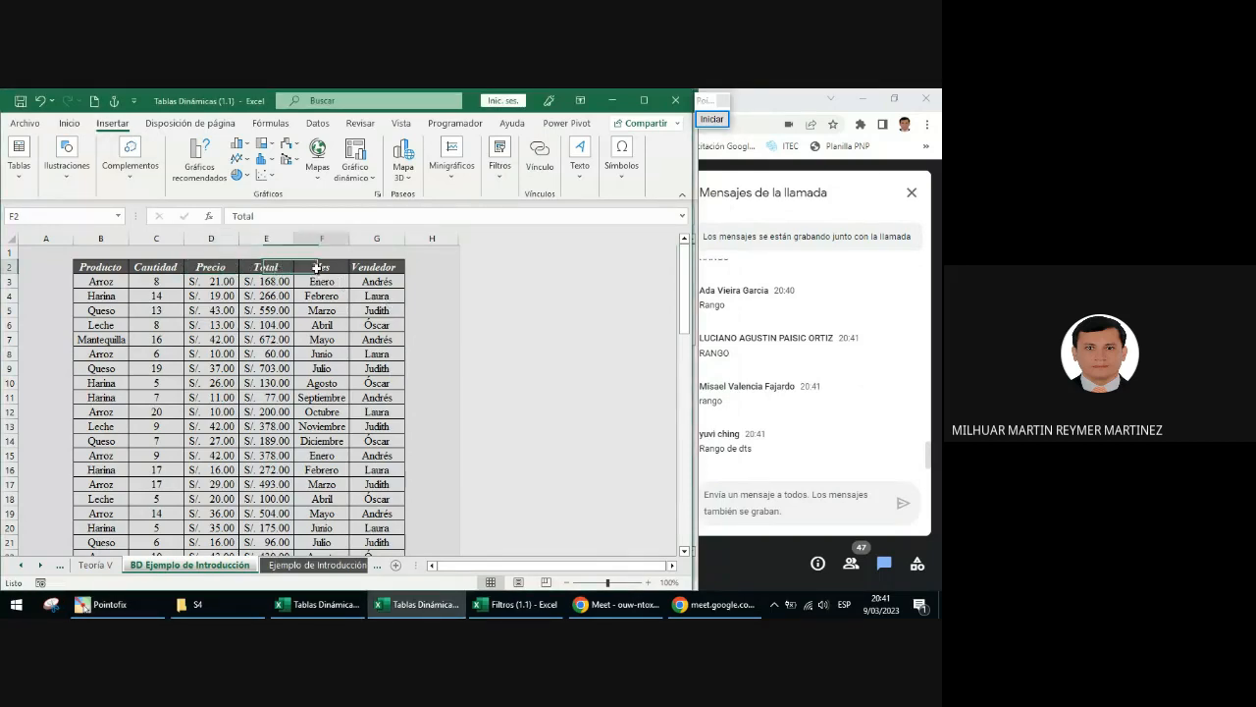
pyautogui.click(227, 363)
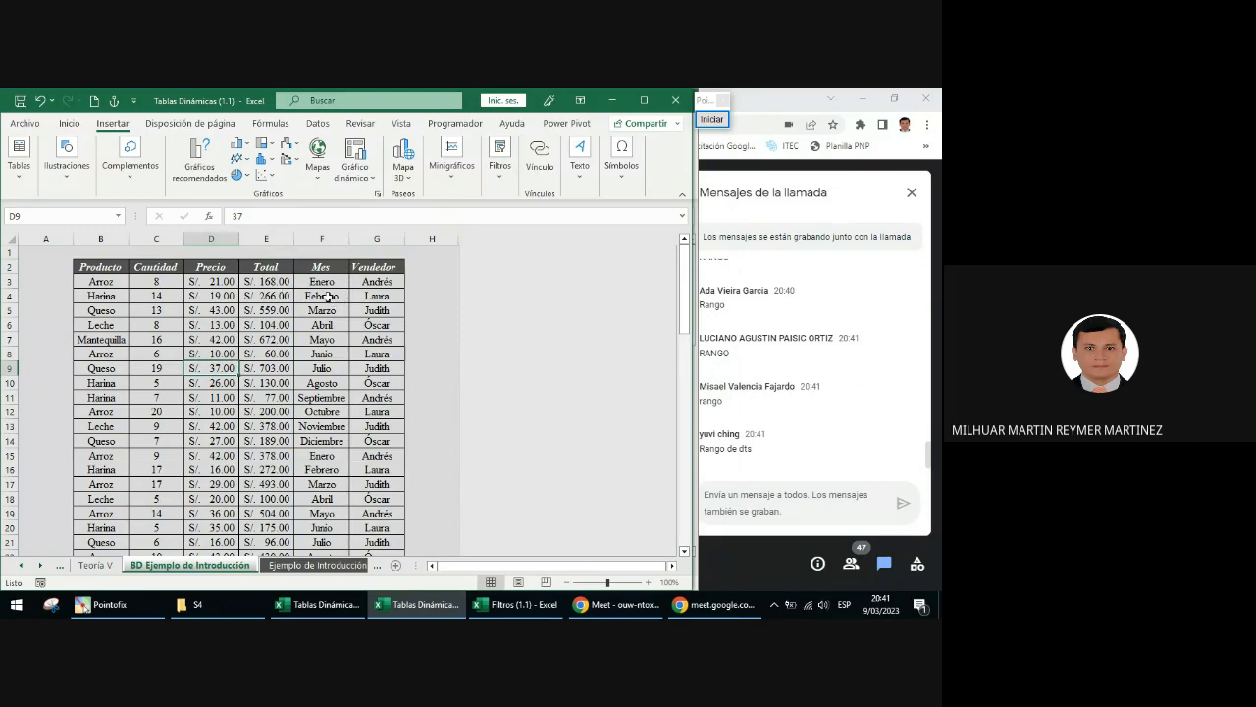
# - Open the Create Table dialog for the sales data and move it beside the records
pyautogui.click(10, 173)
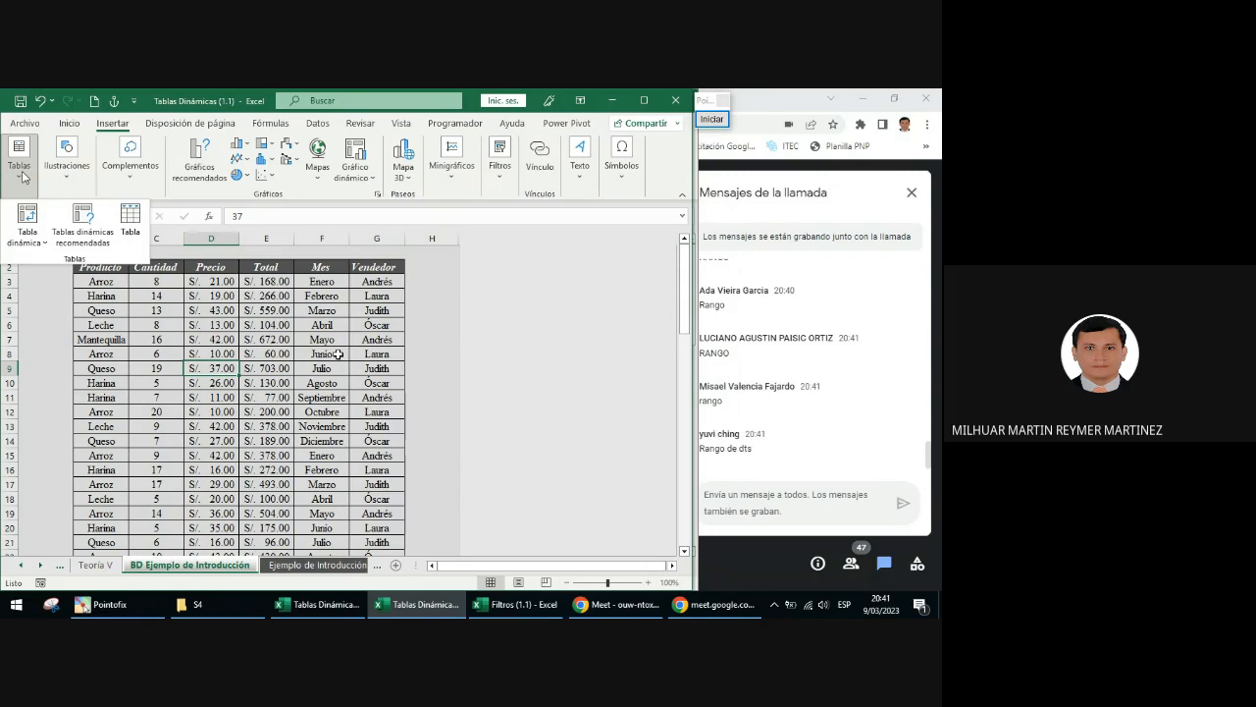
pyautogui.click(129, 221)
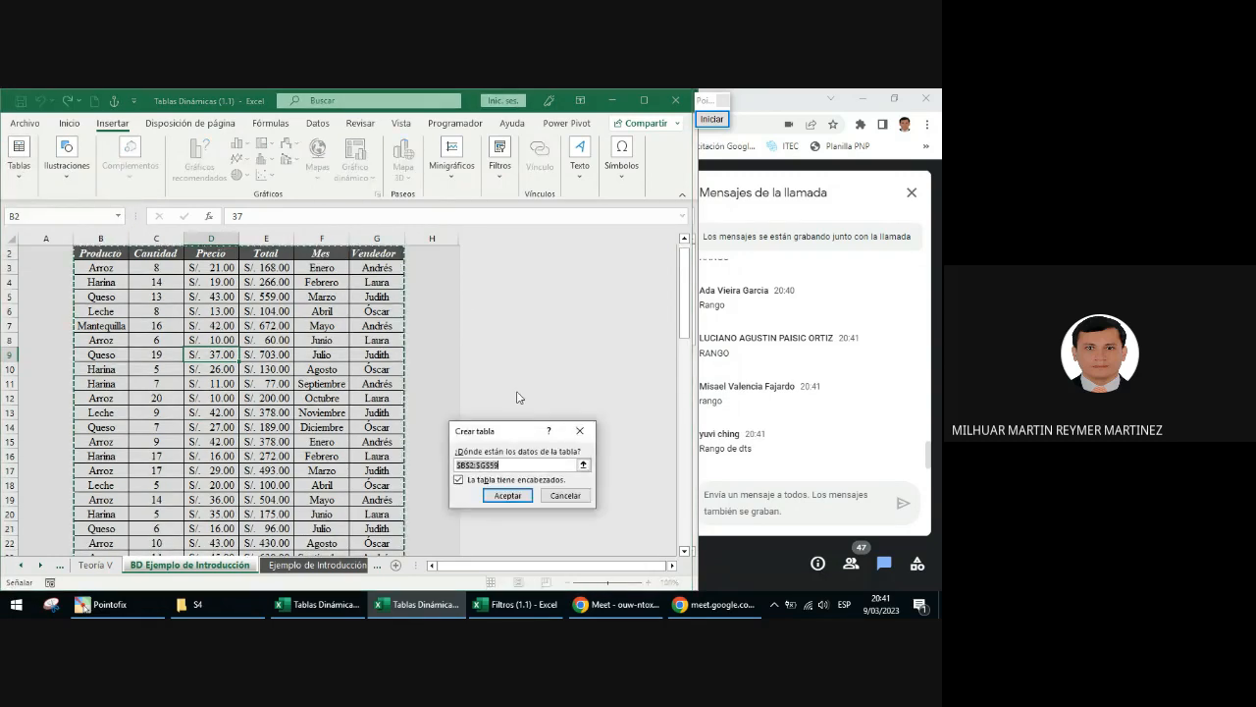
pyautogui.moveTo(501, 431); pyautogui.dragTo(521, 278)
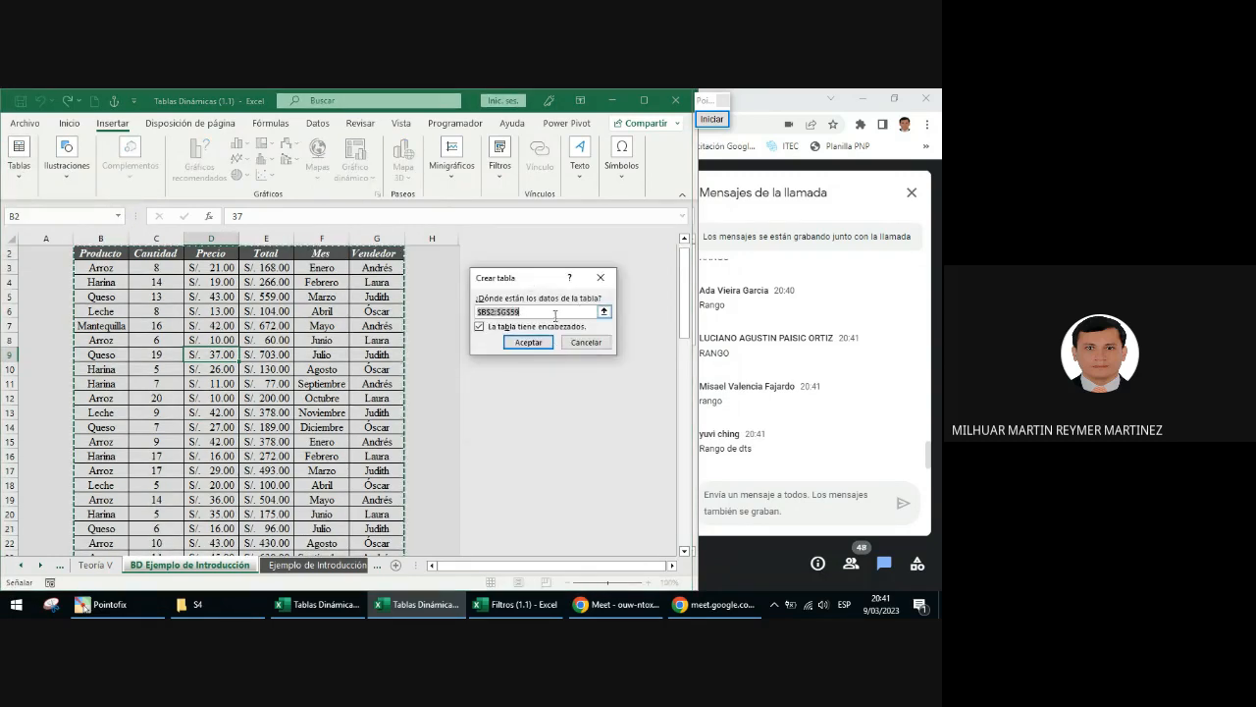
# - Annotate the range $B$2:$G$59 and the headers option with green check marks, and close the dialog without creating the table
pyautogui.click(711, 119)
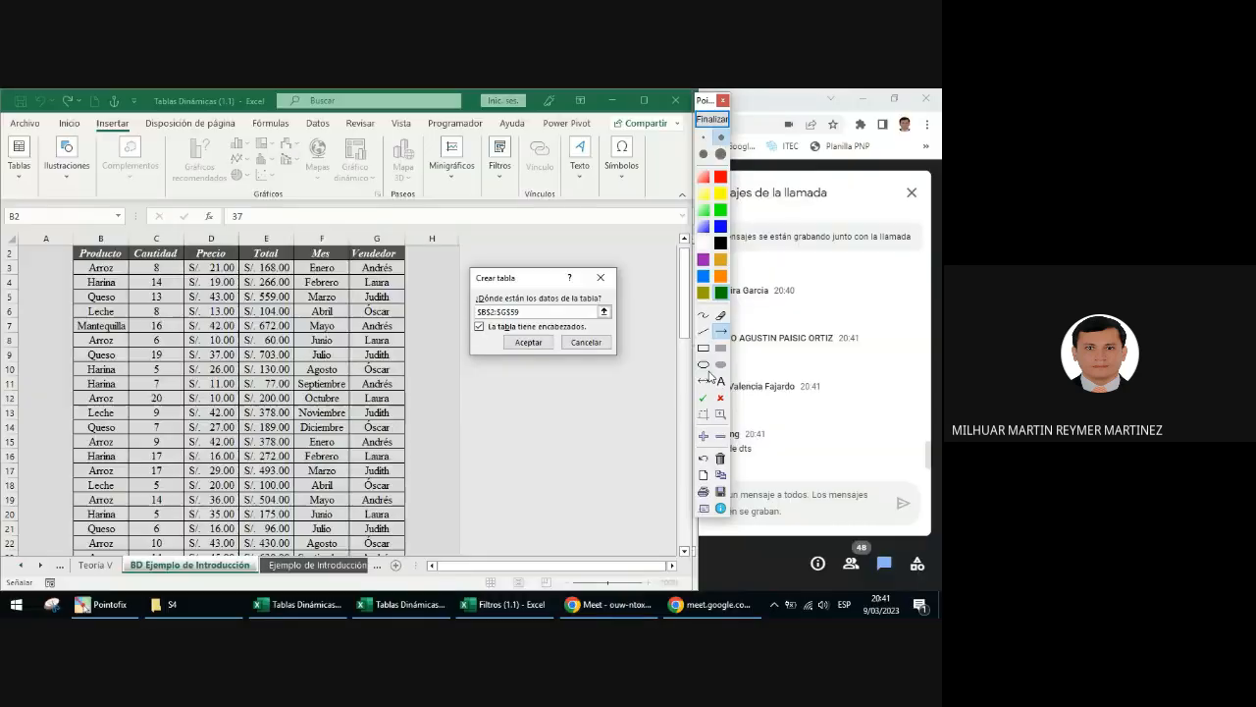
pyautogui.click(703, 398)
pyautogui.click(527, 312)
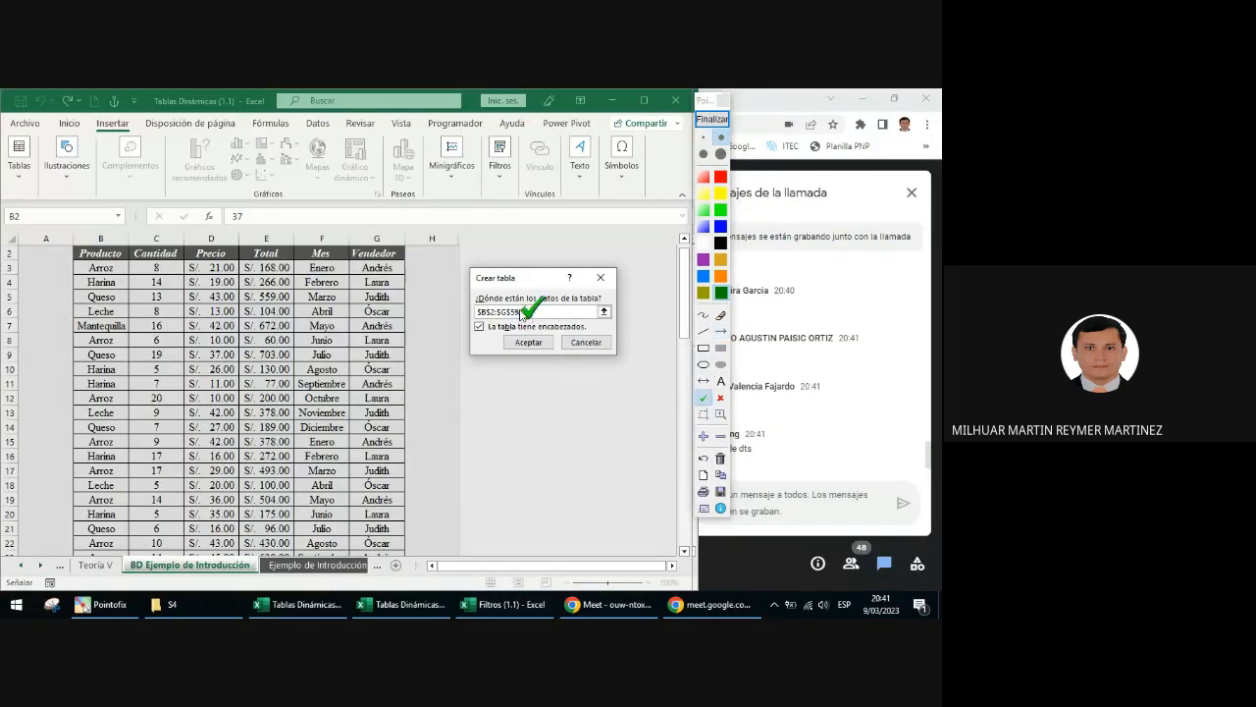
pyautogui.click(465, 329)
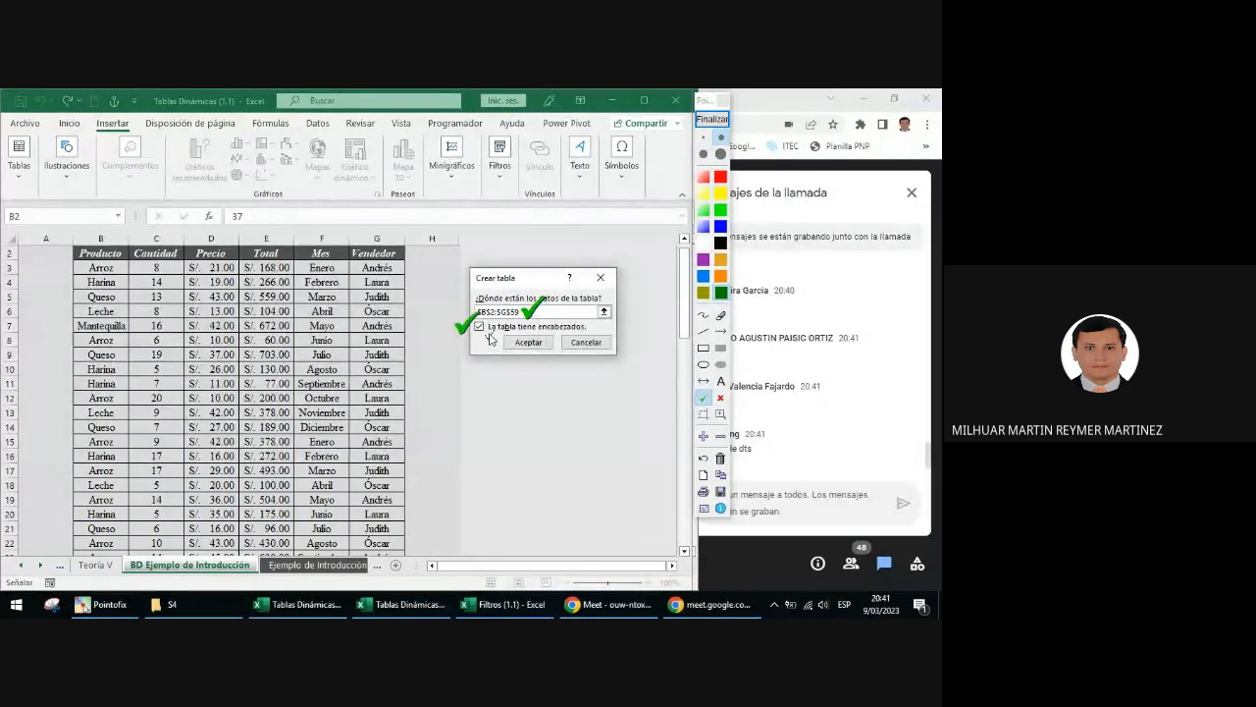
pyautogui.click(726, 120)
pyautogui.click(601, 277)
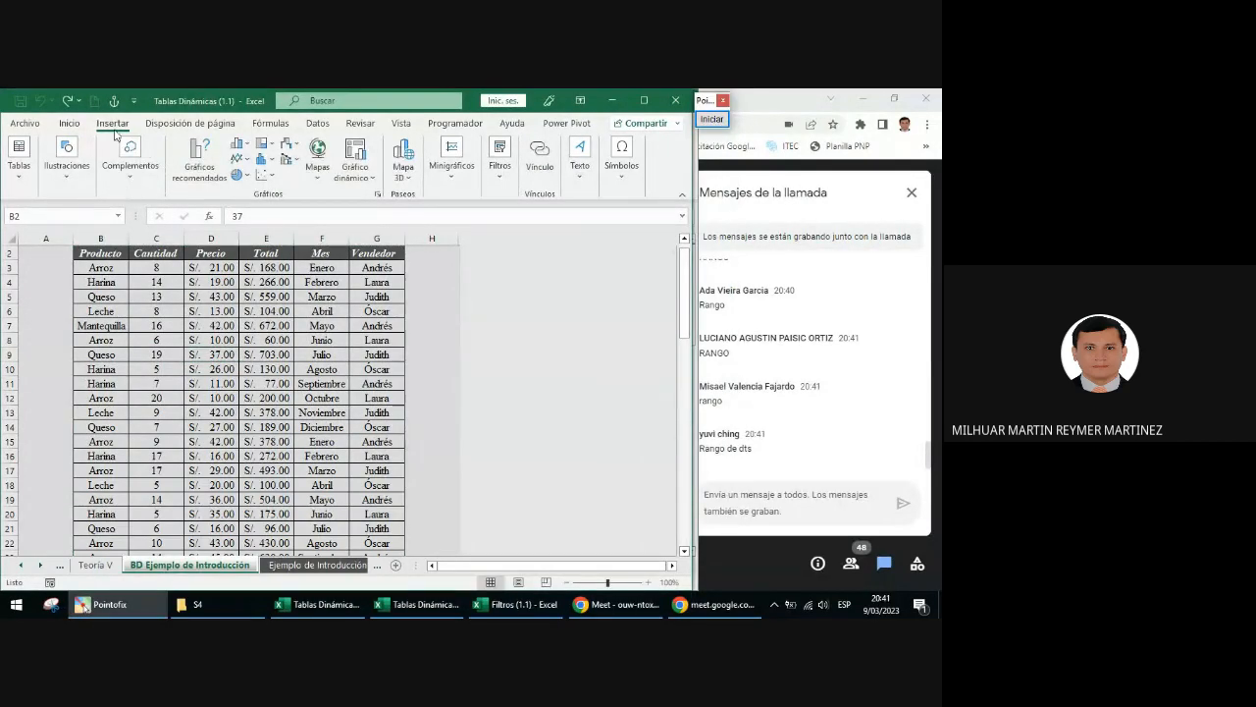
pyautogui.click(18, 157)
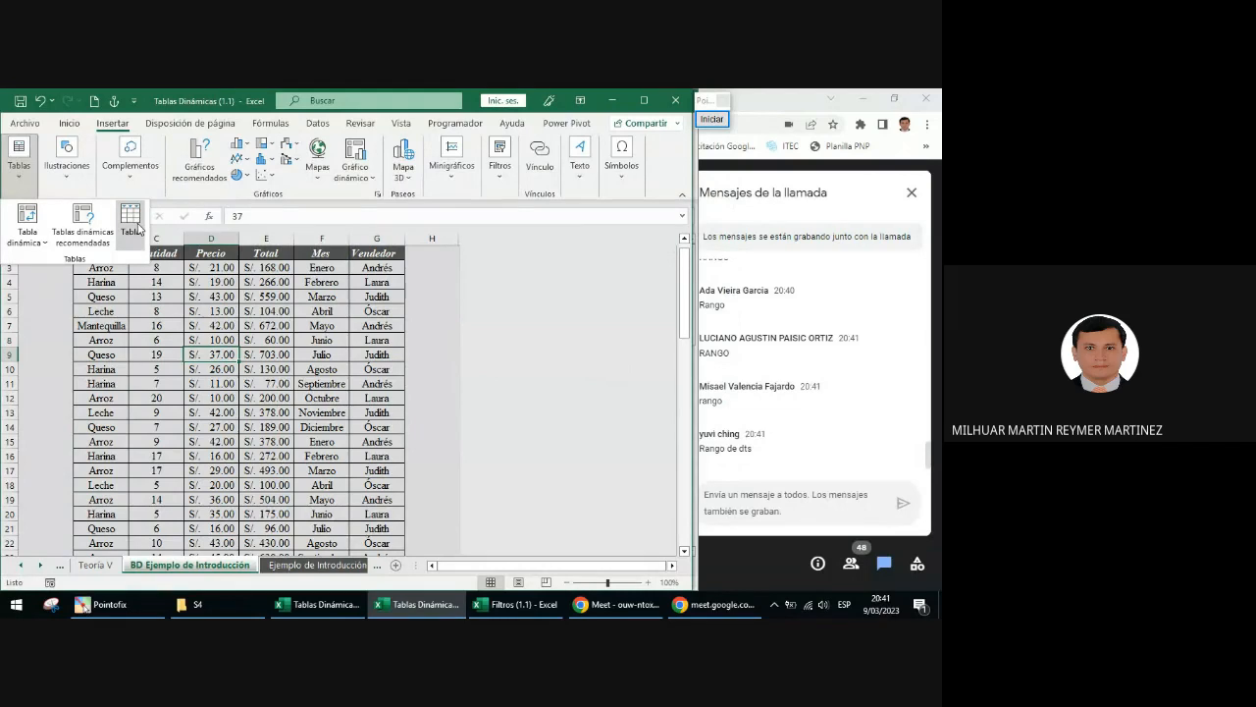
pyautogui.click(132, 224)
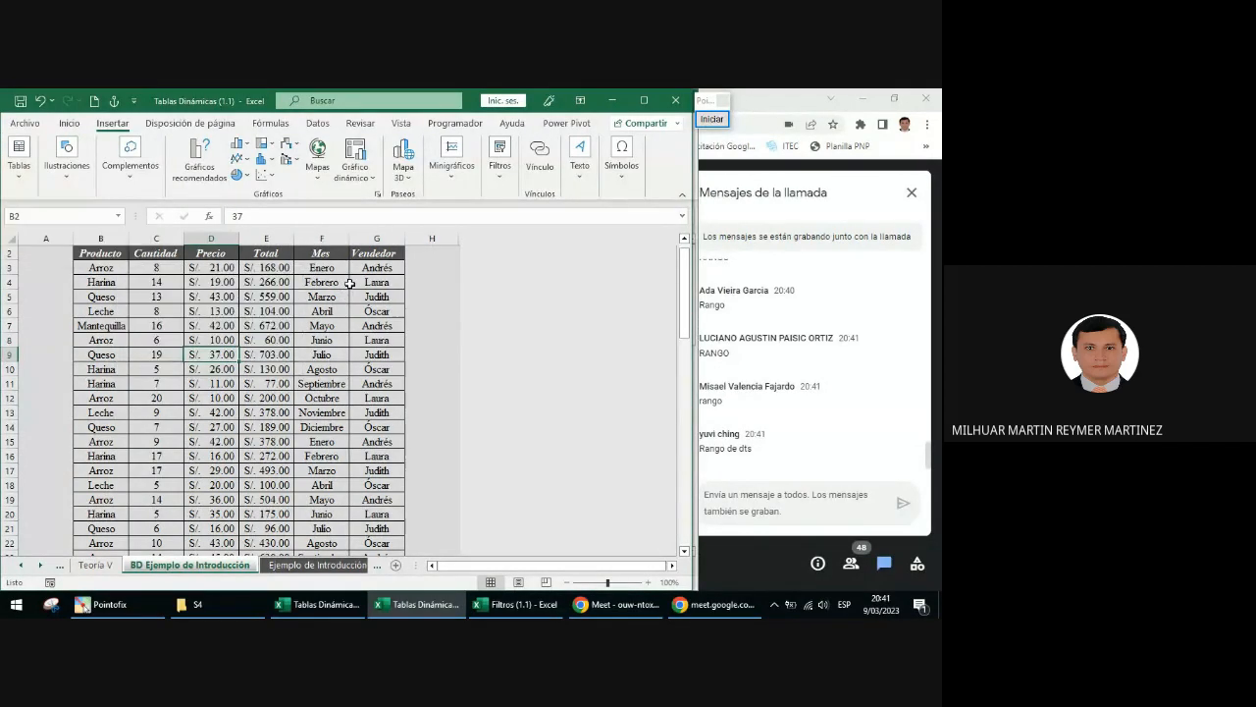
pyautogui.click(337, 269)
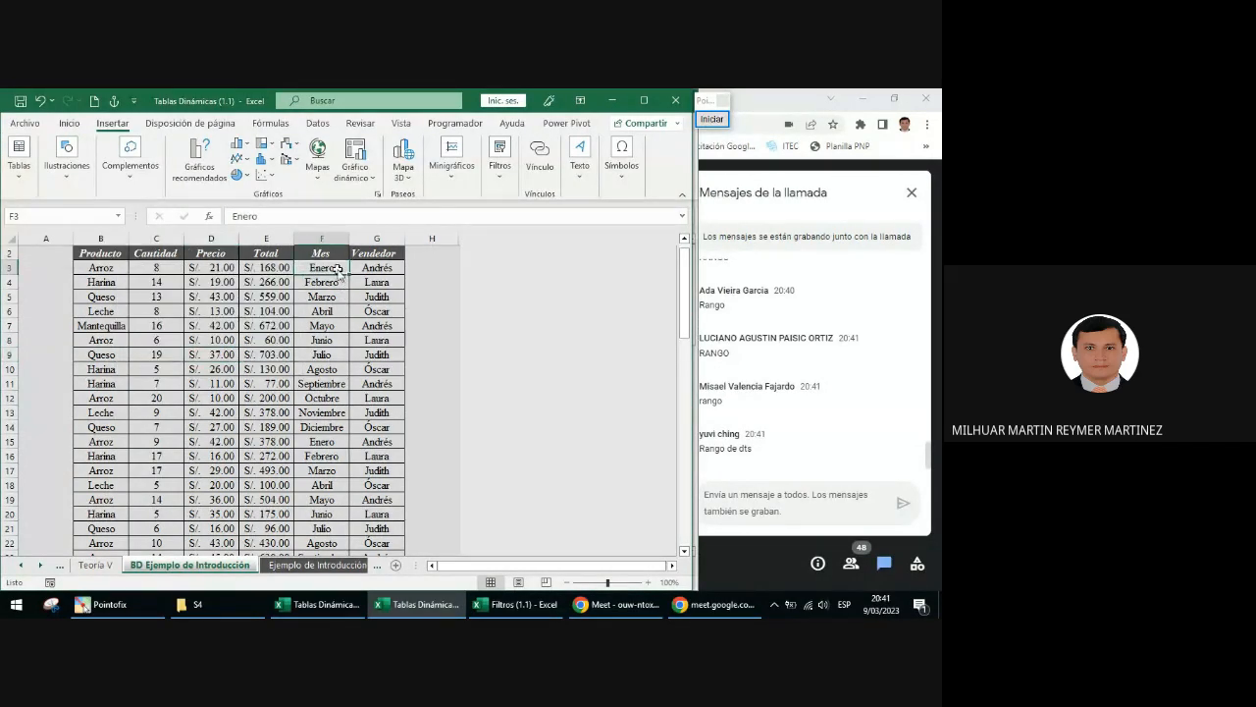
pyautogui.hotkey('ctrl', 't')
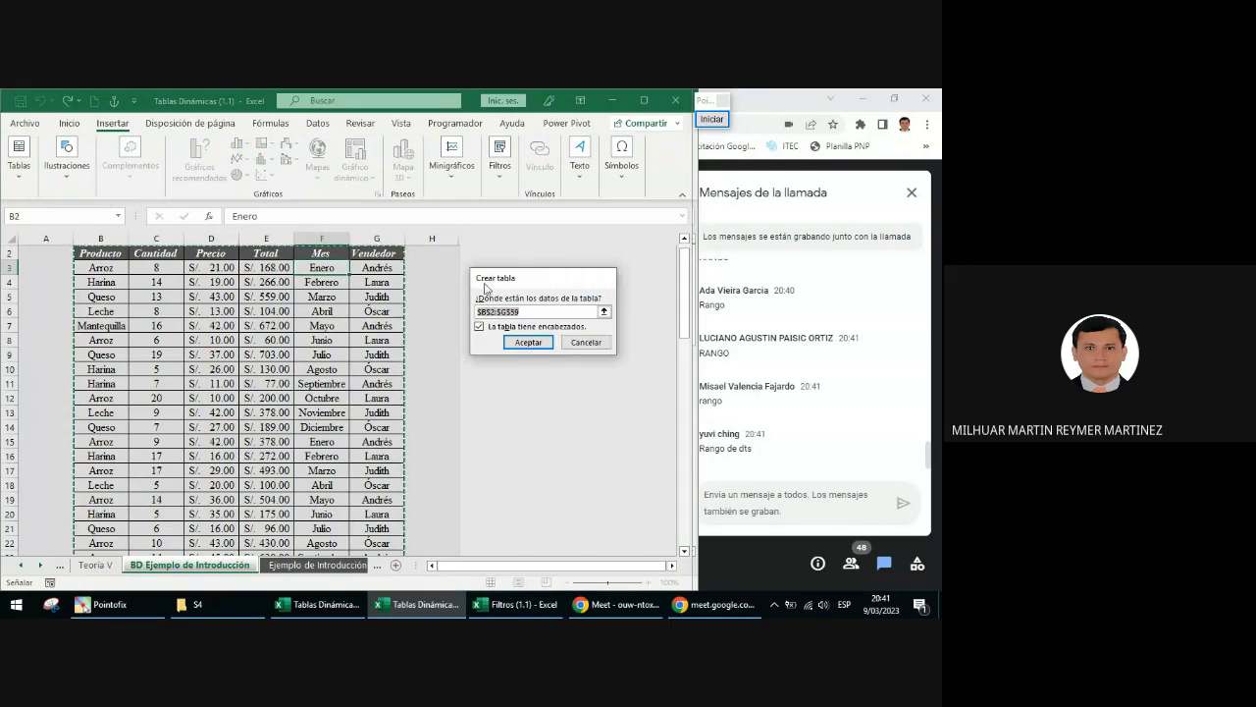
pyautogui.press('Escape')
# - Convert the sales data range $B$2:$G$59 into a table with headers, starting from cell E4
pyautogui.click(277, 282)
pyautogui.hotkey('ctrl', 't')
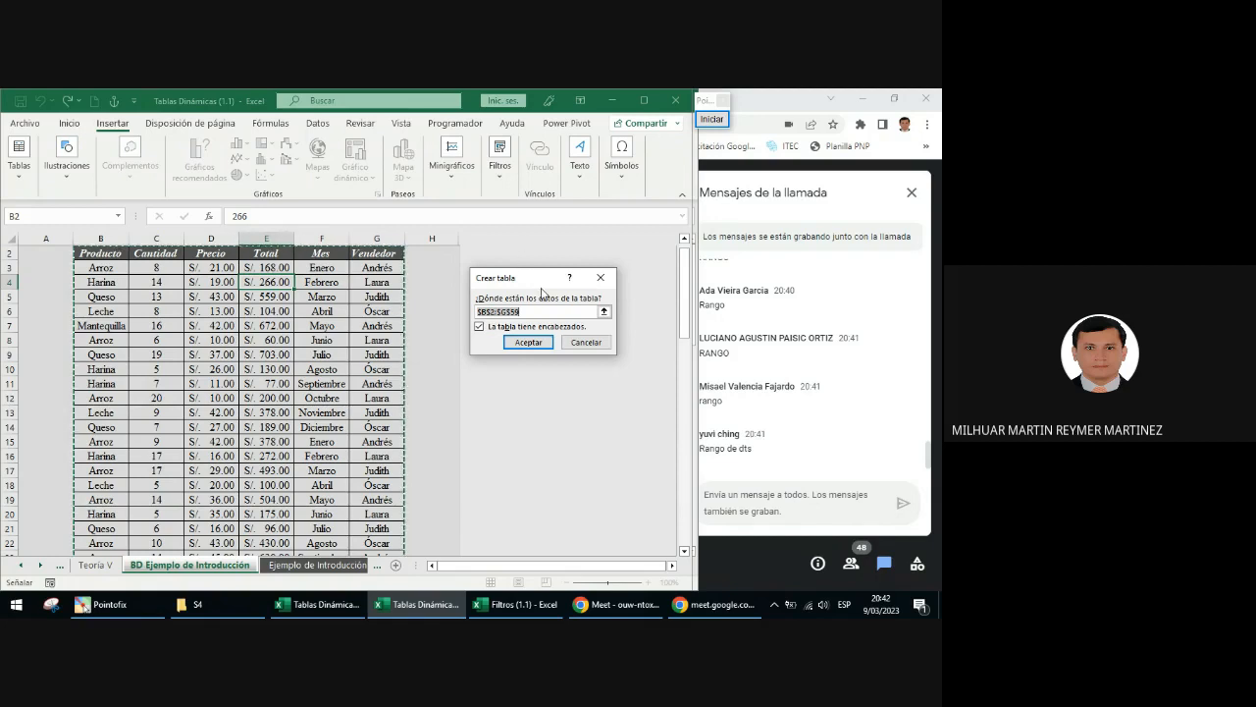
pyautogui.click(528, 341)
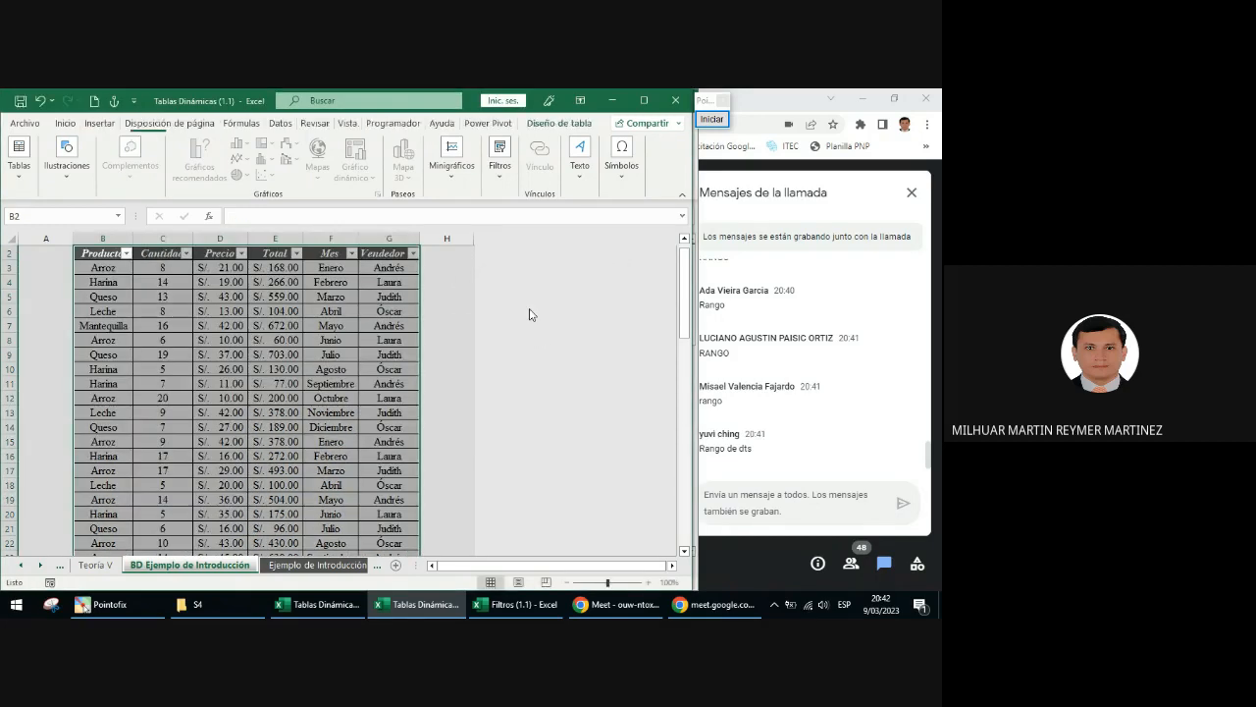
# - Annotate the Producto header and the Diseño de tabla label with green check marks and an arrow, and end the annotation
pyautogui.click(712, 119)
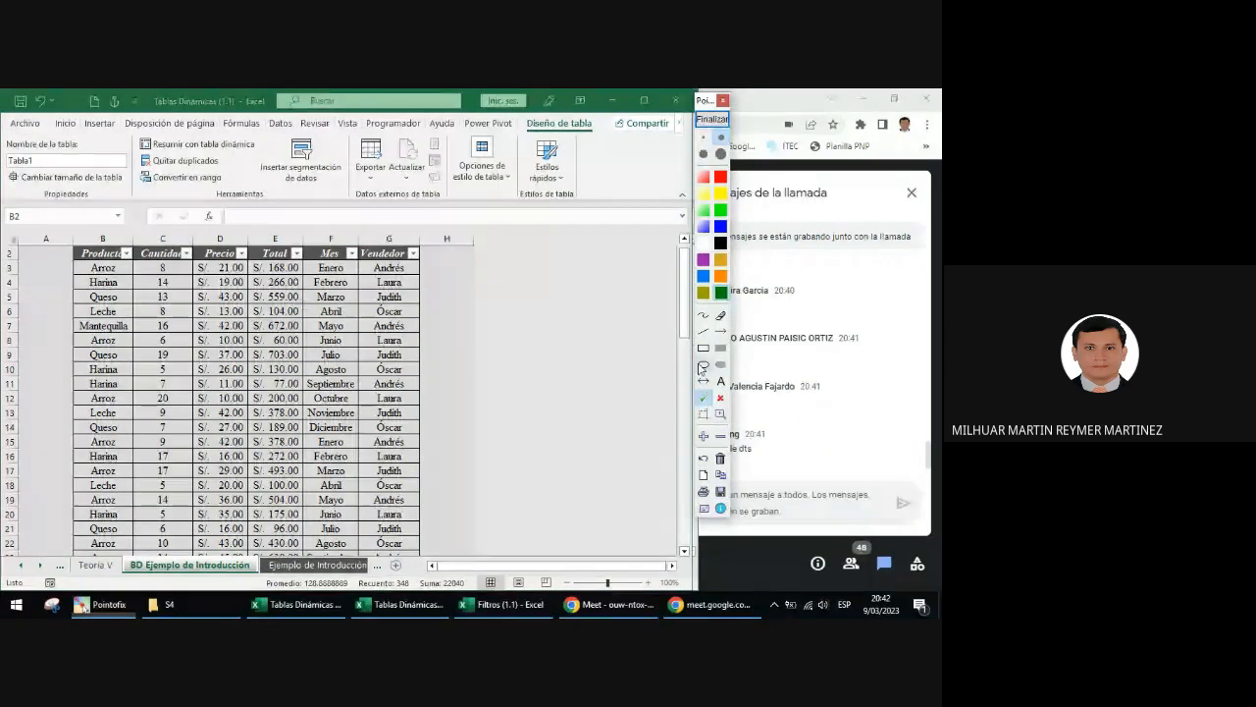
pyautogui.click(70, 246)
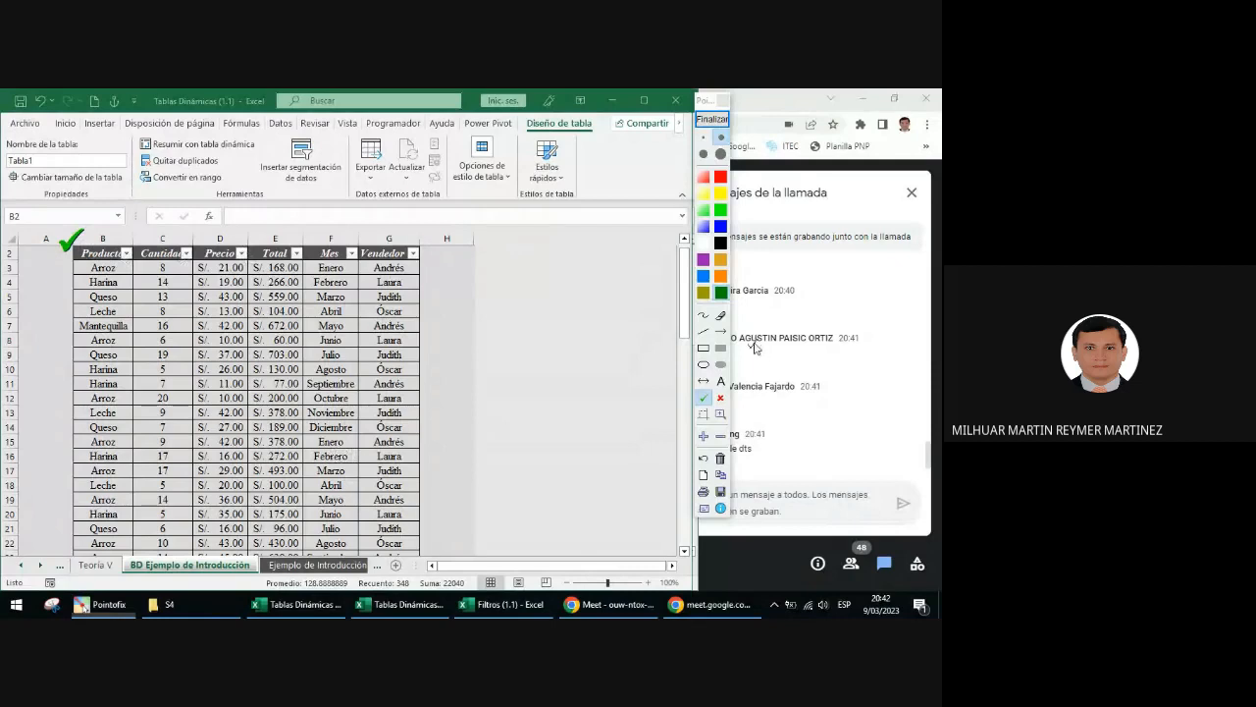
pyautogui.click(721, 332)
pyautogui.moveTo(633, 300); pyautogui.dragTo(579, 136)
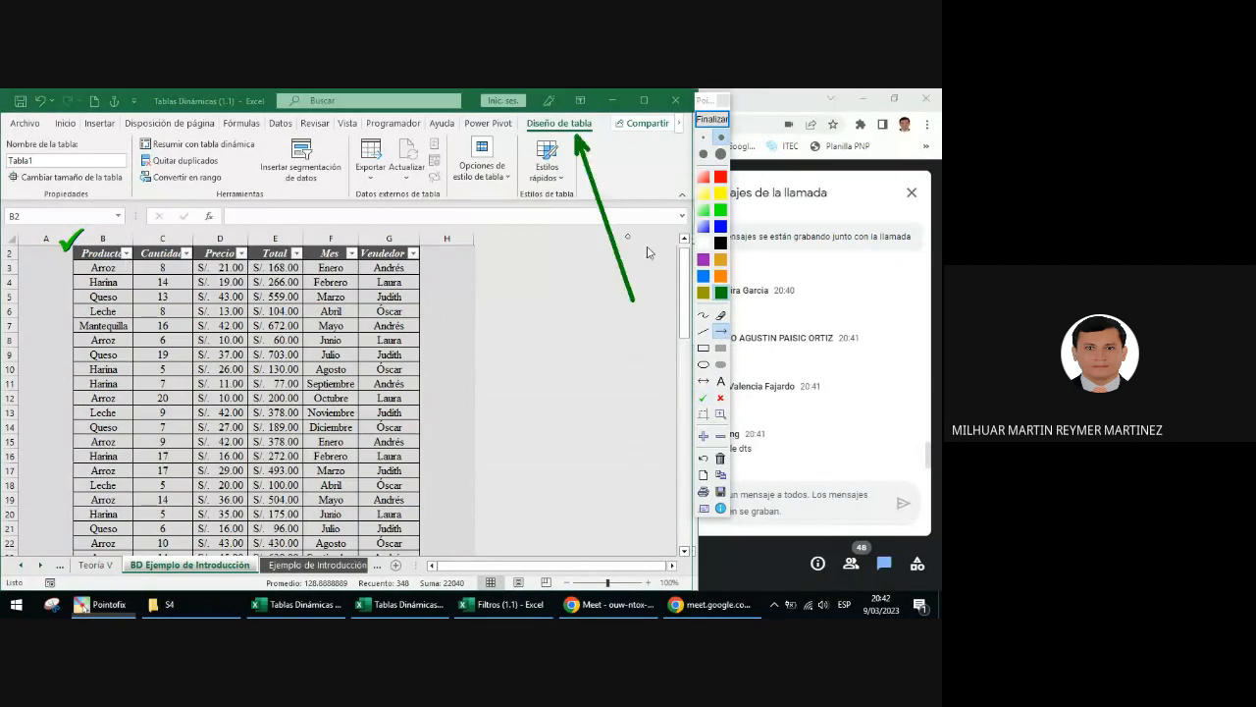
pyautogui.click(703, 397)
pyautogui.click(608, 159)
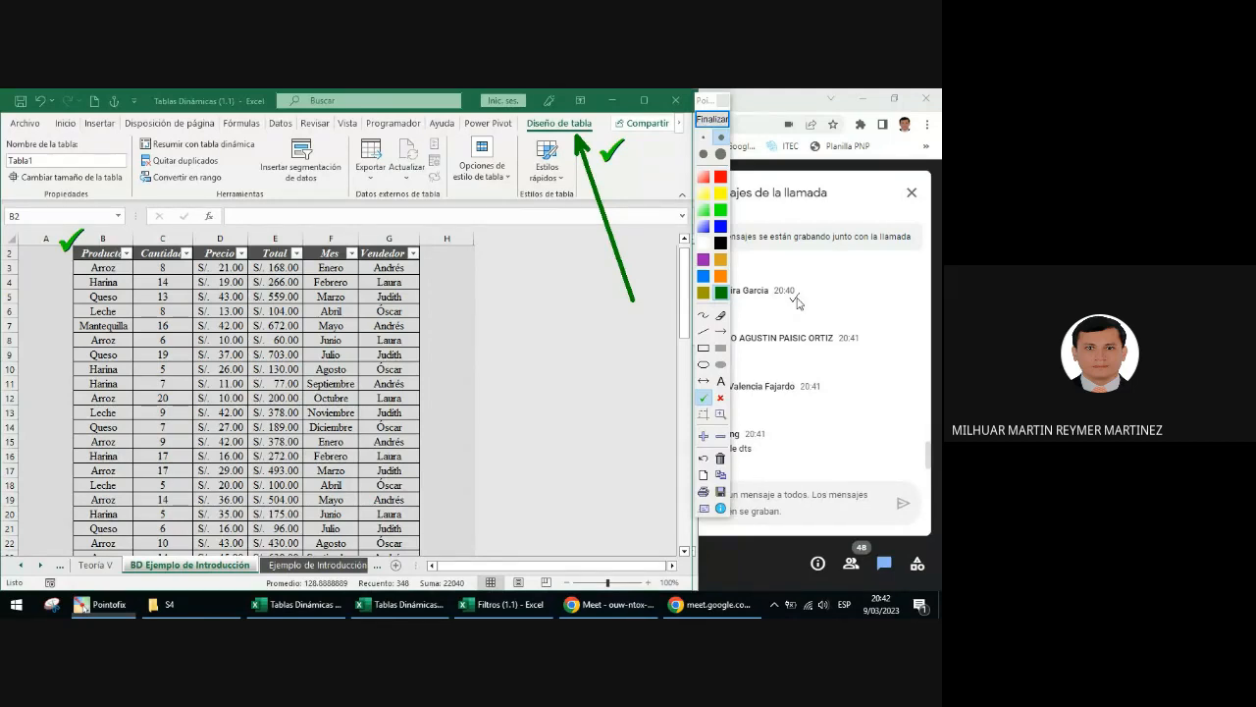
pyautogui.click(713, 119)
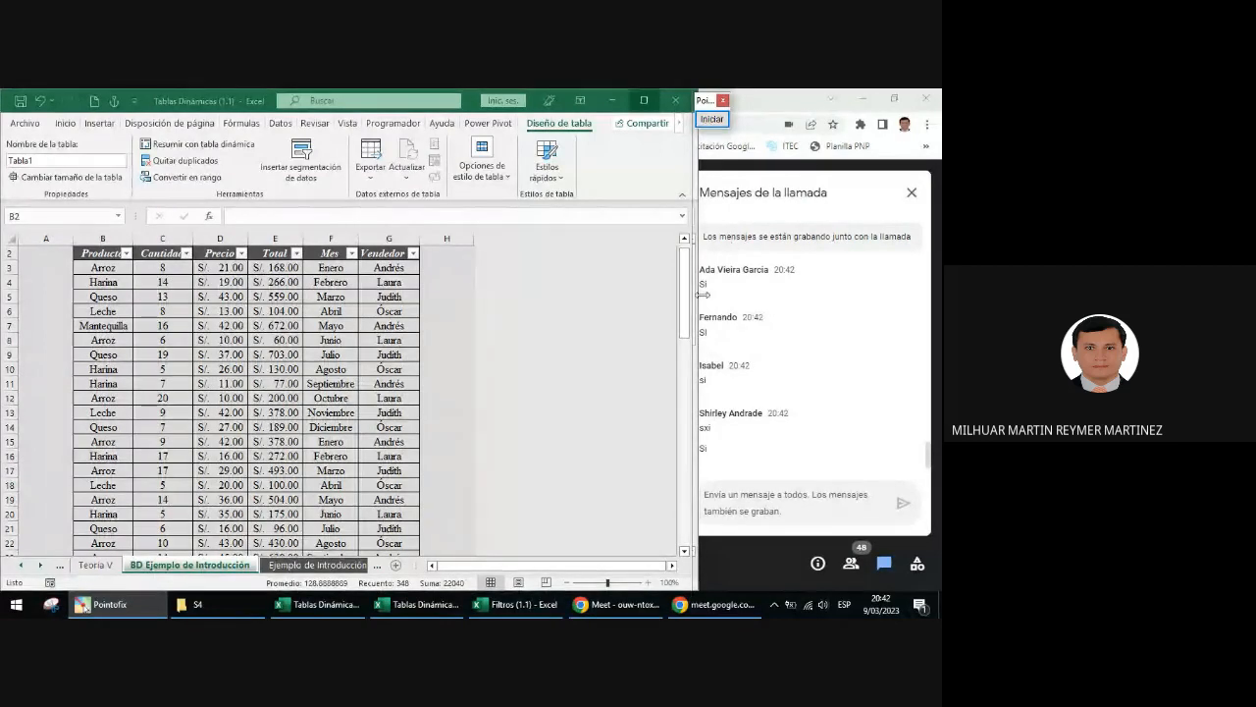
# - Draw a green arrow from the Vendedor column to the Diseño de tabla label and blue arrows to the Propiedades group, and end the annotation
pyautogui.click(712, 119)
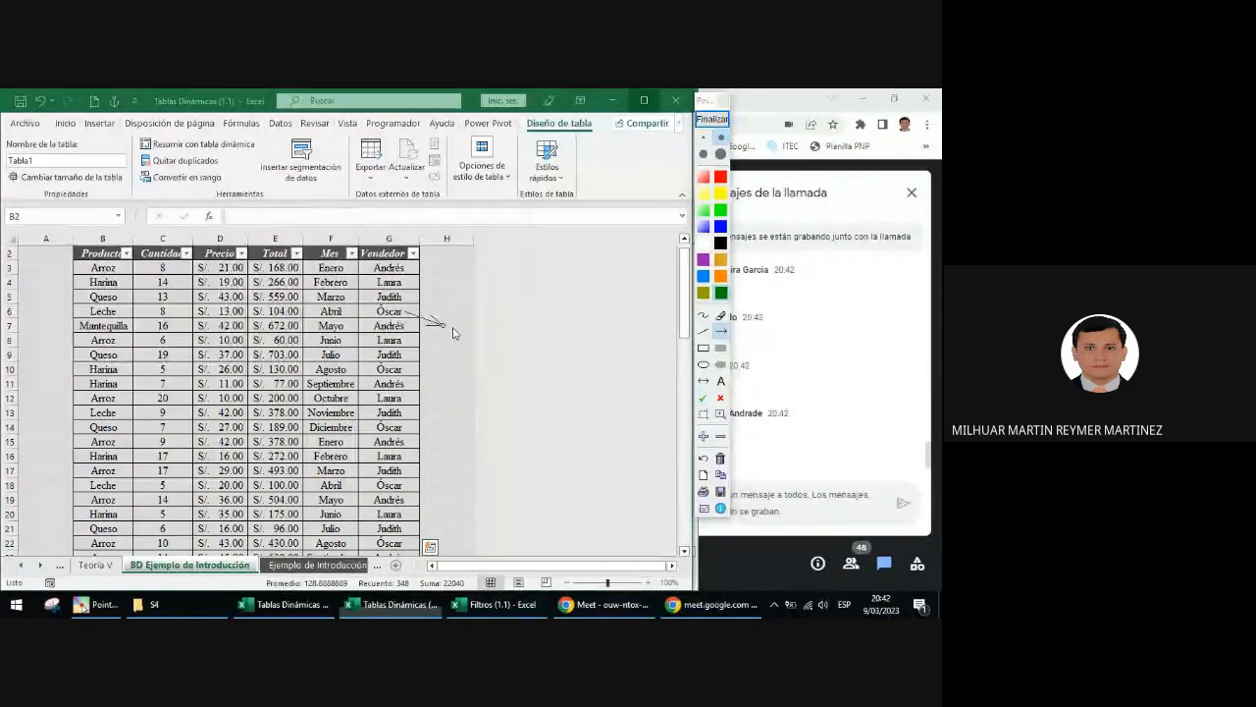
pyautogui.moveTo(403, 313)
pyautogui.mouseDown()
pyautogui.moveTo(589, 187)
pyautogui.moveTo(579, 135)
pyautogui.mouseUp()
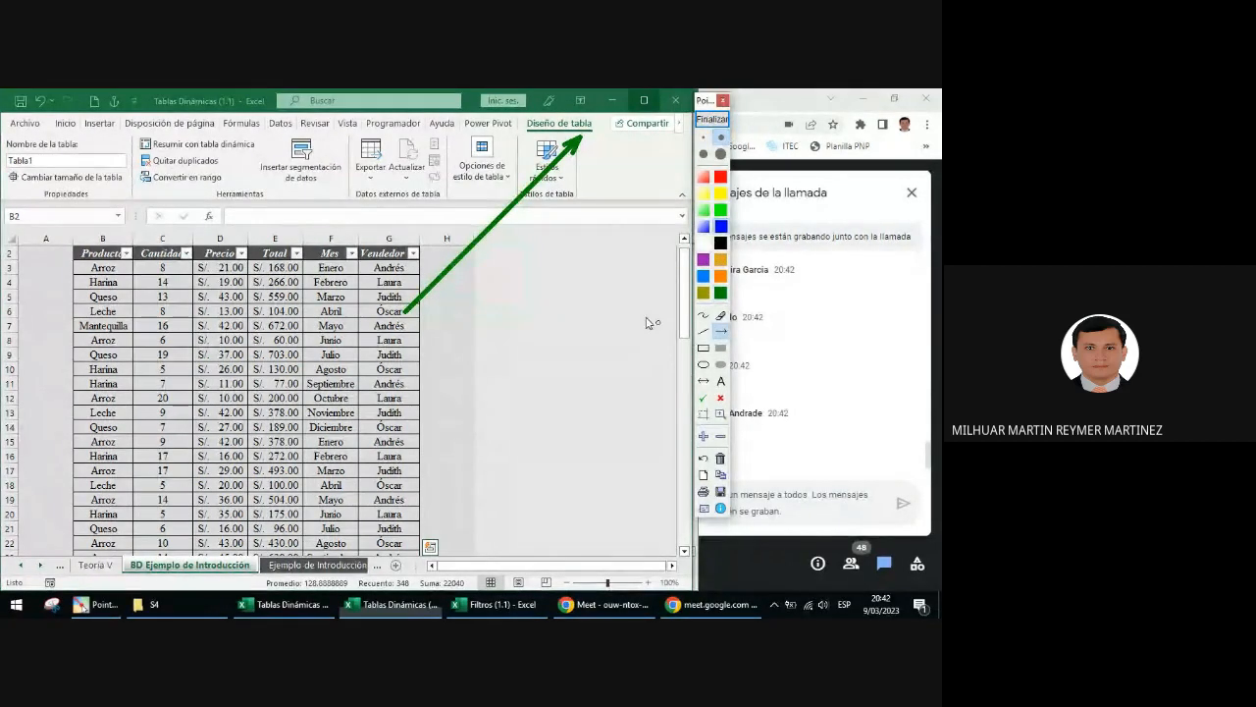
pyautogui.moveTo(3, 134)
pyautogui.mouseDown()
pyautogui.moveTo(88, 188)
pyautogui.moveTo(17, 146)
pyautogui.moveTo(36, 189)
pyautogui.mouseUp()
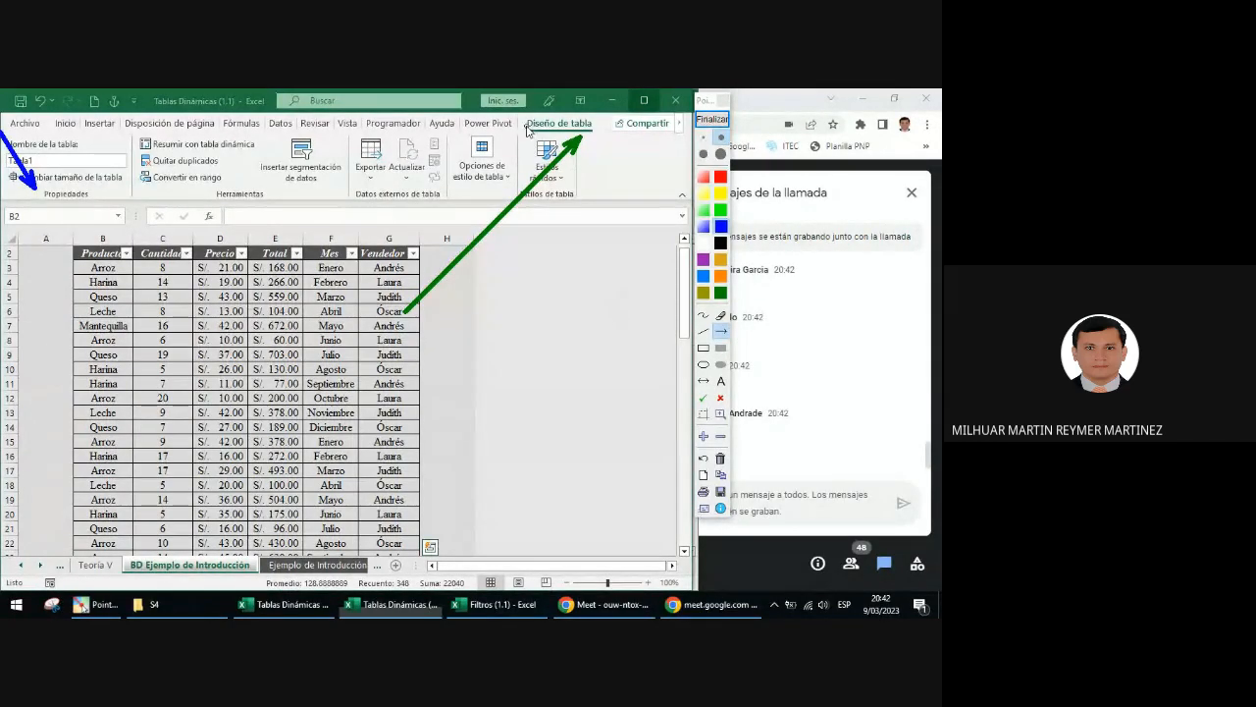
pyautogui.moveTo(527, 131); pyautogui.dragTo(103, 196)
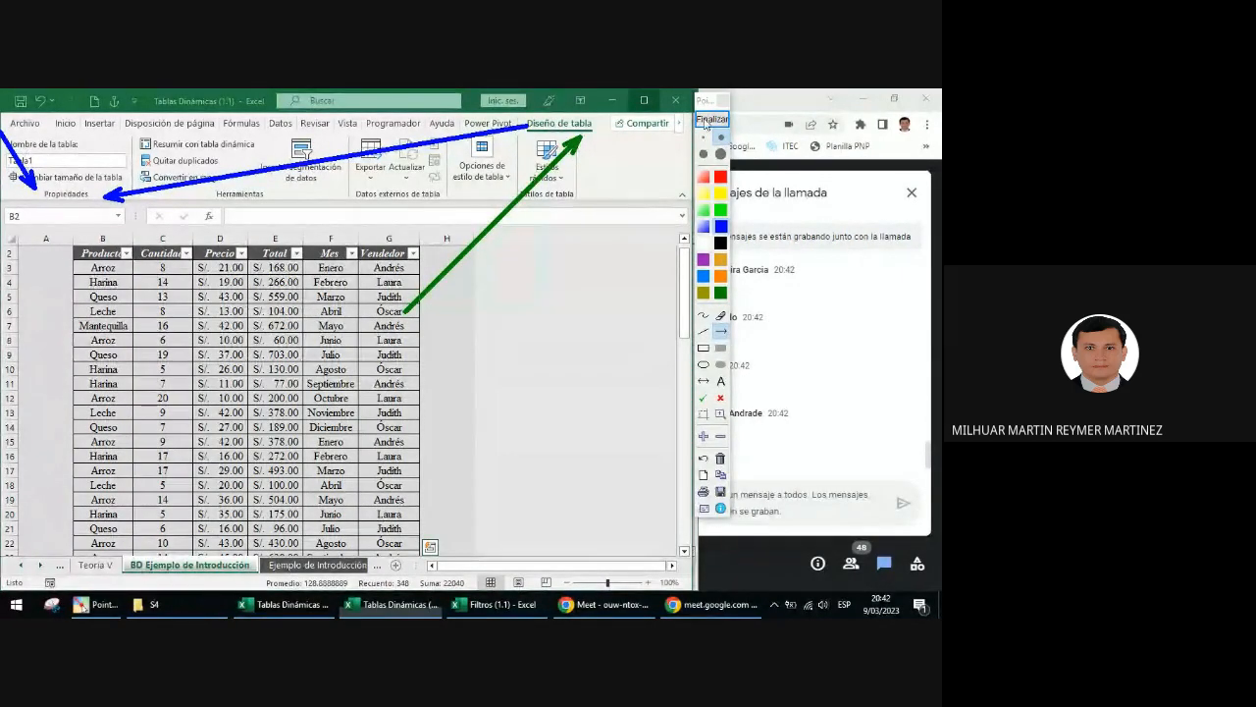
pyautogui.click(705, 123)
# - Rename the sales data table as TBL_Intro
pyautogui.click(61, 159)
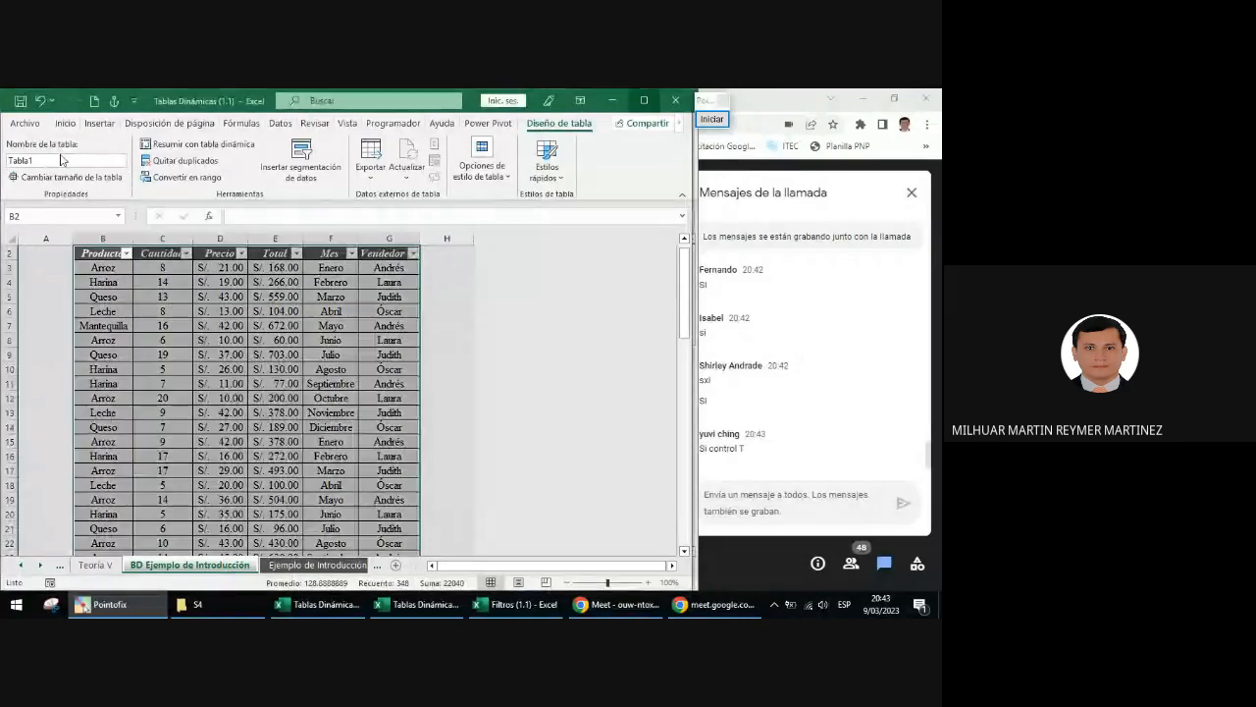
pyautogui.click(41, 160)
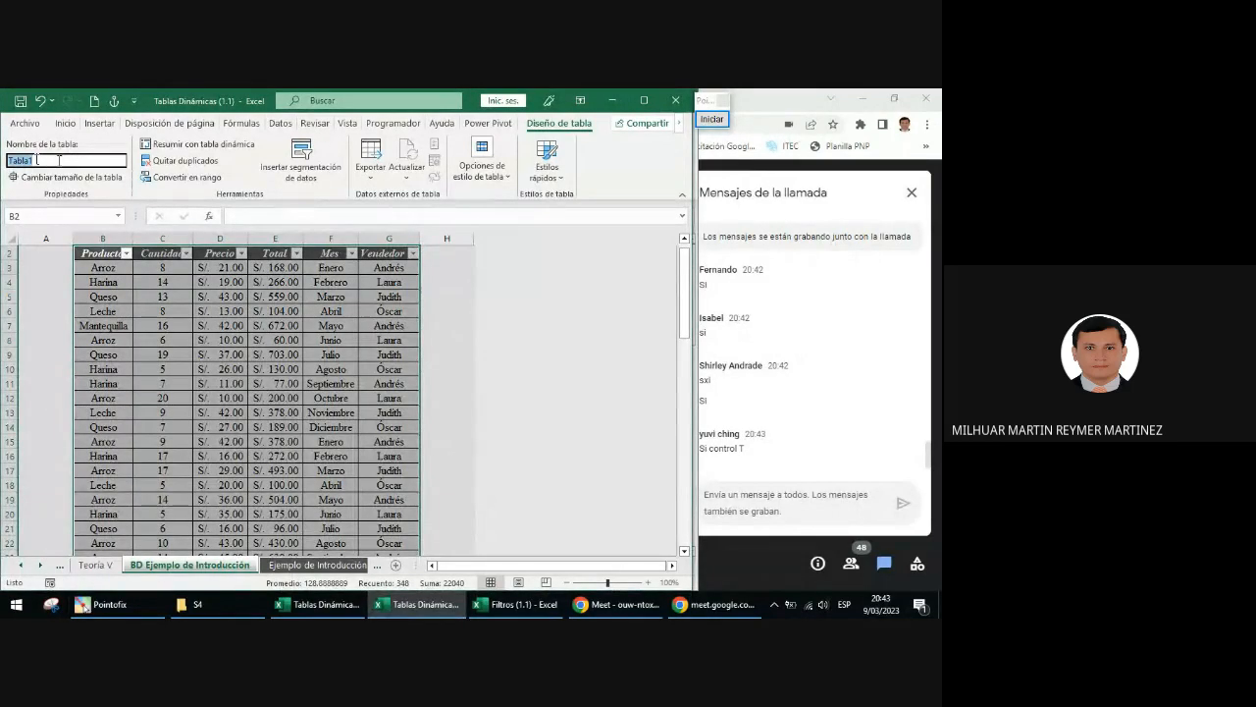
pyautogui.write('TBL_Intro')
pyautogui.press('Return')
# - Copy the table name TBL_Intro, switch to the Google Meet call, and send the name as a chat message
pyautogui.click(59, 160)
pyautogui.click(726, 439)
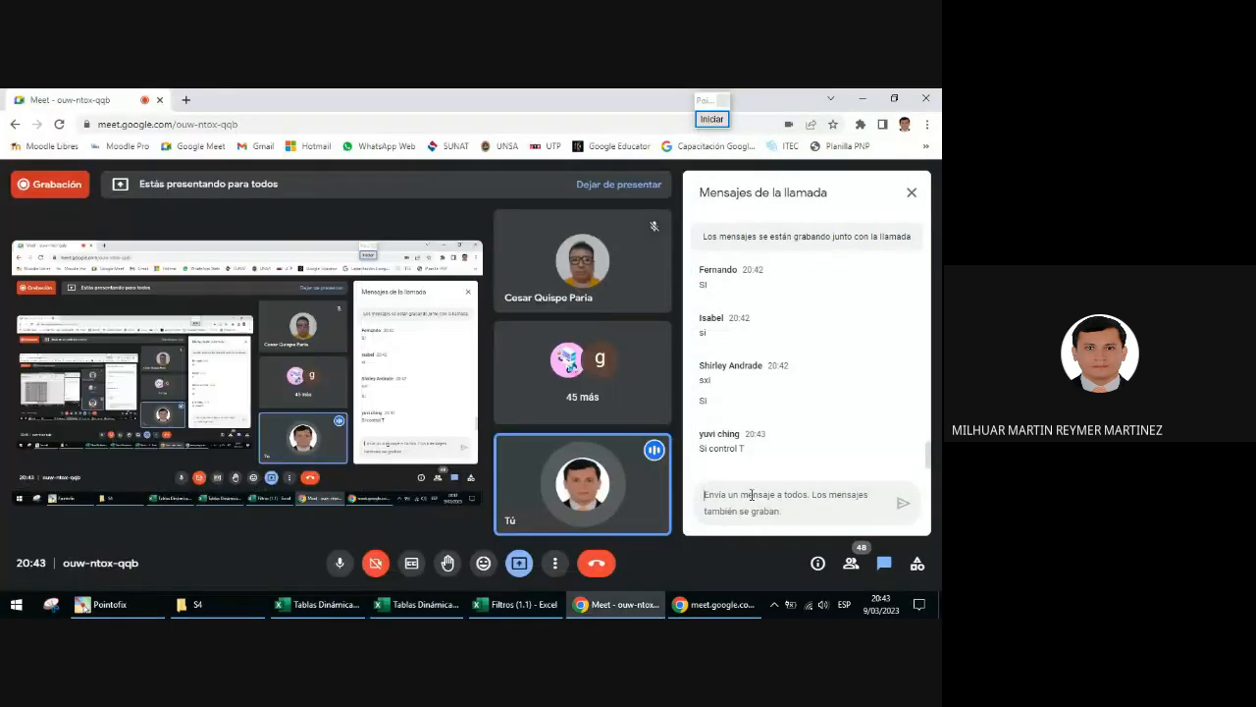
pyautogui.click(751, 496)
pyautogui.hotkey('ctrl', 'v')
pyautogui.press('Return')
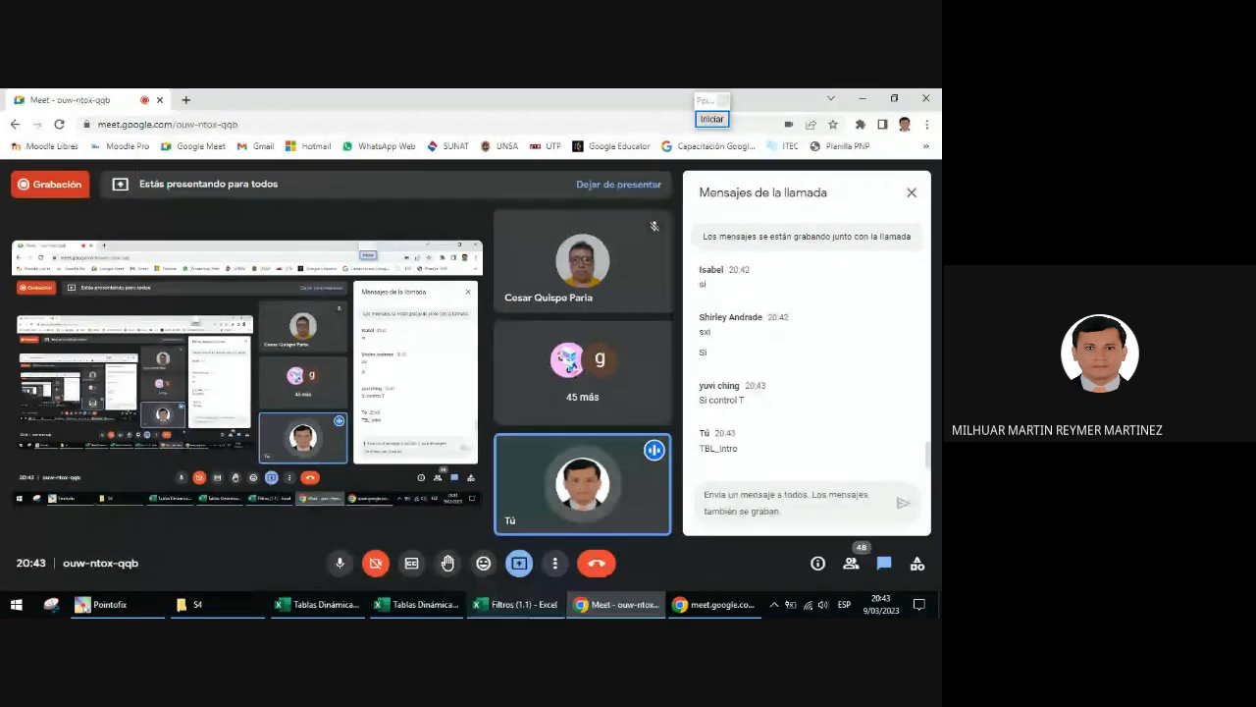
# - Switch back to the Tablas Dinámicas (1.1) workbook in Excel and check the sales table's name
pyautogui.click(540, 606)
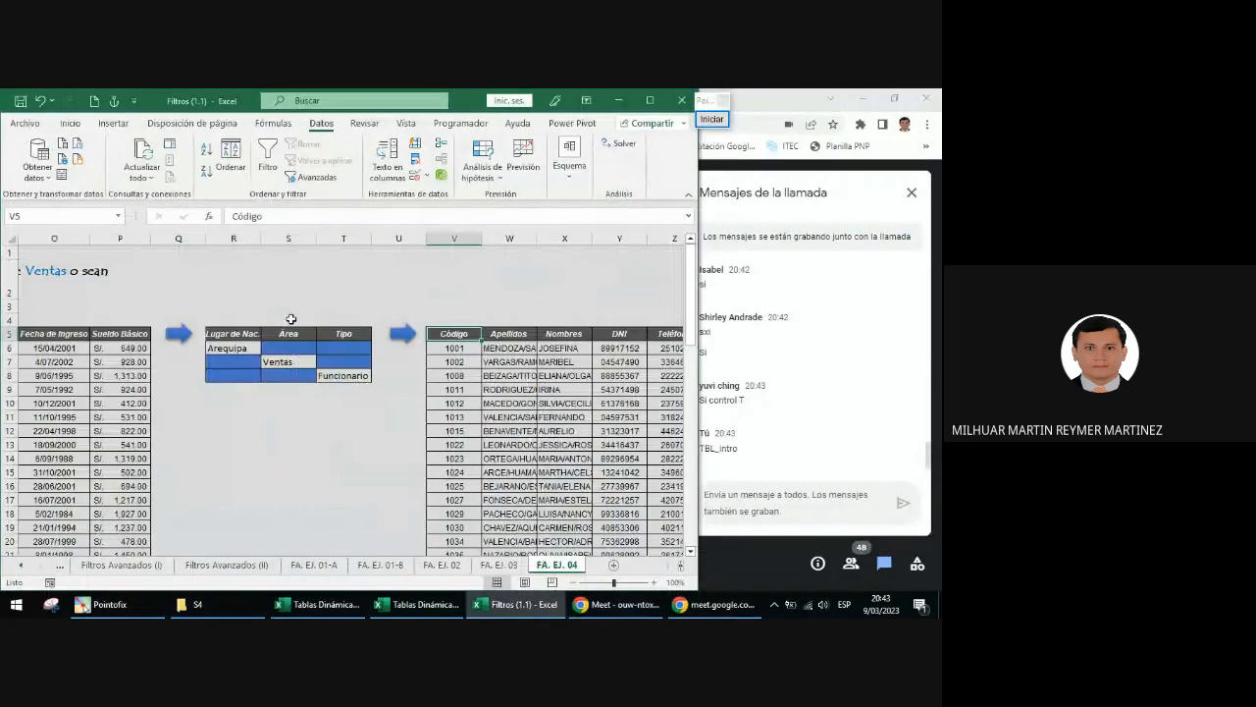
pyautogui.click(364, 603)
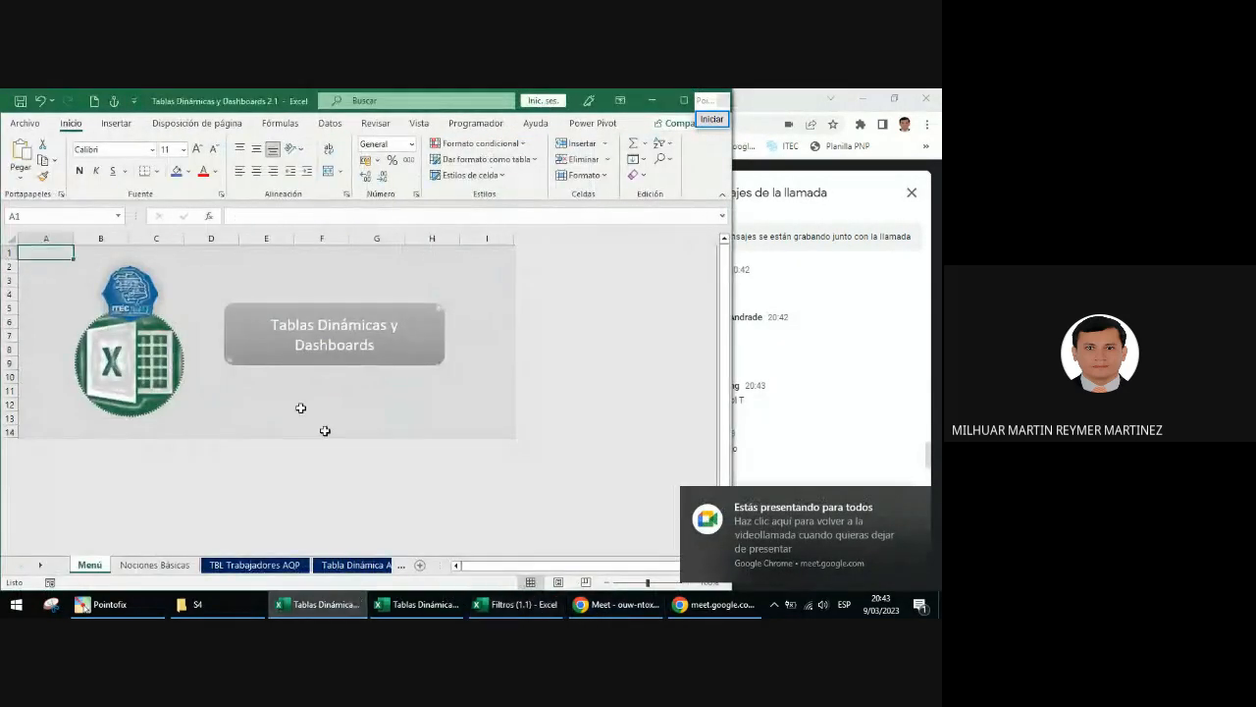
pyautogui.click(417, 609)
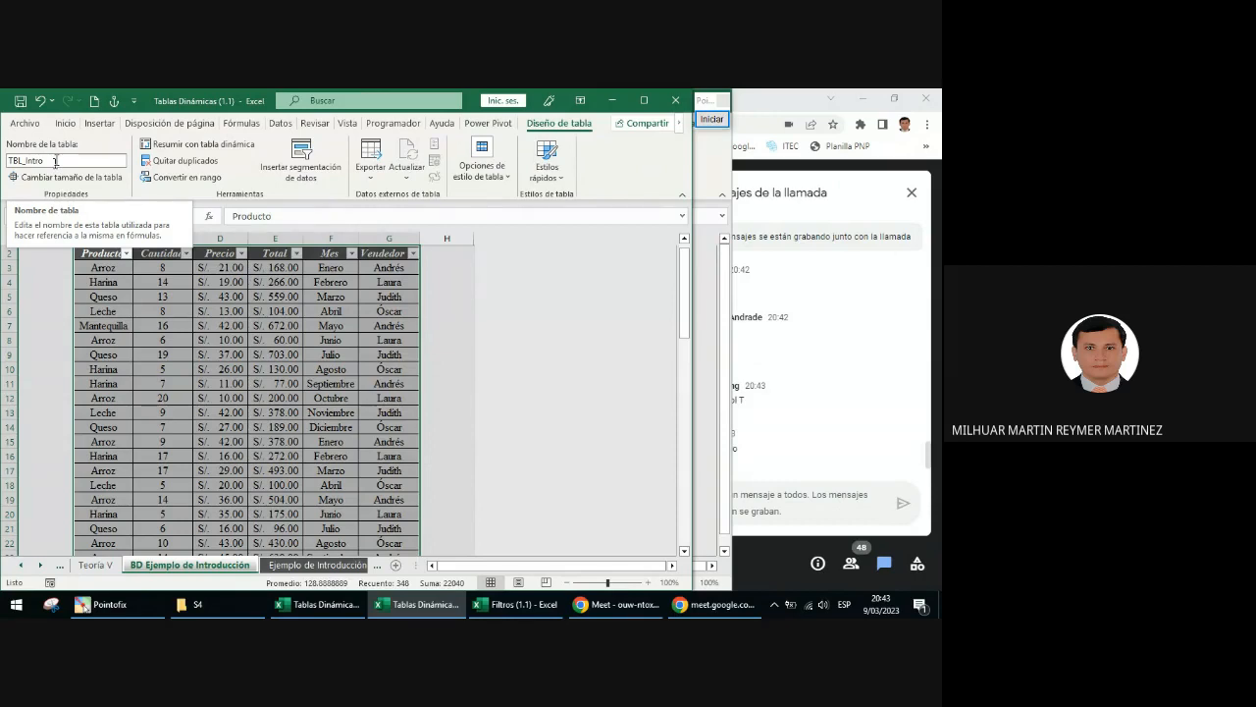
pyautogui.press('Return')
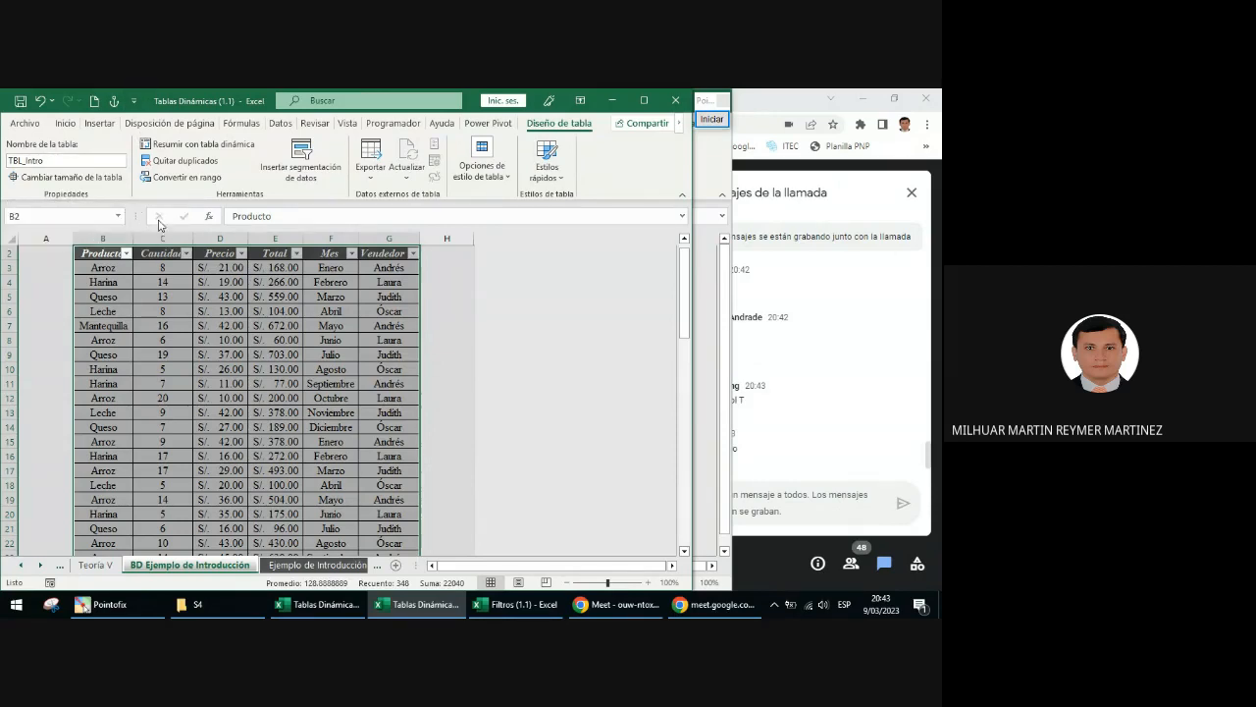
pyautogui.click(793, 415)
pyautogui.click(448, 605)
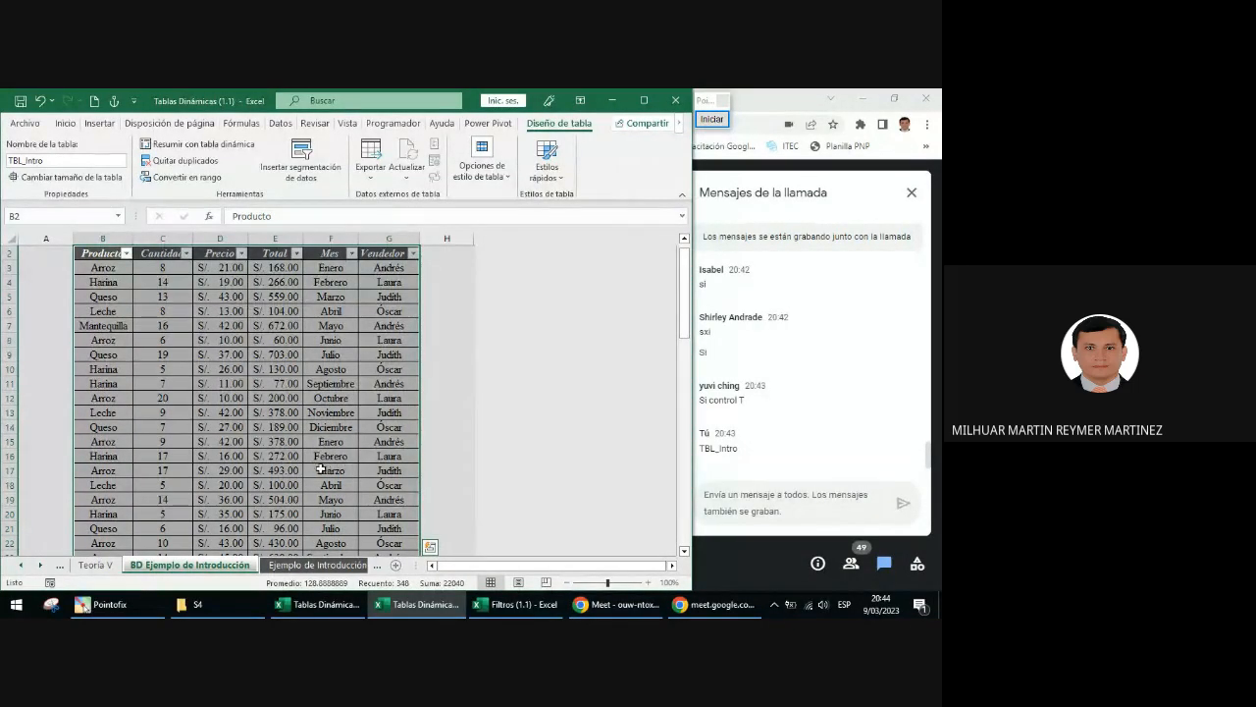
# - Open the Ejemplo de Introducción sheet and read its exercise statement about products sold per employee
pyautogui.click(42, 566)
pyautogui.click(42, 566)
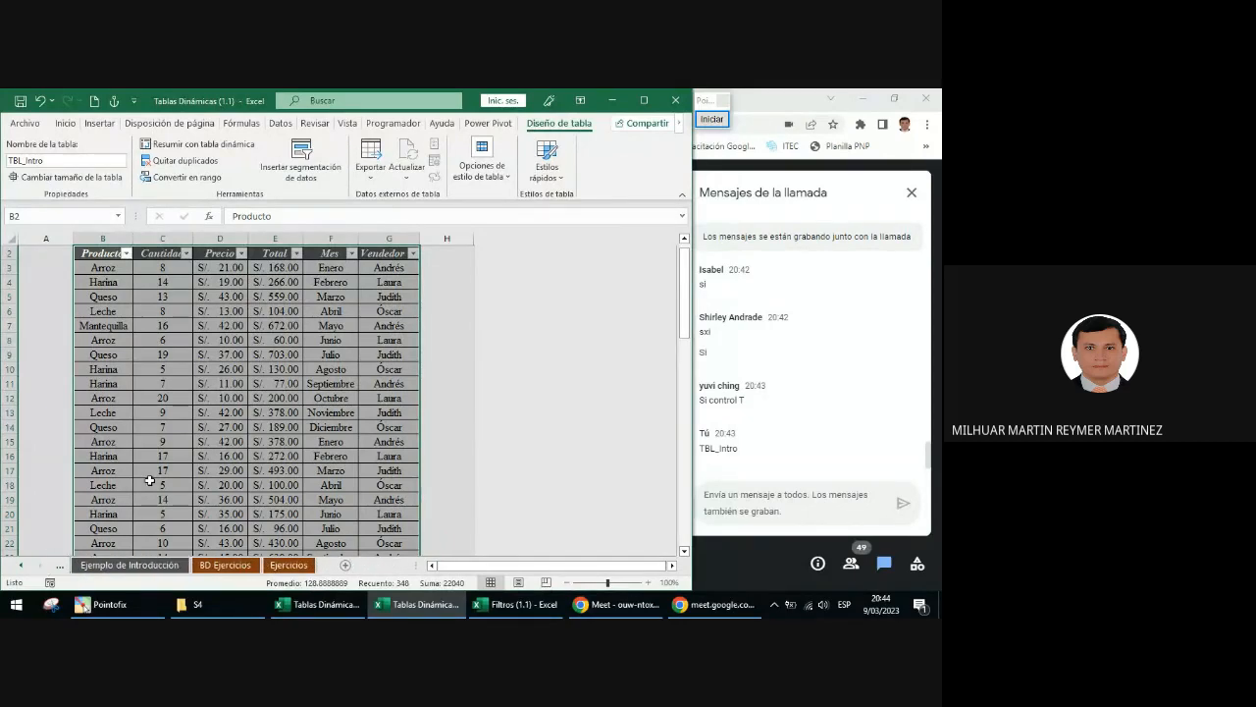
pyautogui.click(148, 565)
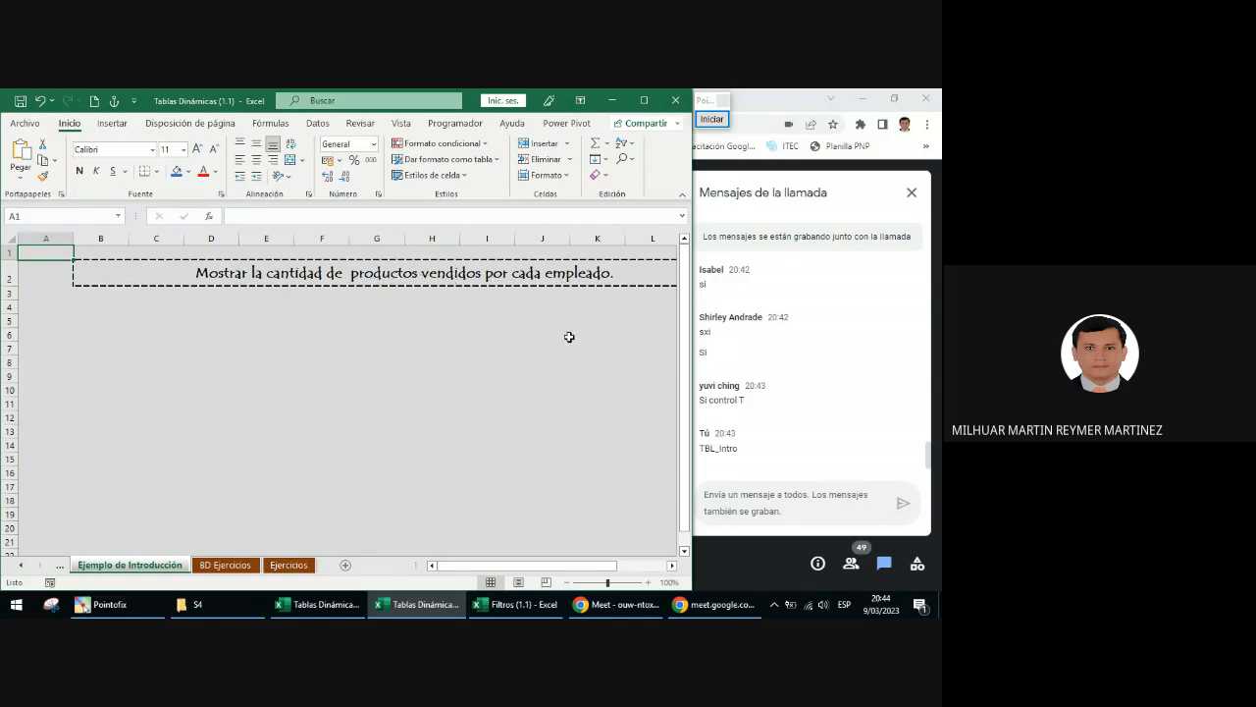
pyautogui.scroll(-4, 423, 349)
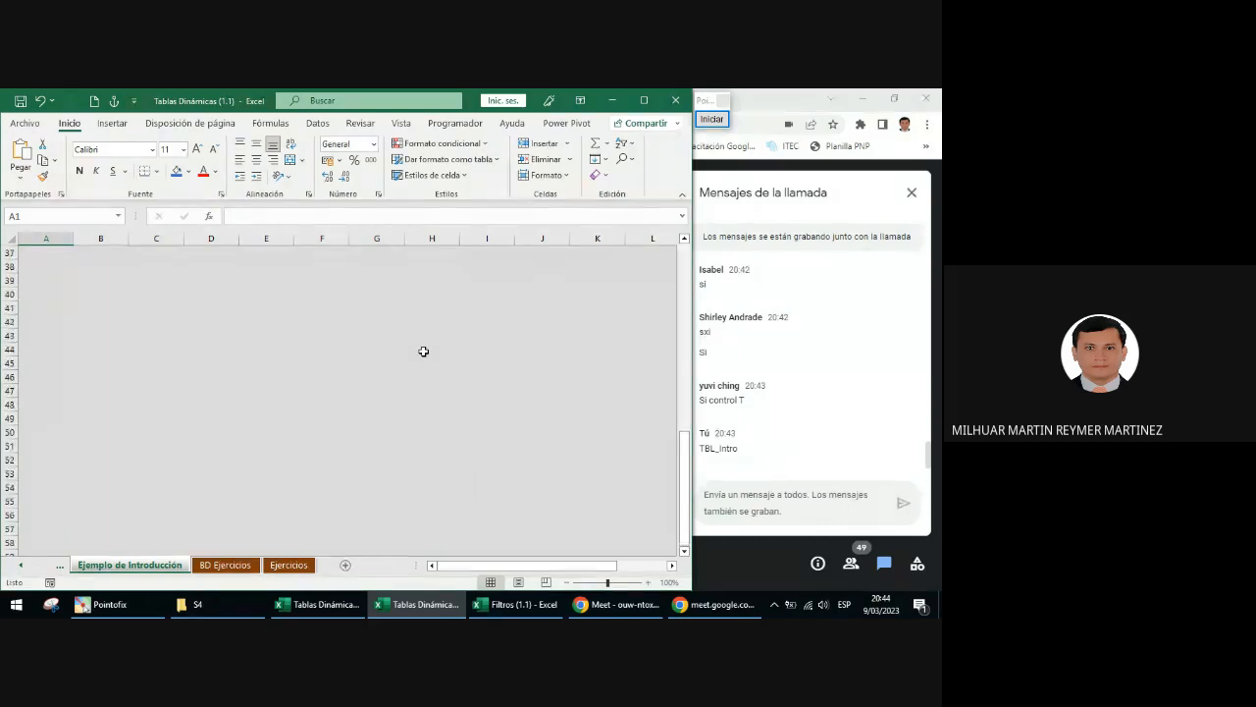
pyautogui.scroll(4, 424, 349)
pyautogui.scroll(-1, 423, 352)
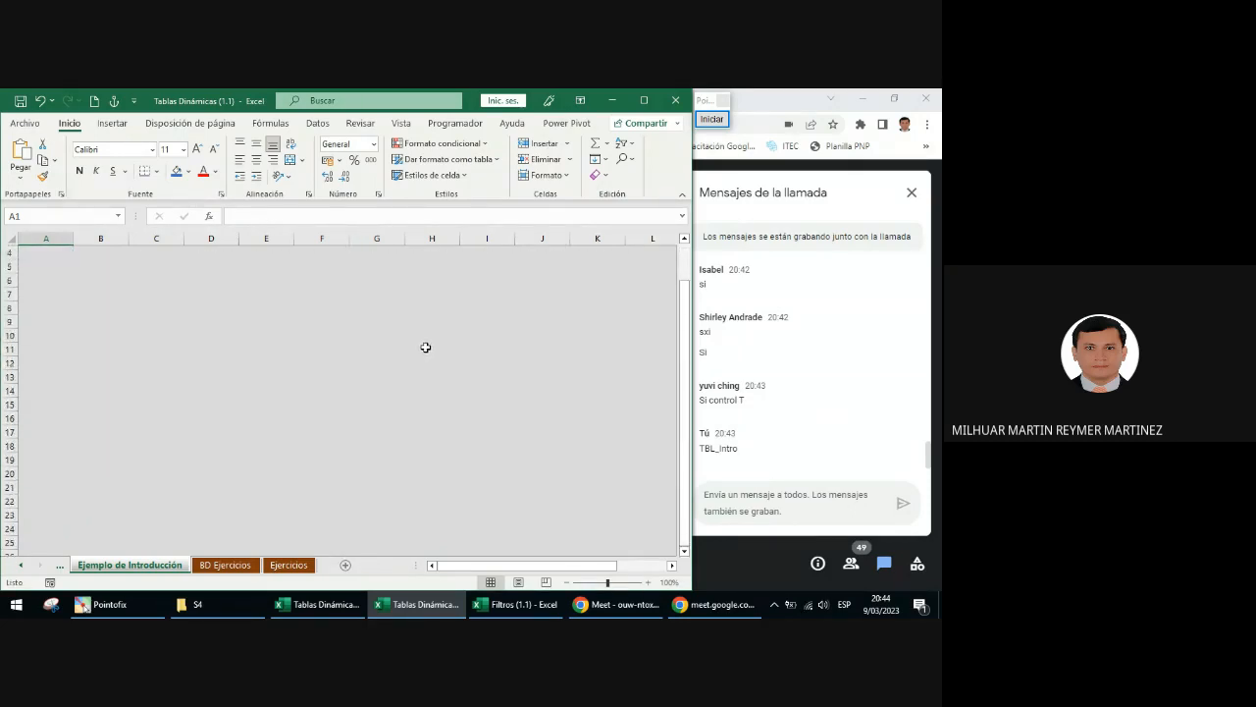
pyautogui.scroll(1, 423, 352)
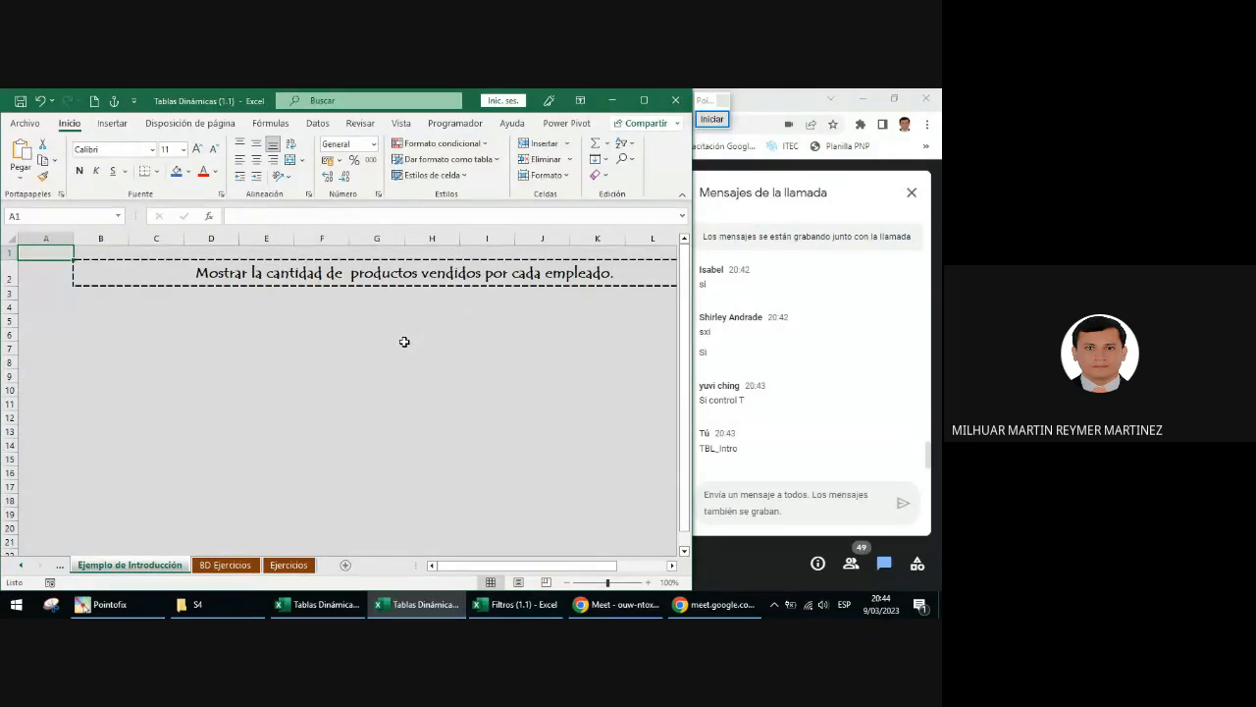
# - Start a pivot table from a table or range, located at cell B6 of the existing Ejemplo de Introducción sheet
pyautogui.click(110, 326)
pyautogui.click(112, 334)
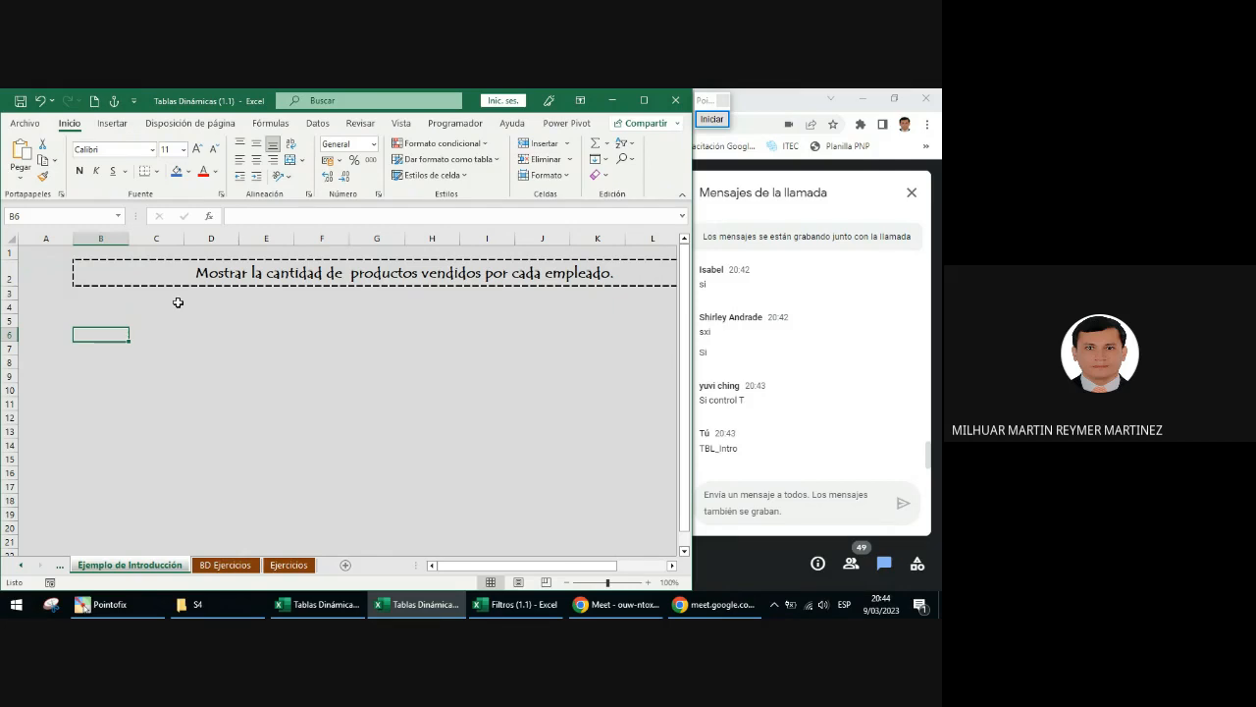
pyautogui.click(112, 126)
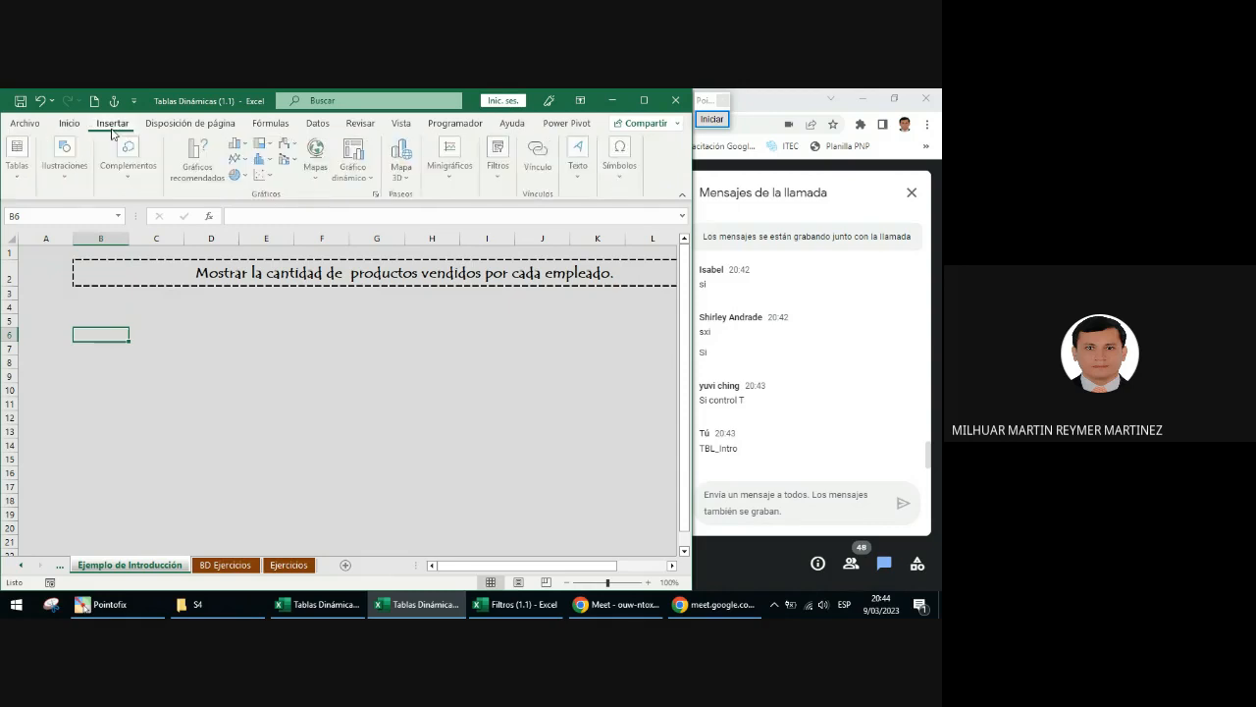
pyautogui.click(19, 166)
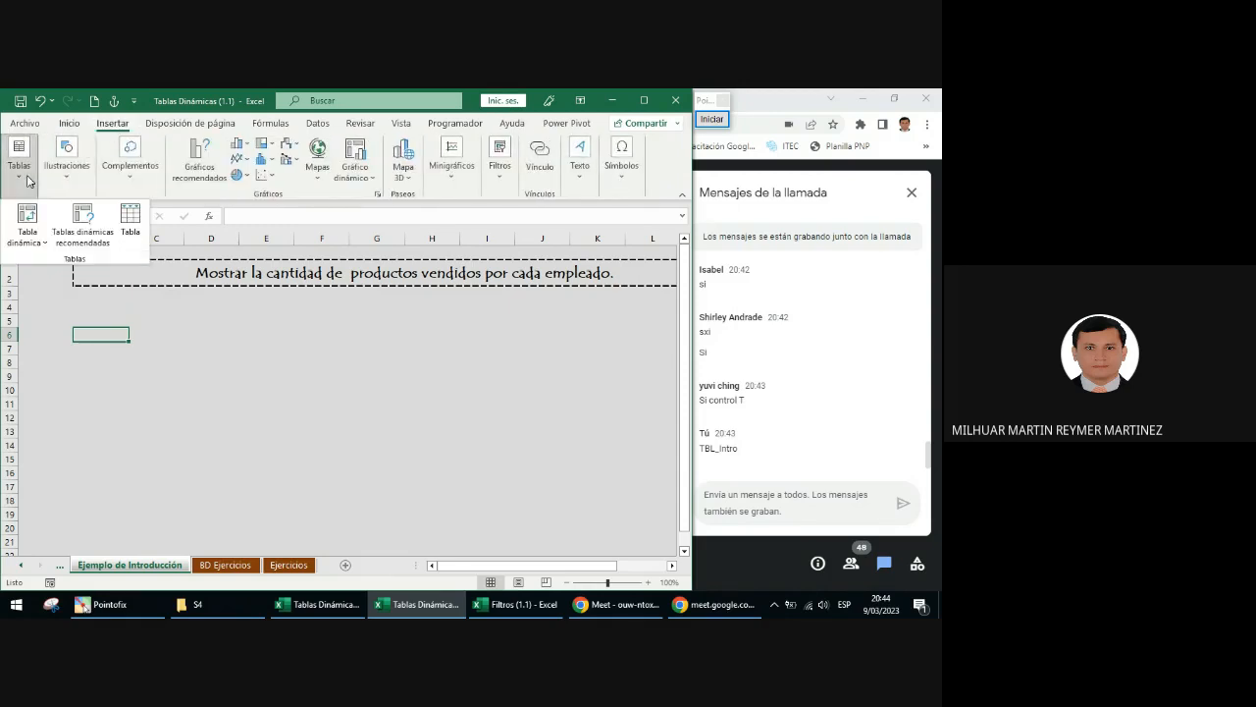
pyautogui.click(44, 243)
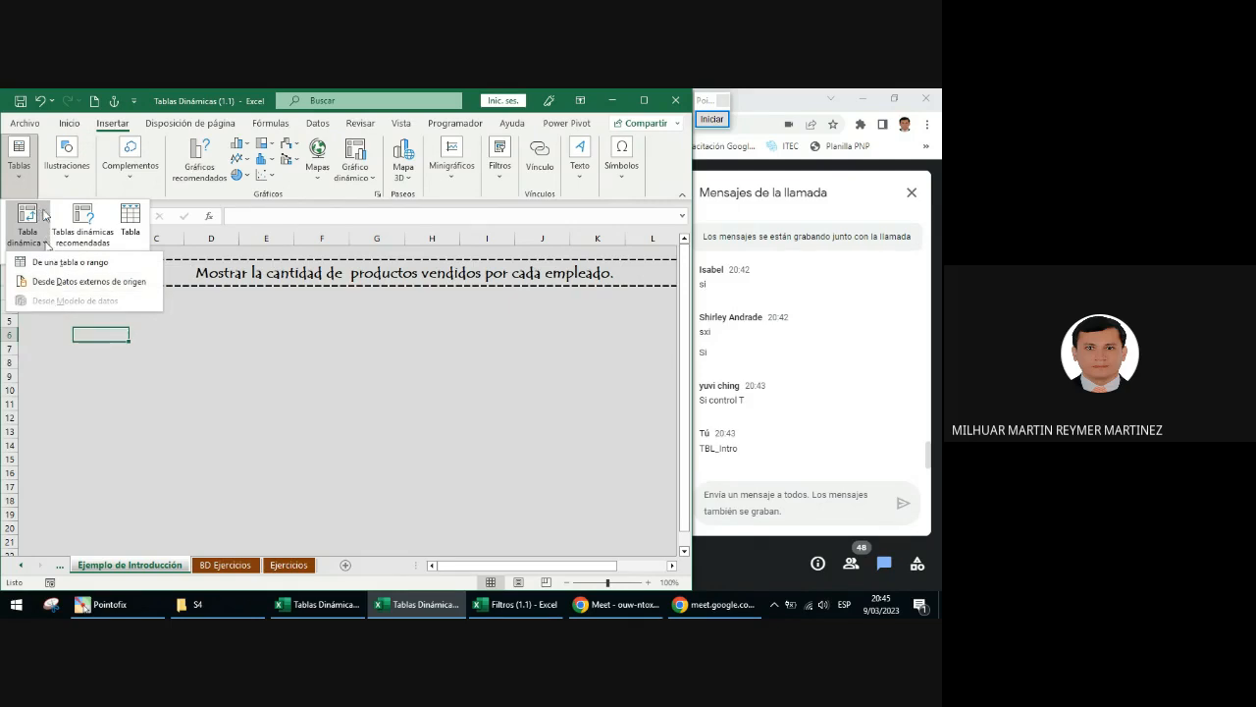
pyautogui.click(59, 261)
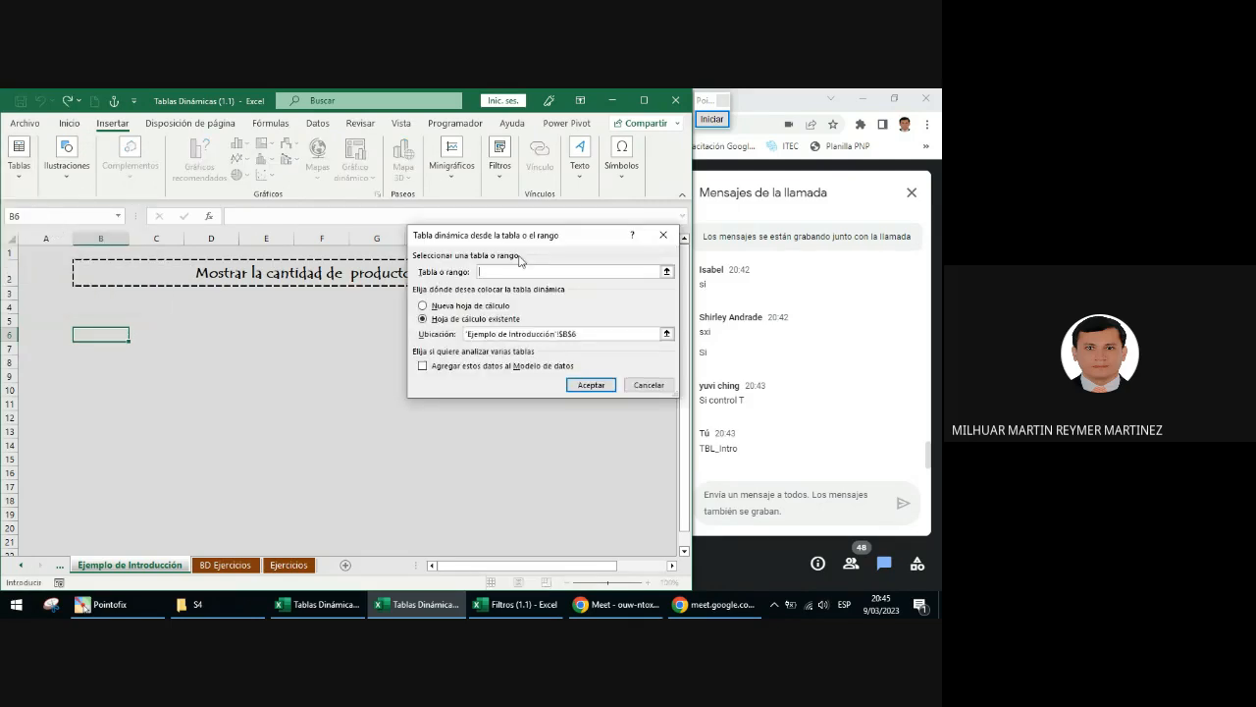
pyautogui.moveTo(523, 236); pyautogui.dragTo(454, 239)
pyautogui.click(714, 120)
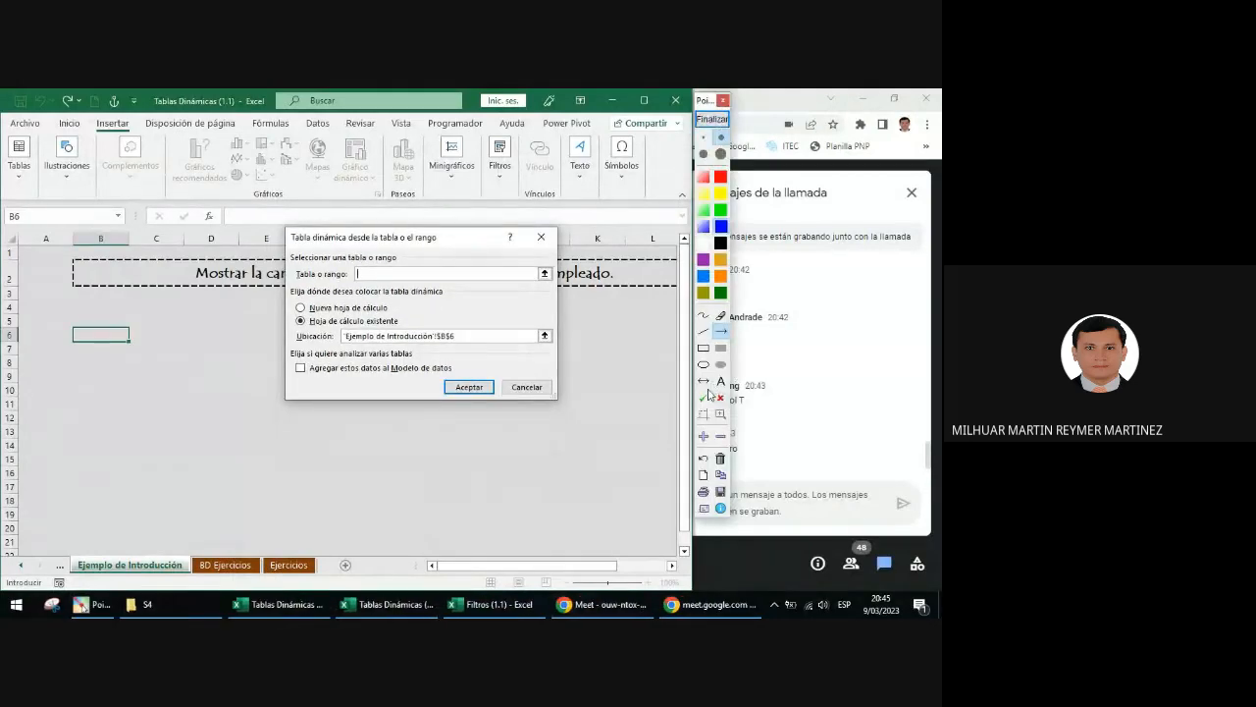
pyautogui.moveTo(421, 238); pyautogui.dragTo(424, 389)
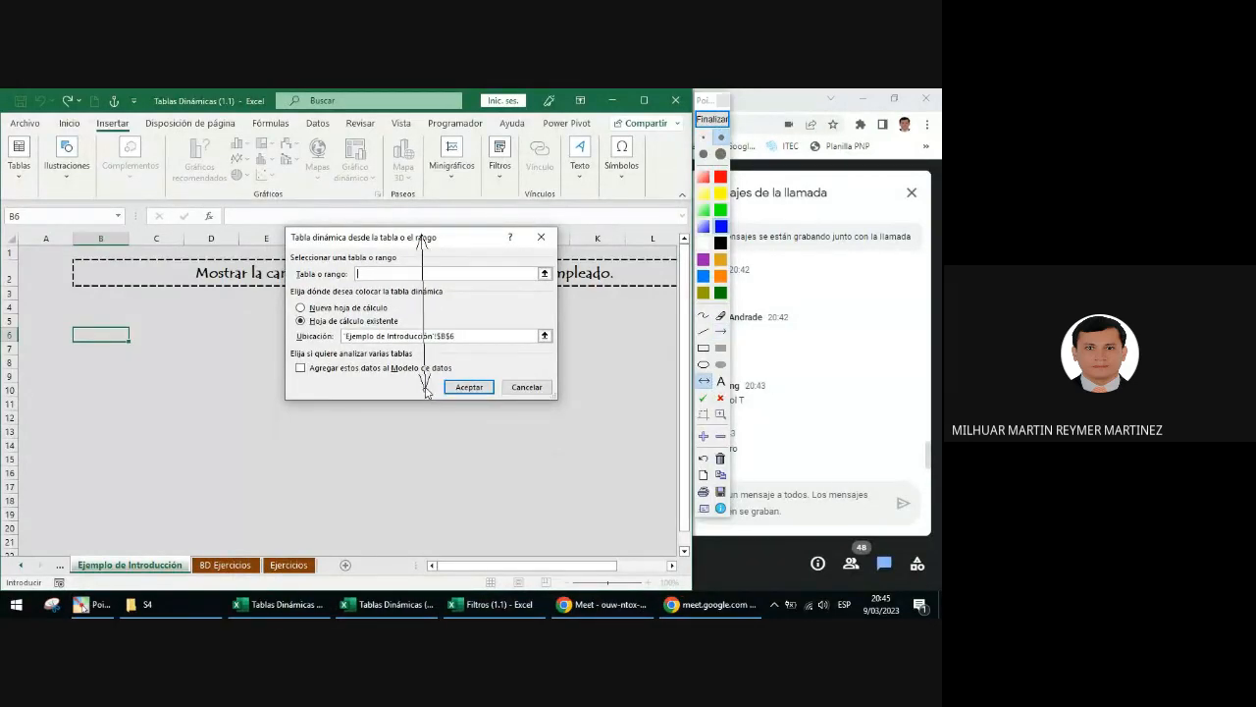
pyautogui.click(716, 120)
# - Annotate the dialog with blue rectangles around the source and location fields and a green tick beside Hoja de cálculo existente, and clear the annotations
pyautogui.click(716, 119)
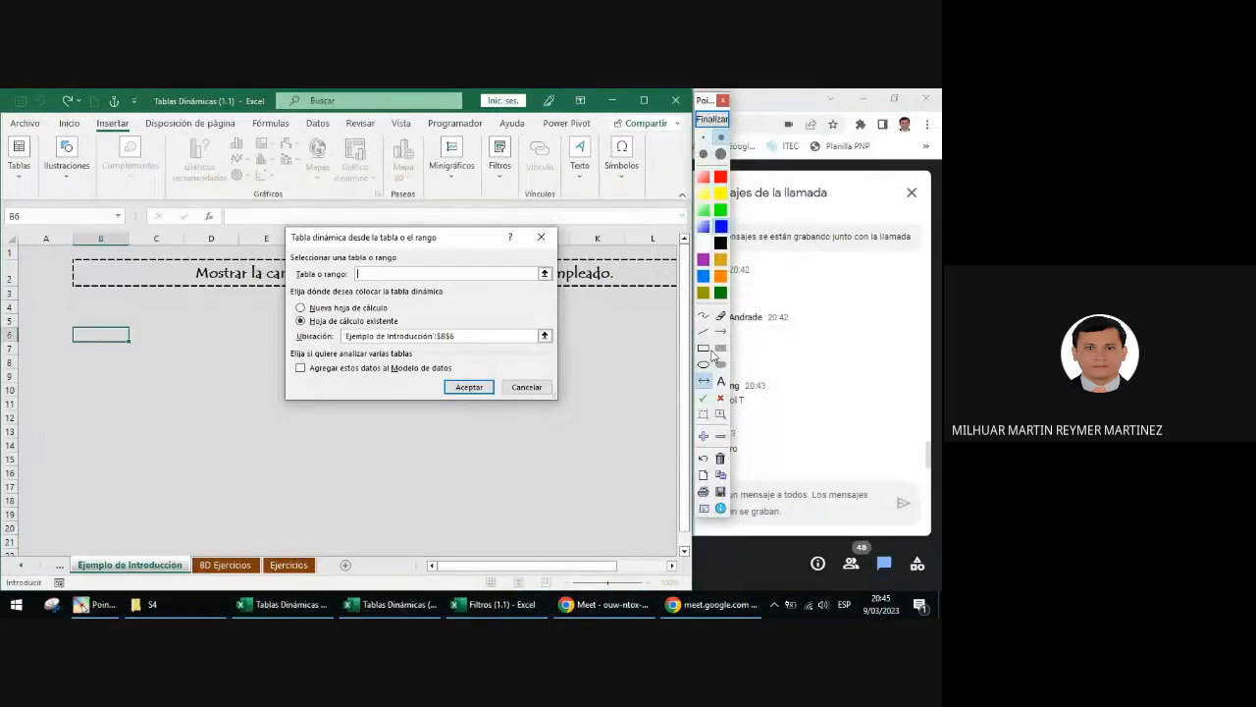
pyautogui.moveTo(290, 251)
pyautogui.mouseDown()
pyautogui.moveTo(367, 279)
pyautogui.moveTo(557, 284)
pyautogui.mouseUp()
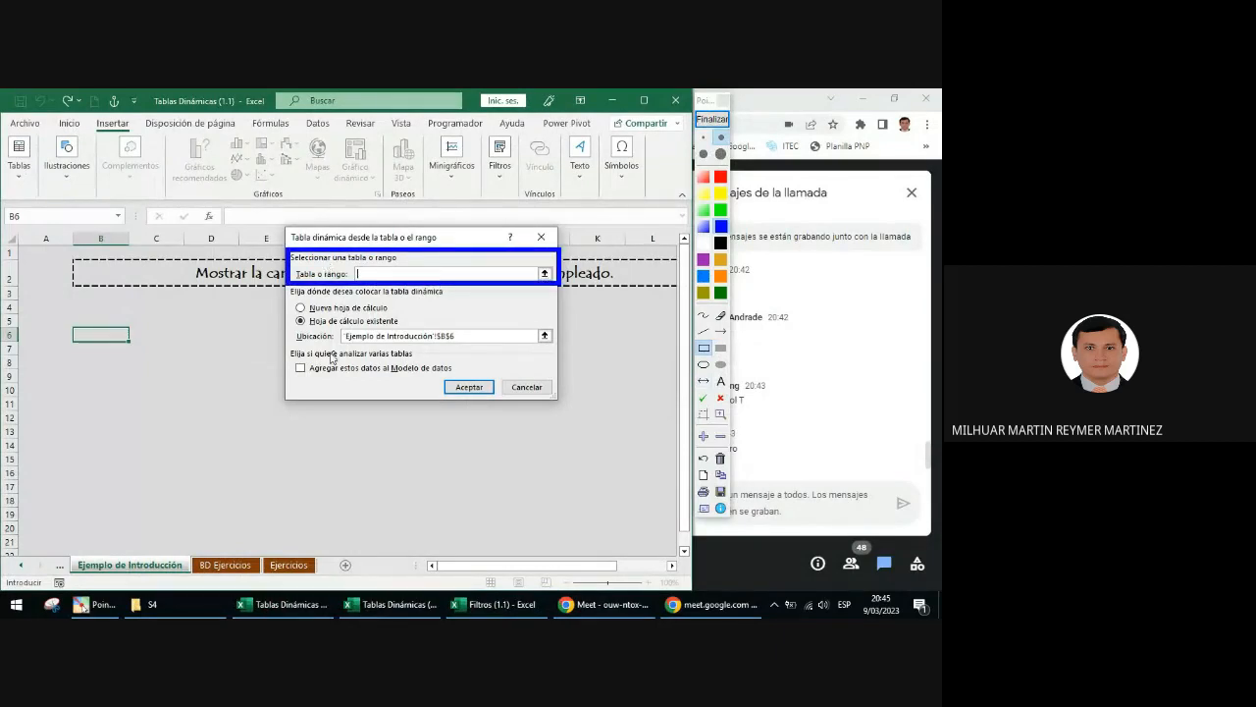
pyautogui.moveTo(295, 329); pyautogui.dragTo(556, 346)
pyautogui.click(702, 397)
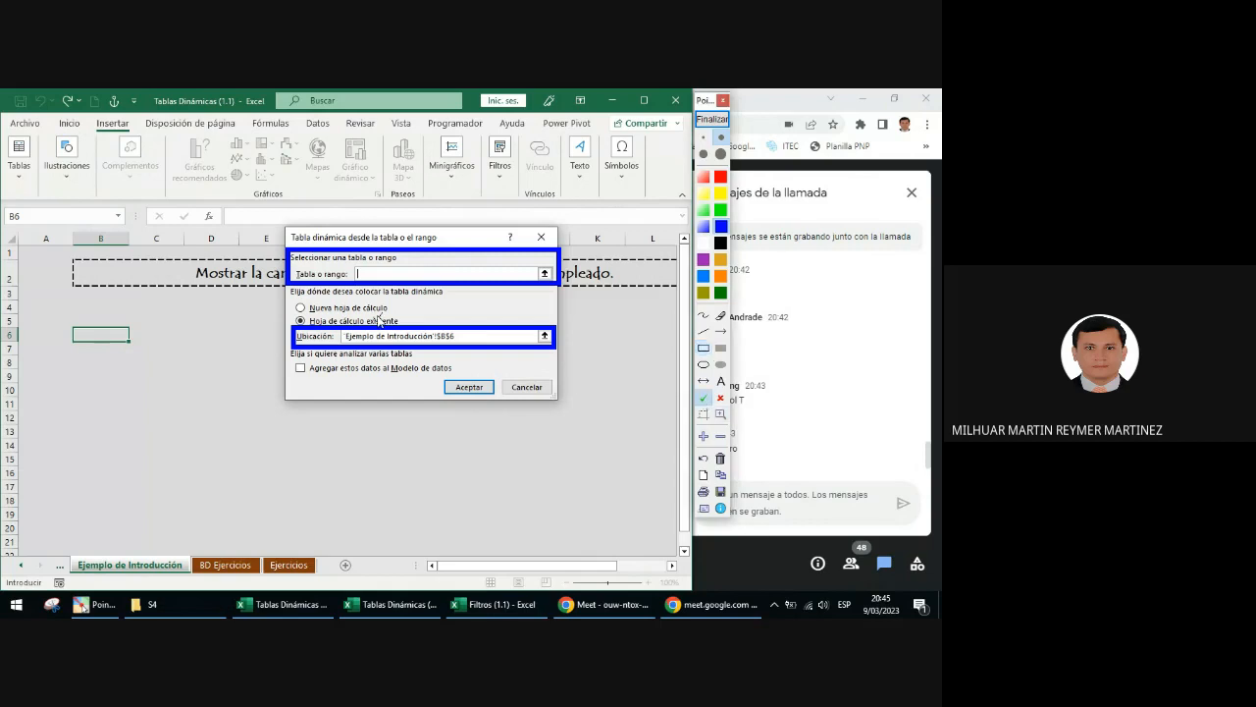
pyautogui.click(292, 319)
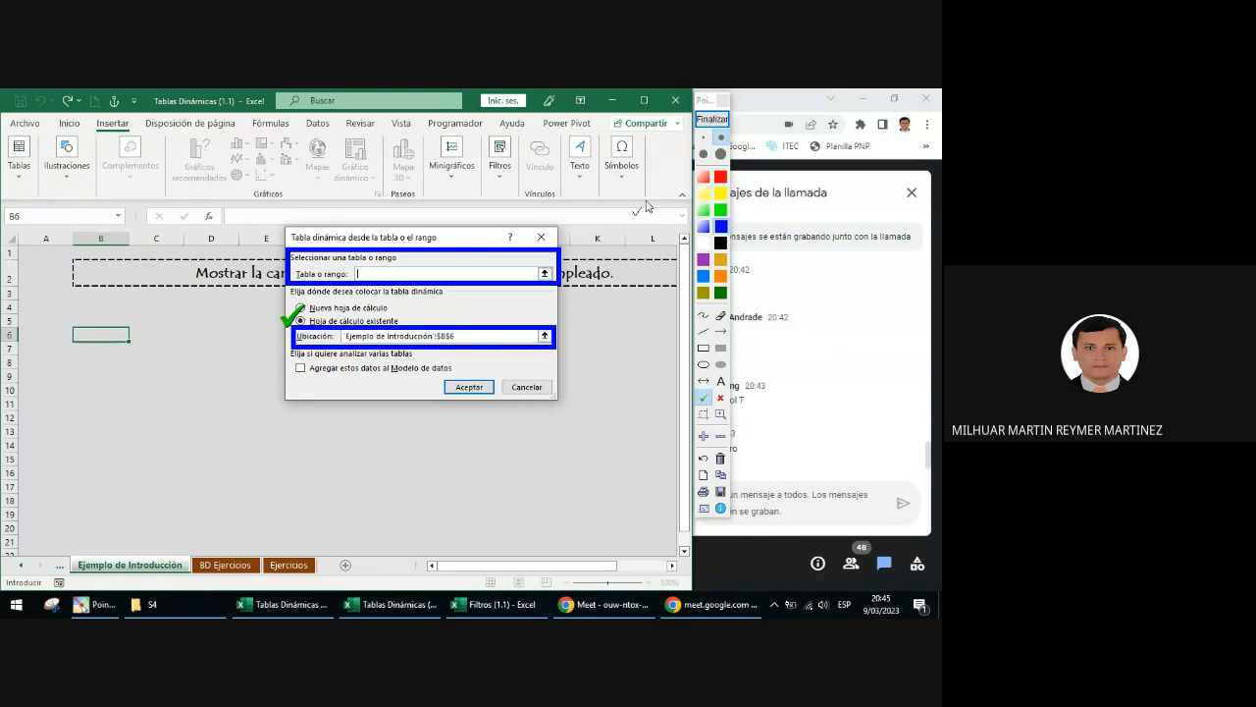
pyautogui.click(713, 119)
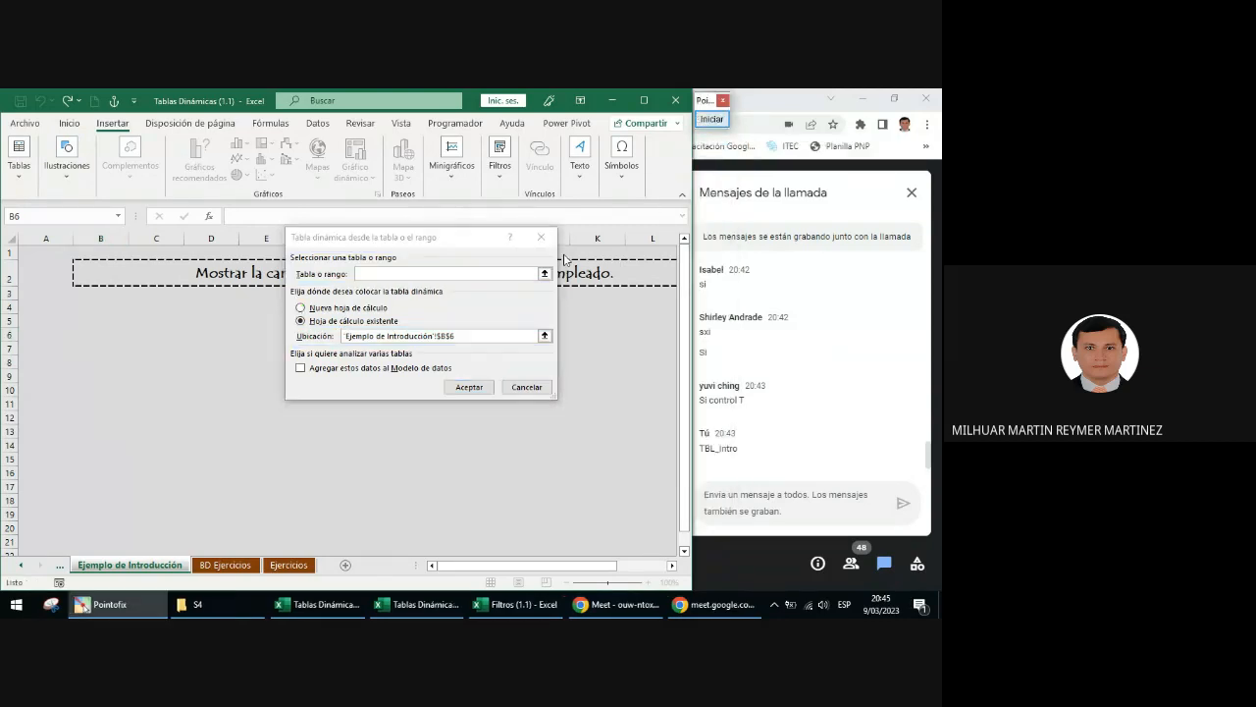
# - Set TBL_Intro as the data source and create the pivot table at cell B6
pyautogui.click(377, 272)
pyautogui.write('TBL_Intro')
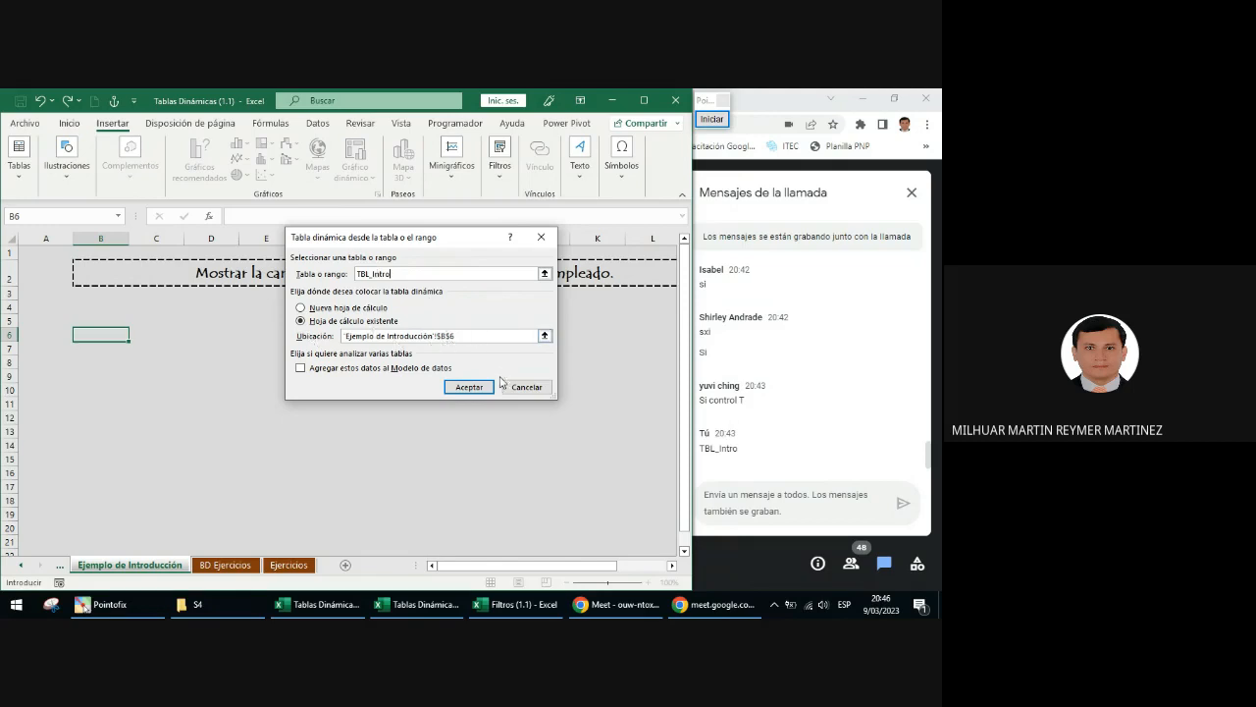
pyautogui.click(469, 387)
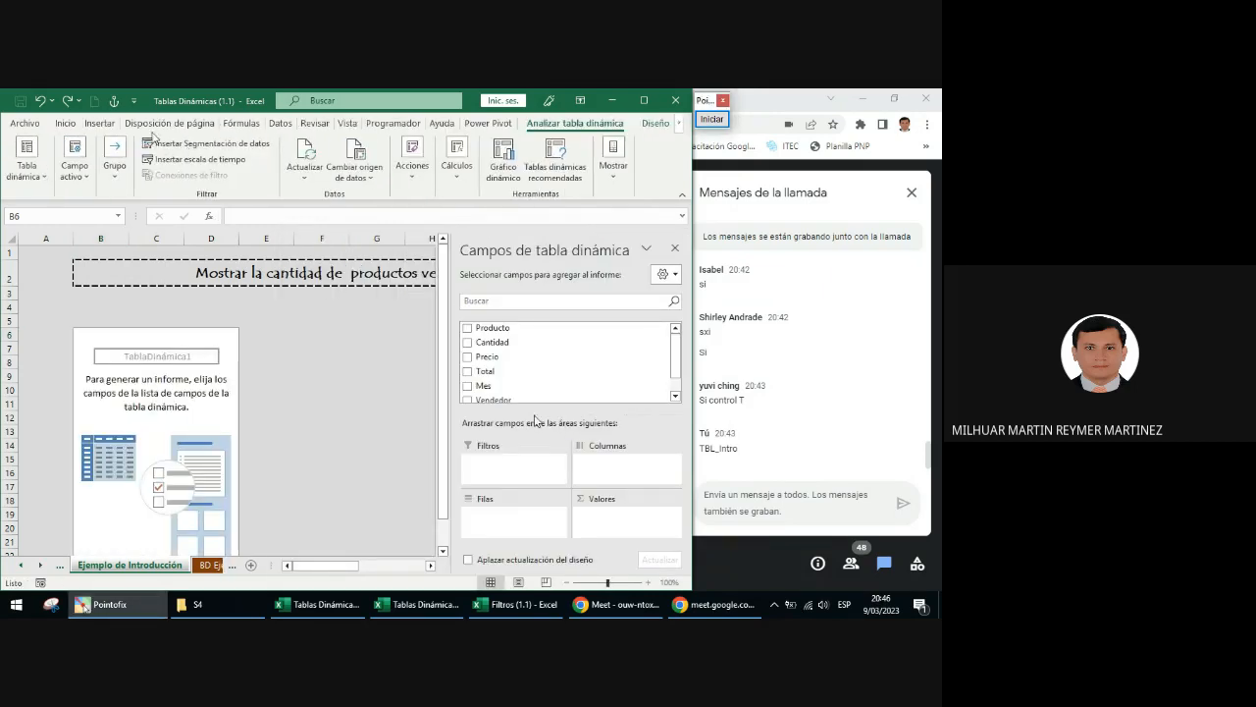
# - Start another pivot table from TBL_Intro at cell F6, pick cell B6 as its location instead, and cancel the dialog
pyautogui.click(312, 336)
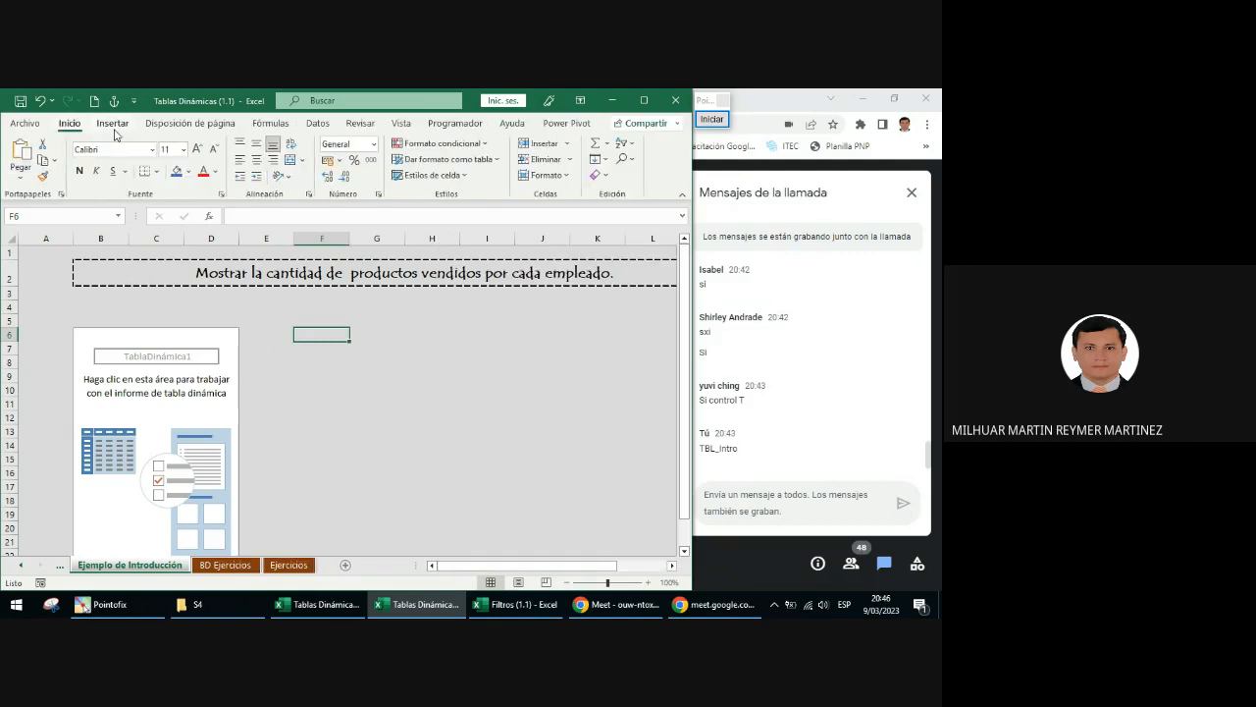
pyautogui.click(111, 123)
pyautogui.click(19, 173)
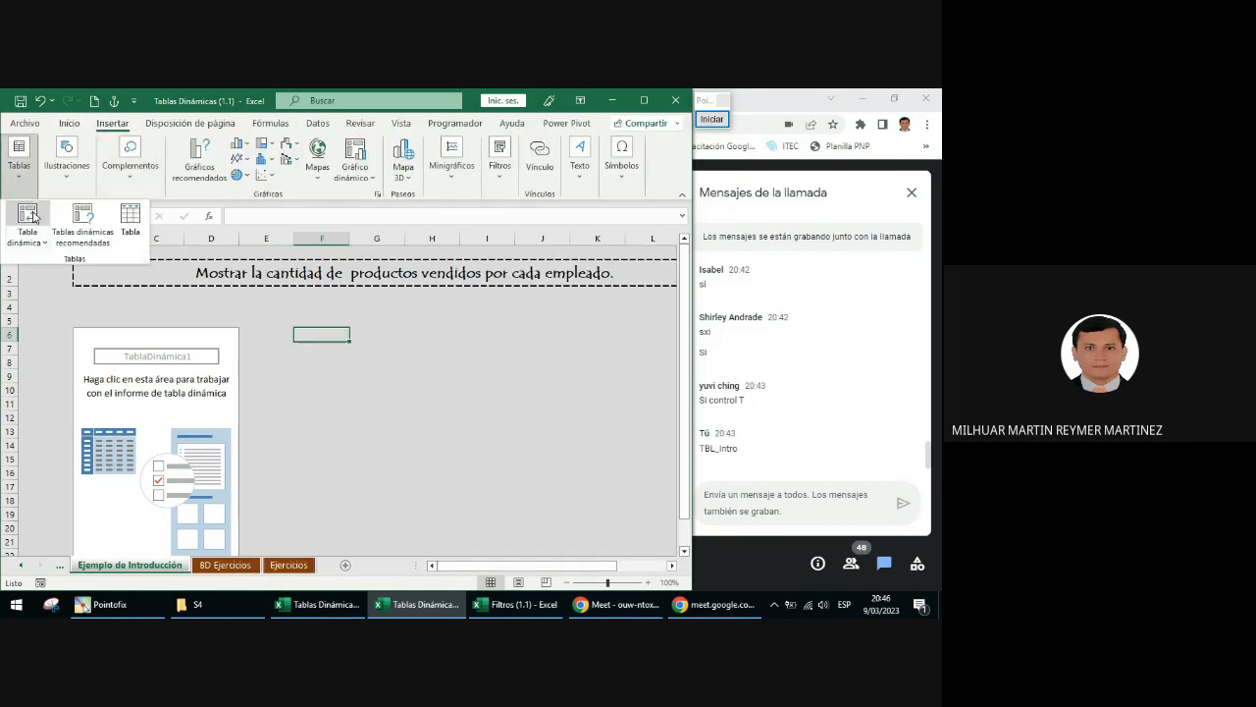
pyautogui.click(29, 214)
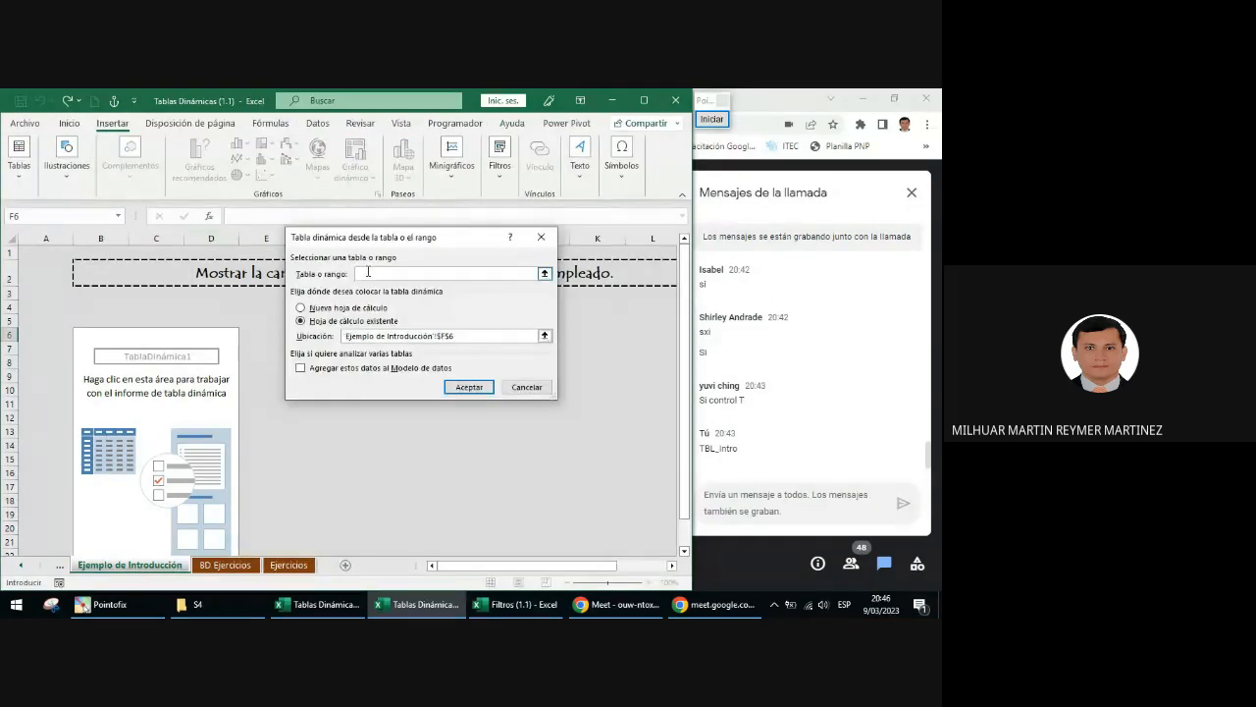
pyautogui.write('TBL_Intro')
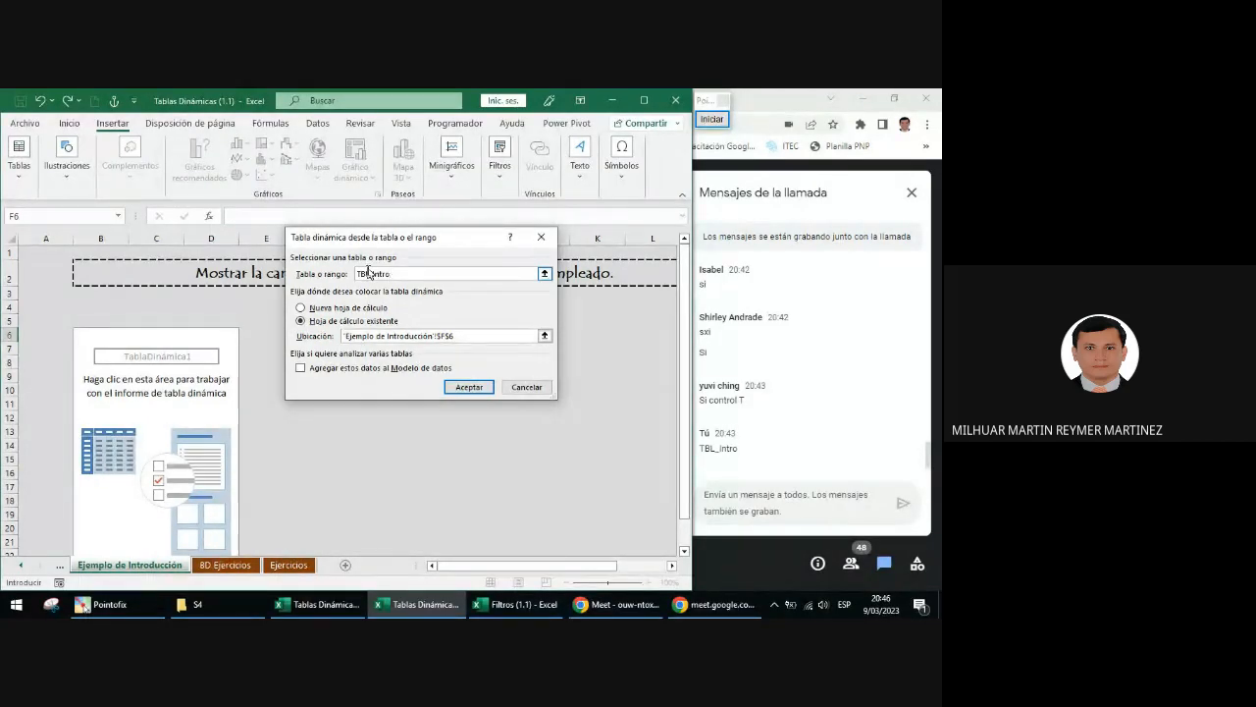
pyautogui.click(545, 335)
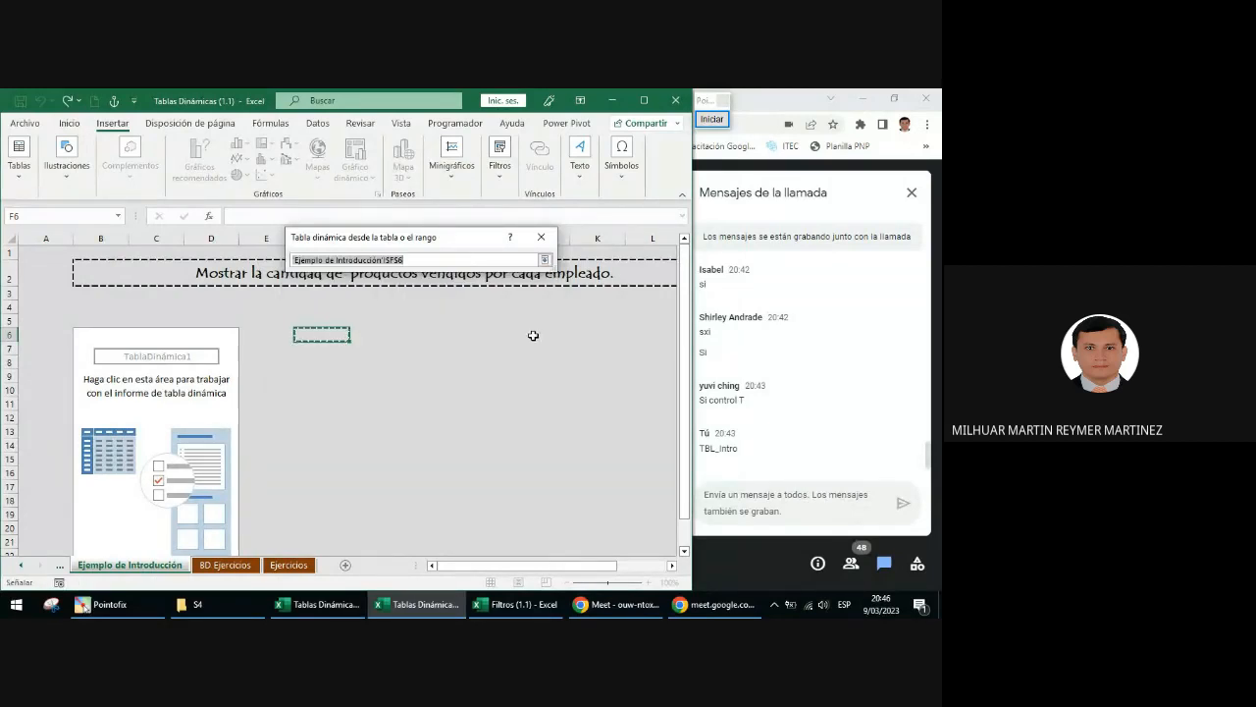
pyautogui.click(98, 340)
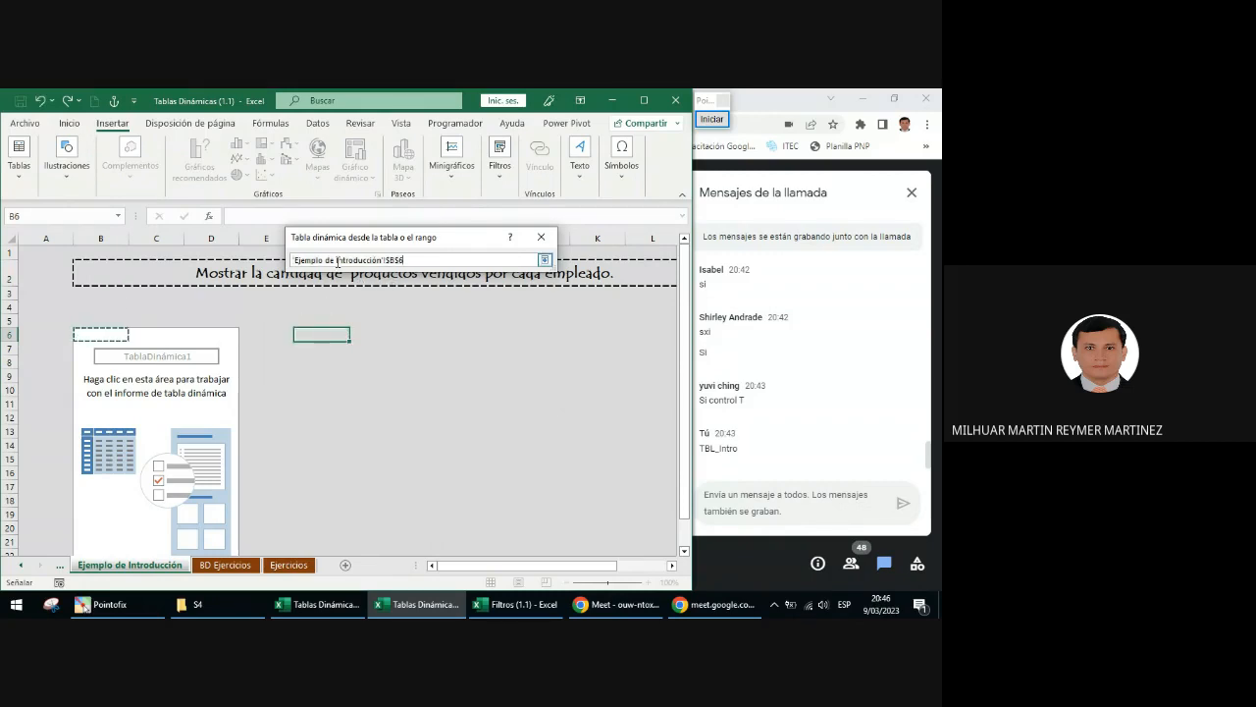
pyautogui.click(545, 261)
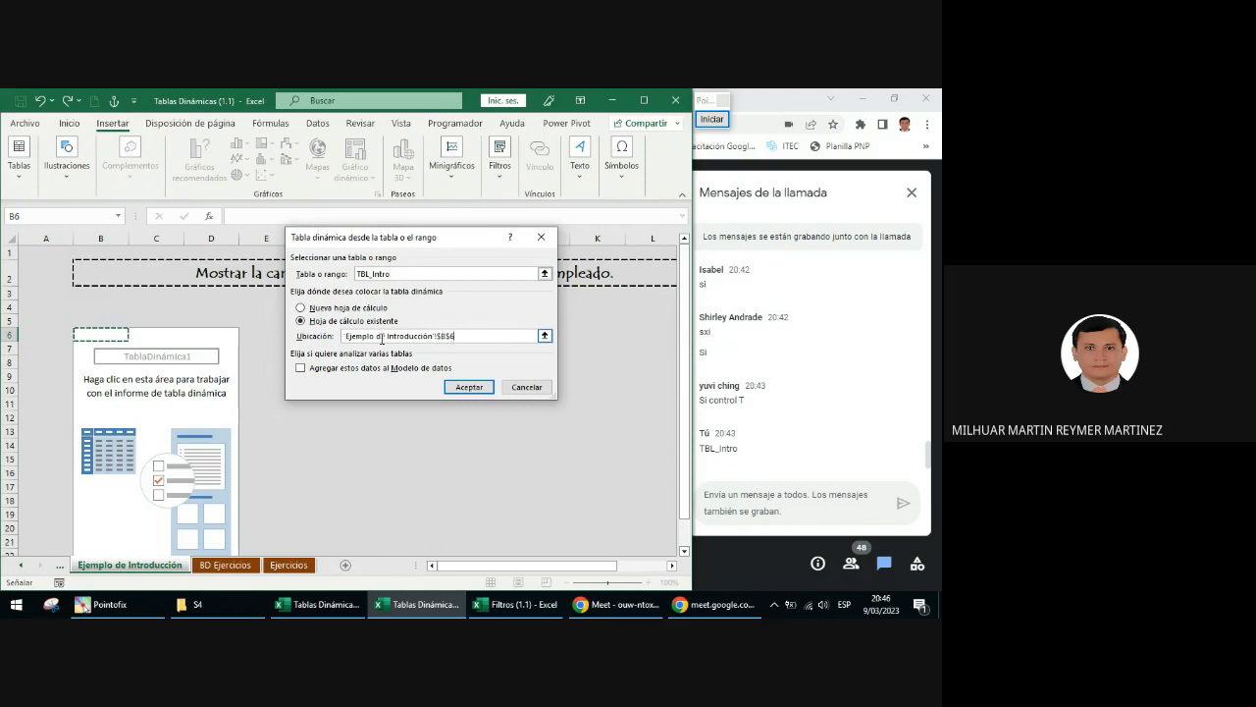
pyautogui.click(541, 236)
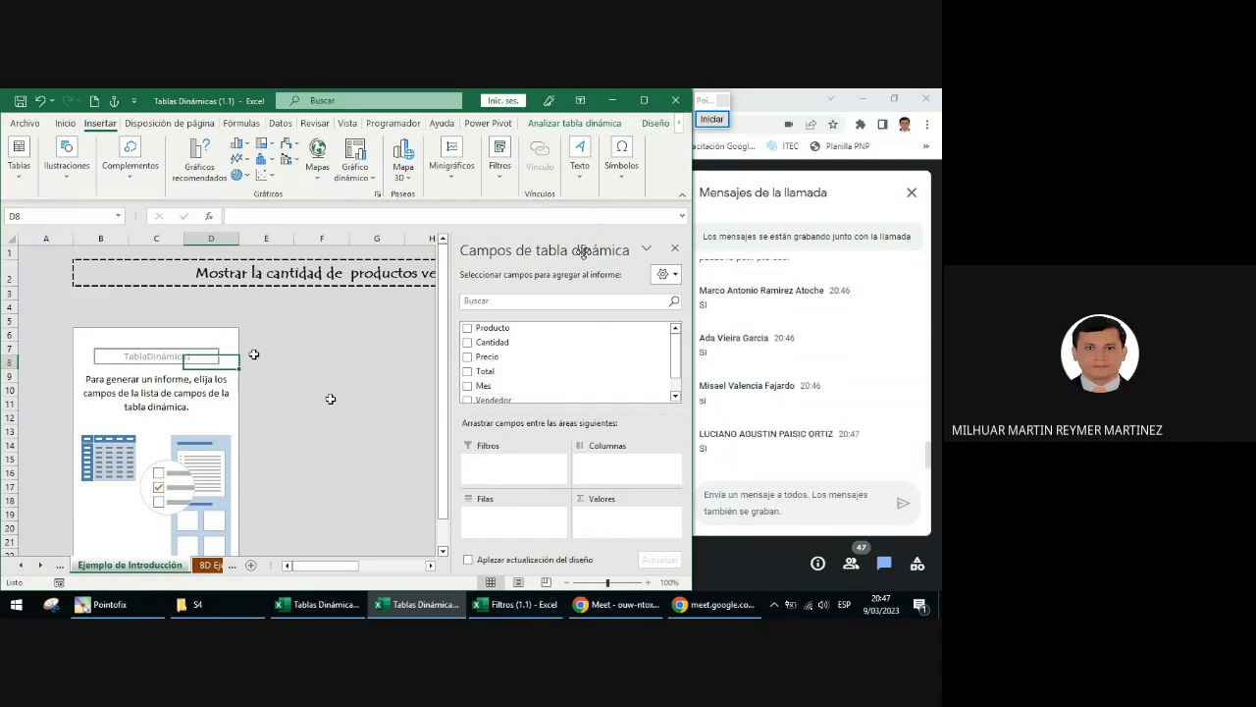
# - Try to insert a pivot table at cell F6 with TBL_INtro entered as its data source
pyautogui.click(314, 333)
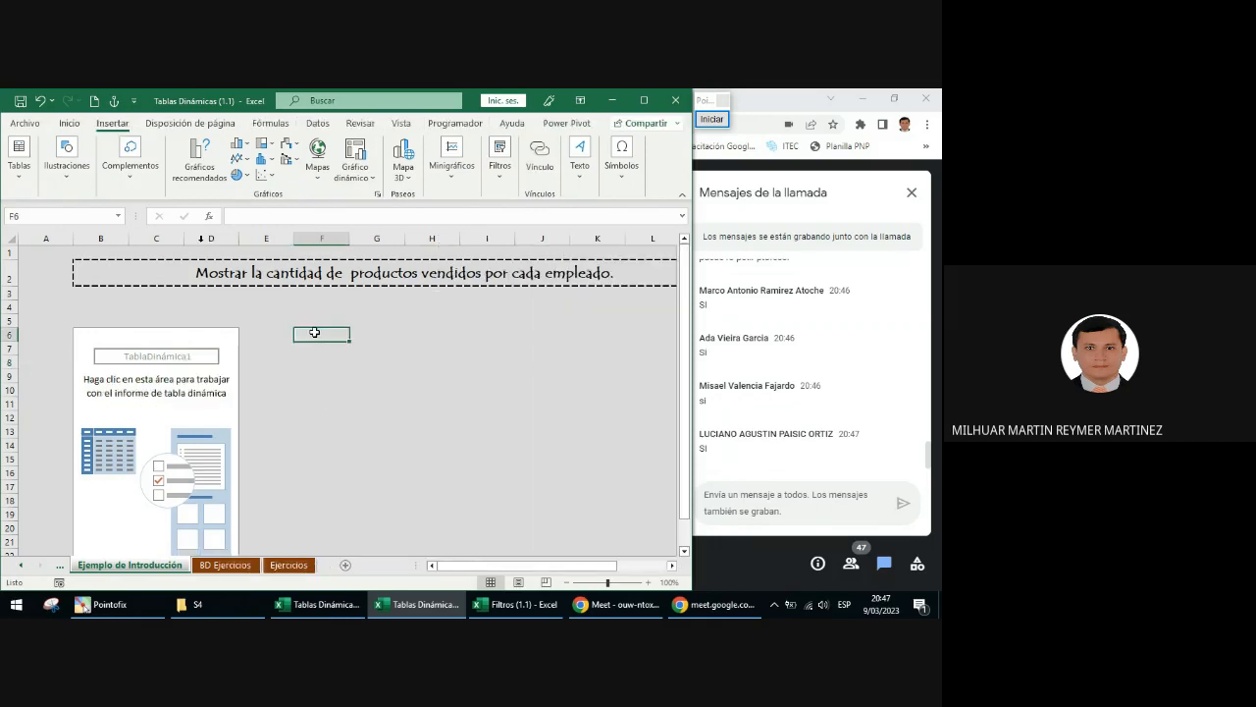
pyautogui.click(22, 155)
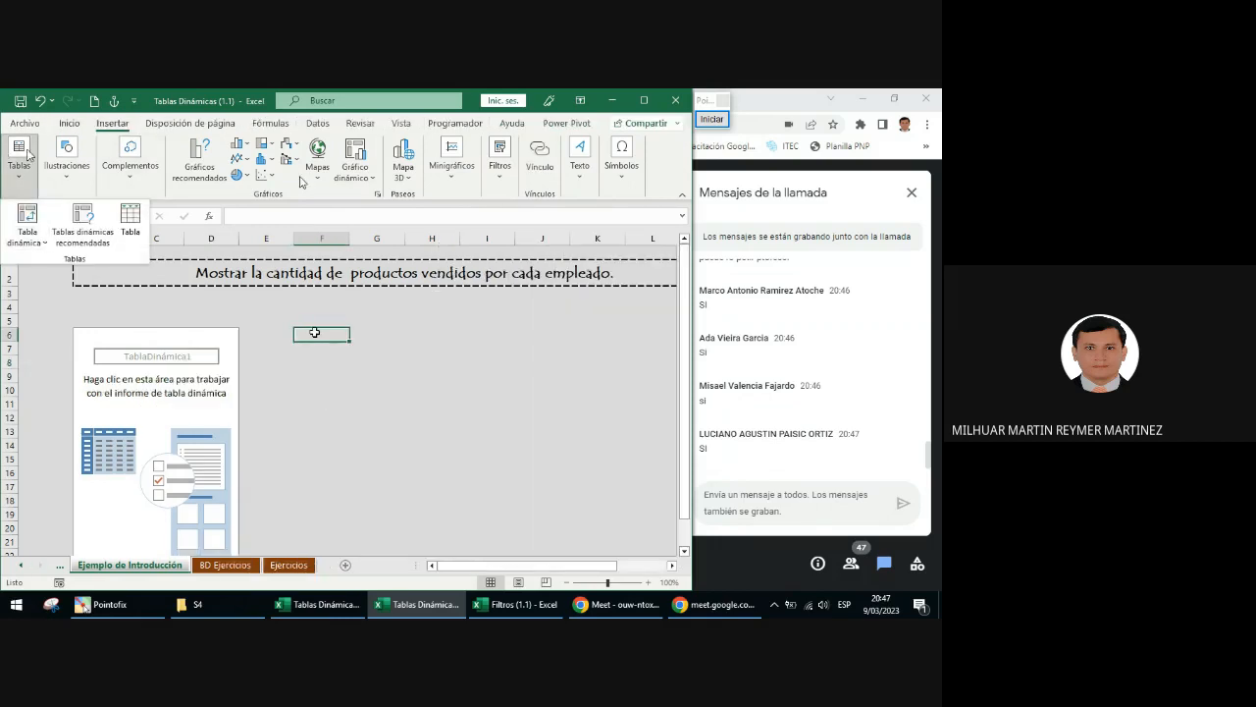
pyautogui.click(26, 216)
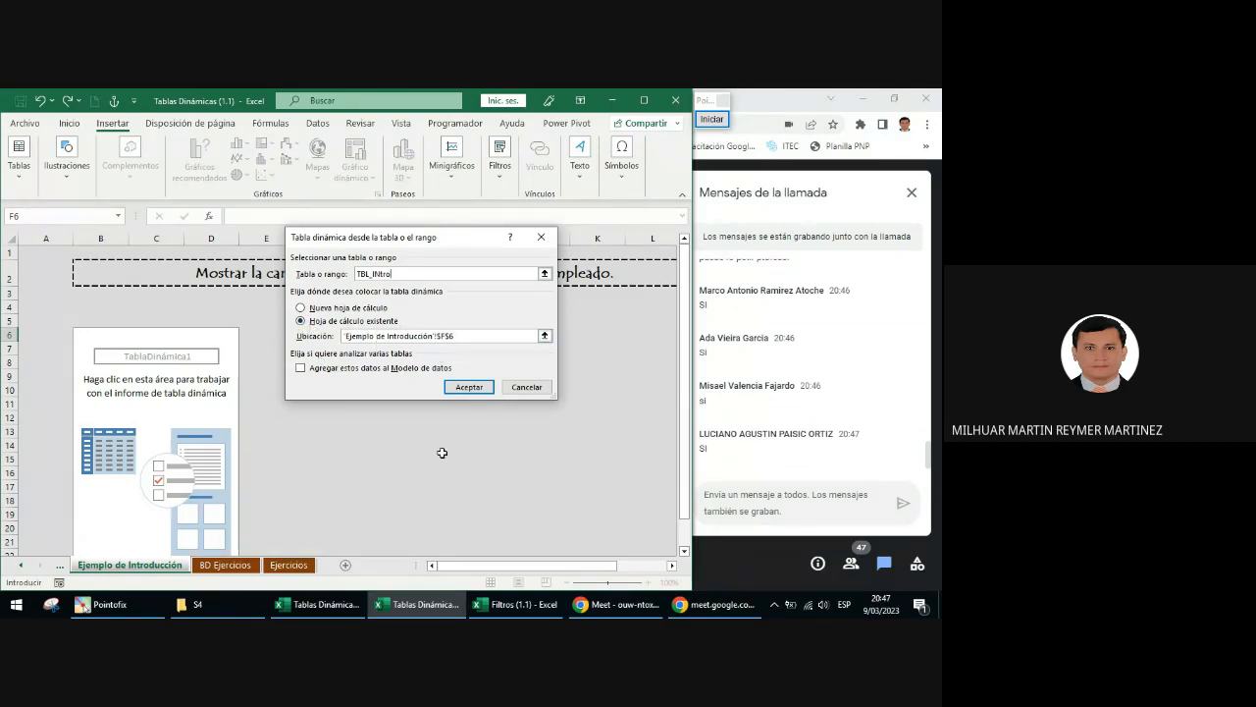
pyautogui.click(479, 388)
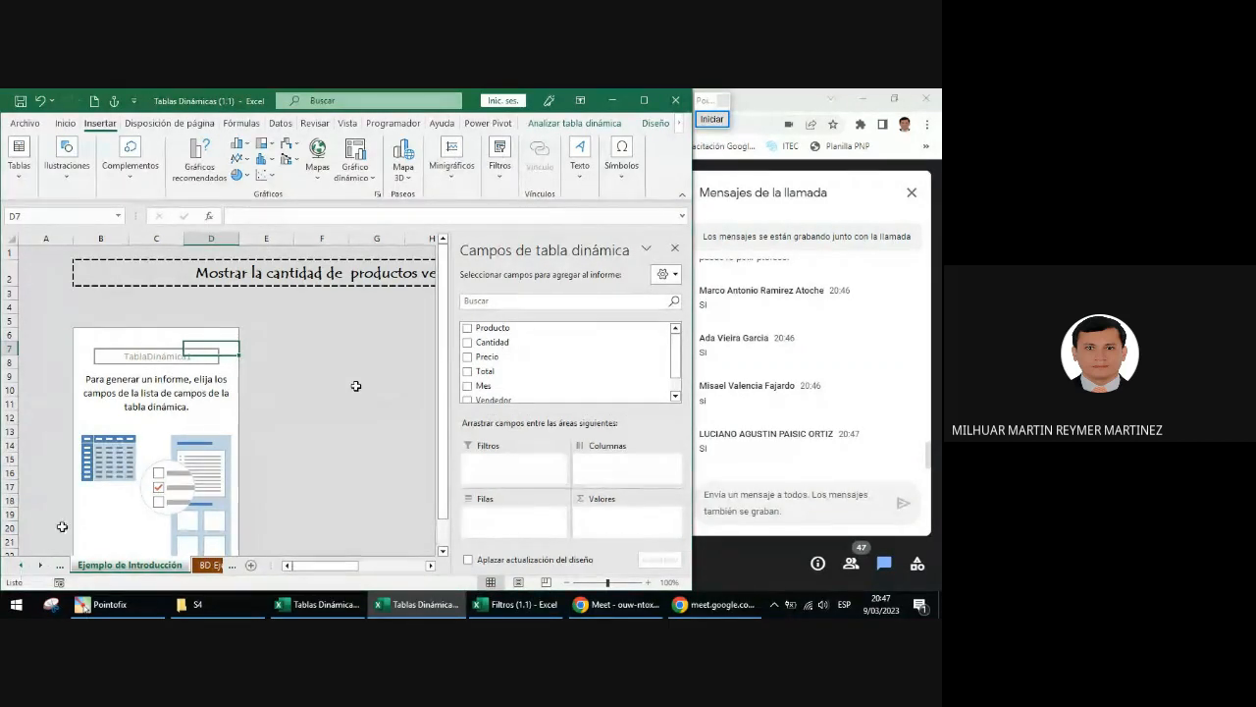
# - Open the Teoría IV sheet and read the two criteria illustrated for the Crear tabla dinámica window
pyautogui.click(21, 567)
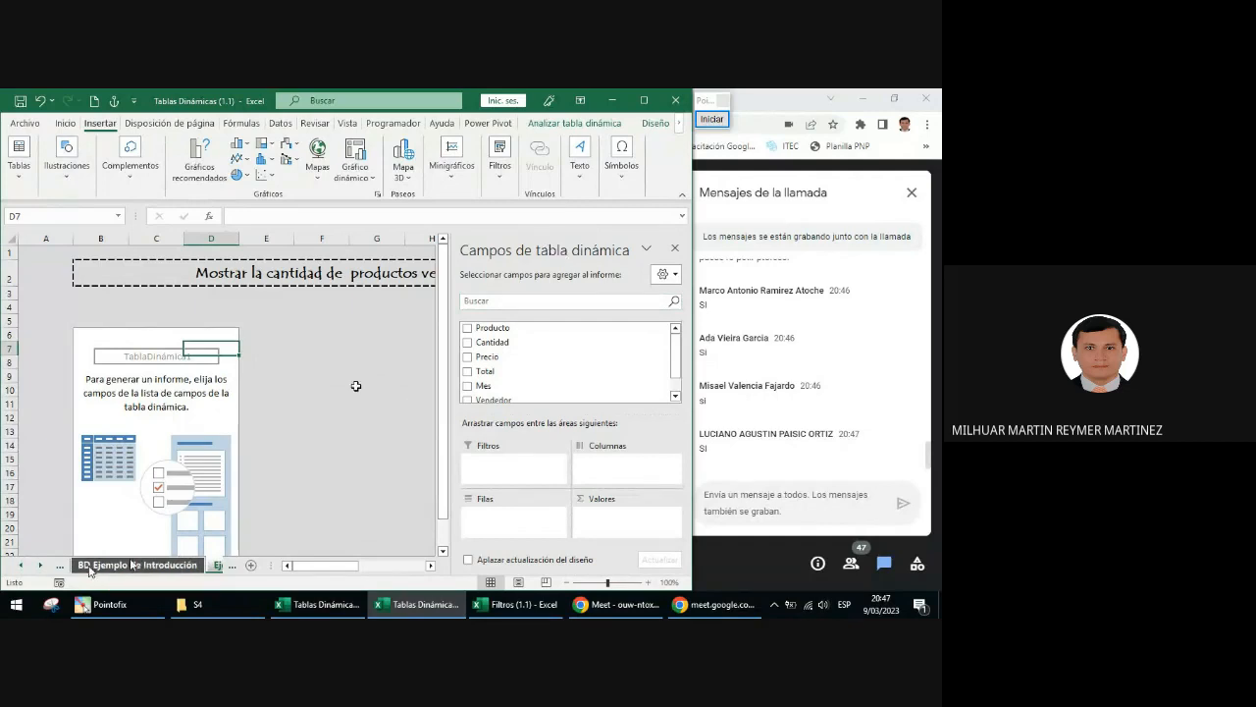
pyautogui.click(18, 566)
pyautogui.click(19, 566)
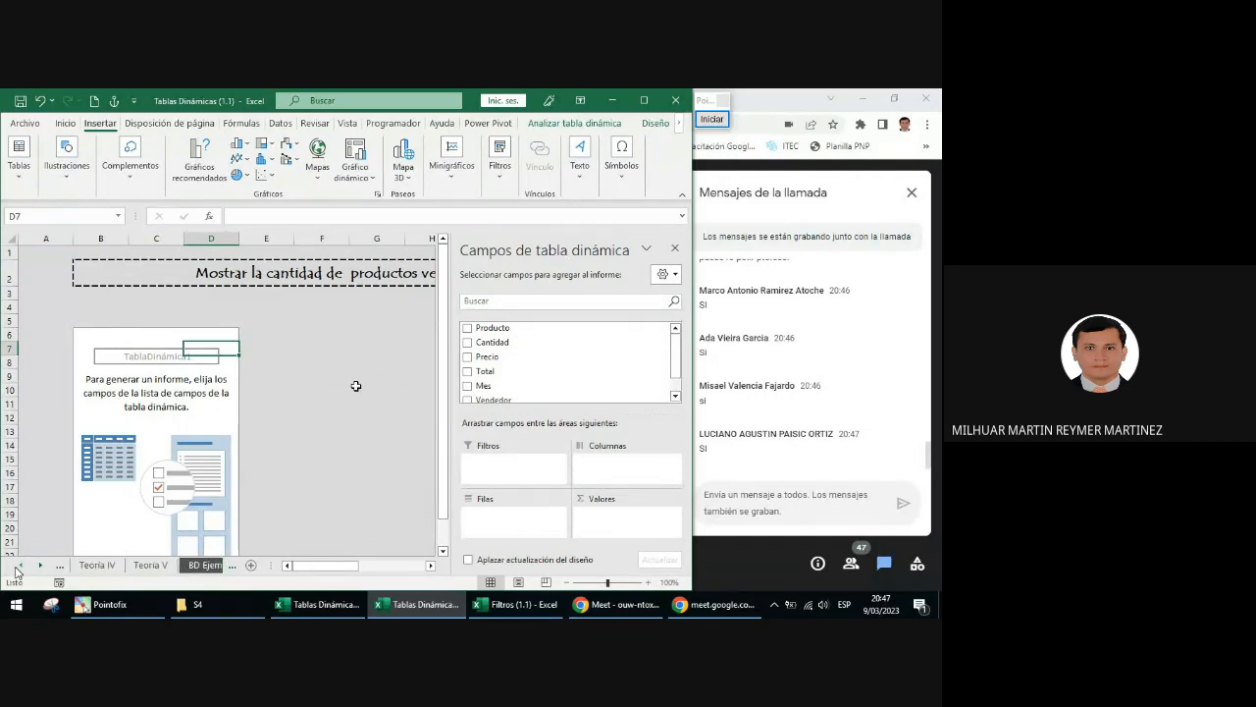
pyautogui.click(96, 565)
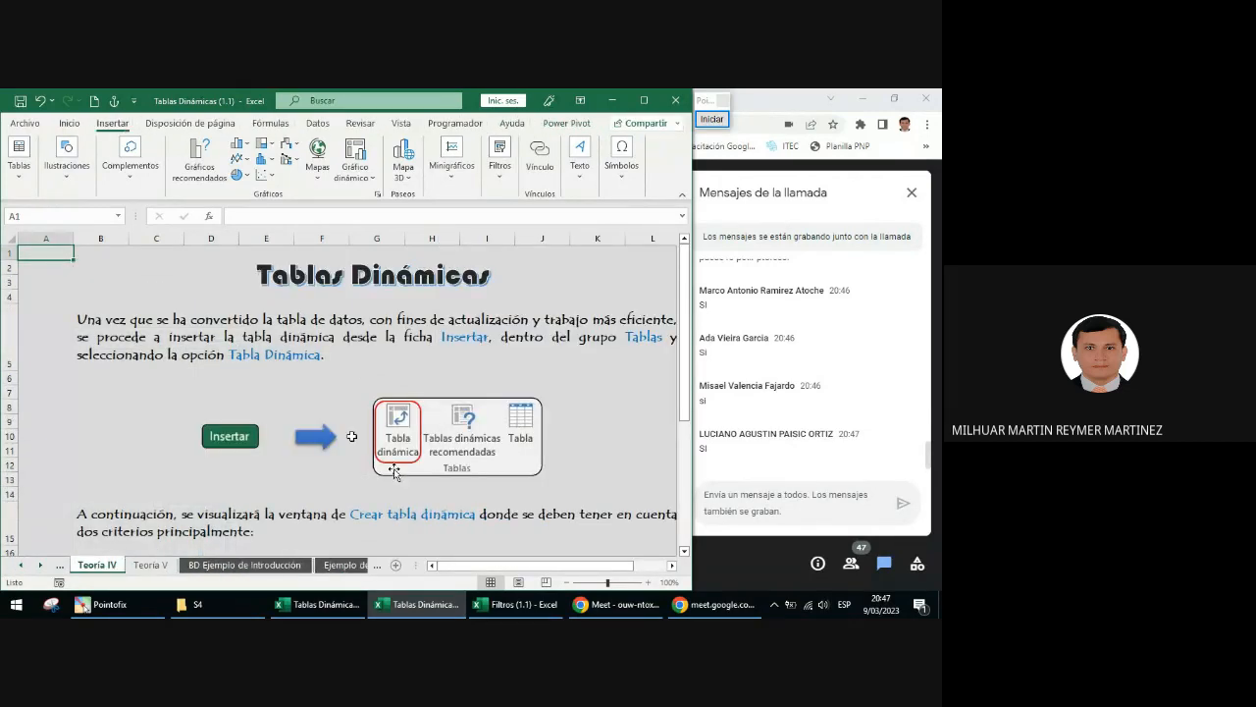
pyautogui.scroll(-1, 394, 471)
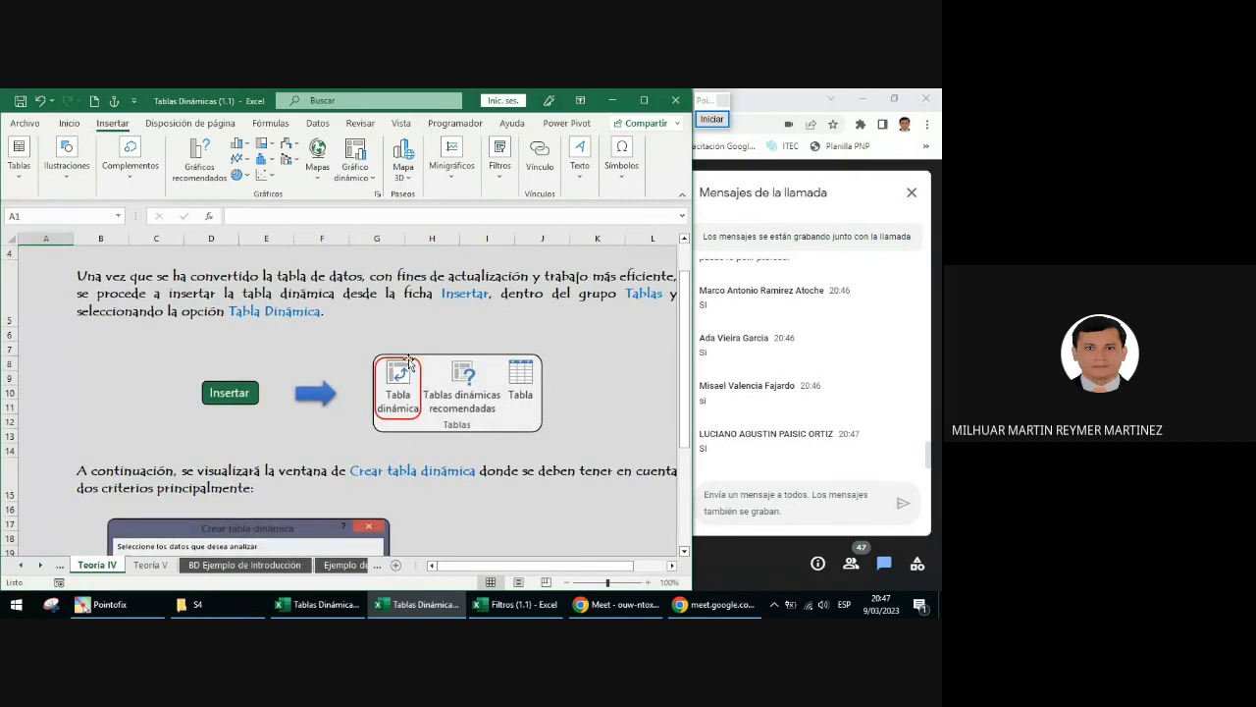
pyautogui.scroll(-1, 358, 451)
pyautogui.scroll(-4, 361, 449)
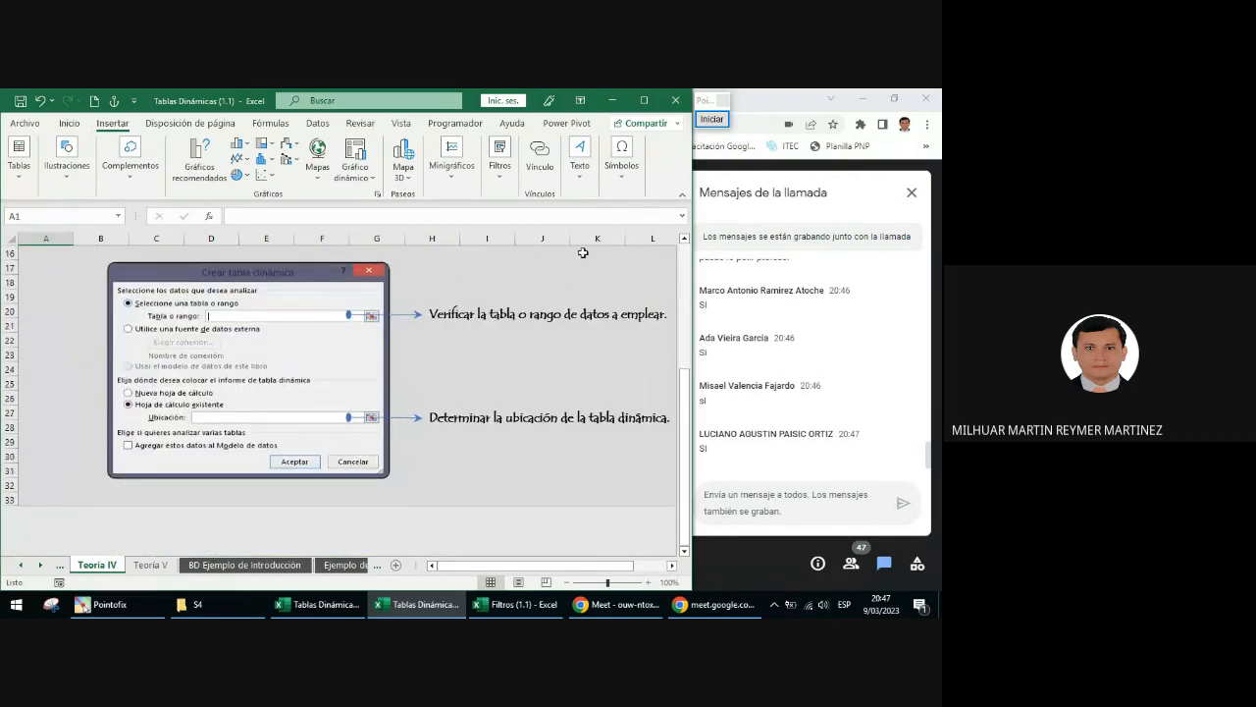
# - Outline the external data source options in the illustrated dialog with a blue annotation rectangle, and end the annotation
pyautogui.click(713, 120)
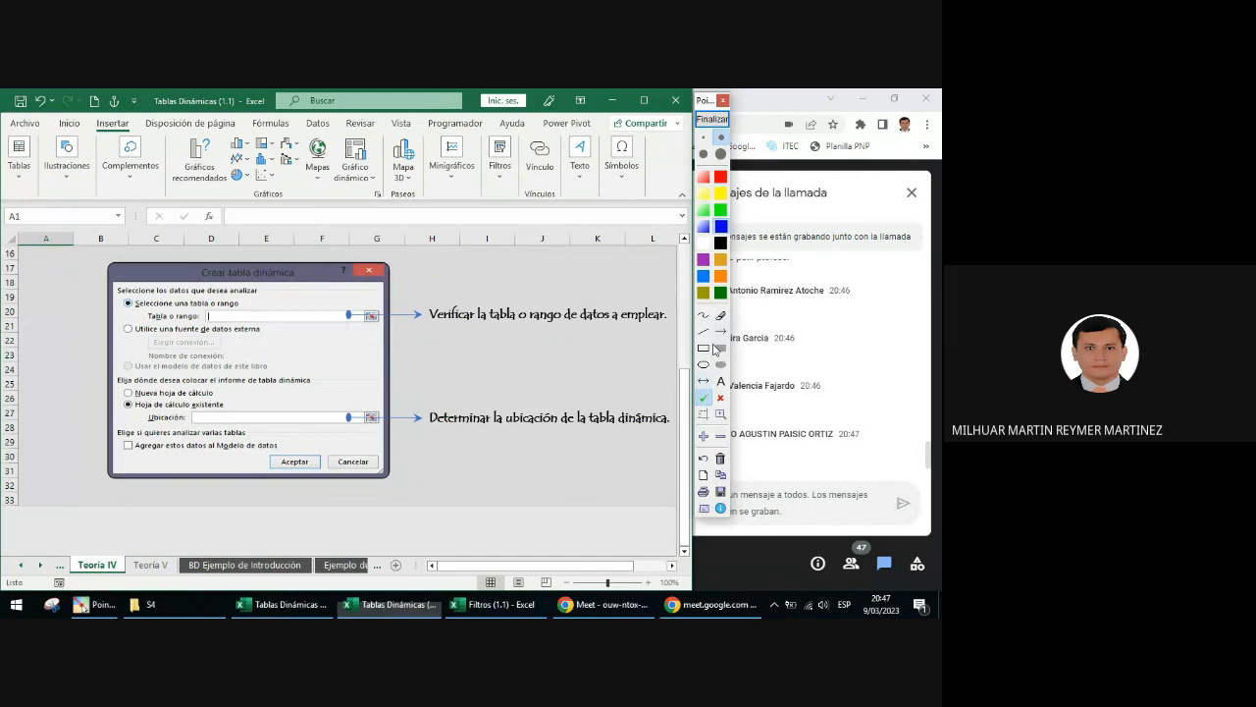
pyautogui.click(702, 379)
pyautogui.click(704, 348)
pyautogui.moveTo(122, 320)
pyautogui.mouseDown()
pyautogui.moveTo(135, 342)
pyautogui.moveTo(283, 386)
pyautogui.mouseUp()
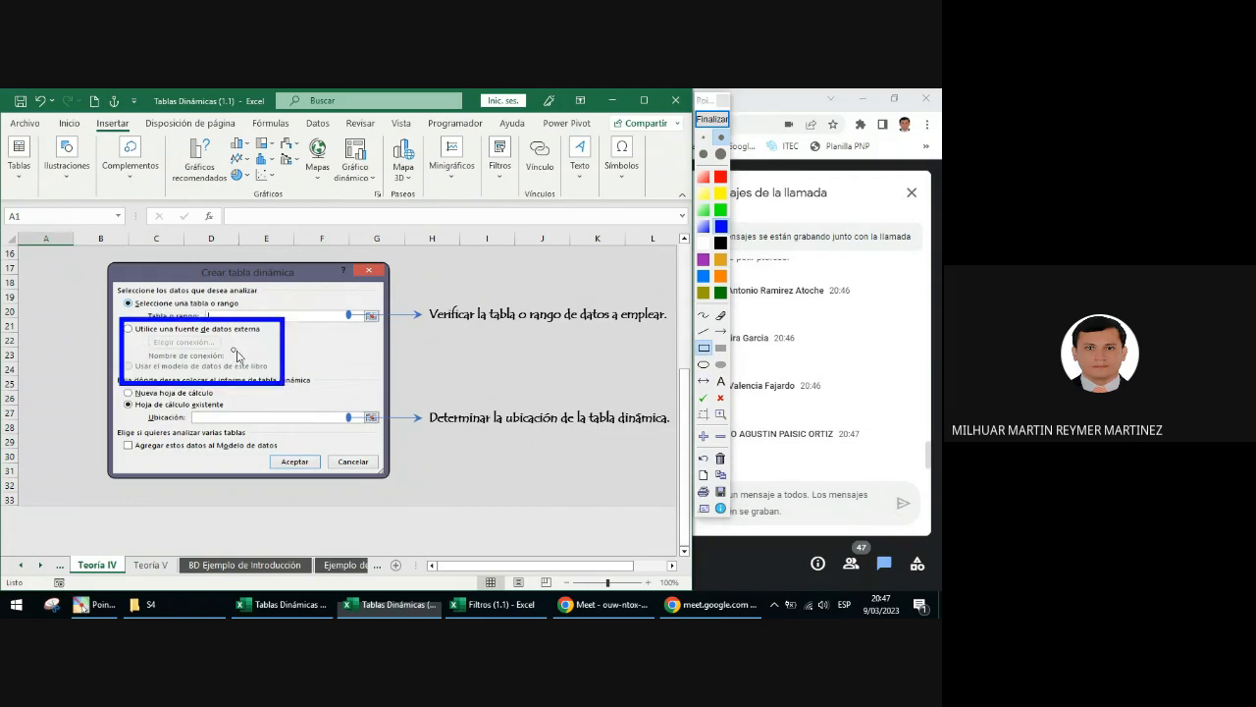
pyautogui.click(713, 120)
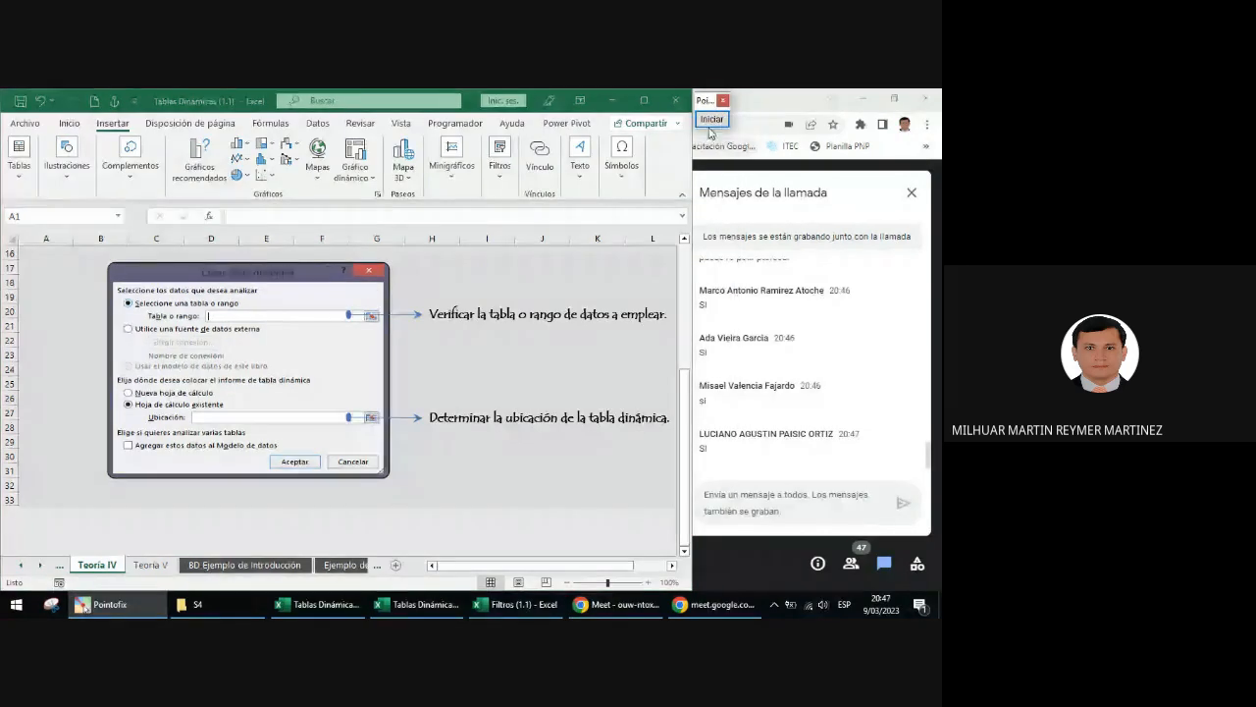
# - Annotate the illustrated dialog's table-or-range option and report location section with green check marks, and end the annotation
pyautogui.click(711, 119)
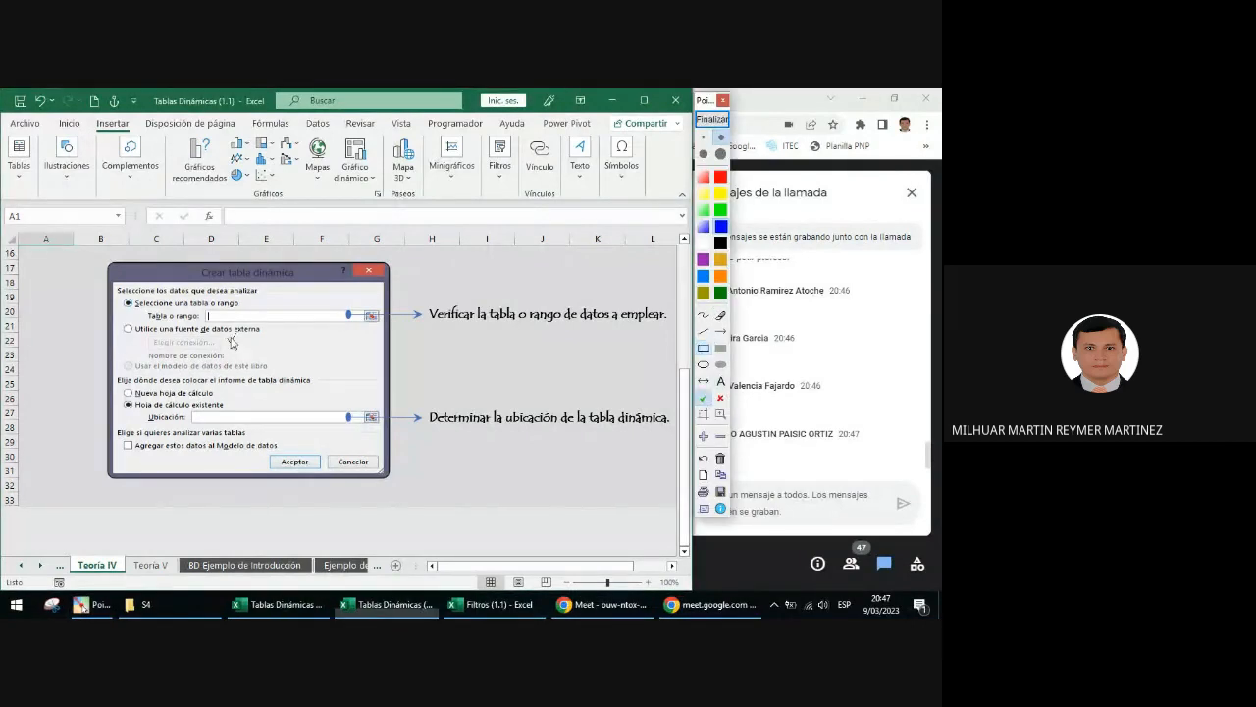
pyautogui.click(187, 308)
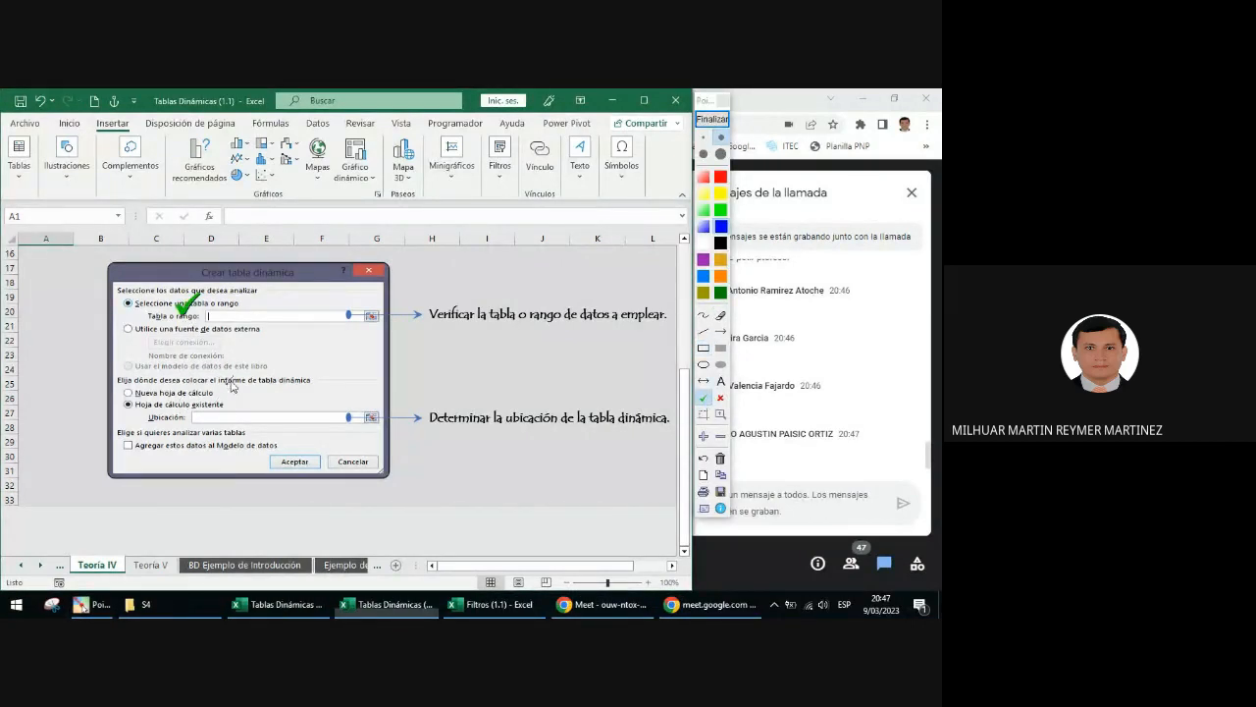
pyautogui.click(230, 381)
pyautogui.click(712, 119)
# - Open the Teoría V sheet and examine the illustrated pivot table area and the field panel with its four areas
pyautogui.scroll(-3, 457, 368)
pyautogui.scroll(2, 456, 368)
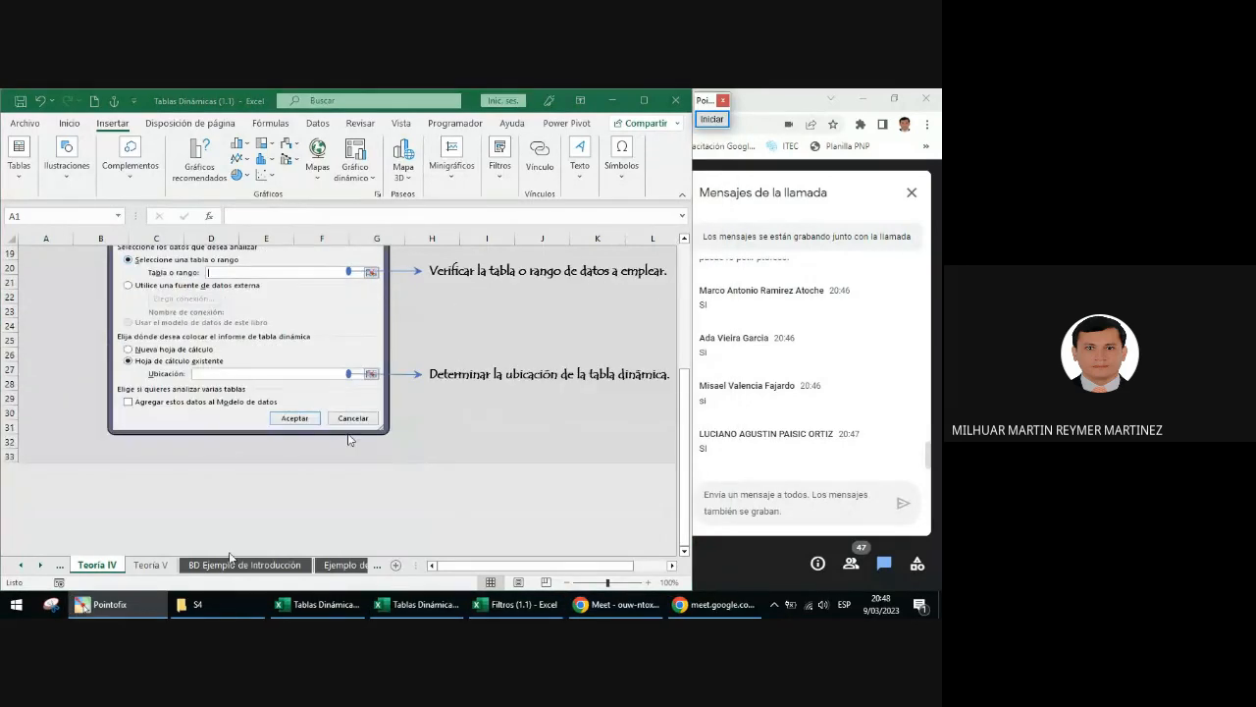
pyautogui.click(157, 567)
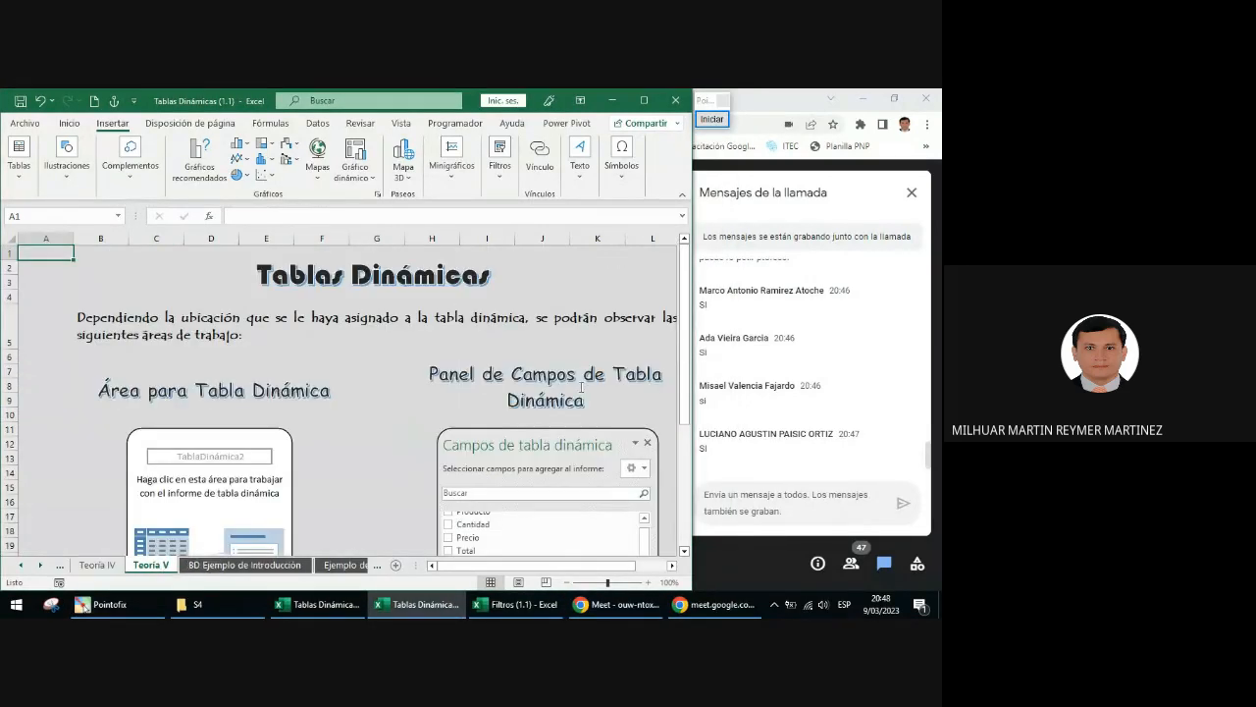
pyautogui.scroll(-2, 579, 384)
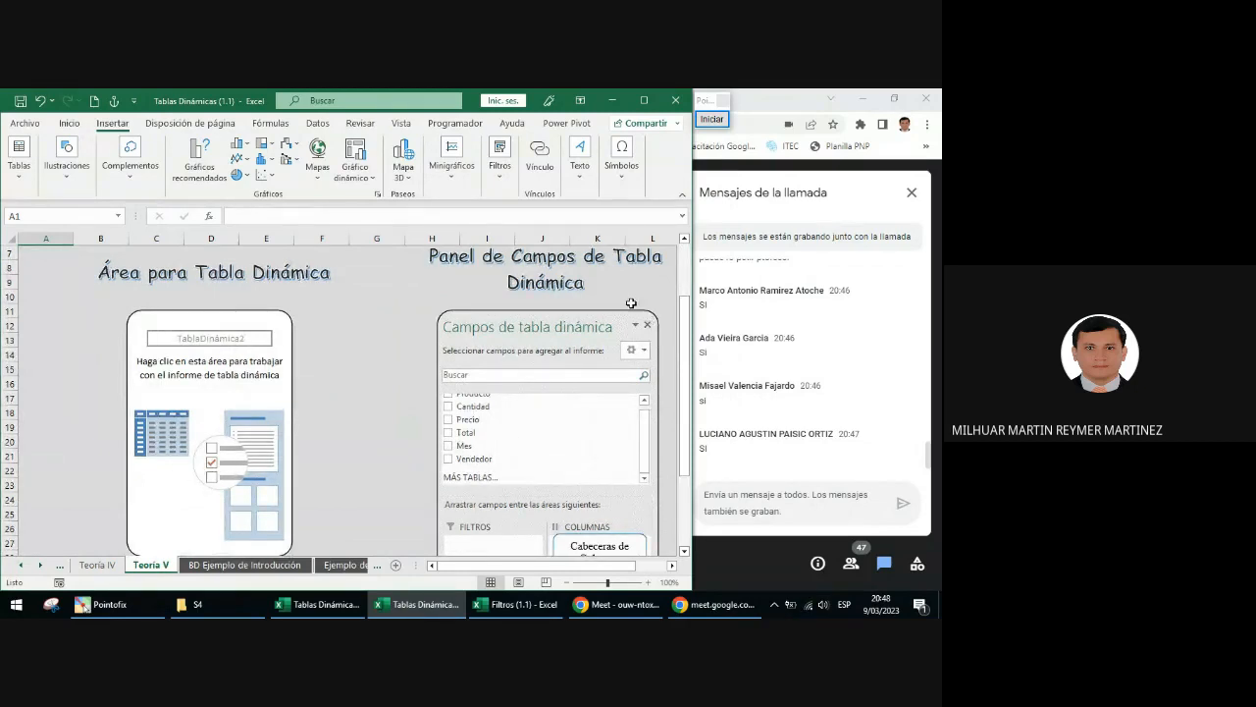
pyautogui.scroll(-2, 592, 327)
pyautogui.scroll(1, 589, 330)
pyautogui.scroll(-2, 589, 330)
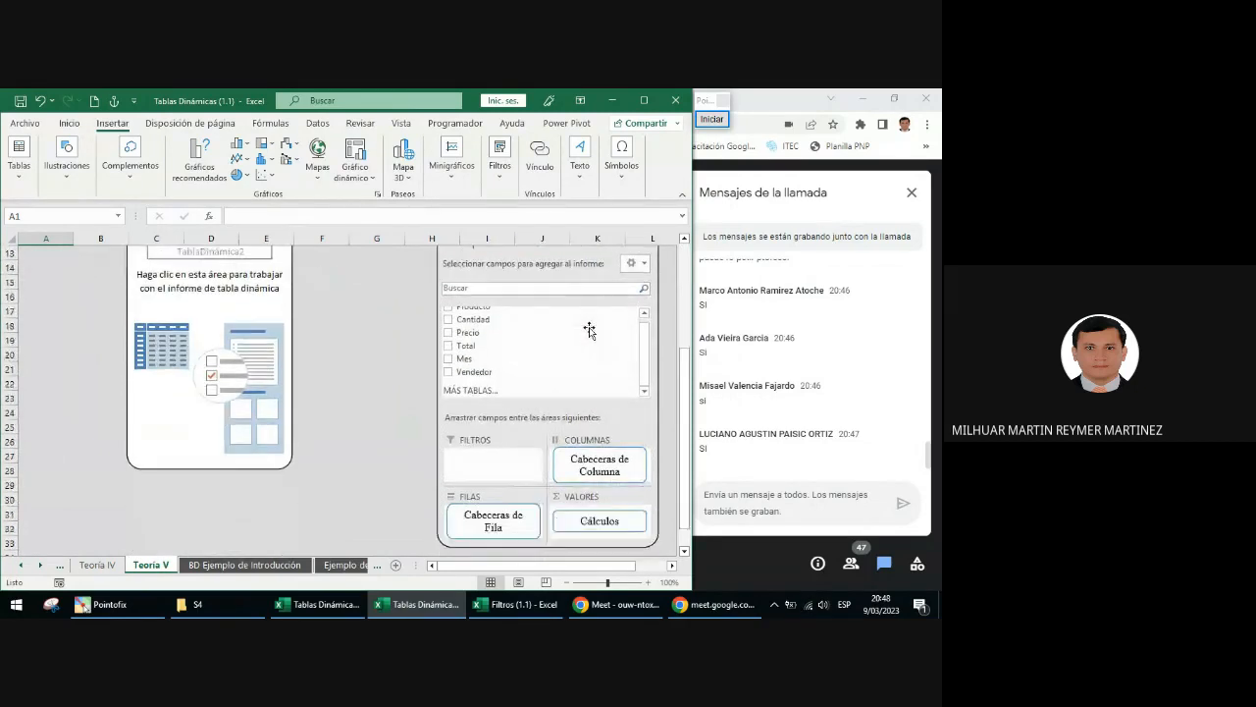
pyautogui.scroll(1, 589, 319)
# - Annotate the illustrated panel with a circle around the fields, an arrow towards Columnas and a red cross on Filtros, and end the annotation
pyautogui.click(712, 118)
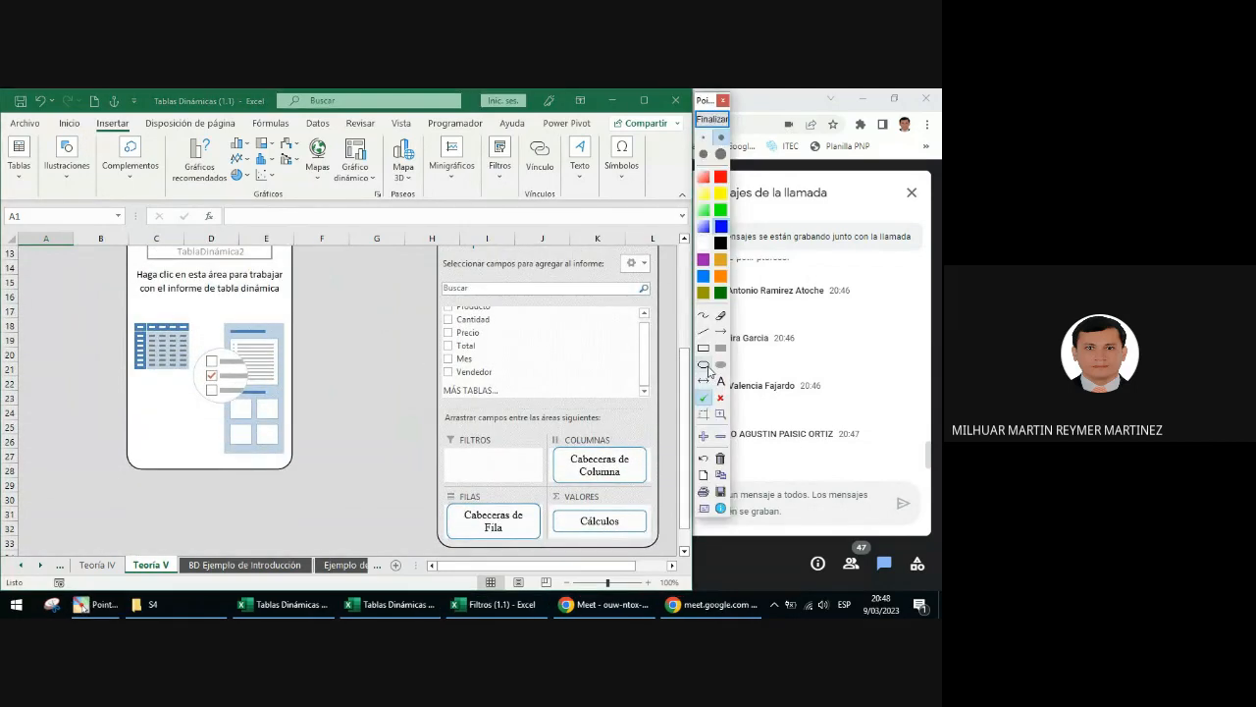
pyautogui.click(703, 364)
pyautogui.moveTo(409, 294); pyautogui.dragTo(521, 390)
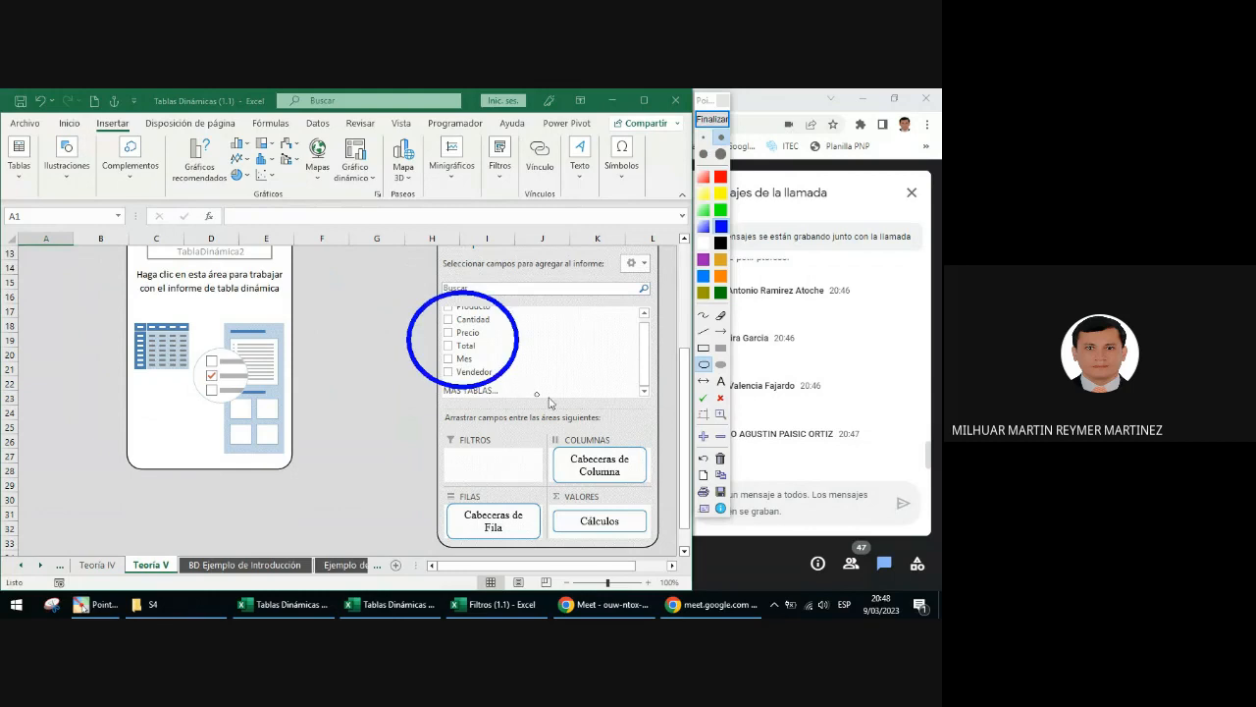
pyautogui.click(721, 332)
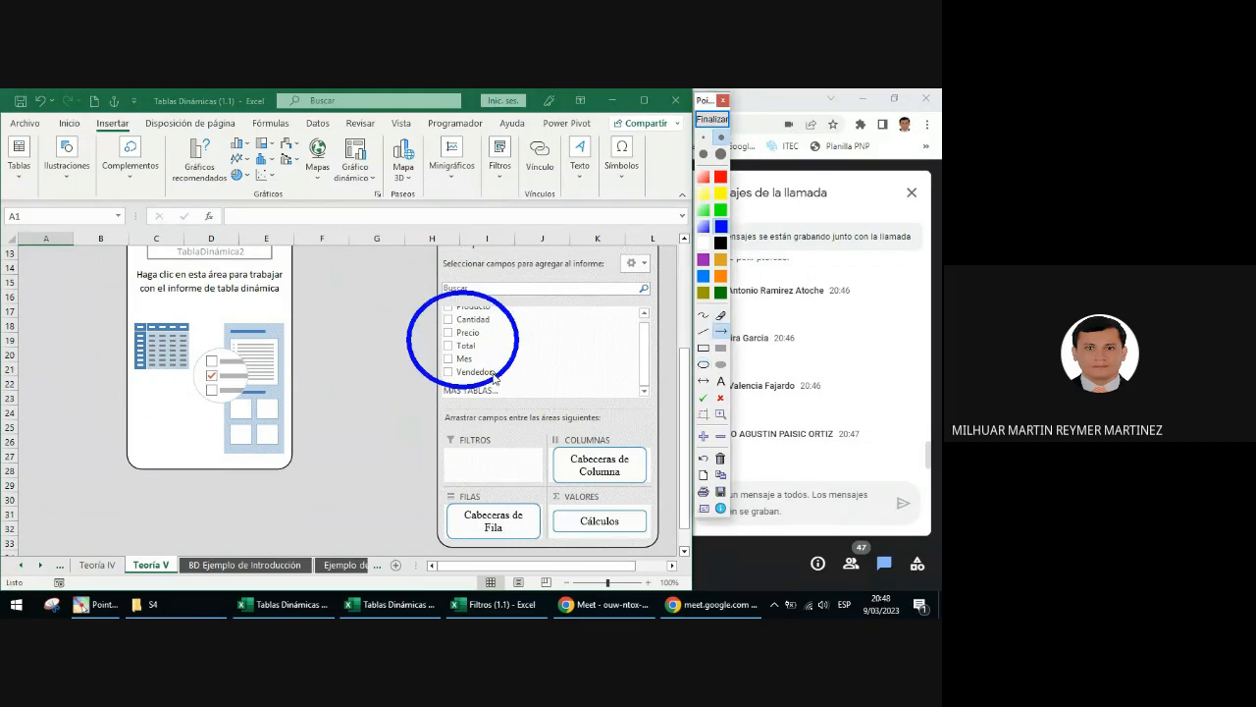
pyautogui.moveTo(495, 381); pyautogui.dragTo(548, 430)
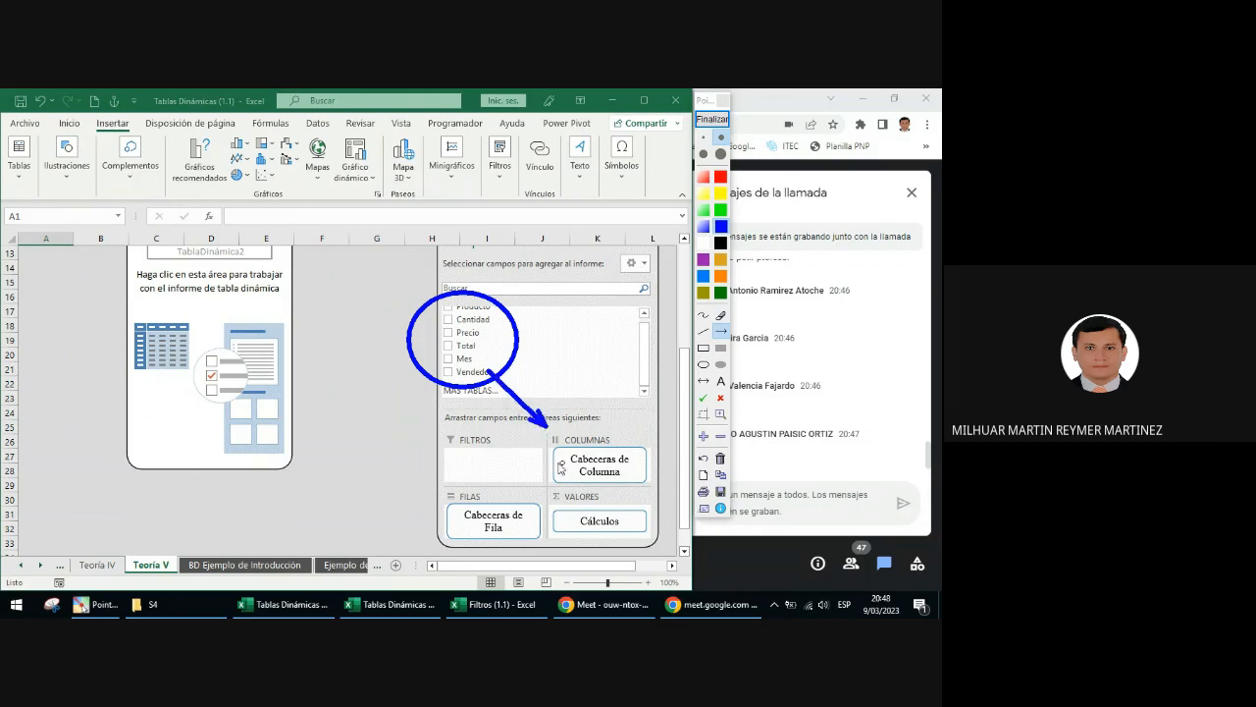
pyautogui.click(720, 398)
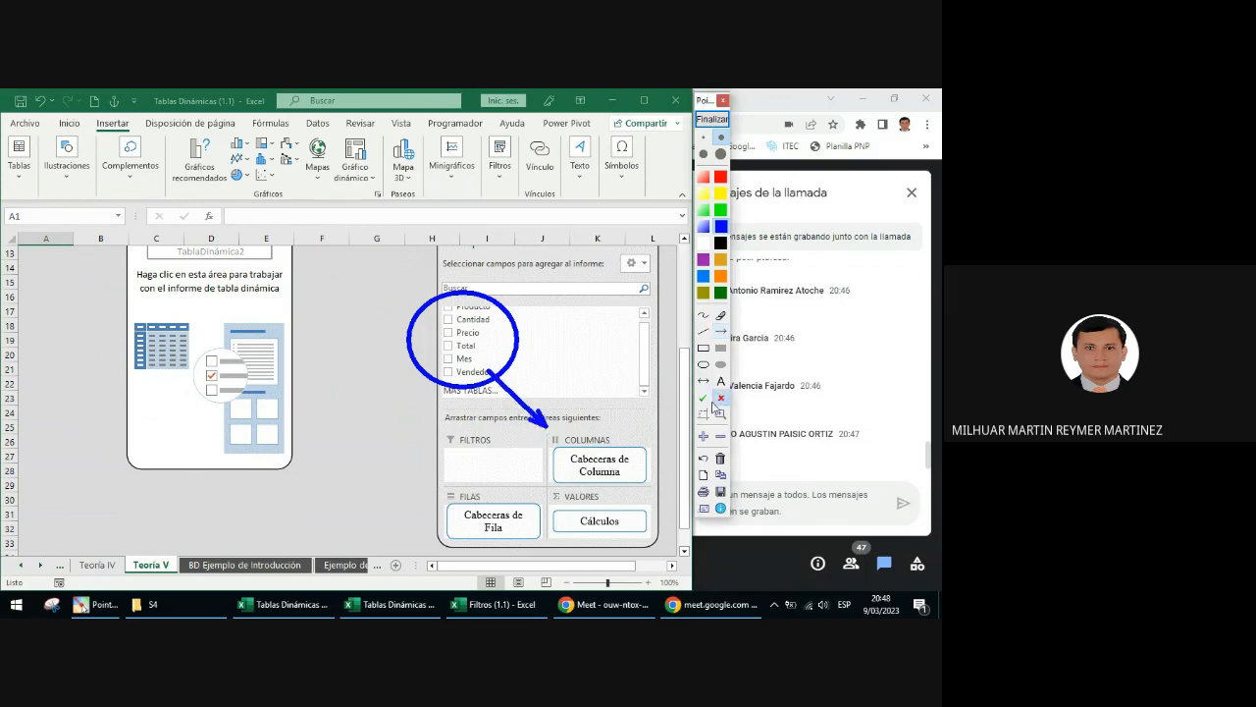
pyautogui.click(496, 464)
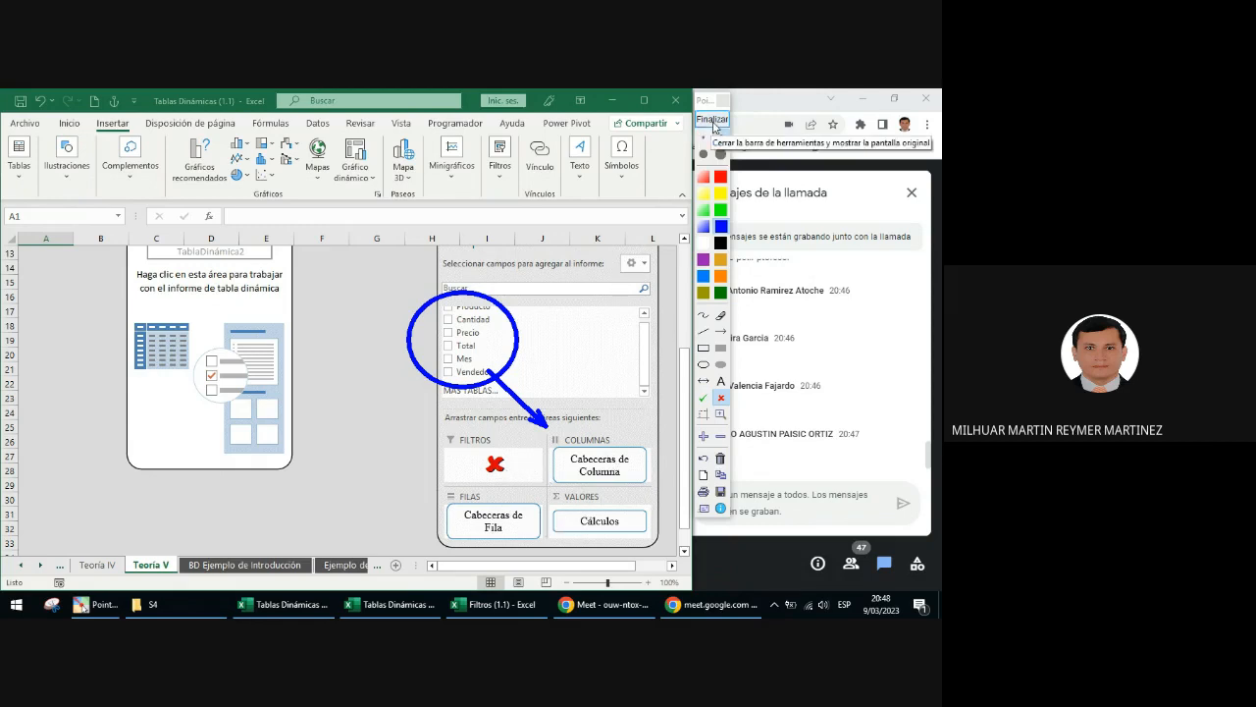
pyautogui.click(714, 119)
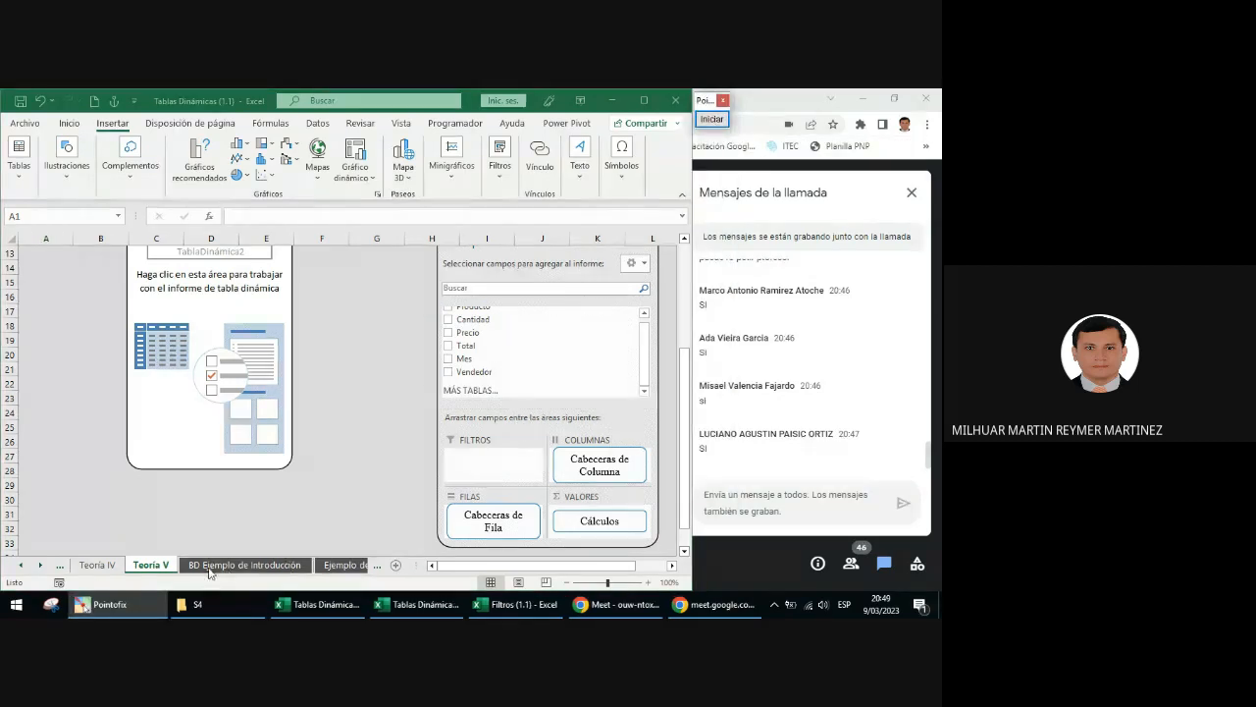
# - Go to the Ejemplo de Introducción sheet and compare the field panel's display with cells selected inside and outside the pivot table area
pyautogui.click(351, 566)
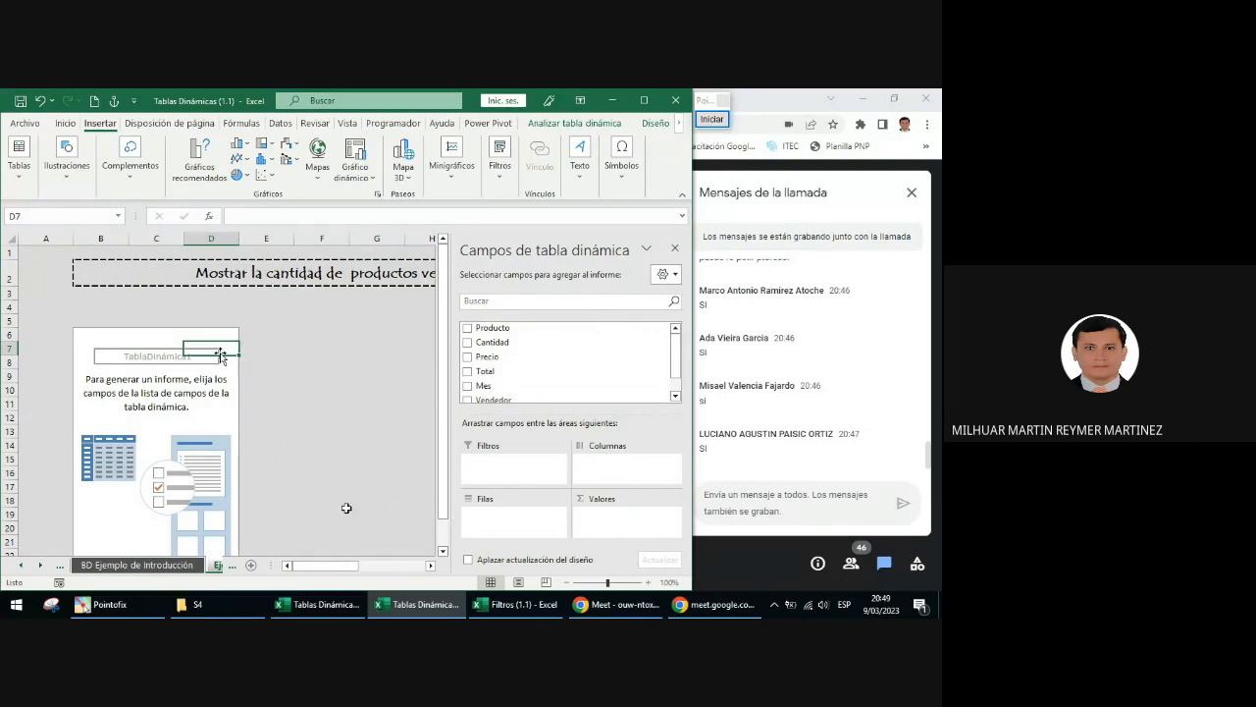
pyautogui.click(353, 350)
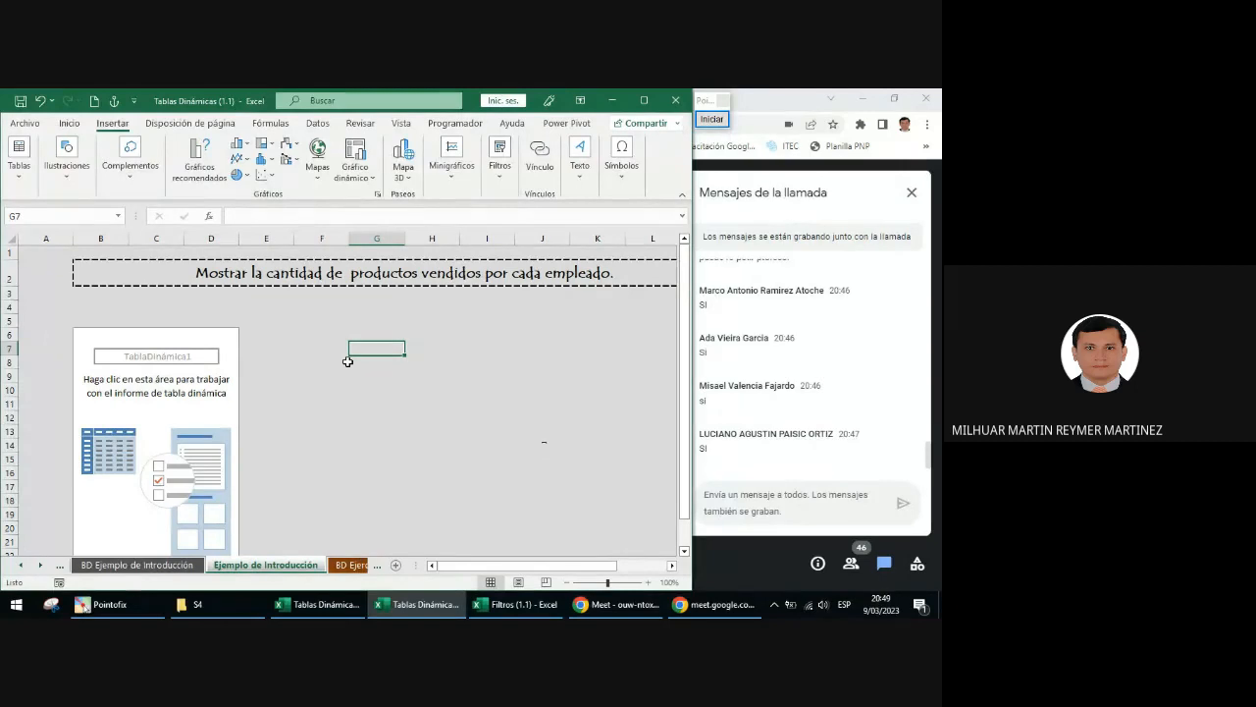
pyautogui.click(172, 389)
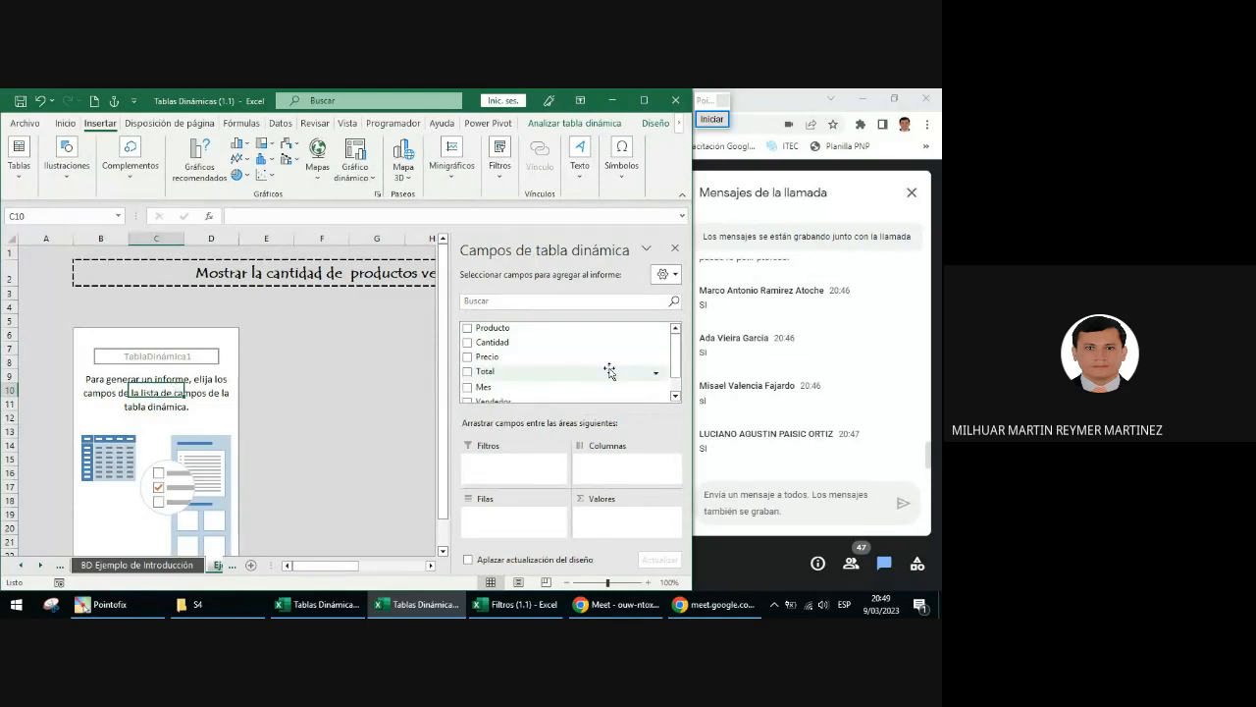
pyautogui.click(343, 376)
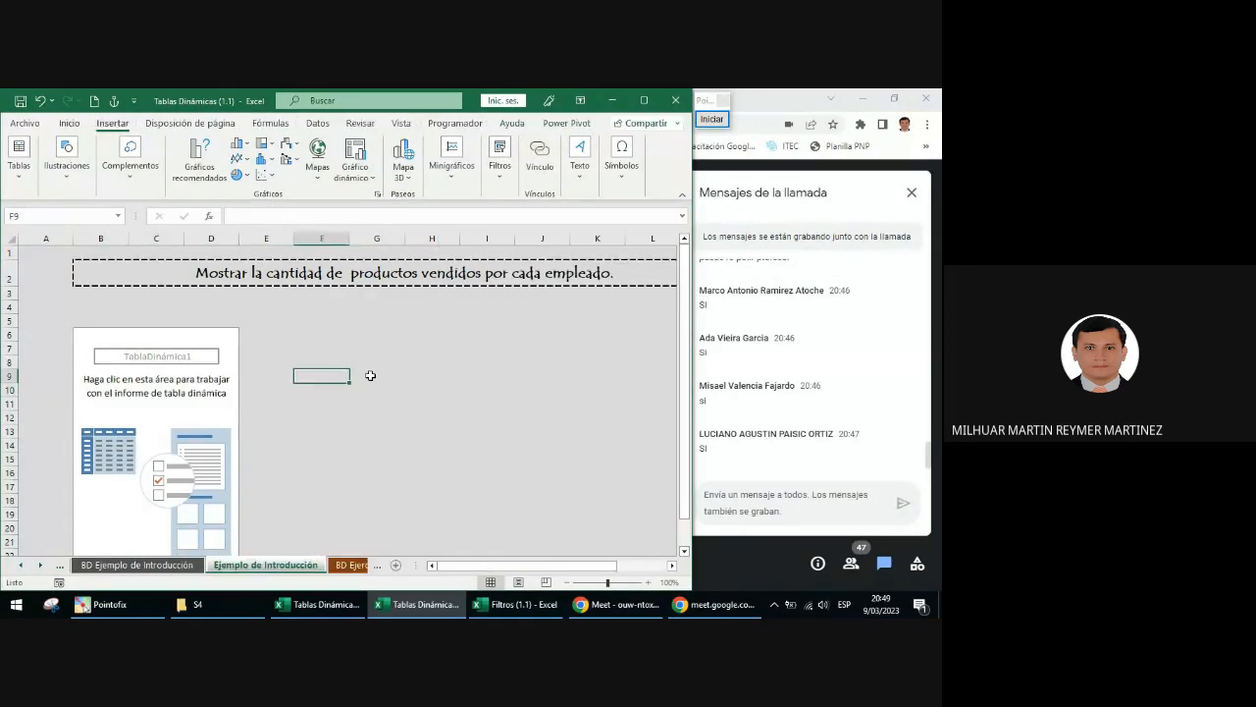
pyautogui.click(141, 373)
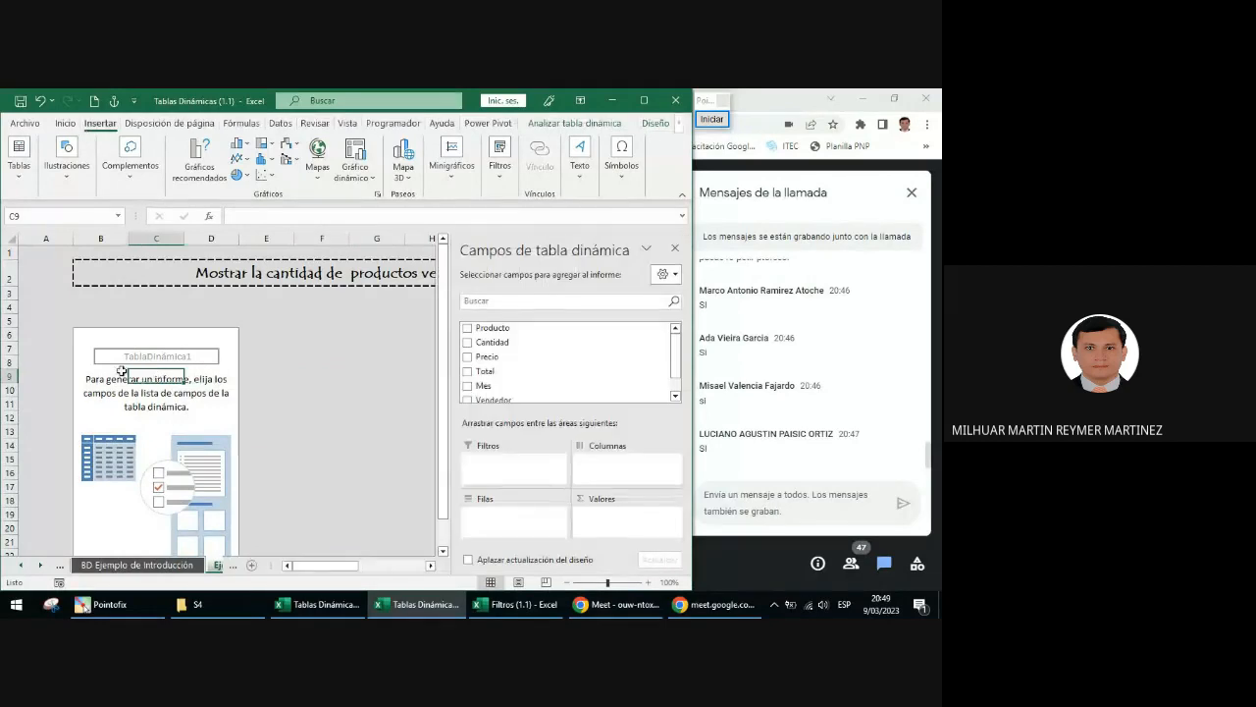
# - Point an annotation arrow at the field panel's close control, circle it, and end the annotation
pyautogui.click(711, 119)
pyautogui.click(720, 331)
pyautogui.moveTo(371, 419)
pyautogui.mouseDown()
pyautogui.moveTo(586, 337)
pyautogui.moveTo(675, 248)
pyautogui.mouseUp()
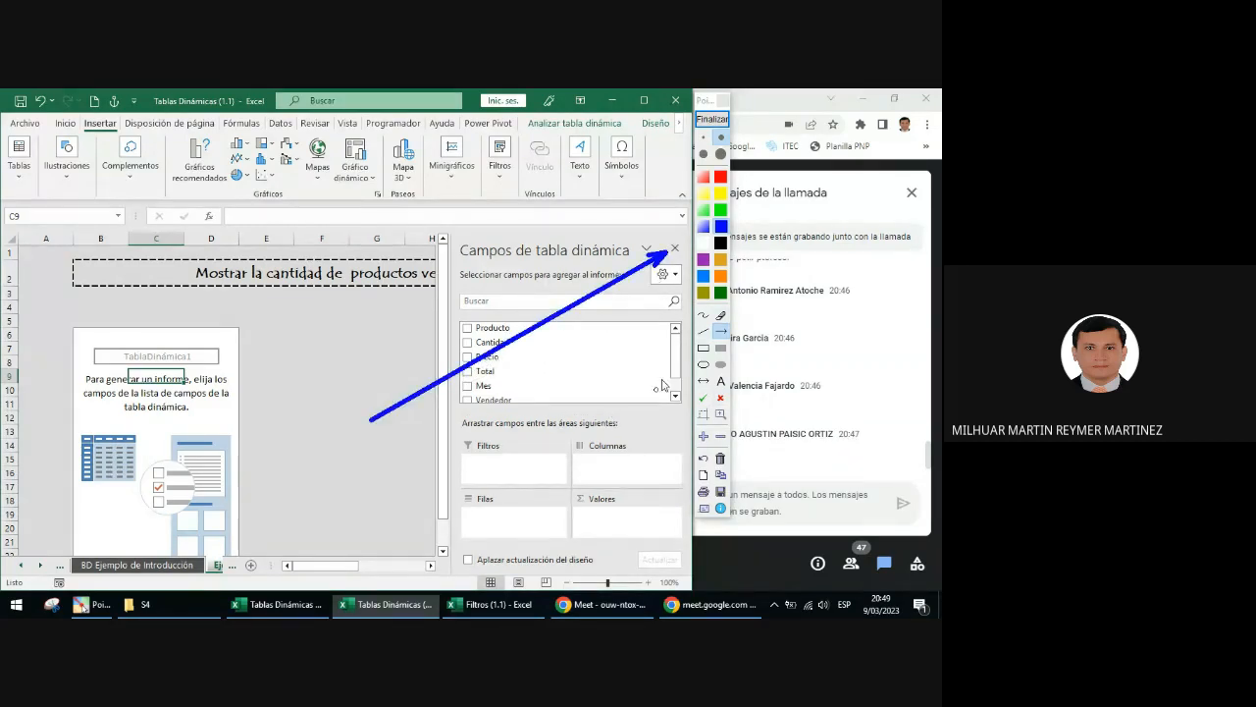
pyautogui.click(703, 364)
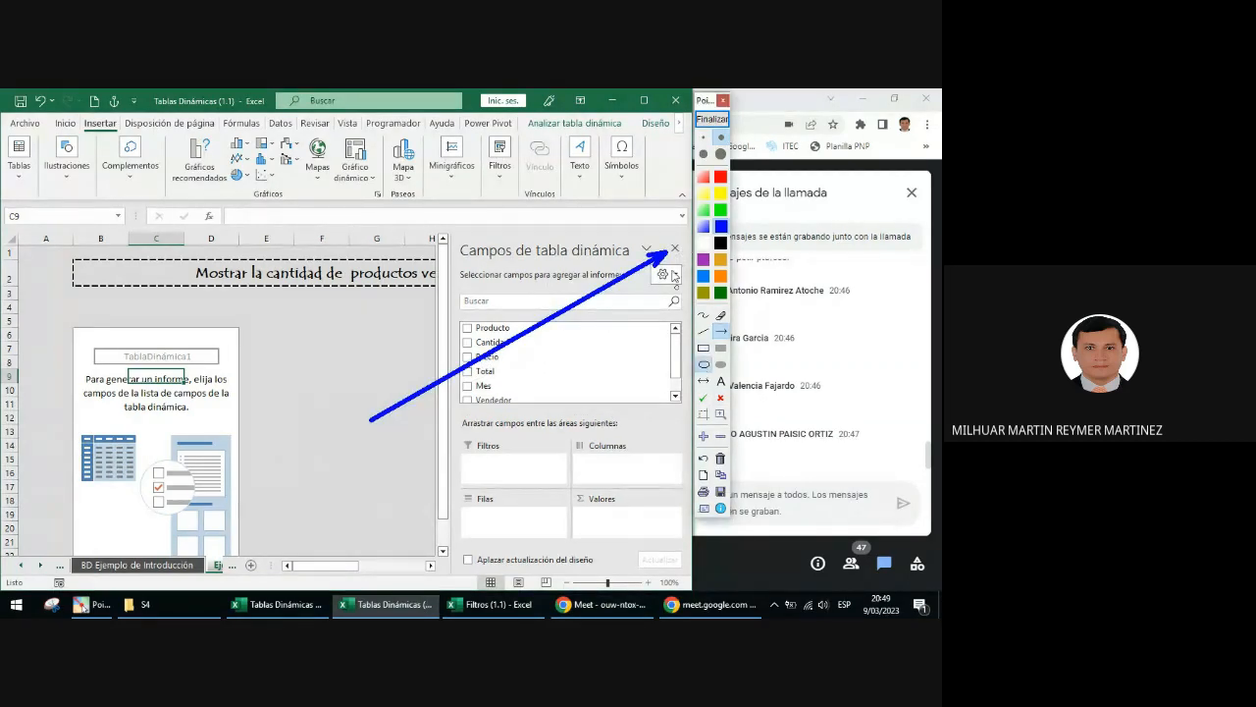
pyautogui.moveTo(666, 232); pyautogui.dragTo(692, 268)
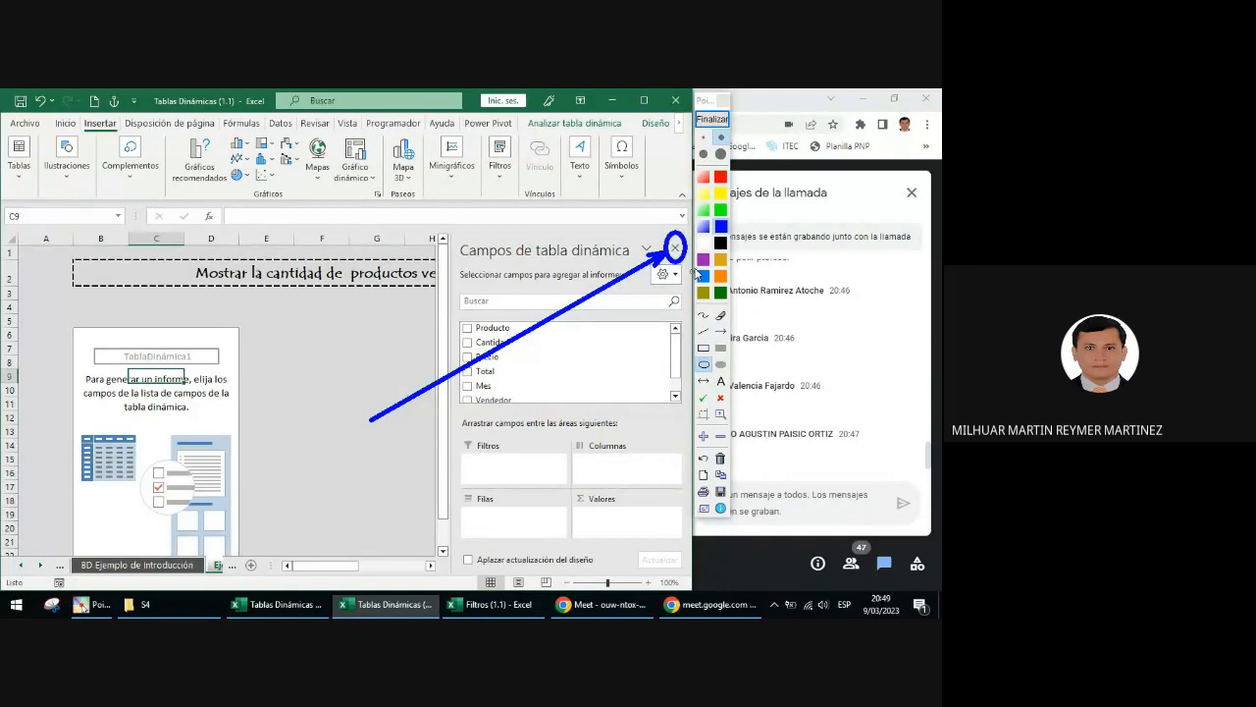
pyautogui.click(712, 118)
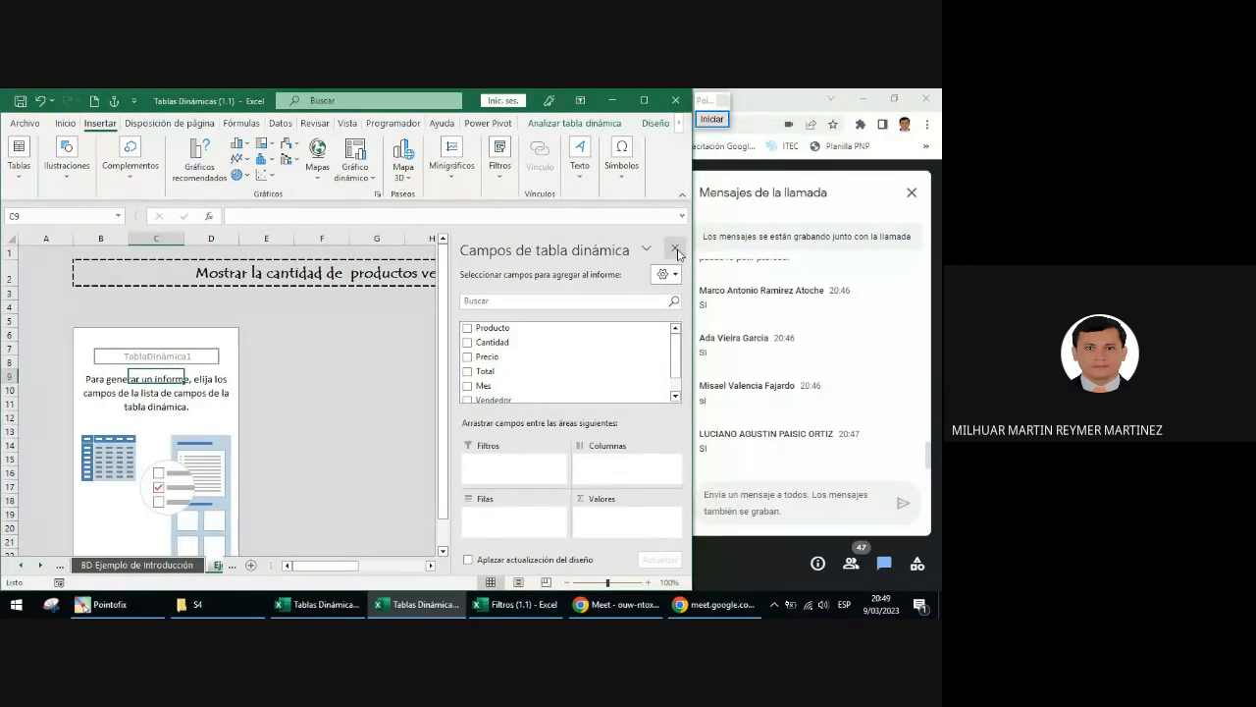
# - Close the pivot table field panel and check its display by alternately selecting cells inside and outside the pivot table area
pyautogui.click(676, 250)
pyautogui.click(218, 382)
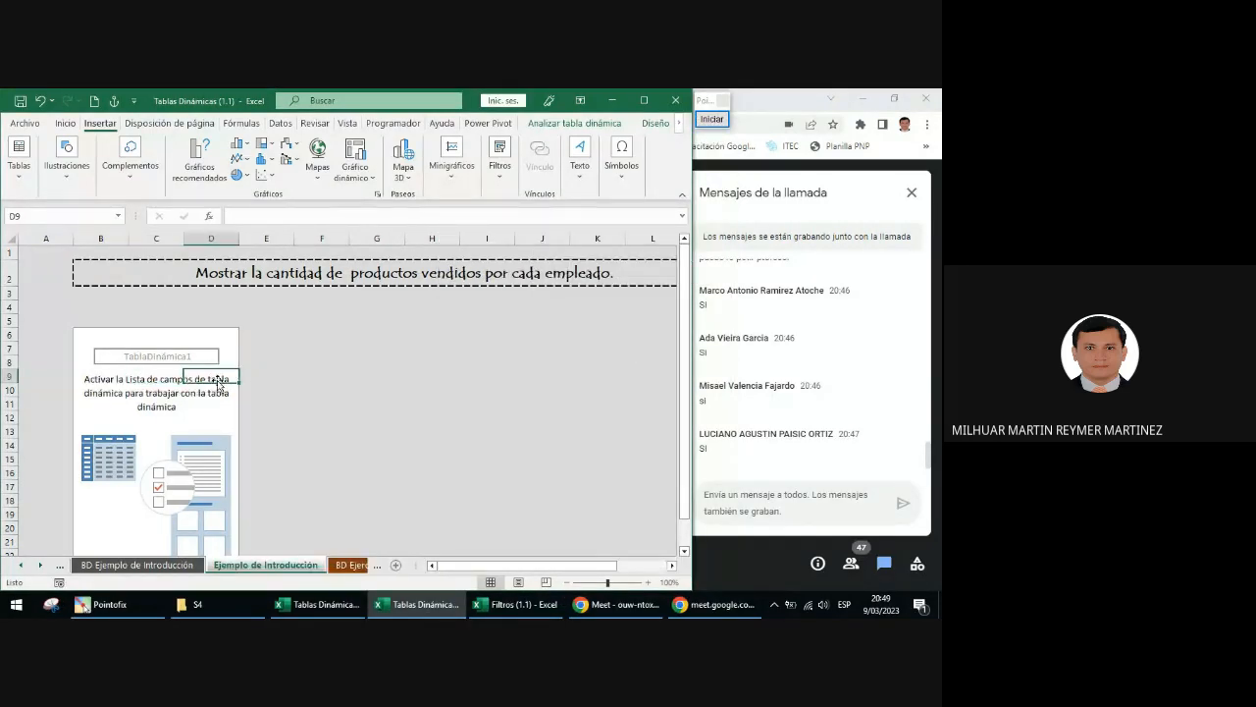
pyautogui.click(386, 406)
pyautogui.click(212, 404)
pyautogui.click(317, 417)
pyautogui.click(213, 392)
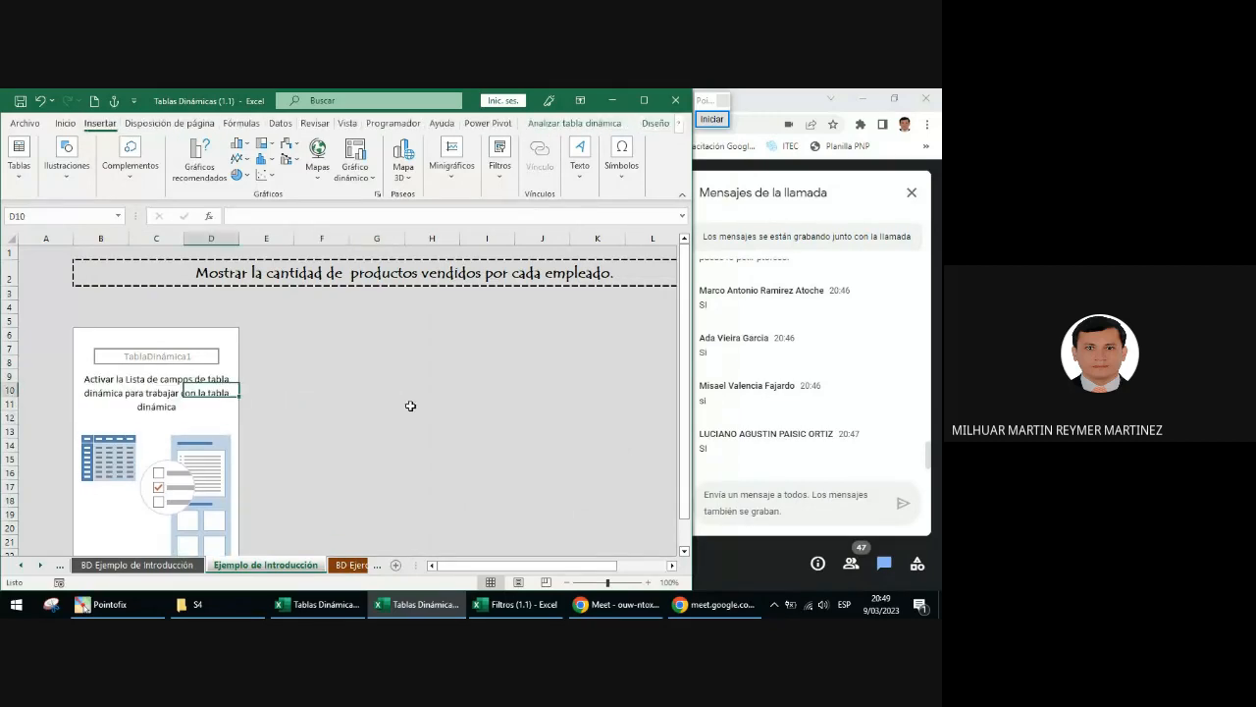
pyautogui.click(410, 405)
pyautogui.click(183, 396)
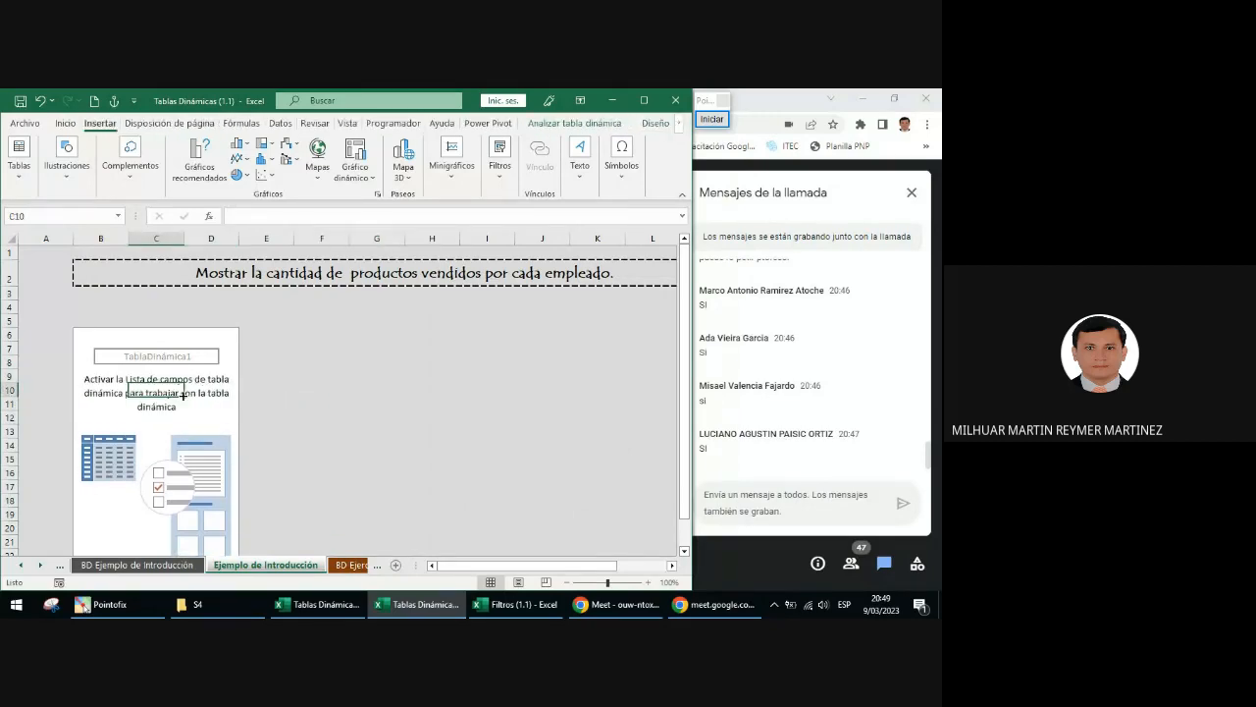
pyautogui.click(393, 387)
pyautogui.click(219, 379)
pyautogui.click(396, 388)
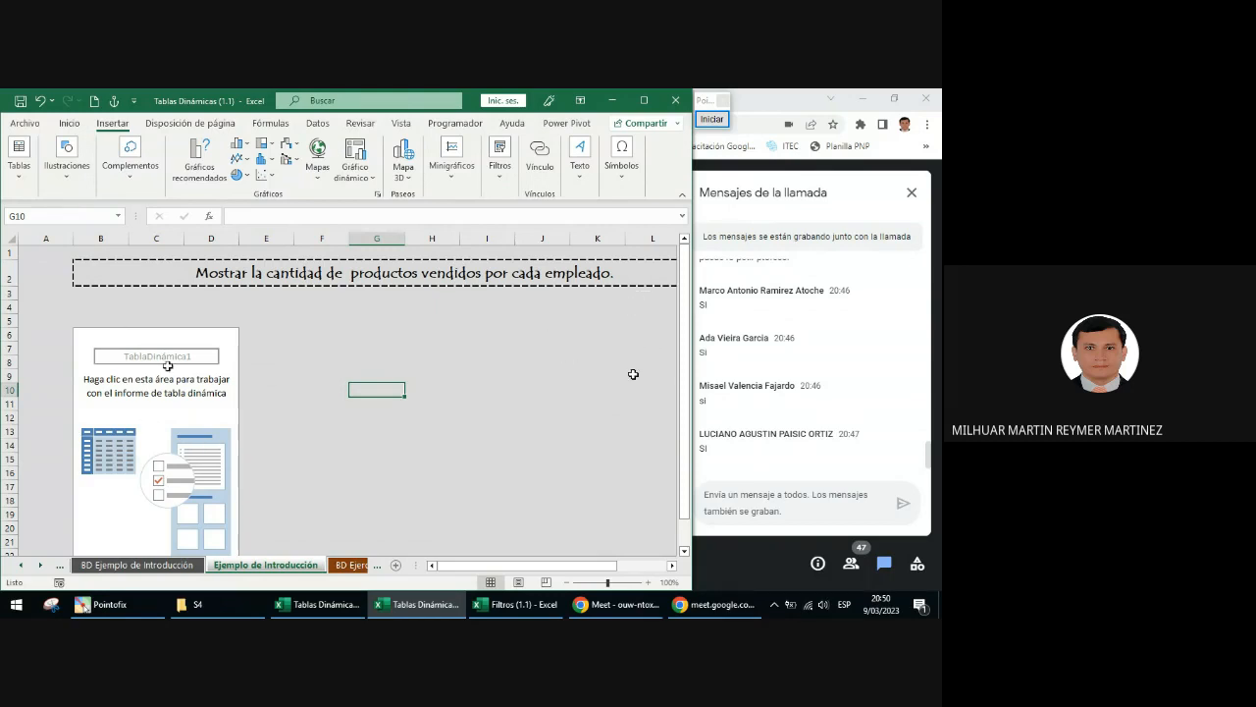
# - Show the field list from a cell inside the pivot table area and close it again
pyautogui.rightClick(130, 361)
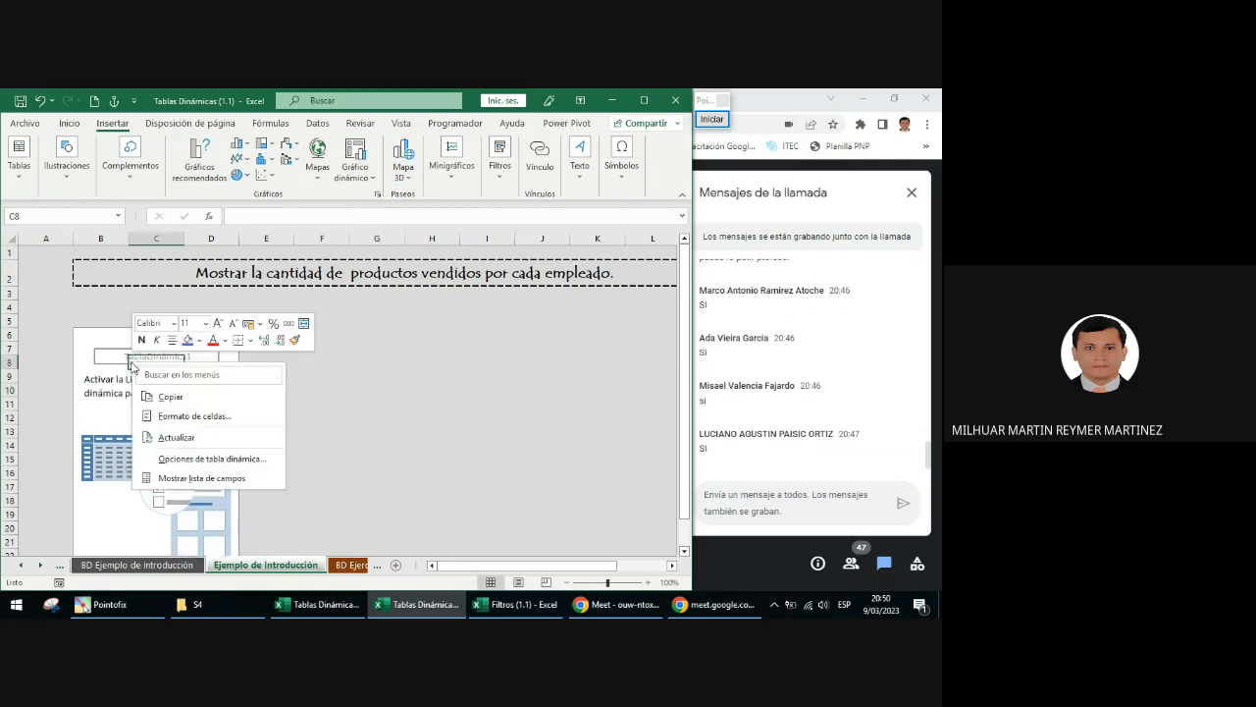
pyautogui.click(189, 479)
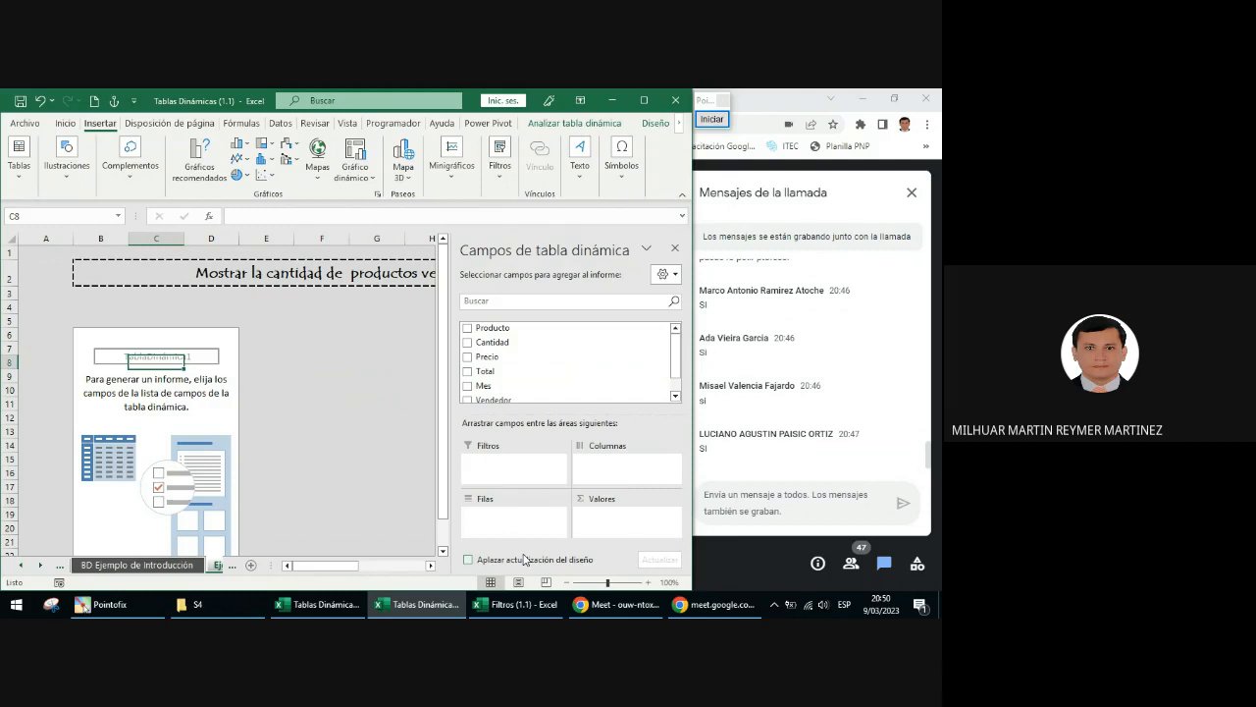
pyautogui.click(674, 248)
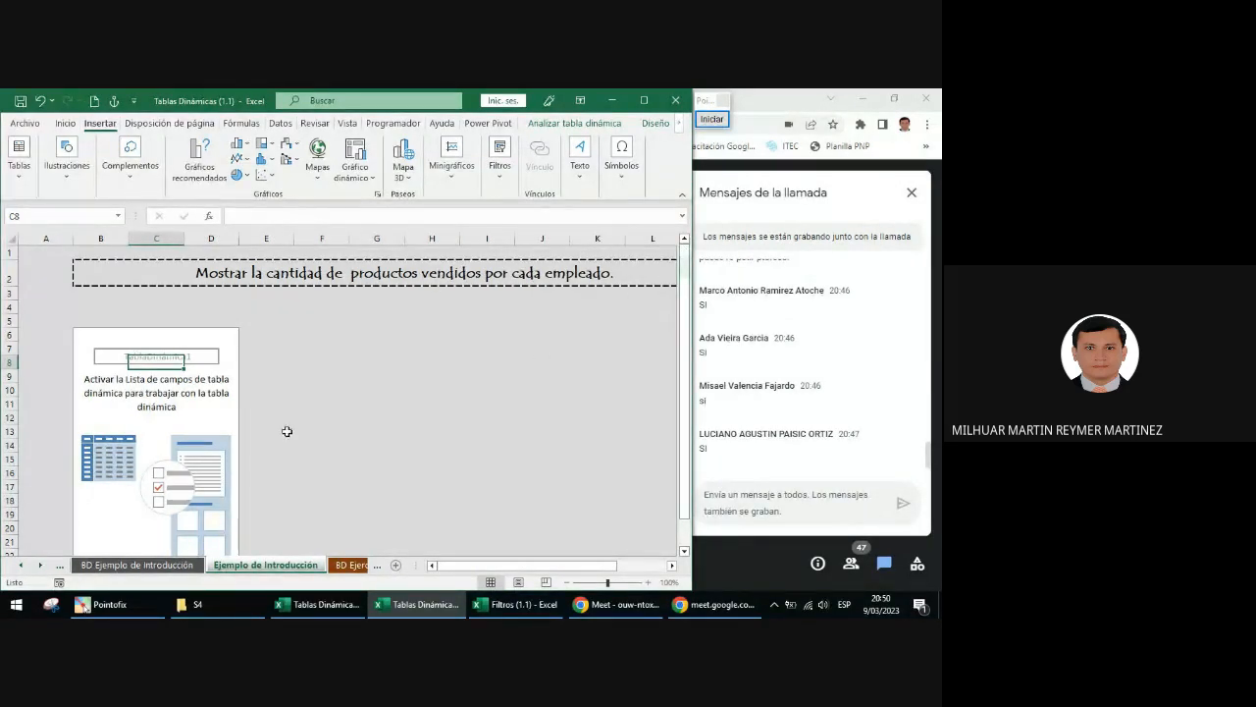
# - Show the pivot table's field list again from cell B12 and check it by selecting cells outside and inside the area
pyautogui.rightClick(126, 421)
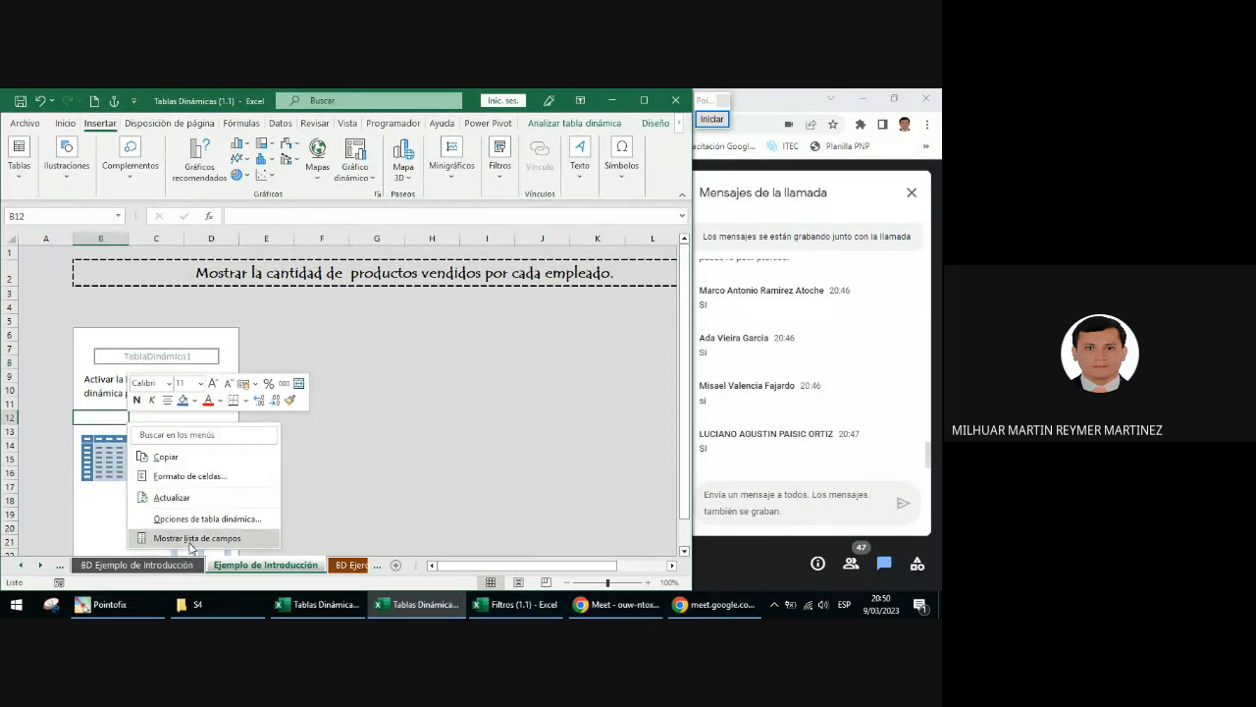
pyautogui.click(223, 548)
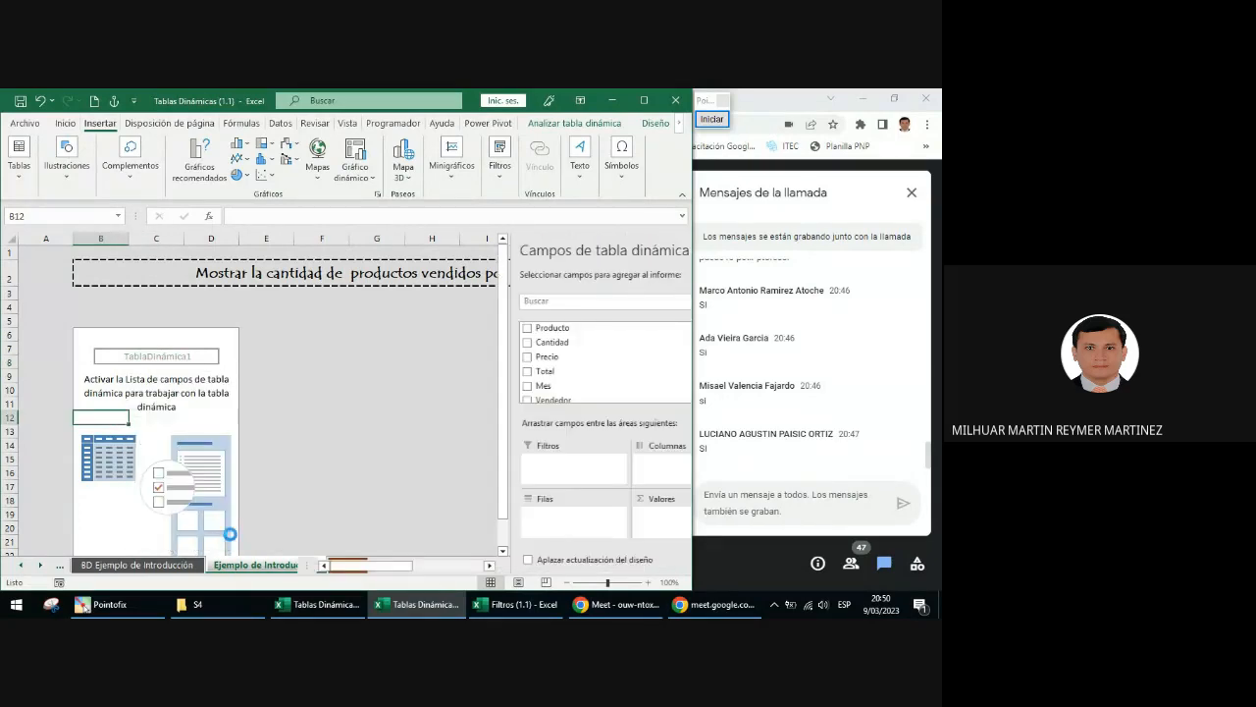
pyautogui.click(344, 366)
pyautogui.click(205, 374)
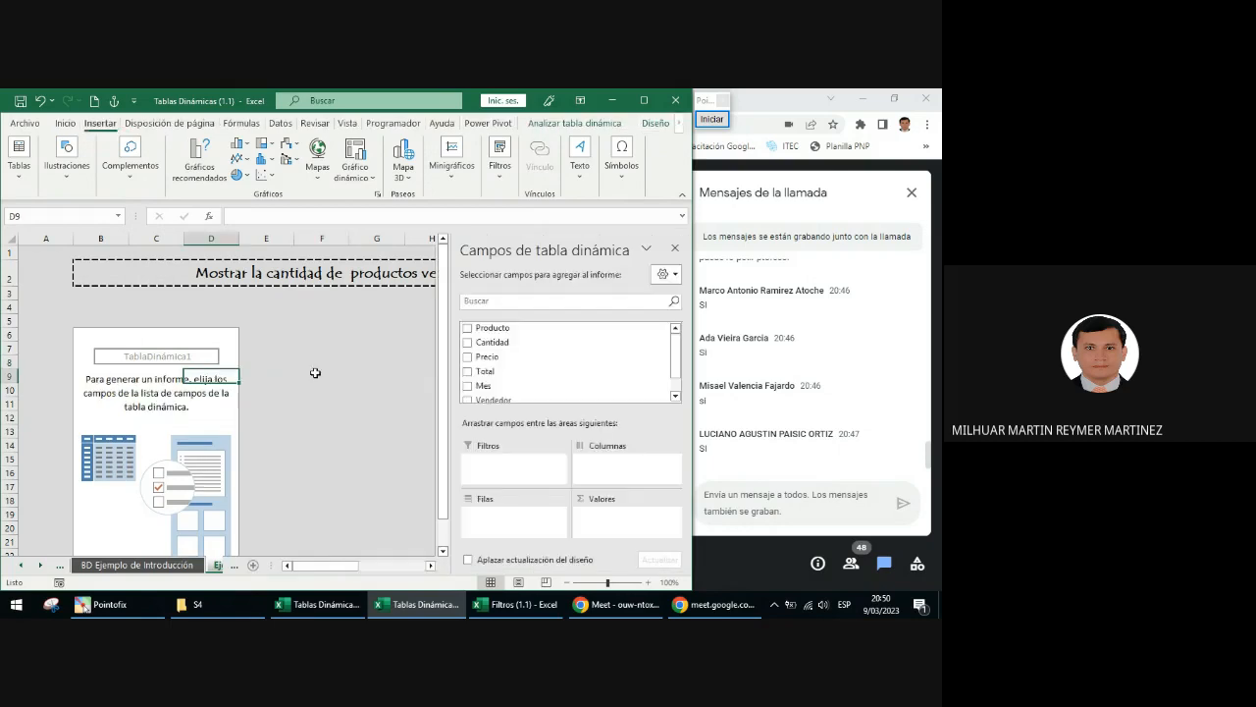
# - Check when the field panel displays by alternately selecting cells outside and inside the empty pivot table area
pyautogui.click(315, 373)
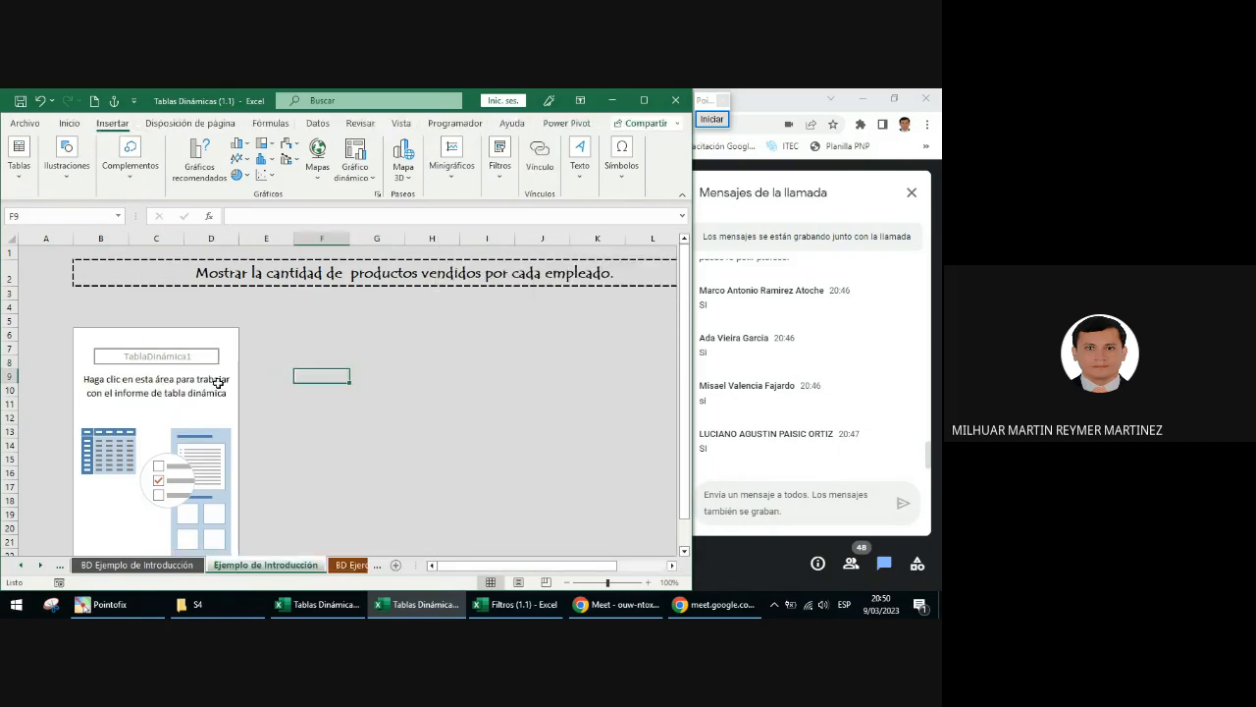
pyautogui.click(218, 386)
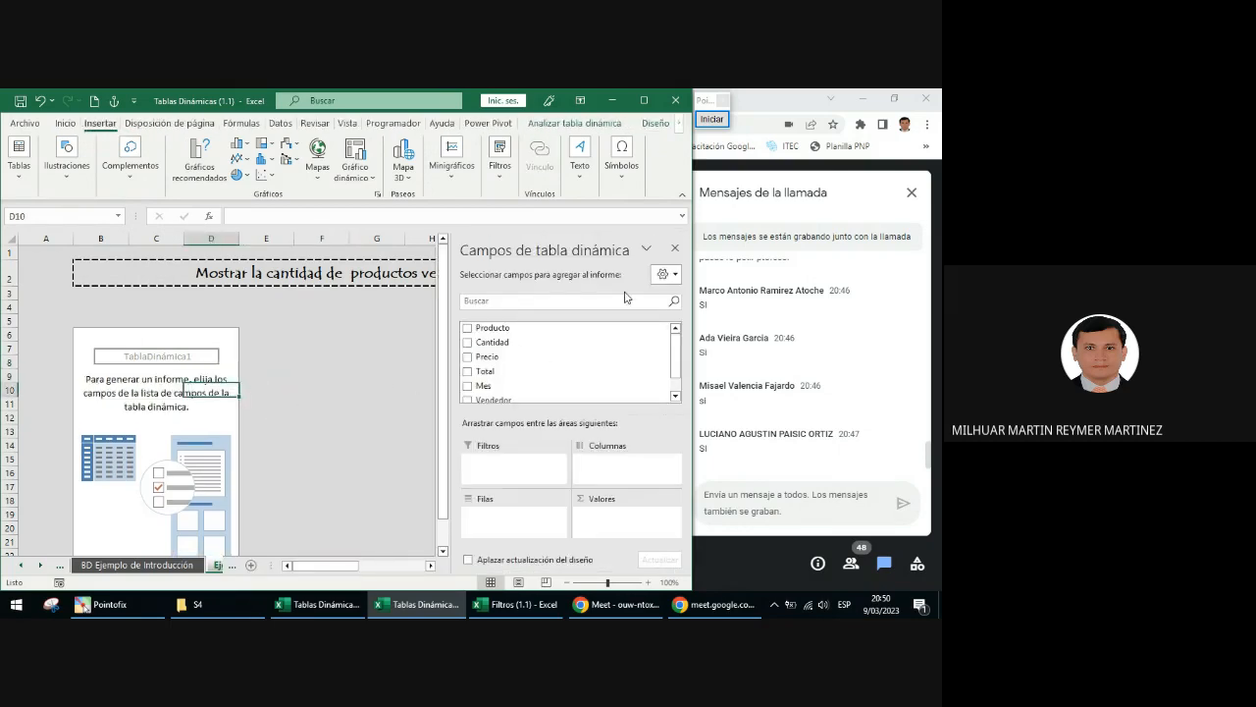
pyautogui.click(310, 365)
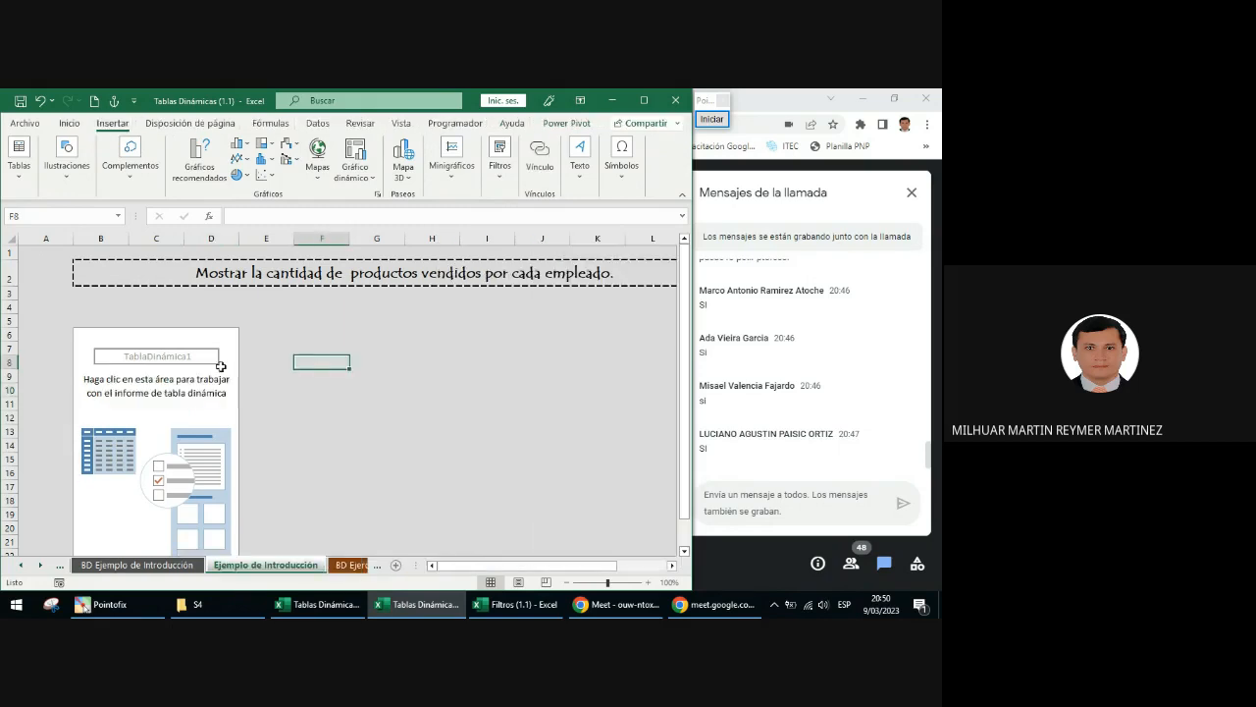
pyautogui.click(206, 367)
pyautogui.click(326, 371)
pyautogui.click(199, 373)
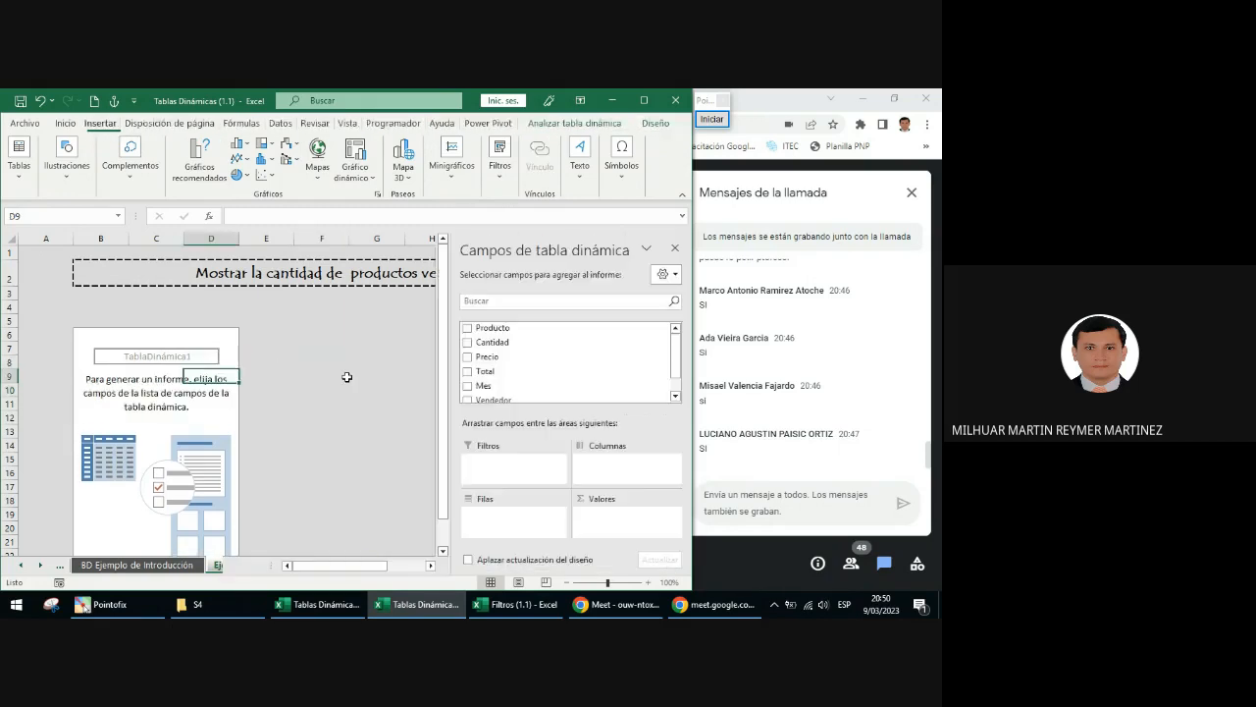
pyautogui.click(361, 376)
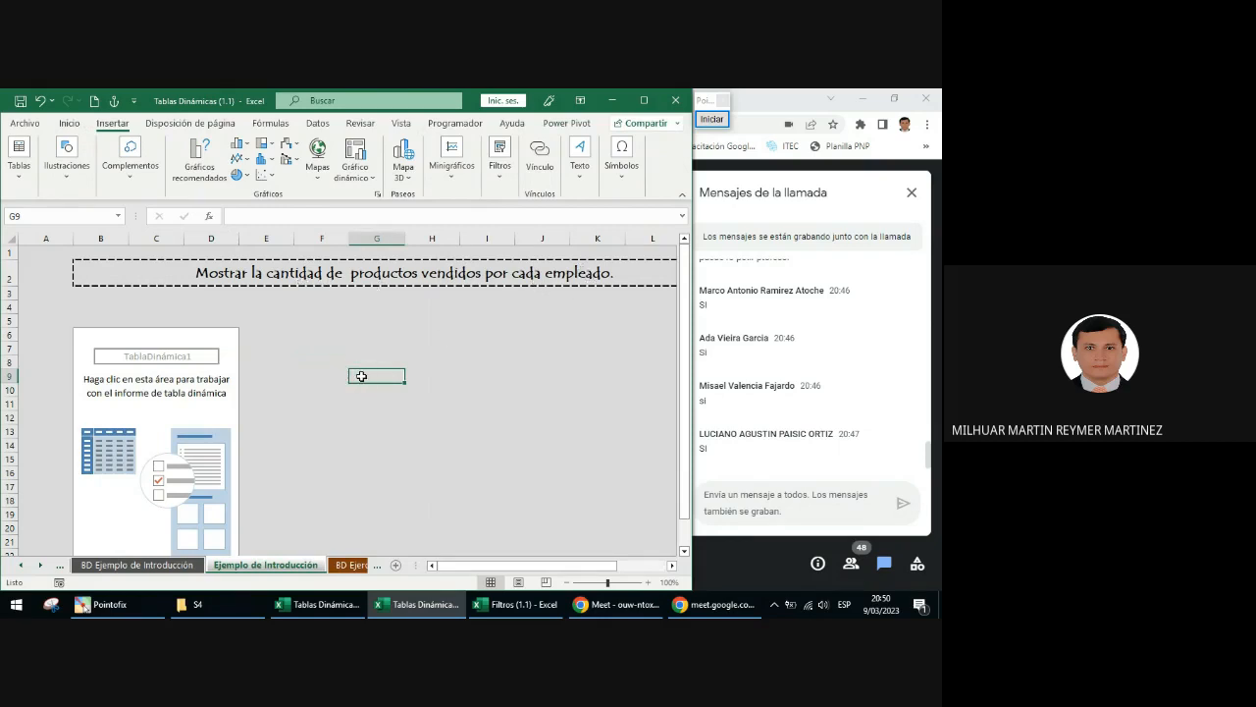
pyautogui.click(194, 373)
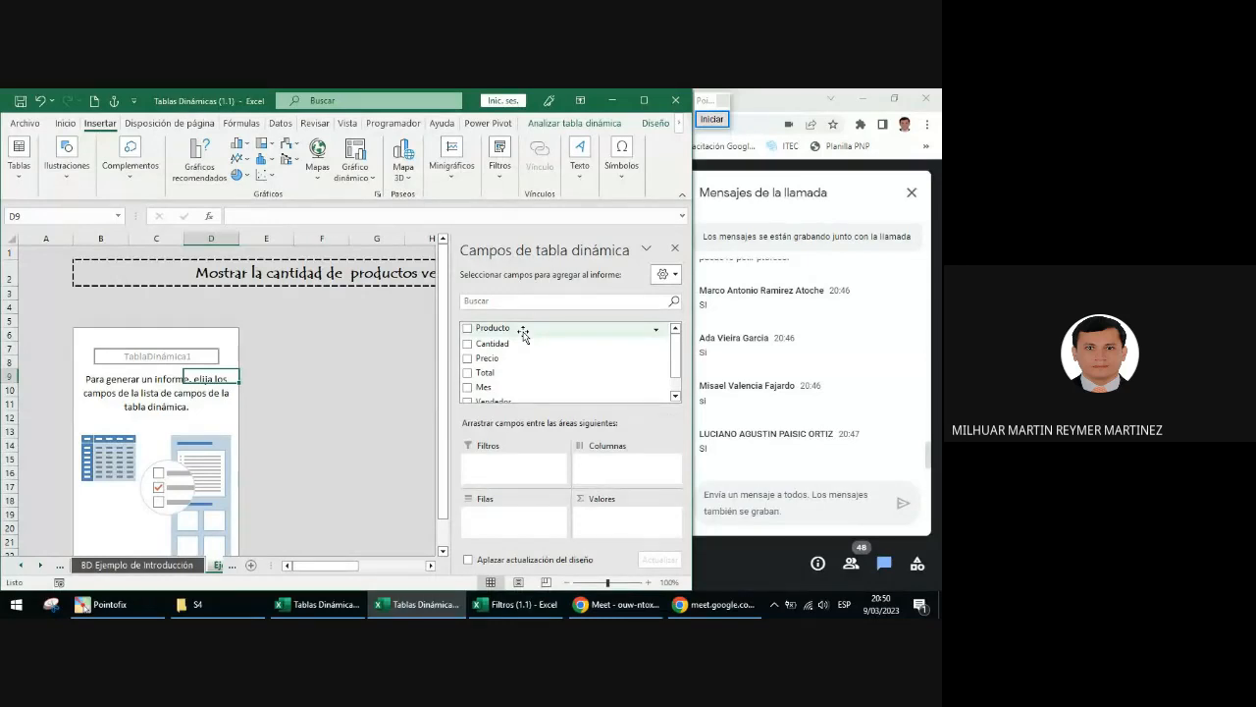
# - Annotate the Producto field with a green check mark, draw an arrow from it to the Filas area, mark that area, and end the annotation
pyautogui.click(712, 119)
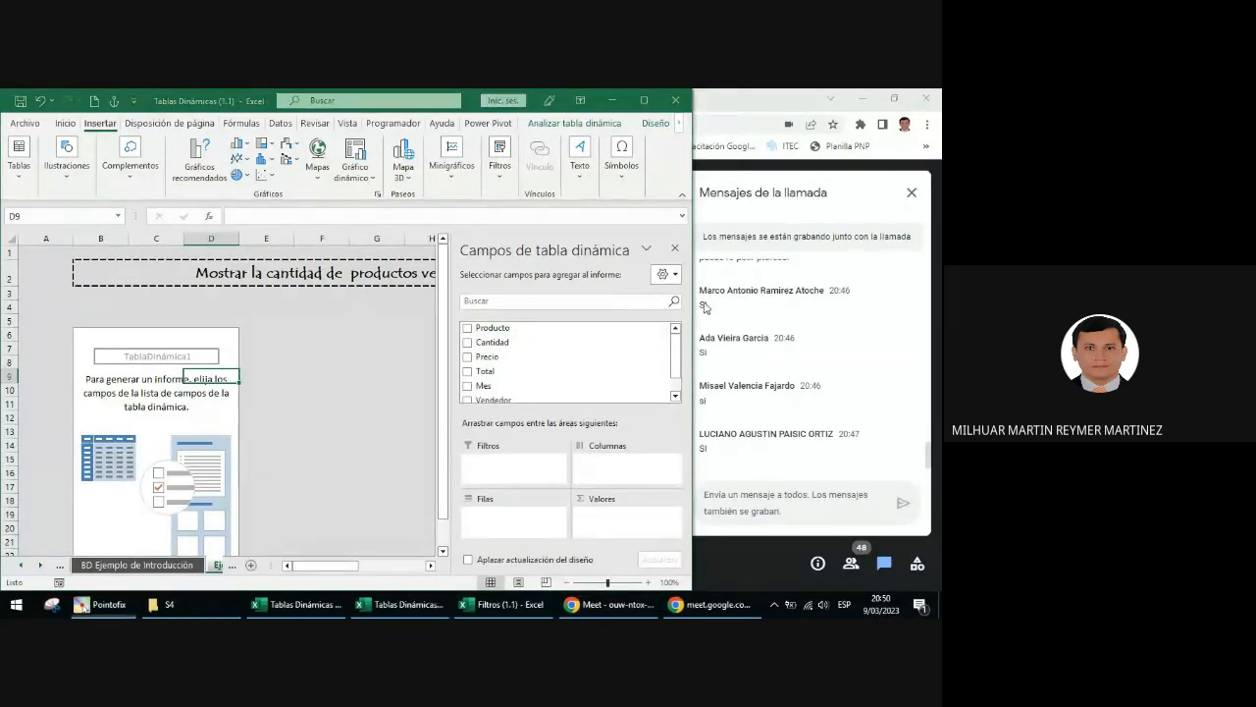
pyautogui.click(704, 398)
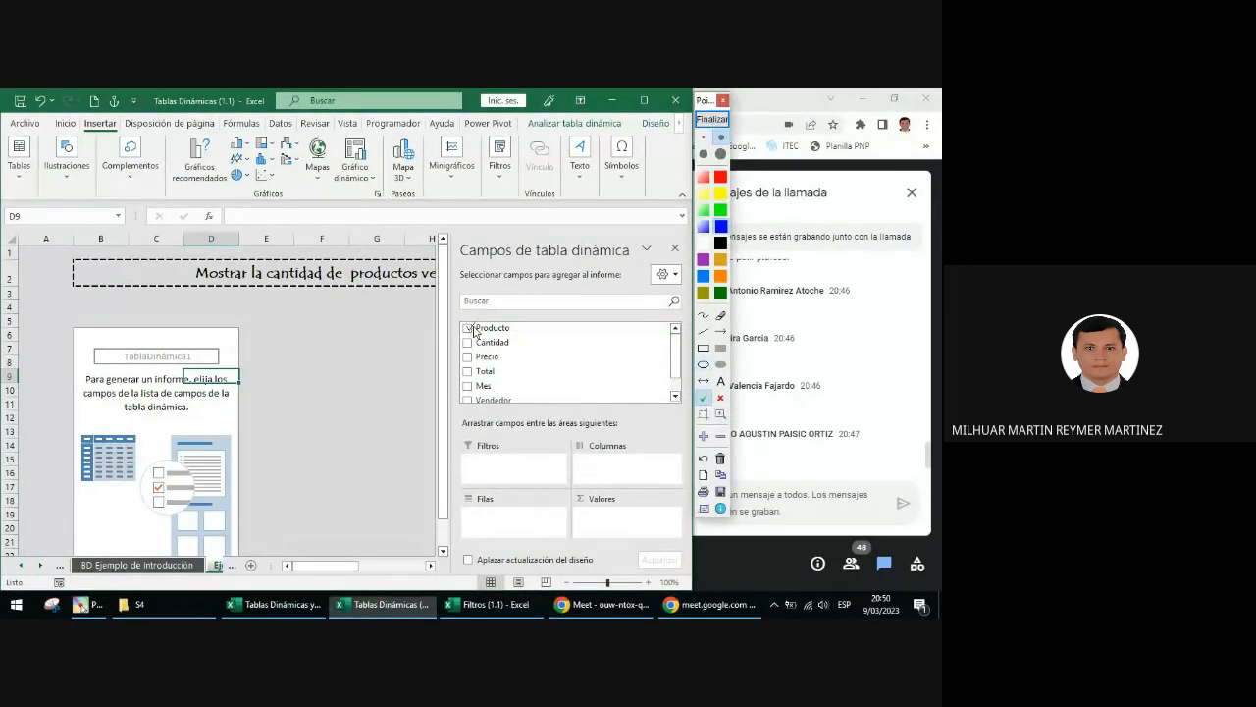
pyautogui.click(475, 330)
pyautogui.click(722, 331)
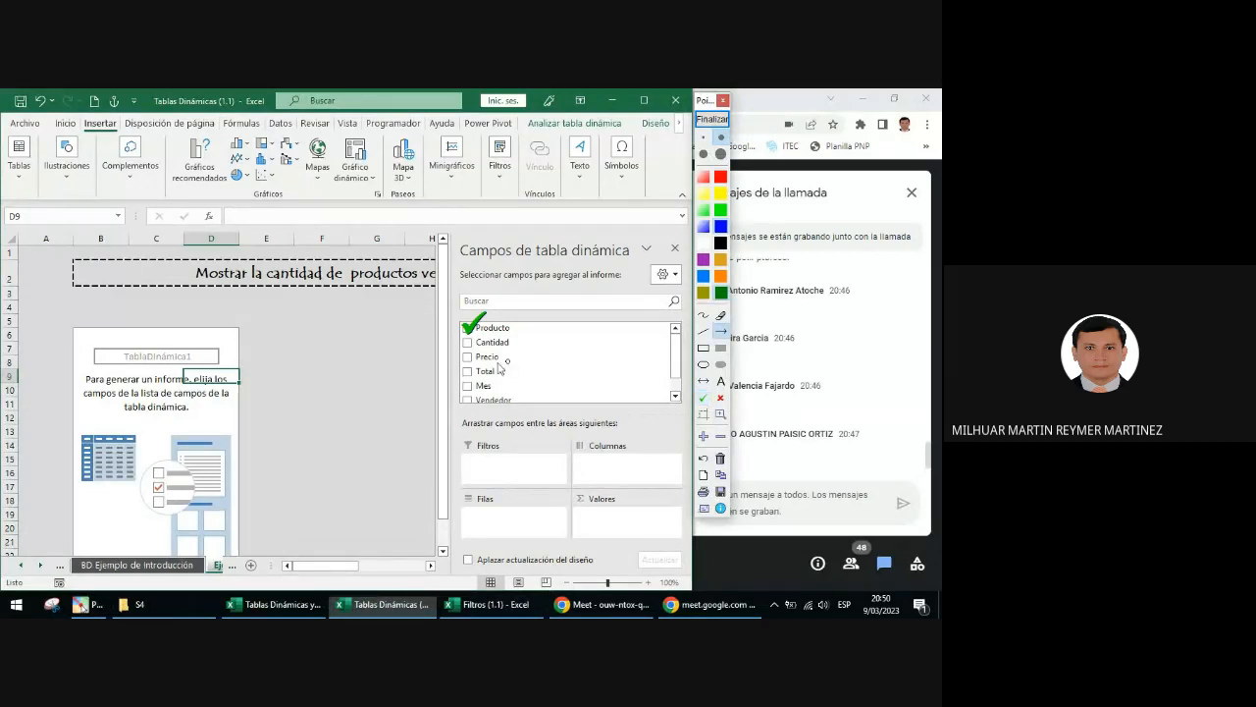
pyautogui.moveTo(491, 338); pyautogui.dragTo(490, 498)
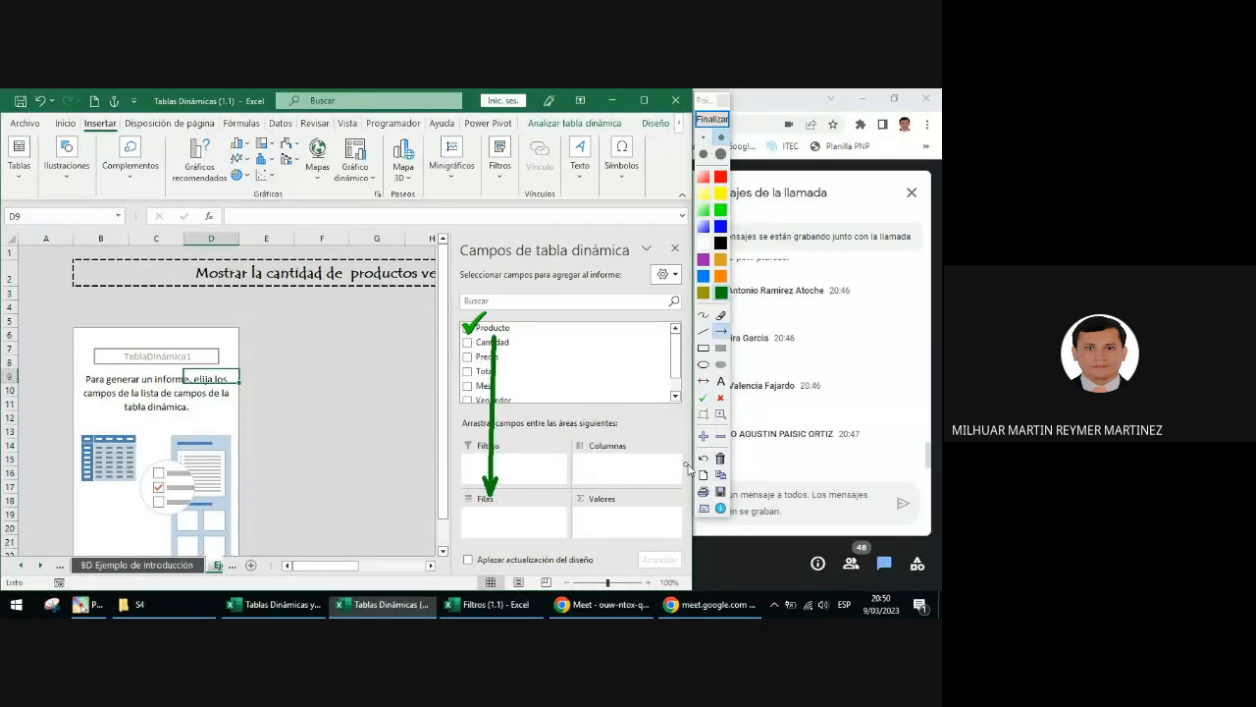
pyautogui.click(704, 381)
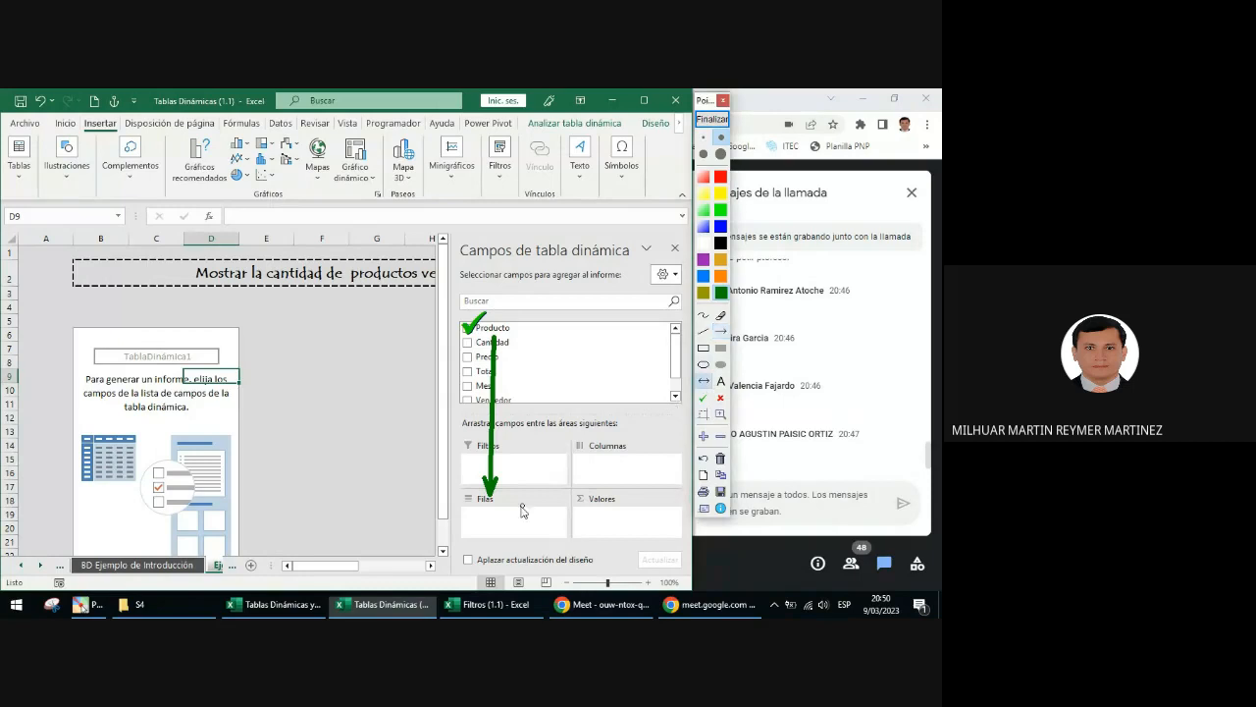
pyautogui.moveTo(471, 508); pyautogui.dragTo(505, 511)
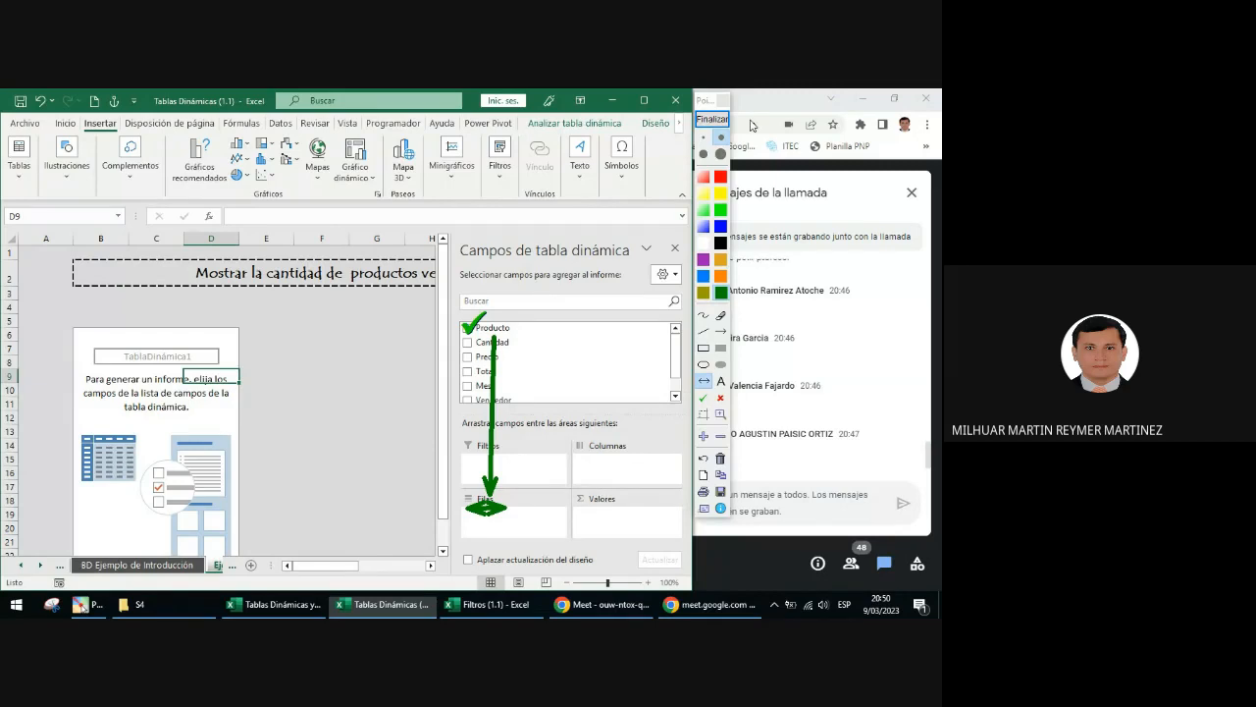
pyautogui.click(717, 120)
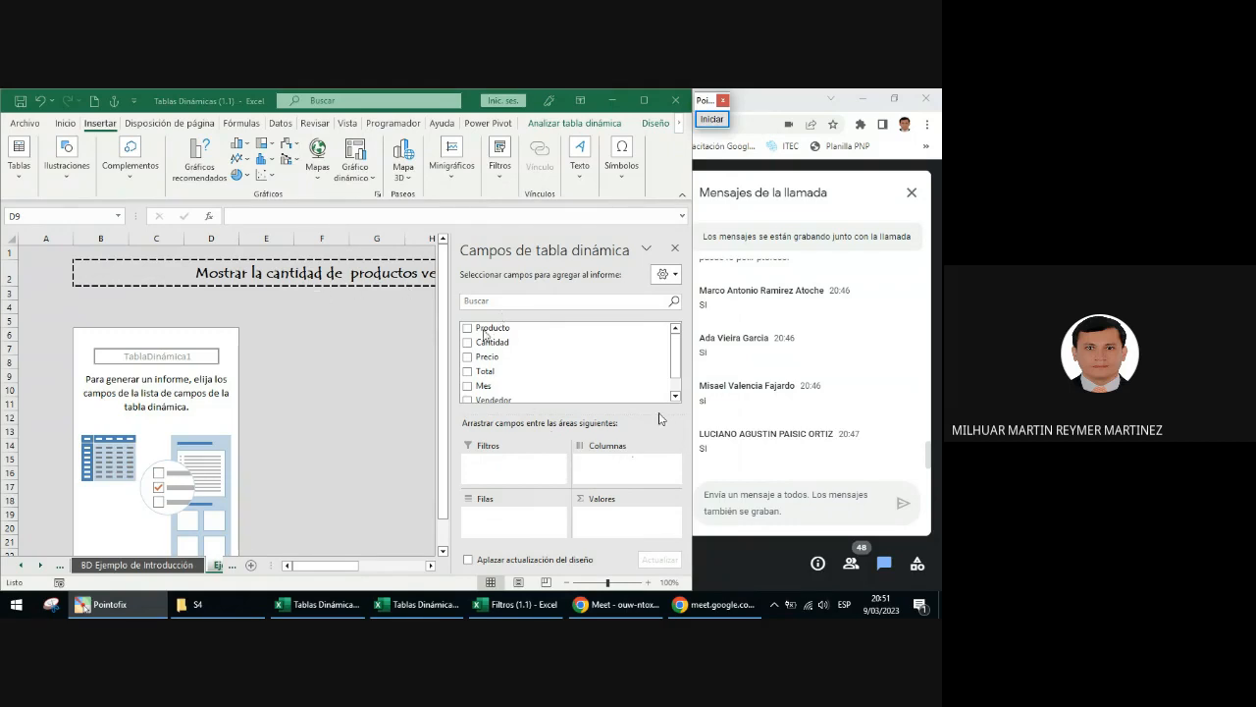
# - Add the Producto field to the Filas area of the pivot table
pyautogui.click(364, 363)
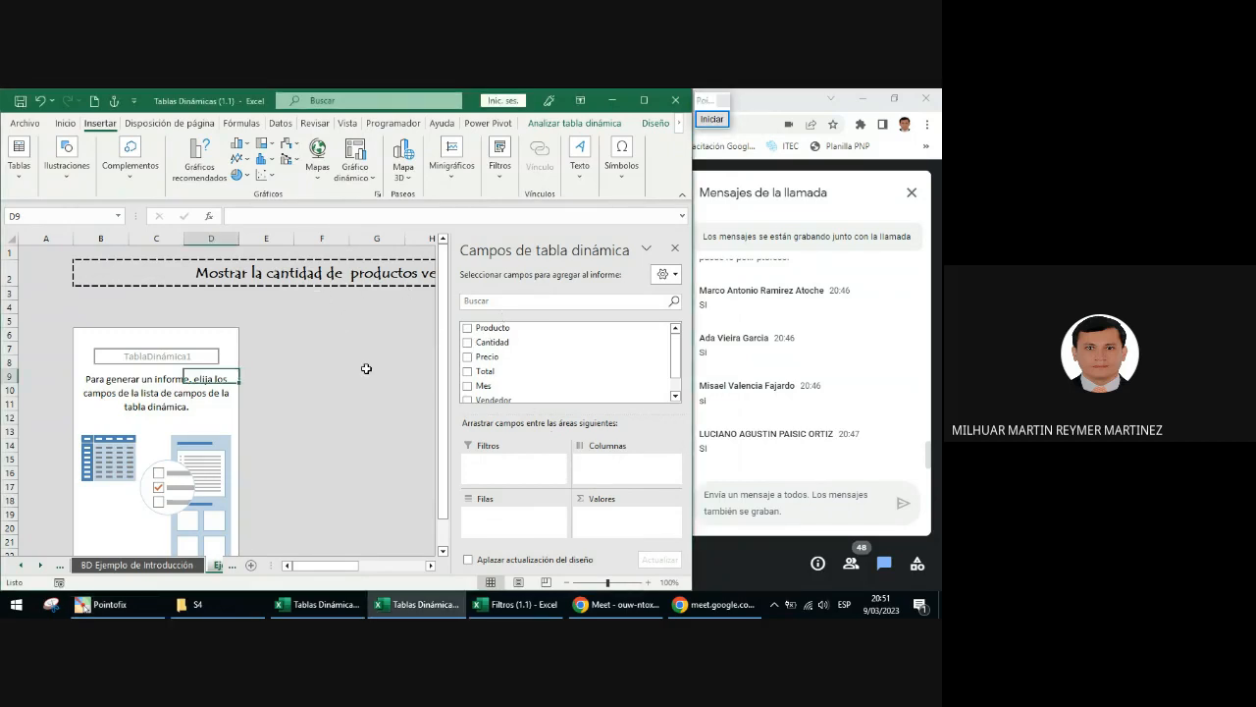
pyautogui.click(232, 446)
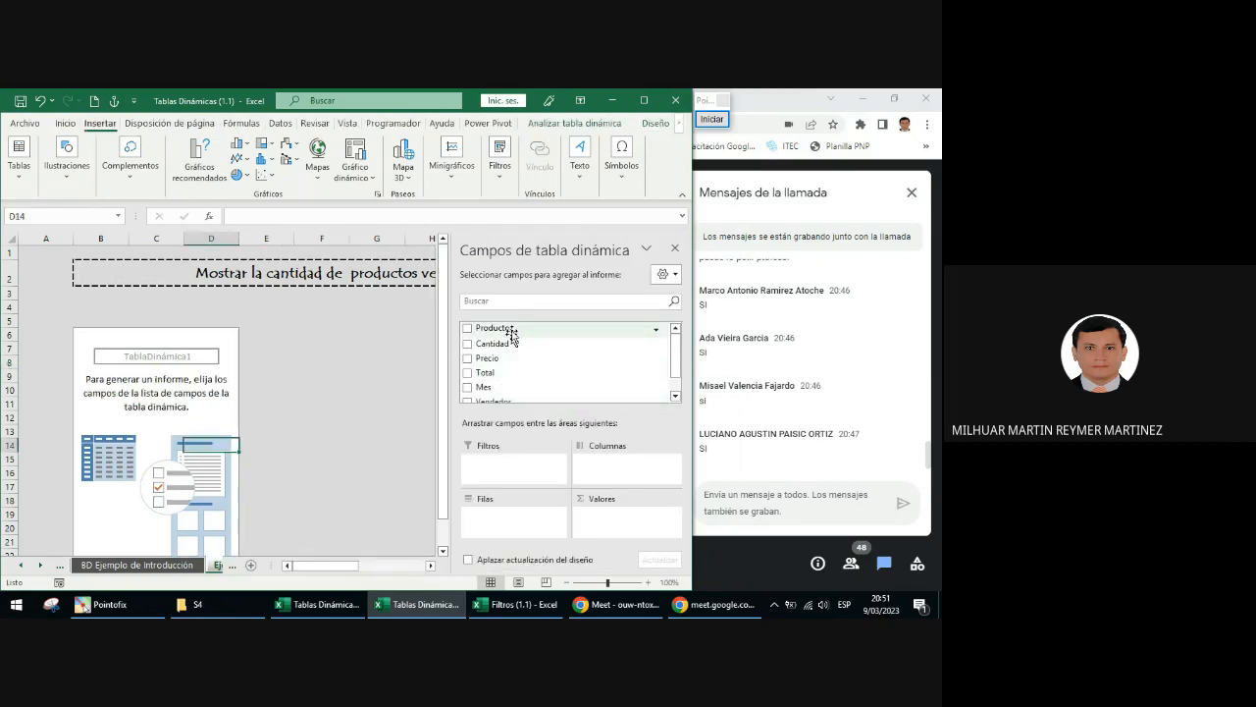
pyautogui.moveTo(511, 338); pyautogui.dragTo(498, 531)
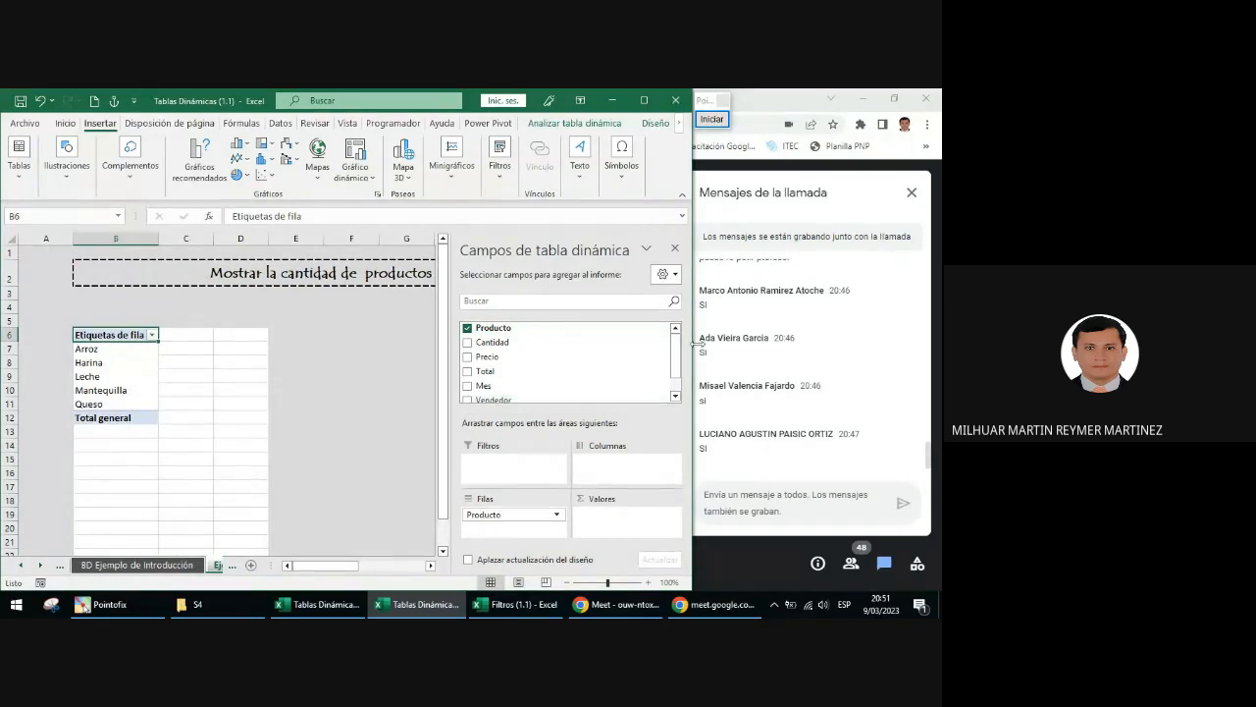
# - Add the Vendedor field to the Columnas area and the Cantidad field to the Valores area
pyautogui.click(680, 394)
pyautogui.moveTo(530, 378); pyautogui.dragTo(613, 471)
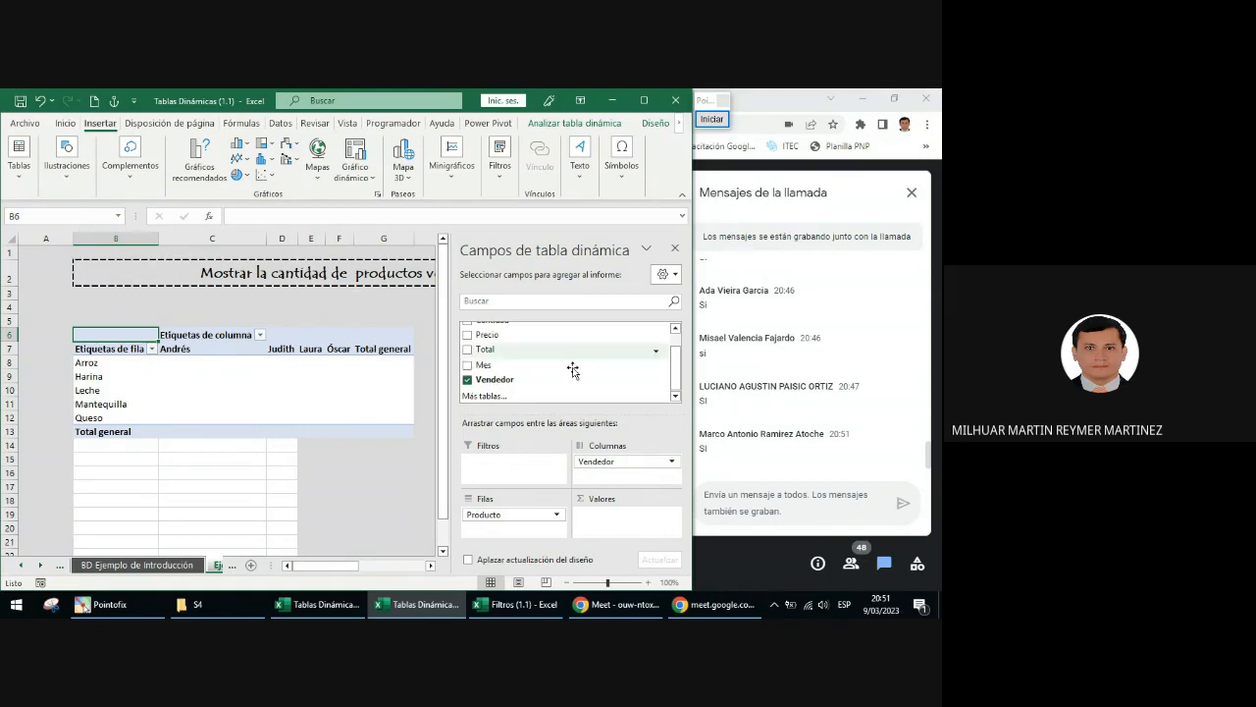
pyautogui.scroll(1, 681, 377)
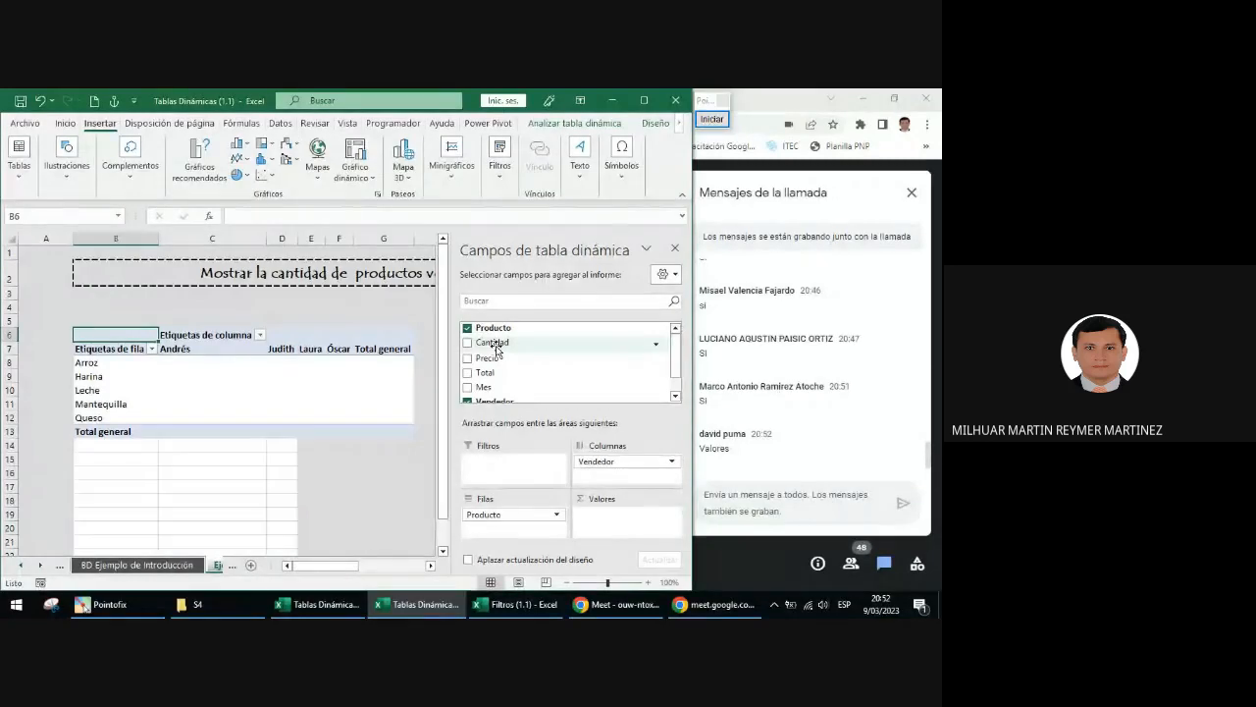
pyautogui.moveTo(496, 349); pyautogui.dragTo(593, 526)
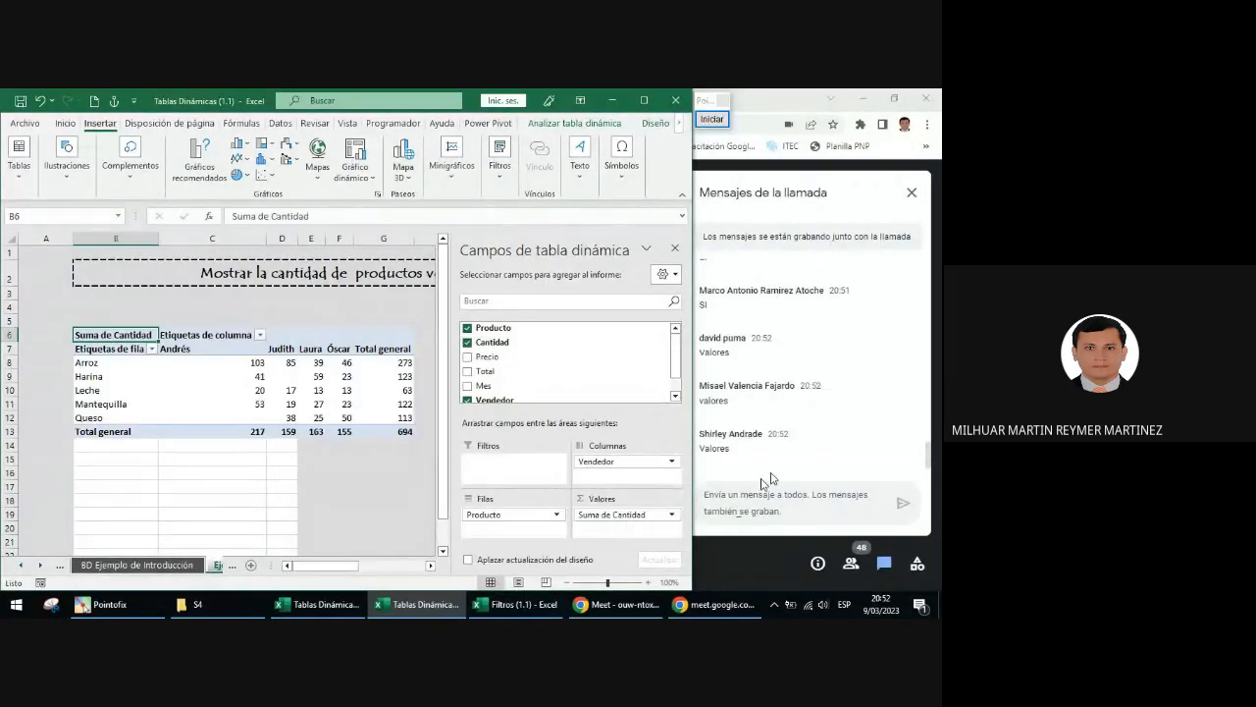
# - Circle the word Suma in cell B6, link it with a double-headed annotation arrow to the Valores area's field, and end the annotation
pyautogui.click(713, 119)
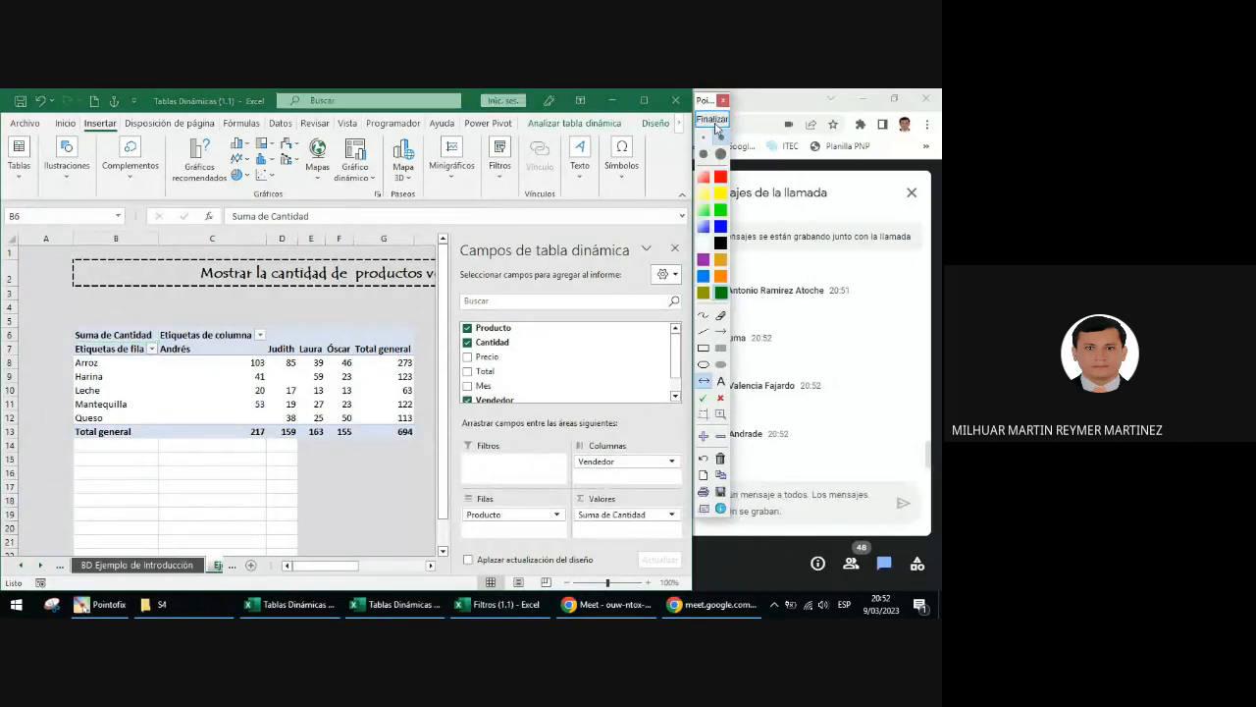
pyautogui.click(713, 119)
pyautogui.click(713, 118)
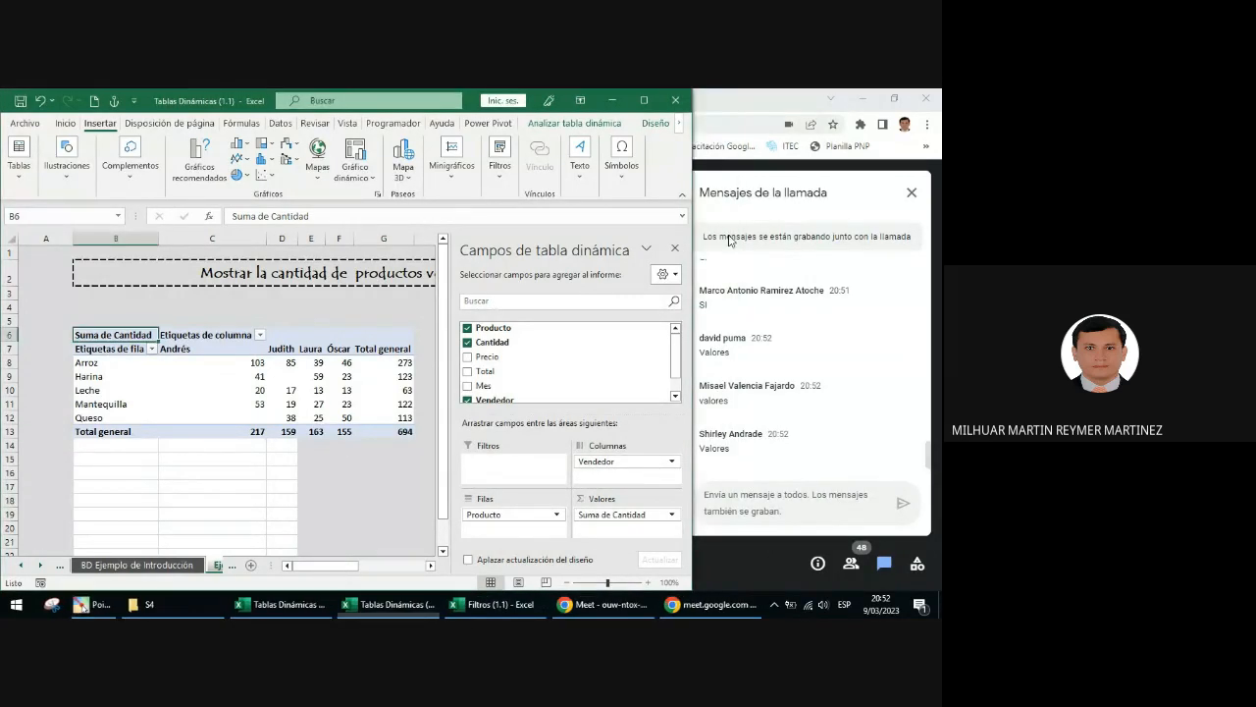
pyautogui.click(703, 364)
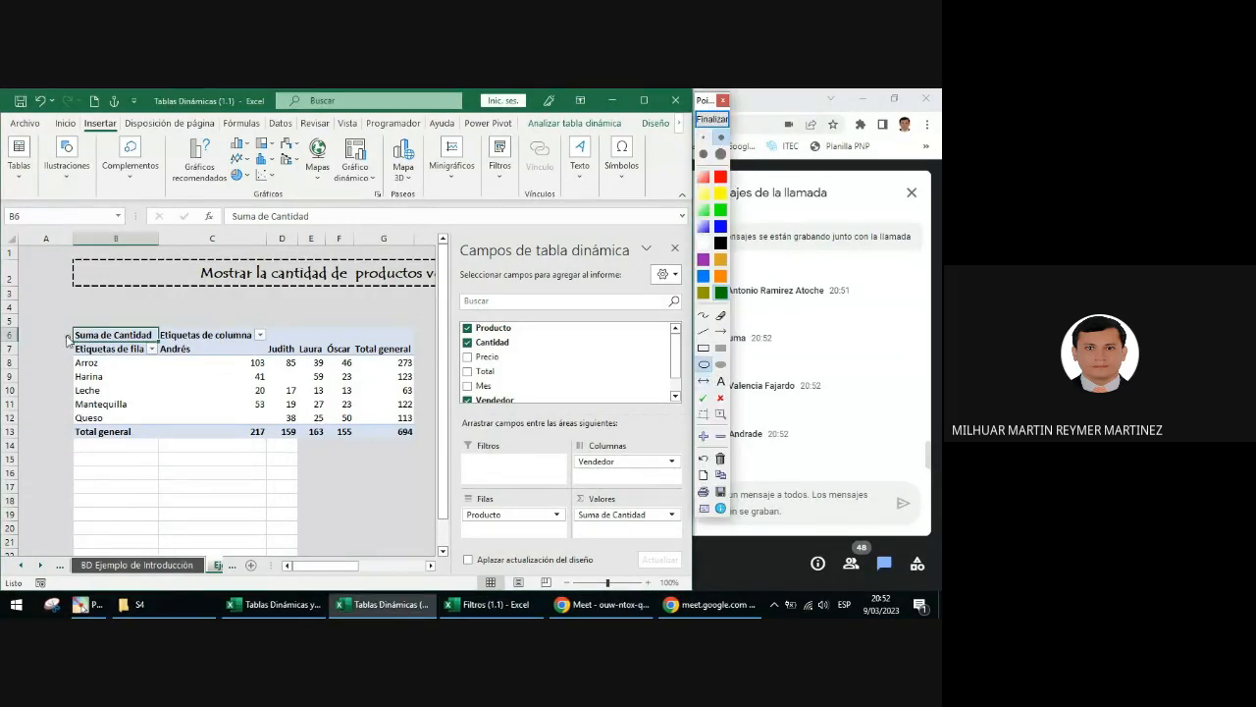
pyautogui.moveTo(65, 324); pyautogui.dragTo(104, 350)
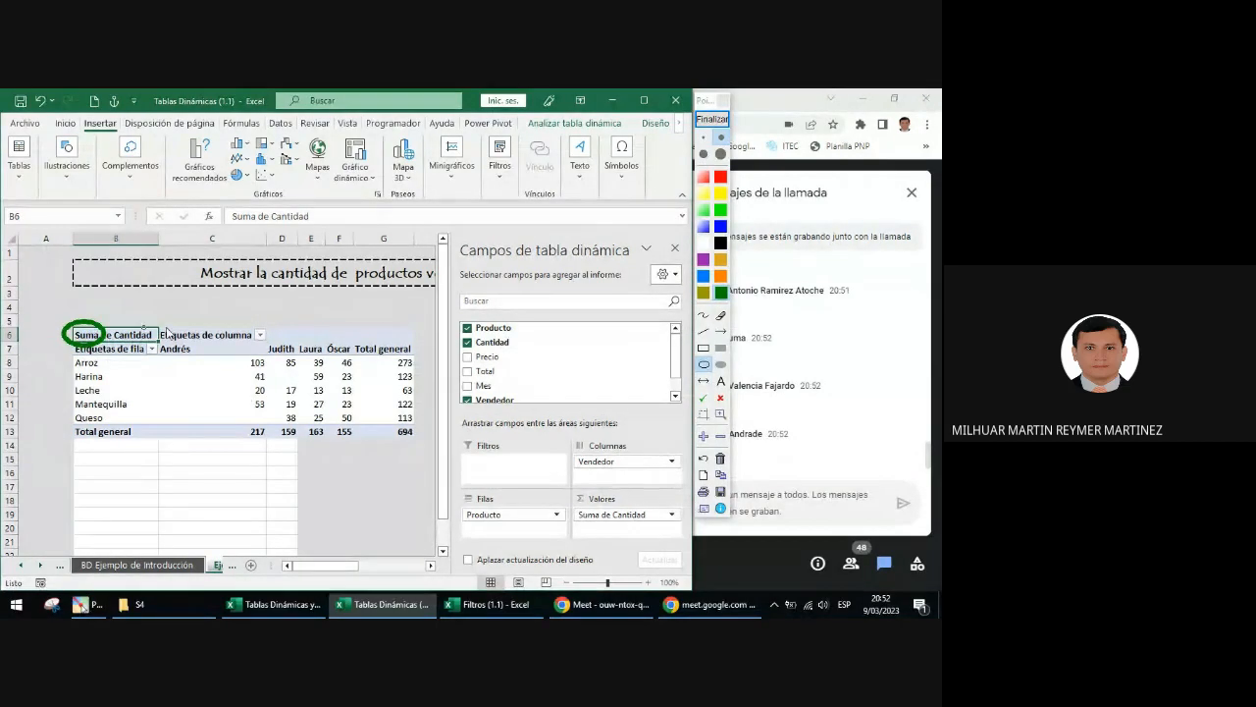
pyautogui.click(703, 380)
pyautogui.moveTo(104, 349); pyautogui.dragTo(578, 519)
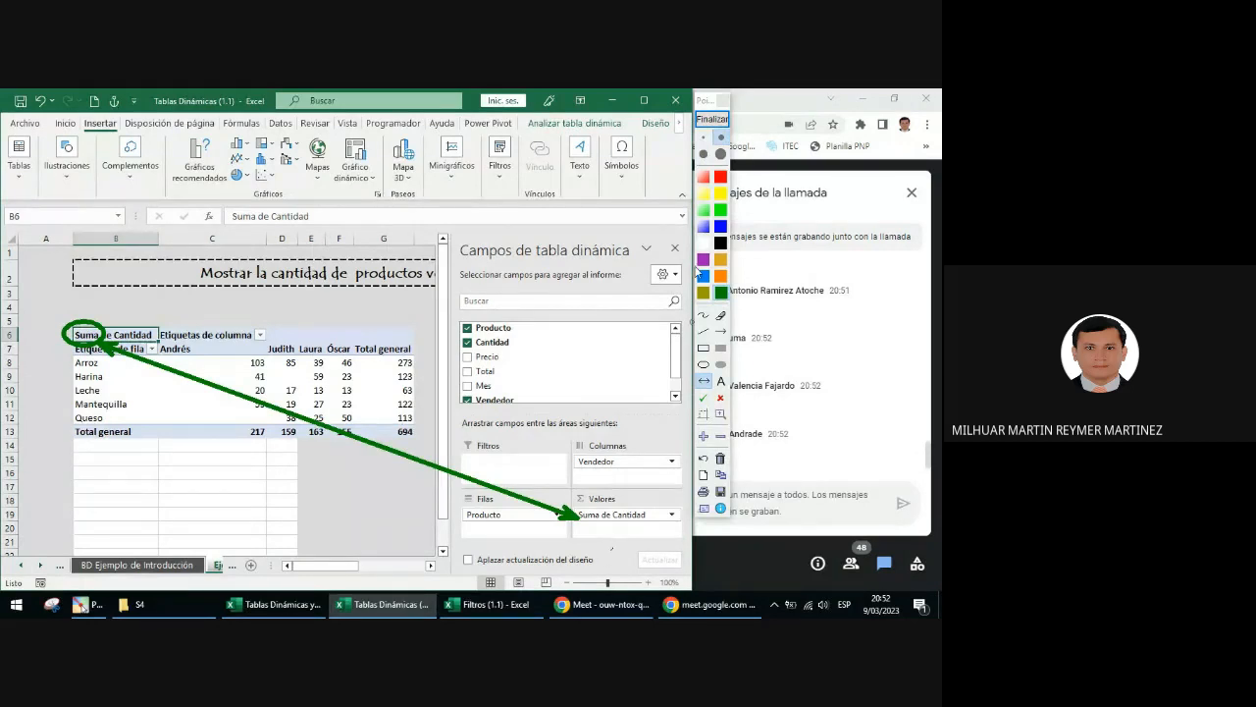
pyautogui.click(713, 119)
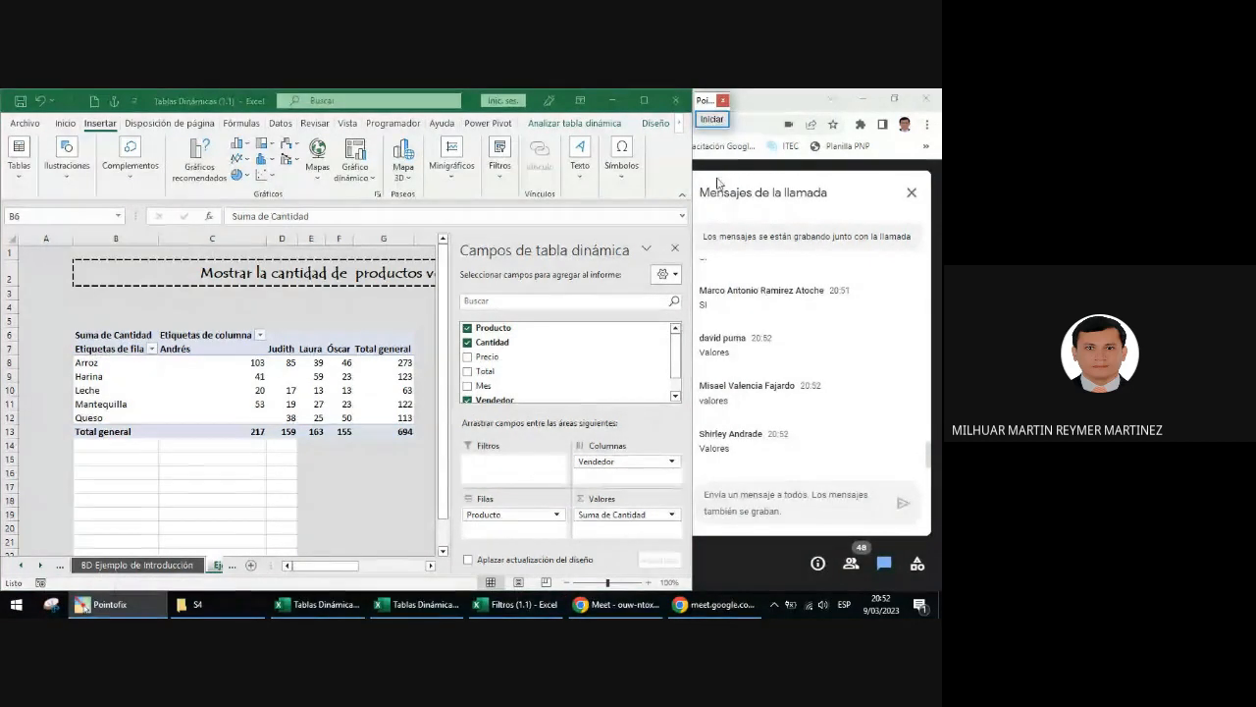
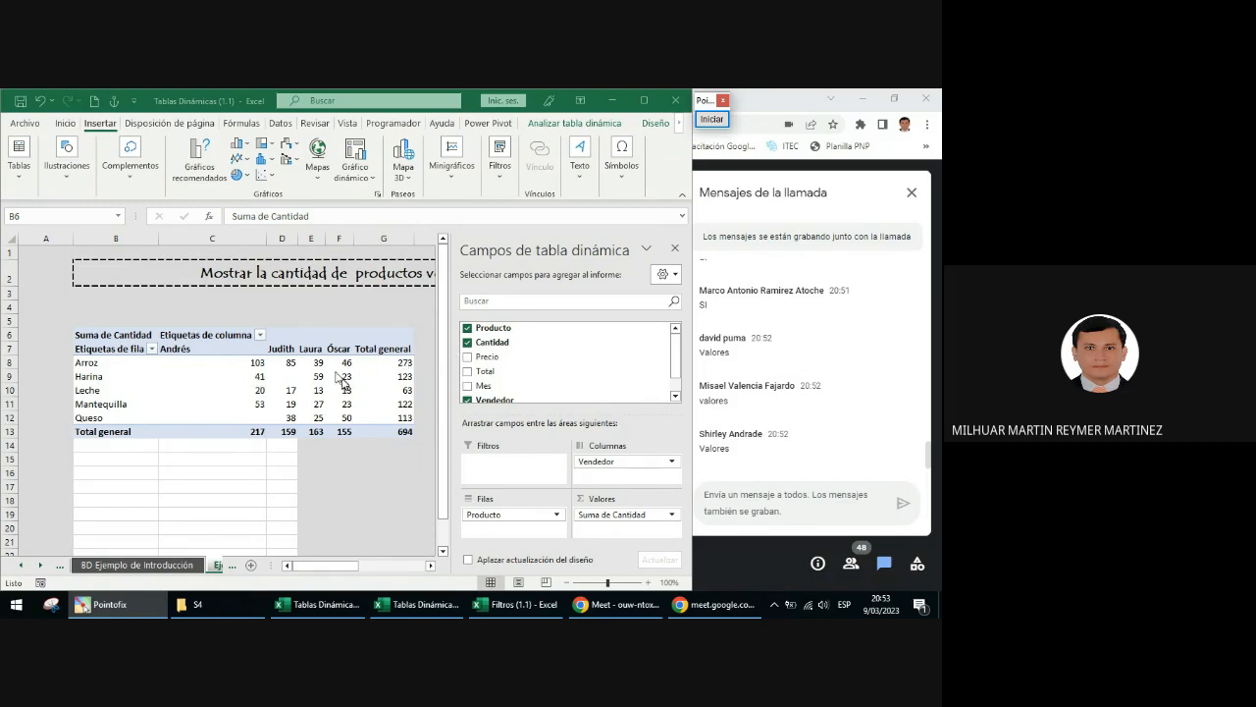
# - Draw an annotation ellipse around the quantity values in the pivot table body and end the annotation
pyautogui.click(712, 119)
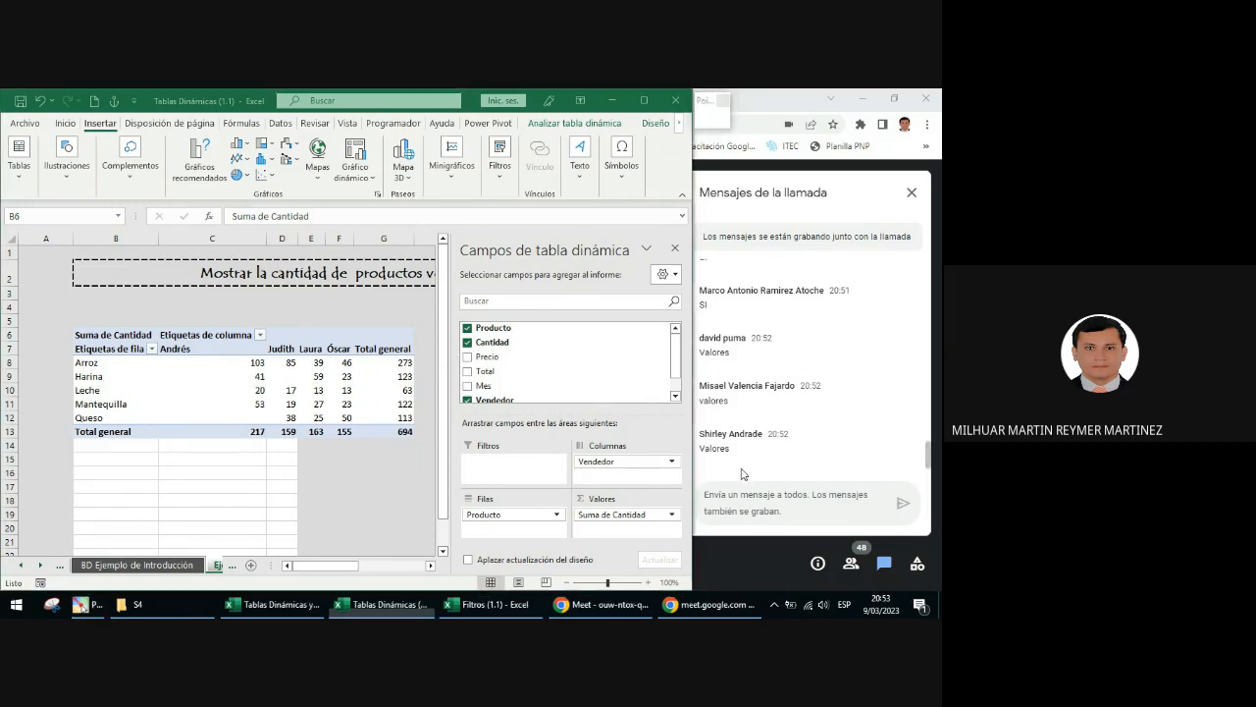
pyautogui.click(704, 364)
pyautogui.moveTo(227, 351); pyautogui.dragTo(400, 438)
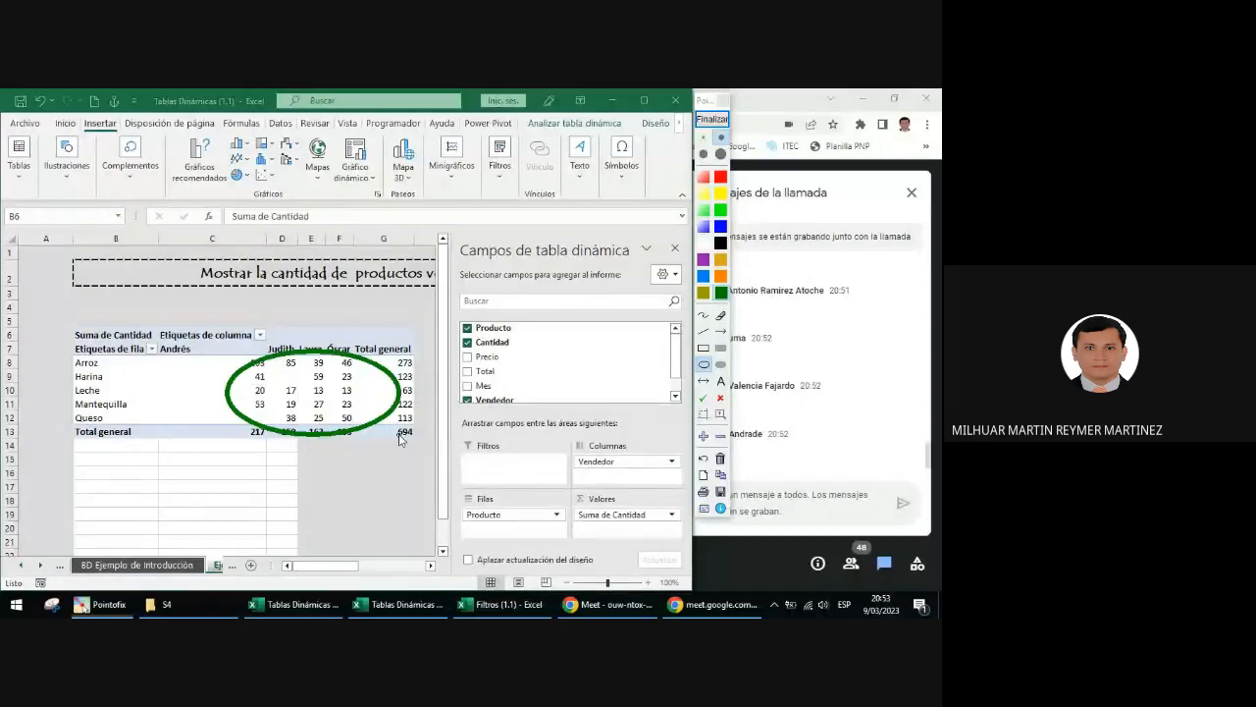
pyautogui.click(713, 120)
# - Summarize the pivot table's Cantidad values by Recuento and examine the first two counts in the Arroz row
pyautogui.click(308, 378)
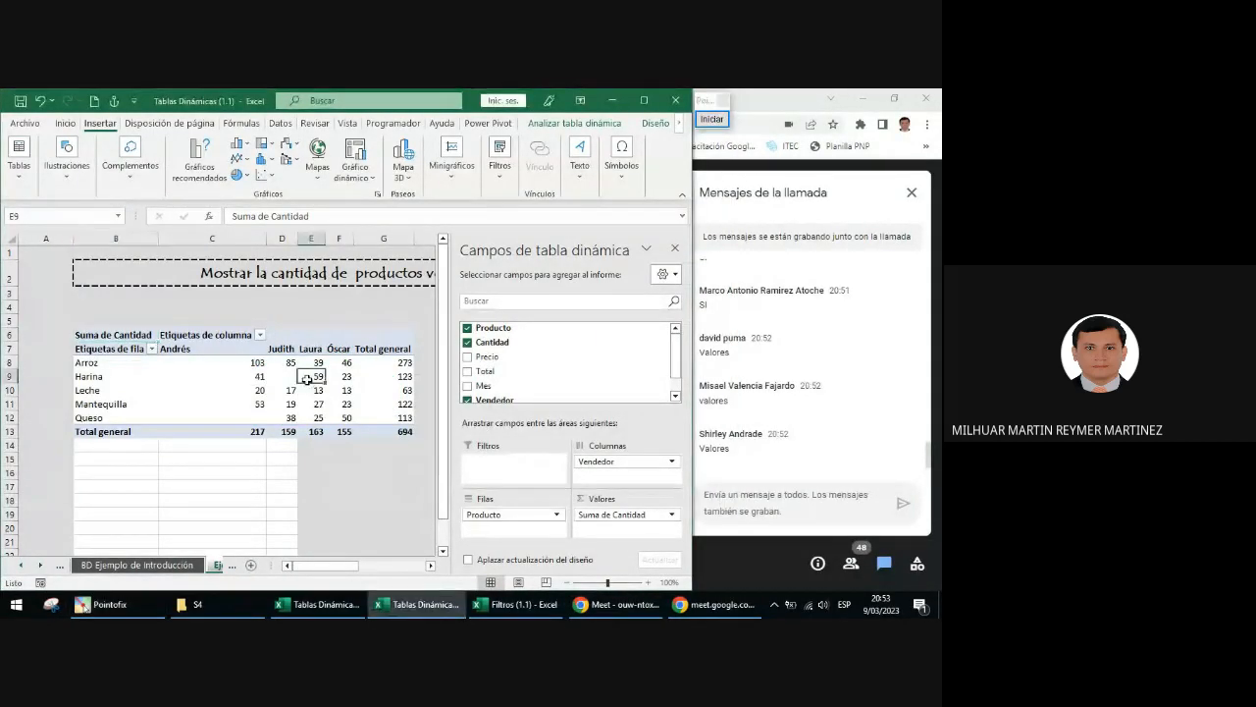
pyautogui.rightClick(307, 379)
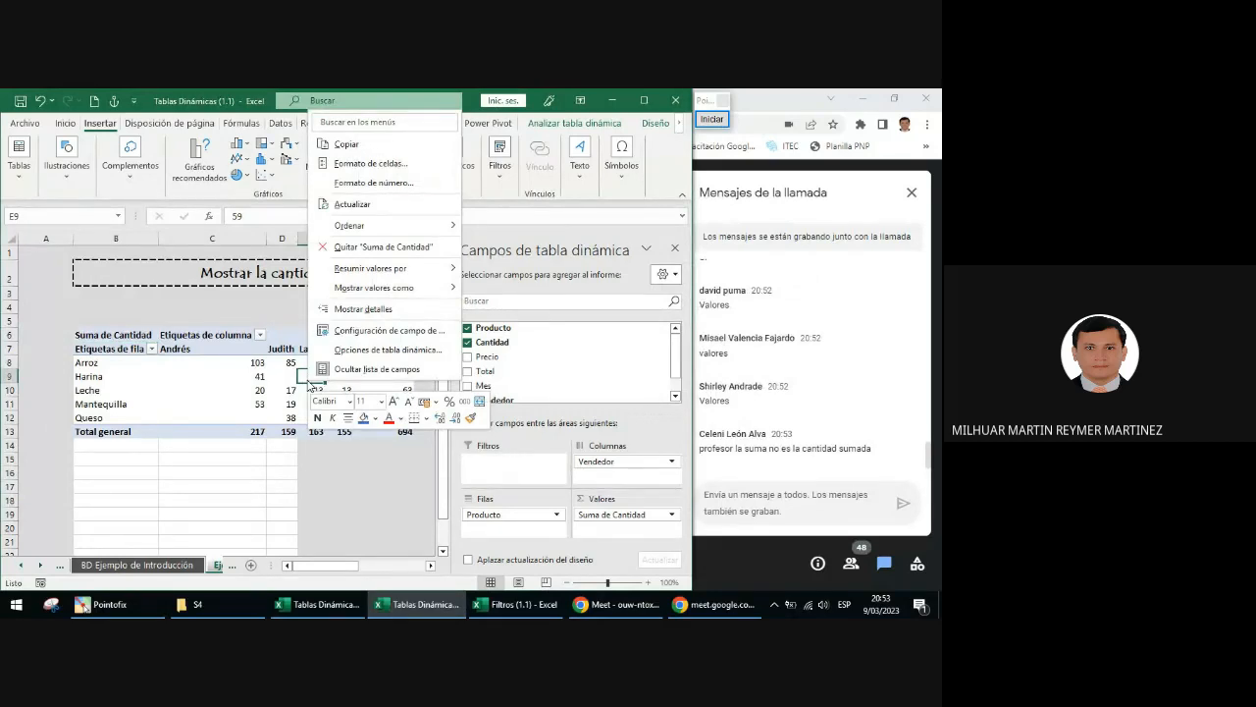
pyautogui.moveTo(402, 276)
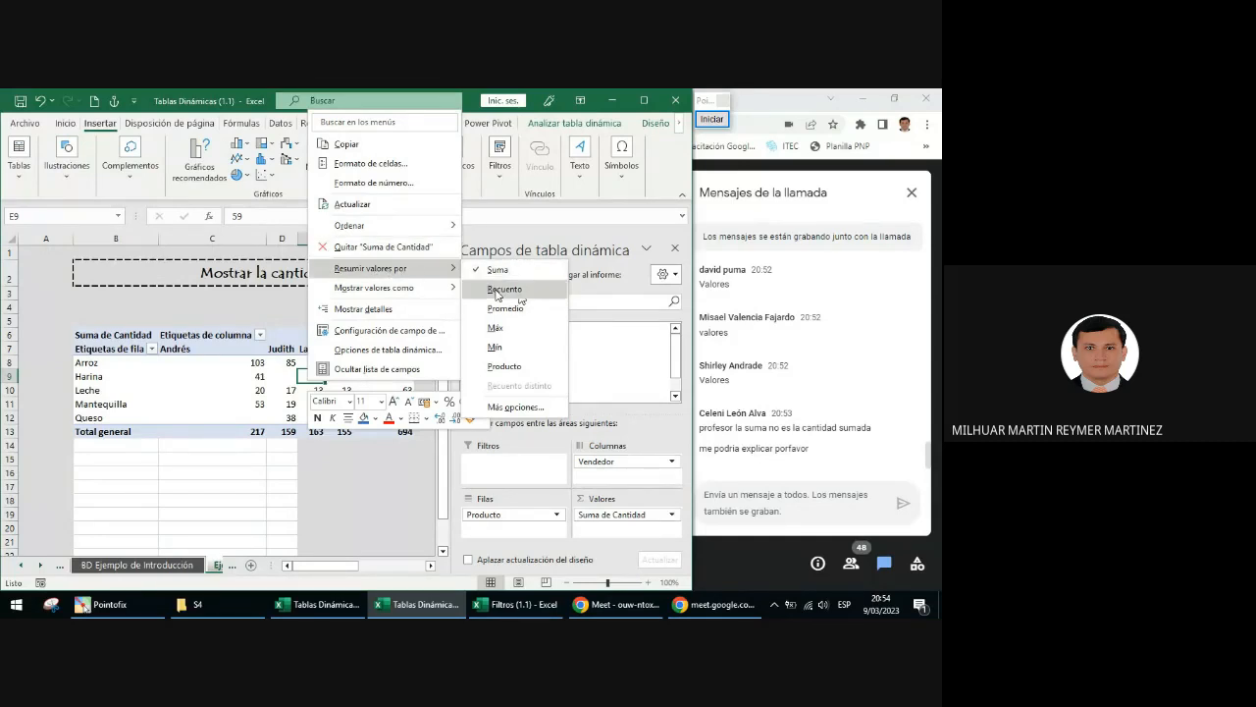
pyautogui.click(503, 290)
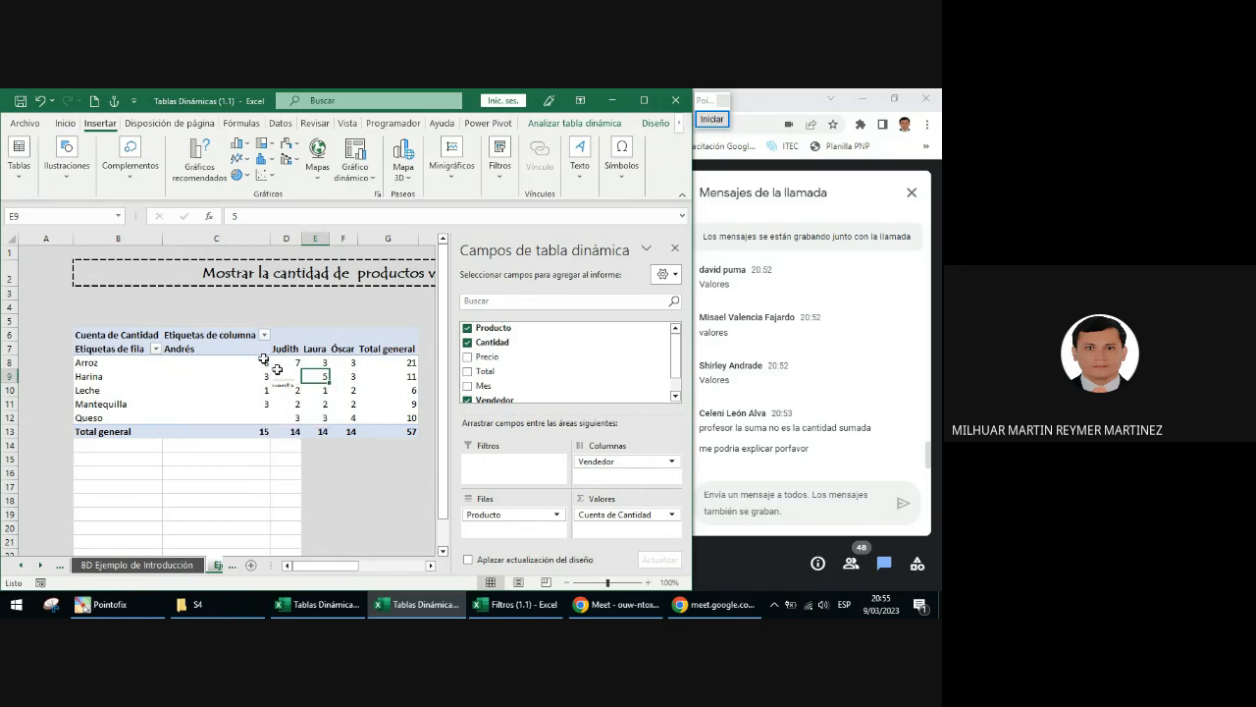
pyautogui.click(269, 364)
pyautogui.click(288, 363)
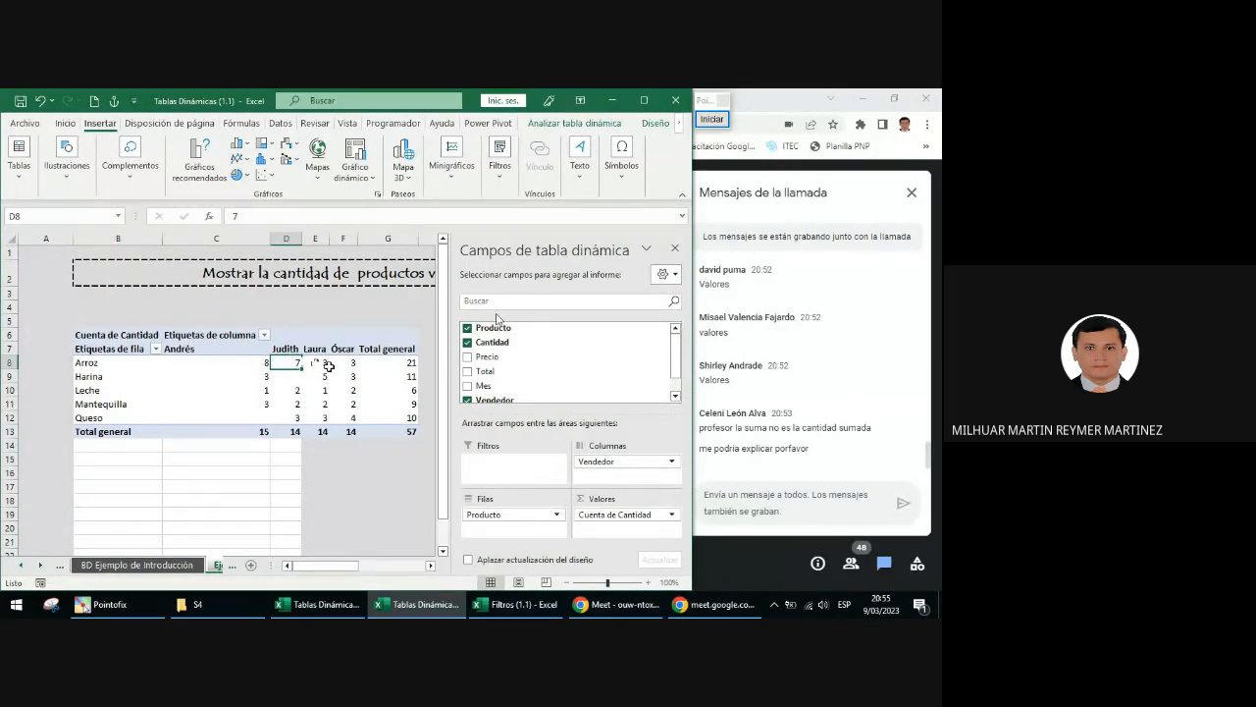
# - Review the functions available for summarizing the pivot table's Cantidad values, and leave the current one unchanged
pyautogui.rightClick(281, 381)
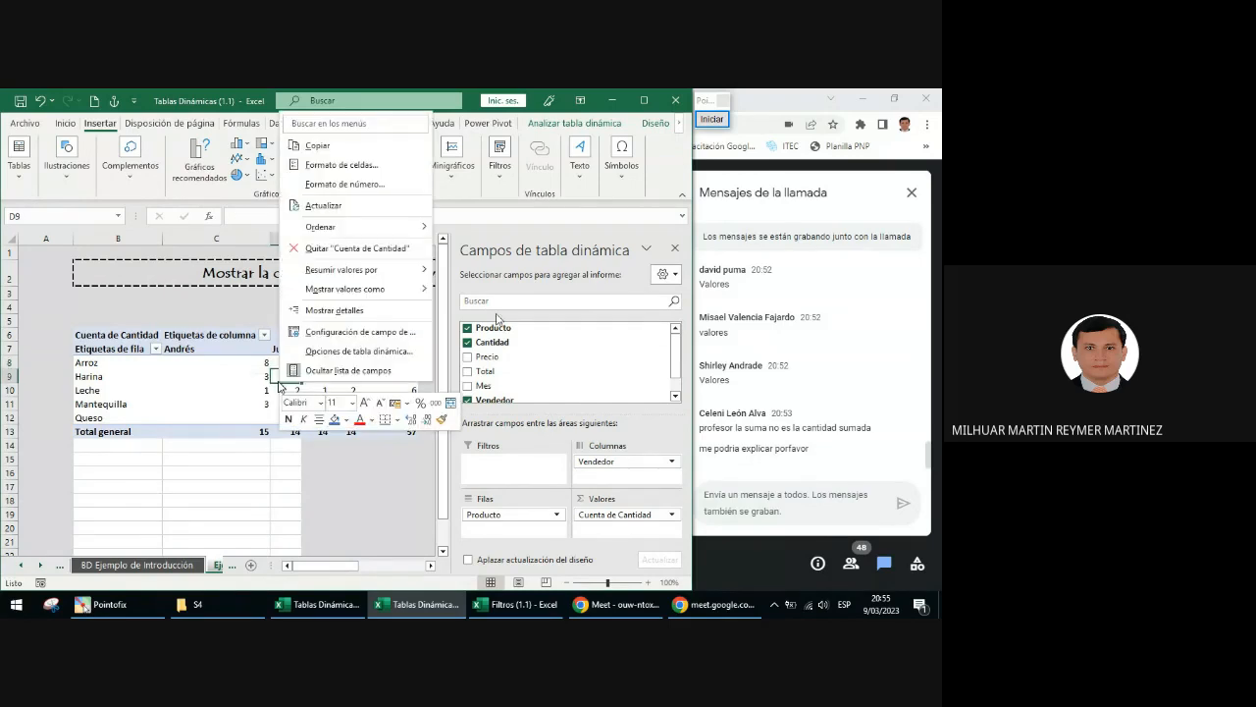
pyautogui.moveTo(381, 280)
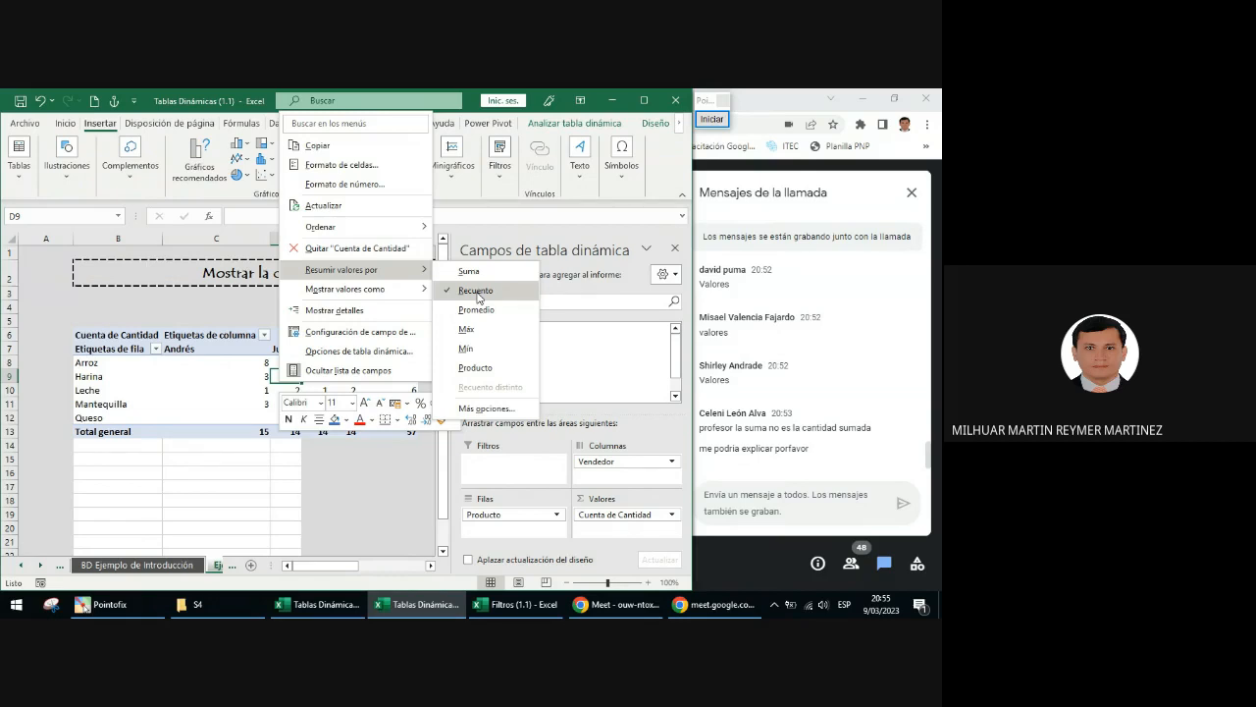
pyautogui.click(292, 385)
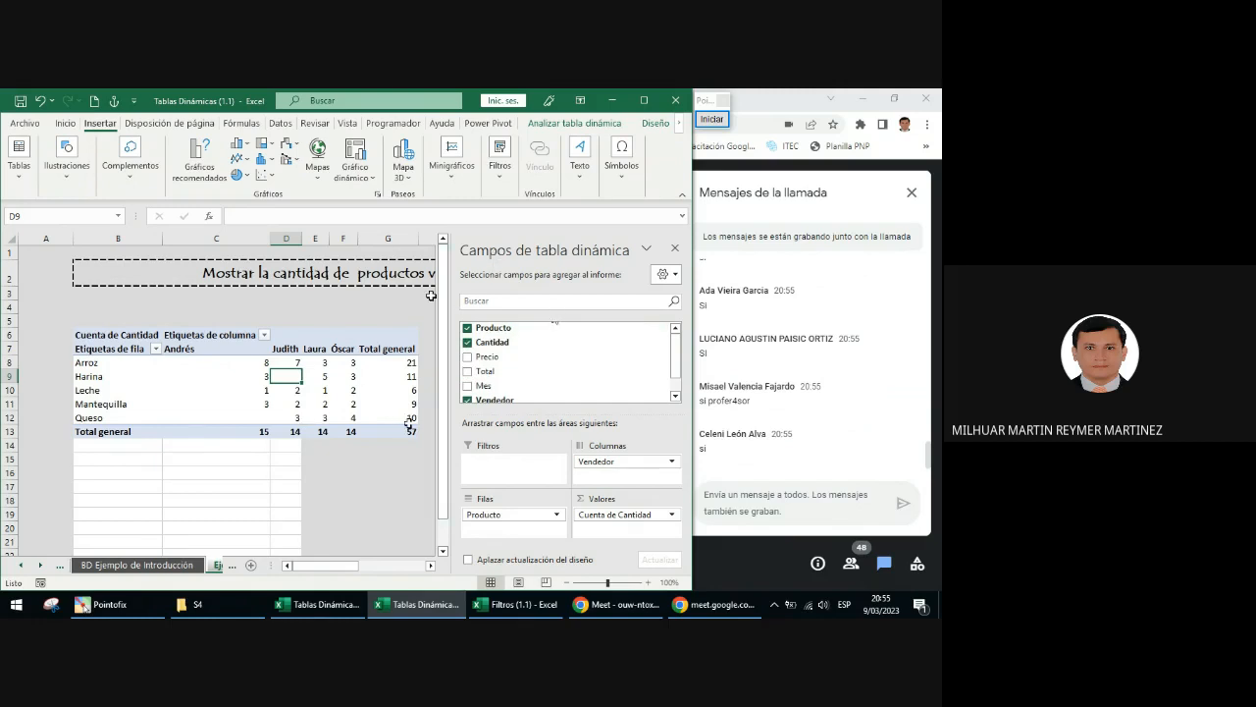
# - Close the pivot table field list and rename the values header in cell B6 as MODELO 01
pyautogui.click(674, 247)
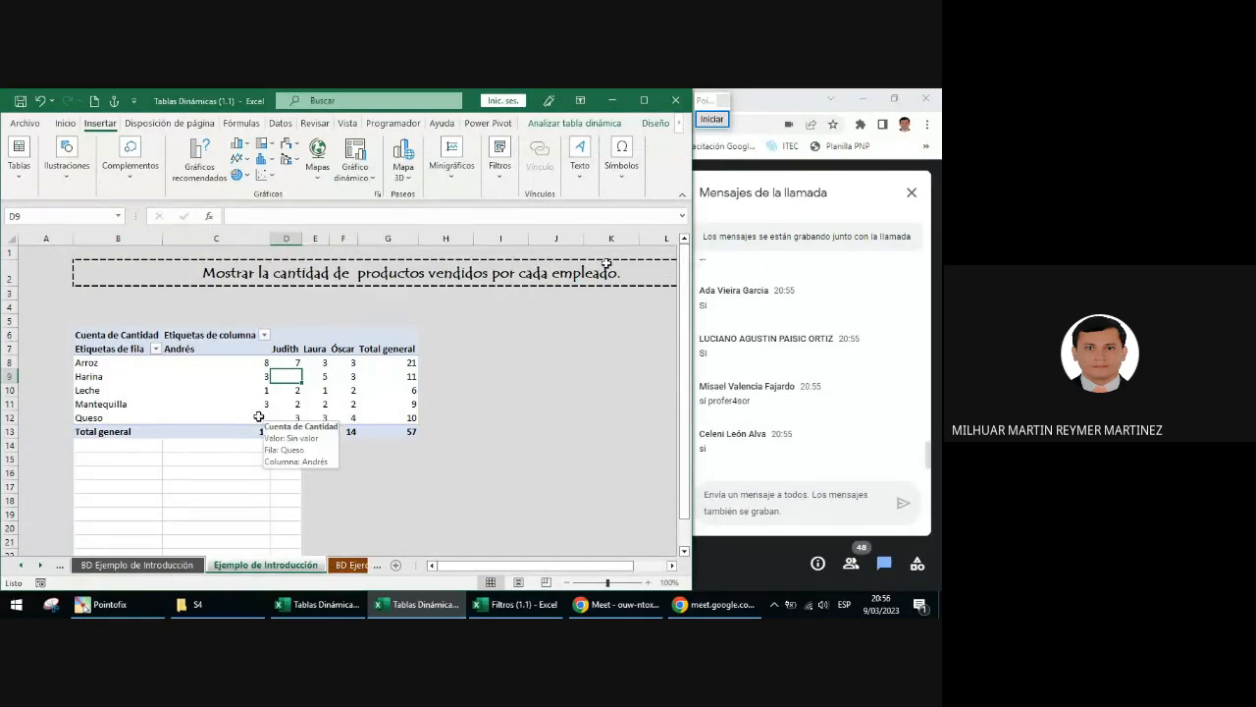
pyautogui.click(131, 335)
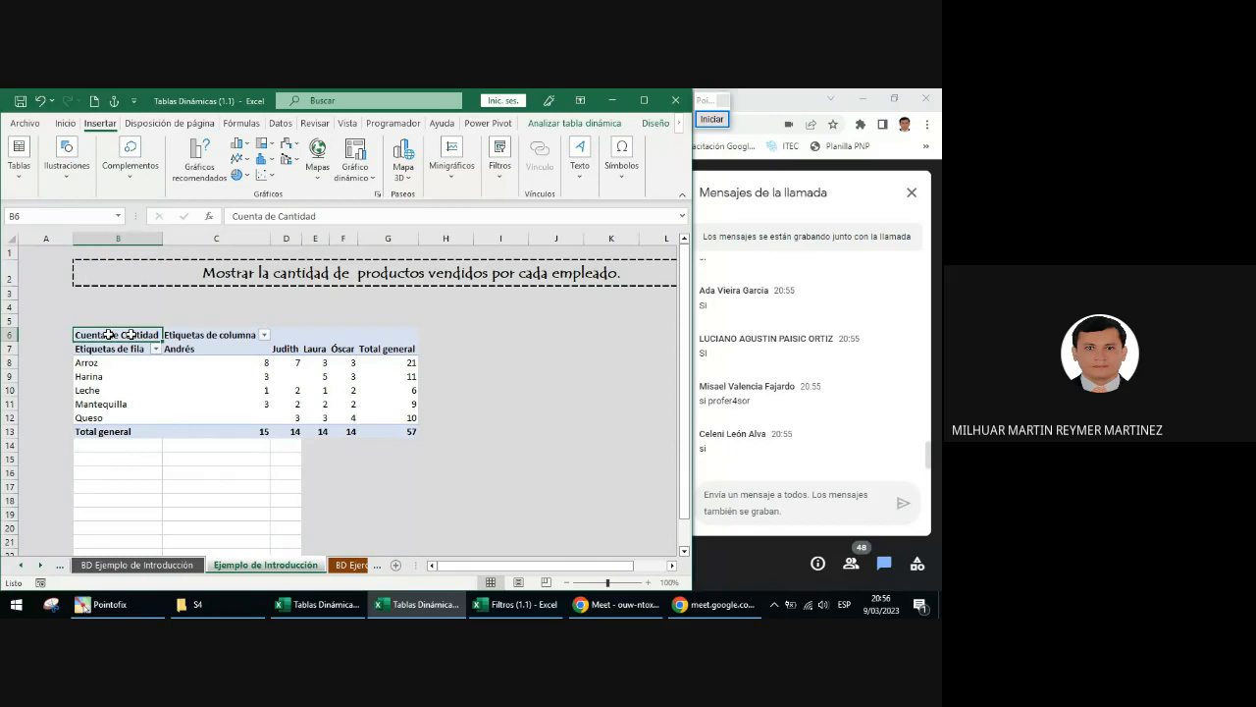
pyautogui.write('MO')
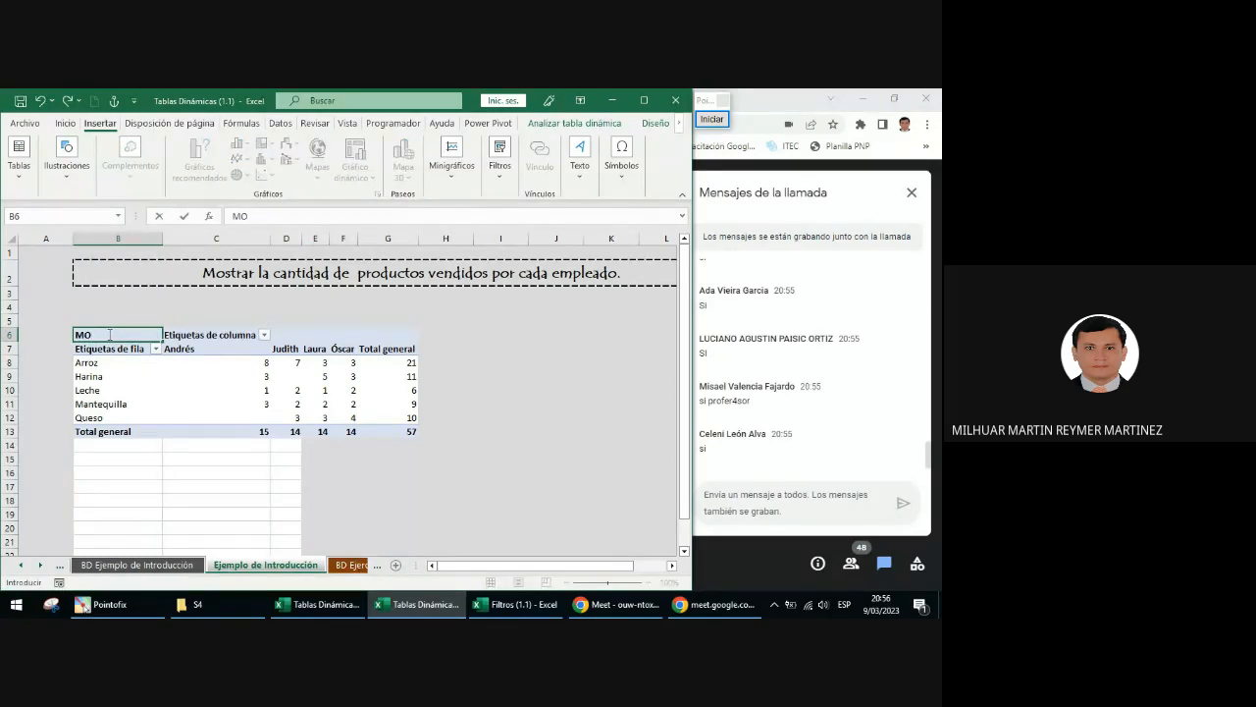
pyautogui.write('DELO 01')
pyautogui.press('Return')
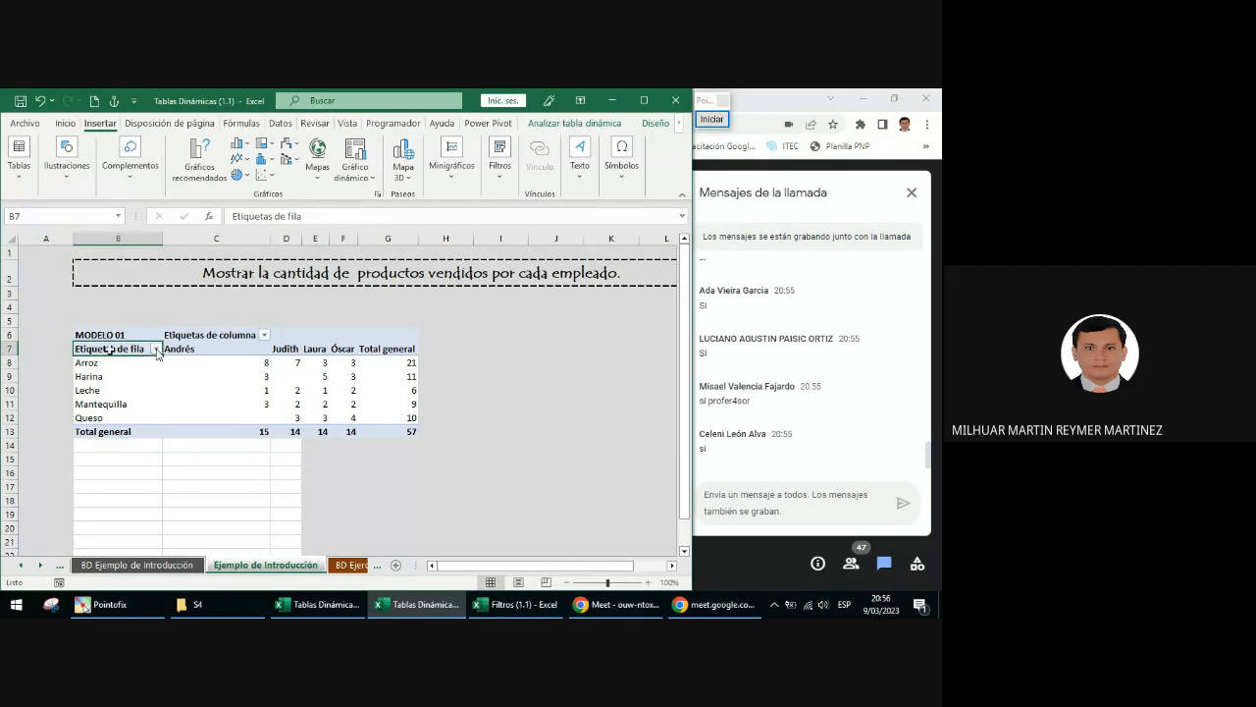
# - Rename the pivot table's row labels header as Productos and its column labels header as Vendedores
pyautogui.write('Productos')
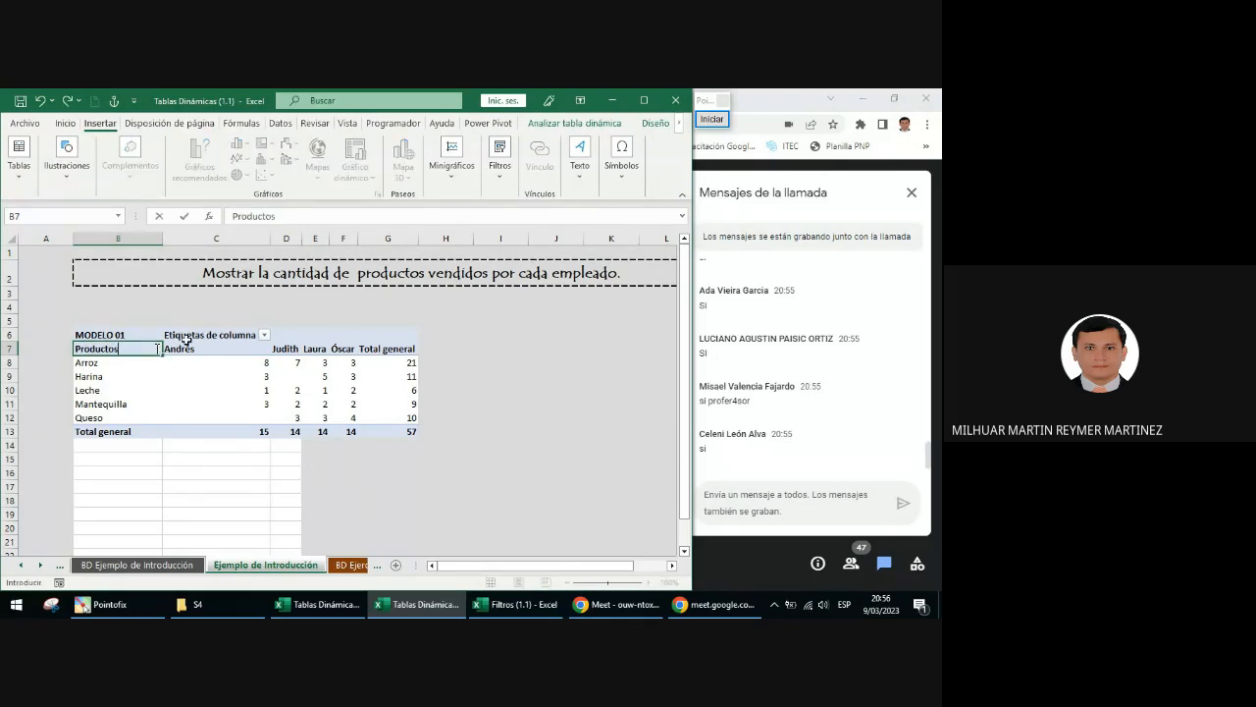
pyautogui.click(186, 339)
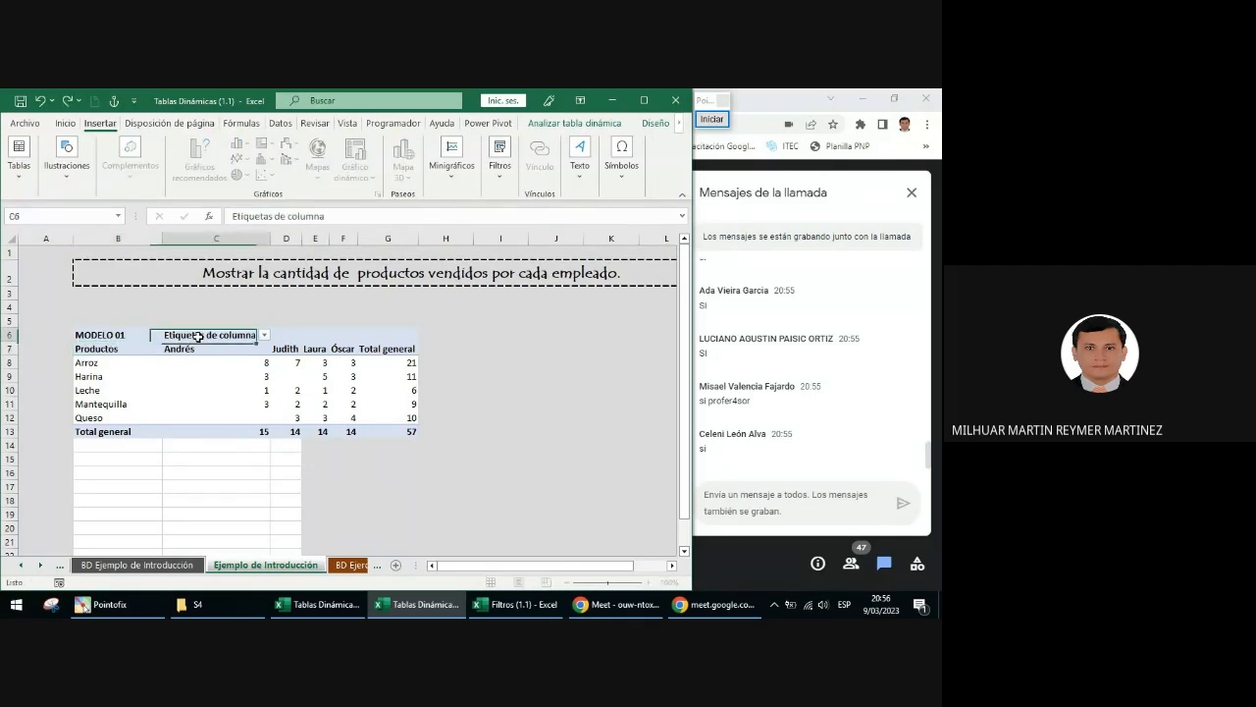
pyautogui.write('Vendedores')
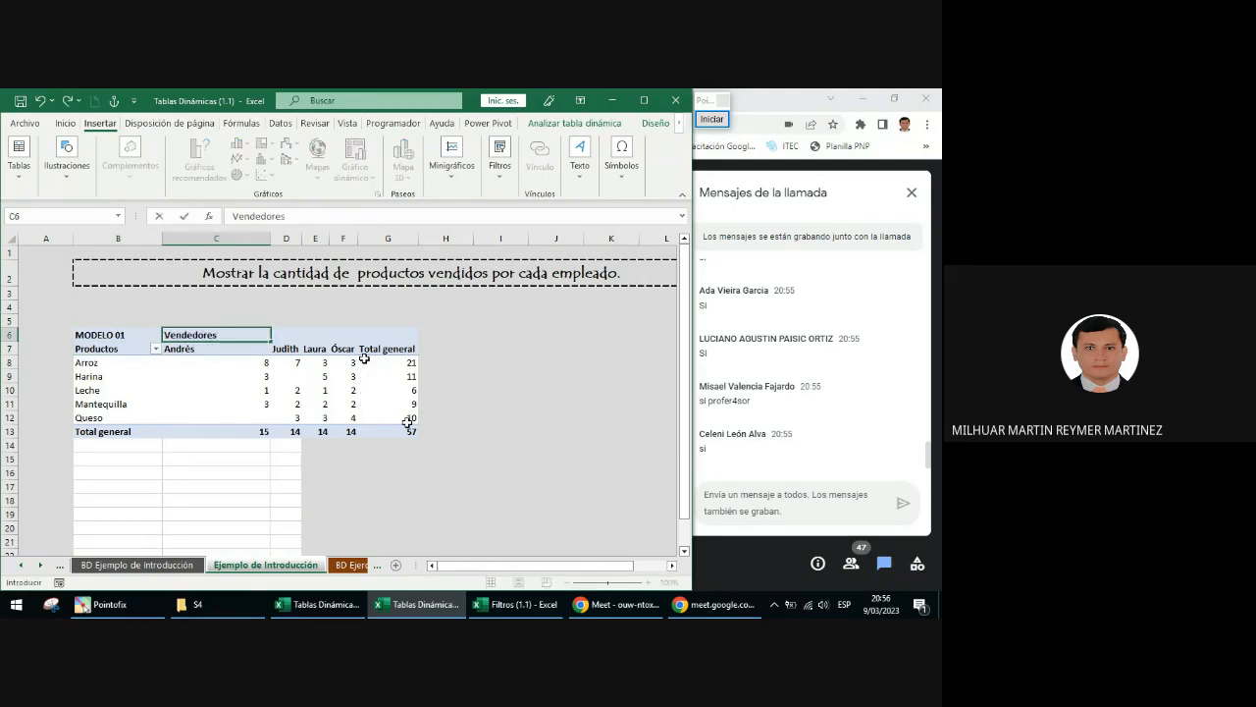
pyautogui.click(444, 418)
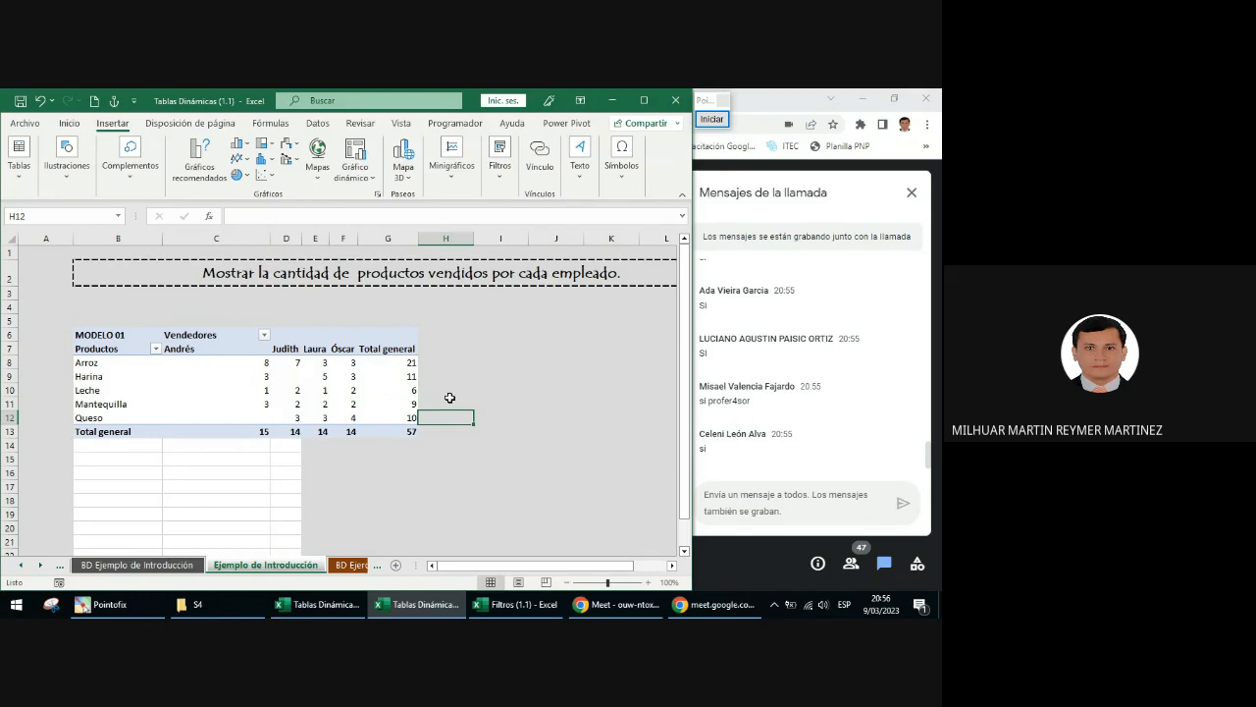
# - Draw annotation arrows from the pivot table to the Analizar tabla dinámica and Diseño ribbon tabs, and end the annotation
pyautogui.click(184, 342)
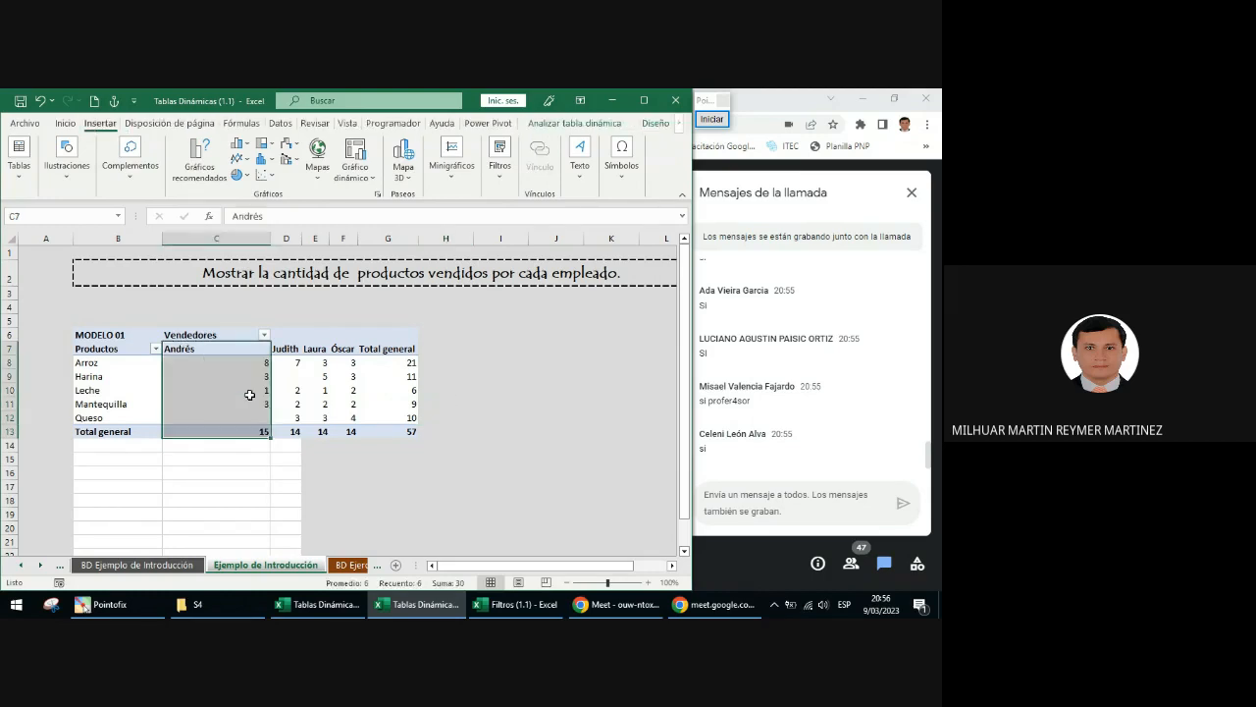
pyautogui.click(711, 119)
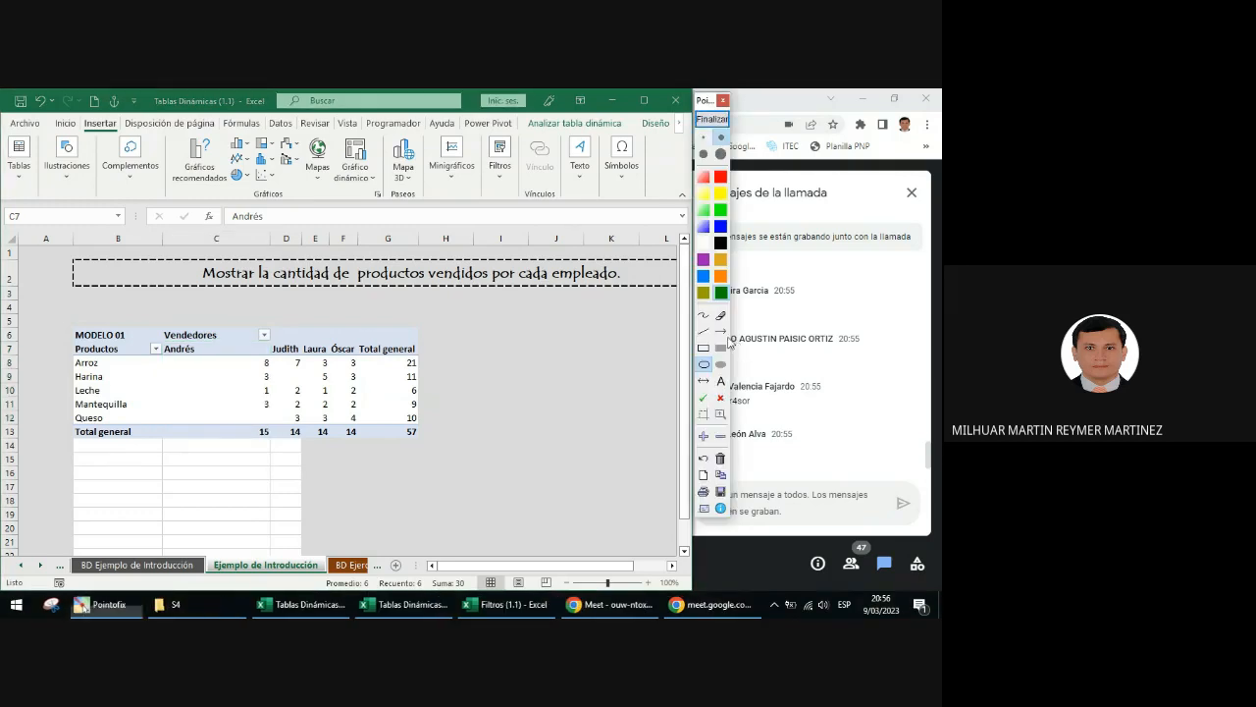
pyautogui.click(721, 331)
pyautogui.moveTo(372, 346); pyautogui.dragTo(535, 142)
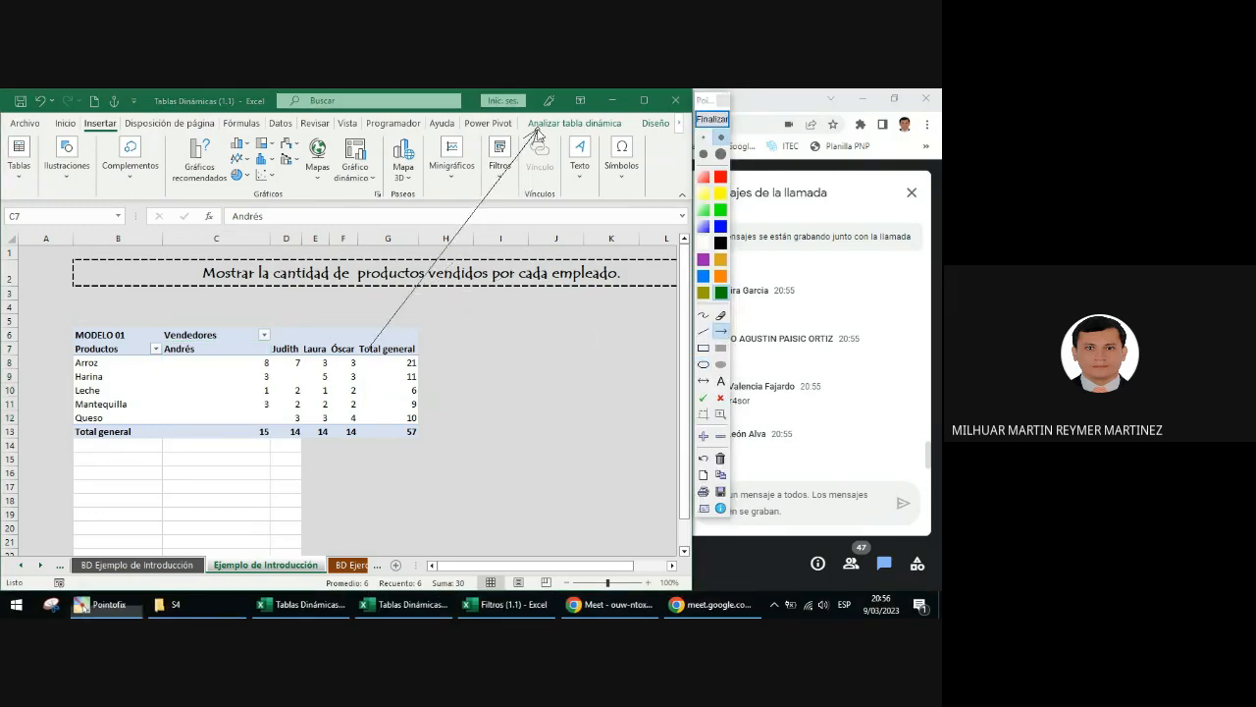
pyautogui.moveTo(373, 351); pyautogui.dragTo(645, 130)
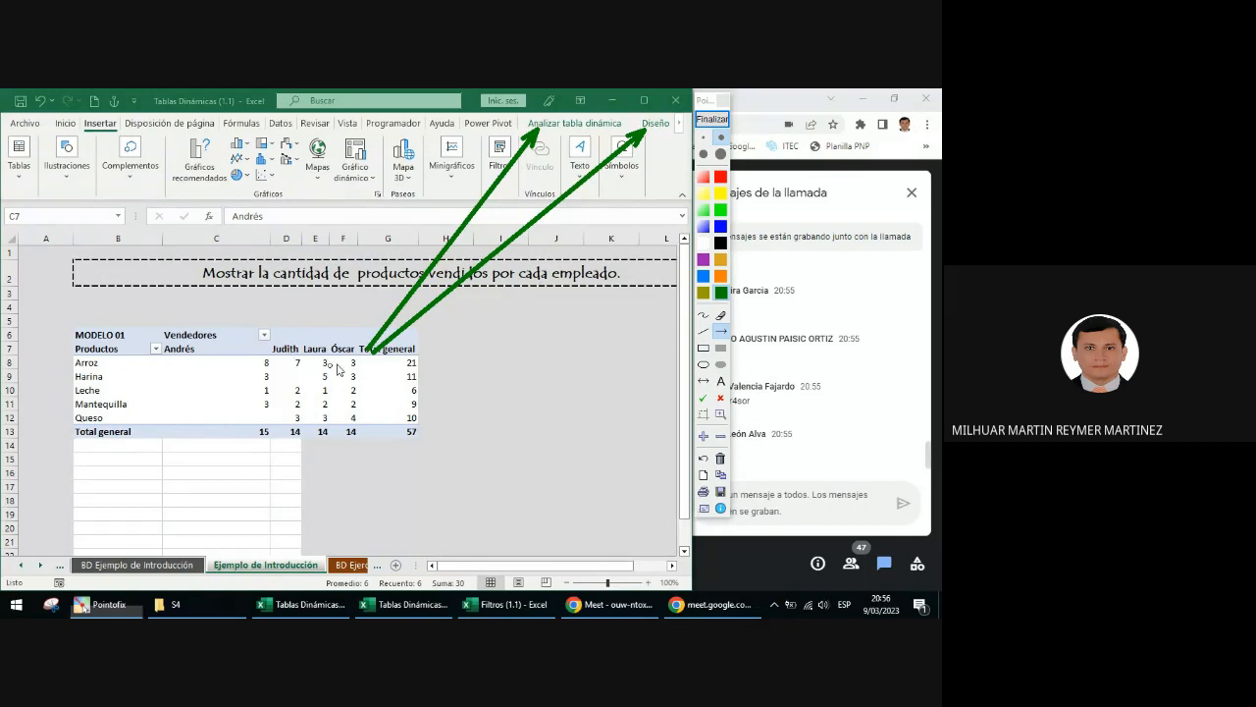
pyautogui.click(713, 119)
# - Shift the ribbon's tab strip, point two new annotation arrows at the Analizar tabla dinámica and Diseño tabs, and end the annotation
pyautogui.click(682, 129)
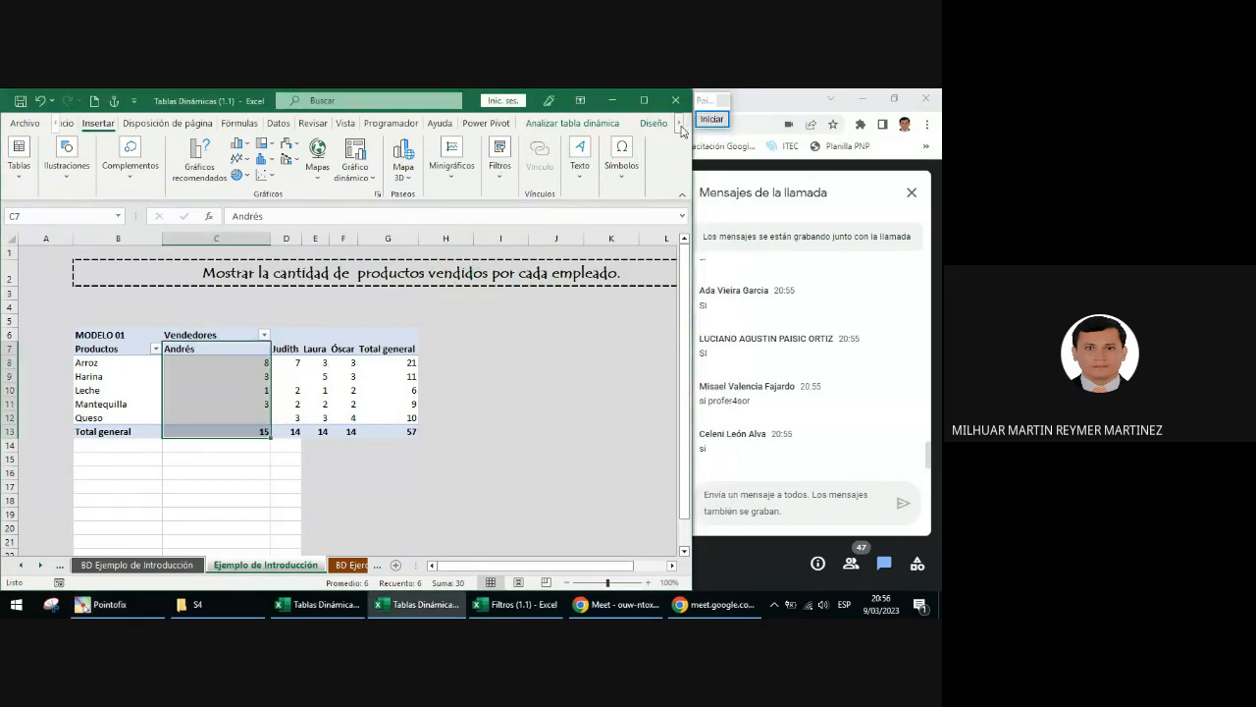
pyautogui.click(681, 128)
pyautogui.click(681, 128)
pyautogui.click(715, 120)
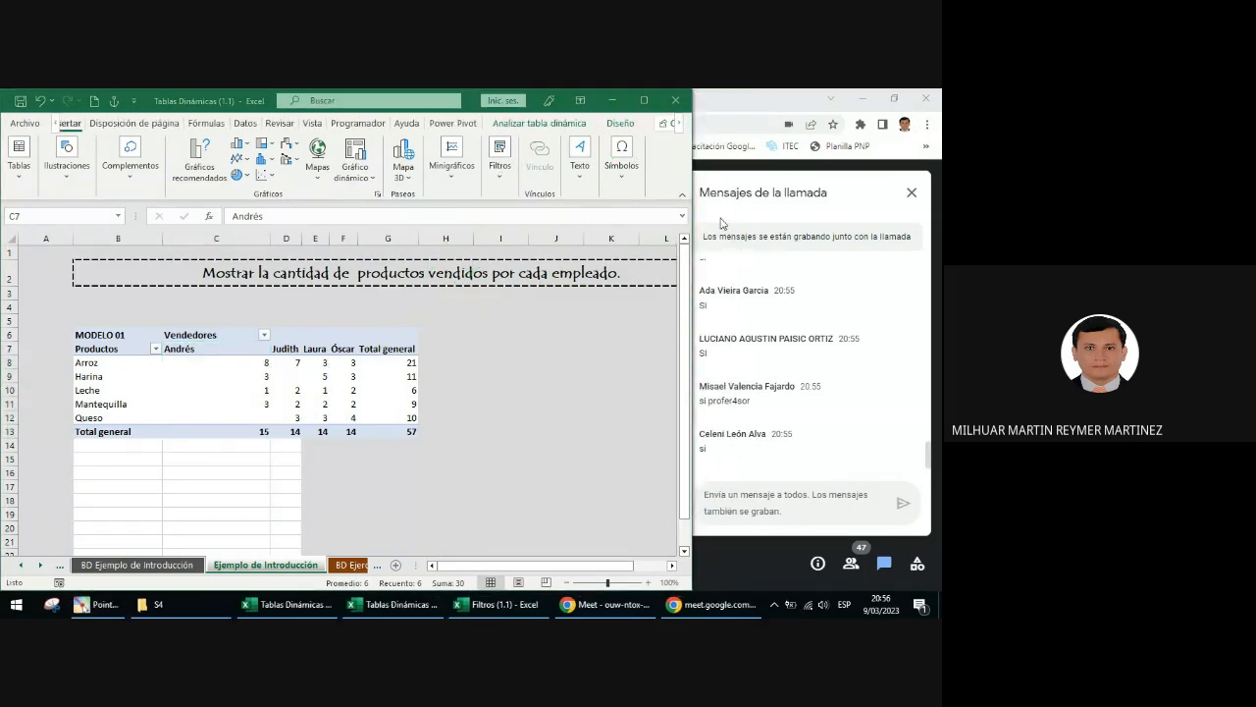
pyautogui.click(721, 332)
pyautogui.moveTo(380, 365); pyautogui.dragTo(522, 155)
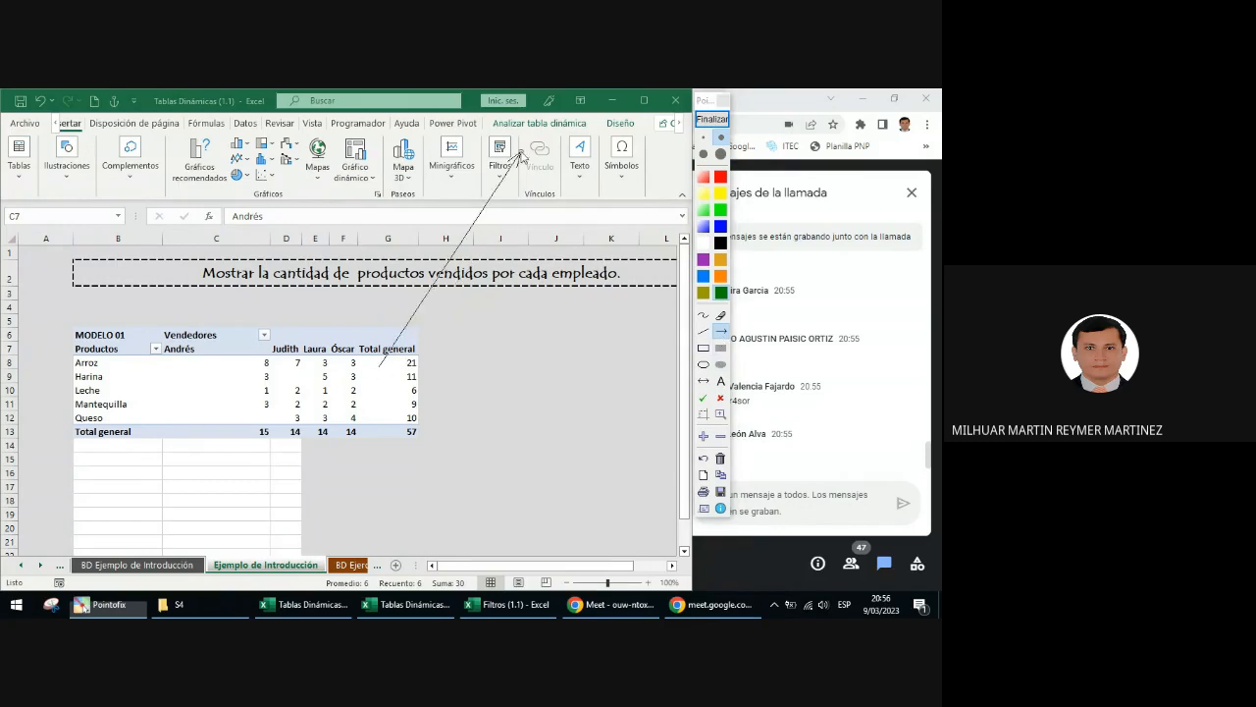
pyautogui.moveTo(380, 365); pyautogui.dragTo(611, 137)
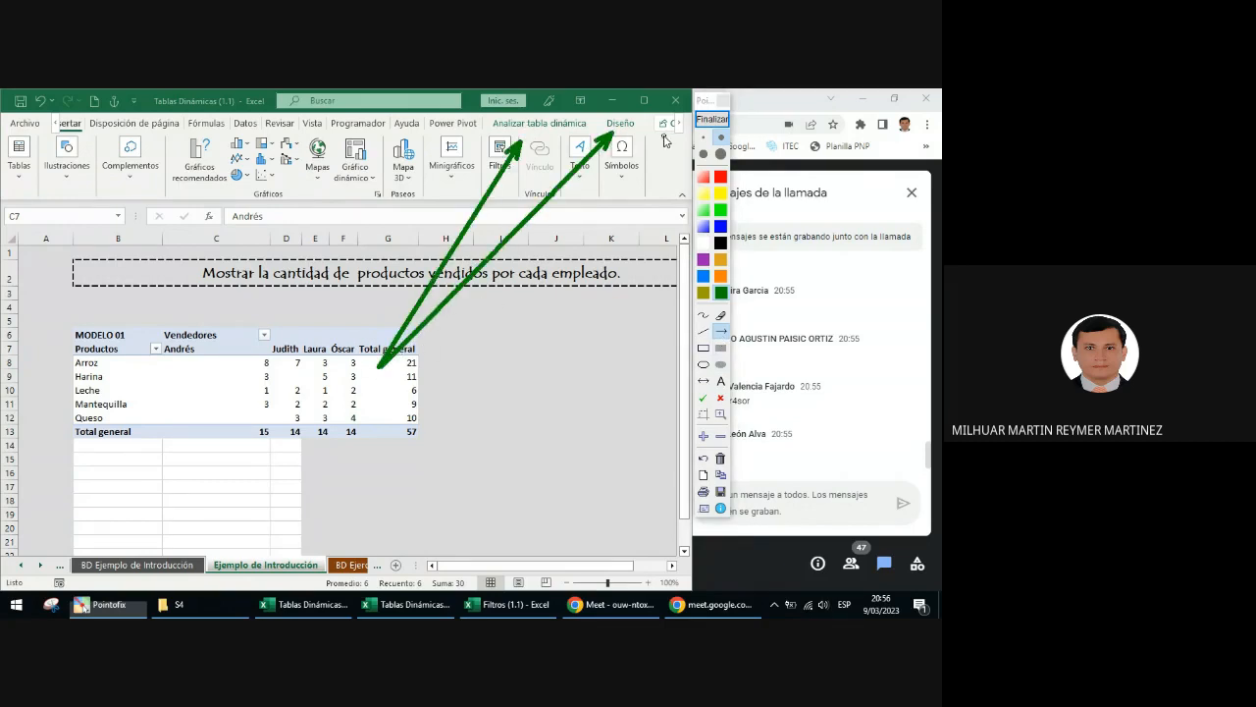
pyautogui.click(712, 118)
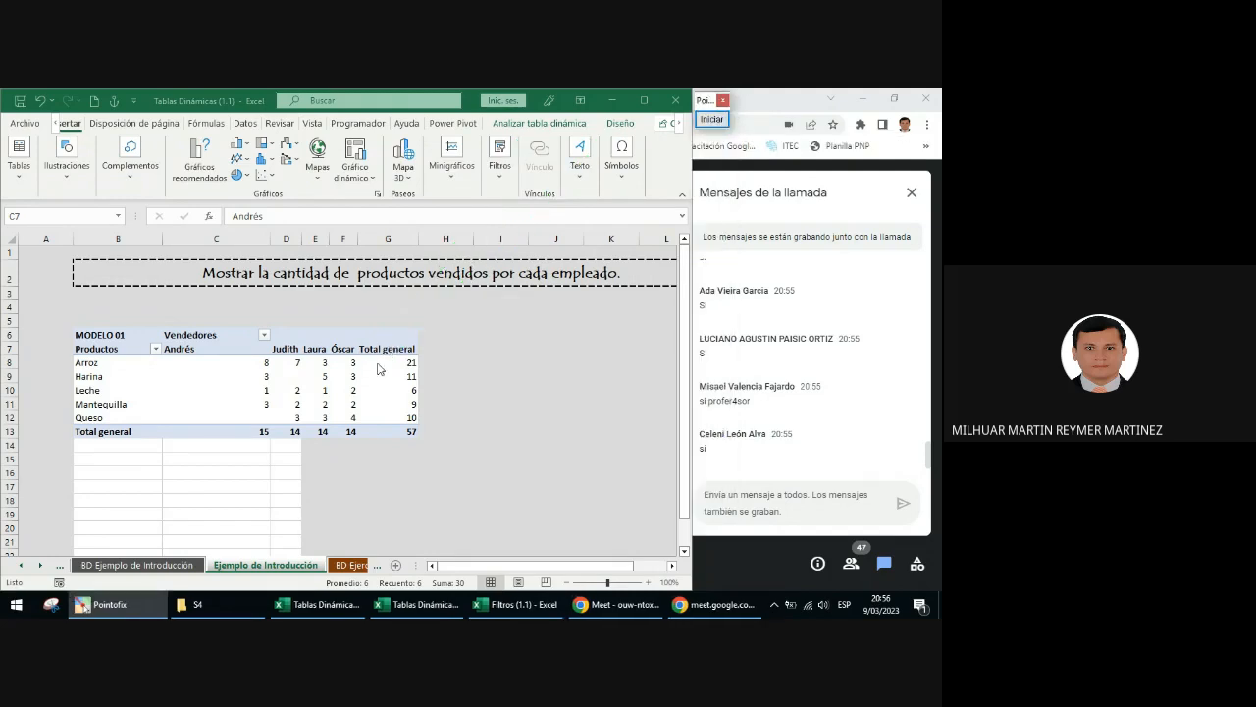
# - Apply the gold pivot table style from the first row of the Oscuro group
pyautogui.click(619, 124)
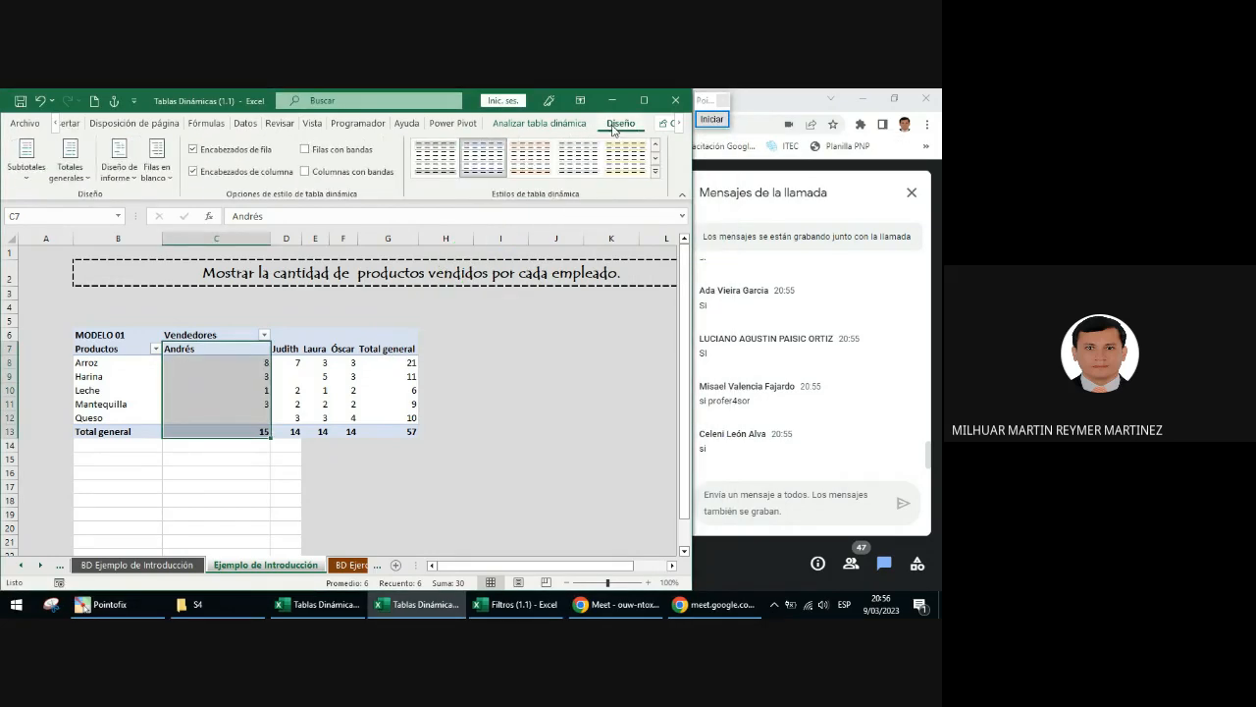
pyautogui.click(654, 171)
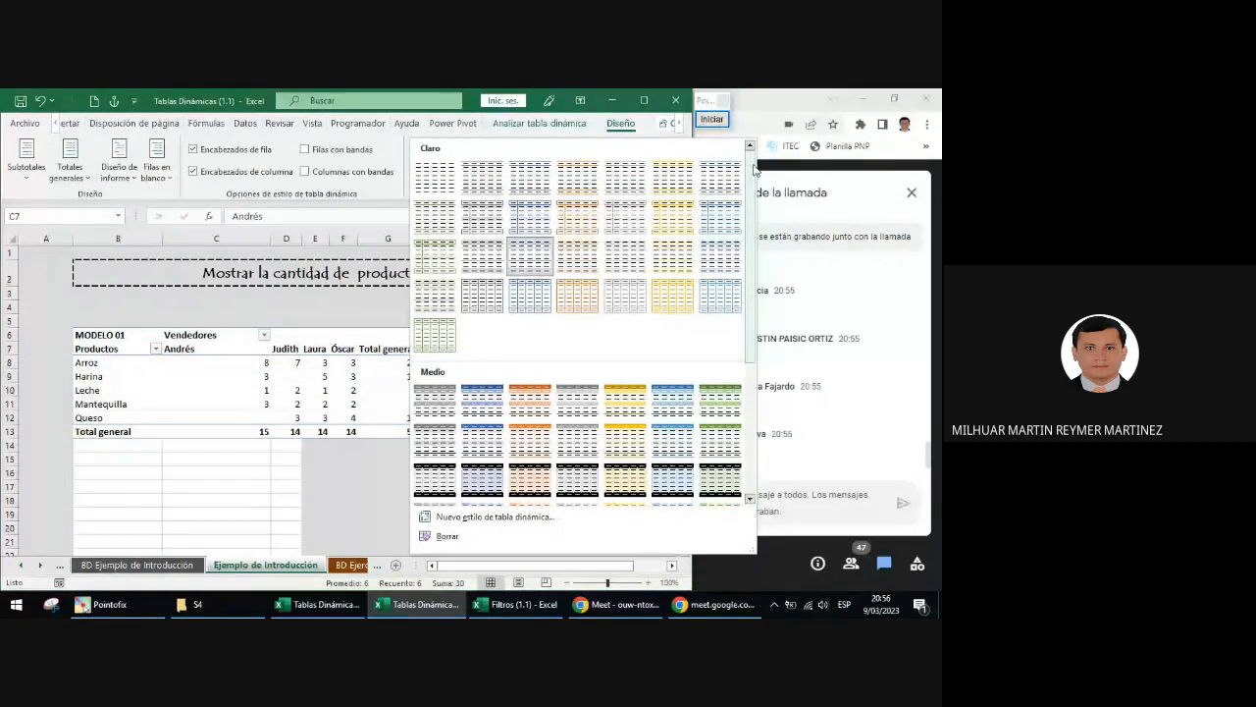
pyautogui.moveTo(752, 211); pyautogui.dragTo(751, 357)
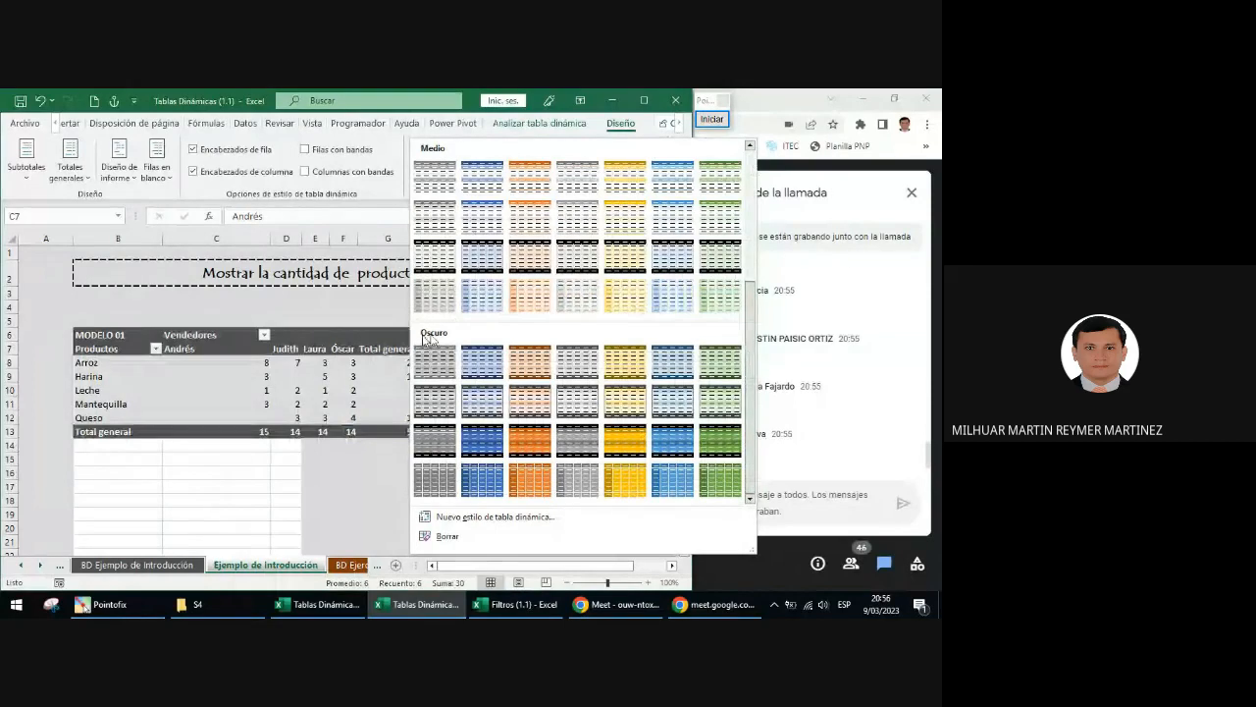
pyautogui.click(640, 366)
pyautogui.click(577, 375)
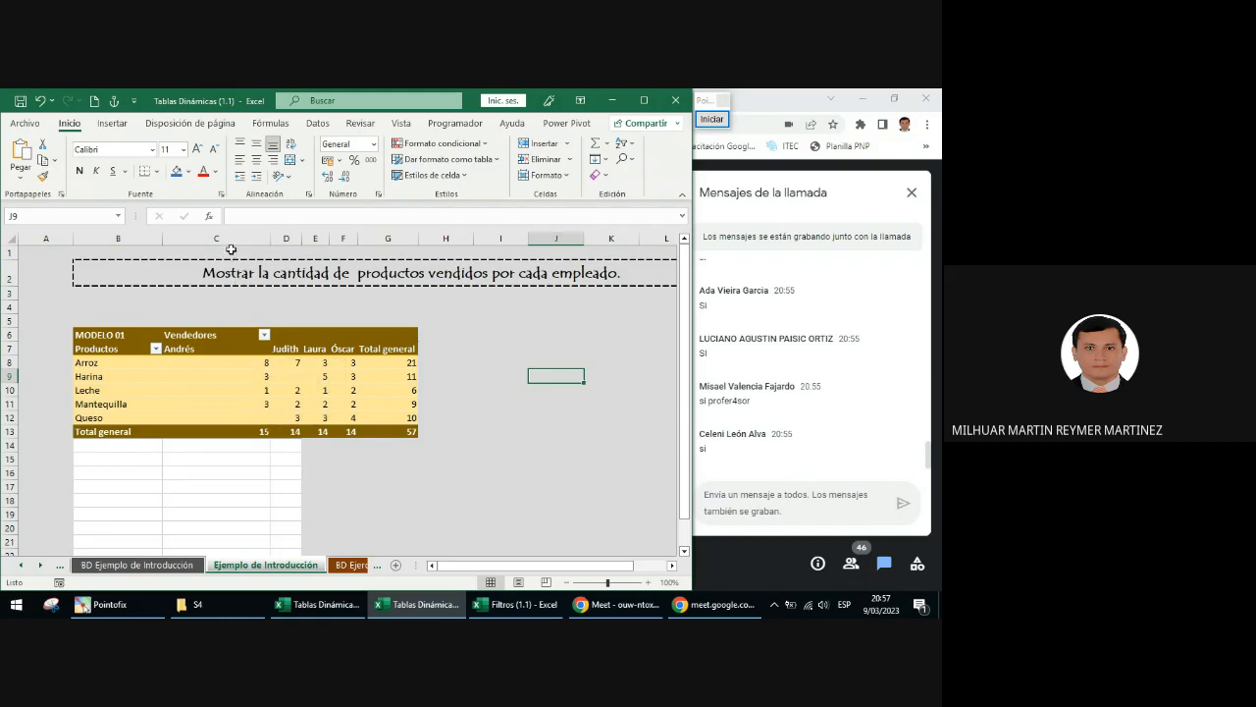
# - Circle the headings of columns C to G with an annotation ellipse and centre the contents of those columns
pyautogui.moveTo(227, 236); pyautogui.dragTo(407, 238)
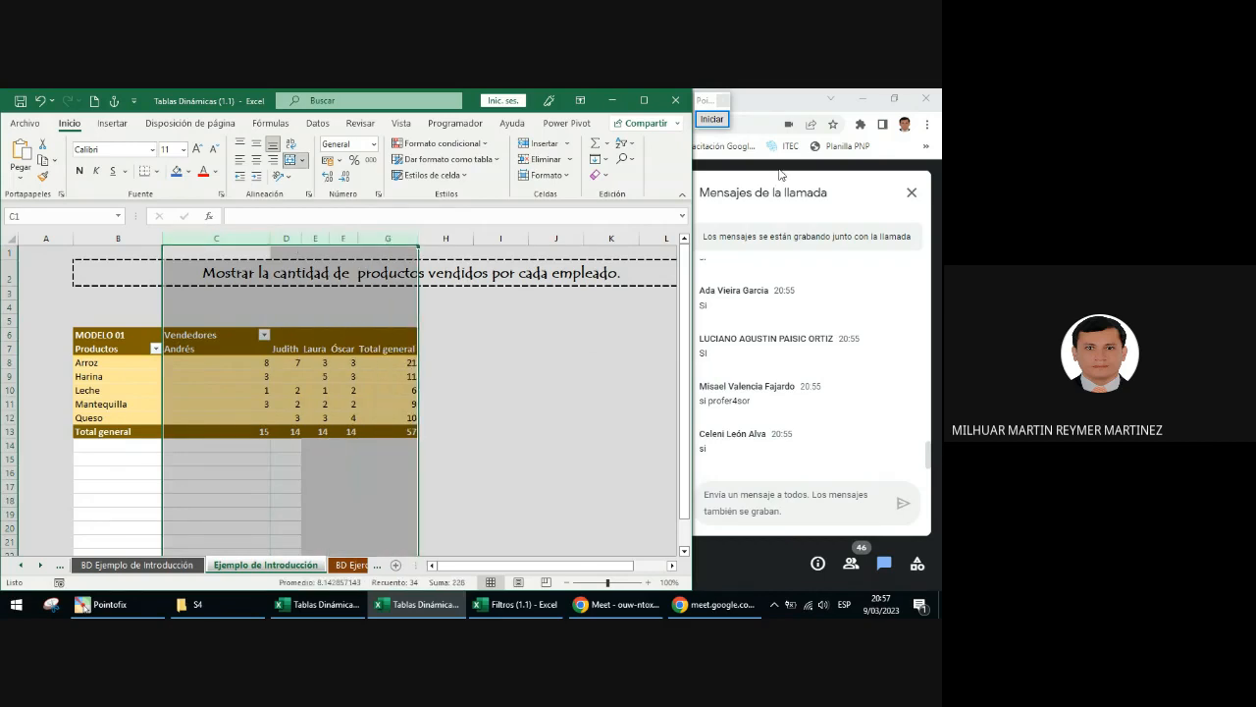
pyautogui.click(712, 119)
pyautogui.click(702, 364)
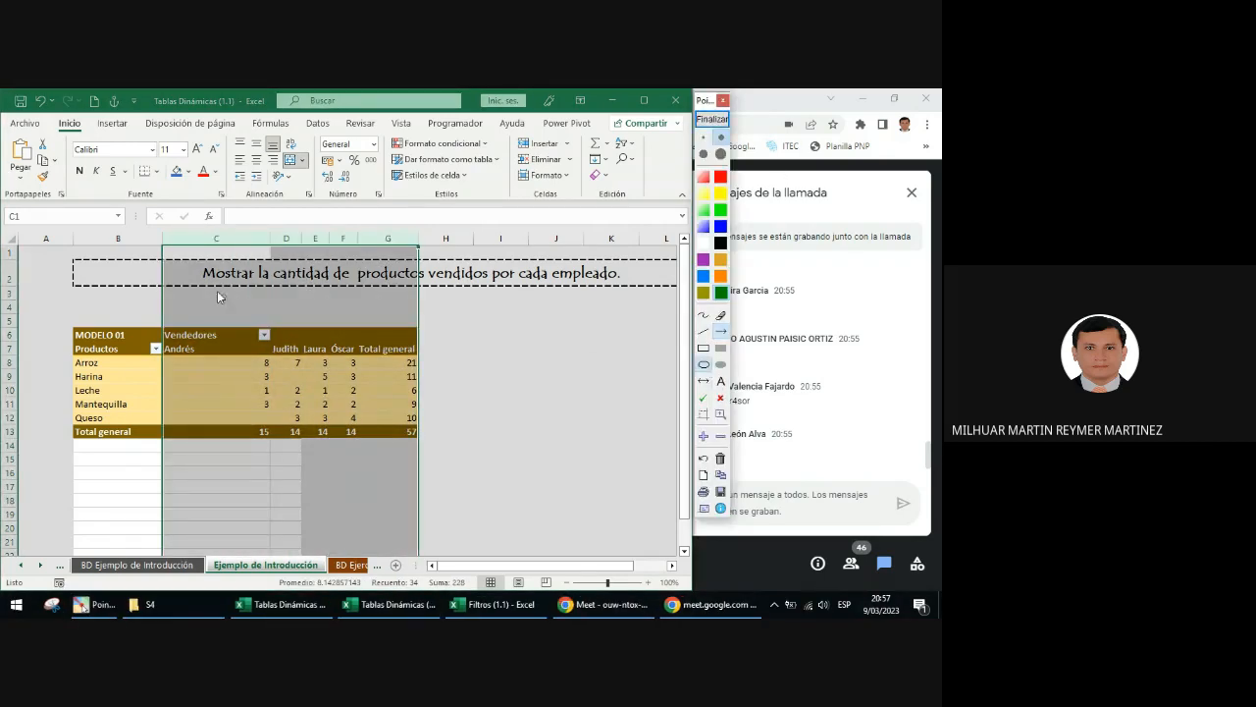
pyautogui.moveTo(158, 227)
pyautogui.mouseDown()
pyautogui.moveTo(379, 262)
pyautogui.moveTo(429, 252)
pyautogui.mouseUp()
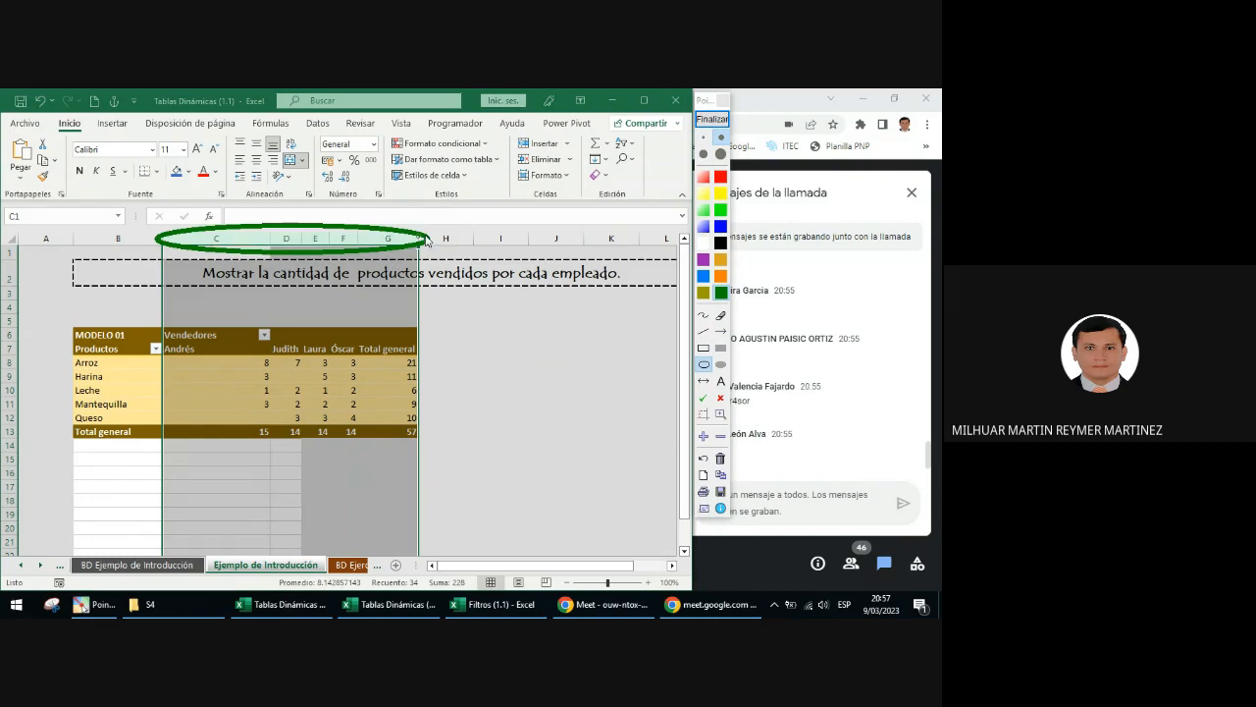
pyautogui.click(711, 118)
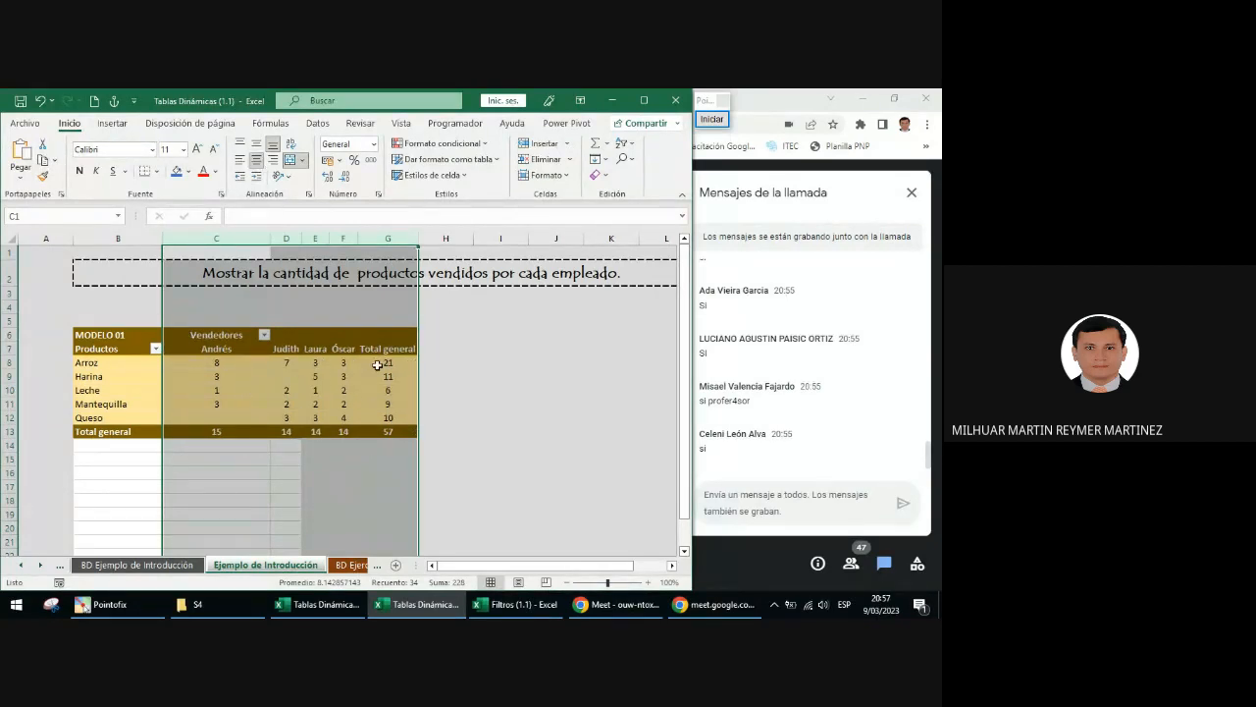
pyautogui.click(545, 388)
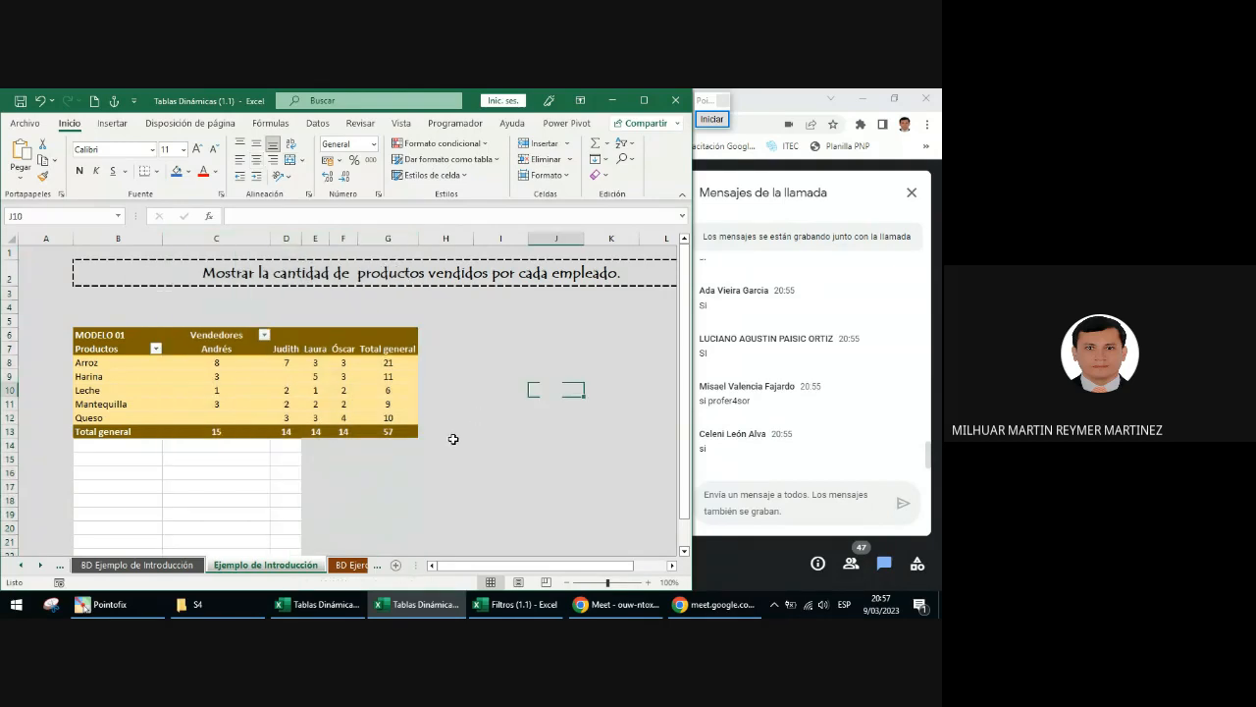
pyautogui.moveTo(204, 245); pyautogui.dragTo(385, 246)
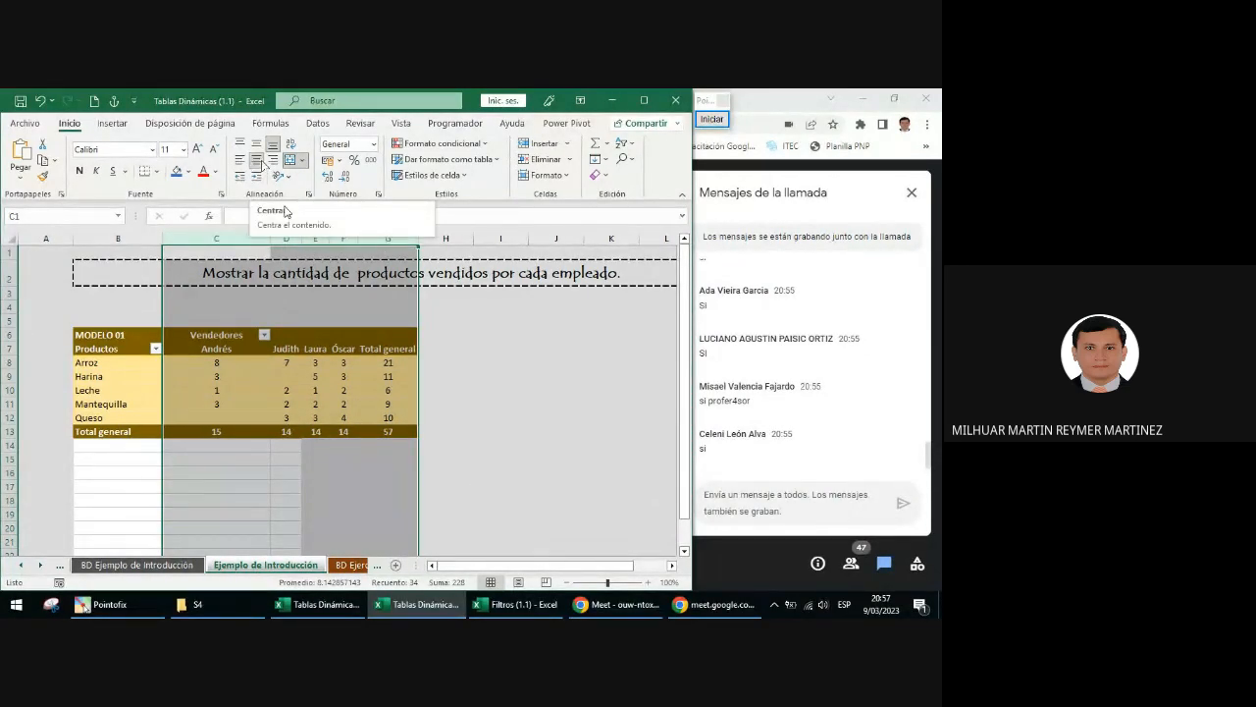
pyautogui.click(490, 388)
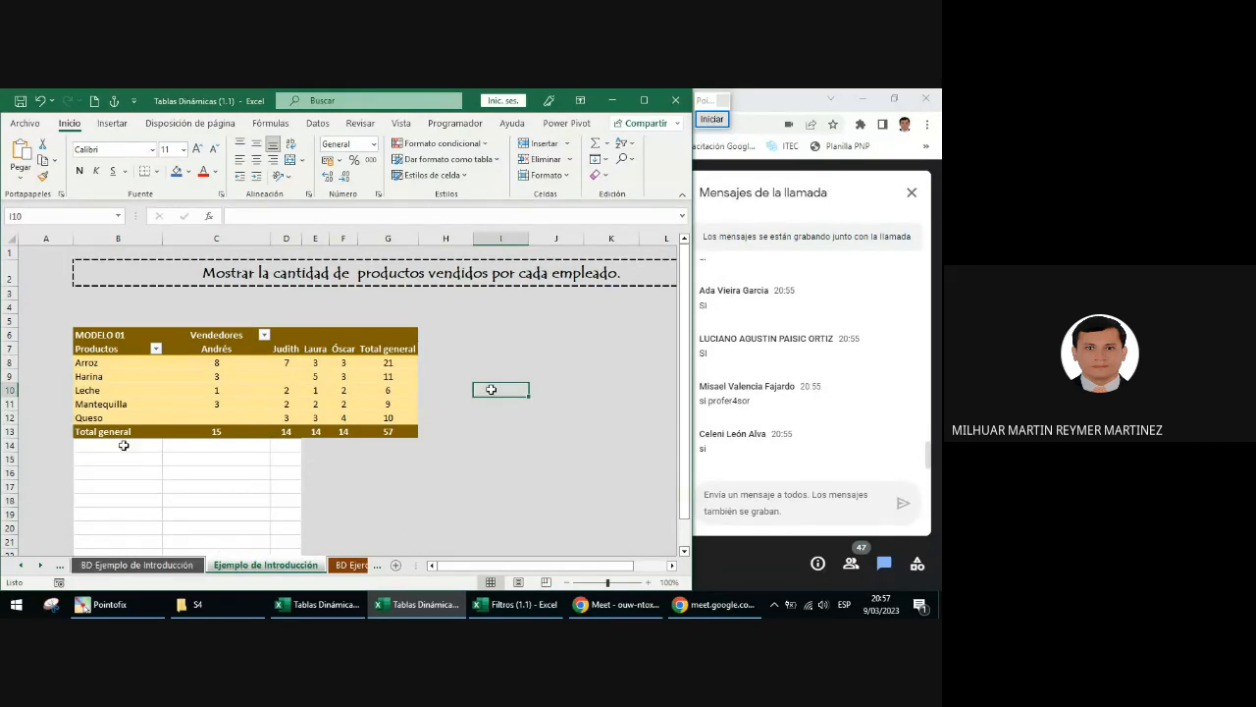
# - On the BD Ejemplo de Introducción sheet, enter the product Aceite in cell B60, directly below the table's last record
pyautogui.click(140, 566)
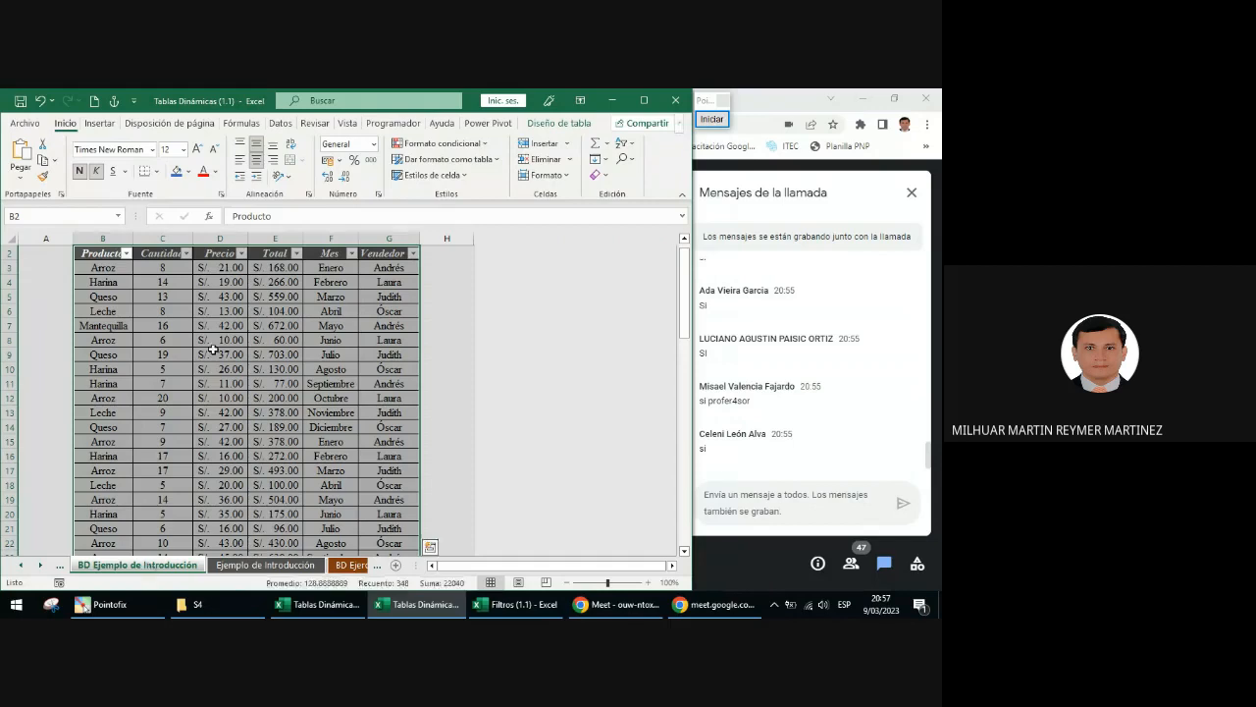
pyautogui.scroll(-17, 238, 363)
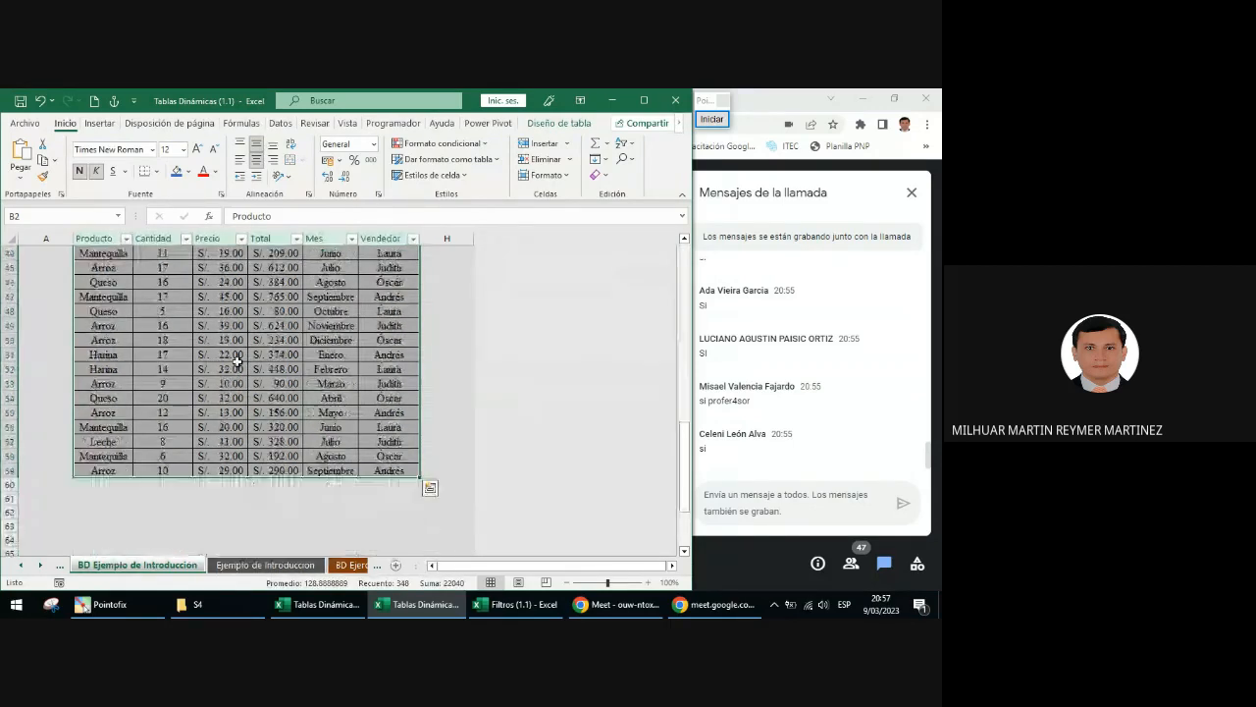
pyautogui.click(105, 354)
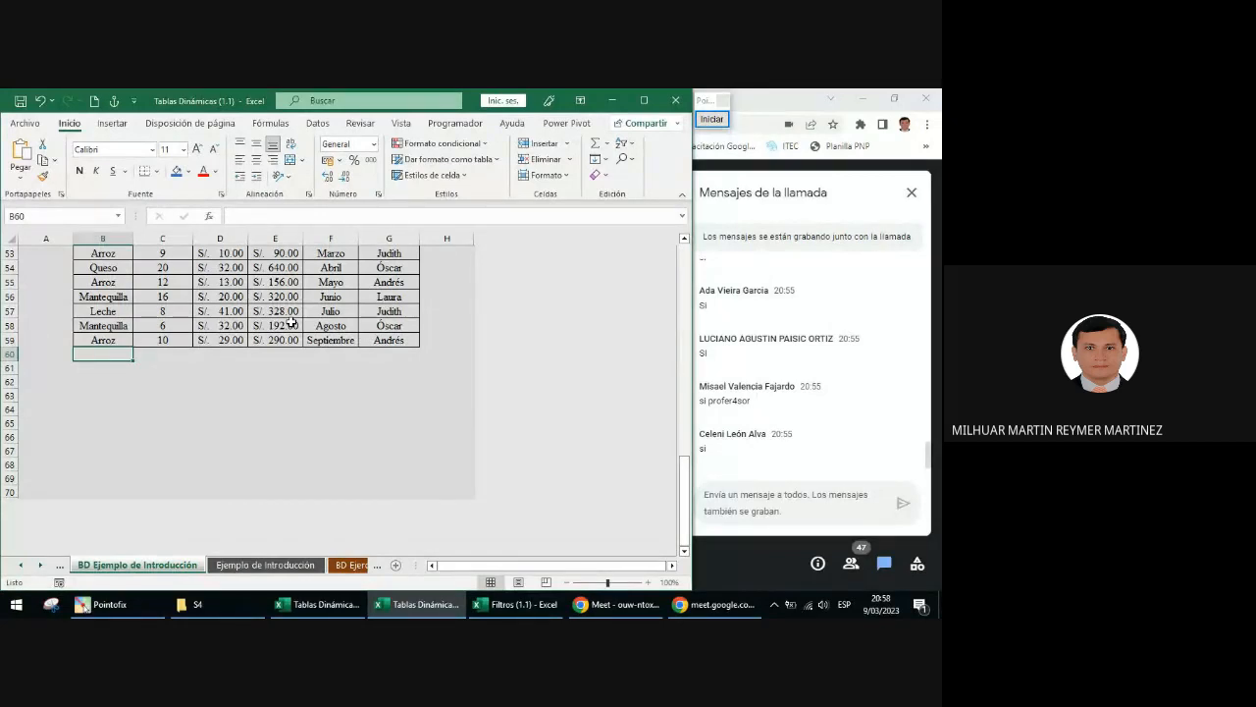
pyautogui.write('Aceite')
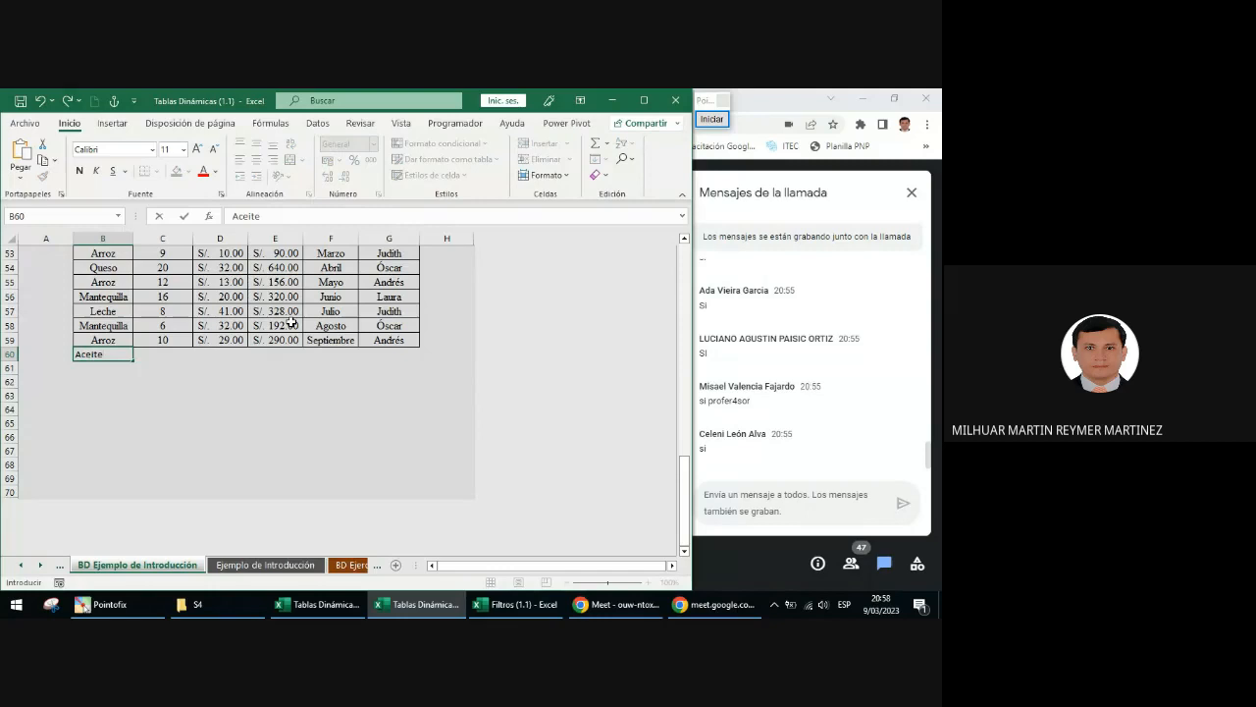
pyautogui.press('Tab')
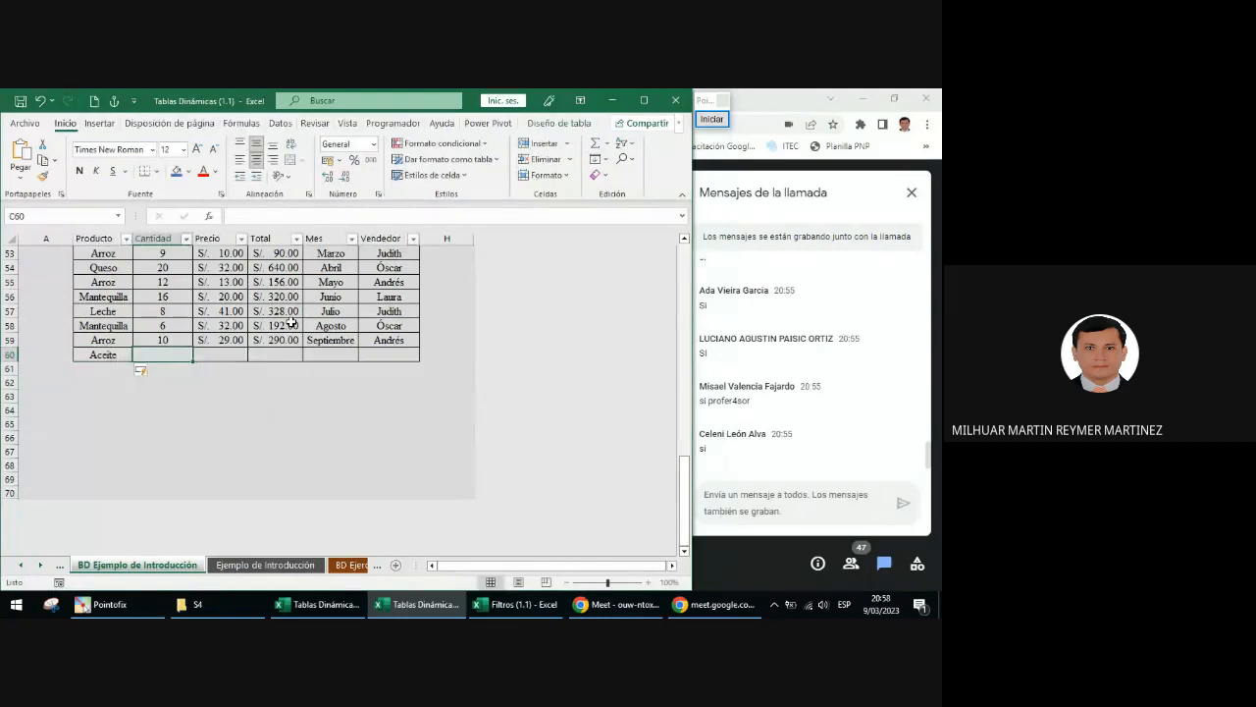
# - Undo the table's automatic expansion and re-enter Aceite in cell B60 so row 60 joins the table
pyautogui.hotkey('ctrl', 'z')
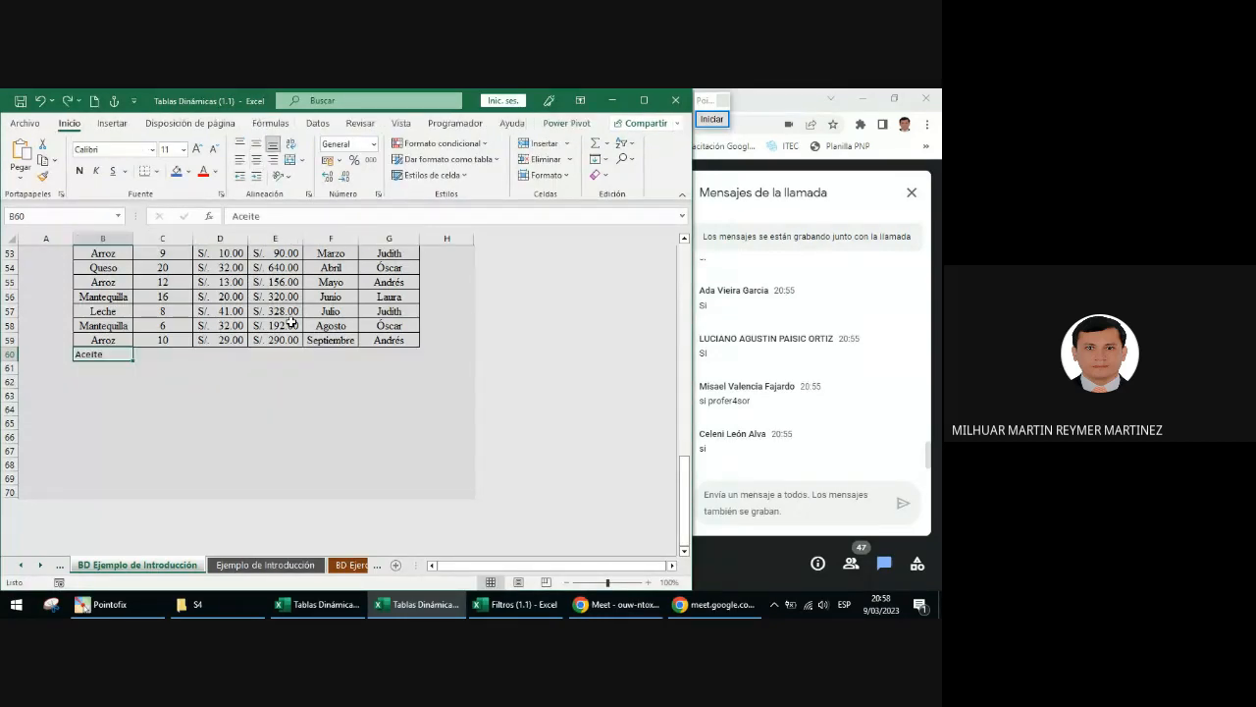
pyautogui.press('Tab')
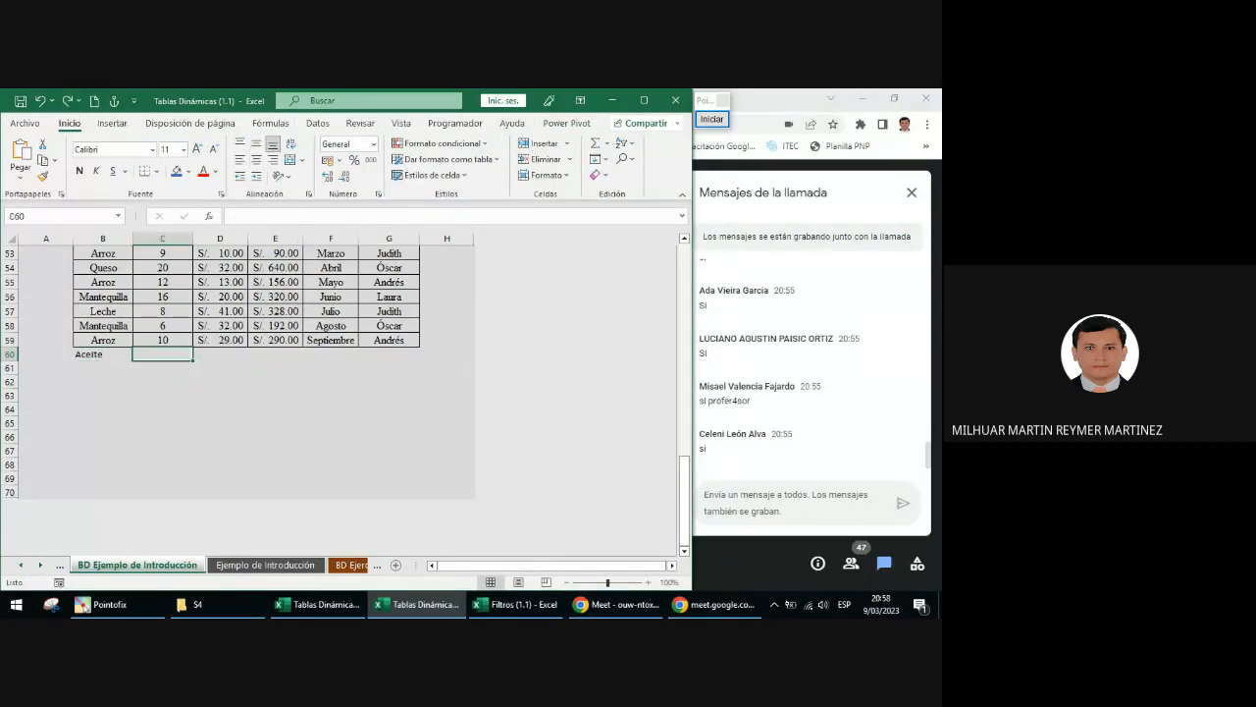
pyautogui.press('Left')
pyautogui.write('Ac')
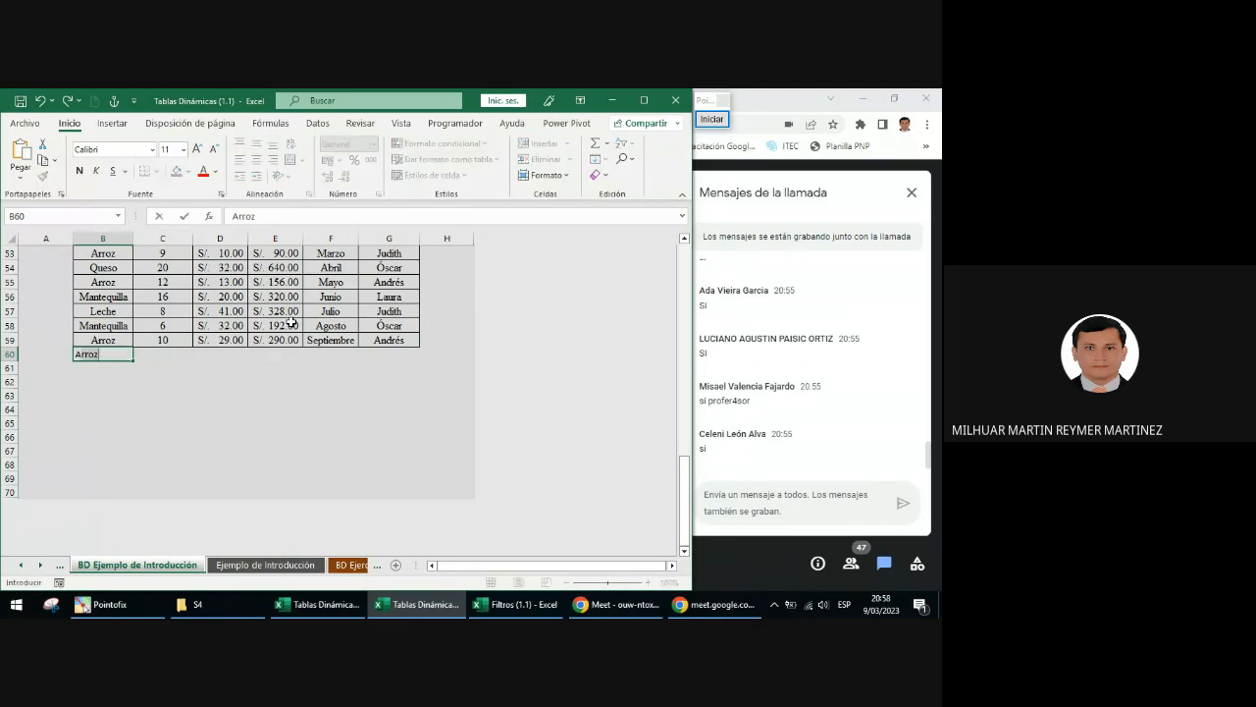
pyautogui.write('eite')
pyautogui.press('Tab')
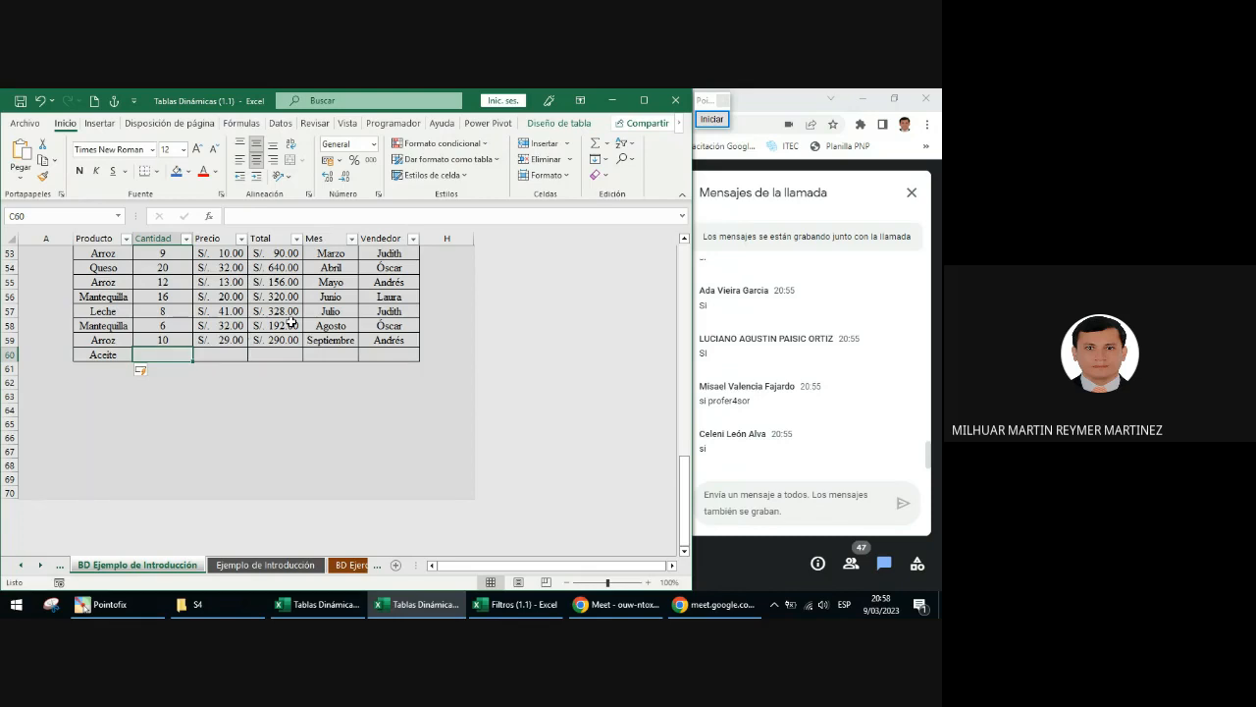
# - Give the Aceite record a quantity of 10, a price of 10 and a total of 100
pyautogui.write('10')
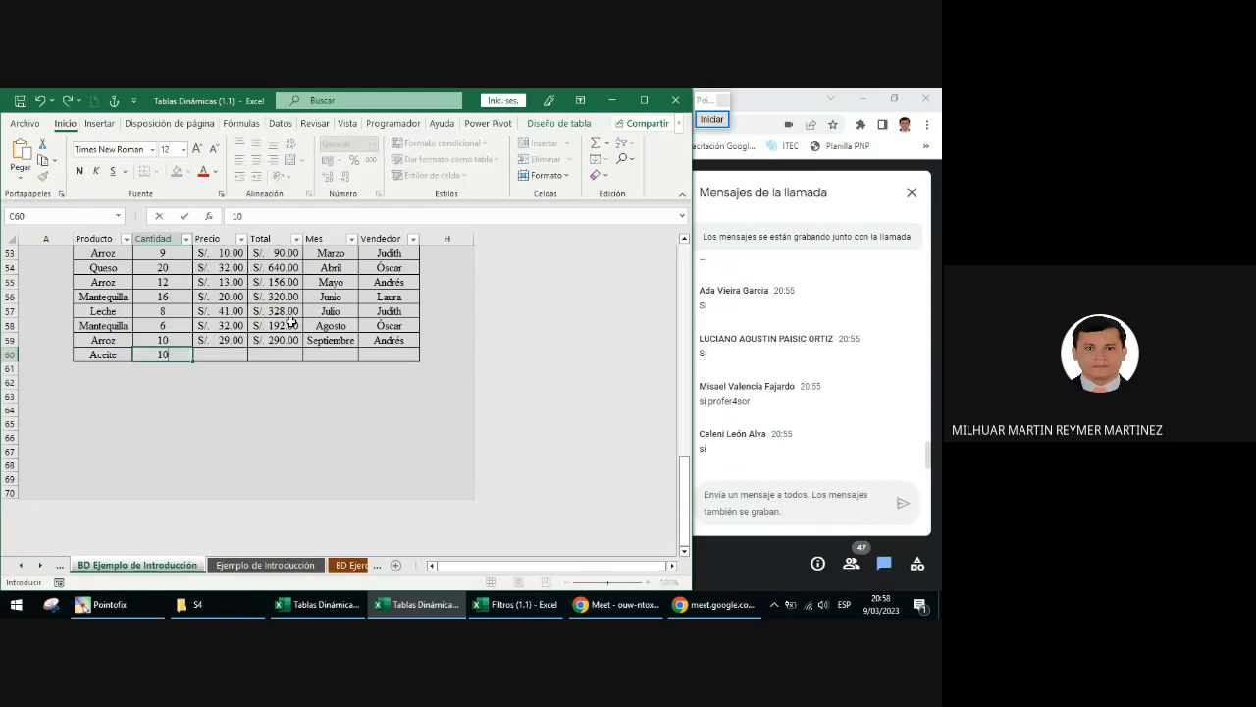
pyautogui.press('Tab')
pyautogui.write('10')
pyautogui.press('Tab')
pyautogui.write('100')
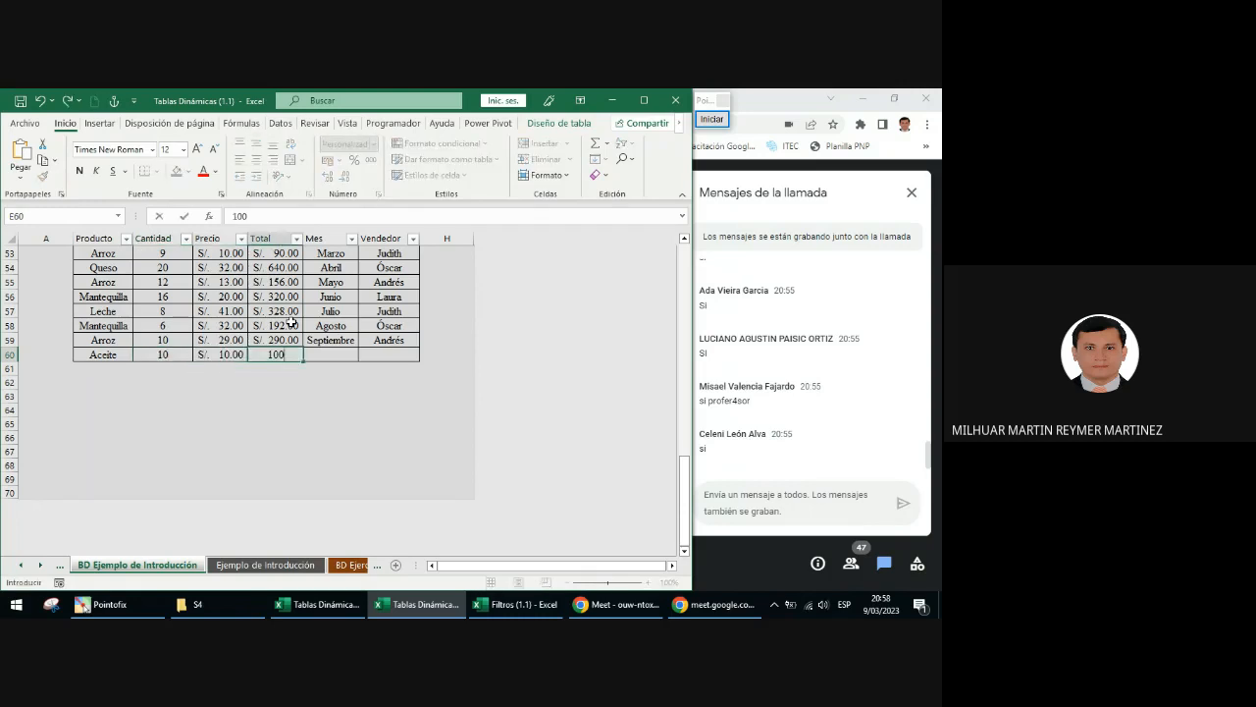
# - Complete the Aceite record with the month Marzo and the new seller's name
pyautogui.press('Tab')
pyautogui.write('F')
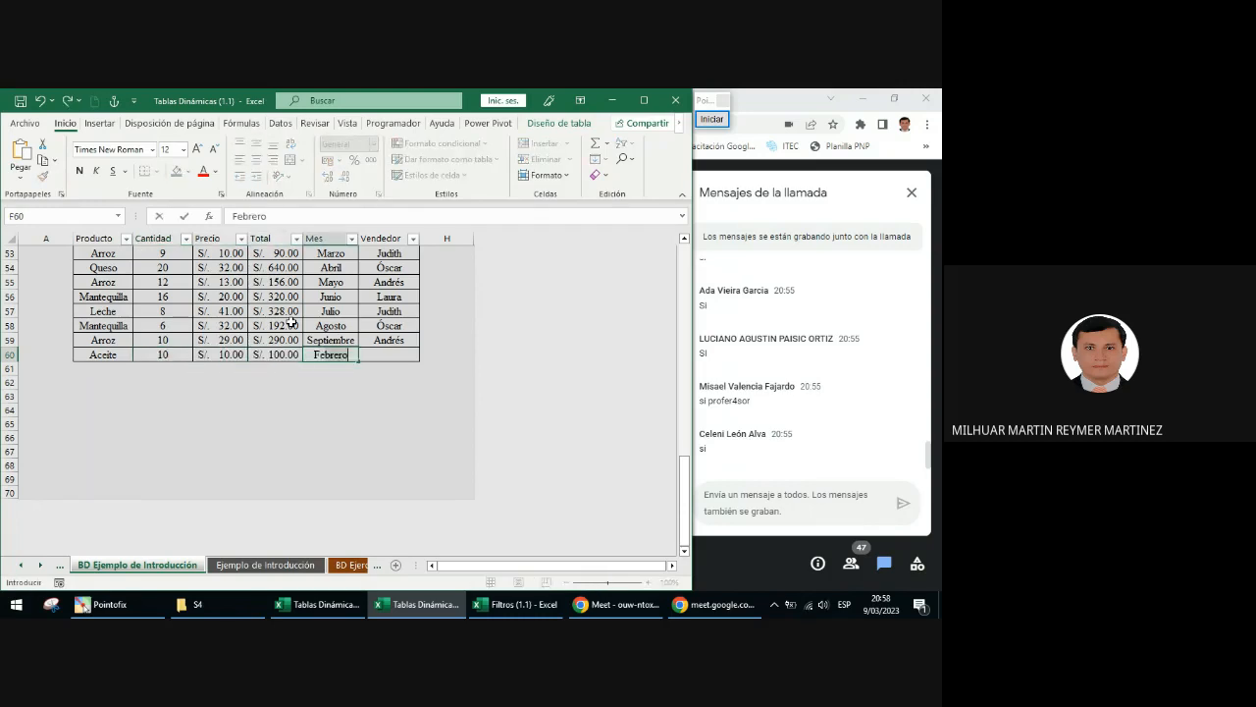
pyautogui.press('BackSpace')
pyautogui.press('BackSpace')
pyautogui.write('Marzo')
pyautogui.press('Tab')
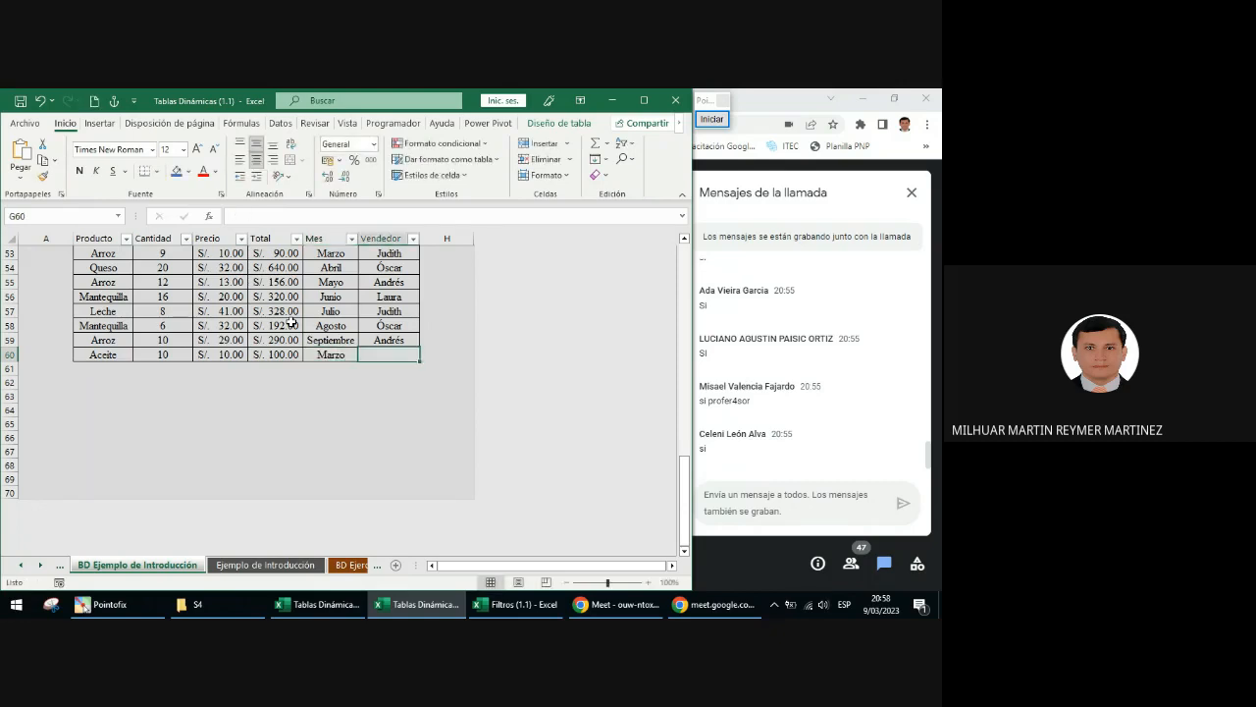
pyautogui.write('Leo')
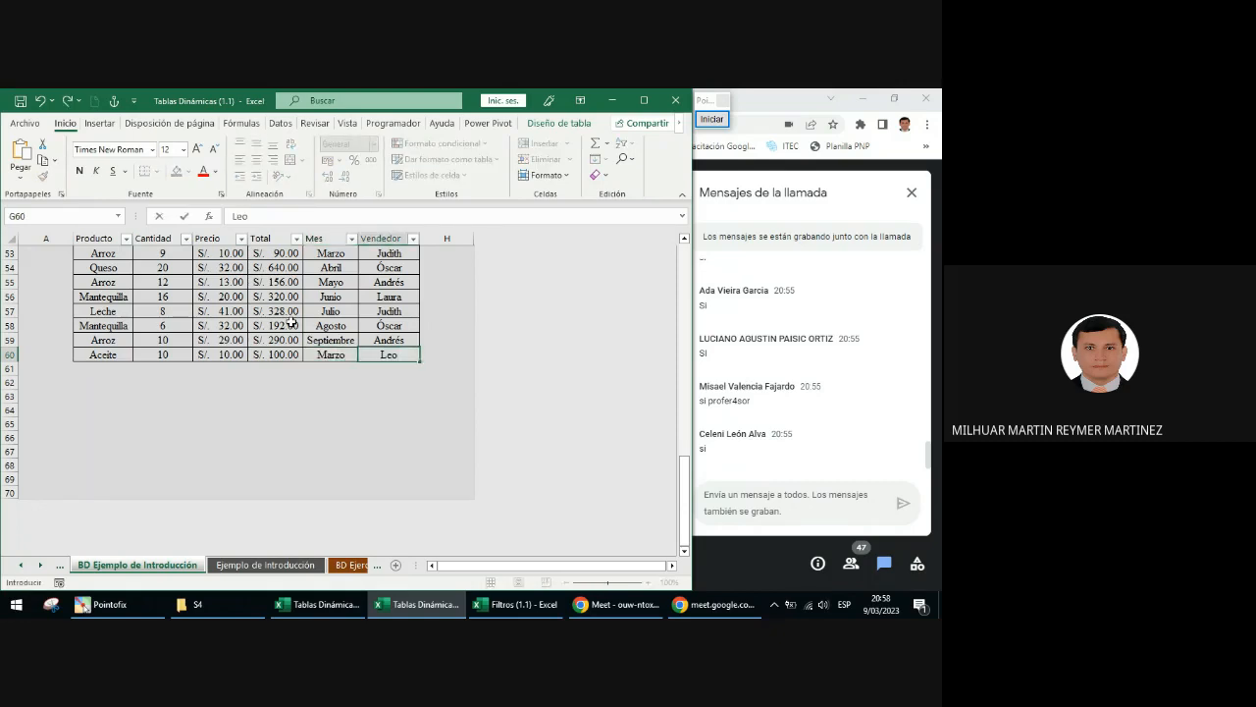
pyautogui.press('Return')
# - Add an Azúcar record in row 61 with quantity 10, price 20 and total 200
pyautogui.press('Left')
pyautogui.press('Left')
pyautogui.press('Left')
pyautogui.press('Left')
pyautogui.press('Left')
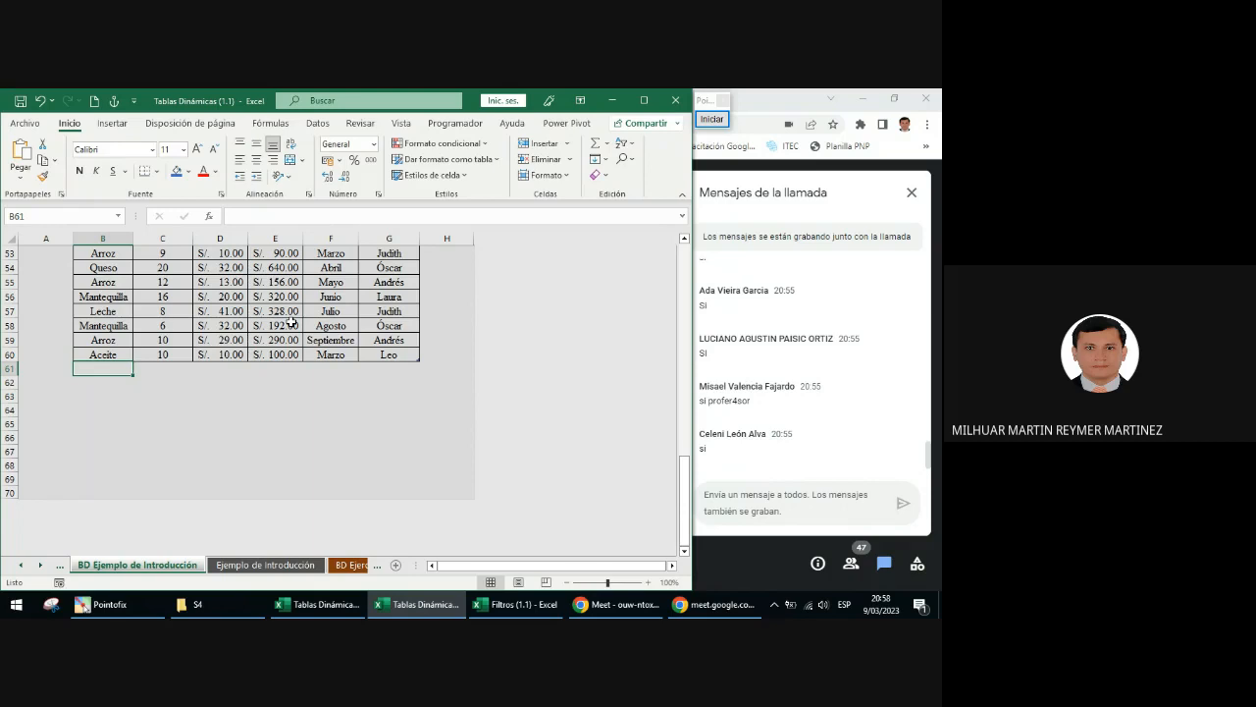
pyautogui.write('Azúcar')
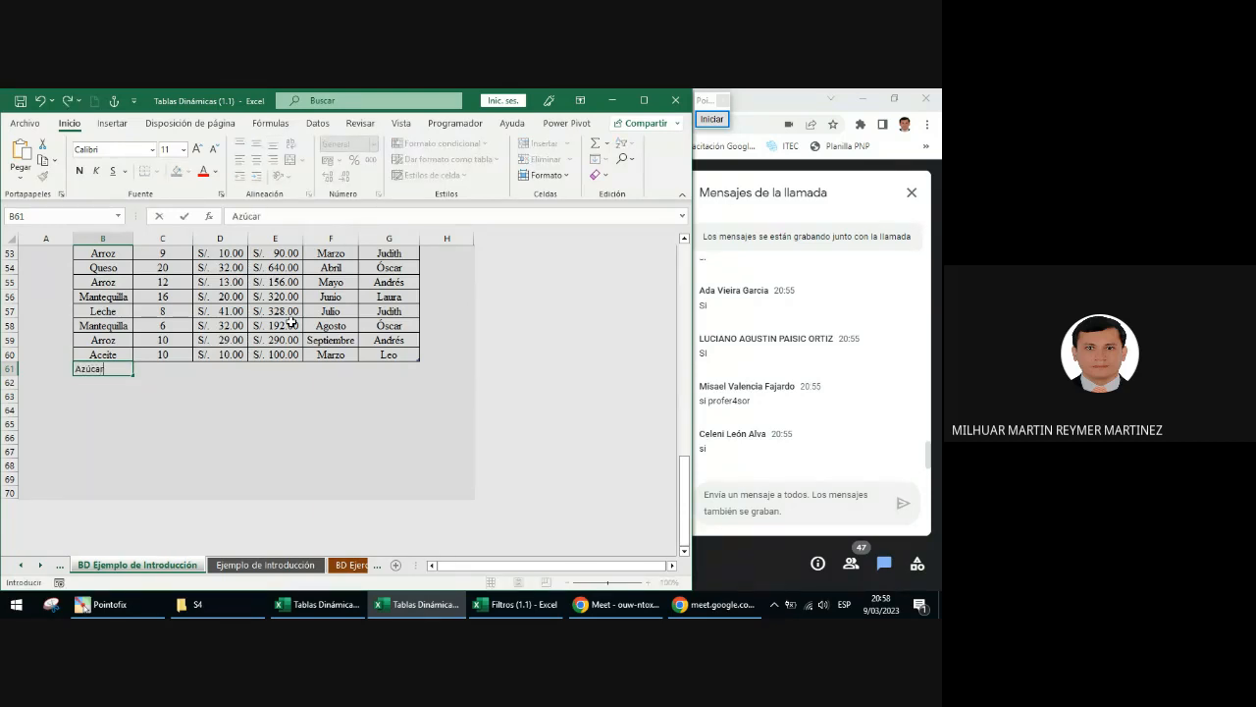
pyautogui.press('Tab')
pyautogui.write('10')
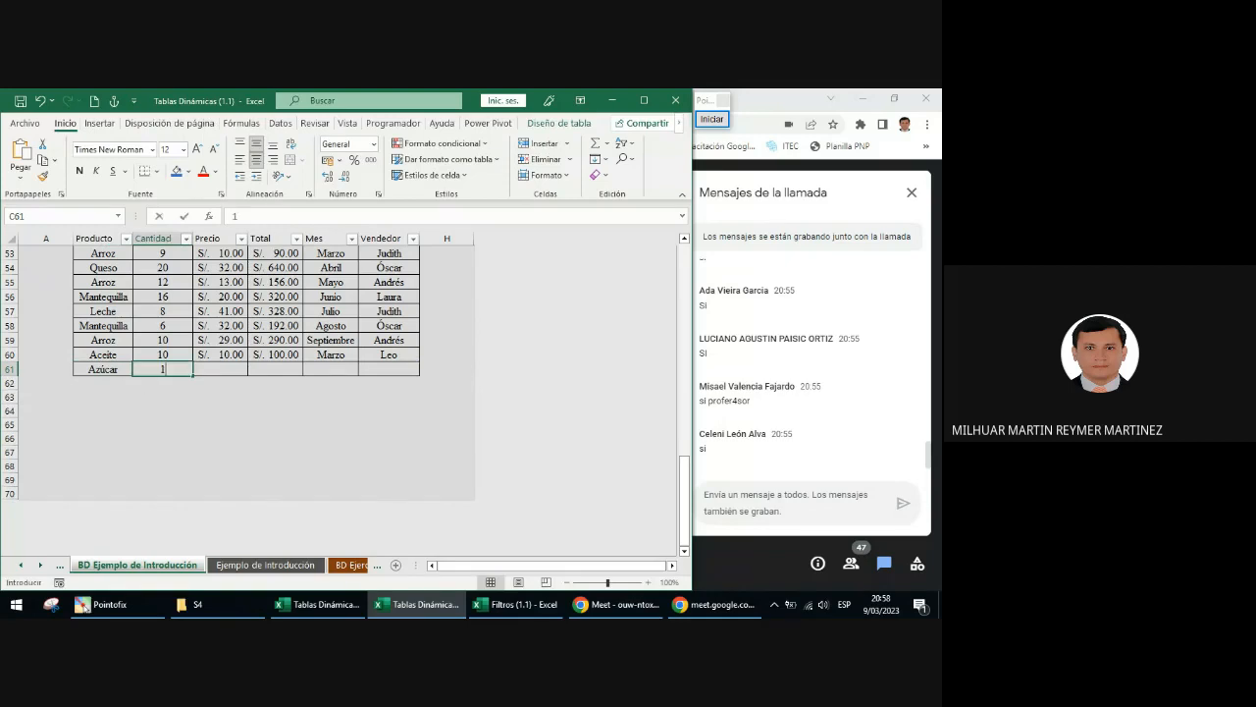
pyautogui.press('Tab')
pyautogui.write('20')
pyautogui.press('Tab')
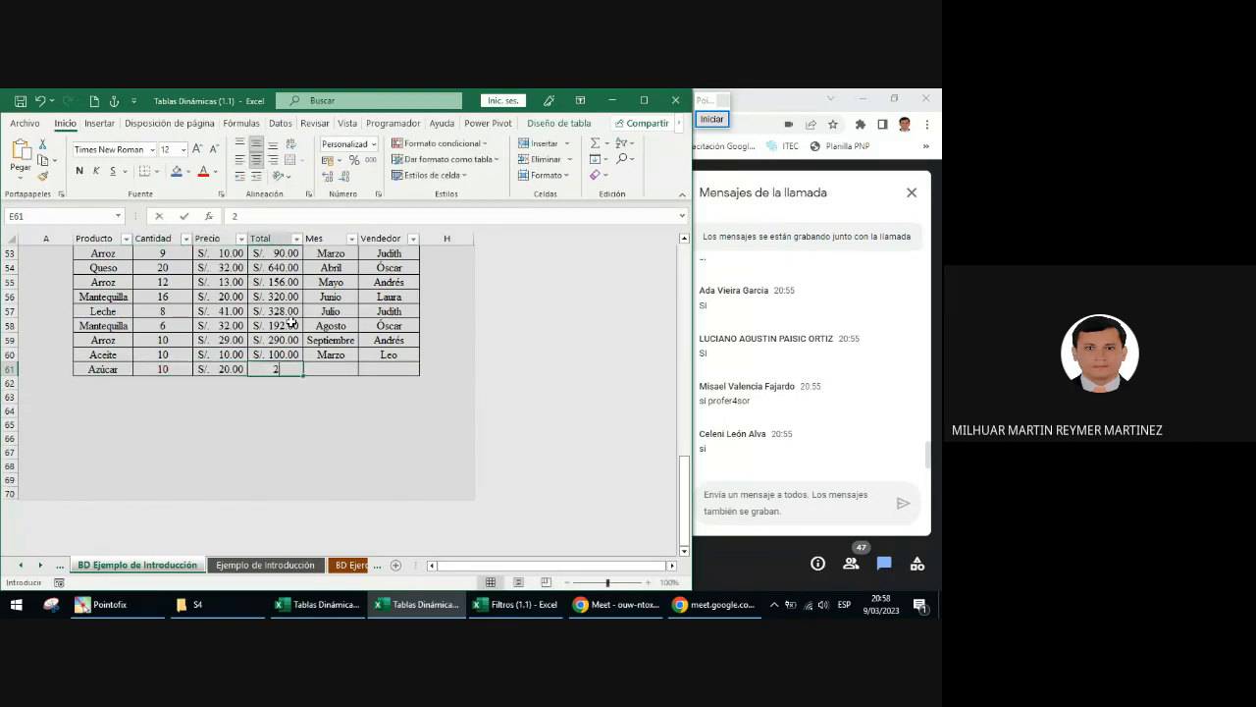
# - Complete the Azúcar record with the month Marzo and another new seller's name
pyautogui.press('Tab')
pyautogui.write(';')
pyautogui.press('BackSpace')
pyautogui.write('Marzo')
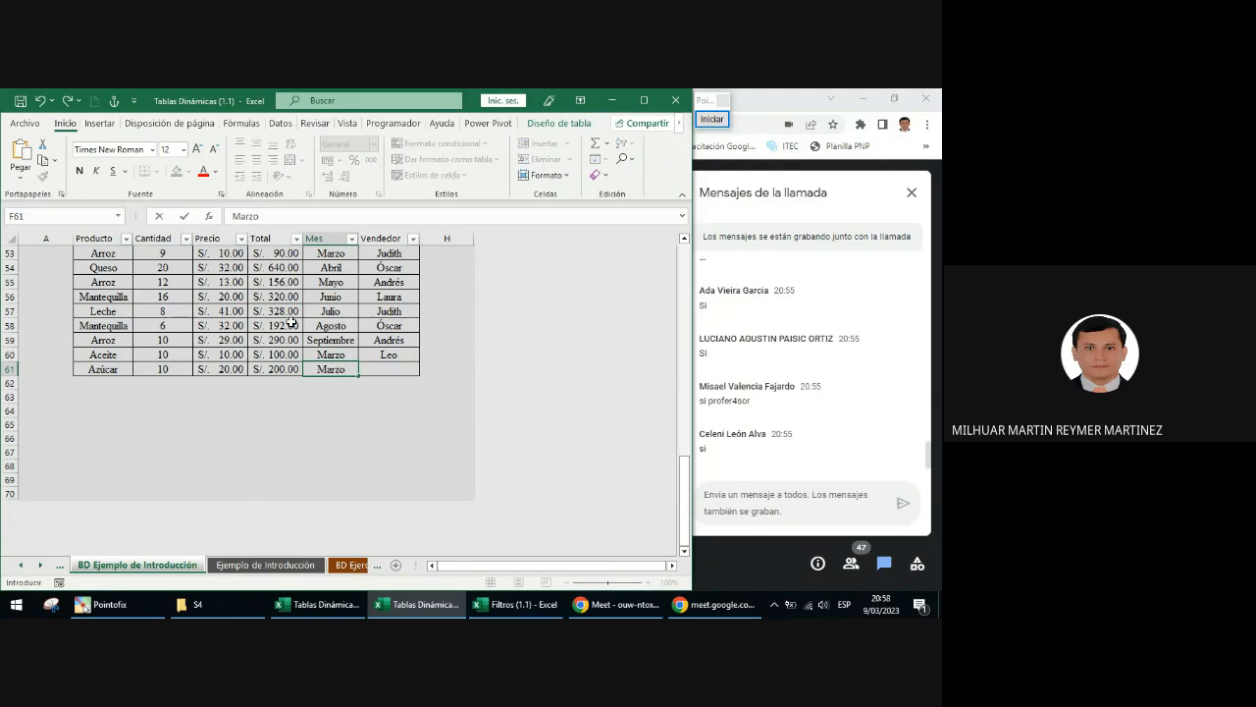
pyautogui.press('Tab')
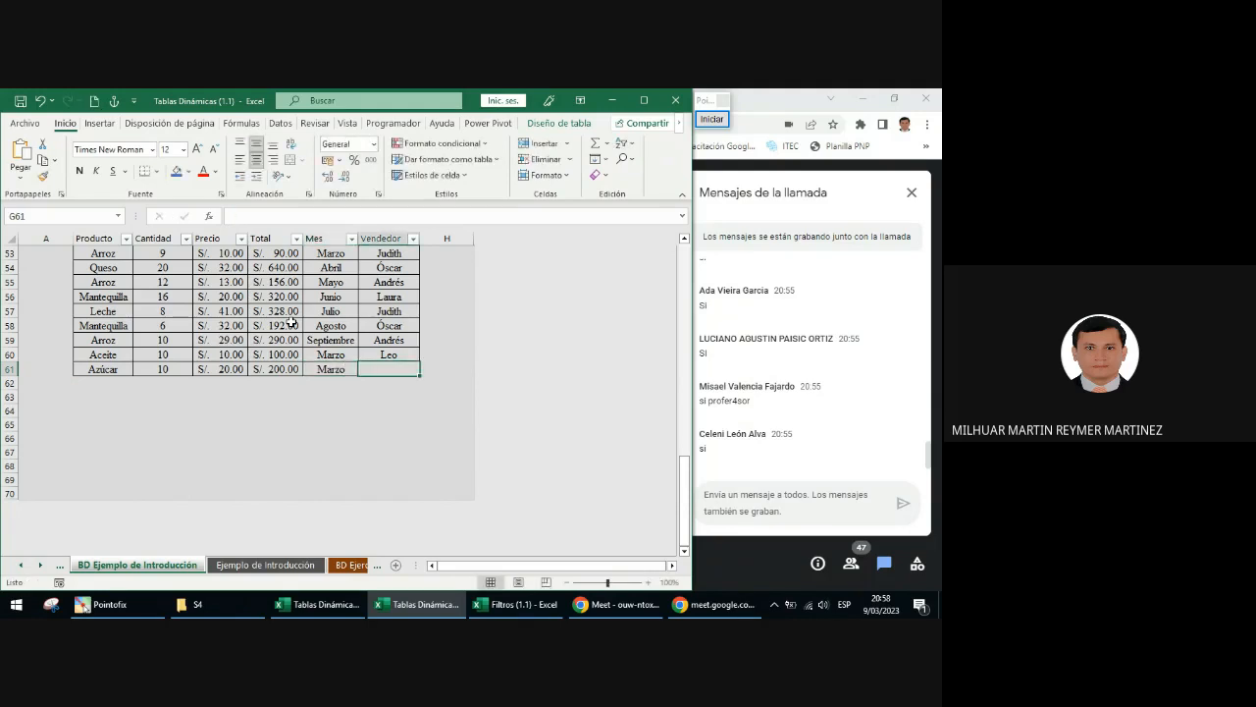
pyautogui.write('Maya')
pyautogui.press('Return')
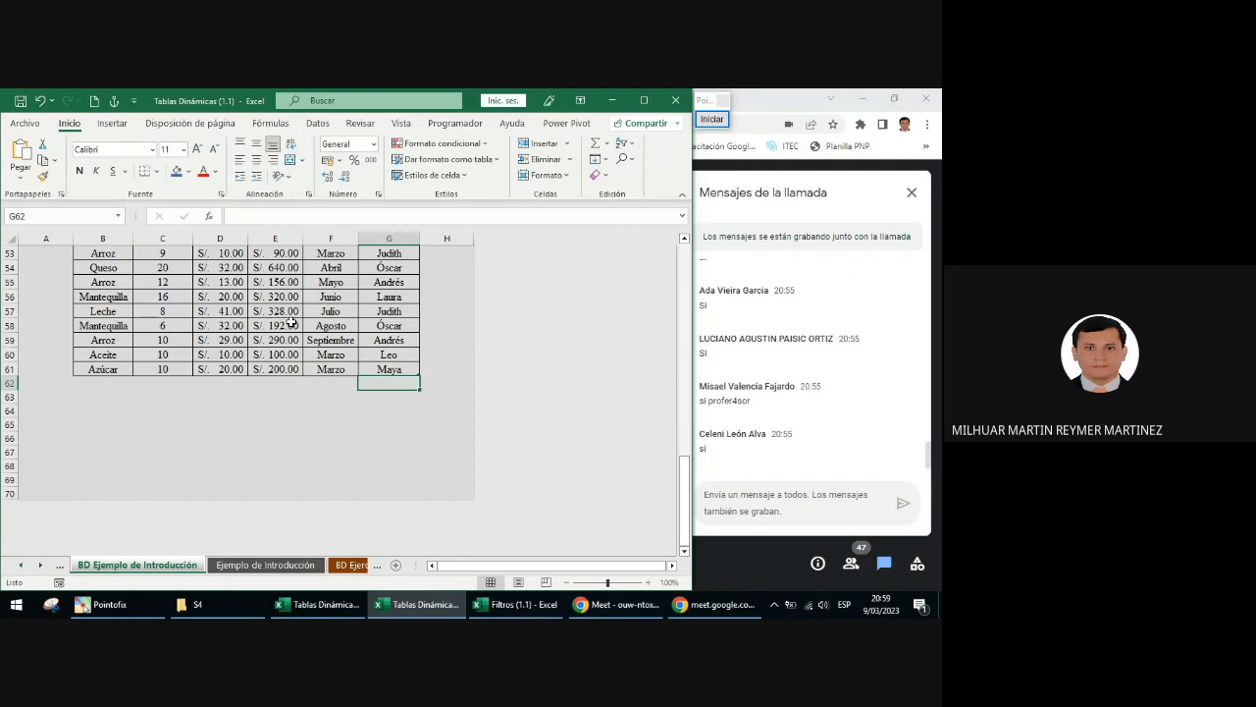
# - Copy the Aceite and Azúcar records into the Google Meet call chat, send them, and switch back to the Excel workbook
pyautogui.moveTo(103, 356); pyautogui.dragTo(386, 370)
pyautogui.hotkey('ctrl', 'c')
pyautogui.click(738, 485)
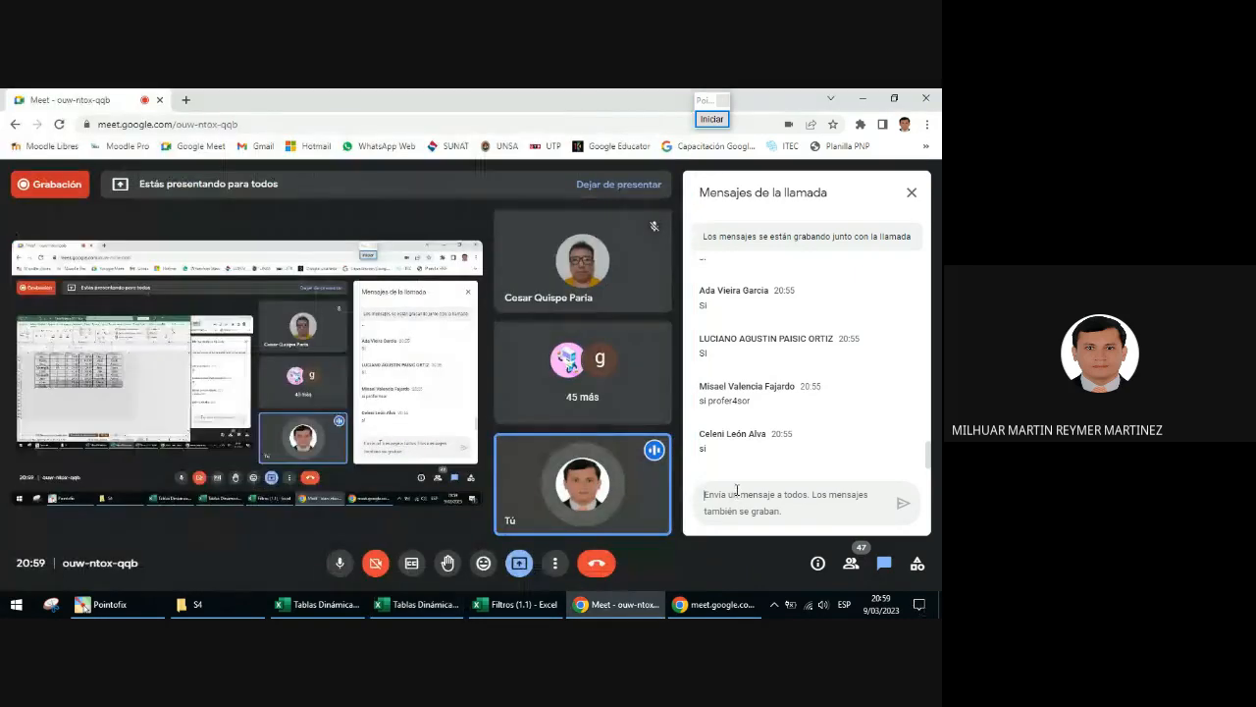
pyautogui.hotkey('ctrl', 'v')
pyautogui.press('Return')
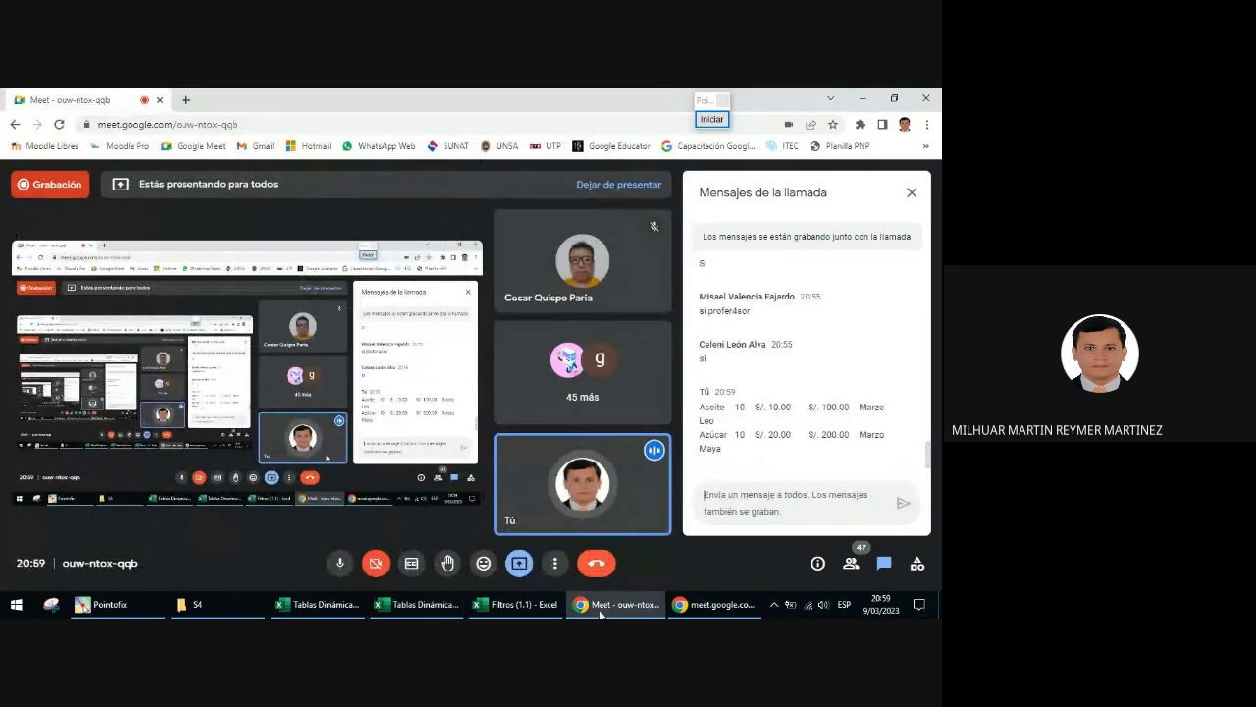
pyautogui.click(412, 603)
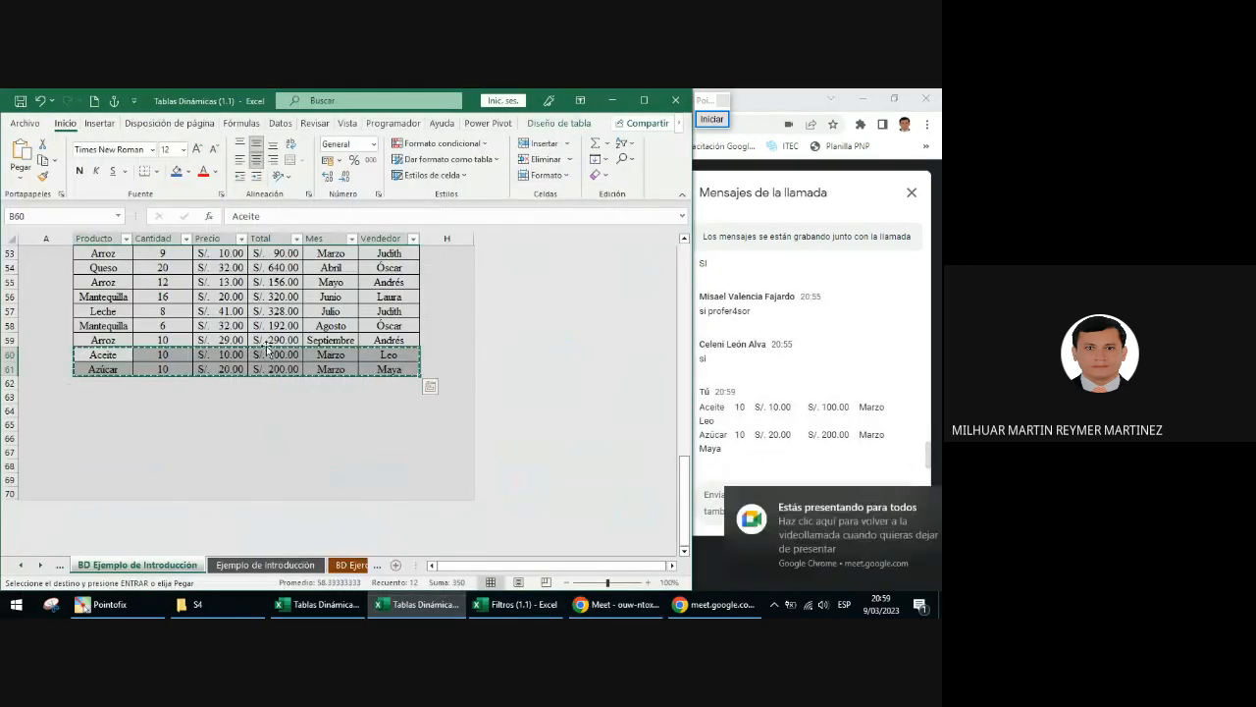
pyautogui.press('Escape')
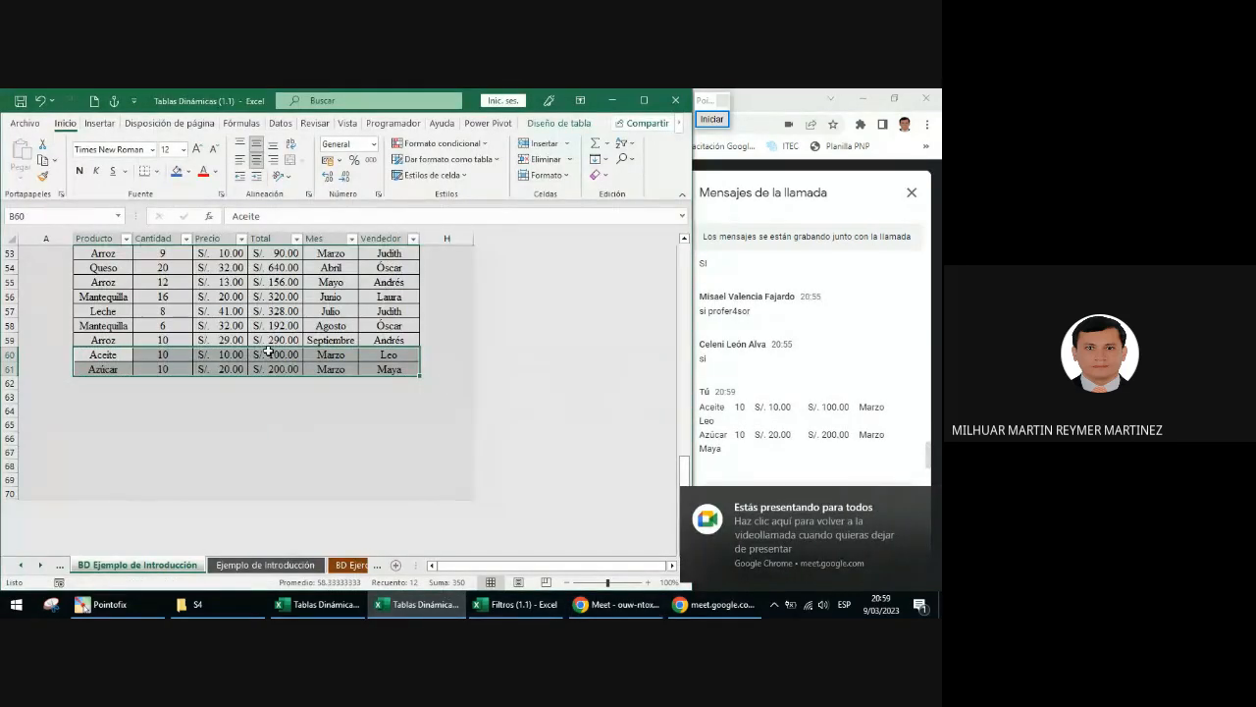
# - Refresh the pivot table on the Ejemplo de Introducción sheet, agreeing to replace the existing data
pyautogui.click(265, 564)
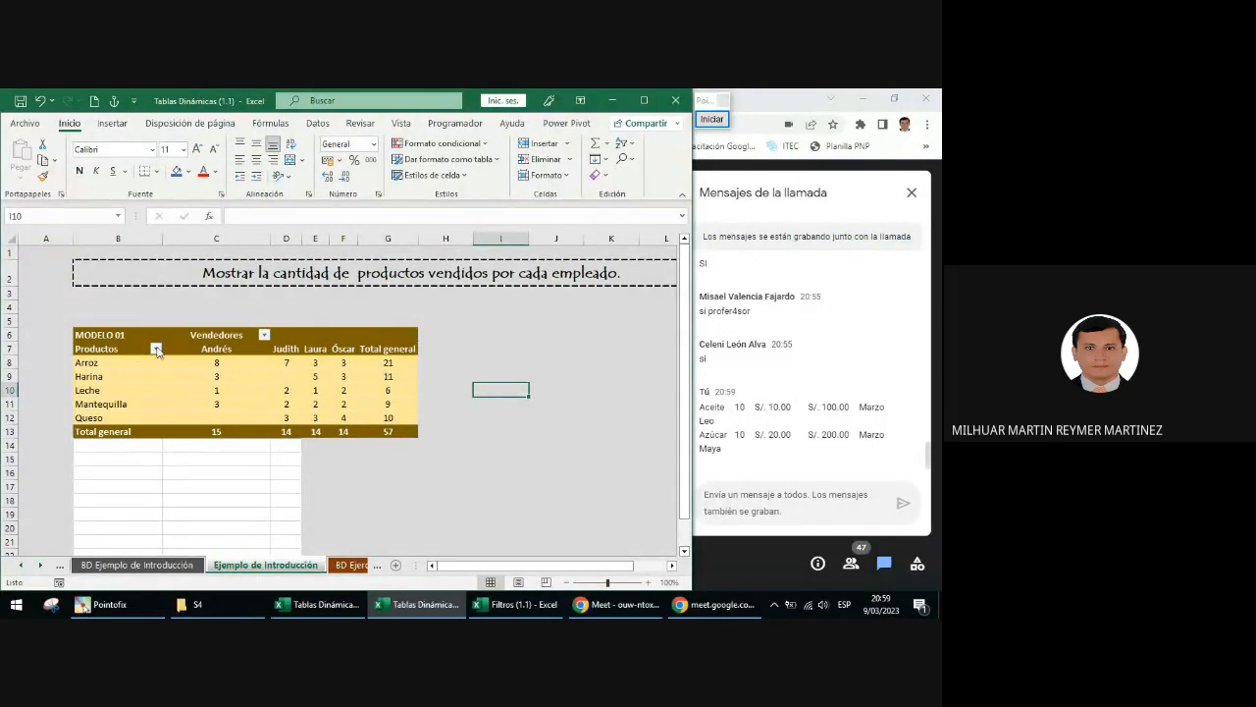
pyautogui.click(227, 382)
pyautogui.rightClick(229, 382)
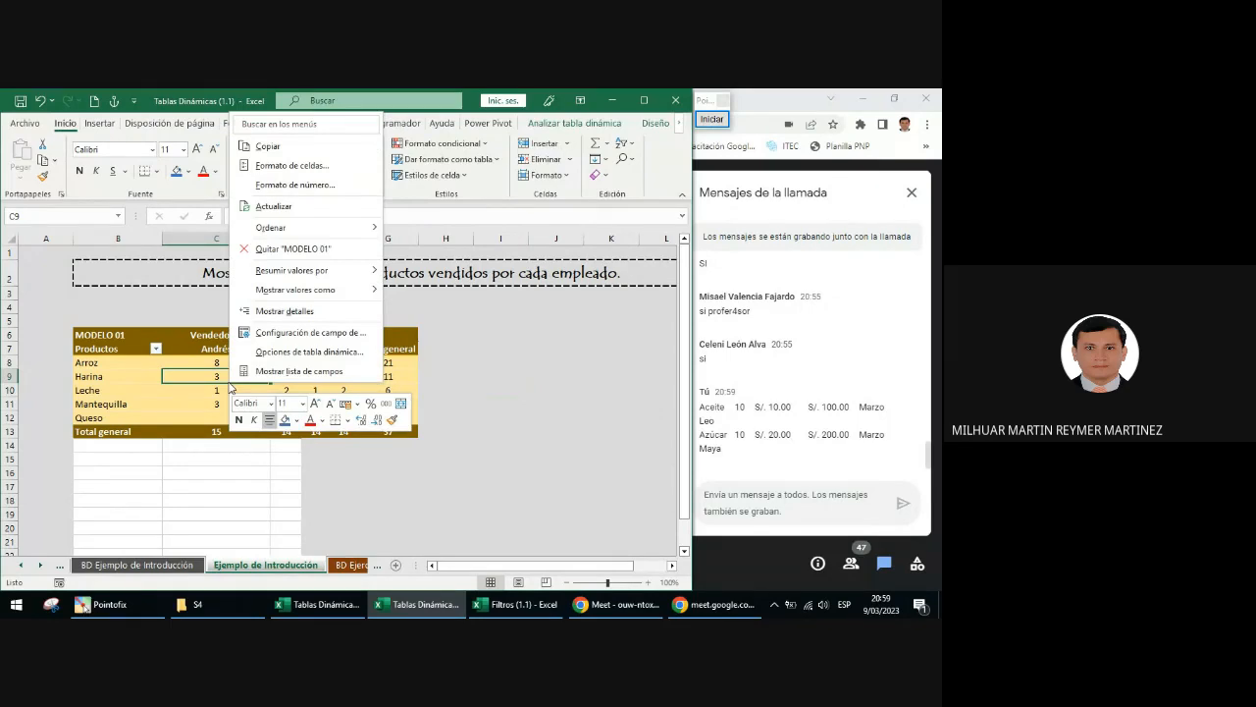
pyautogui.click(272, 208)
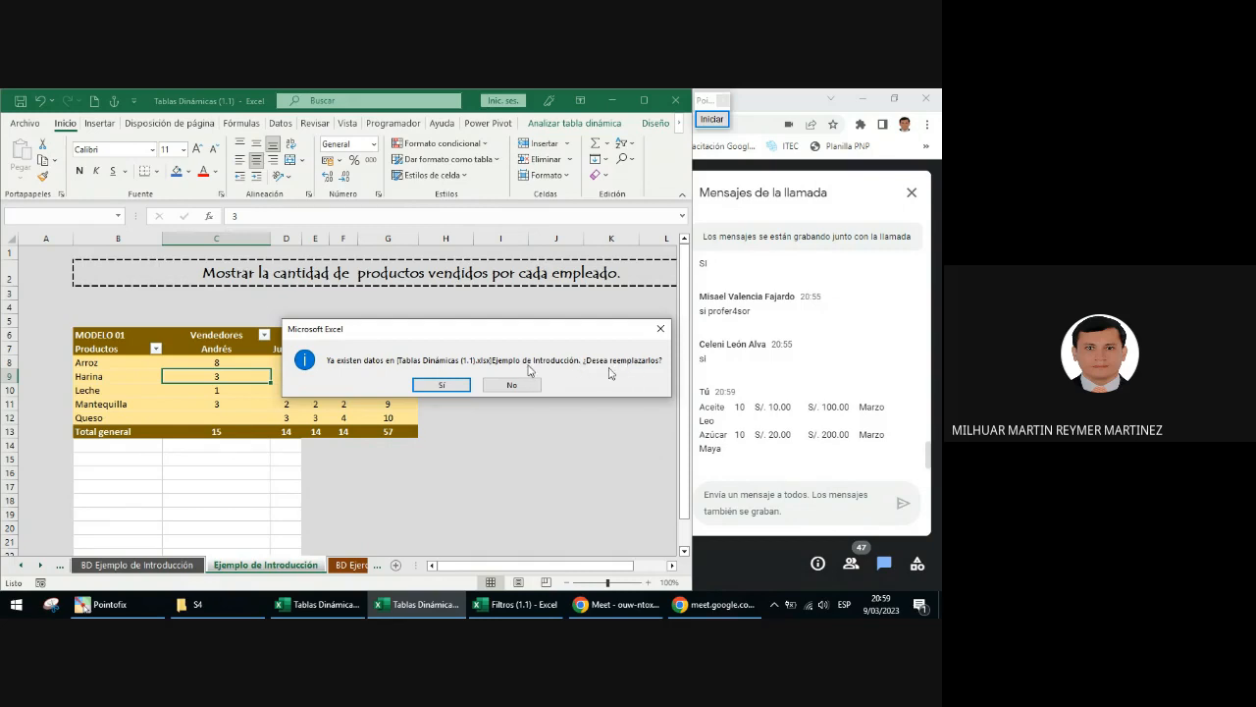
pyautogui.click(457, 387)
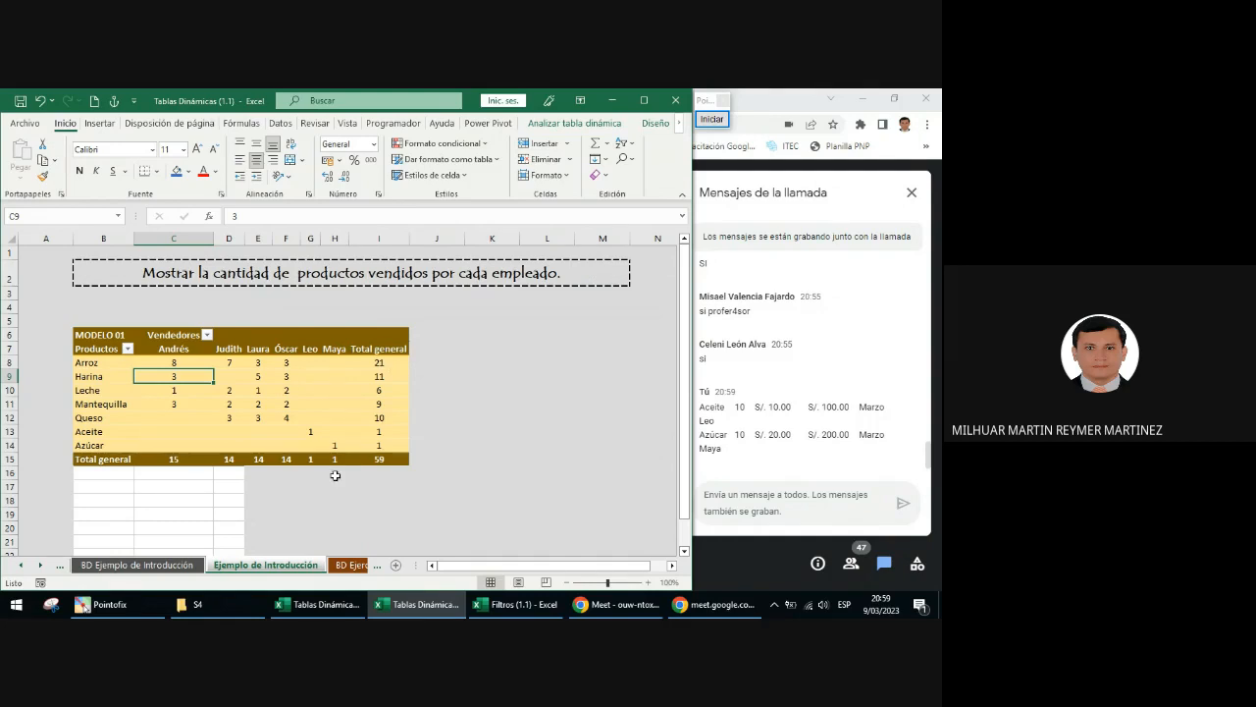
# - Circle the new sellers' Aceite and Azúcar values in the pivot table with an annotation ellipse, and end the annotation
pyautogui.click(712, 119)
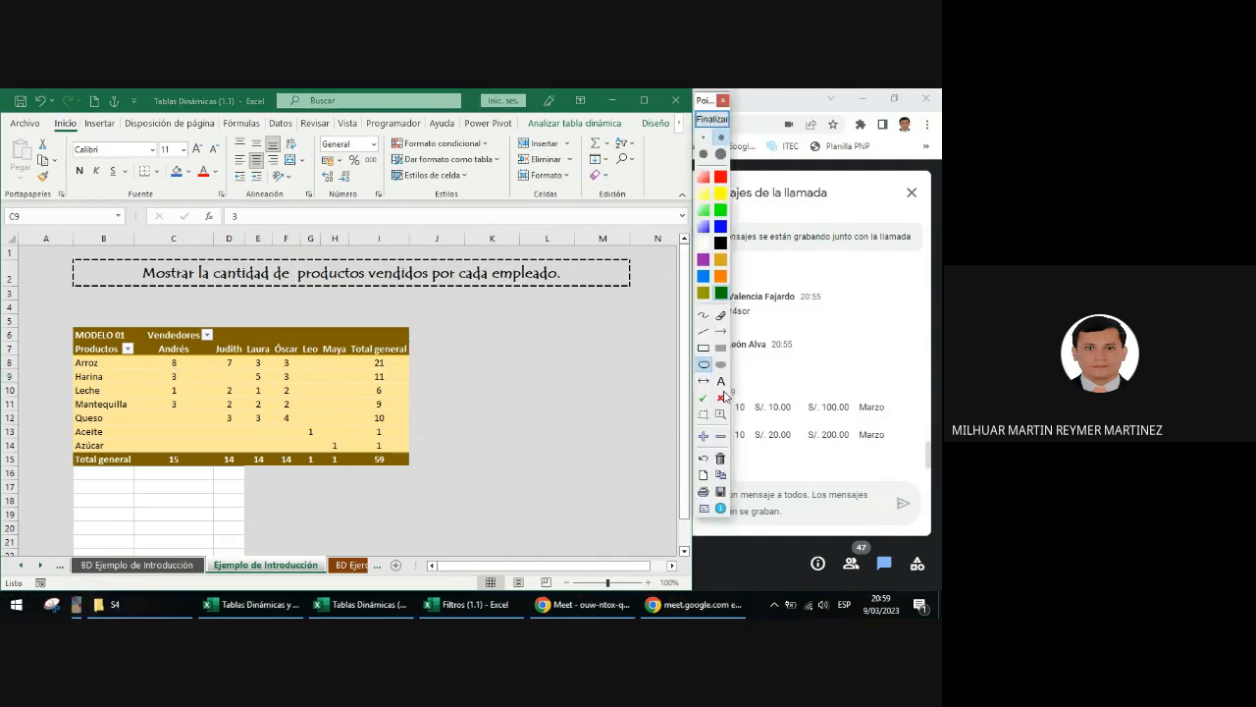
pyautogui.moveTo(291, 425); pyautogui.dragTo(362, 462)
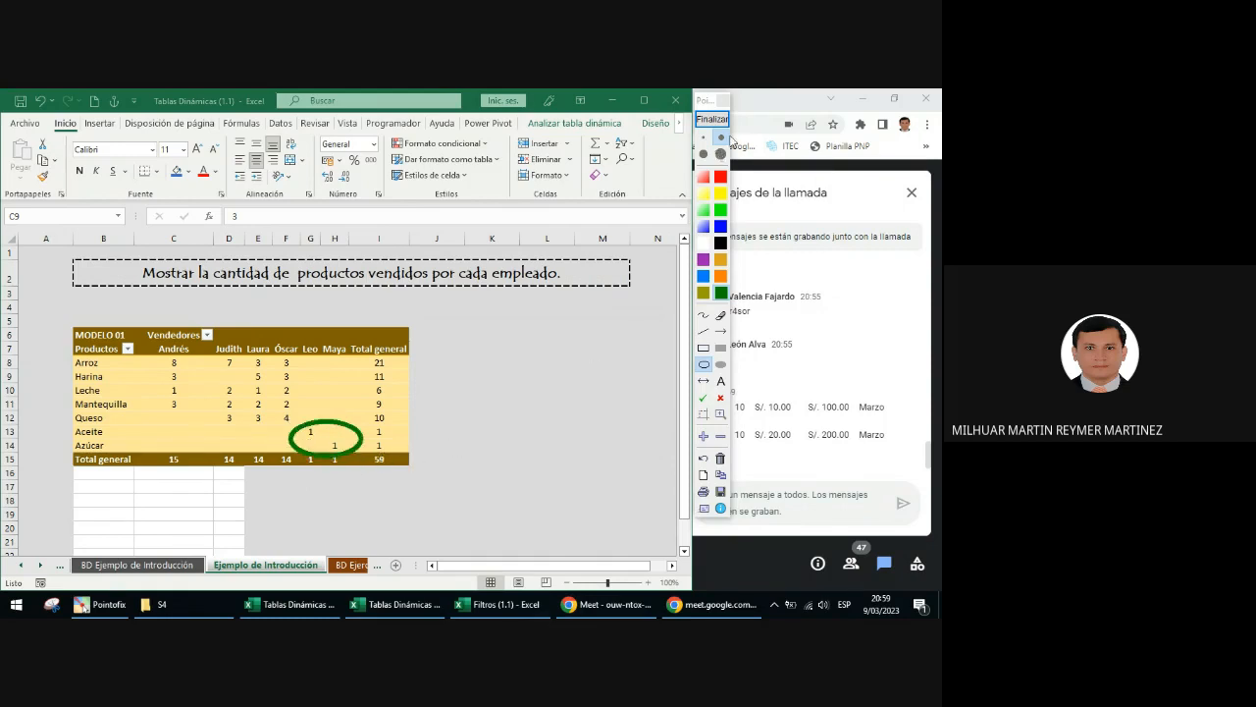
pyautogui.click(712, 119)
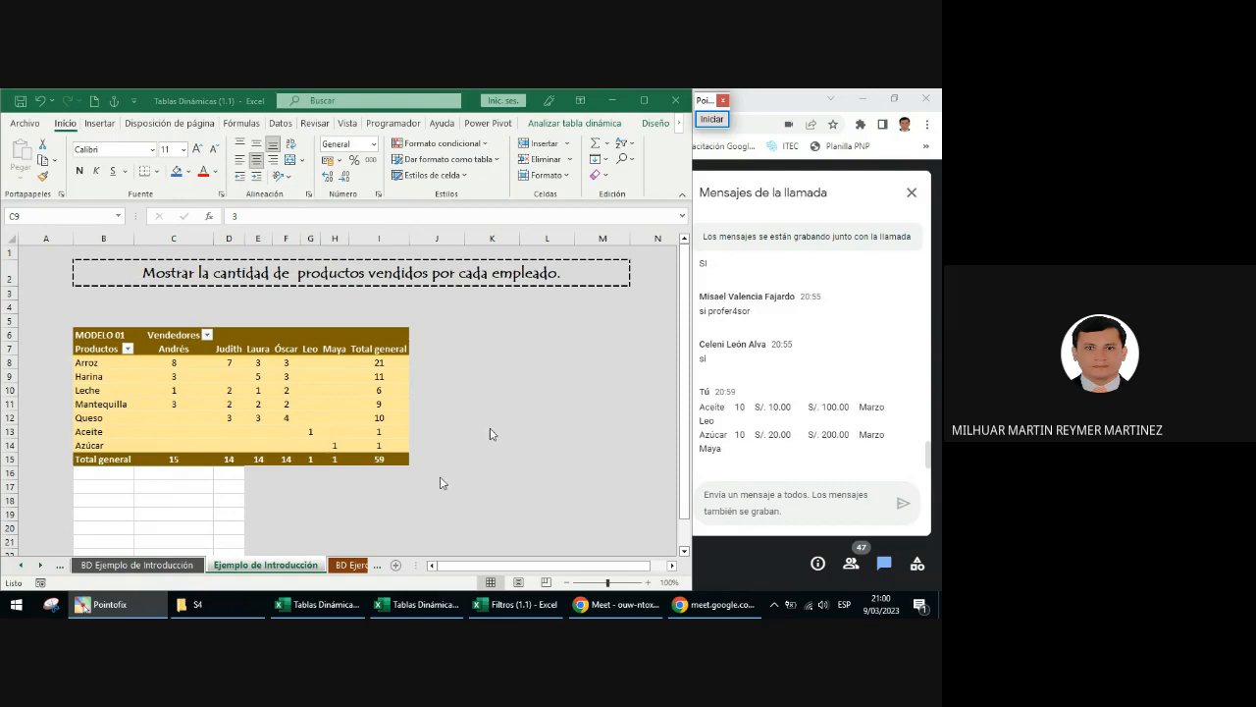
# - Review the Aceite and Azúcar records in the source table against the pivot table on the Ejemplo de Introducción sheet
pyautogui.click(138, 564)
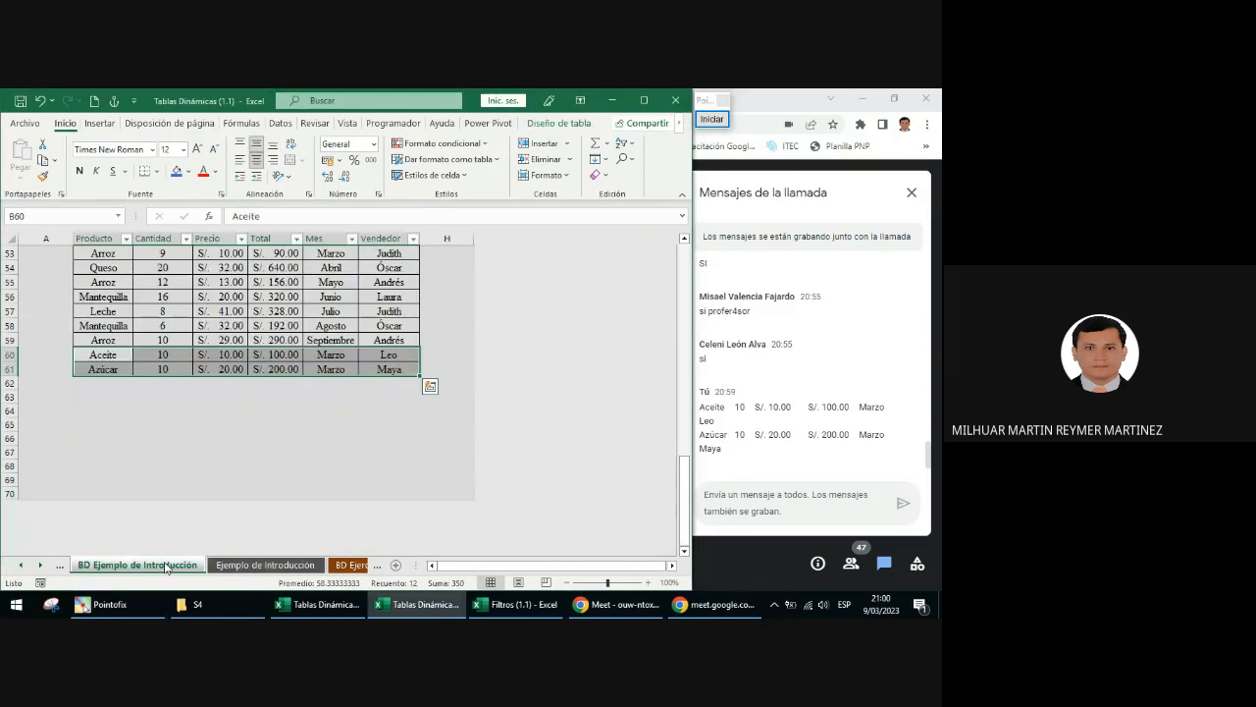
pyautogui.moveTo(102, 355); pyautogui.dragTo(384, 369)
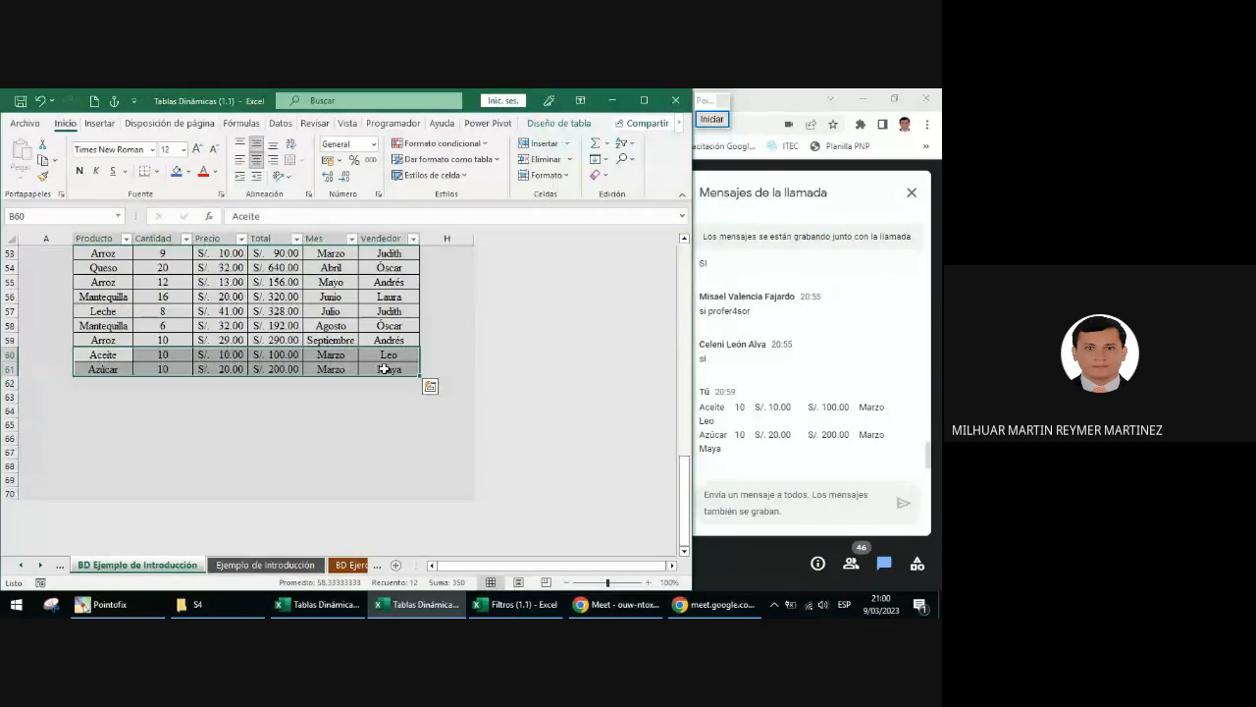
pyautogui.click(241, 570)
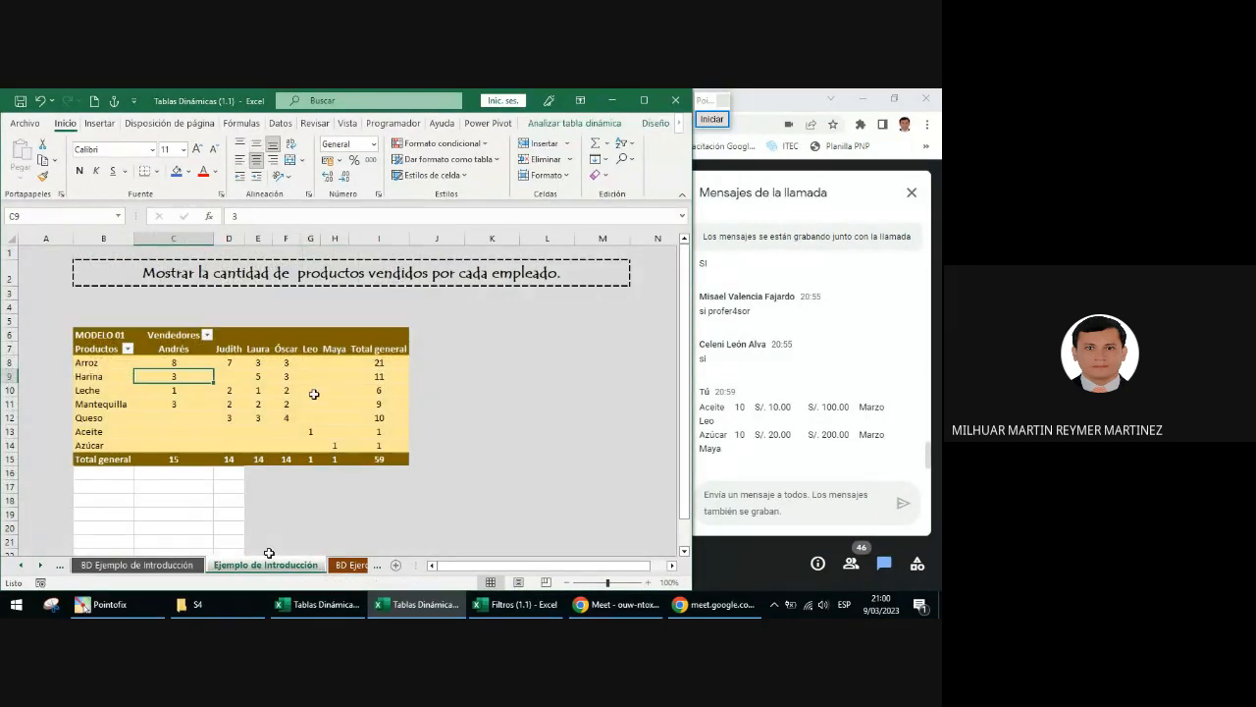
# - Show the Actualizar command available for the pivot table's values, and leave it without refreshing
pyautogui.rightClick(260, 394)
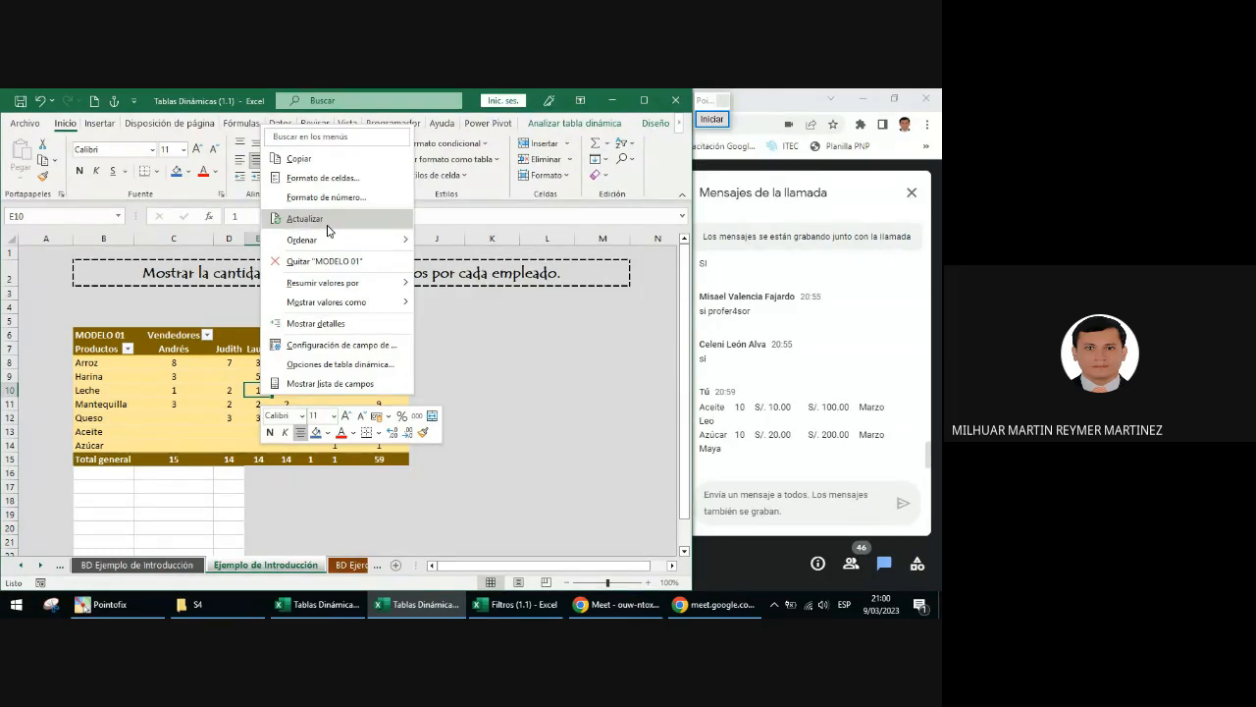
pyautogui.press('Escape')
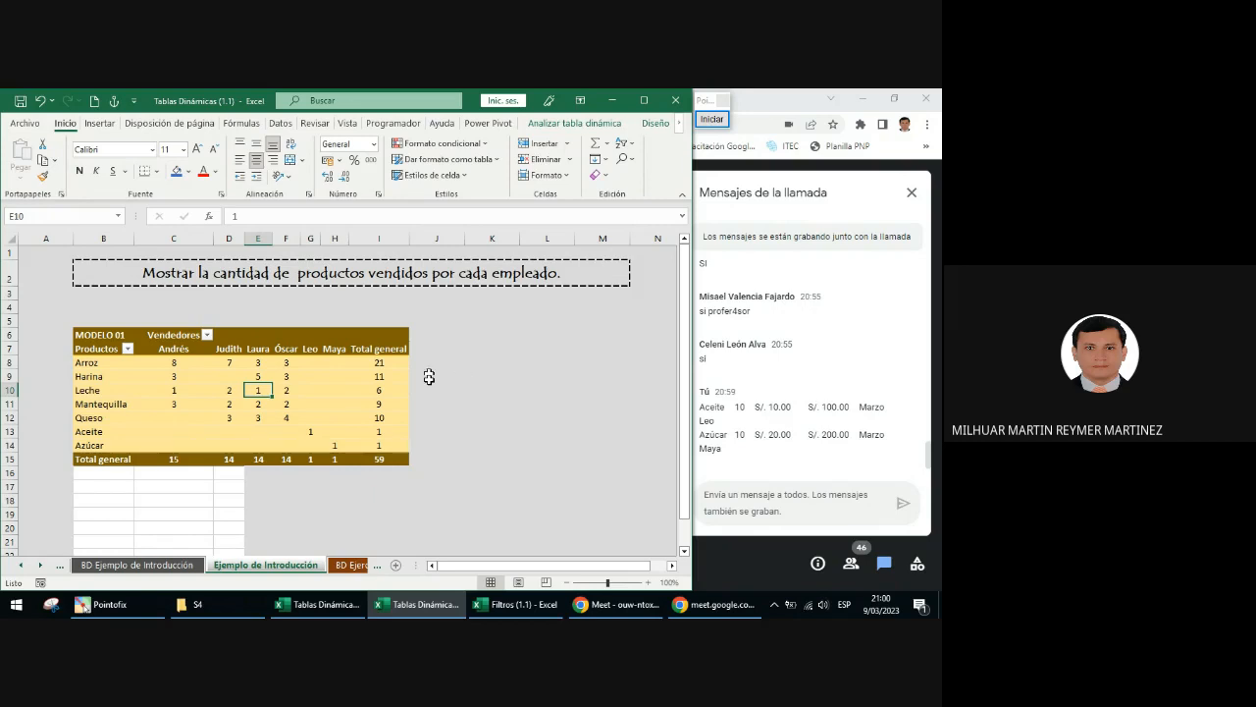
# - Try copying a blank grey cell's format onto the white cells B16:D23 below the pivot table, and undo it
pyautogui.scroll(-2, 429, 377)
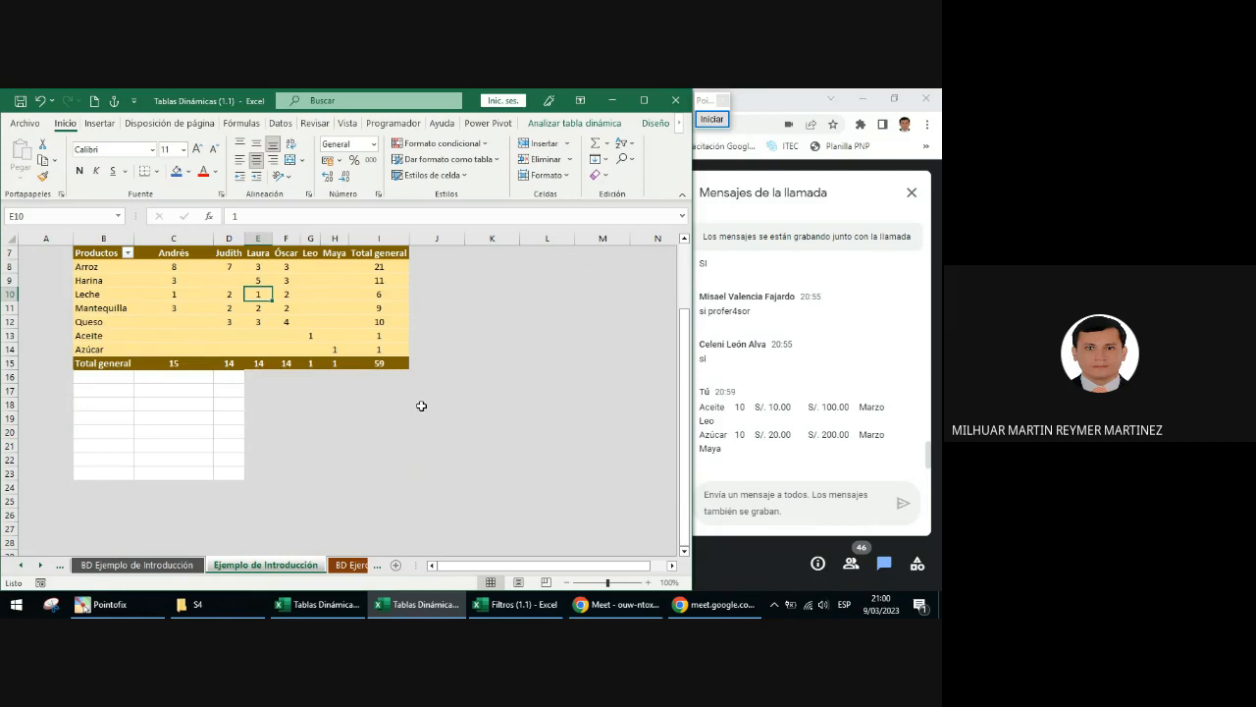
pyautogui.click(404, 403)
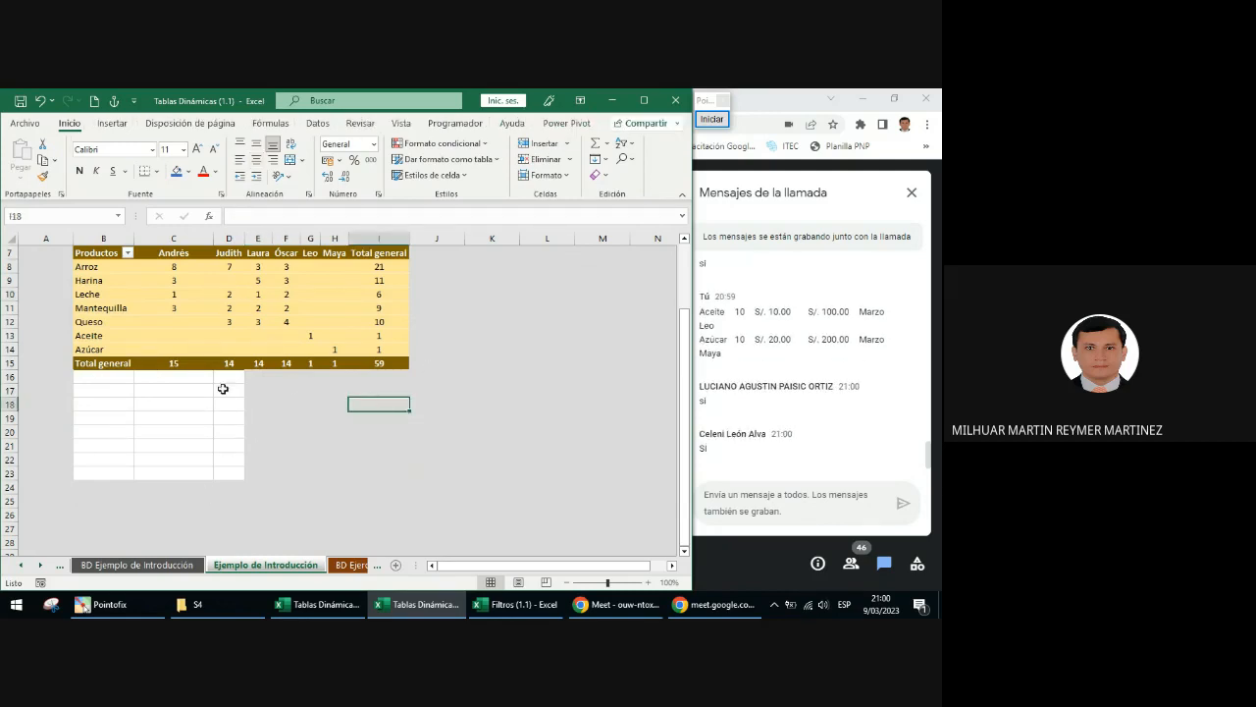
pyautogui.click(403, 434)
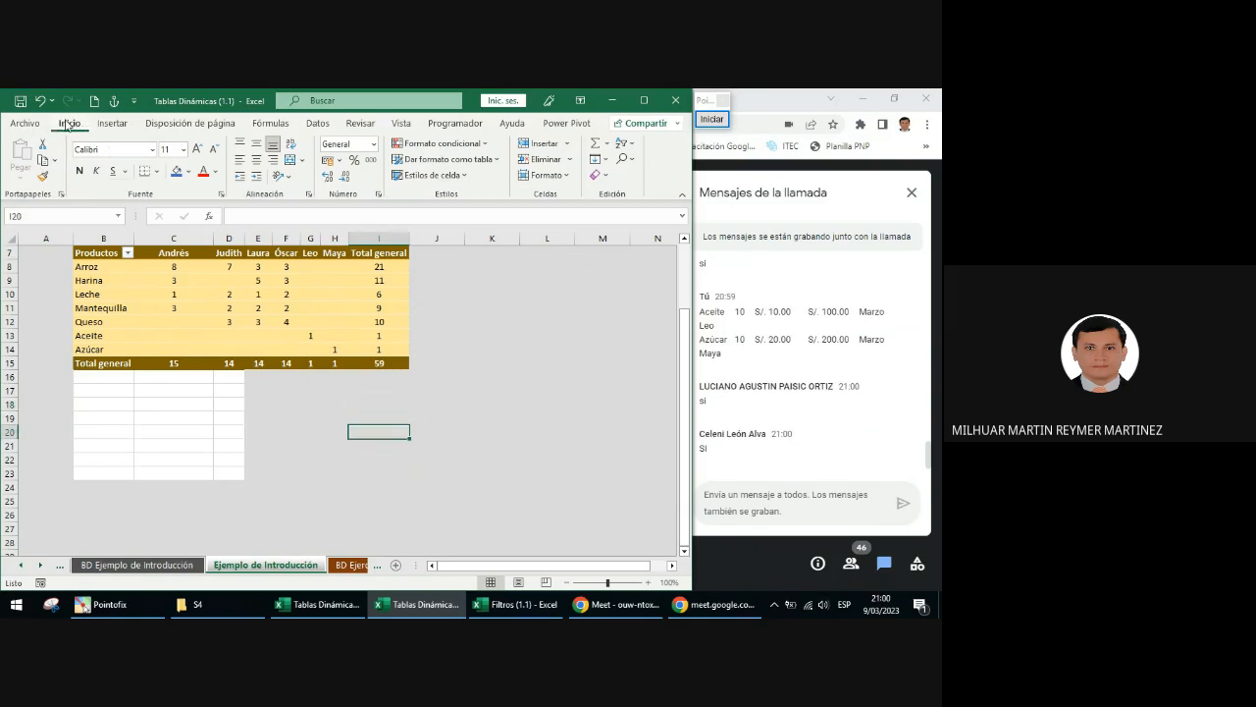
pyautogui.click(43, 177)
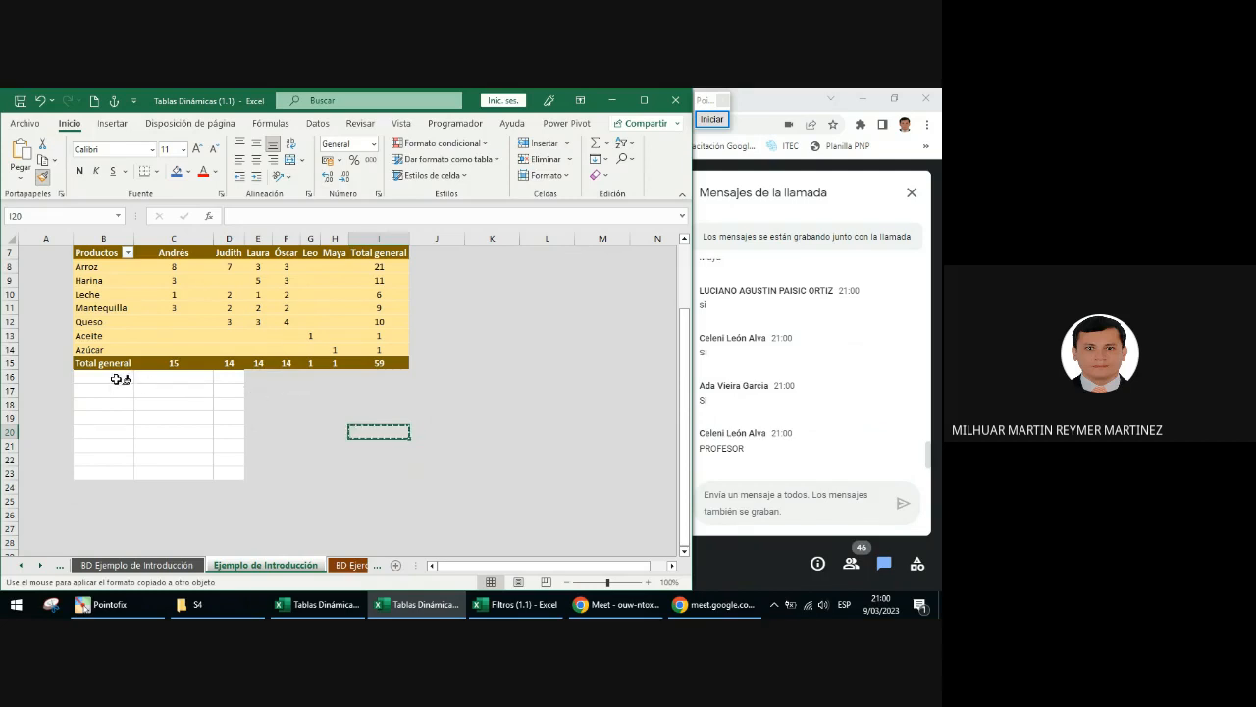
pyautogui.moveTo(115, 379)
pyautogui.mouseDown()
pyautogui.moveTo(216, 438)
pyautogui.moveTo(249, 476)
pyautogui.mouseUp()
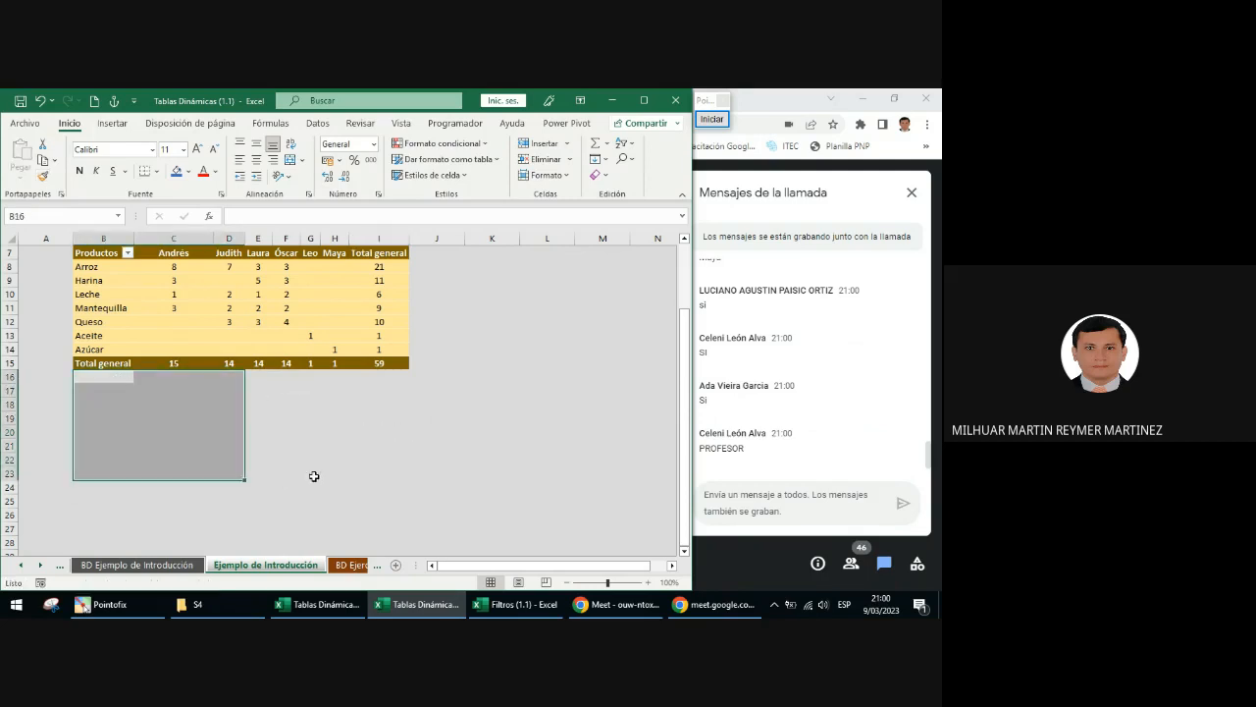
pyautogui.click(311, 473)
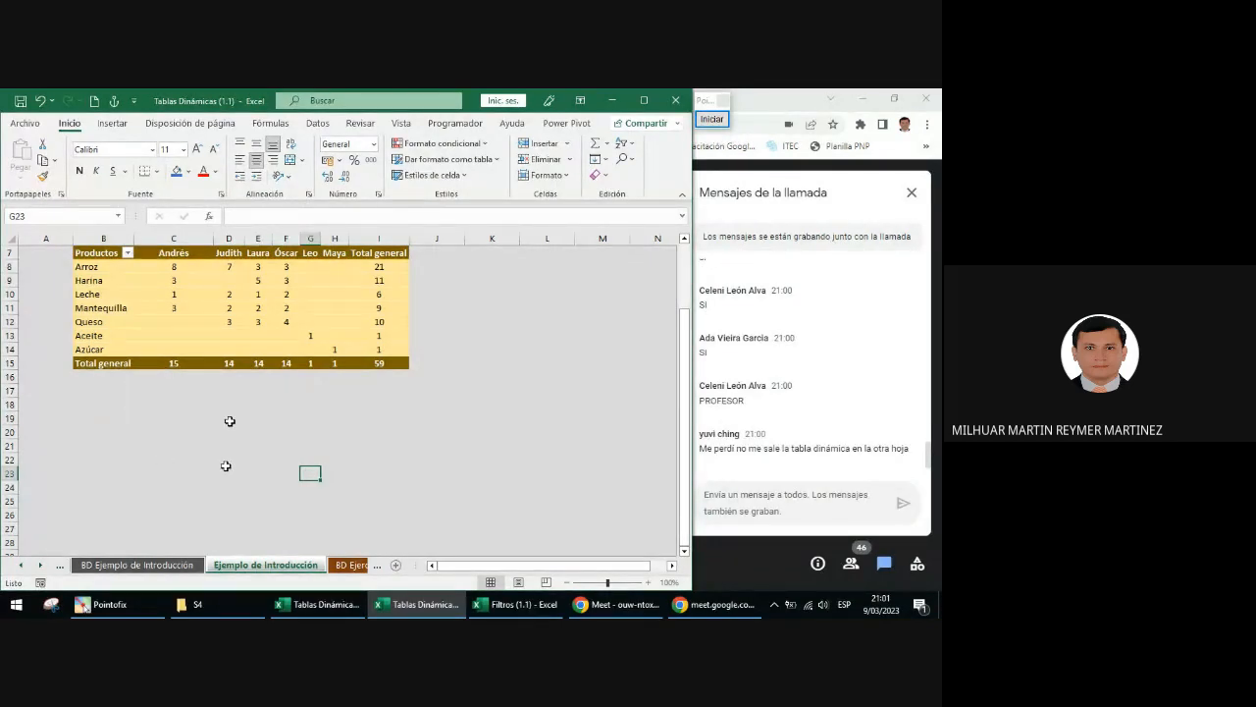
pyautogui.hotkey('ctrl', 'z')
pyautogui.click(337, 406)
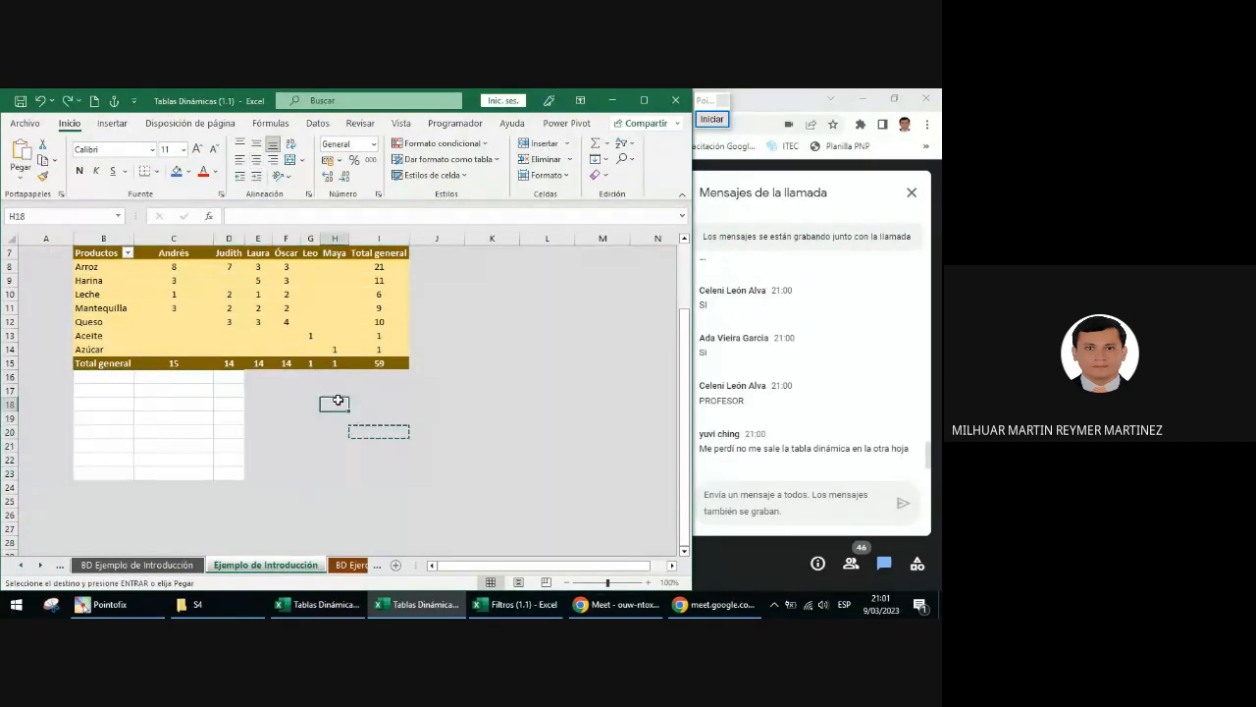
pyautogui.press('Escape')
# - Apply the format of the empty grey cell H18 to the white range B16:D23 under the pivot table
pyautogui.click(43, 178)
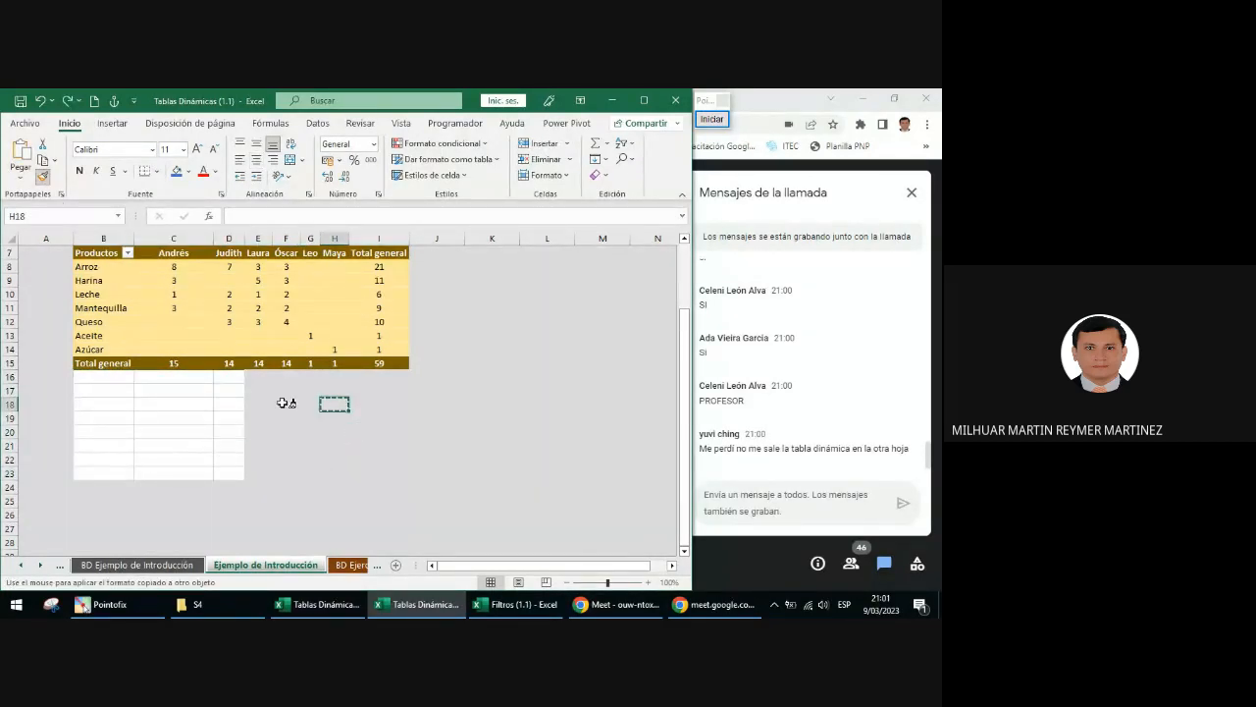
pyautogui.moveTo(99, 377)
pyautogui.mouseDown()
pyautogui.moveTo(210, 441)
pyautogui.moveTo(236, 475)
pyautogui.mouseUp()
pyautogui.hotkey('ctrl', 'z')
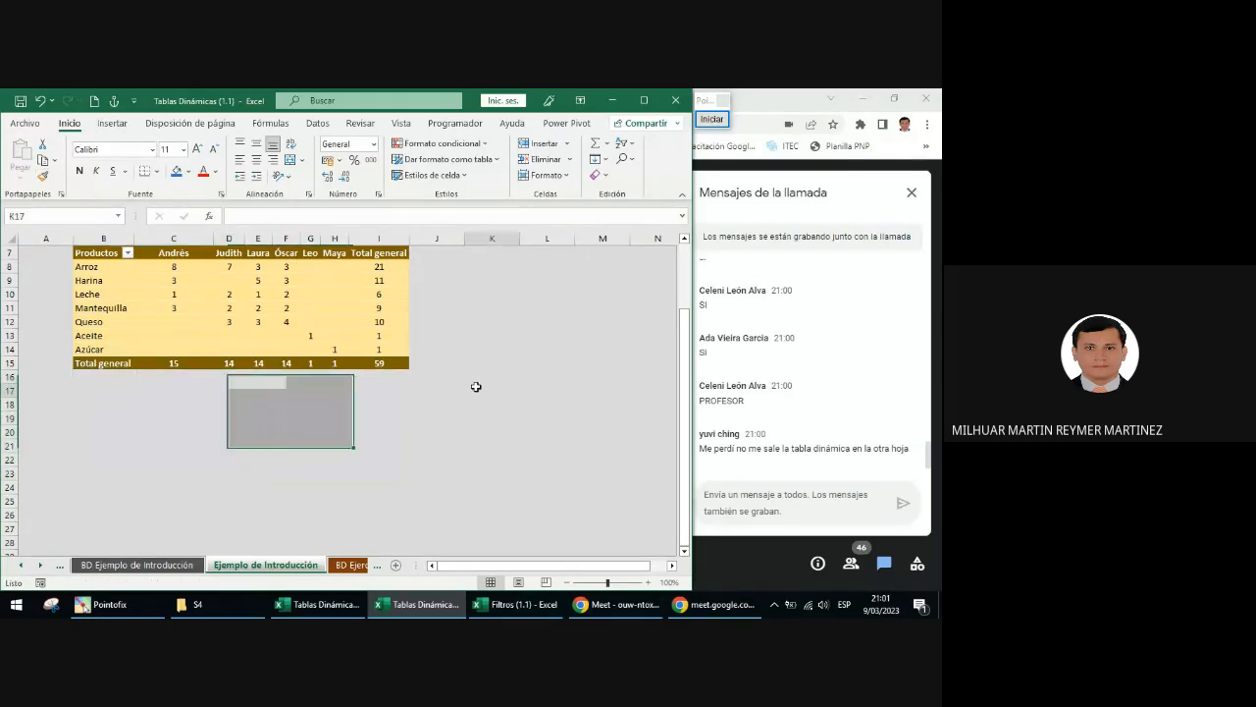
pyautogui.click(481, 391)
pyautogui.scroll(2, 449, 435)
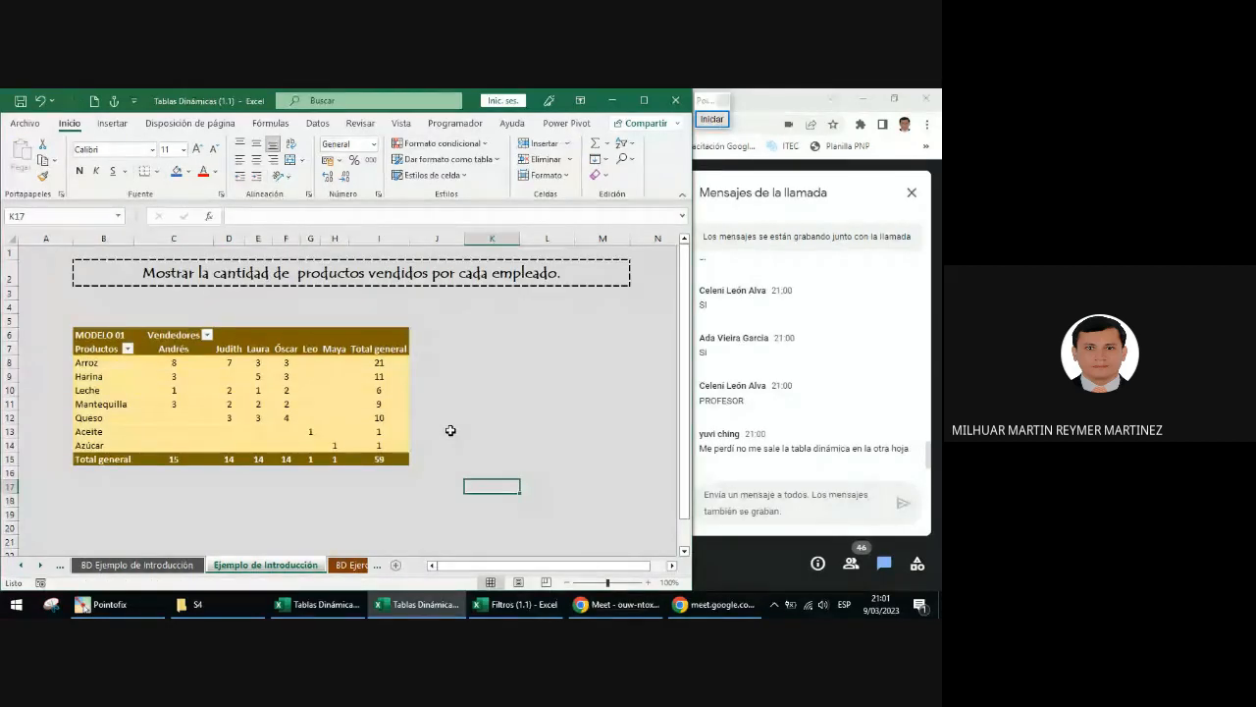
# - Demonstrate the new-sheet and existing-sheet placement options for a new pivot table, pointing the location to B6, and cancel the creation
pyautogui.click(310, 376)
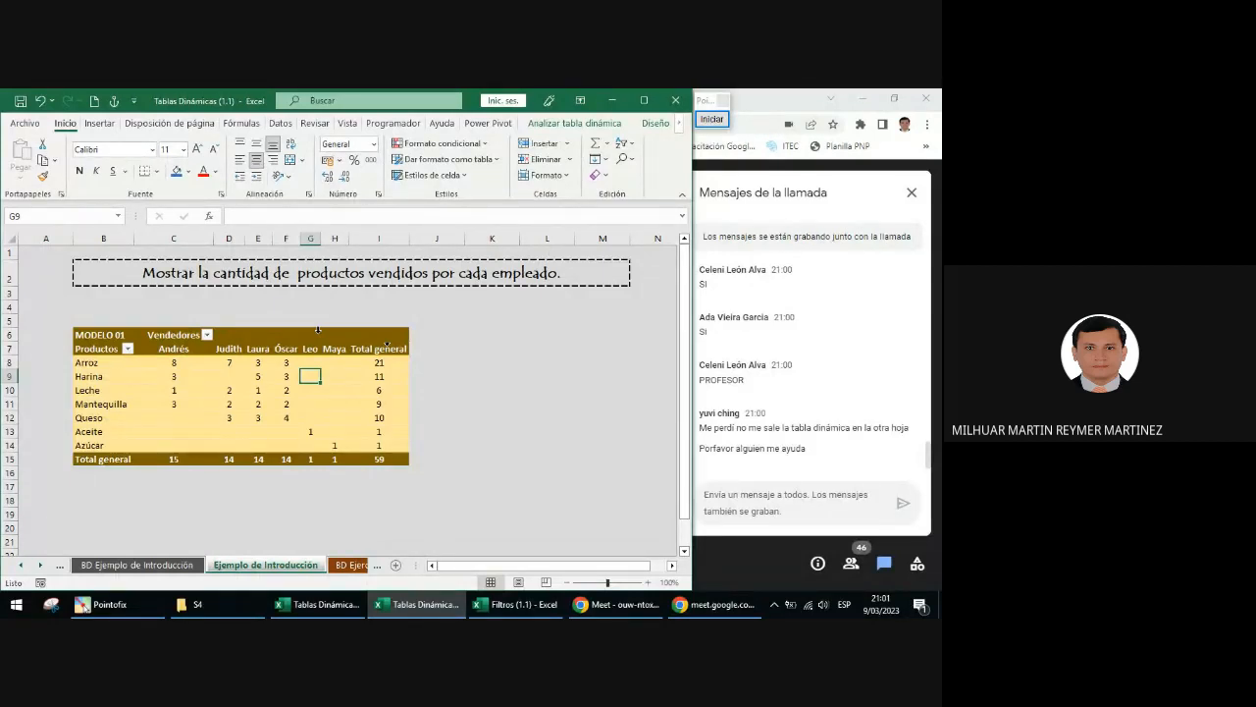
pyautogui.click(477, 332)
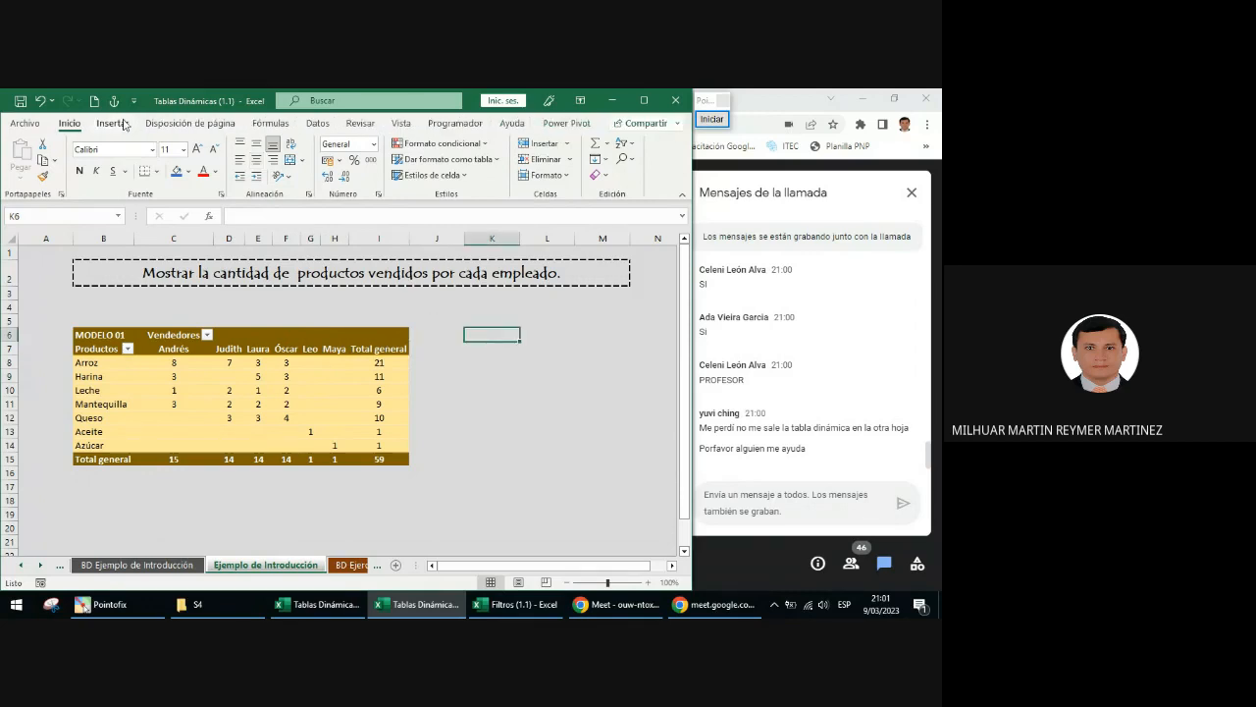
pyautogui.click(112, 123)
pyautogui.click(19, 155)
pyautogui.click(22, 216)
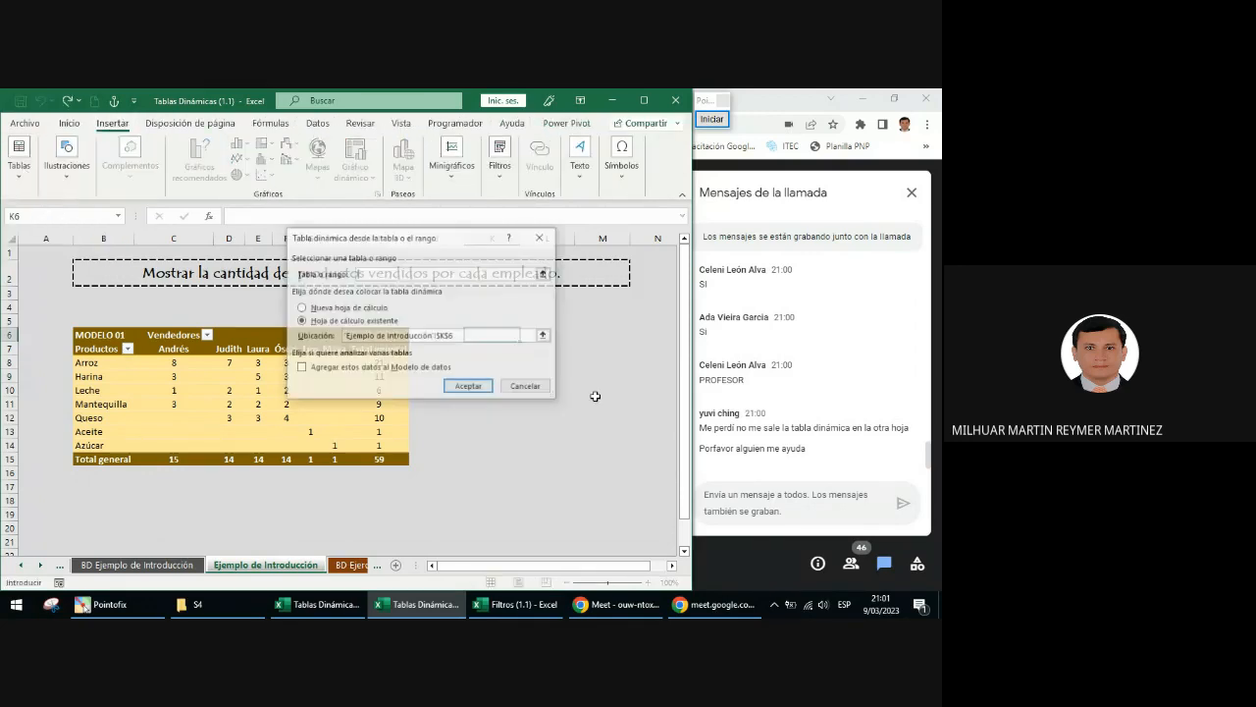
pyautogui.click(356, 308)
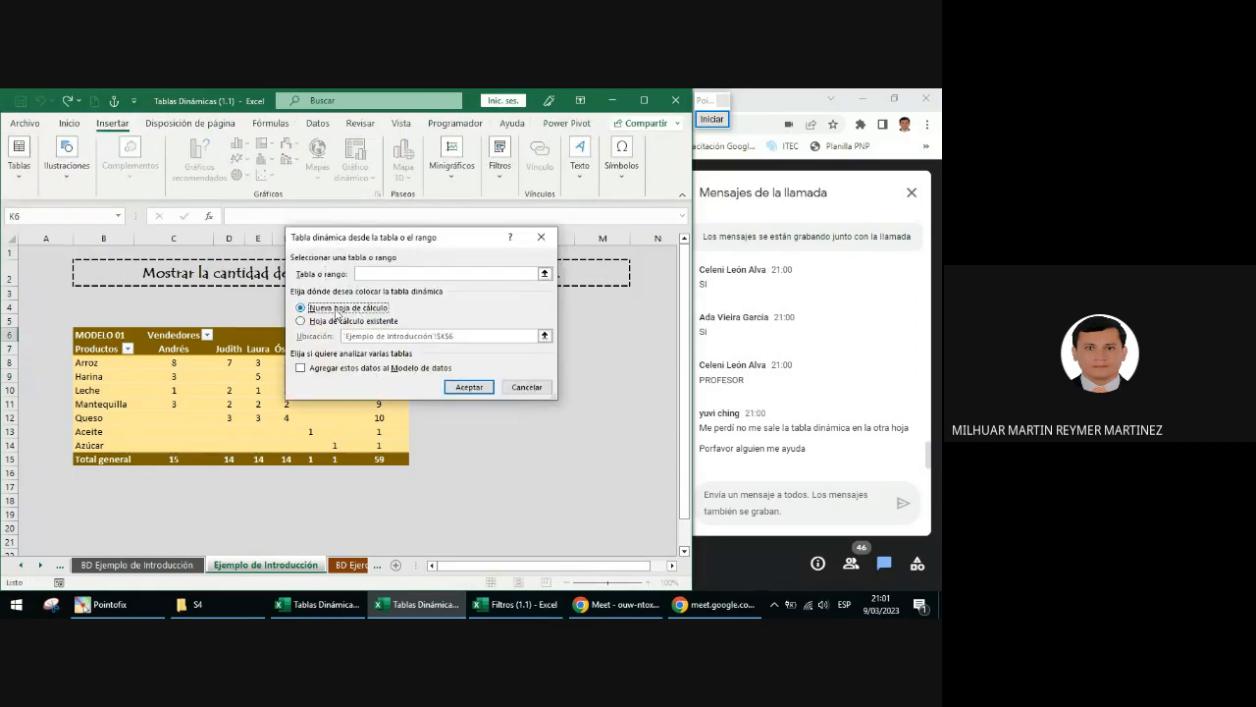
pyautogui.click(322, 322)
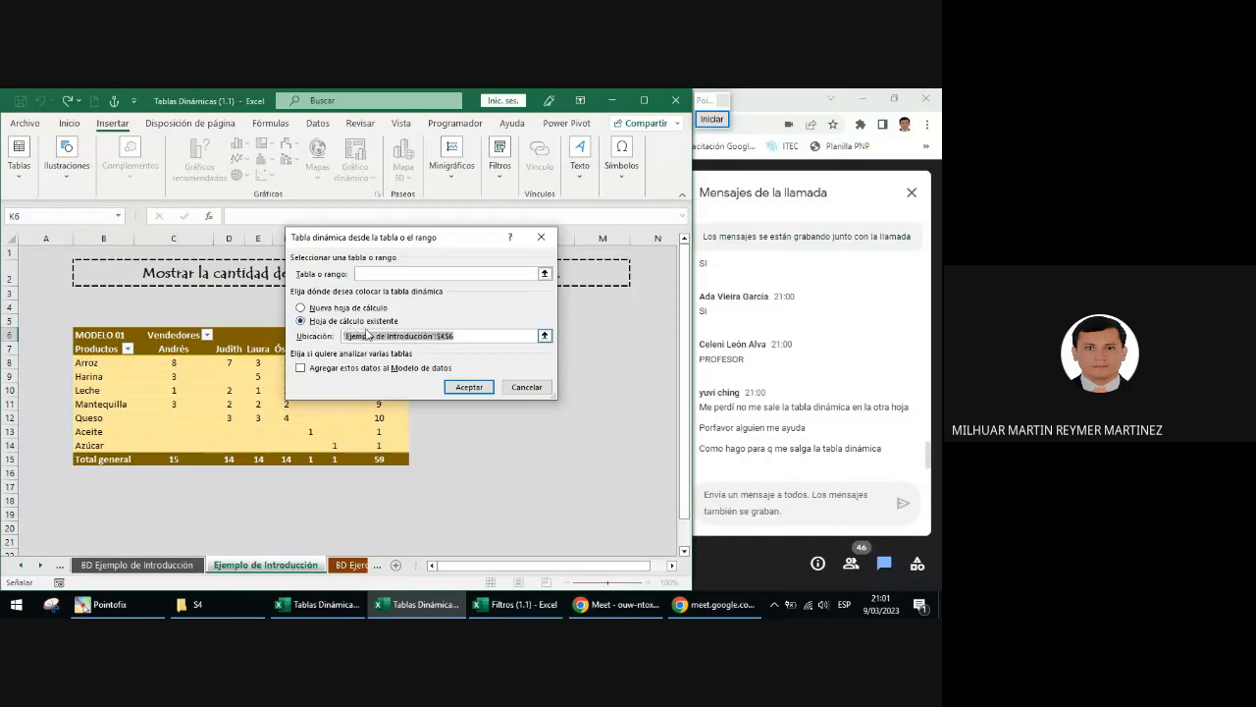
pyautogui.click(108, 335)
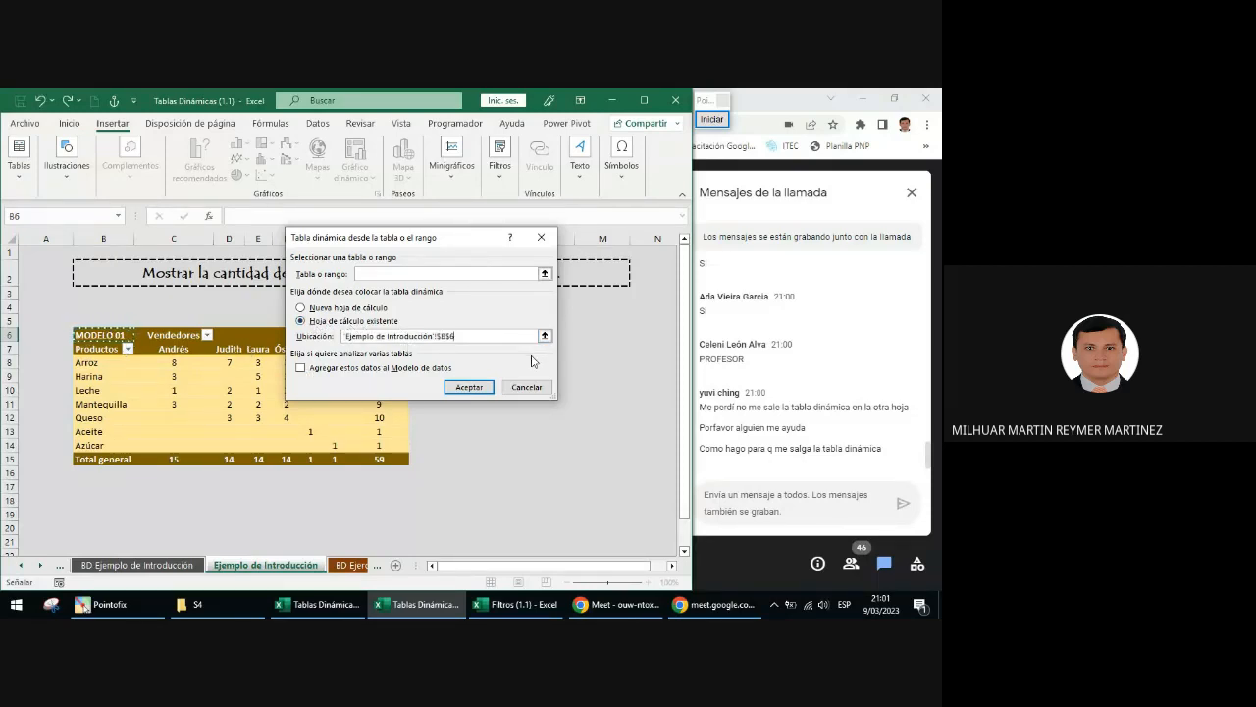
pyautogui.click(536, 386)
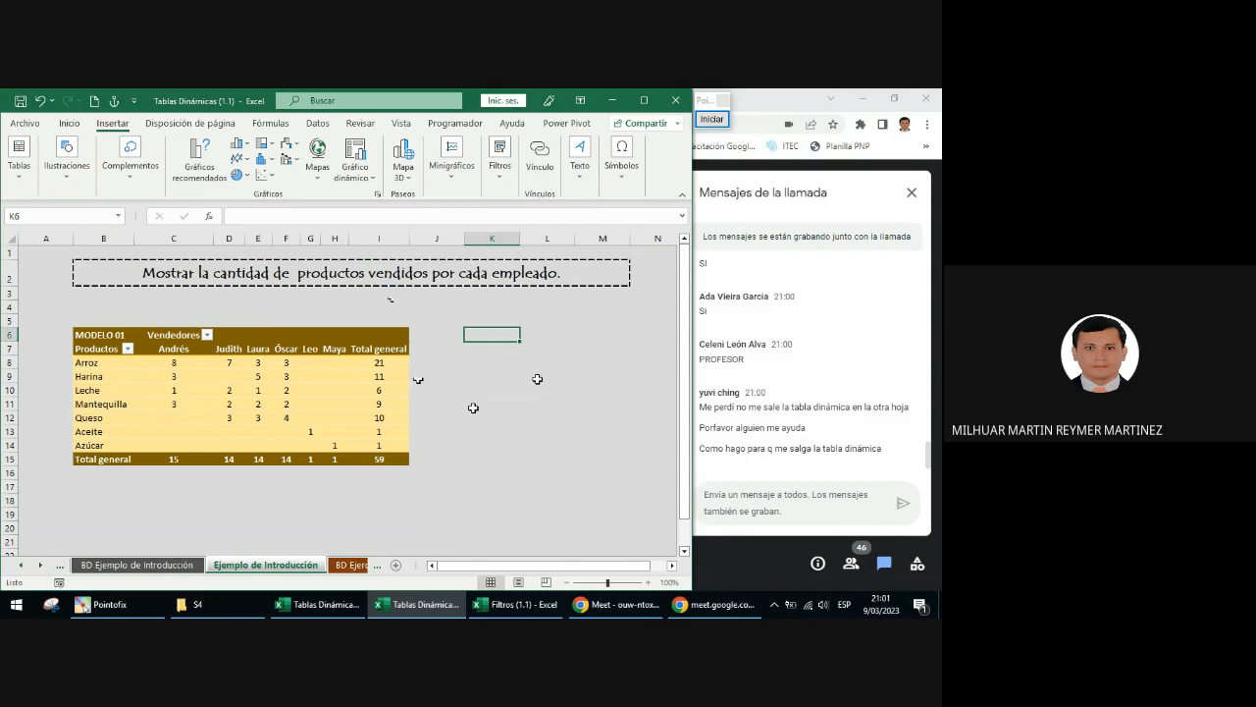
# - Select a cell in the pivot table, draw a green annotation arrow from the table to Analizar tabla dinámica, and end the annotation
pyautogui.click(198, 367)
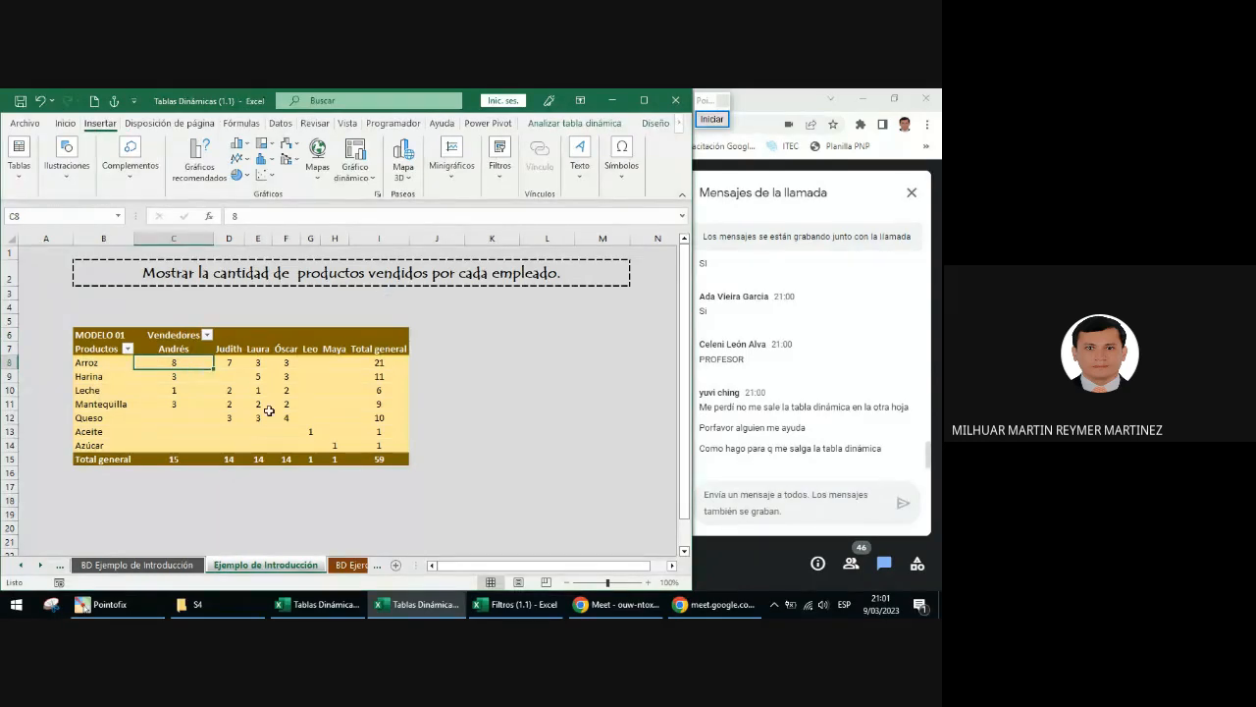
pyautogui.click(286, 378)
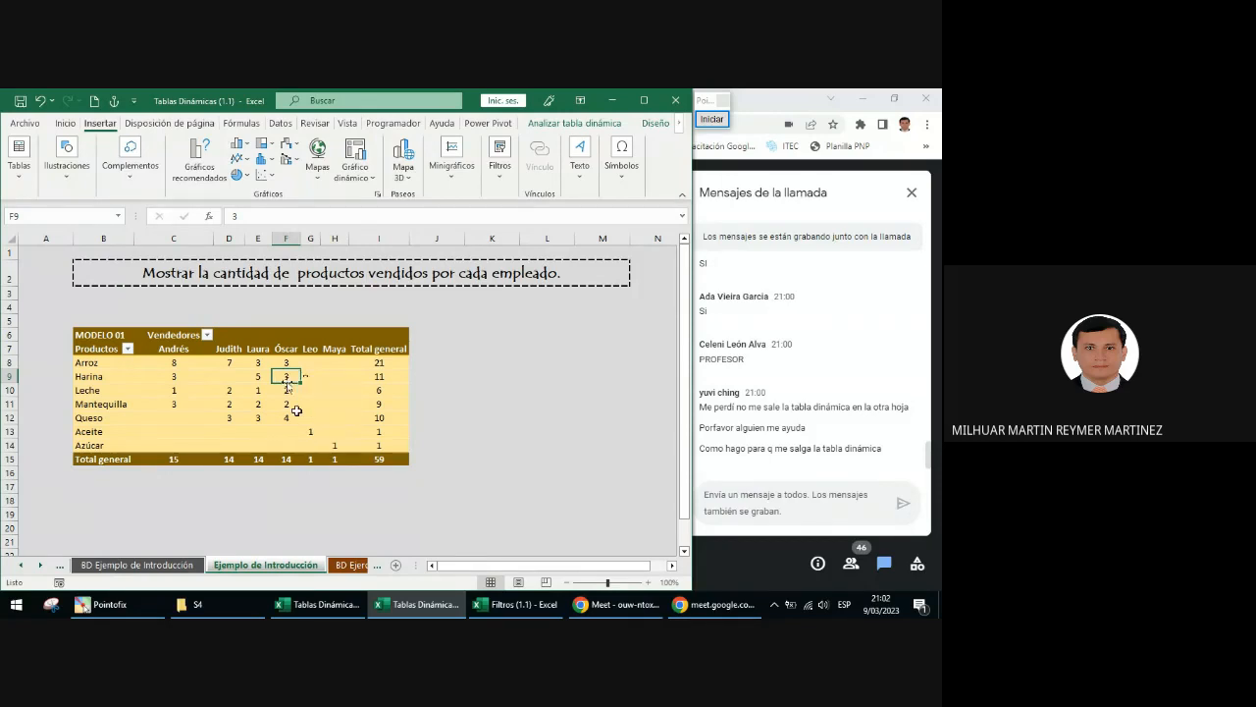
pyautogui.scroll(-1, 296, 410)
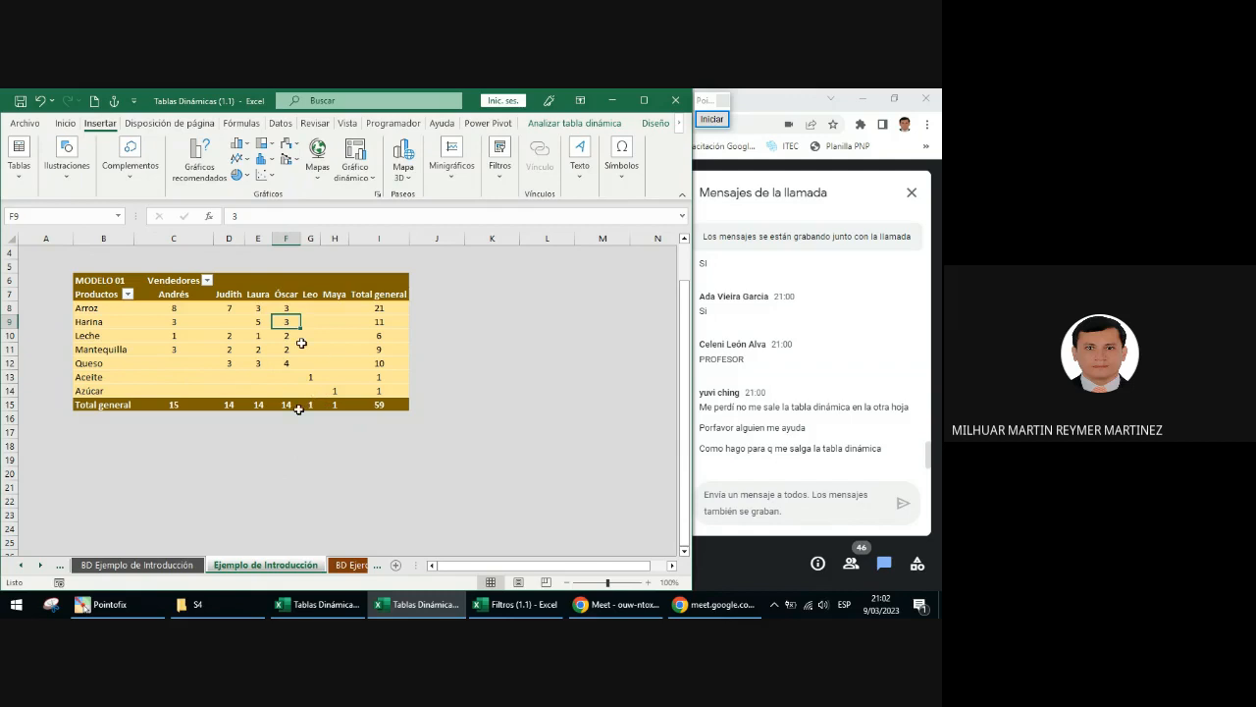
pyautogui.click(337, 334)
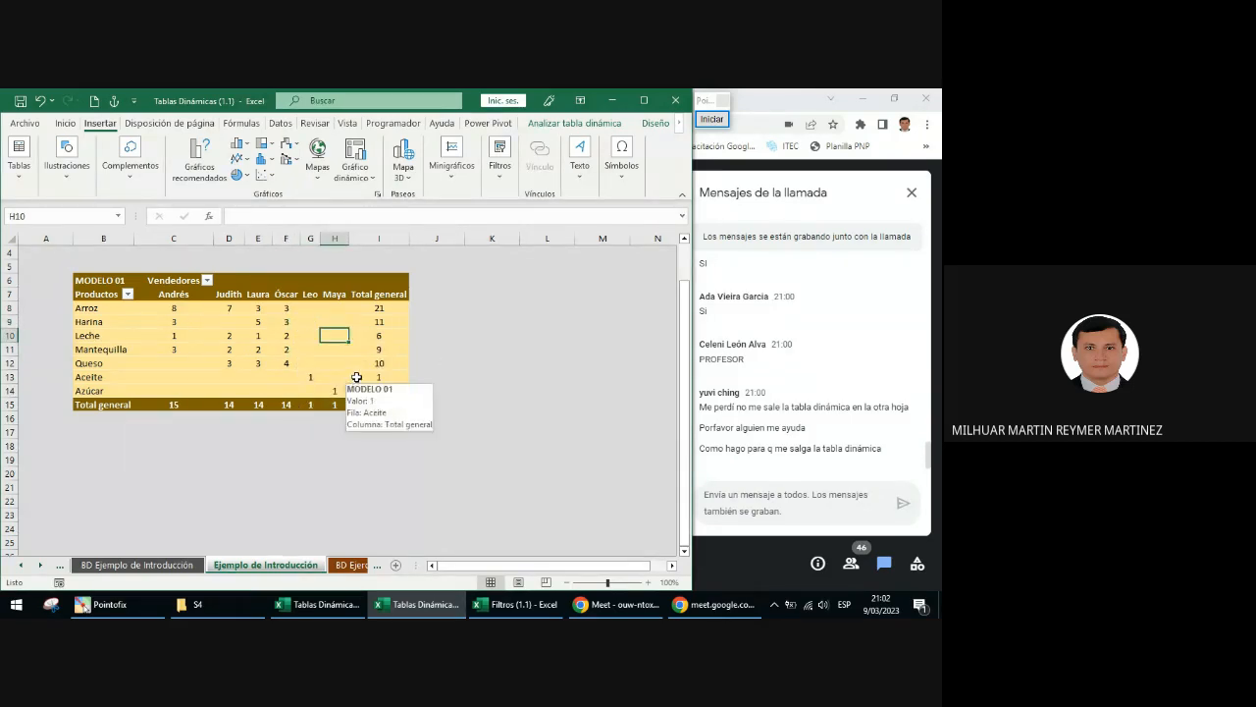
pyautogui.click(270, 311)
pyautogui.click(249, 334)
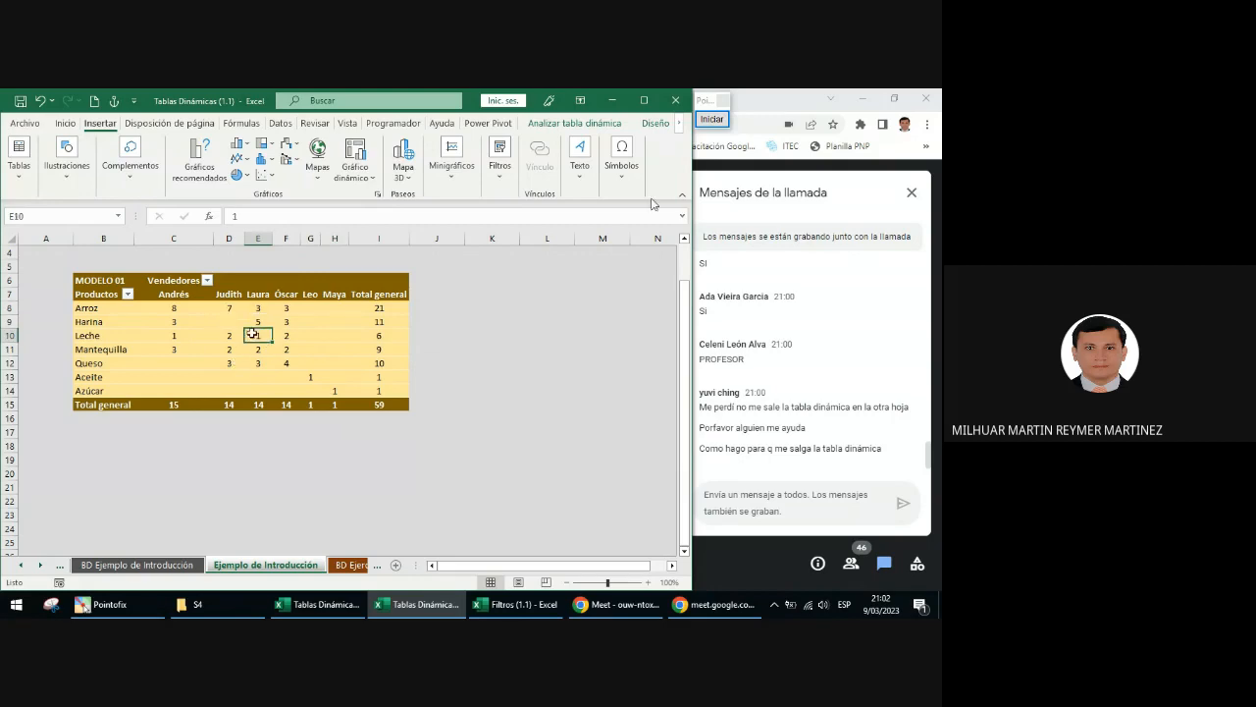
pyautogui.click(703, 121)
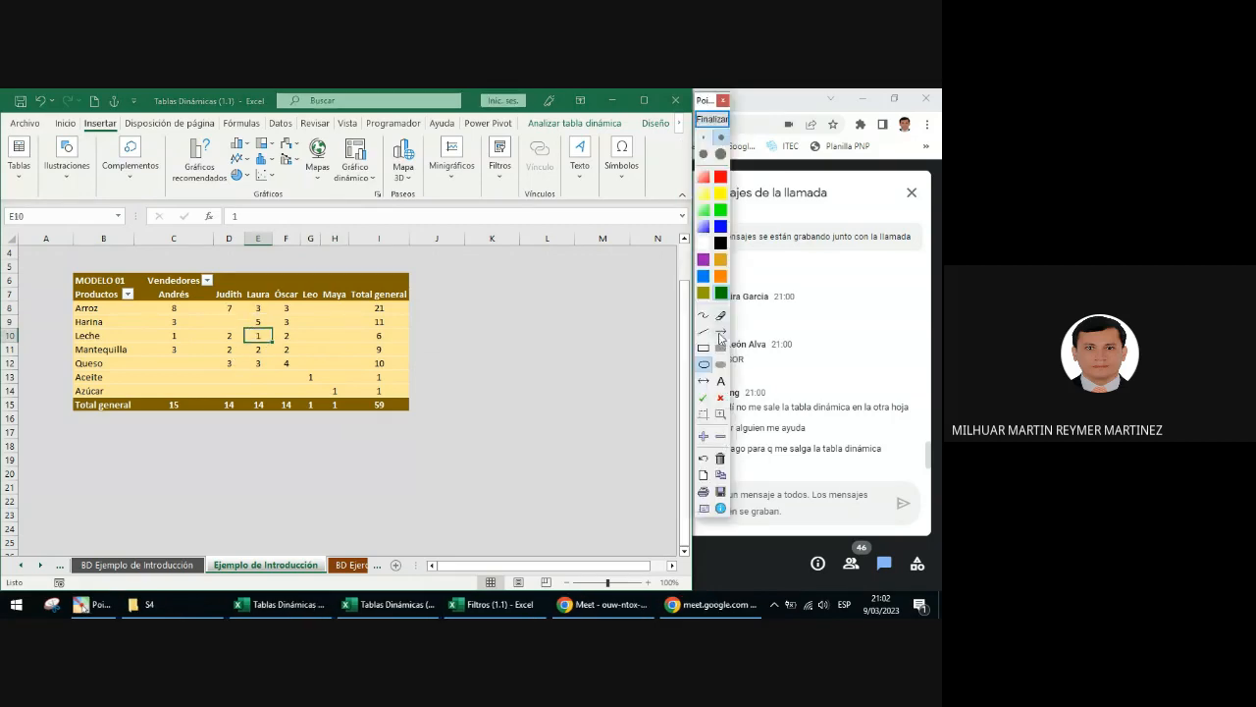
pyautogui.click(721, 331)
pyautogui.moveTo(364, 315); pyautogui.dragTo(520, 132)
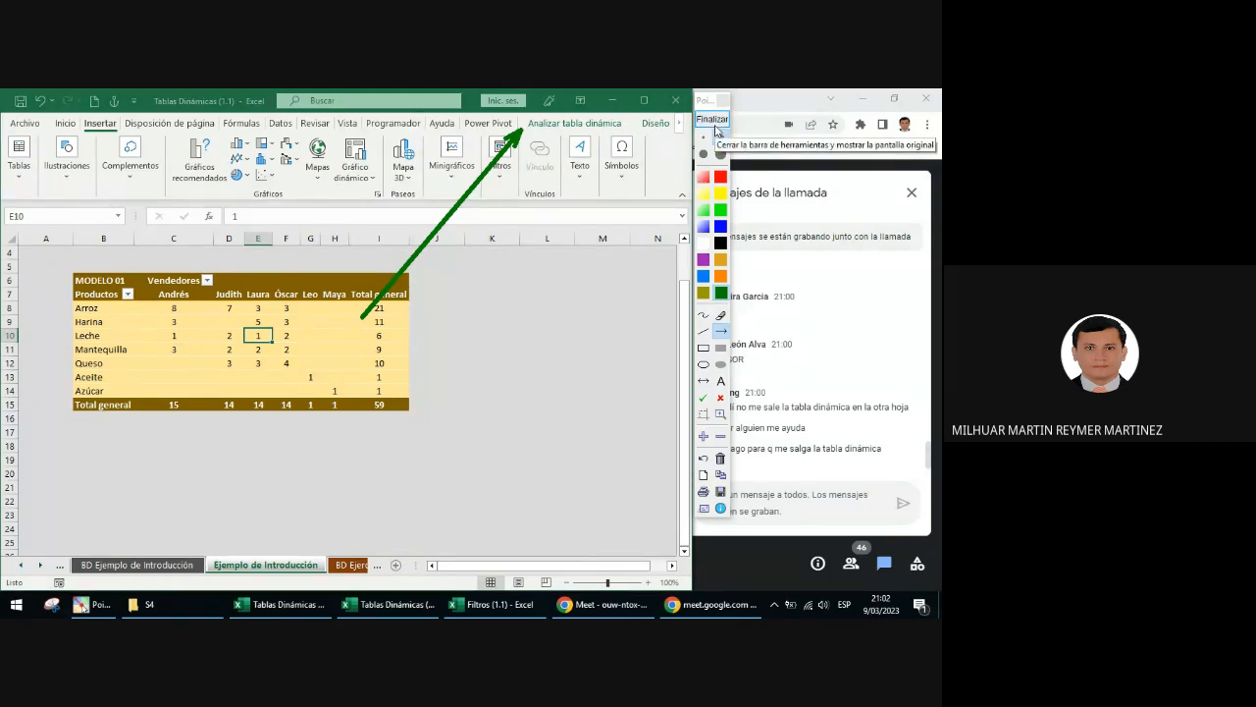
pyautogui.click(713, 120)
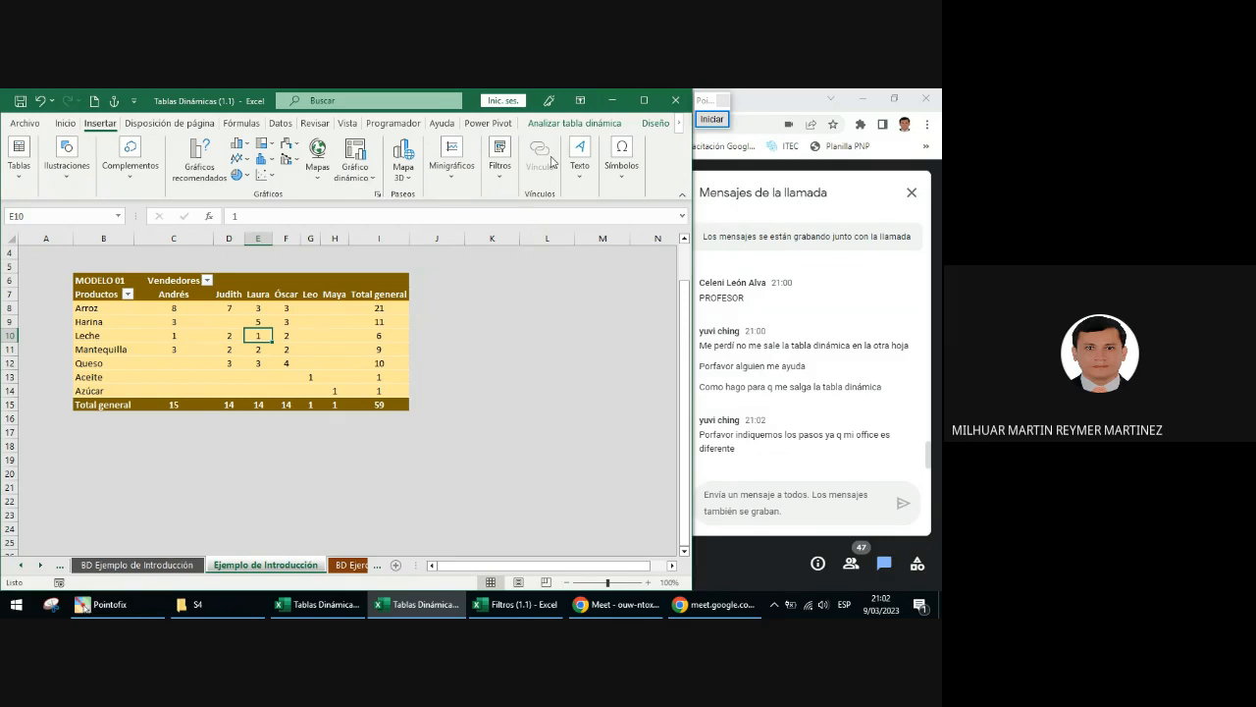
# - Frame the Herramientas group of the pivot table analysis commands in green, mark Gráfico dinámico with an orange arrow, and end the annotation
pyautogui.click(577, 124)
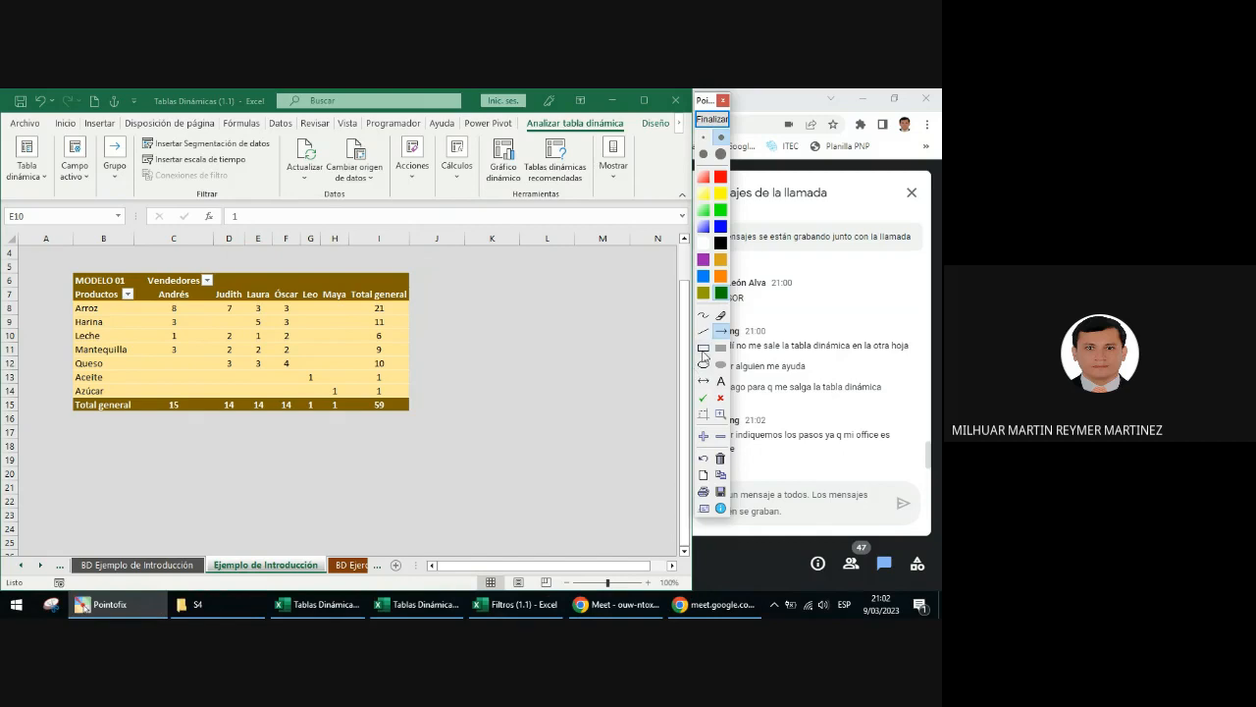
pyautogui.click(704, 349)
pyautogui.moveTo(472, 131)
pyautogui.mouseDown()
pyautogui.moveTo(601, 218)
pyautogui.moveTo(596, 205)
pyautogui.mouseUp()
pyautogui.click(725, 331)
pyautogui.click(720, 276)
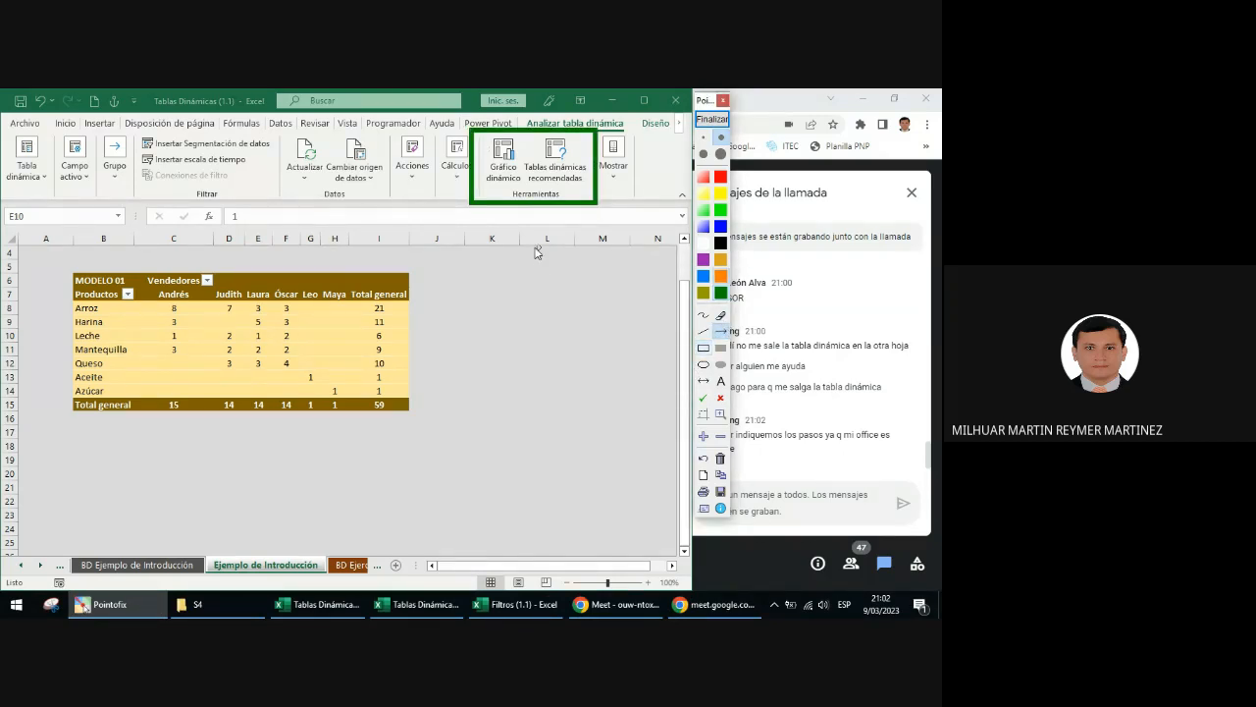
pyautogui.moveTo(545, 270); pyautogui.dragTo(508, 182)
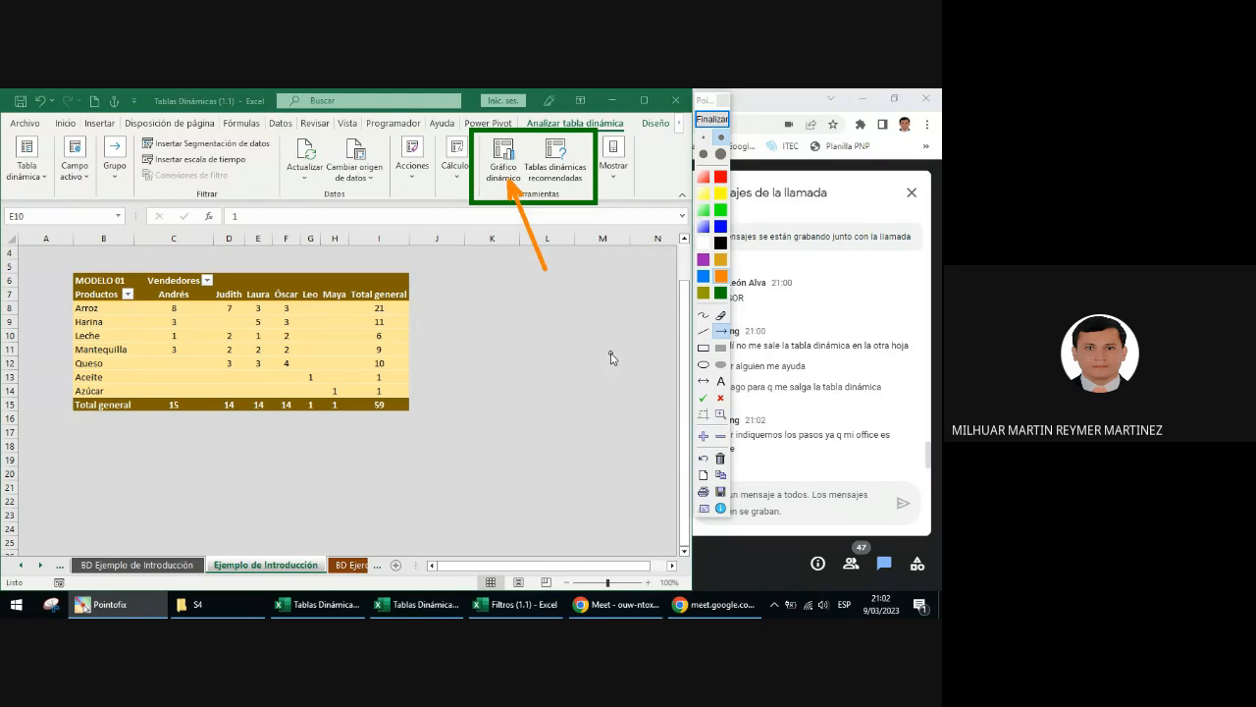
pyautogui.click(712, 119)
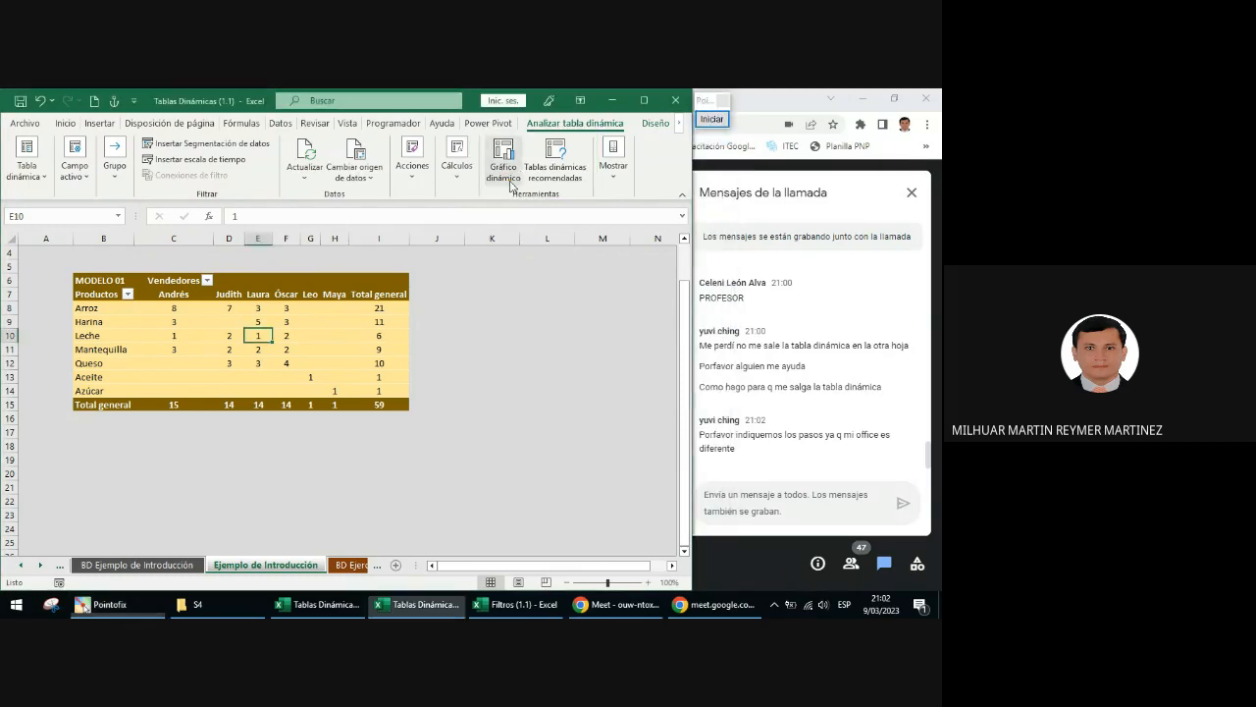
# - Insert a Columna agrupada 3D pivot chart from the pivot table as a trial, and delete the chart
pyautogui.click(508, 177)
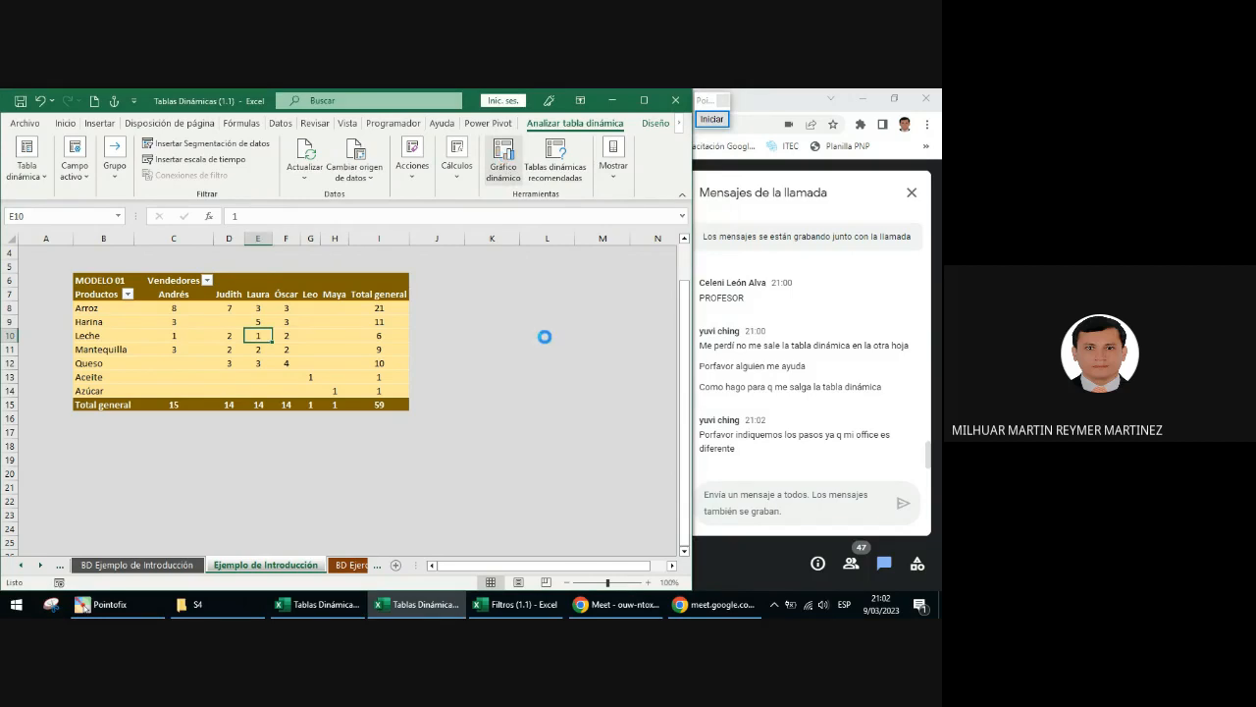
pyautogui.moveTo(372, 153); pyautogui.dragTo(437, 158)
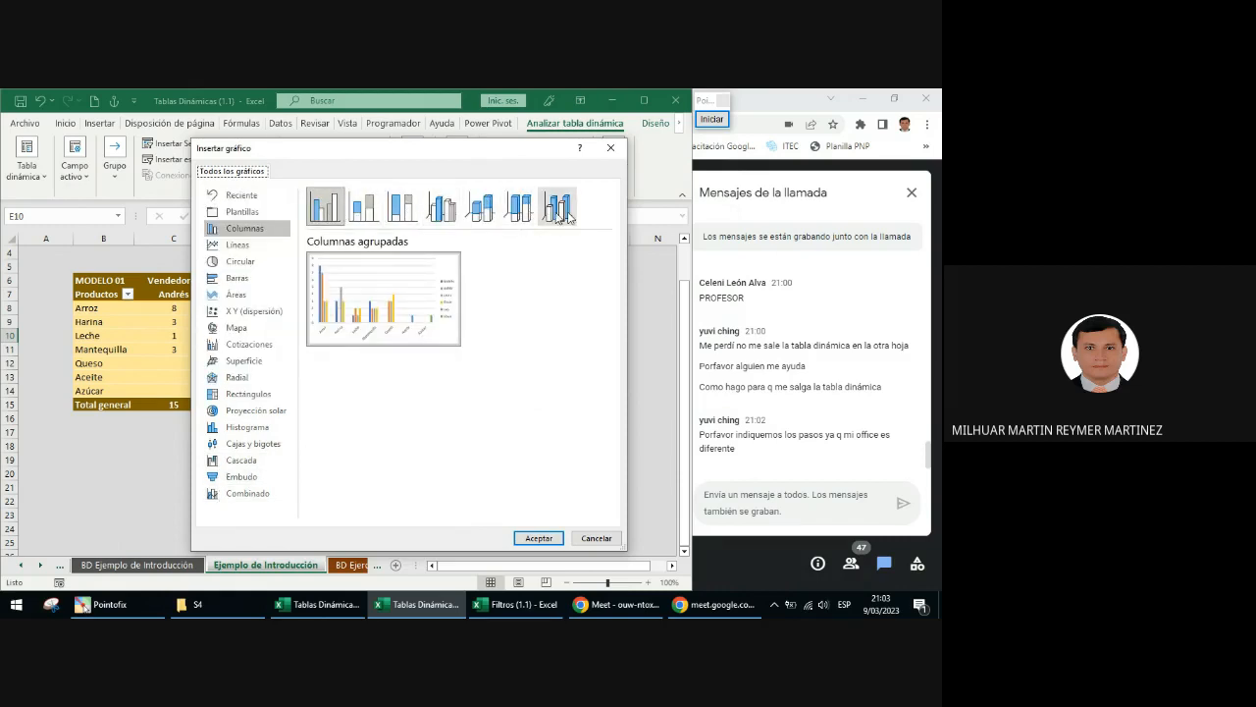
pyautogui.moveTo(383, 280)
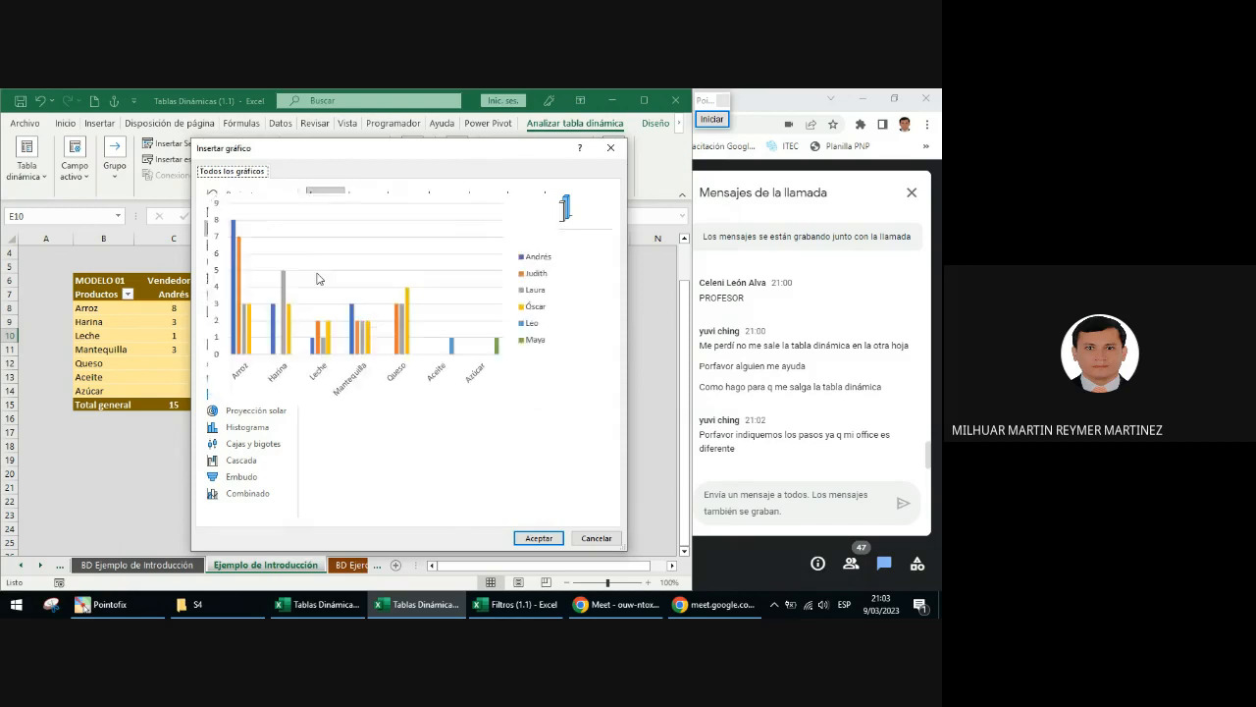
pyautogui.click(245, 234)
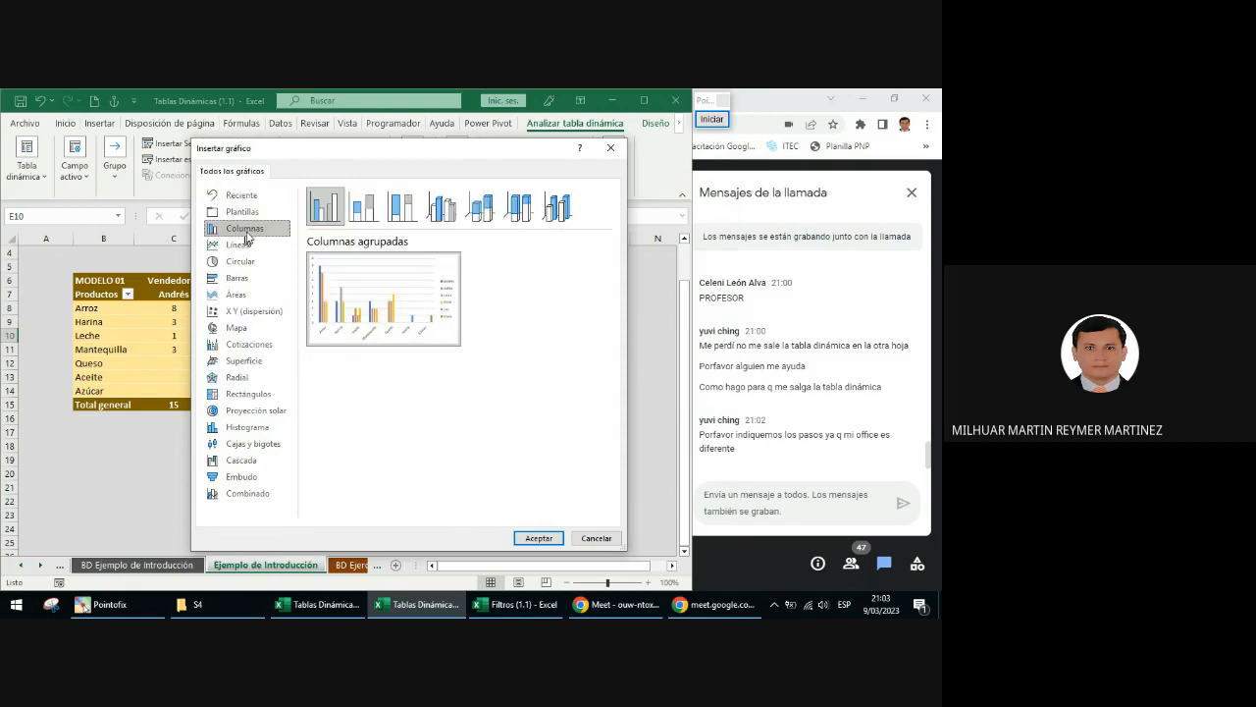
pyautogui.click(450, 209)
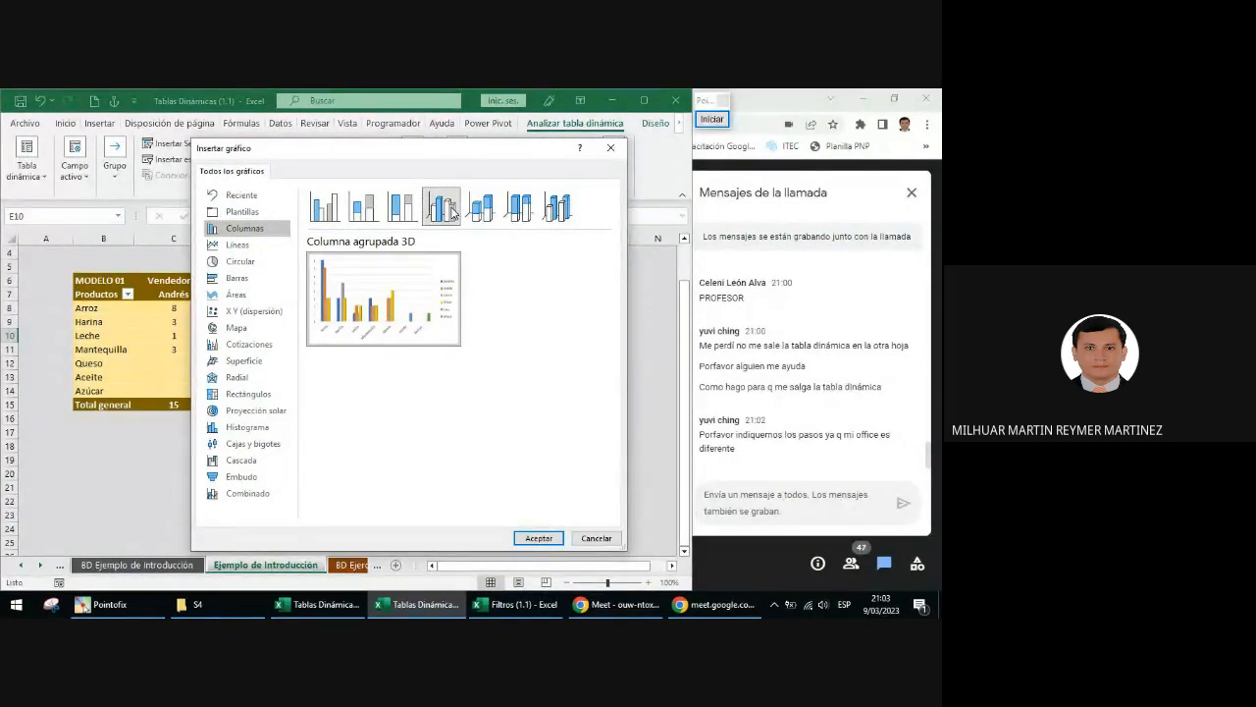
pyautogui.click(539, 538)
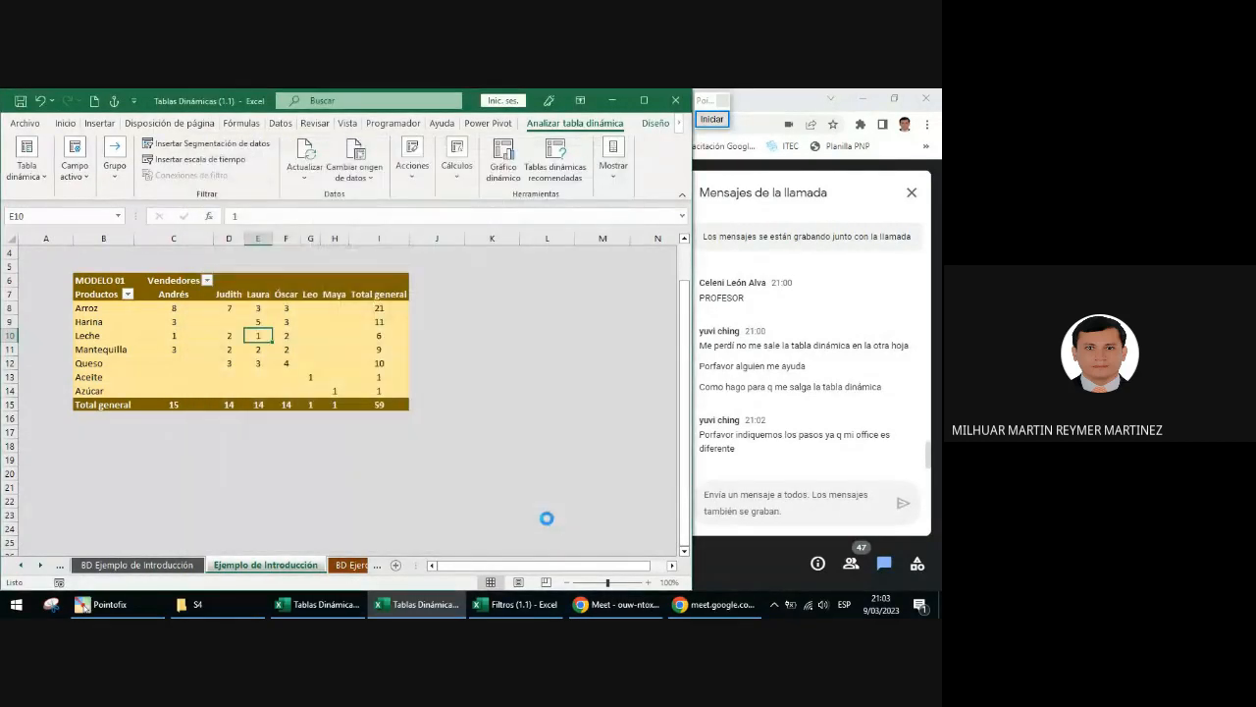
pyautogui.click(358, 330)
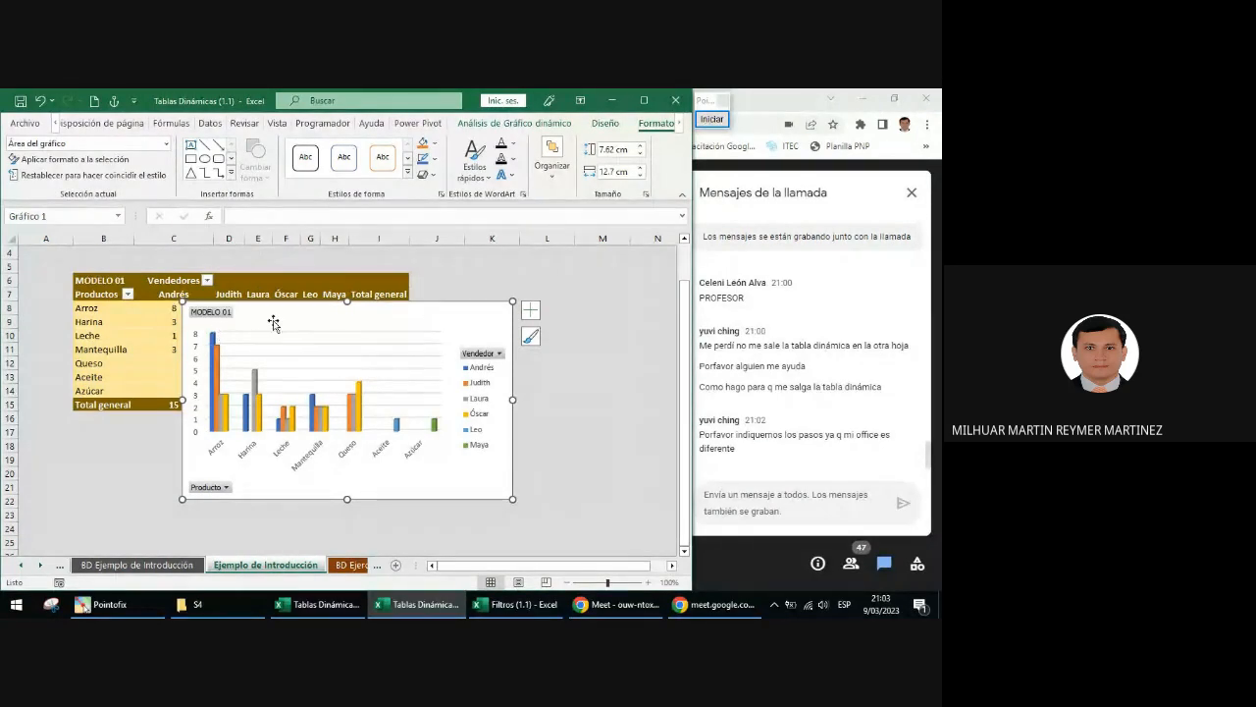
pyautogui.moveTo(289, 323); pyautogui.dragTo(355, 316)
pyautogui.press('Delete')
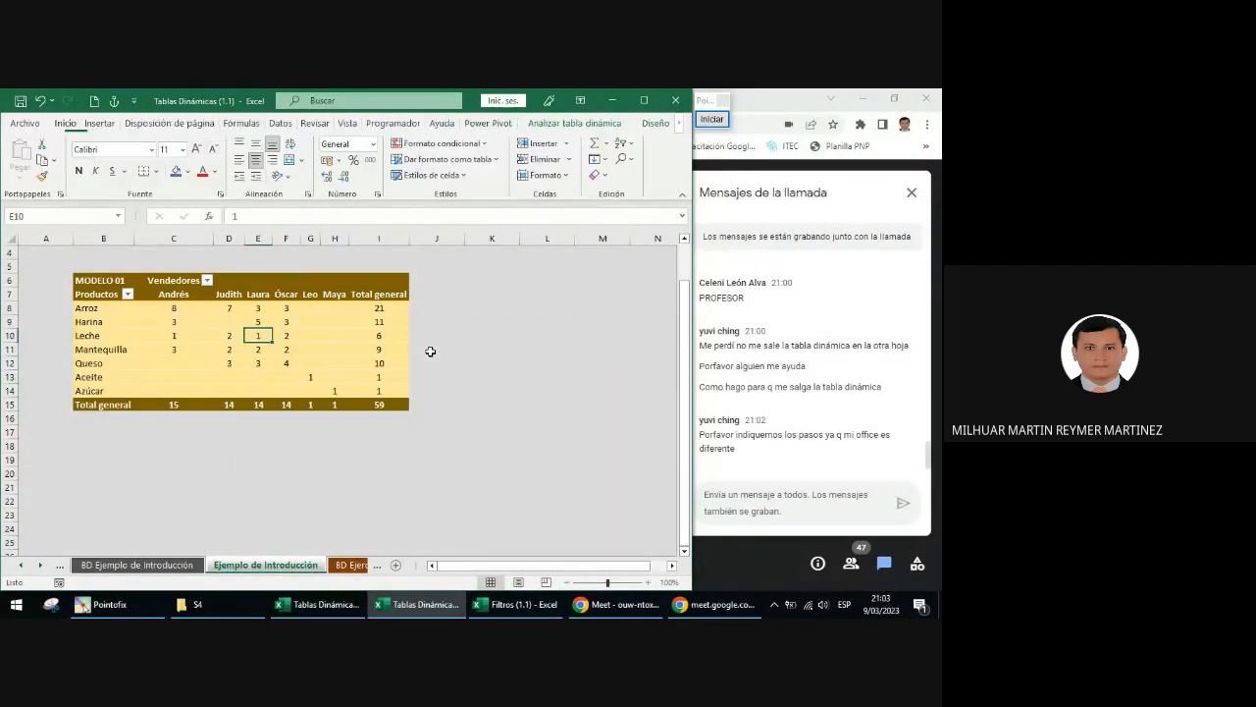
# - Insert a Columna agrupada 3D pivot chart based on the pivot table and shift it sideways to uncover the first columns
pyautogui.click(286, 337)
pyautogui.click(574, 124)
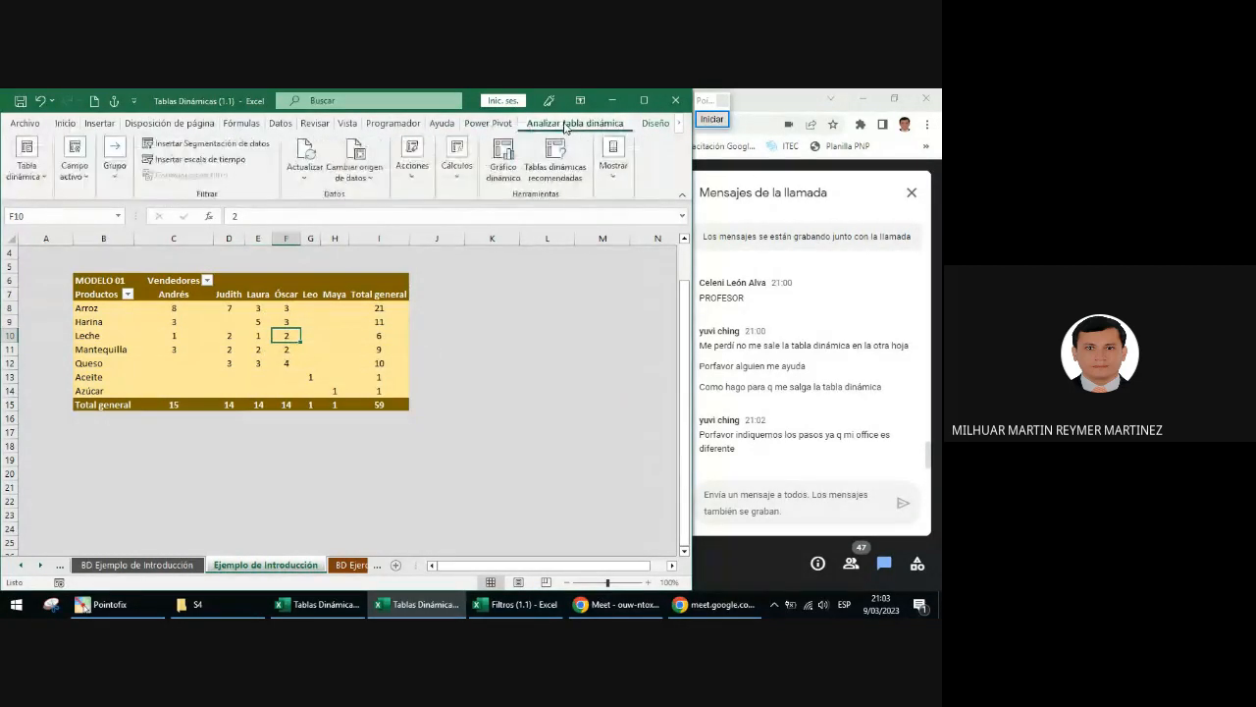
pyautogui.click(505, 155)
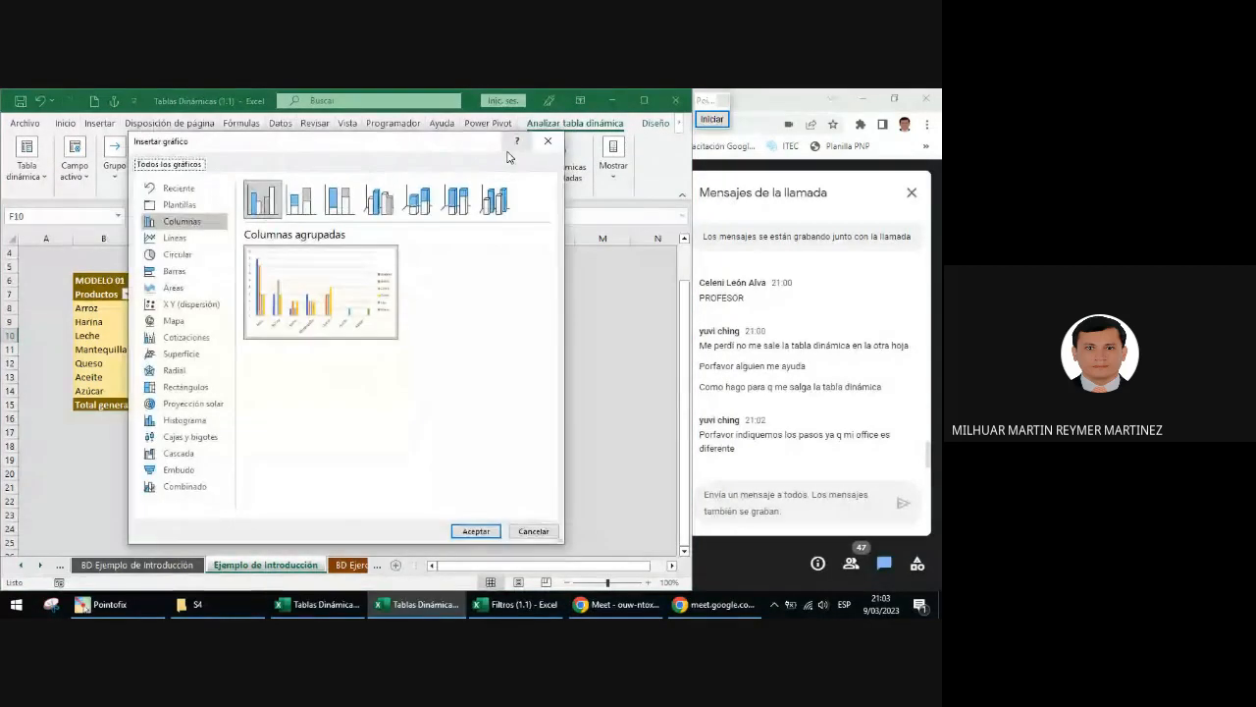
pyautogui.click(214, 226)
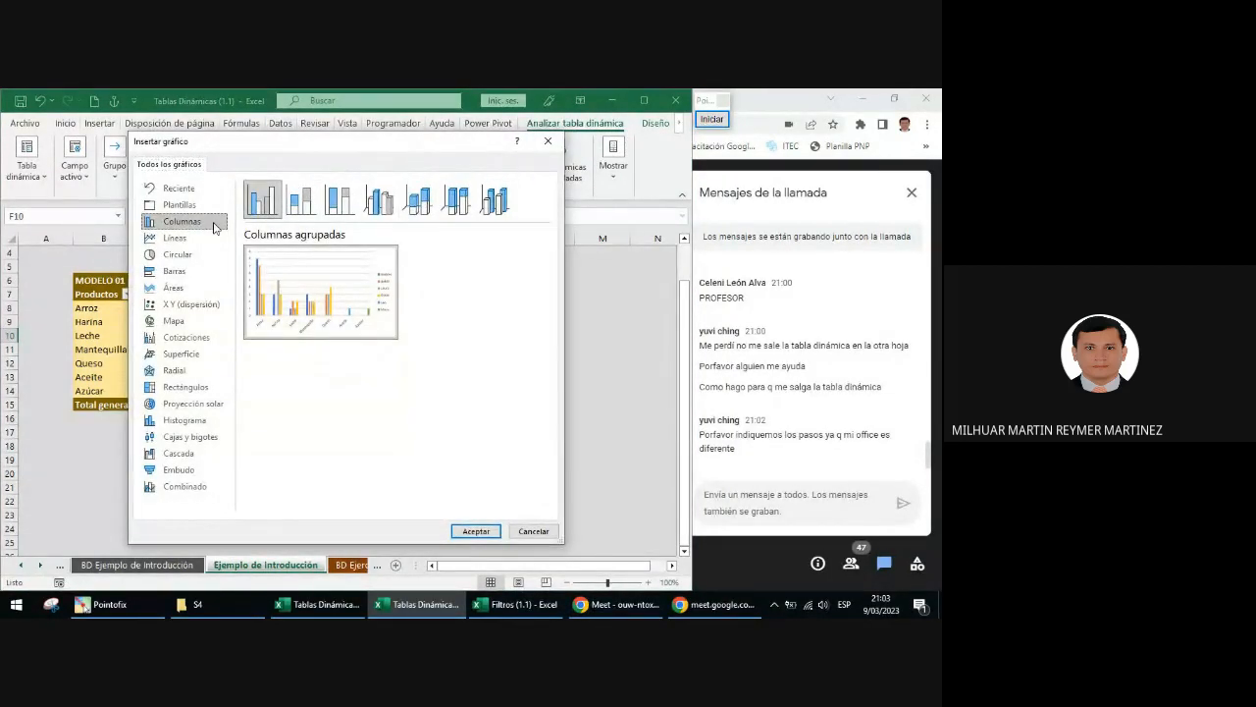
pyautogui.click(379, 202)
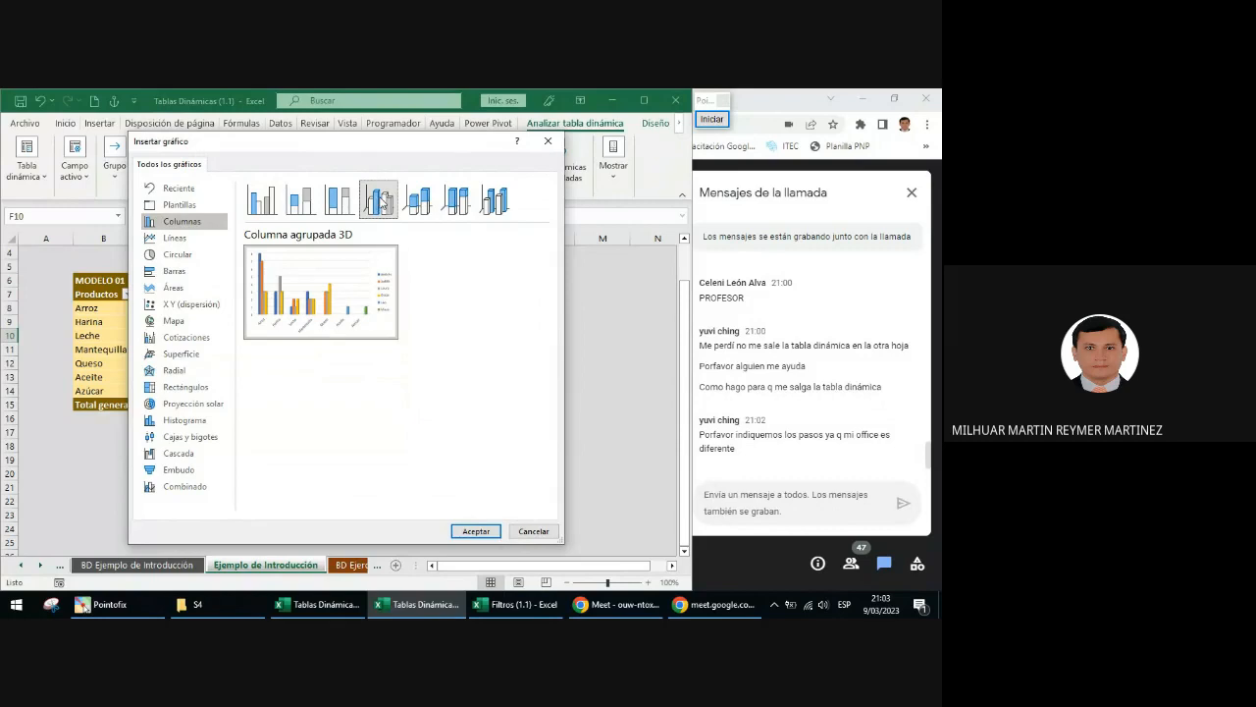
pyautogui.click(476, 531)
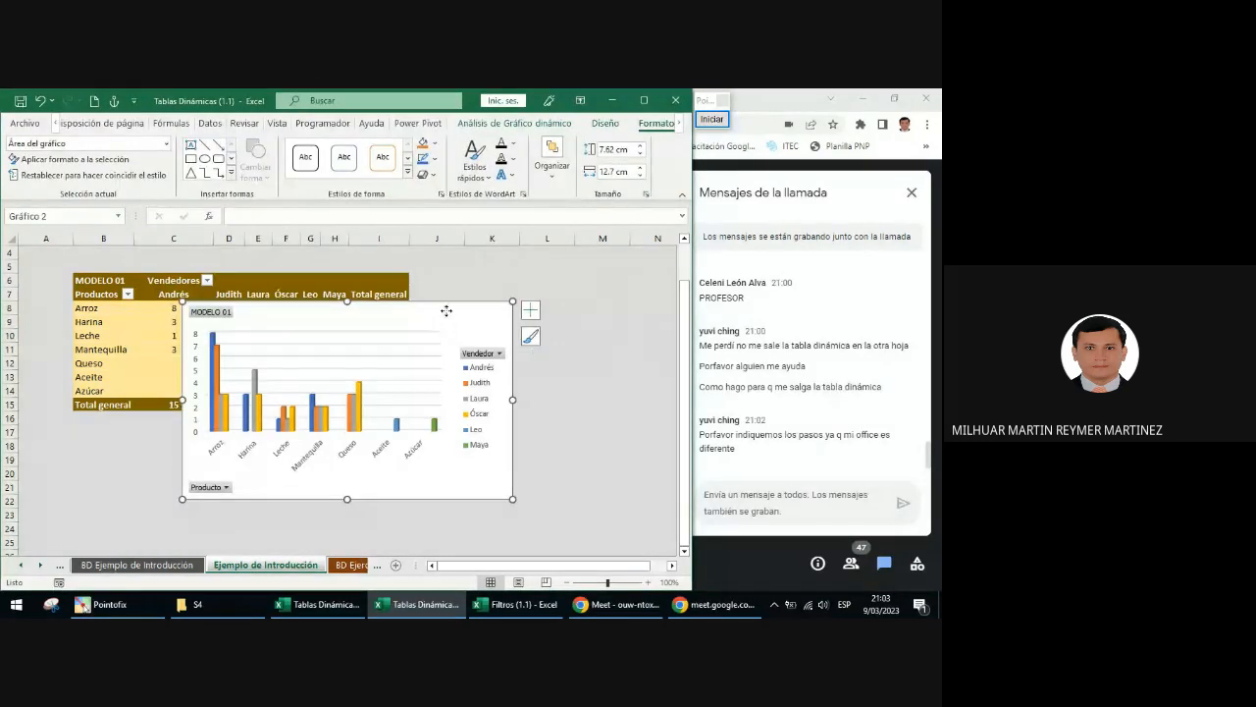
pyautogui.moveTo(443, 315); pyautogui.dragTo(544, 318)
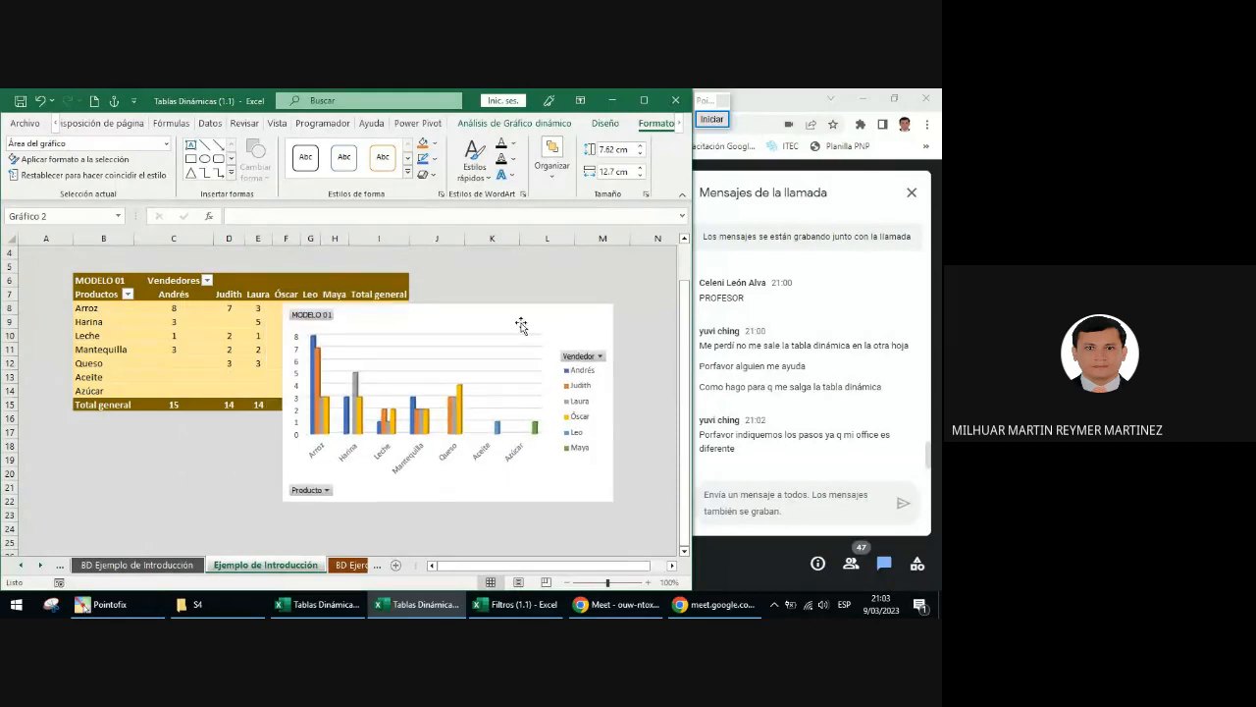
# - Circle the Producto and Vendedor field buttons of the pivot chart in orange, and end the annotation
pyautogui.click(714, 121)
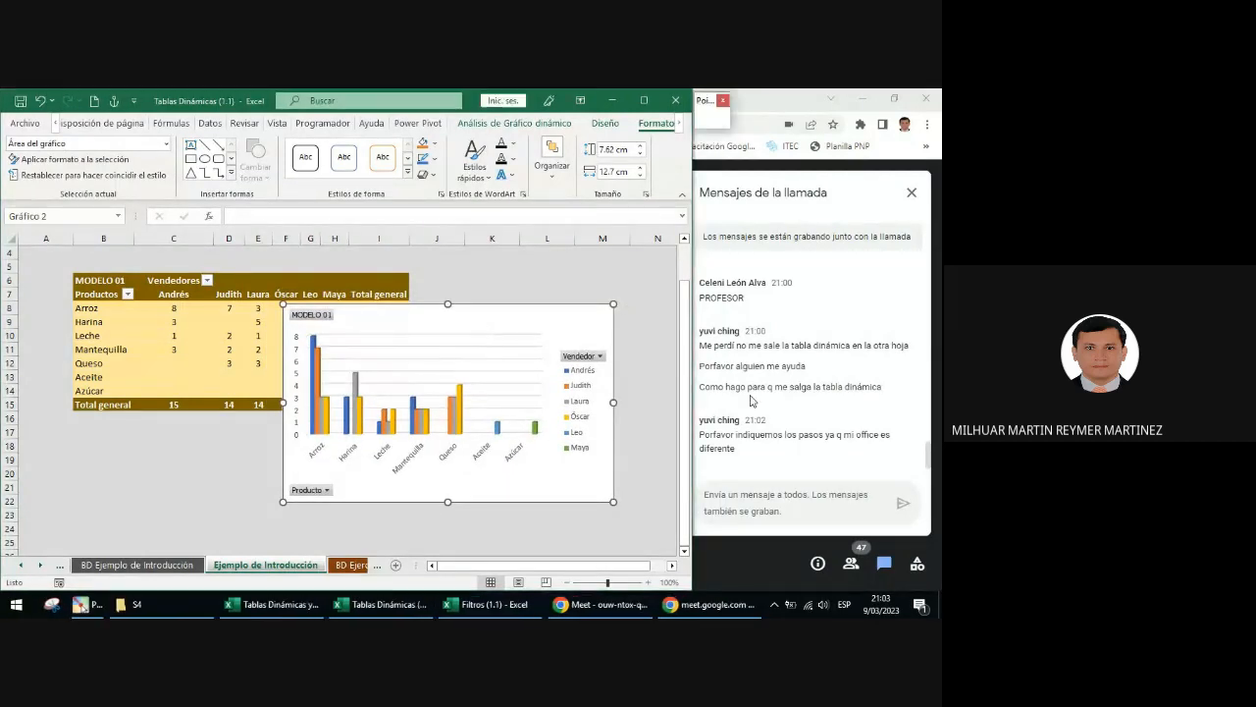
pyautogui.moveTo(282, 474); pyautogui.dragTo(340, 513)
pyautogui.moveTo(551, 341); pyautogui.dragTo(616, 374)
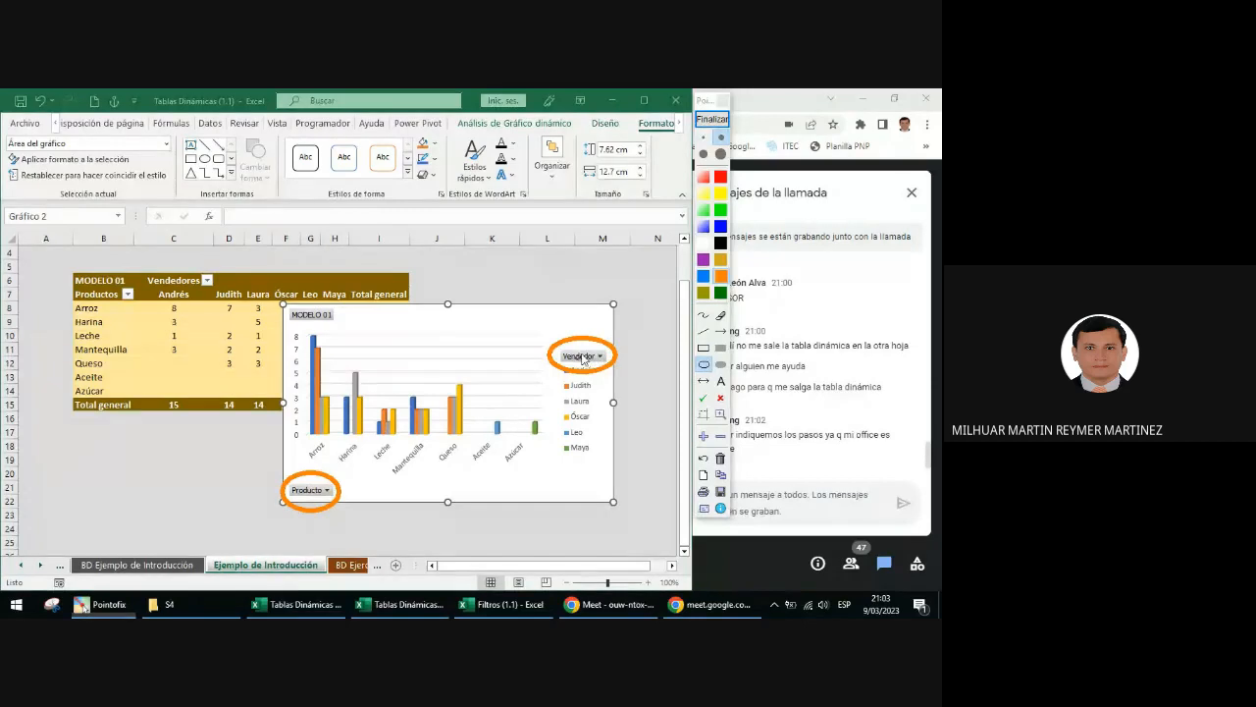
pyautogui.click(713, 120)
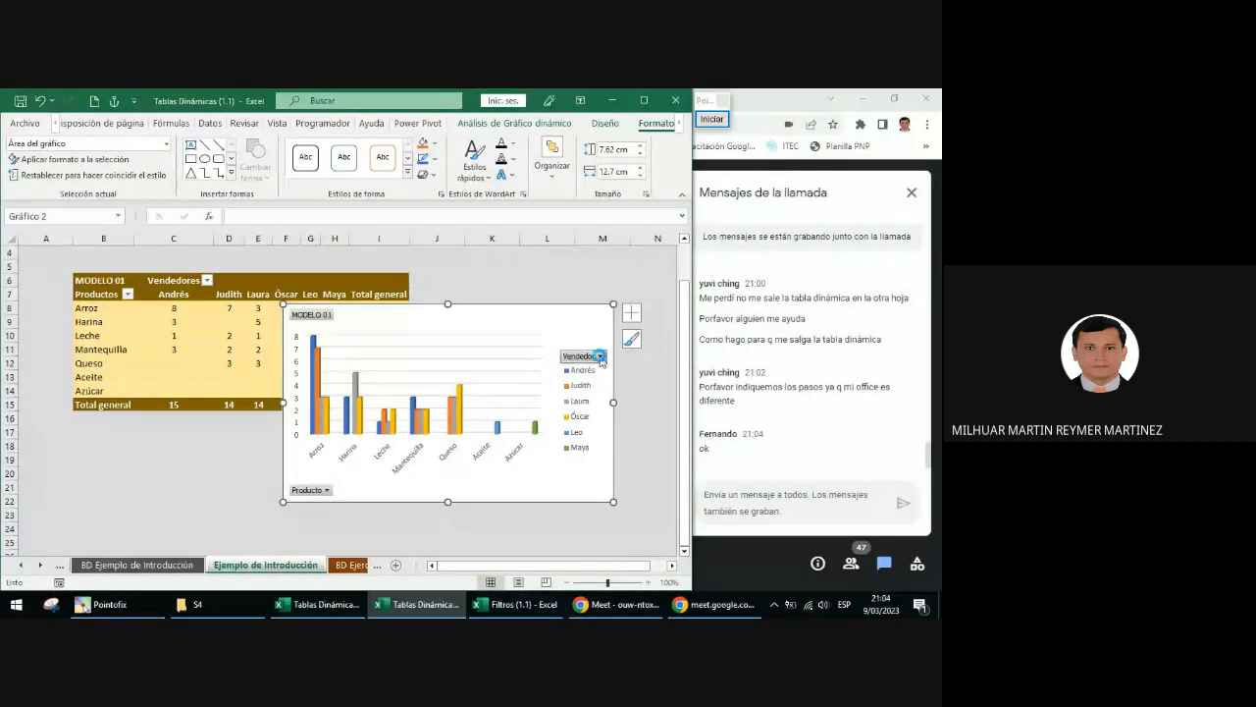
# - Examine the filter options of the pivot chart's Vendedor and Producto fields without changing the selection
pyautogui.click(600, 358)
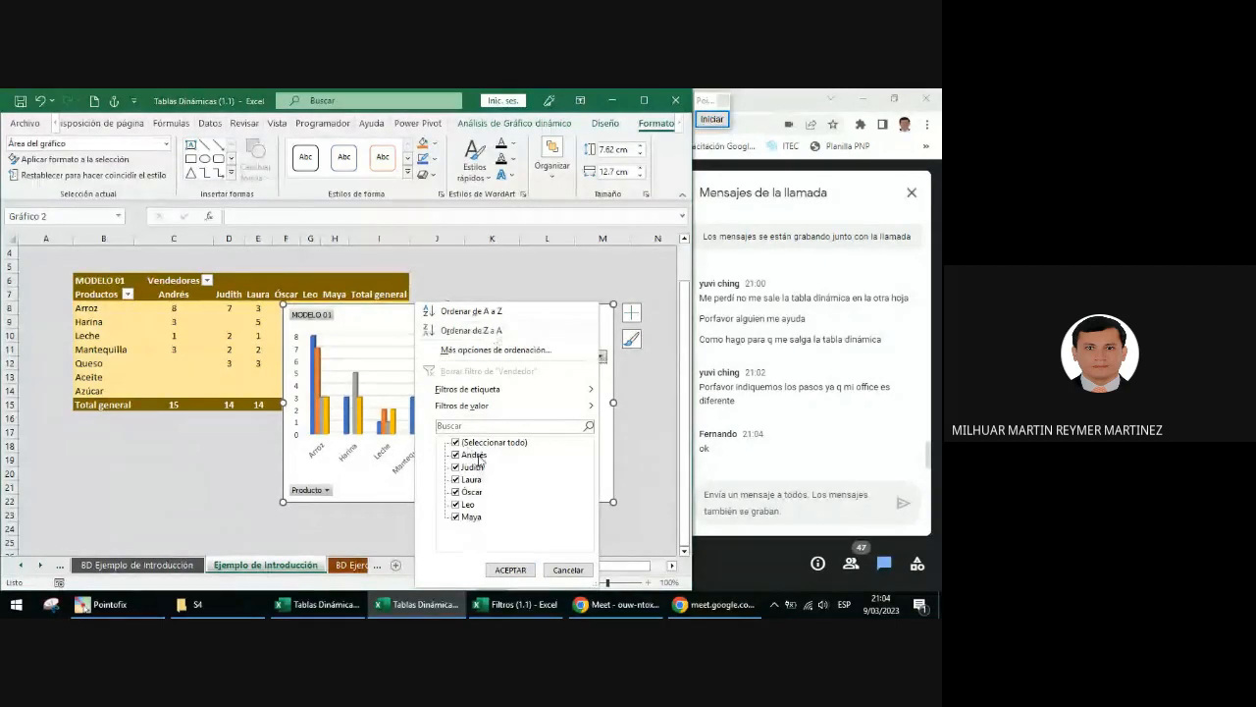
pyautogui.click(510, 569)
pyautogui.click(328, 492)
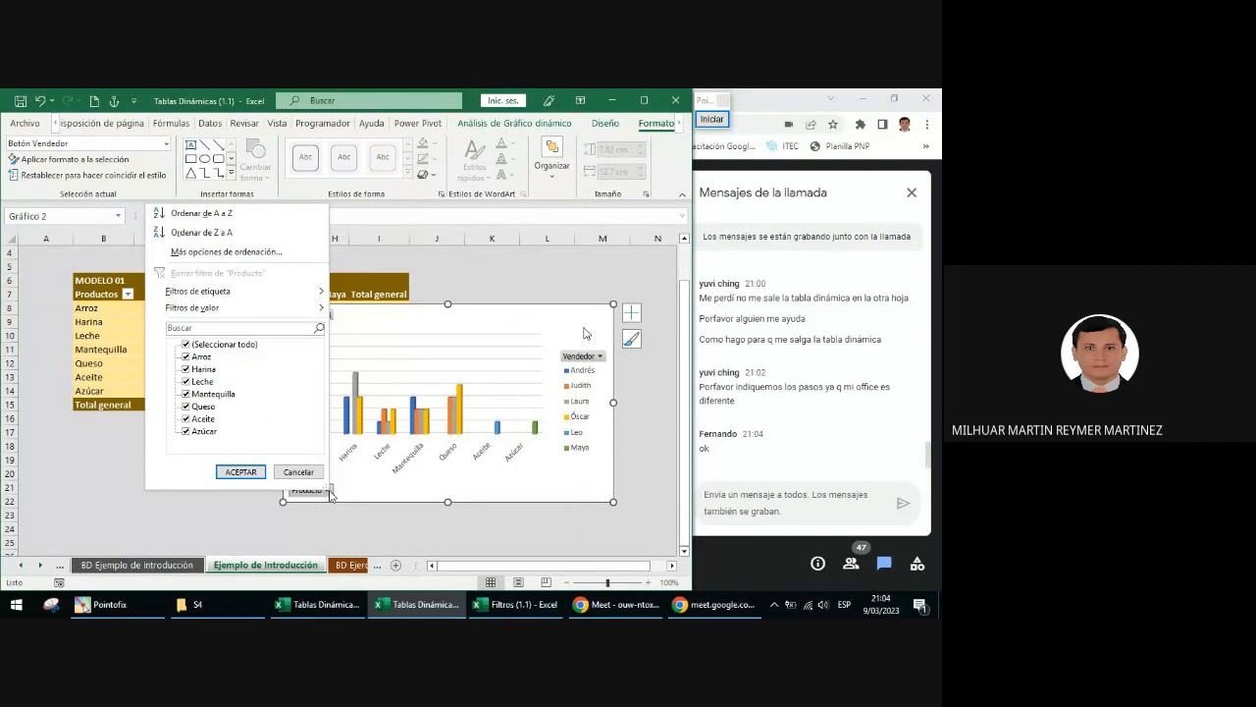
pyautogui.click(523, 317)
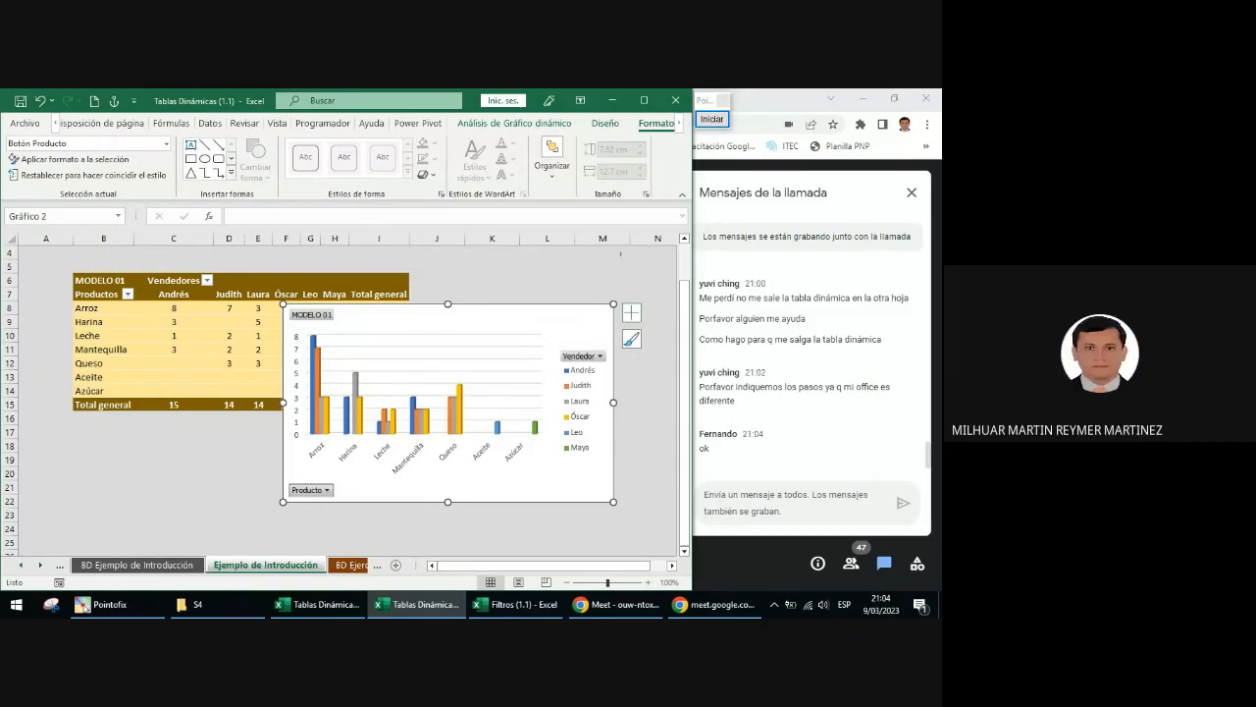
# - Review the analysis and design commands available for a selected pivot table cell, and select the empty cell K7 outside the table
pyautogui.click(241, 307)
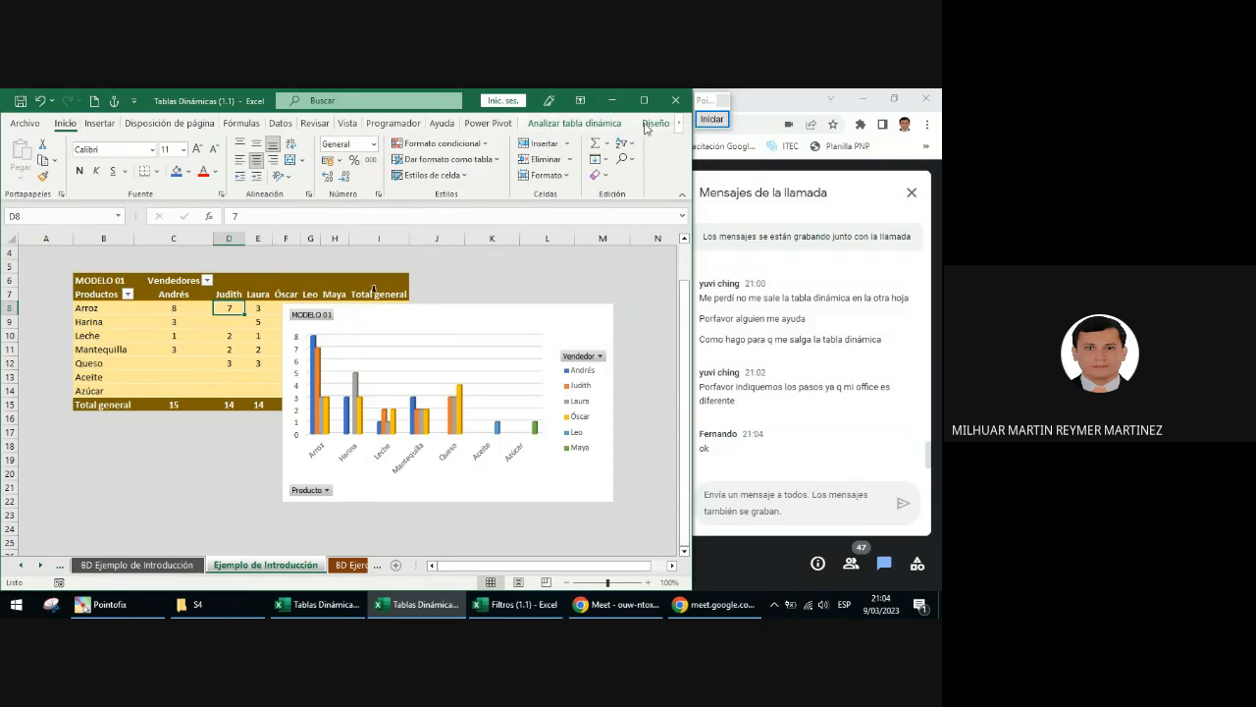
pyautogui.click(576, 126)
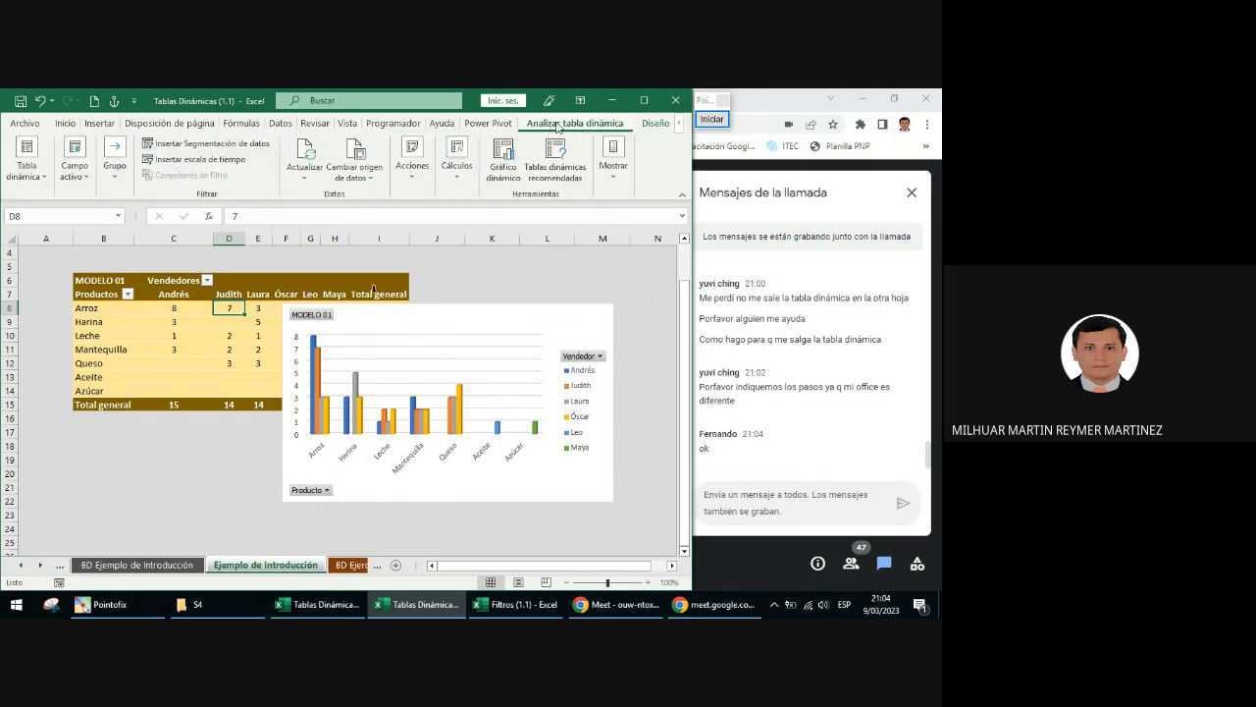
pyautogui.click(655, 124)
pyautogui.click(574, 125)
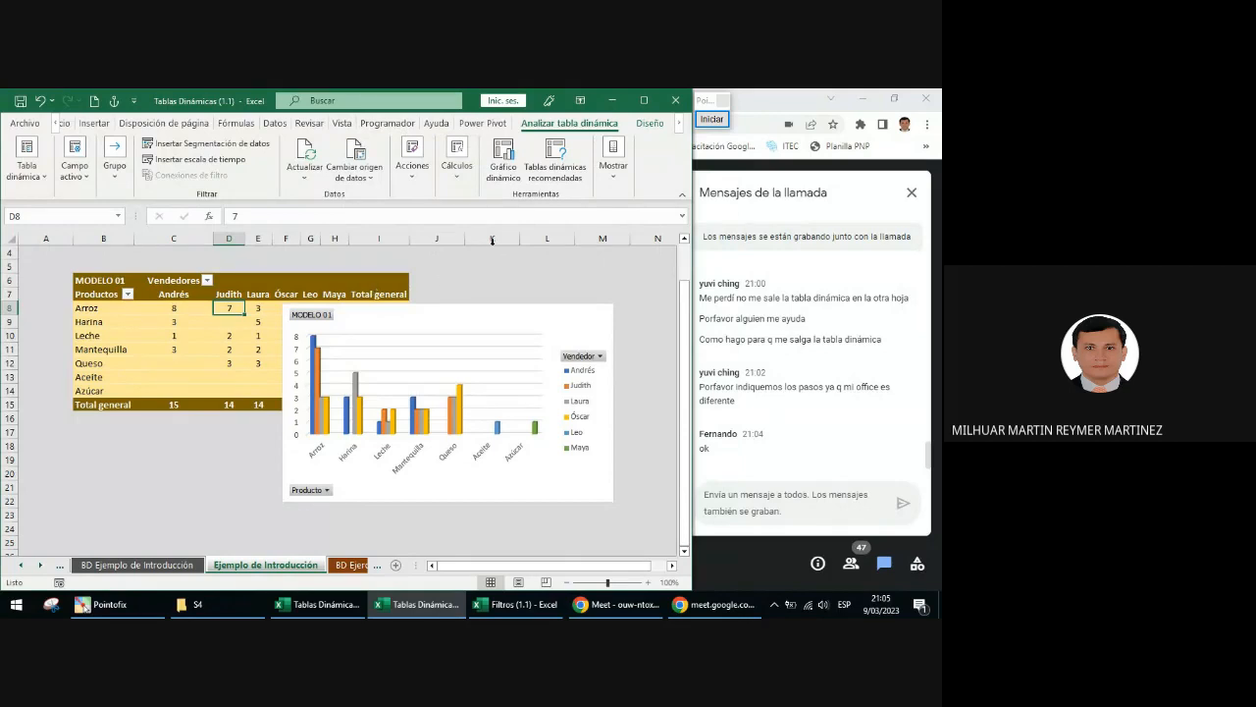
pyautogui.click(492, 292)
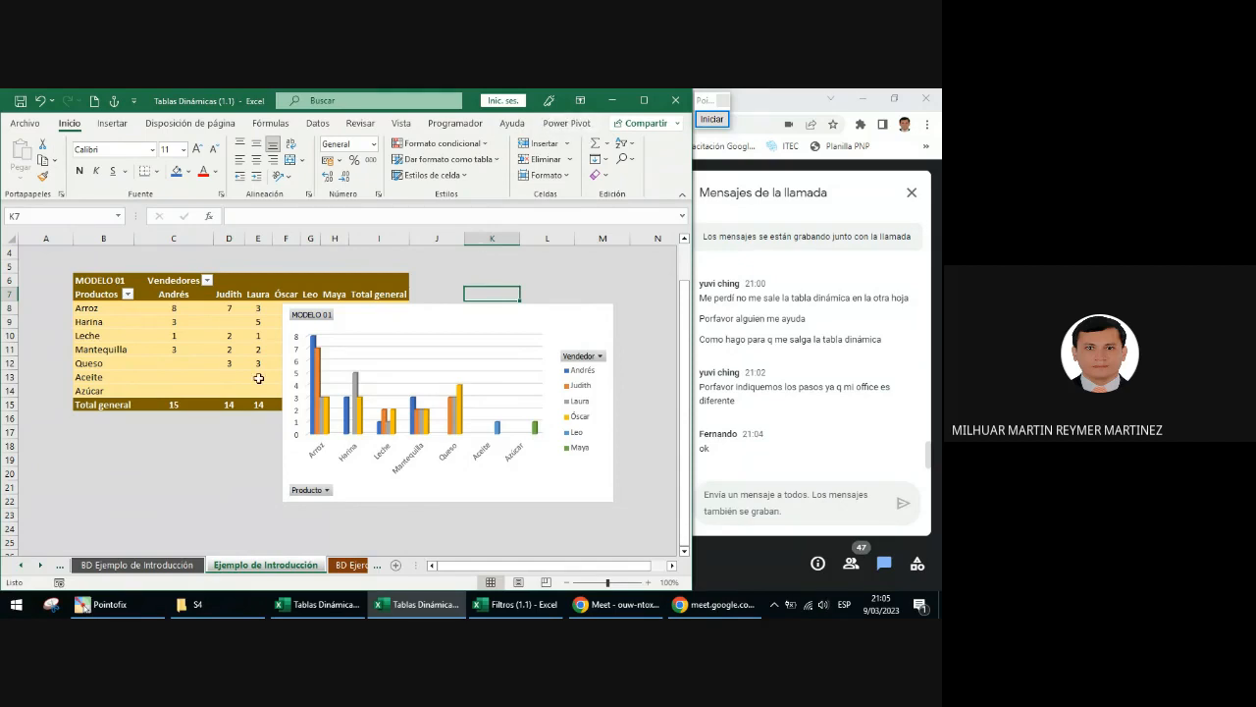
# - Select cell C8 in the pivot table, view the general Excel options, and close them without changes
pyautogui.click(174, 308)
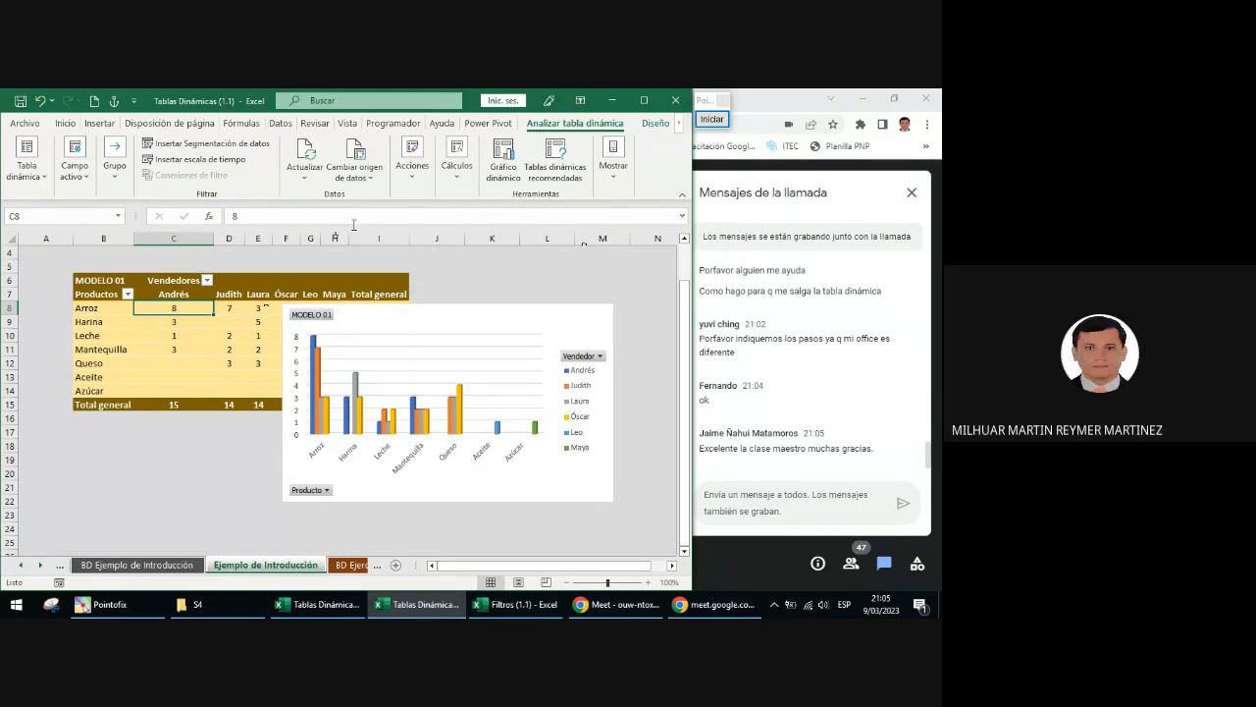
pyautogui.click(40, 124)
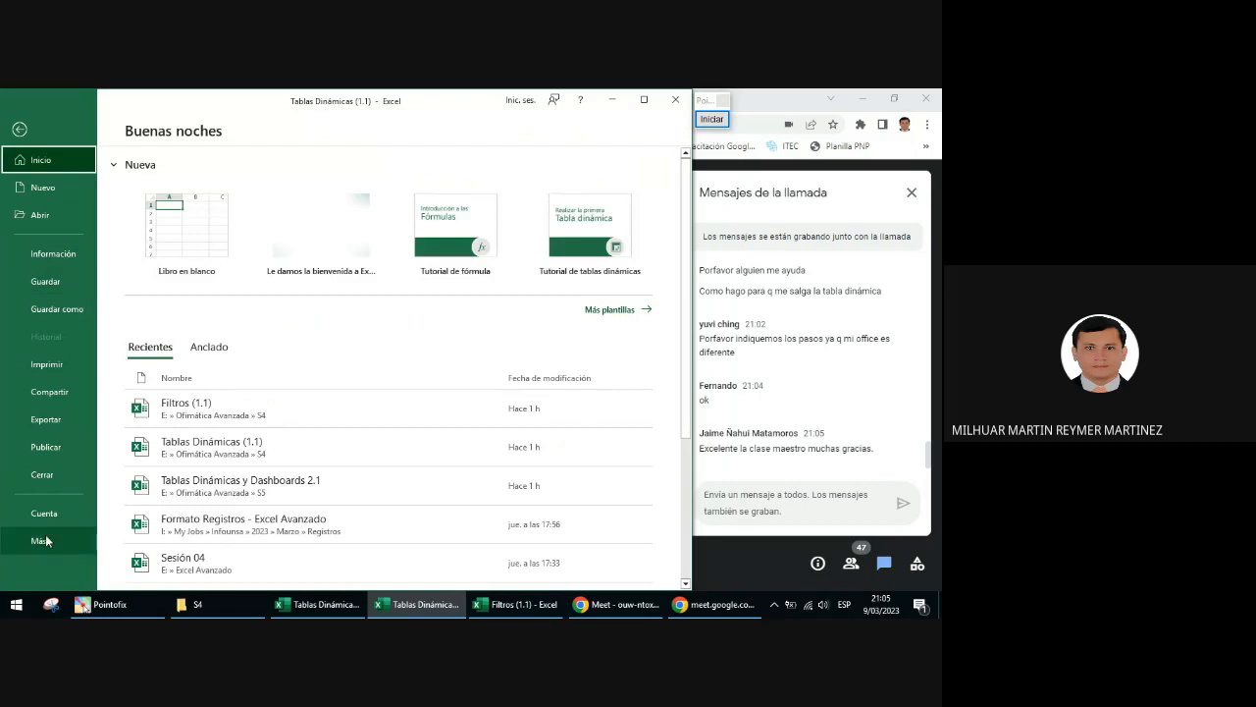
pyautogui.click(39, 540)
pyautogui.click(138, 570)
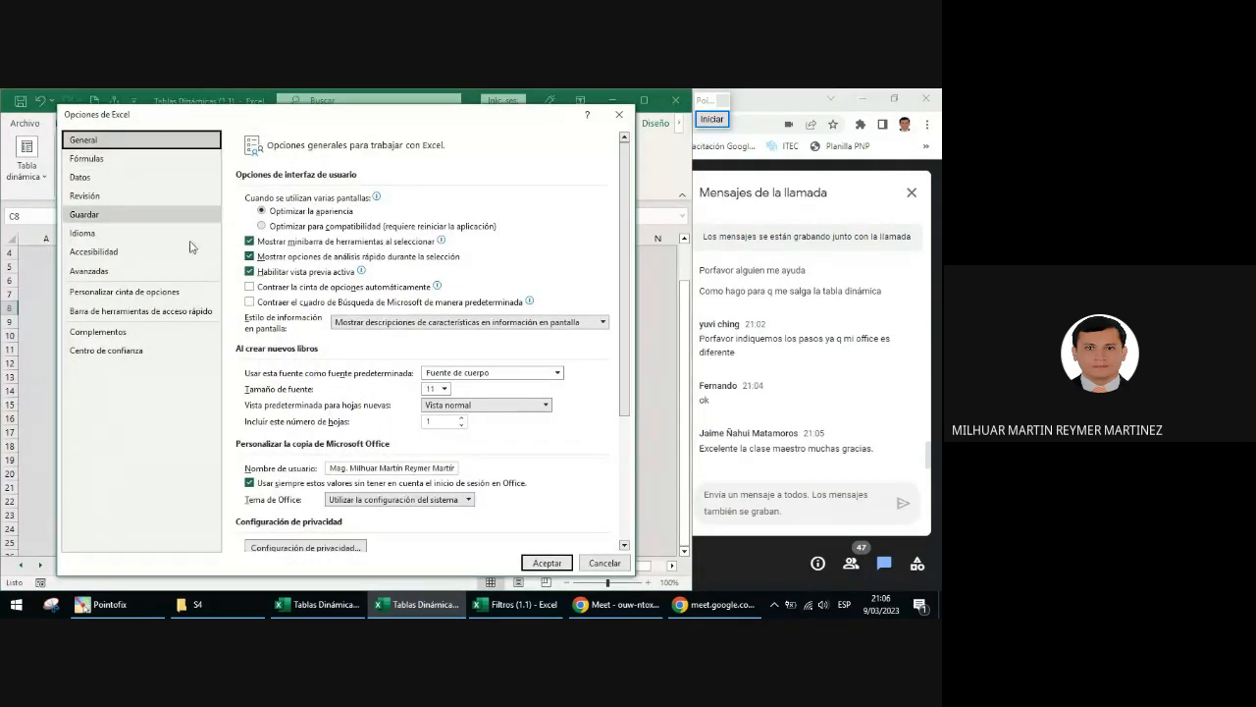
pyautogui.click(620, 118)
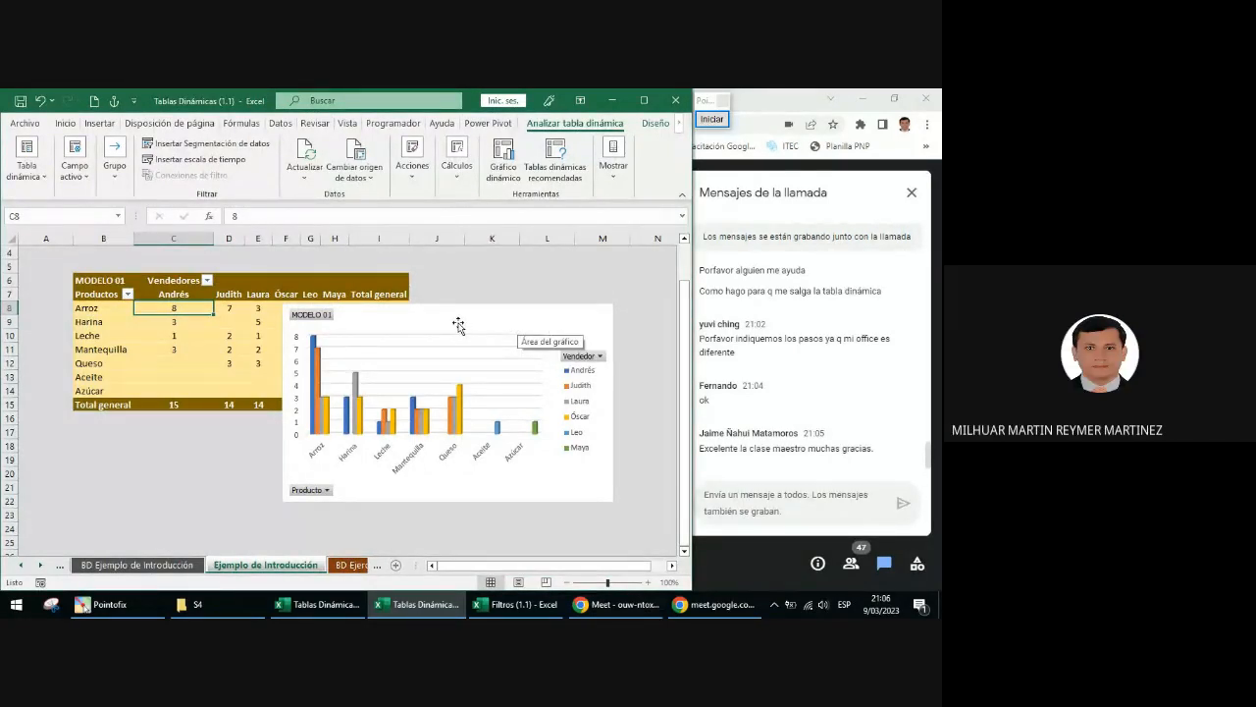
# - Place the pivot chart below the pivot table, starting at column B around row 17, and save the workbook
pyautogui.moveTo(458, 325)
pyautogui.mouseDown()
pyautogui.moveTo(465, 348)
pyautogui.moveTo(496, 340)
pyautogui.moveTo(448, 344)
pyautogui.moveTo(462, 336)
pyautogui.mouseUp()
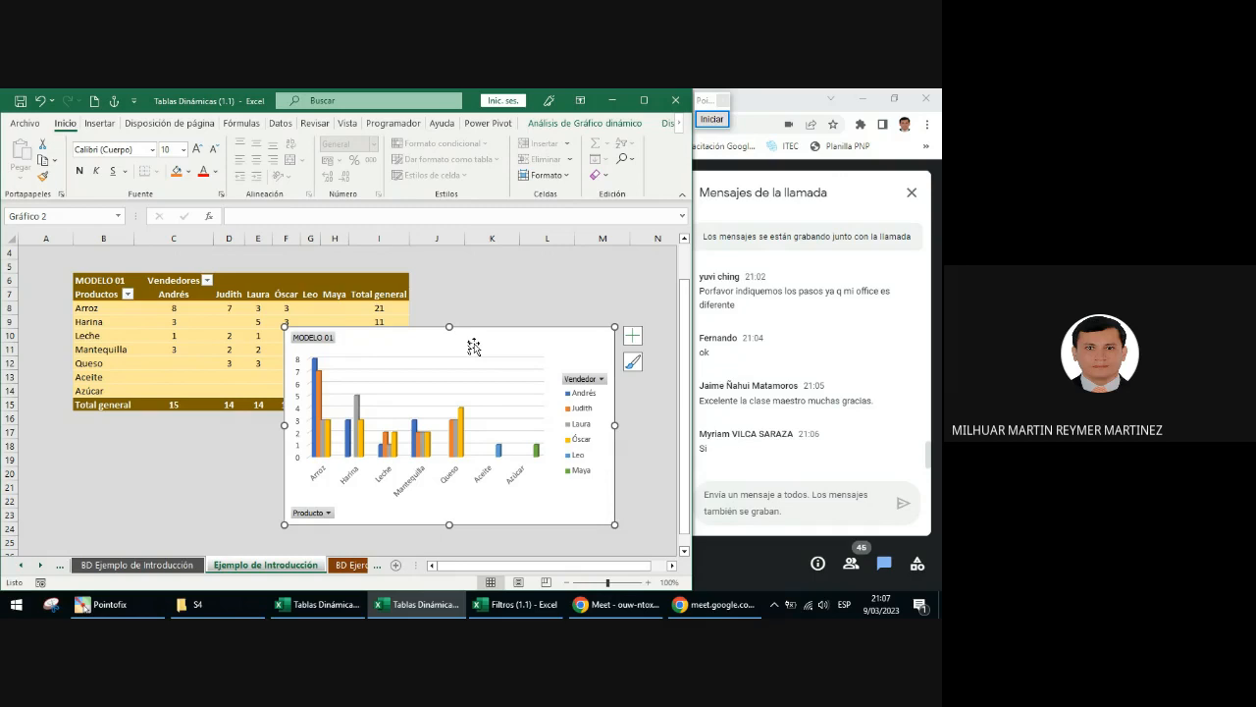
pyautogui.moveTo(473, 347)
pyautogui.mouseDown()
pyautogui.moveTo(305, 438)
pyautogui.moveTo(259, 441)
pyautogui.mouseUp()
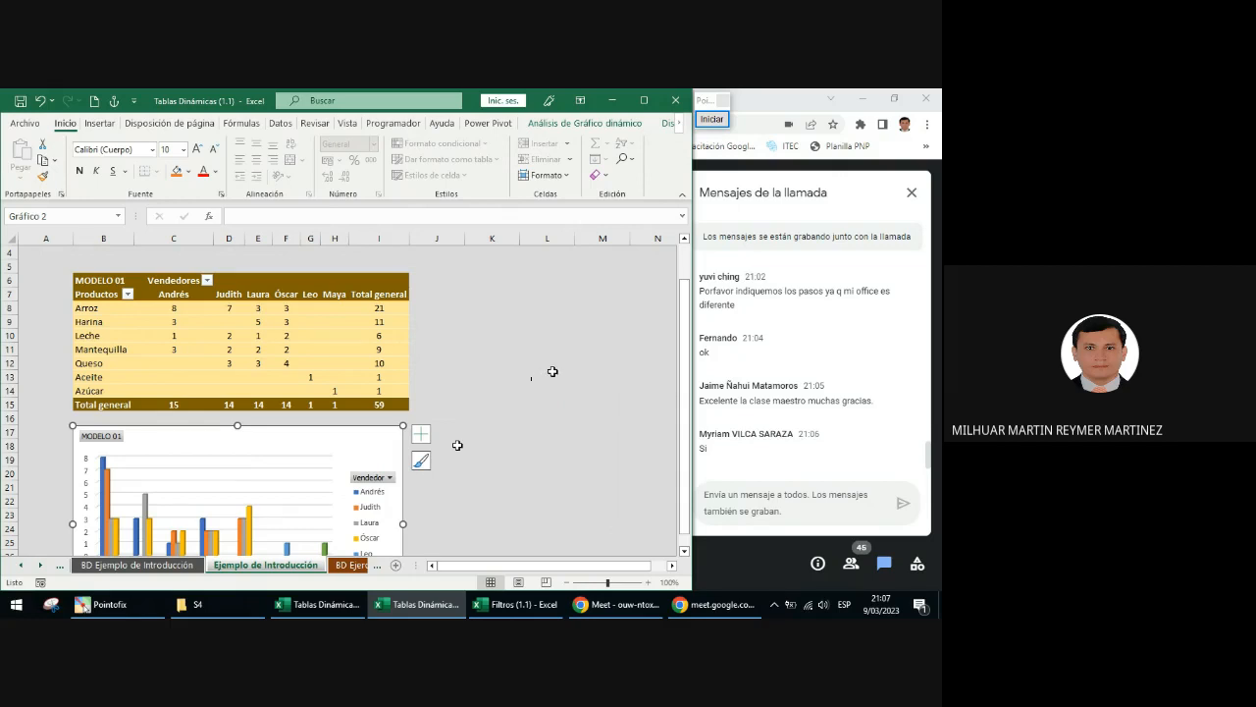
pyautogui.click(20, 100)
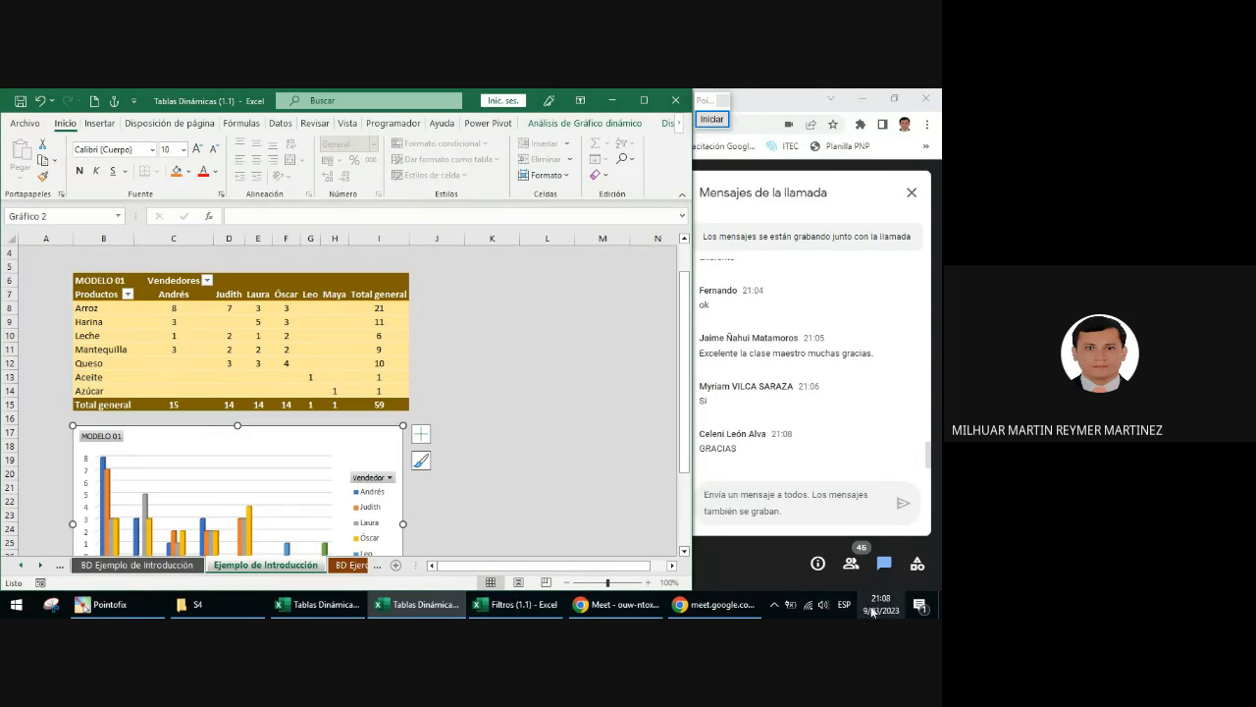
pyautogui.moveTo(870, 609)
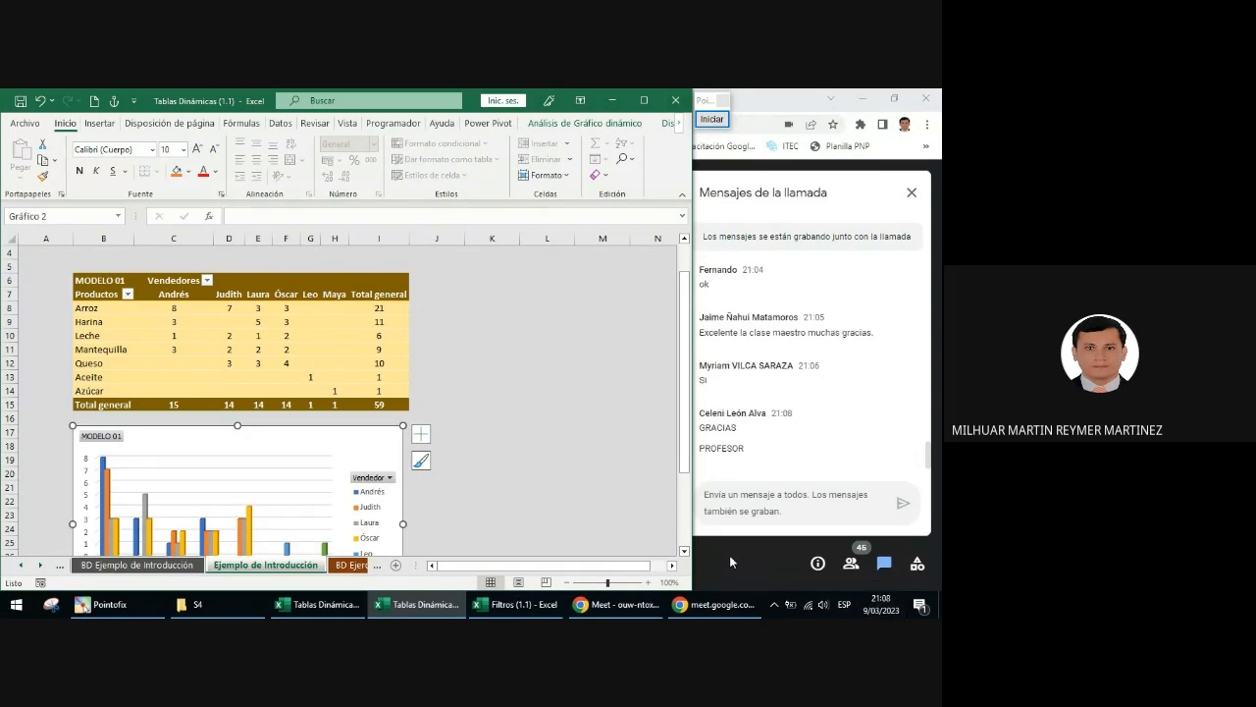